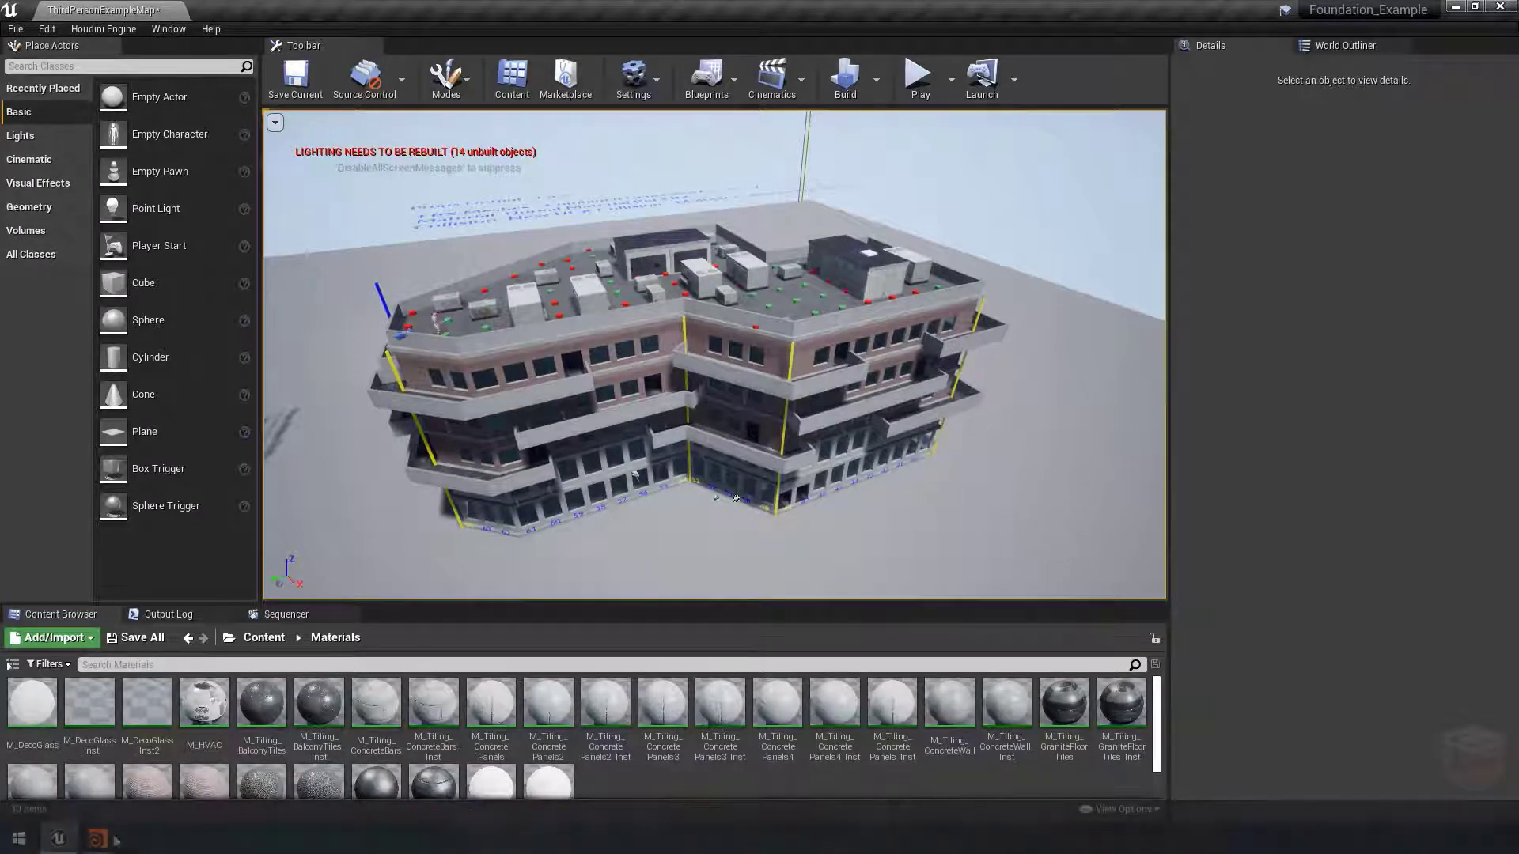
Step: Switch to Houdini and widen the parameter area so the full Unreal material name of the simple texture node is readable
mouse_move(95, 842)
click(176, 787)
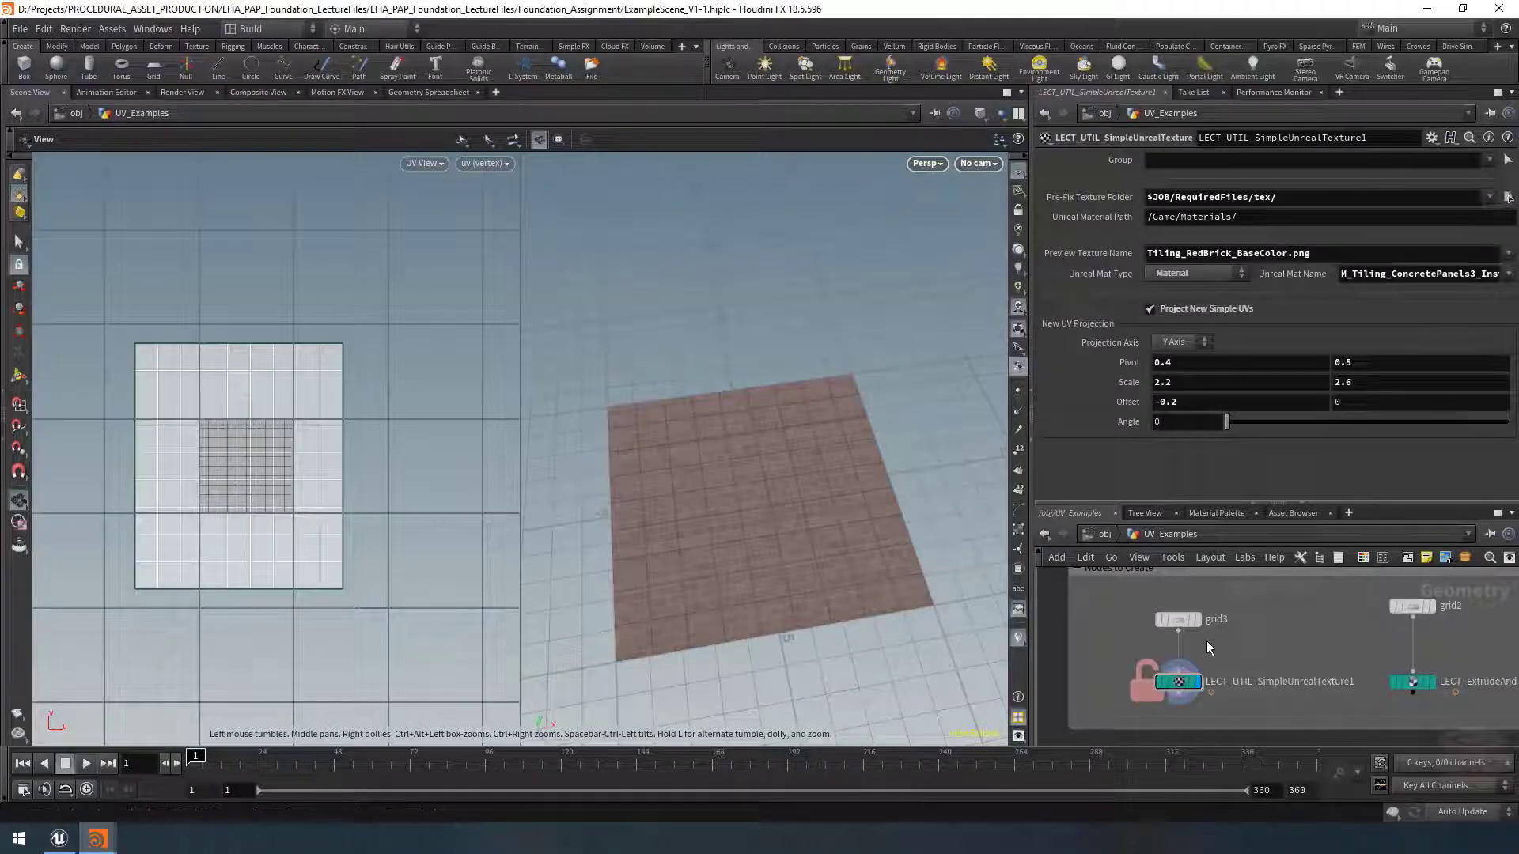
key(h)
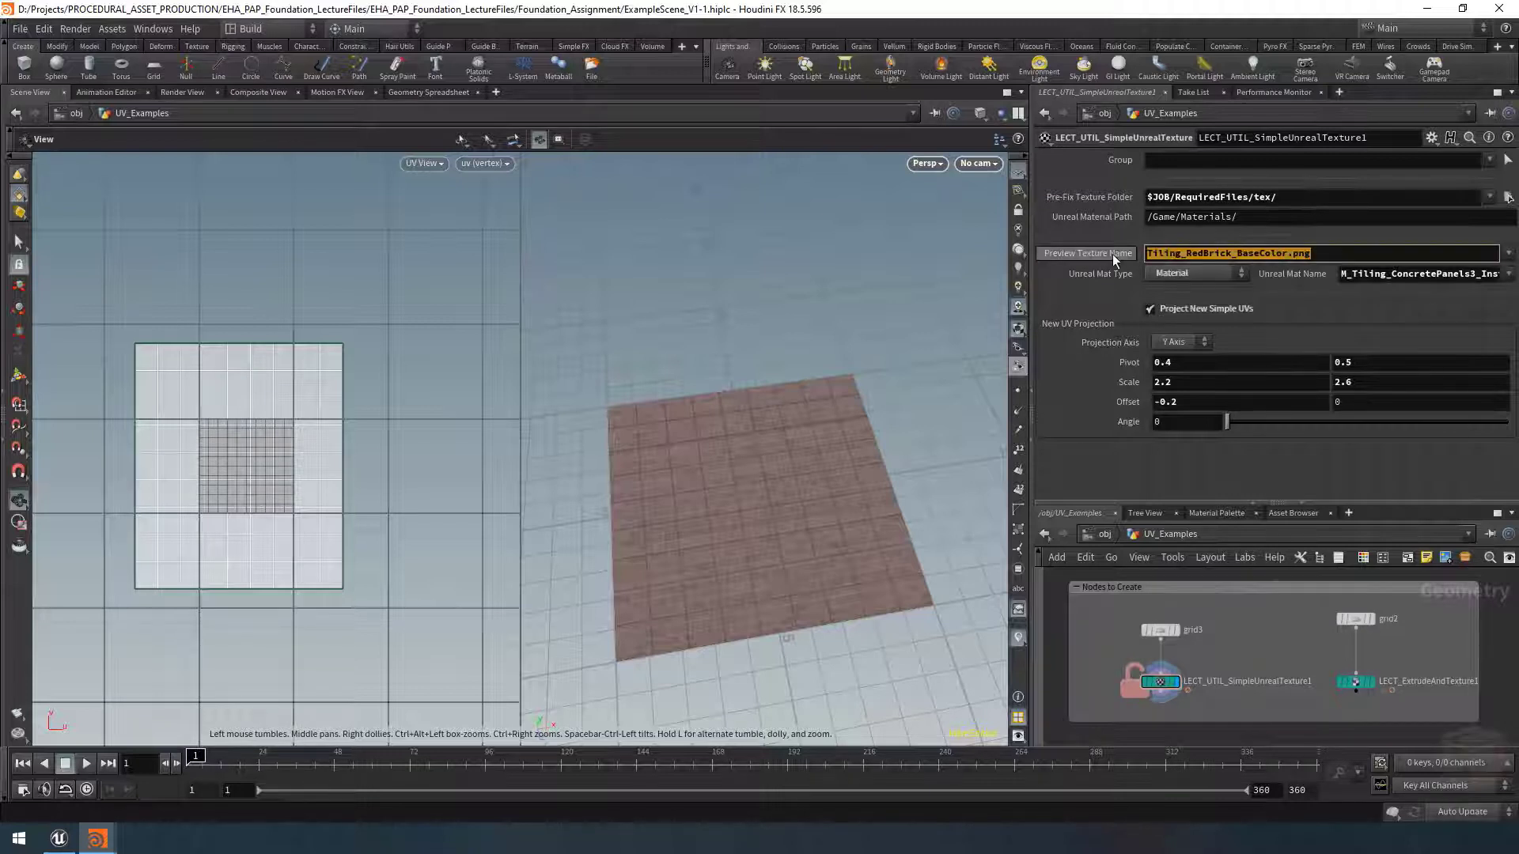
click(1391, 273)
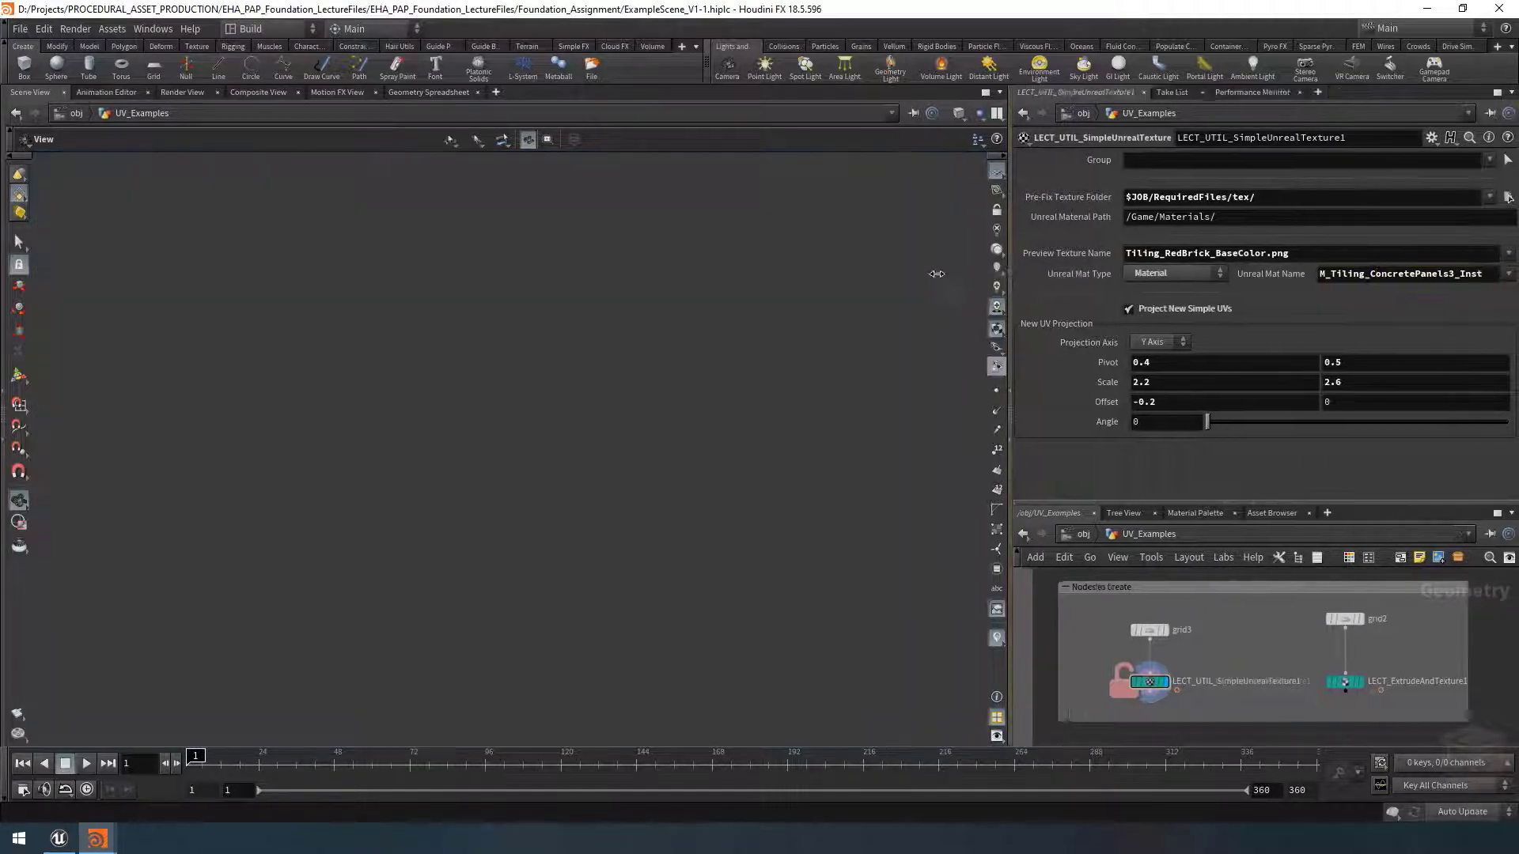
drag(1030, 273, 916, 272)
Step: Try Concrete Wall and Concrete Panels 4 as the grid's preview texture, and settle on Roof Gravel
click(1507, 273)
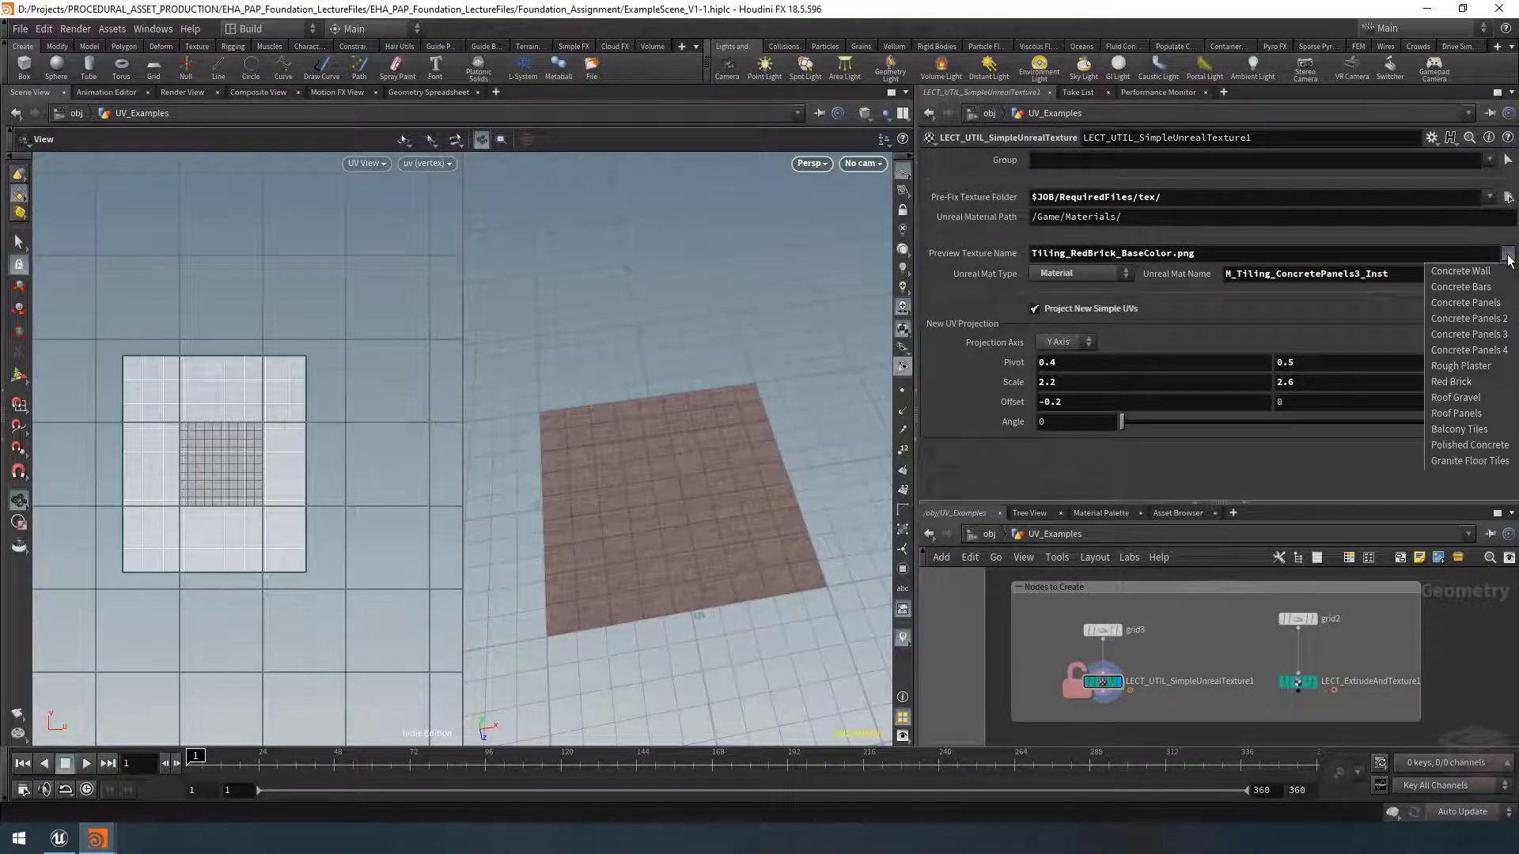
click(1485, 271)
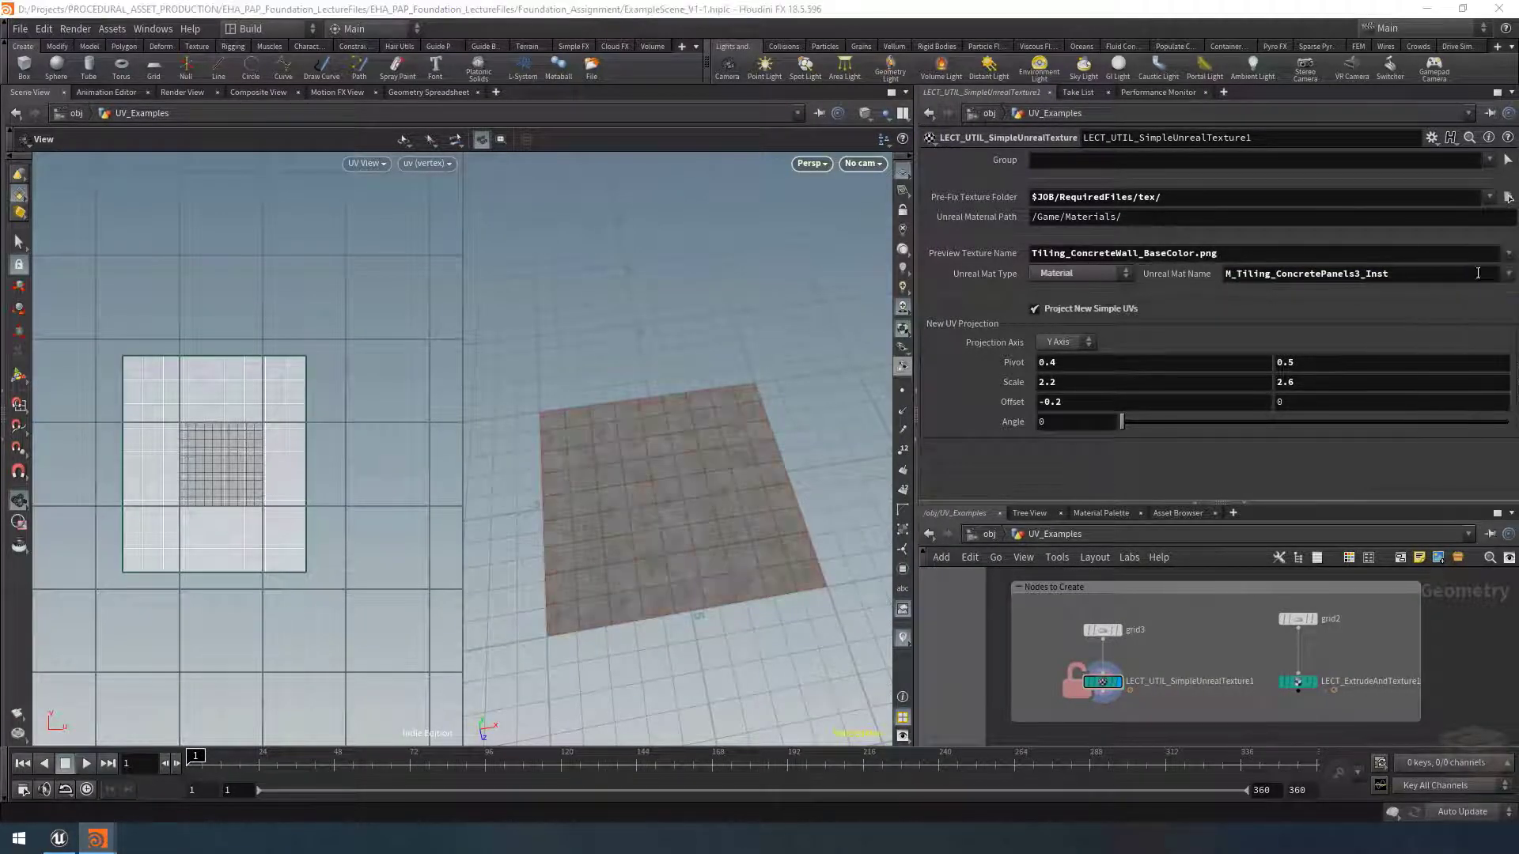
click(1509, 257)
click(1468, 350)
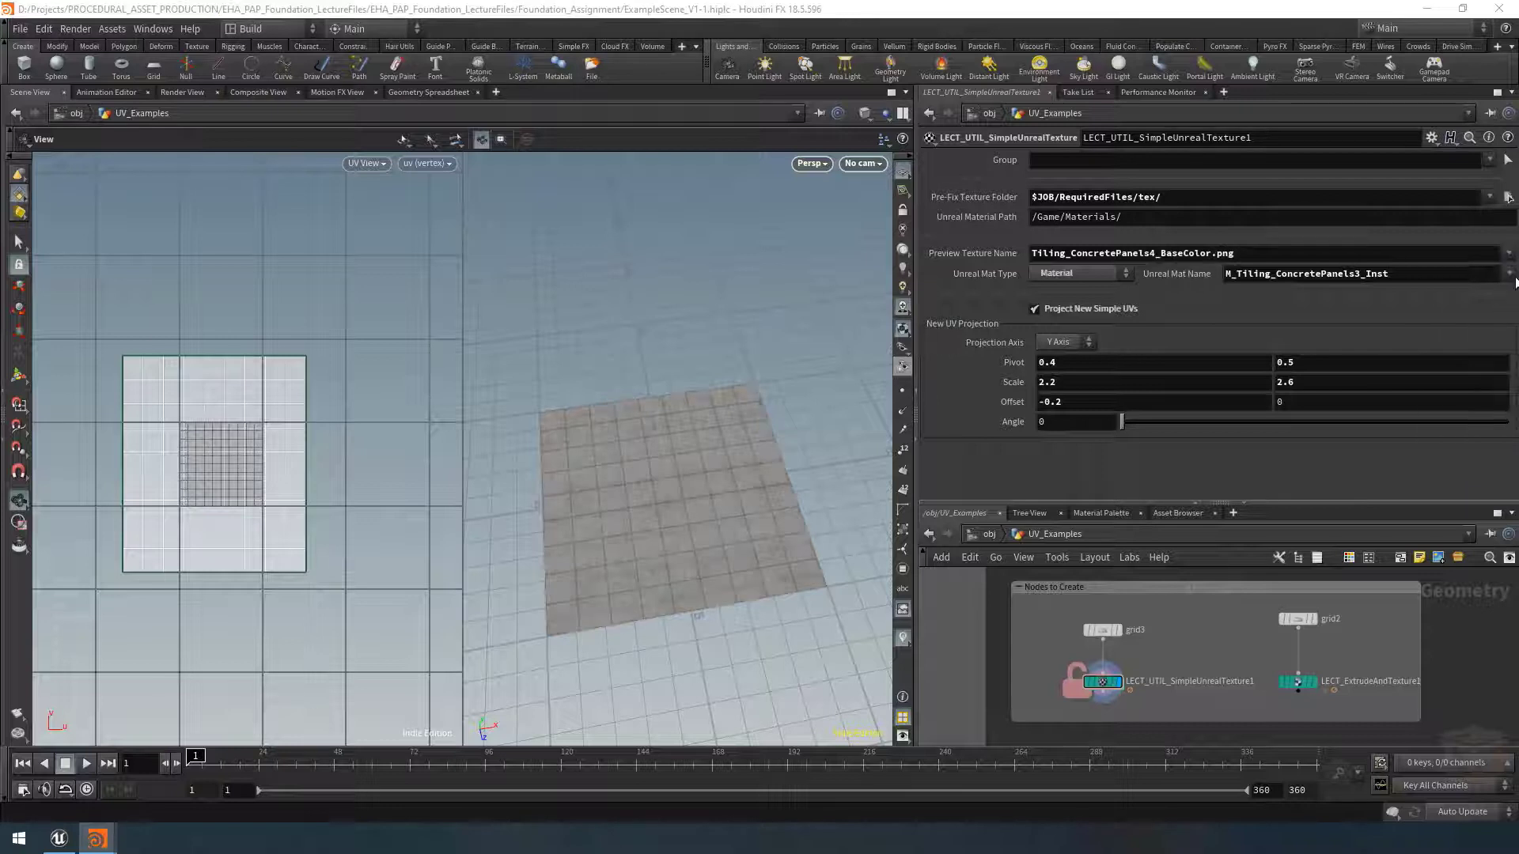
click(1509, 255)
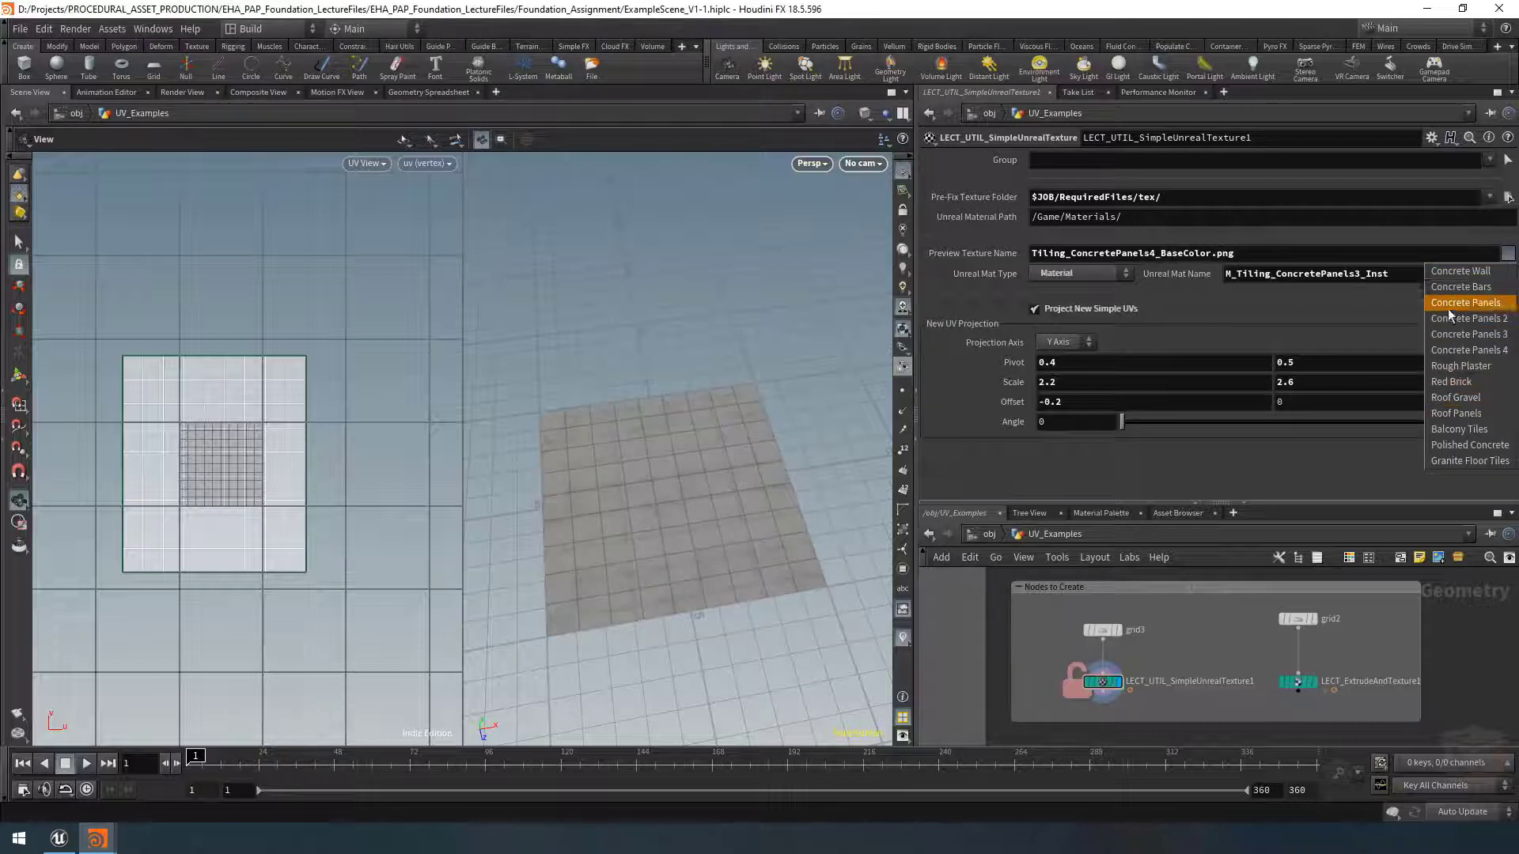
click(1452, 397)
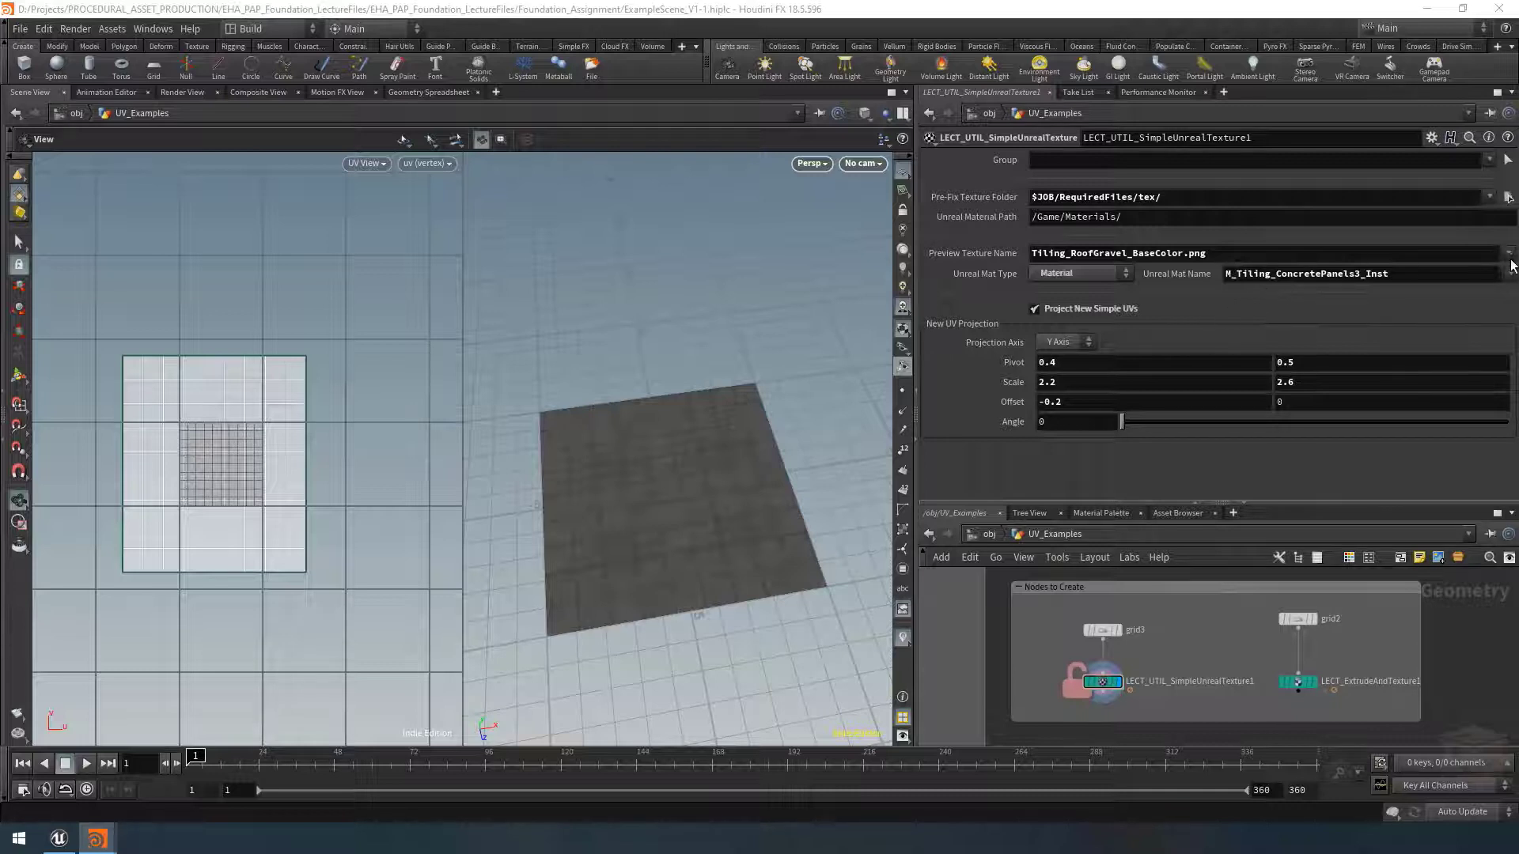
Step: Set the texture node's Unreal material name to the Roof Panels preset, M_Tiling_RoofPanels_Inst
click(1509, 253)
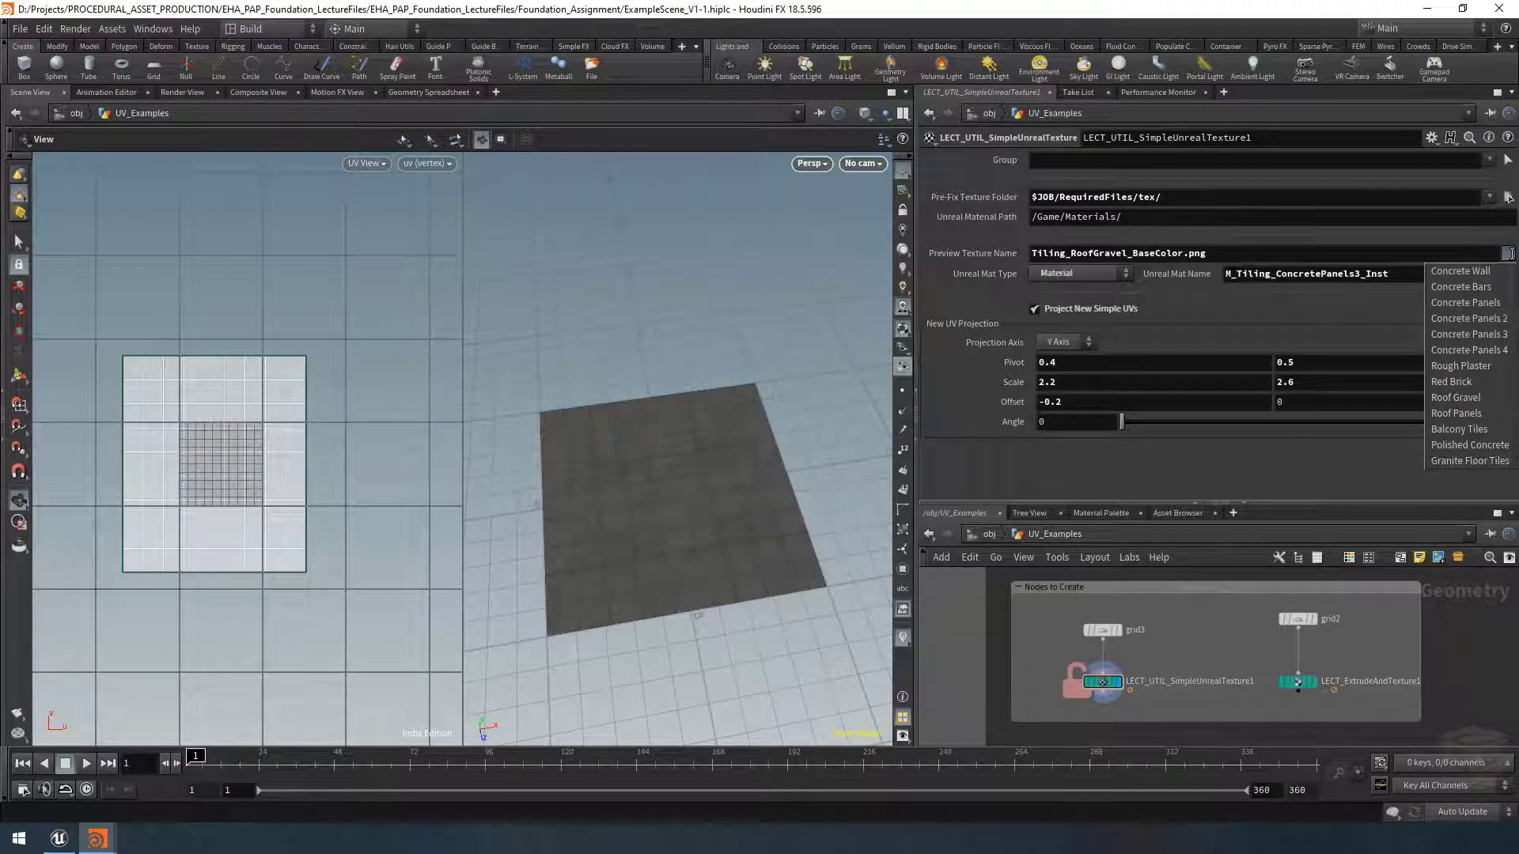
click(1508, 258)
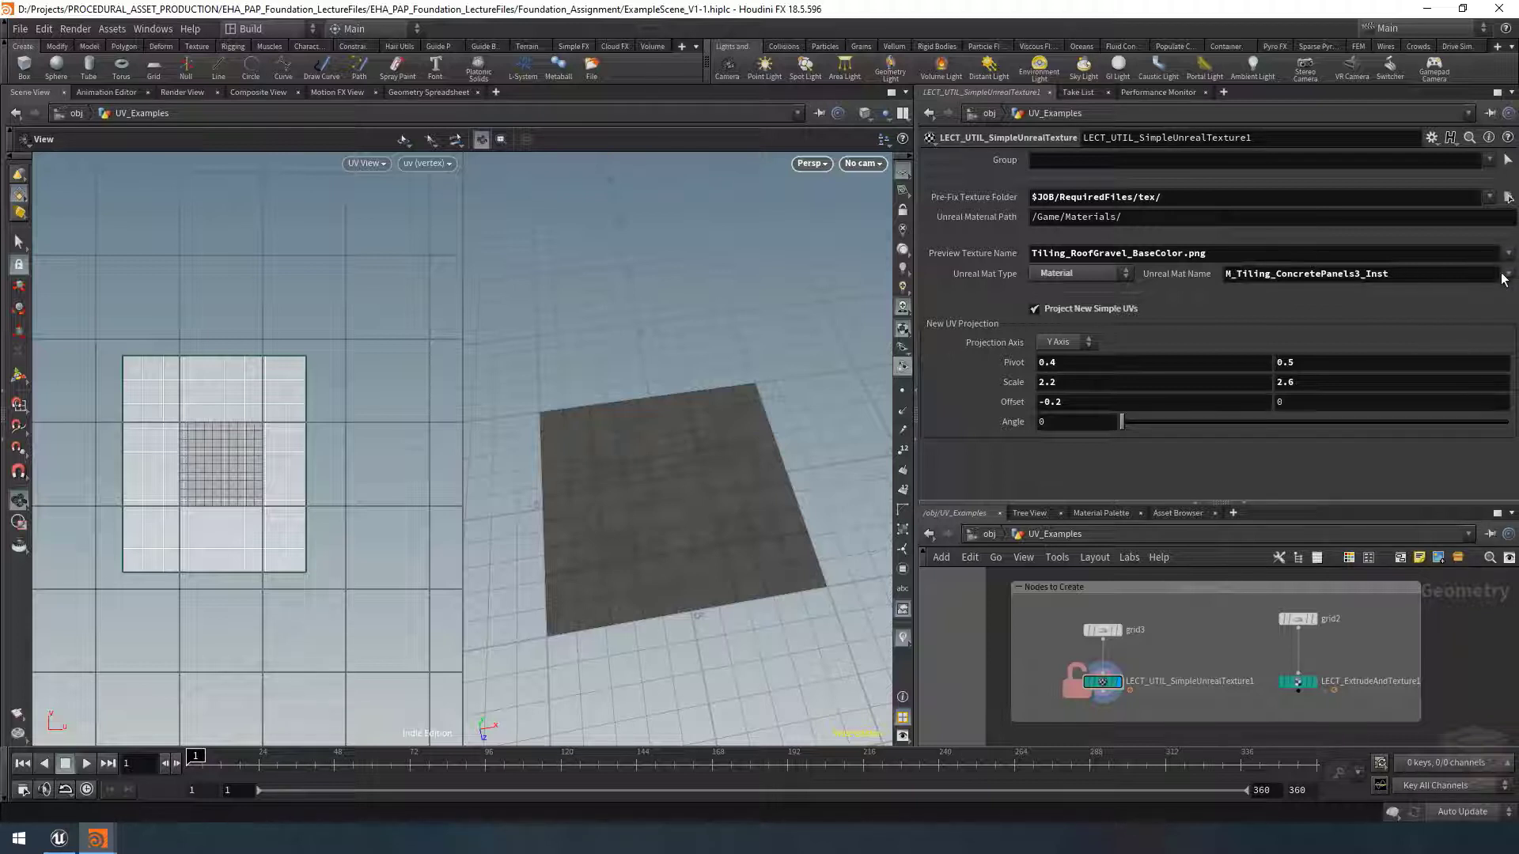
click(1509, 275)
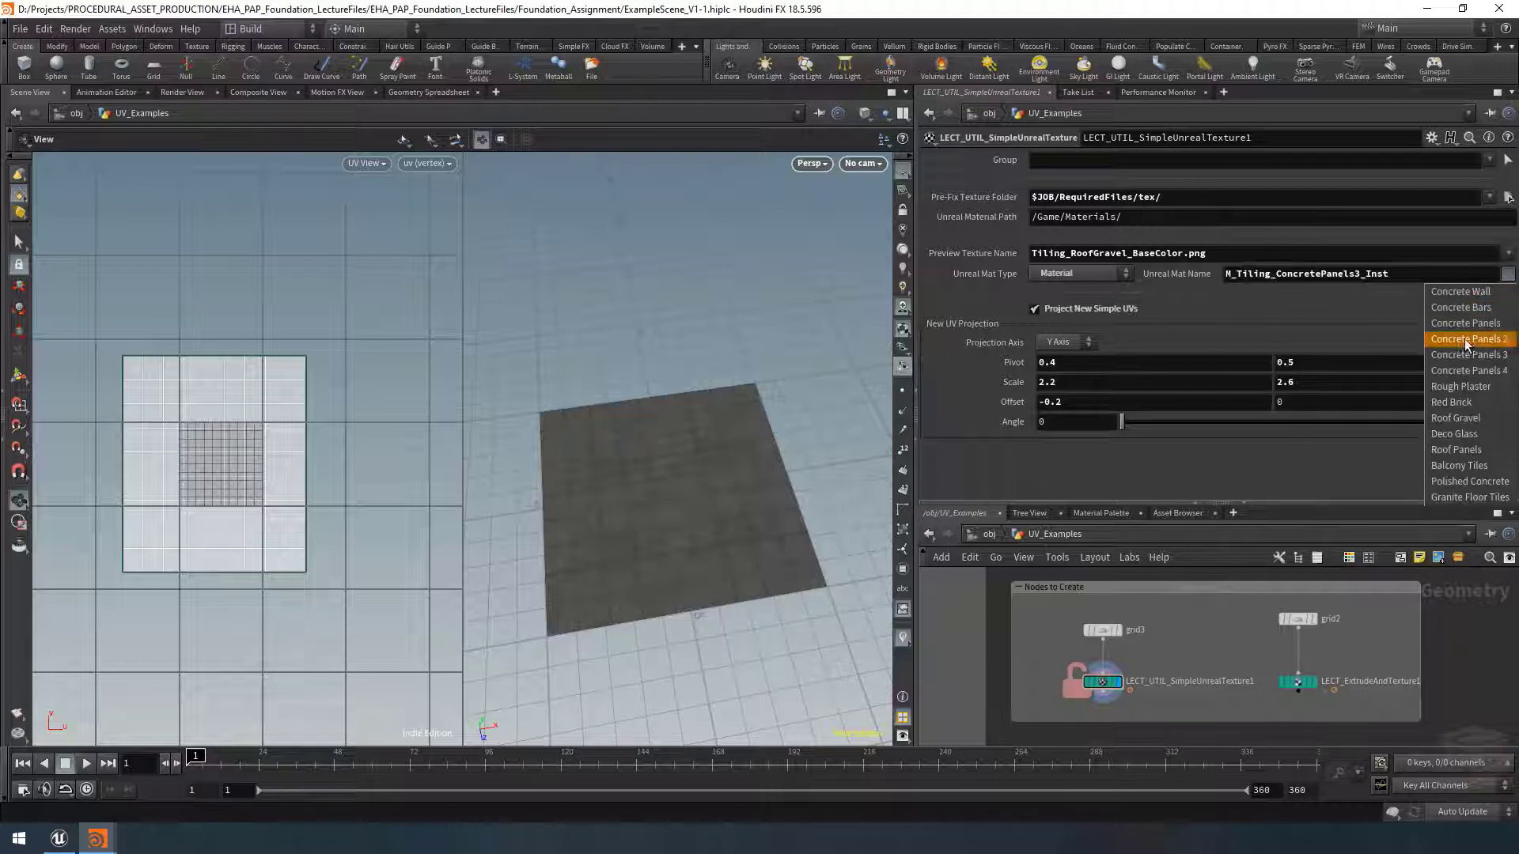
click(1472, 451)
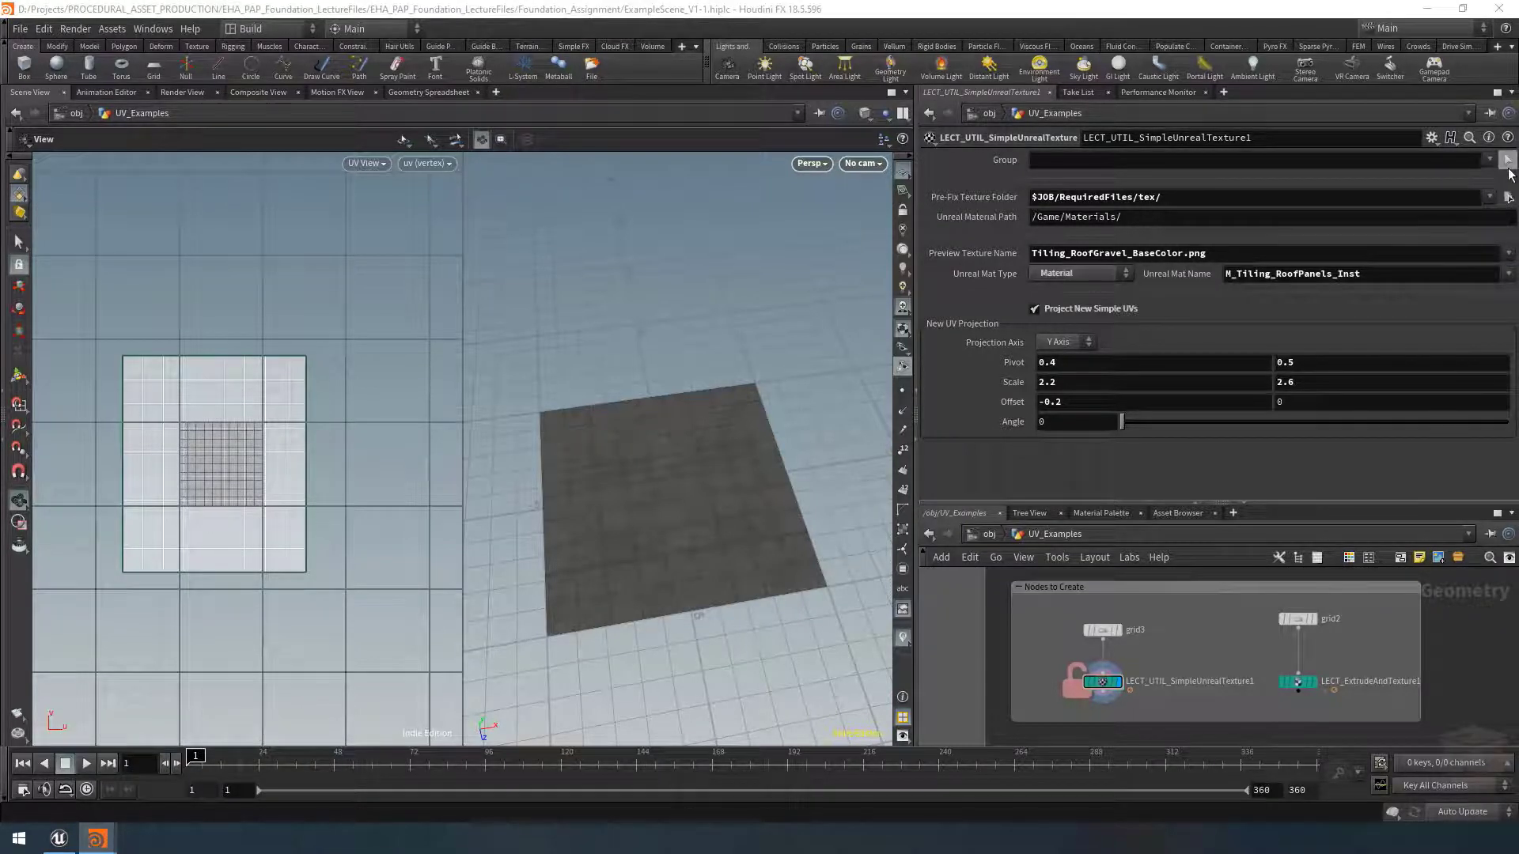
click(1507, 162)
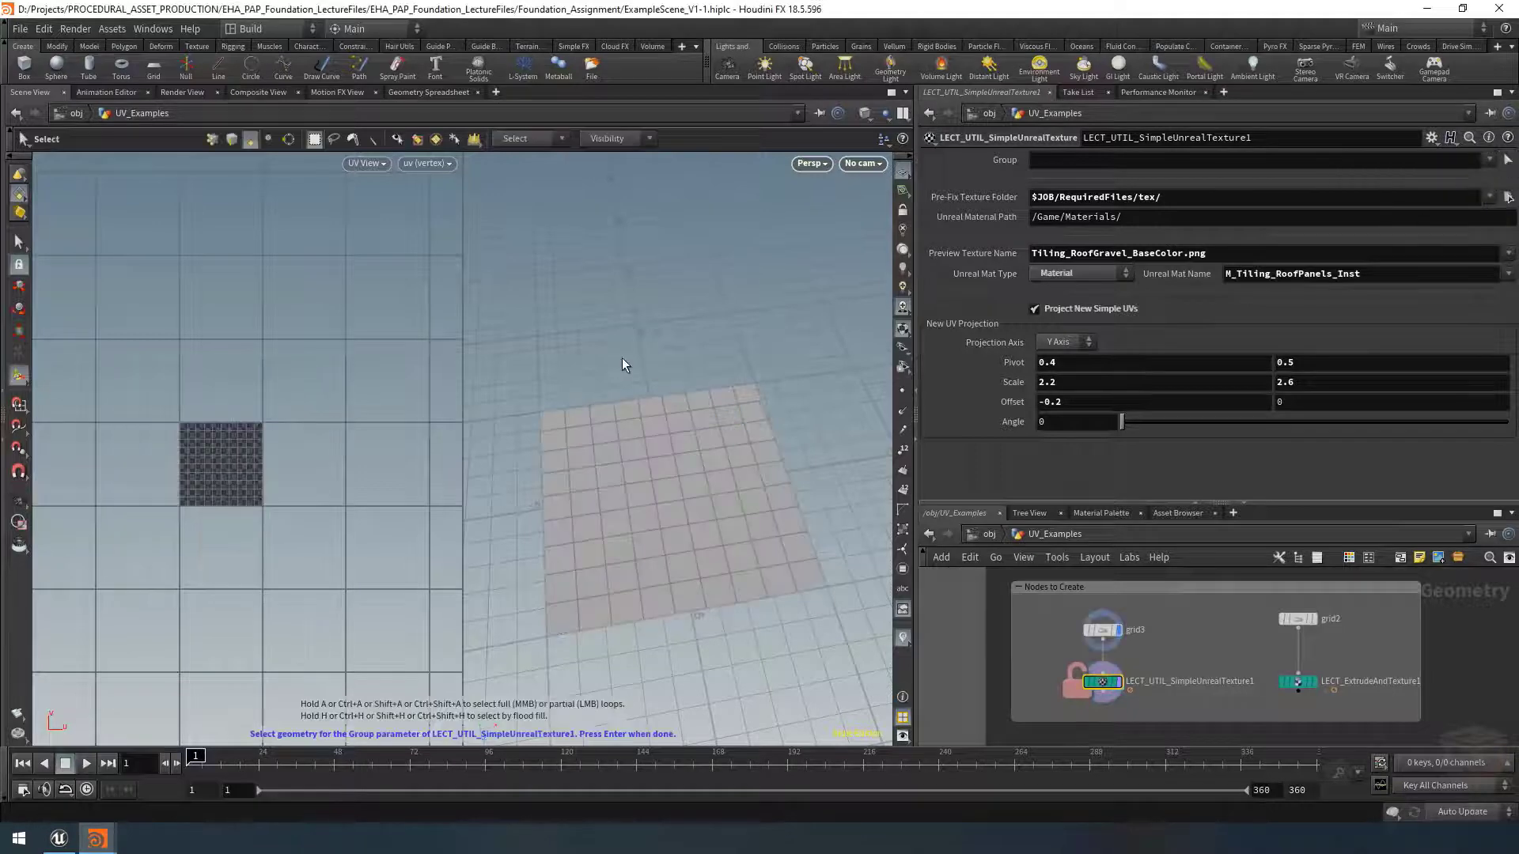
drag(519, 315, 854, 513)
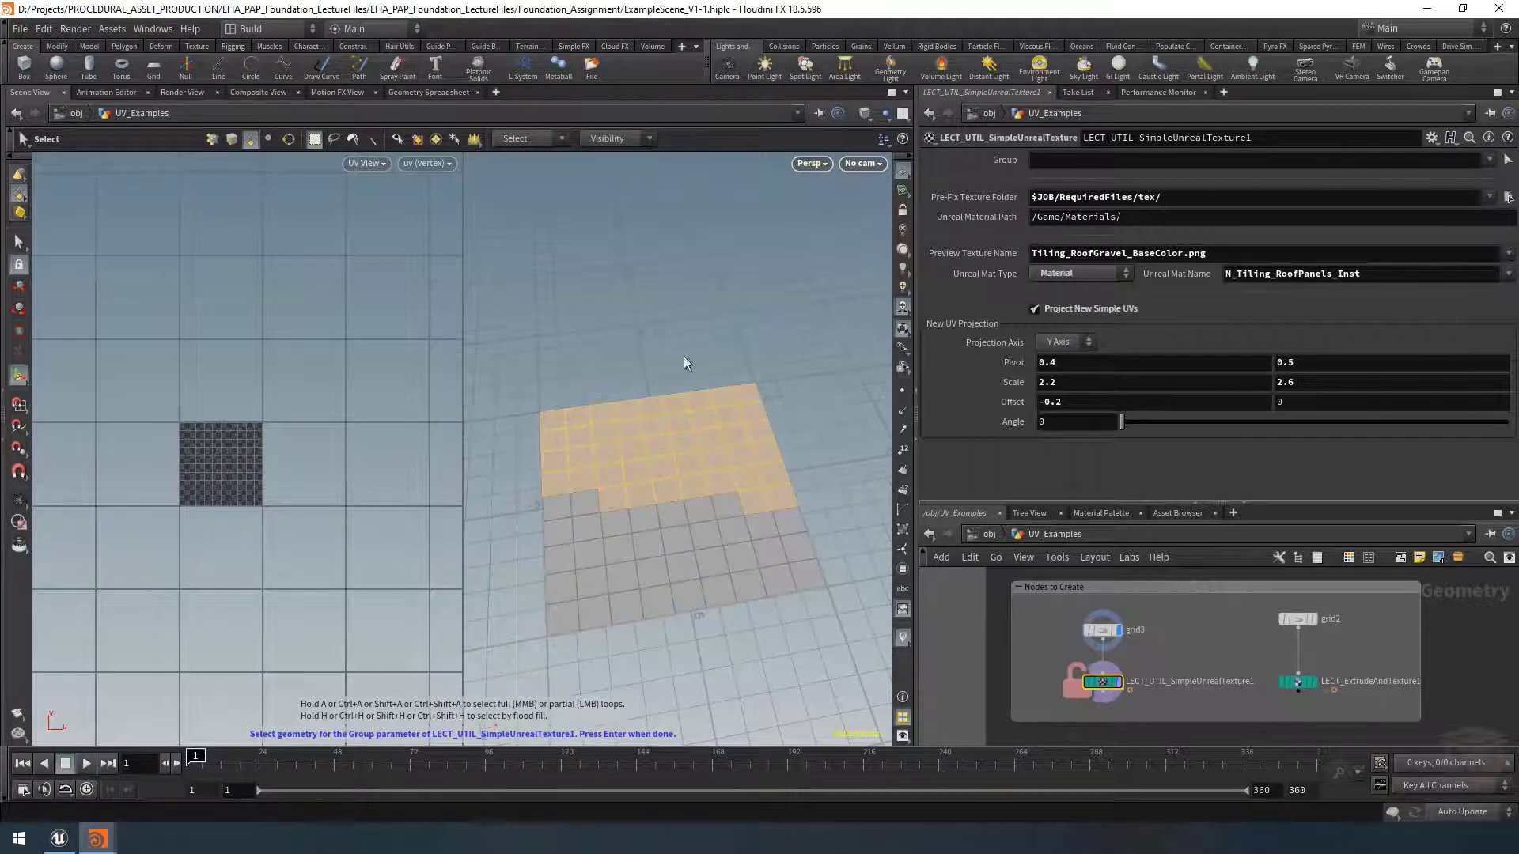
right_click(695, 307)
click(753, 351)
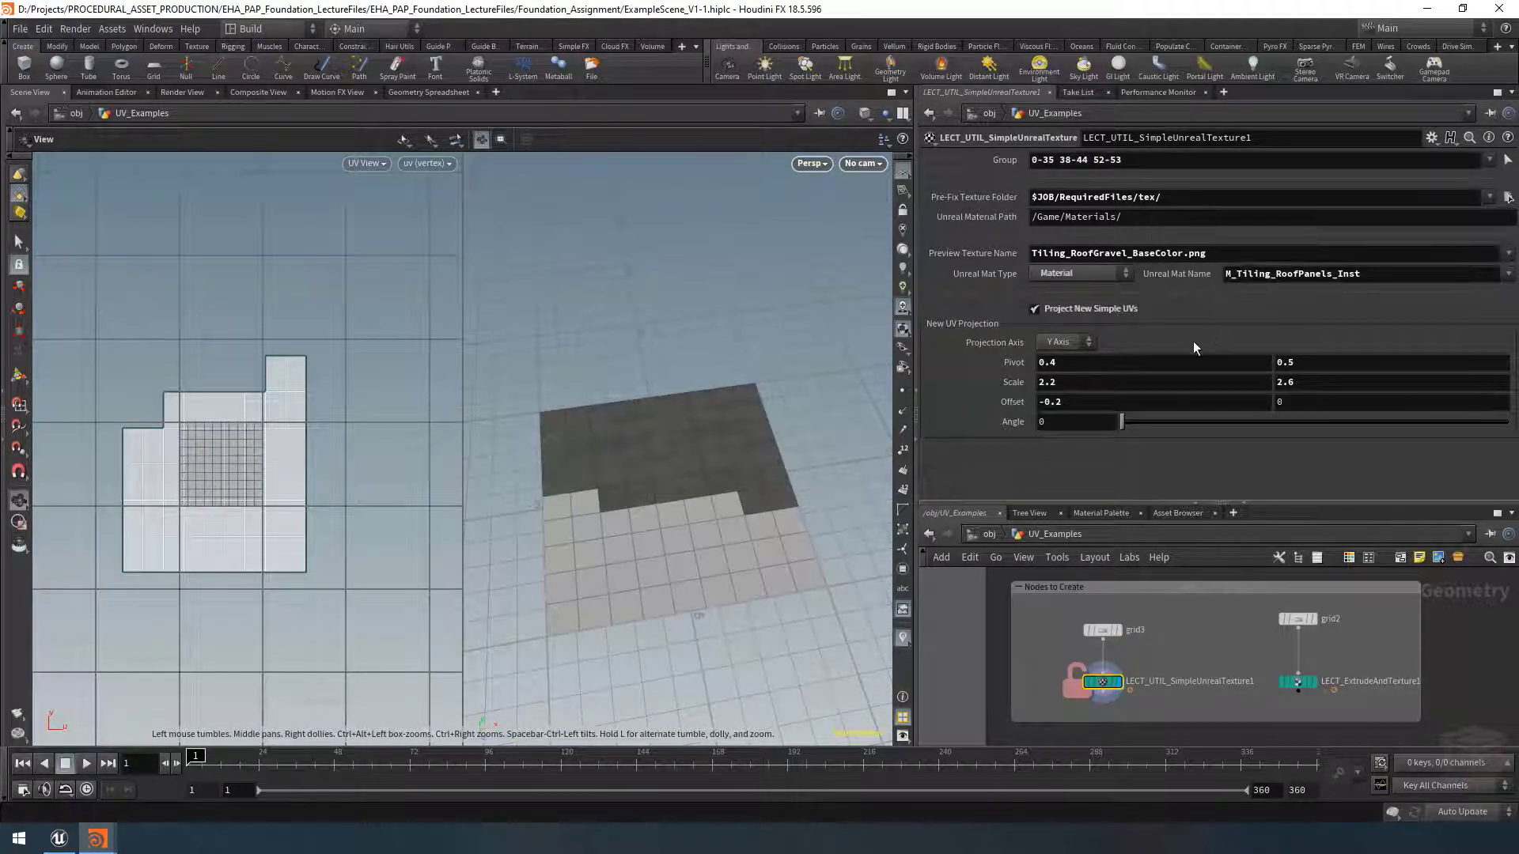
Step: Toggle the new simple UV projection off and on, try a second pivot value of 1, and undo that change
click(1088, 310)
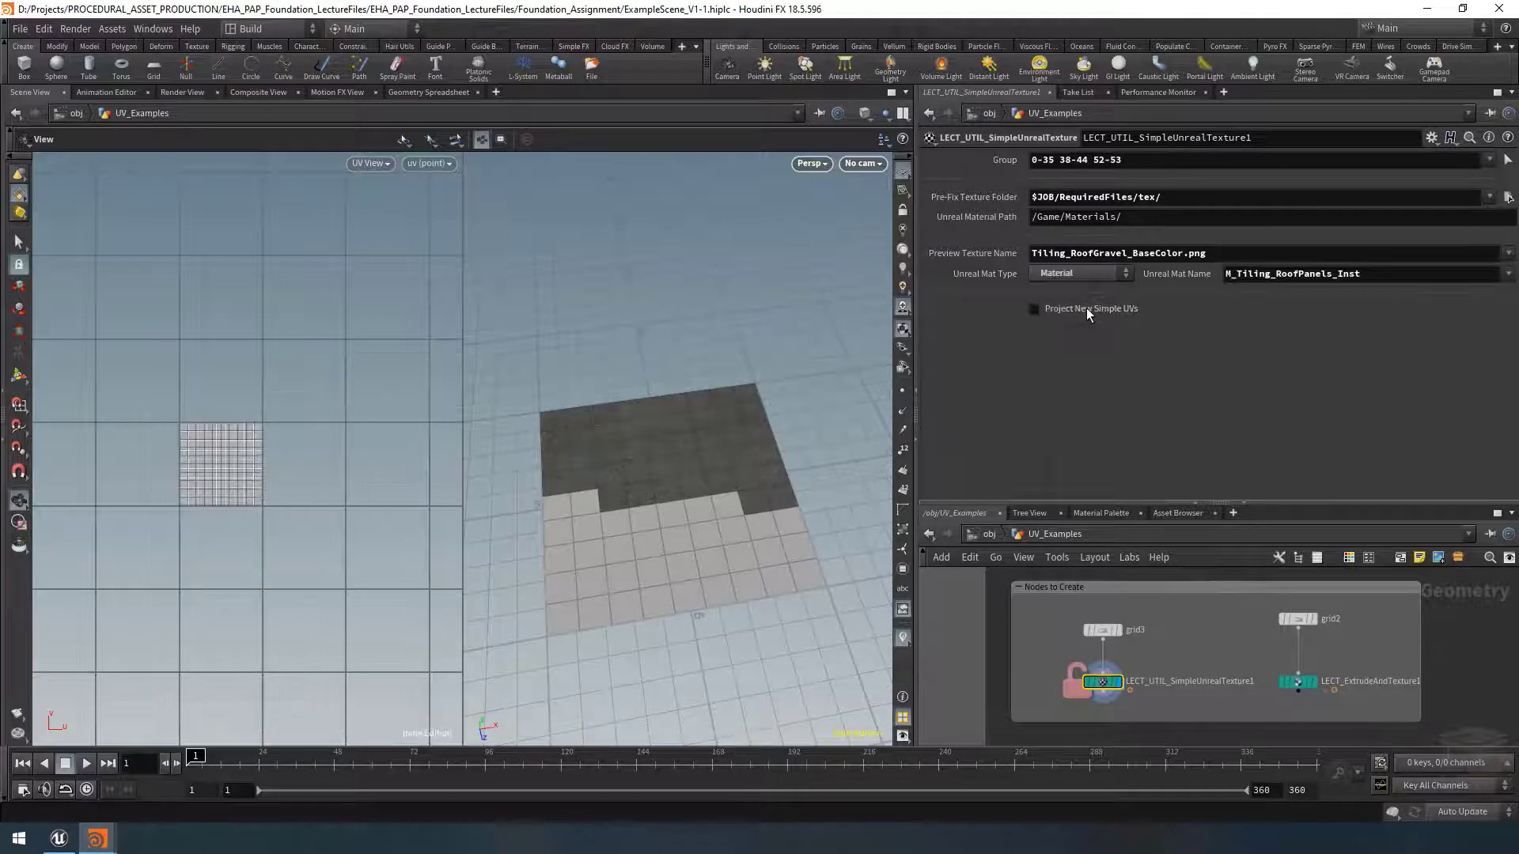
click(1088, 310)
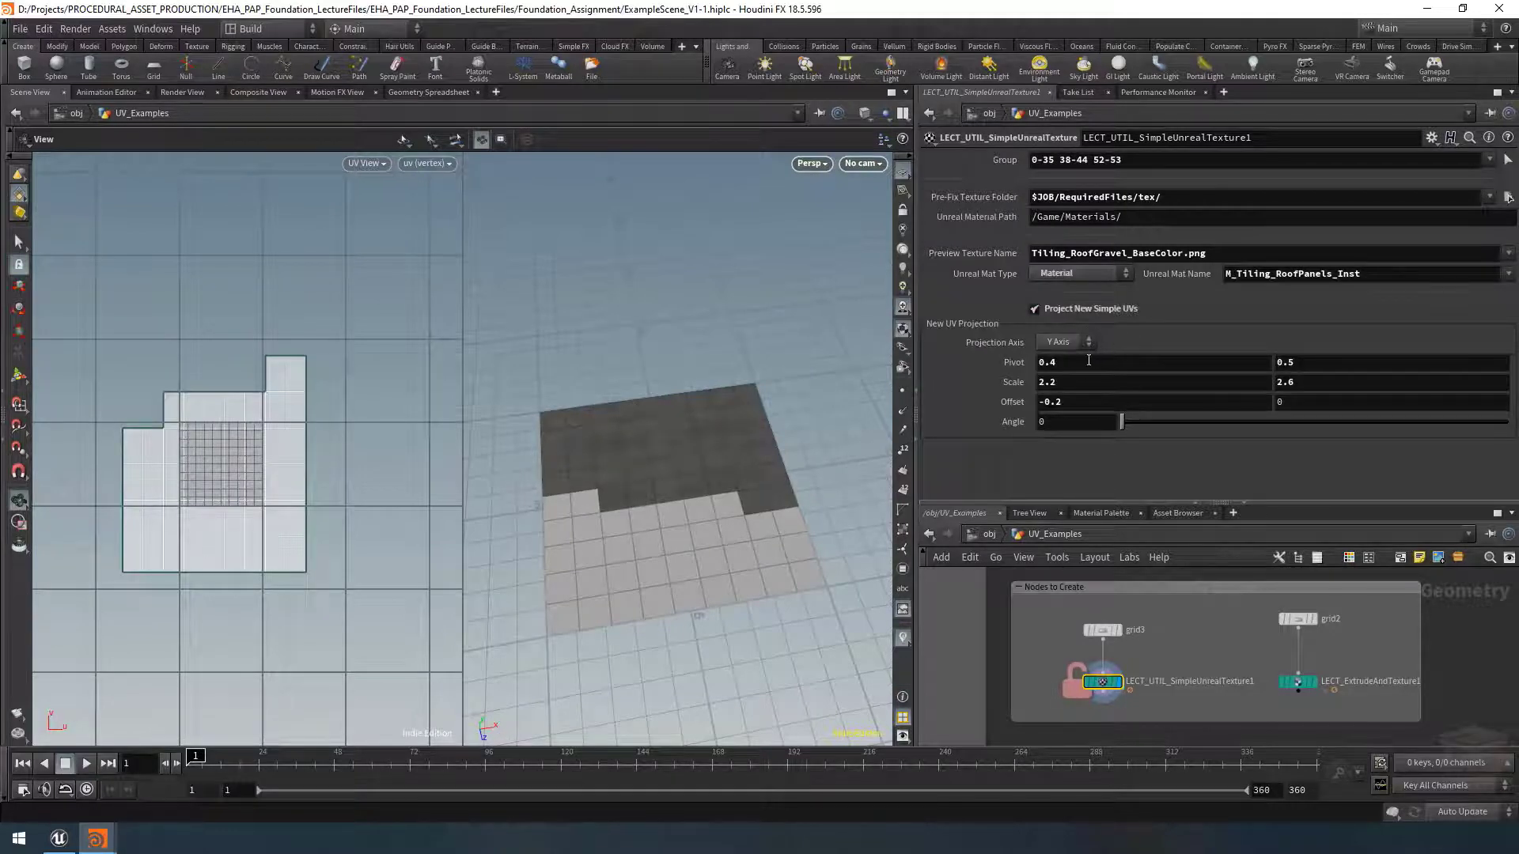
mouse_move(1081, 365)
middle_down()
mouse_move(1152, 359)
mouse_move(1163, 374)
mouse_move(1094, 372)
middle_up()
mouse_move(1337, 369)
middle_down()
mouse_move(1359, 369)
mouse_move(1340, 372)
middle_up()
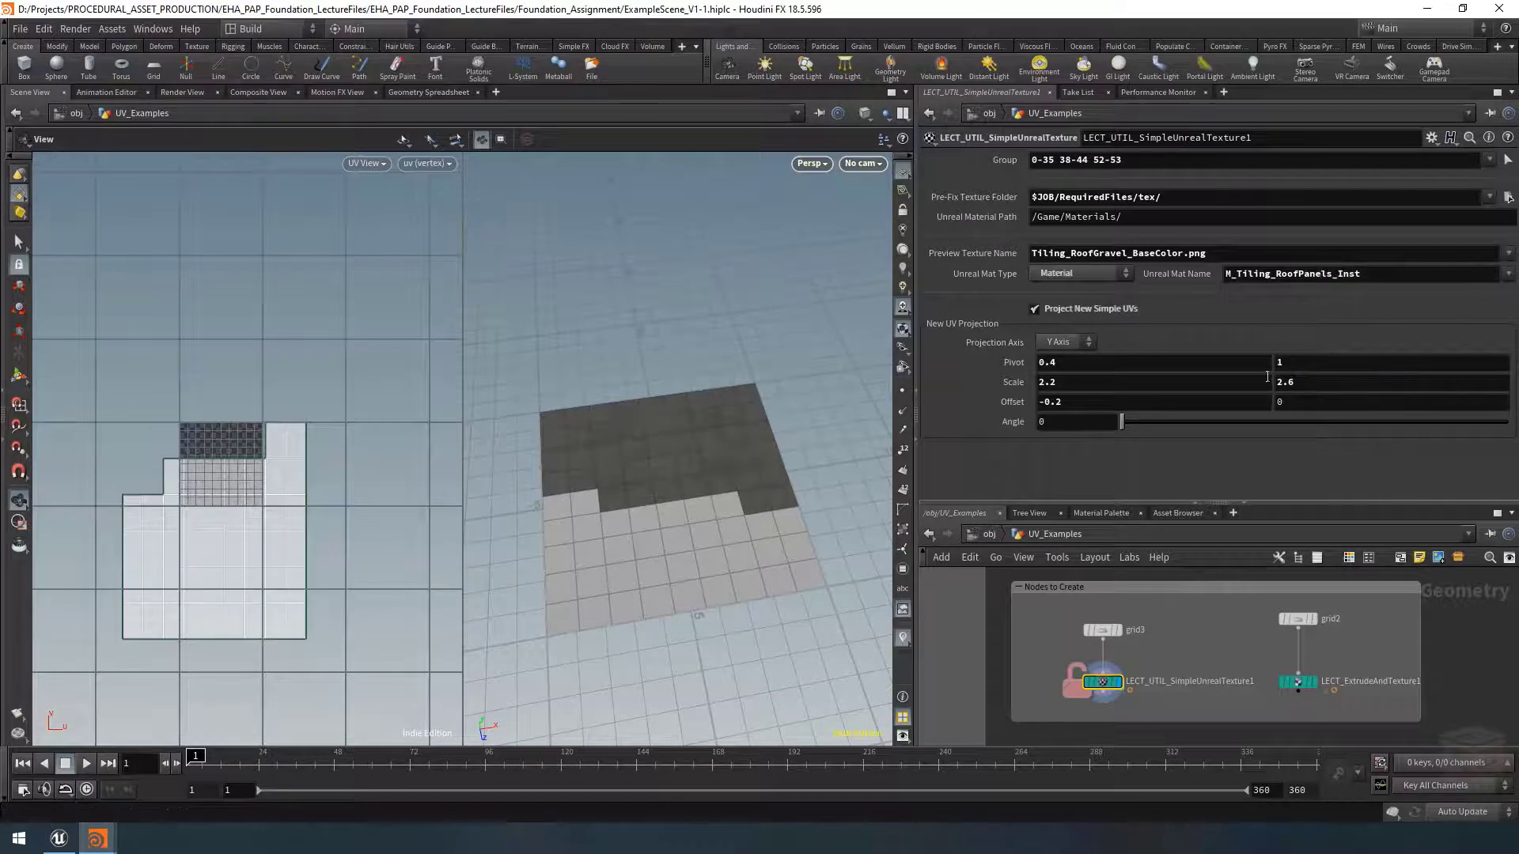
key(ctrl+z)
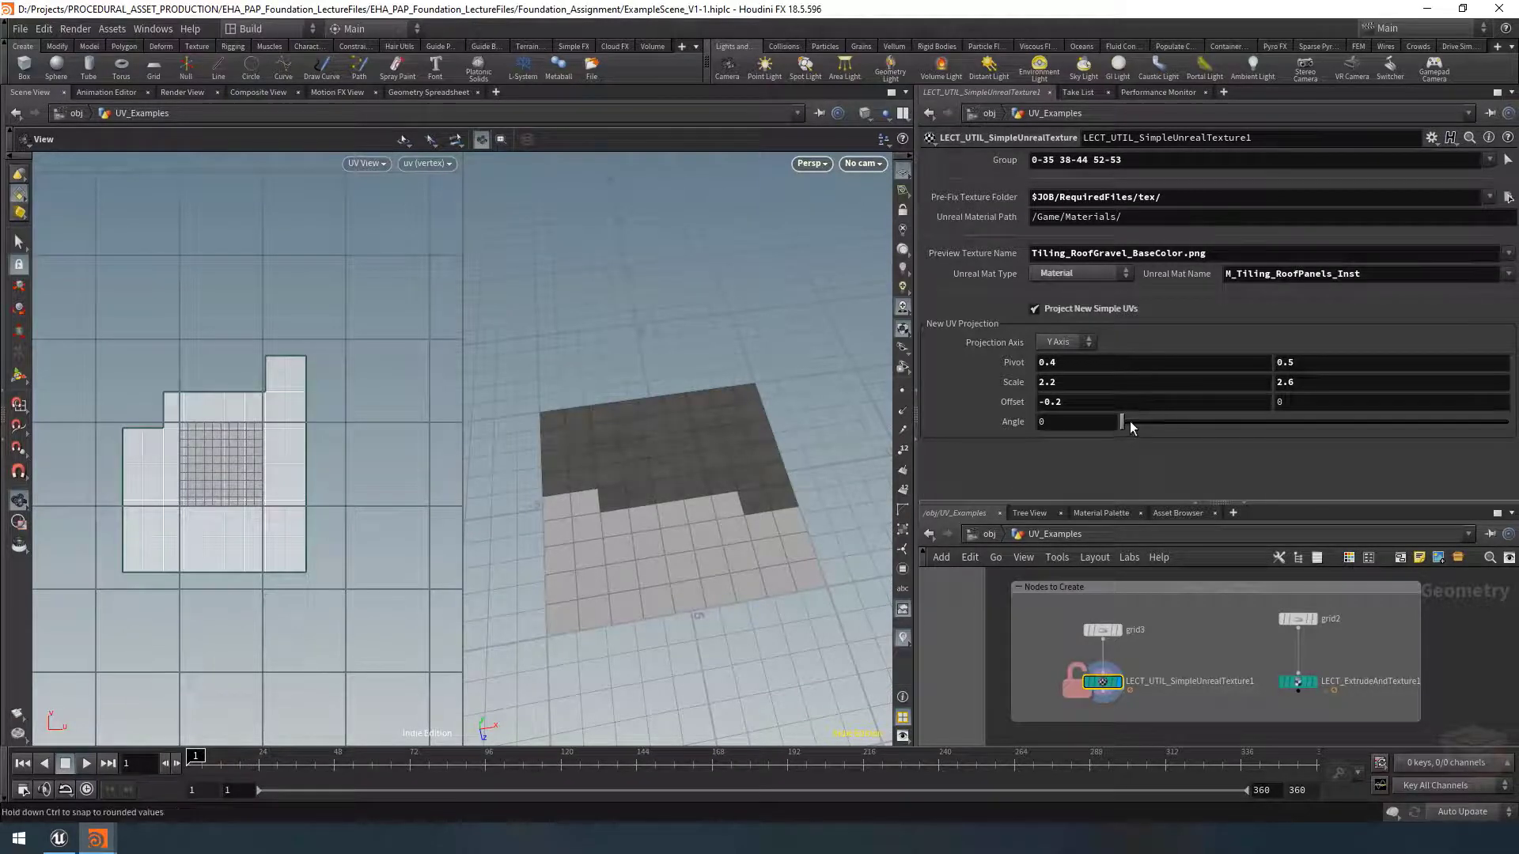
Step: Set the UV projection scale to 3.3 by 3 and adjust both offset values
mouse_move(1121, 423)
mouse_down()
mouse_move(1285, 439)
mouse_move(1123, 425)
mouse_move(1121, 411)
mouse_up()
middle_drag(1098, 385, 1210, 385)
mouse_move(1318, 382)
middle_down()
mouse_move(1382, 381)
mouse_move(1345, 382)
middle_up()
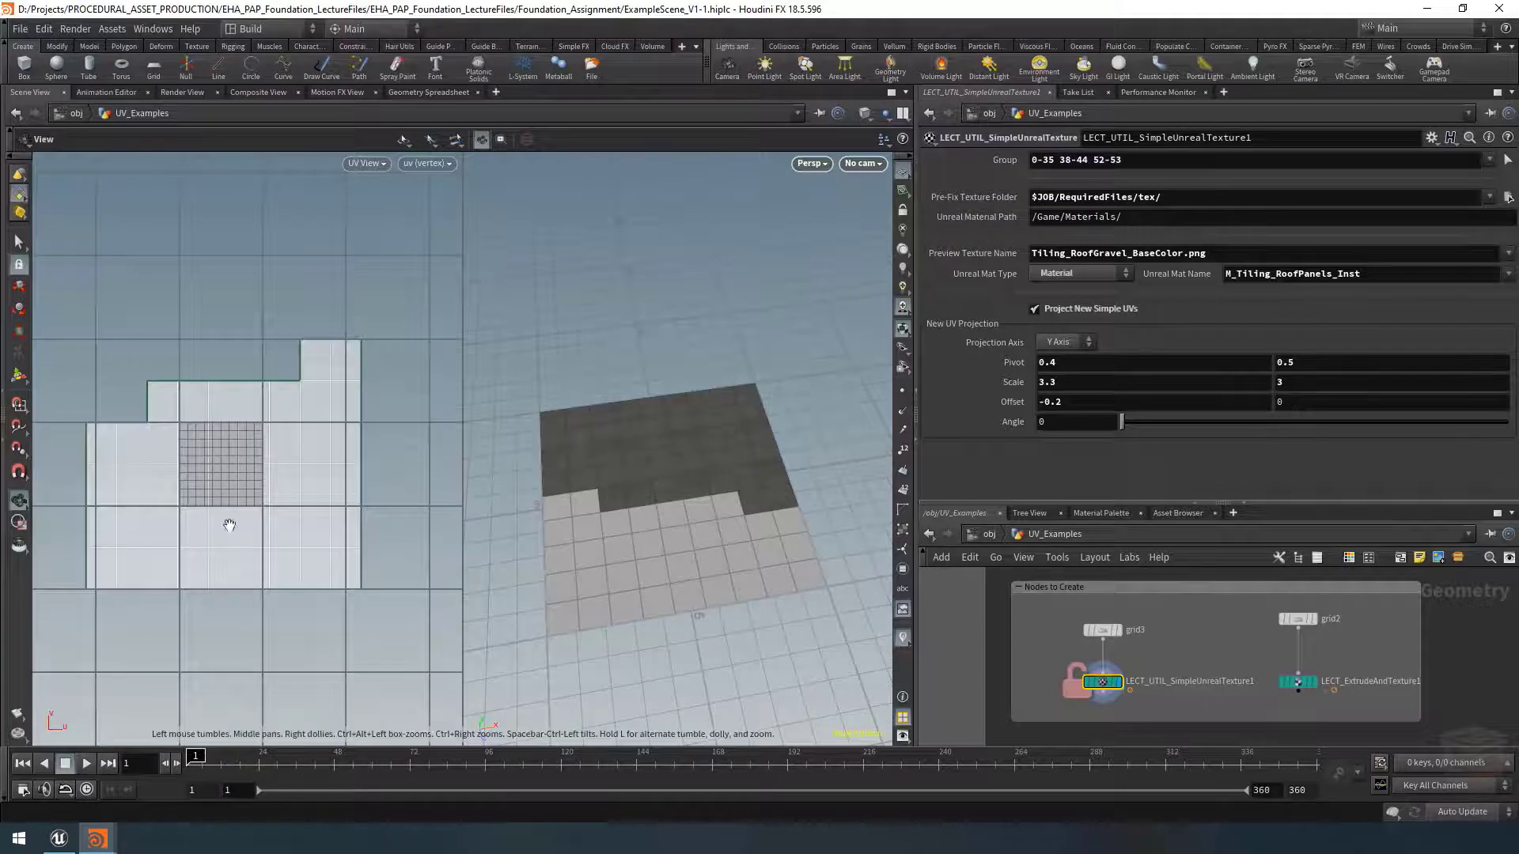
middle_drag(1094, 402, 1060, 404)
middle_drag(1309, 402, 1104, 406)
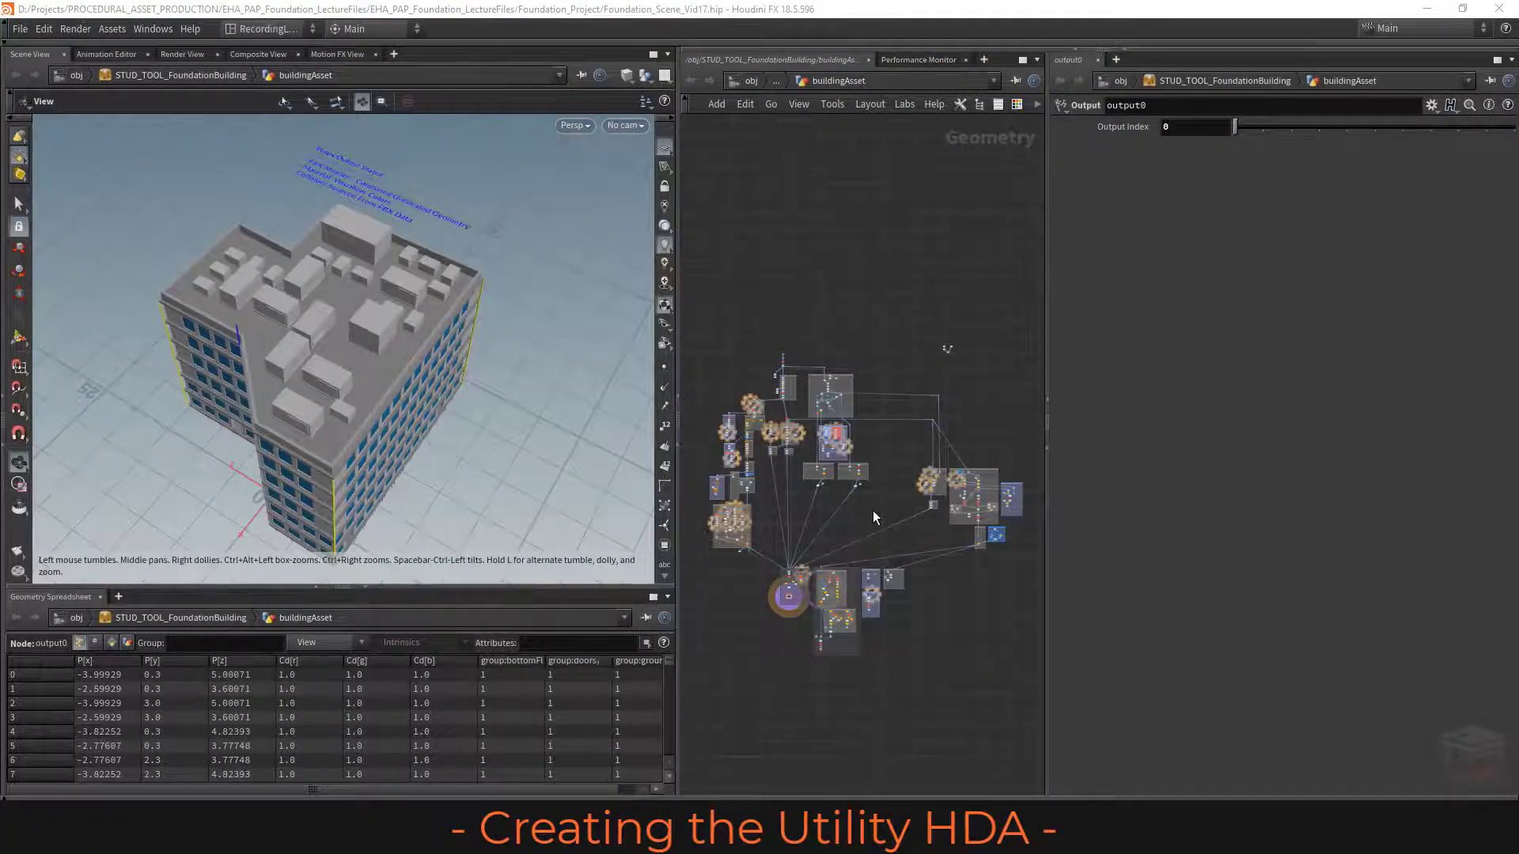
Step: Add a subnet node in an empty area of the buildingAsset network near the hideElevator switch
scroll(889, 482, up, 10)
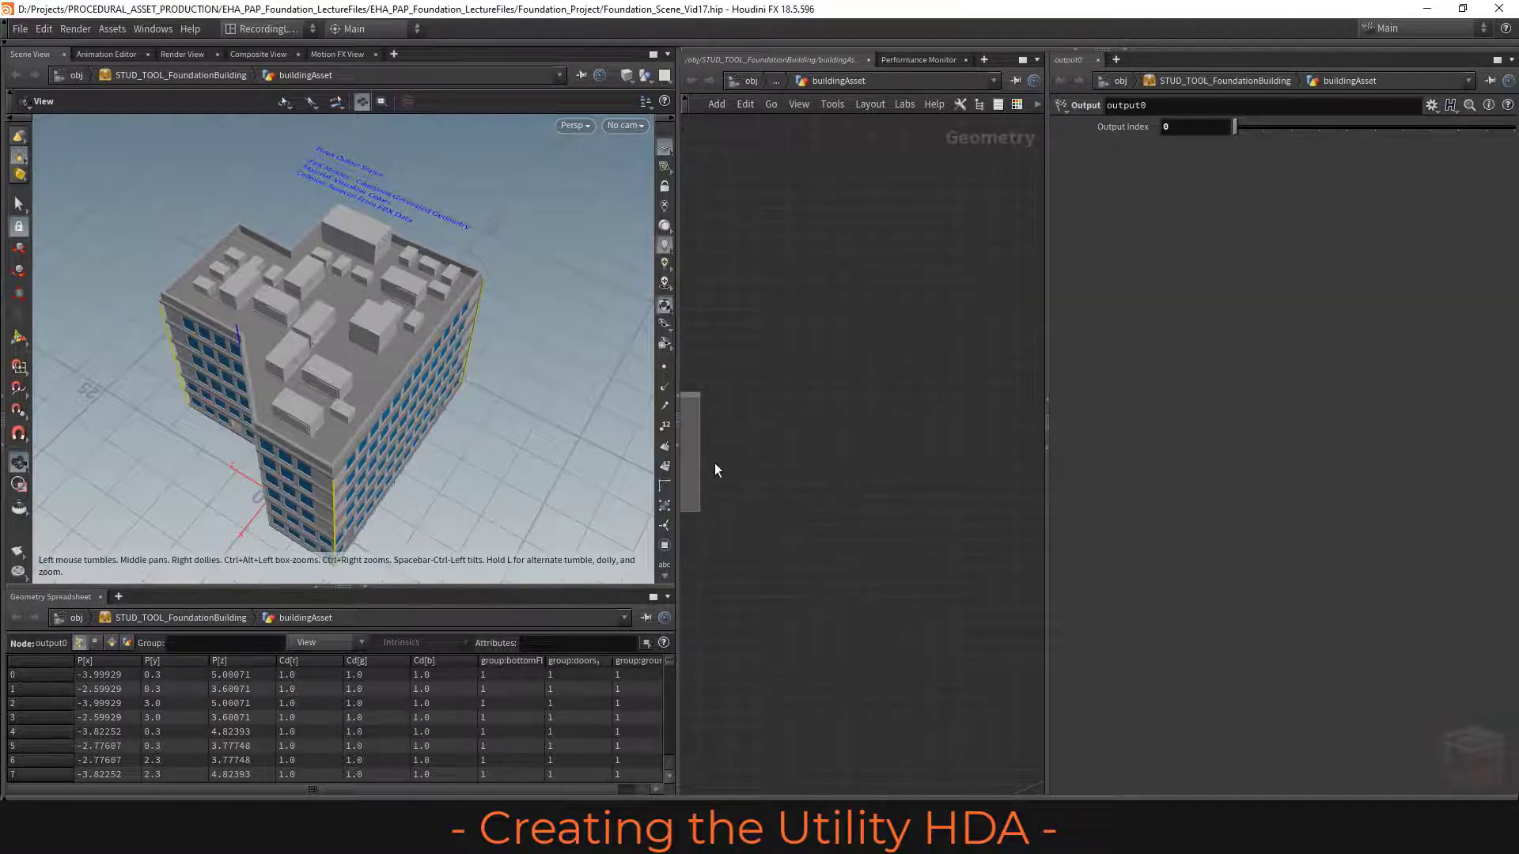
drag(678, 346, 451, 348)
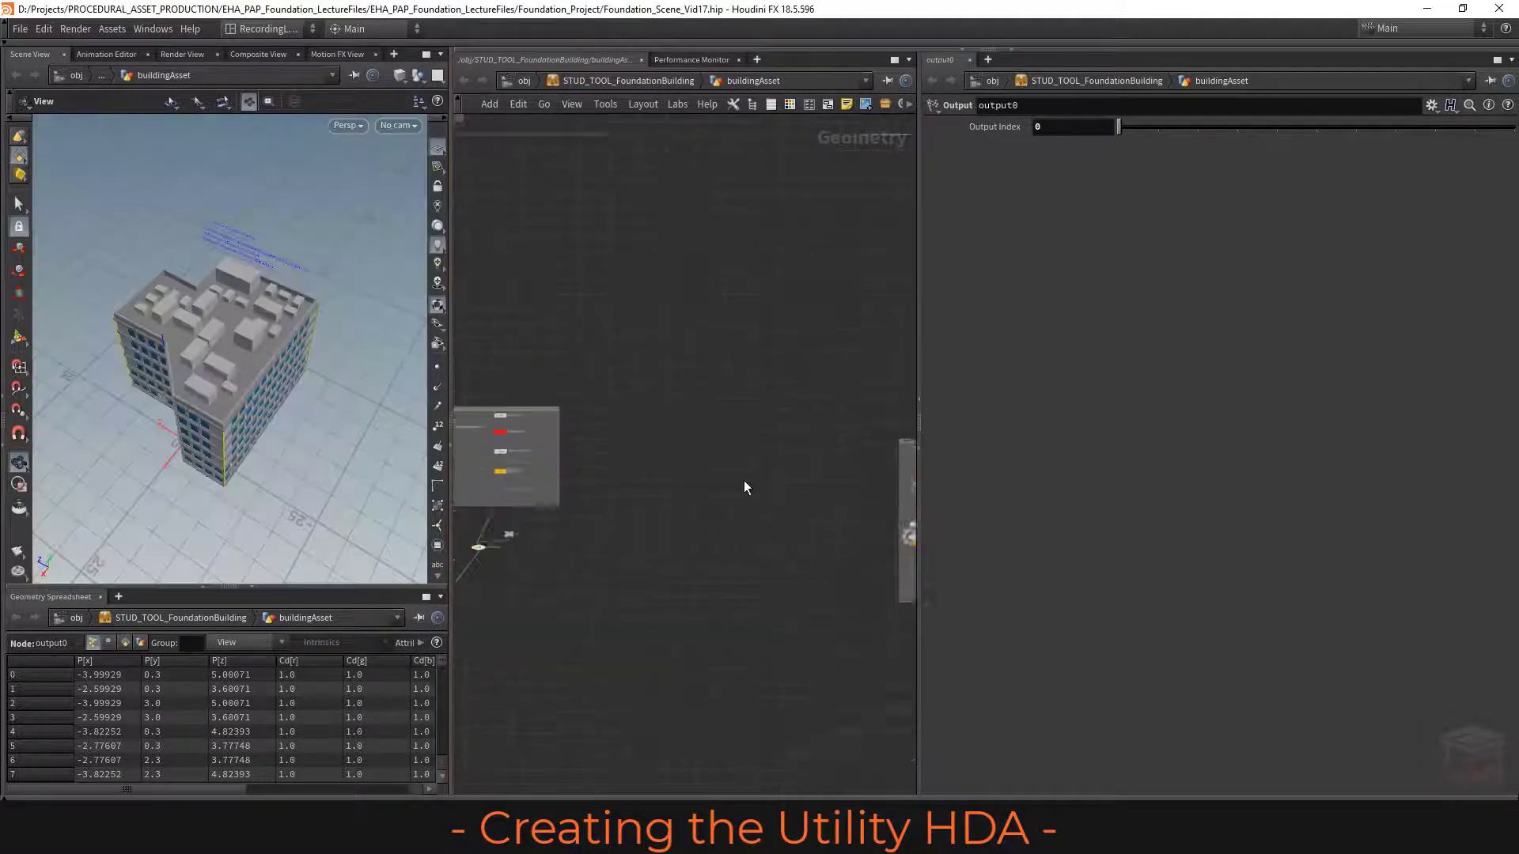
scroll(760, 483, down, 10)
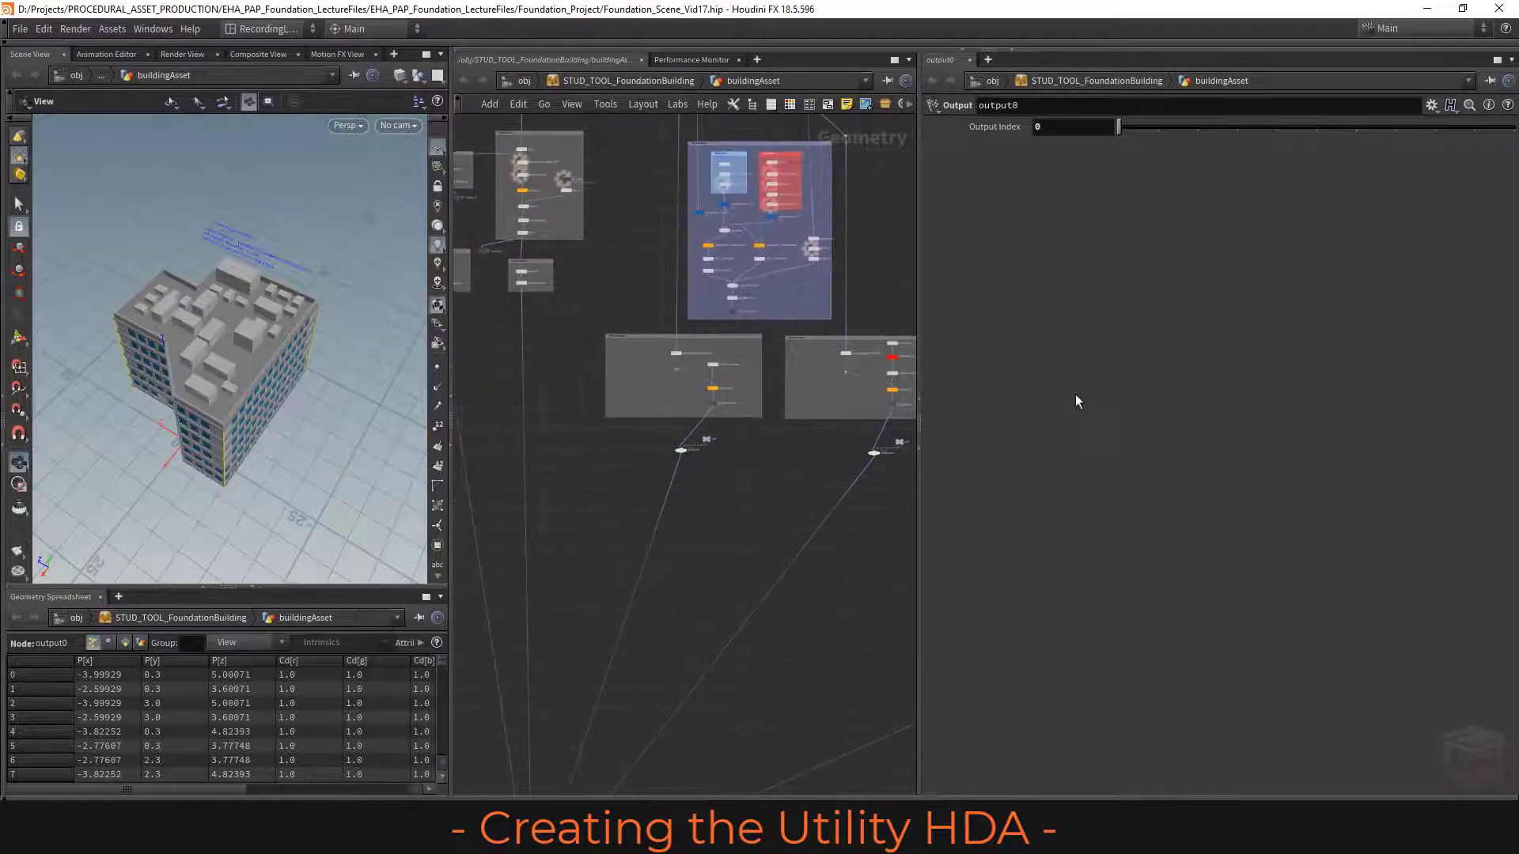
scroll(757, 470, up, 5)
middle_drag(765, 489, 747, 464)
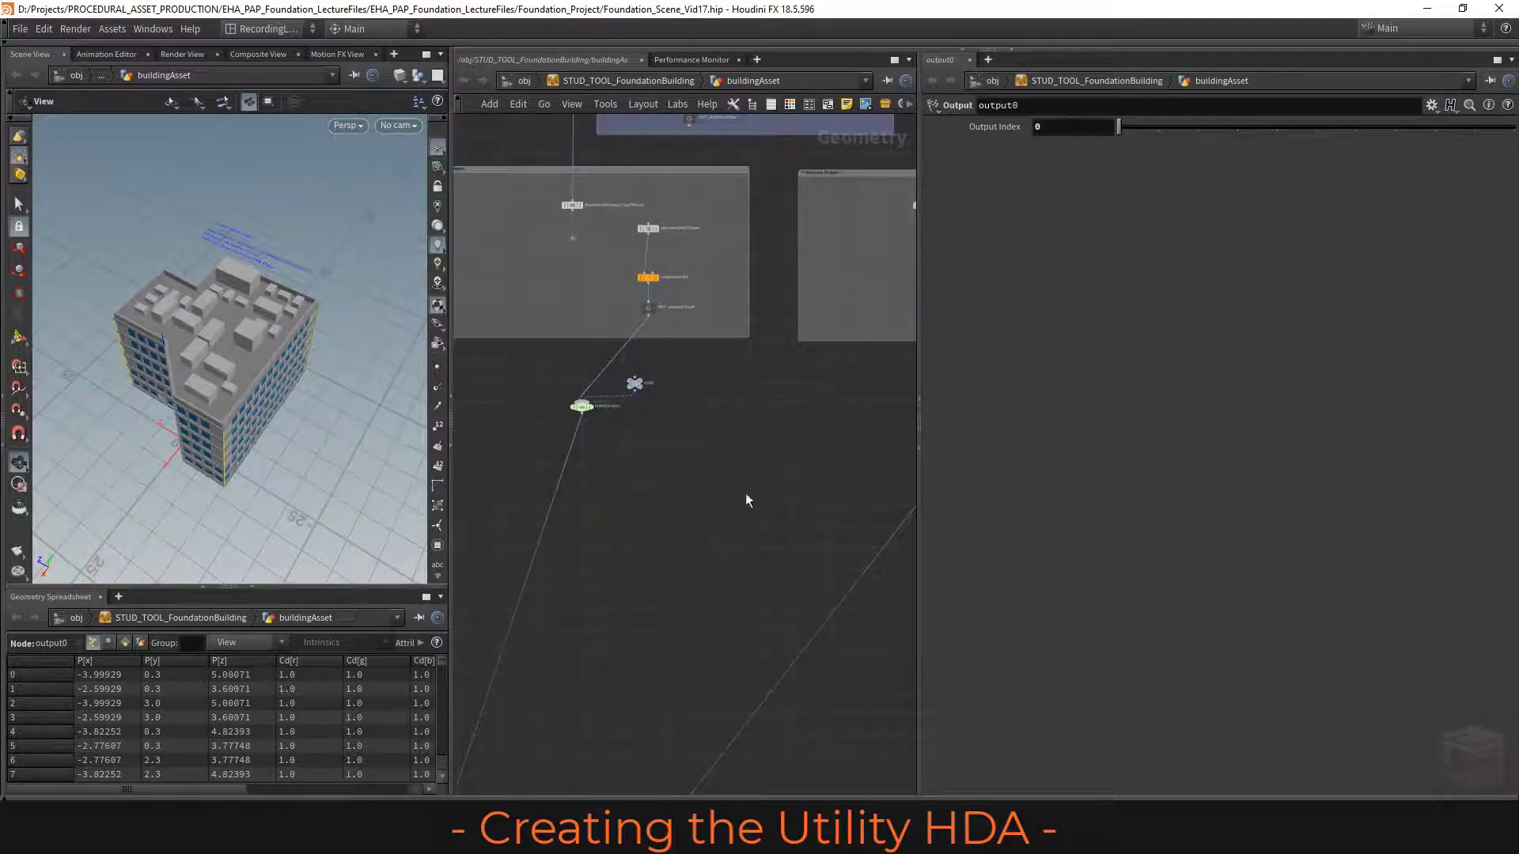
scroll(734, 497, up, 4)
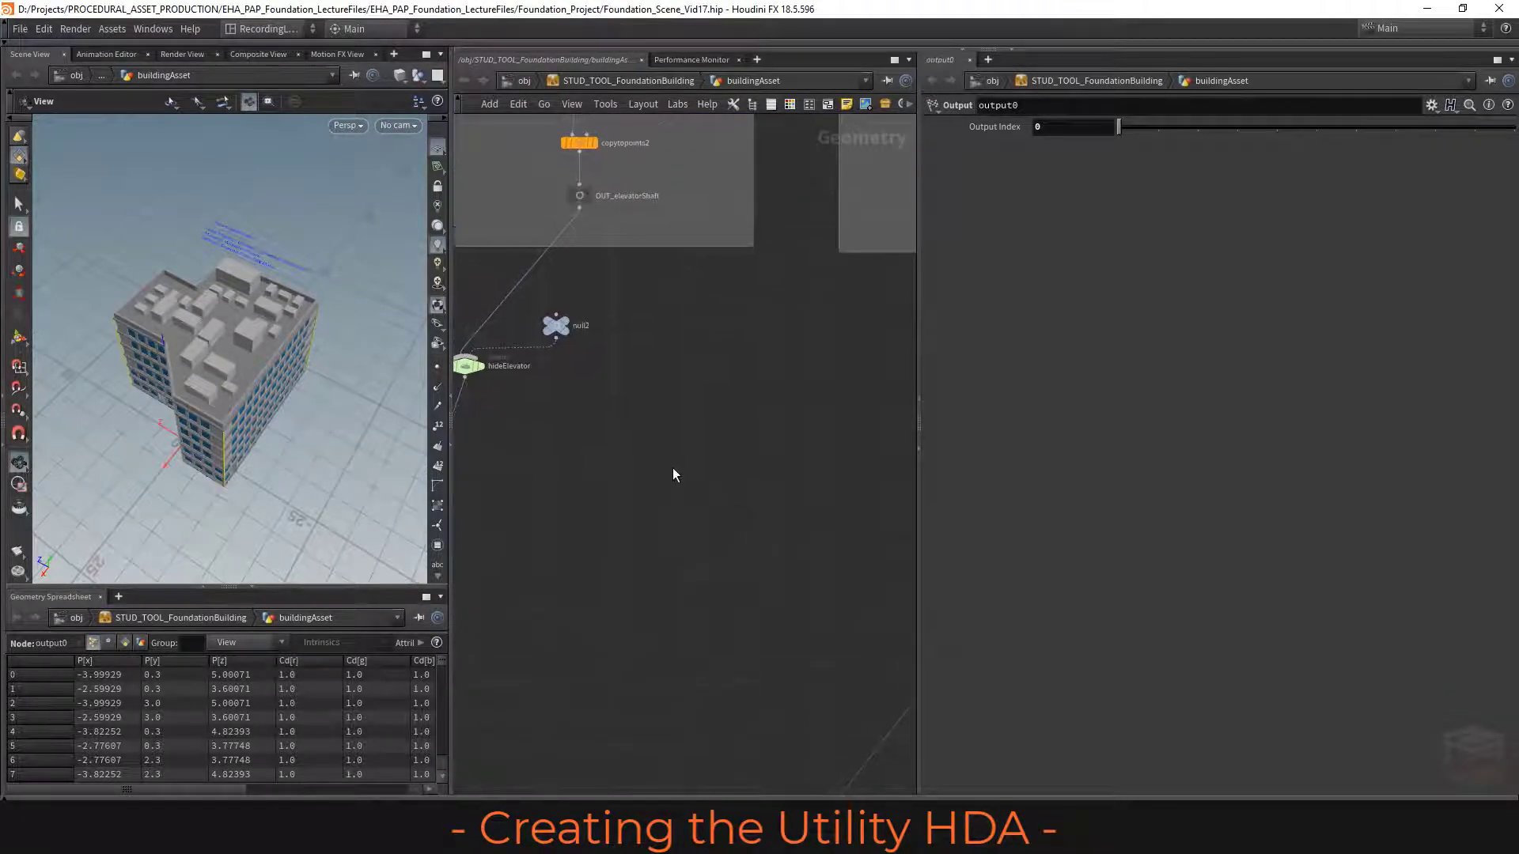
key(Tab)
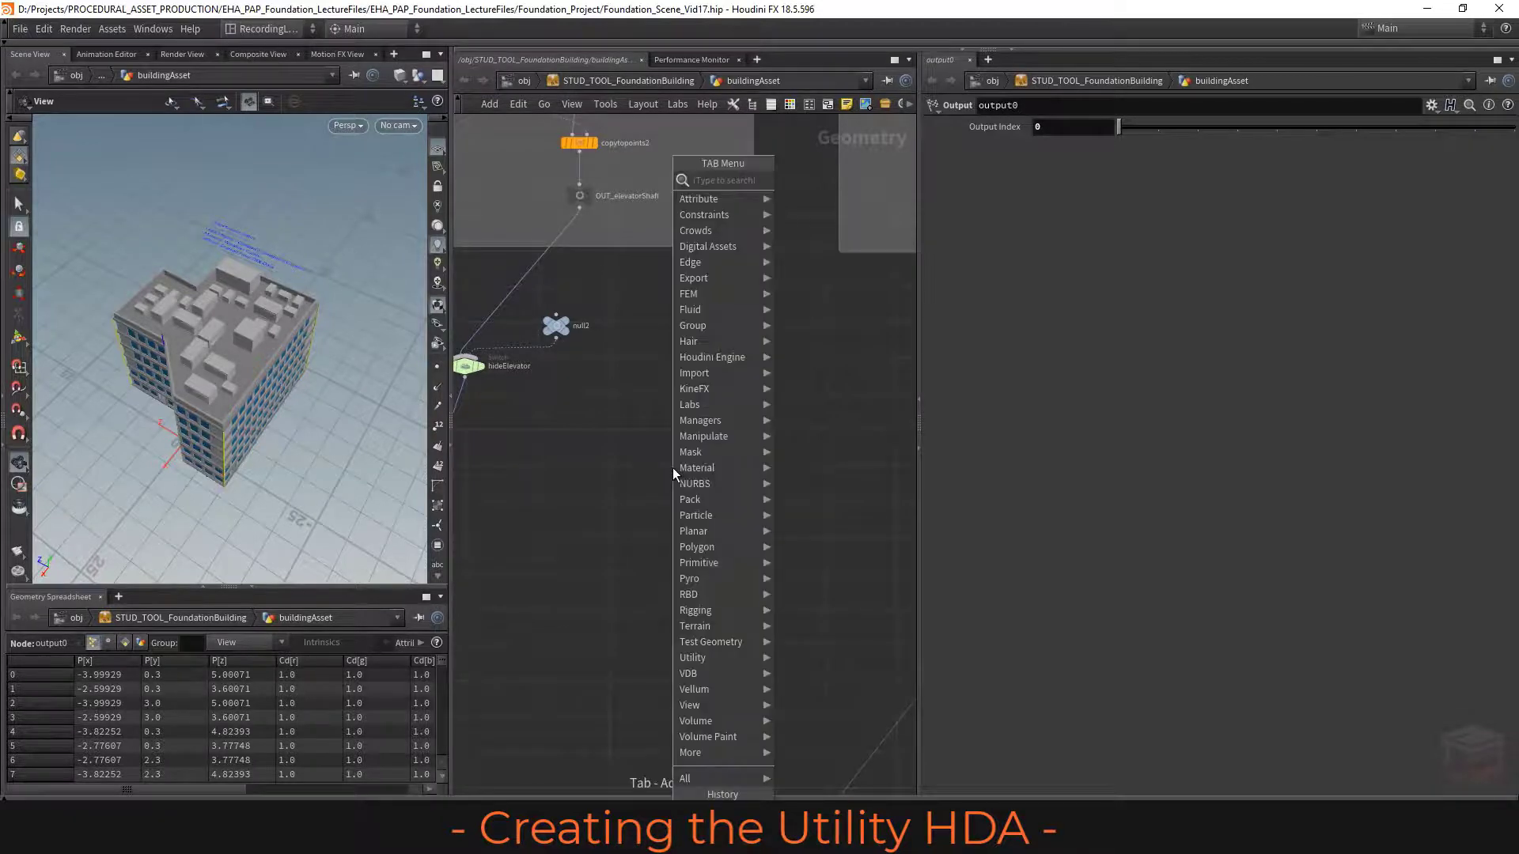
text(subnet)
key(Return)
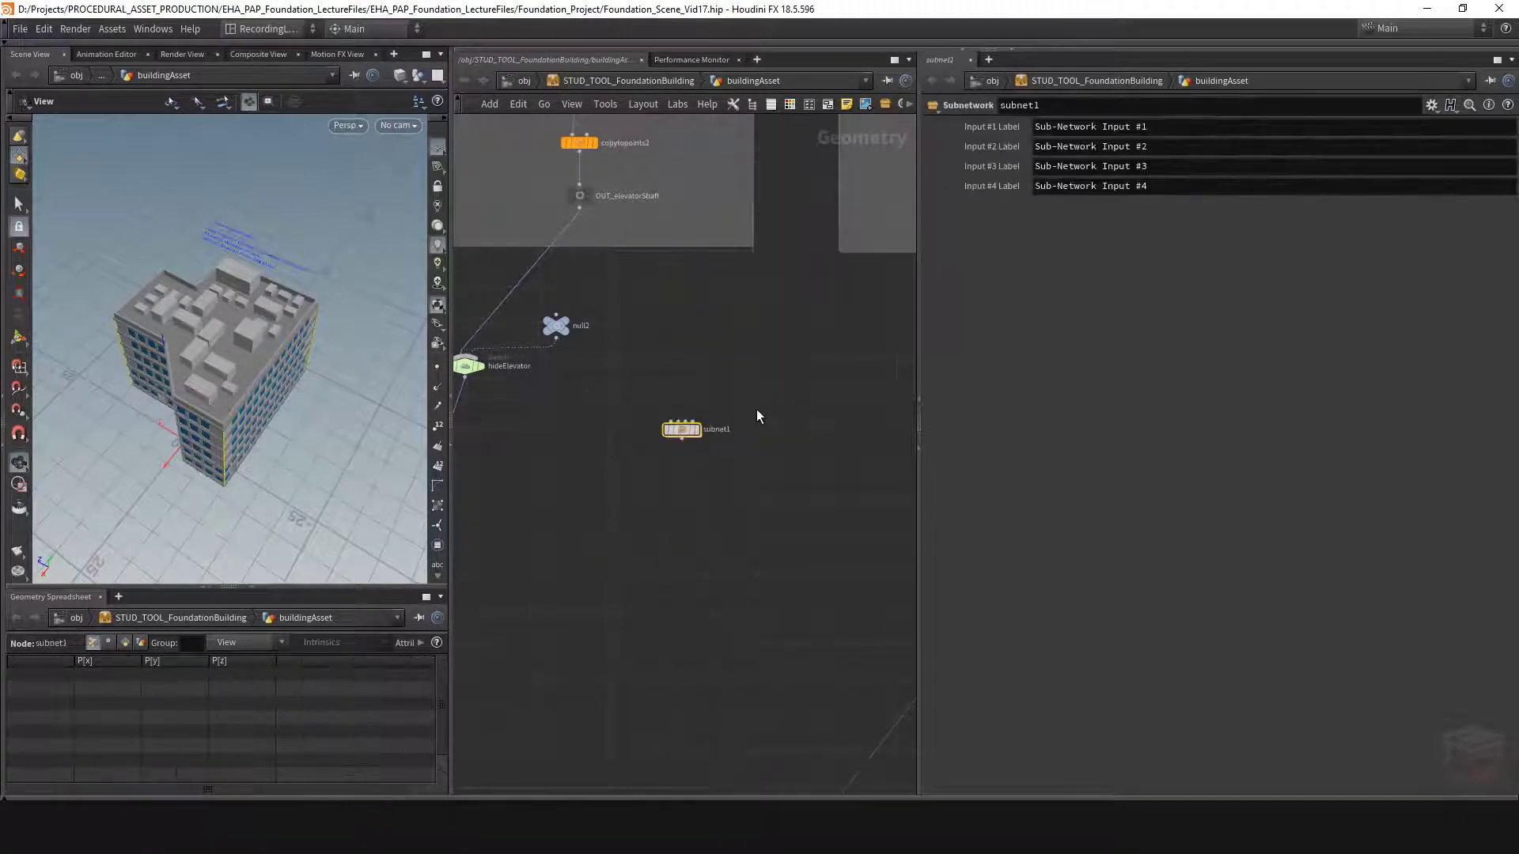
Step: Rename the new subnet node as STUD_UTIL_SimpleUnrealTexture
click(706, 427)
scroll(707, 428, up, 1)
double_click(720, 431)
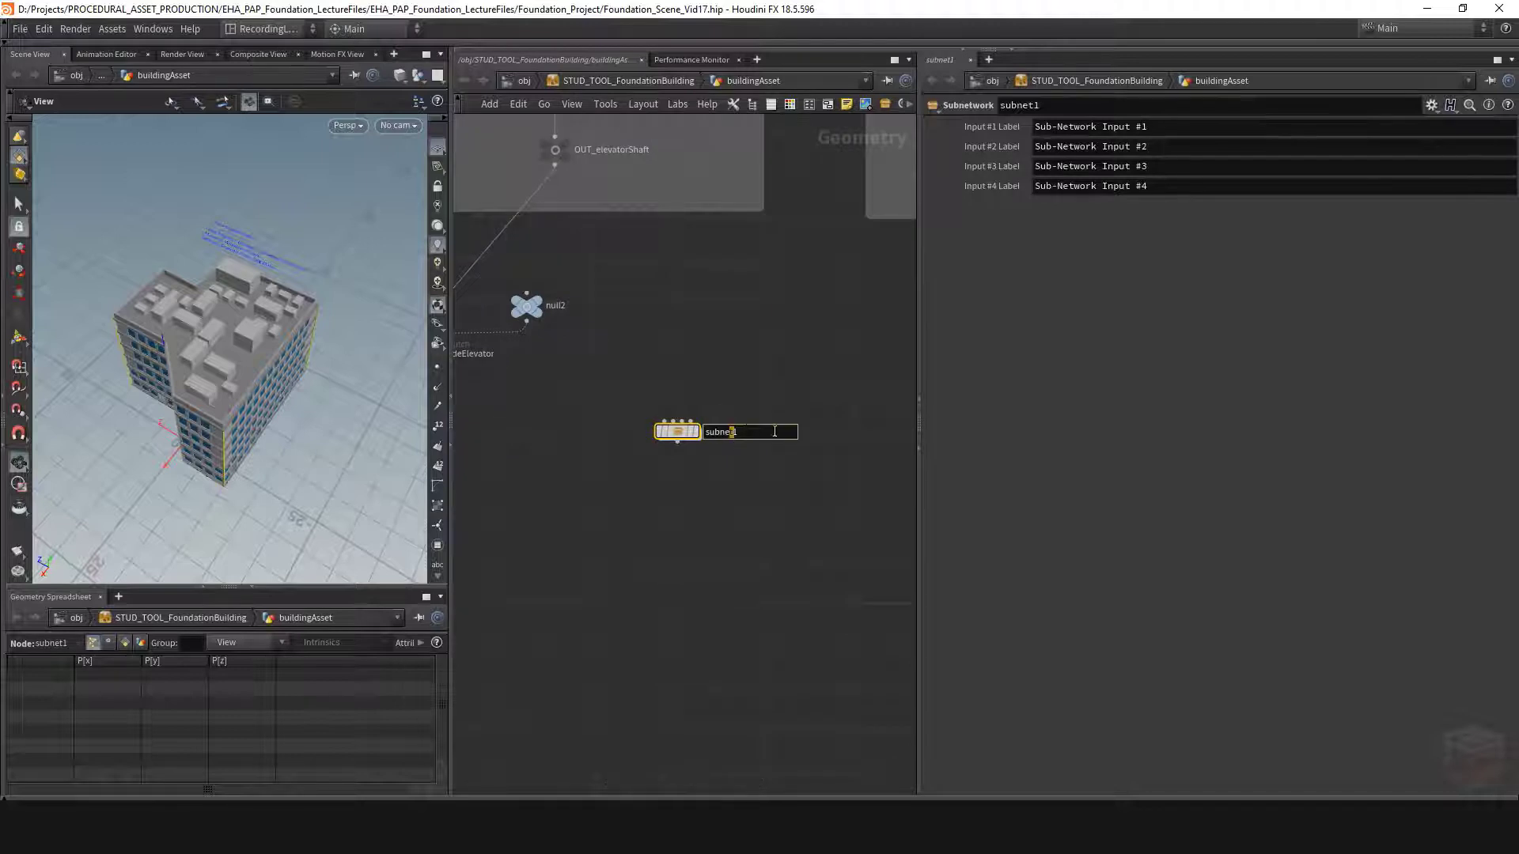
text(sTUD)
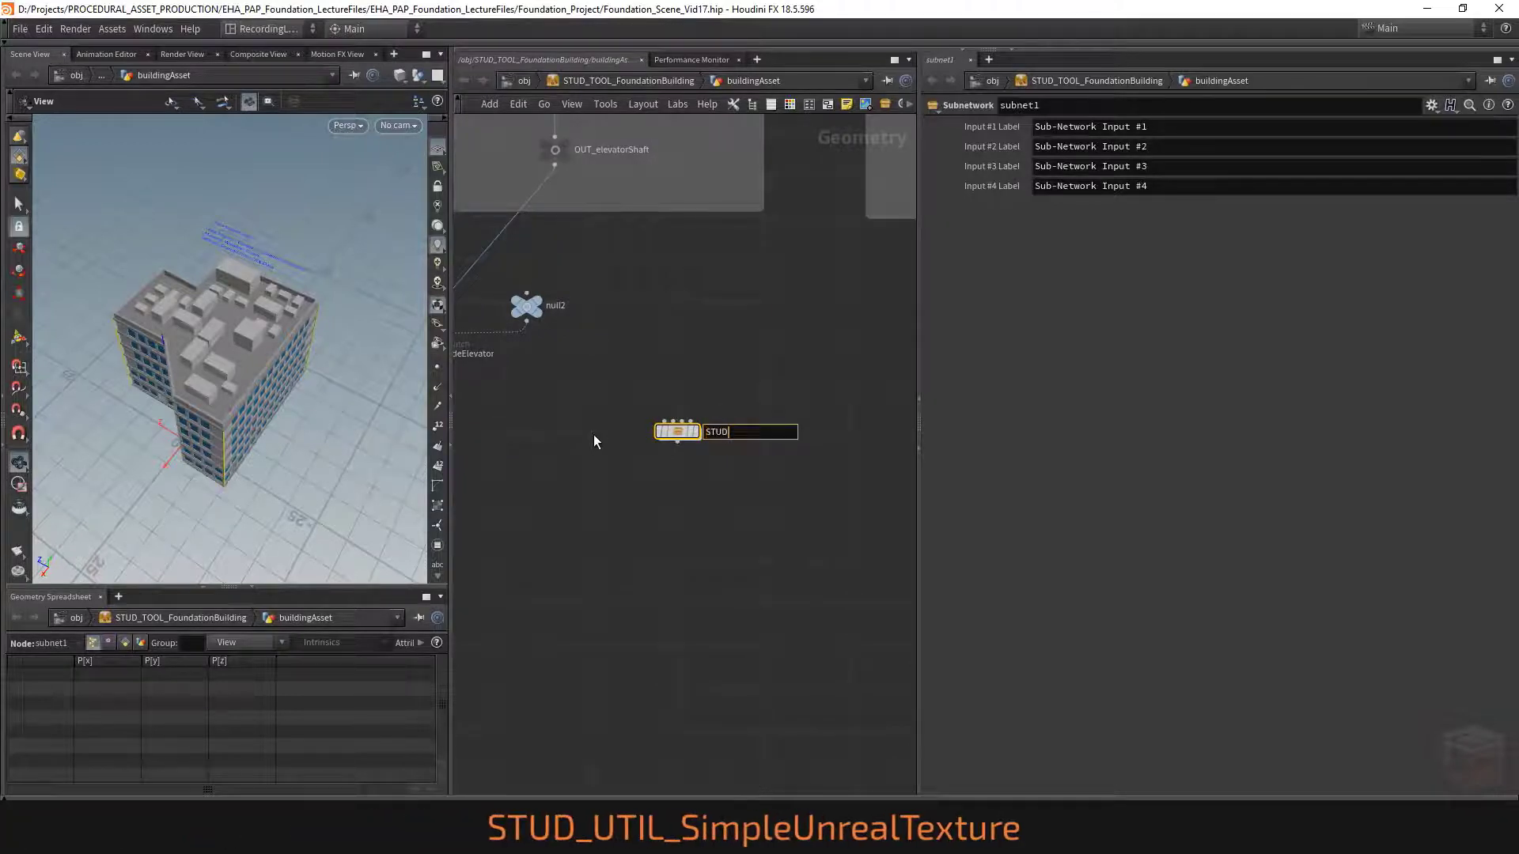
text(_UTIL_SimpleUnrealTexture)
key(Return)
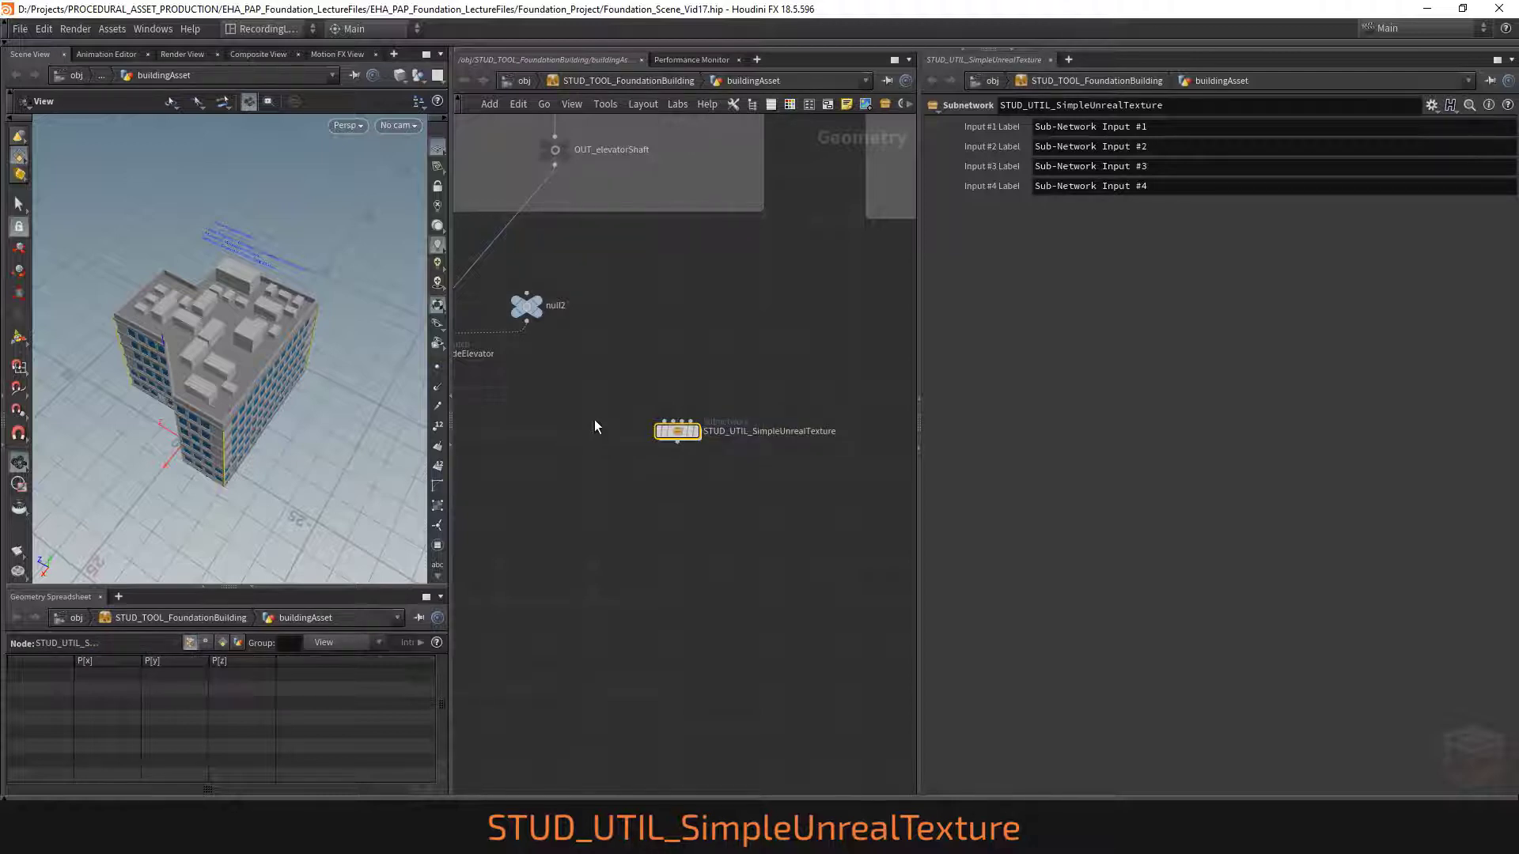
Step: Start a new digital asset from the STUD_UTIL_SimpleUnrealTexture subnet and set its operator name to STUD_UTIL_SimpleUnrealTexture
right_click(675, 438)
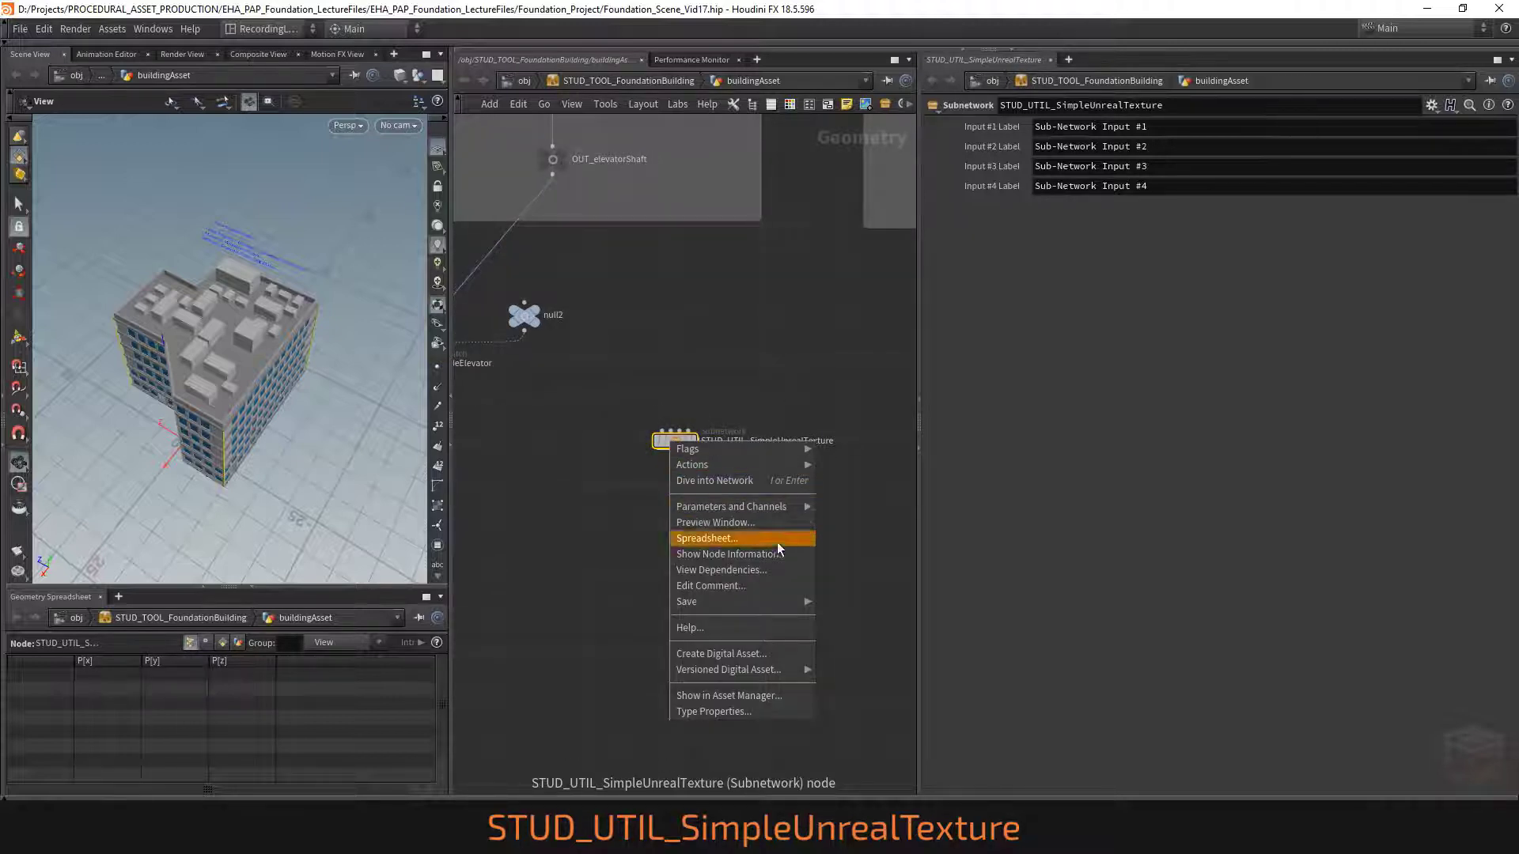
click(764, 655)
drag(780, 586, 875, 252)
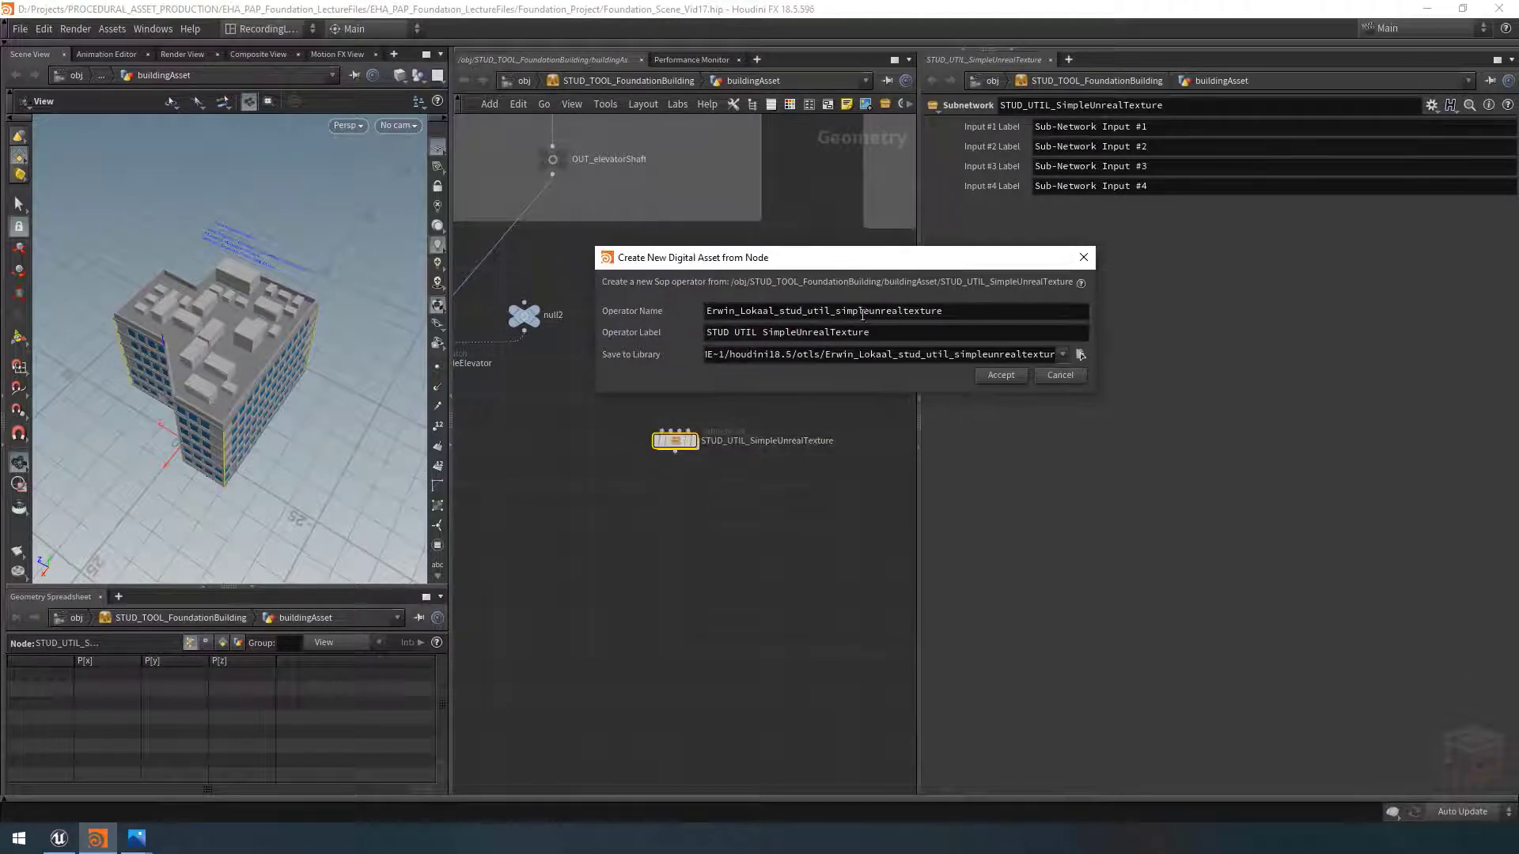
double_click(918, 339)
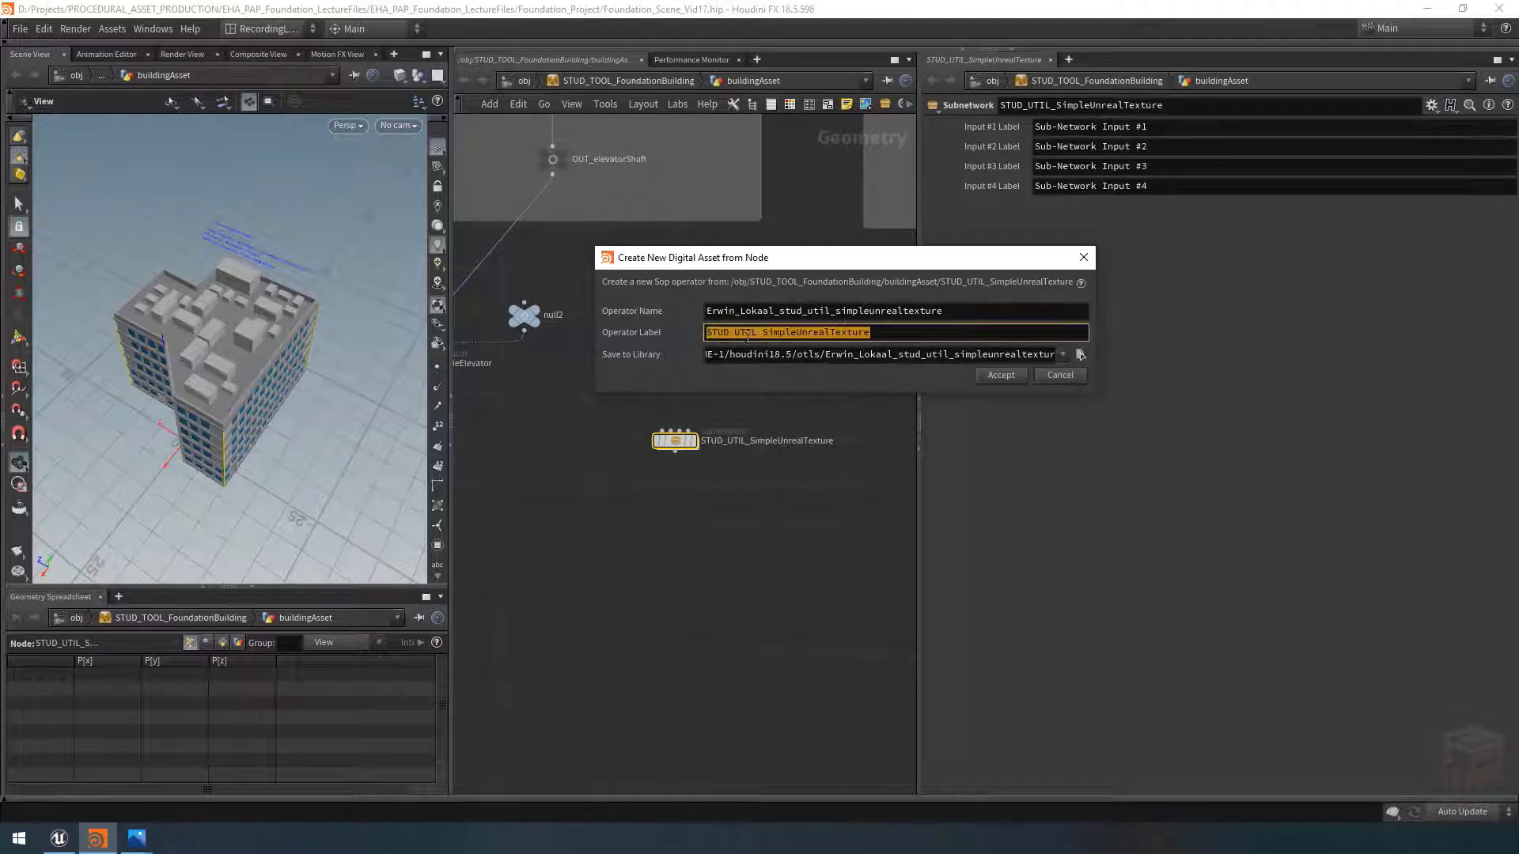
key(ctrl+c)
drag(945, 311, 631, 313)
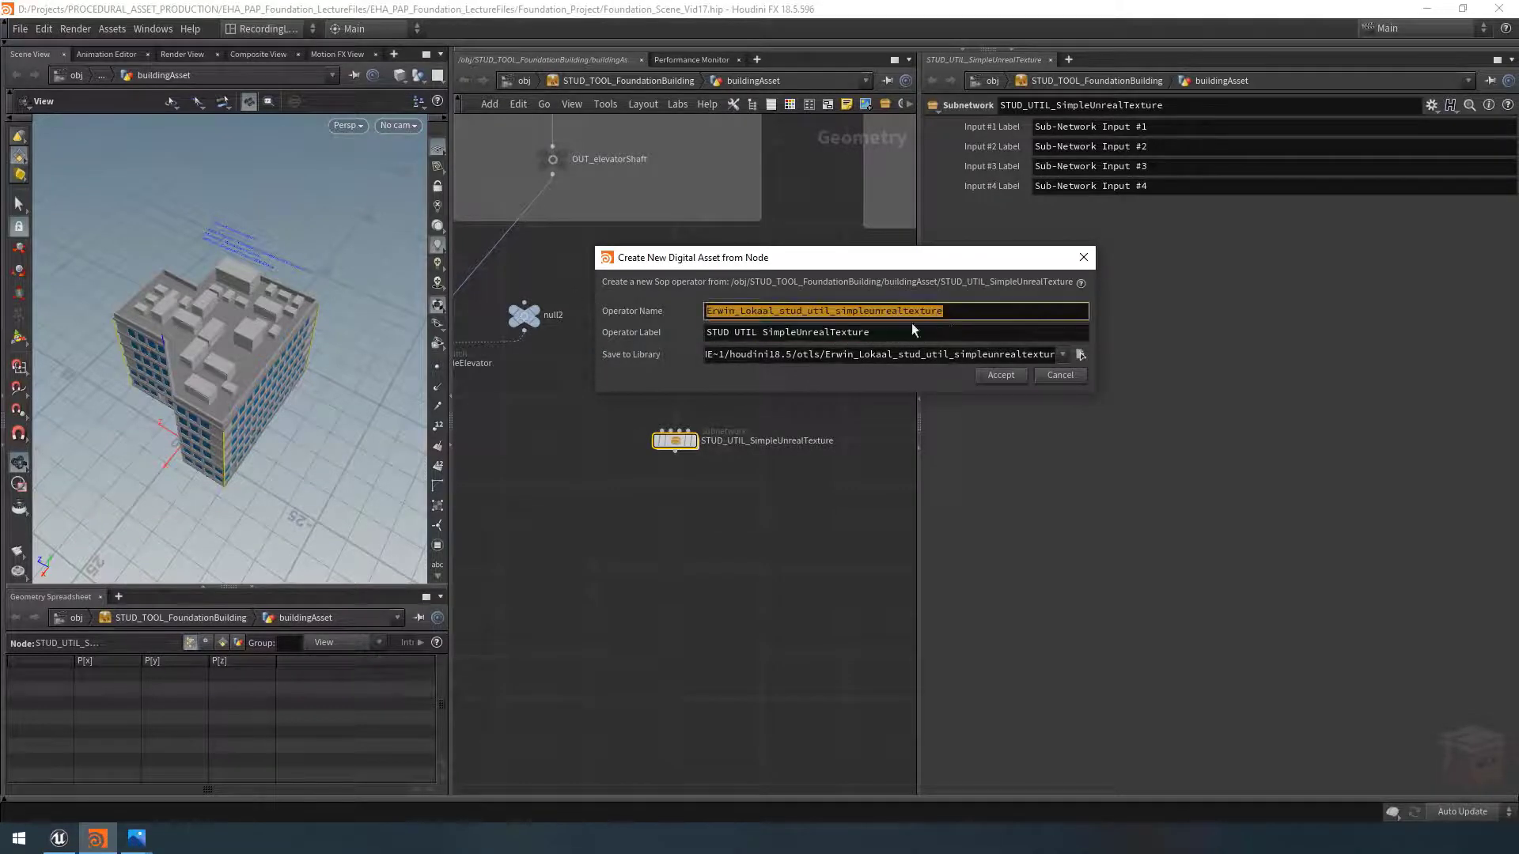
key(ctrl+v)
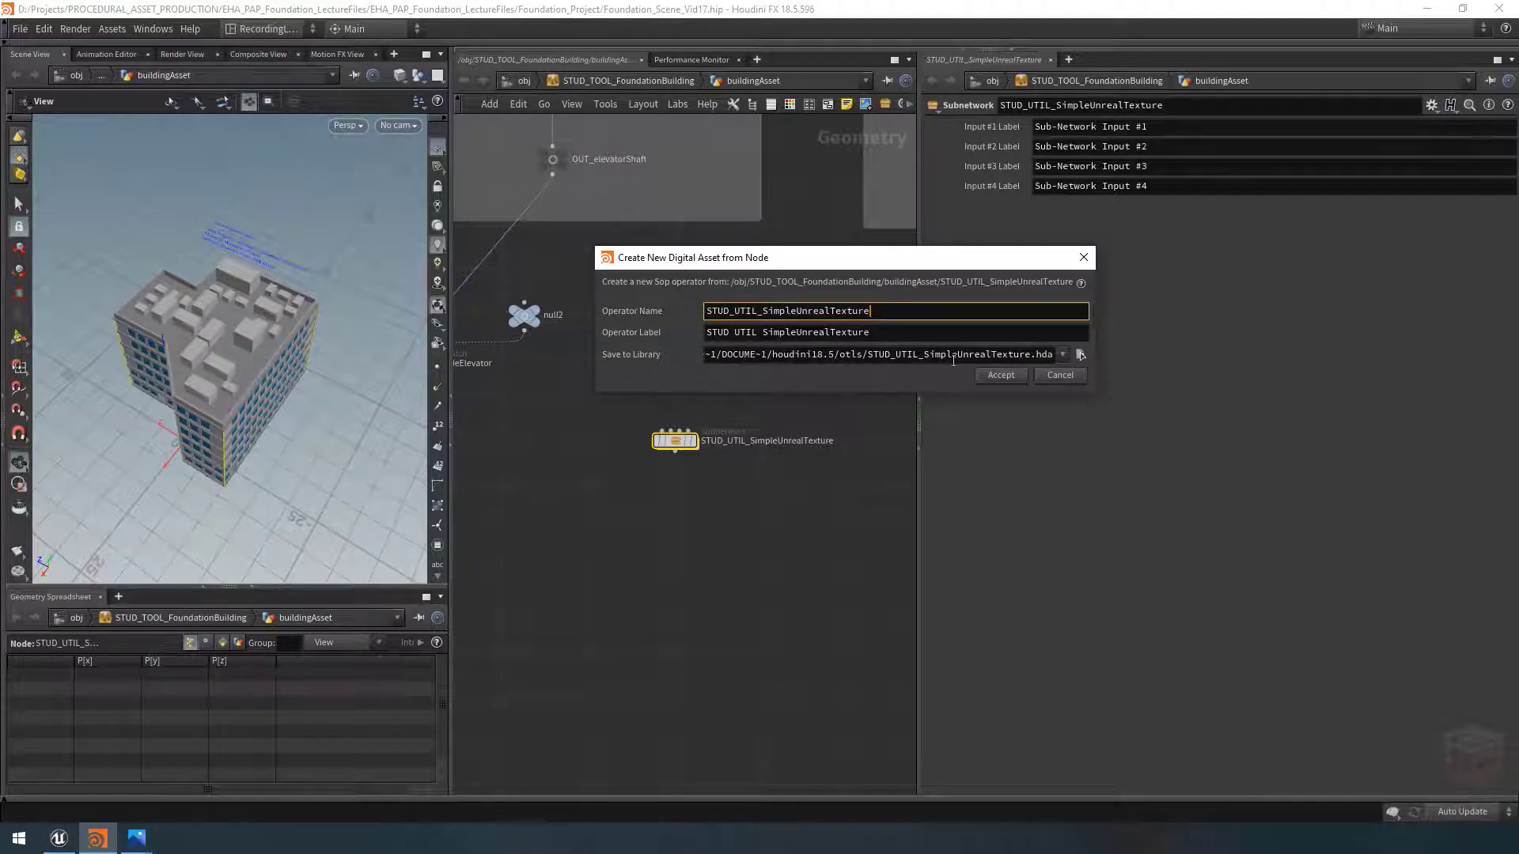
Step: Set the asset's library path to $JOB/hda/STUD_UTIL_SimpleUnrealTexture.hda and create the digital asset
drag(861, 354, 651, 371)
click(869, 354)
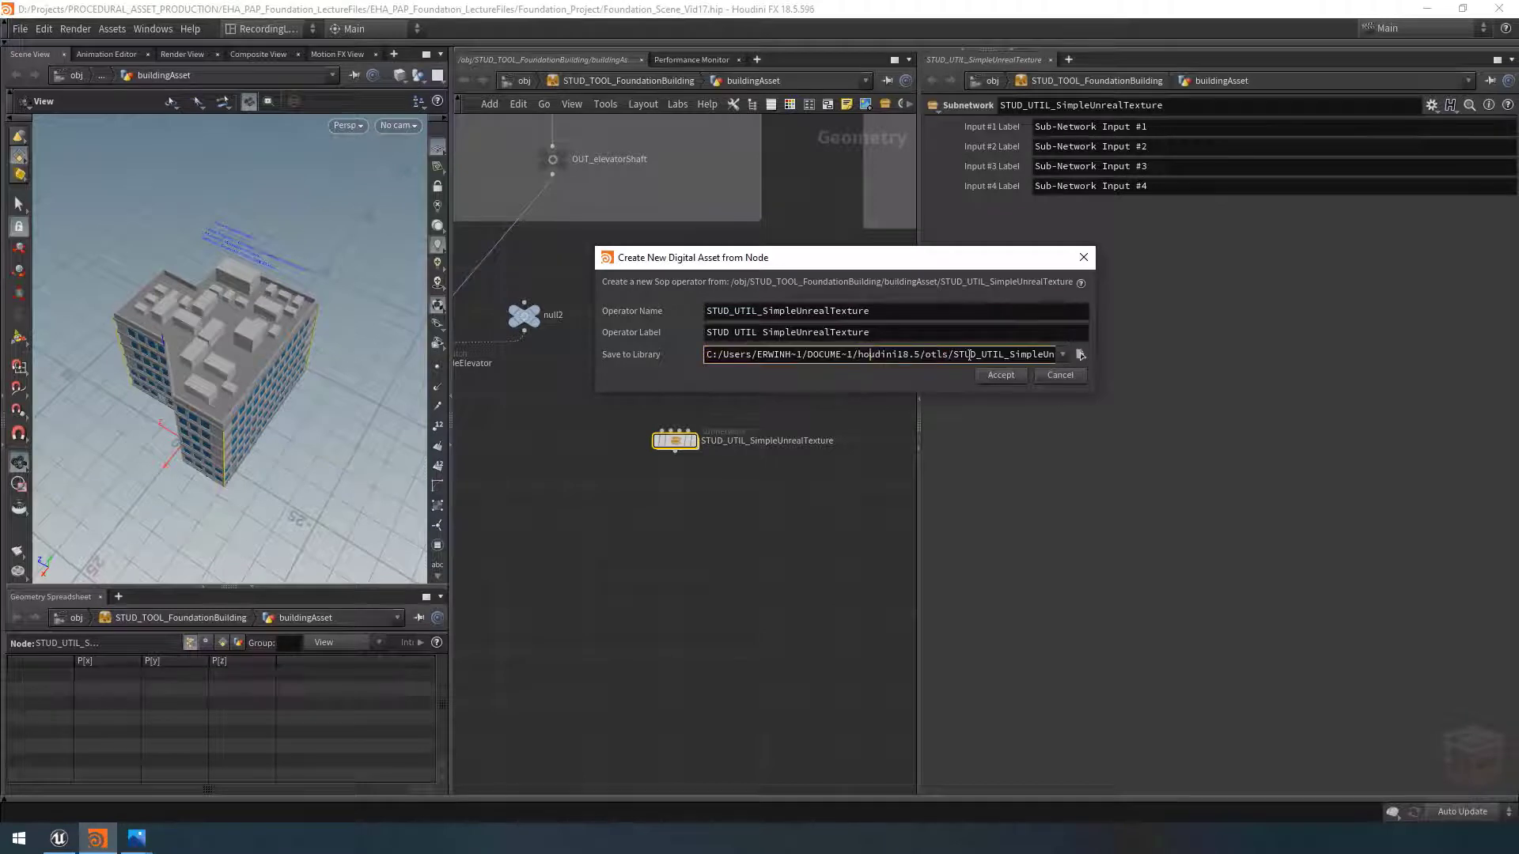
click(1080, 355)
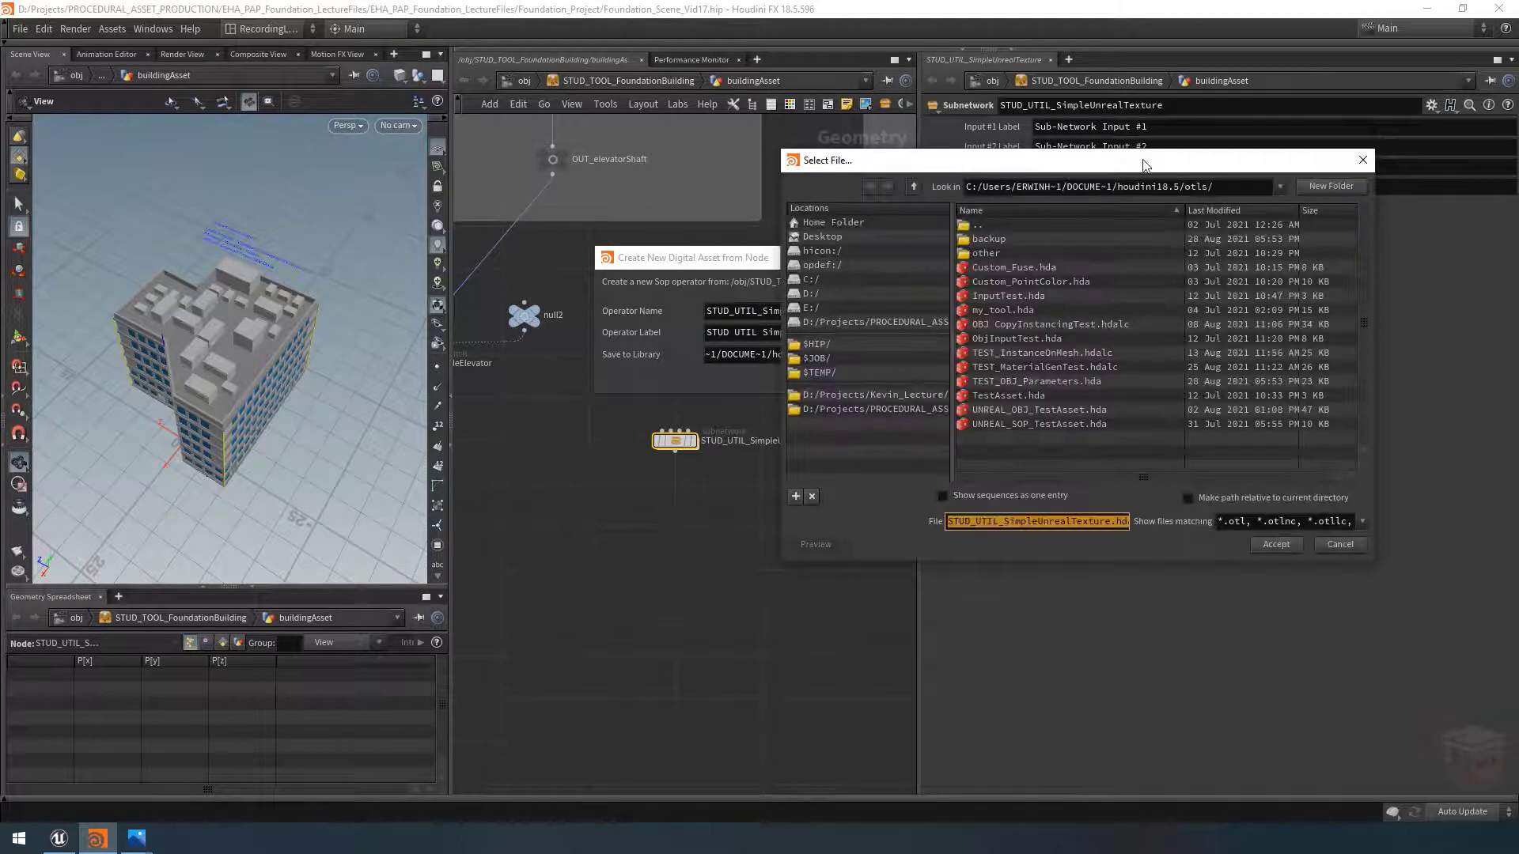
drag(1145, 166, 1159, 193)
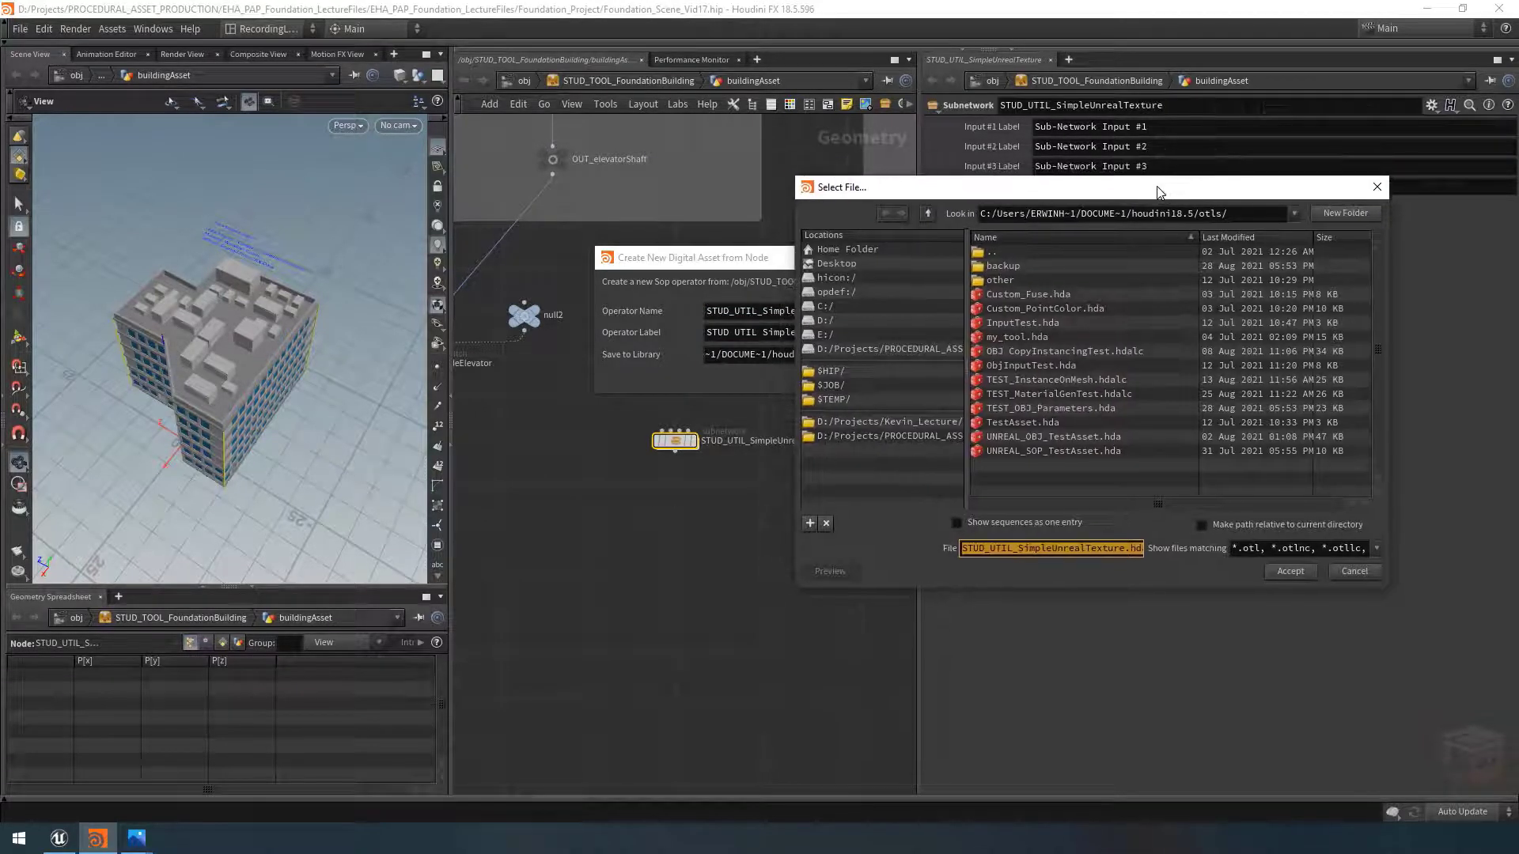
click(842, 386)
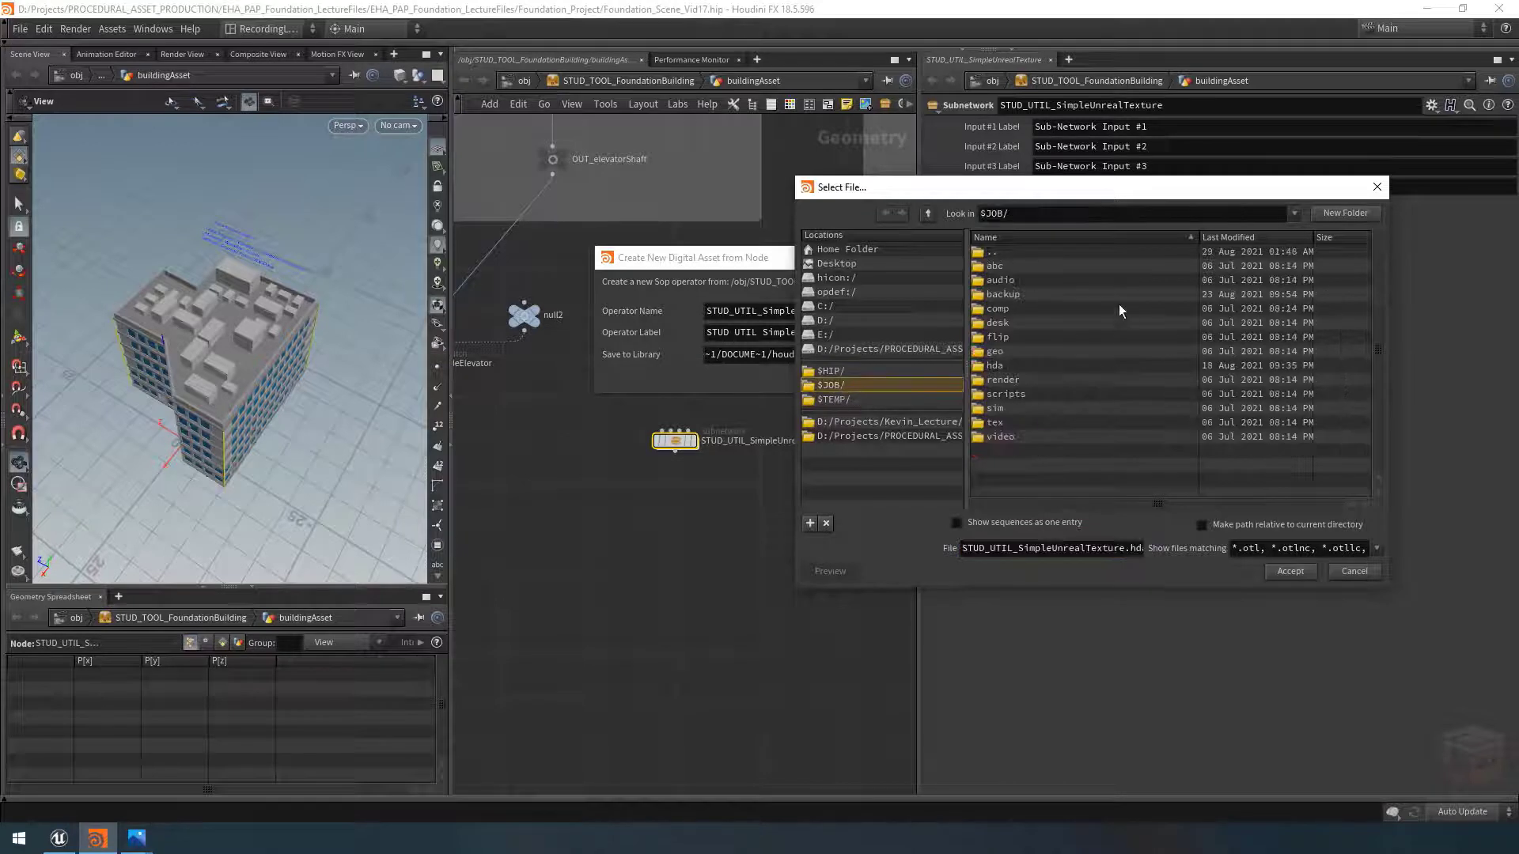
double_click(1004, 364)
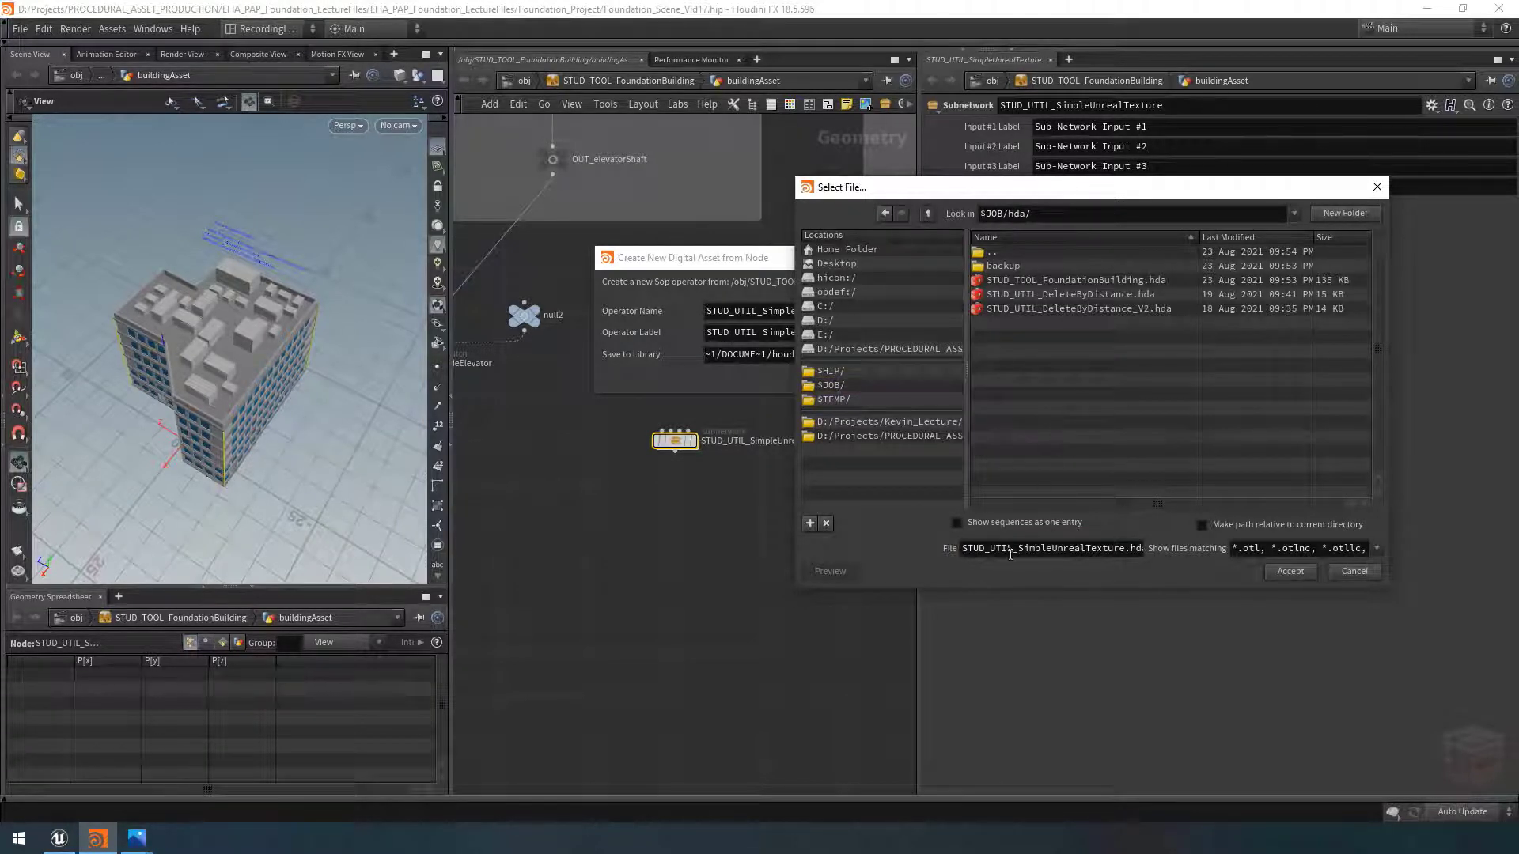
drag(1083, 552, 1163, 552)
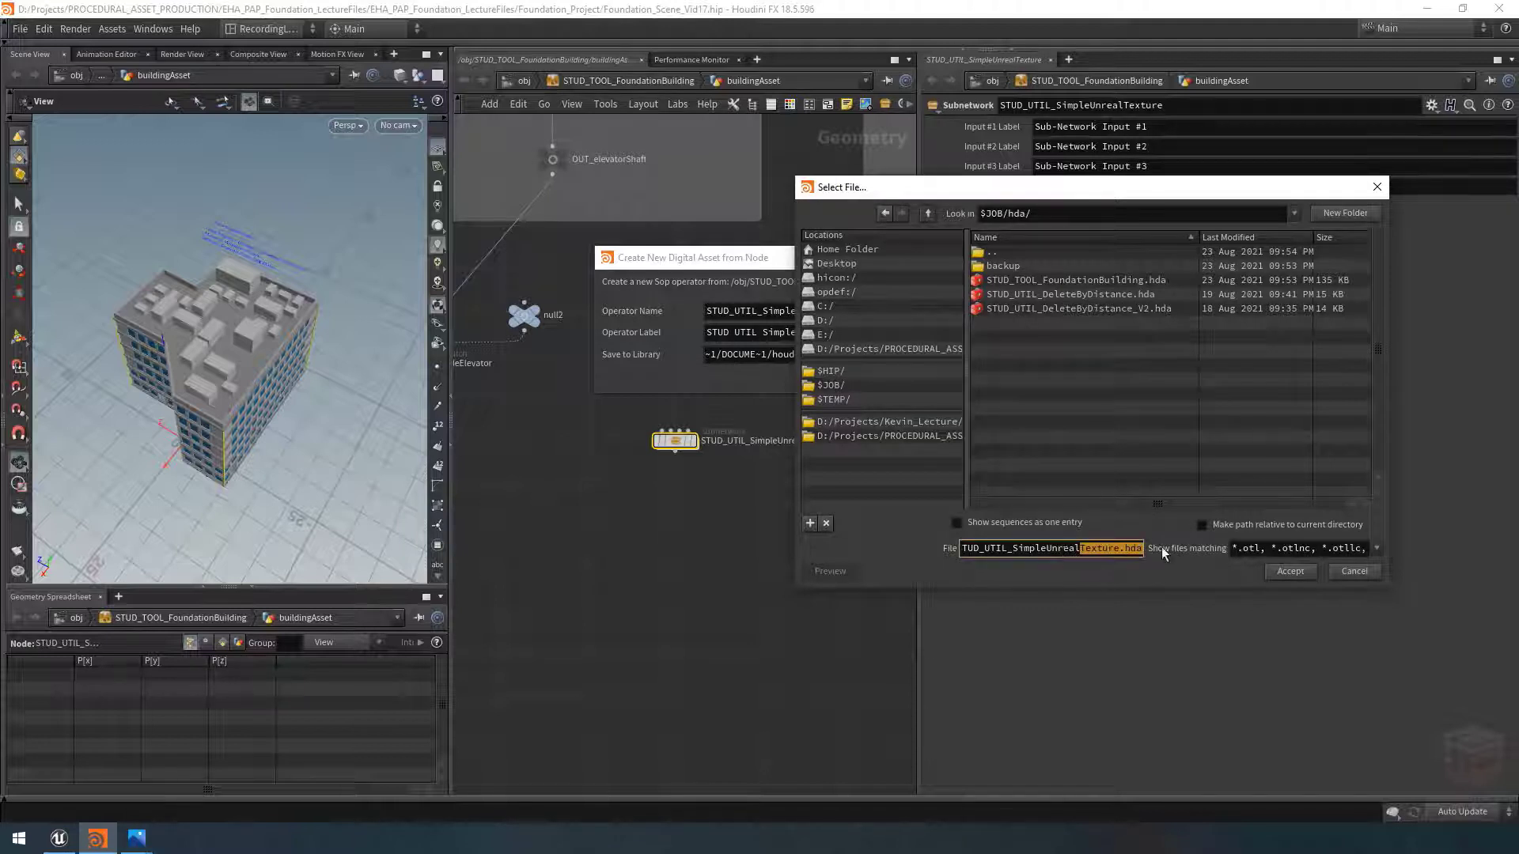
click(1127, 551)
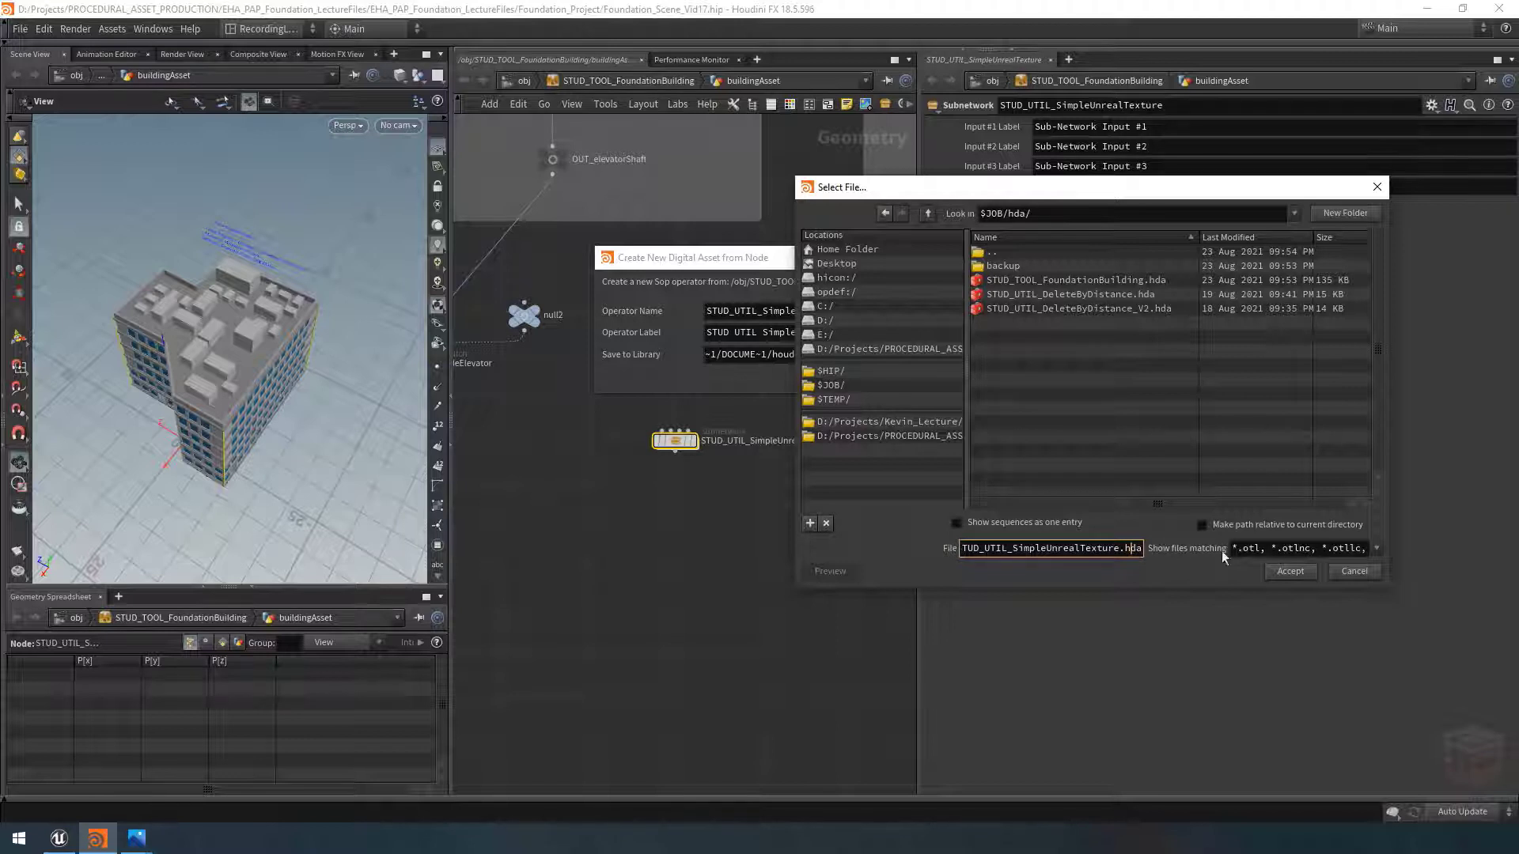
click(1286, 571)
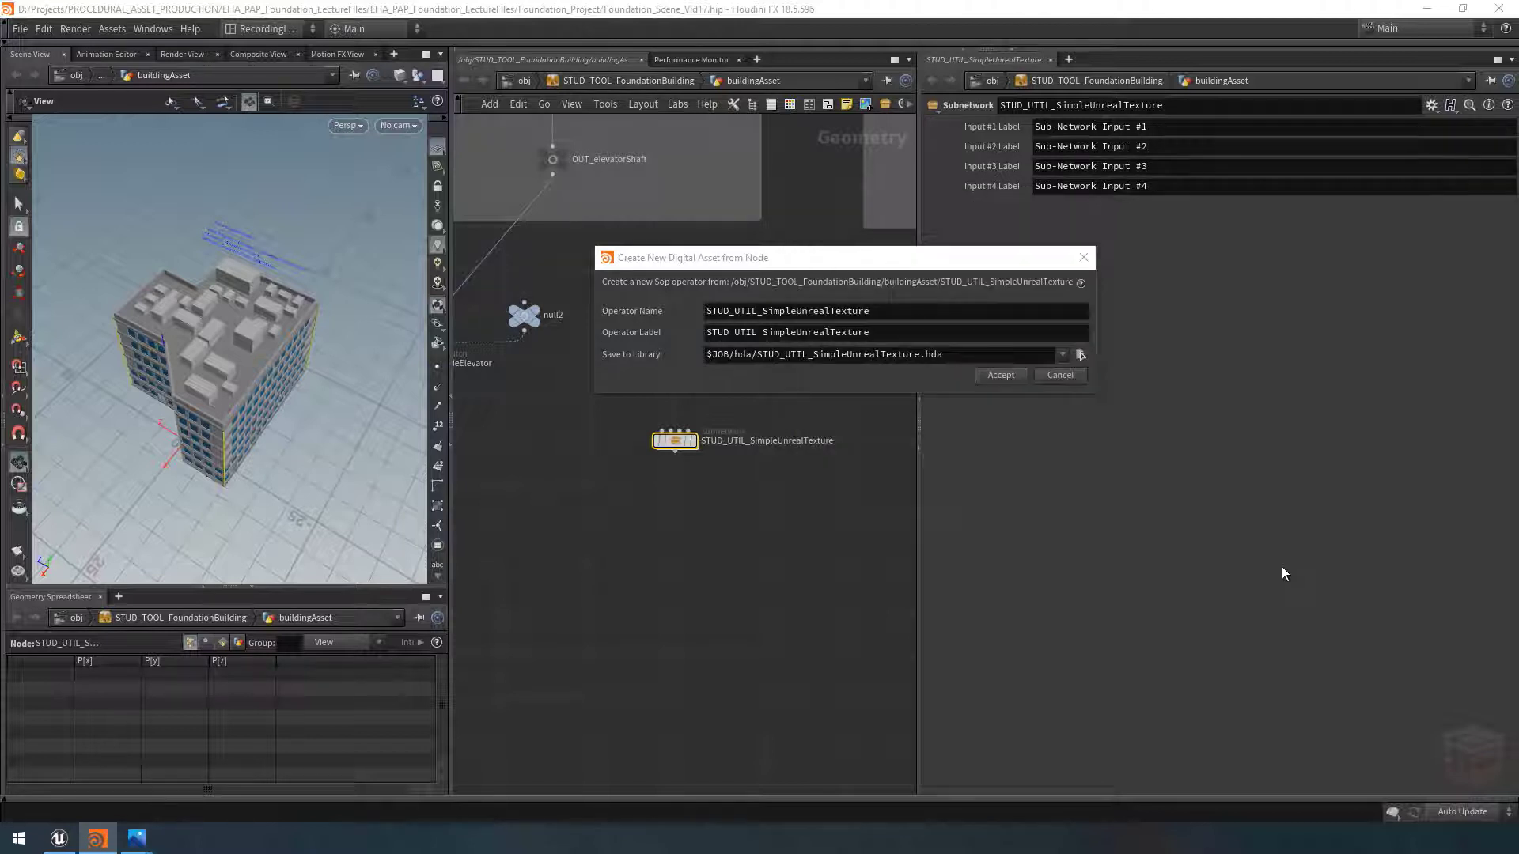
click(1001, 375)
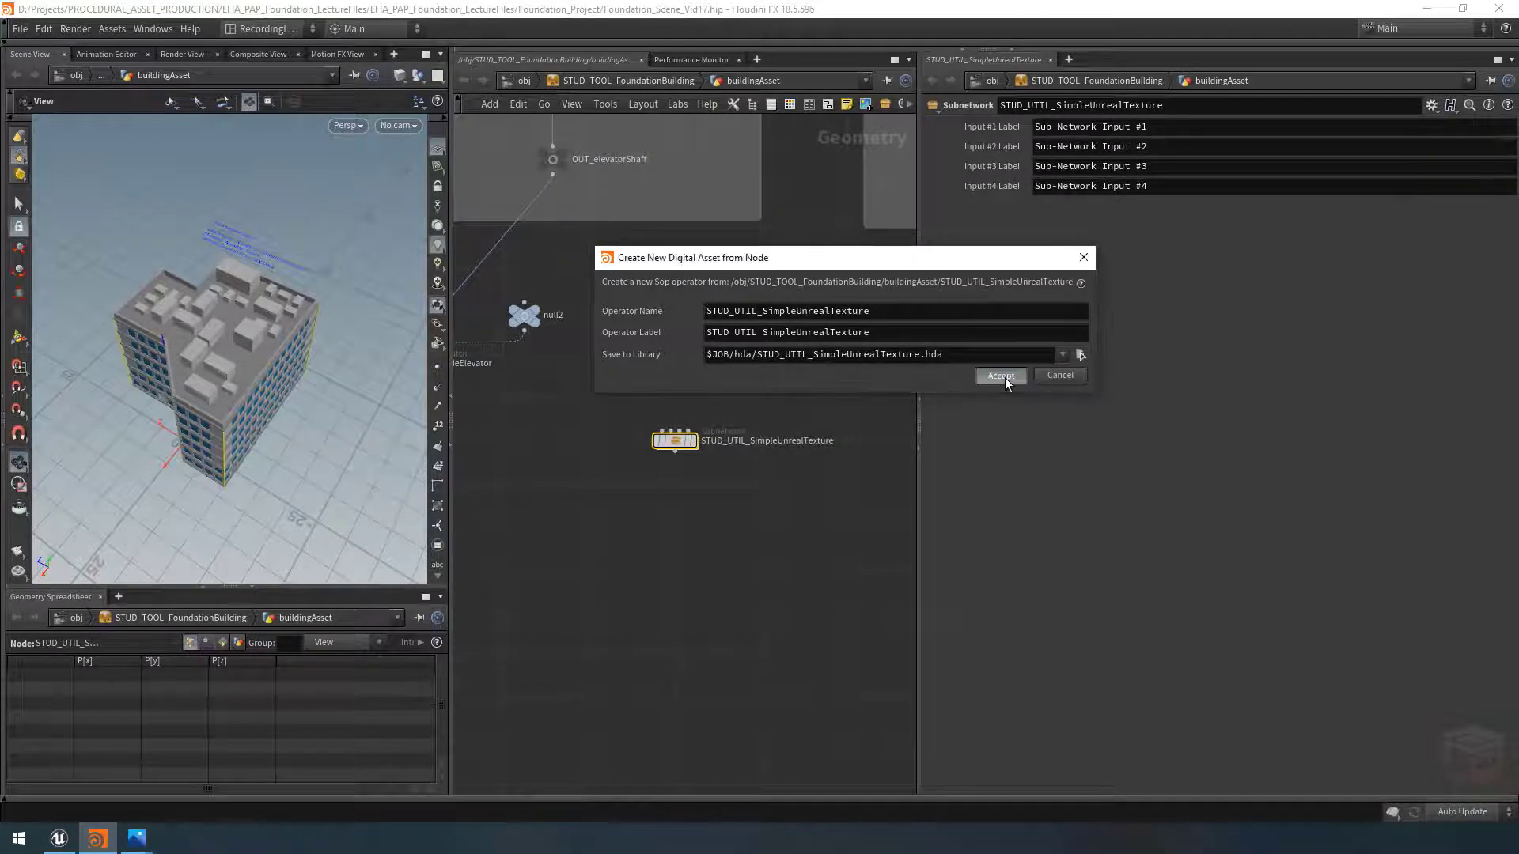
Step: Set the new asset's icon to SOP_texture in its type properties and apply the change
drag(942, 98, 823, 122)
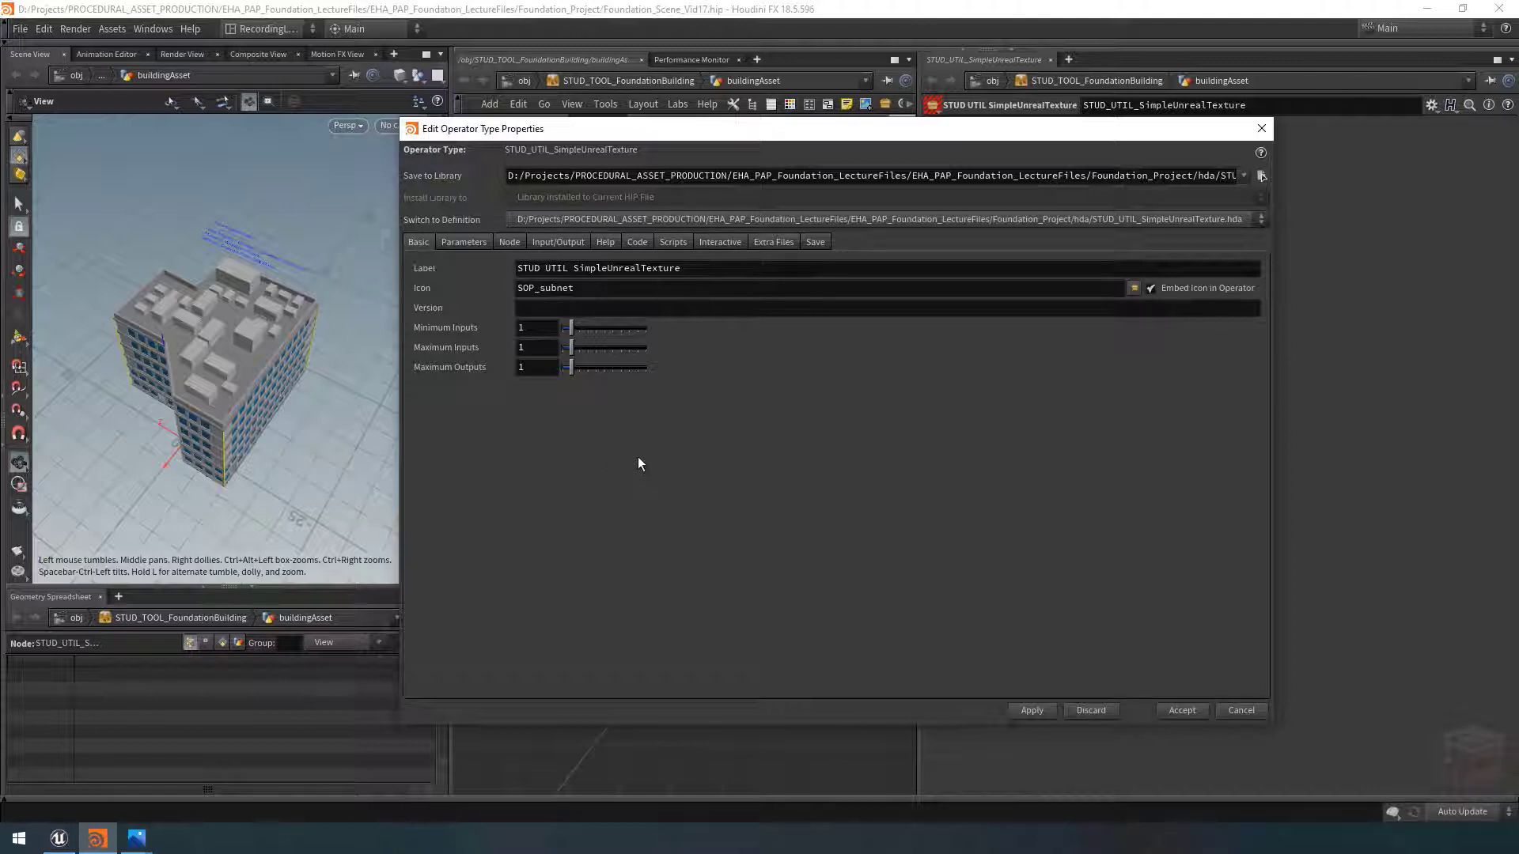
drag(836, 132, 521, 196)
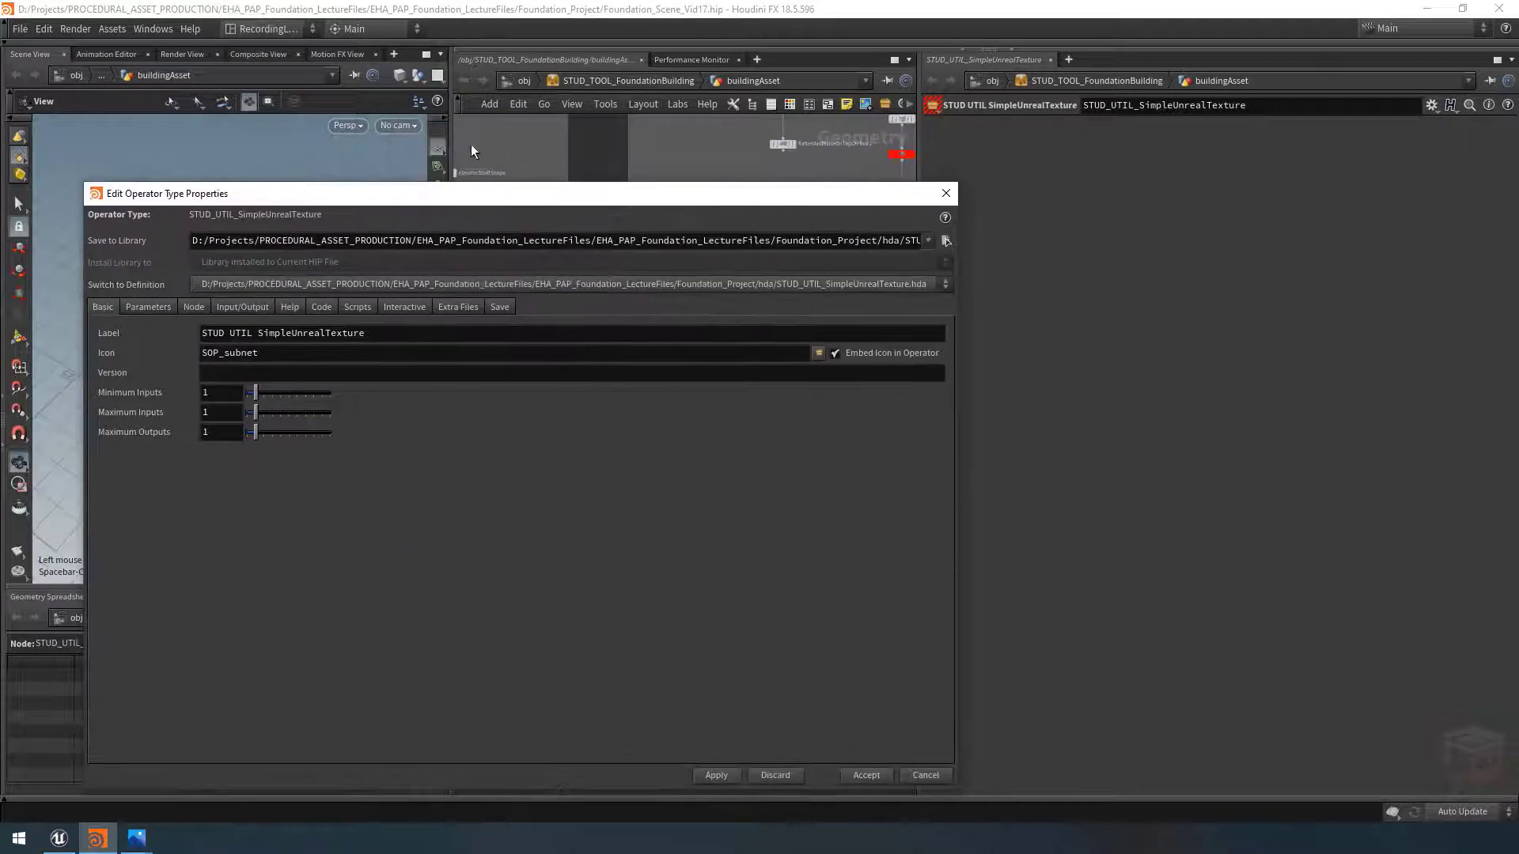
drag(451, 146, 958, 165)
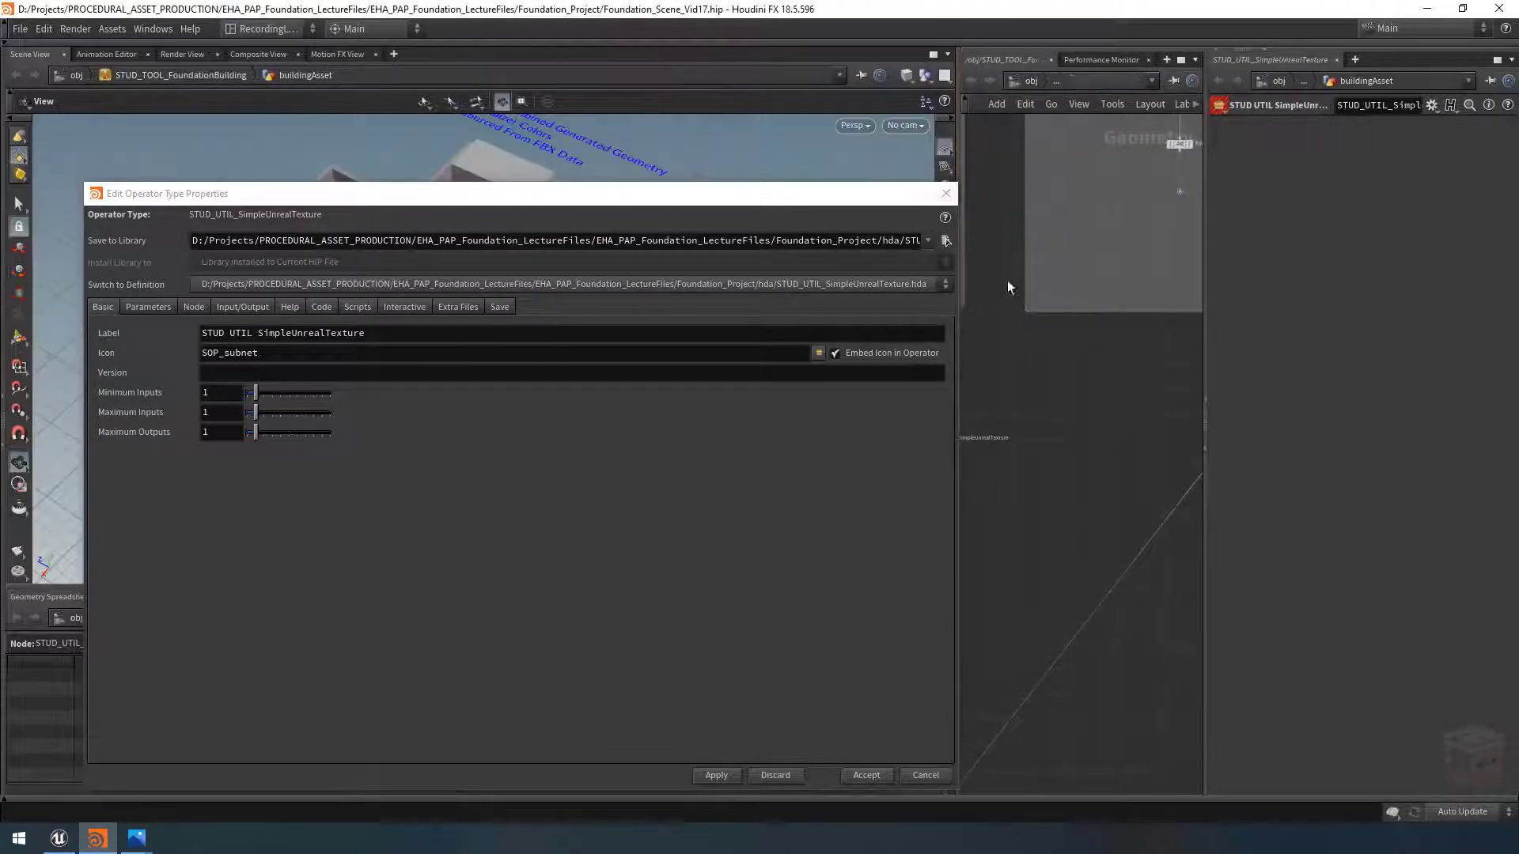
middle_drag(1087, 468, 1223, 483)
scroll(1095, 474, up, 5)
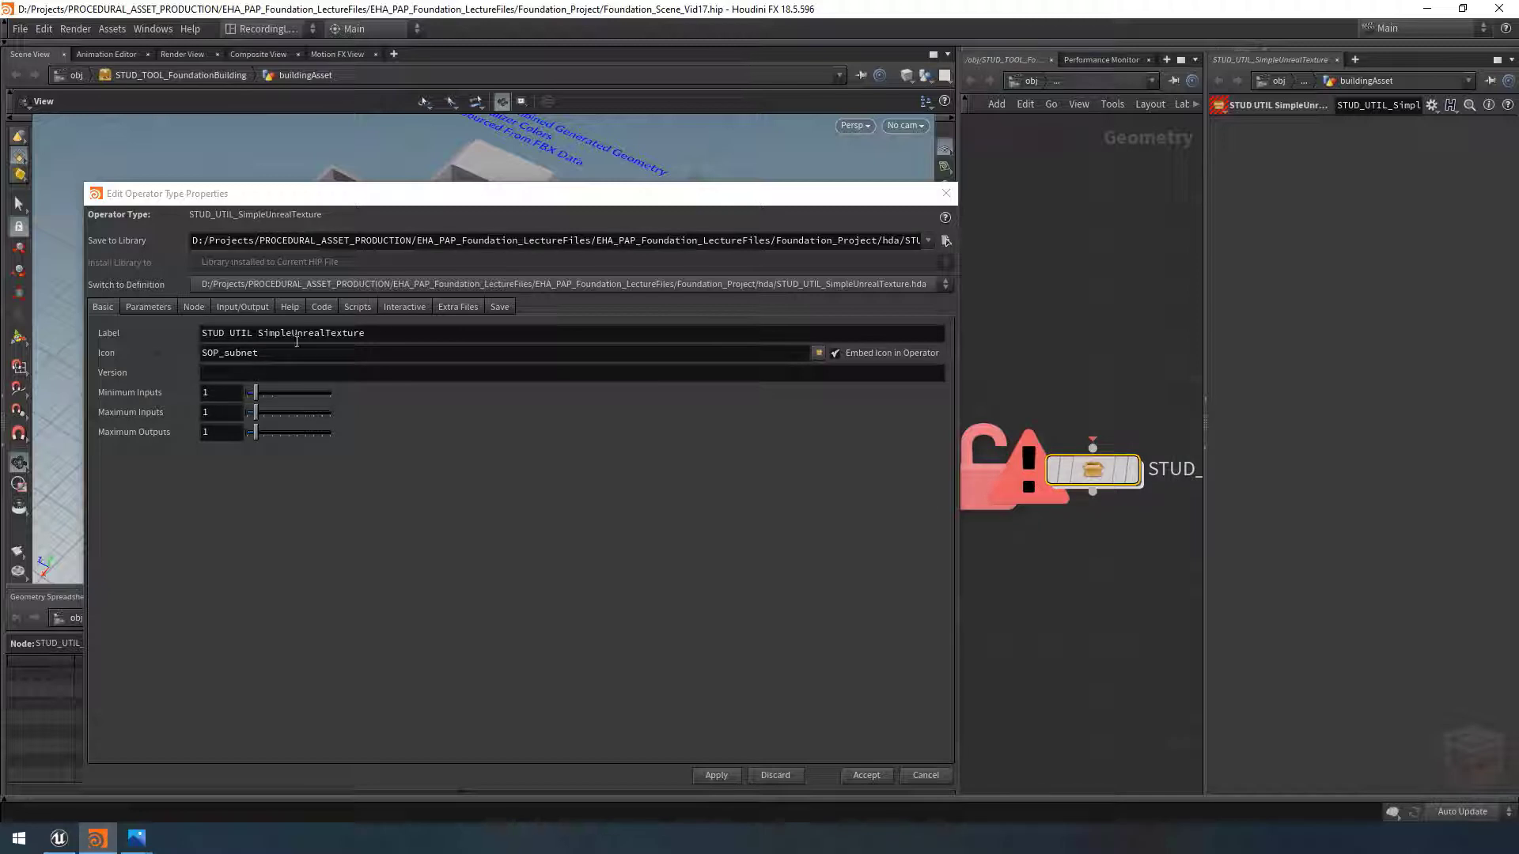
double_click(242, 352)
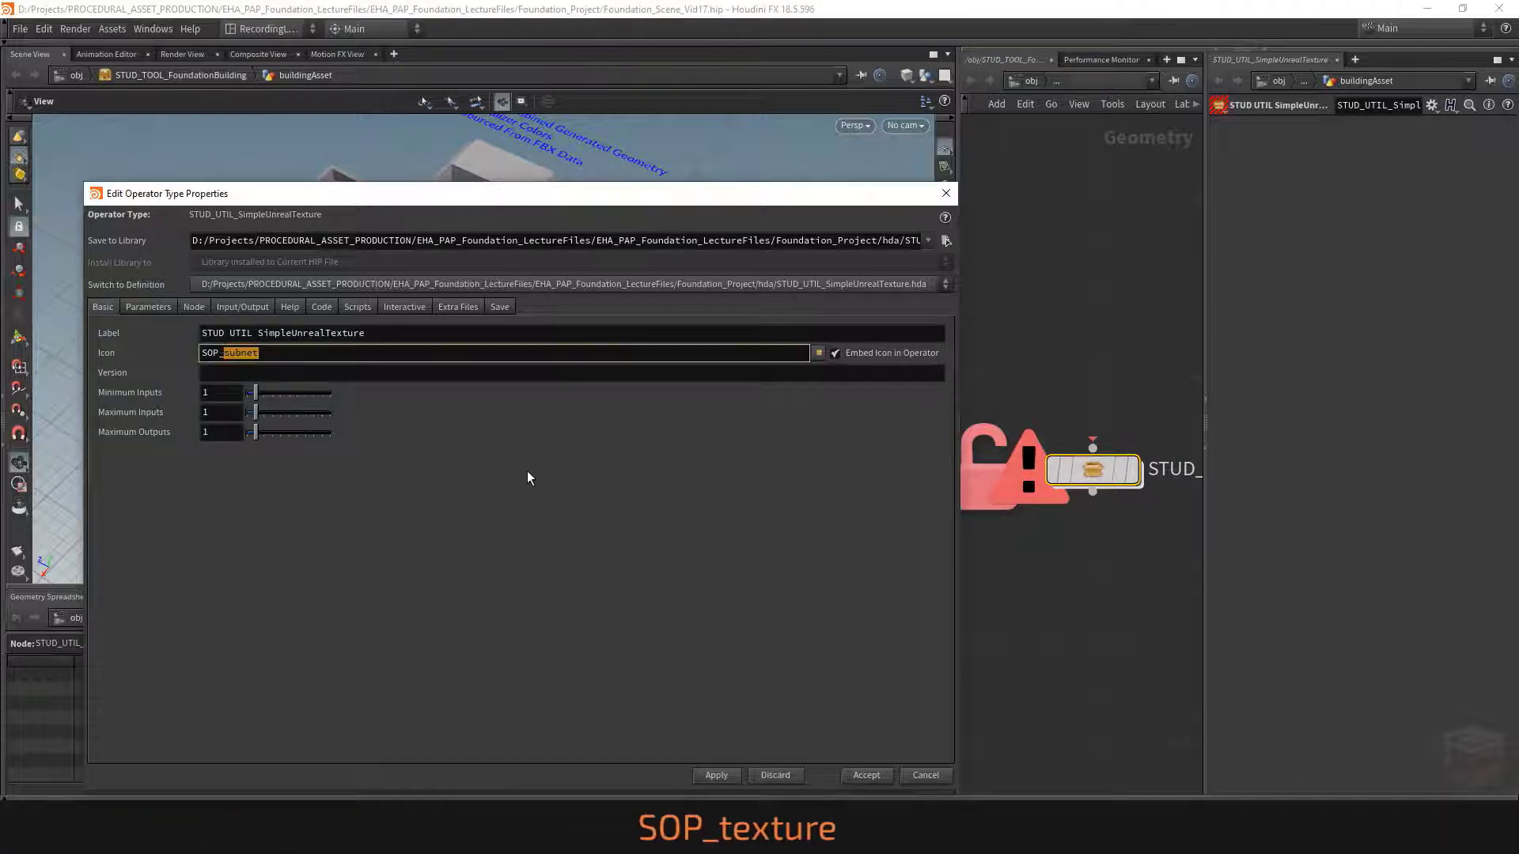
text(texture)
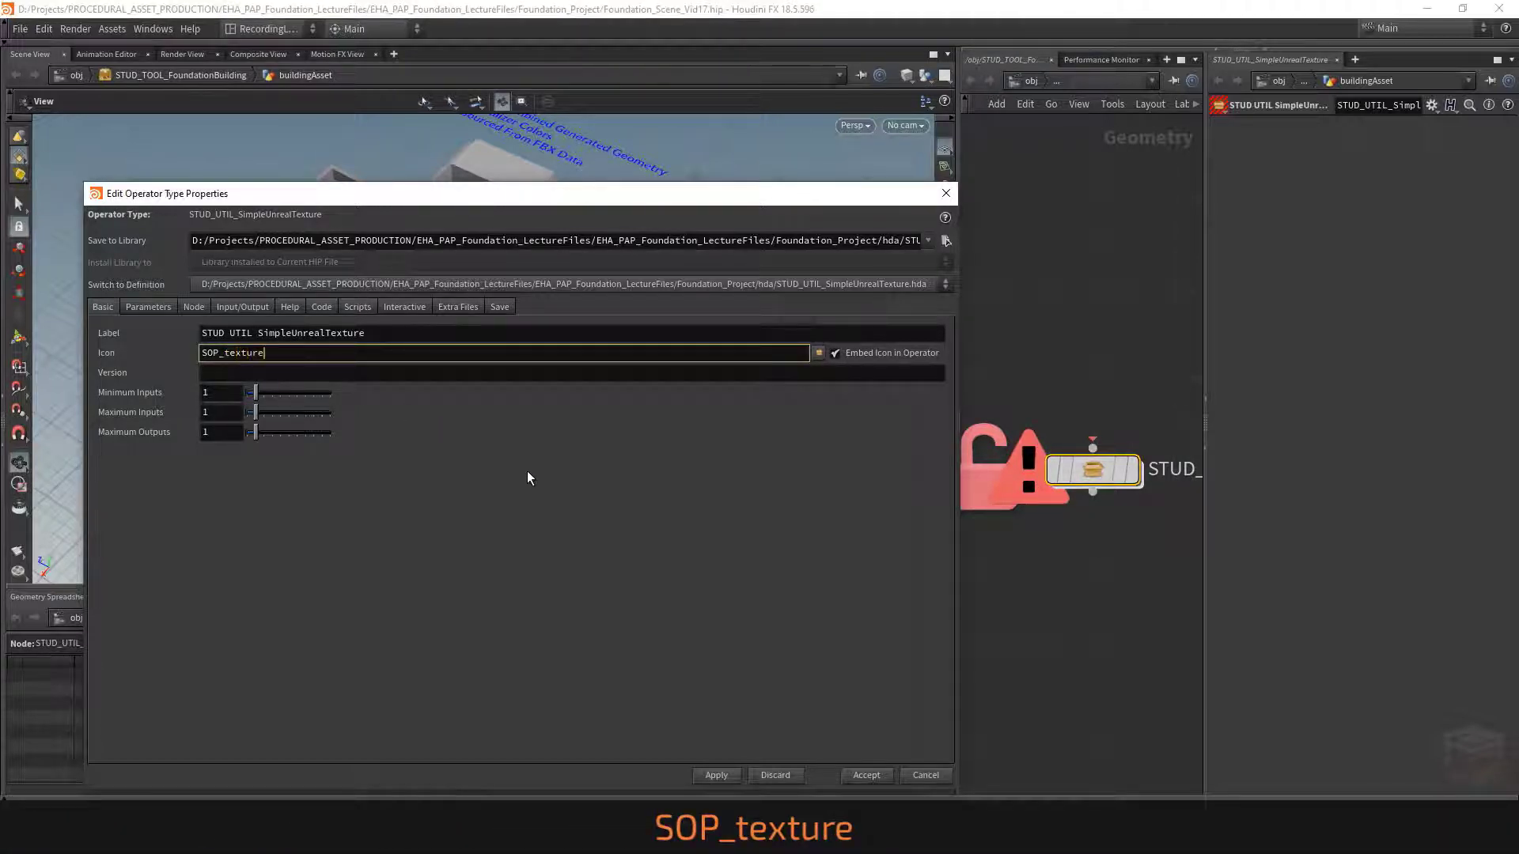
key(Return)
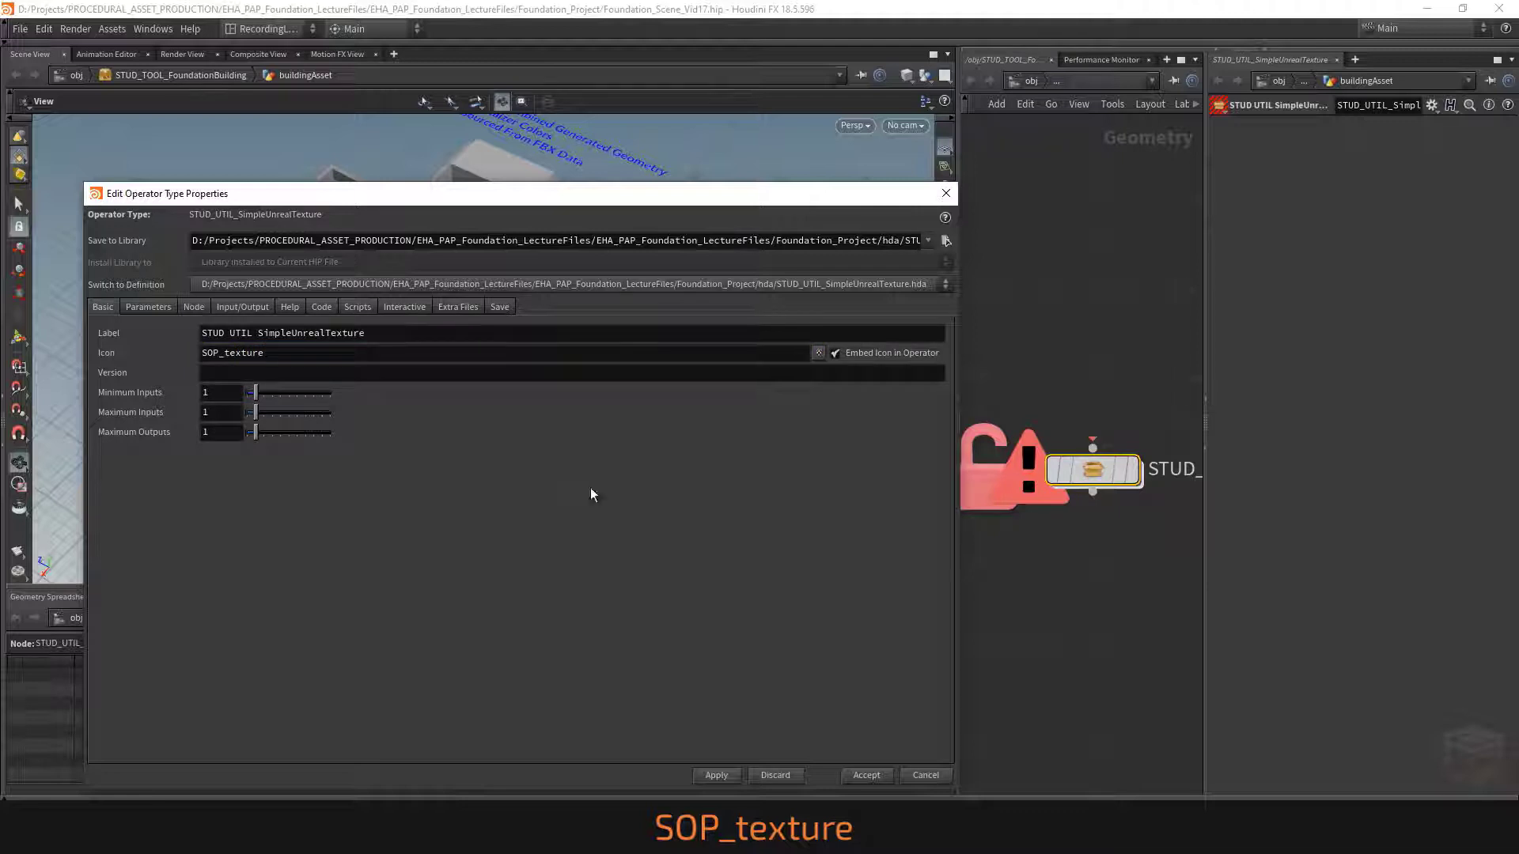
click(719, 775)
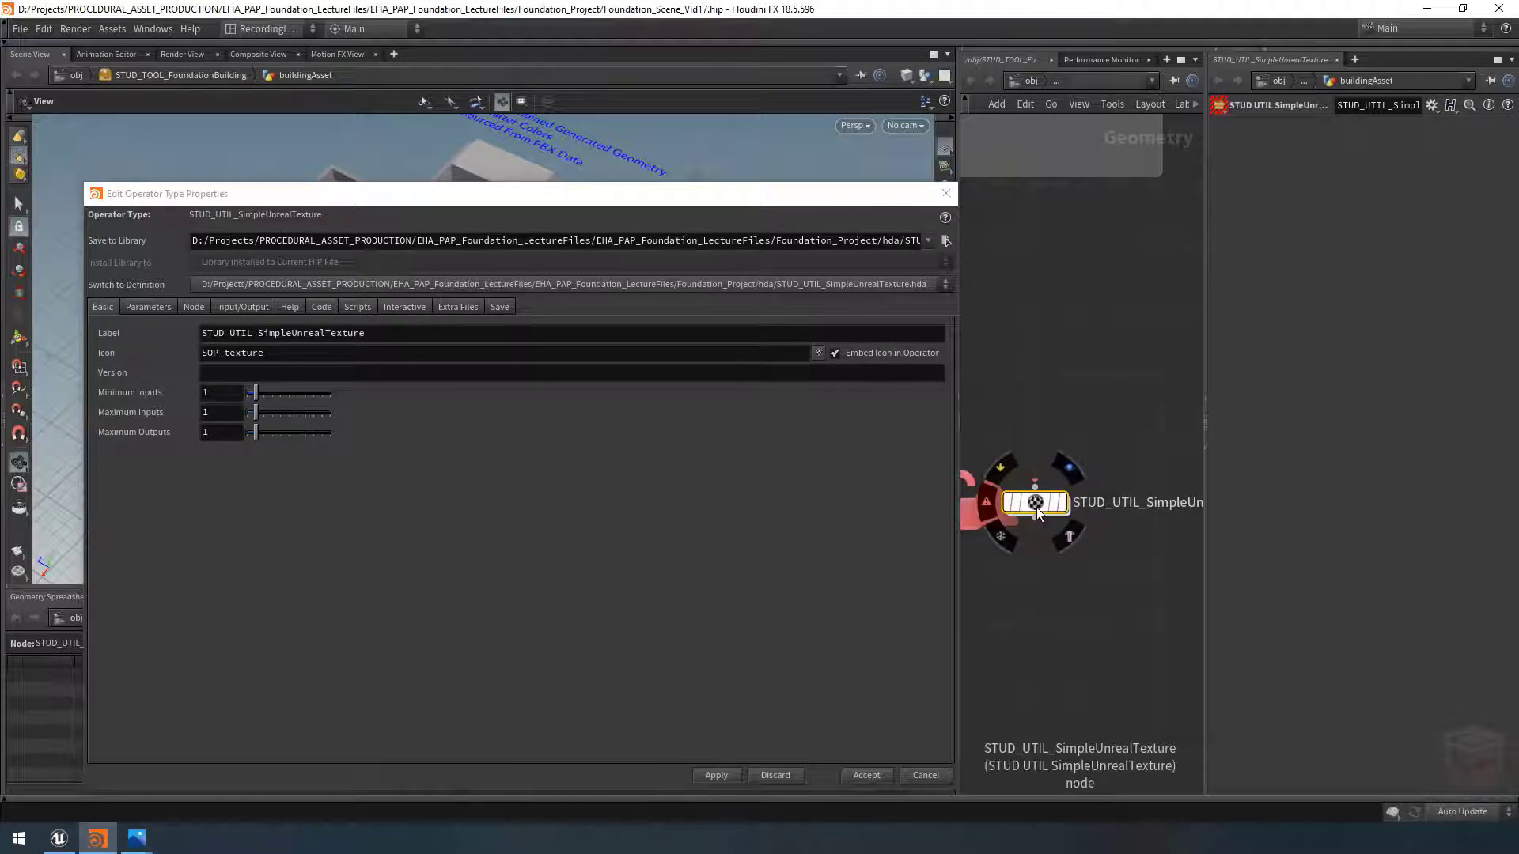
Step: Add an On Created event handler script to the SimpleUnrealTexture asset
click(362, 307)
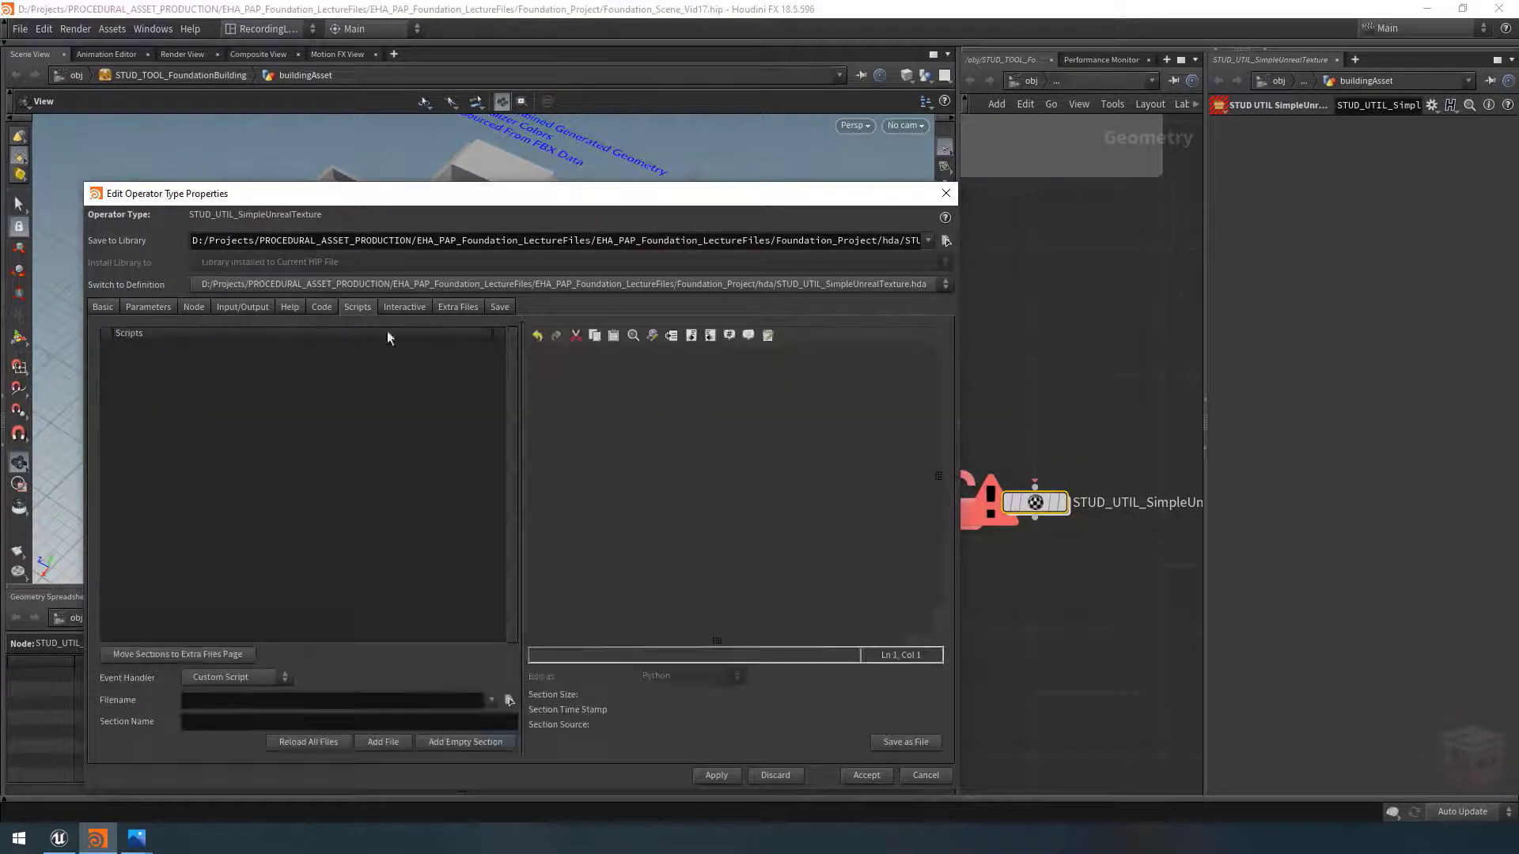
click(277, 676)
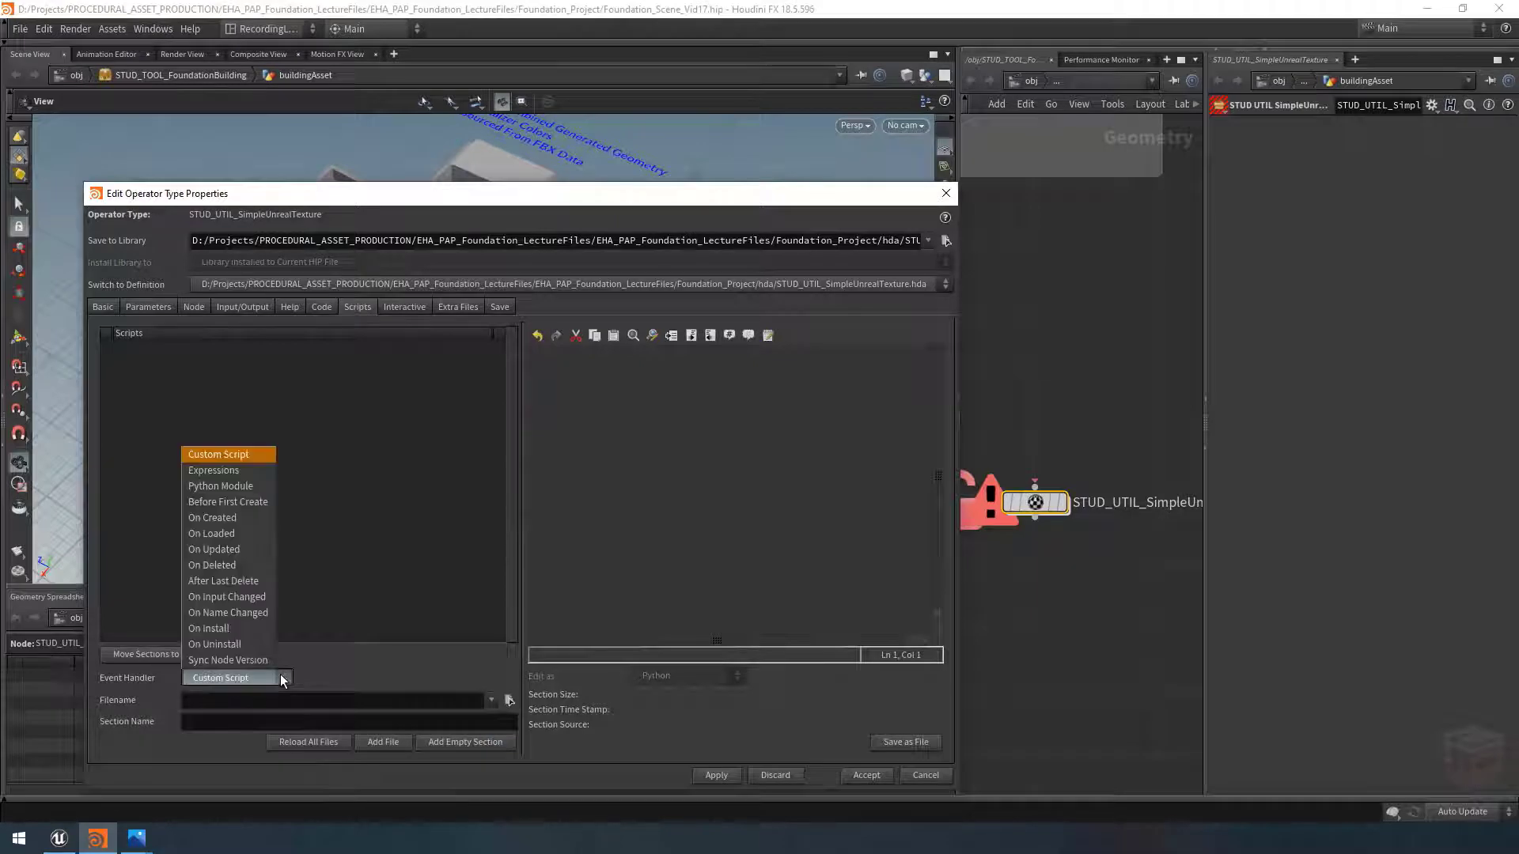
click(237, 517)
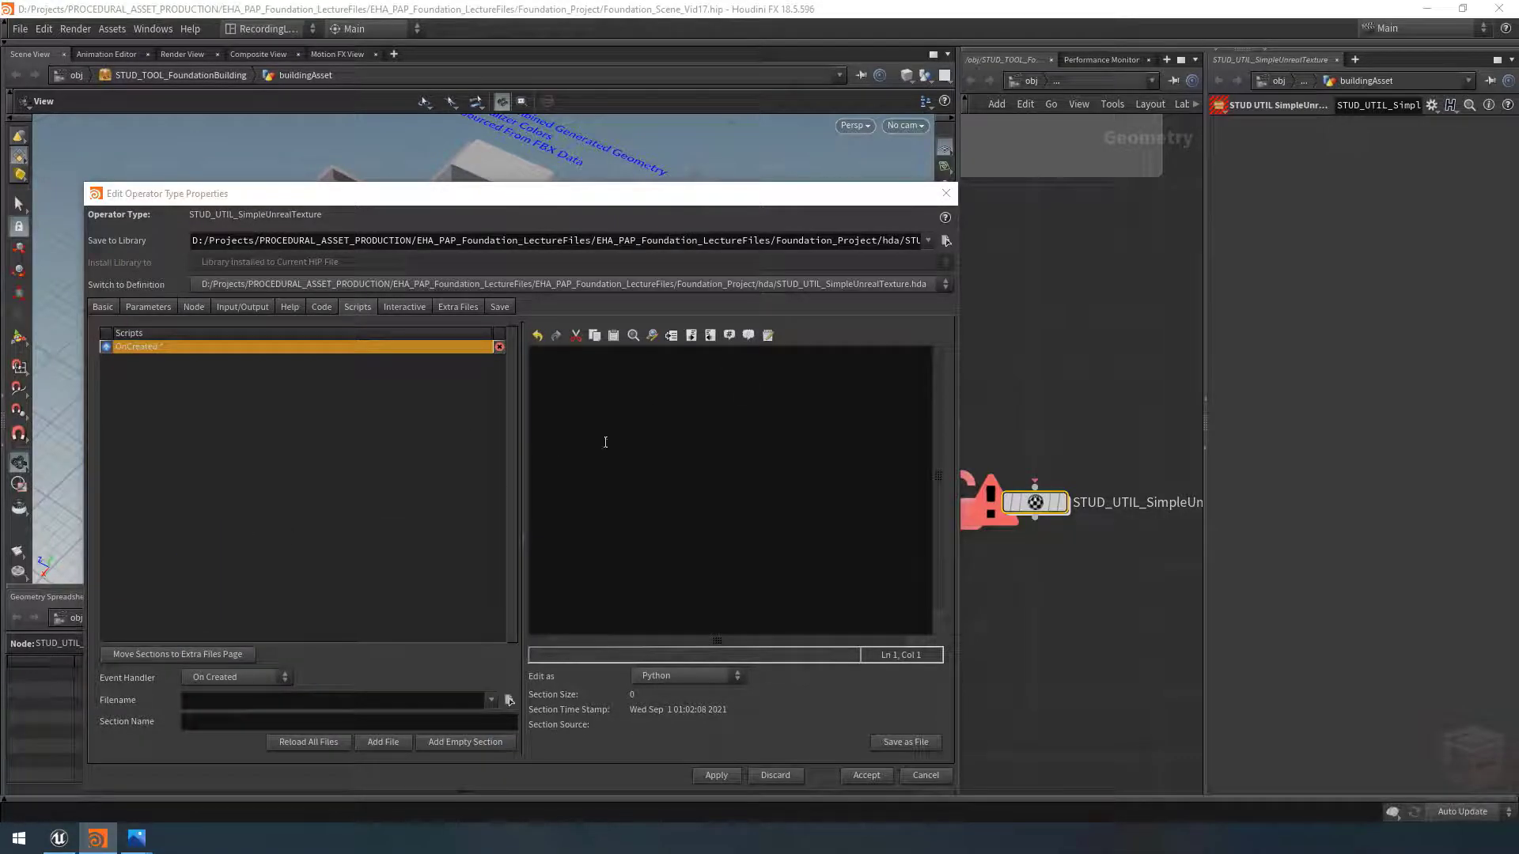
Step: Copy the whole OnCreated script from the type properties of the STUD_UTIL_DeleteByDistance_Edges node and close them
scroll(1085, 644, down, 7)
middle_drag(1136, 608, 868, 617)
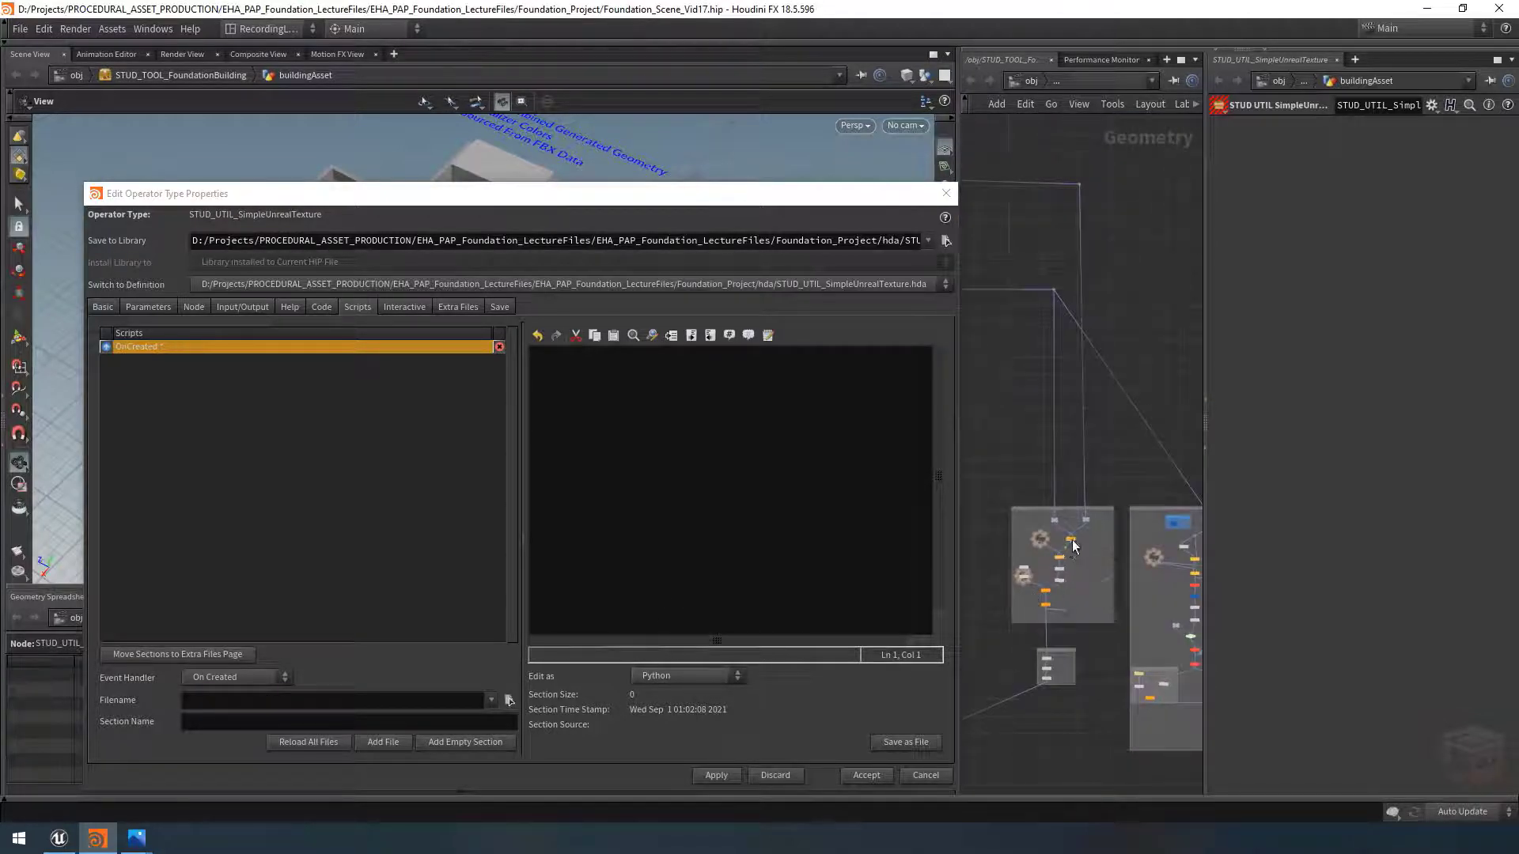
scroll(1071, 539, up, 5)
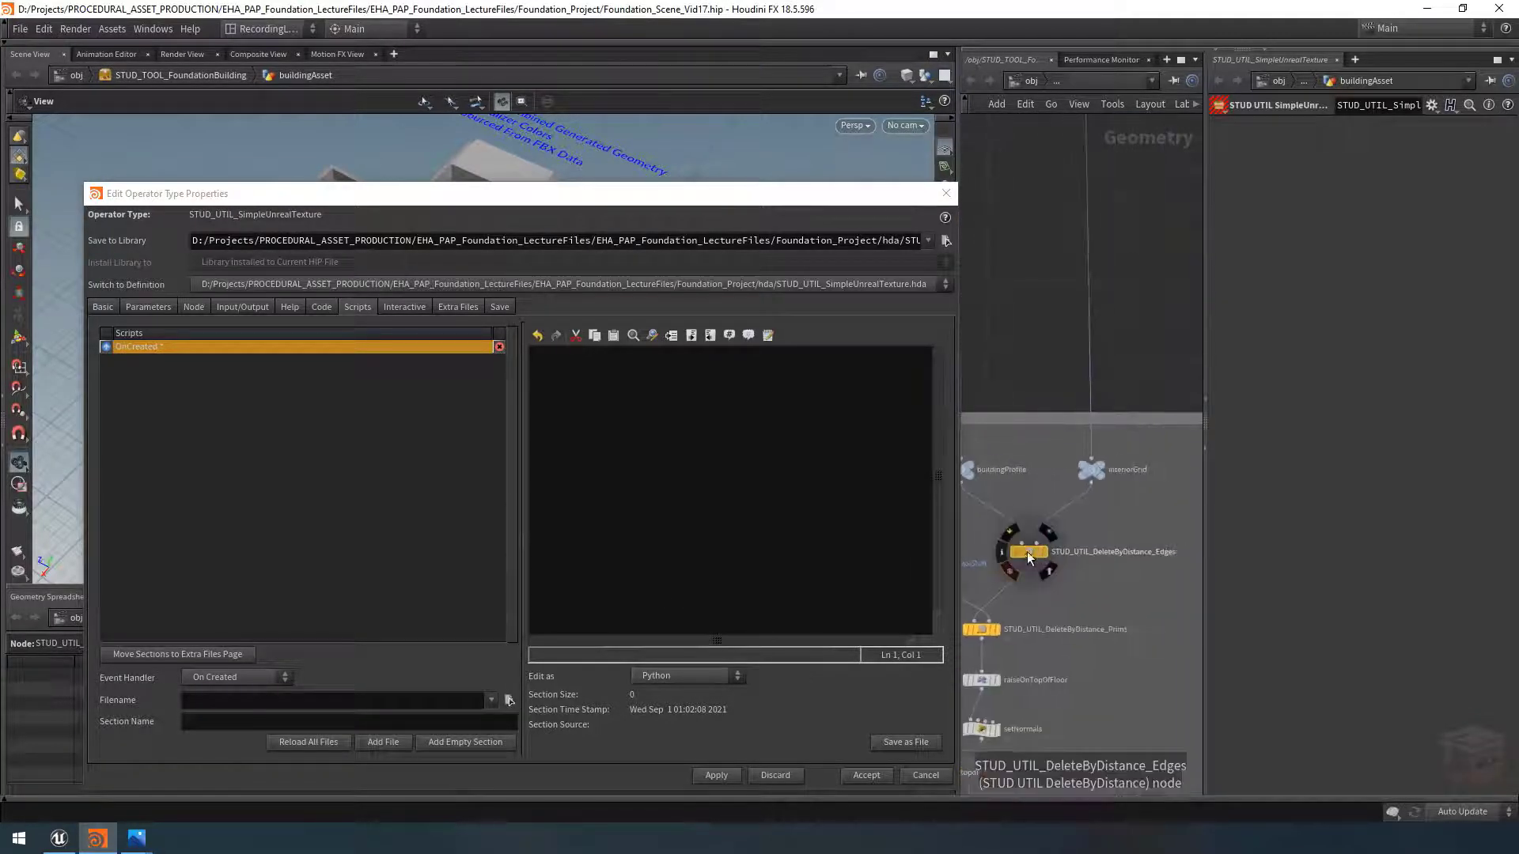
right_click(1031, 552)
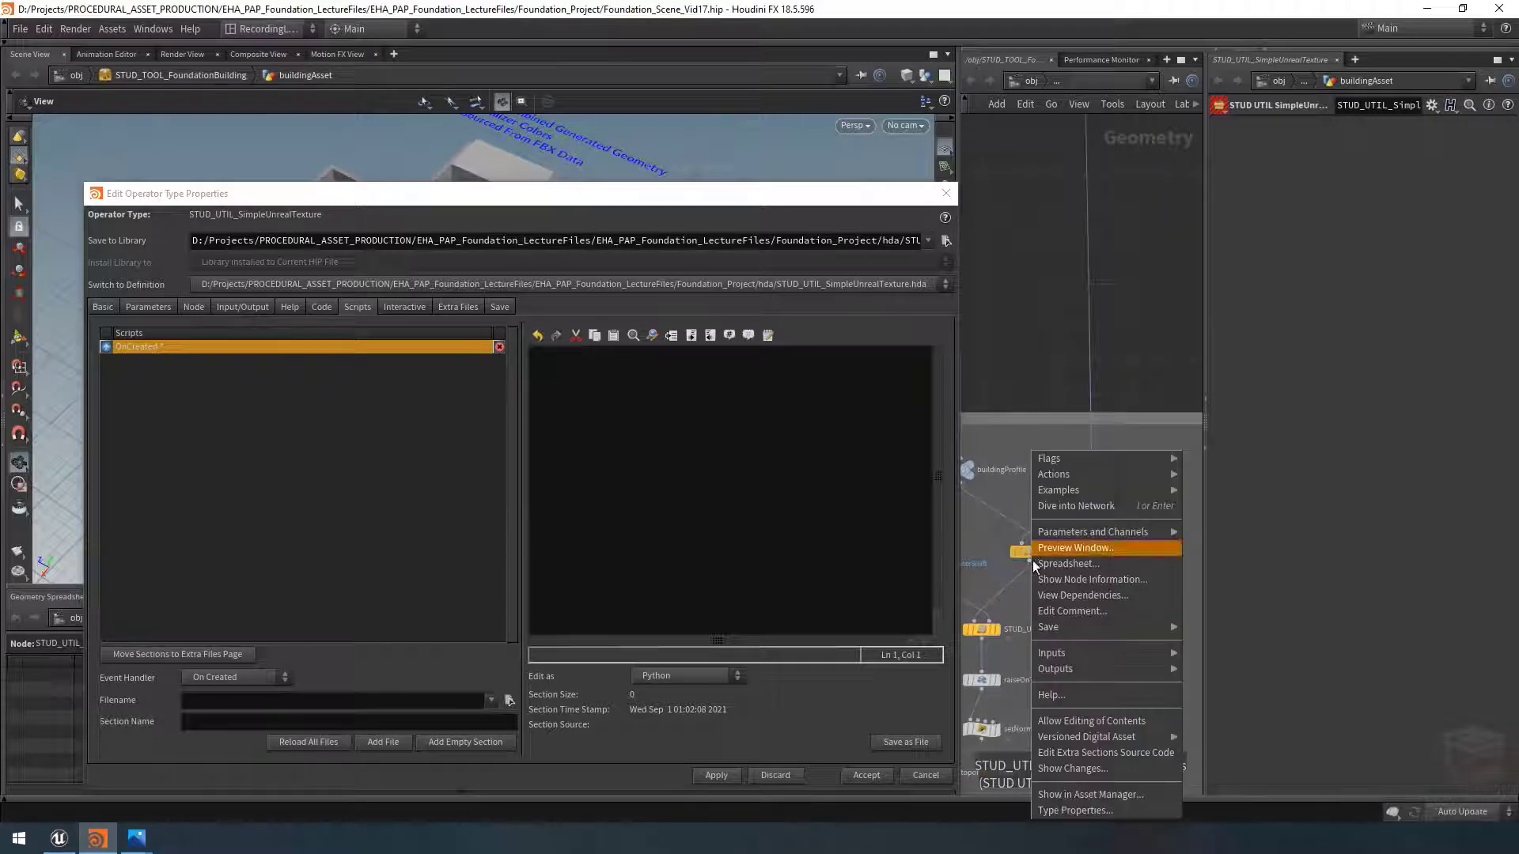
click(1094, 809)
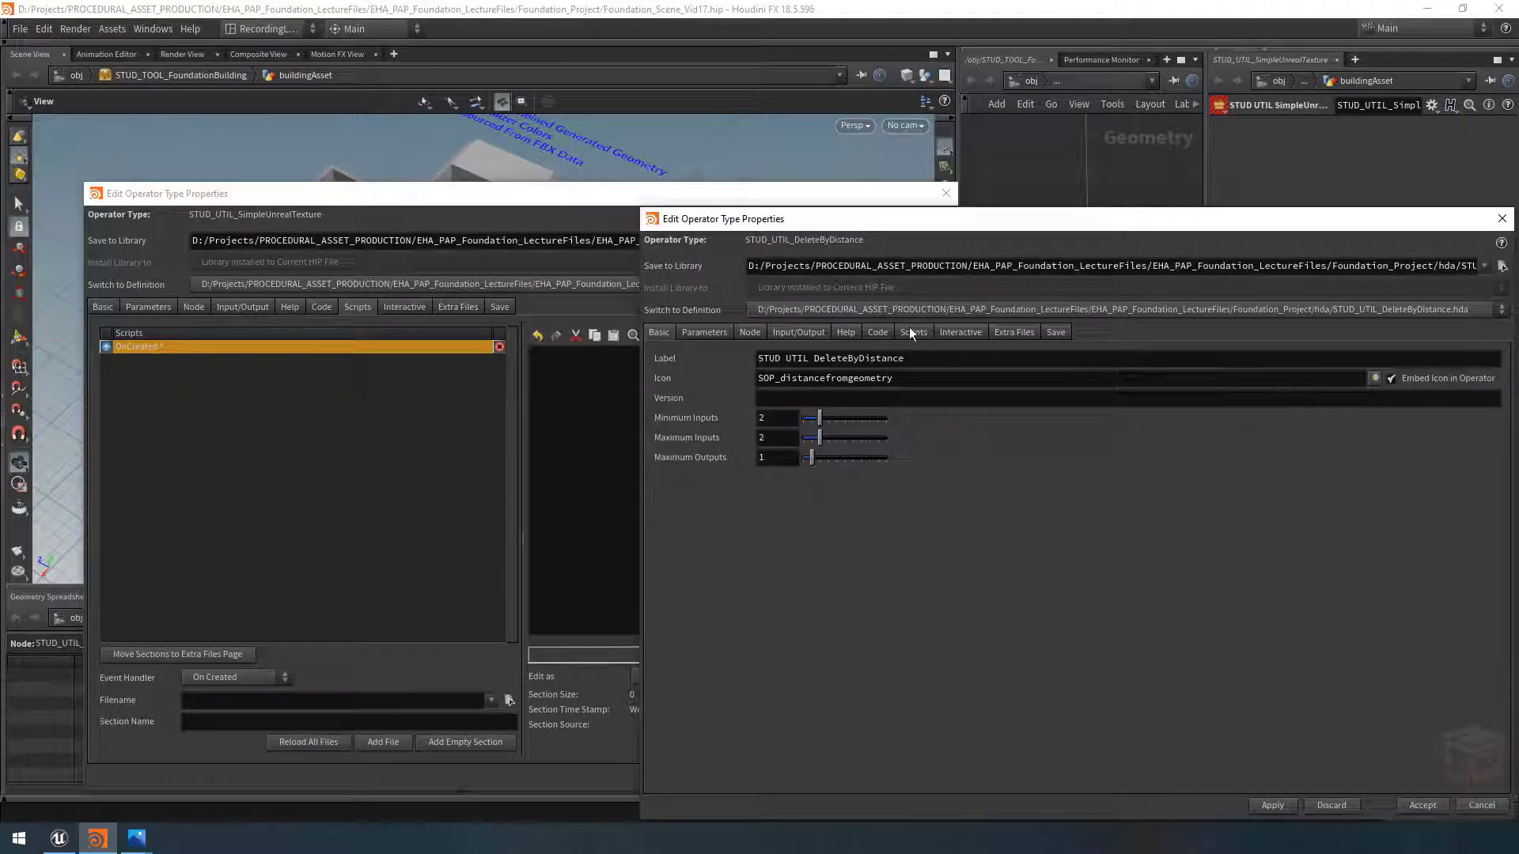
click(910, 329)
drag(1019, 225, 857, 190)
drag(1254, 383, 922, 343)
key(ctrl+c)
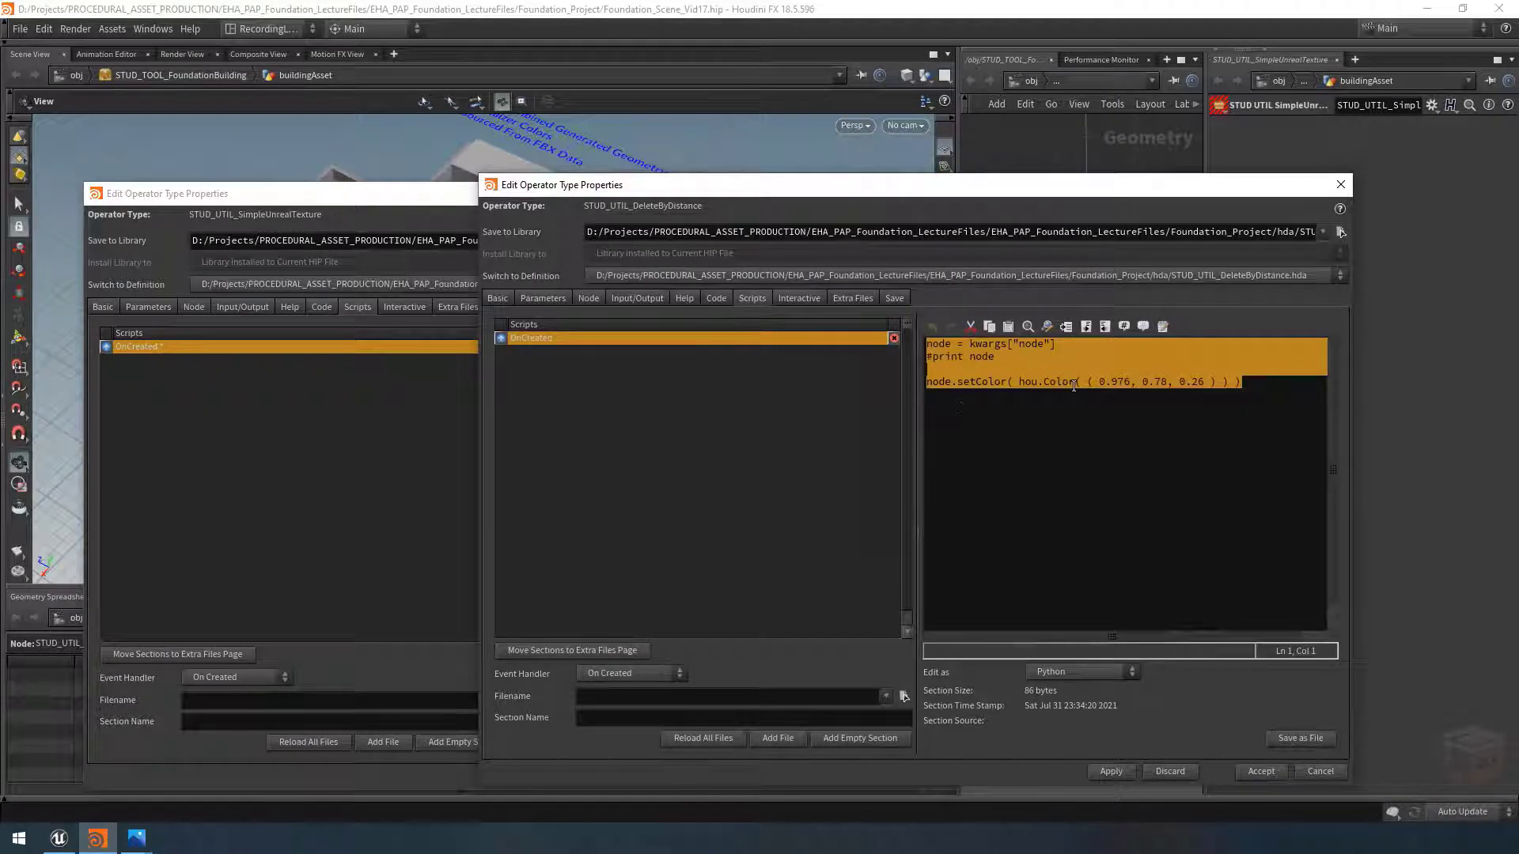
click(1341, 185)
Step: Paste the copied script into the SimpleUnrealTexture asset's OnCreated section, set its node colour to 0.145, 0.667, 0.557, and apply it
click(607, 398)
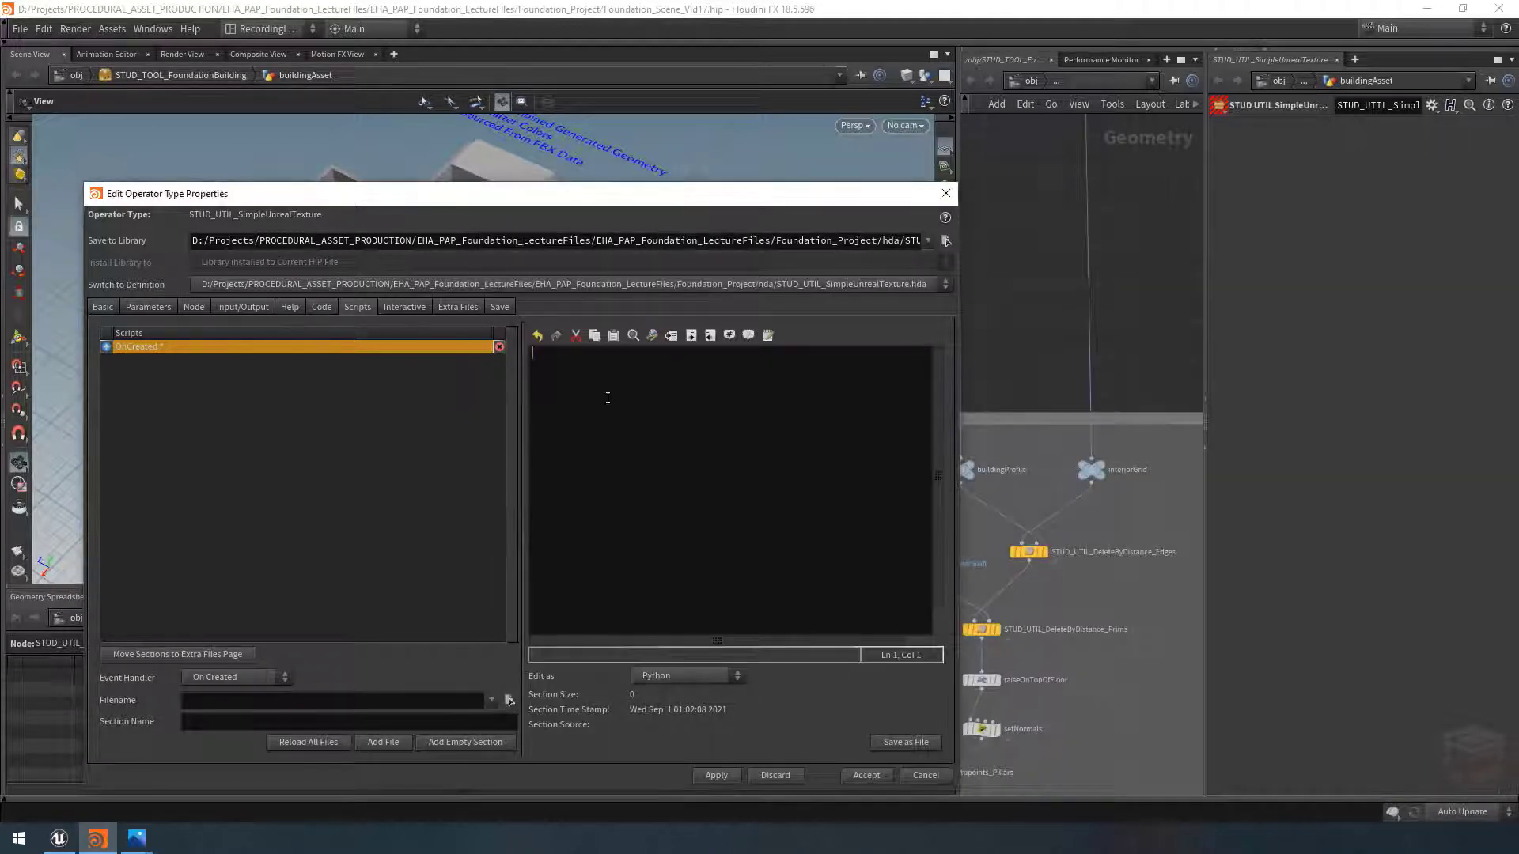
key(ctrl+v)
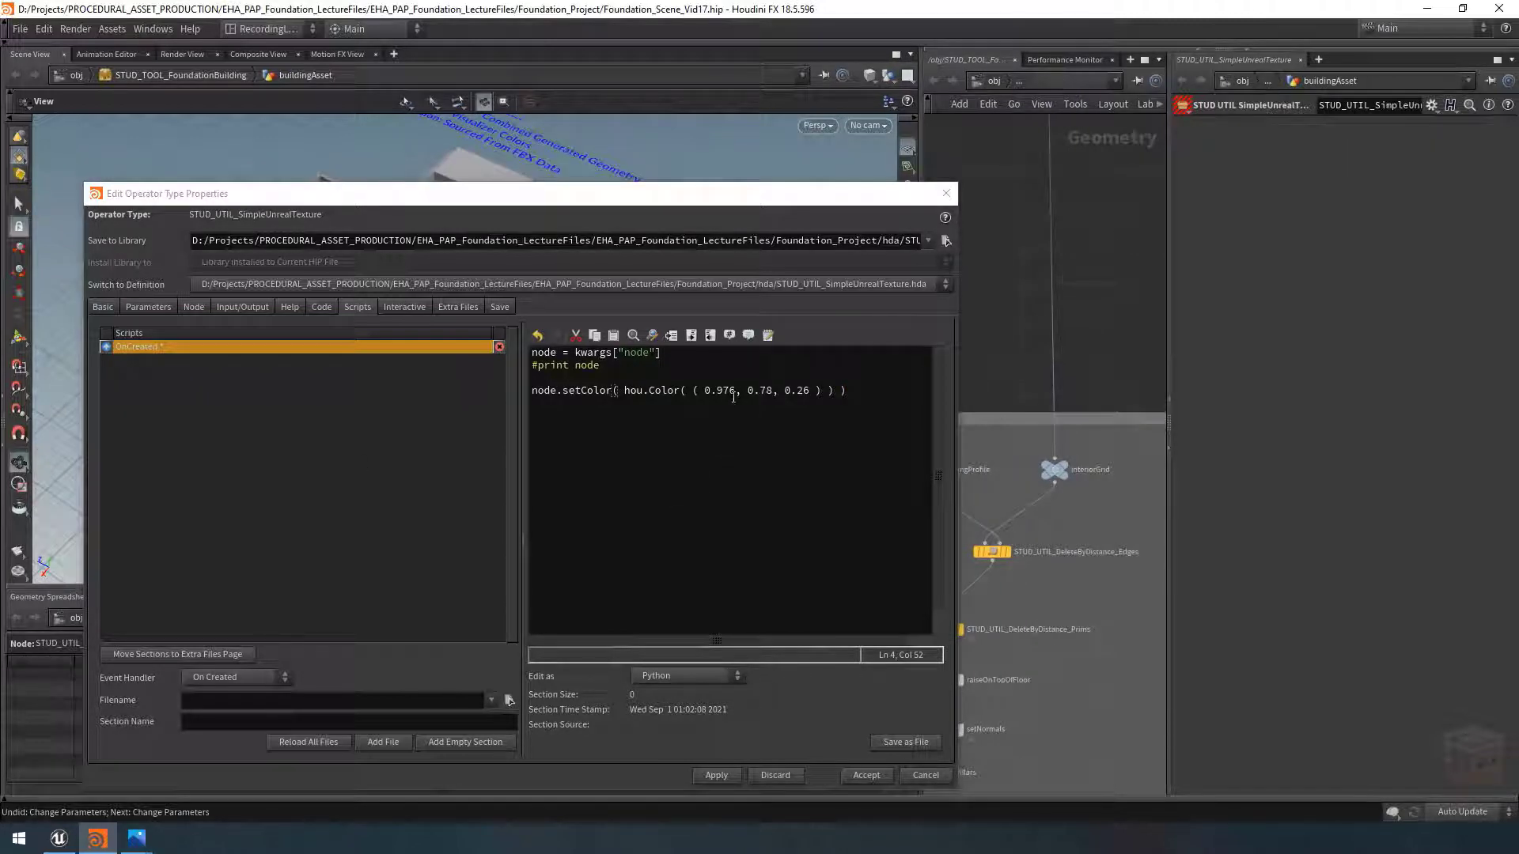
drag(735, 392, 715, 393)
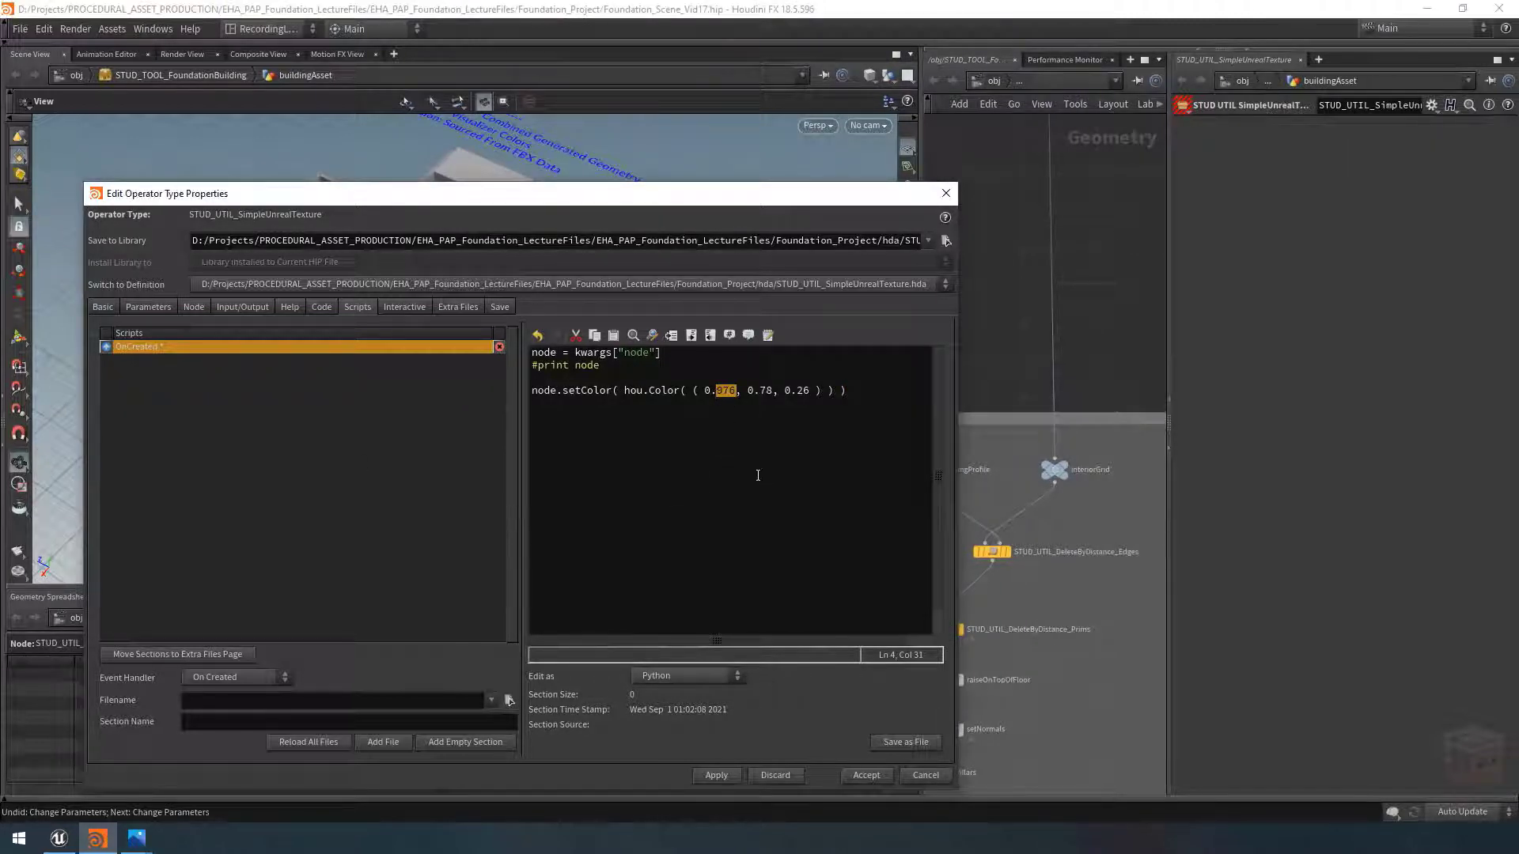
text(145)
key(Delete)
key(Delete)
text(667)
click(722, 776)
Step: Move the type properties window aside and widen the network pane around the STUD_UTIL_SimpleUnrealTexture node
drag(815, 204, 651, 194)
scroll(1032, 351, down, 5)
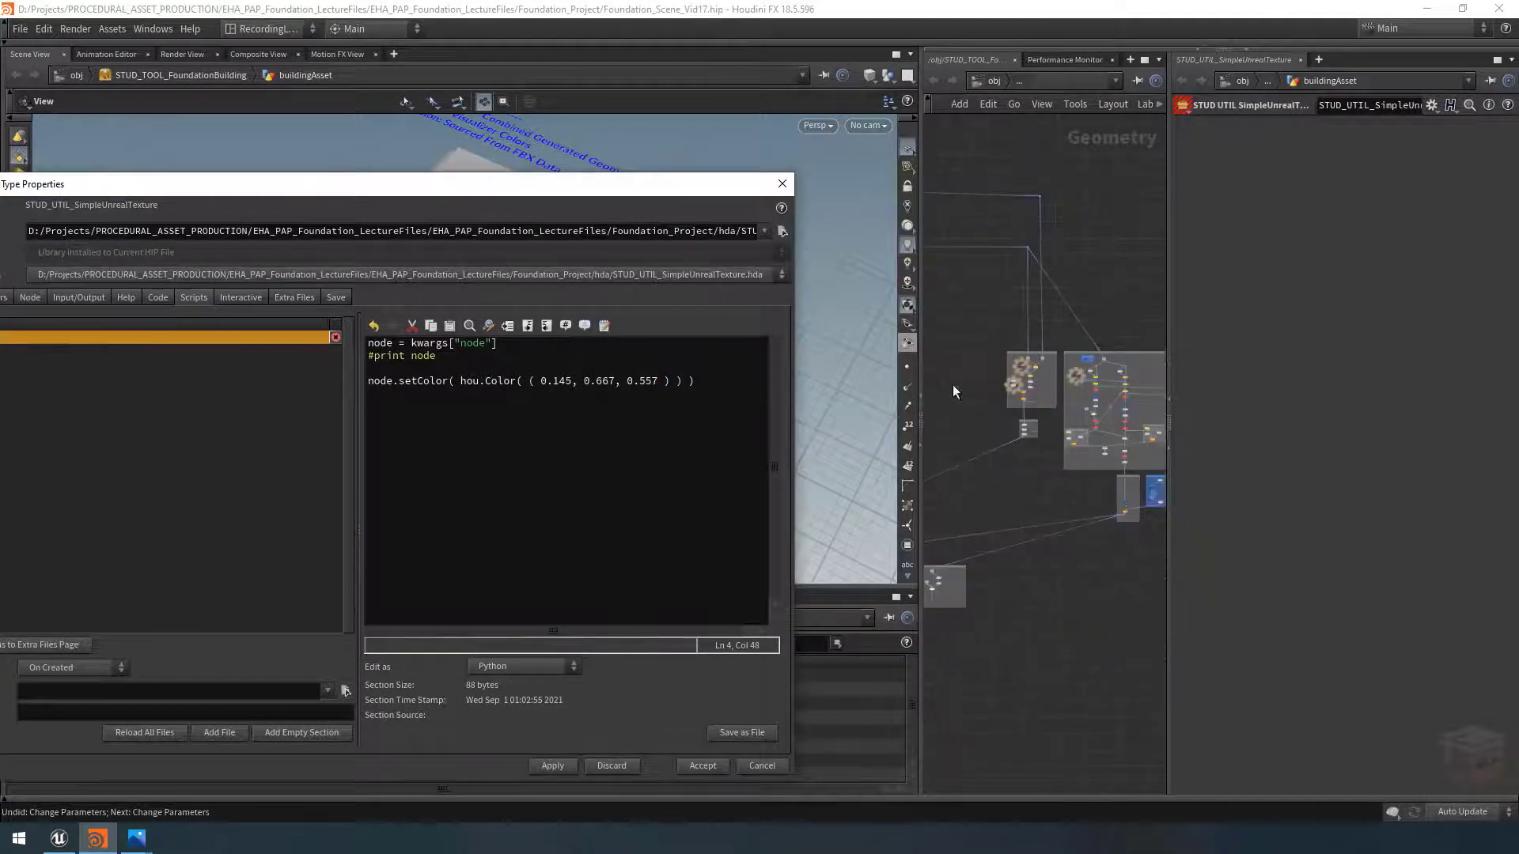
scroll(1036, 360, up, 5)
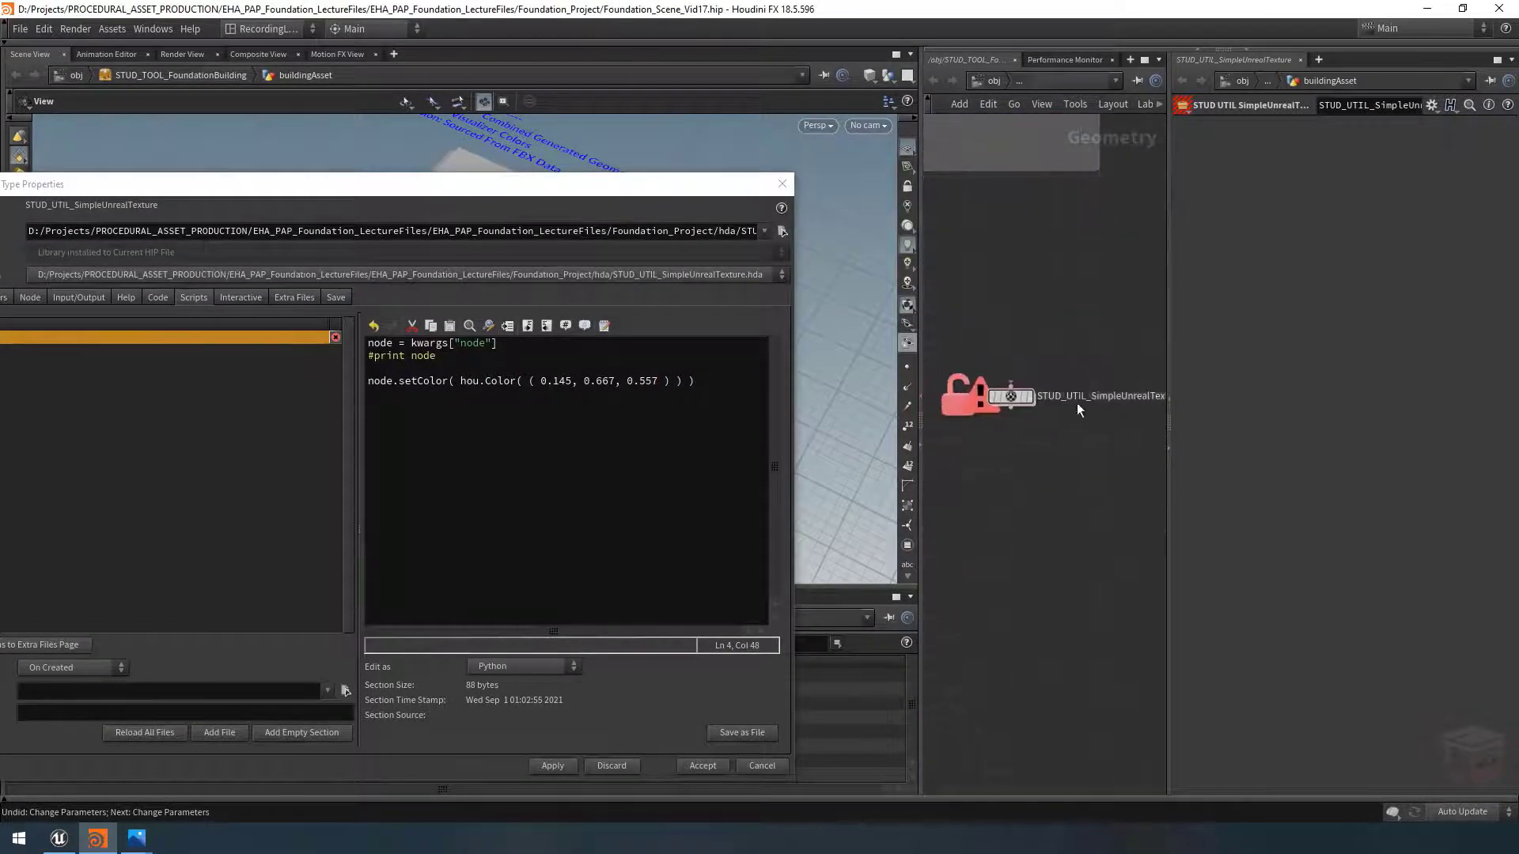
middle_drag(1056, 455, 1033, 455)
drag(920, 320, 697, 218)
drag(1037, 288, 1128, 290)
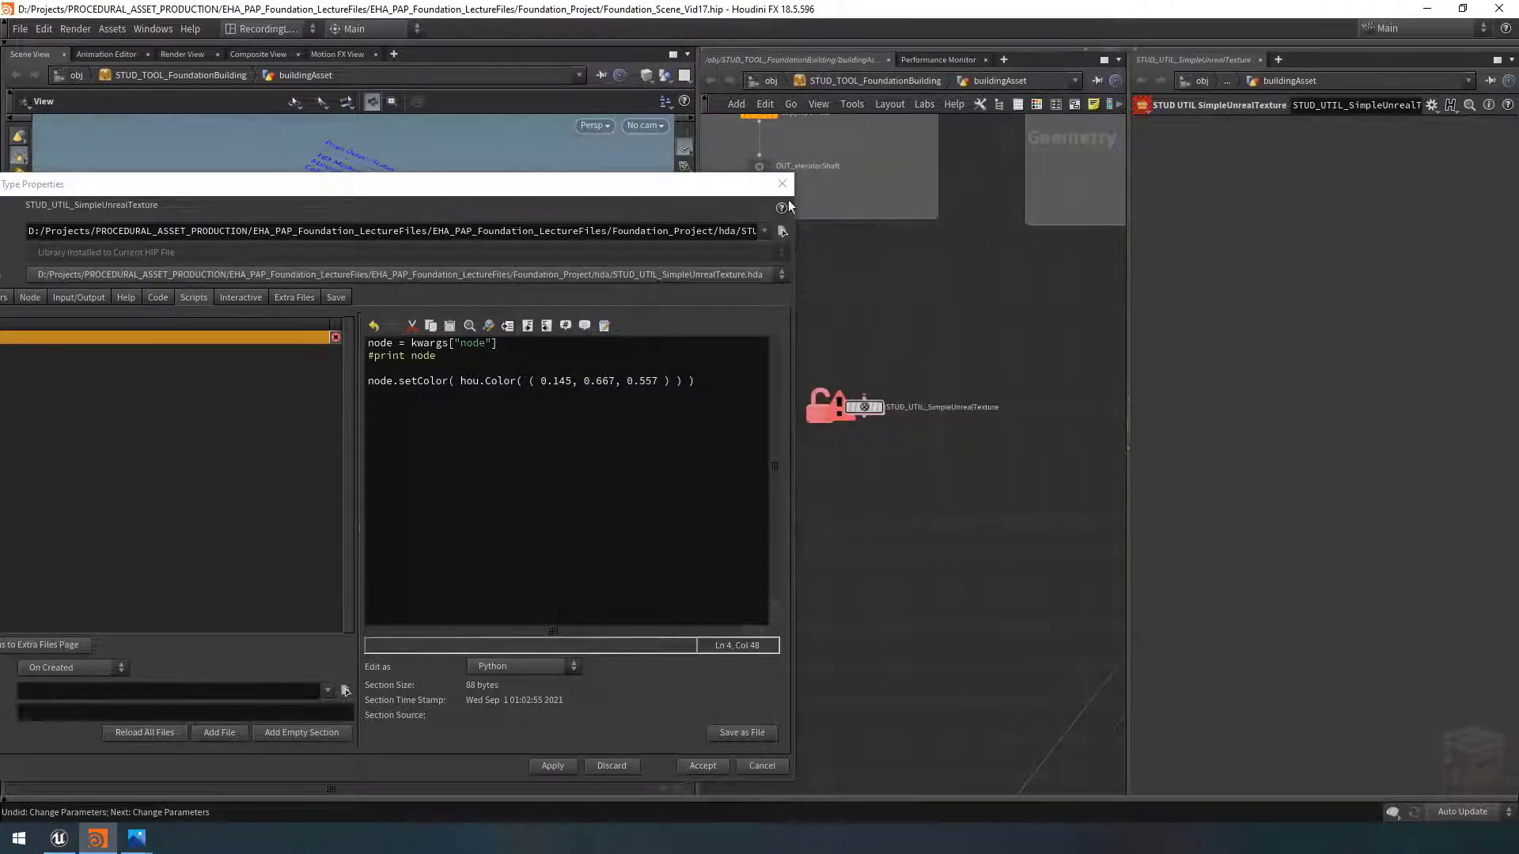
Step: Close the asset's type properties window and give the network pane more width
click(782, 184)
drag(696, 286, 538, 289)
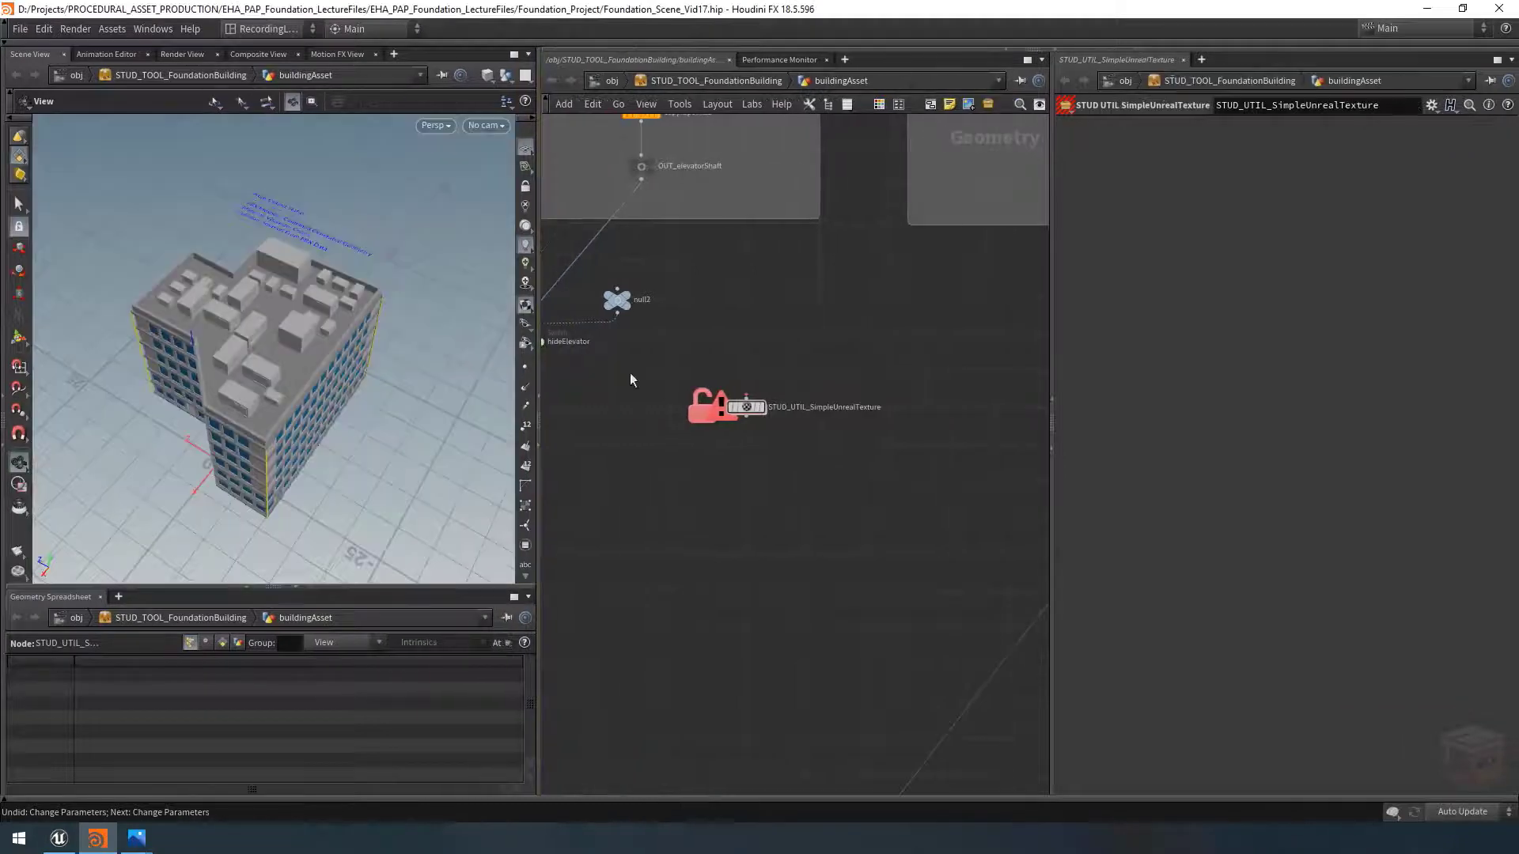
scroll(796, 485, up, 2)
Step: Place a test instance of STUD UTIL SimpleUnrealTexture below the original node to check its automatic colour, and delete it
key(Tab)
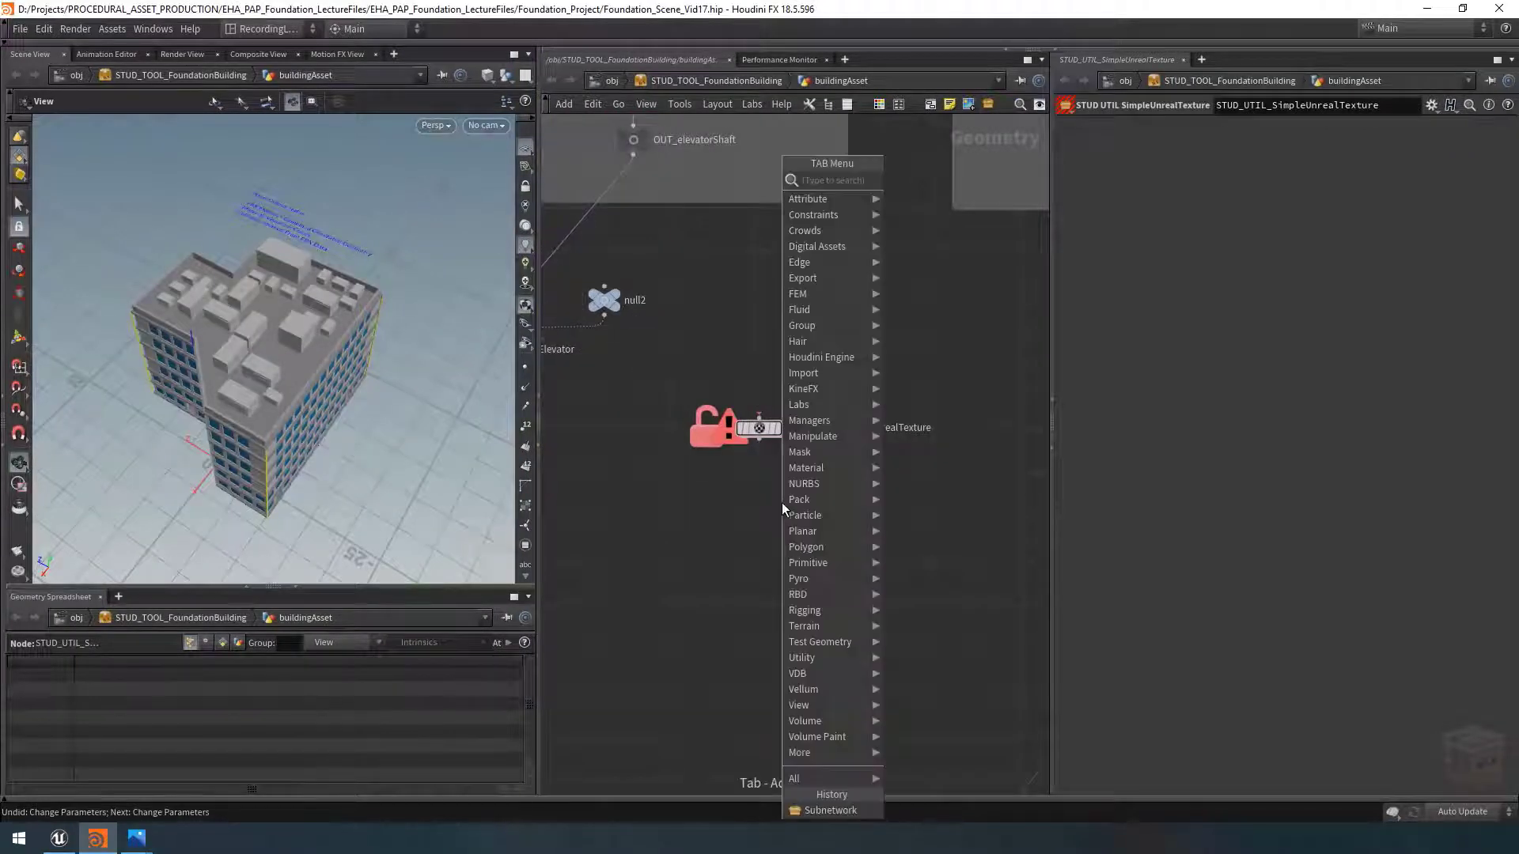
text(stud)
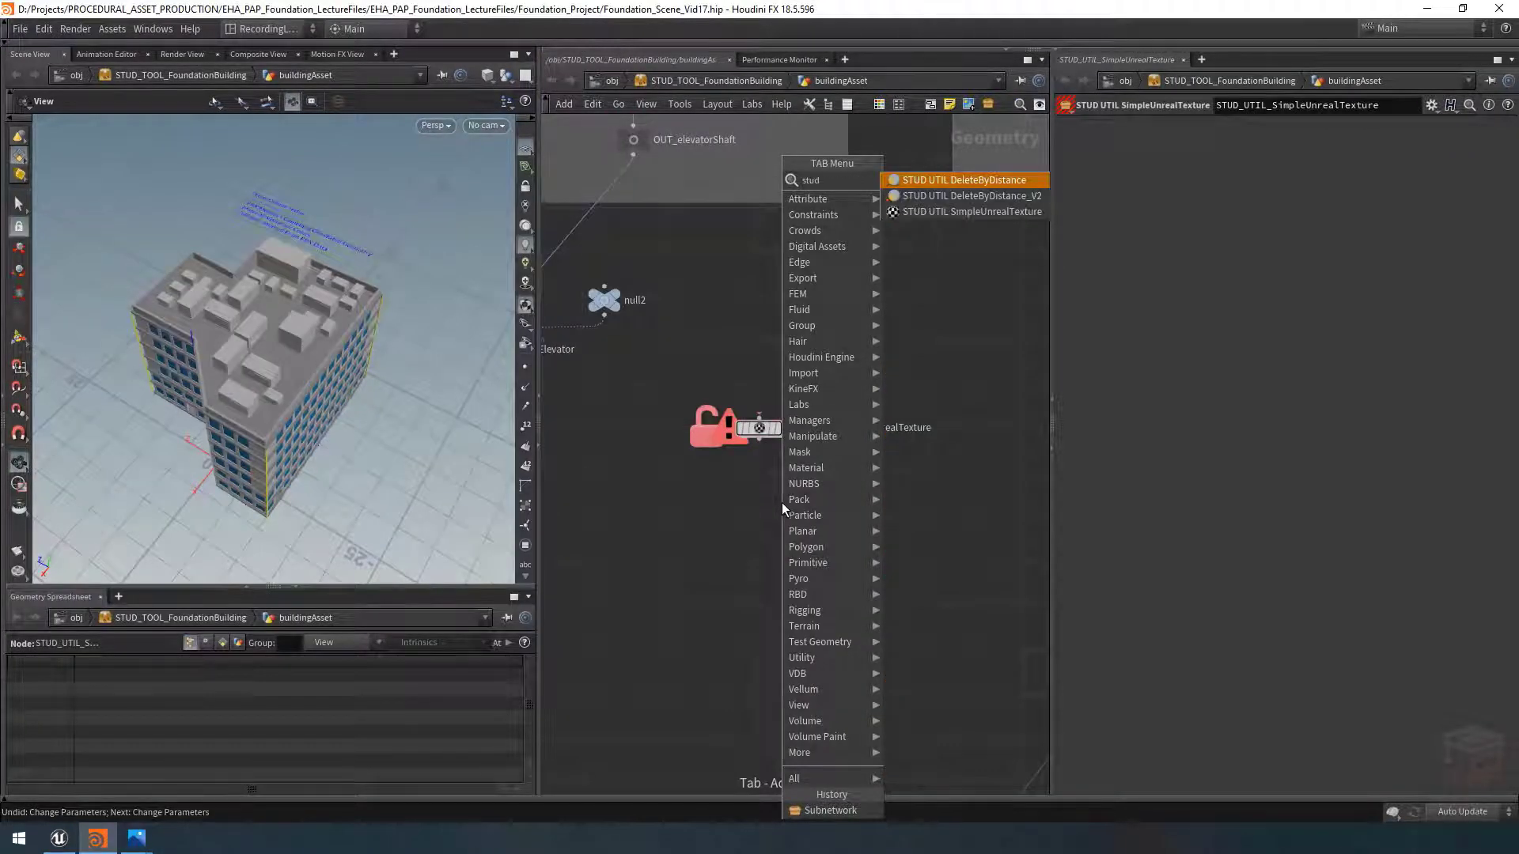
key(Down)
key(Down)
key(Return)
click(782, 502)
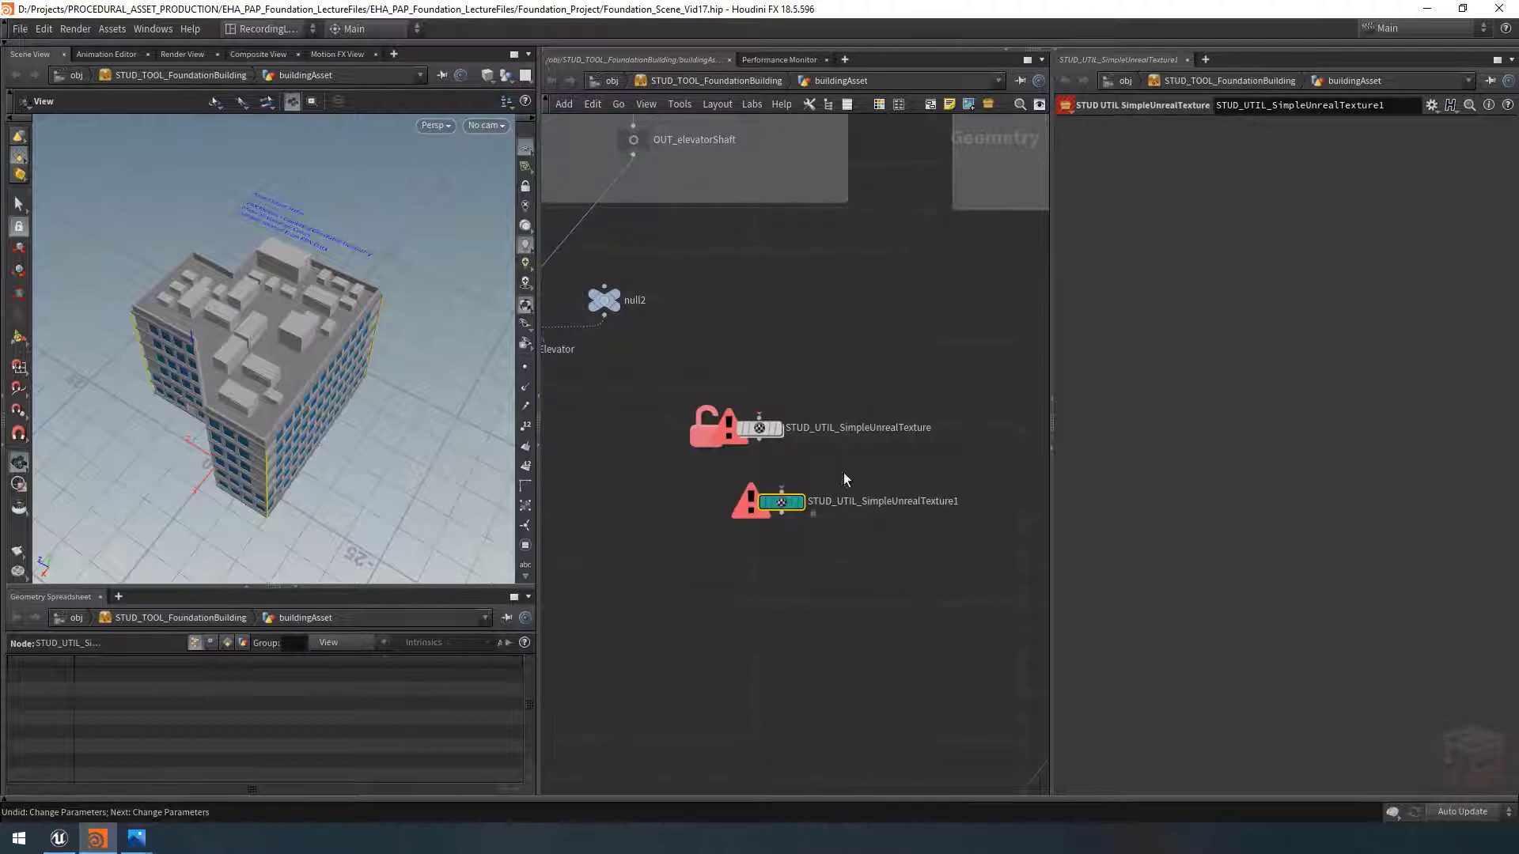
drag(782, 506, 760, 515)
scroll(759, 514, up, 4)
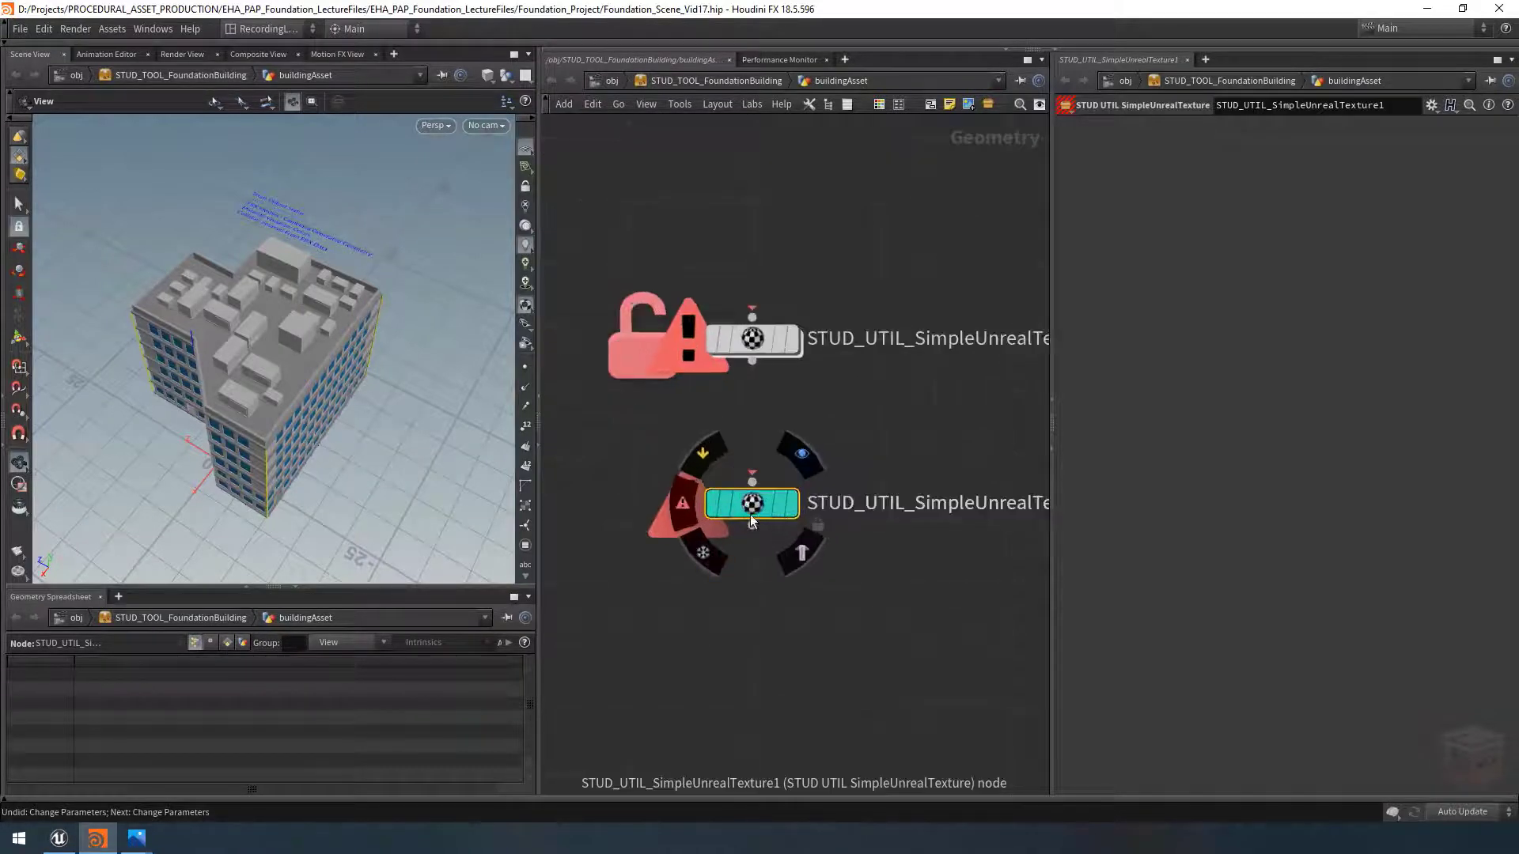
key(Delete)
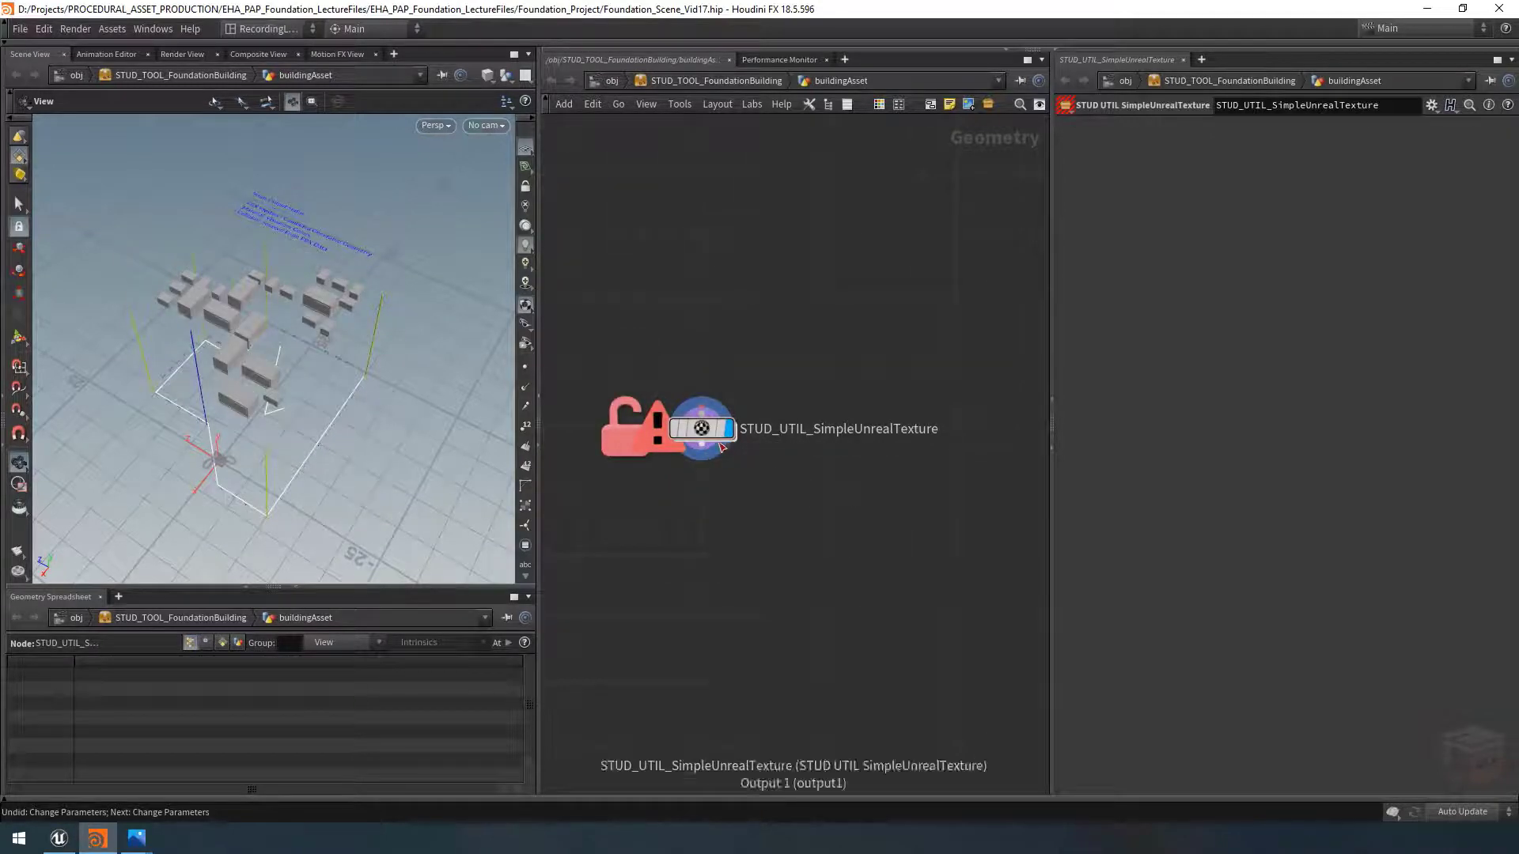
Step: Add a Grid node above the STUD_UTIL_SimpleUnrealTexture node and wire it into the asset's input
mouse_move(722, 473)
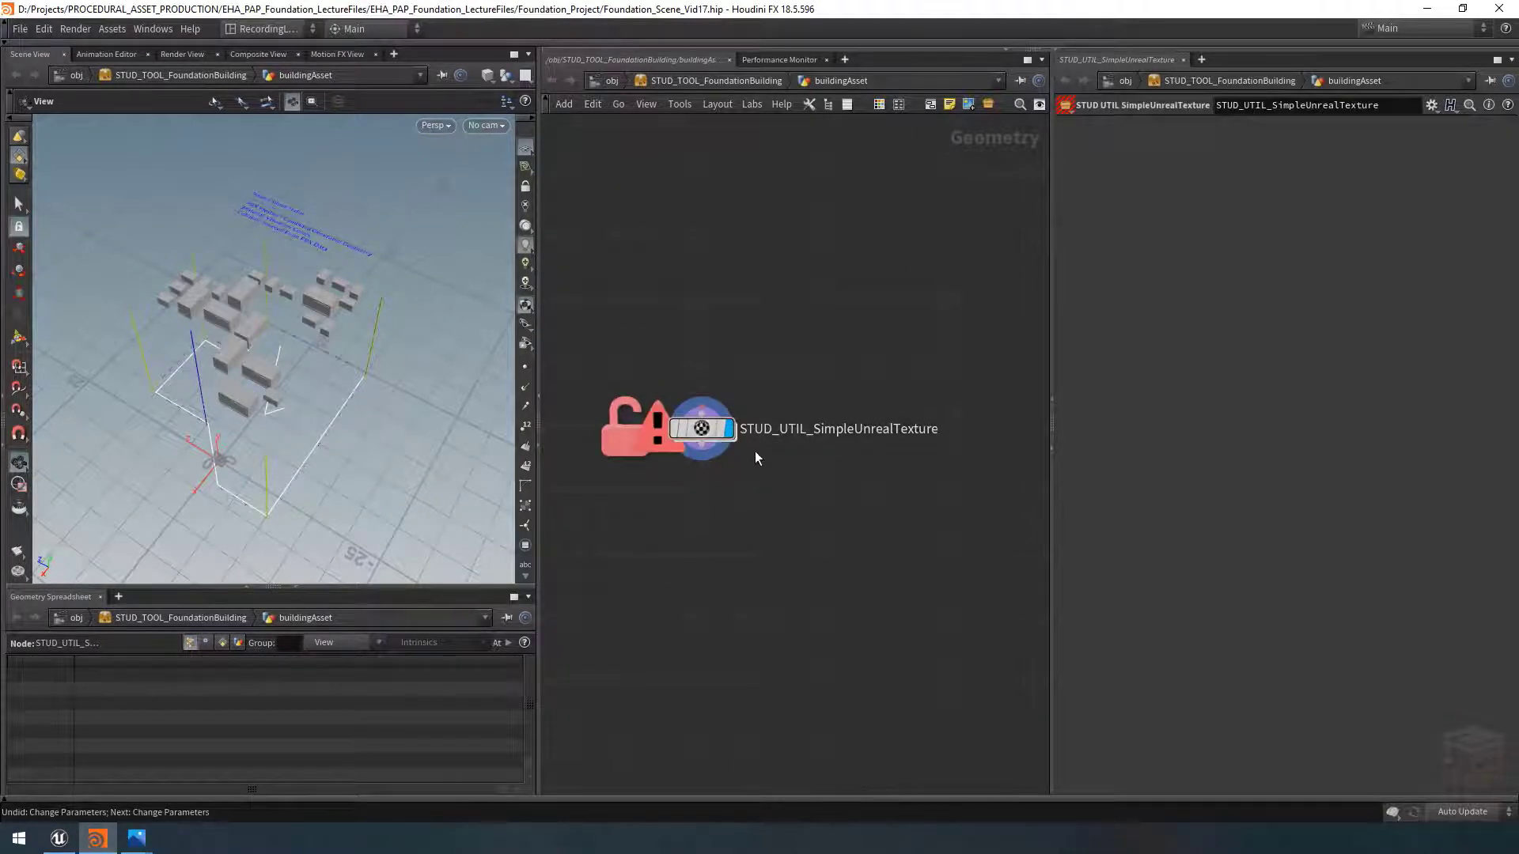
middle_drag(766, 289, 789, 320)
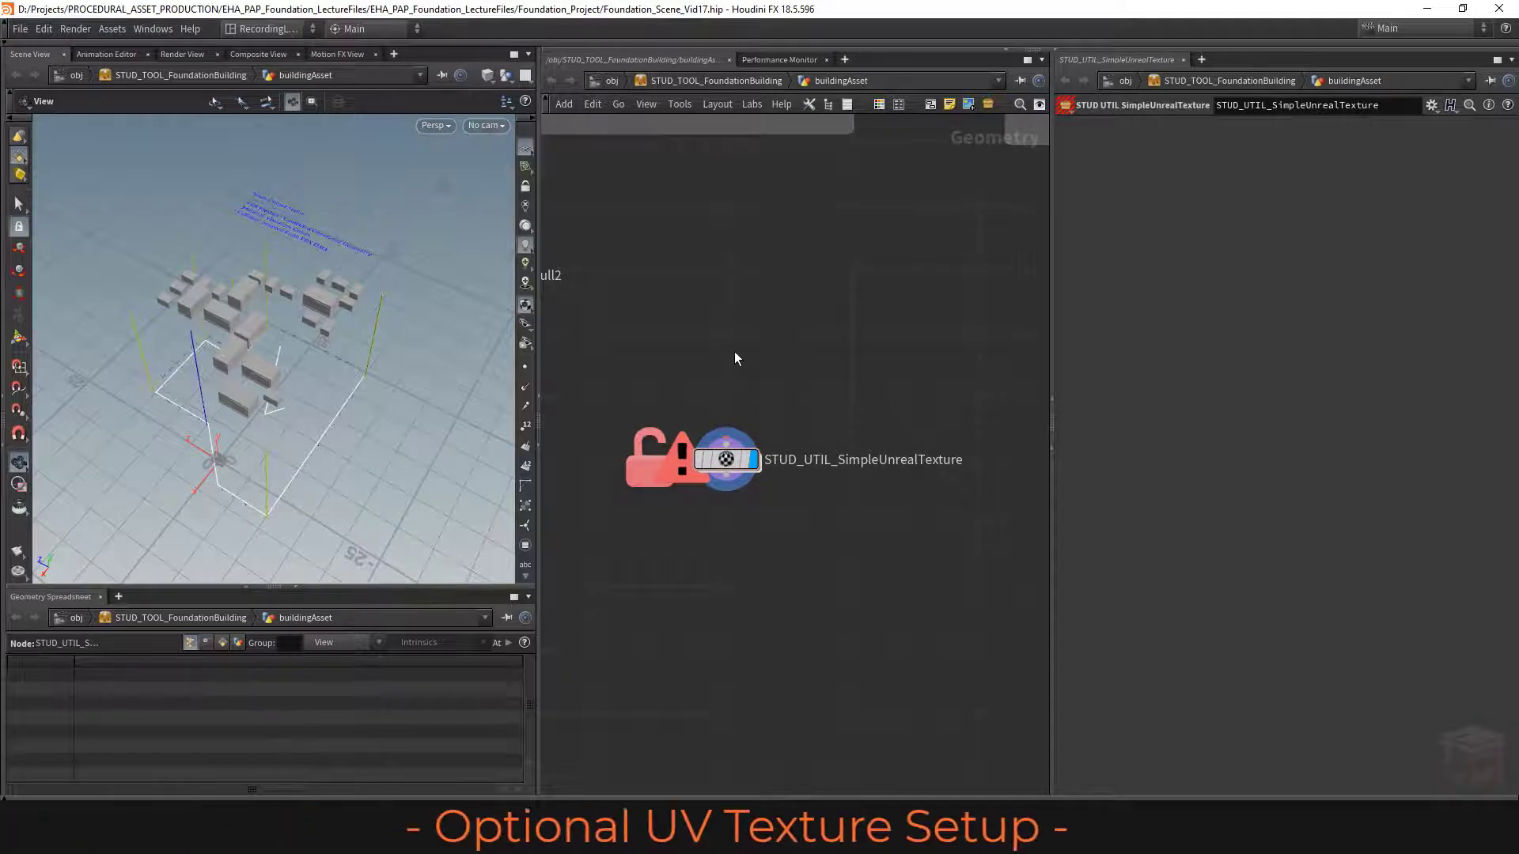
key(Tab)
text(grid)
key(Return)
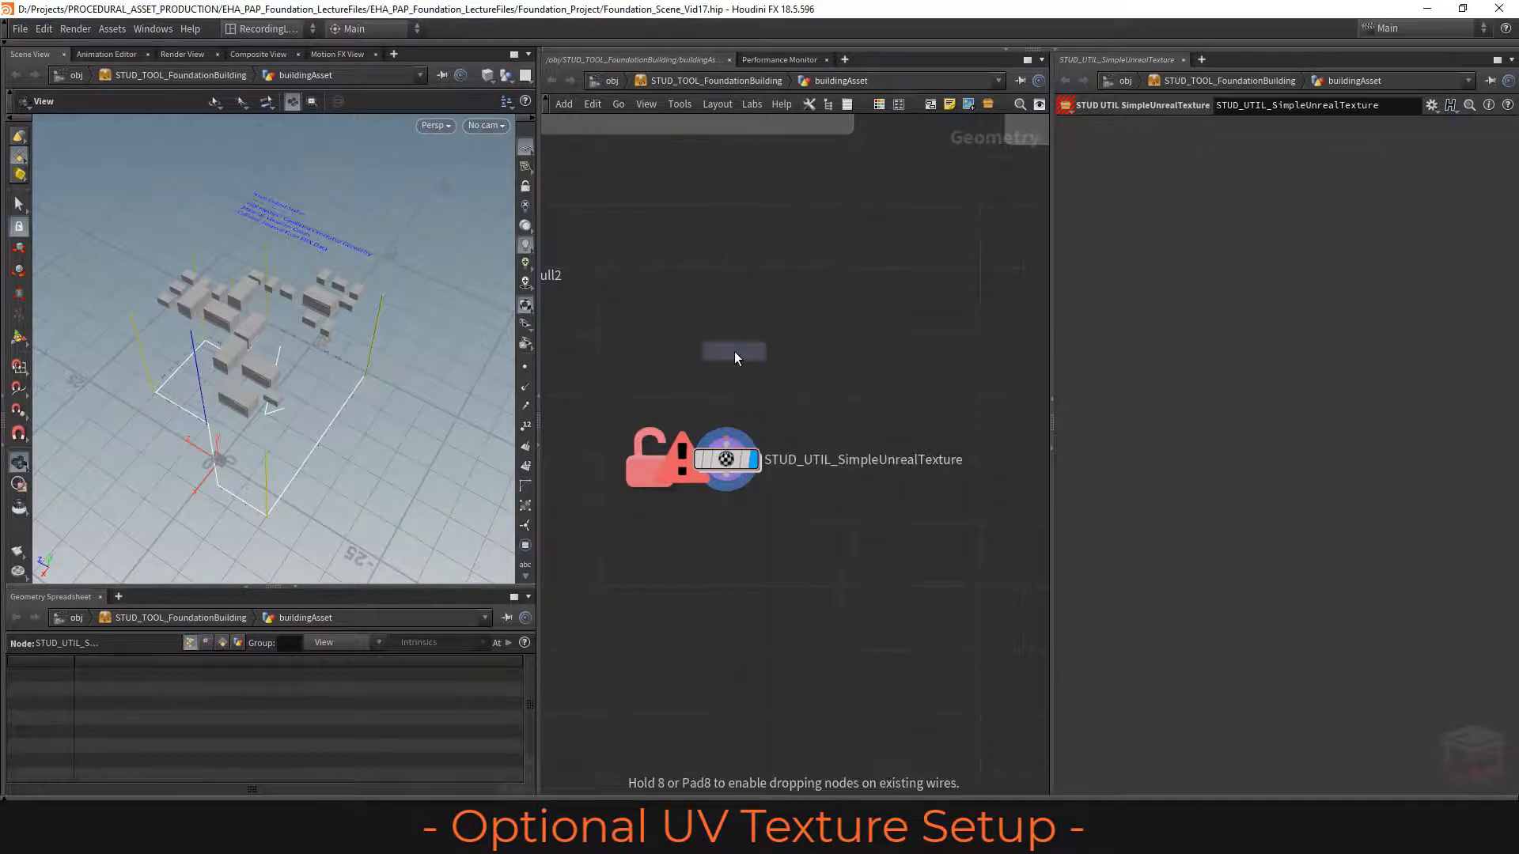
click(730, 335)
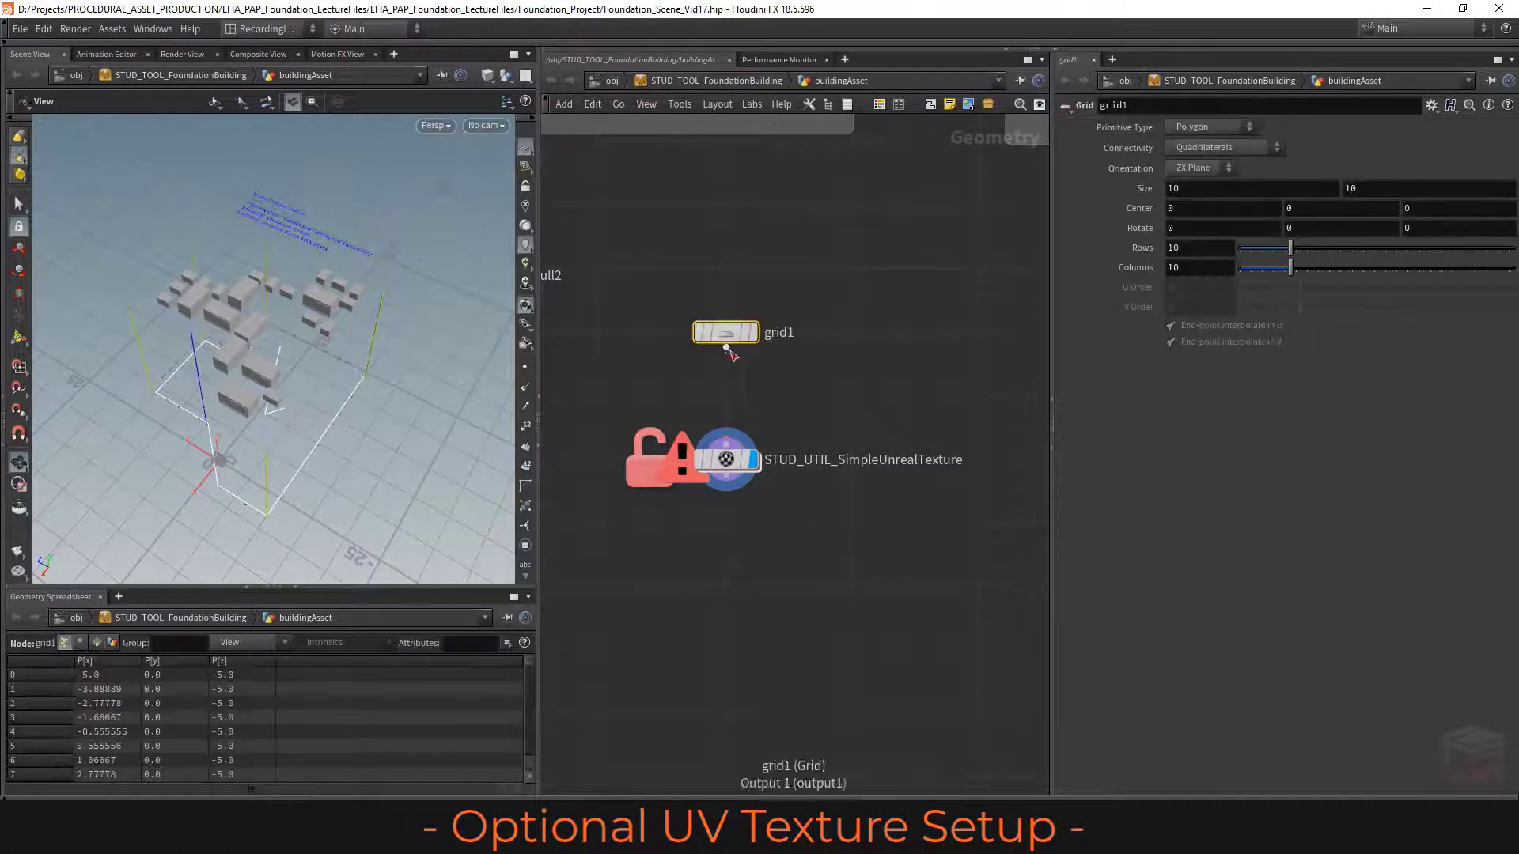
click(726, 346)
click(734, 463)
drag(734, 463, 734, 445)
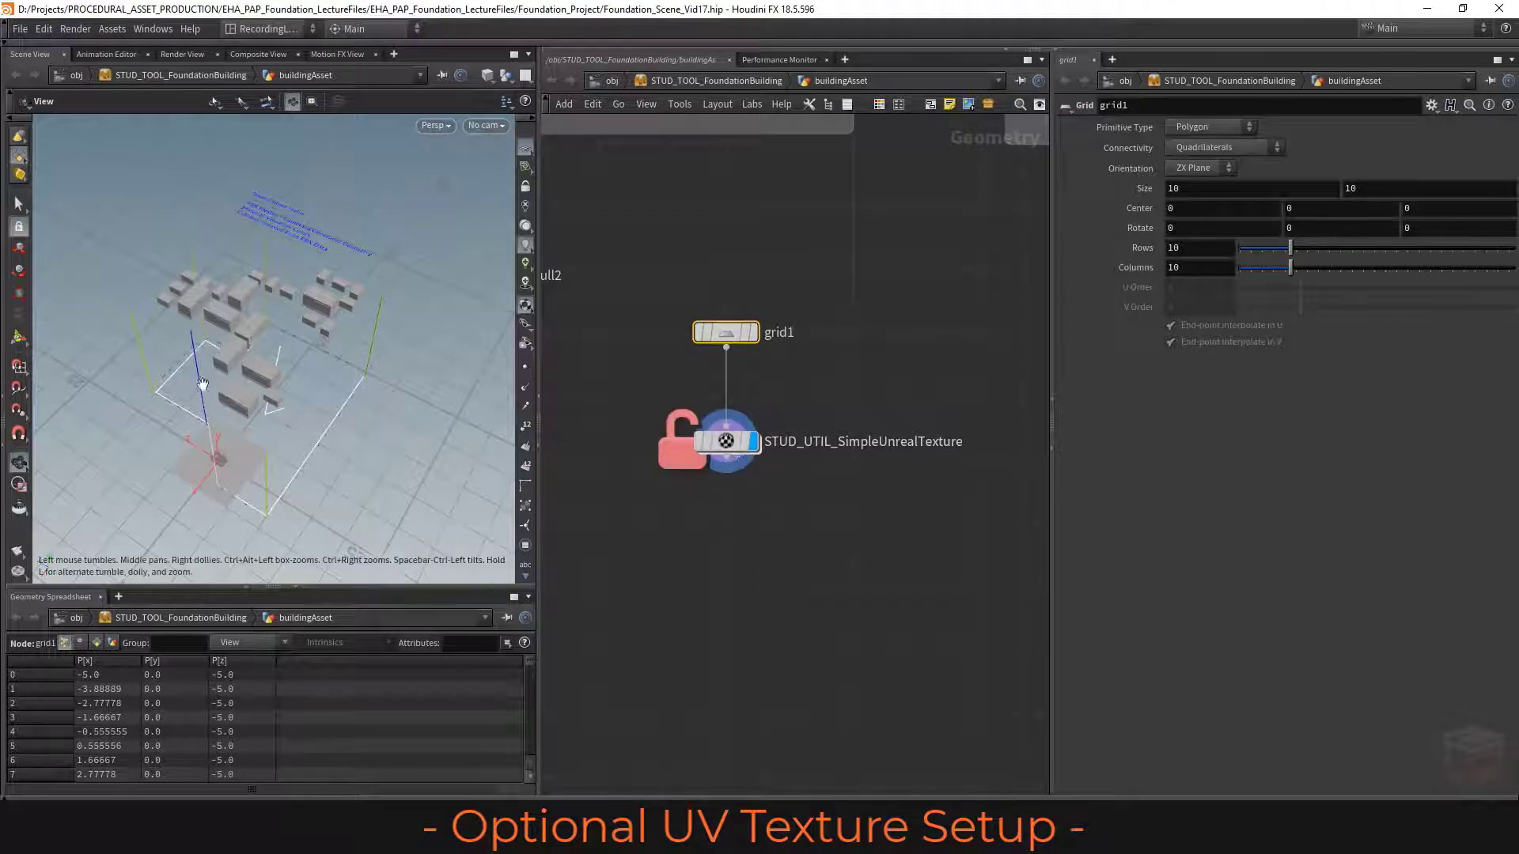
Step: Hide the other objects in the scene view and frame the grid shown by the SimpleUnrealTexture node
right_drag(192, 469, 282, 445)
click(507, 76)
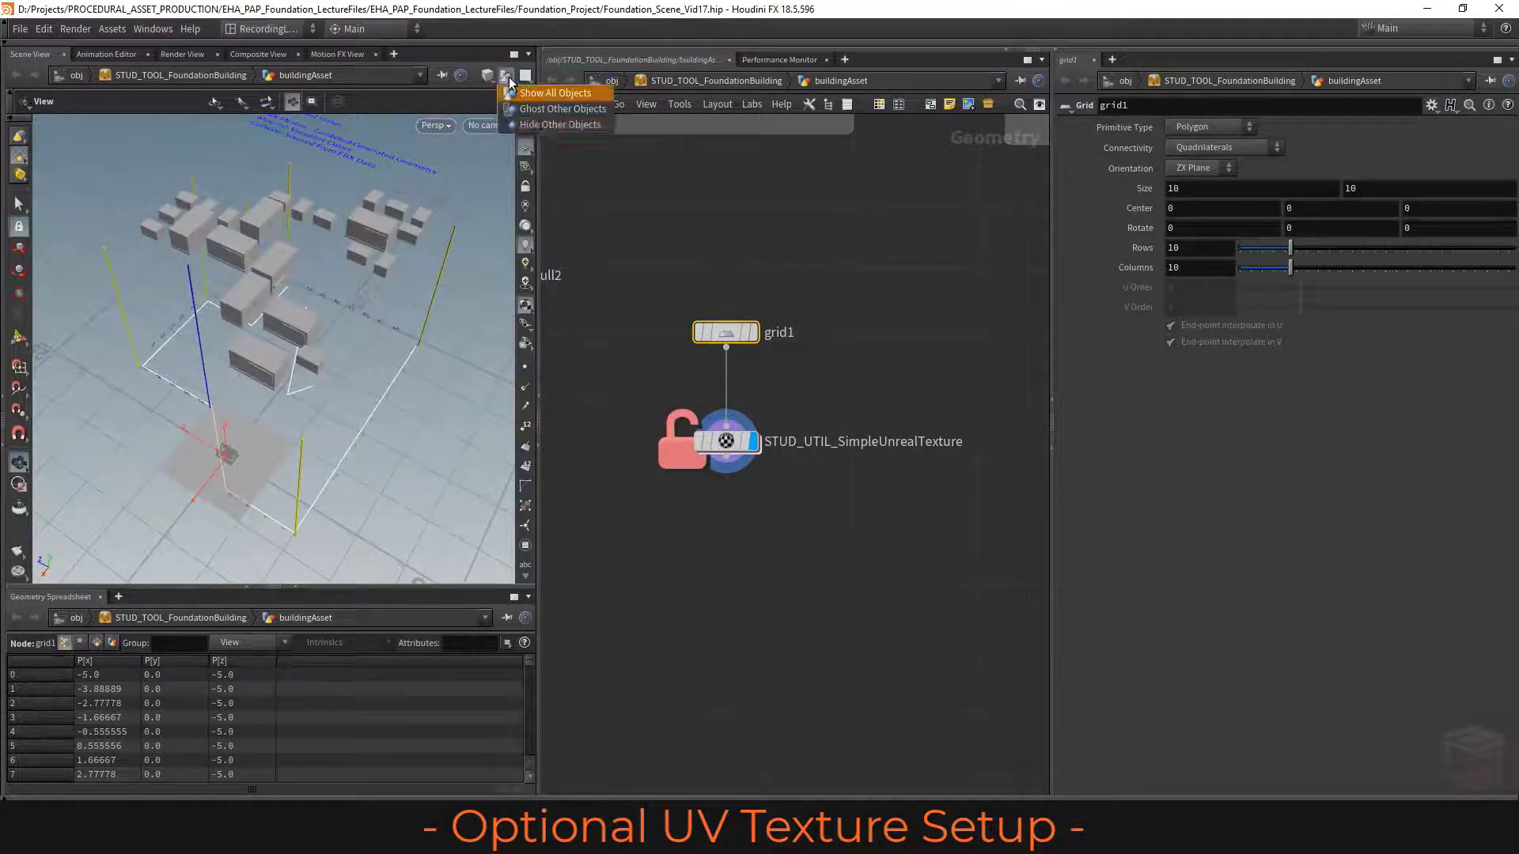
click(543, 125)
key(space+g)
drag(306, 374, 341, 380)
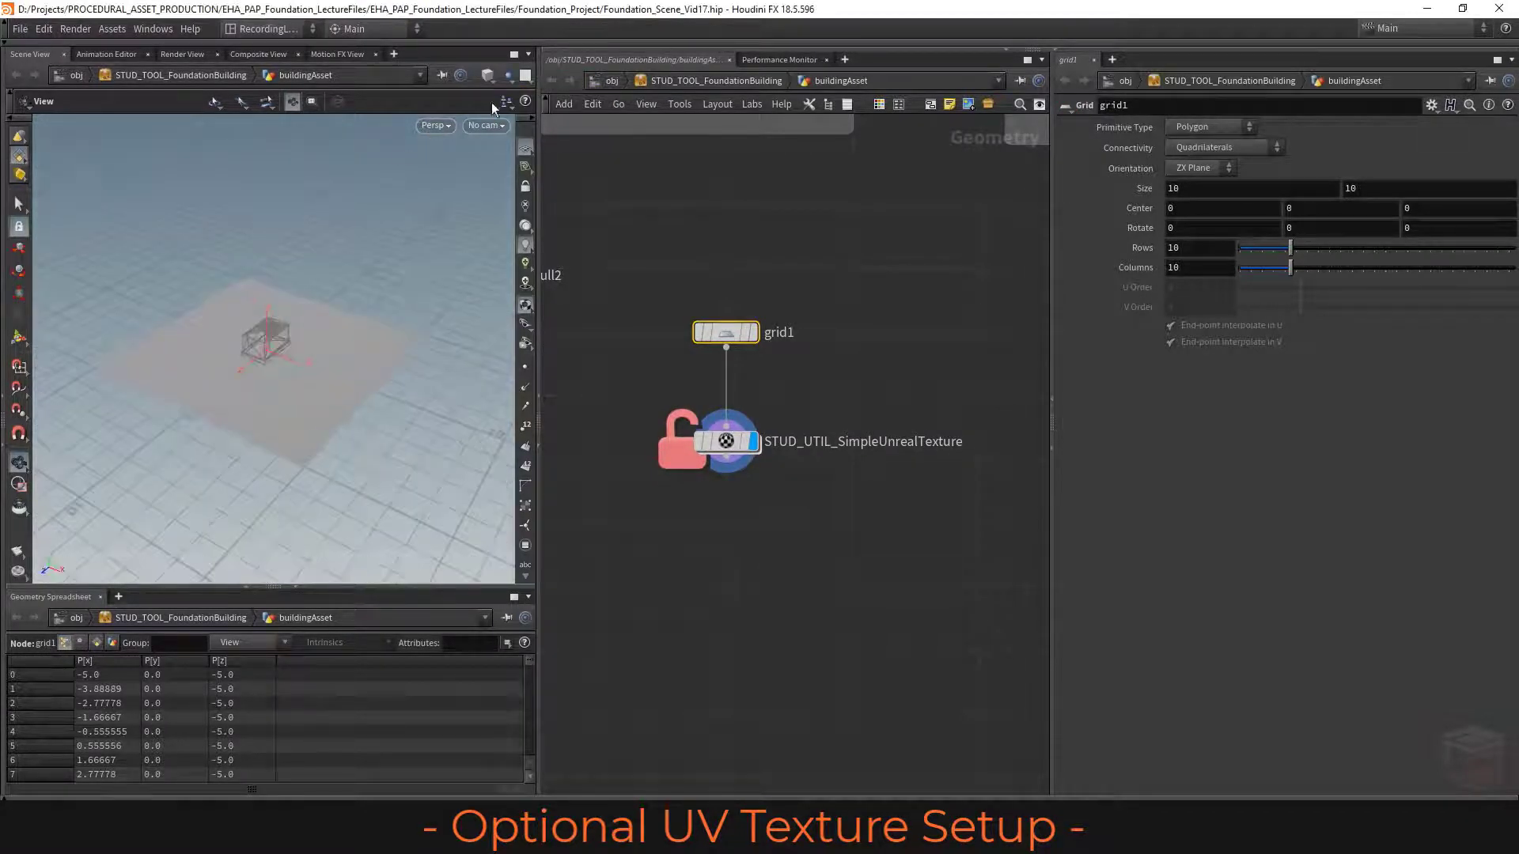
click(752, 441)
right_drag(259, 348, 262, 346)
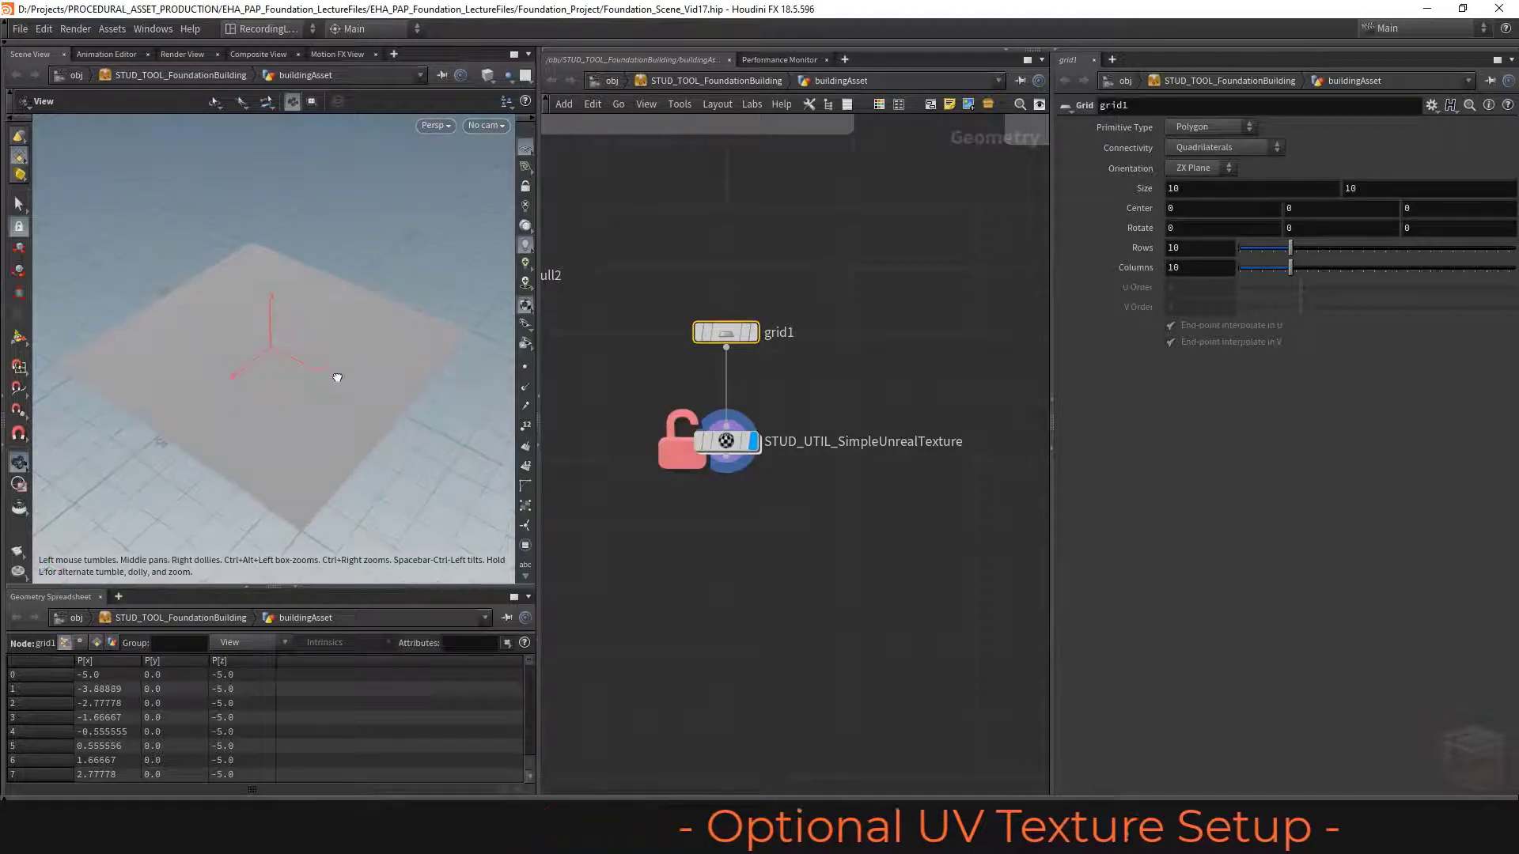
Step: Enter the STUD_UTIL_SimpleUnrealTexture network and space its sub-network input and output0 node far apart in a vertical line
double_click(725, 441)
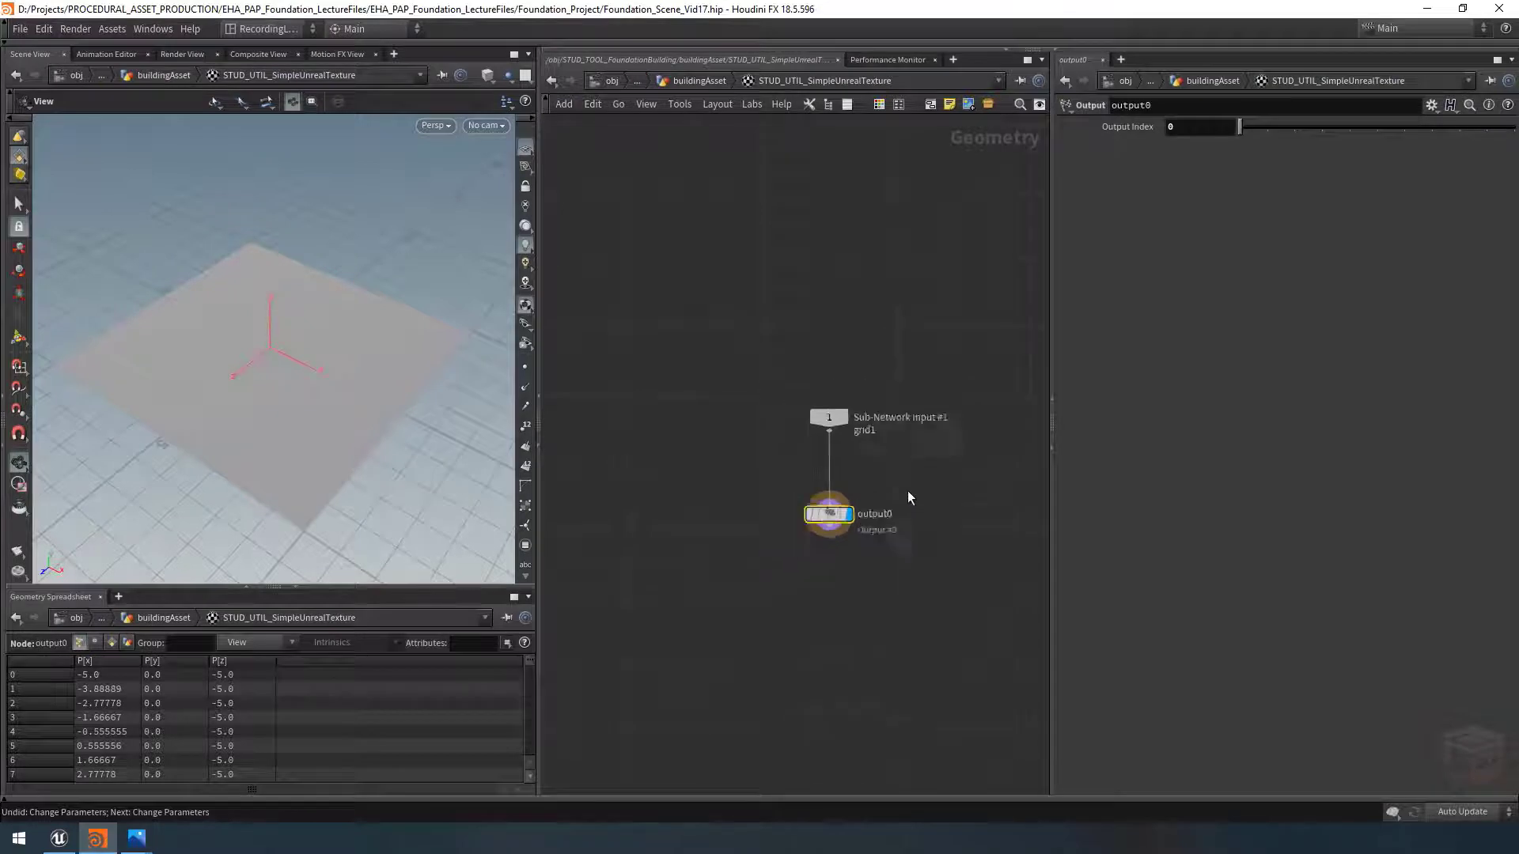
drag(819, 467, 815, 663)
scroll(823, 428, up, 4)
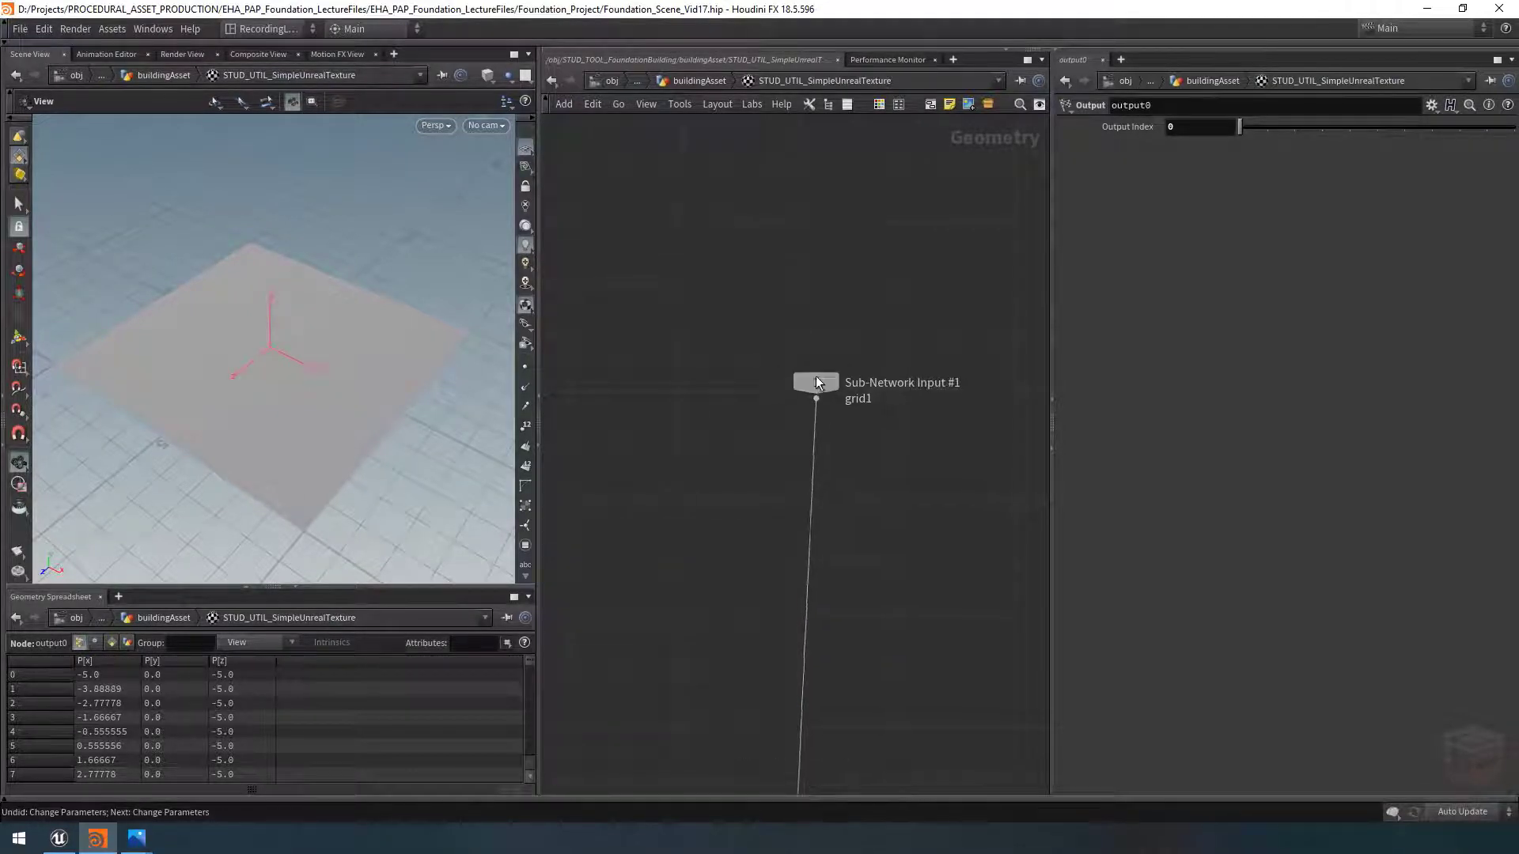
drag(817, 382, 794, 301)
scroll(794, 312, down, 3)
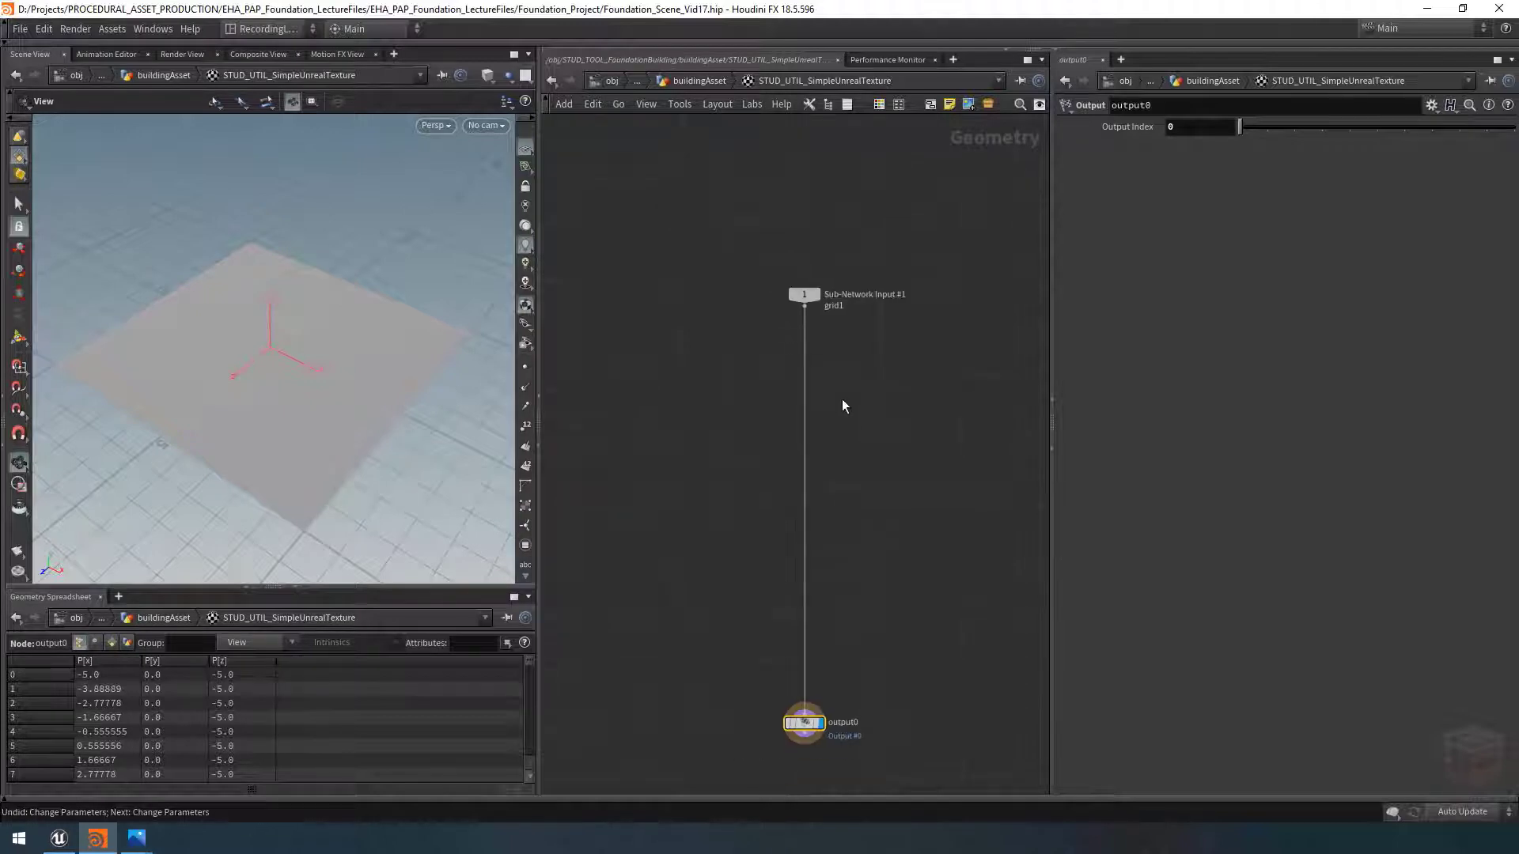
Step: Insert a Null node on the wire below the sub-network input and rename it input
key(Tab)
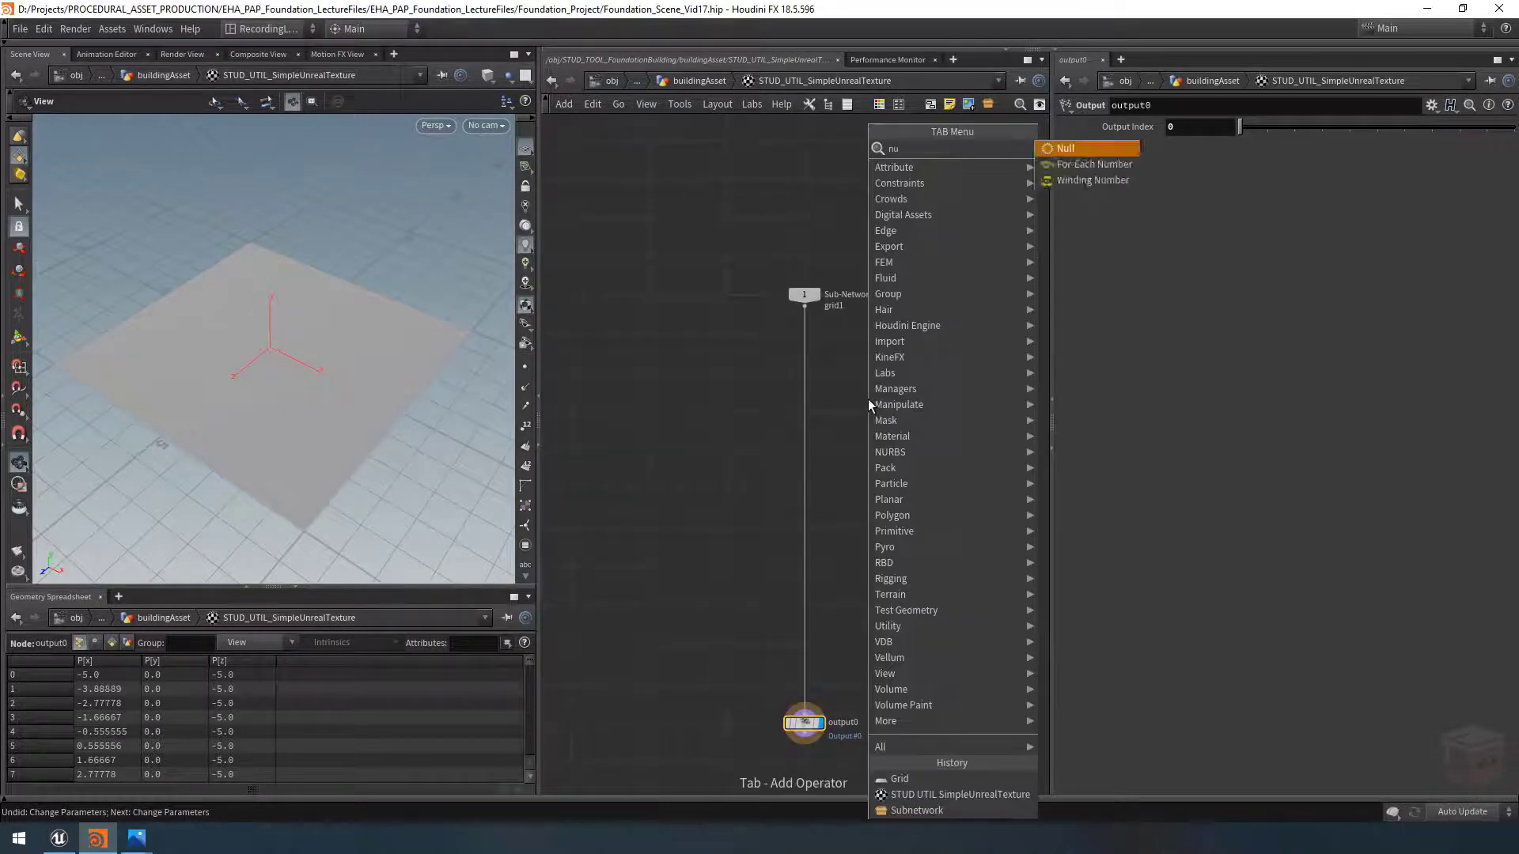
text(null)
key(Return)
scroll(822, 358, up, 2)
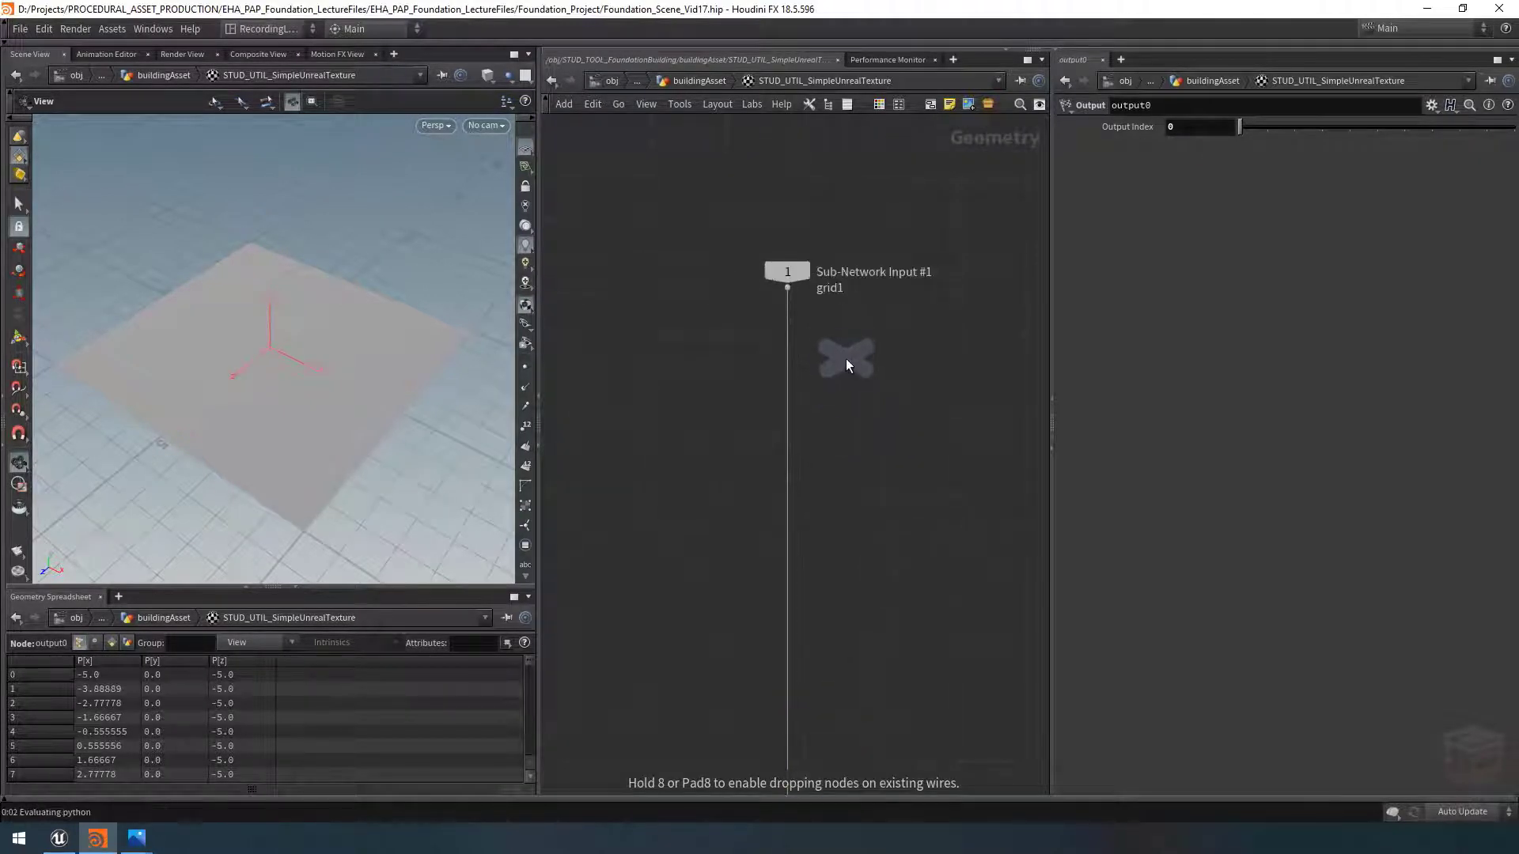
click(846, 357)
drag(840, 372, 781, 398)
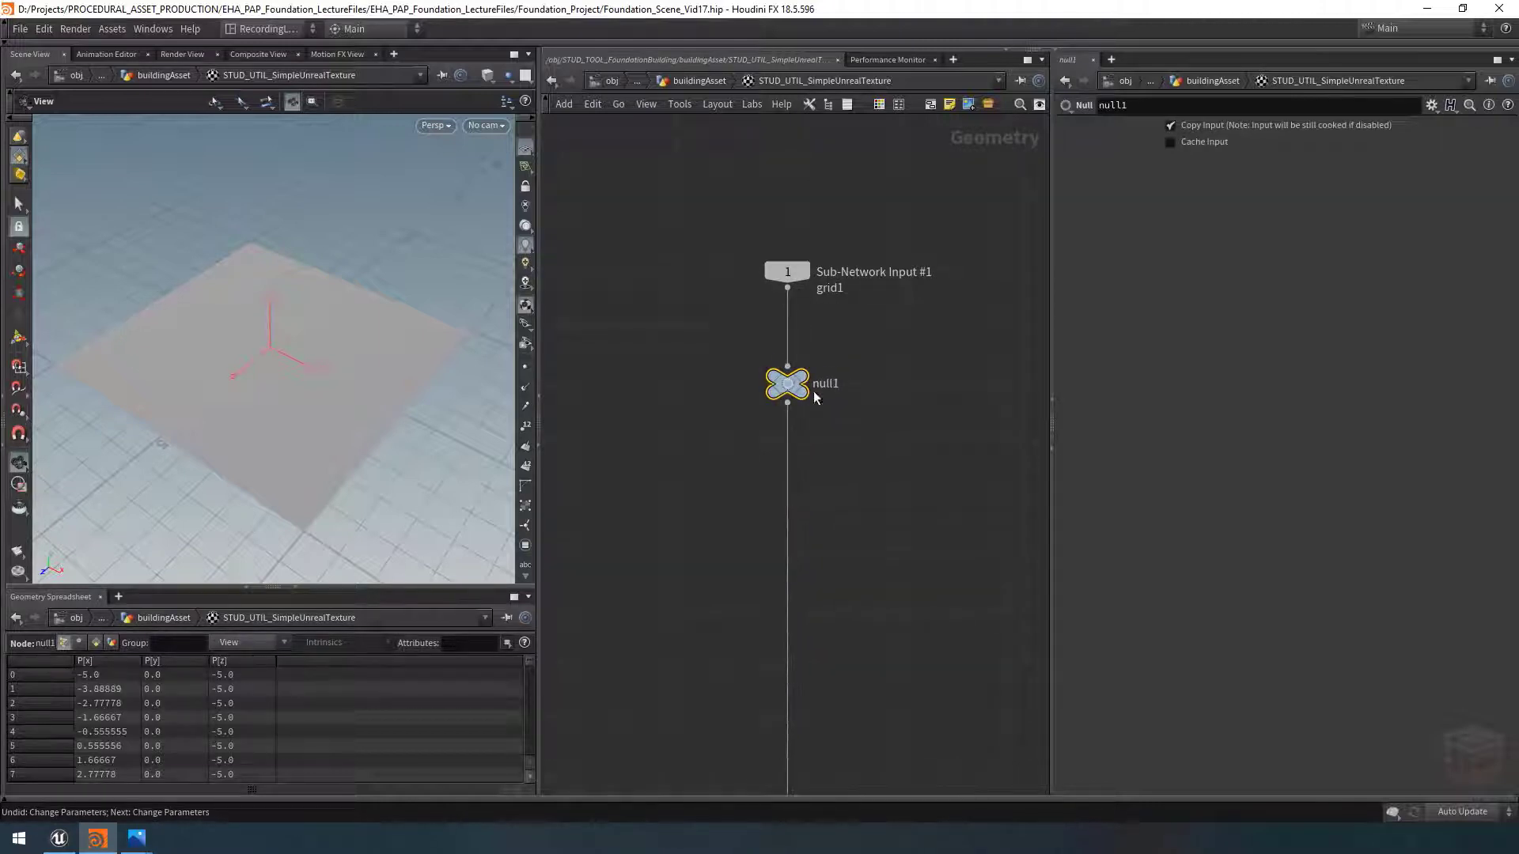
key(F2)
text(input)
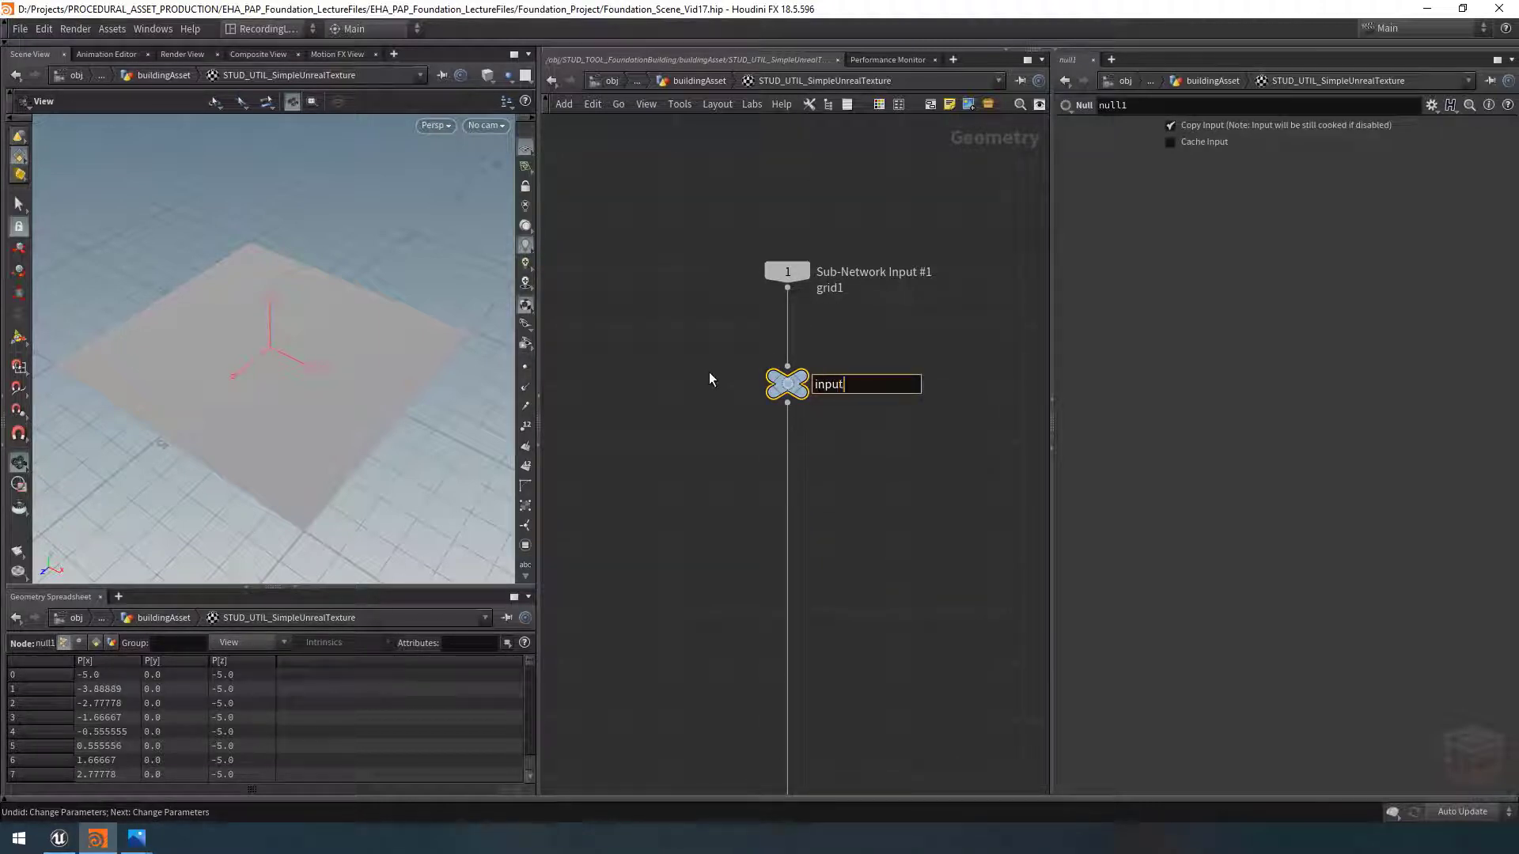
key(Return)
key(h)
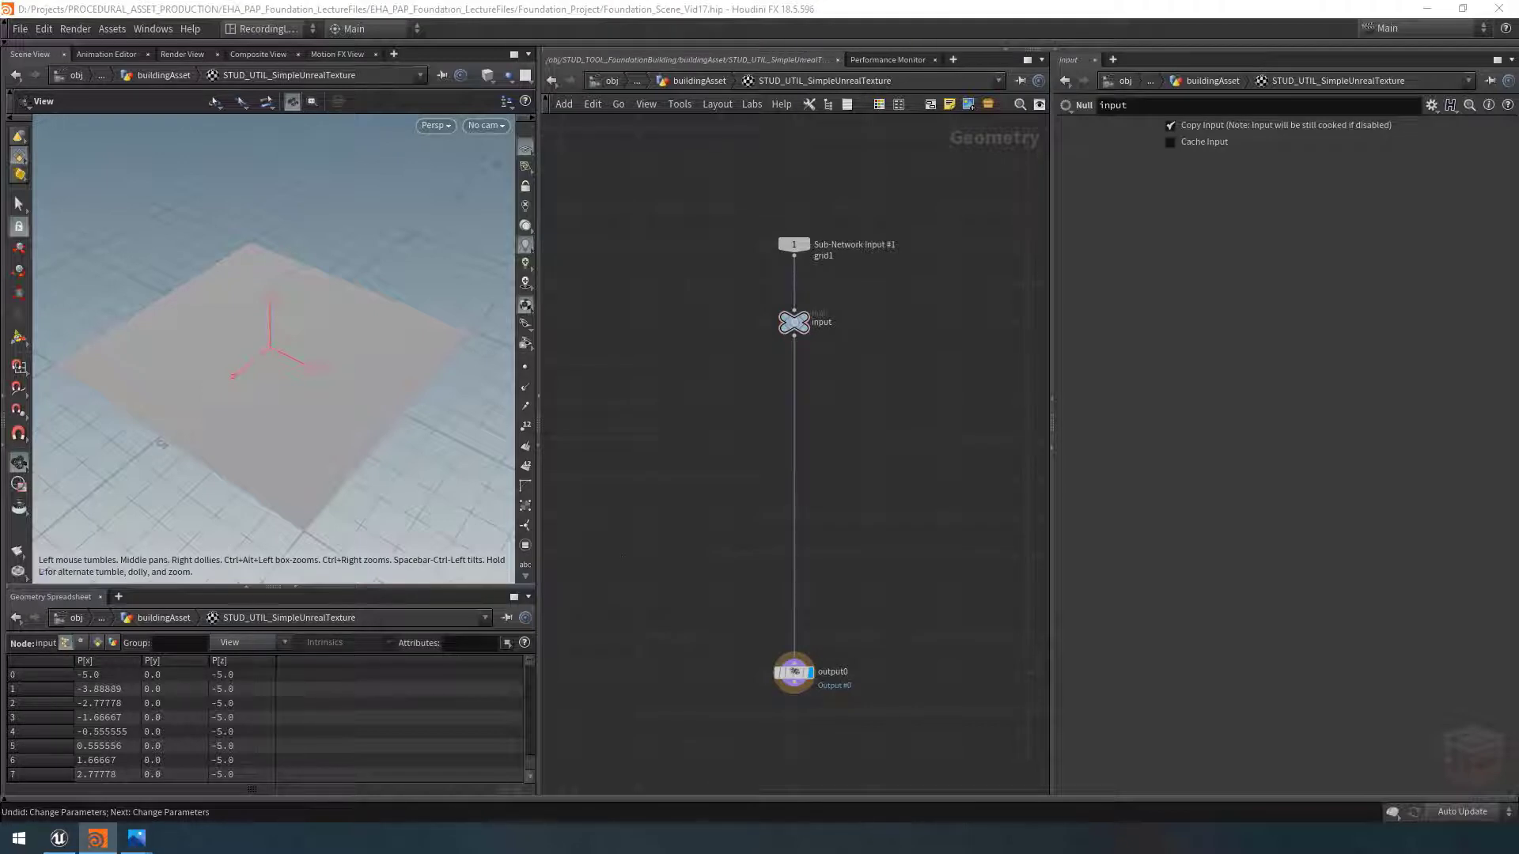
Step: Add a UV Texture node beside the main wire, connect it to the input null, and display it
middle_drag(897, 473, 866, 482)
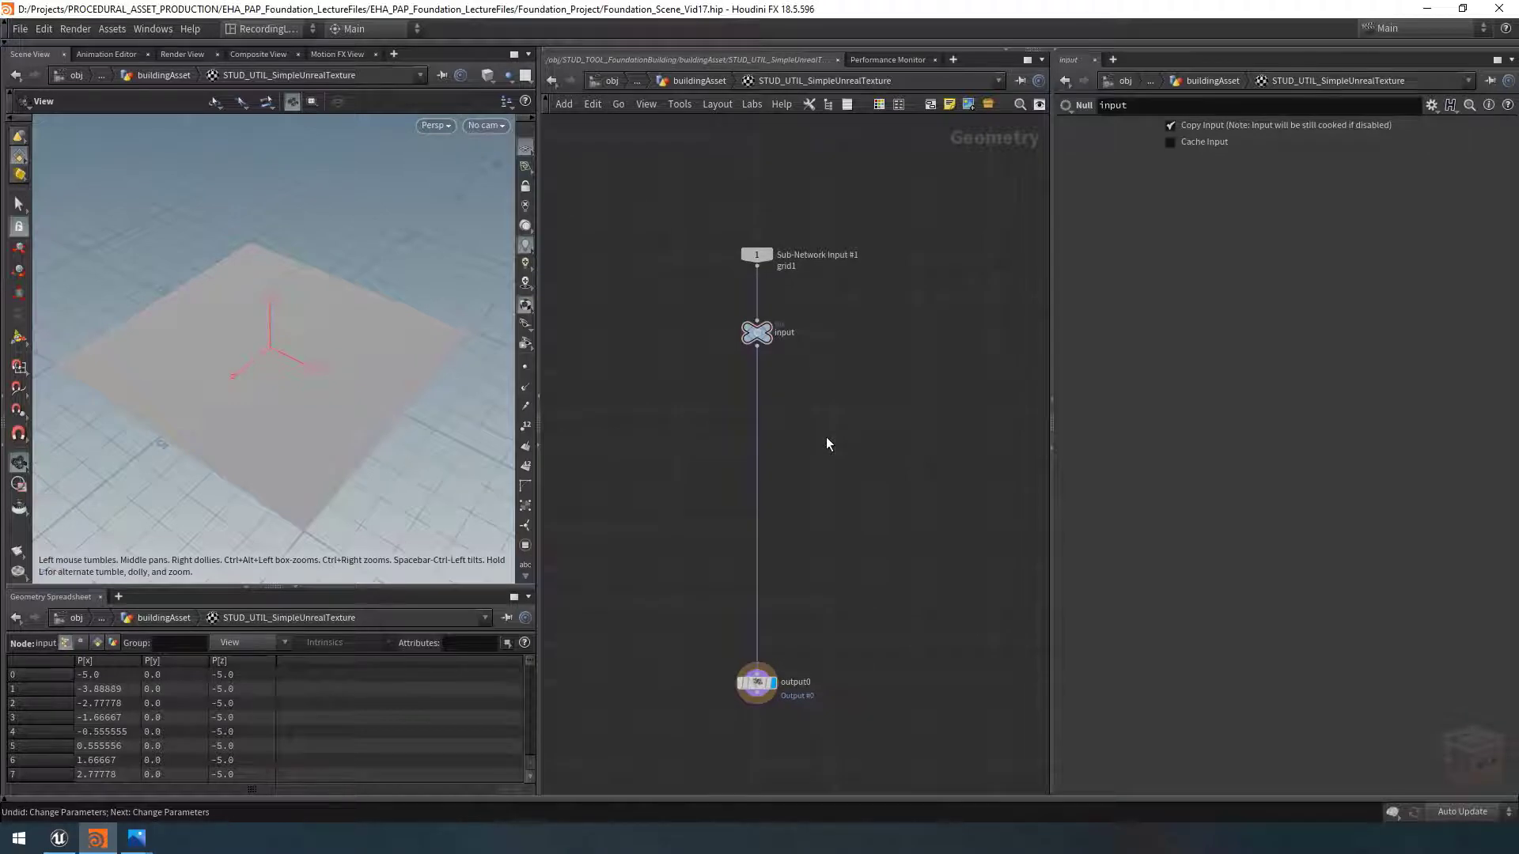
middle_drag(829, 437, 851, 444)
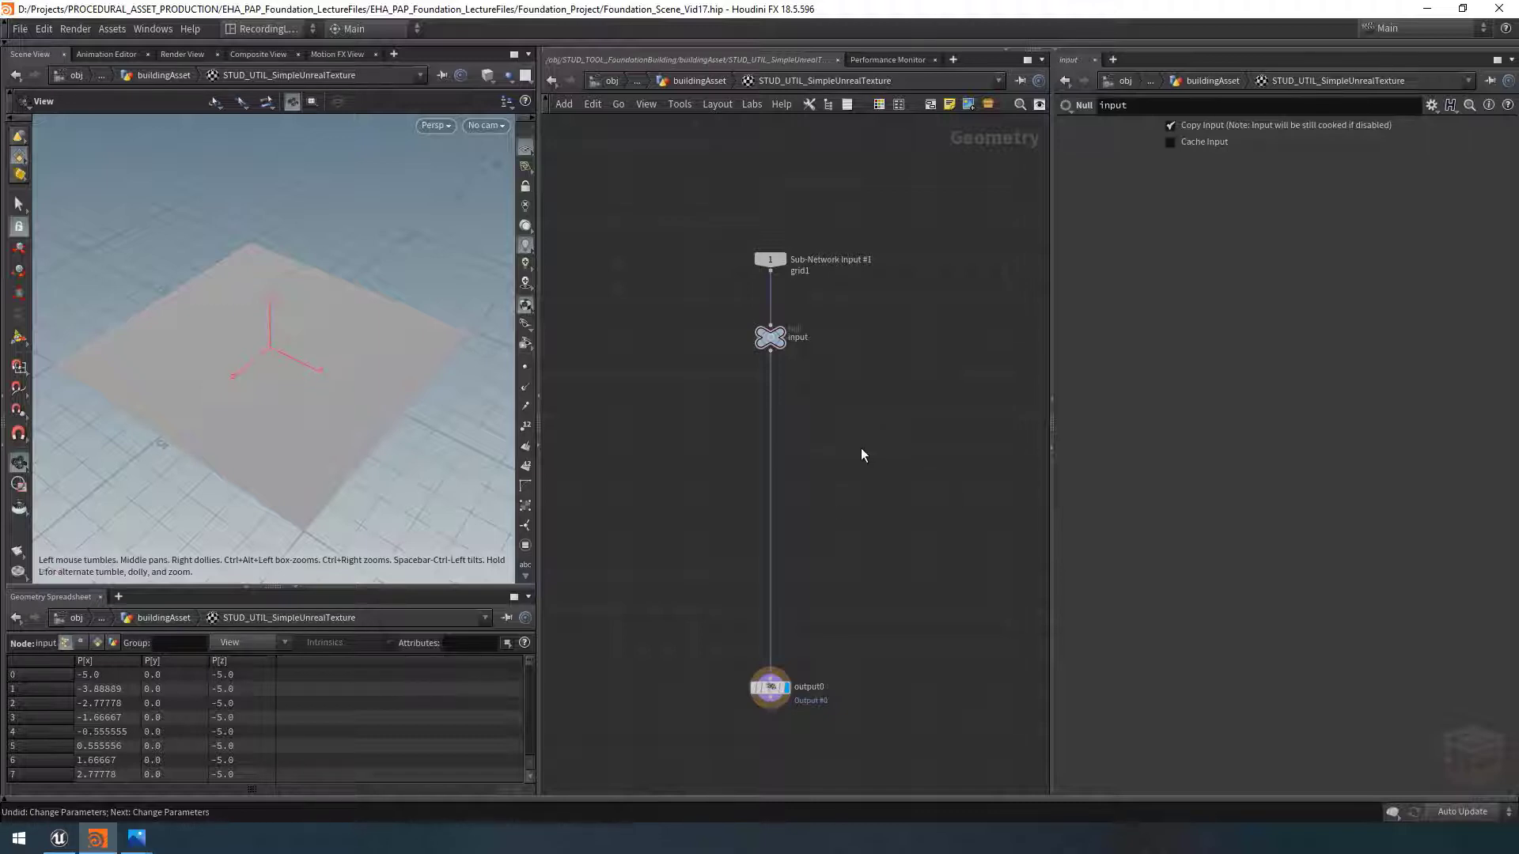
middle_drag(853, 451, 832, 419)
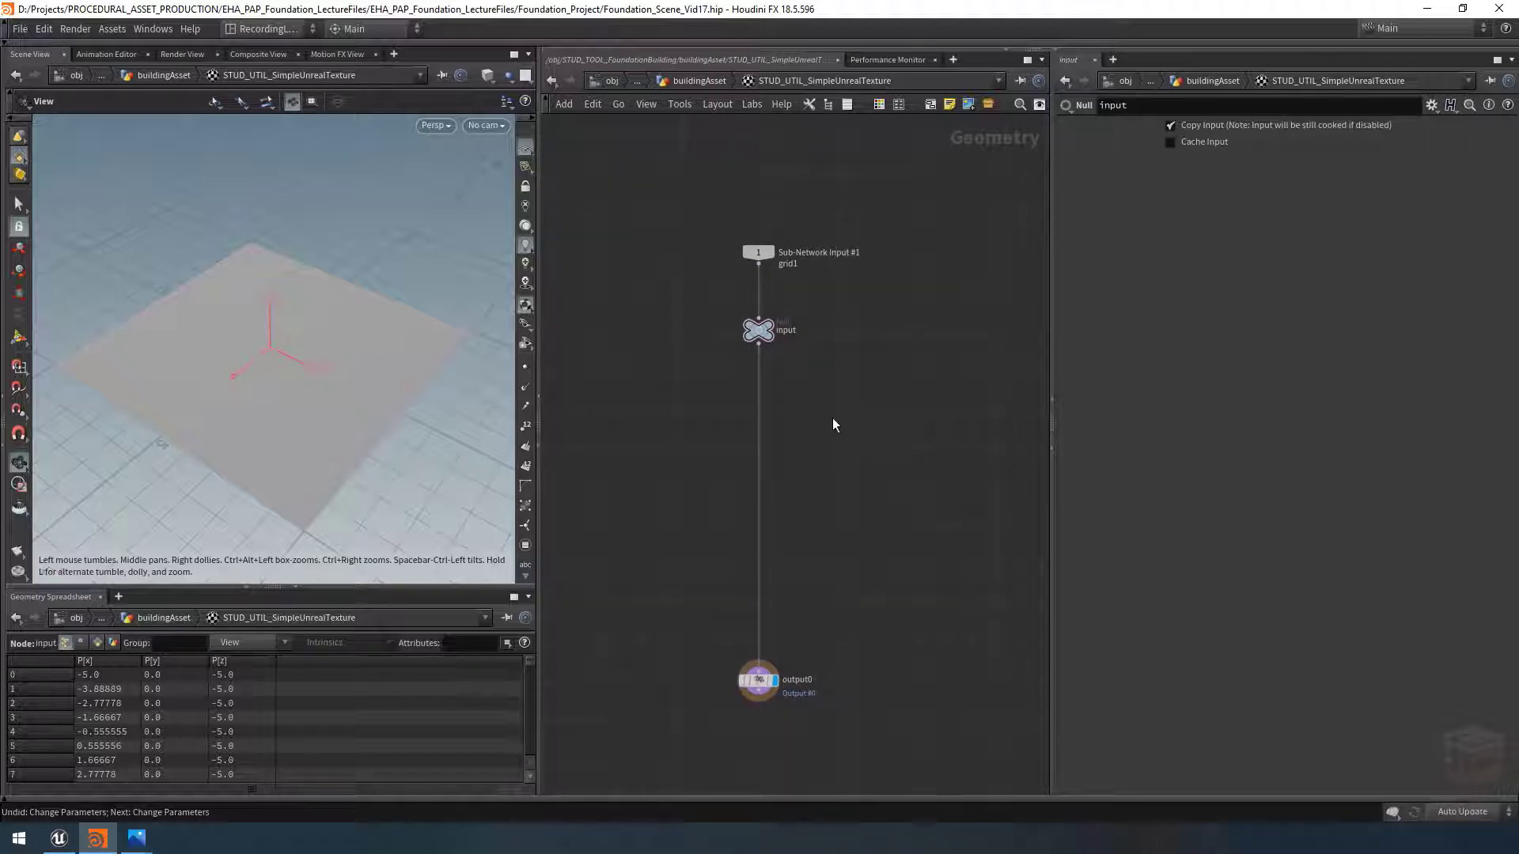
key(Tab)
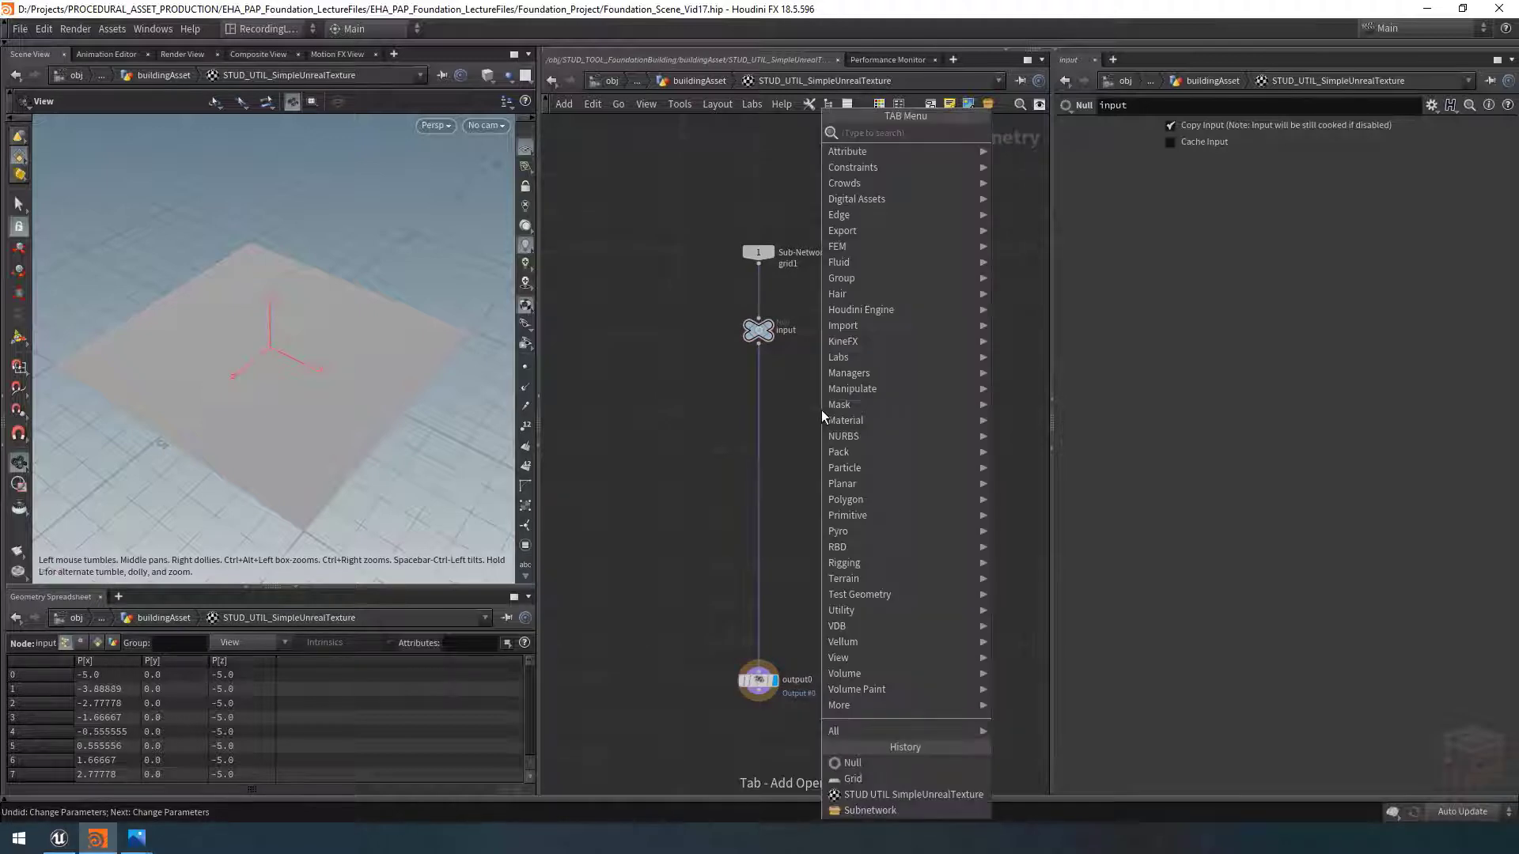
text(uvtextu)
key(Return)
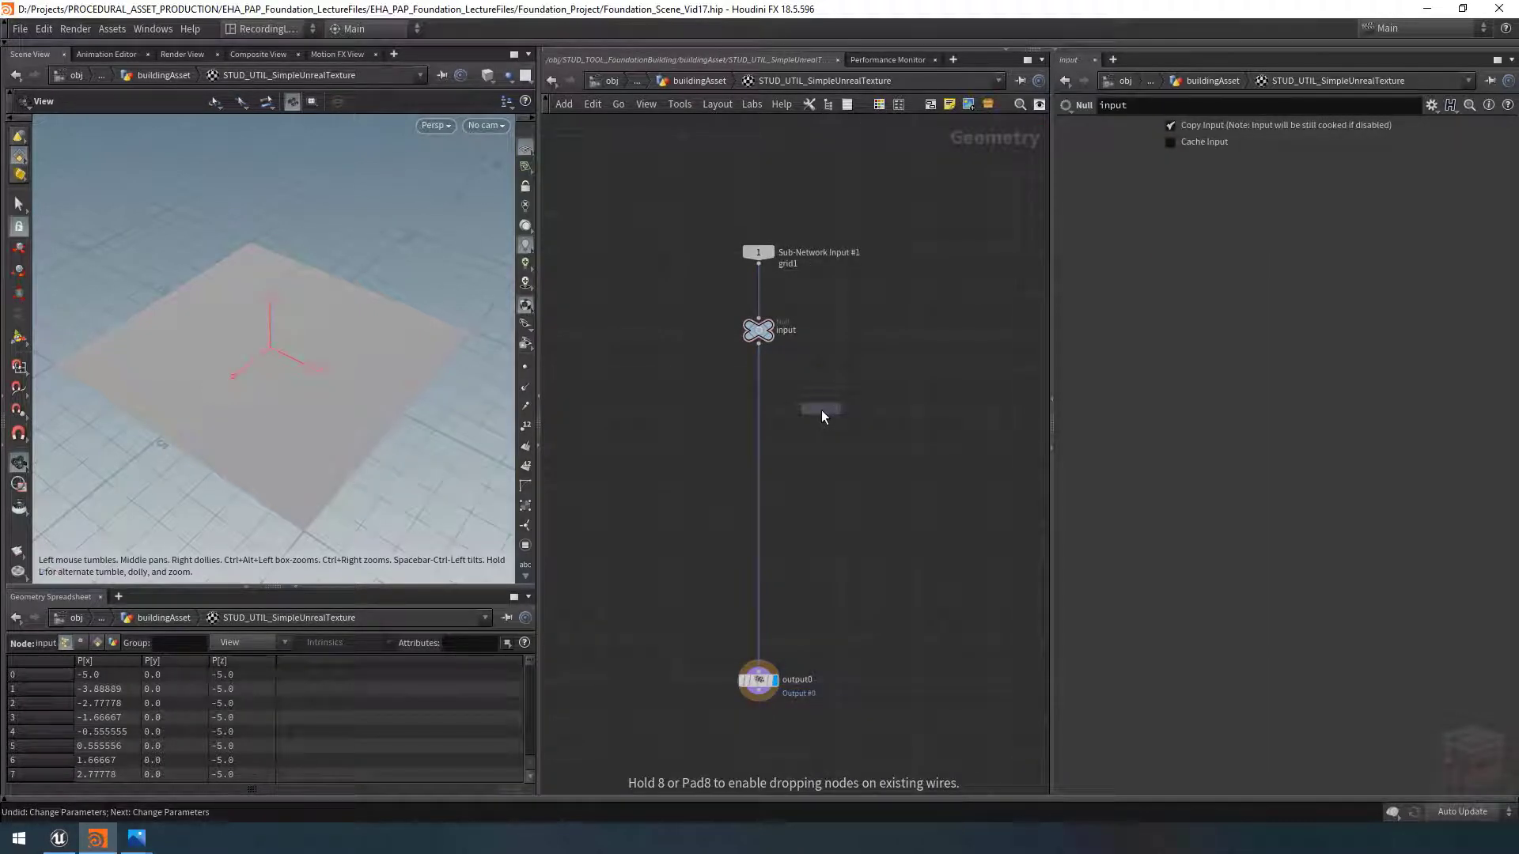
scroll(834, 384, up, 2)
click(837, 393)
click(724, 340)
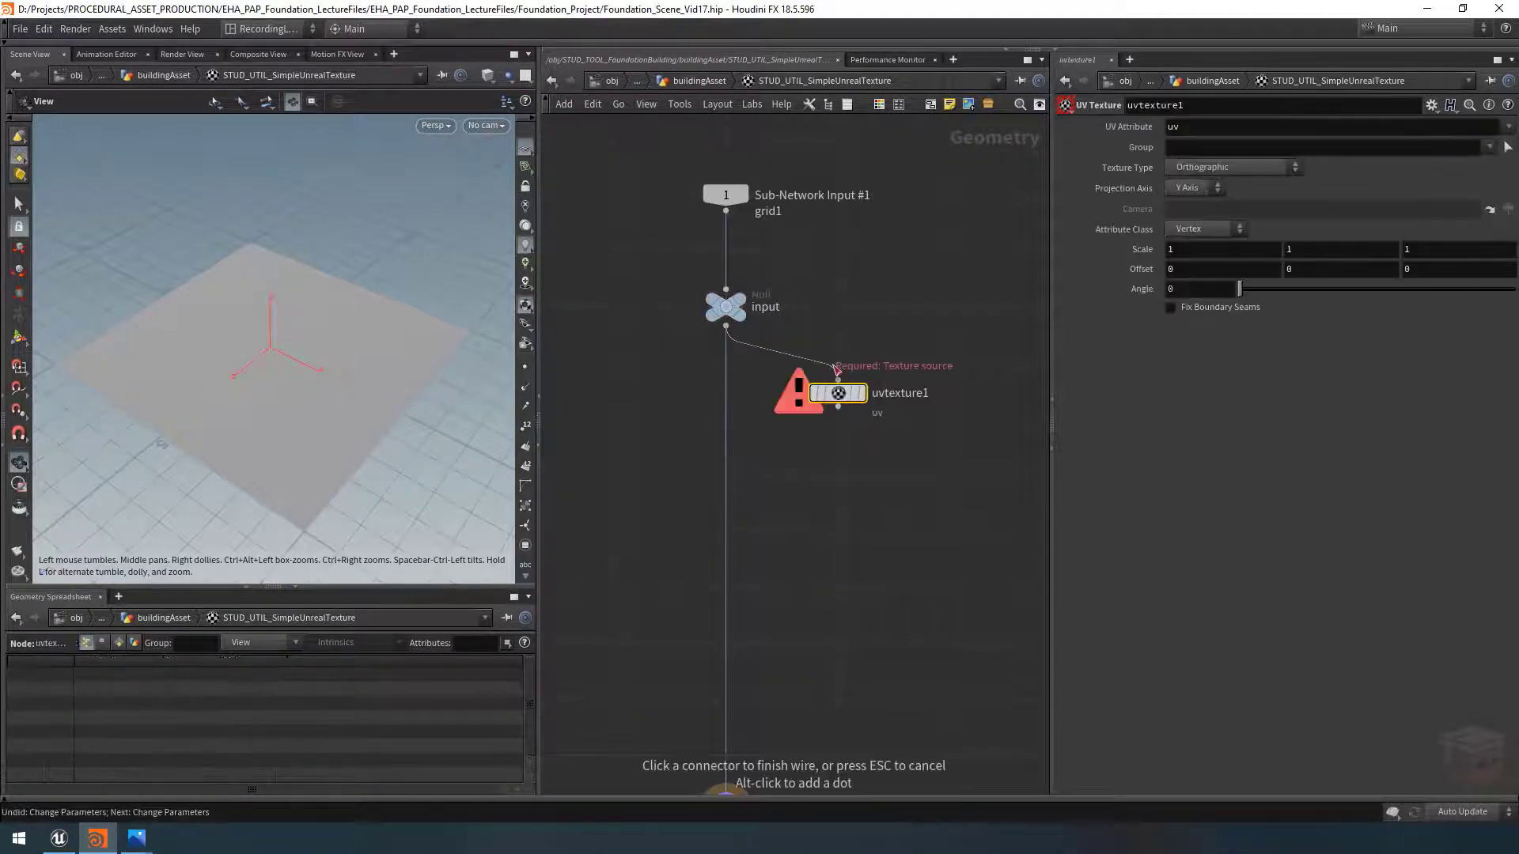
click(841, 396)
drag(842, 396, 842, 385)
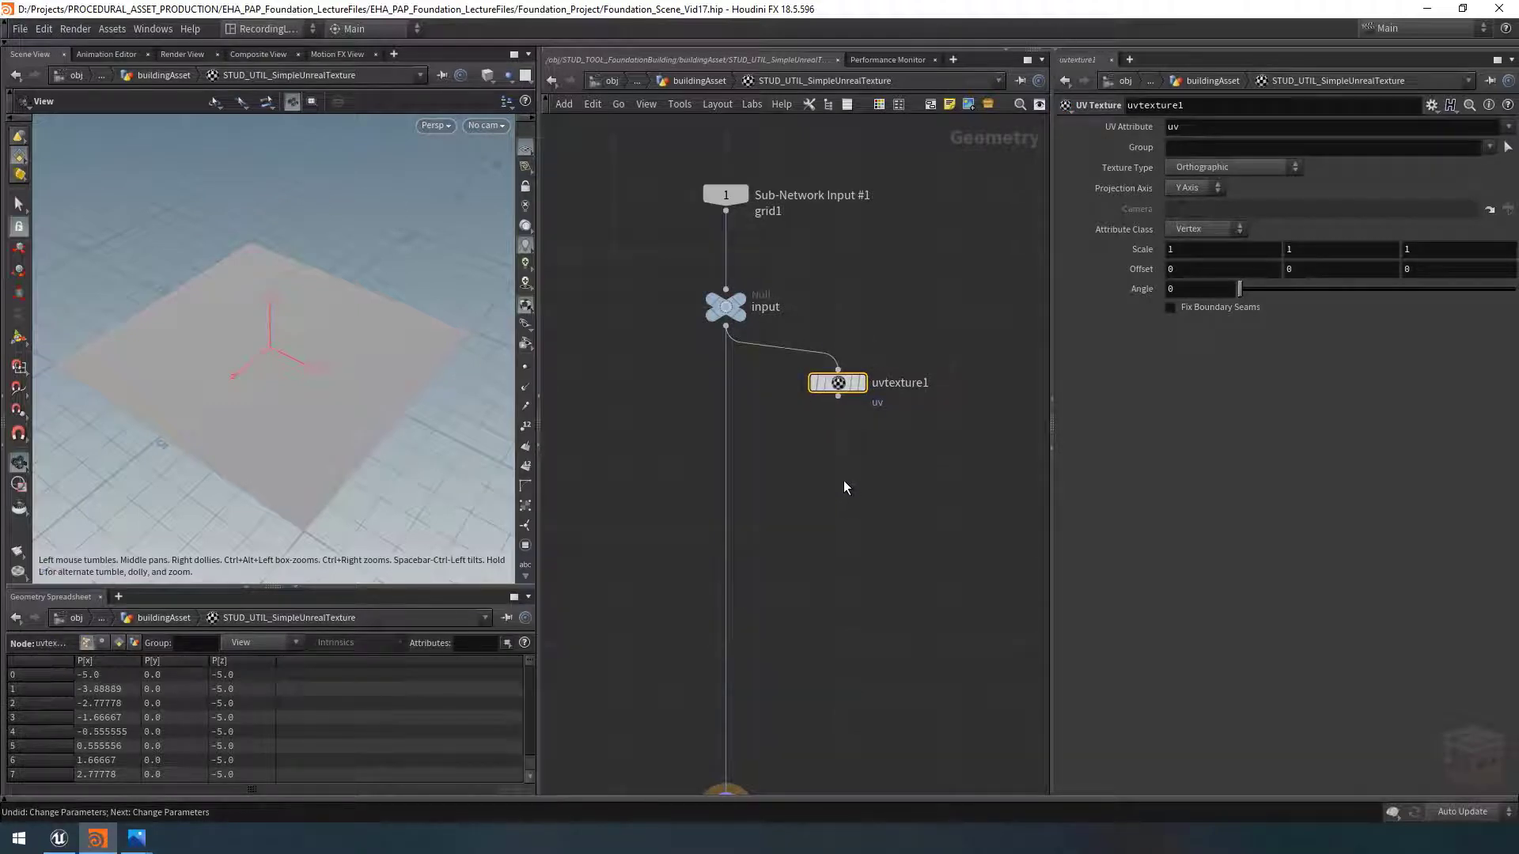
click(861, 383)
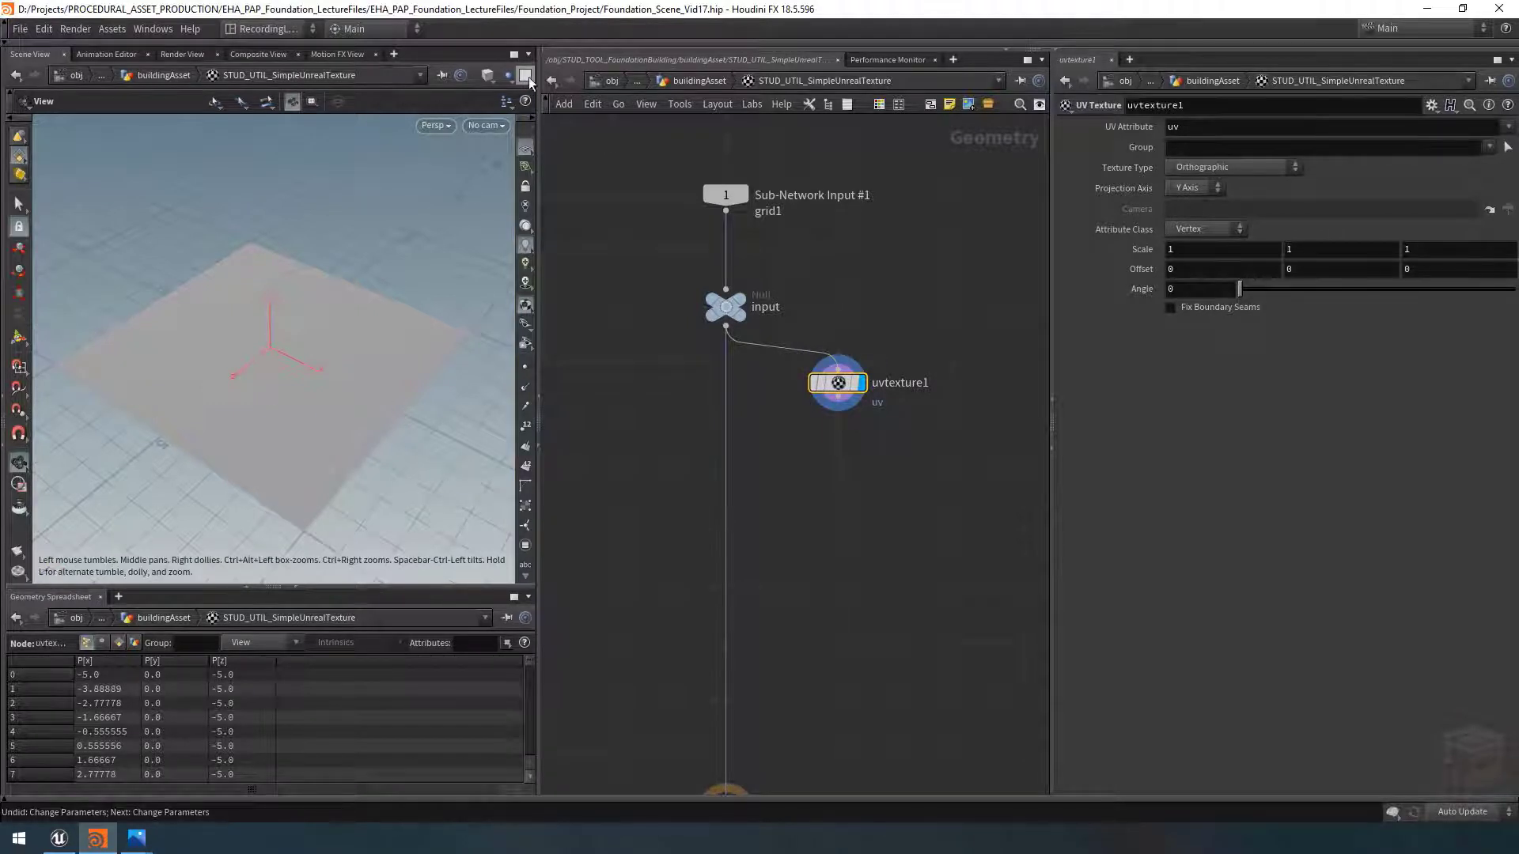
Step: Split the scene view into two views side by side and widen its pane
click(525, 76)
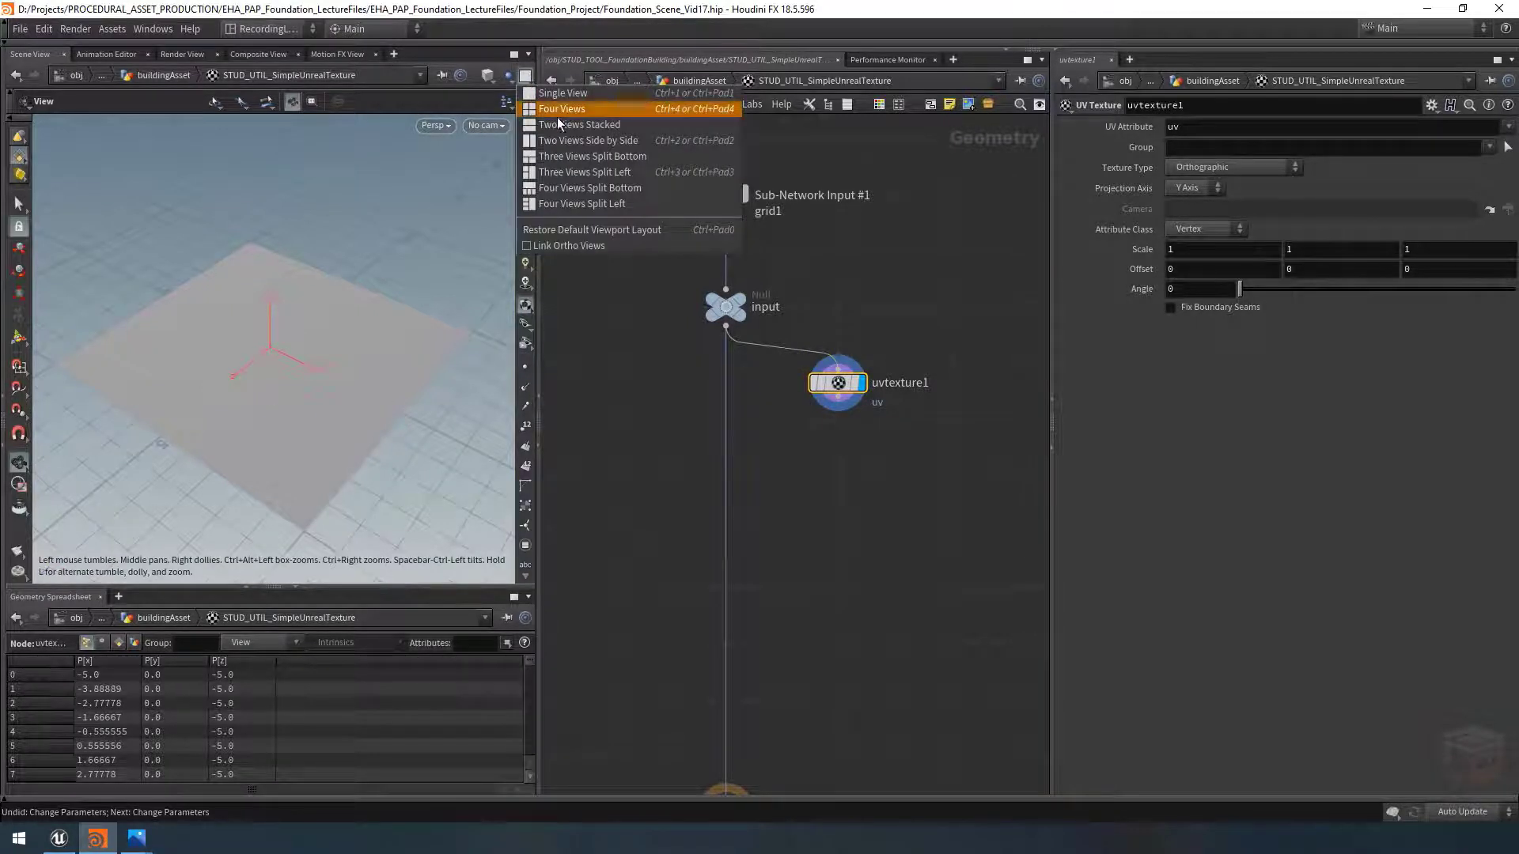
click(562, 143)
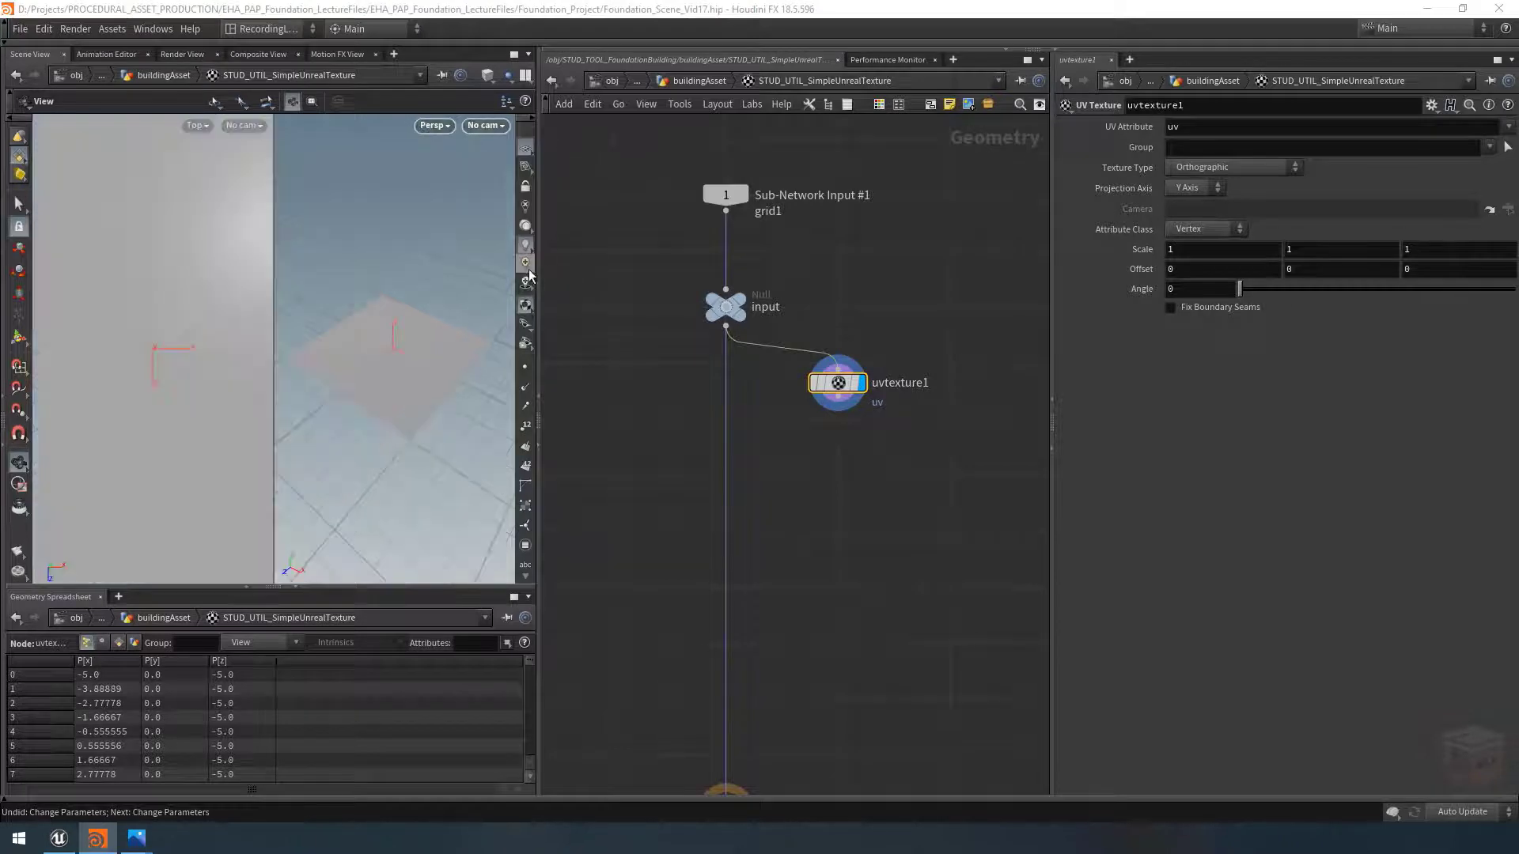
drag(537, 273, 716, 288)
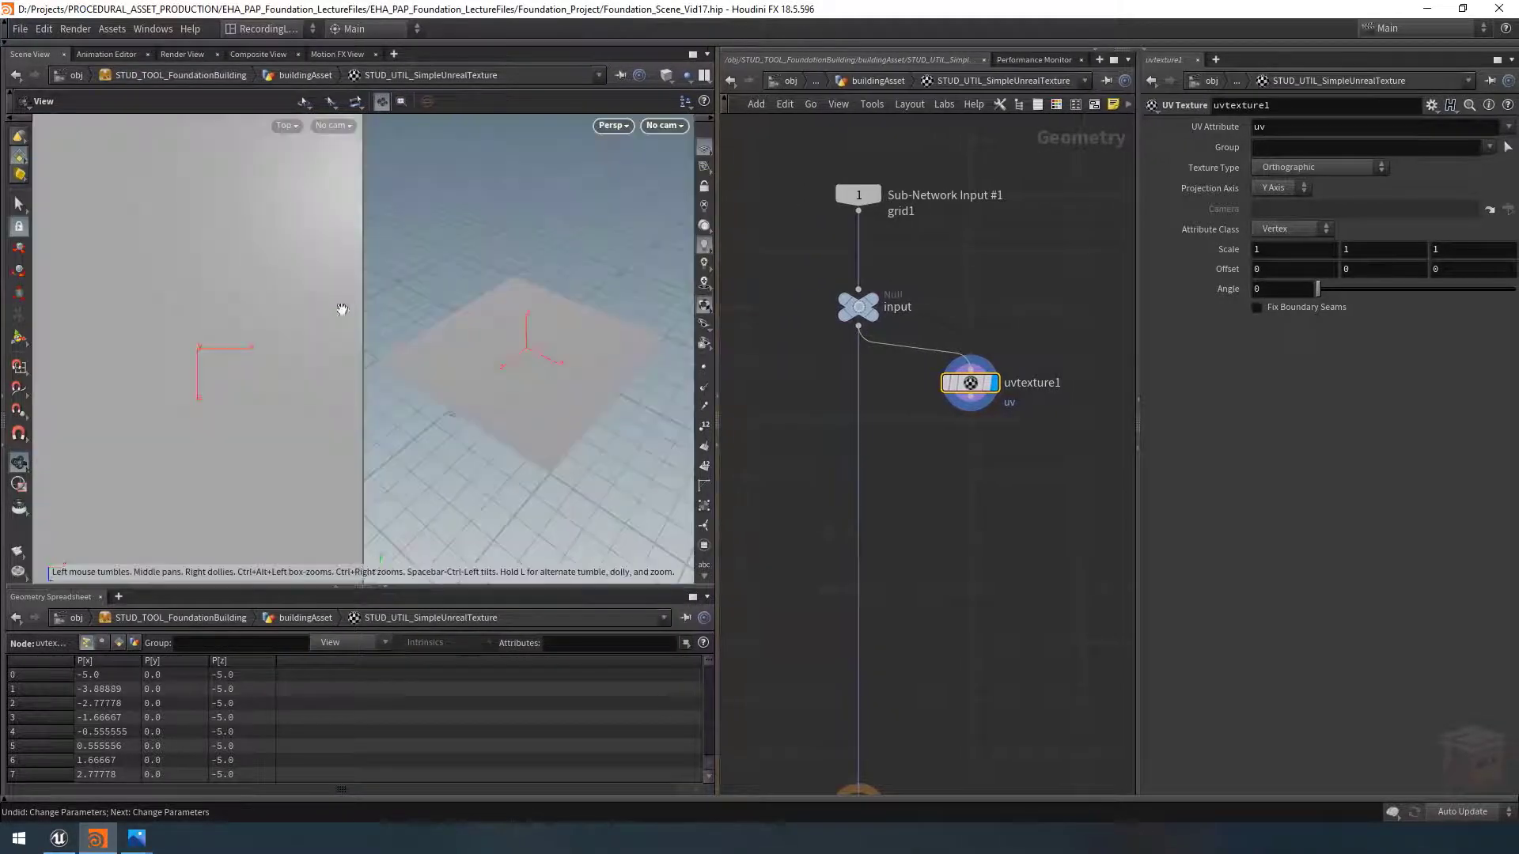
Step: Switch the Top view to the UV viewport and frame the grid's UV layout in it
click(293, 125)
mouse_move(312, 159)
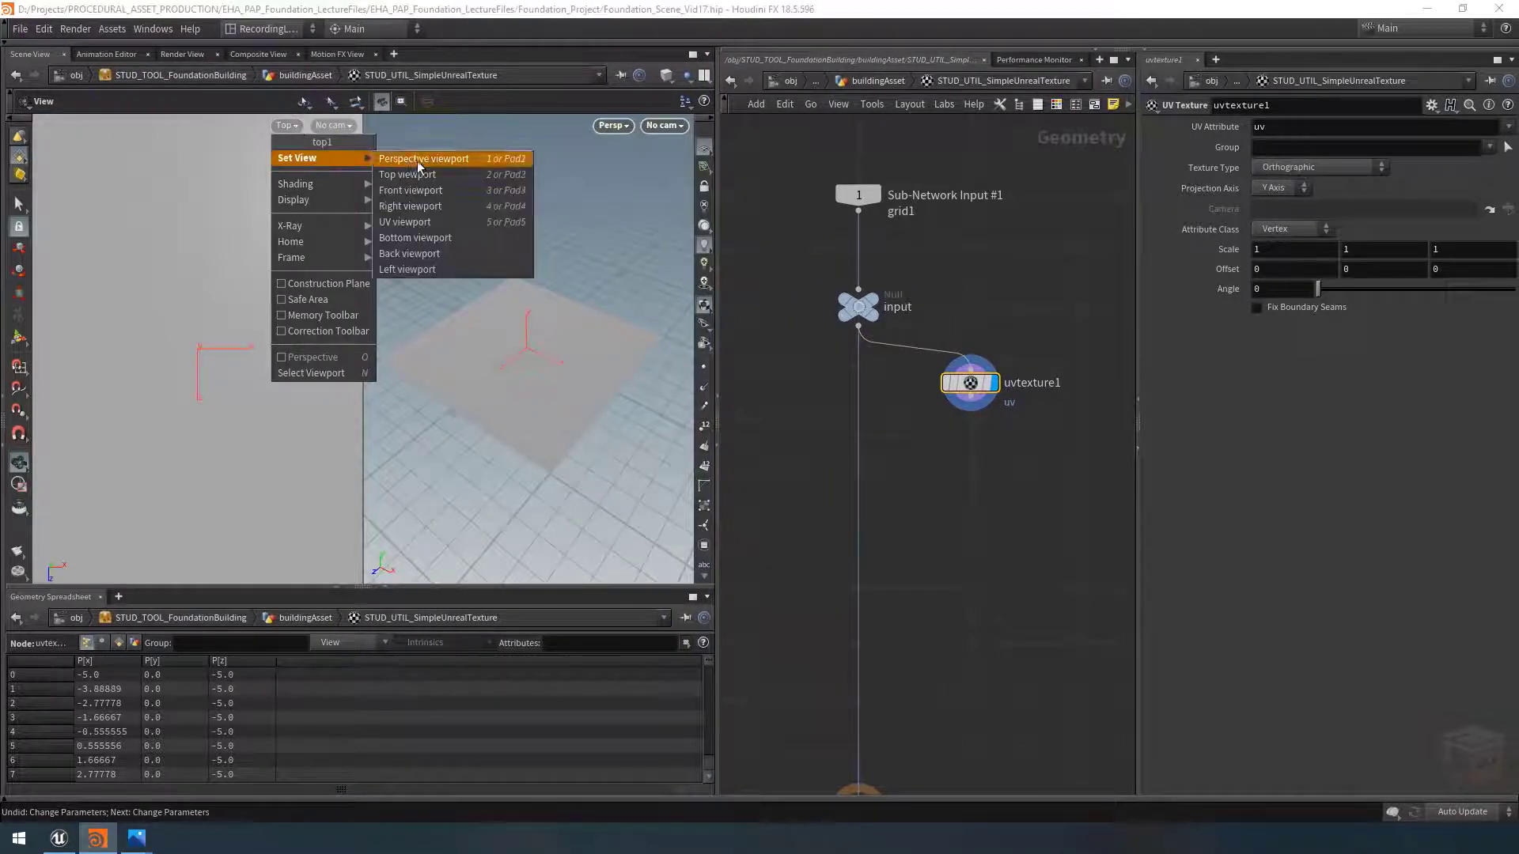
click(420, 224)
scroll(228, 353, down, 2)
middle_drag(254, 309, 184, 352)
scroll(183, 352, up, 3)
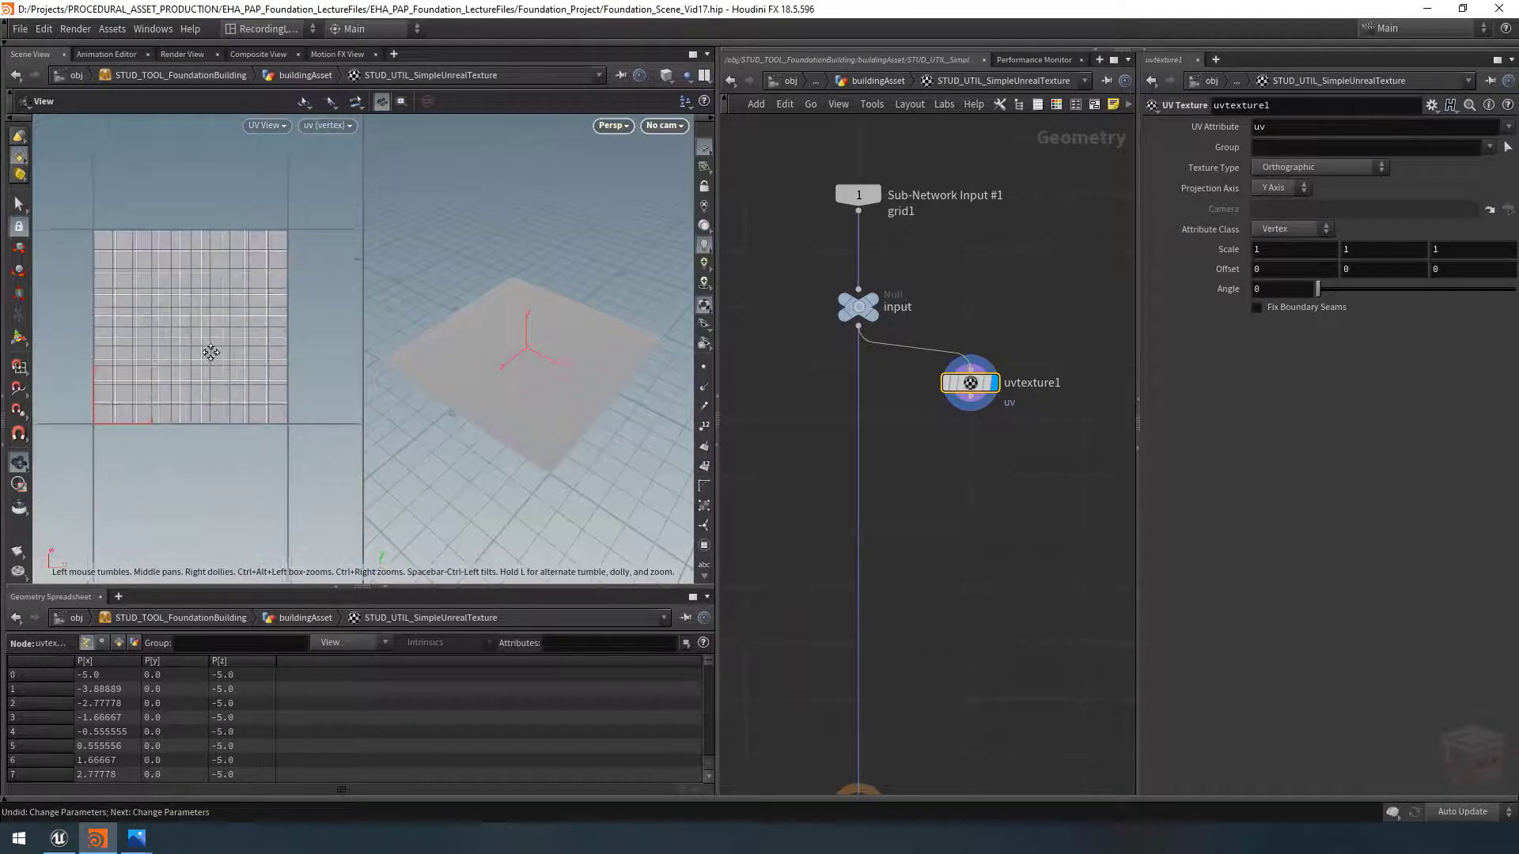
Step: Add a UV Transform node below the UV Texture node, display it, and widen the parameter pane
scroll(1022, 467, down, 2)
middle_drag(1022, 461, 987, 465)
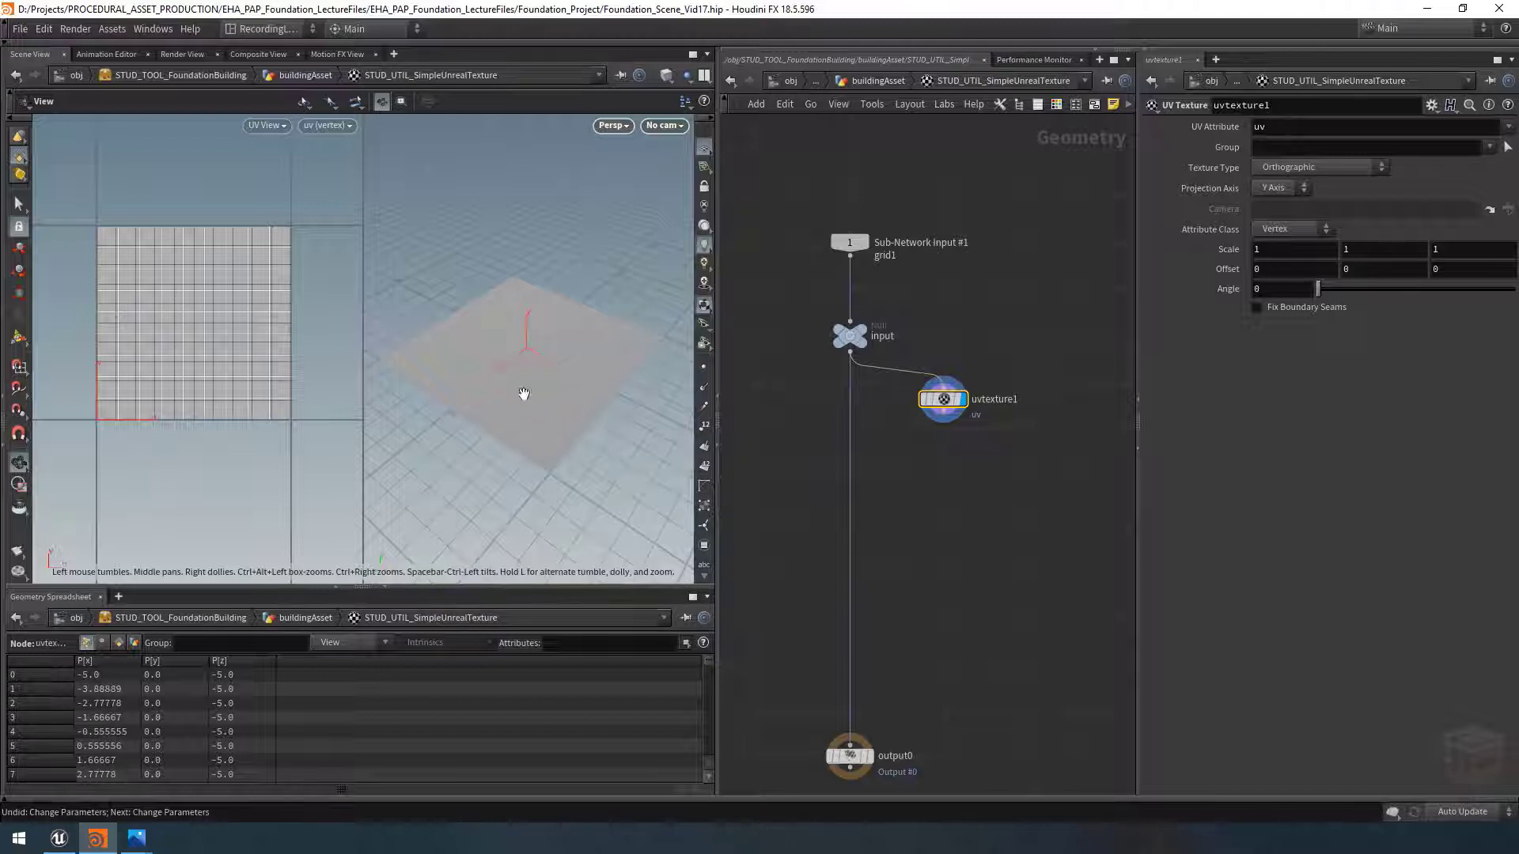
middle_drag(948, 486, 950, 478)
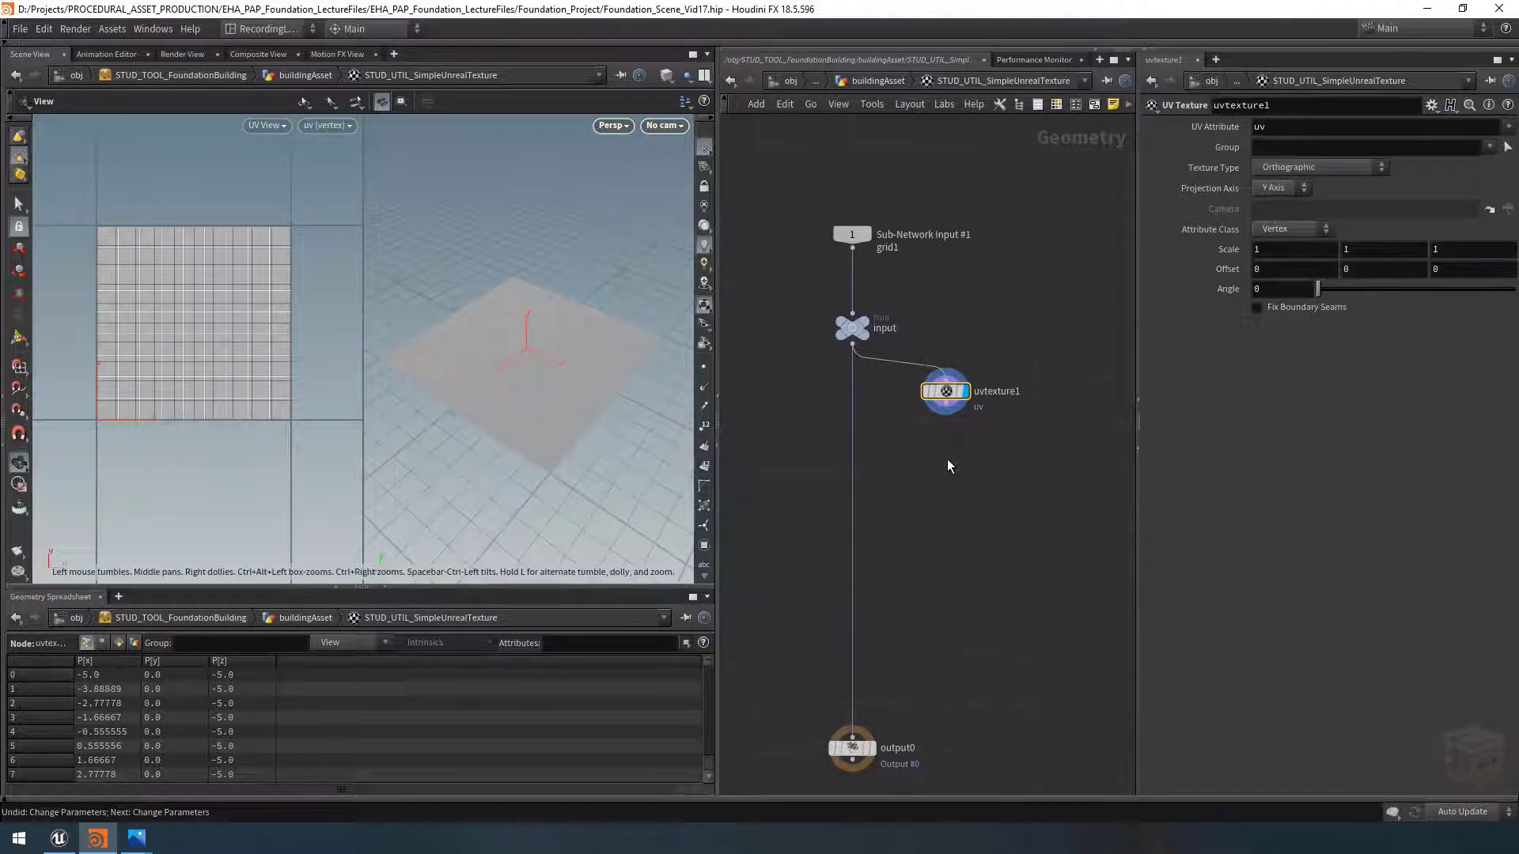
key(Tab)
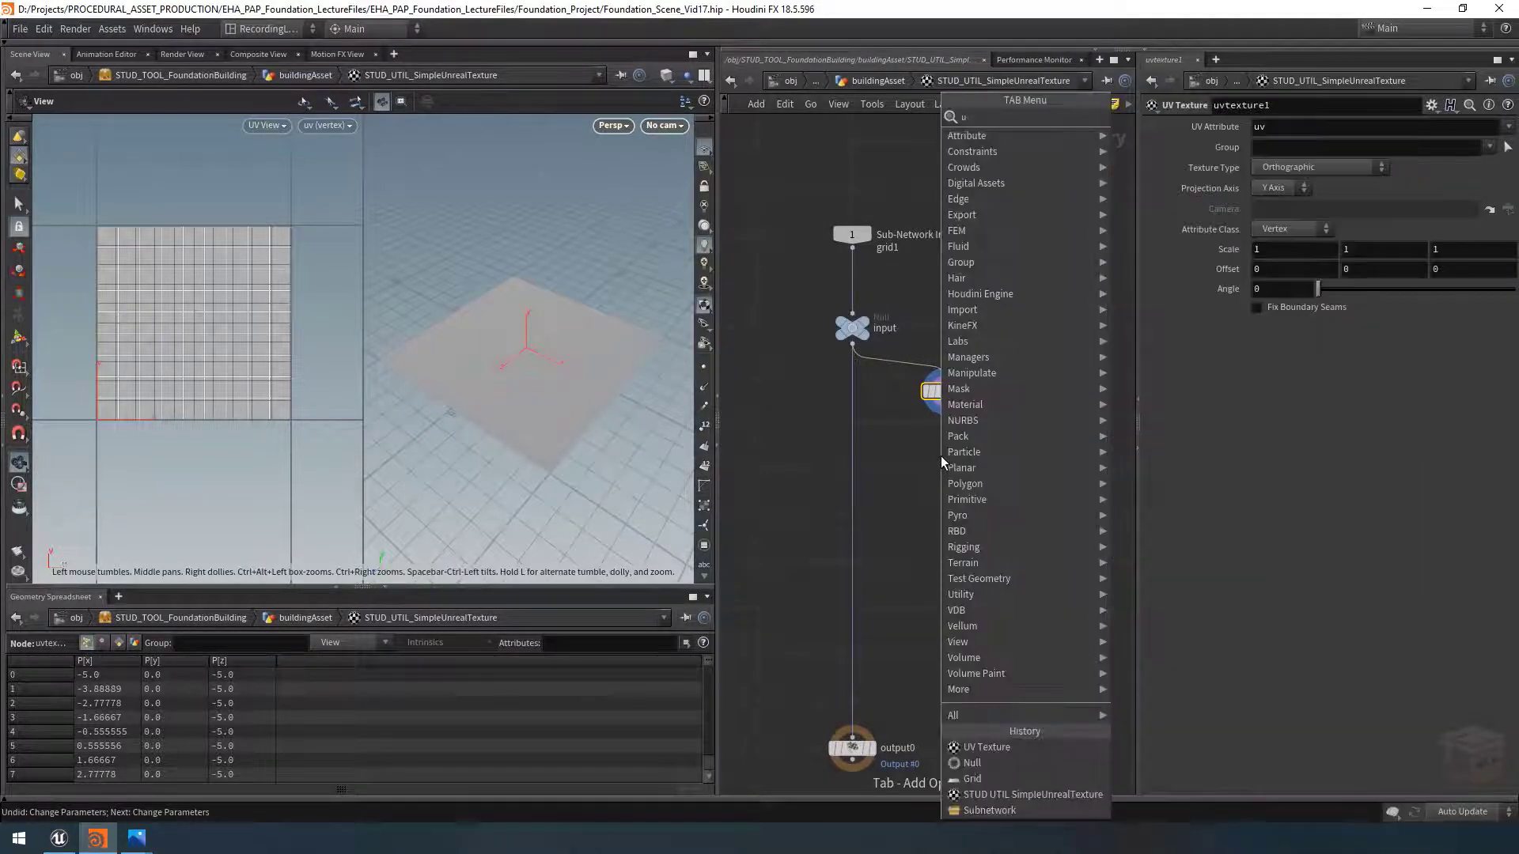
text(uvtra)
key(Return)
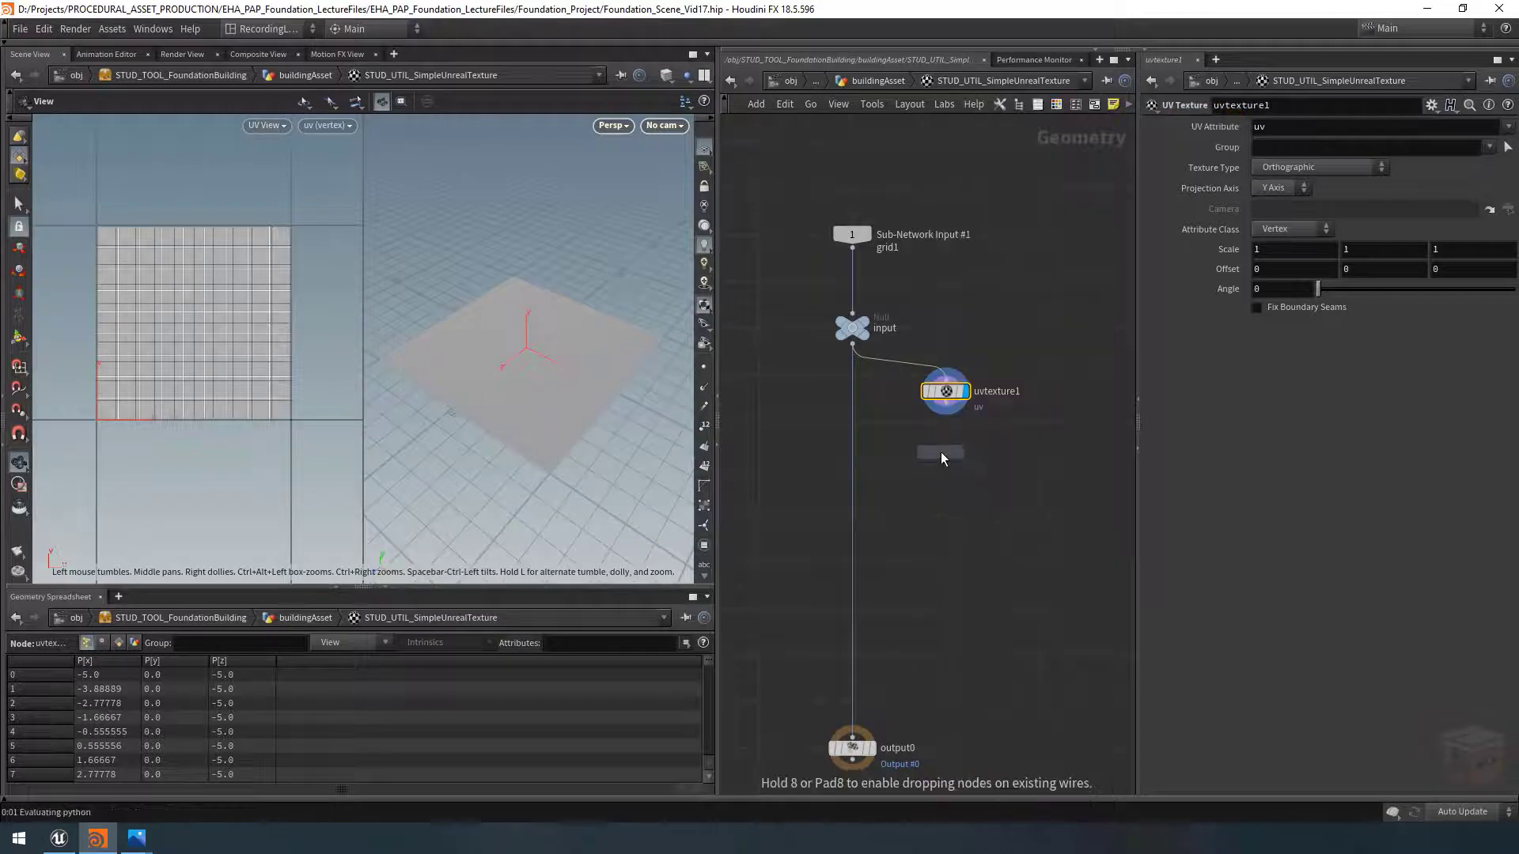
click(946, 455)
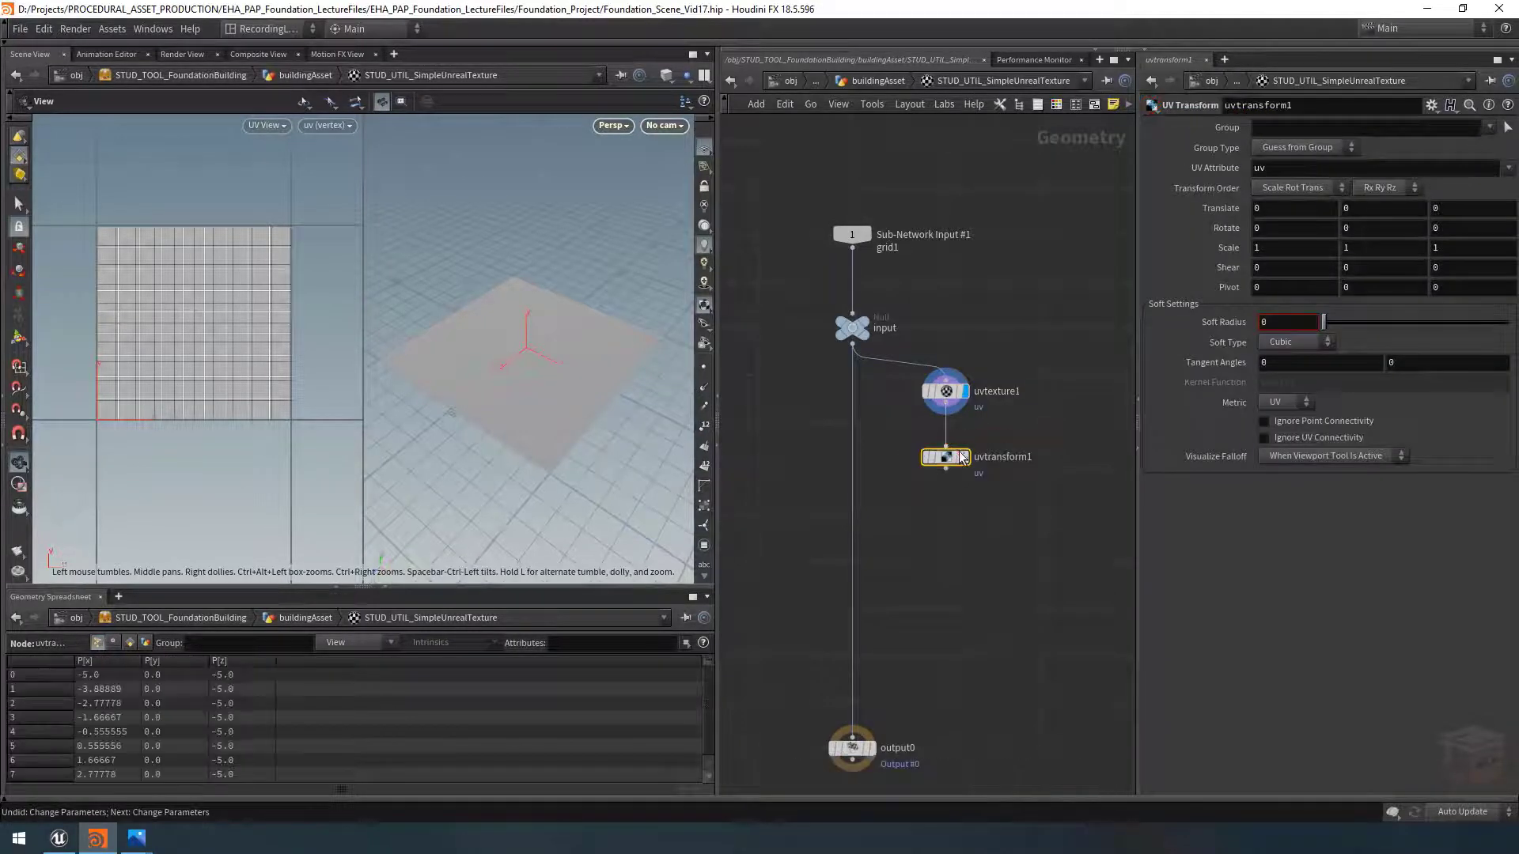
drag(1095, 277, 981, 285)
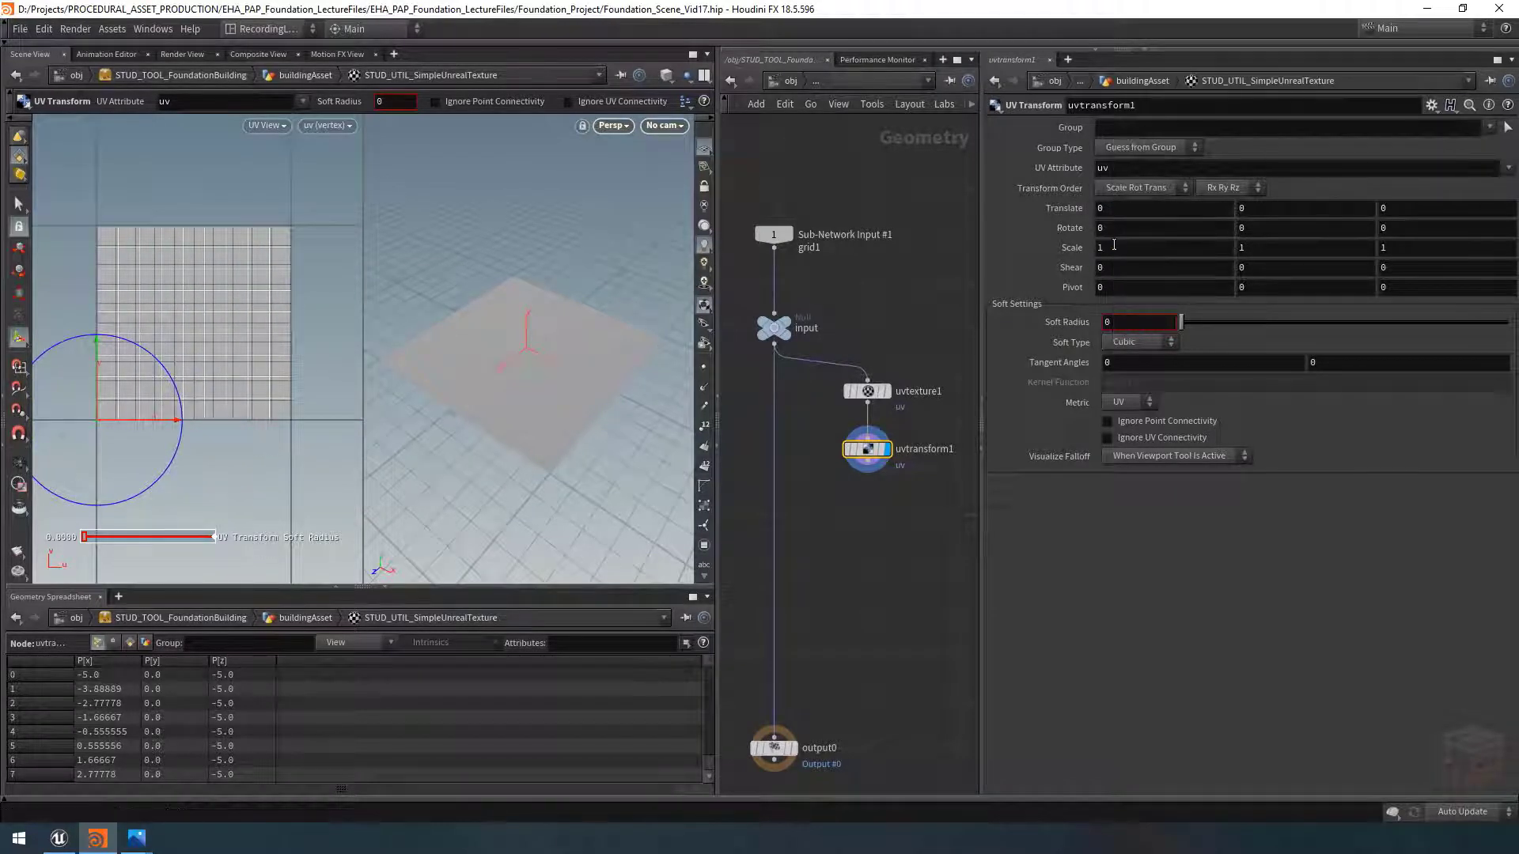
Step: Examine the UV Transform's scale and pivot parameters and the UV Texture's projection axis options
middle_drag(1114, 245, 1124, 288)
key(ctrl+z)
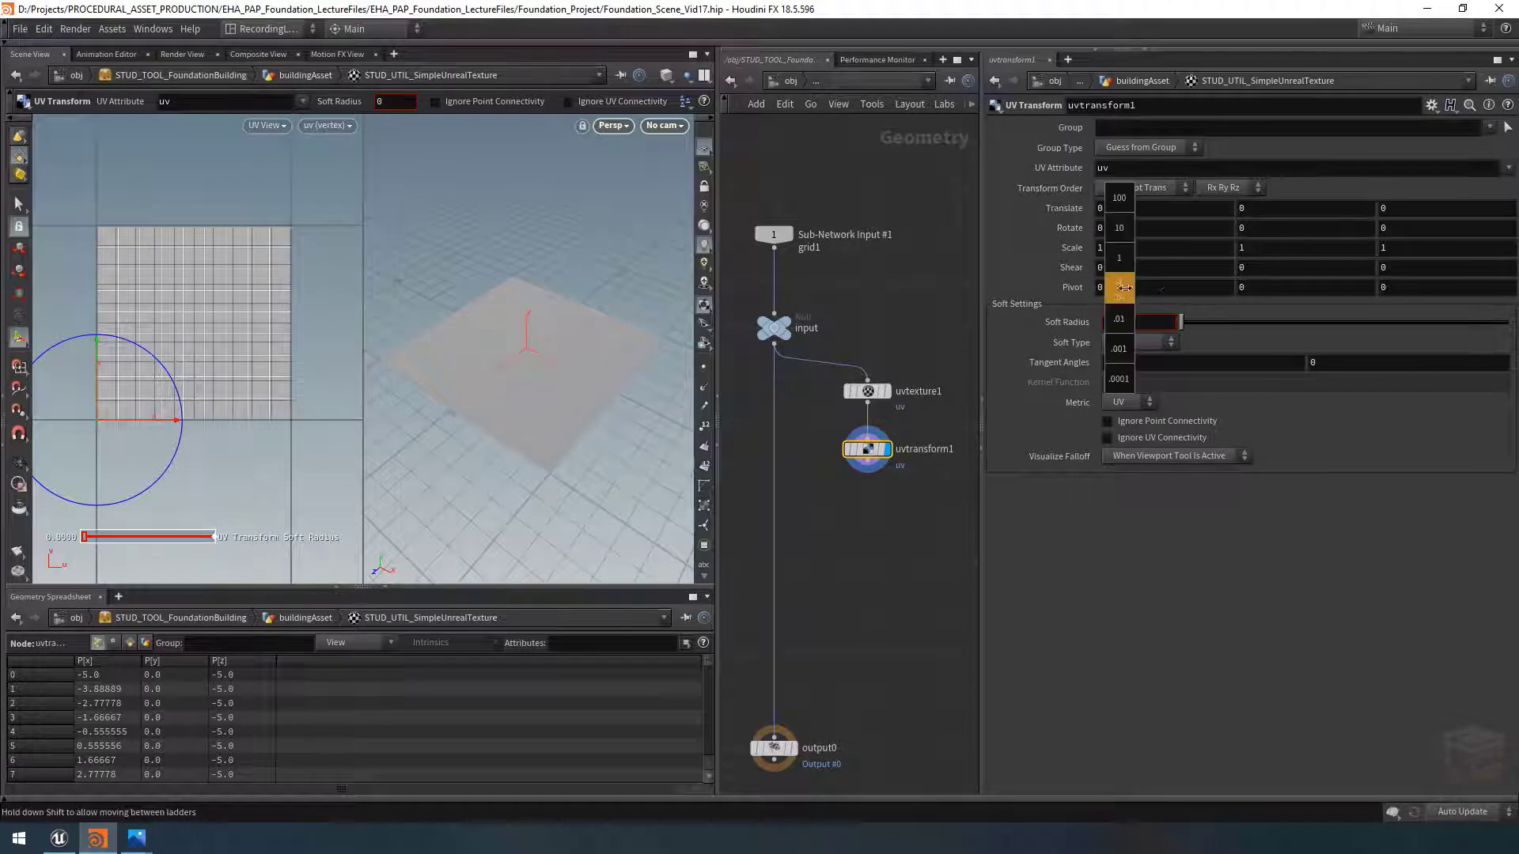
middle_drag(1252, 287, 1252, 287)
click(867, 391)
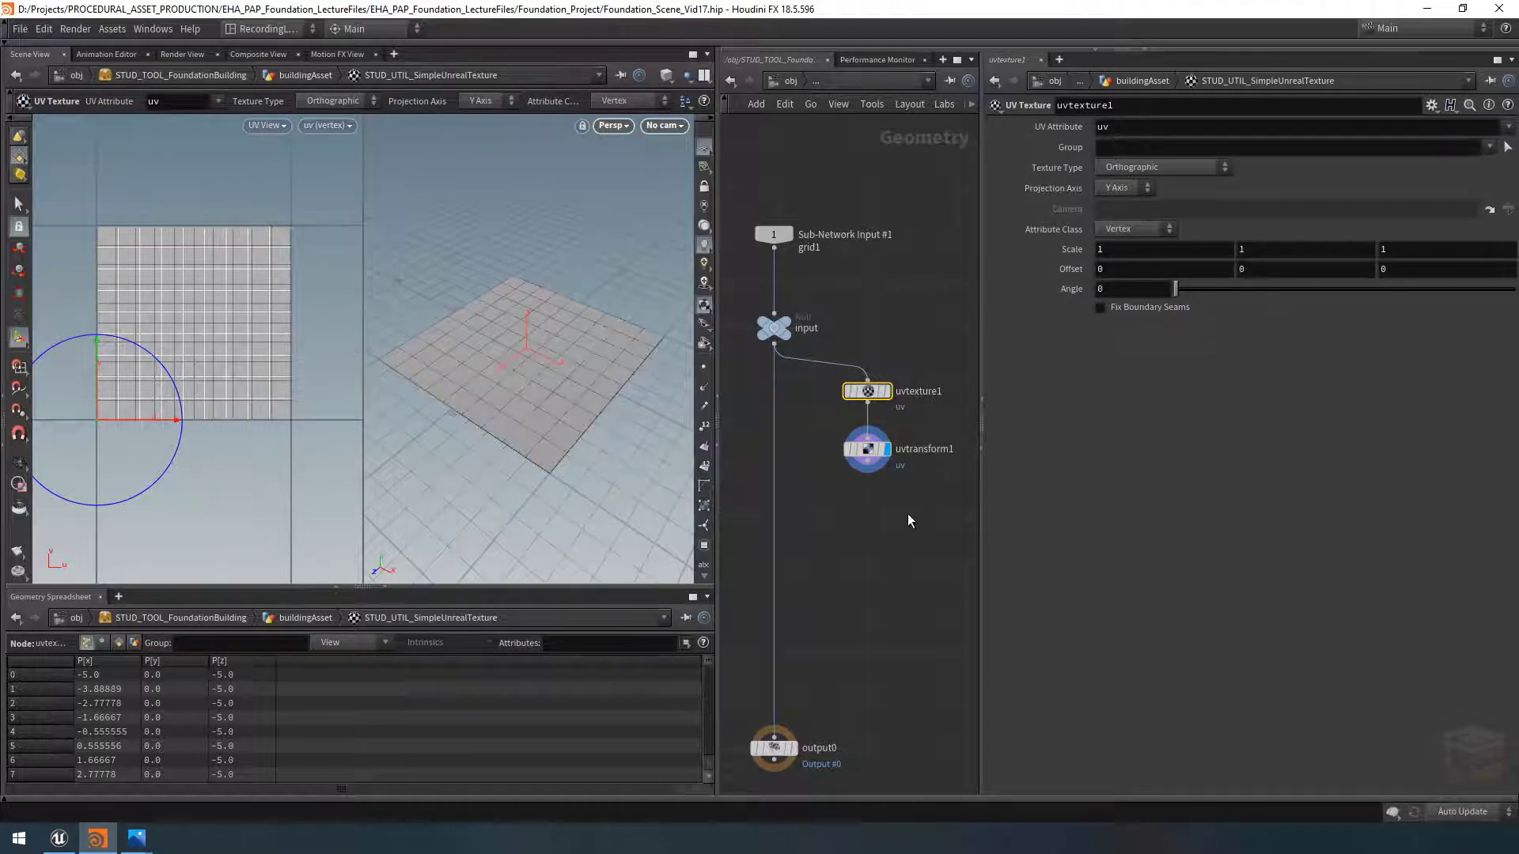
click(868, 450)
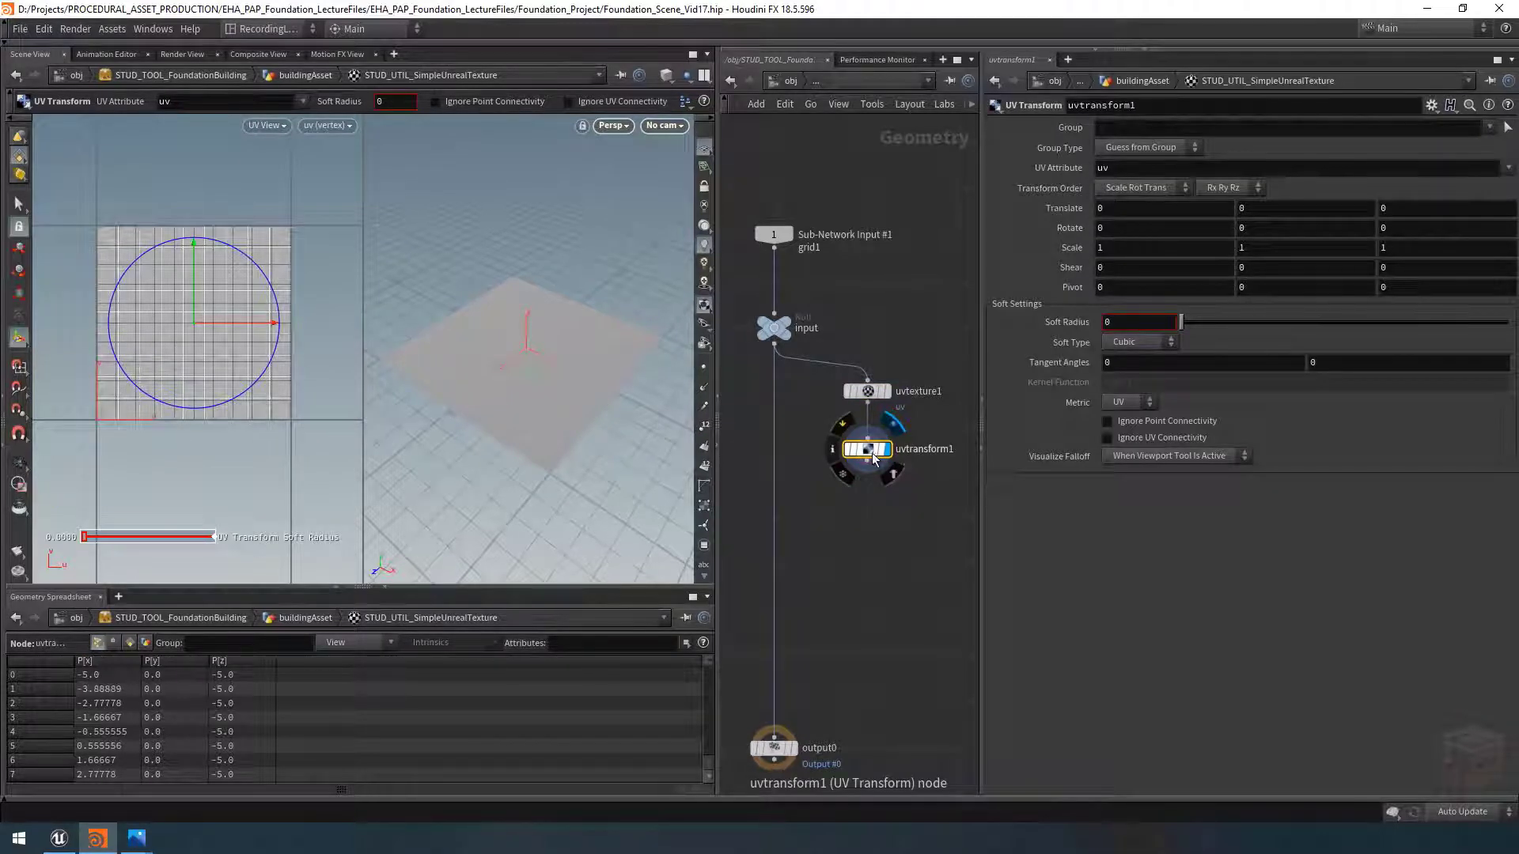
click(850, 393)
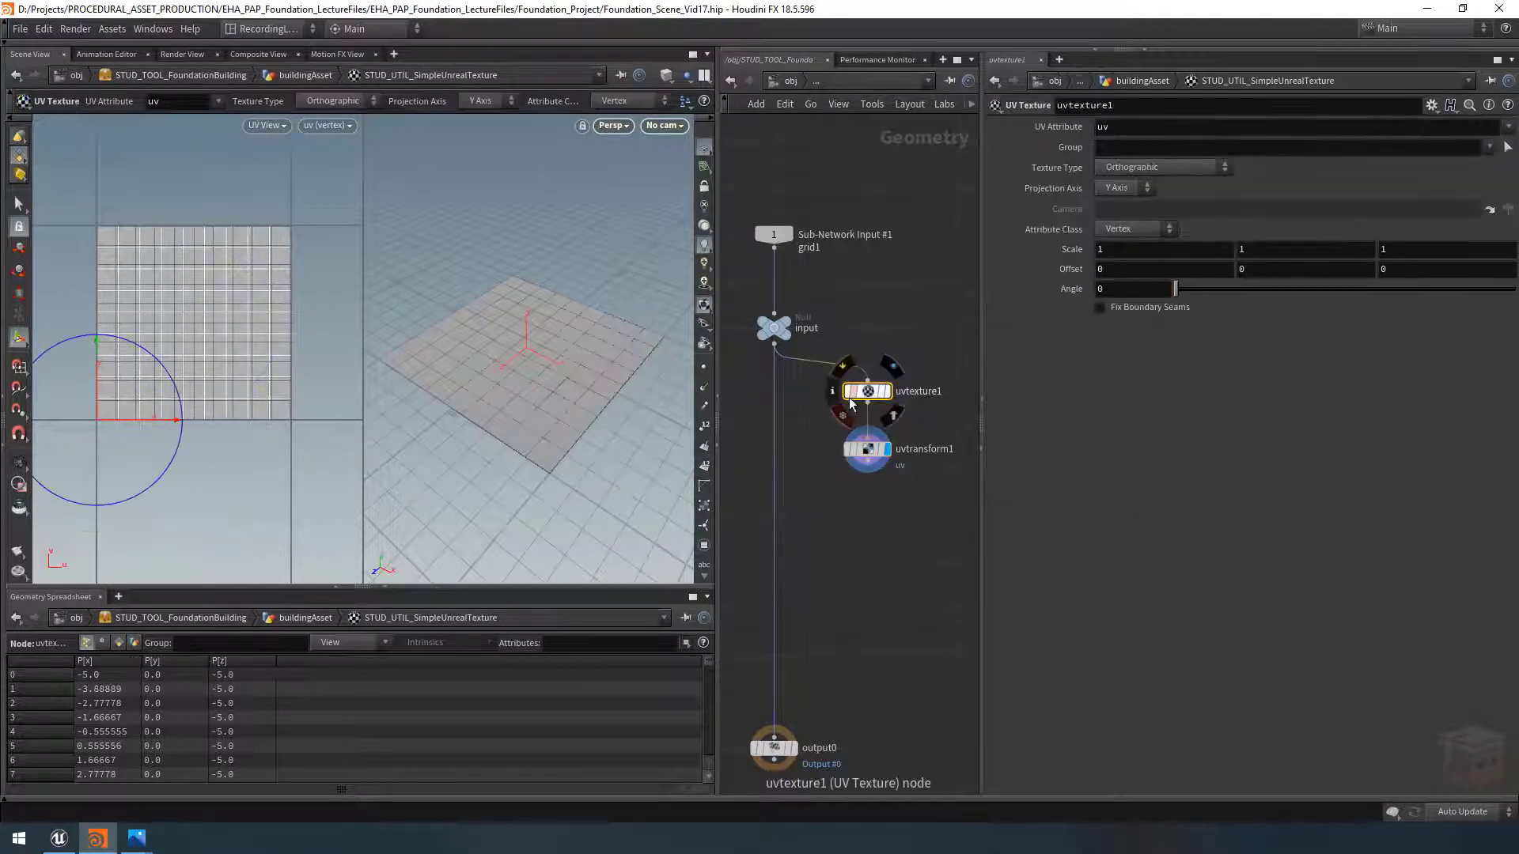
click(1121, 189)
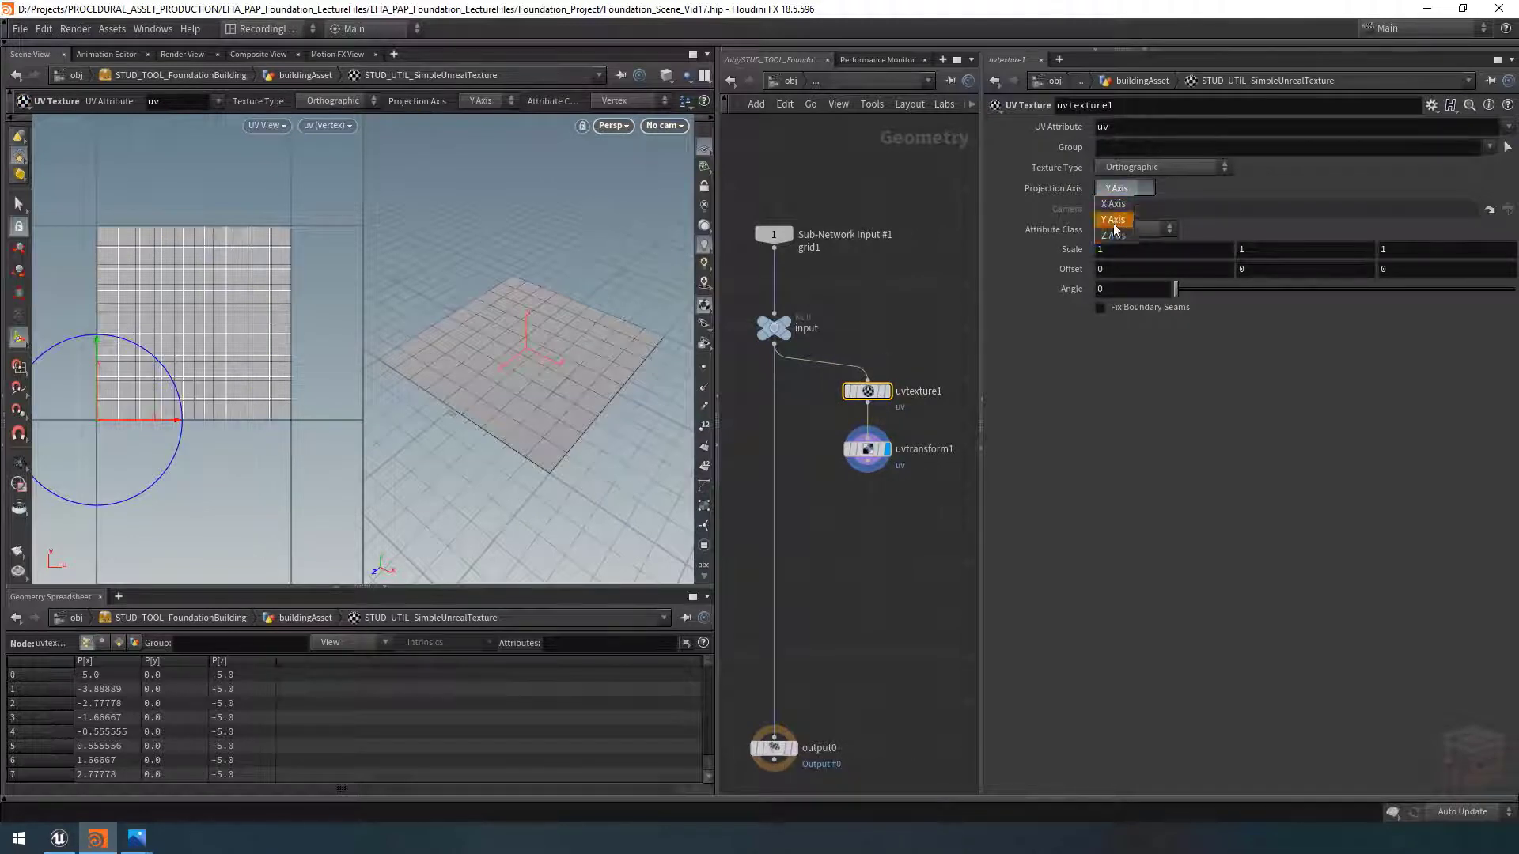
click(1116, 220)
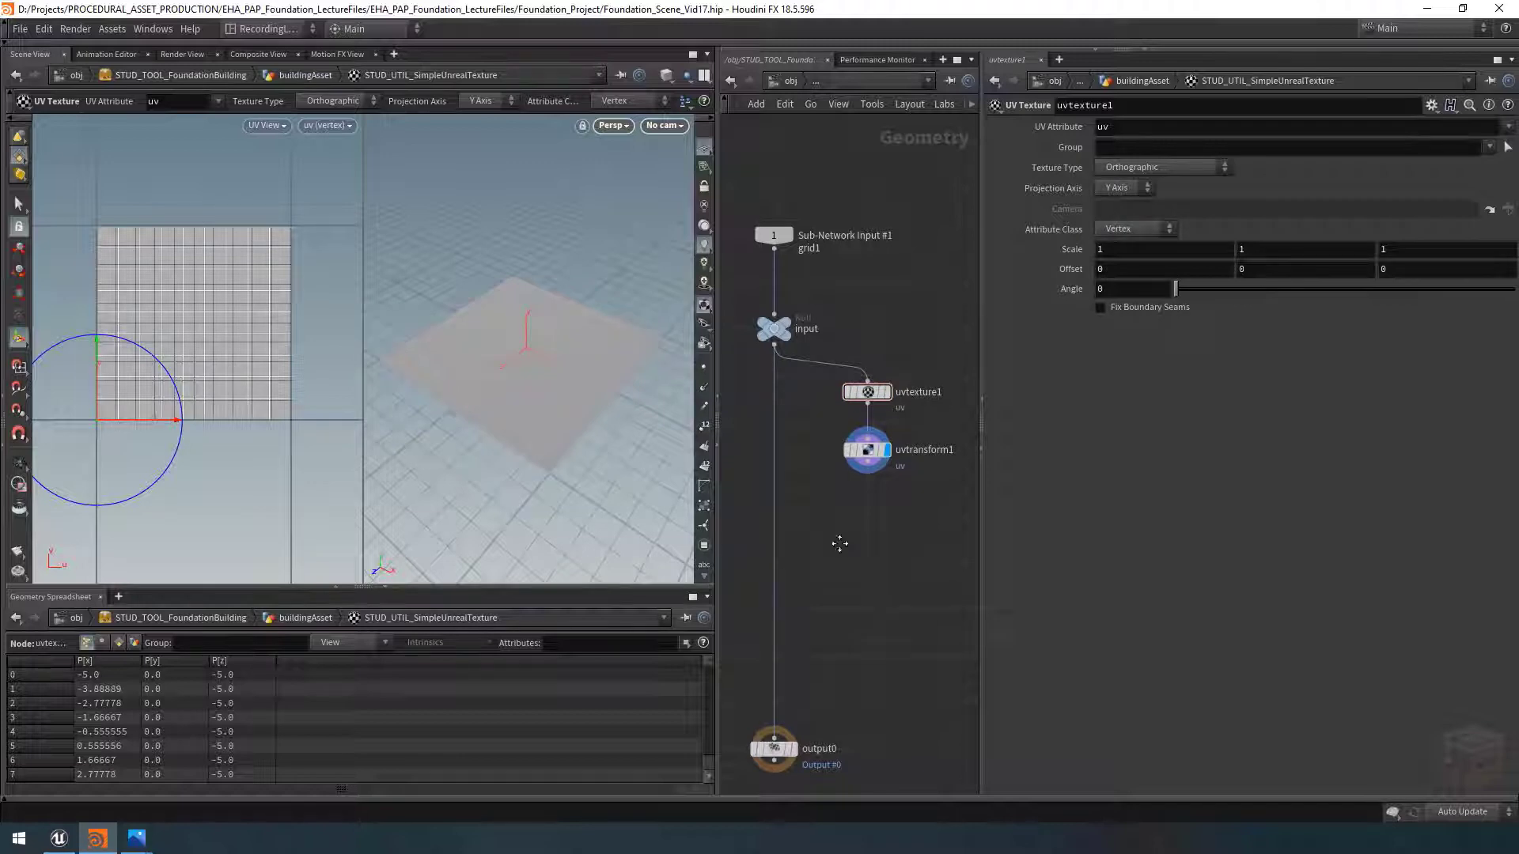
Step: Insert a Switch node on the main wire below the input null and connect the UV Transform as its second input
key(Tab)
text(switch)
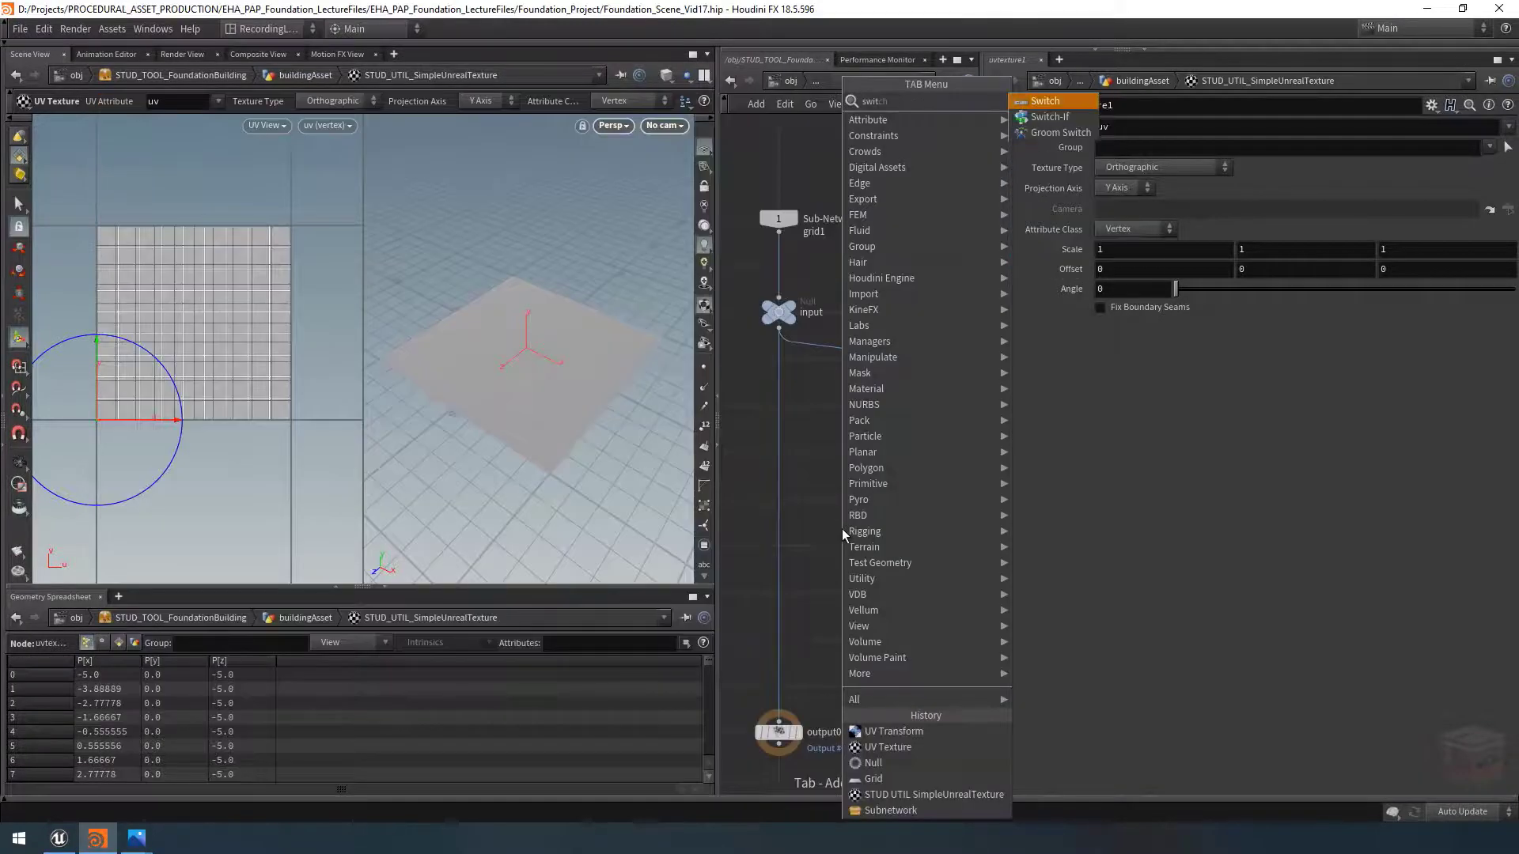
key(Return)
click(806, 496)
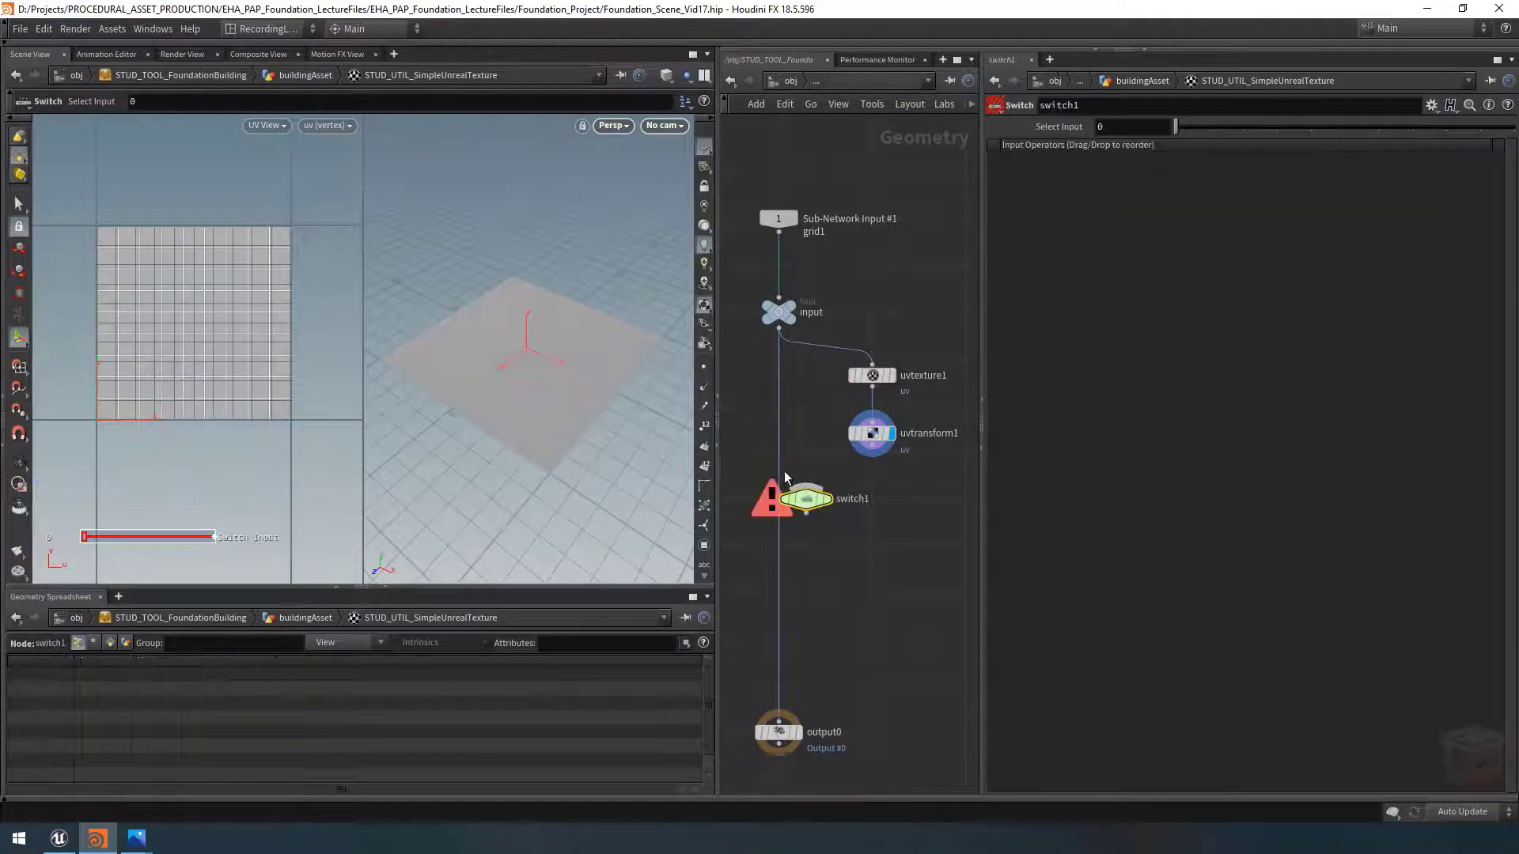
drag(780, 473, 871, 446)
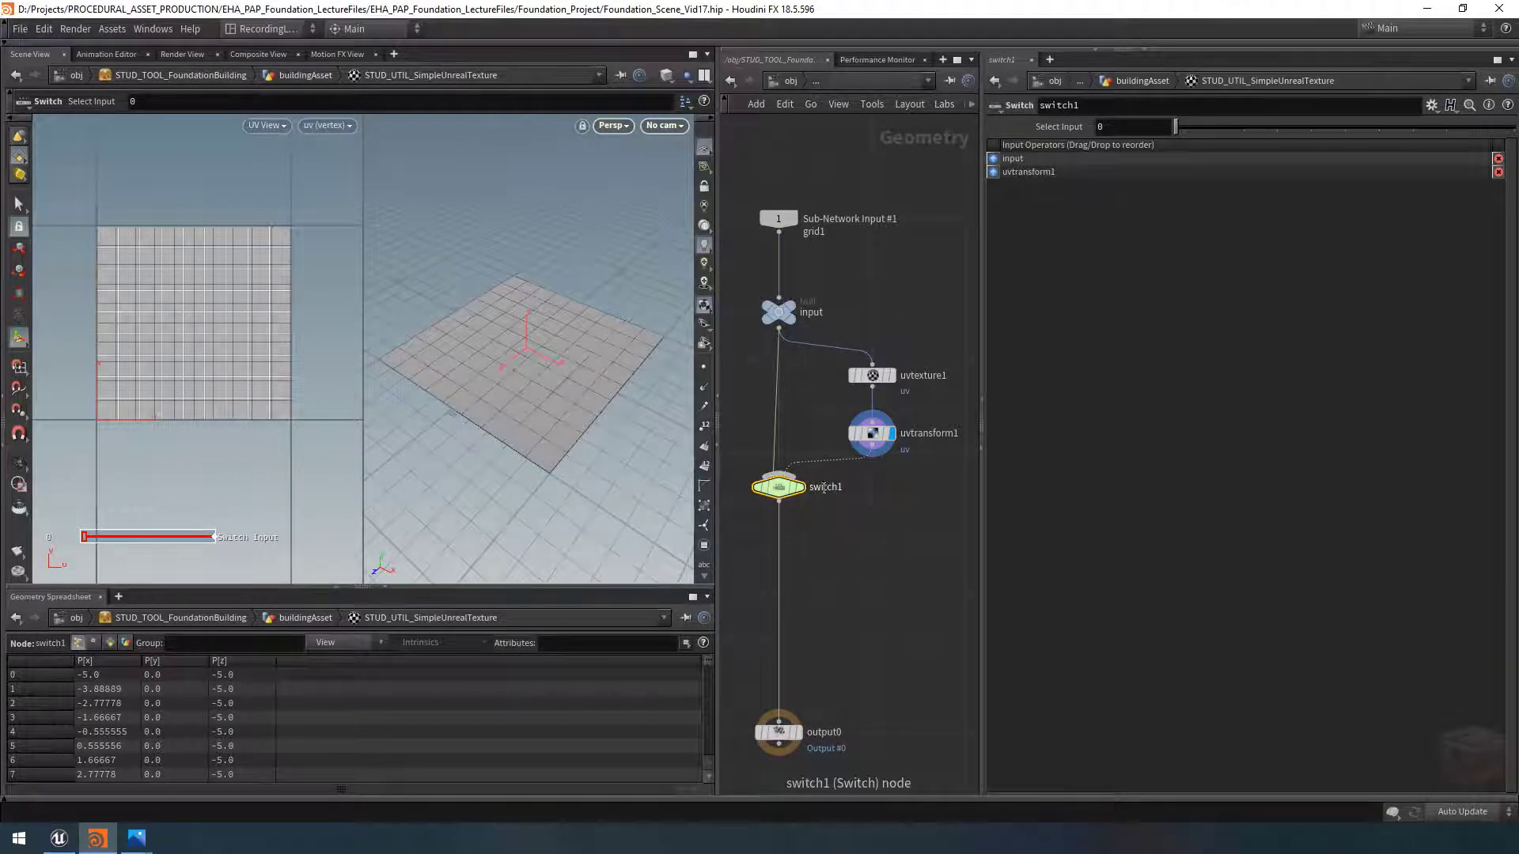
Step: Rename the switch node as applyNewUVs
key(F2)
text(appl)
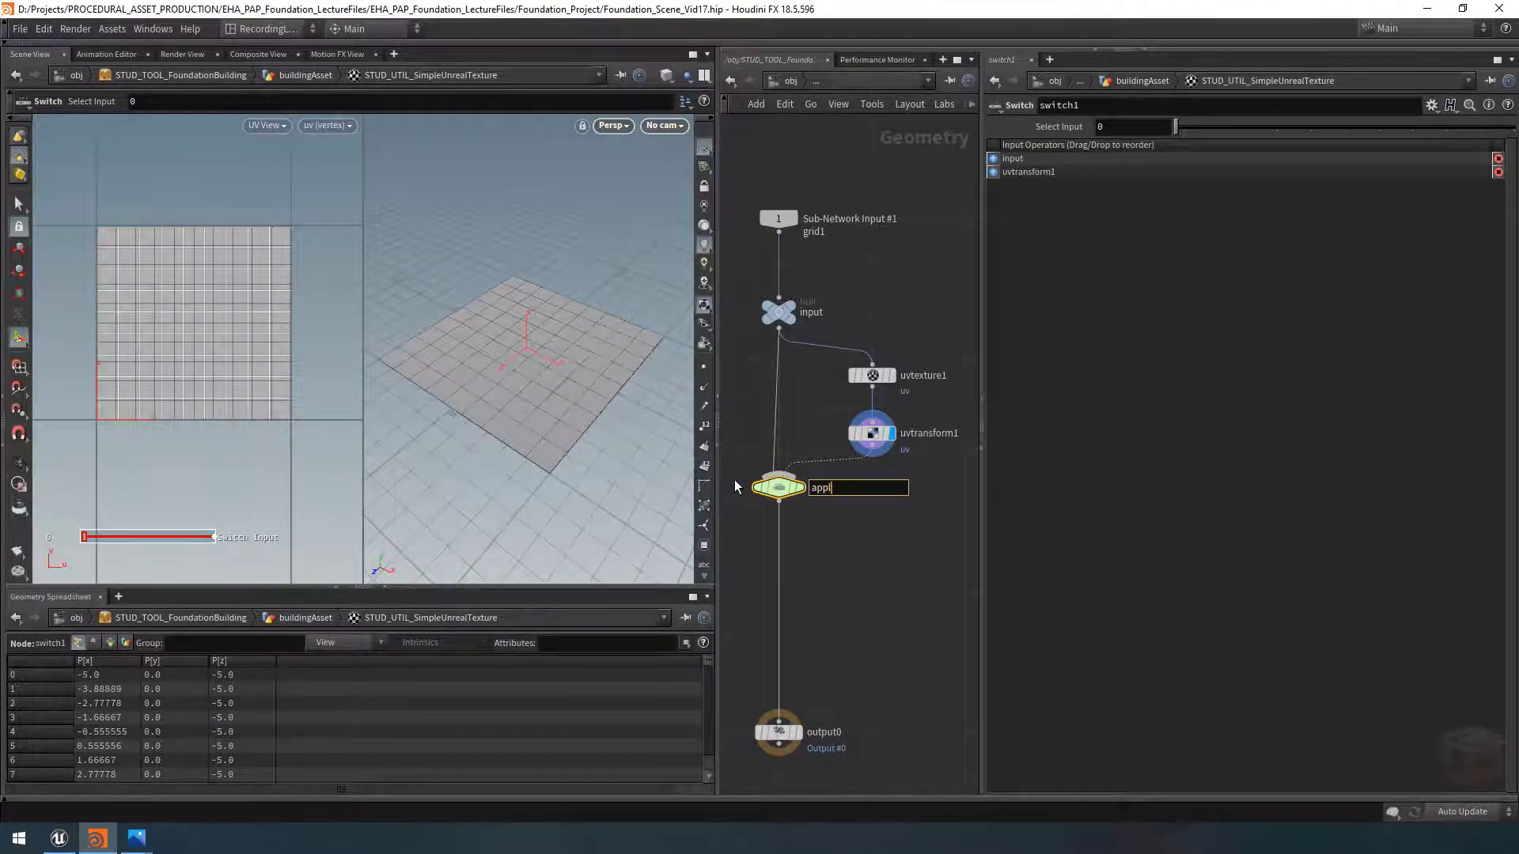
text(yNewUVs)
key(Return)
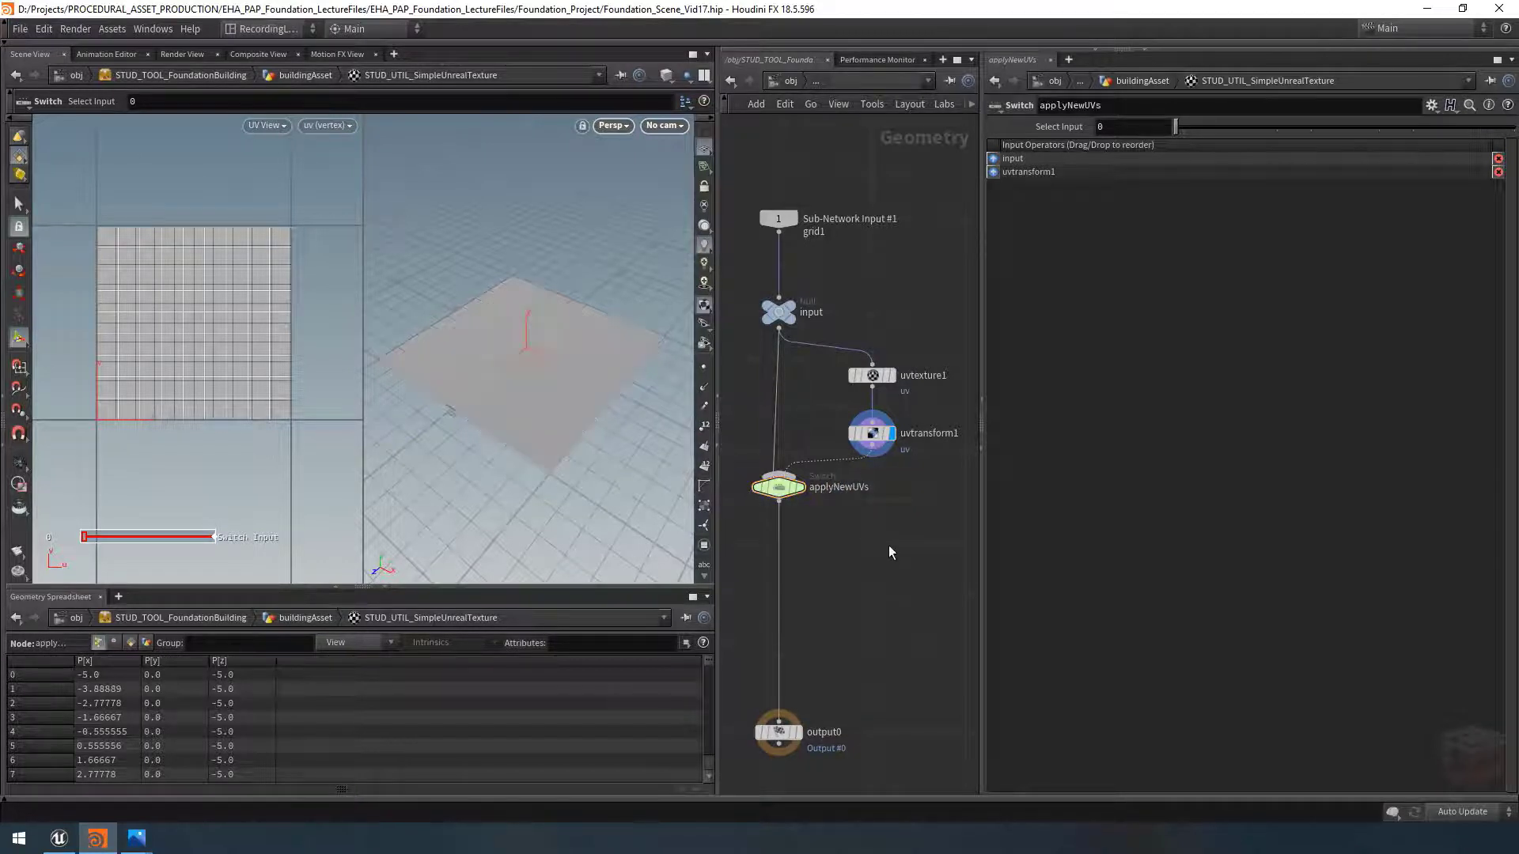
Step: Set the display flag on the output0 node at the end of the network
scroll(889, 545, down, 2)
middle_drag(890, 546, 897, 546)
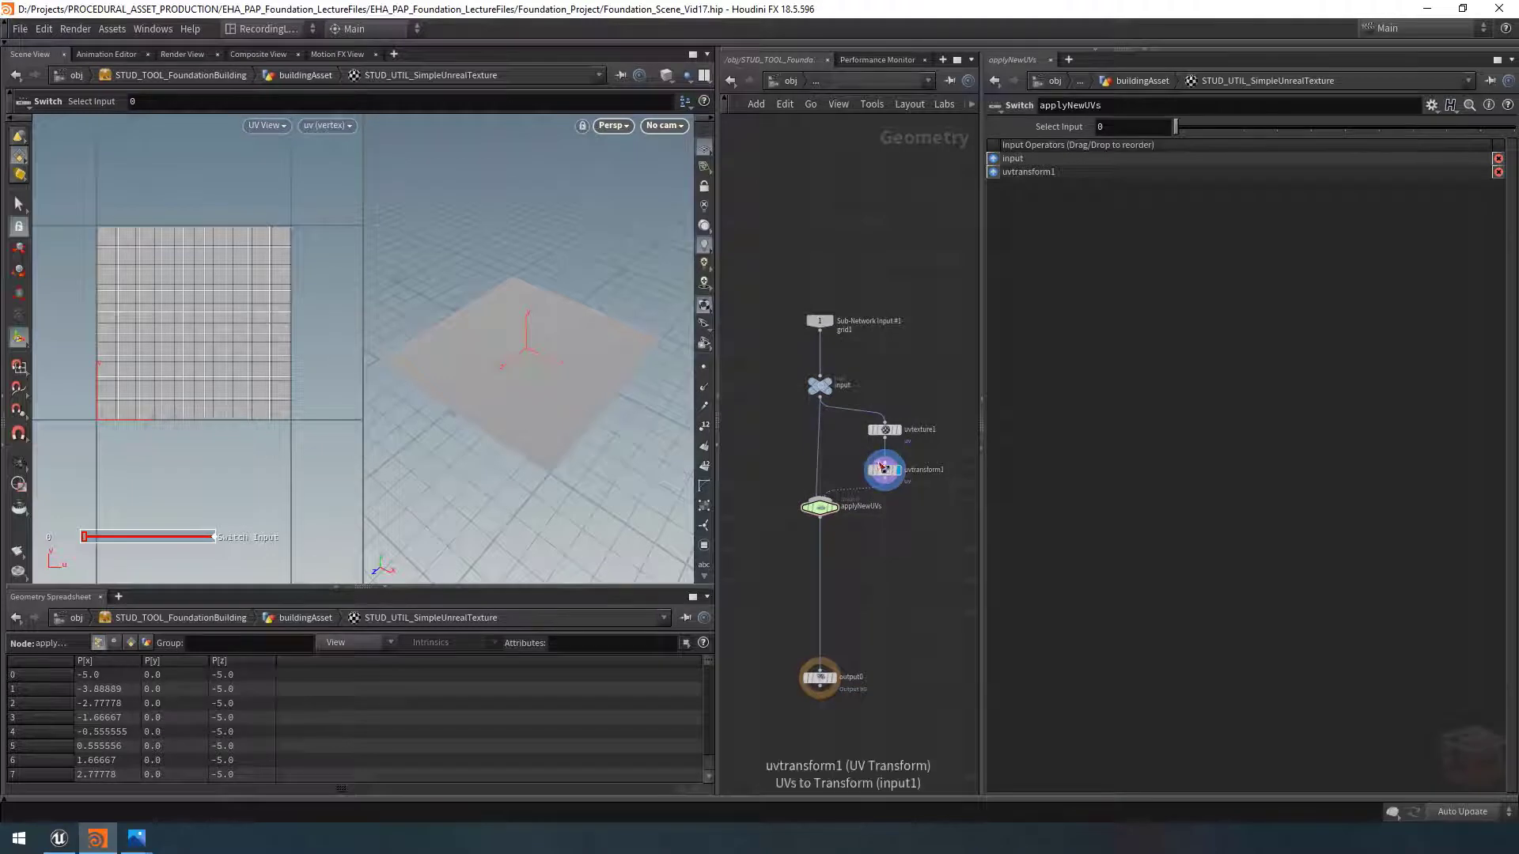
click(823, 678)
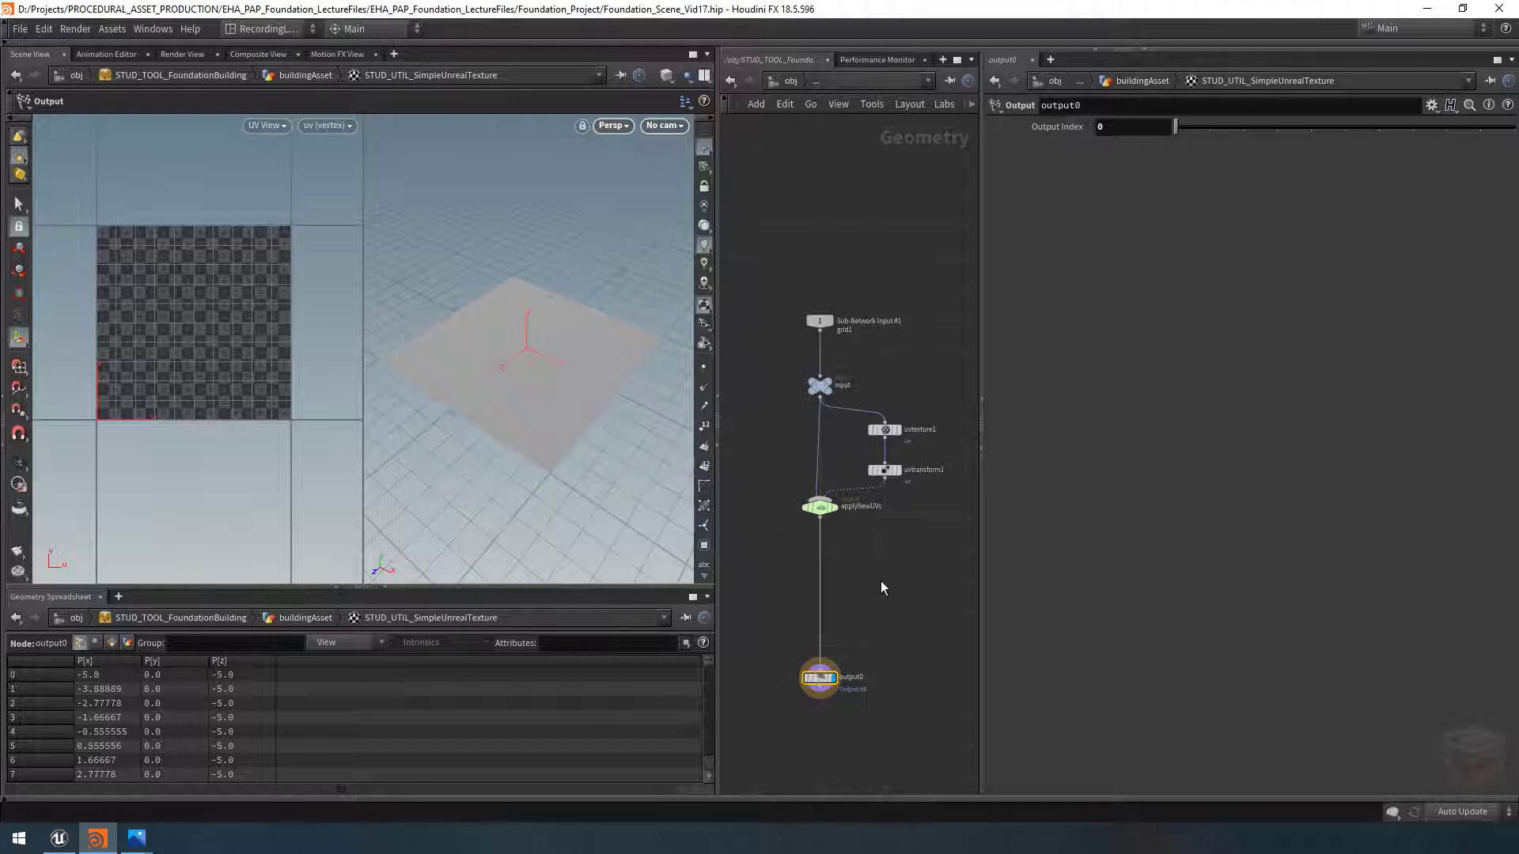
Step: Add a UV Quick Shade node and wire it between the applyNewUVs switch and output0
key(Tab)
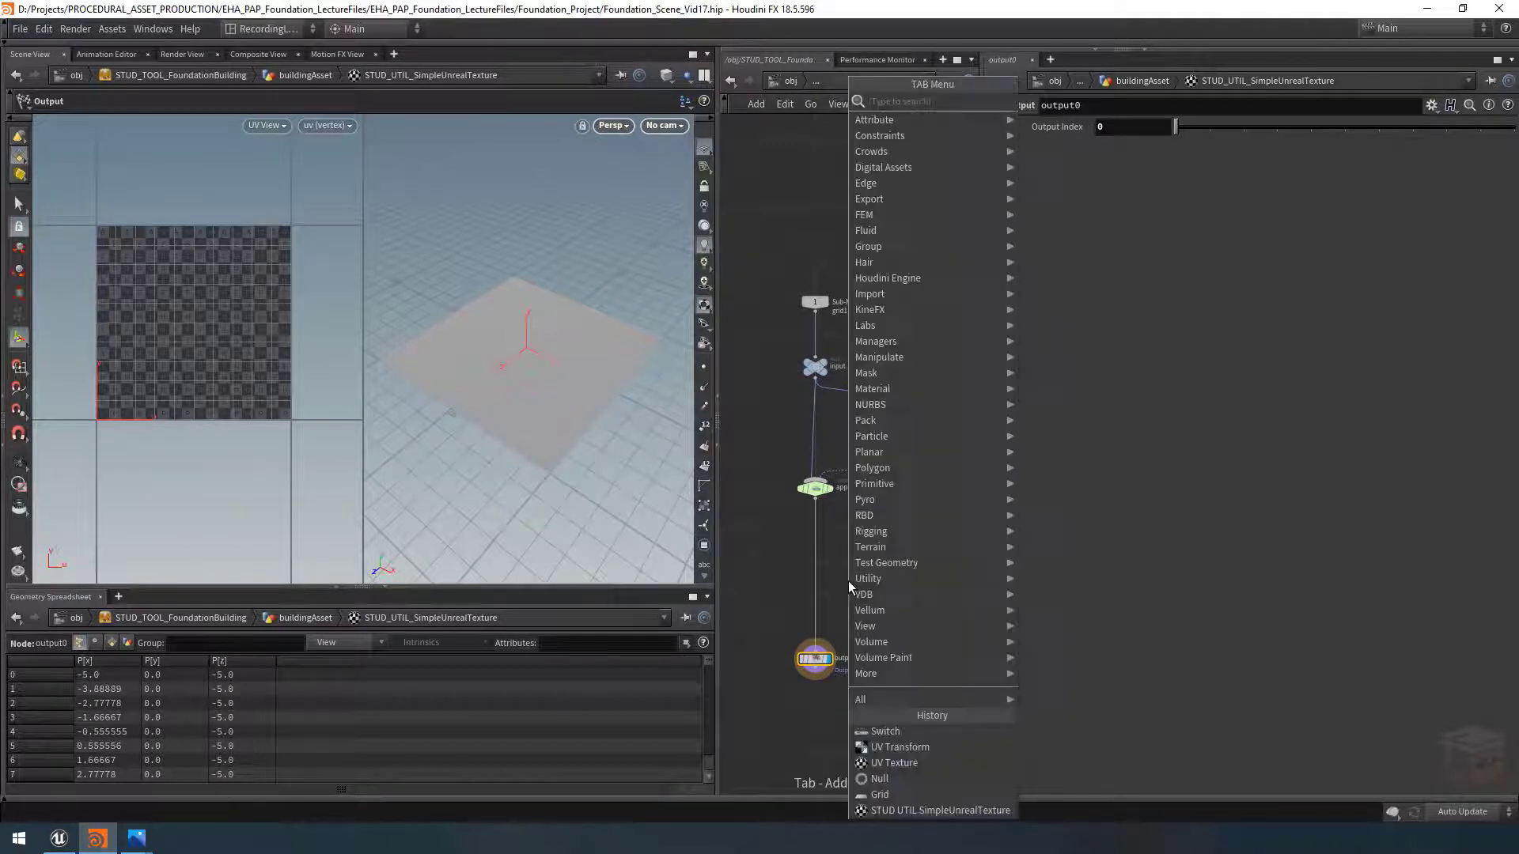
text(quicksh)
key(Down)
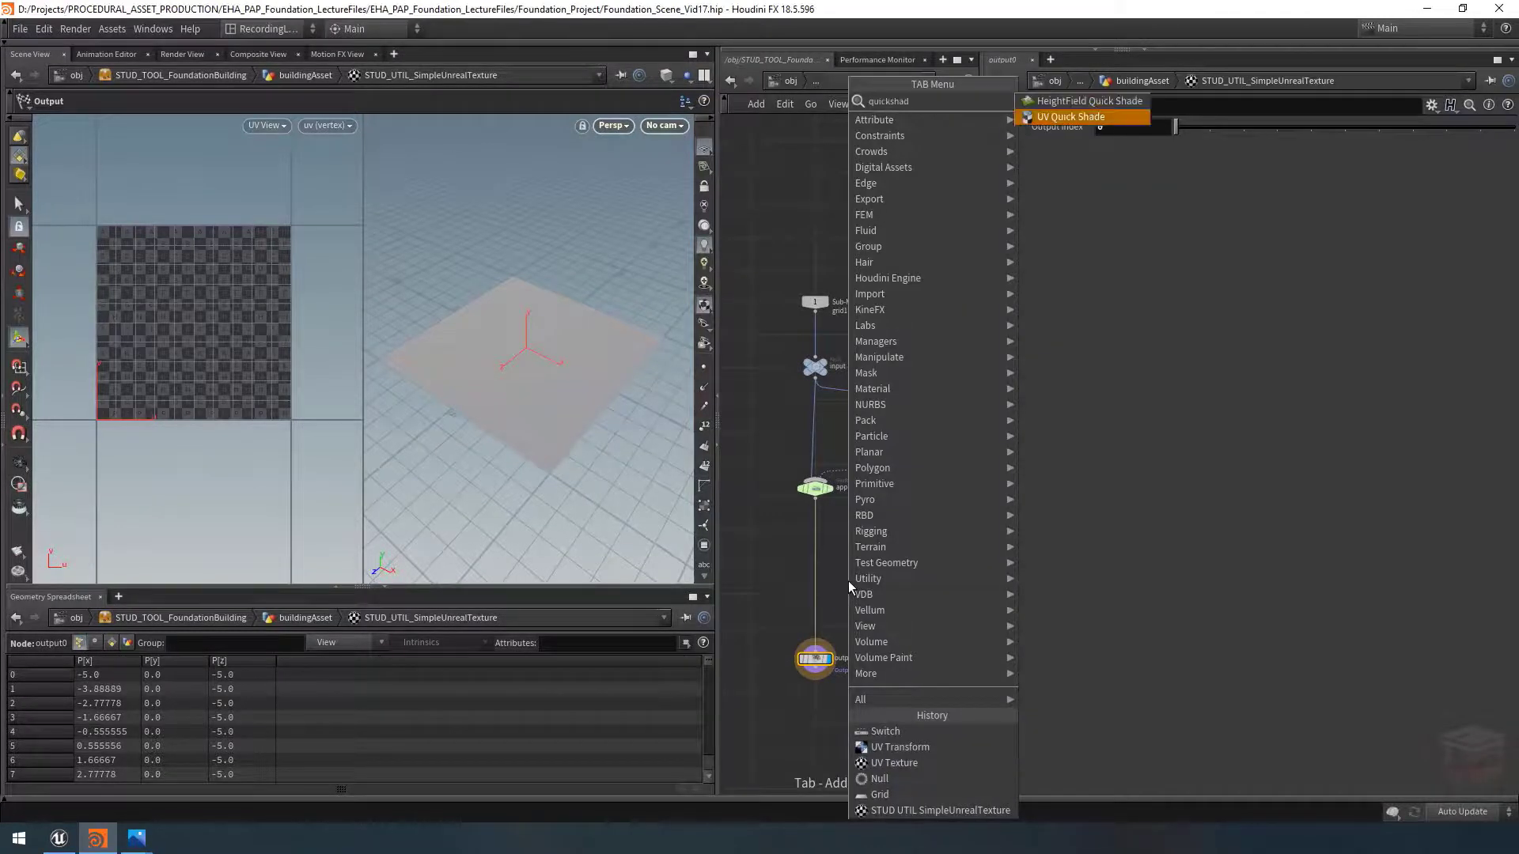
key(Return)
scroll(846, 585, up, 2)
click(861, 614)
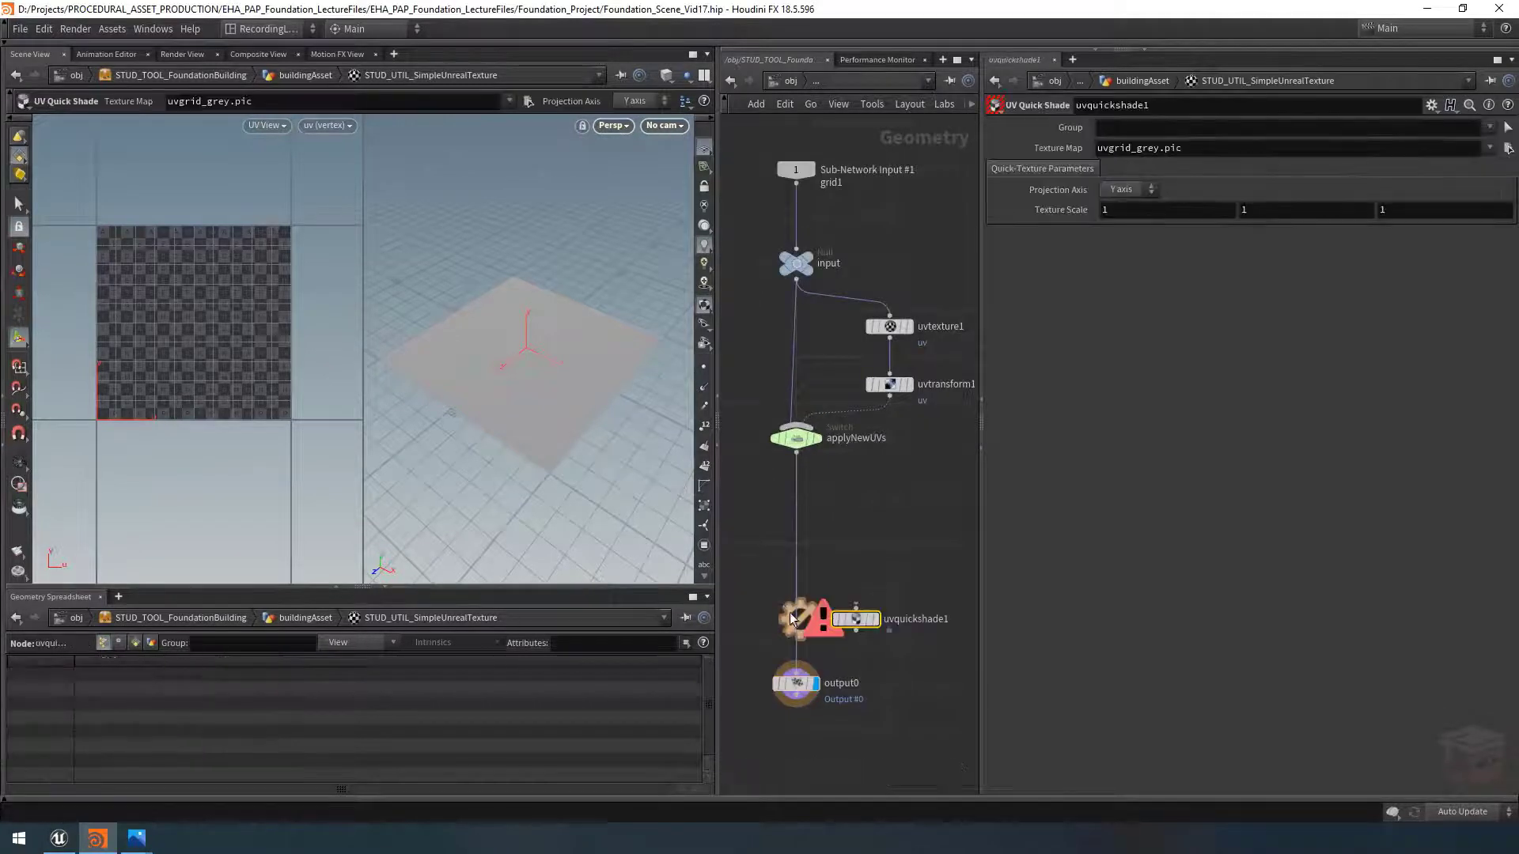
mouse_move(796, 617)
mouse_down()
mouse_move(856, 630)
mouse_move(796, 619)
mouse_up()
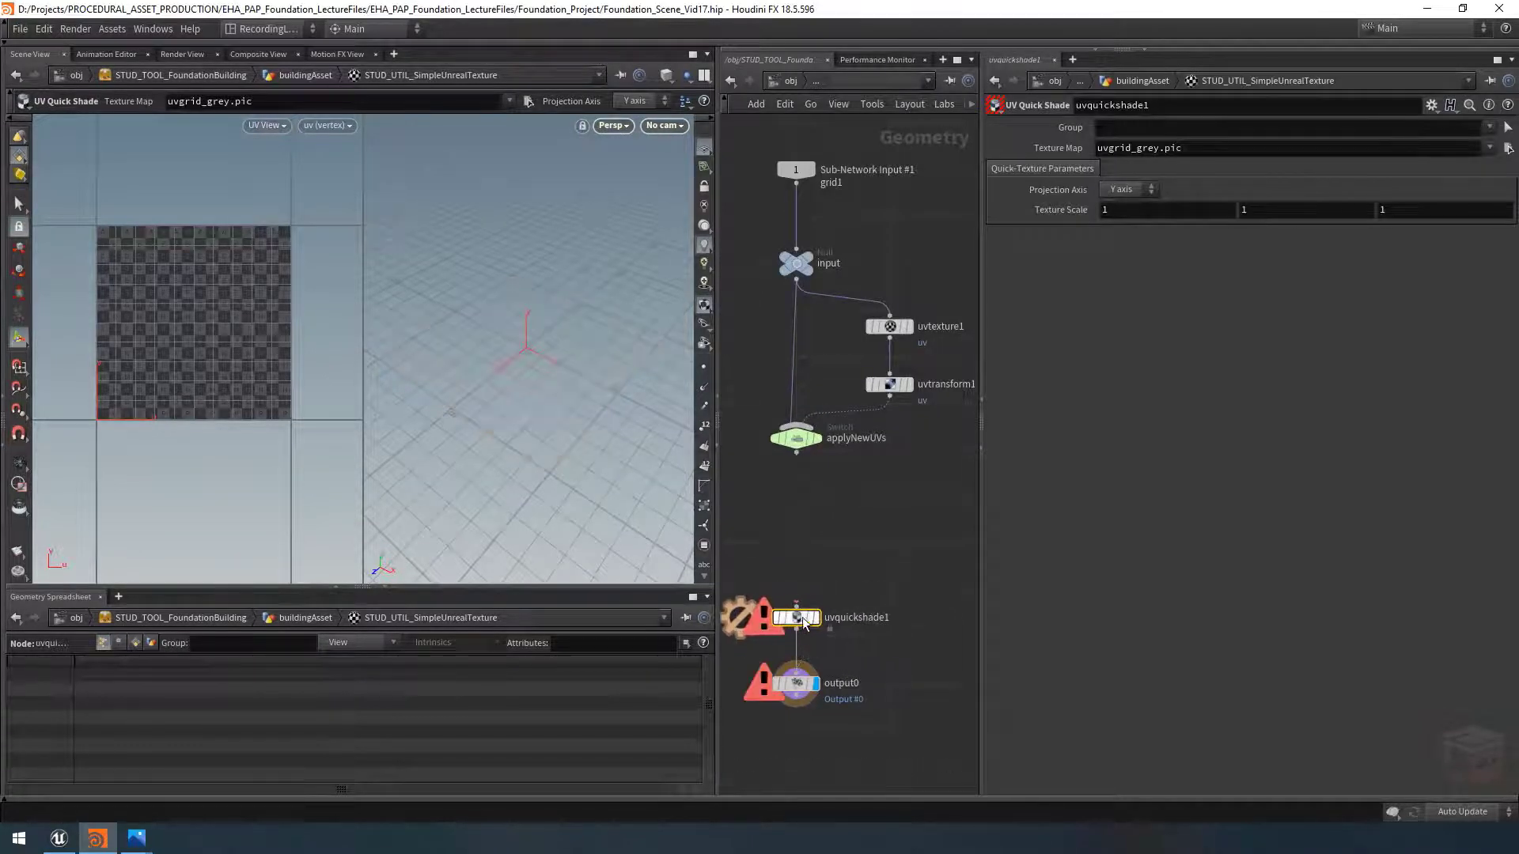
click(797, 607)
click(796, 453)
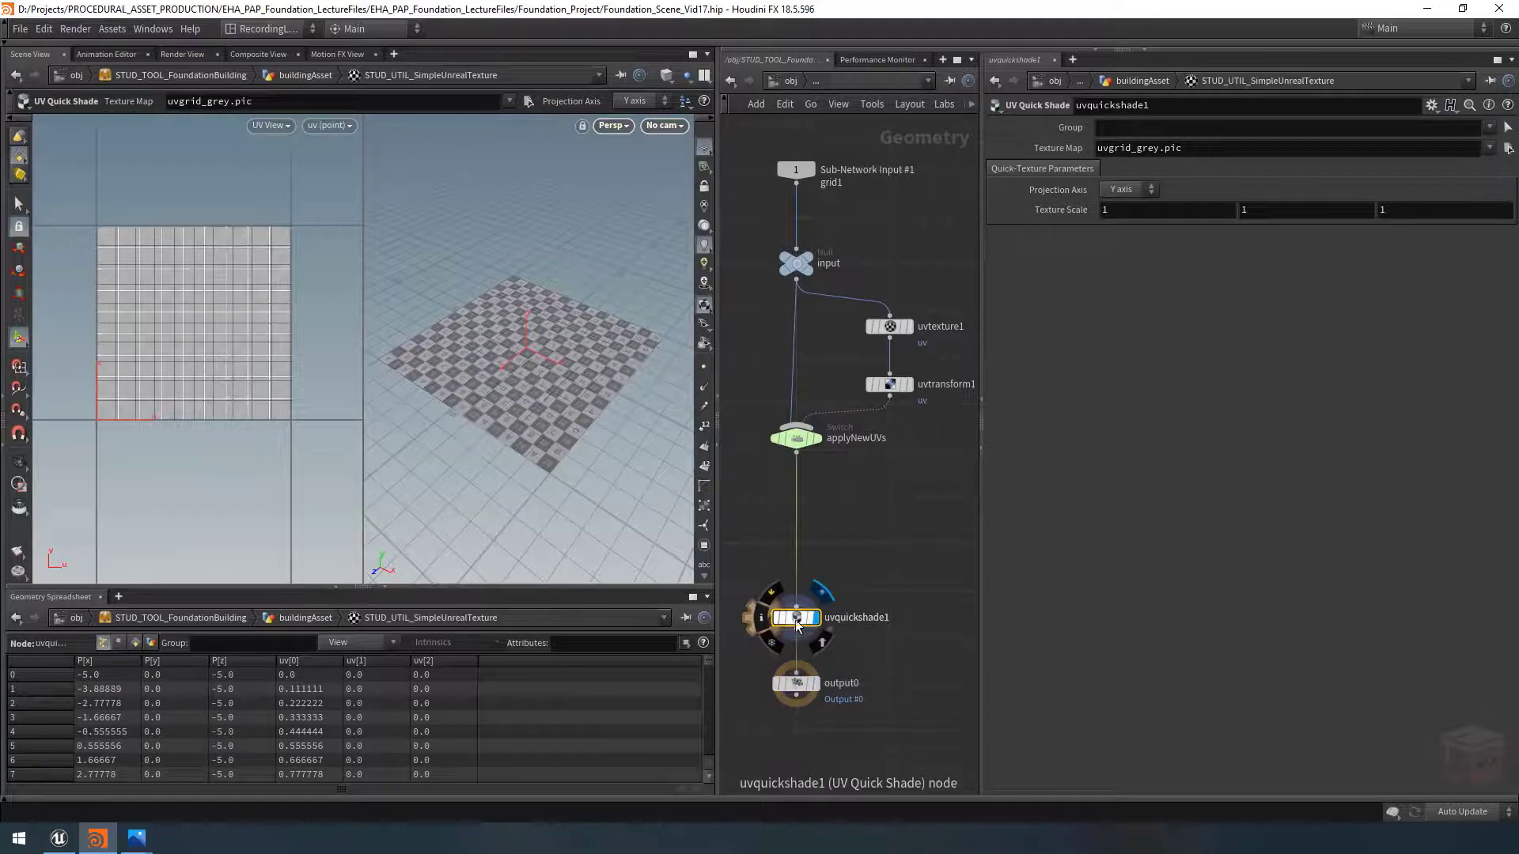
Step: Display output0 again, frame the whole node network, and widen the network pane
click(815, 684)
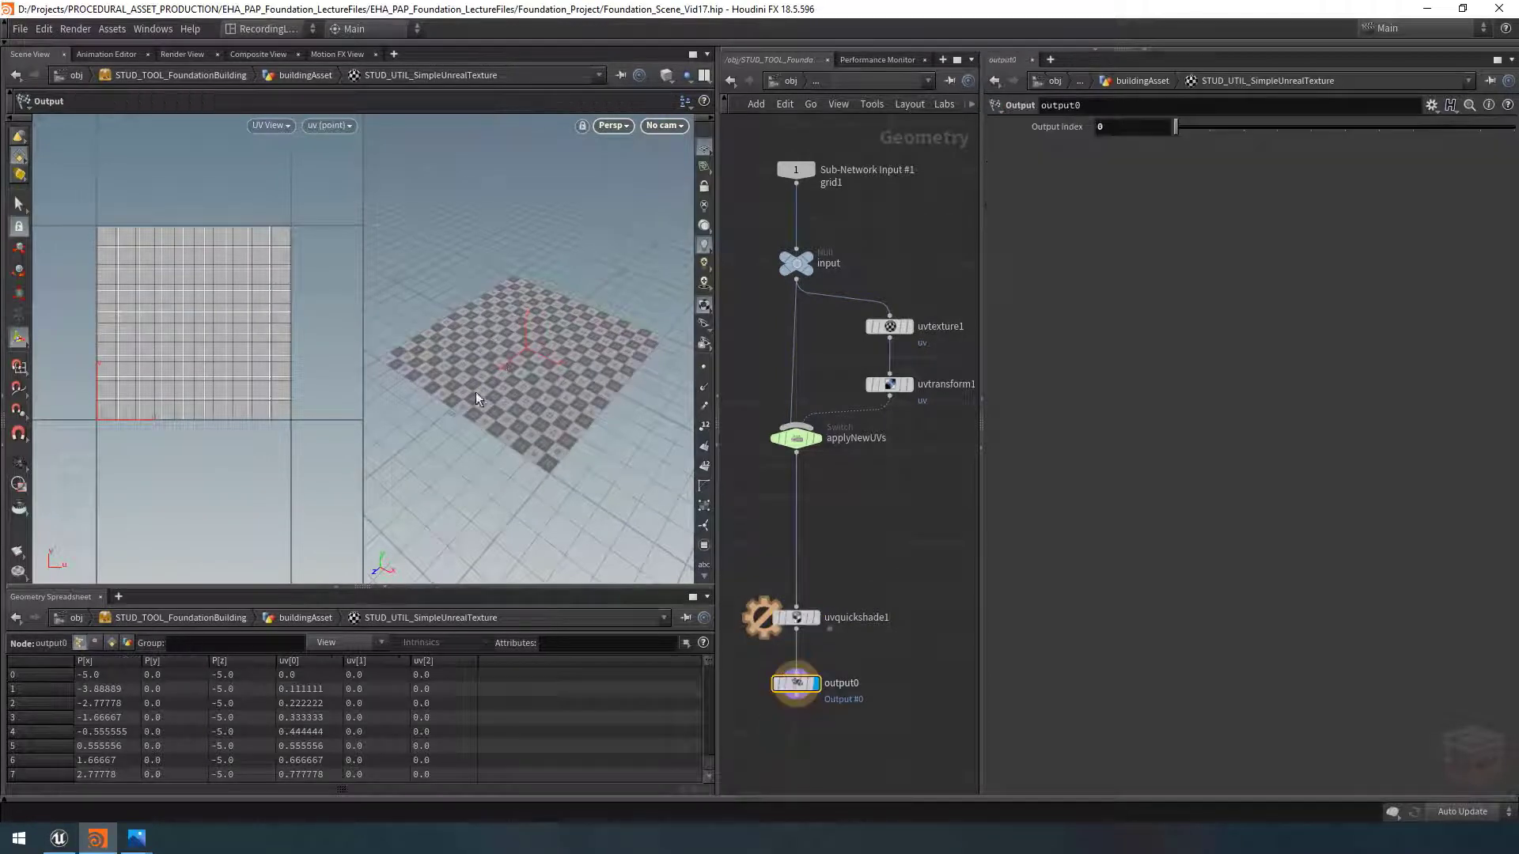
key(h)
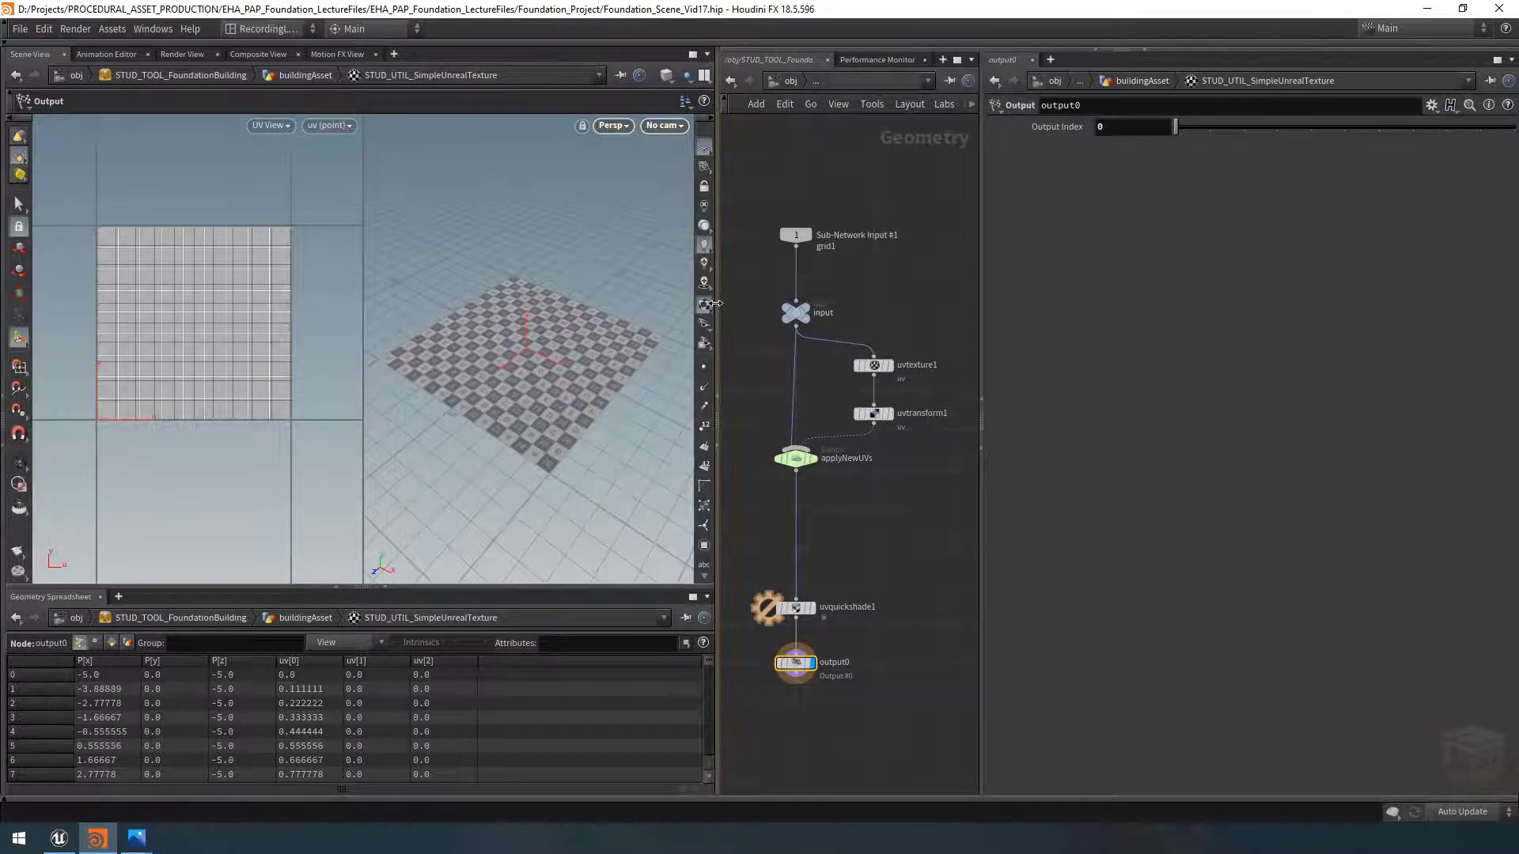
drag(710, 309, 630, 307)
drag(923, 320, 985, 320)
Step: Open the type properties of STUD_UTIL_SimpleUnrealTexture and show its parameter list
right_click(798, 81)
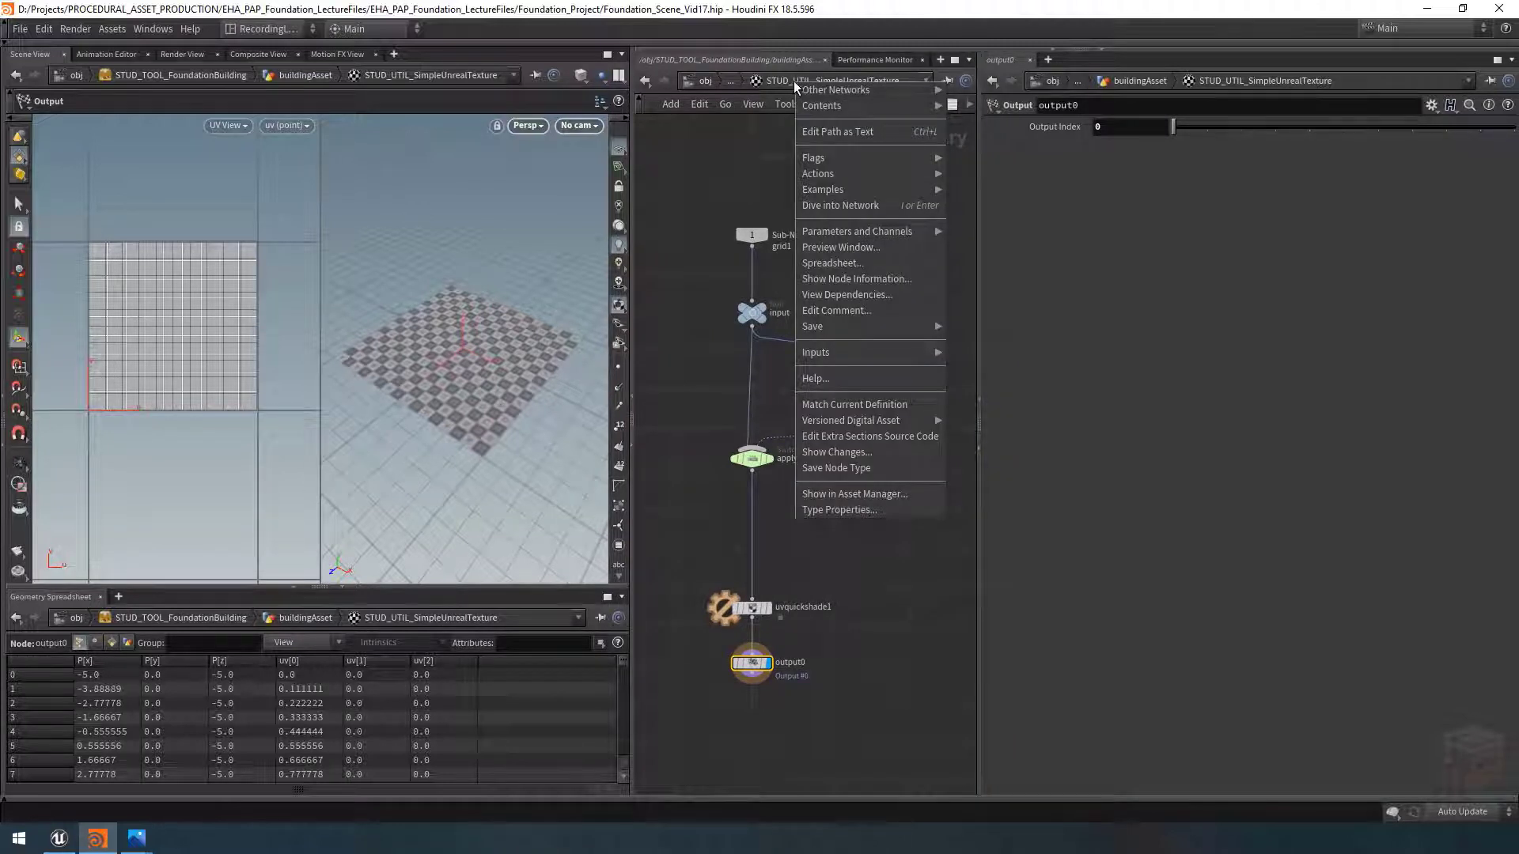
click(839, 511)
drag(760, 146, 948, 146)
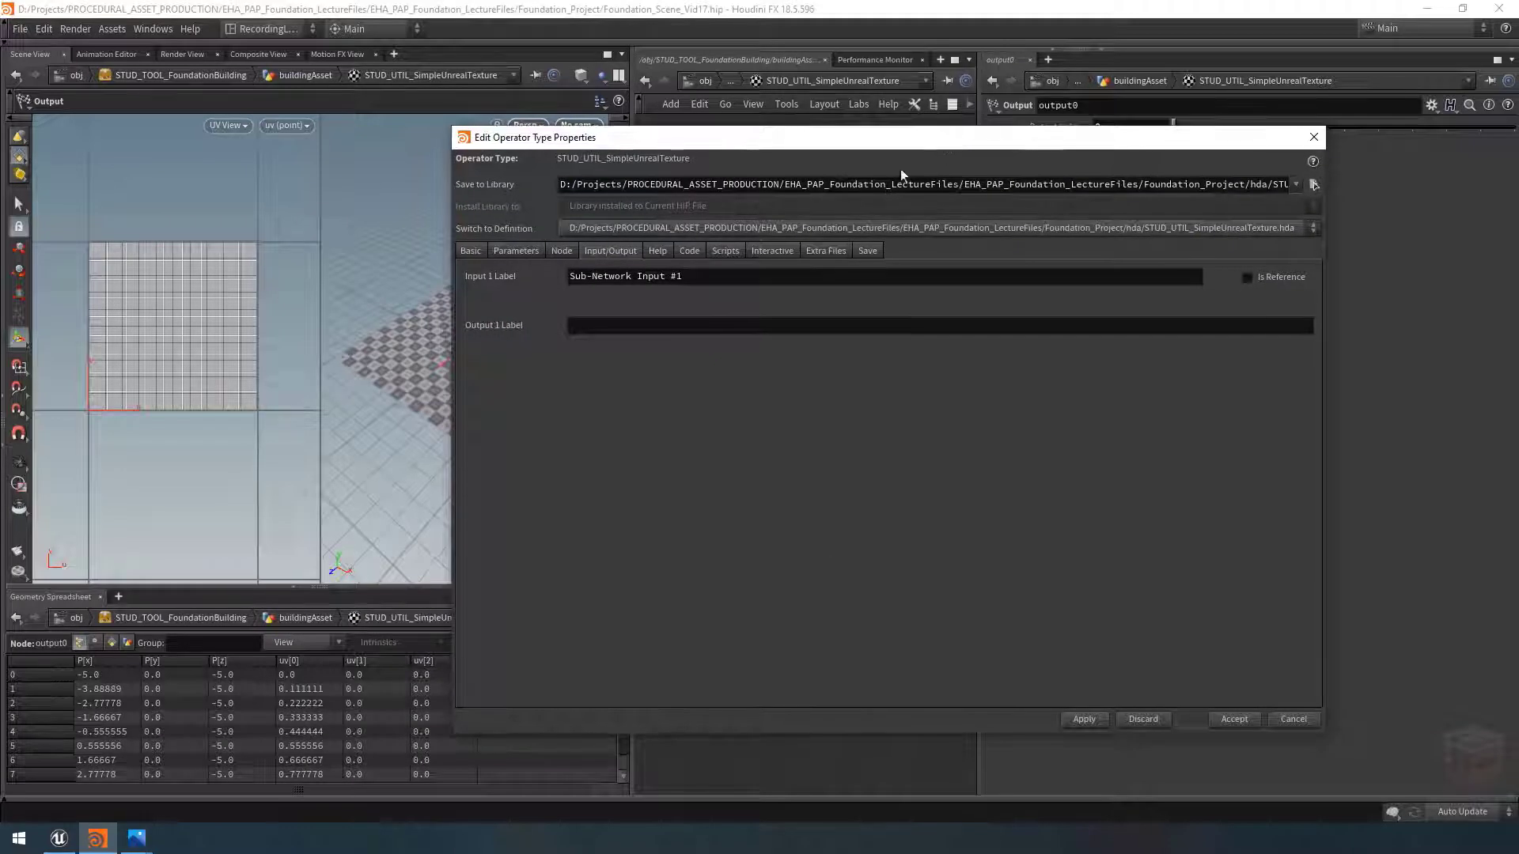
click(510, 251)
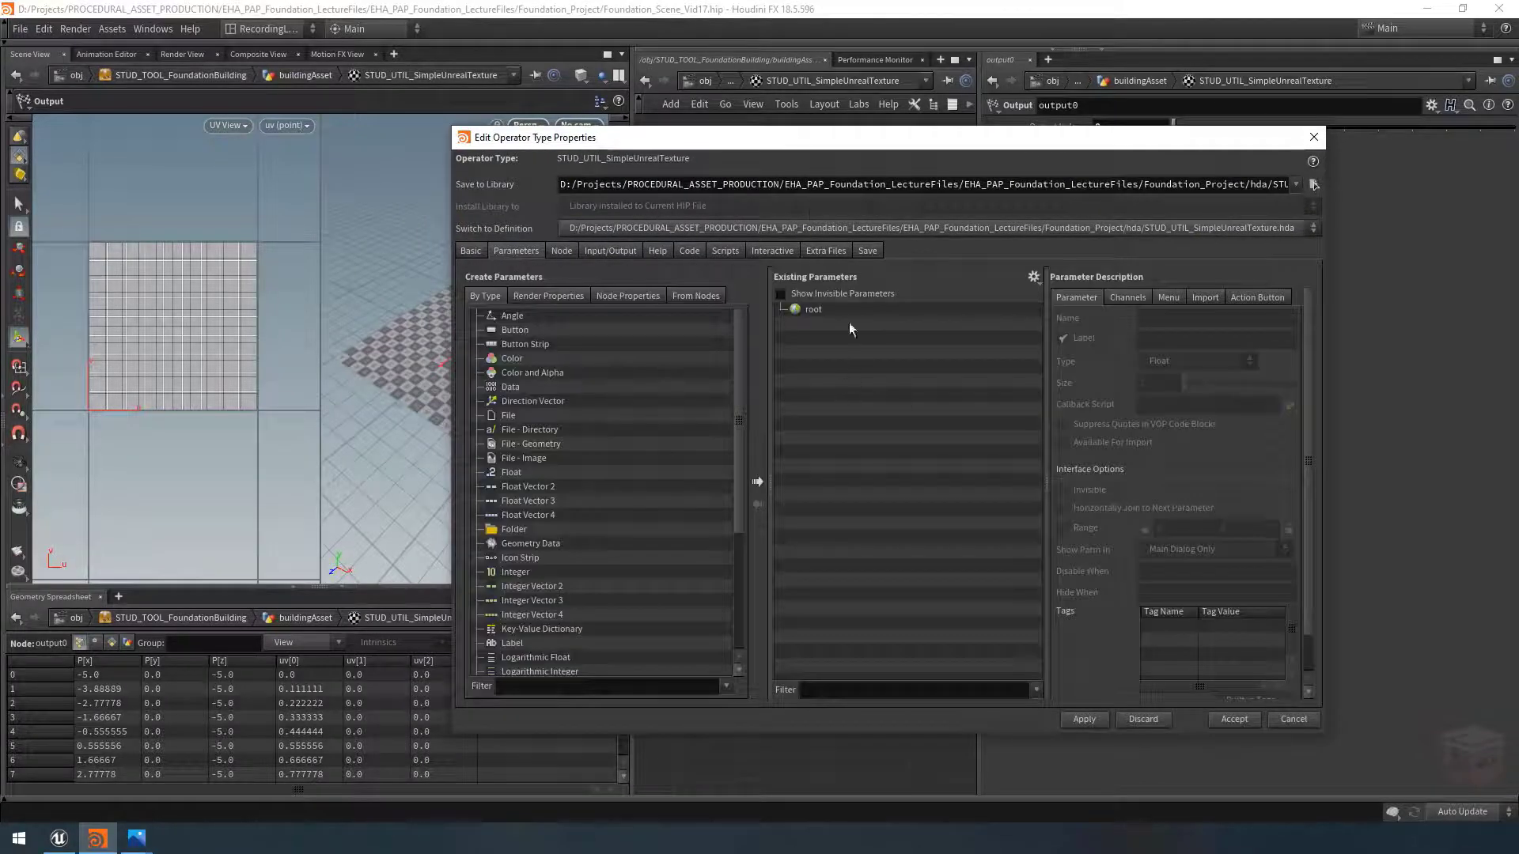
Step: Promote the UV Texture node's Group parameter to the asset's interface under root
drag(822, 143, 255, 580)
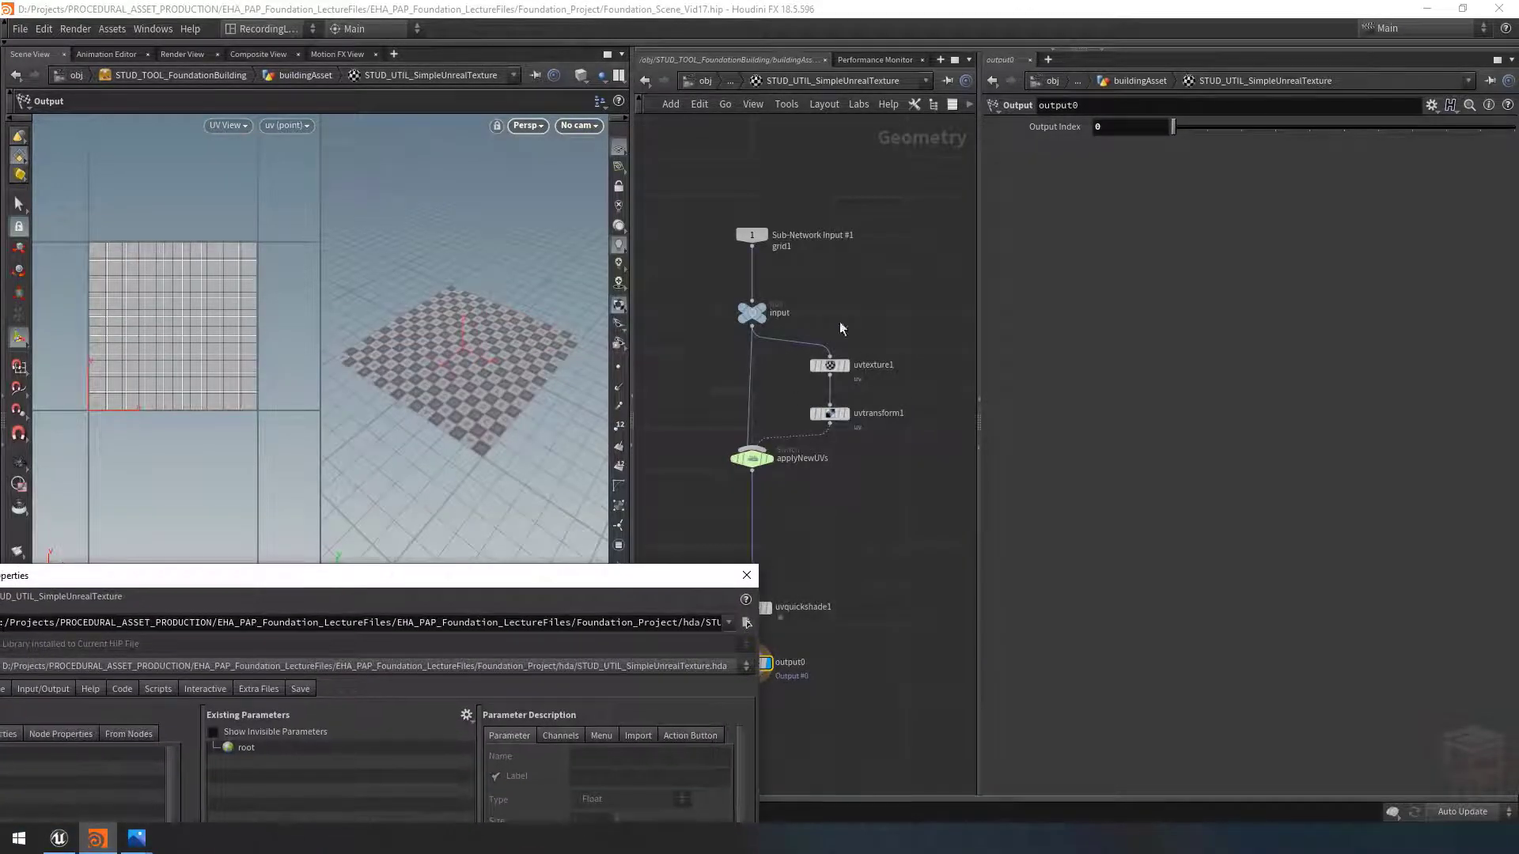
click(831, 367)
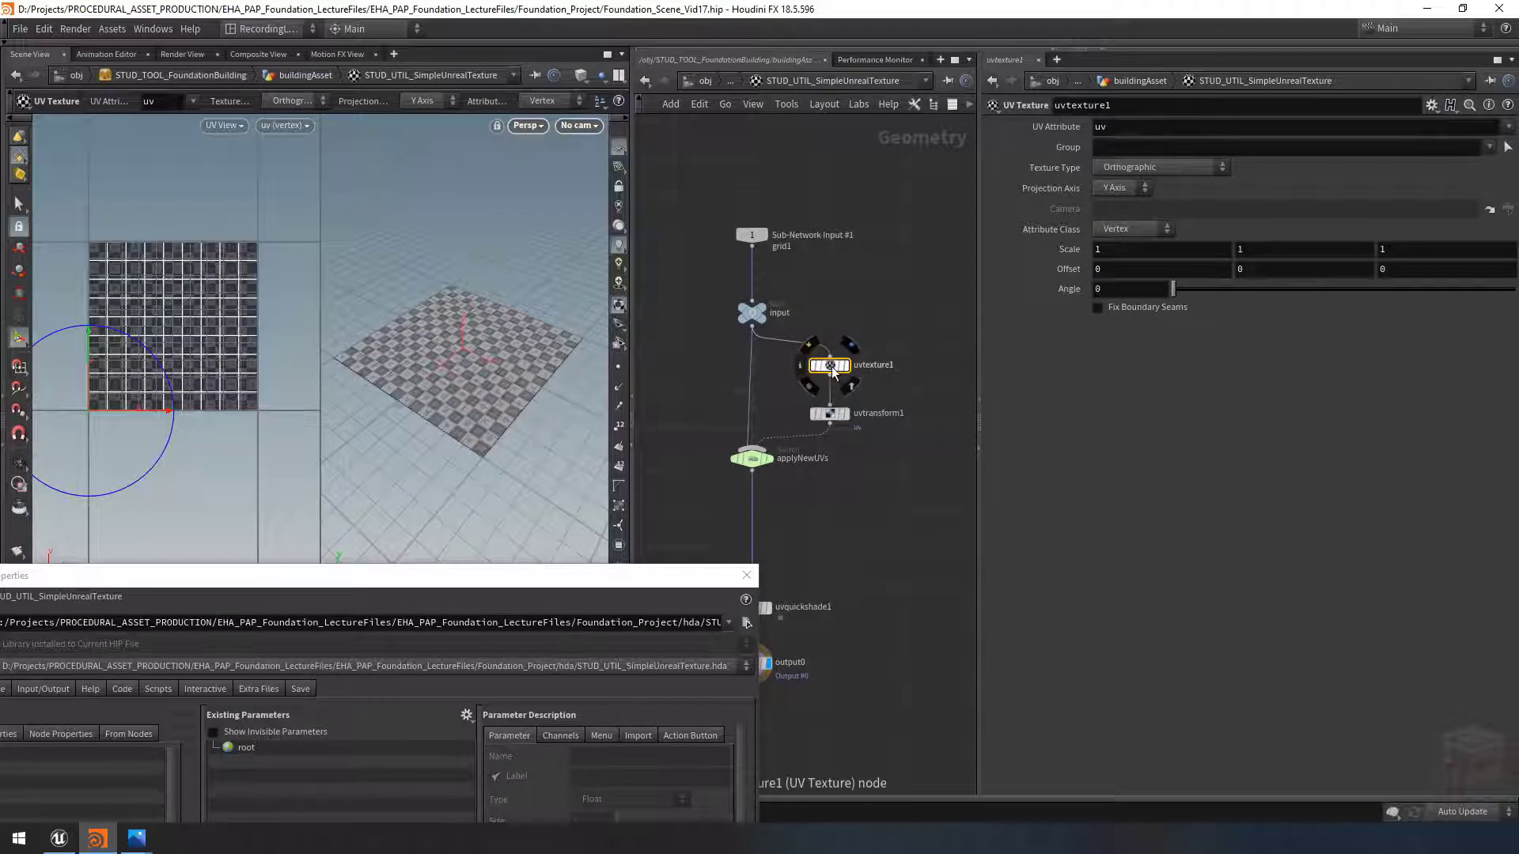
middle_drag(826, 503, 860, 501)
drag(662, 584, 815, 169)
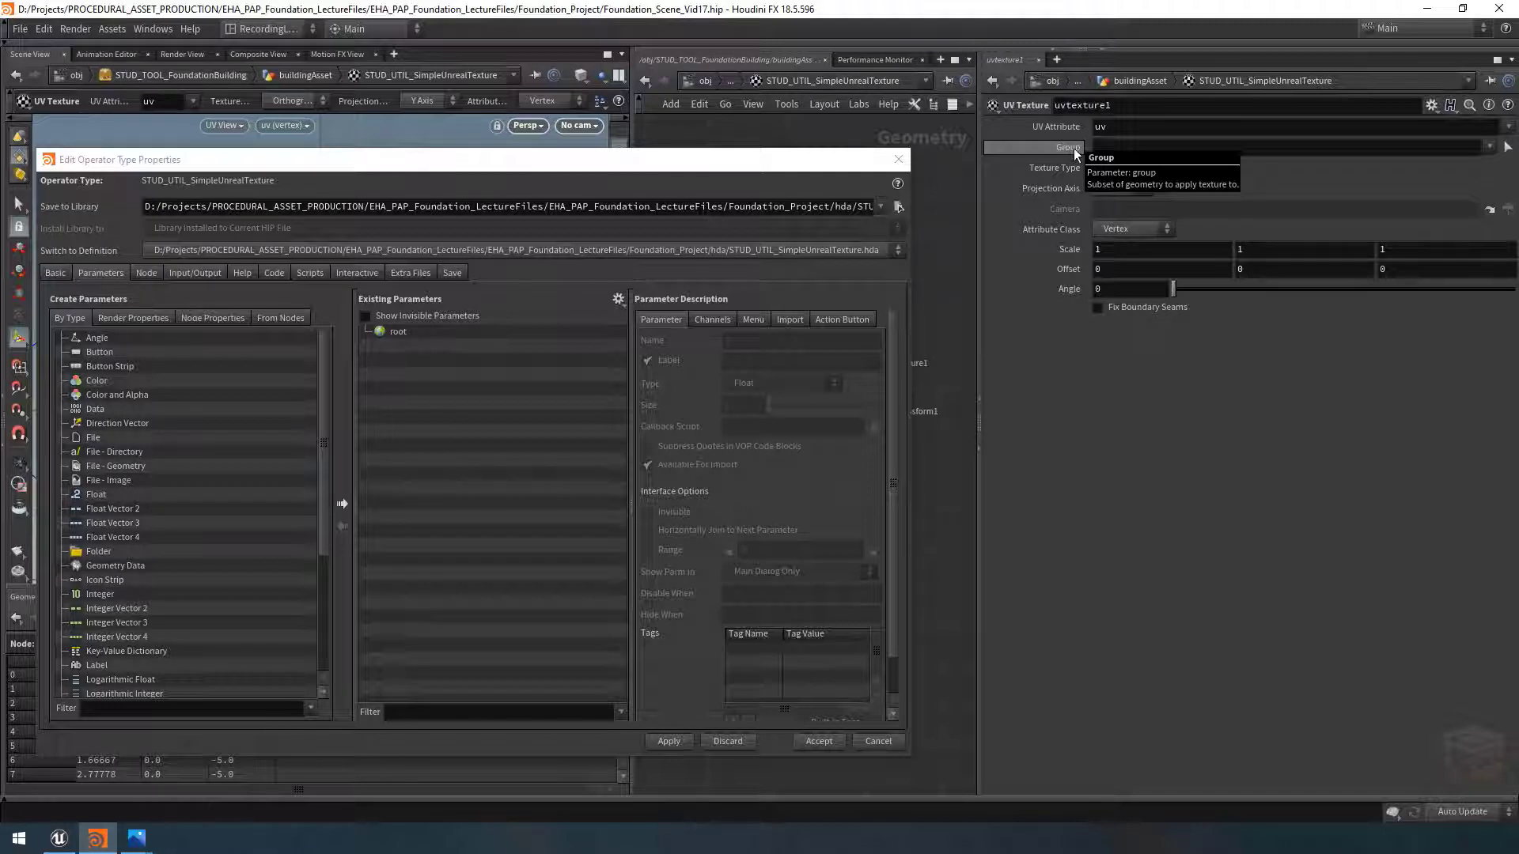
drag(1074, 149, 407, 367)
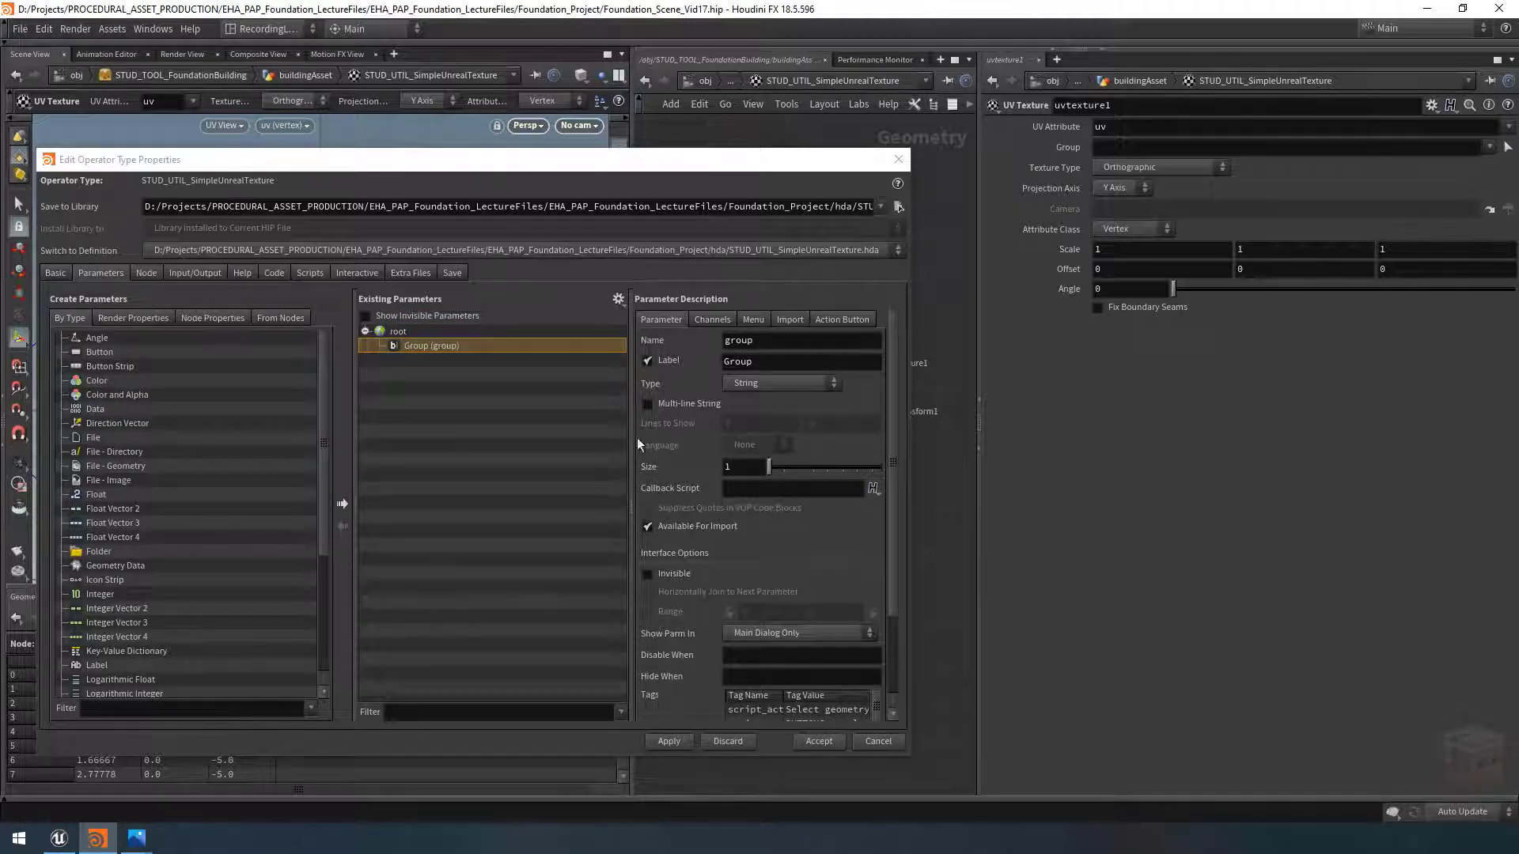
Step: Examine the menu script and action button script of the promoted Group parameter
click(755, 320)
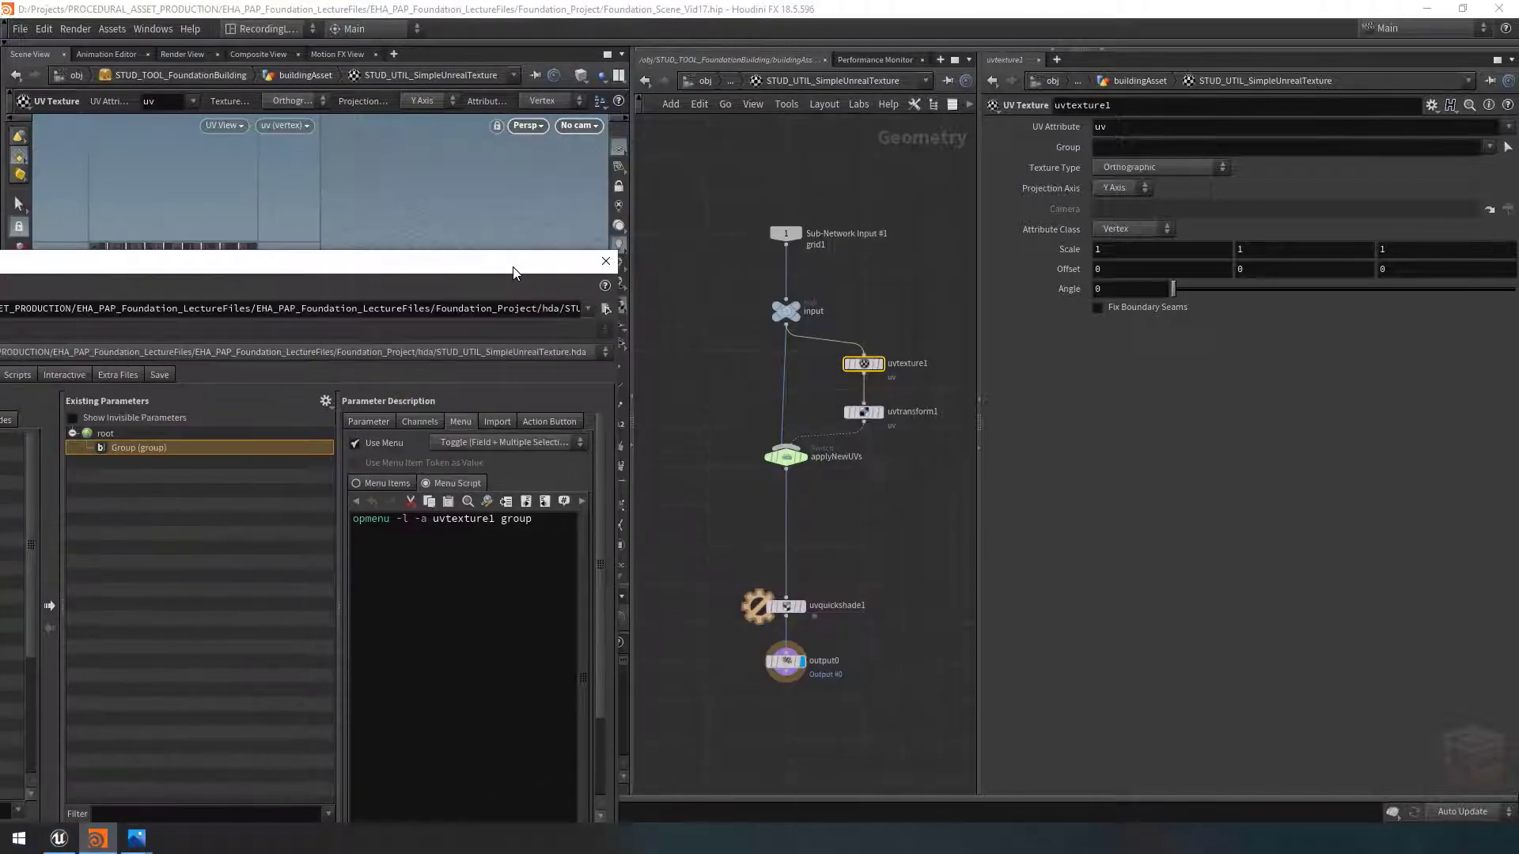
drag(805, 165, 852, 98)
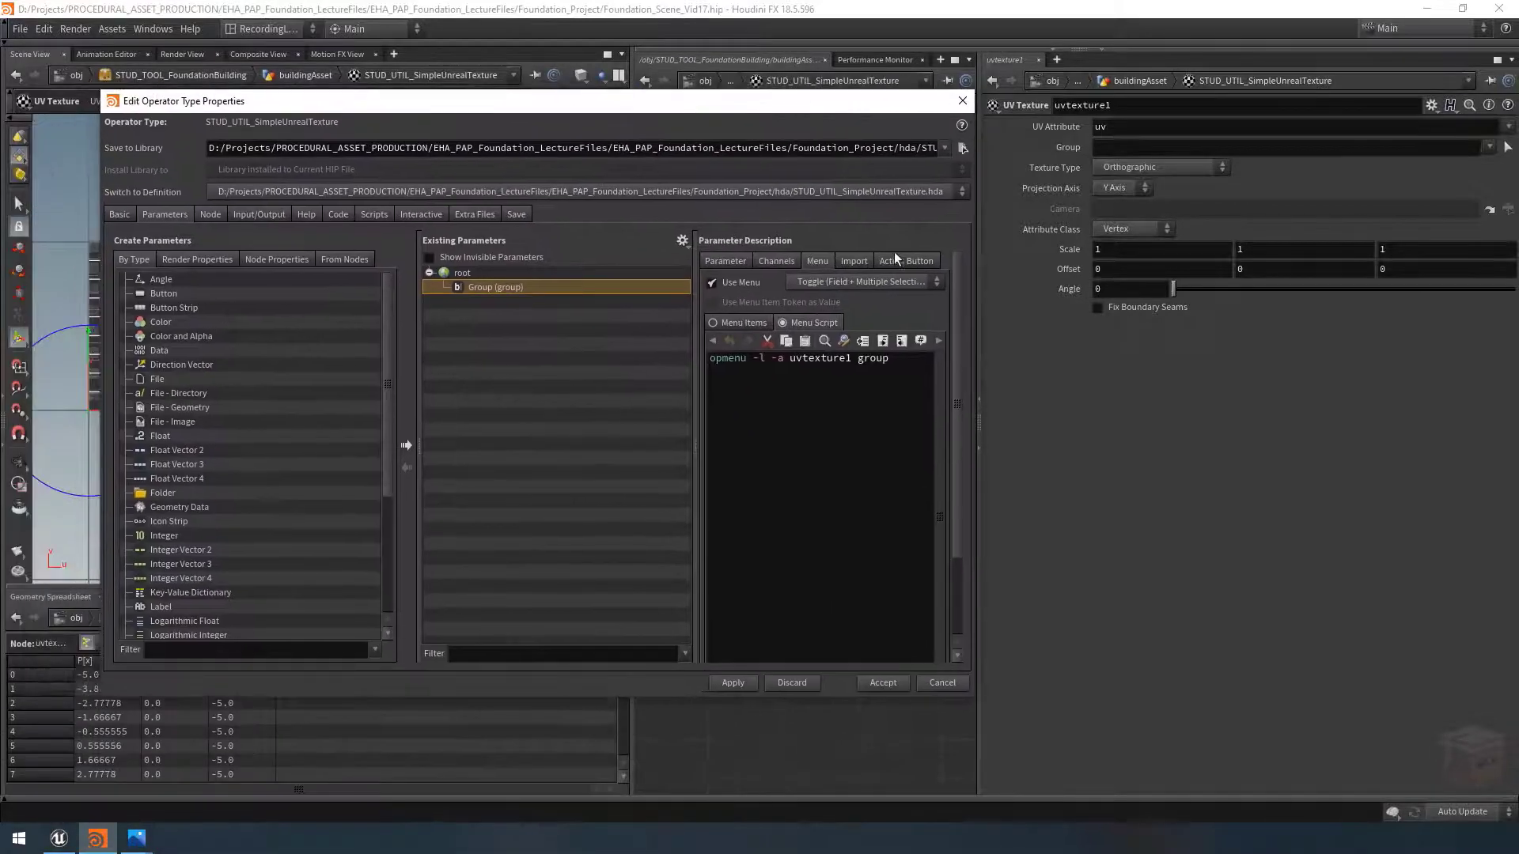
click(898, 260)
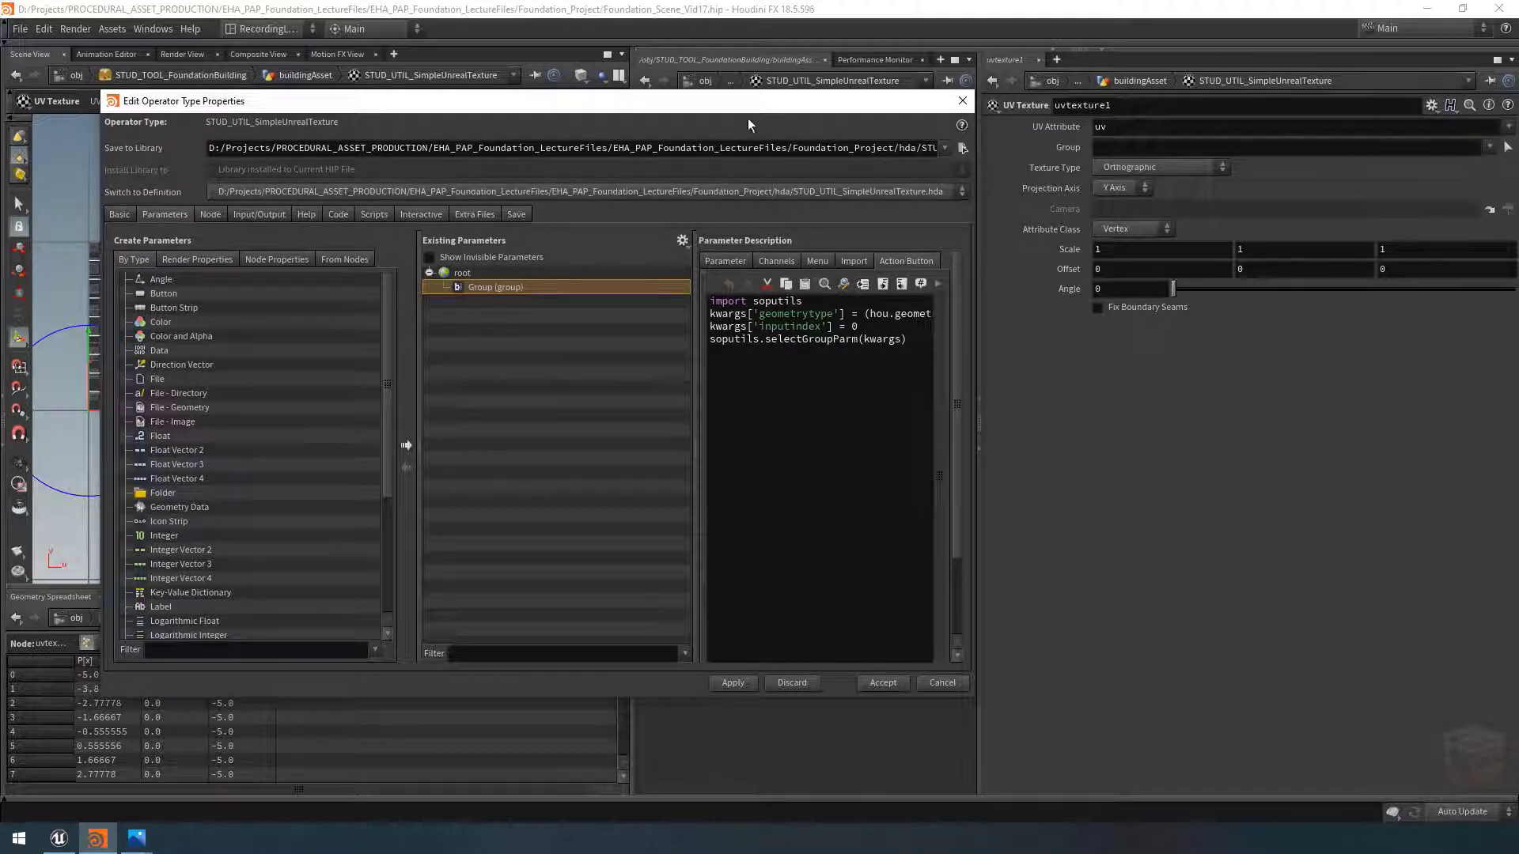
Step: Add a separator and a toggle parameter under root, below the Group parameter
drag(814, 111, 728, 144)
scroll(142, 554, down, 4)
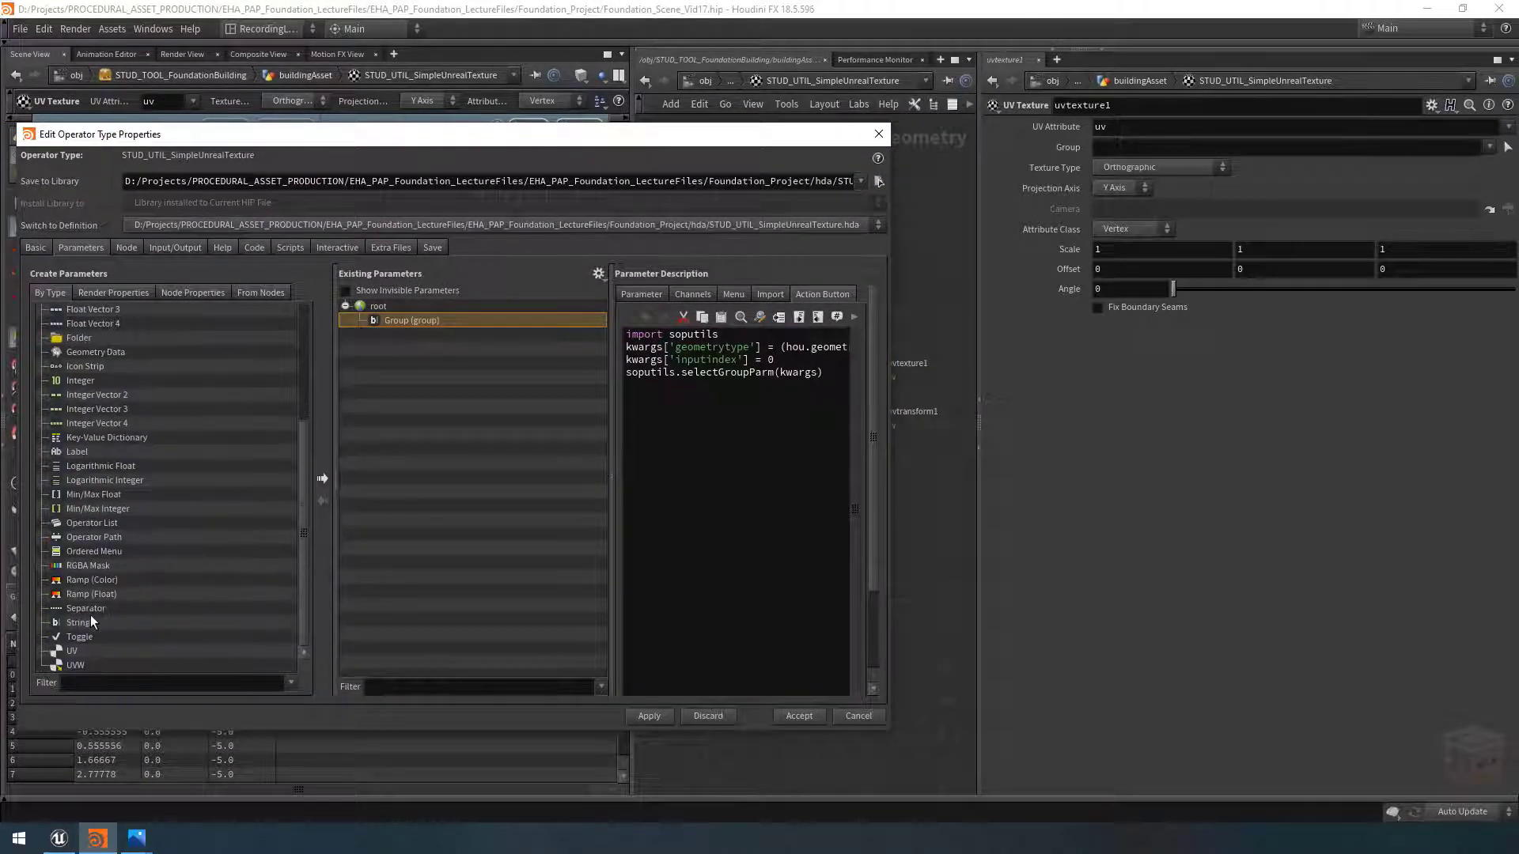
drag(92, 609, 486, 368)
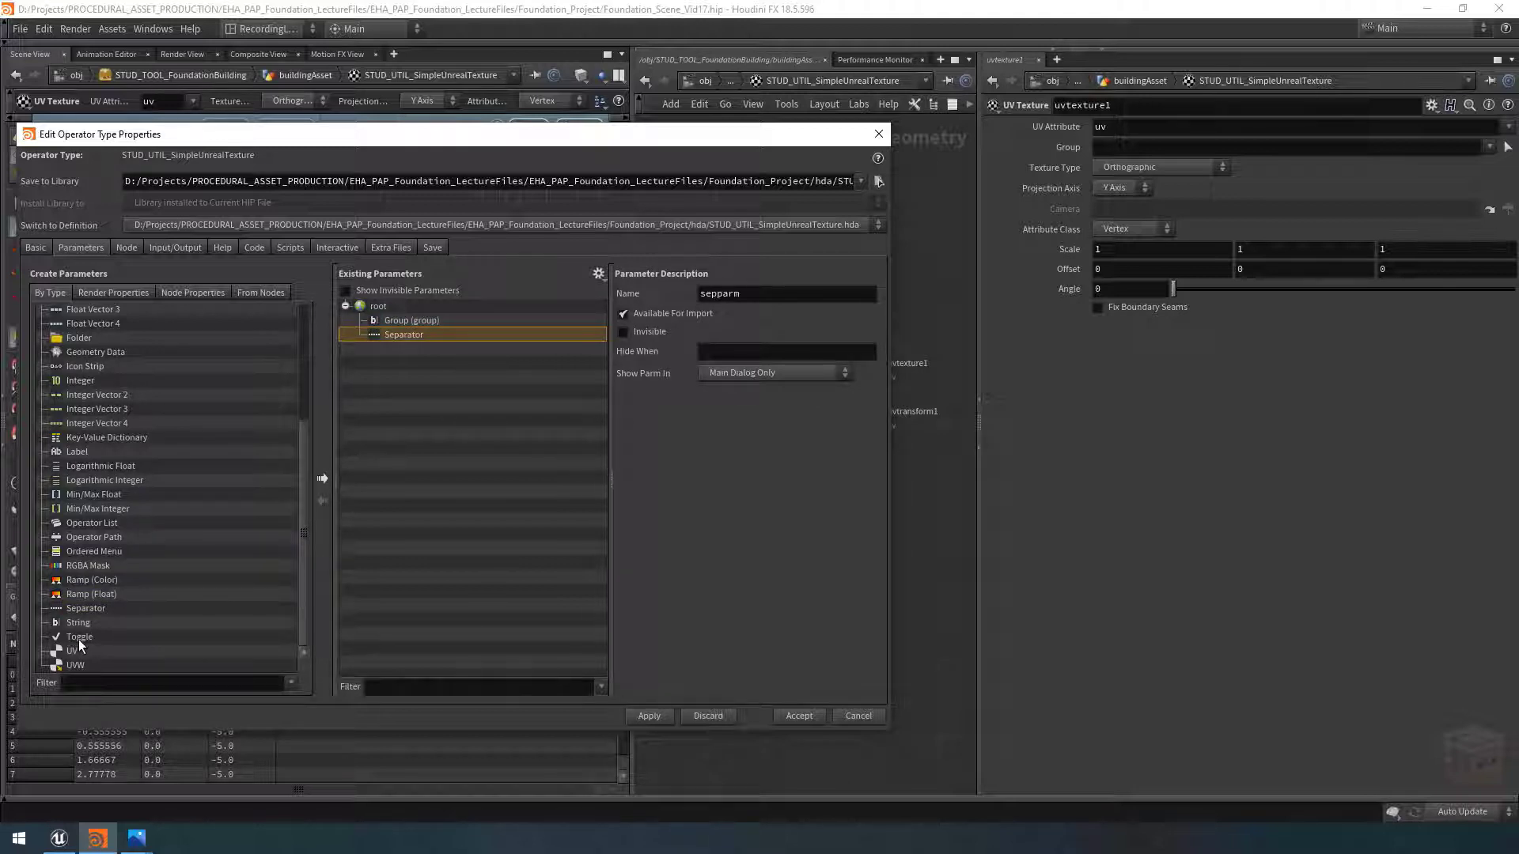
drag(79, 638, 382, 362)
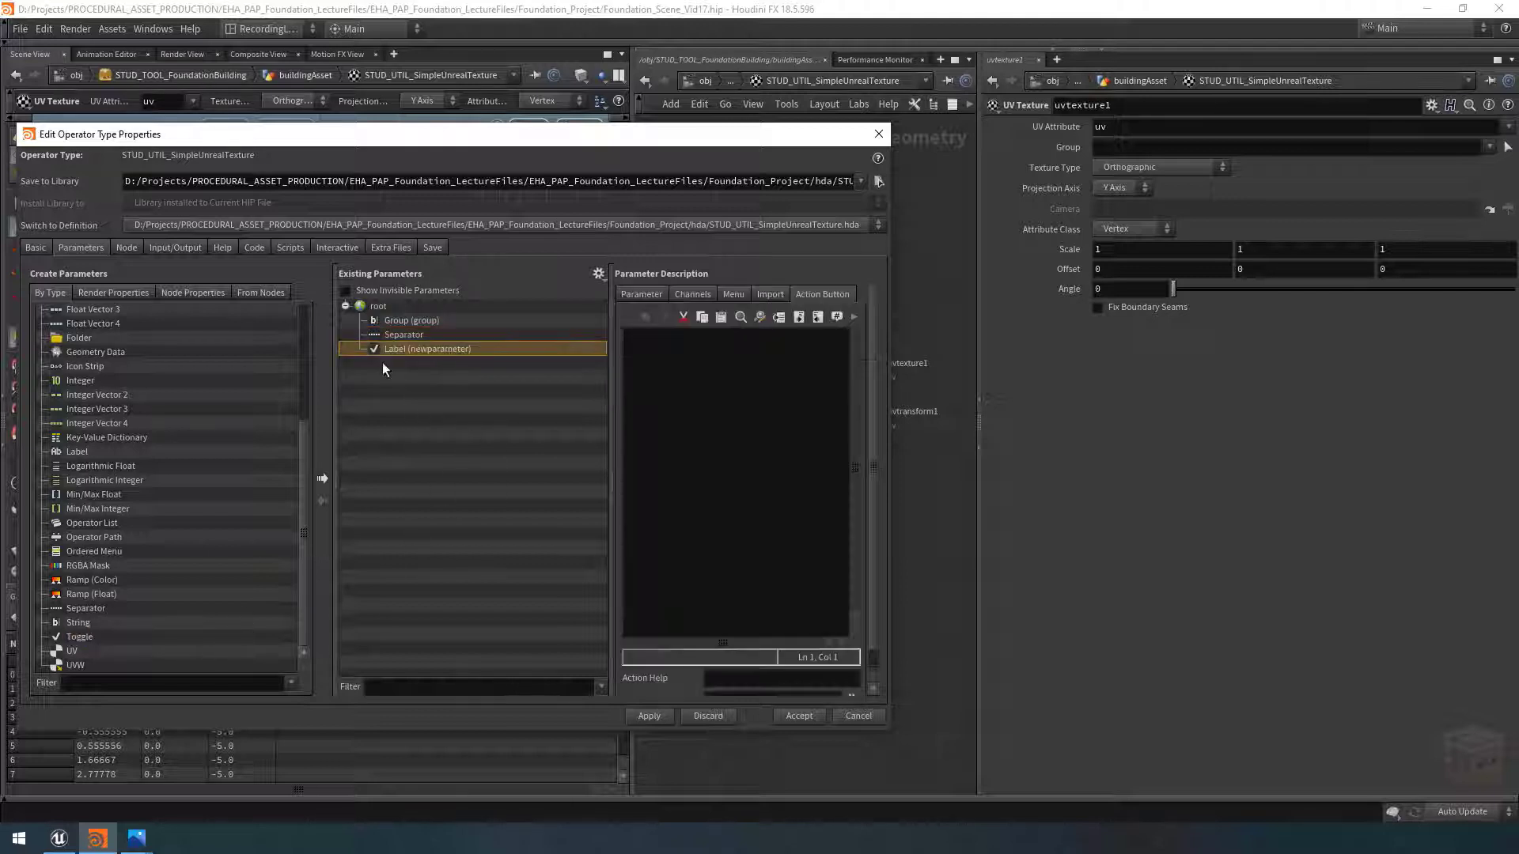
Step: Name the new toggle applyNewUVs, label it Project New Simple UVs, and check its default value
click(641, 294)
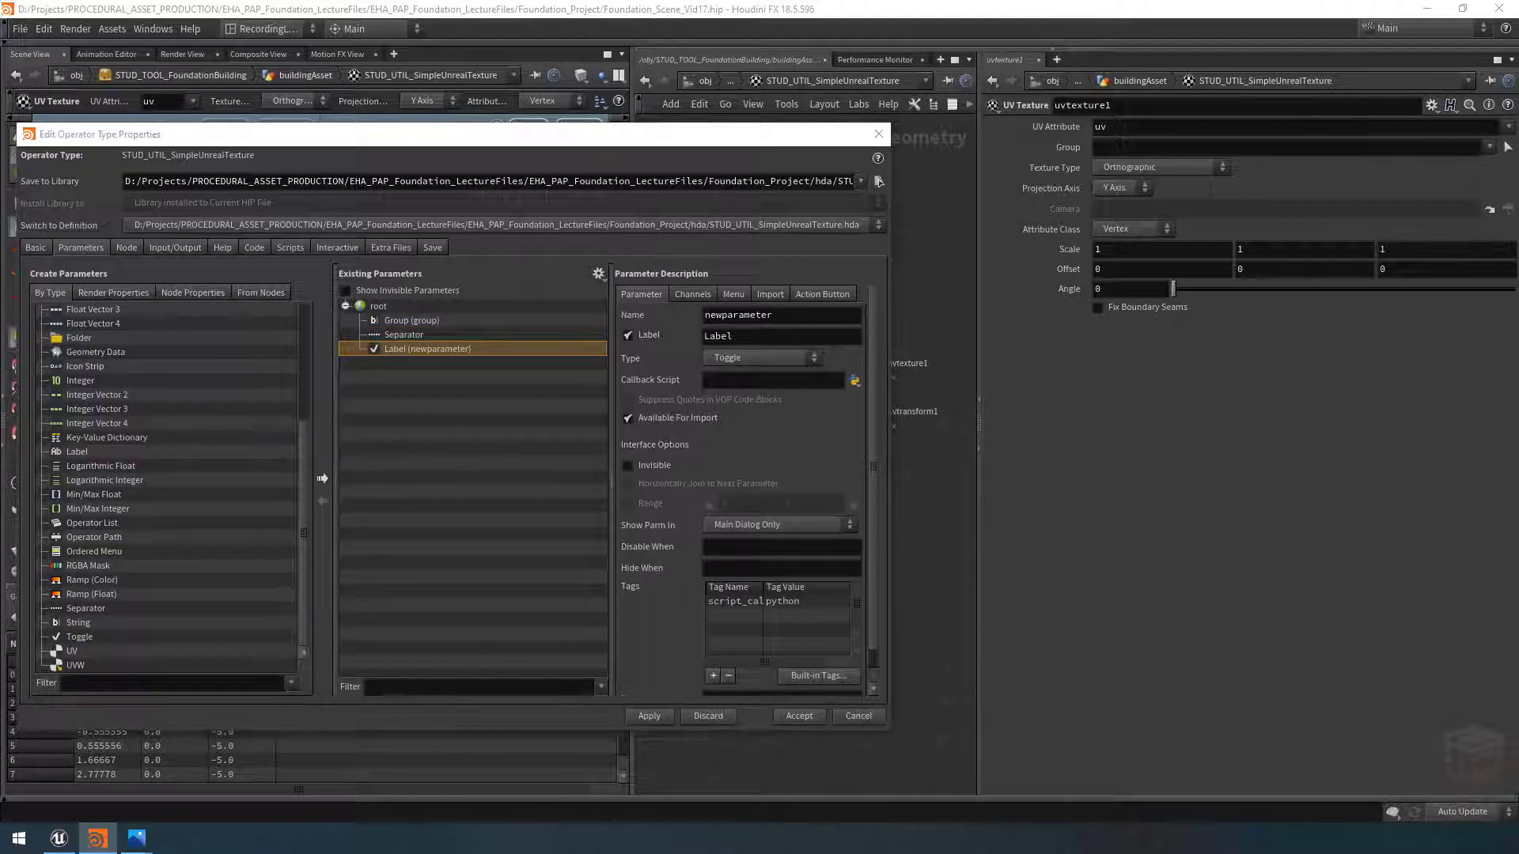
drag(818, 318, 613, 327)
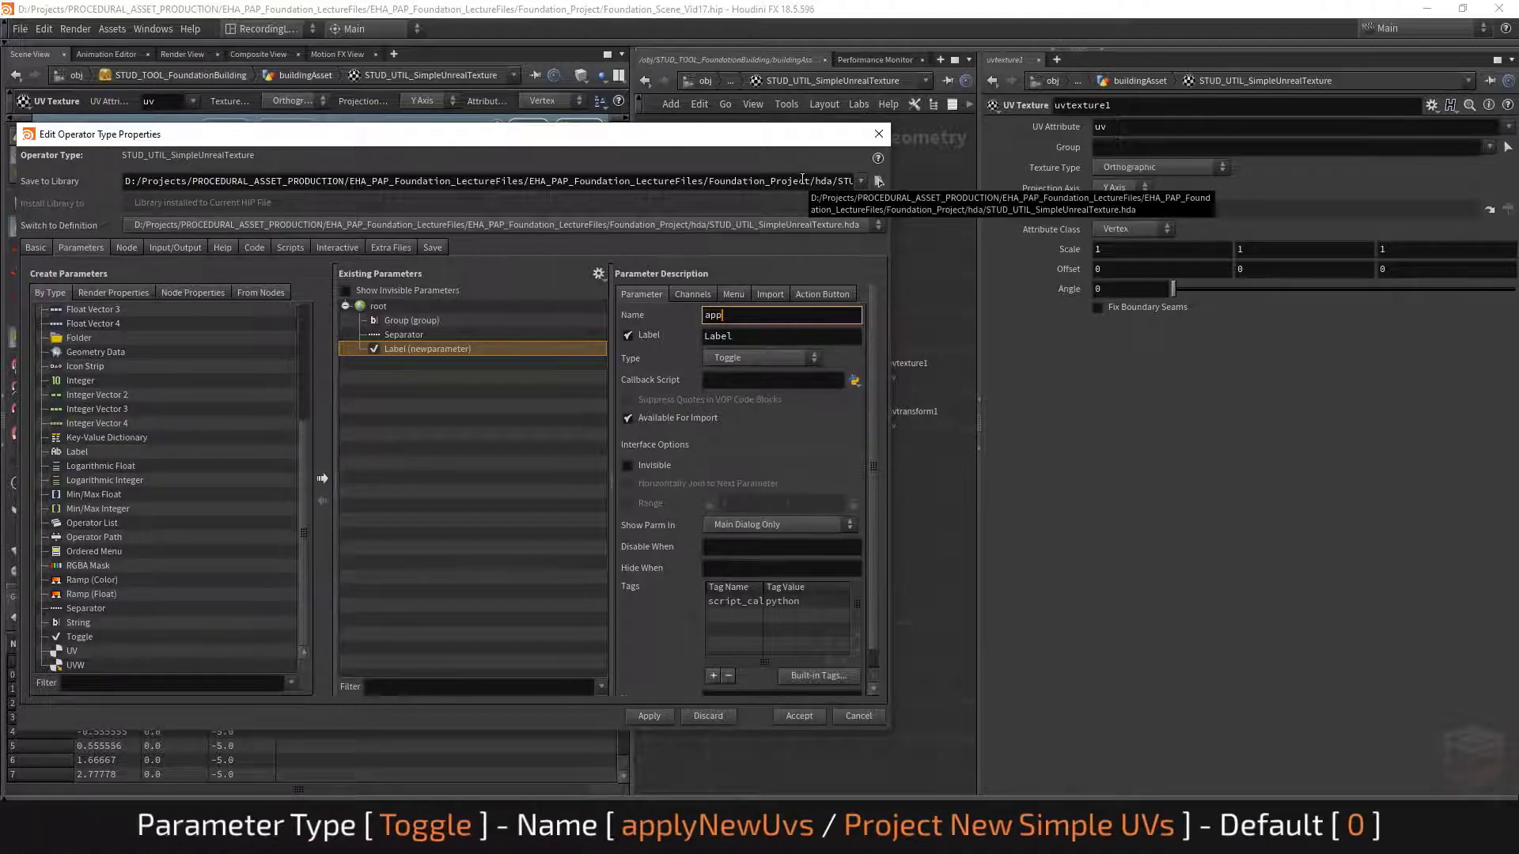
text(applyNewUVs)
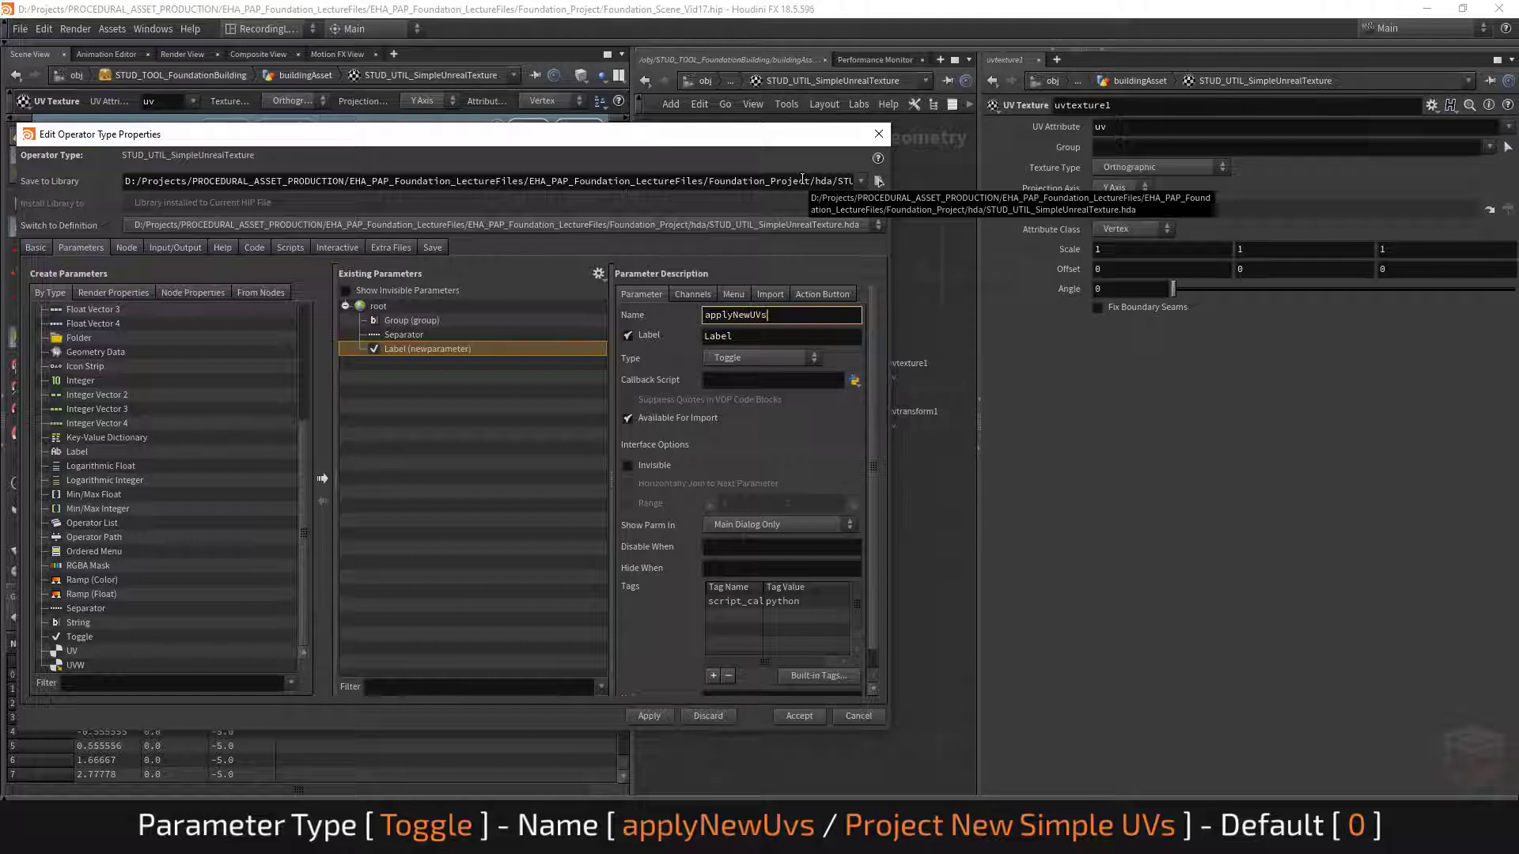
key(Tab)
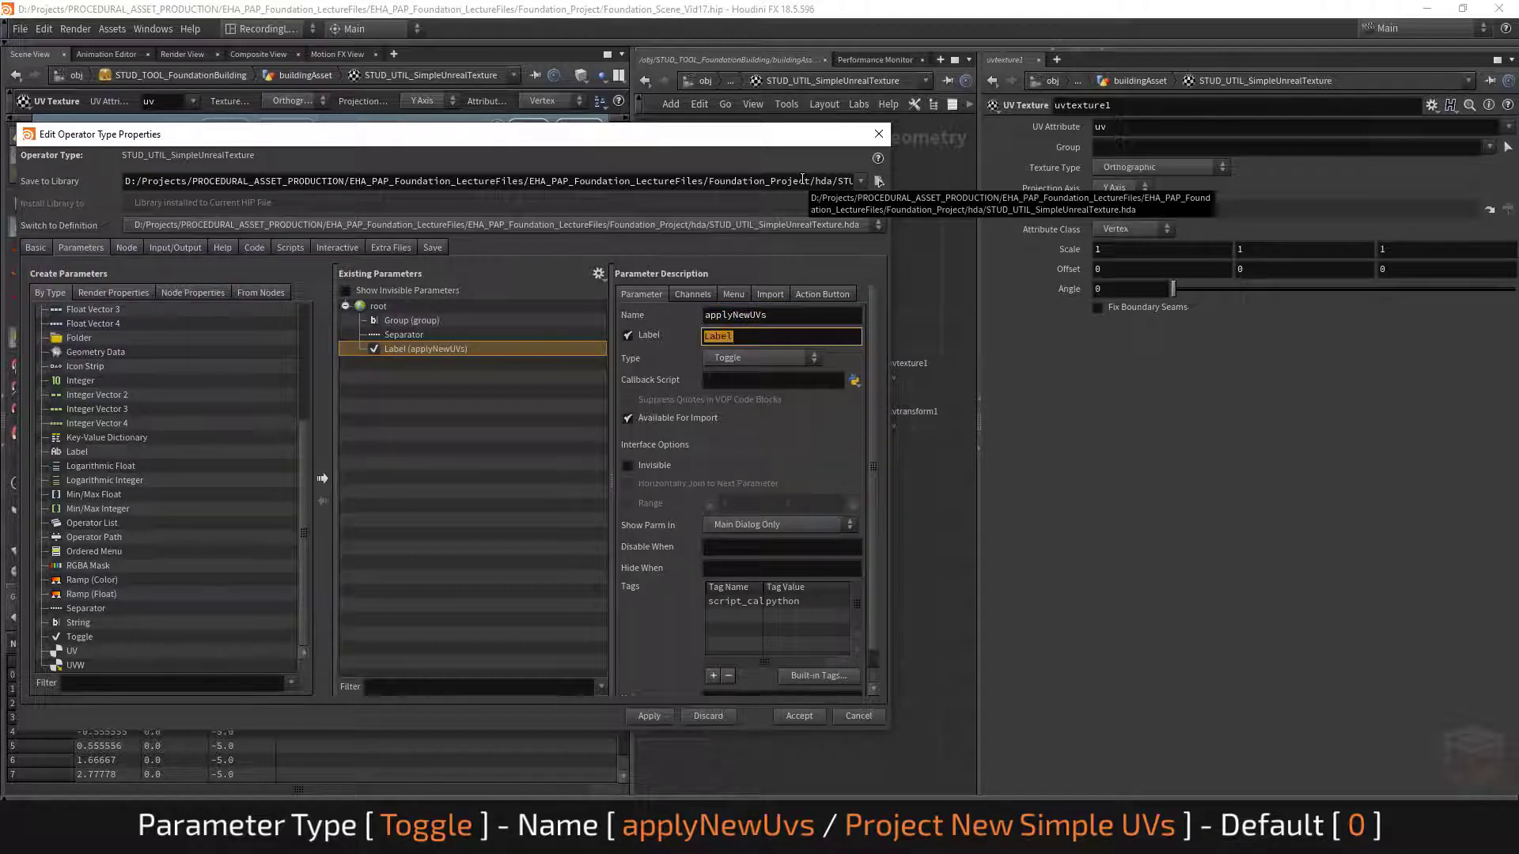
text(Project New Simple UVs)
key(Return)
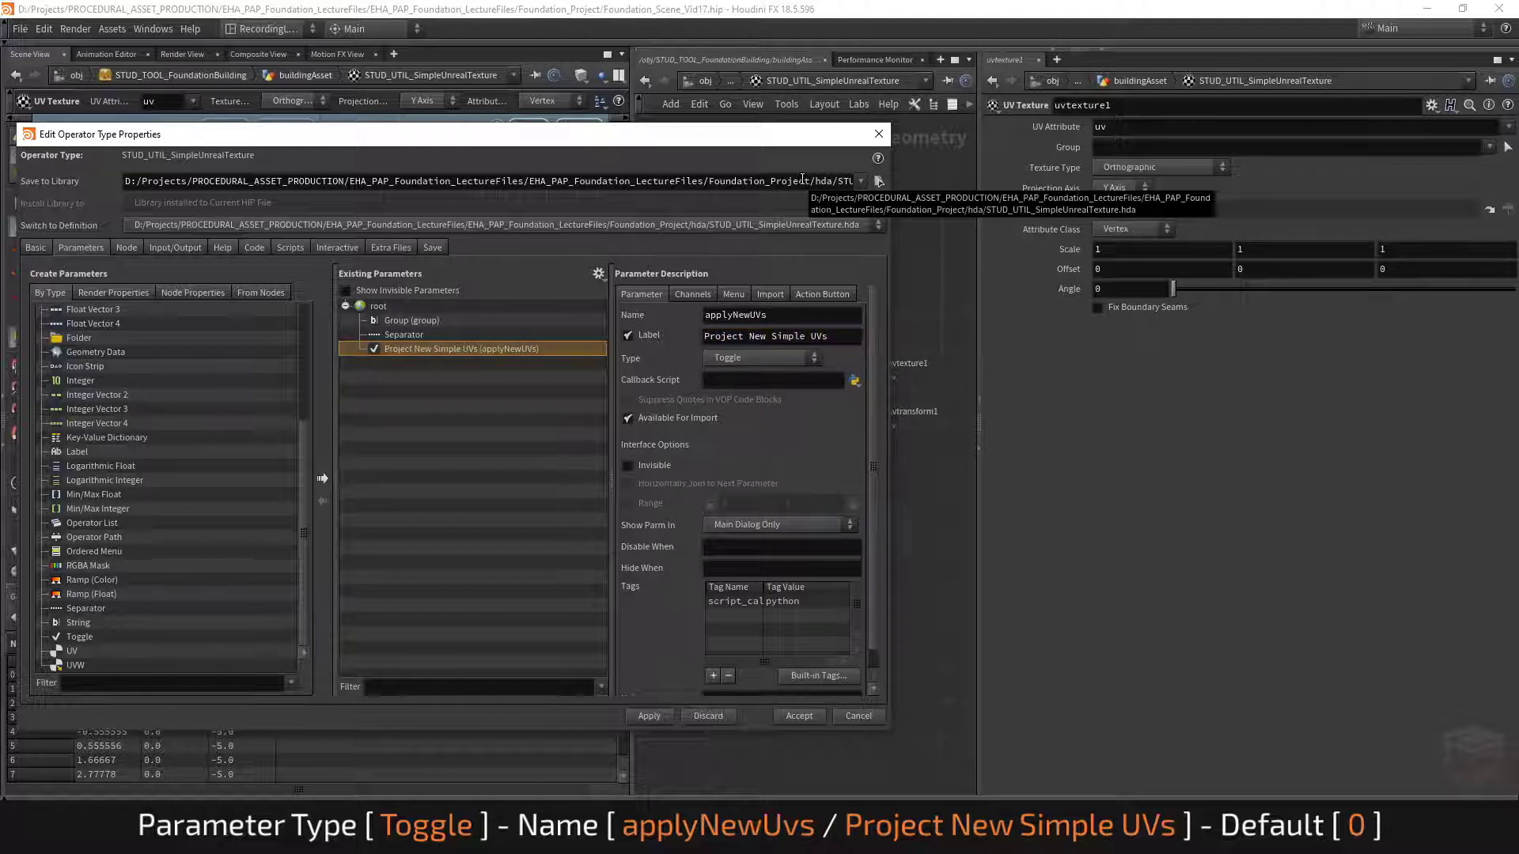
click(685, 294)
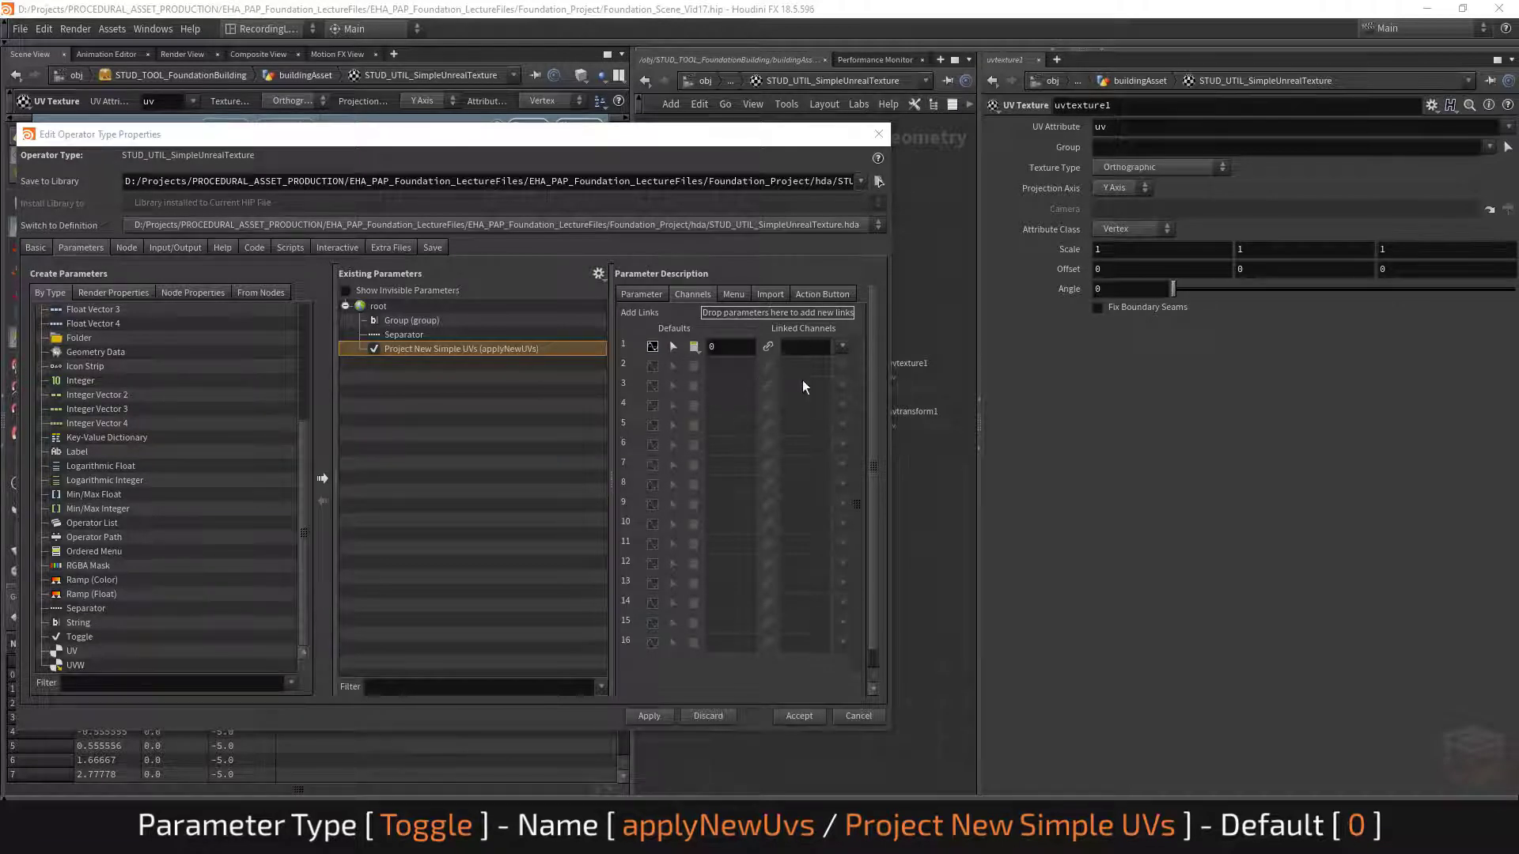
click(631, 293)
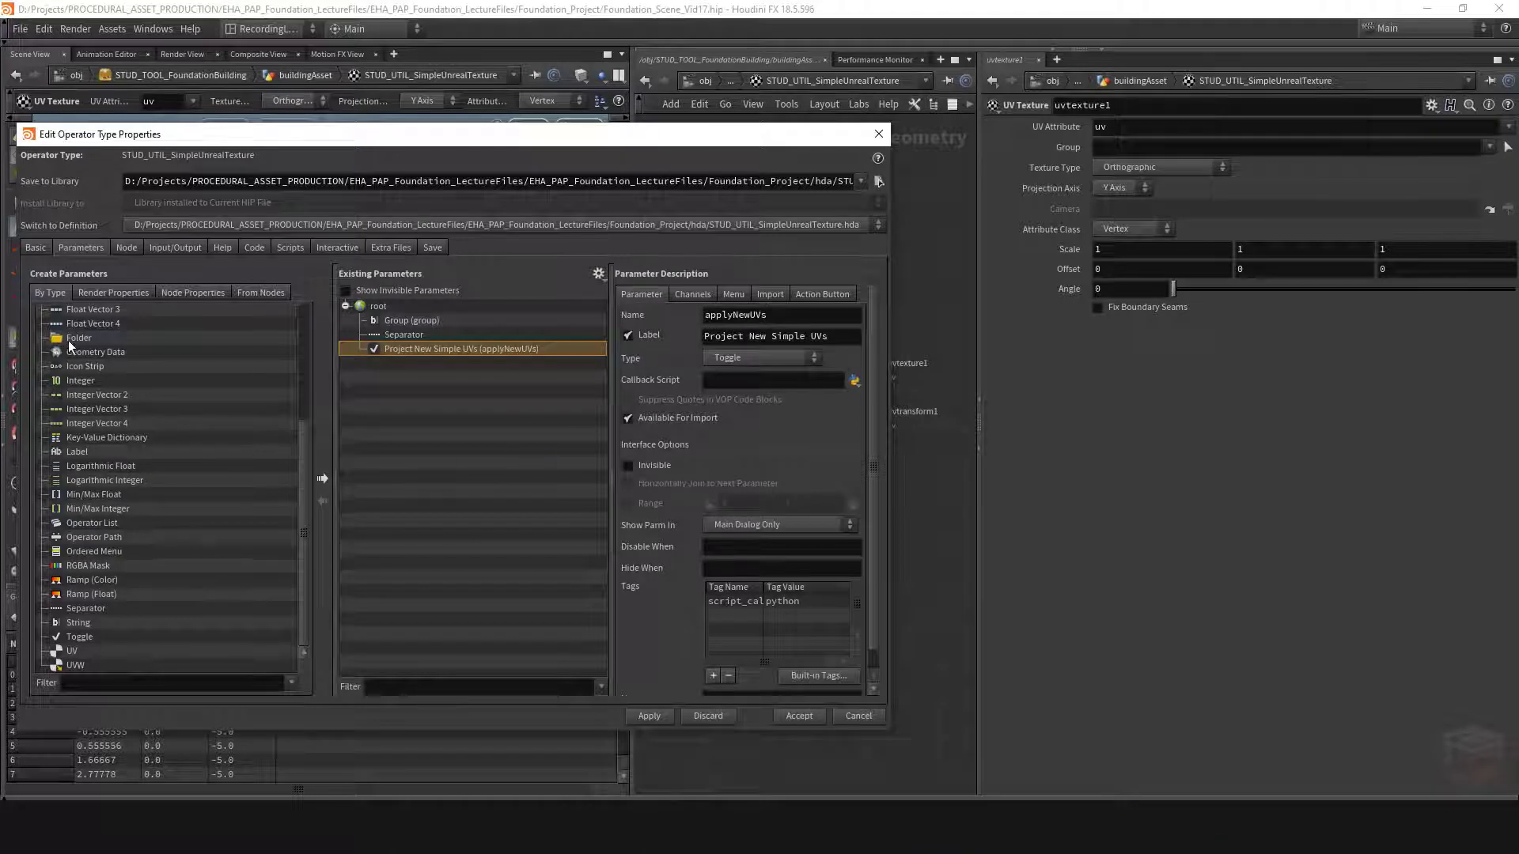
Step: Add a folder below the Project New Simple UVs toggle and set its folder type to Simple
drag(78, 337, 435, 410)
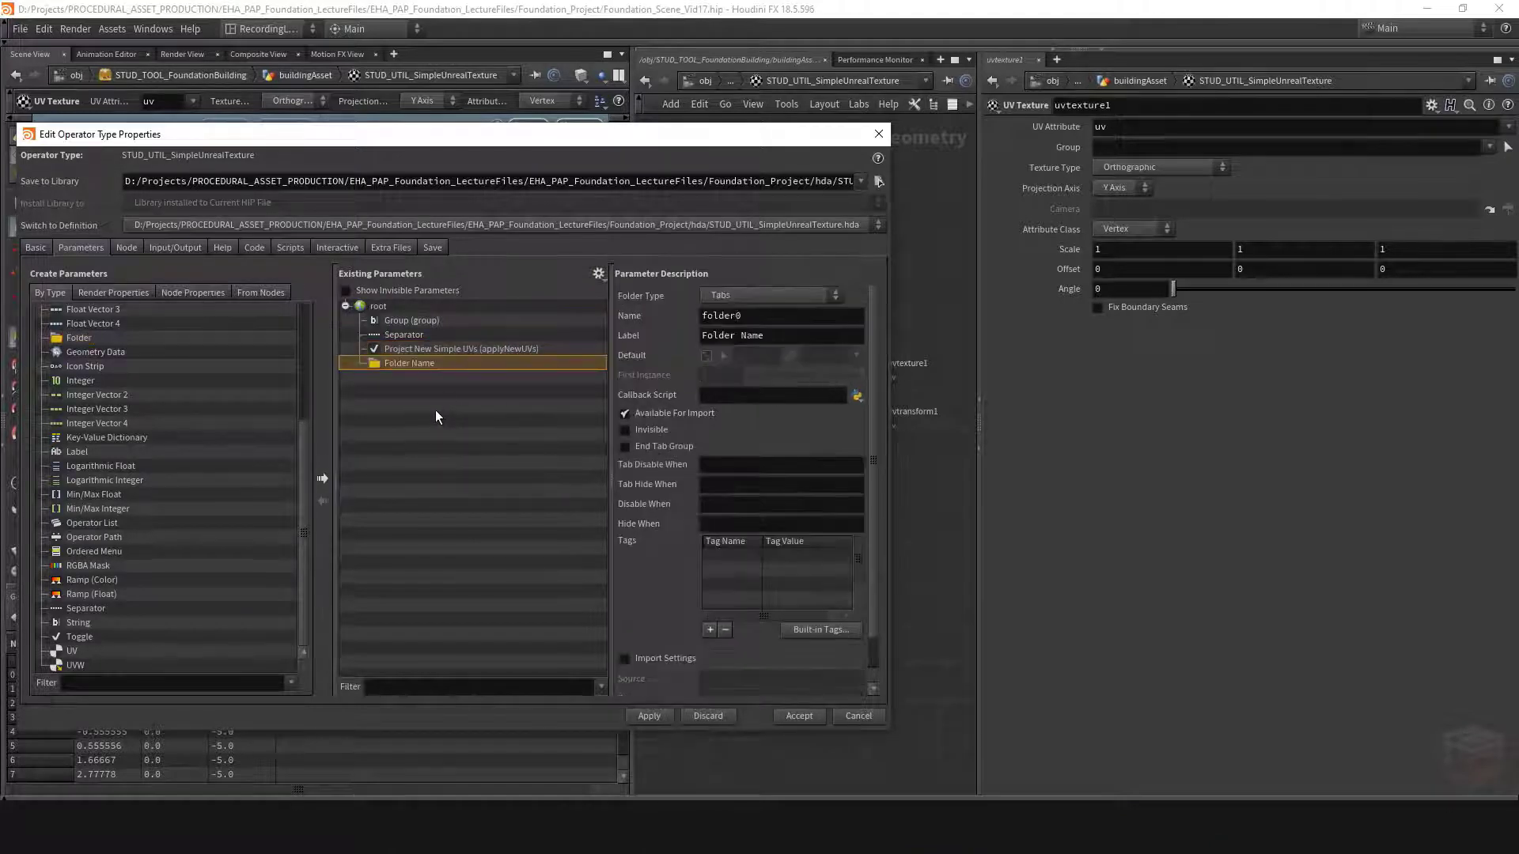
click(762, 295)
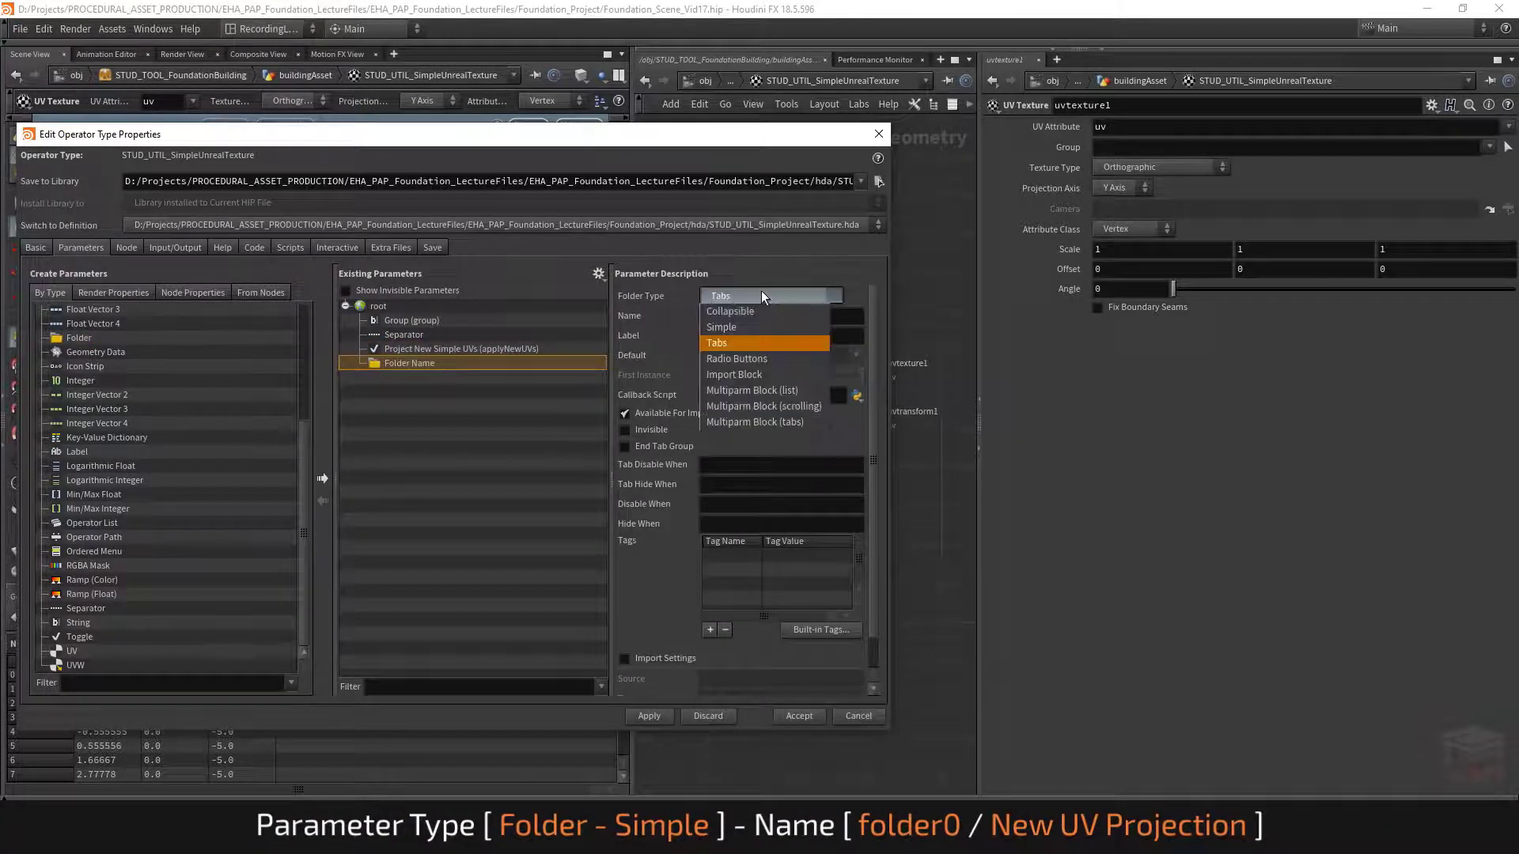
click(737, 326)
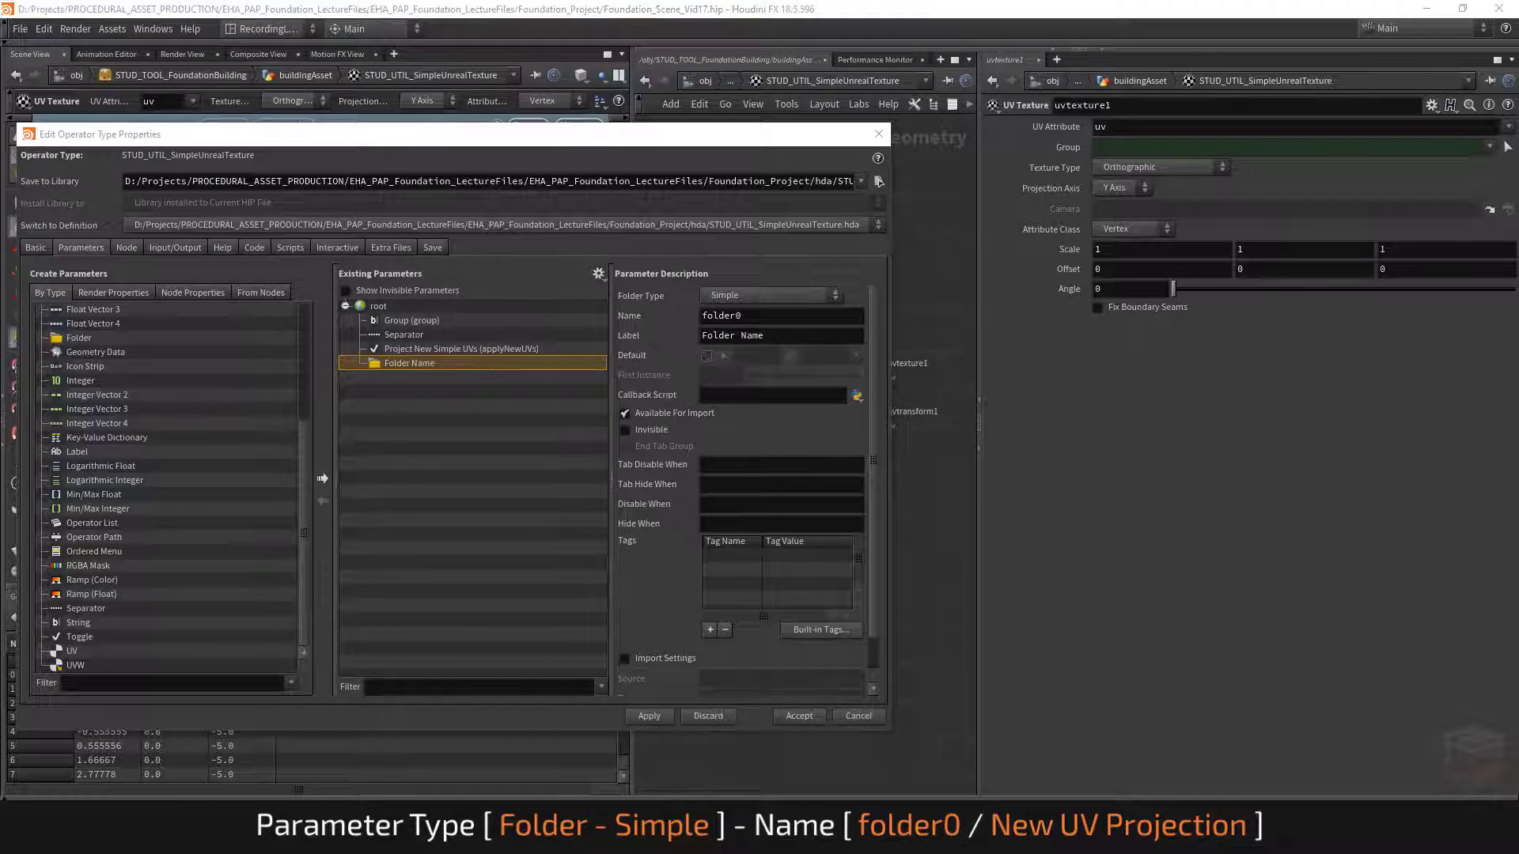
Step: Examine how the Project New Simple UVs toggle affects the projection options on the LECT_UTIL_SimpleUnrealTexture reference asset
drag(2, 269, 1226, 257)
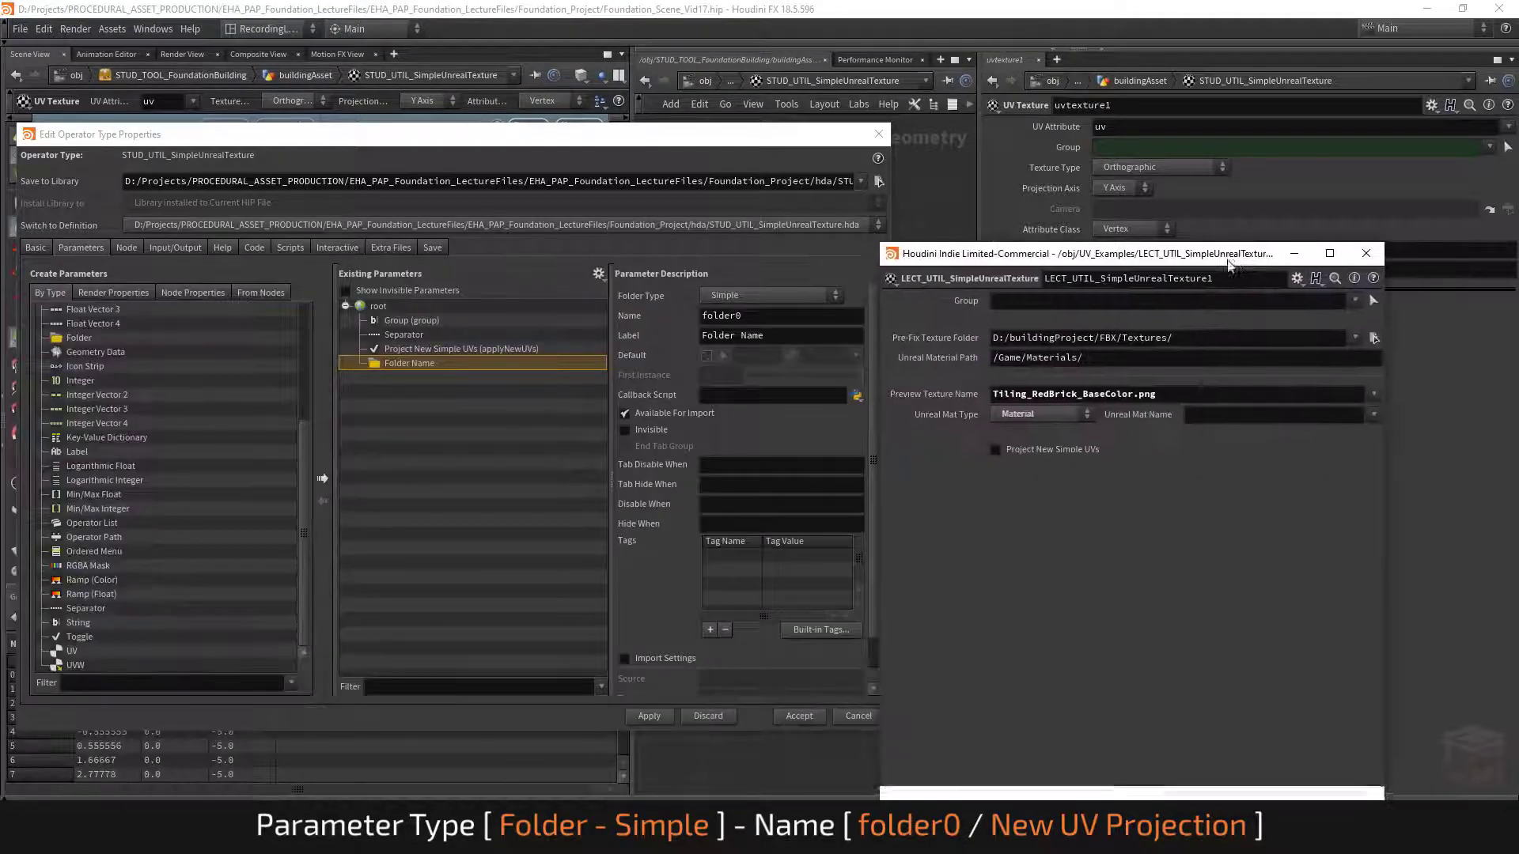
click(1030, 454)
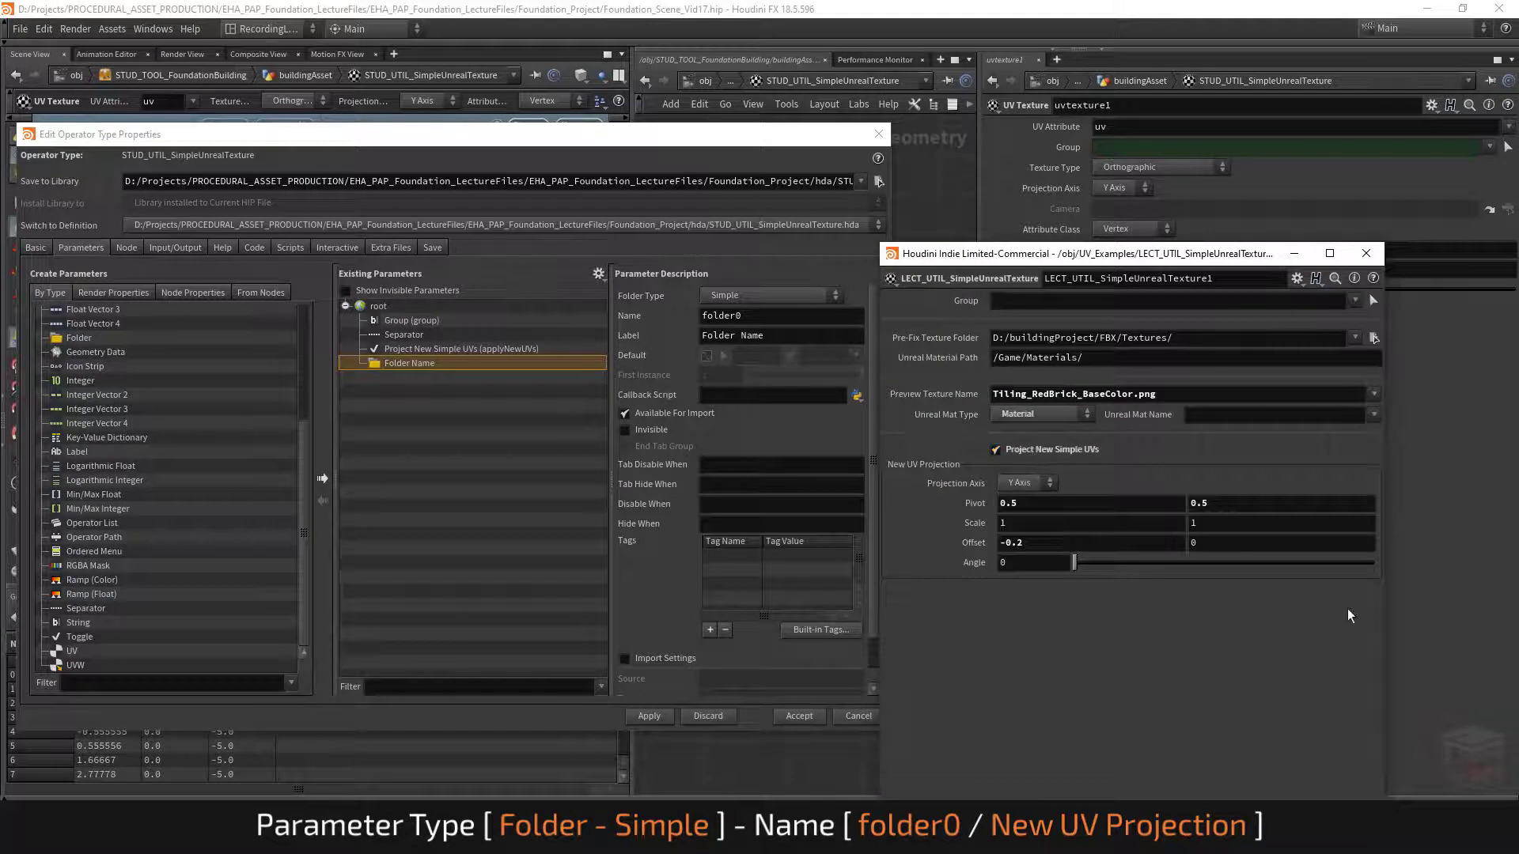
click(1023, 454)
click(1024, 454)
click(998, 452)
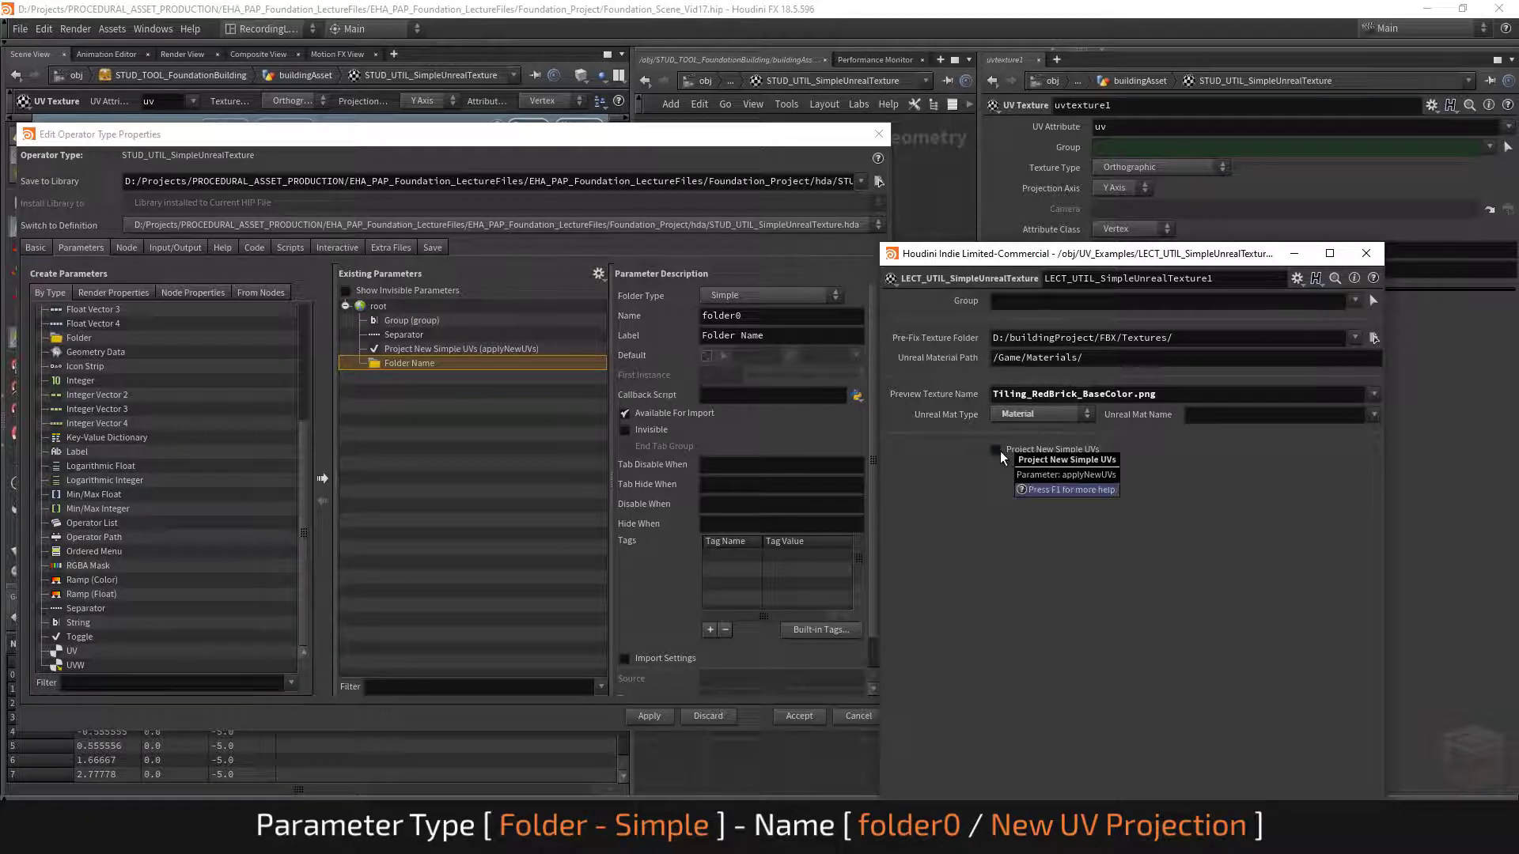
click(998, 452)
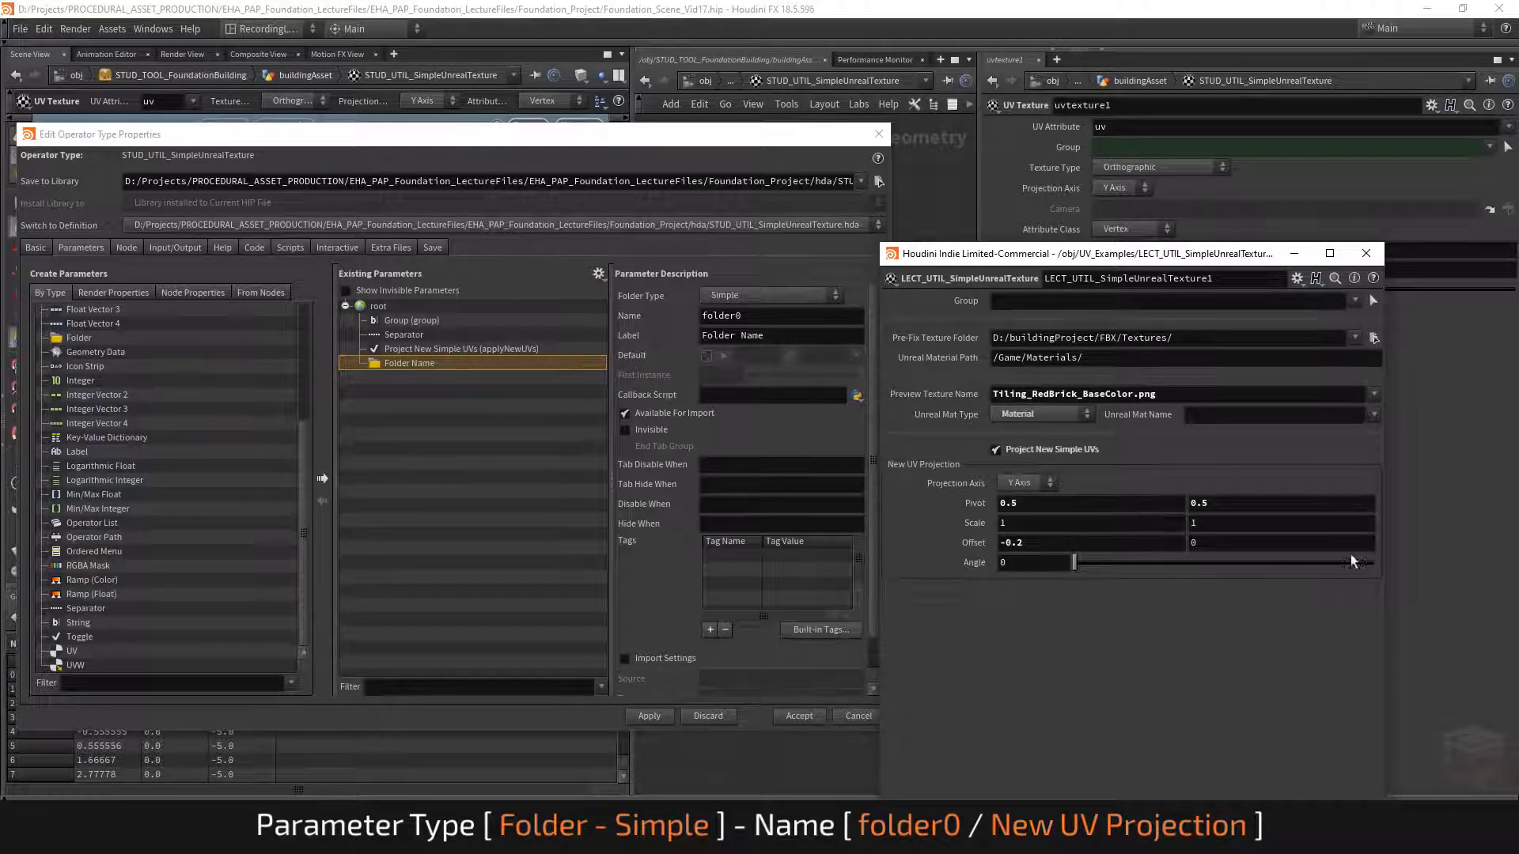
click(1295, 255)
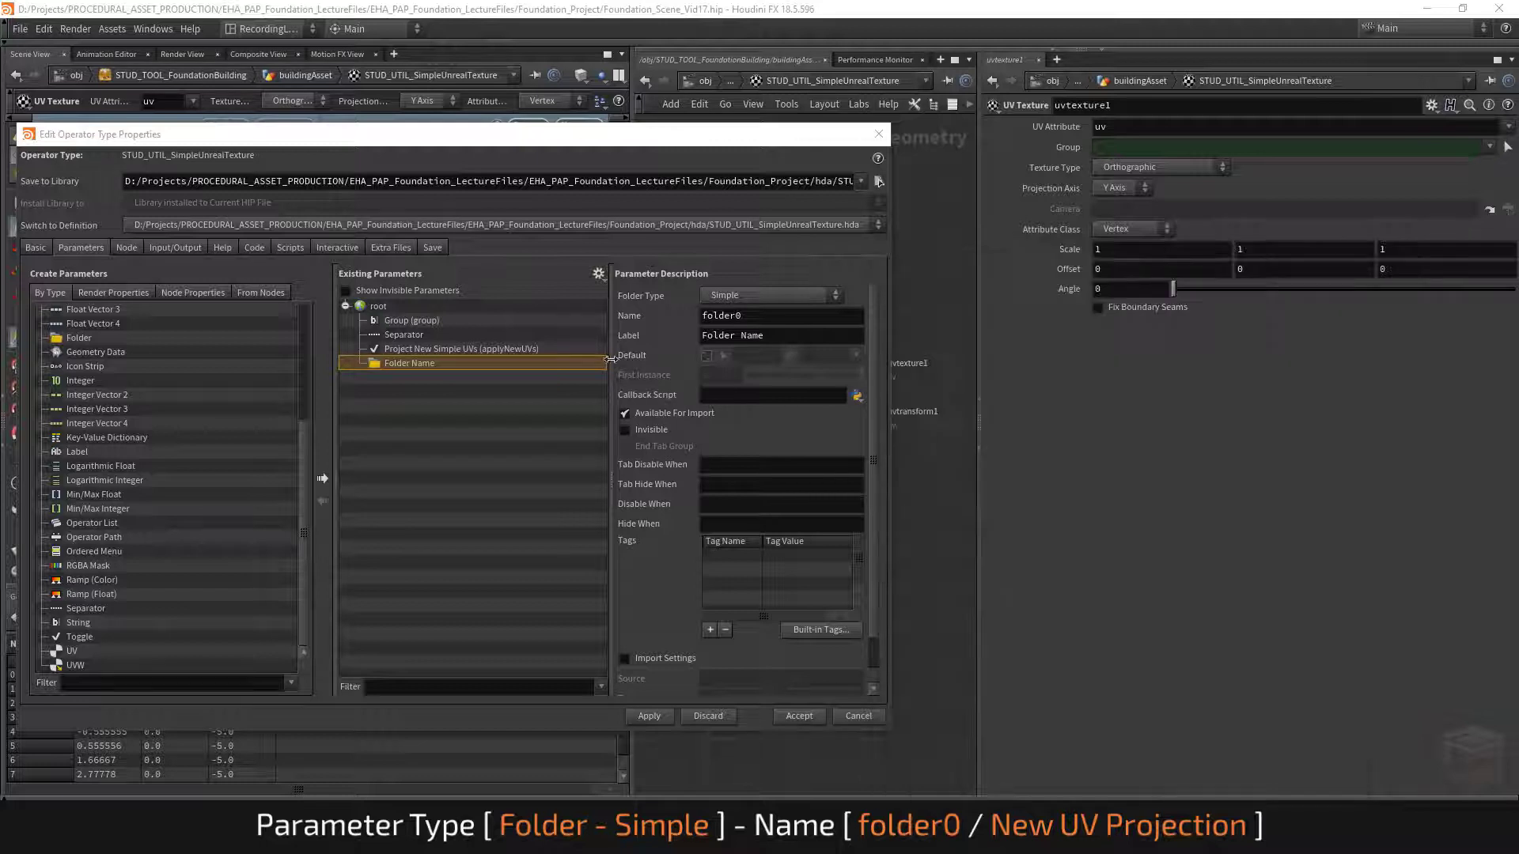
Step: Label the new folder New UV Projection
triple_click(802, 335)
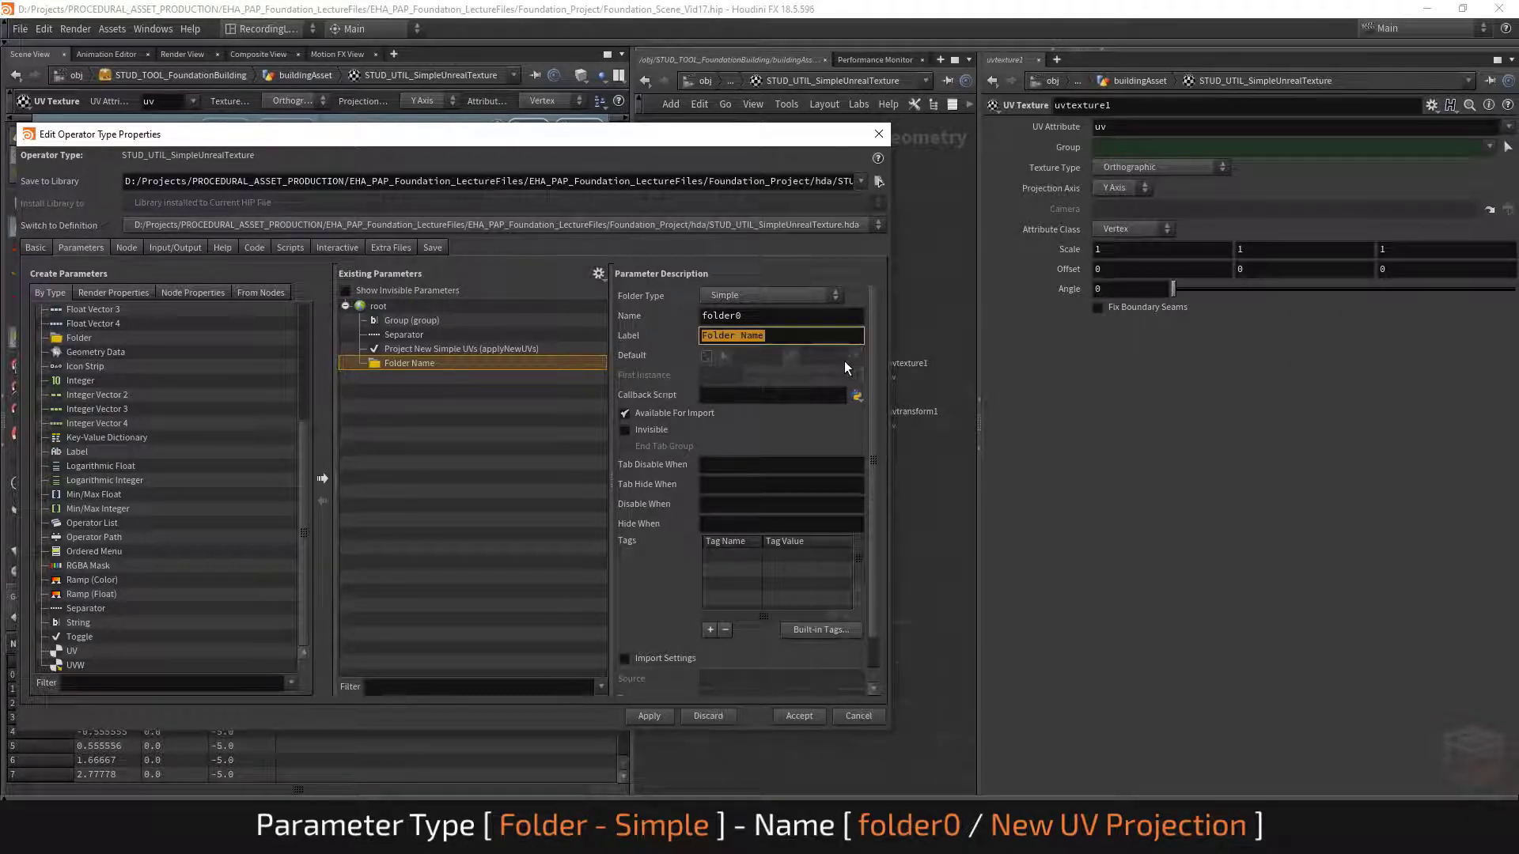
text(New UV Projection)
key(Return)
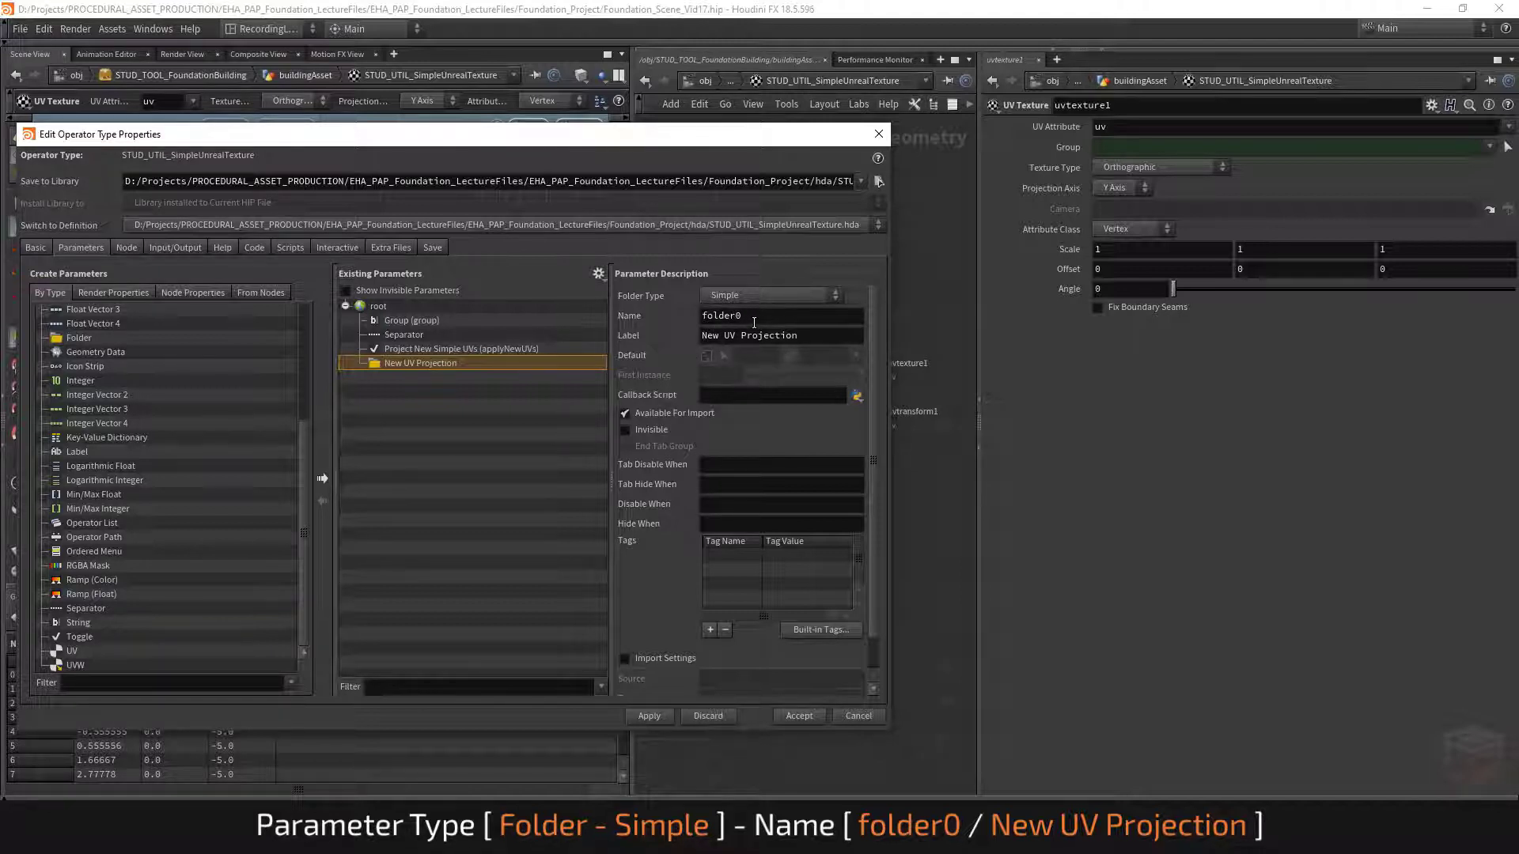
Step: Promote the UV Texture node's Projection Axis parameter into the New UV Projection folder
drag(804, 136, 616, 208)
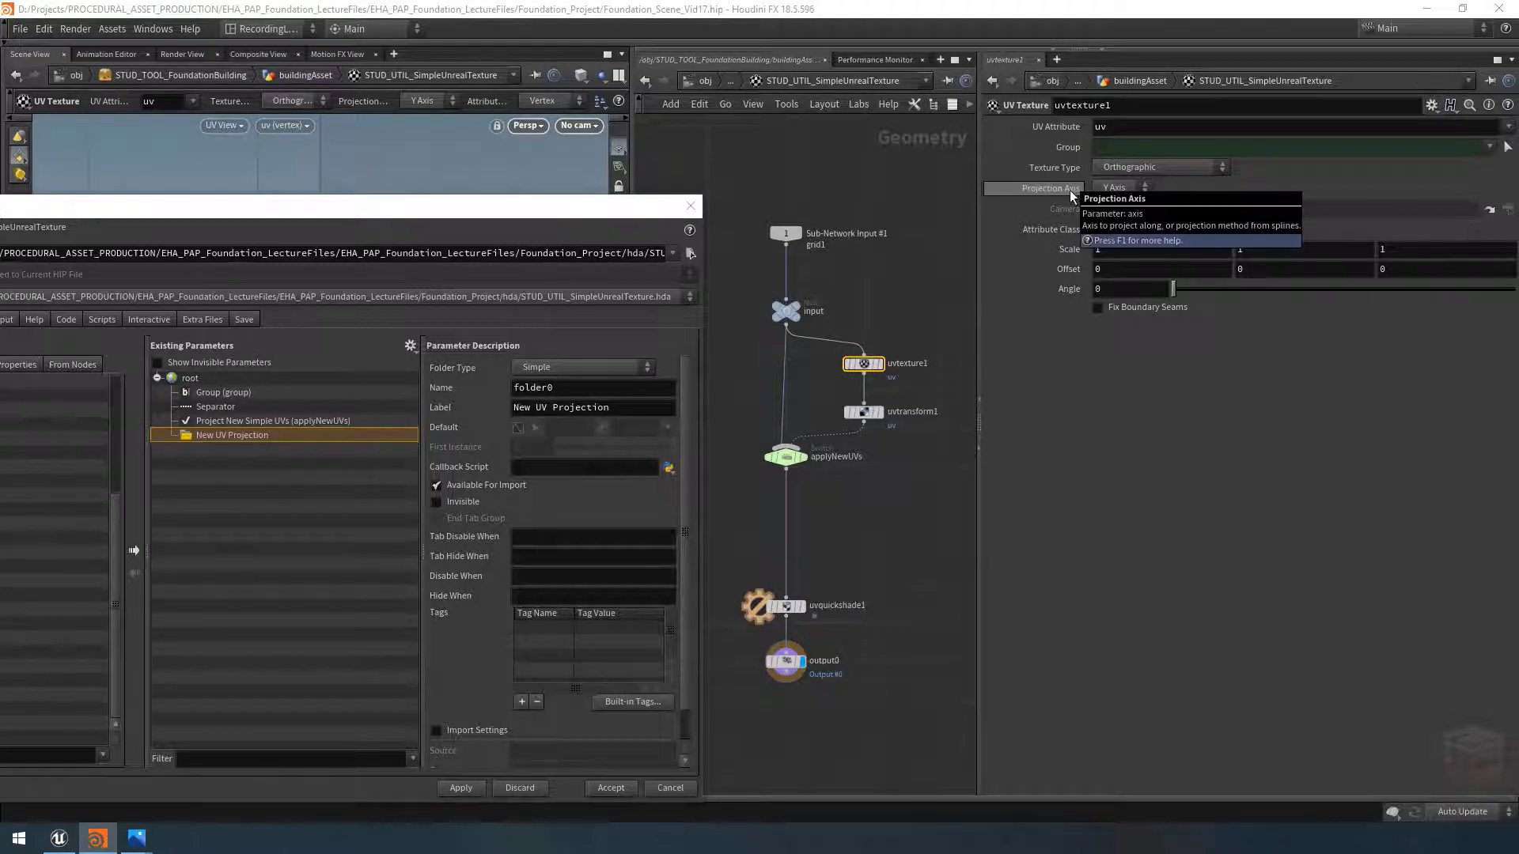
drag(1070, 190, 236, 434)
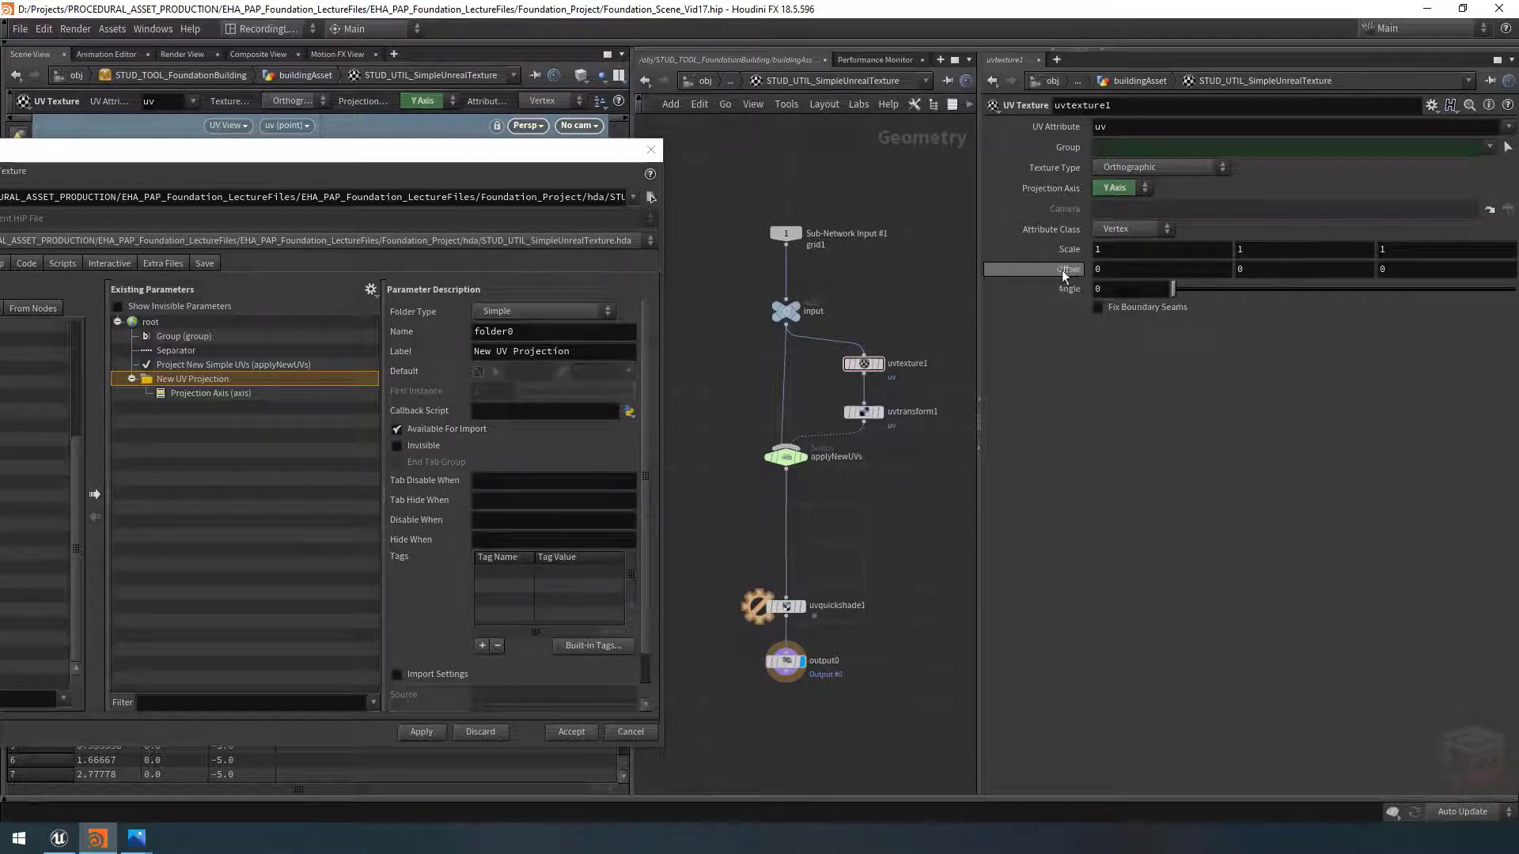
Step: Compare the UV Texture and UV Transform nodes' parameters, and promote the UV Texture node's Scale to the asset's interface
click(867, 369)
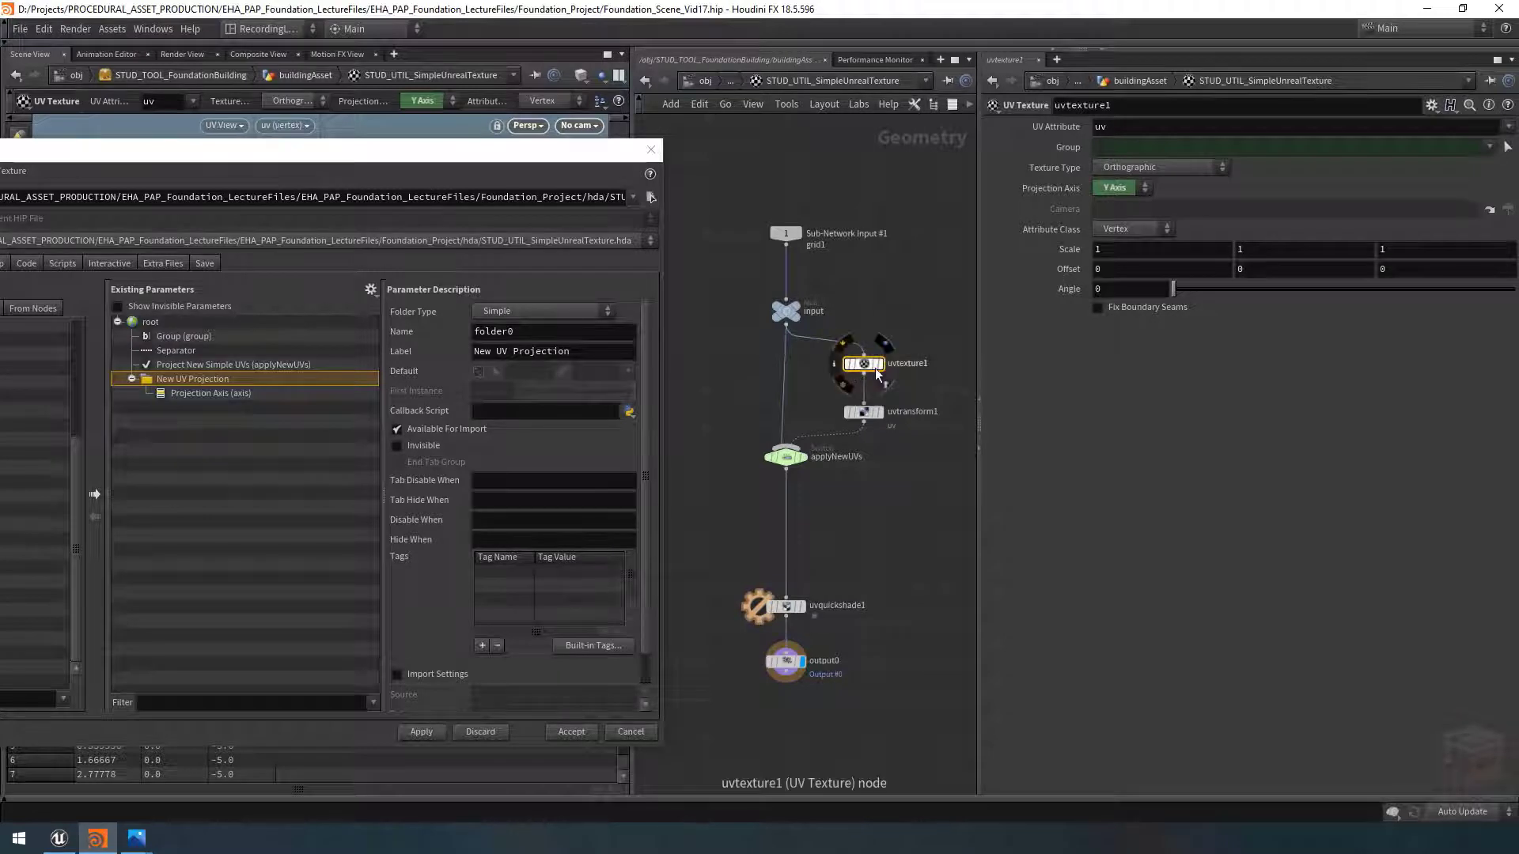
click(865, 413)
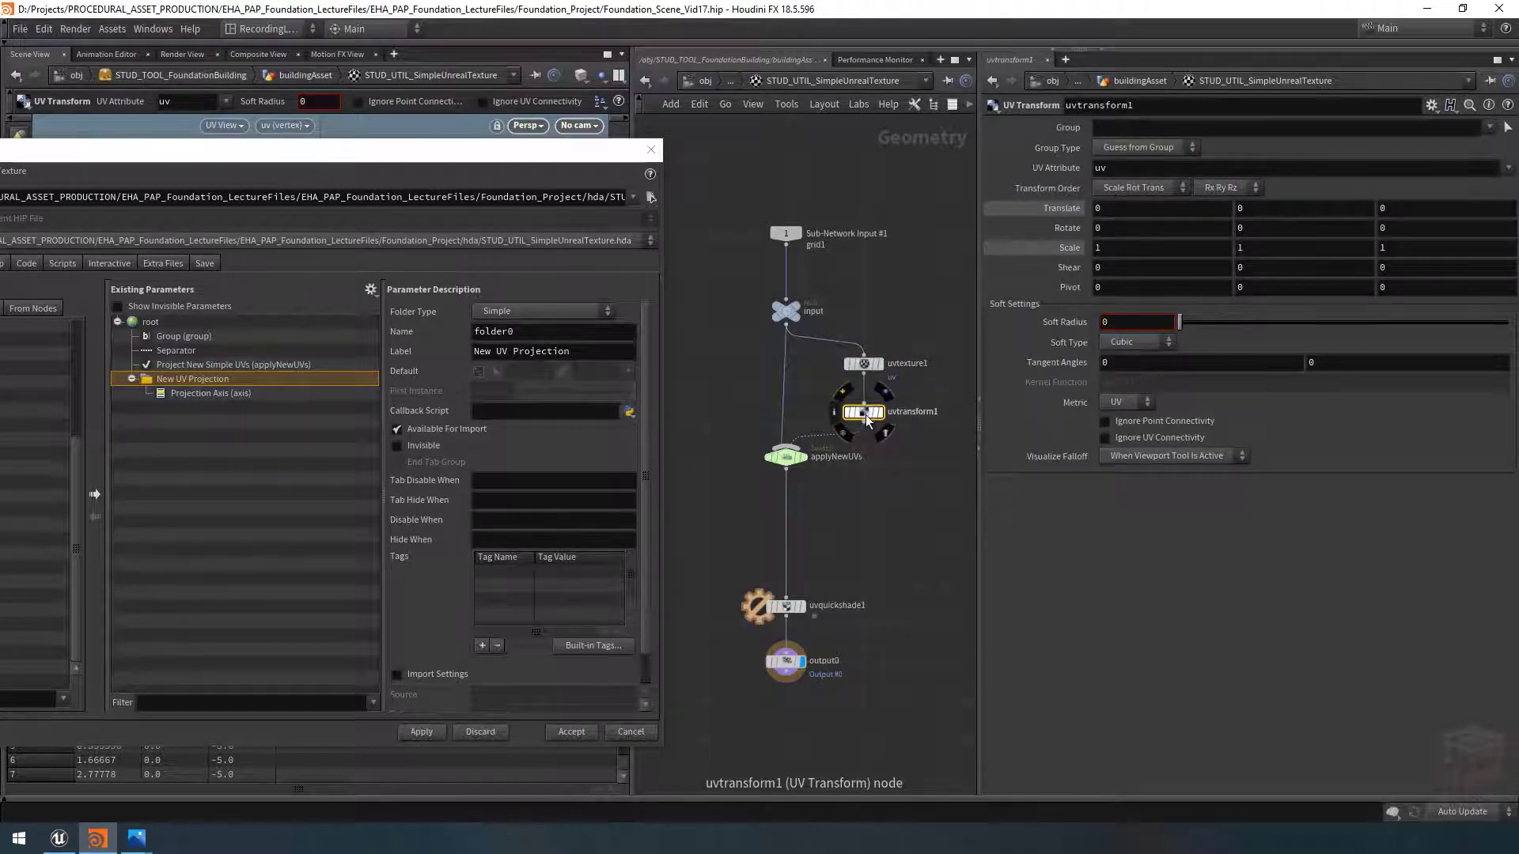
click(864, 364)
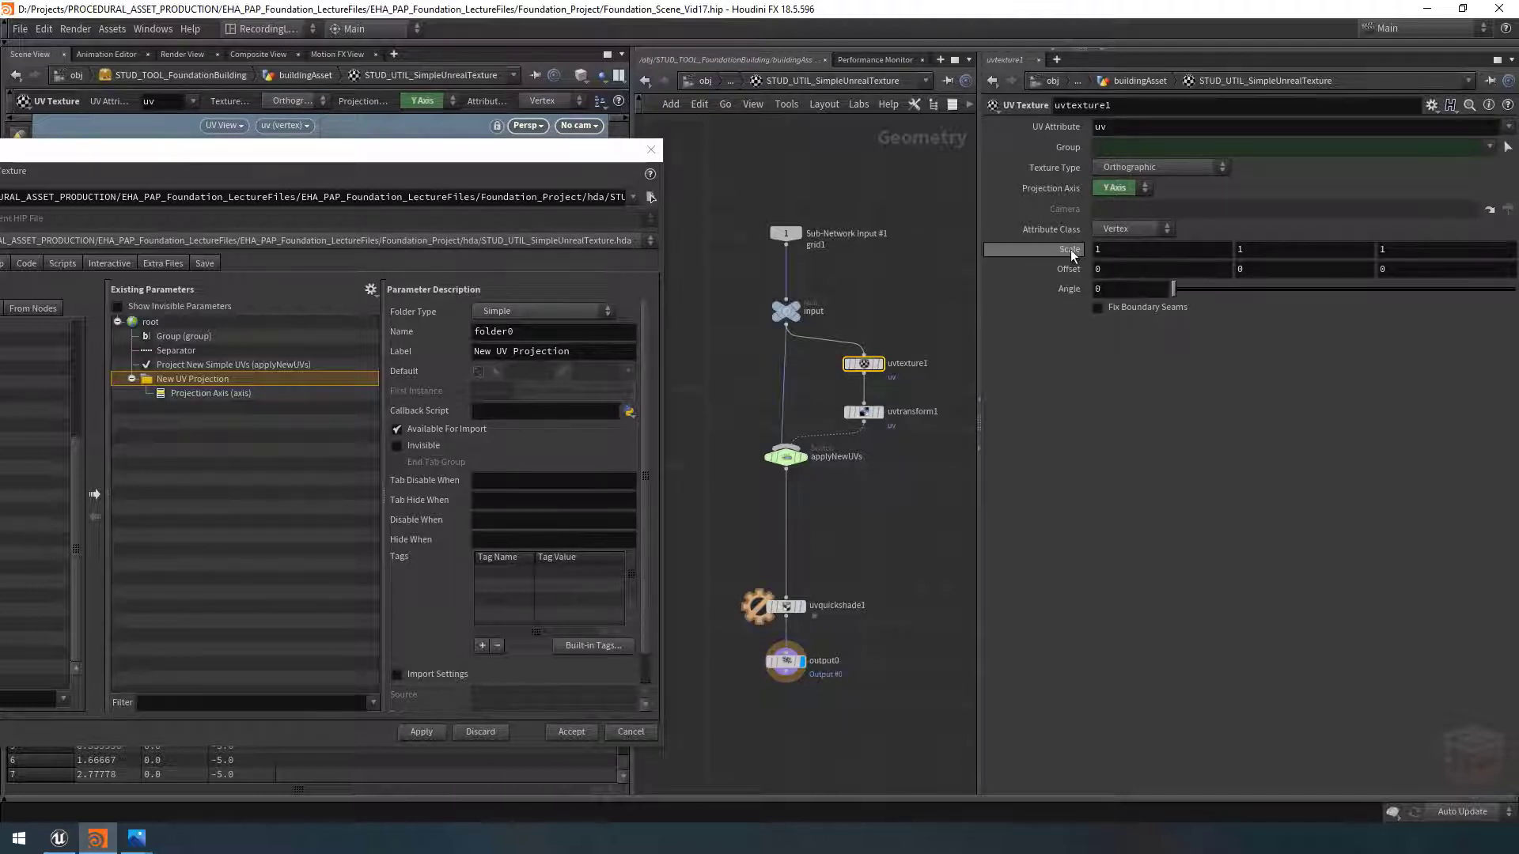
drag(1072, 253, 146, 426)
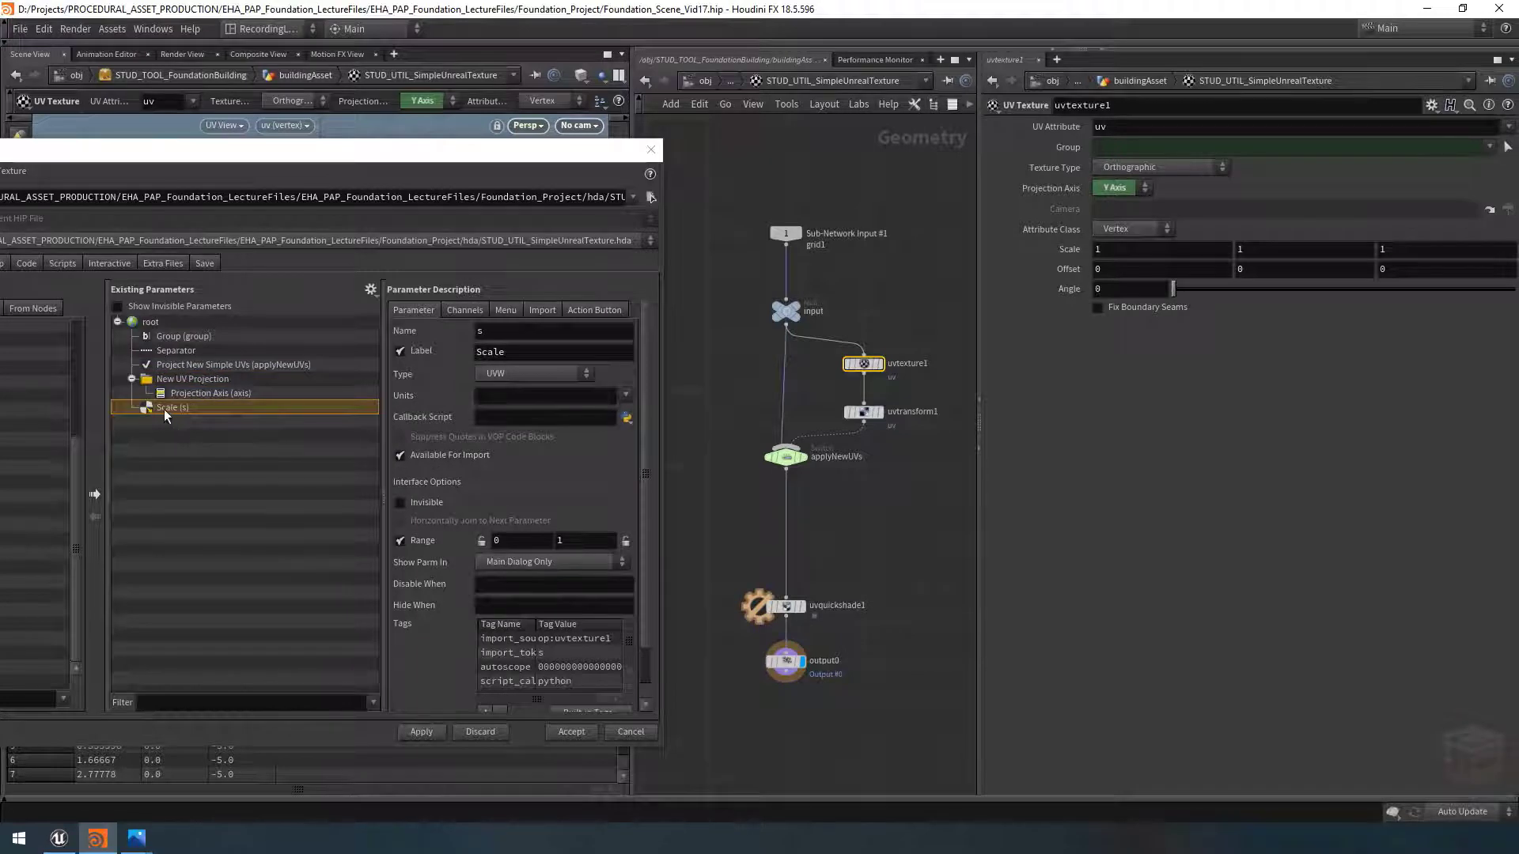
Step: Change the Scale parameter's type to UV and move it into the New UV Projection folder
click(521, 374)
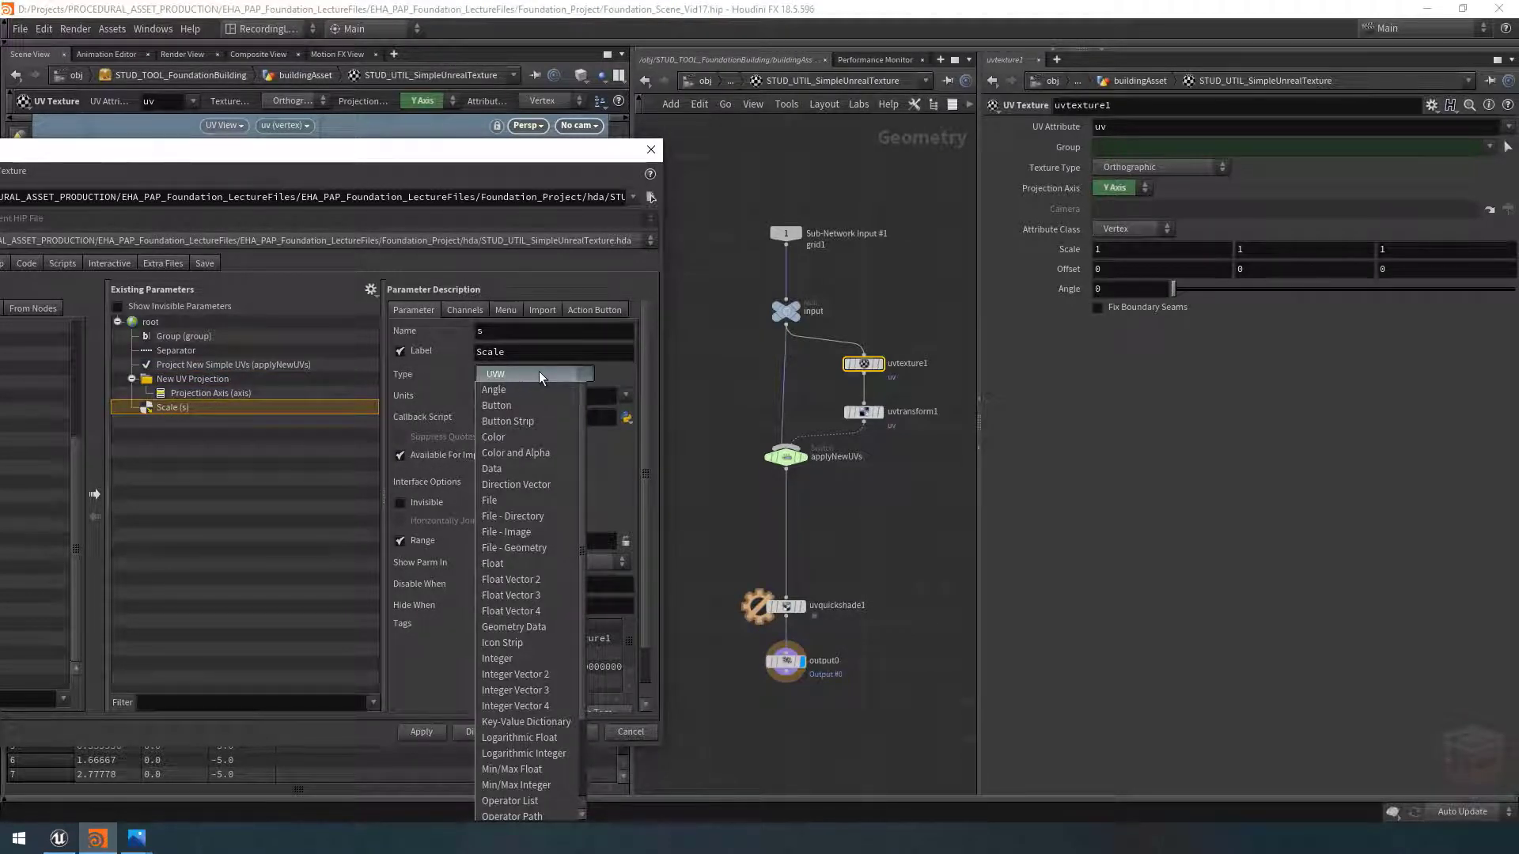
click(538, 372)
drag(496, 156, 732, 111)
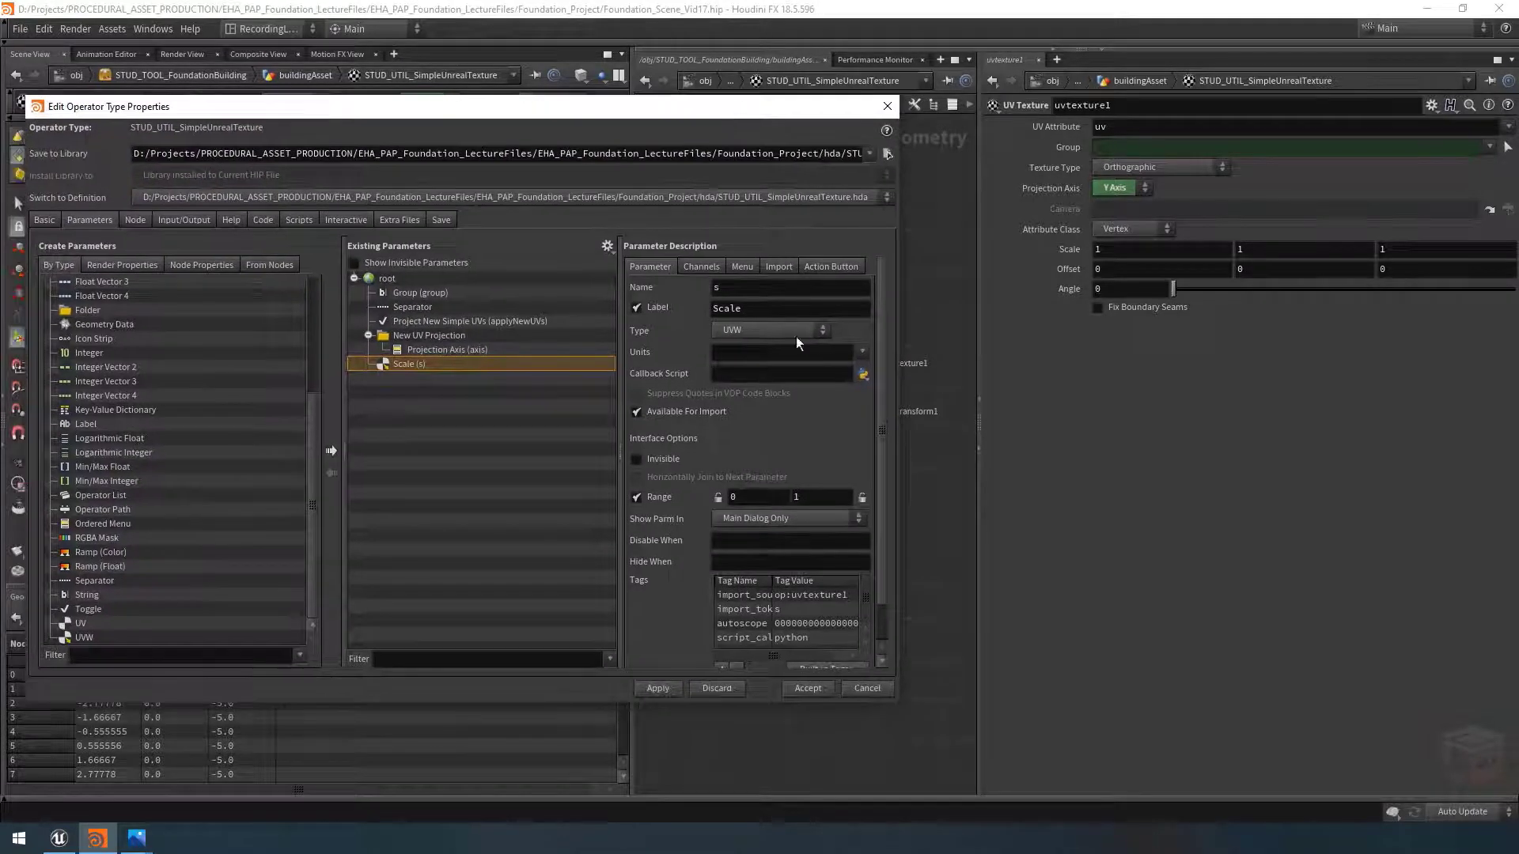
click(785, 335)
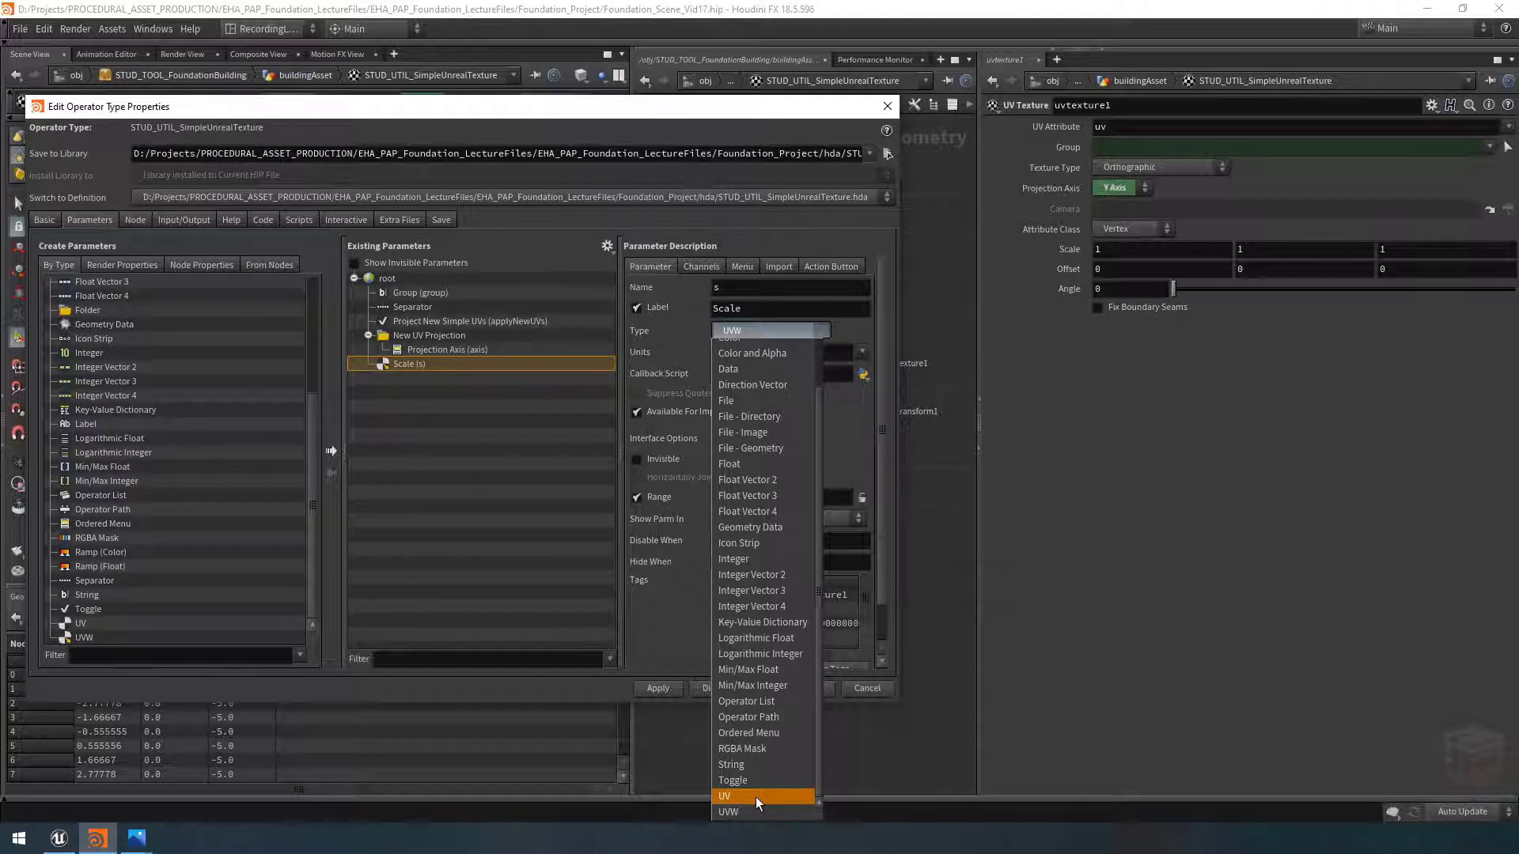
click(756, 797)
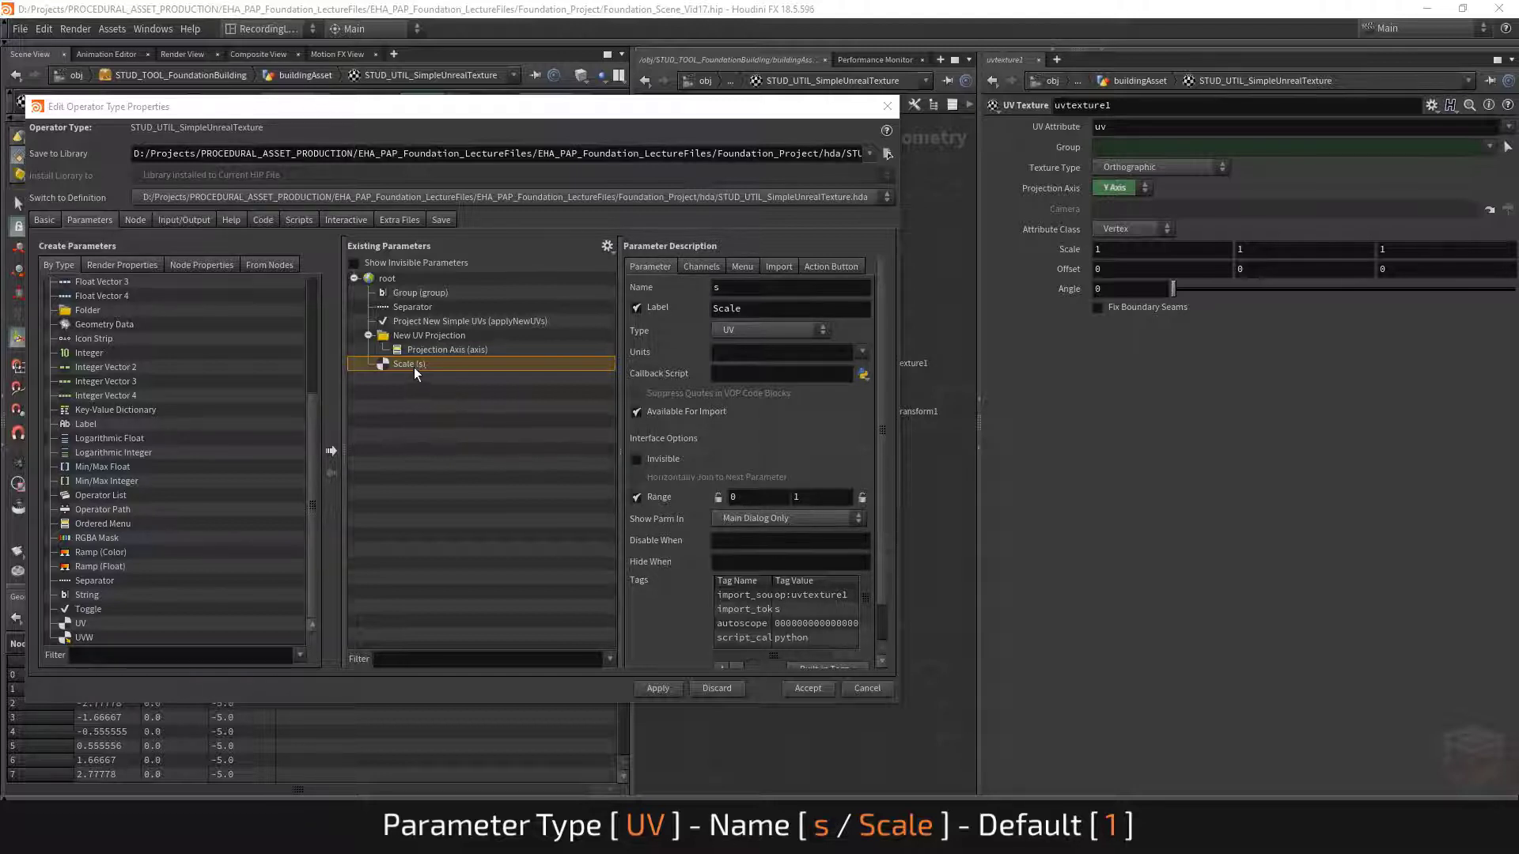
drag(405, 365, 420, 337)
Step: Promote the UV Texture node's Offset parameter into the New UV Projection folder
drag(627, 111, 395, 160)
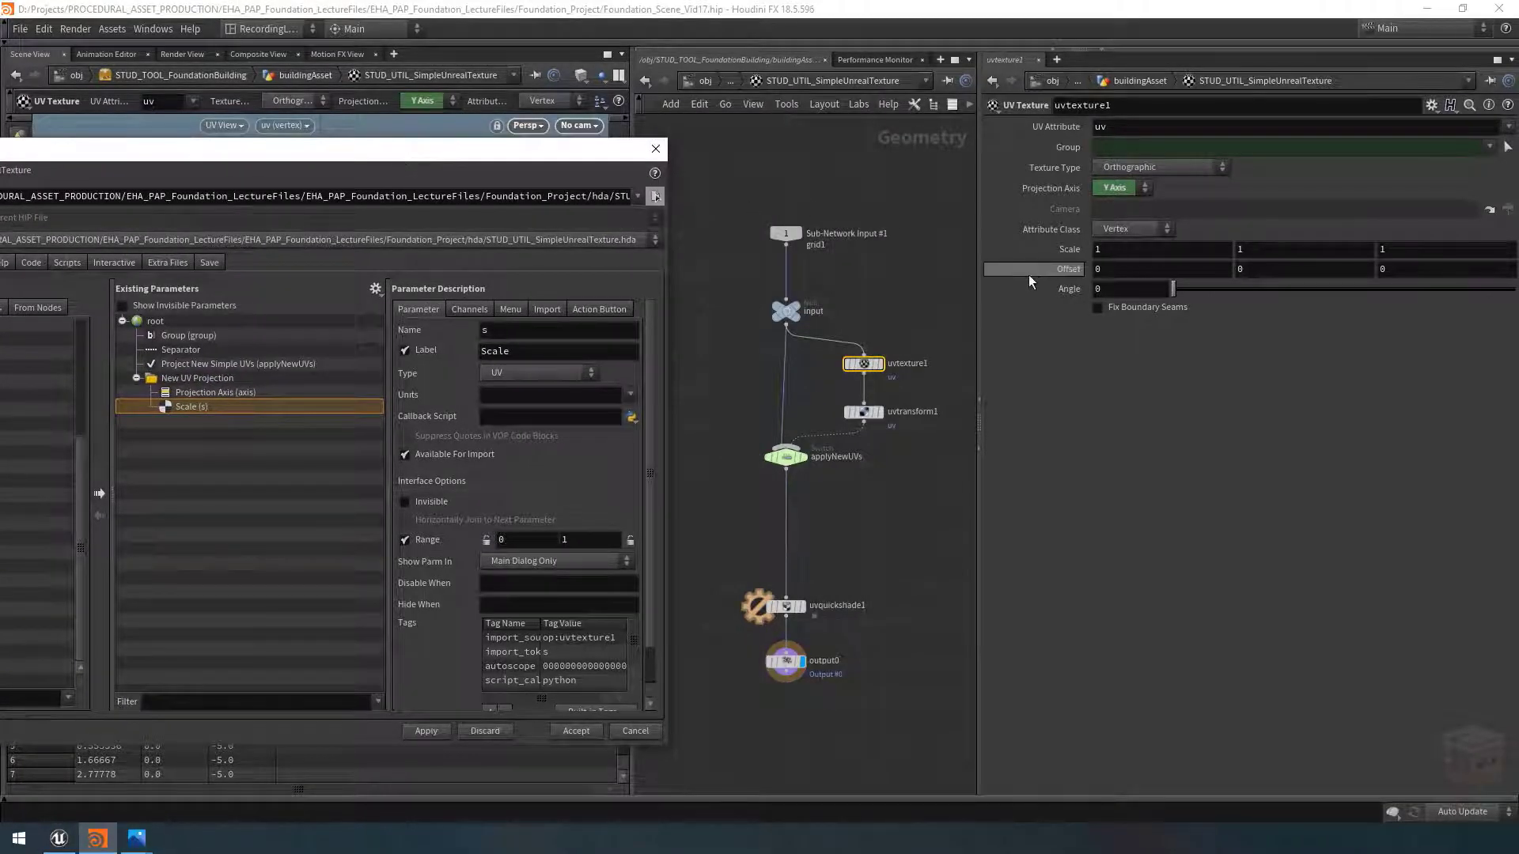
drag(1068, 269, 187, 378)
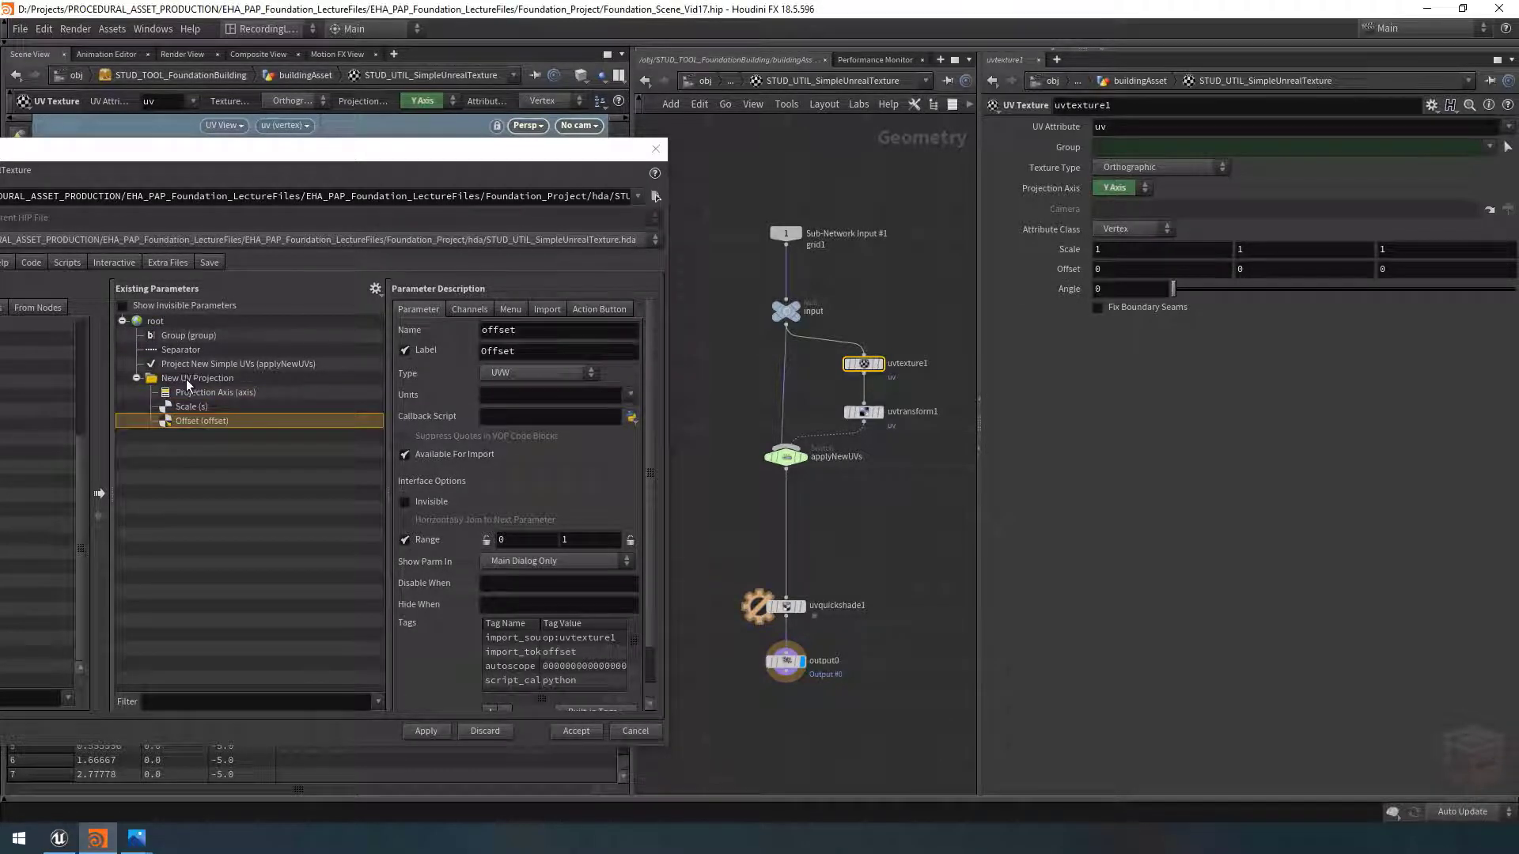
Step: Change the Offset parameter's type to UV
click(553, 372)
scroll(548, 487, down, 1)
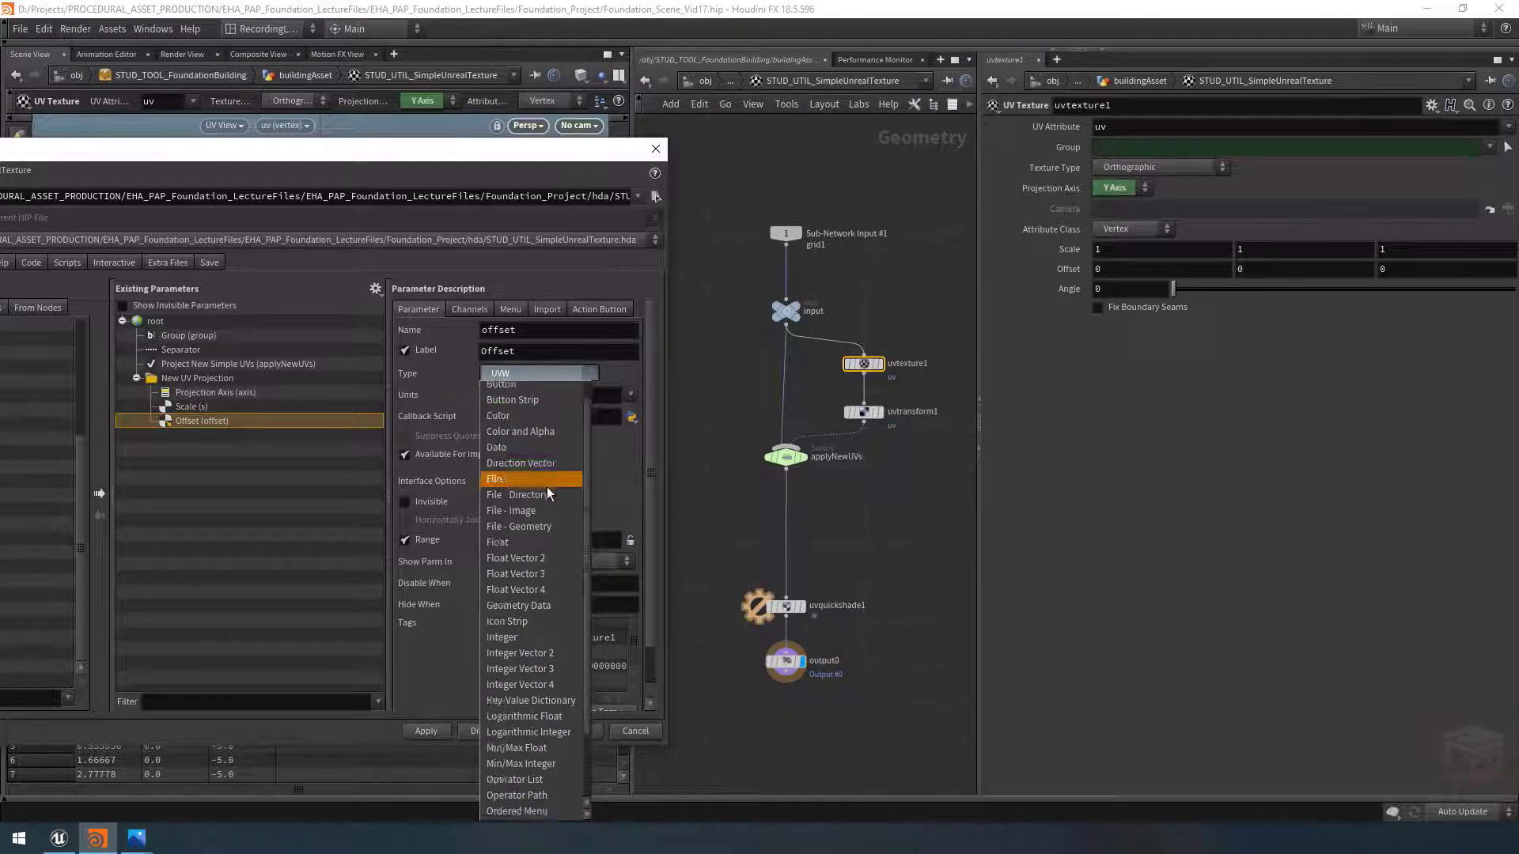
scroll(546, 506, down, 2)
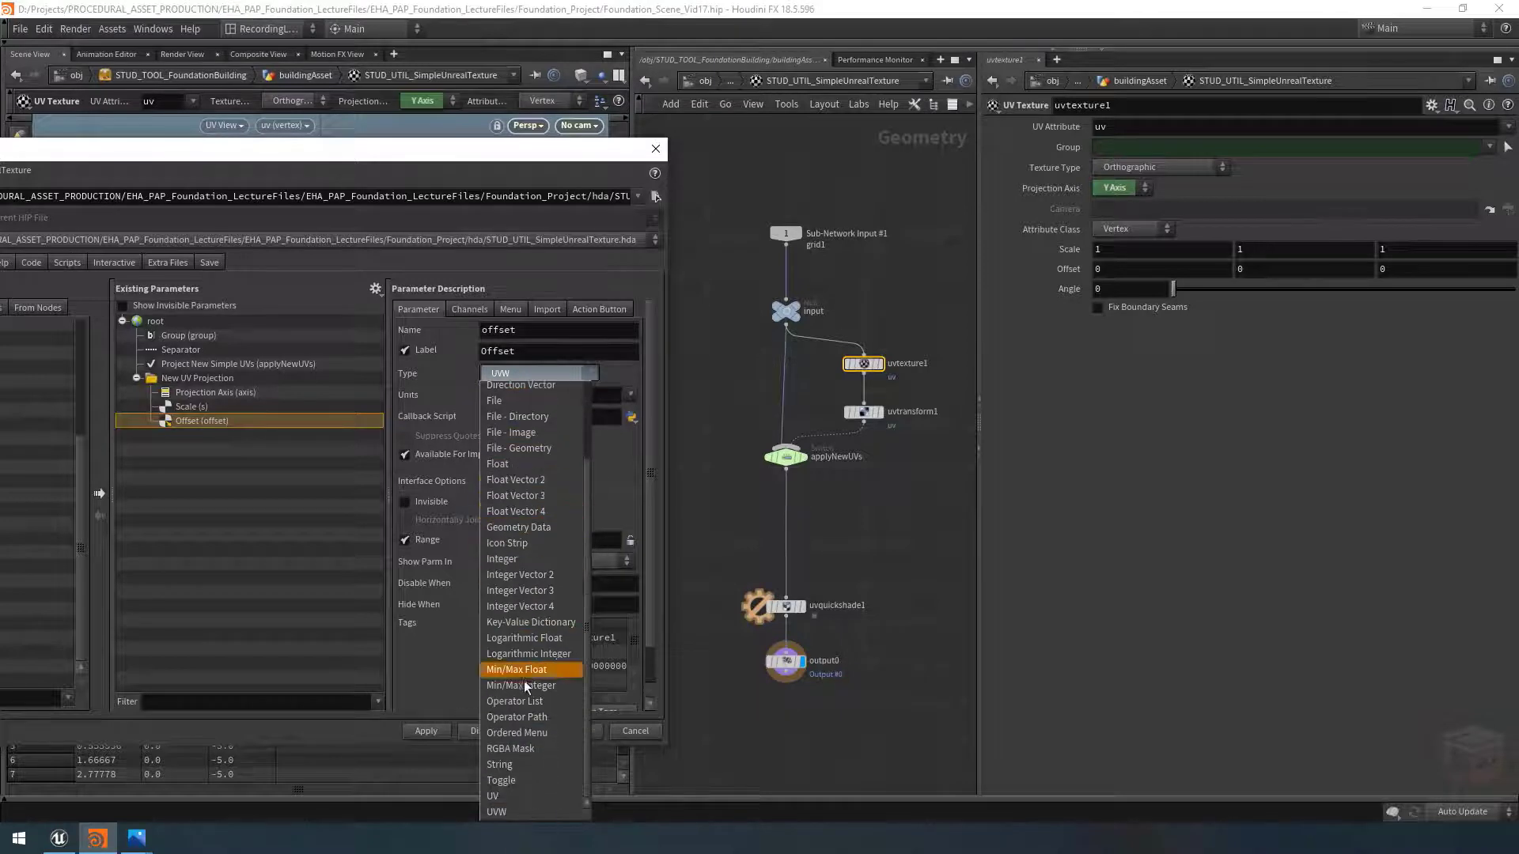
click(531, 796)
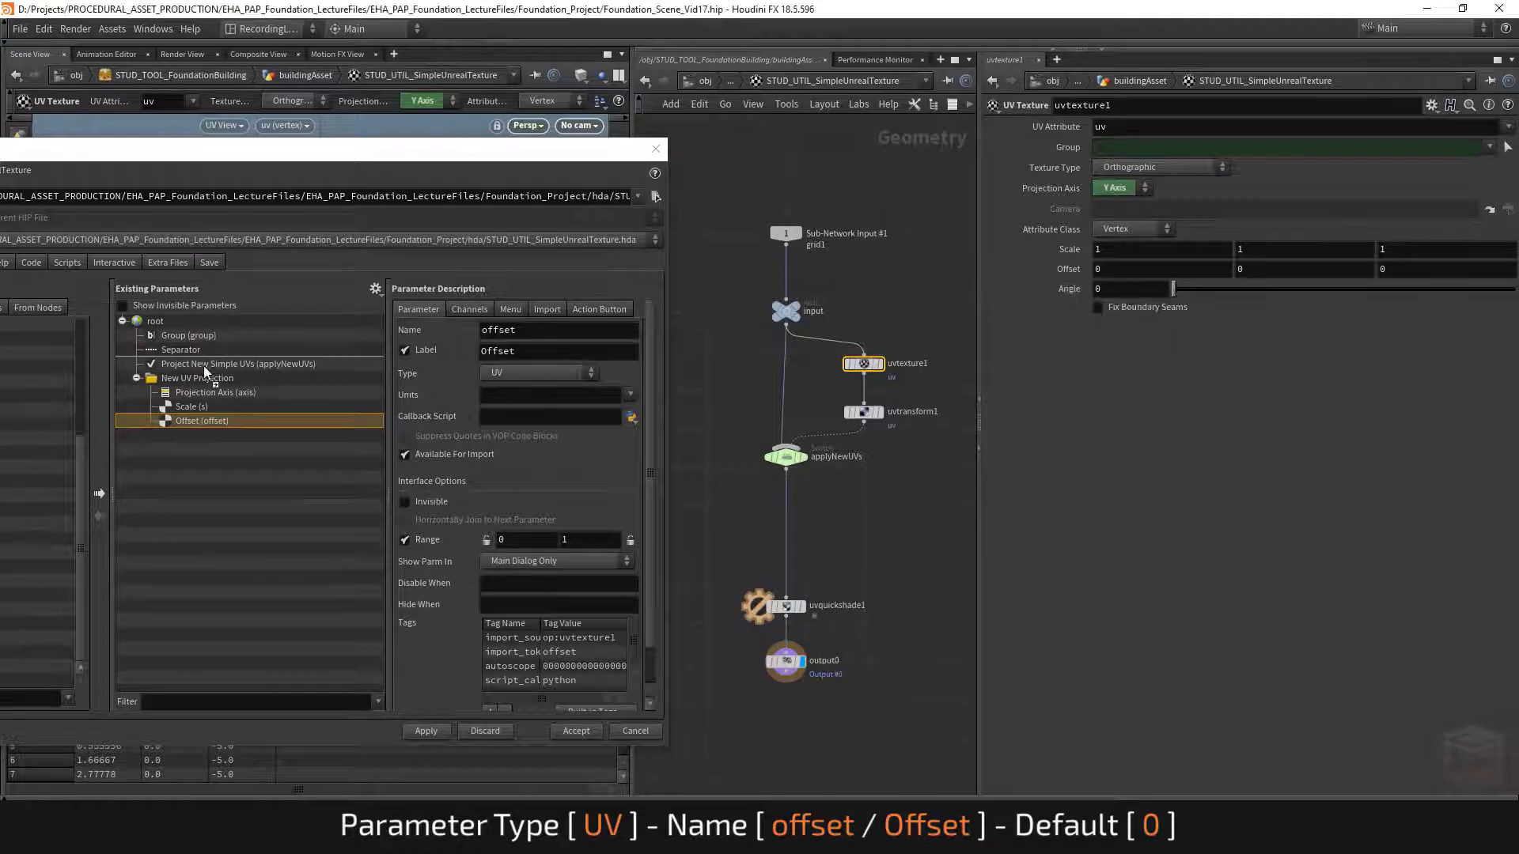
Step: Promote the UV Texture node's Angle parameter into the New UV Projection folder below Offset, and apply the interface changes
drag(189, 376, 190, 378)
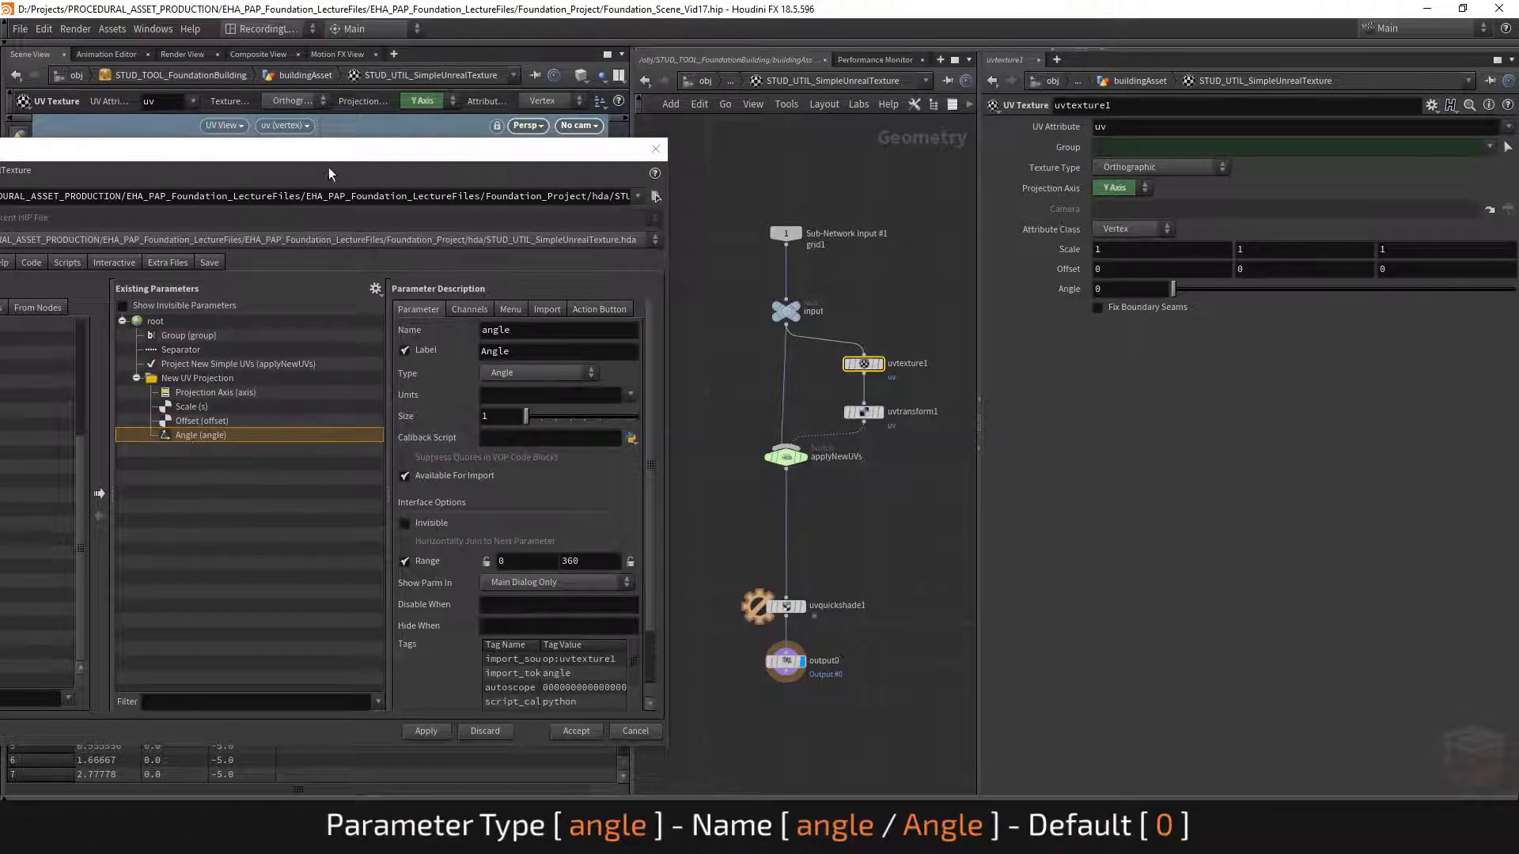
drag(331, 151, 667, 126)
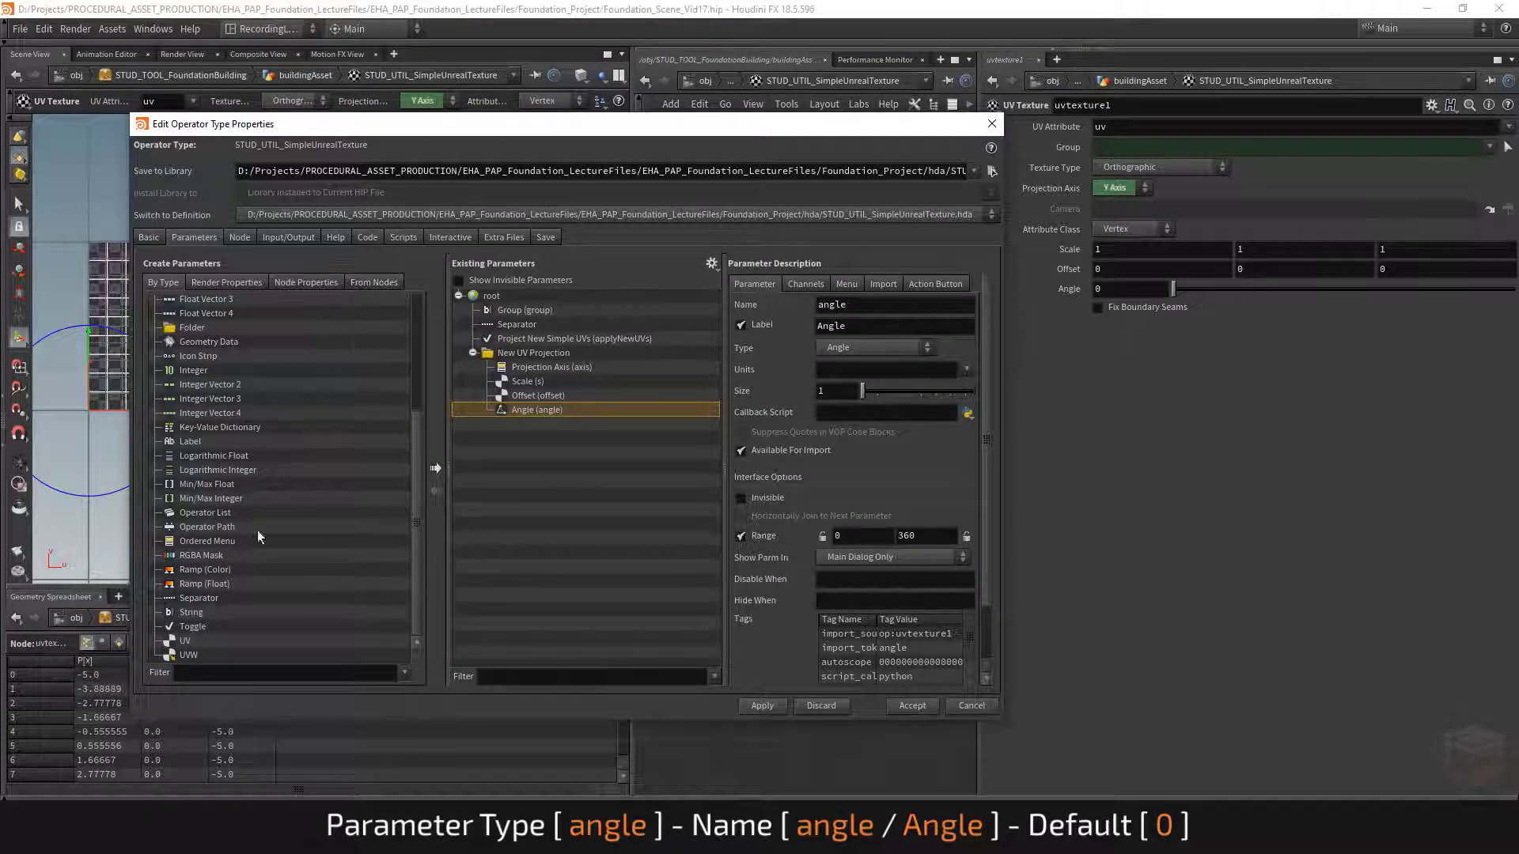
click(189, 641)
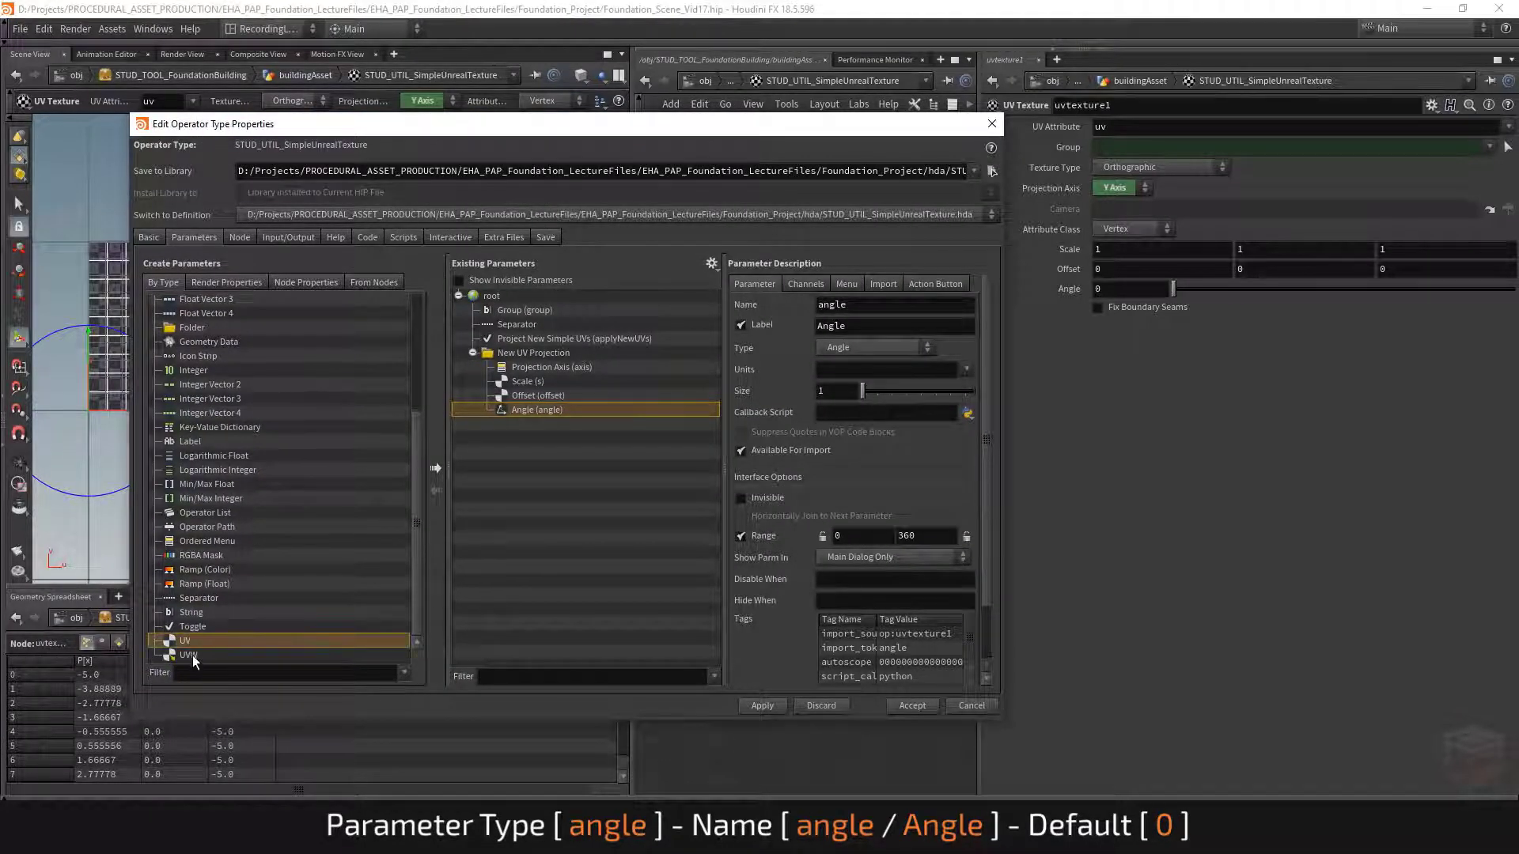
click(193, 655)
scroll(409, 557, up, 5)
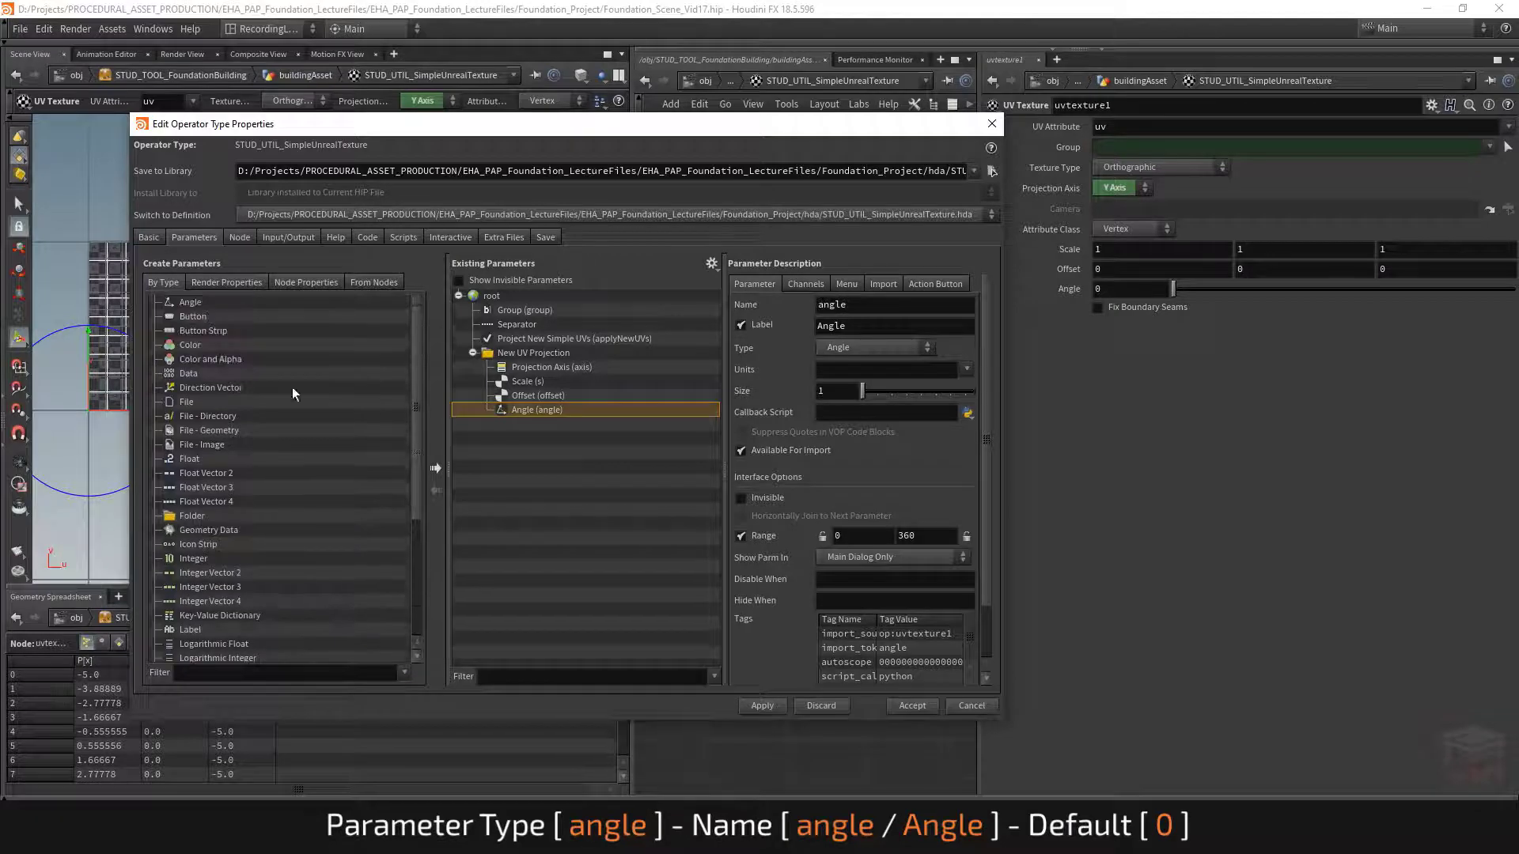
click(208, 302)
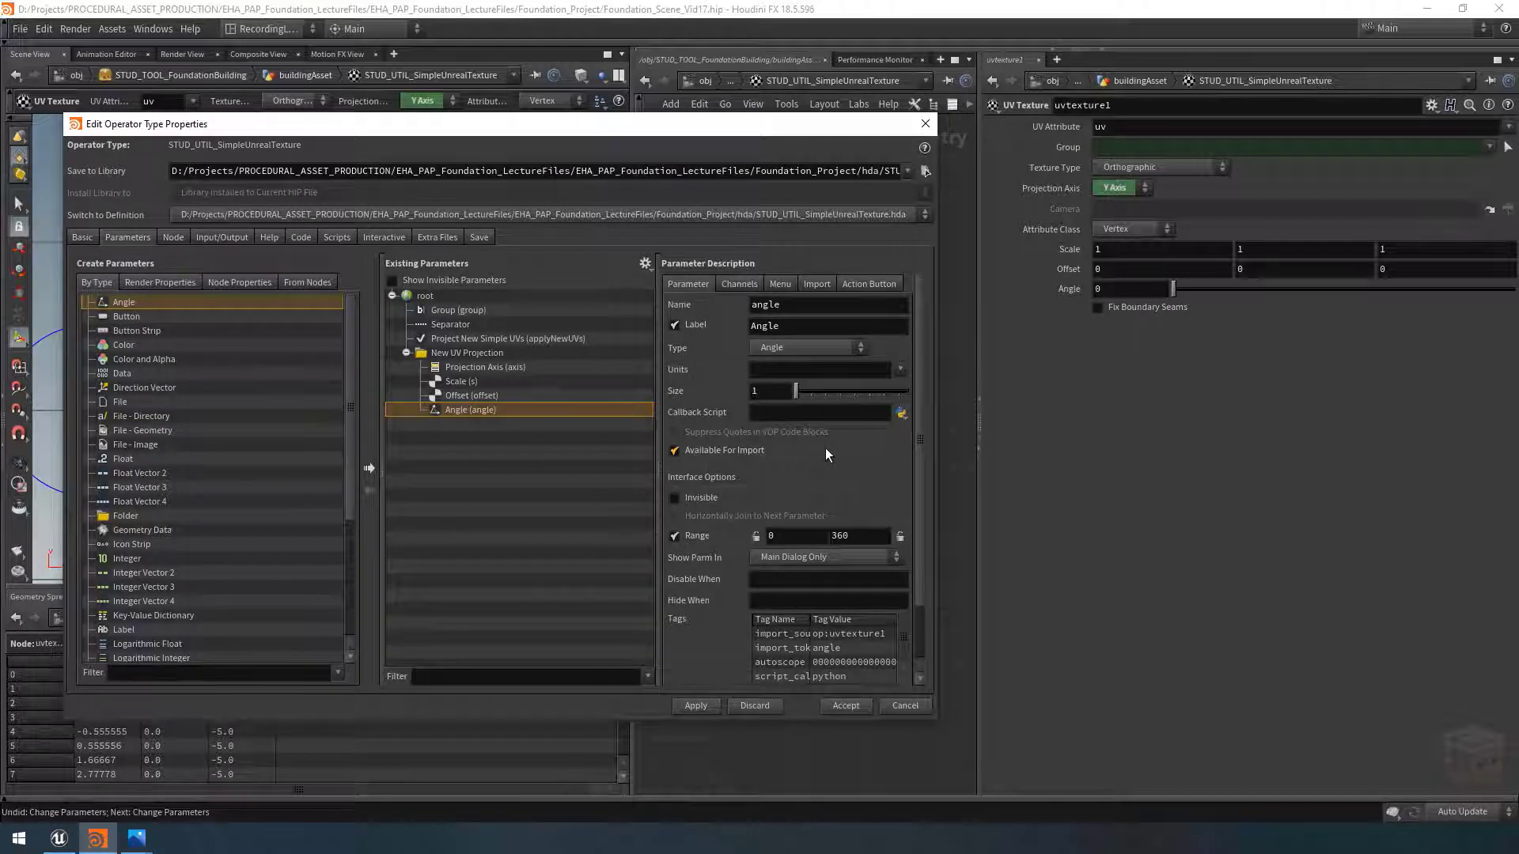
click(696, 706)
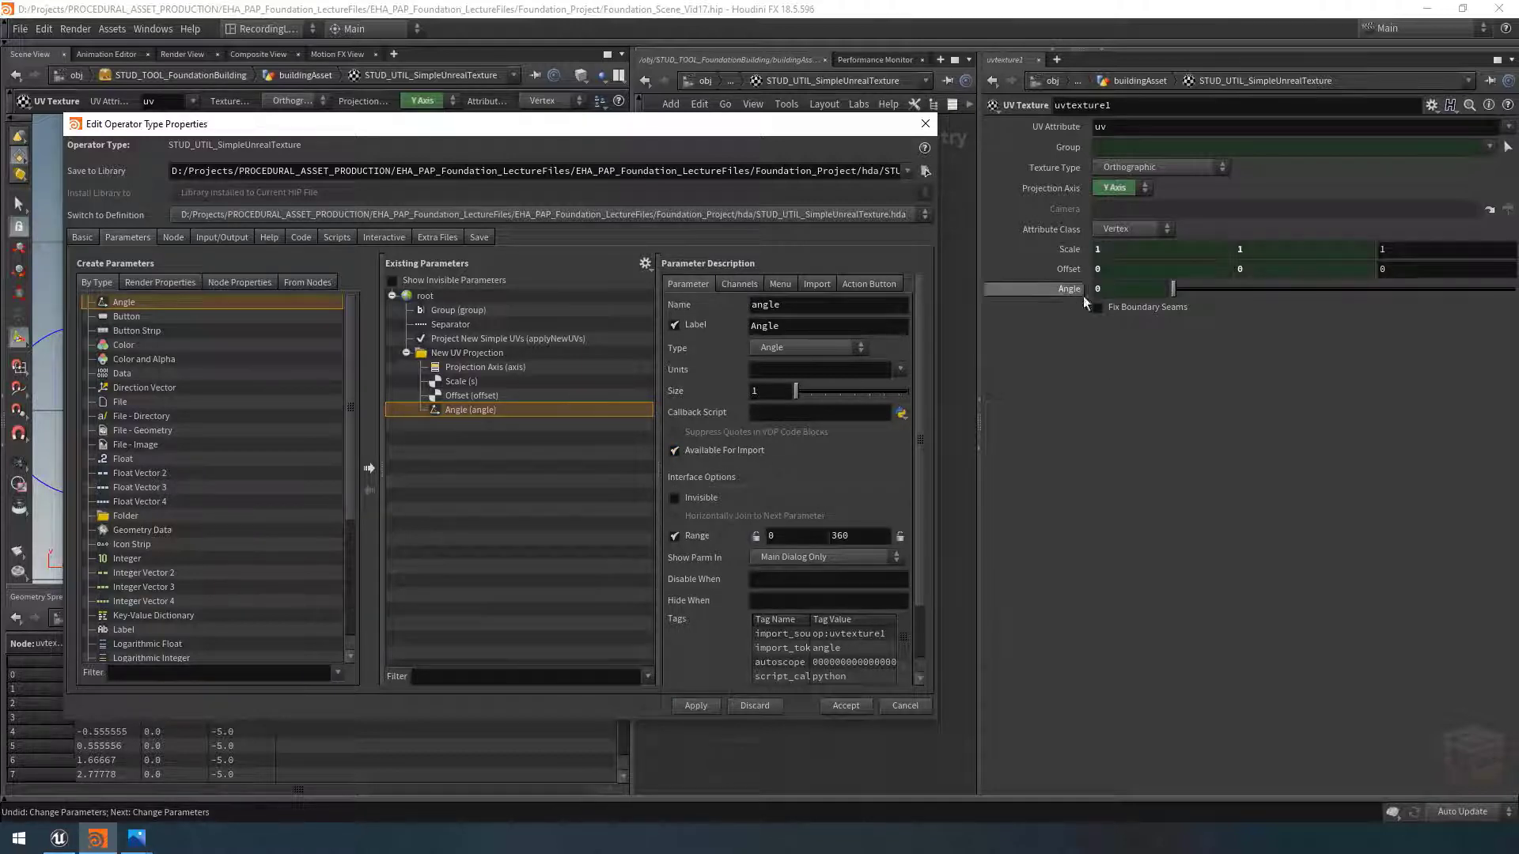
Step: Show the channel reference expressions behind the UV Texture node's Scale, Offset and Angle parameters
drag(835, 126, 556, 137)
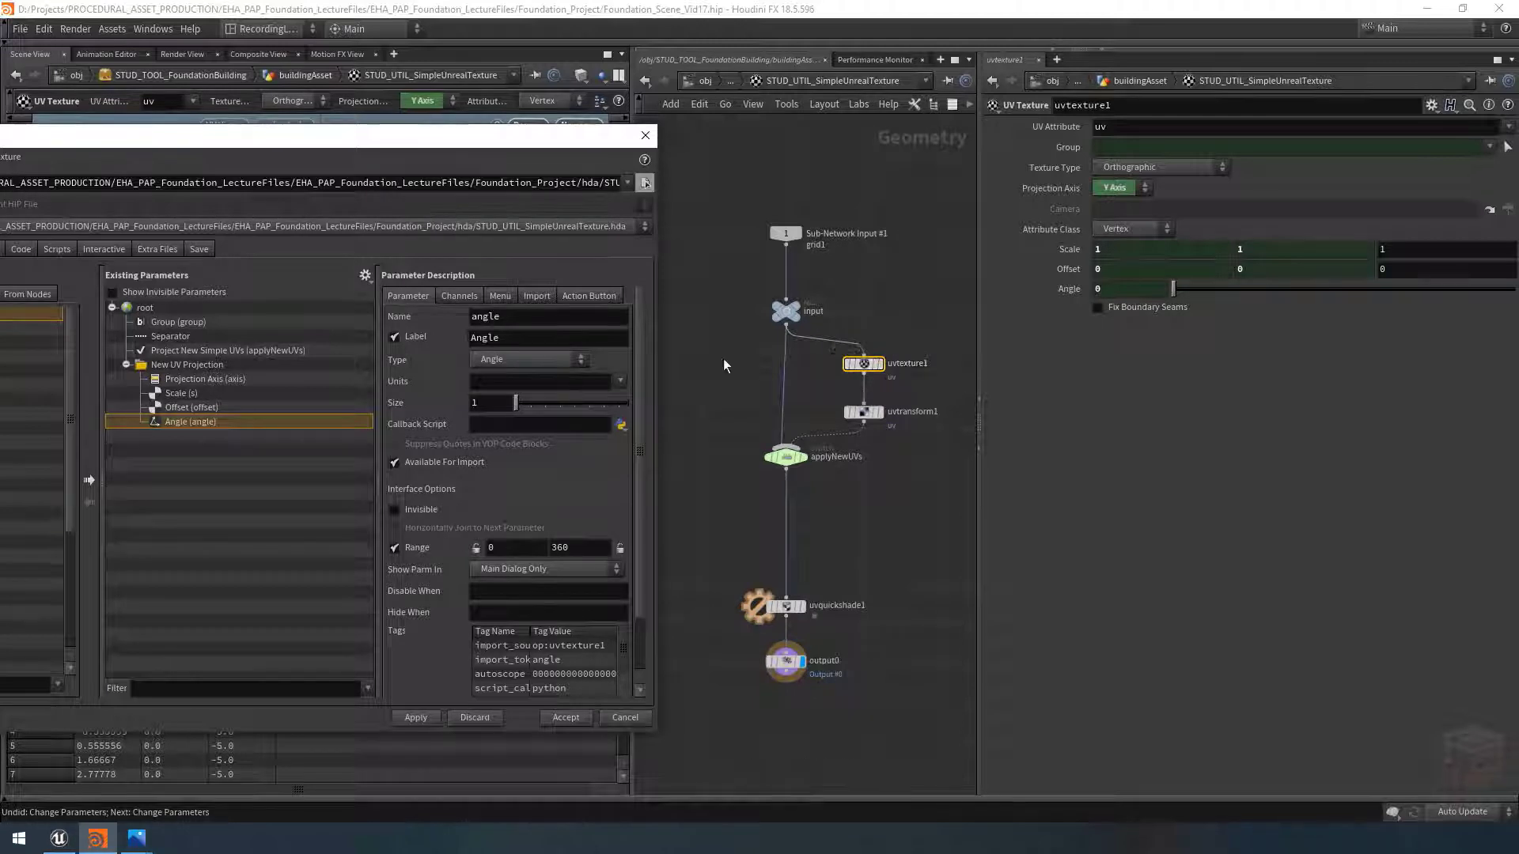
click(172, 393)
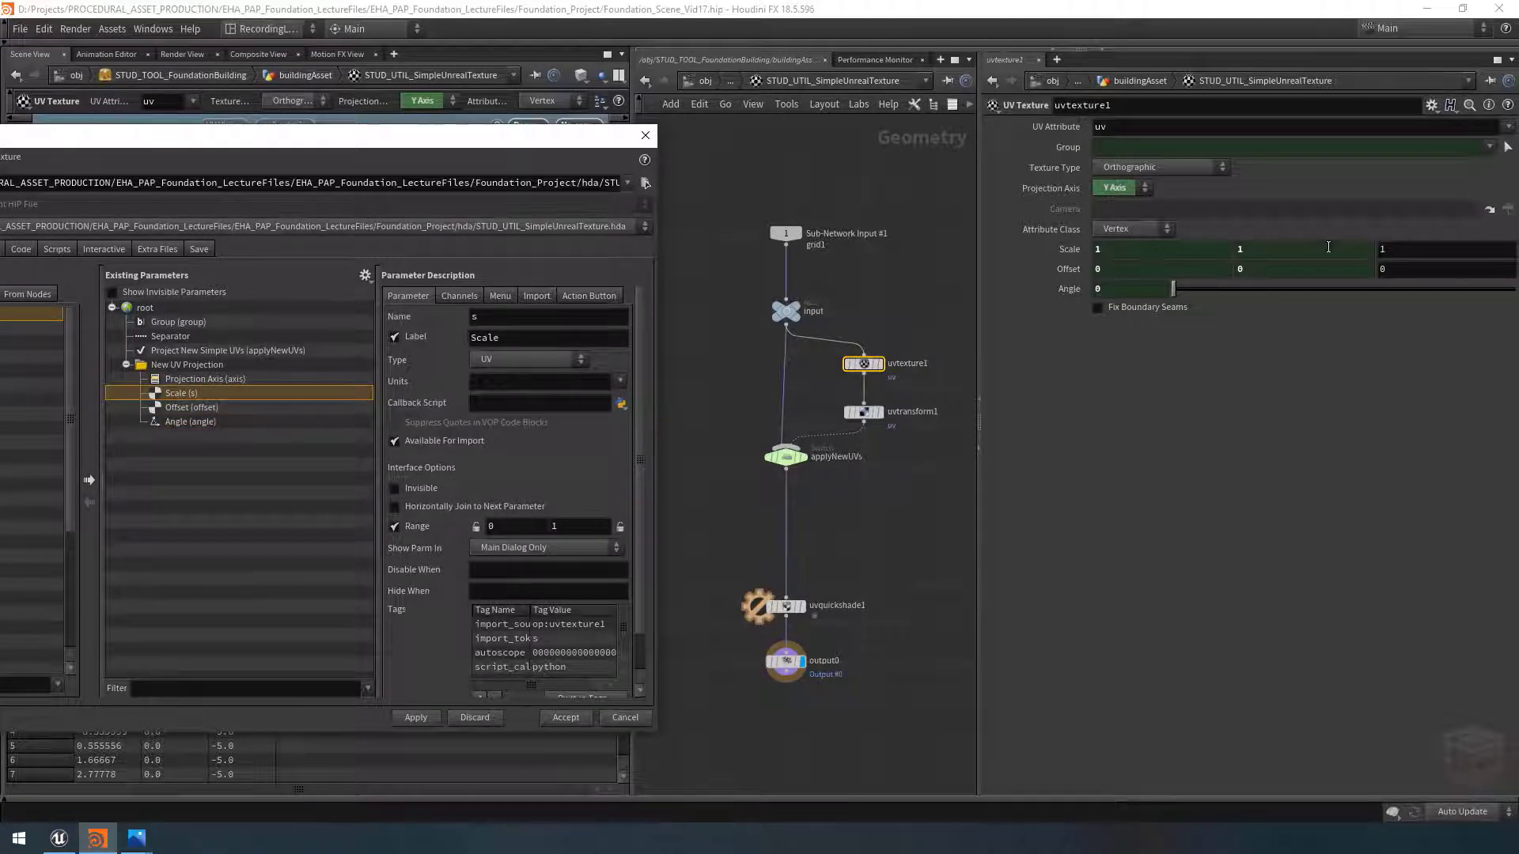
click(1068, 253)
click(1068, 270)
click(1069, 288)
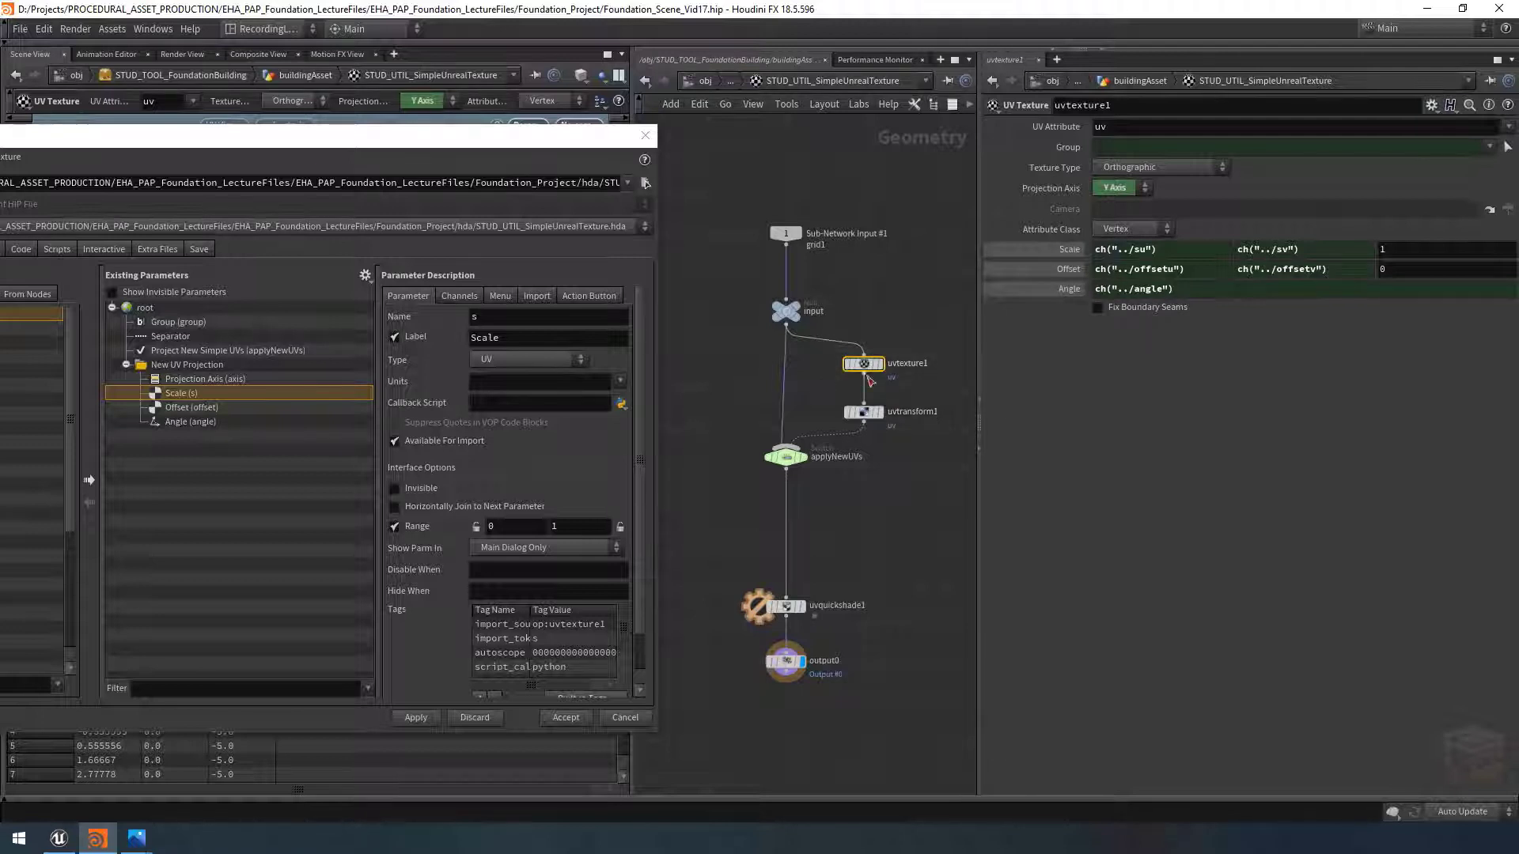
Step: Delete the channel references from the UV Texture node's Scale, Offset and Angle parameters
right_click(1057, 248)
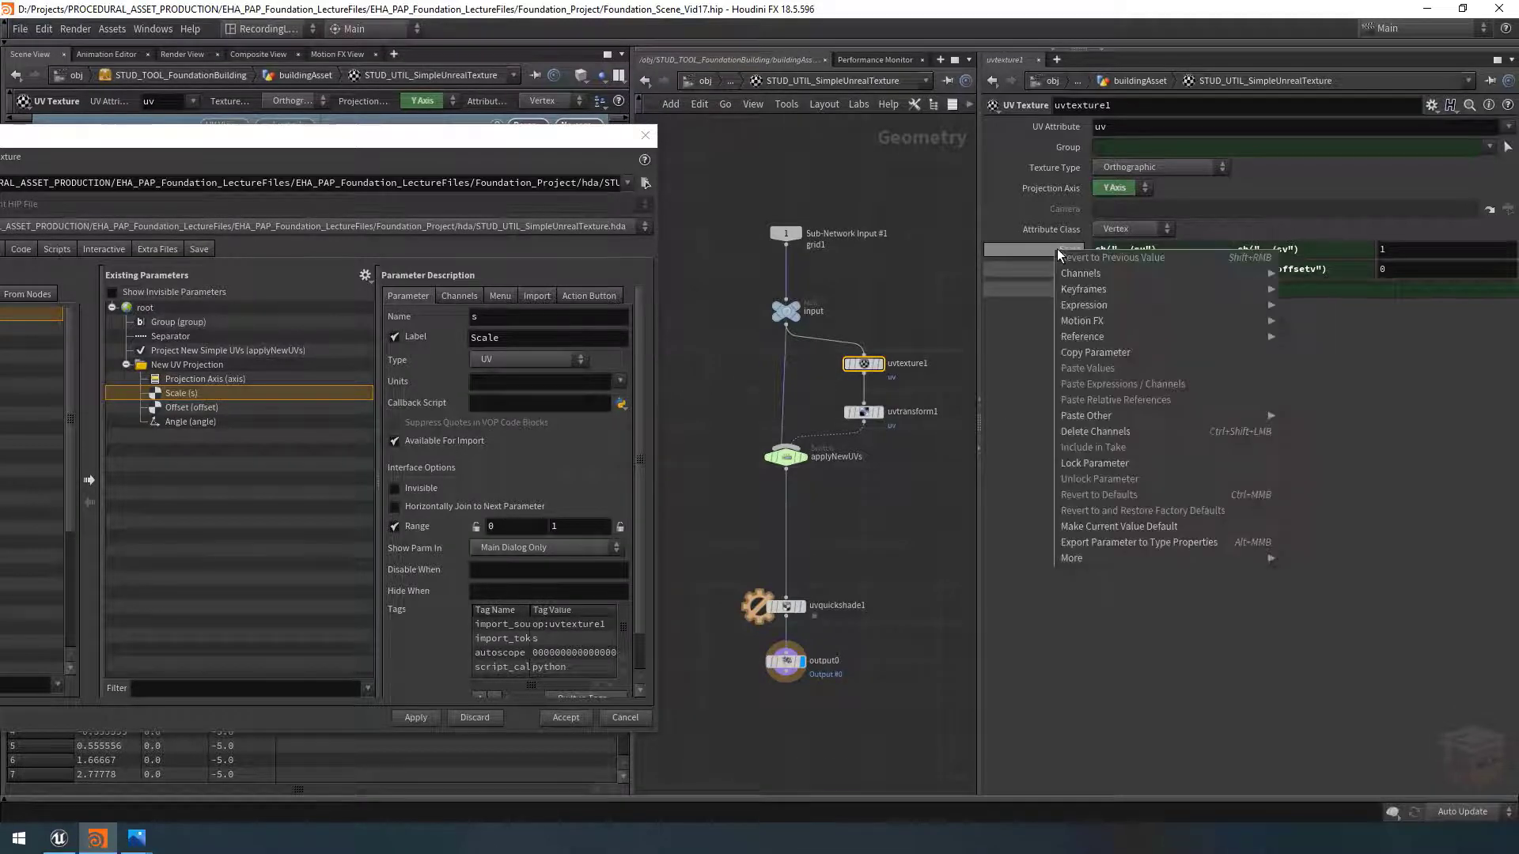
click(1117, 429)
right_click(1061, 268)
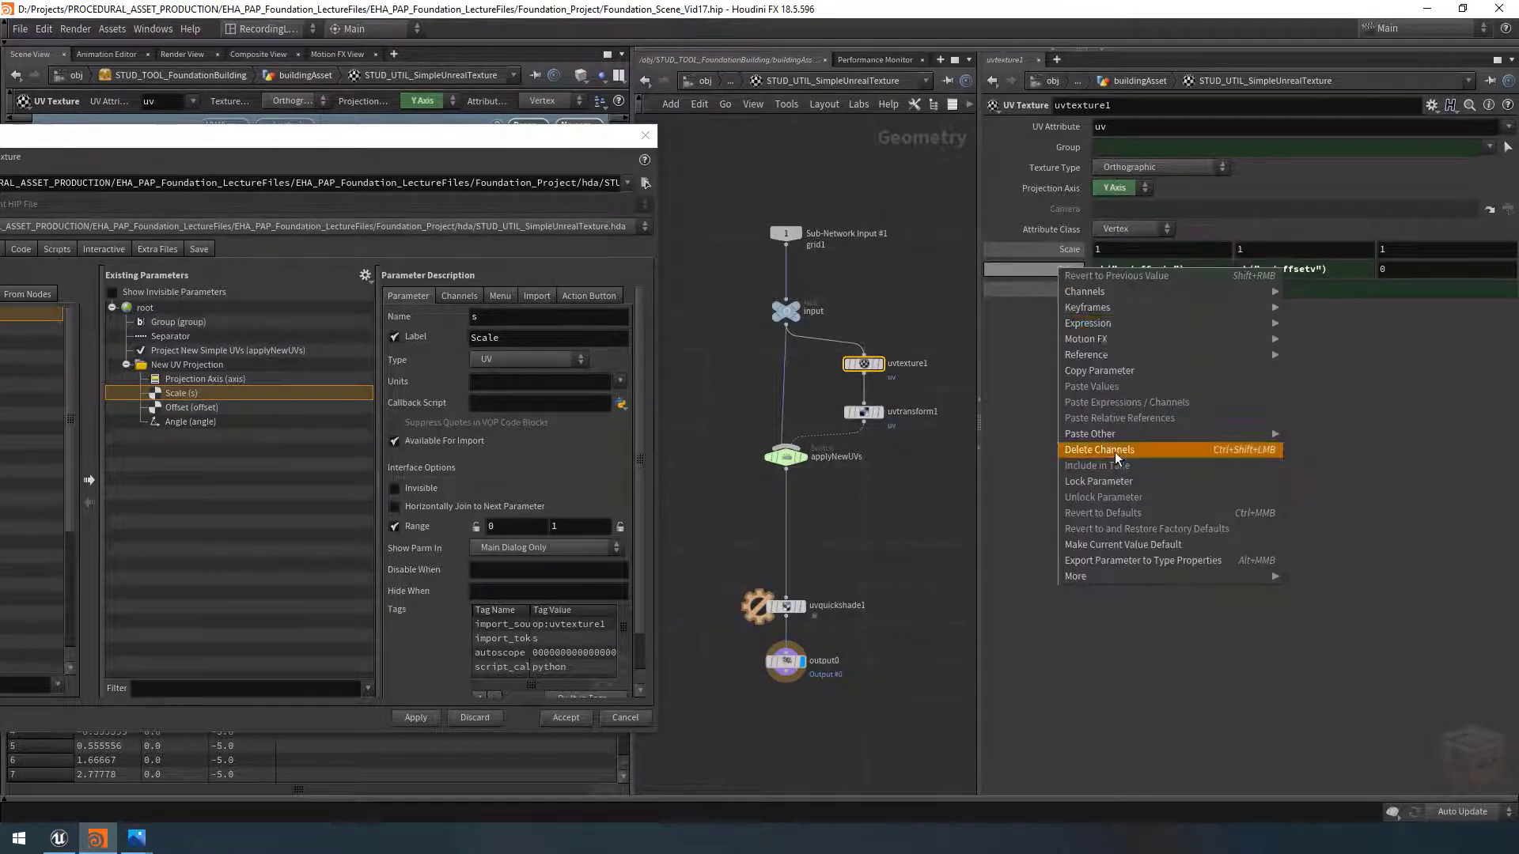
click(1113, 450)
right_click(1065, 290)
click(1125, 474)
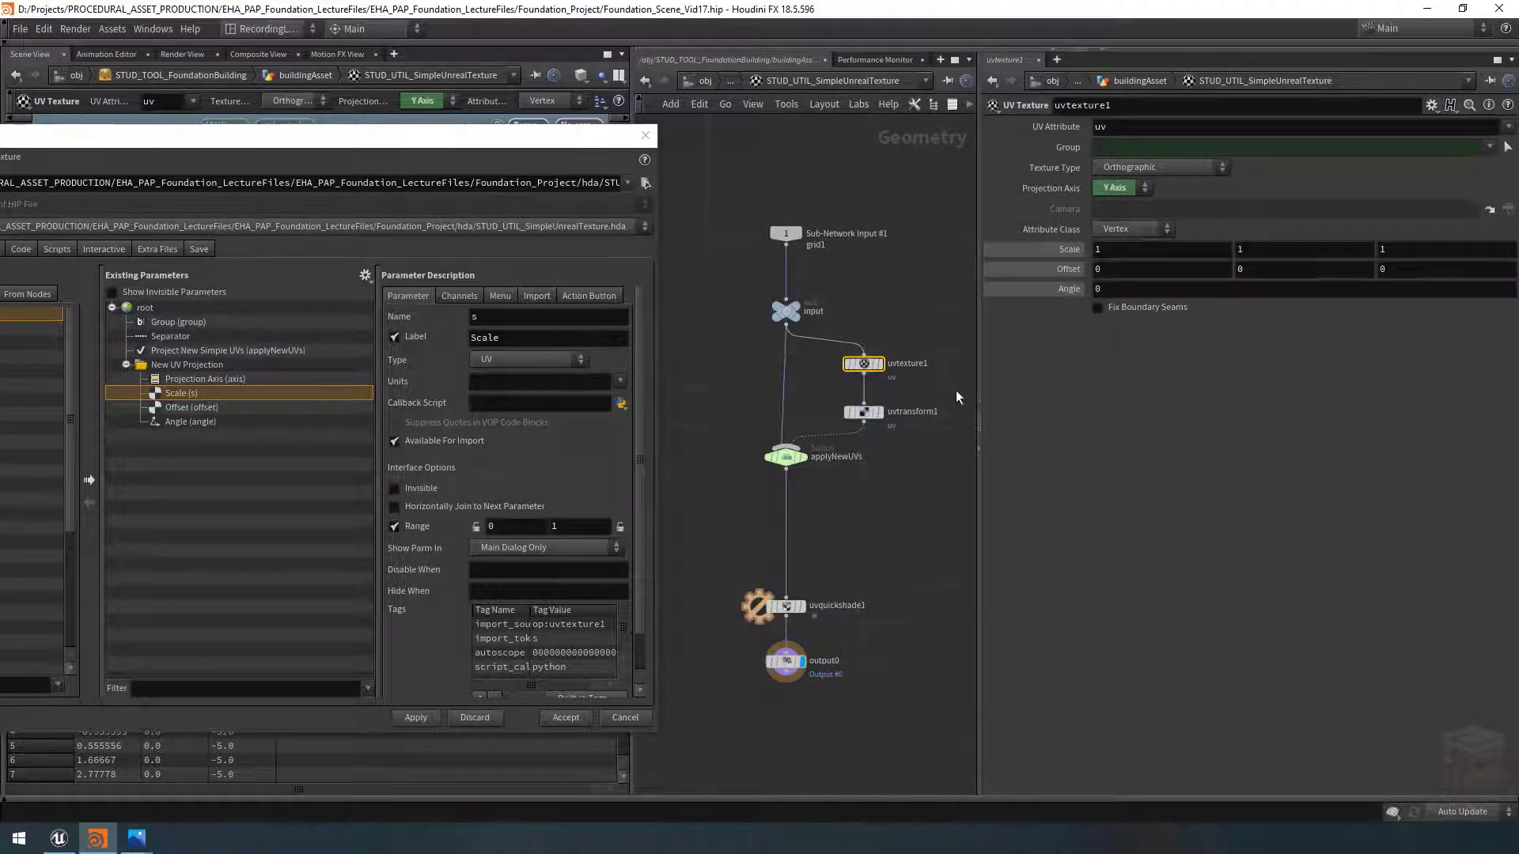
Step: Display the UV Transform node's parameters and open the STUD_UTIL_SimpleUnrealTexture asset's parameters in a separate window below them
drag(956, 391, 810, 429)
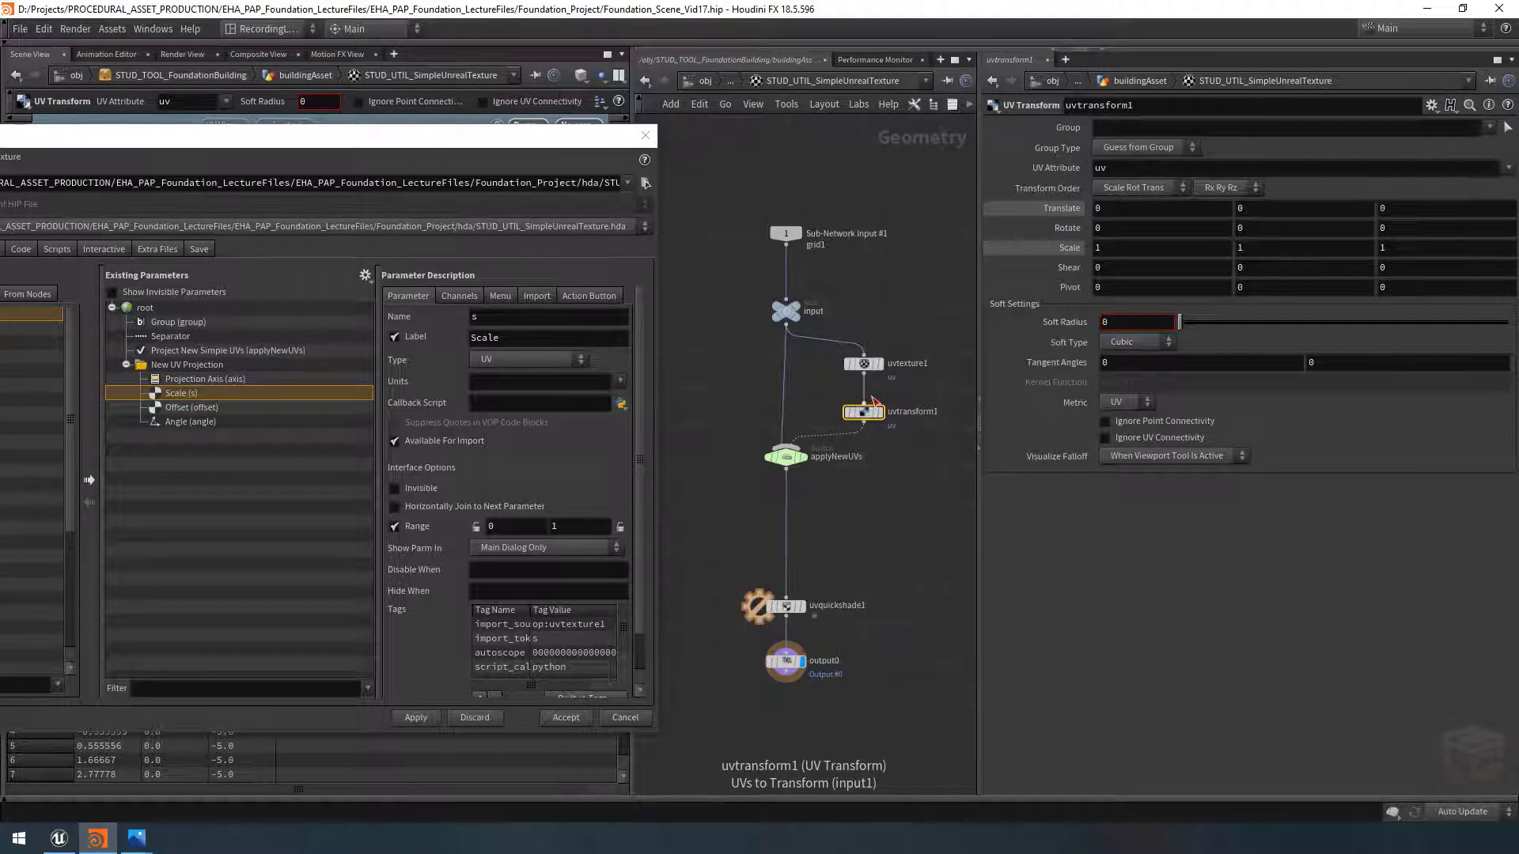
right_click(804, 79)
mouse_move(895, 239)
click(989, 231)
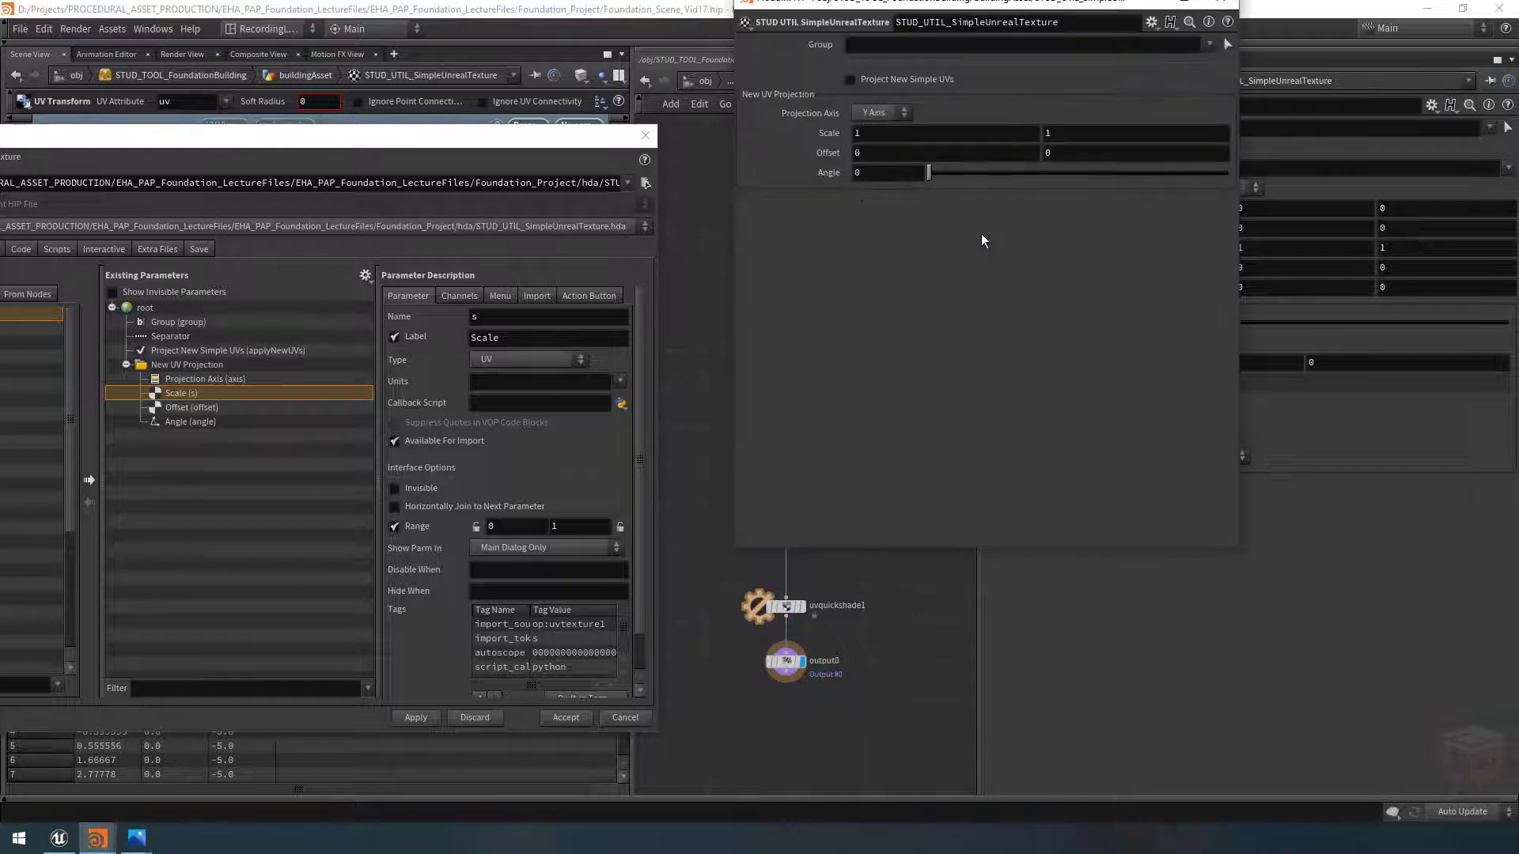
drag(1029, 3, 1222, 528)
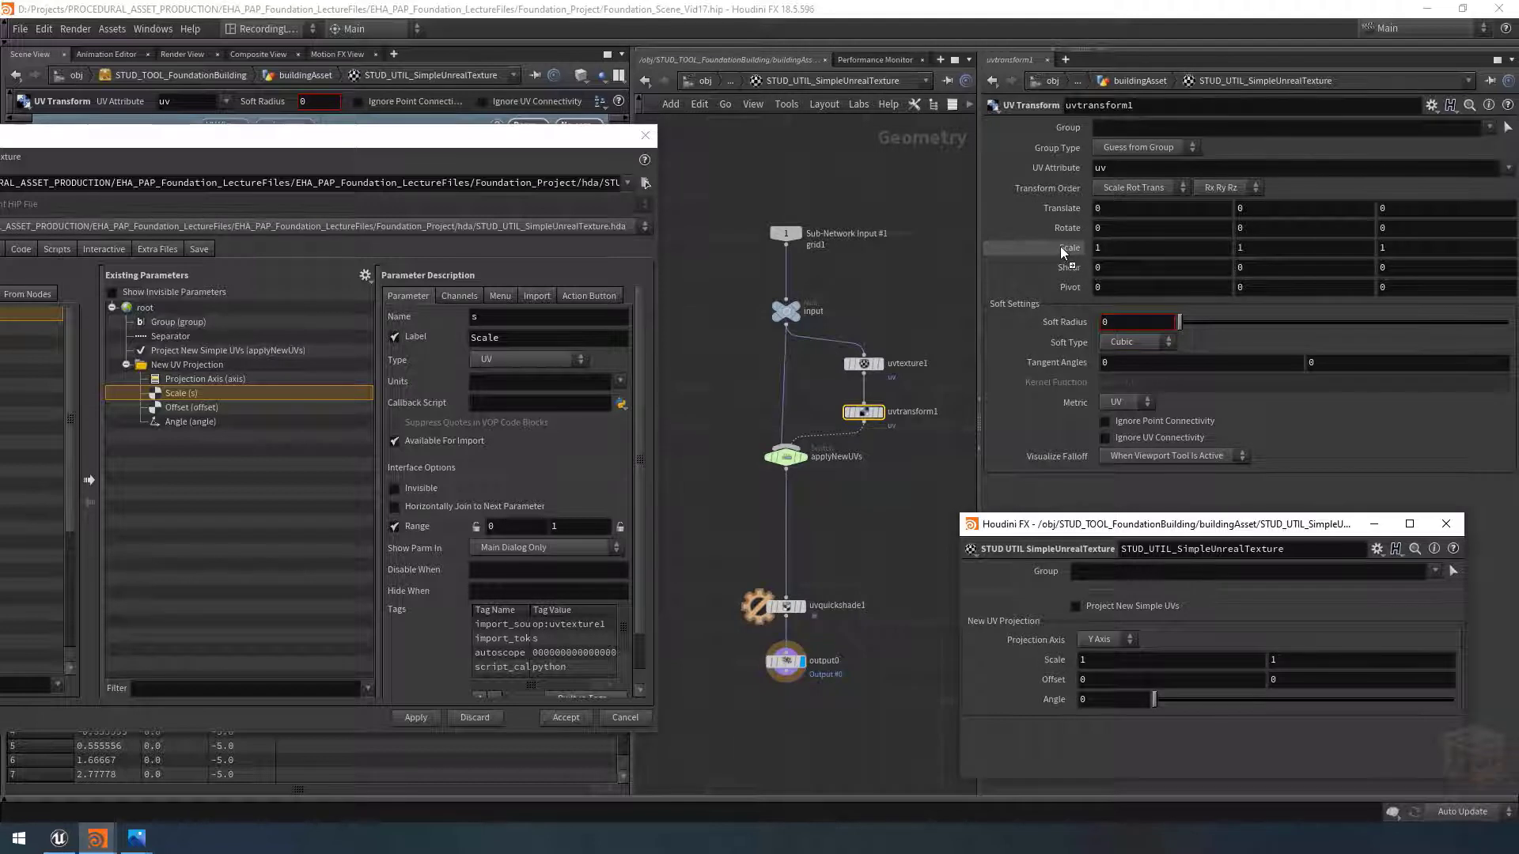
Step: Link the UV Transform node's Scale to the asset's Scale with a relative channel reference
drag(1061, 247, 1061, 248)
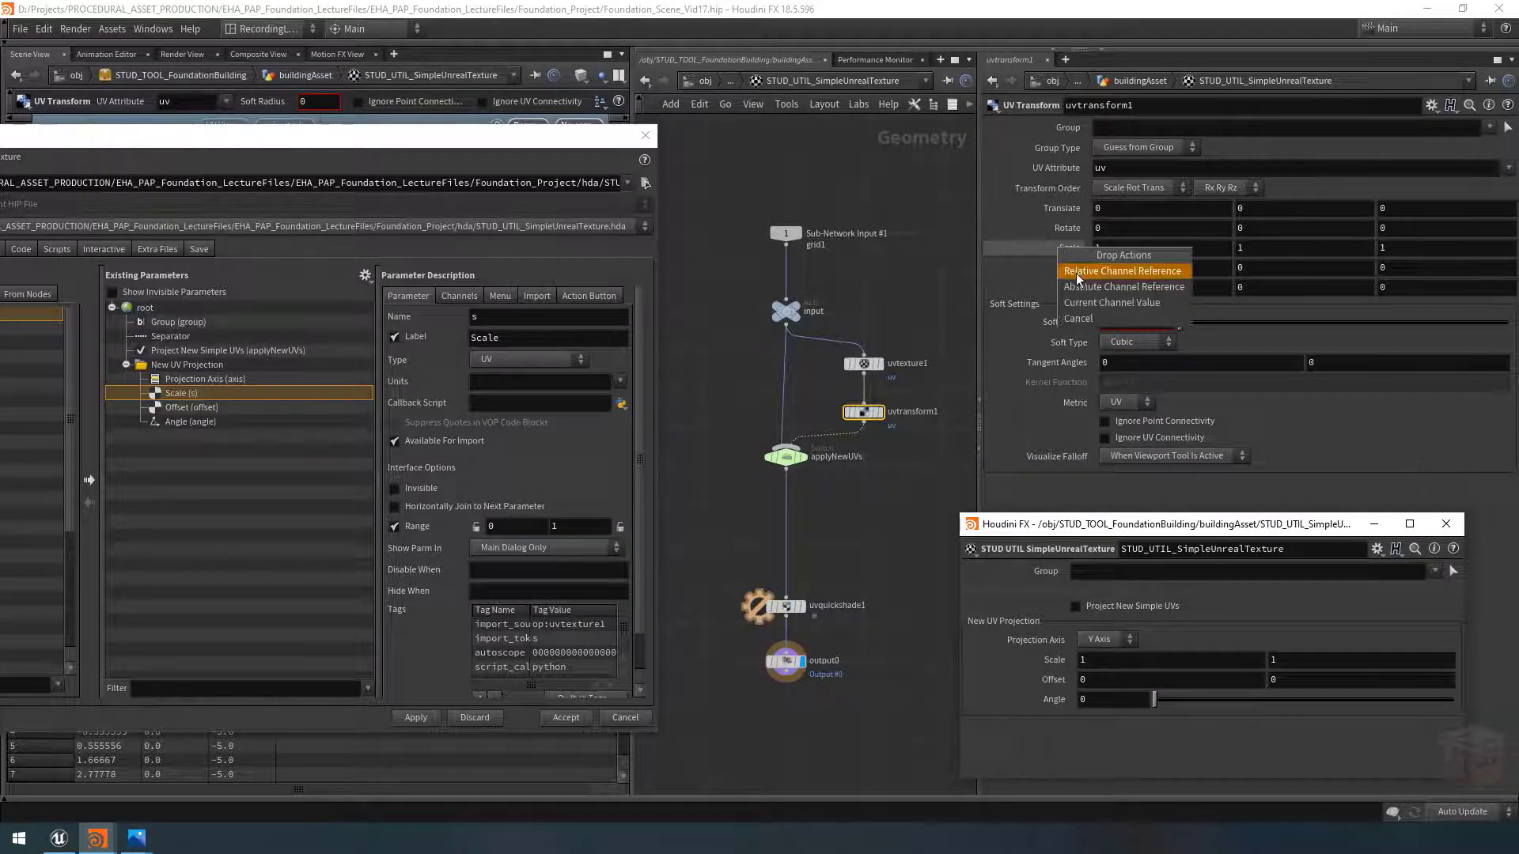
click(1147, 274)
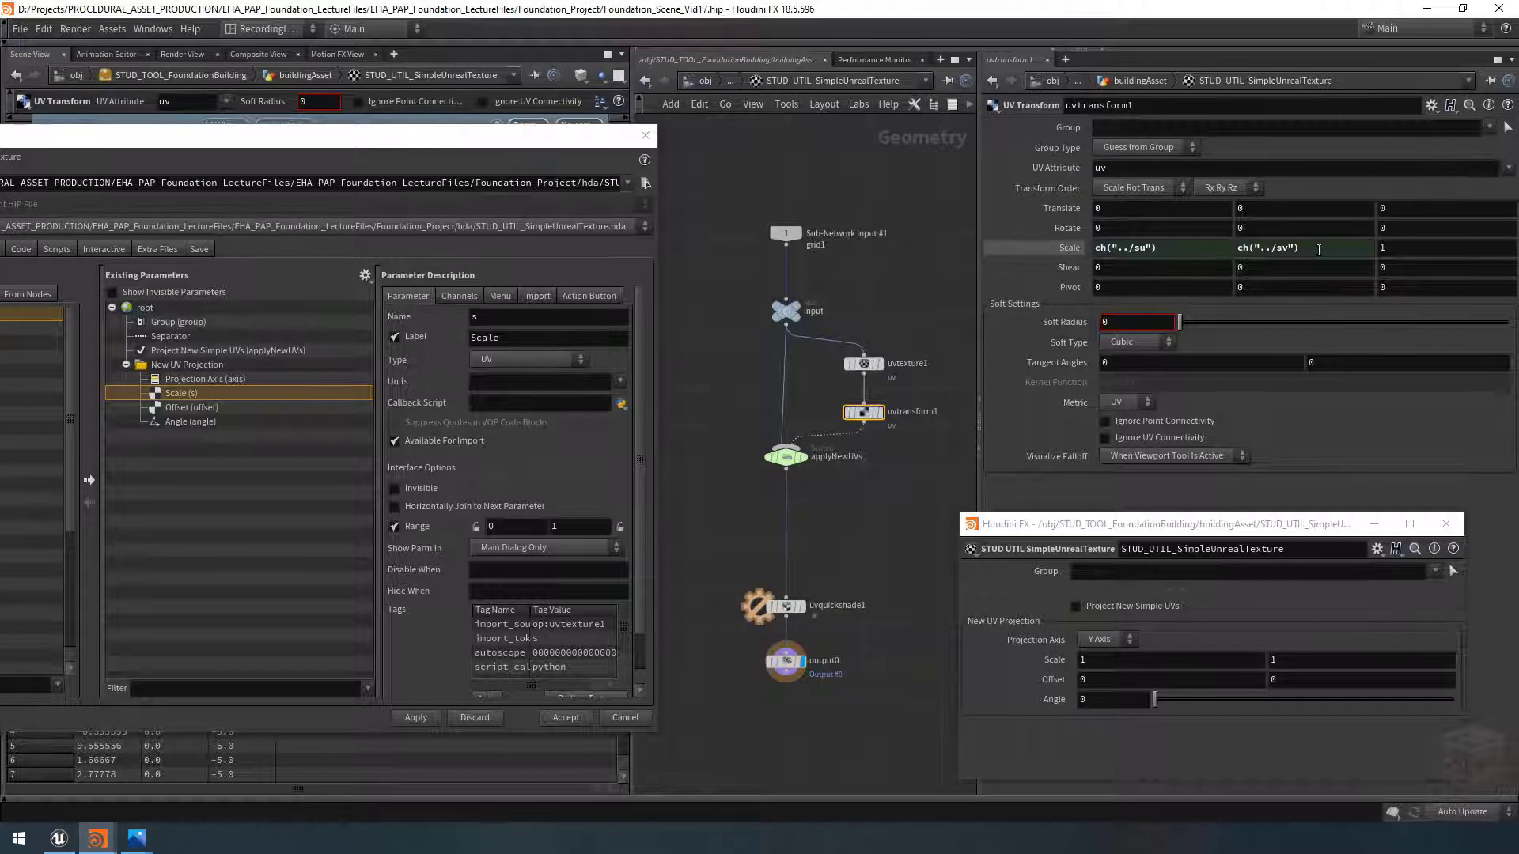
right_click(1049, 657)
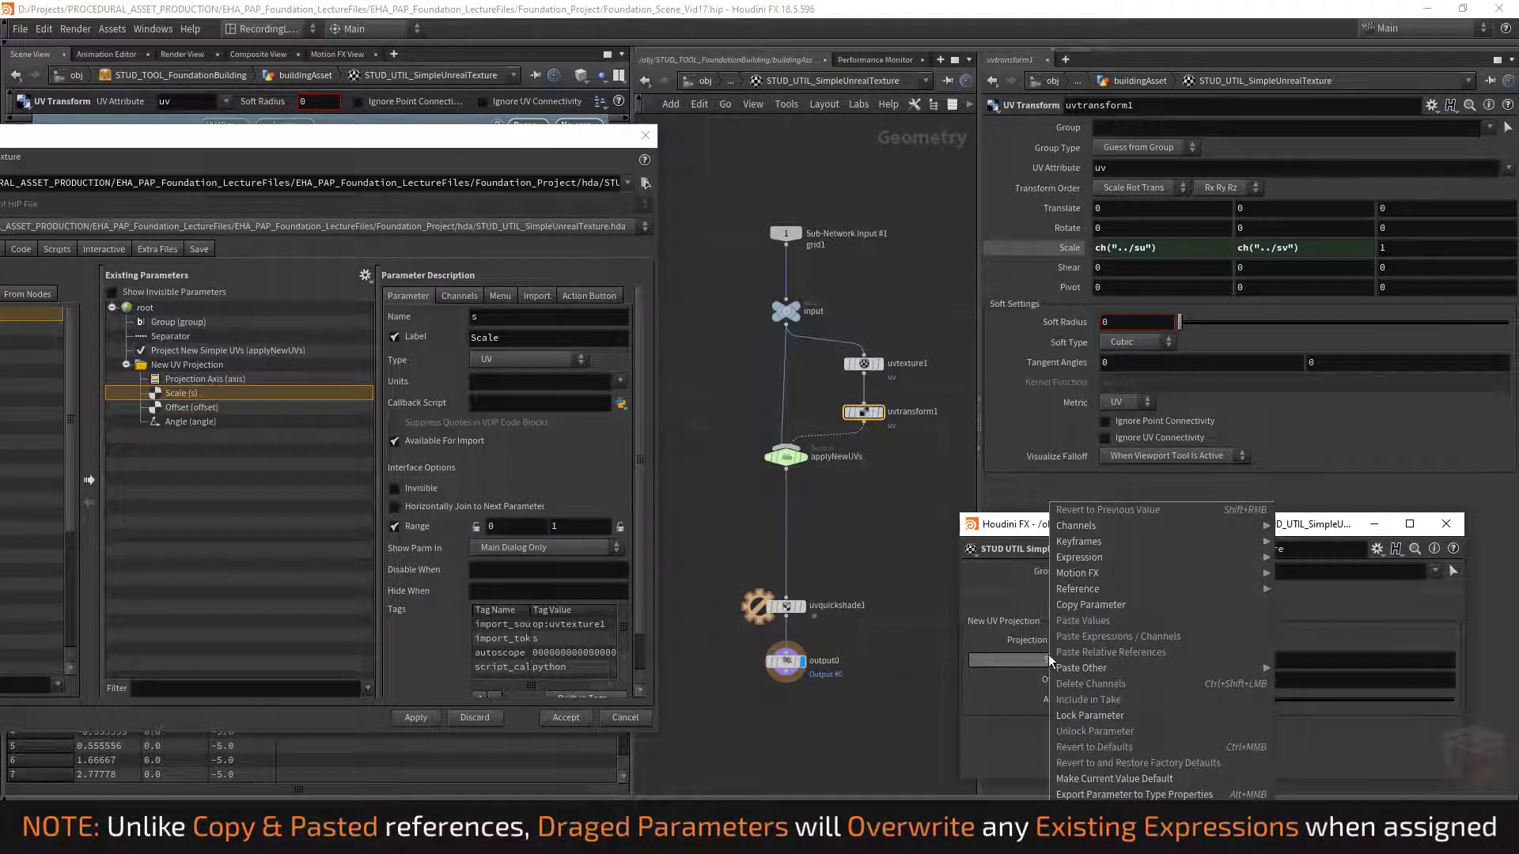
click(1032, 527)
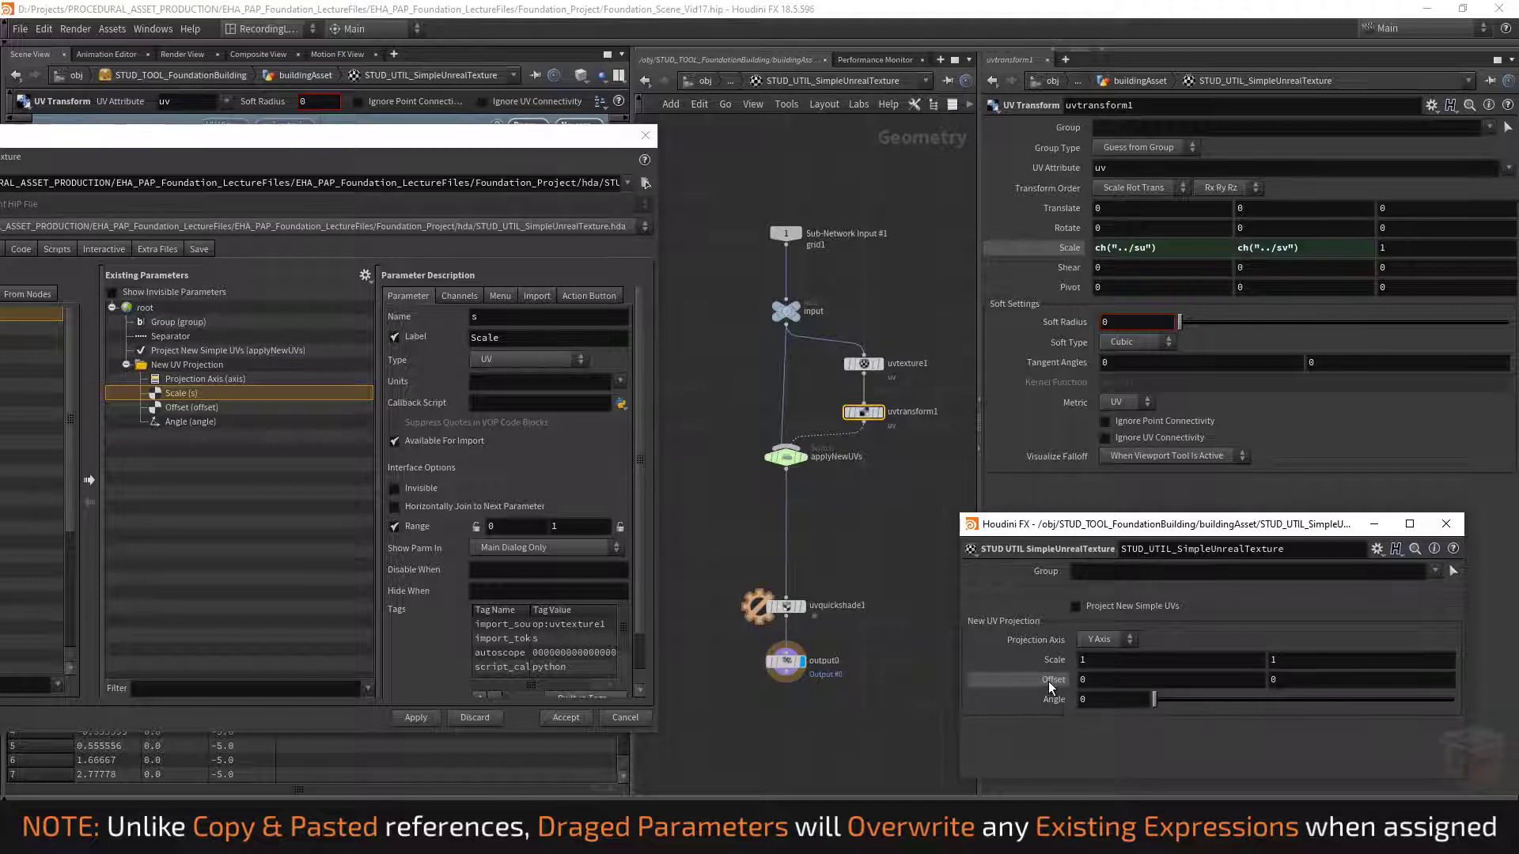
Step: Link the UV Transform node's Translate to the asset's Offset with a relative channel reference
drag(1048, 682, 1253, 307)
drag(1059, 208, 1058, 209)
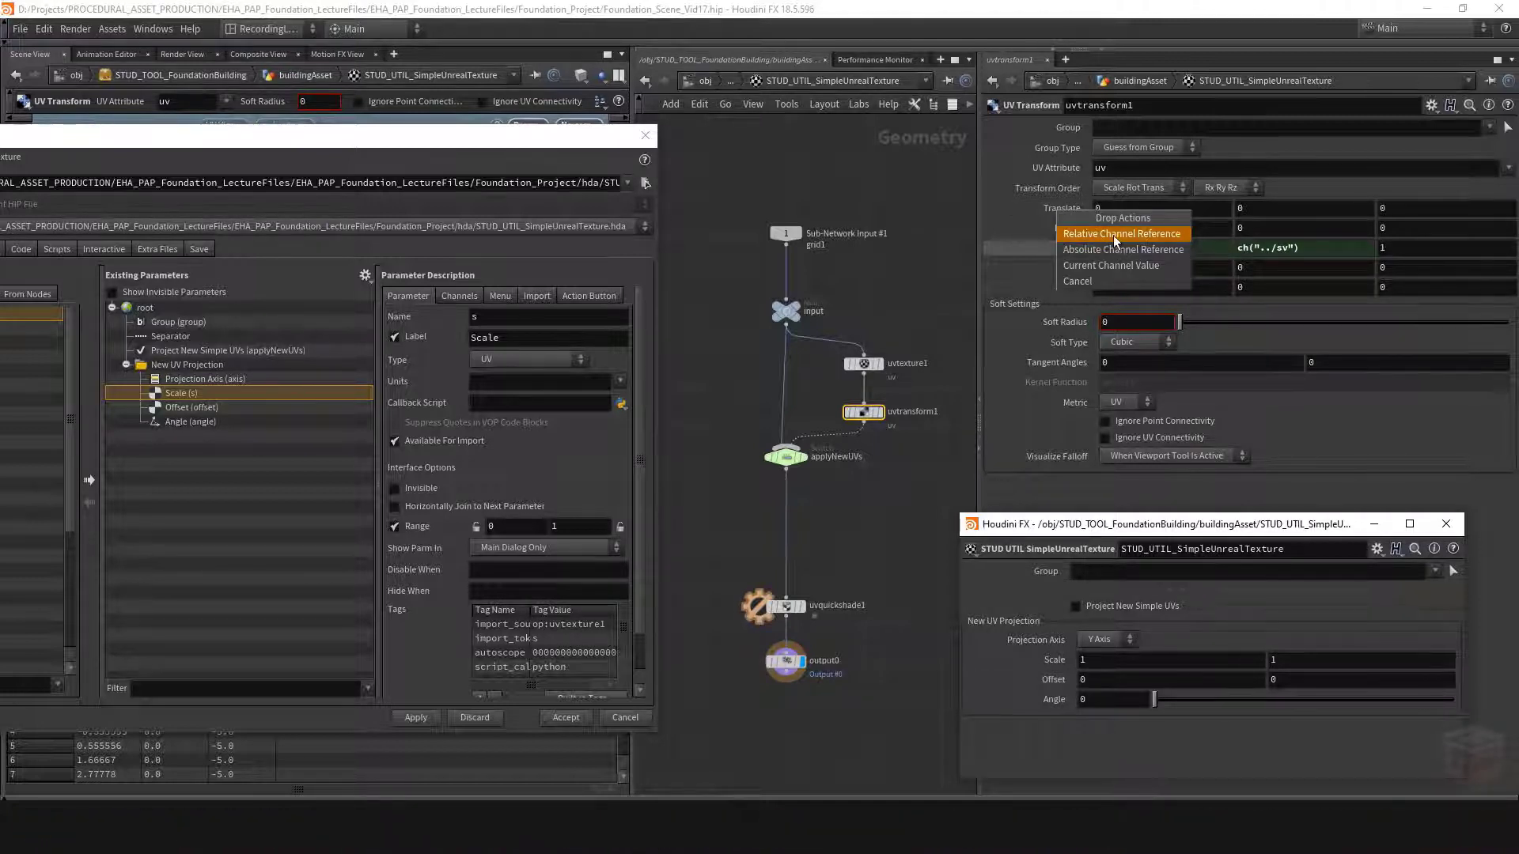
click(1158, 235)
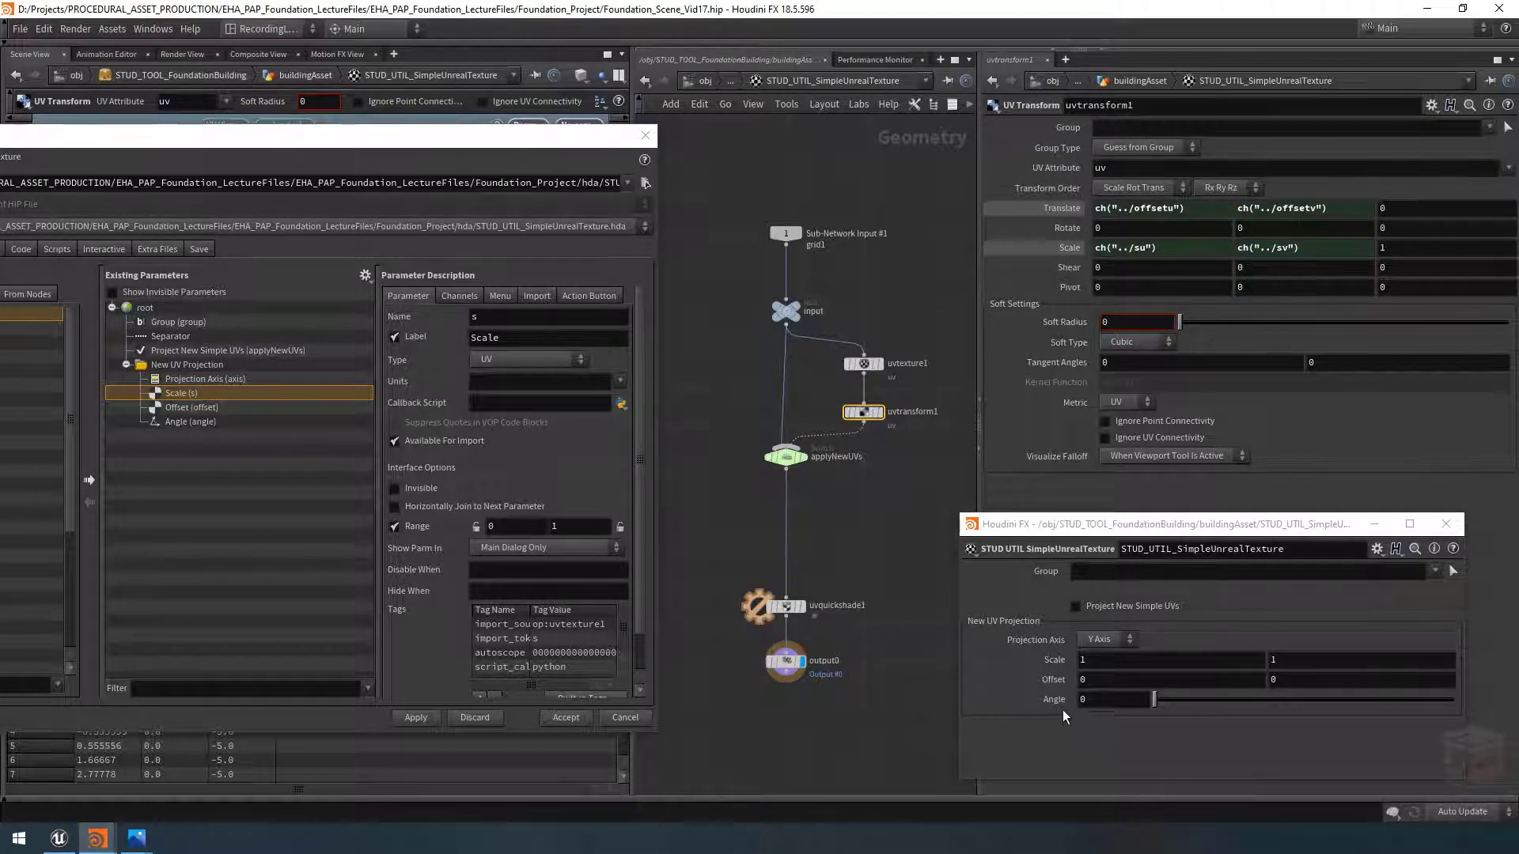
Step: Link the third Rotate value of the UV Transform node to the asset's Angle with a relative channel reference, and show the parameters as values
drag(1057, 703, 1405, 344)
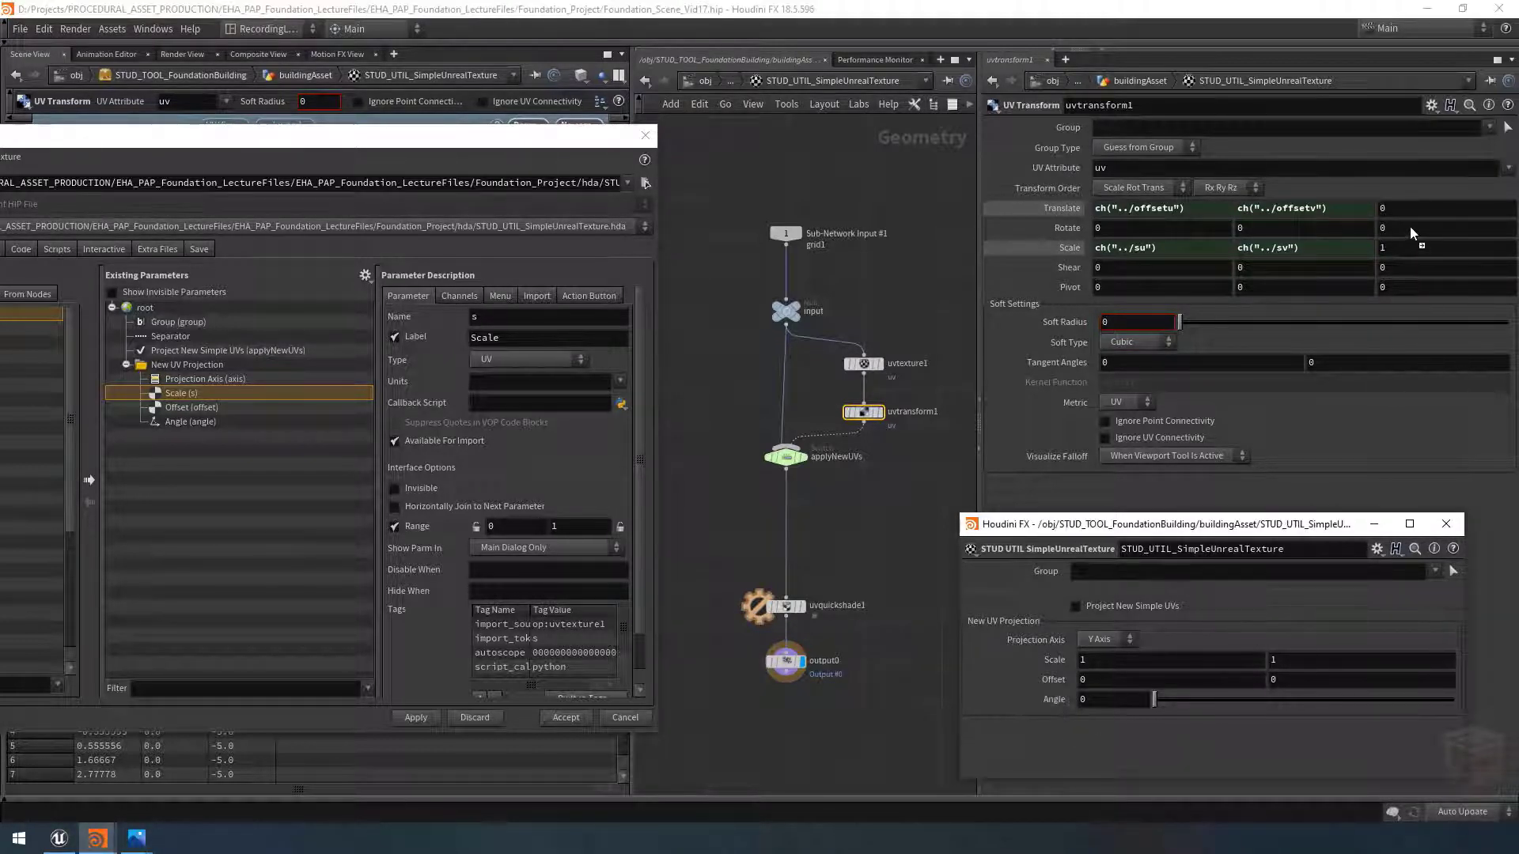
drag(1409, 226, 1410, 227)
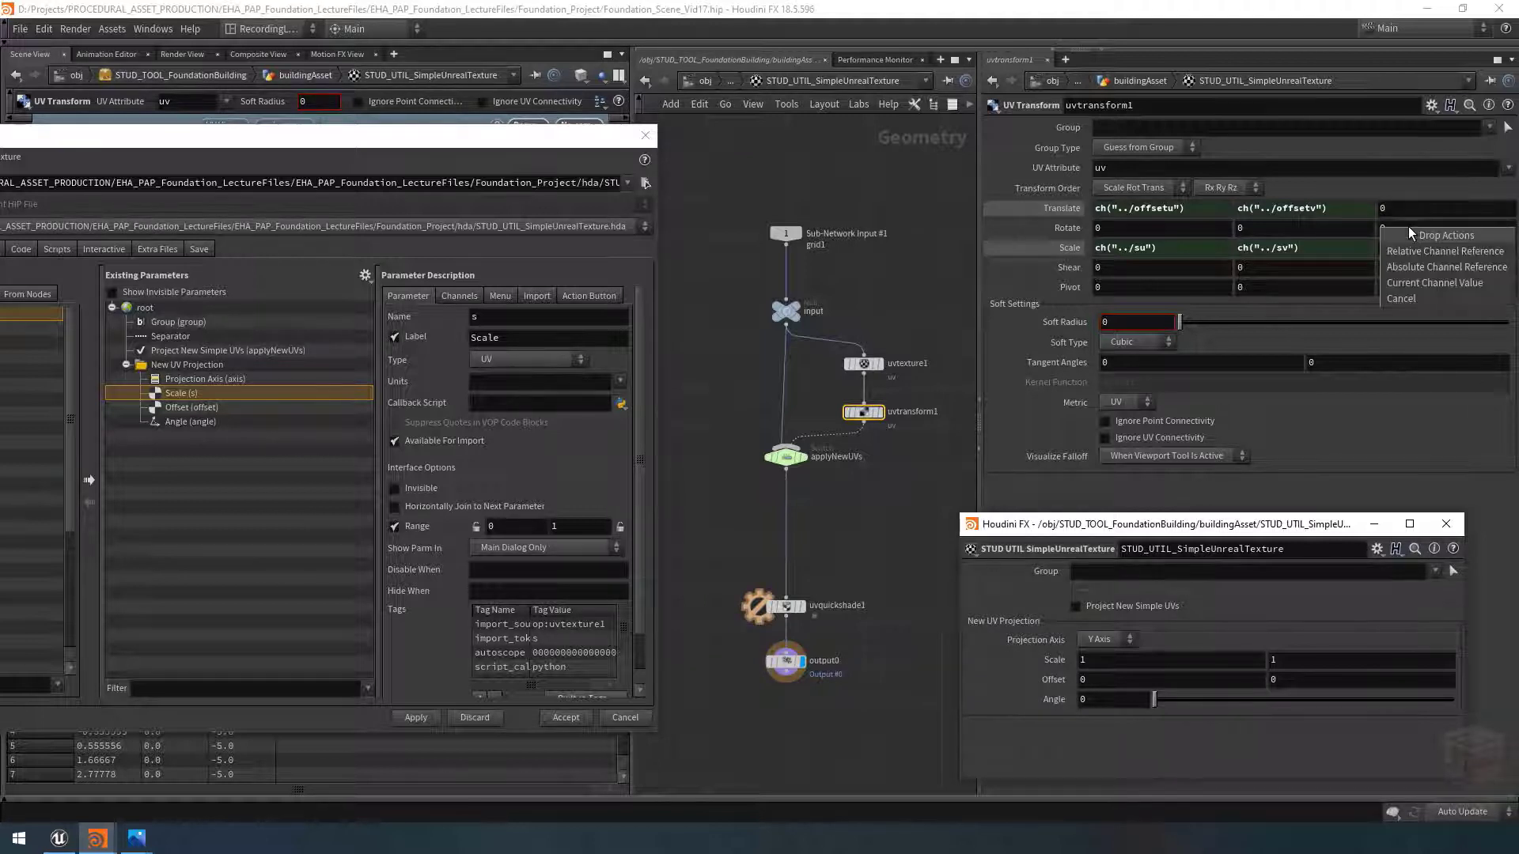
click(1412, 248)
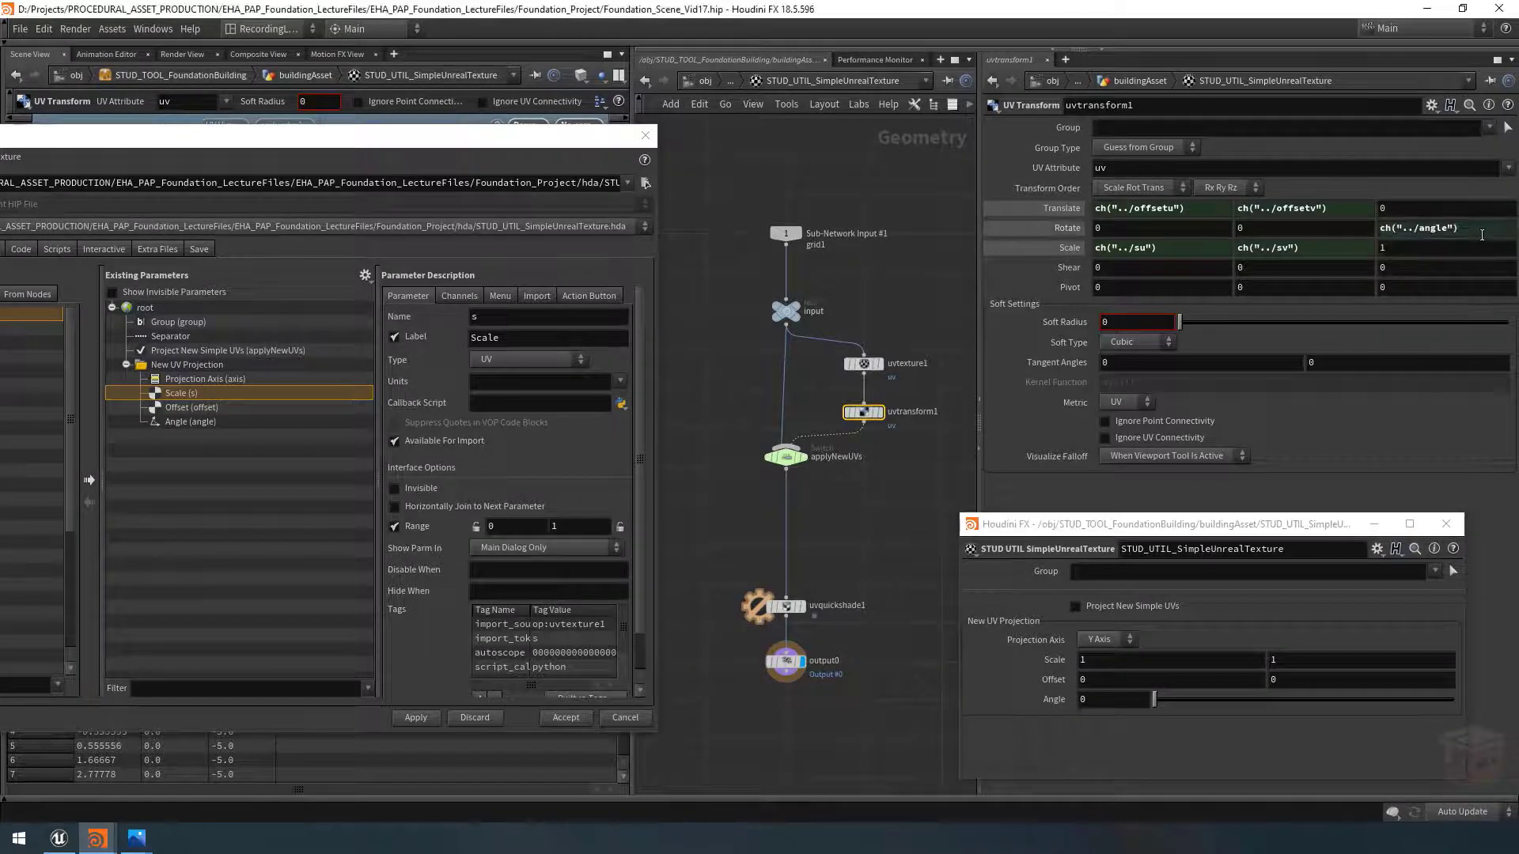
ctrl+middle_click(1052, 250)
ctrl+middle_click(1060, 226)
ctrl+middle_click(1060, 210)
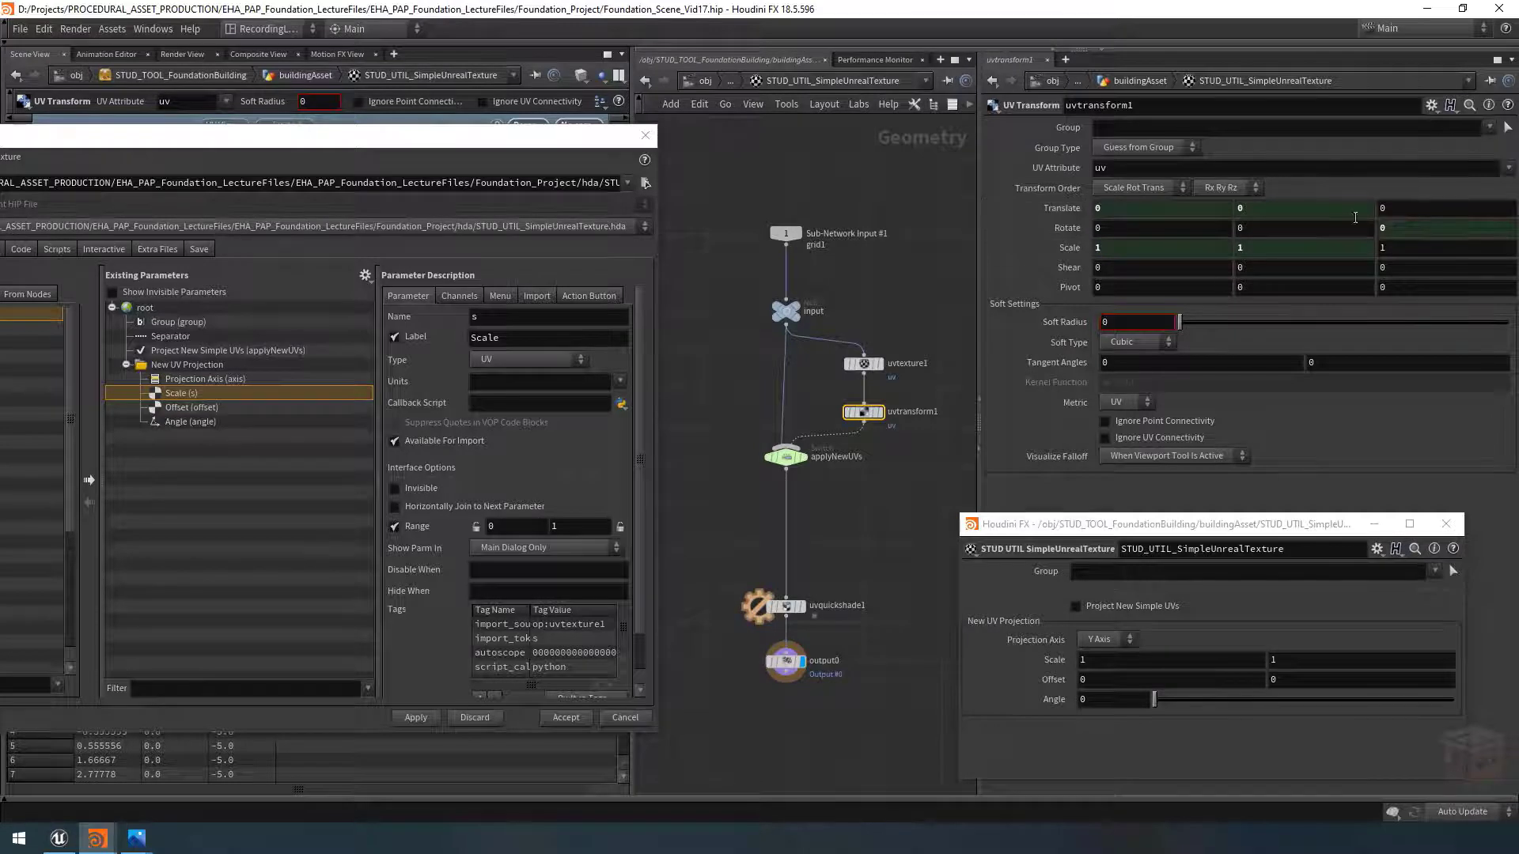
drag(1182, 701, 1113, 695)
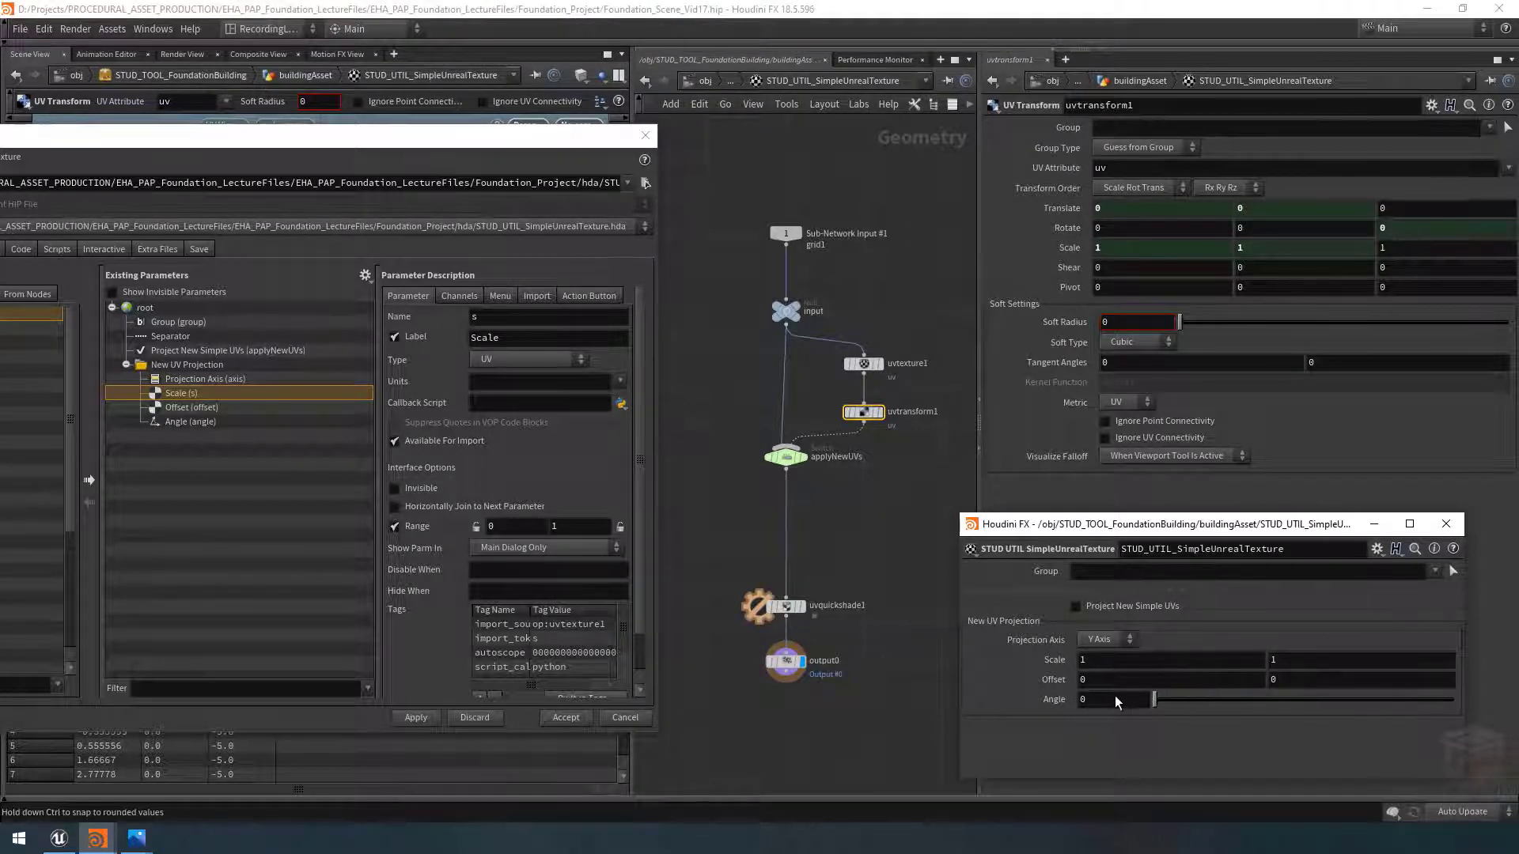
Step: Promote the UV Transform node's Pivot above Scale in the New UV Projection folder, with its type set to UV, and apply the changes
click(1067, 288)
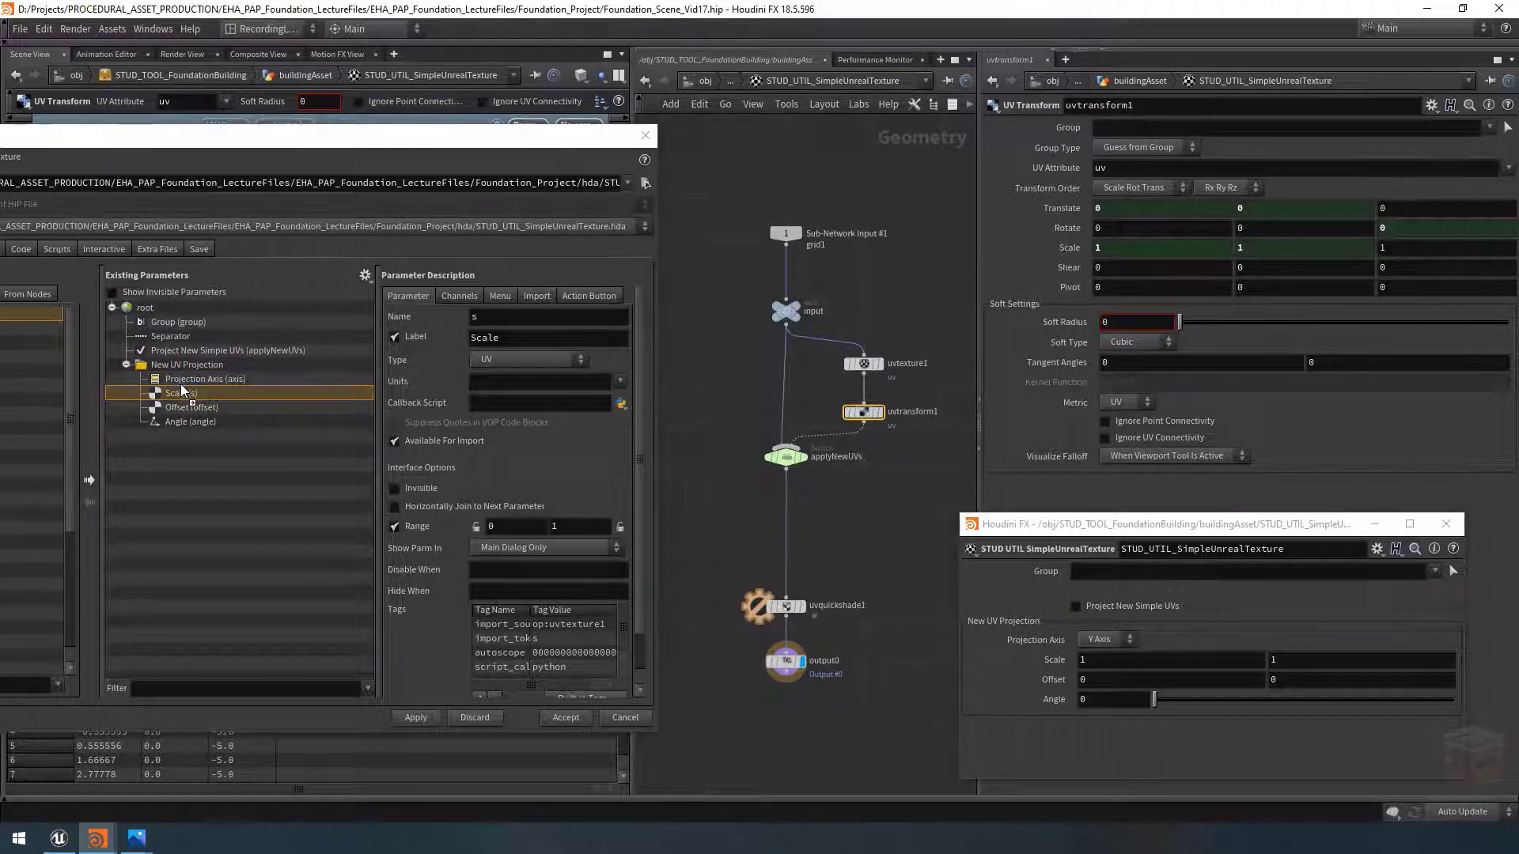
drag(181, 386, 181, 387)
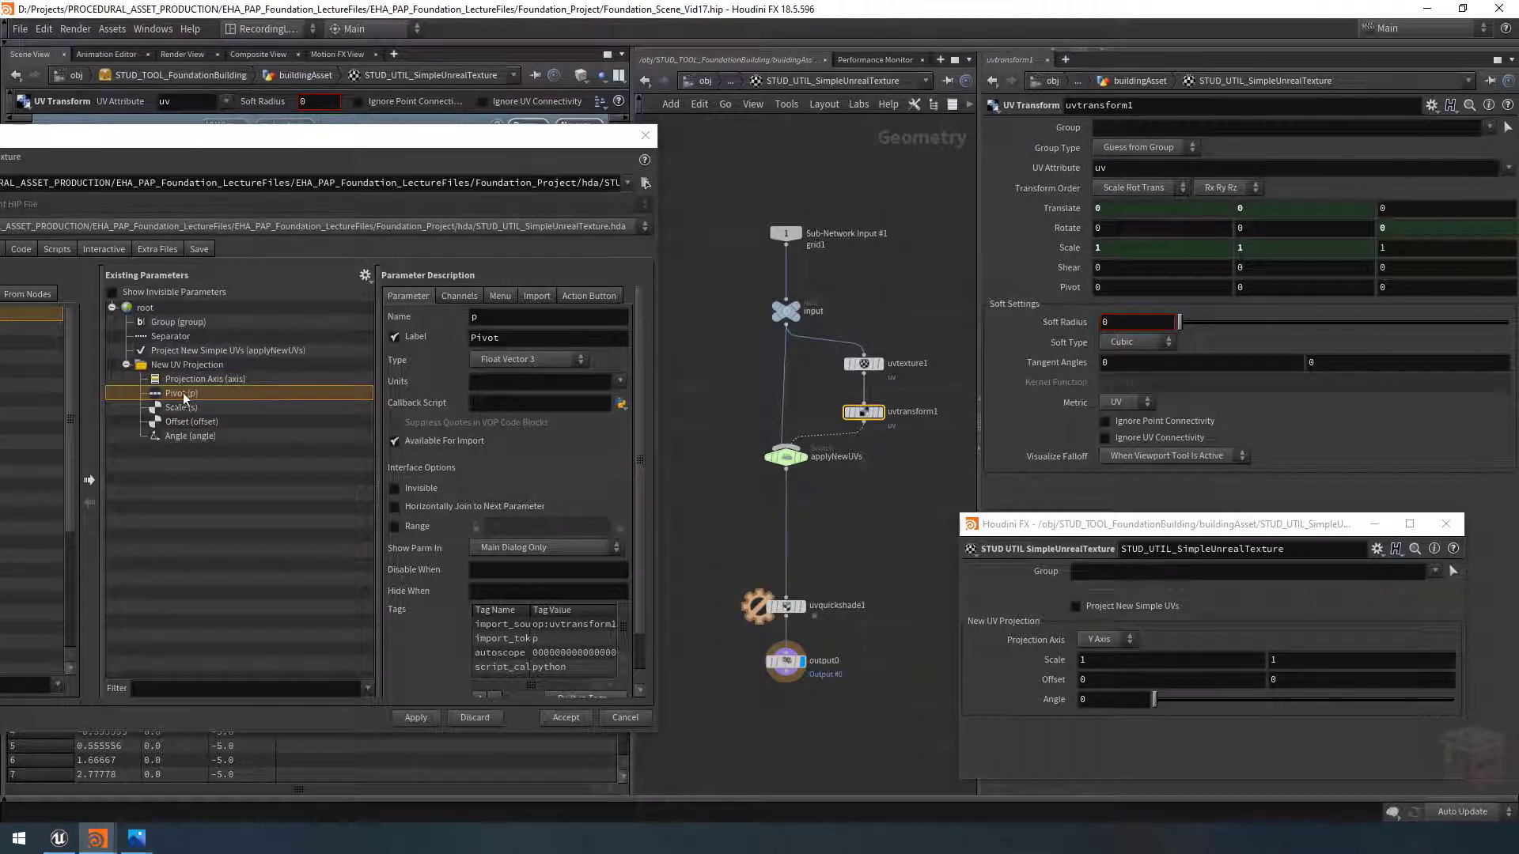
click(525, 359)
scroll(553, 543, down, 2)
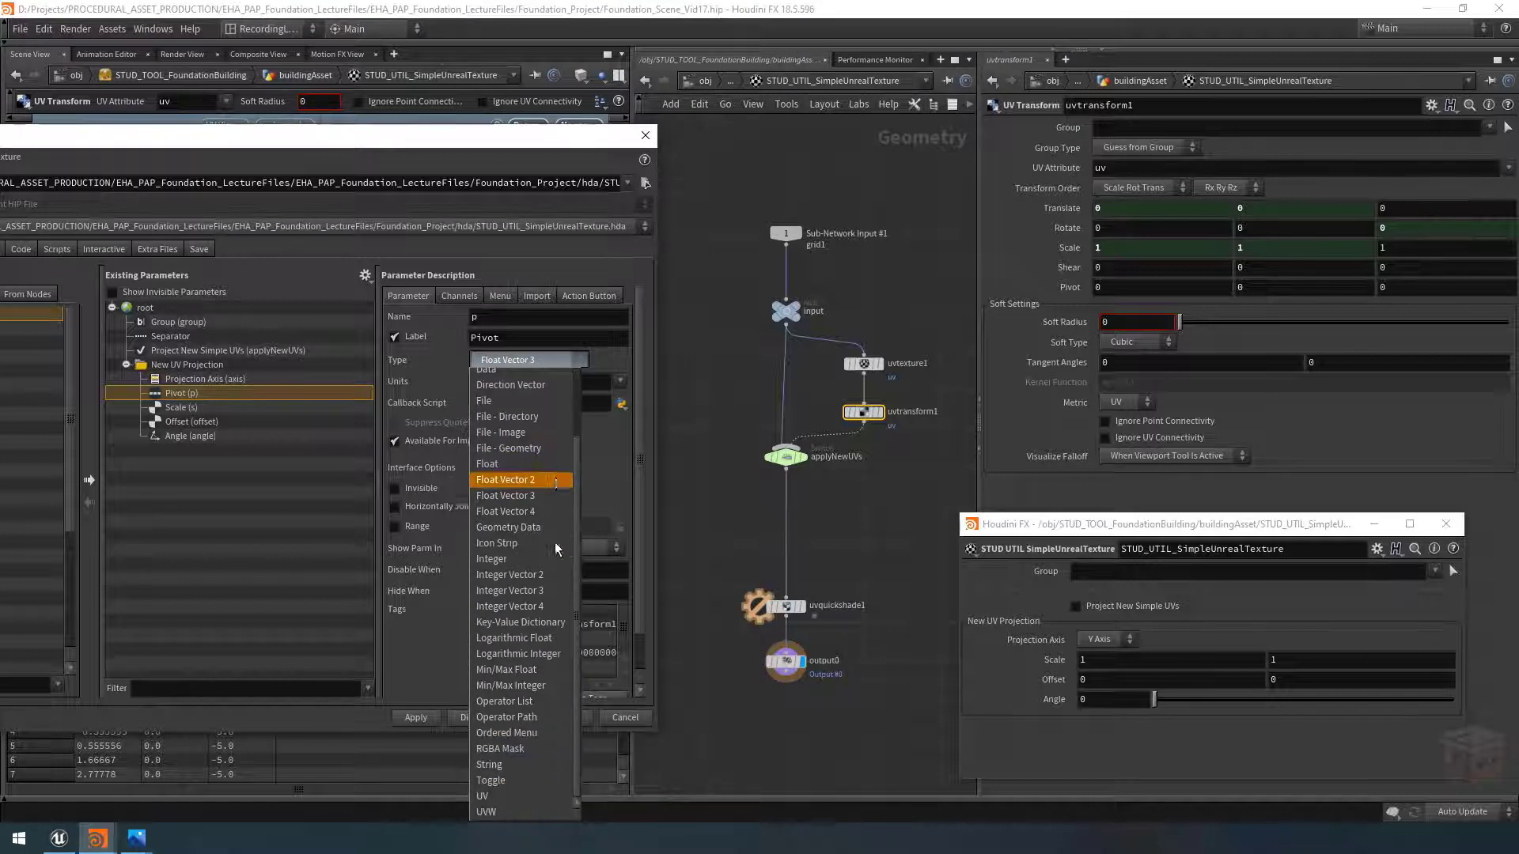
click(527, 797)
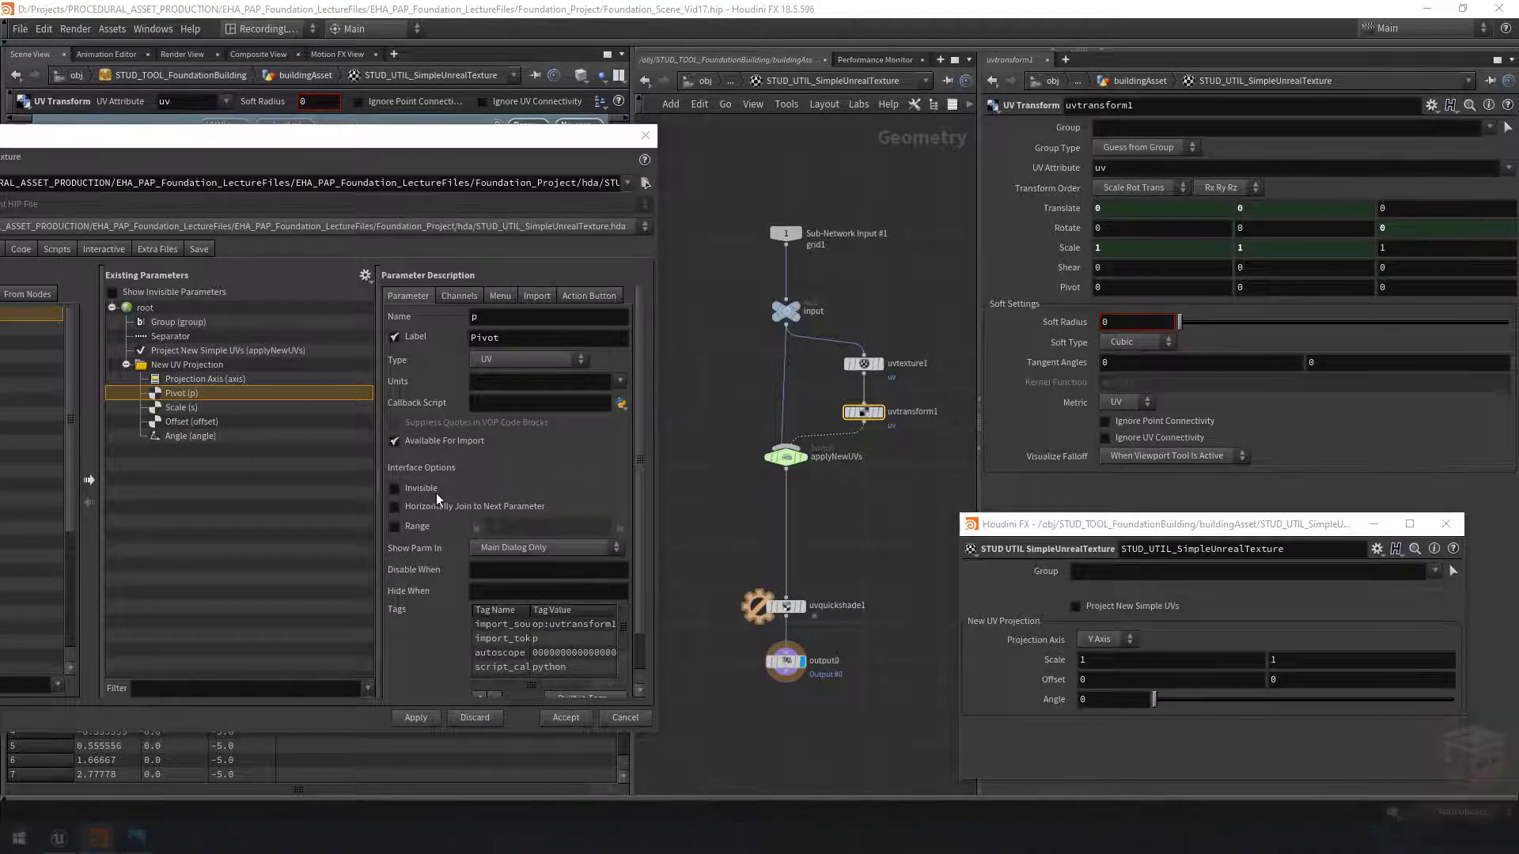
click(416, 718)
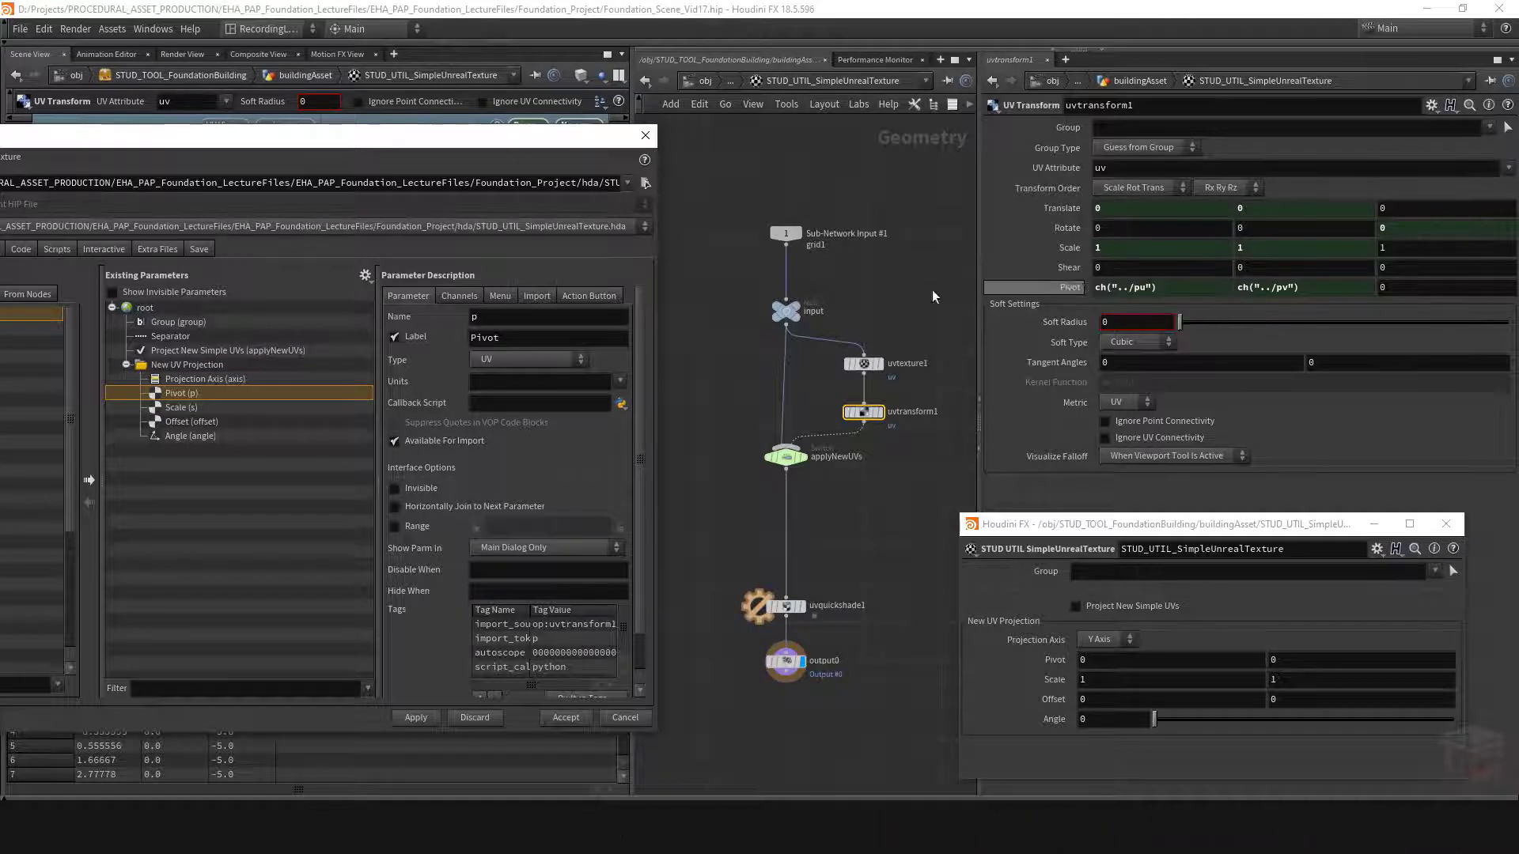
Step: Review the type choices for the Pivot parameter without changing them, and move the asset's type properties window aside to uncover the viewport
click(527, 359)
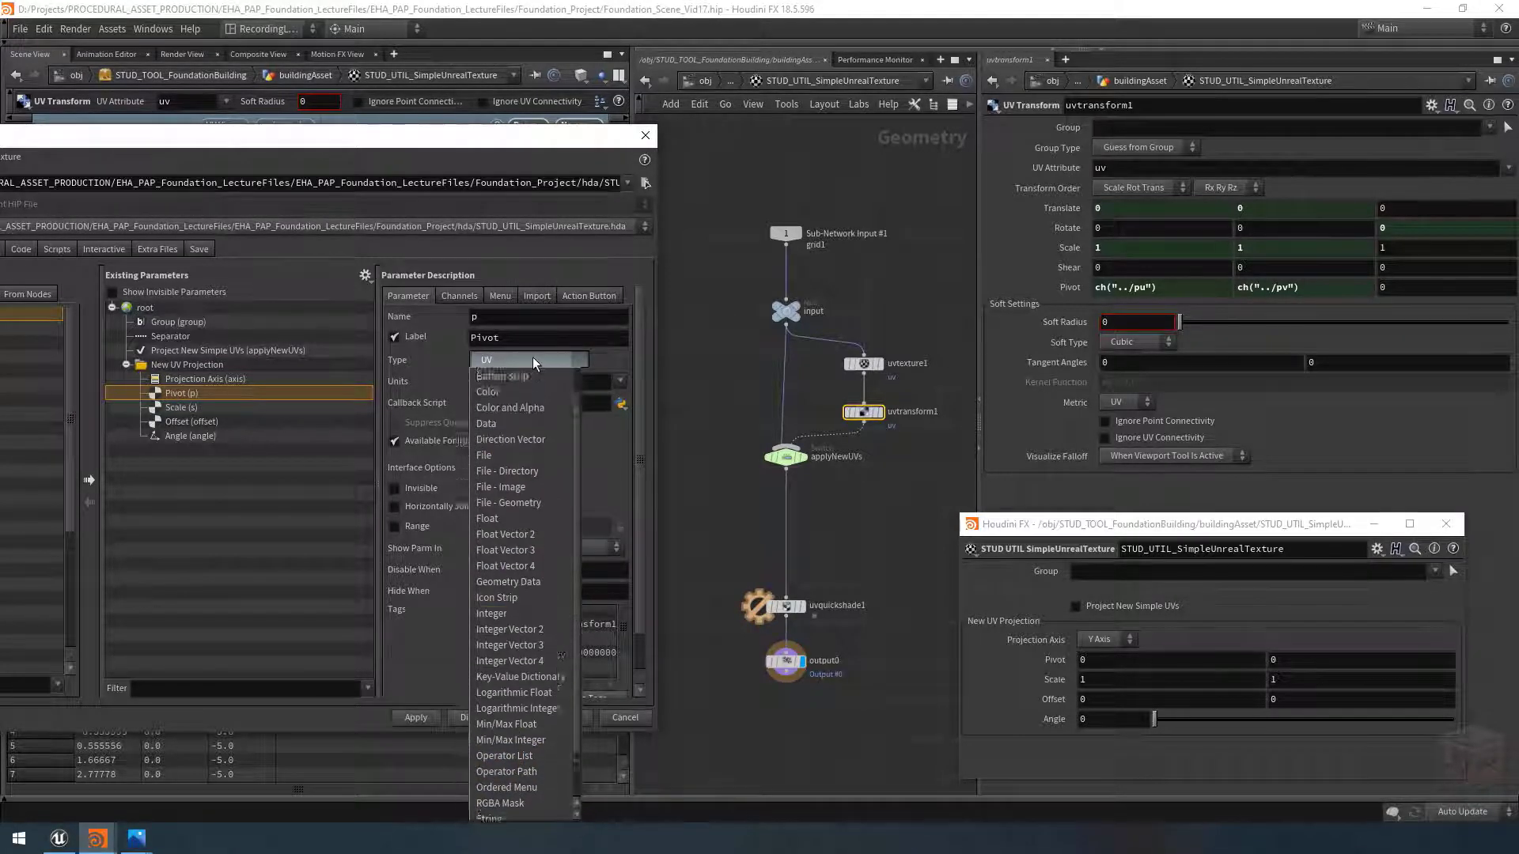
click(533, 357)
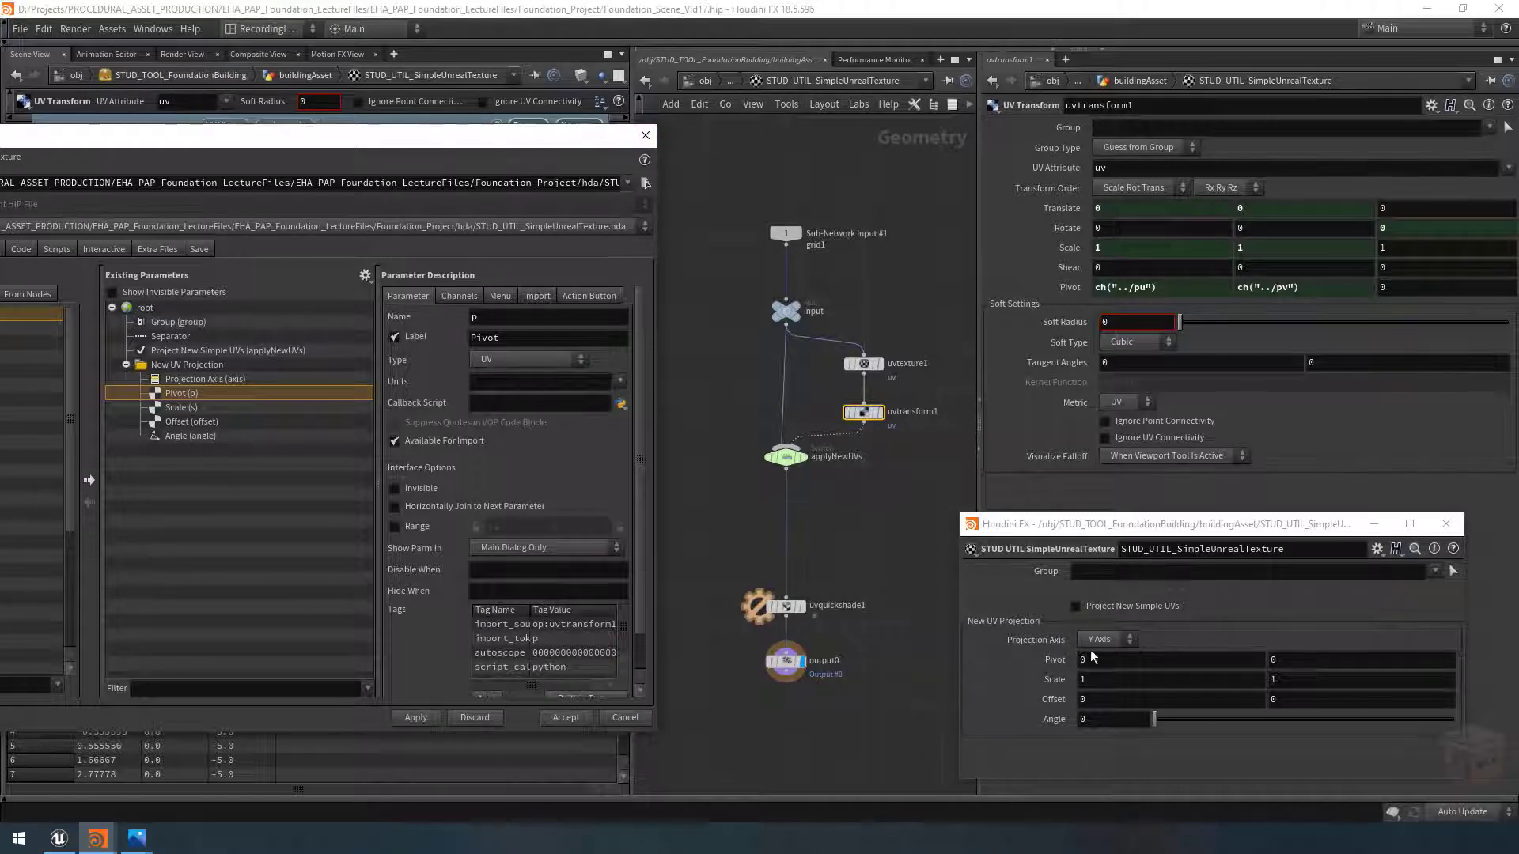
drag(590, 141, 467, 654)
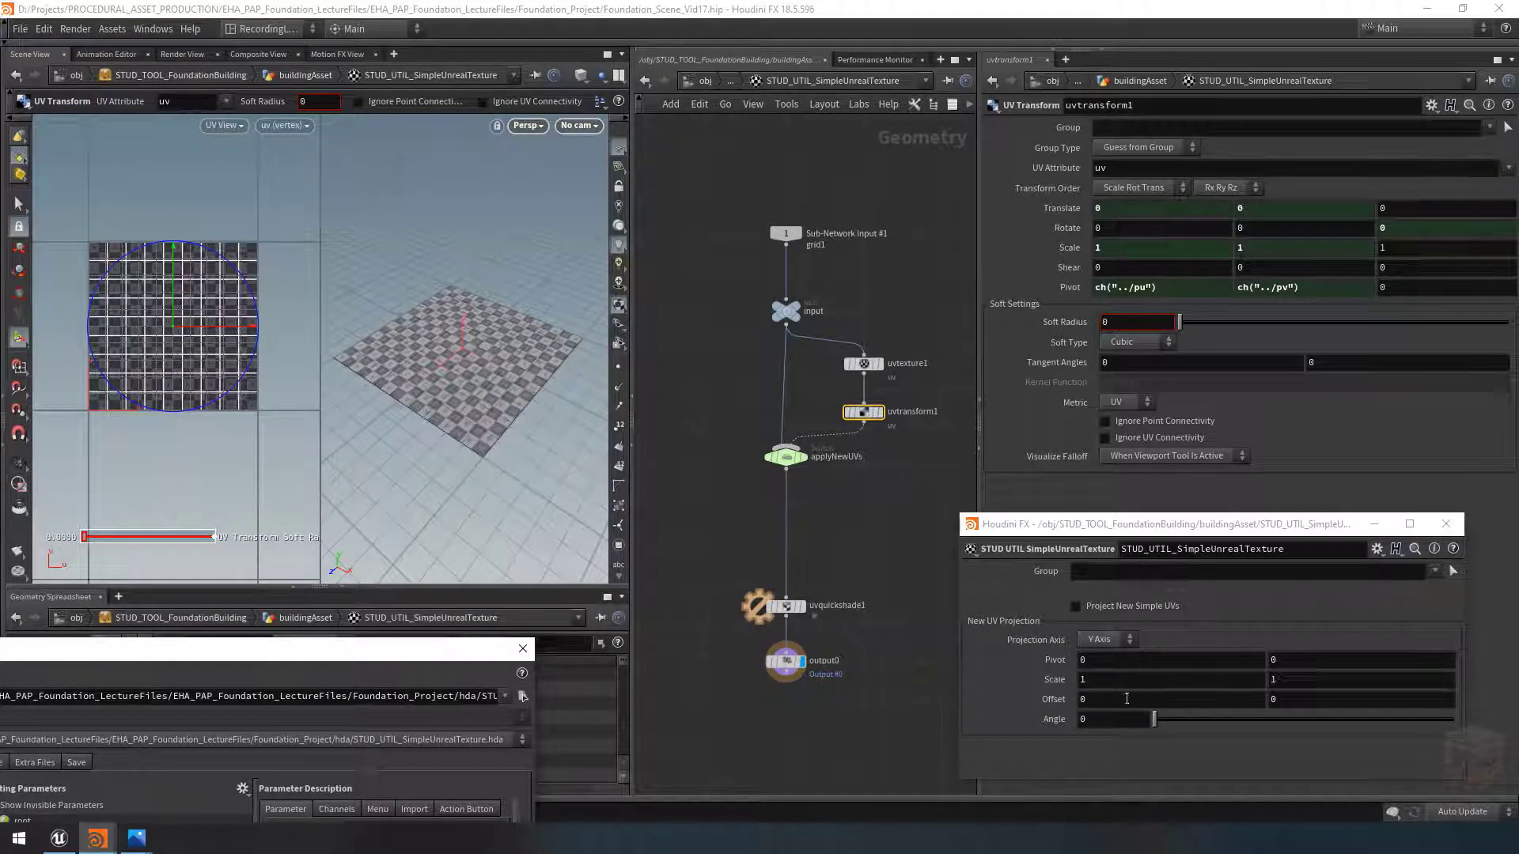
Step: Try out the asset's Offset and a Scale of 0.8 to test their effect on the UVs, and undo the changes
mouse_move(1123, 699)
middle_down()
mouse_move(1184, 697)
mouse_move(1107, 697)
middle_up()
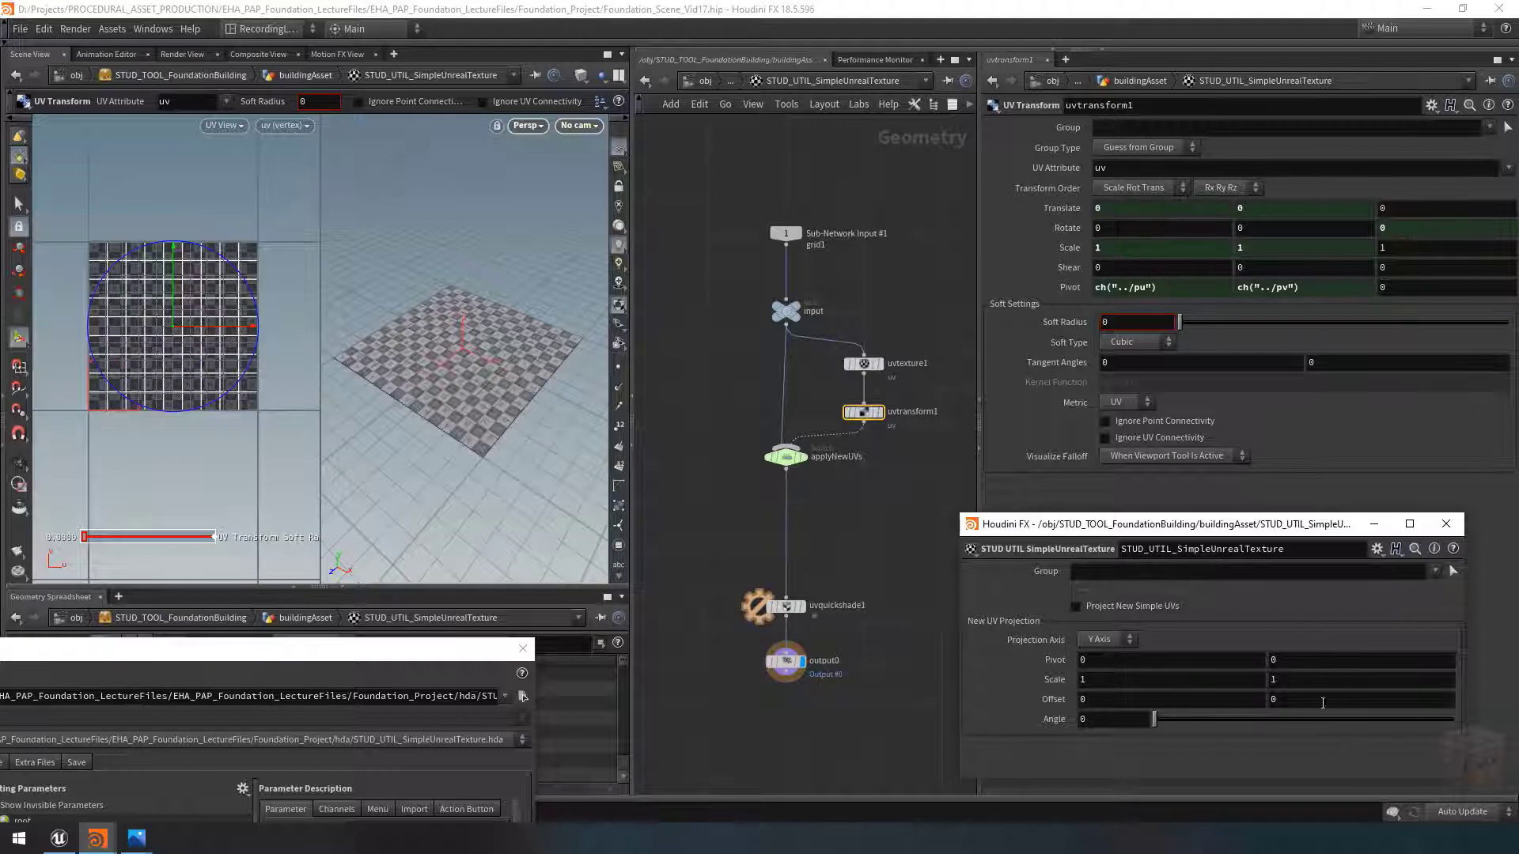
mouse_move(1323, 703)
middle_down()
mouse_move(1396, 708)
mouse_move(1324, 707)
middle_up()
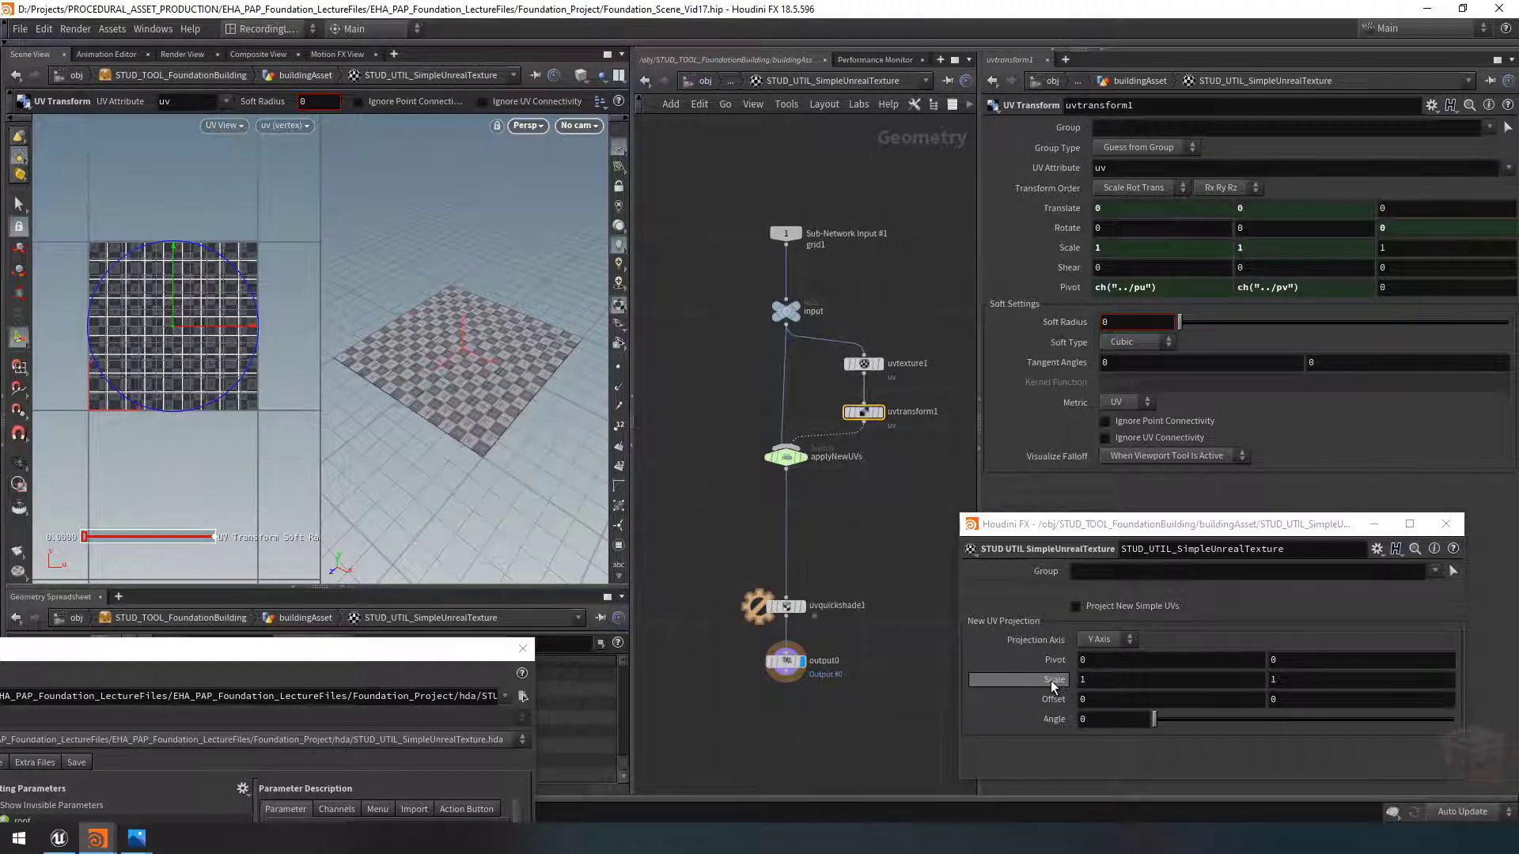
mouse_move(1049, 680)
middle_down()
mouse_move(1025, 681)
mouse_move(1041, 681)
middle_up()
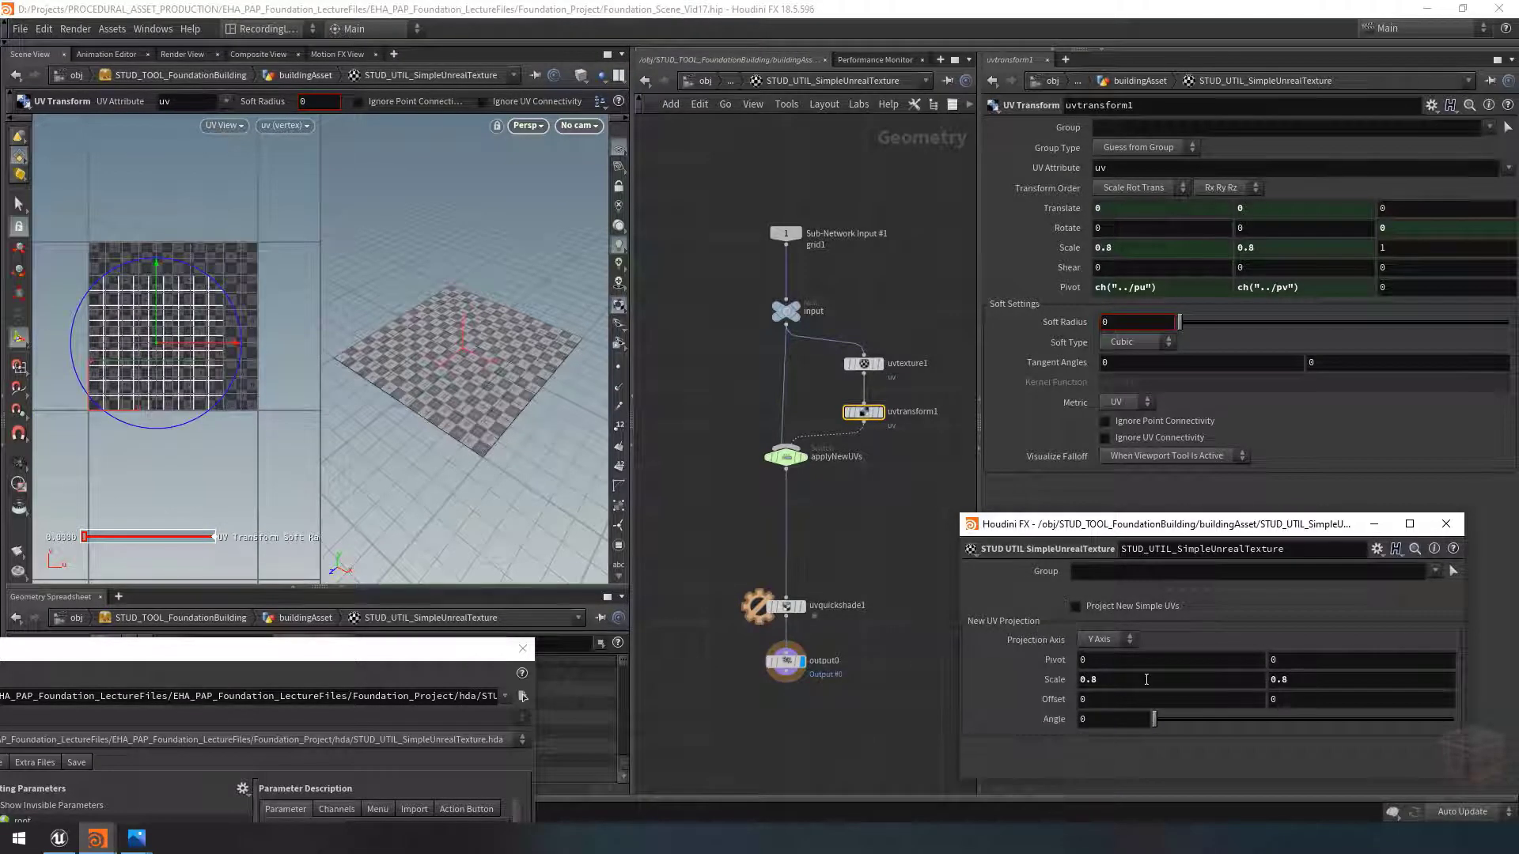
middle_drag(1135, 682, 1107, 662)
key(ctrl+z)
Step: Try a Pivot of 0.5, 0.5 on the asset and vary the Angle to test rotation of the UVs about that pivot
click(1136, 663)
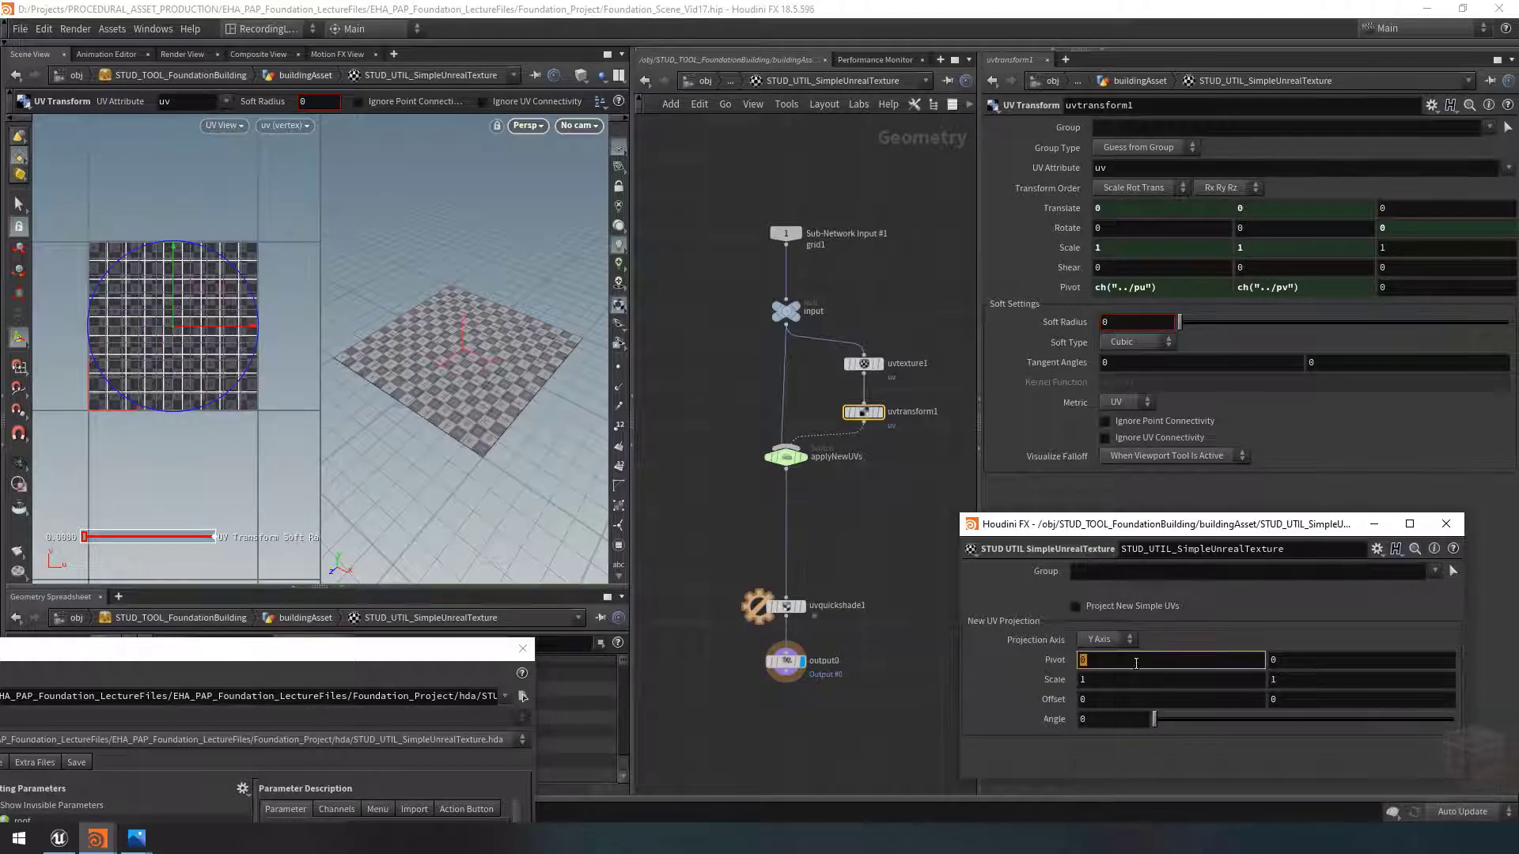
text(0.5)
key(Return)
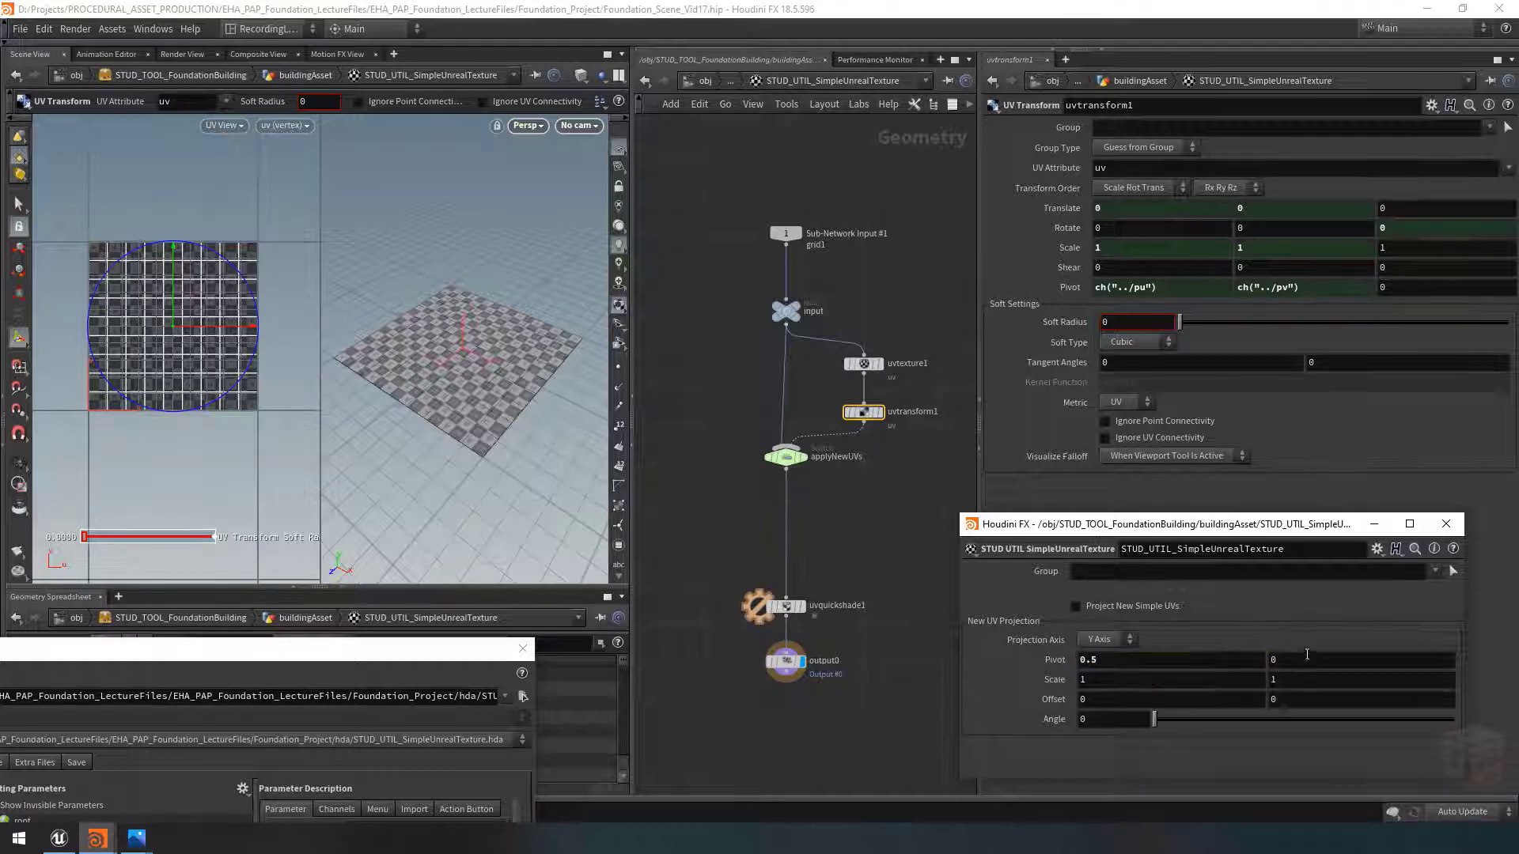
click(1307, 659)
text(0.5)
key(Return)
drag(1154, 720, 1043, 706)
Step: Reset both of the asset's Pivot values to 0 and switch the perspective viewport to wireframe display
double_click(1091, 659)
text(0)
key(Return)
double_click(1297, 660)
text(0)
key(Return)
key(w)
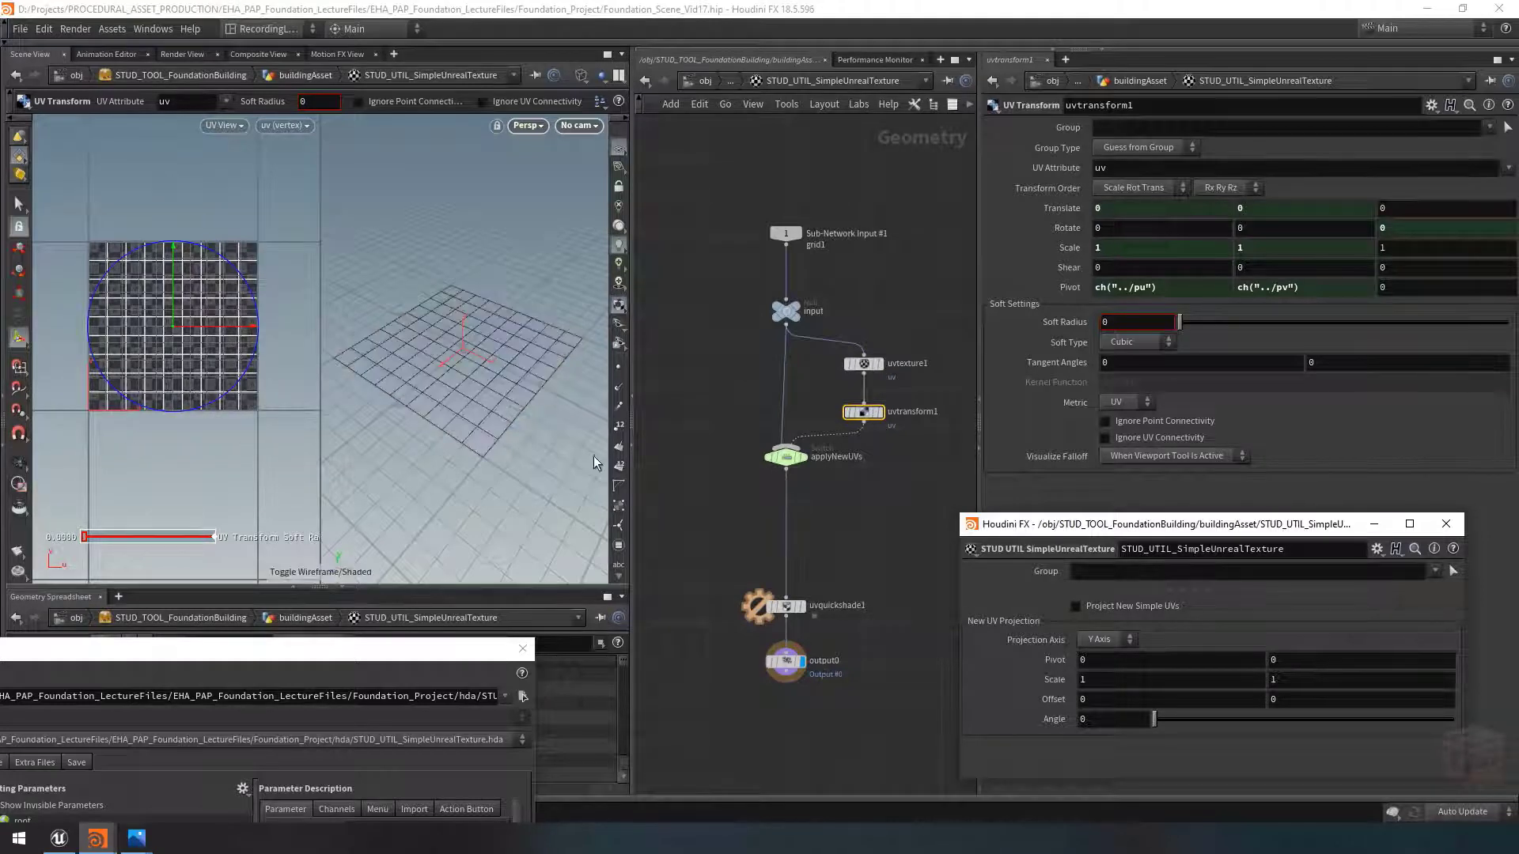
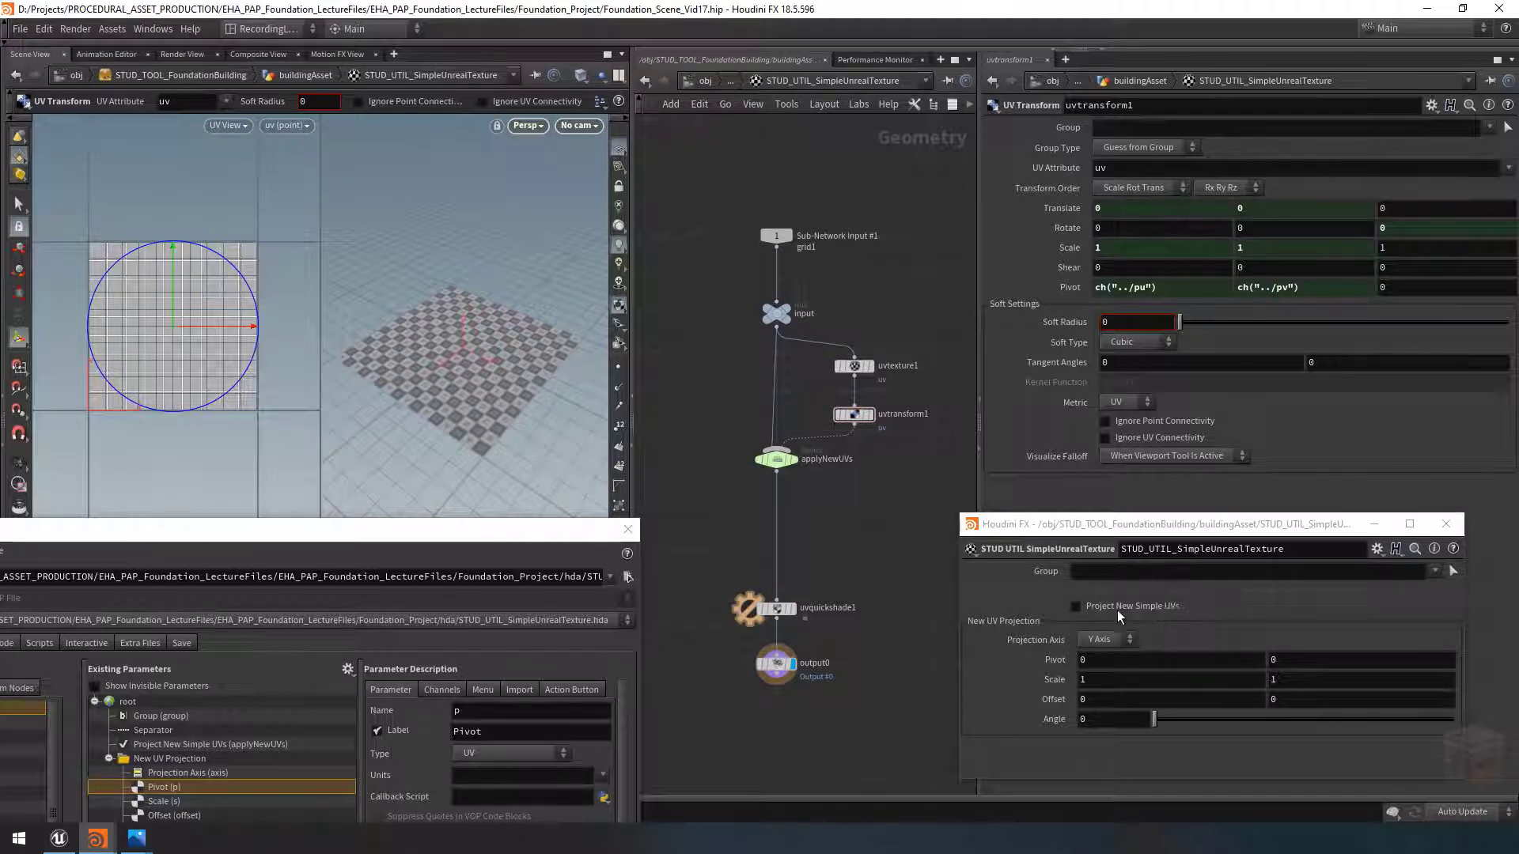
Step: Link the applyNewUVs switch's Select Input to the asset's Project New Simple UVs toggle with a relative reference
drag(862, 522, 718, 457)
right_click(1078, 606)
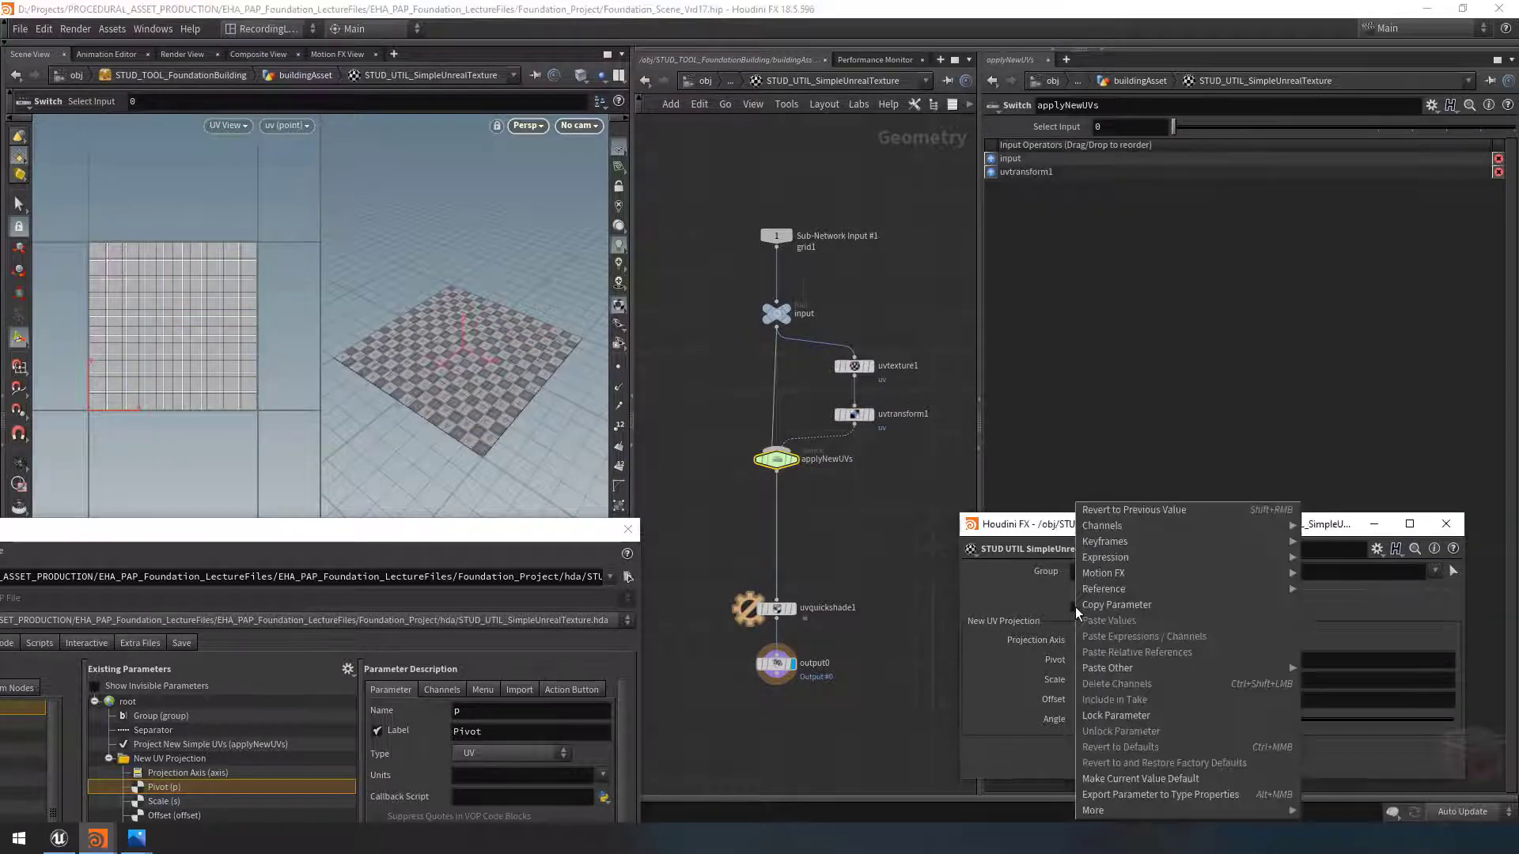
click(1090, 607)
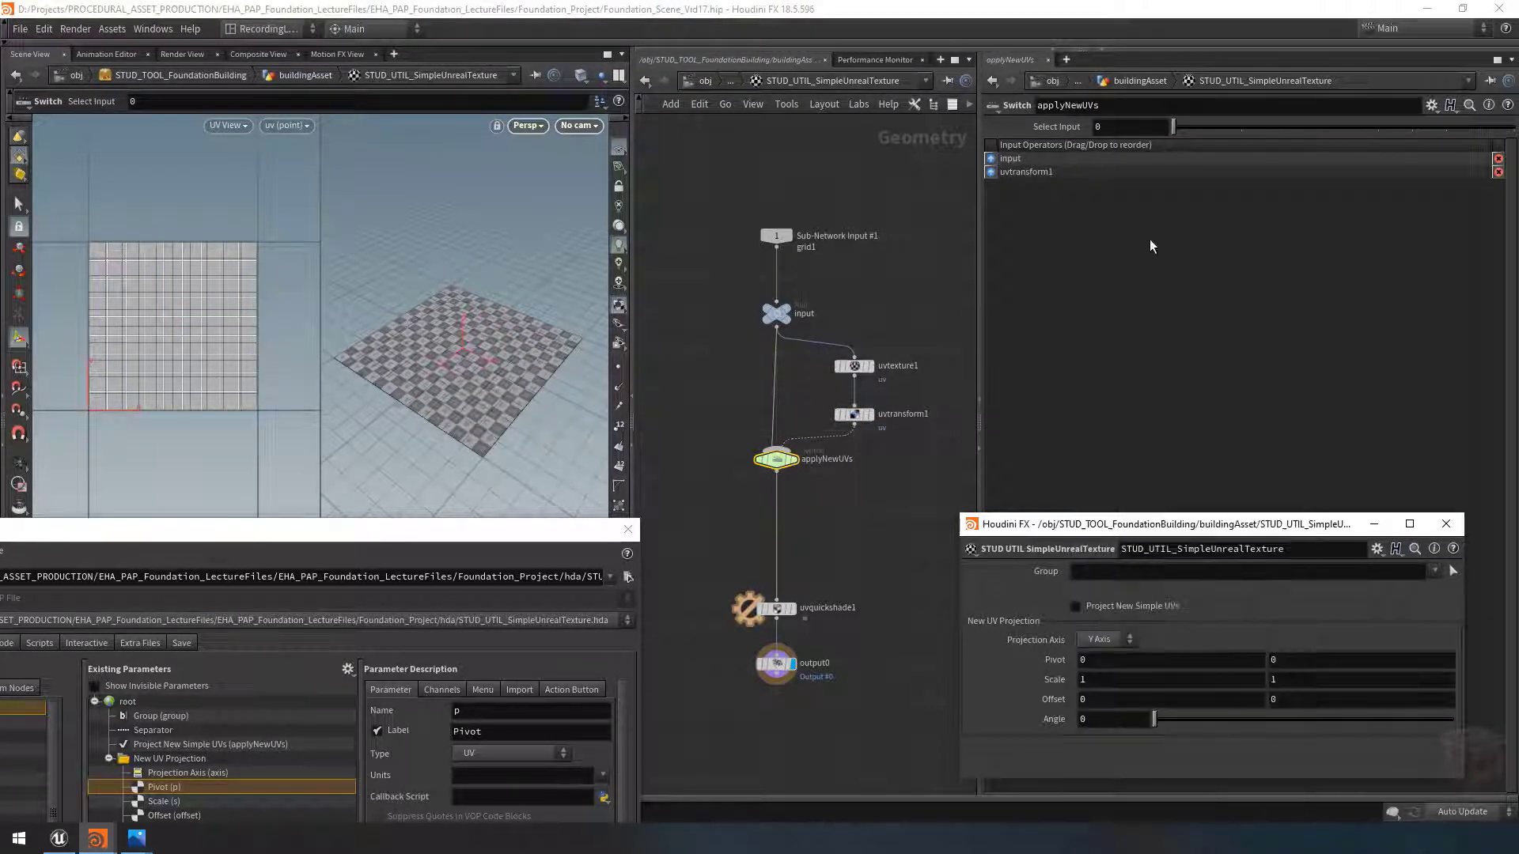
right_click(1115, 127)
click(1184, 287)
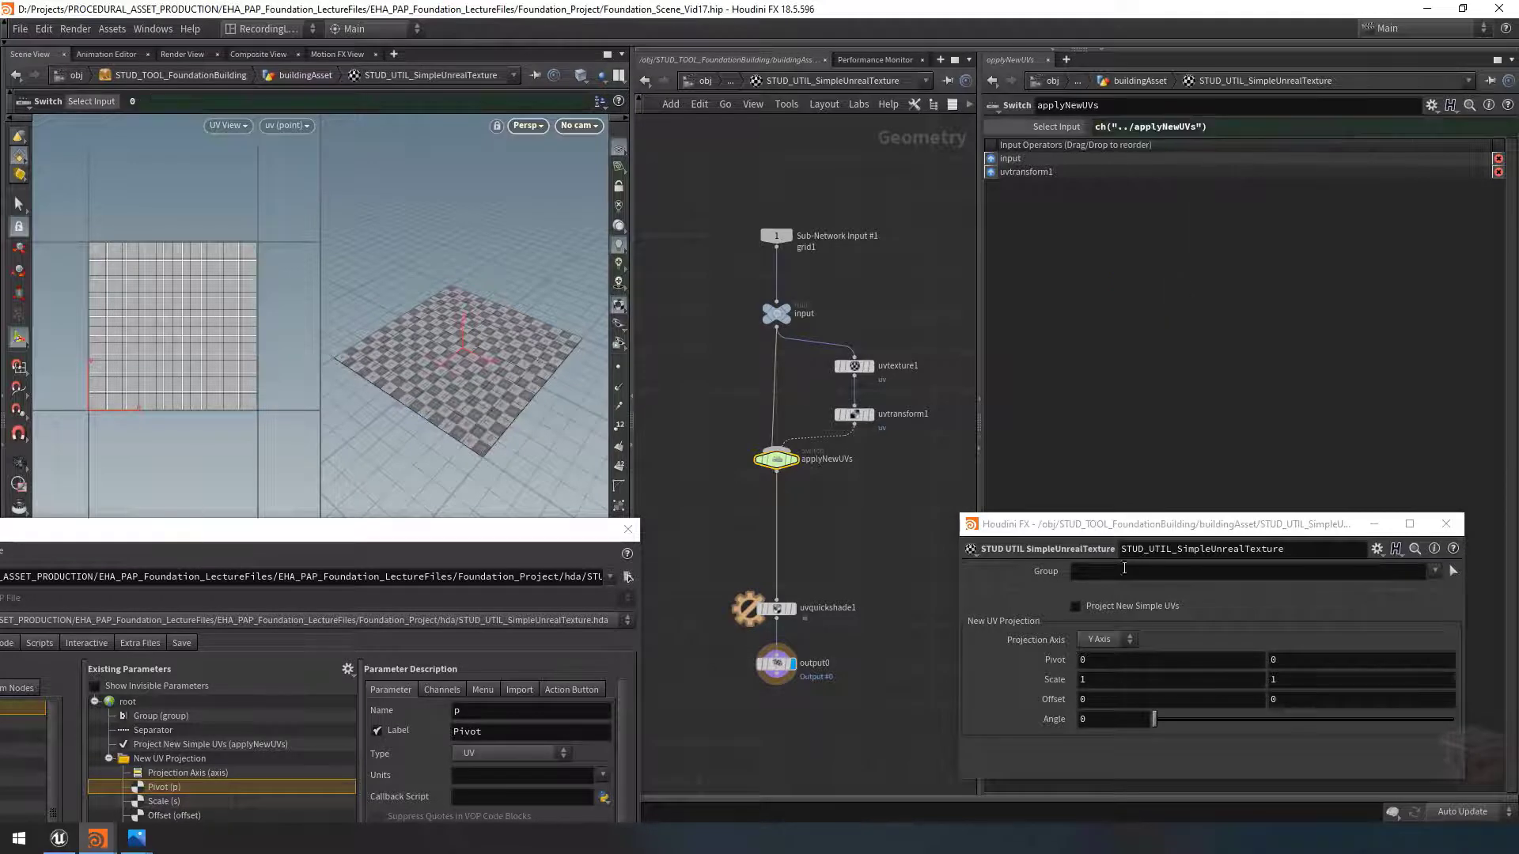
Step: Switch Project New Simple UVs on and off to test the input switching, and leave it on
click(1086, 607)
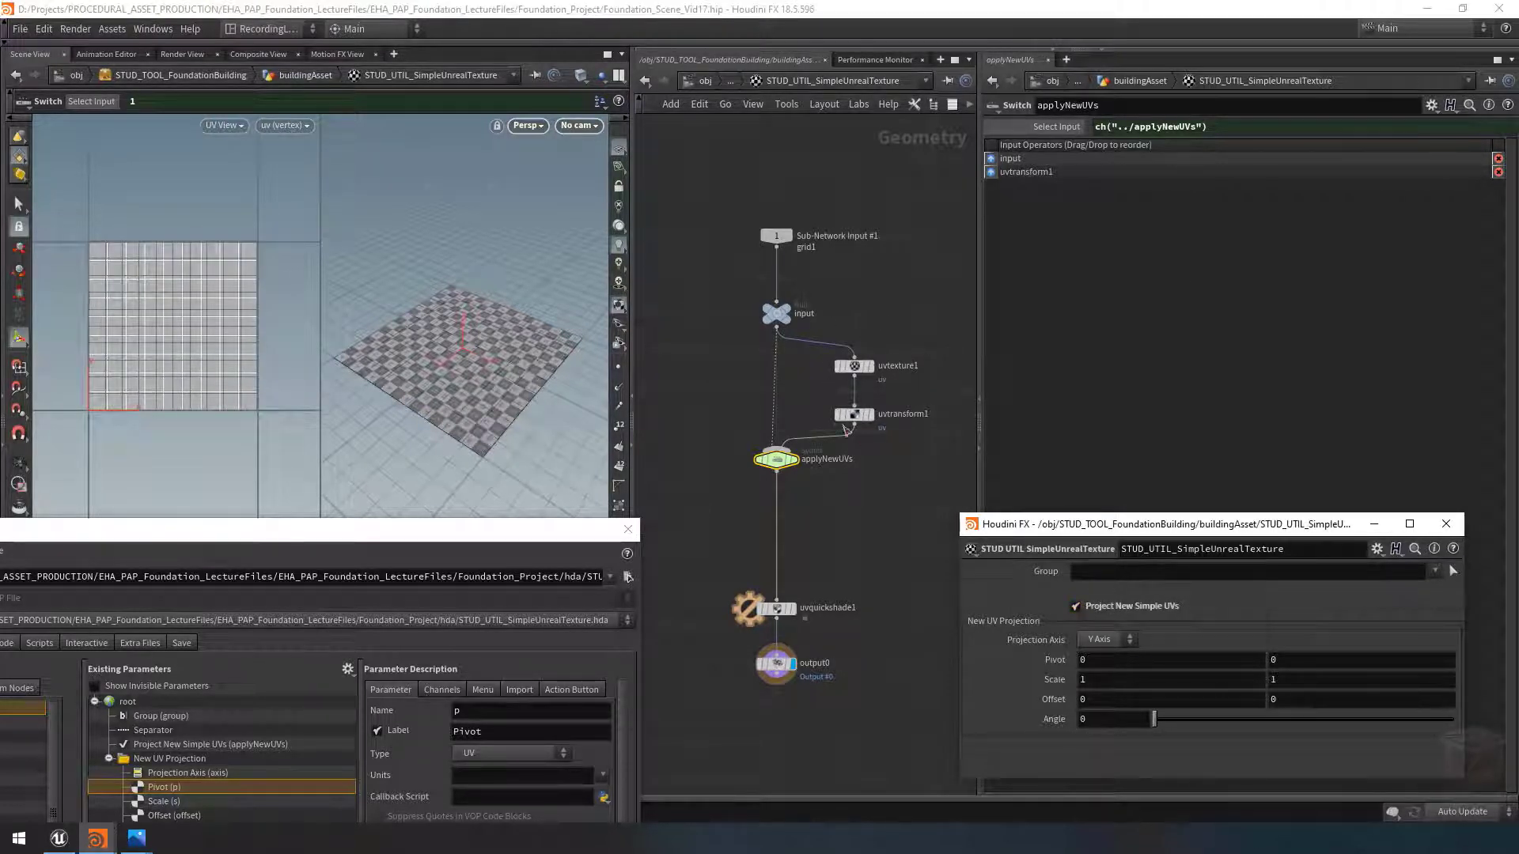
click(1103, 609)
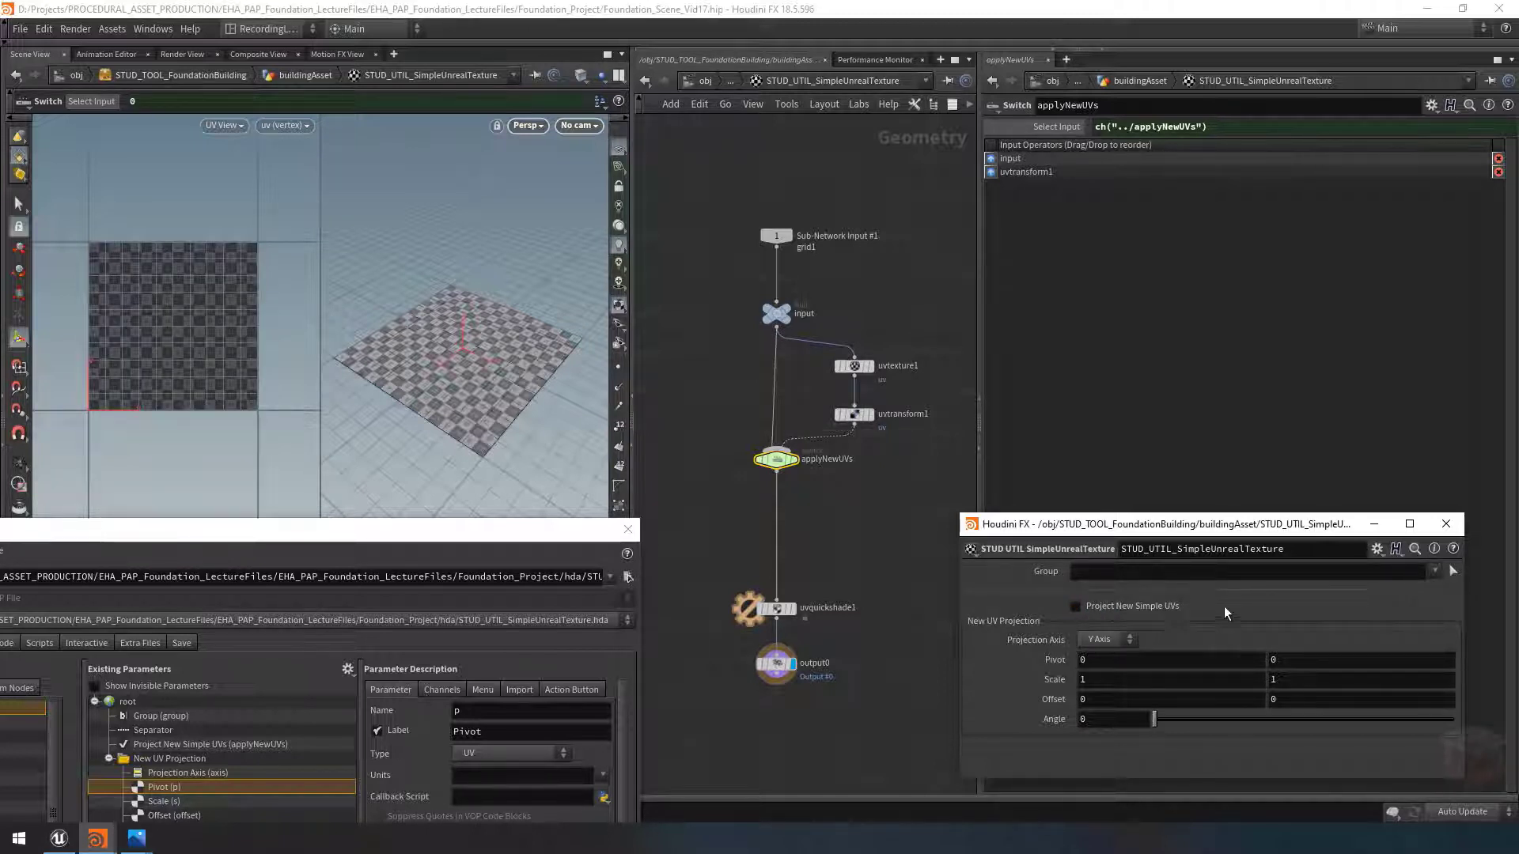
click(1094, 606)
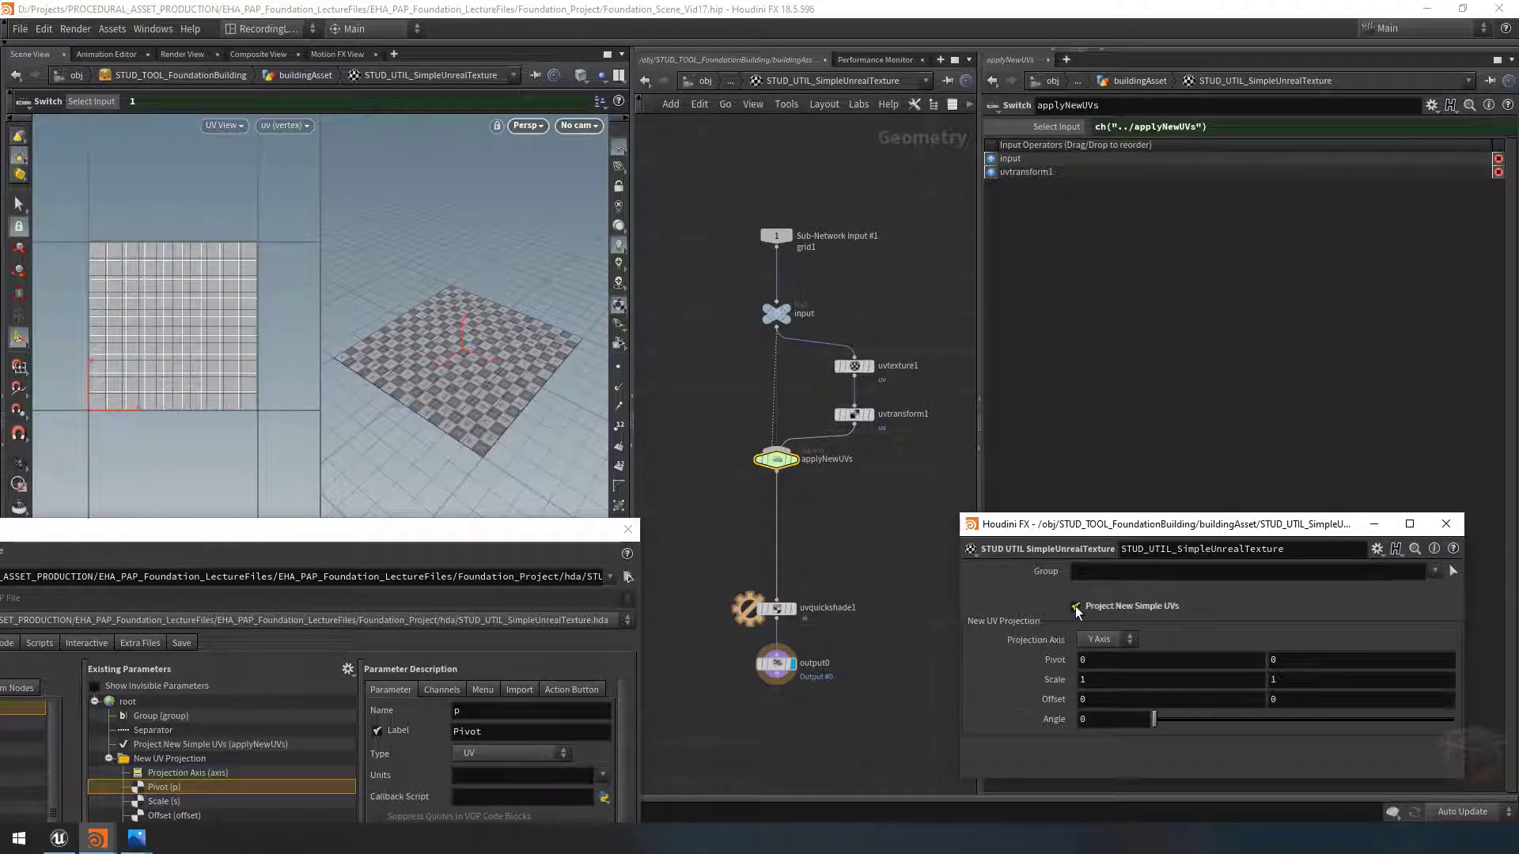
Step: Set the New UV Projection folder's Tab Hide When condition to { applyNewUVs == 0 } and apply it to the asset
drag(545, 536, 844, 138)
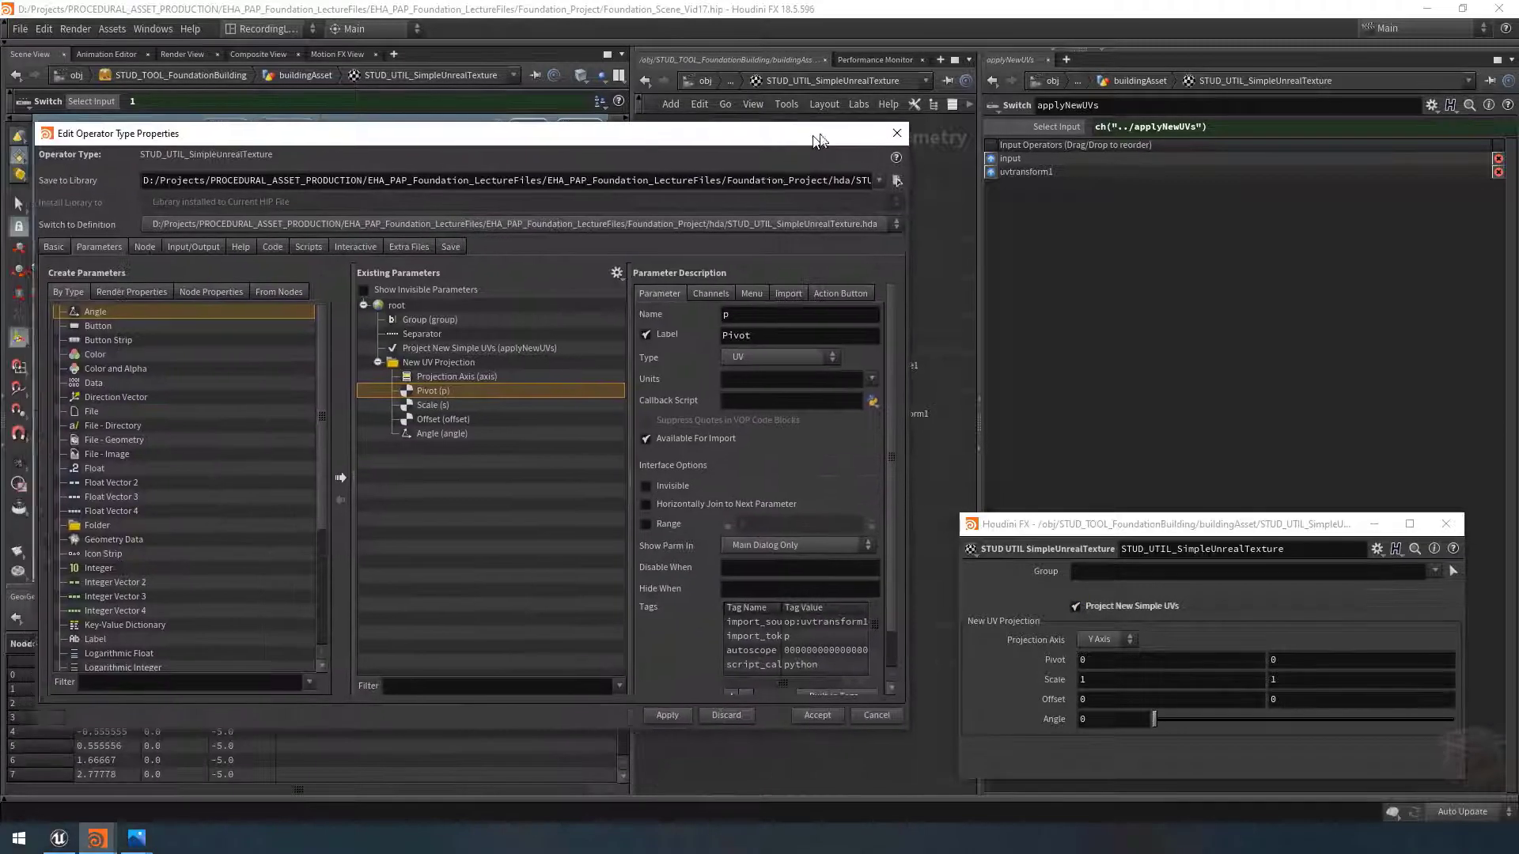
click(465, 360)
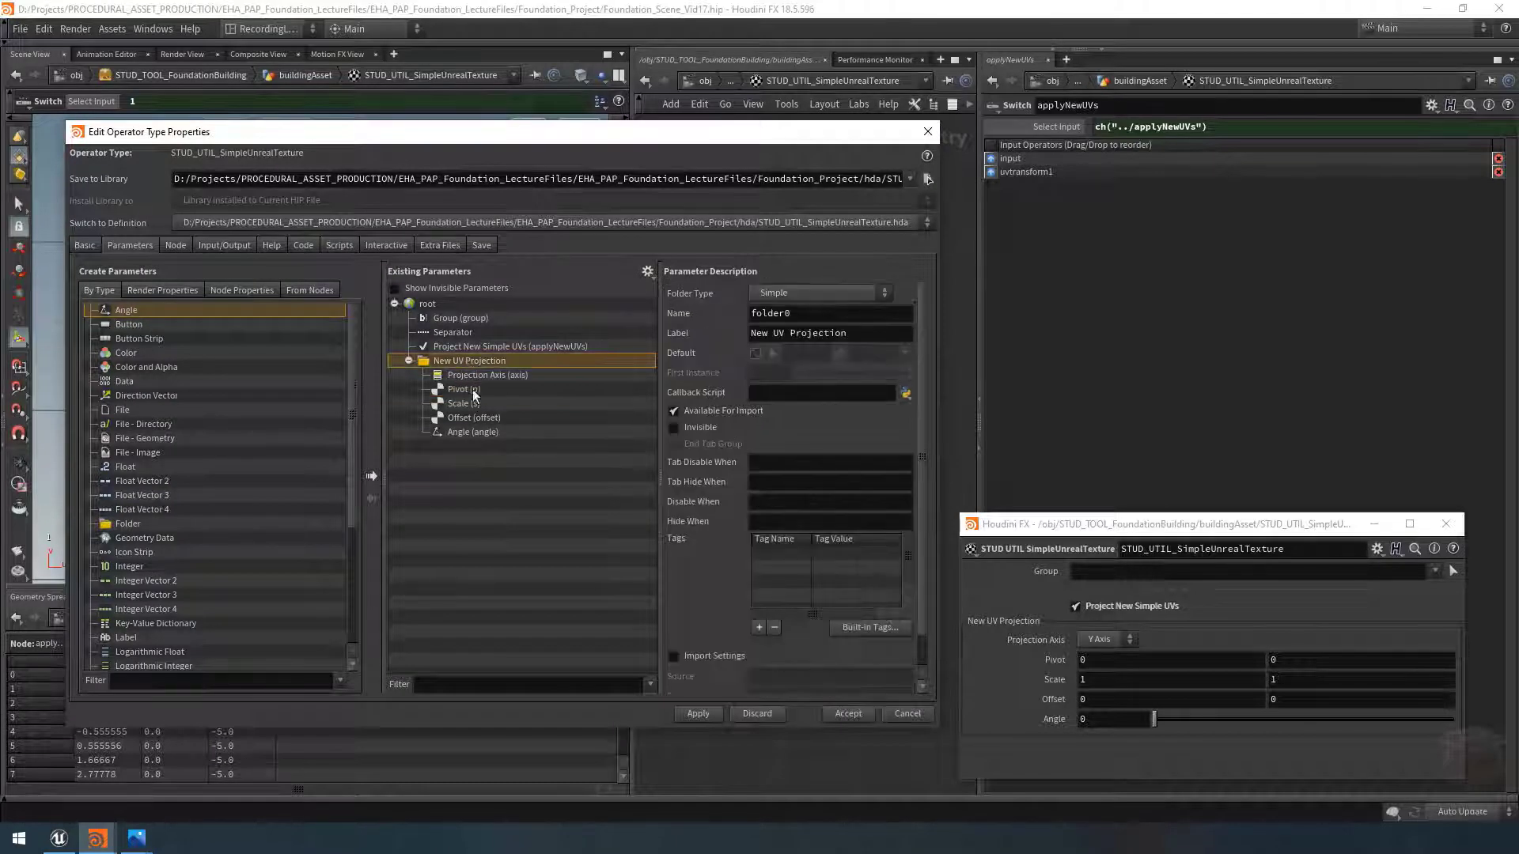
click(777, 484)
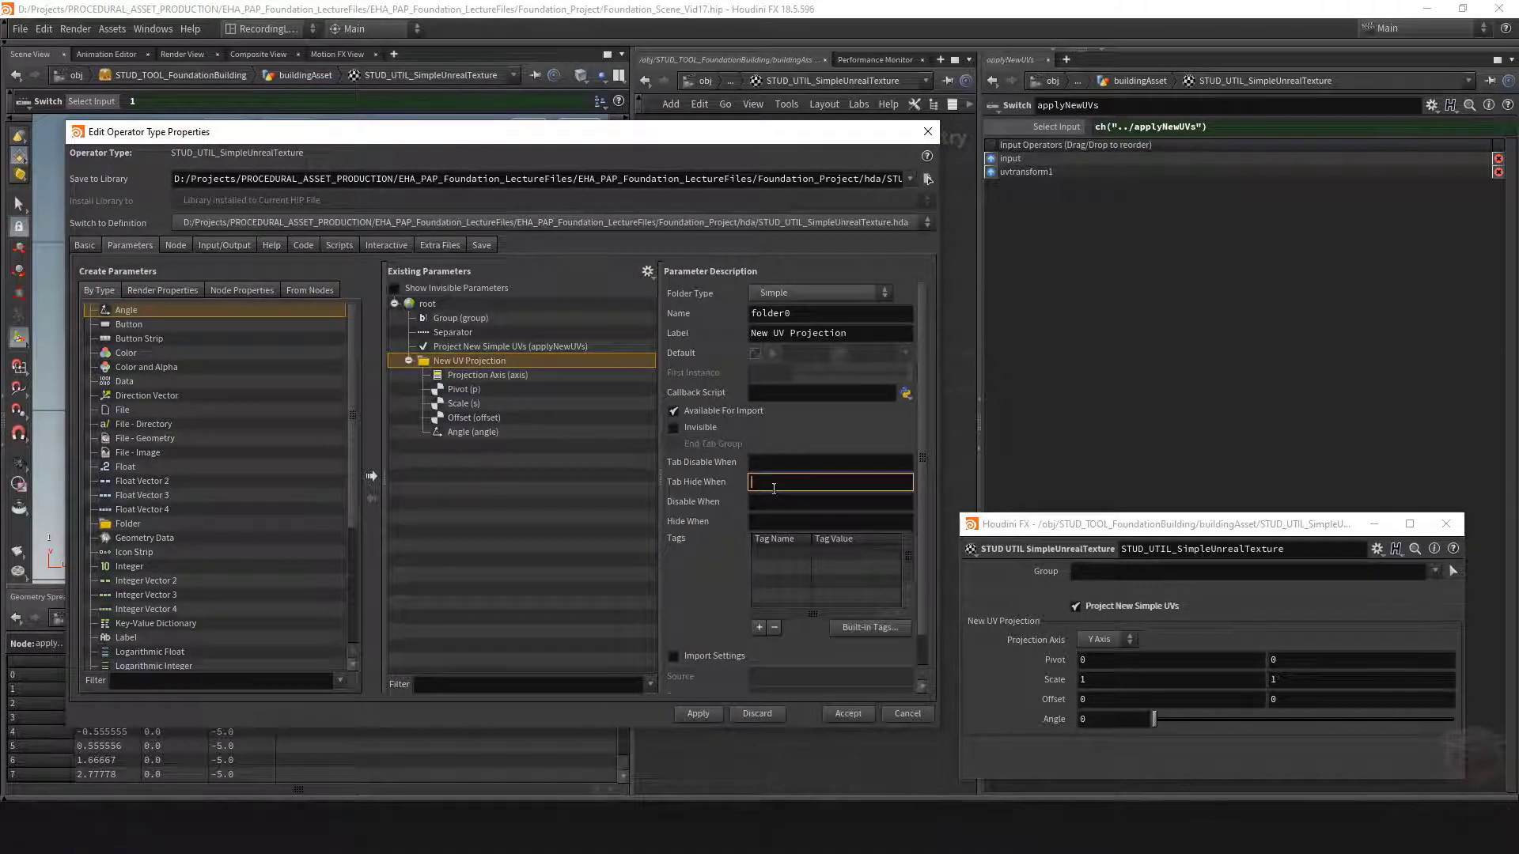
text({ })
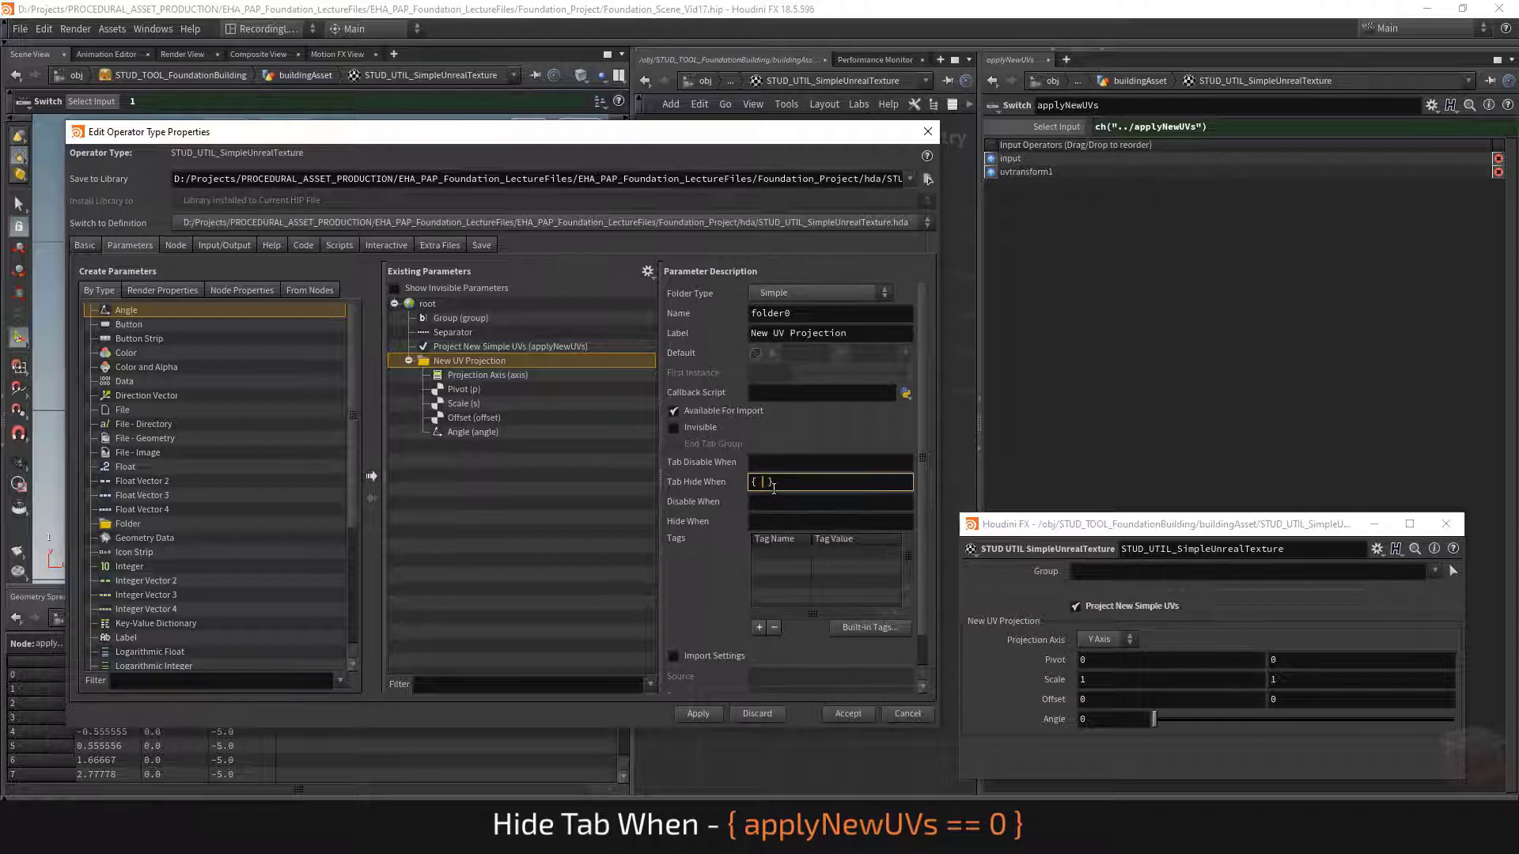
text(applyNewUVs == 0)
drag(885, 482, 688, 501)
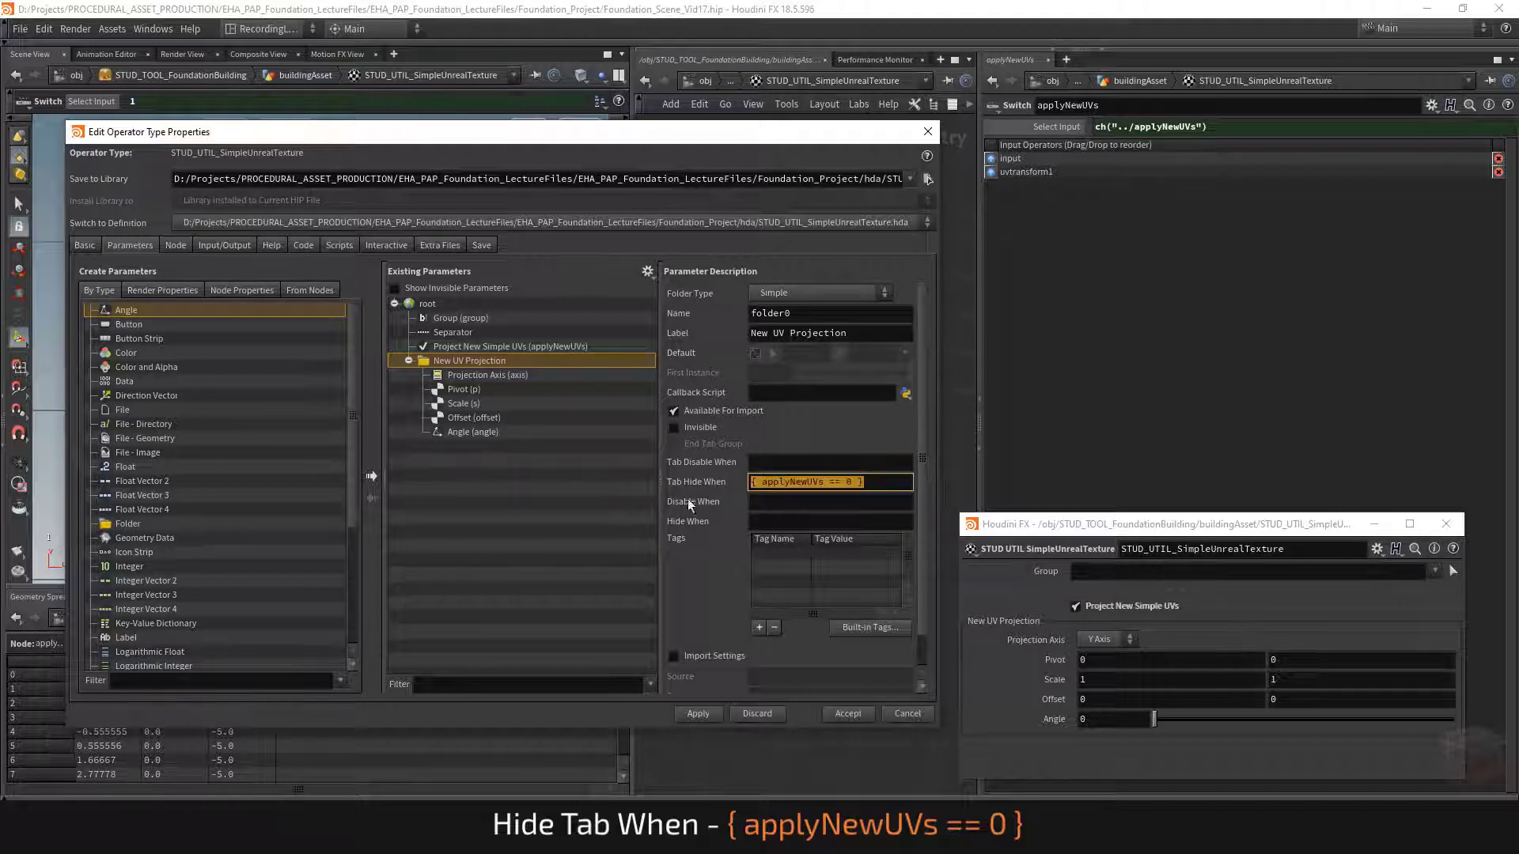
click(699, 714)
Step: Test the folder hiding by toggling Project New Simple UVs repeatedly with the first Scale value at 3.2, and leave the toggle on
drag(832, 139, 642, 657)
click(1150, 609)
click(1150, 609)
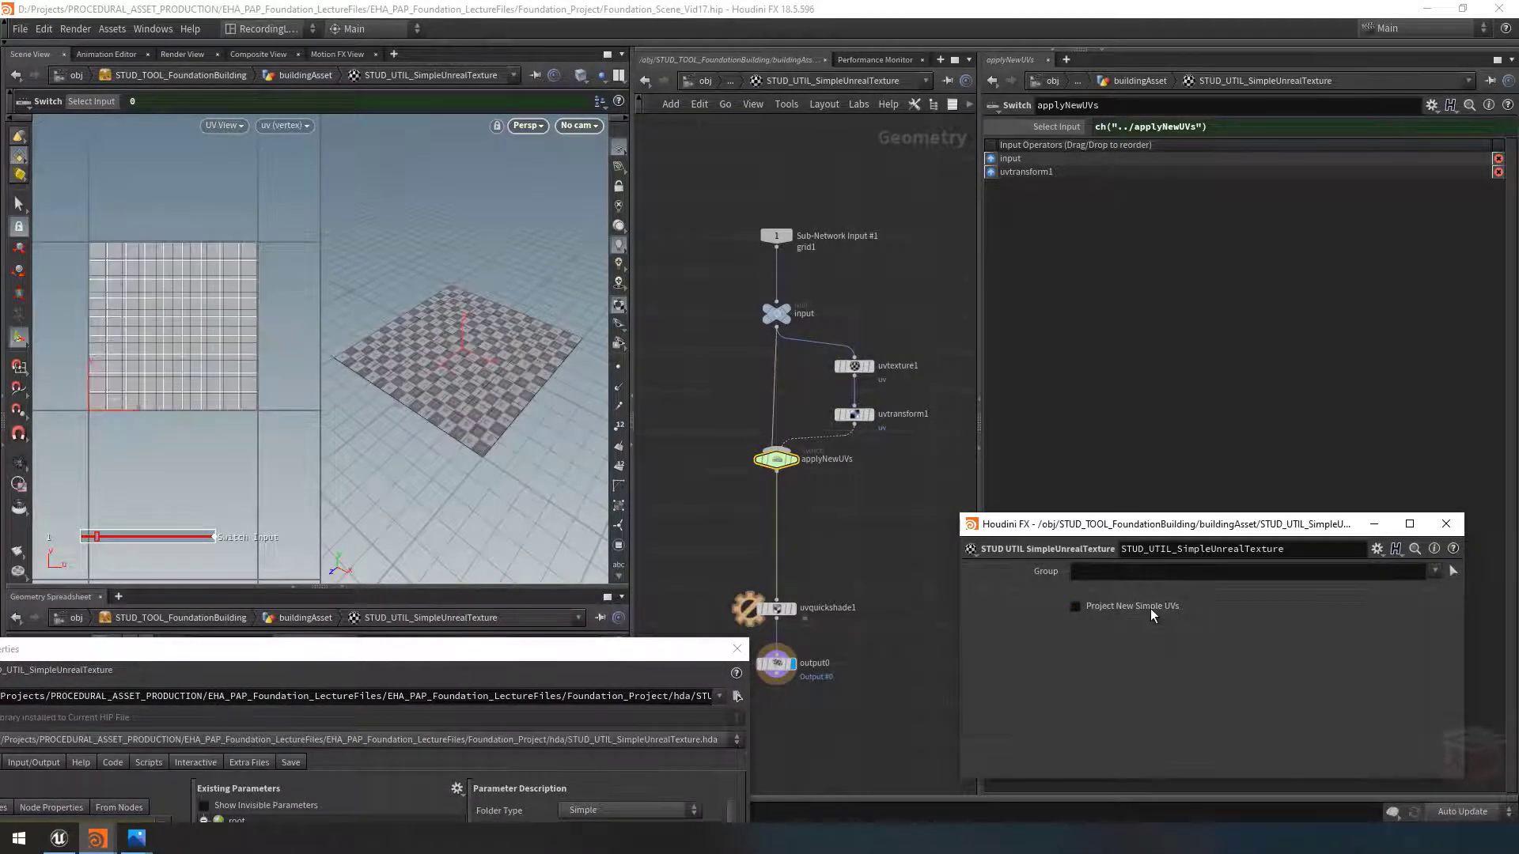
click(1150, 609)
click(1150, 609)
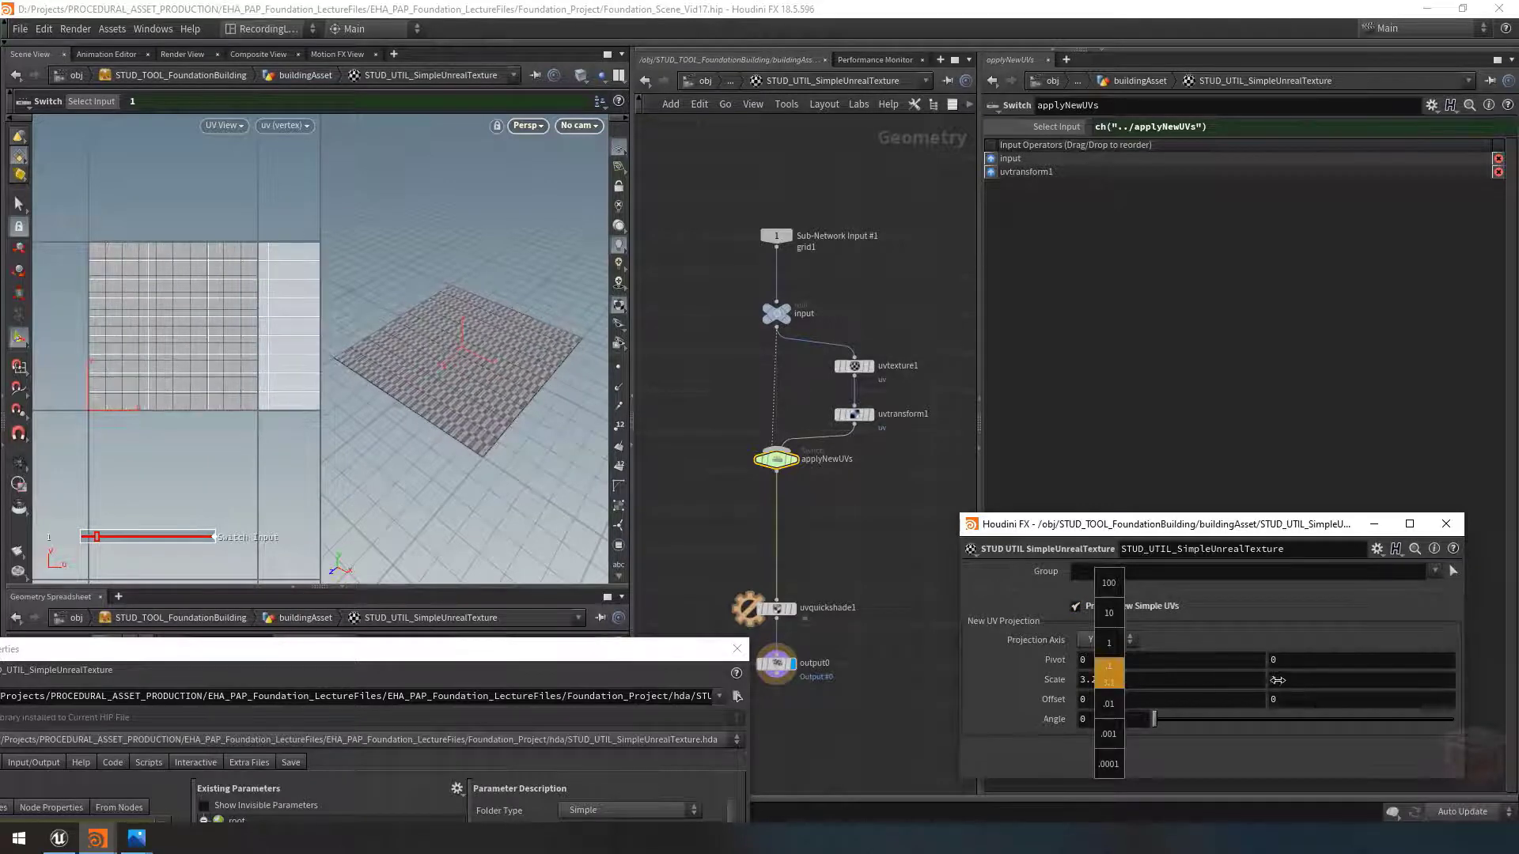
click(1131, 607)
click(1131, 606)
click(1131, 606)
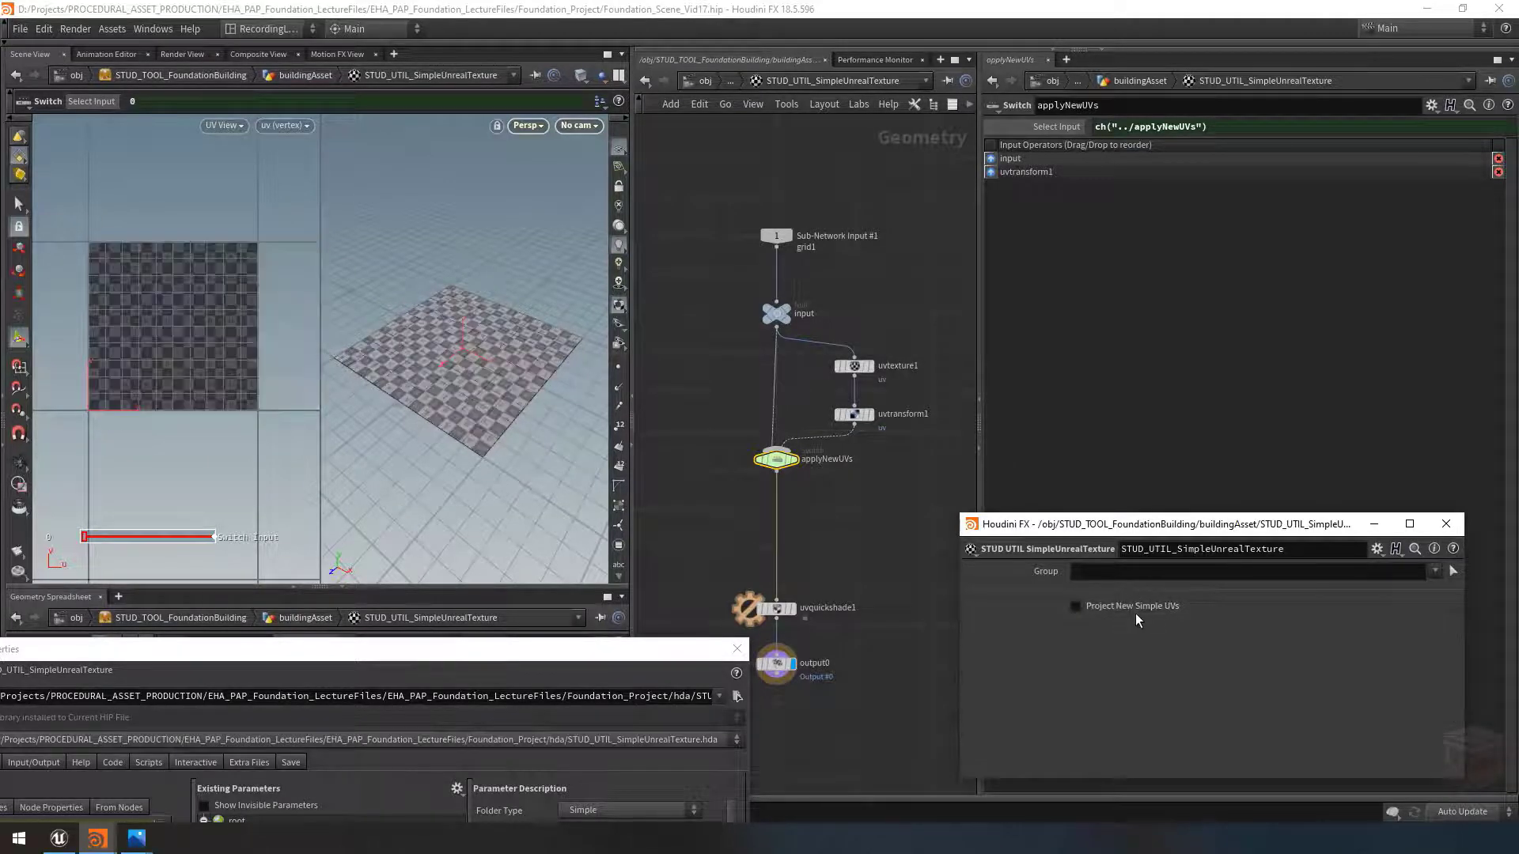
click(1138, 606)
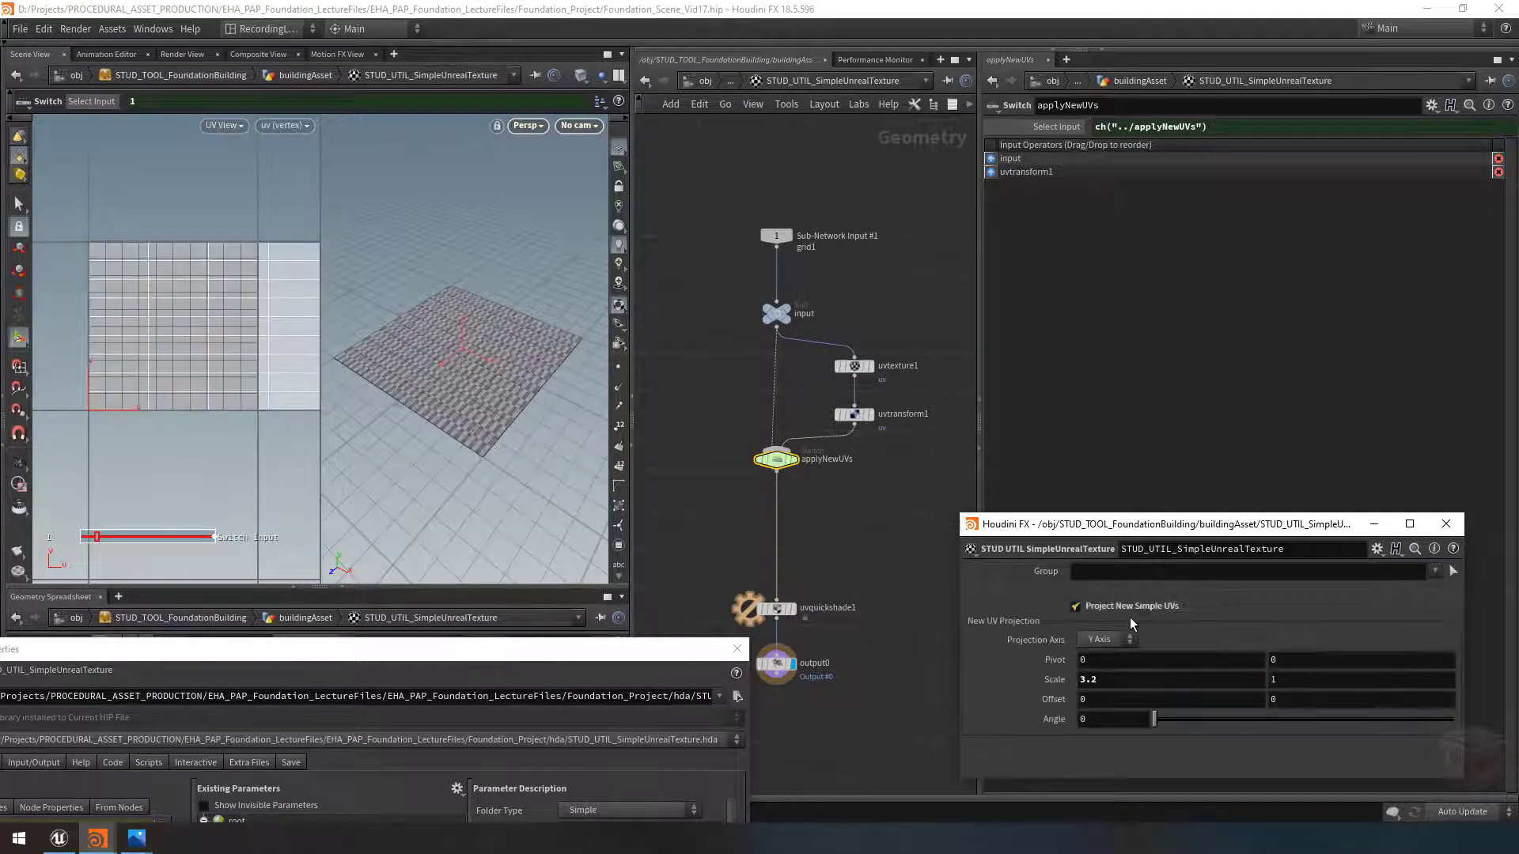
middle_drag(862, 569, 901, 525)
click(827, 566)
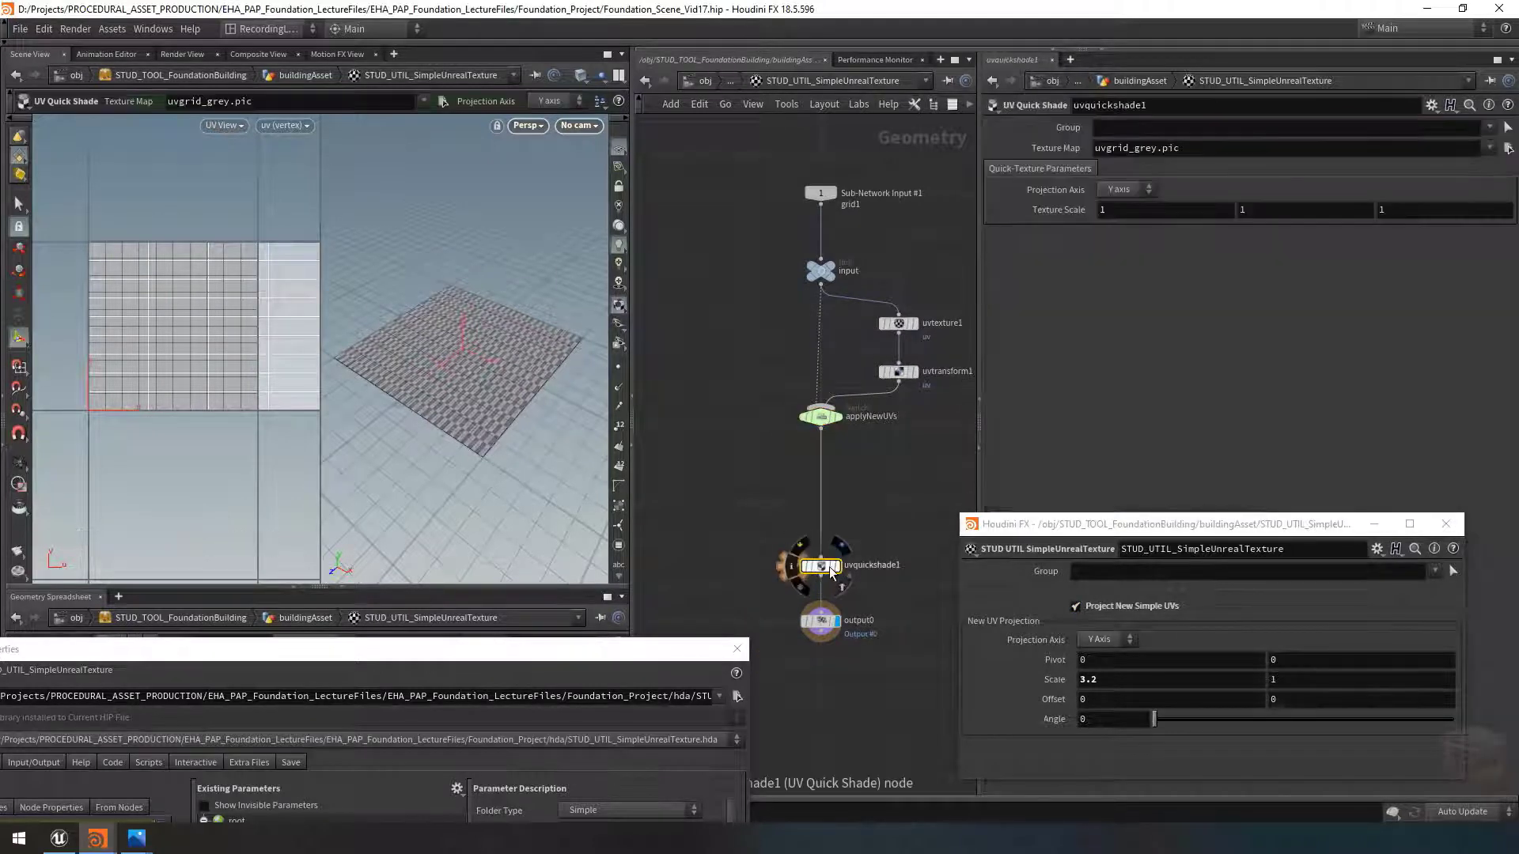
click(1075, 605)
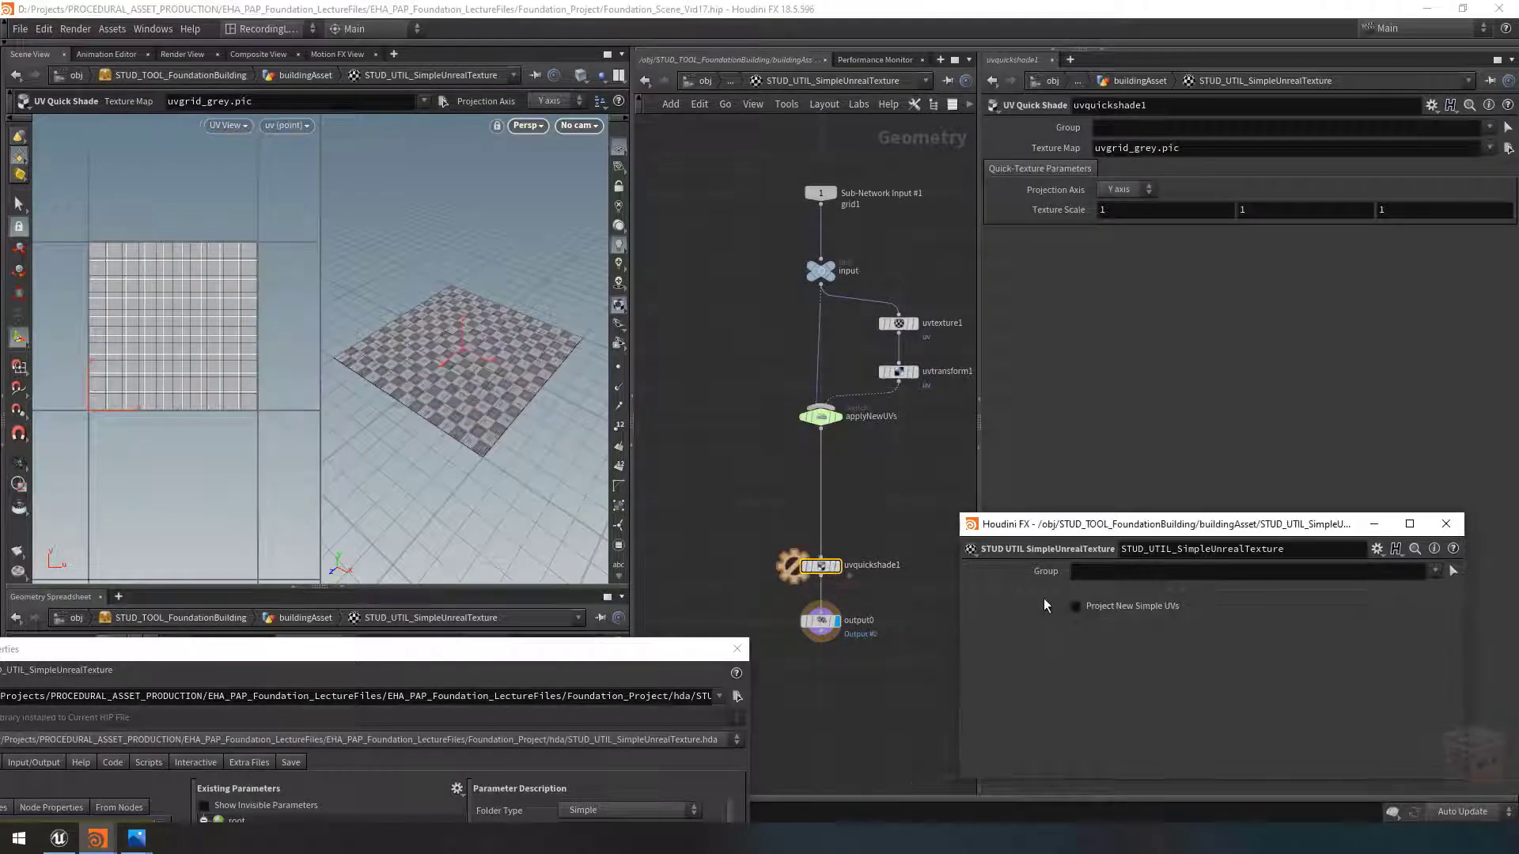
click(1112, 606)
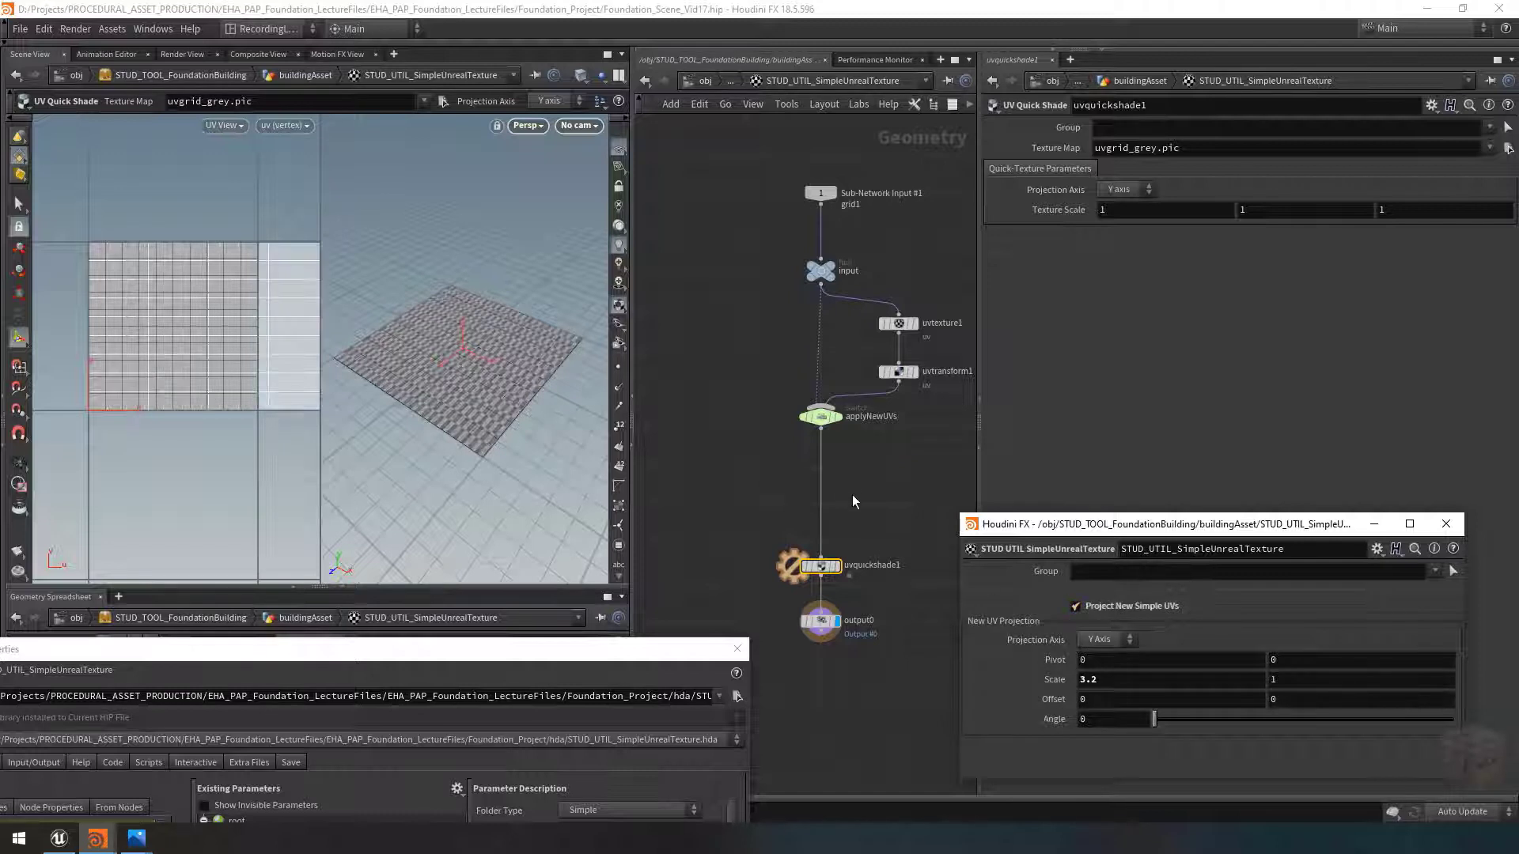
Step: Widen the network view, close the floating asset parameter window, and colour the uvquickshade1 node red
drag(902, 529, 753, 576)
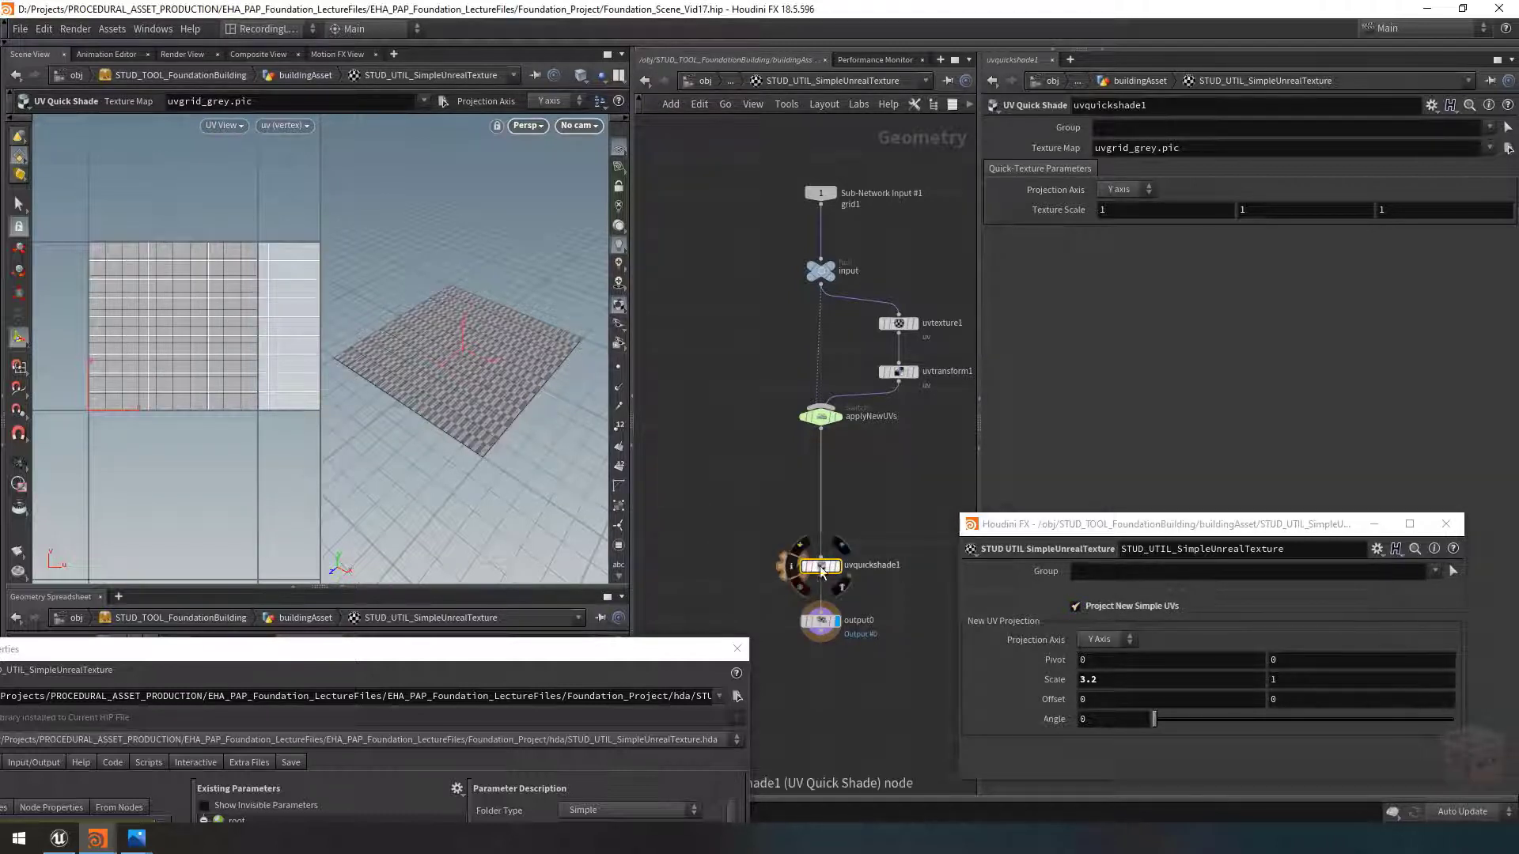
middle_drag(894, 509, 861, 511)
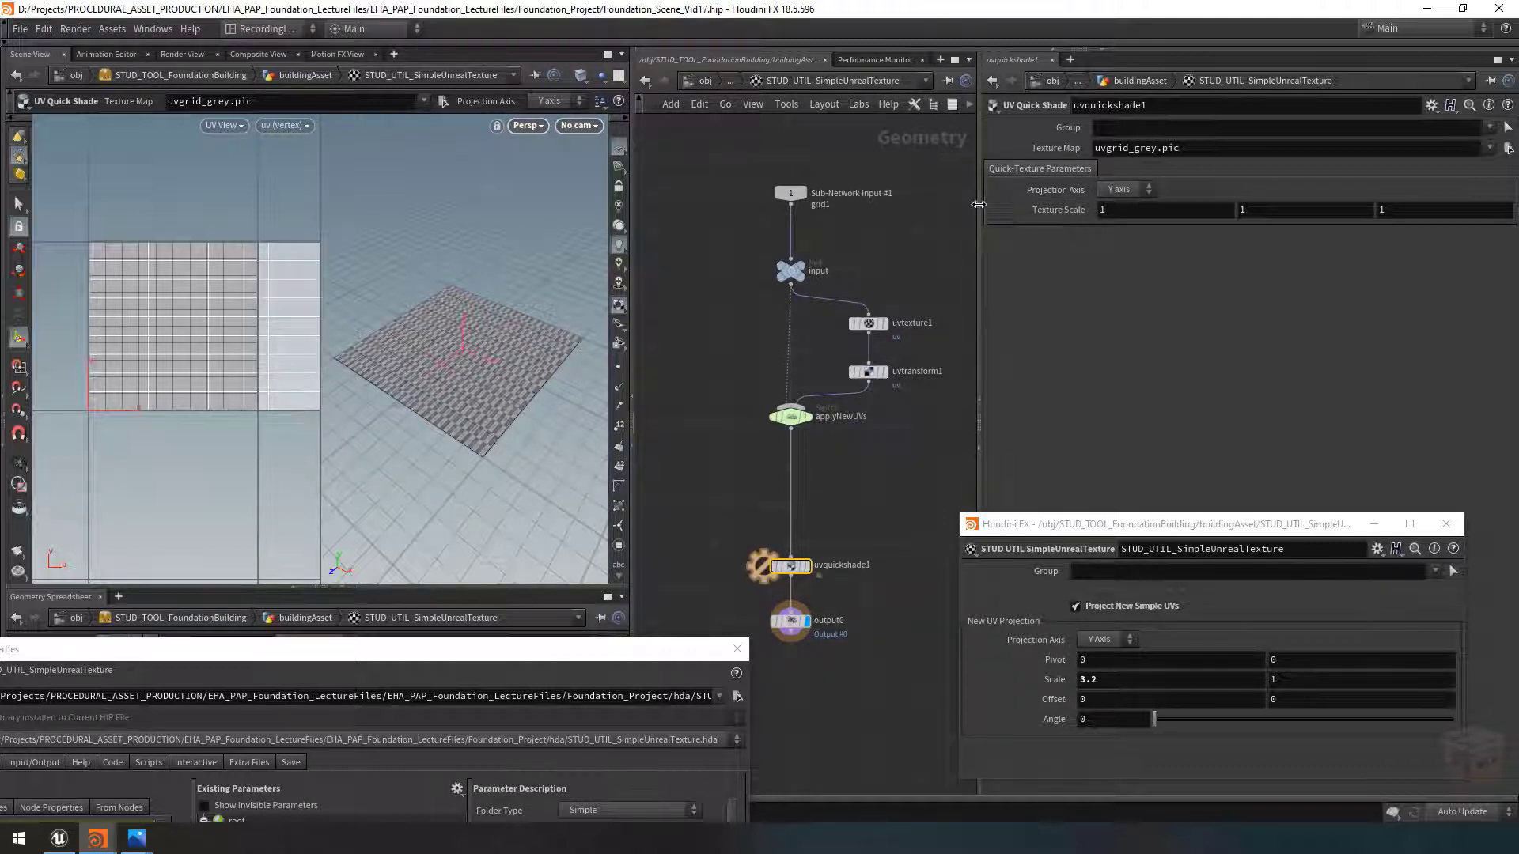
drag(981, 204, 1103, 204)
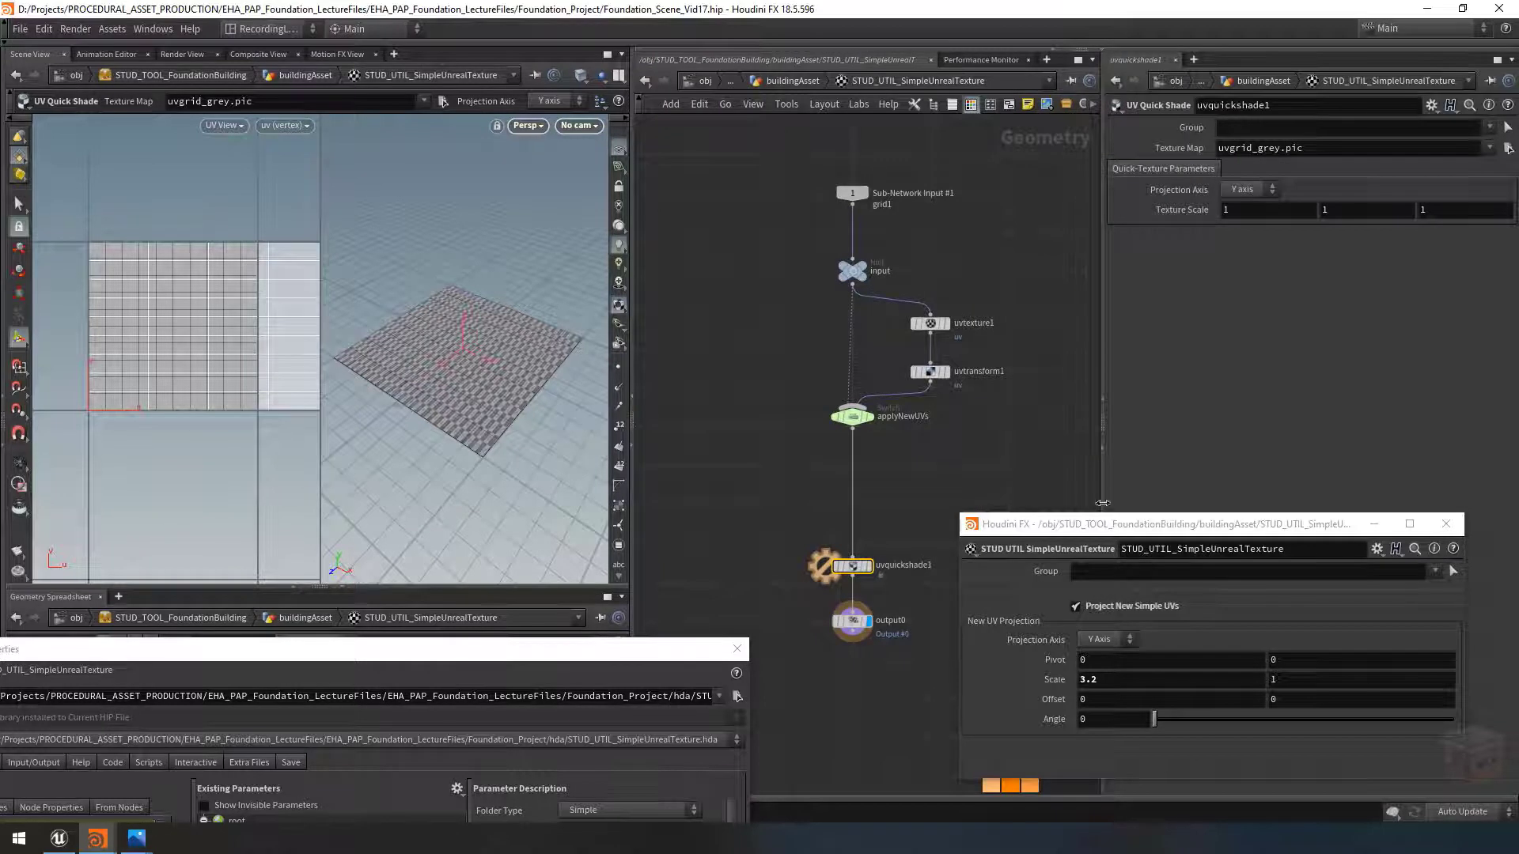
click(1445, 524)
click(1031, 688)
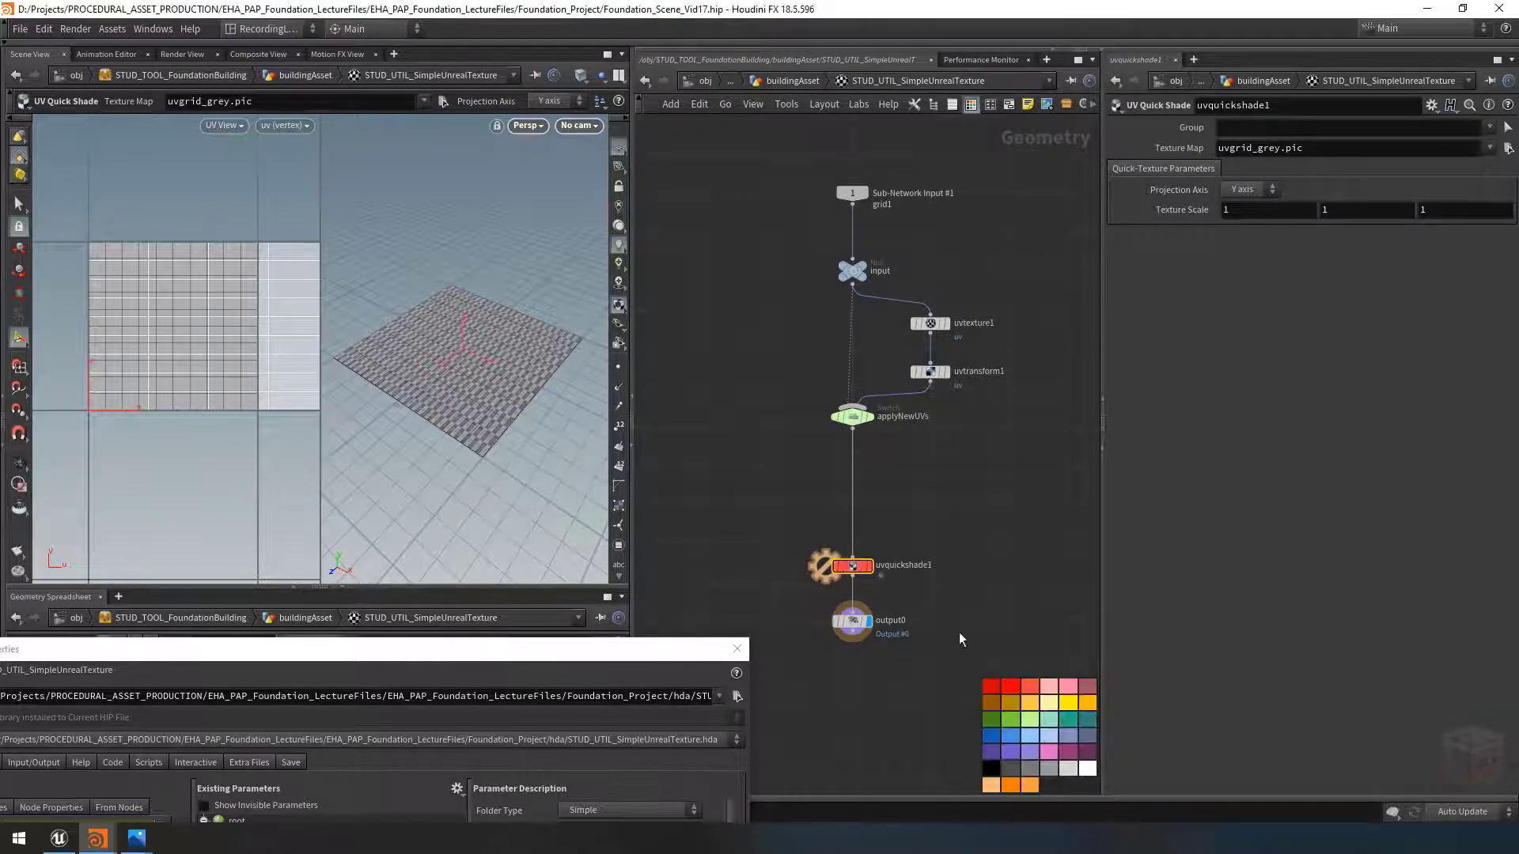
Step: Rename the red UV Quick Shade node as uvquickshade_TEMP
scroll(932, 579, up, 4)
click(915, 561)
drag(927, 563, 998, 564)
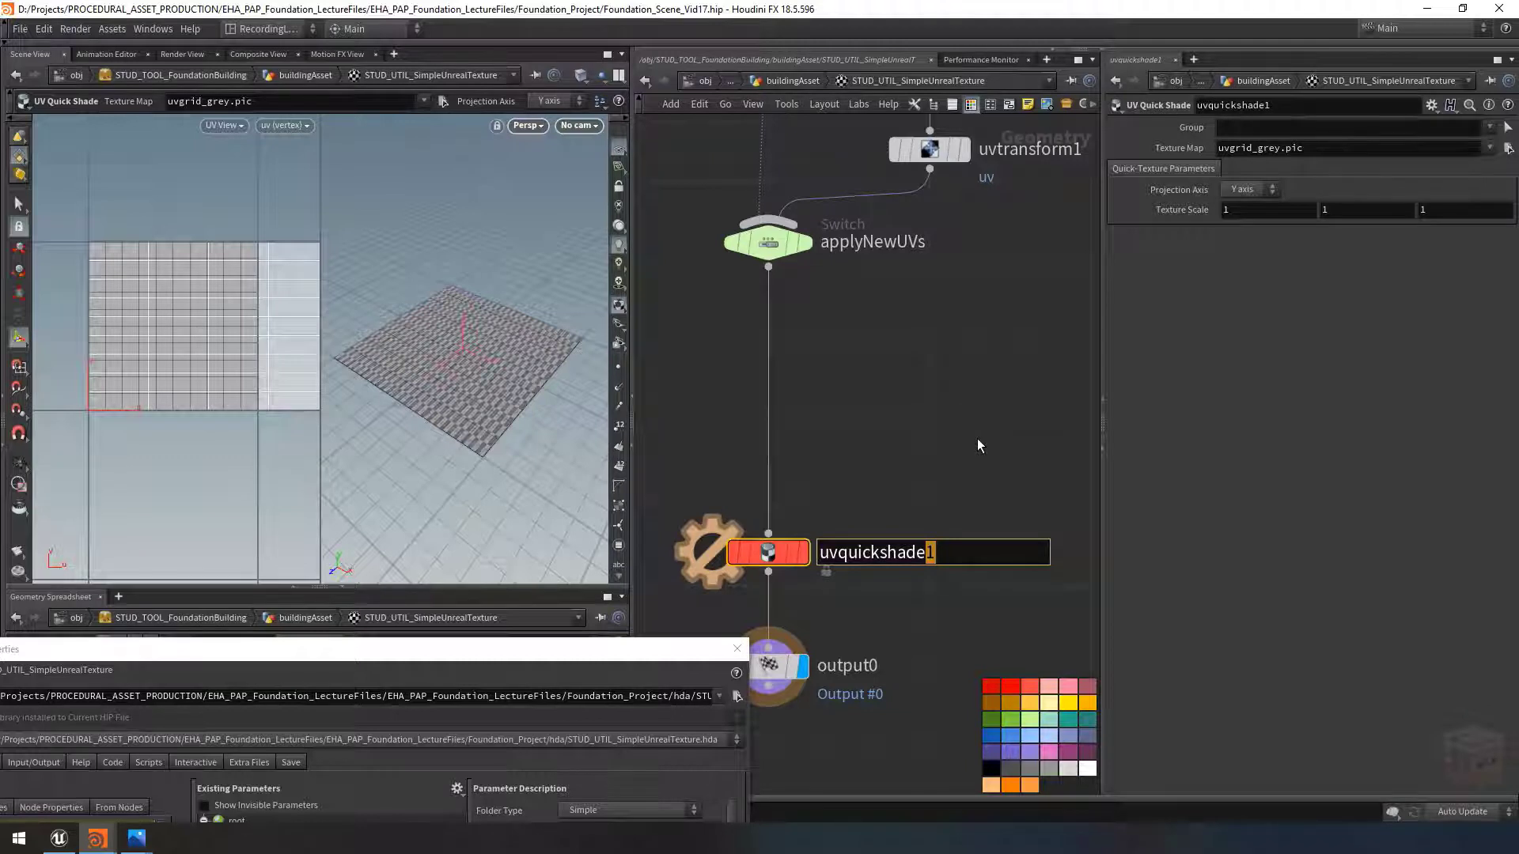
text(_TEMP)
key(Return)
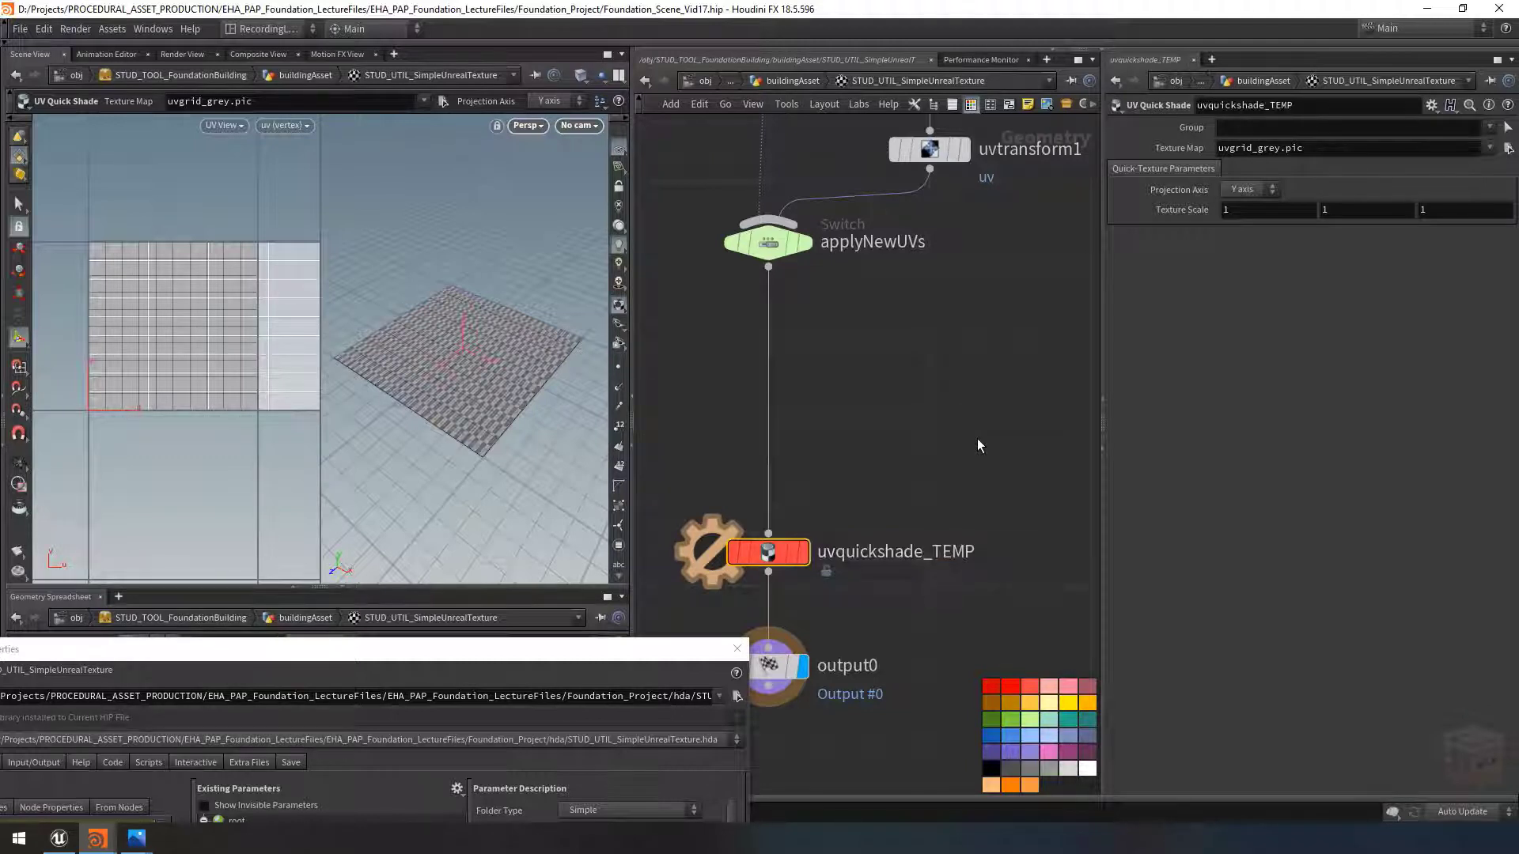
Step: Move the uvquickshade_TEMP and output0 nodes further down the network, and hide the colour palette
scroll(976, 439, down, 5)
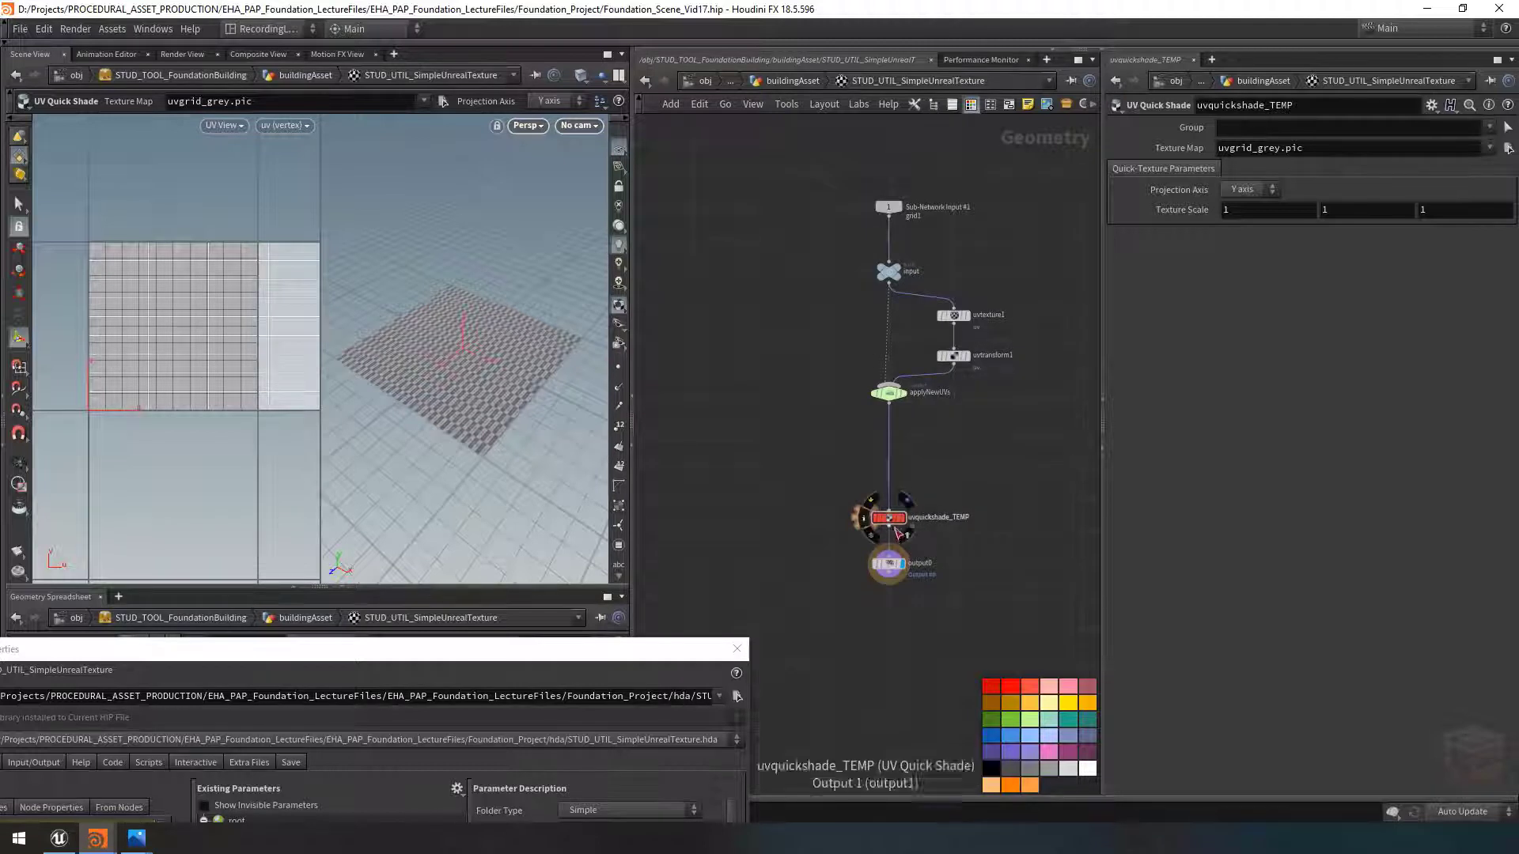
scroll(898, 528, up, 1)
scroll(896, 525, up, 1)
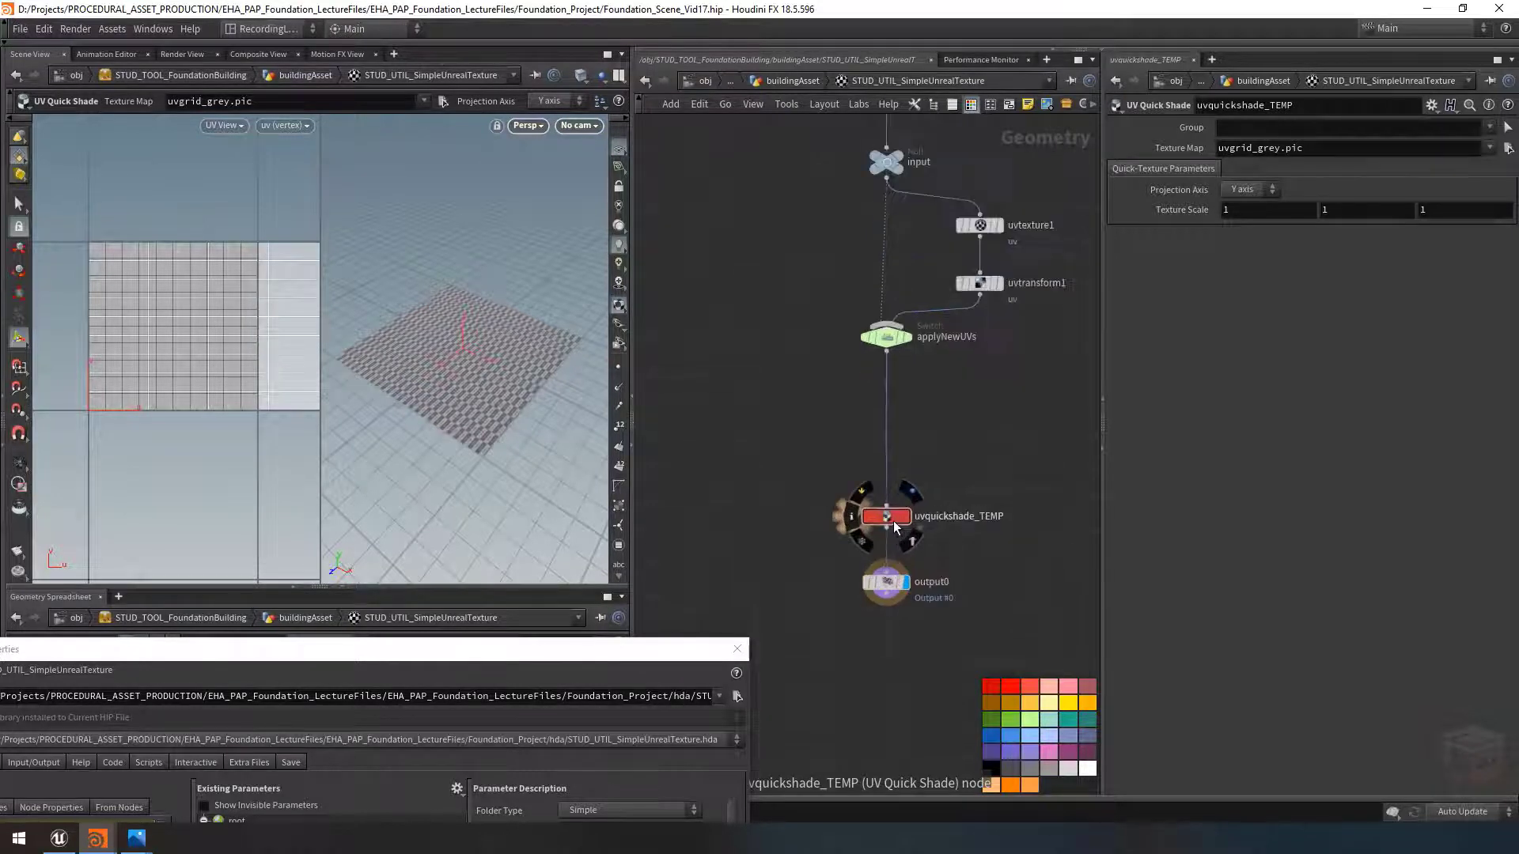
scroll(896, 524, down, 2)
drag(998, 481, 838, 585)
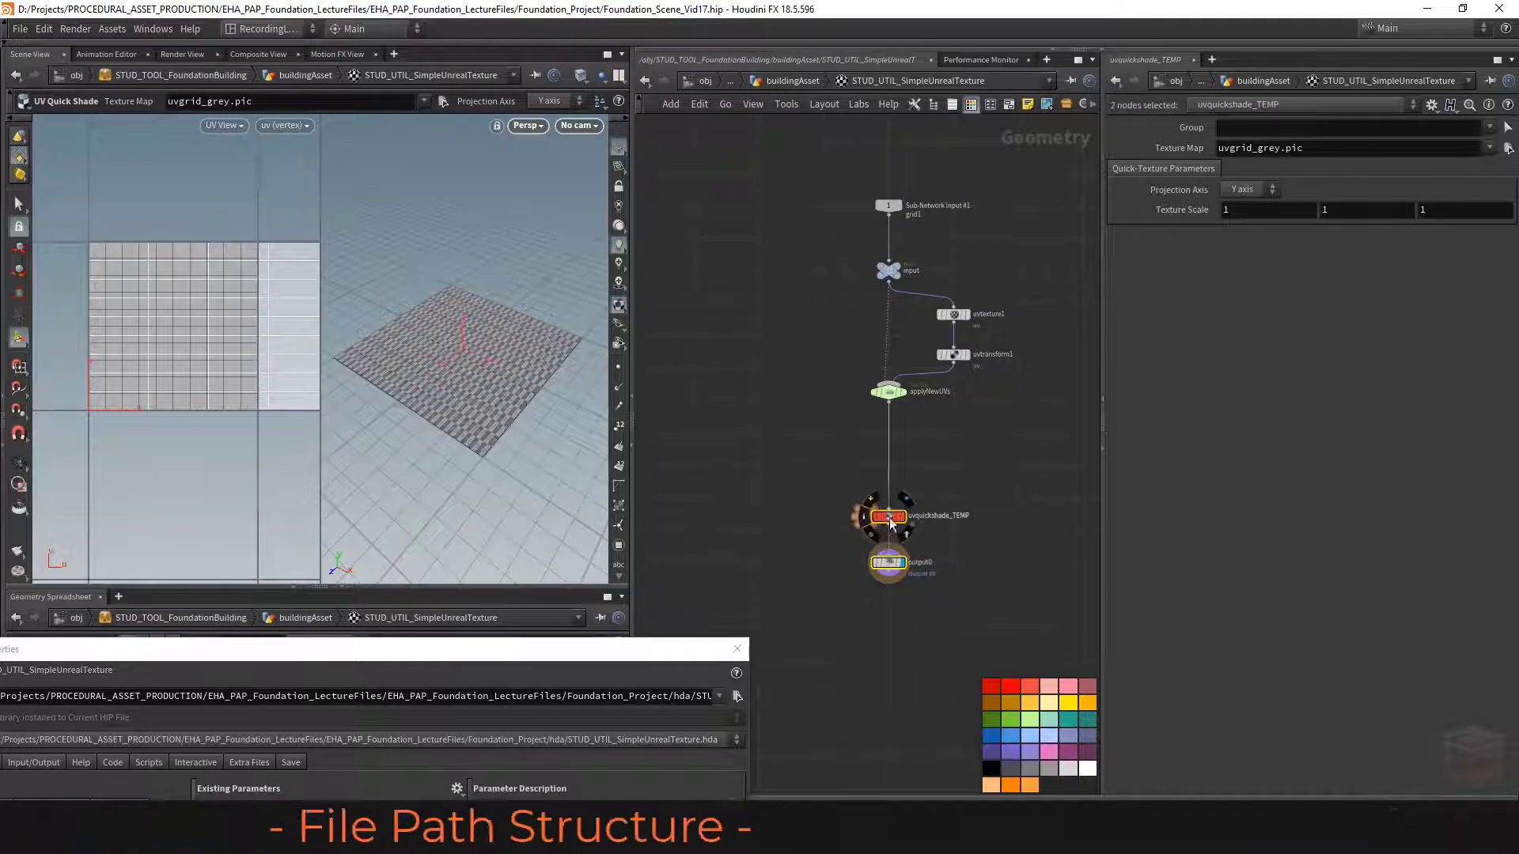
drag(889, 519, 891, 576)
click(1009, 484)
key(c)
middle_drag(942, 453, 936, 459)
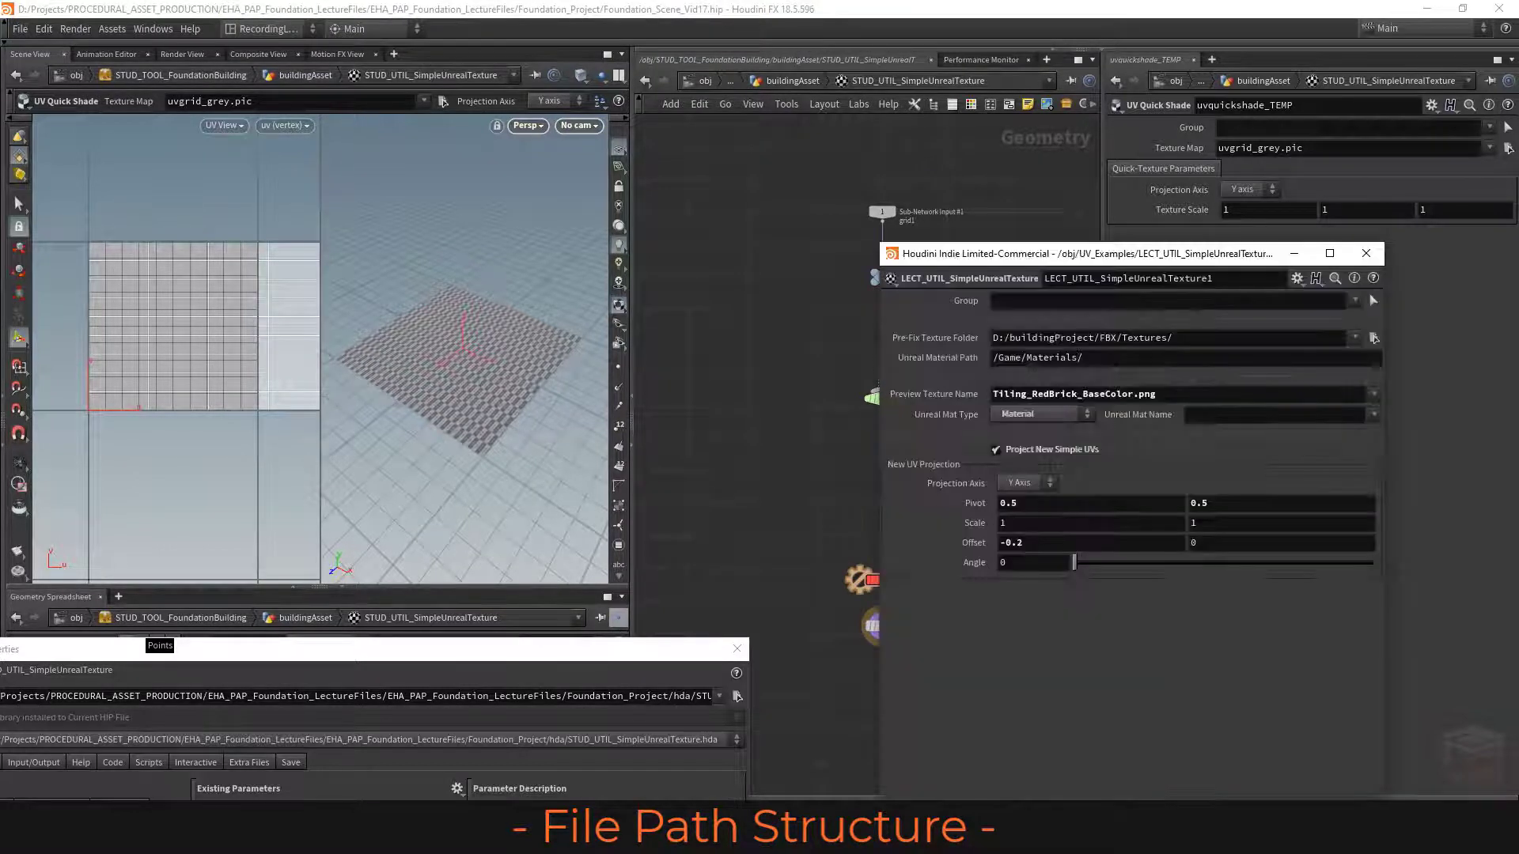
Step: Place the LECT_UTIL_SimpleUnrealTexture1 window beside the network and set its Pre-Fix Texture Folder to $JOB/RequiredFiles/tex/
drag(1214, 260, 1345, 250)
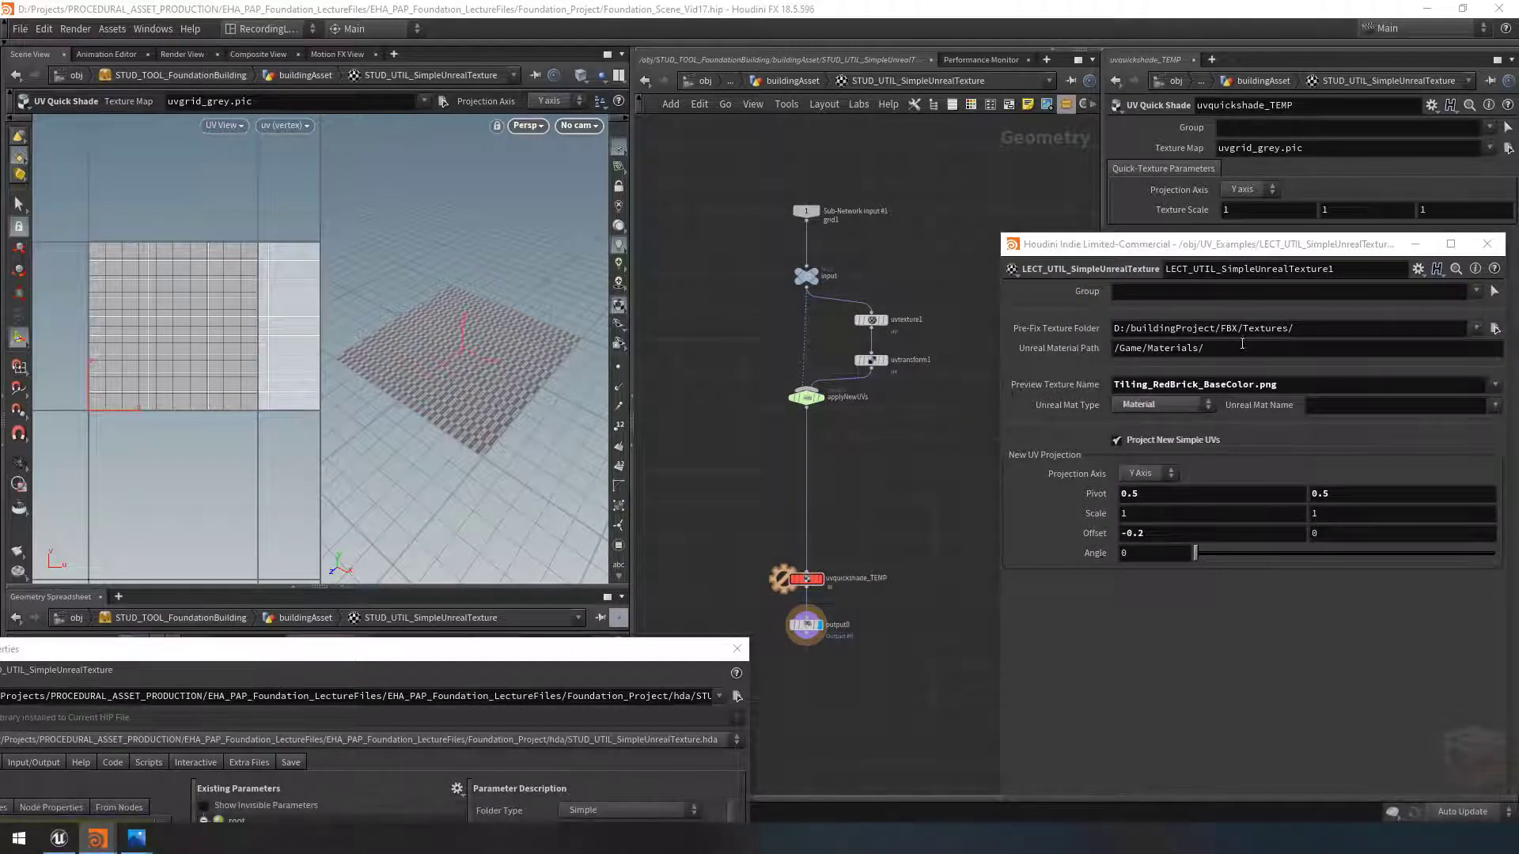
drag(1241, 252, 1242, 247)
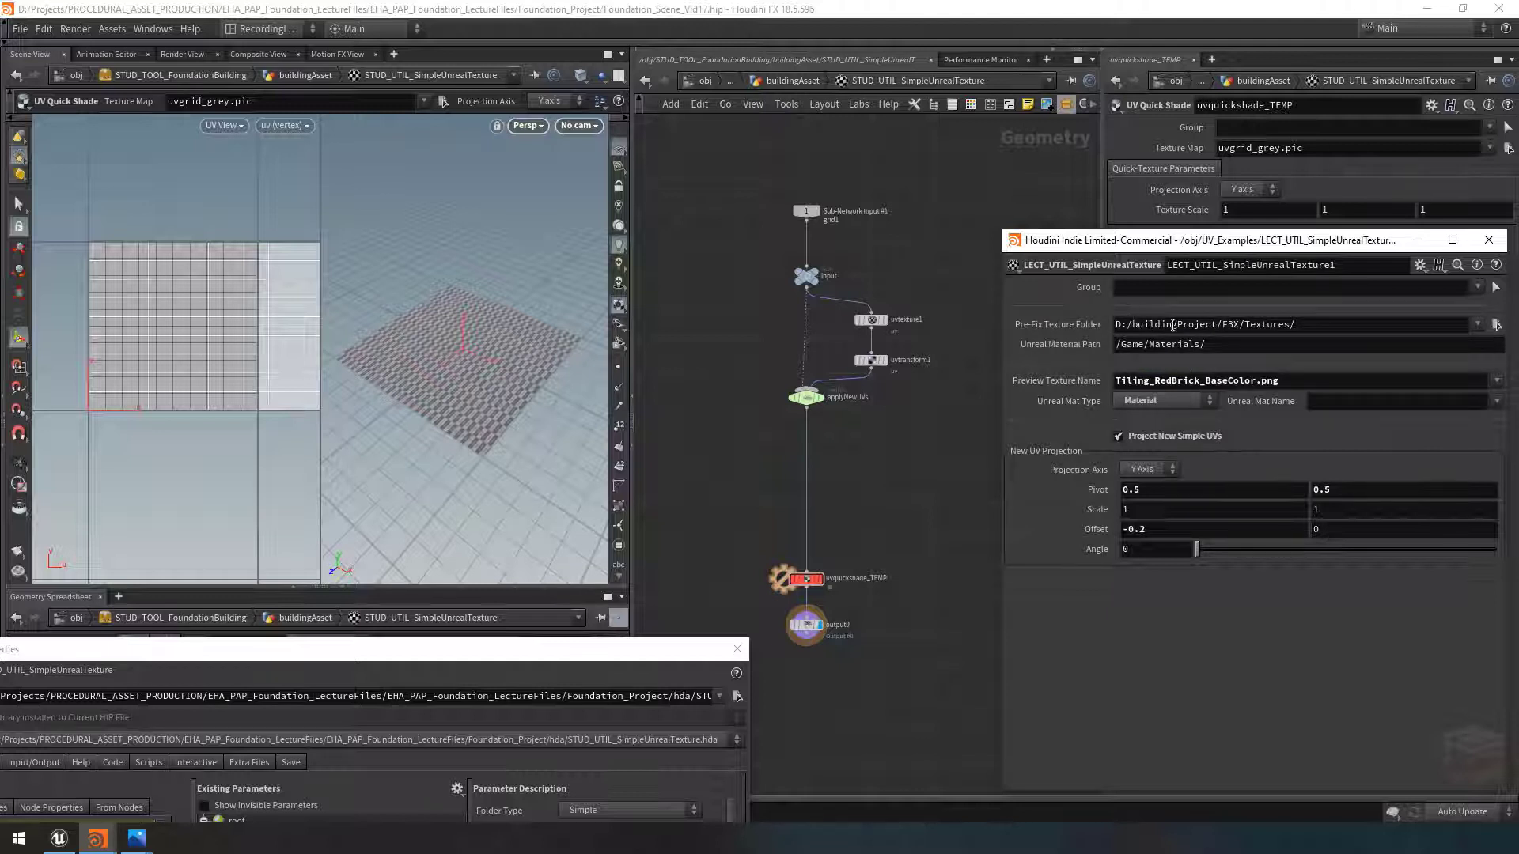
click(1480, 326)
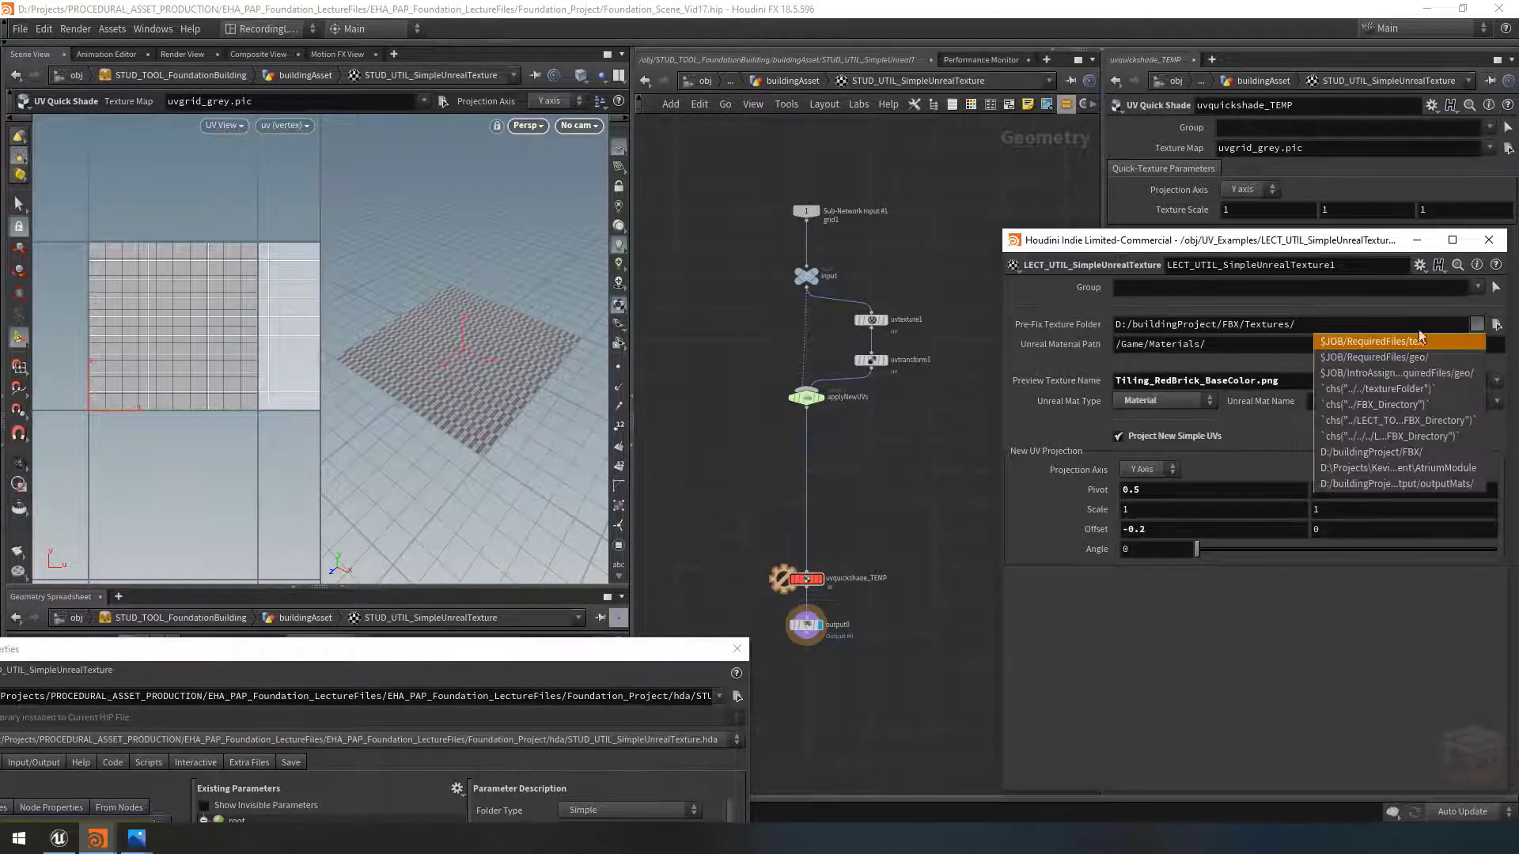
click(1374, 345)
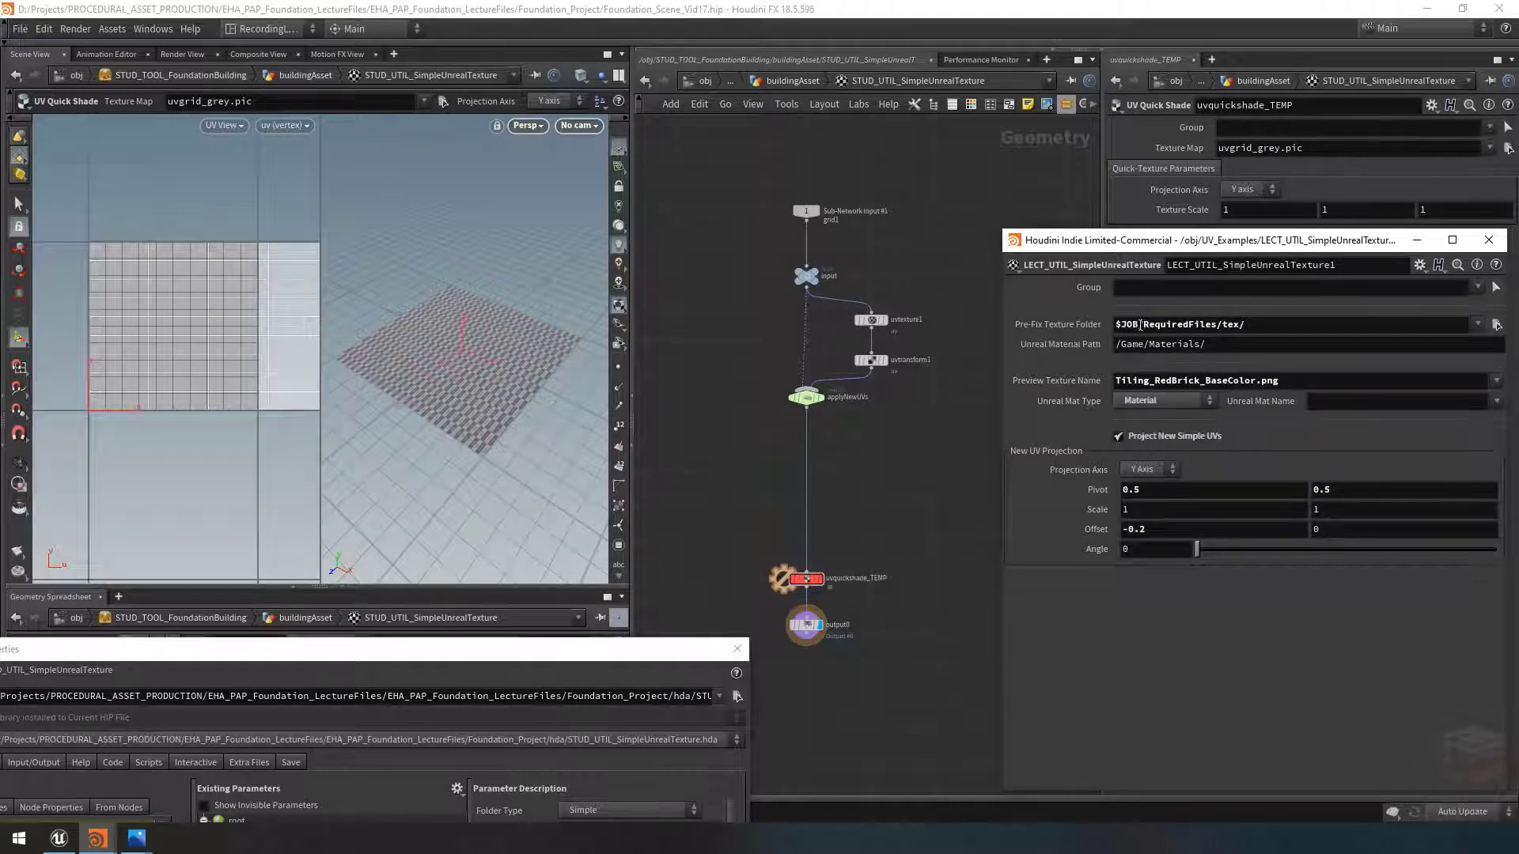
Step: Examine the RequiredFiles part of the texture path, and look through the texture images in Foundation_Project's tex folder in File Explorer
drag(1142, 324, 1218, 329)
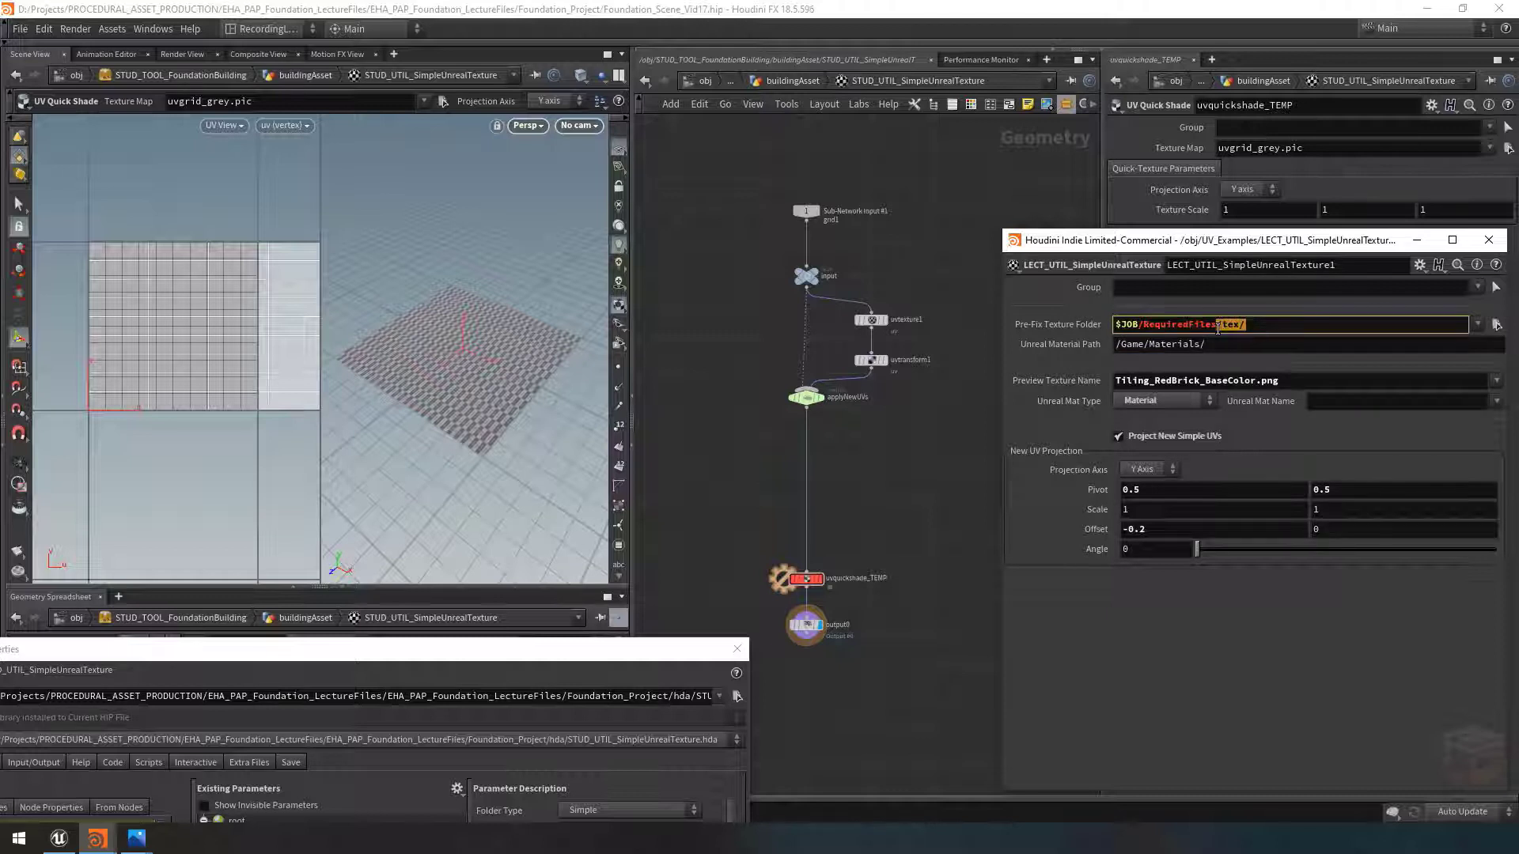
click(1291, 305)
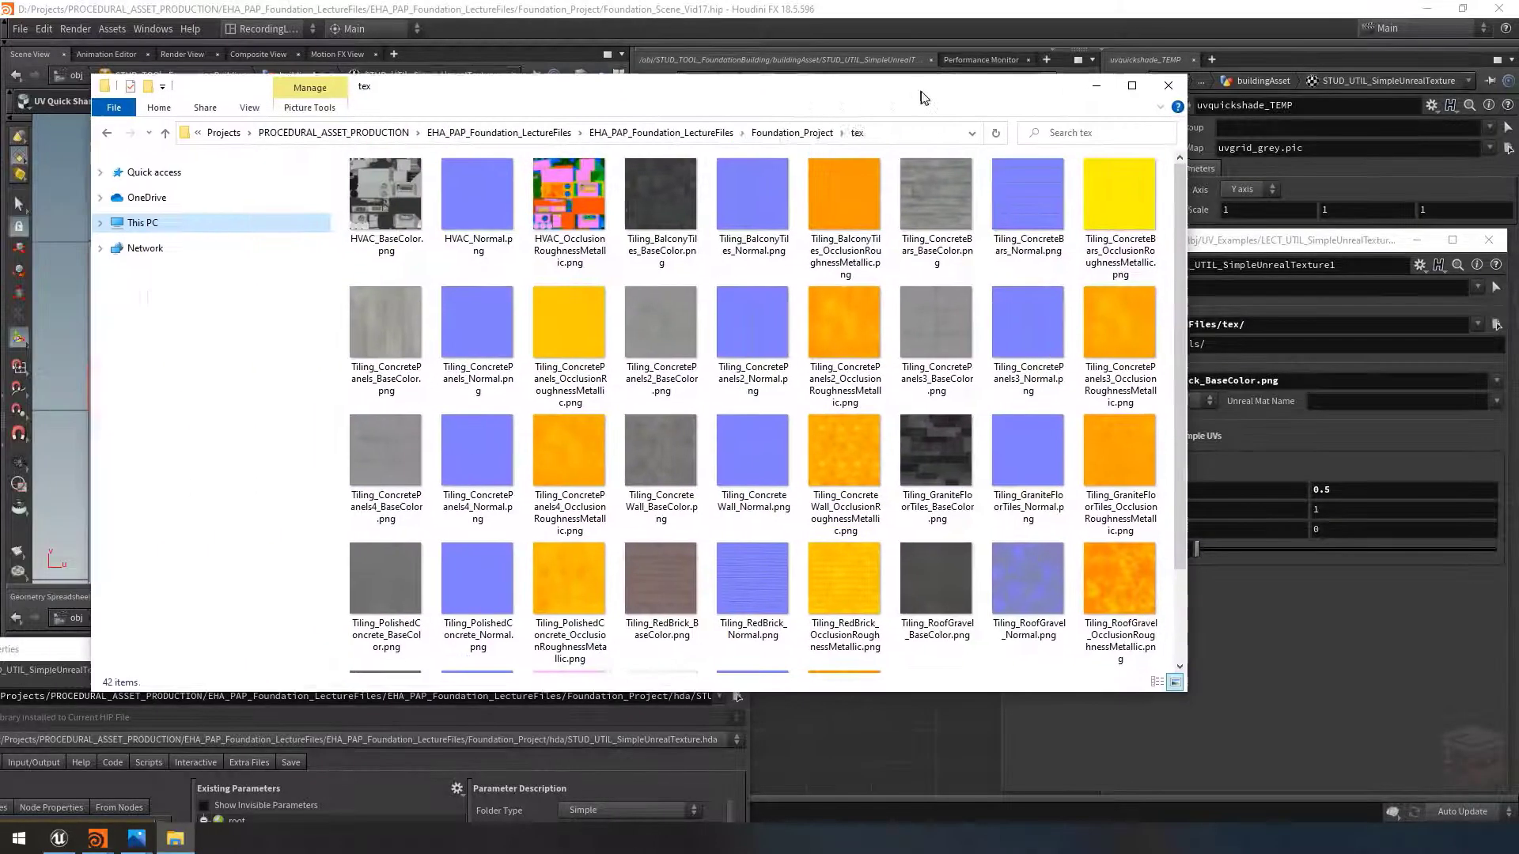
scroll(1183, 272, down, 2)
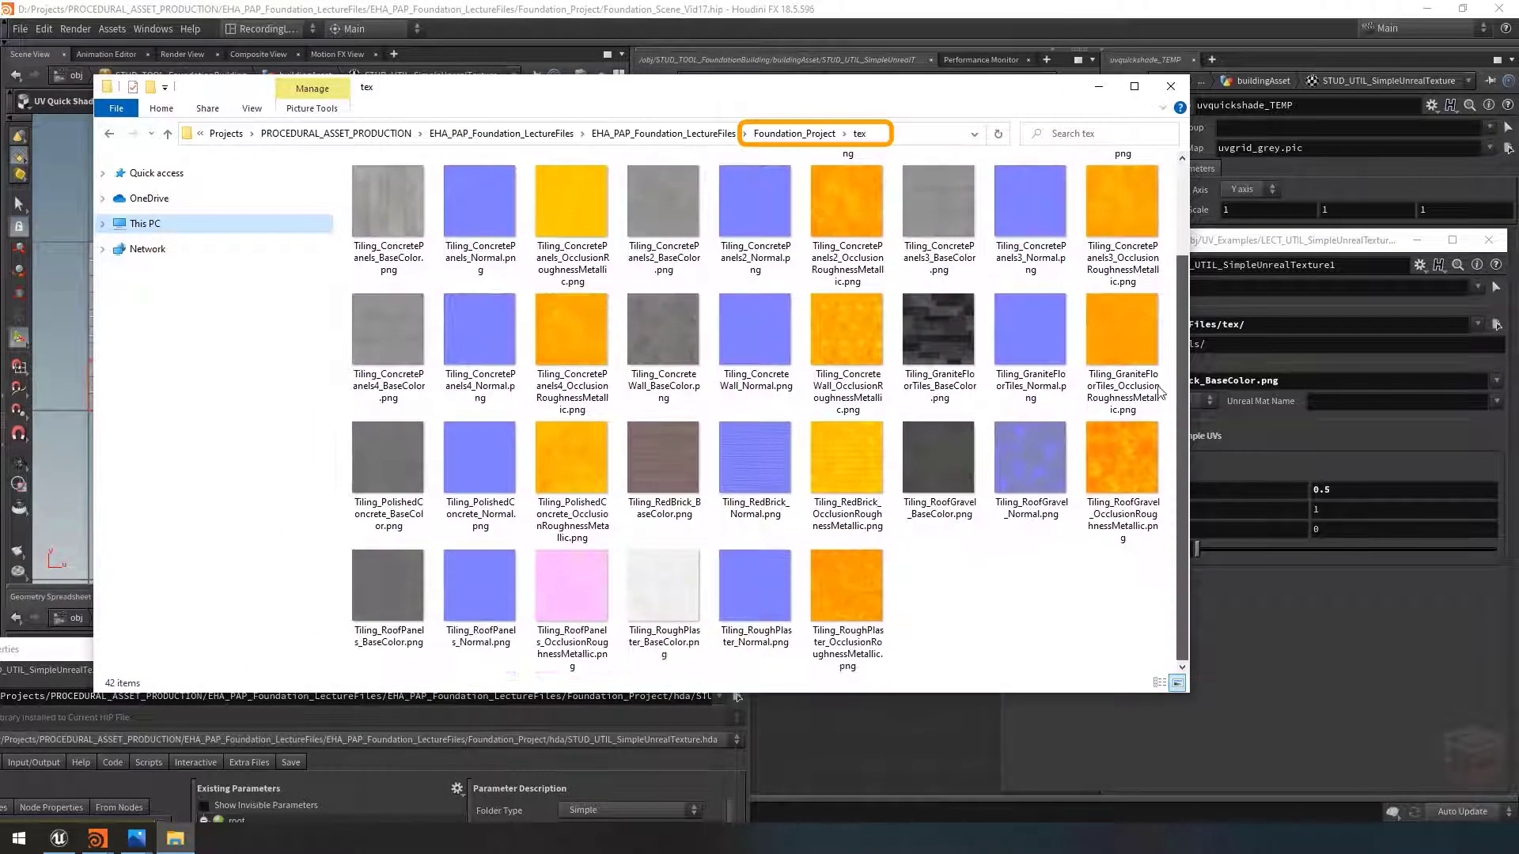
Step: Return to Houdini and examine the expanded Pre-Fix Texture Folder path, the Preview Texture Name and the Unreal Material Path
scroll(753, 315, up, 2)
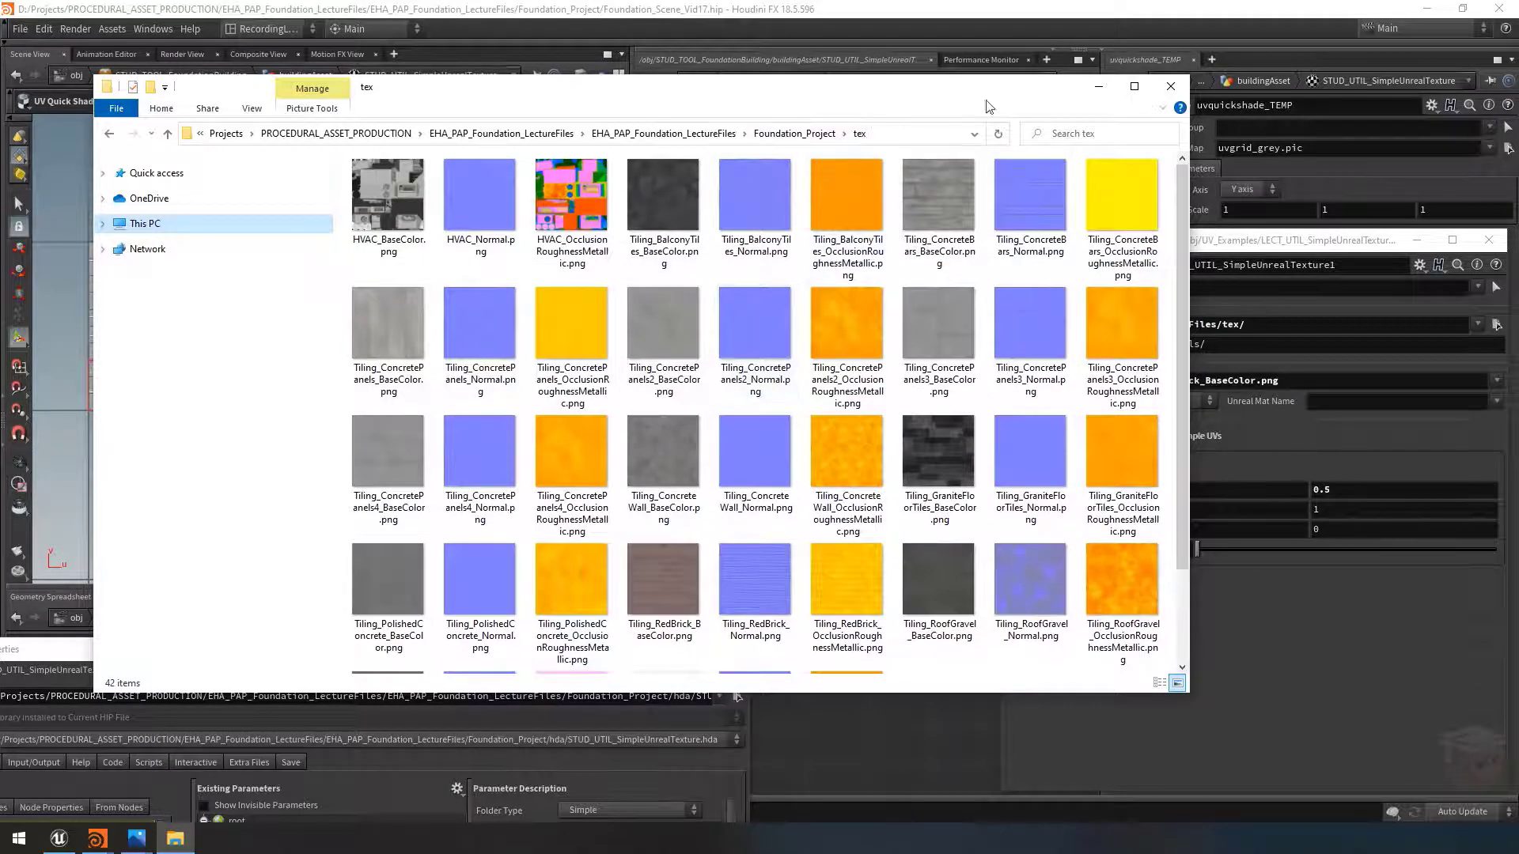
drag(1010, 94, 0, 118)
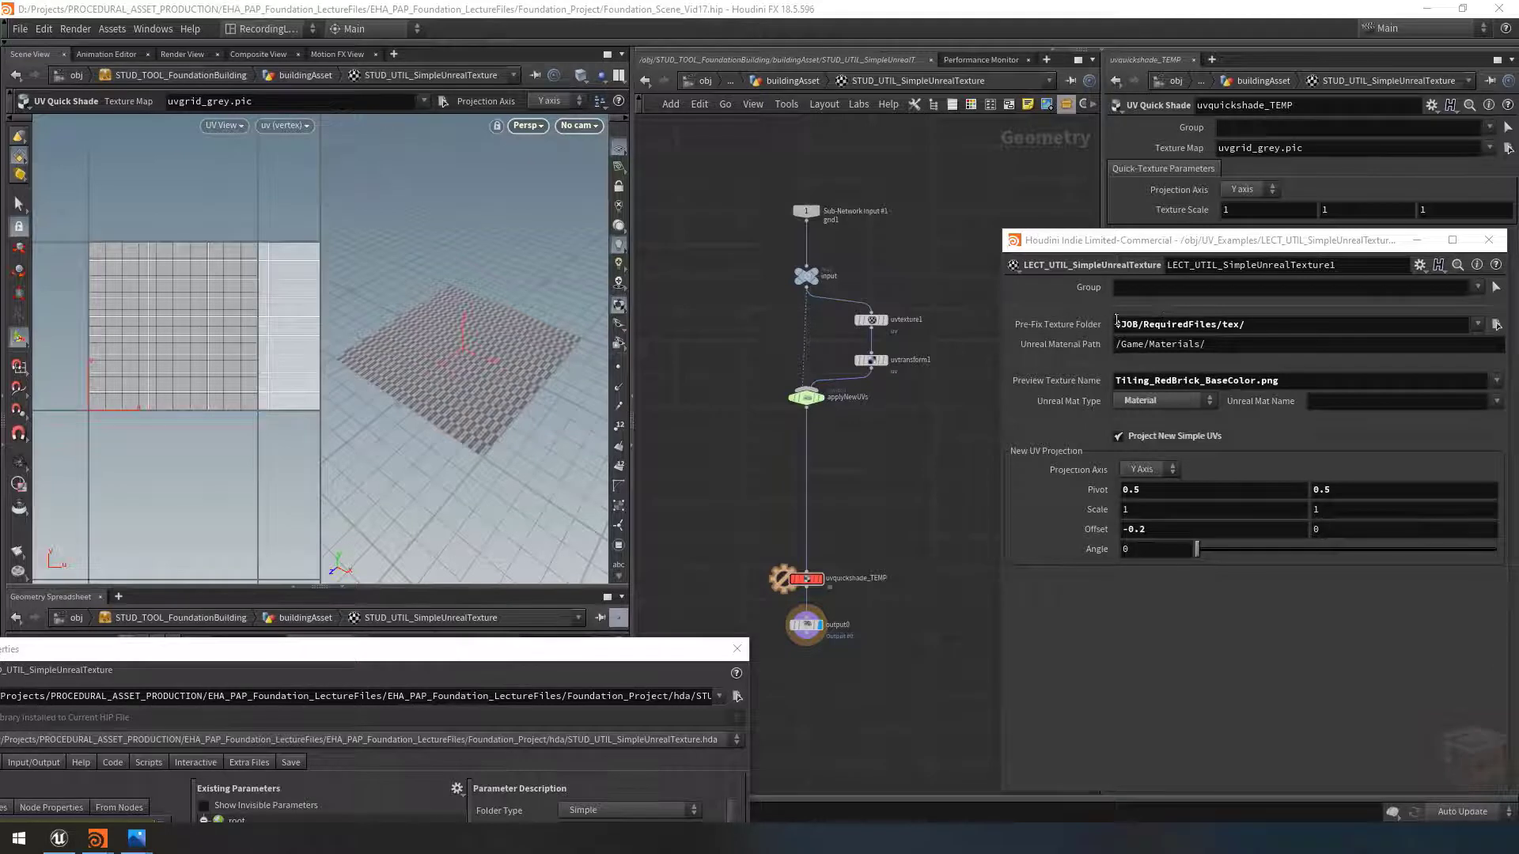
click(1071, 323)
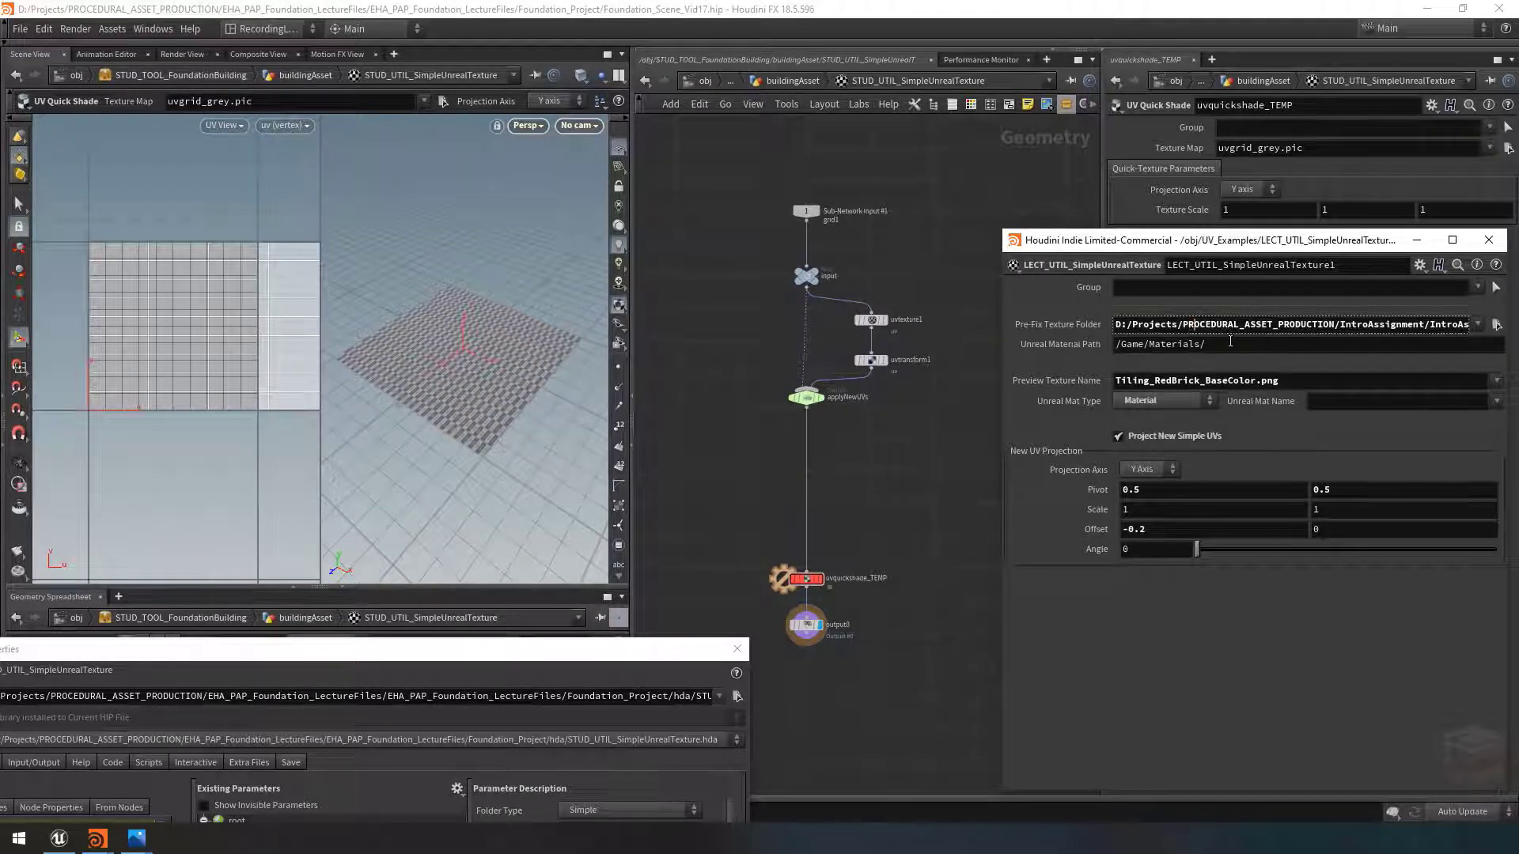
key(End)
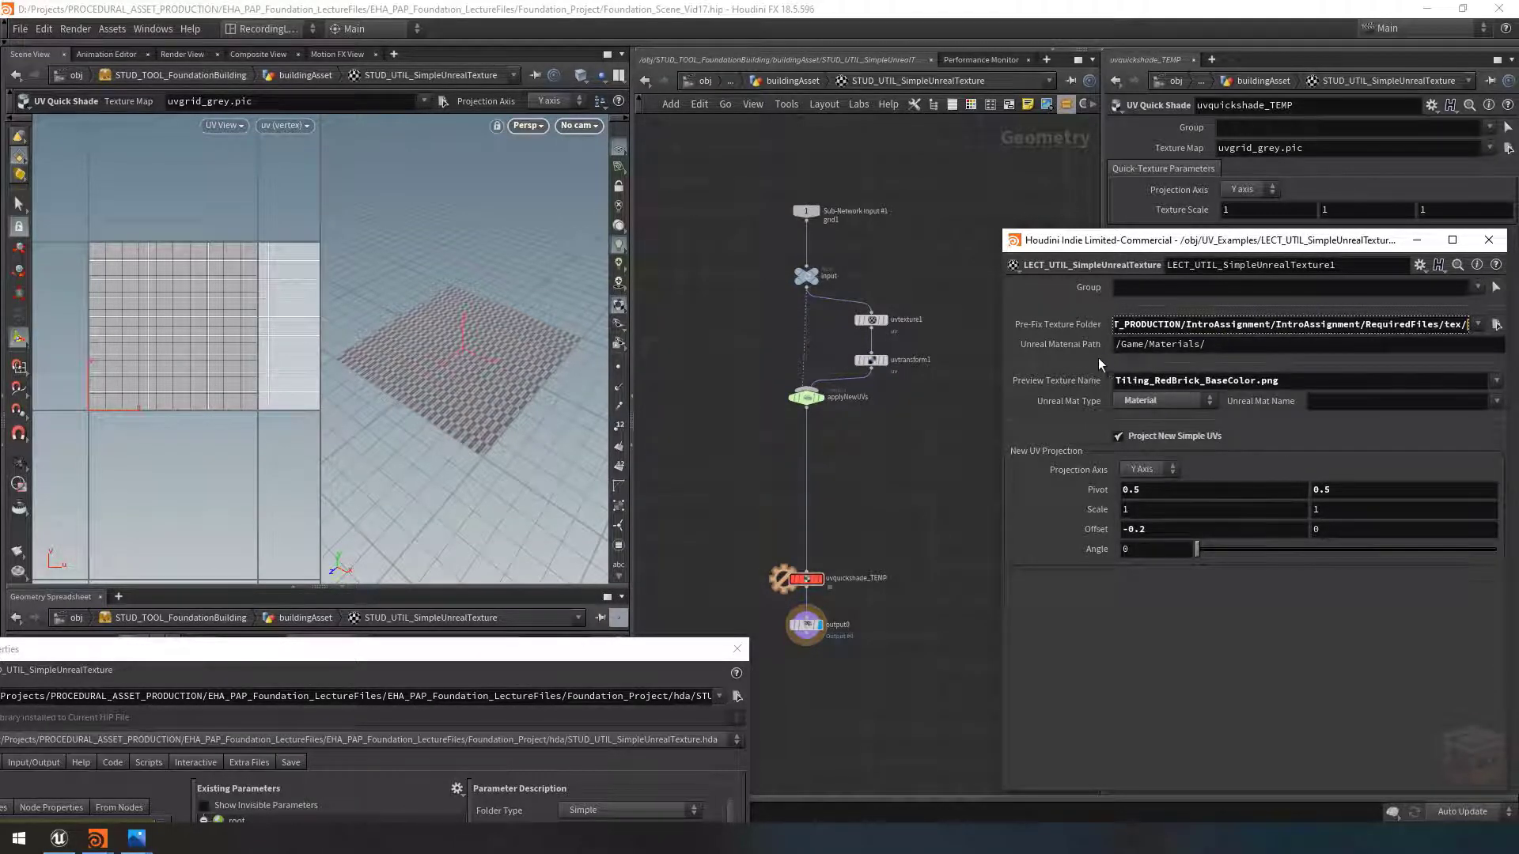
click(1326, 373)
key(End)
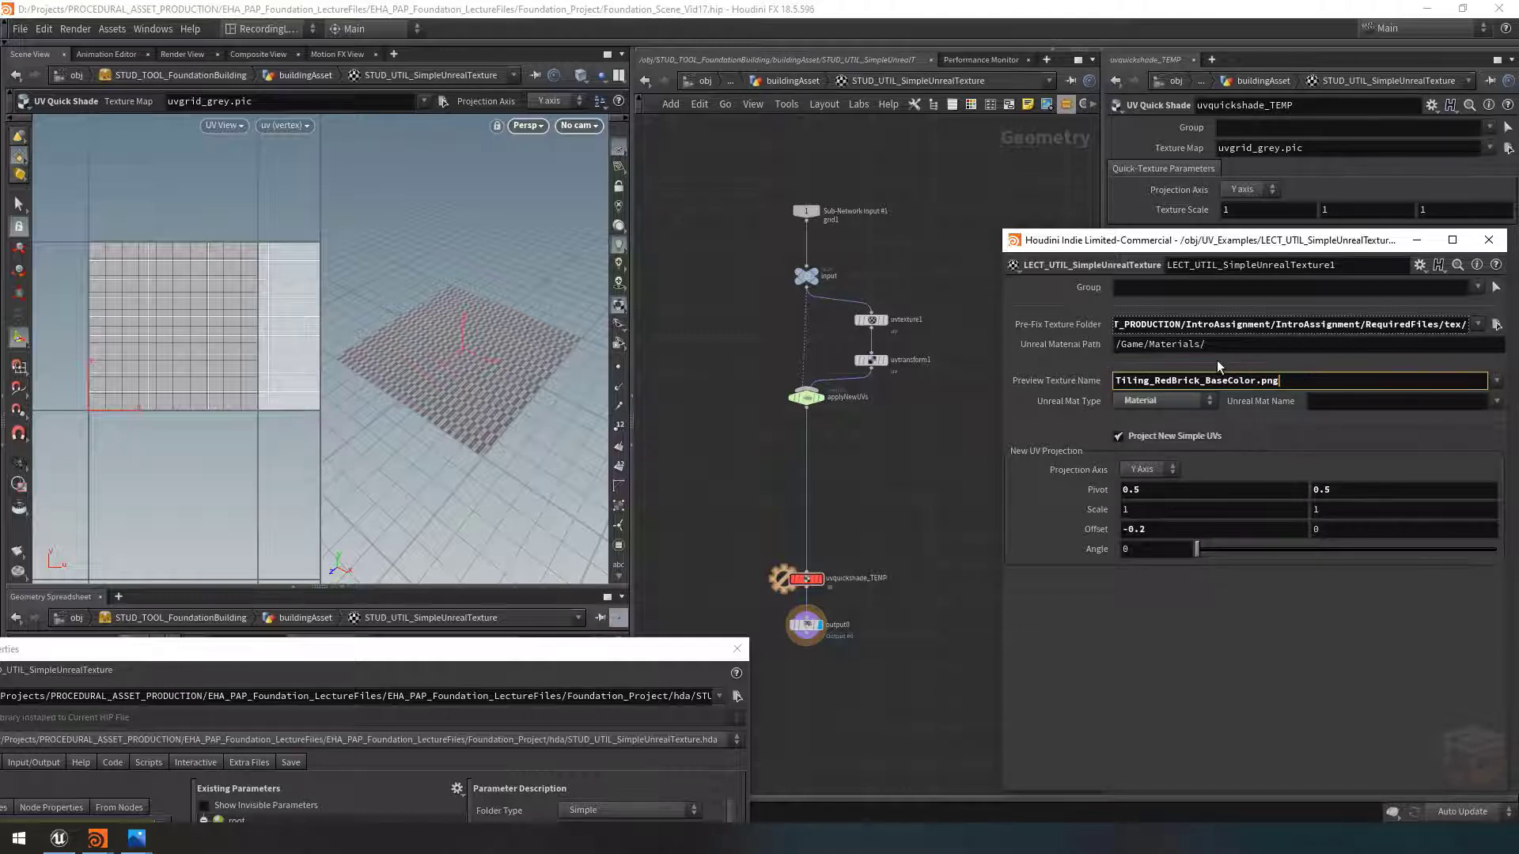
click(1245, 343)
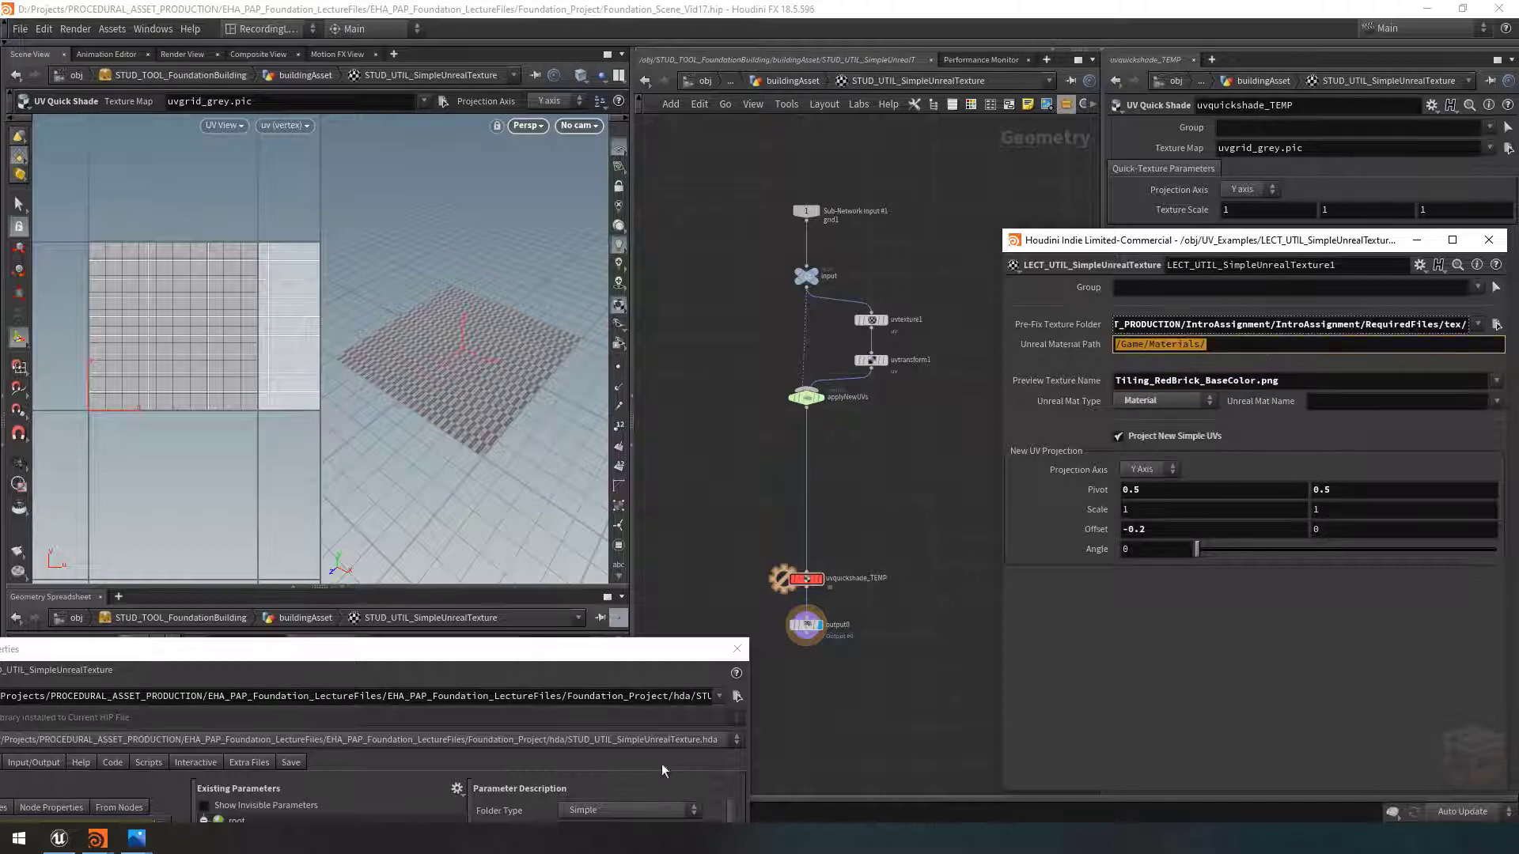
Step: Switch to Unreal Editor, show the Materials folder of the project content and enlarge the Content Browser
click(59, 840)
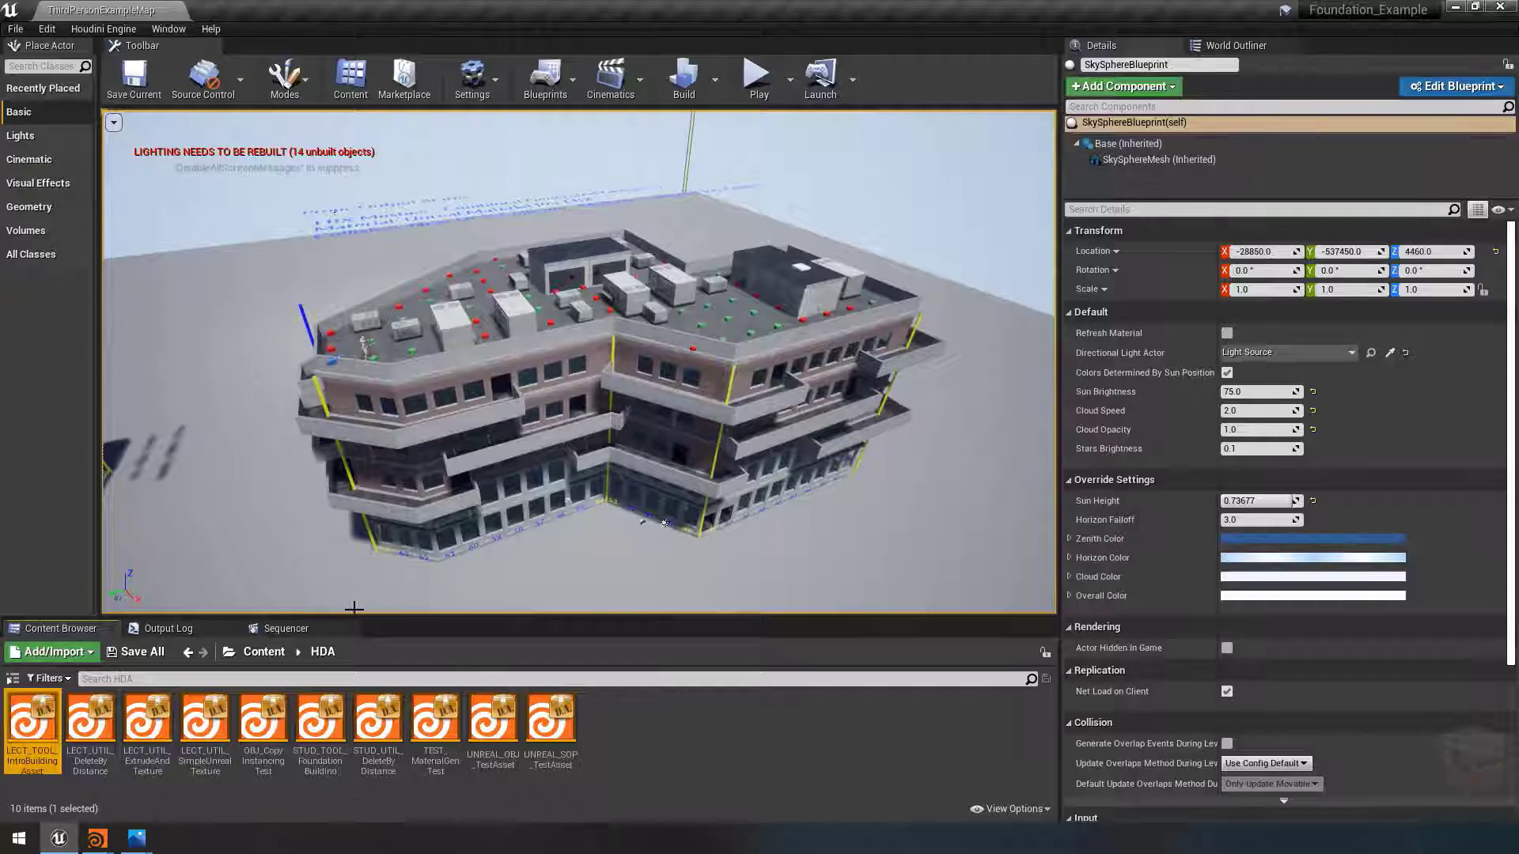
click(269, 654)
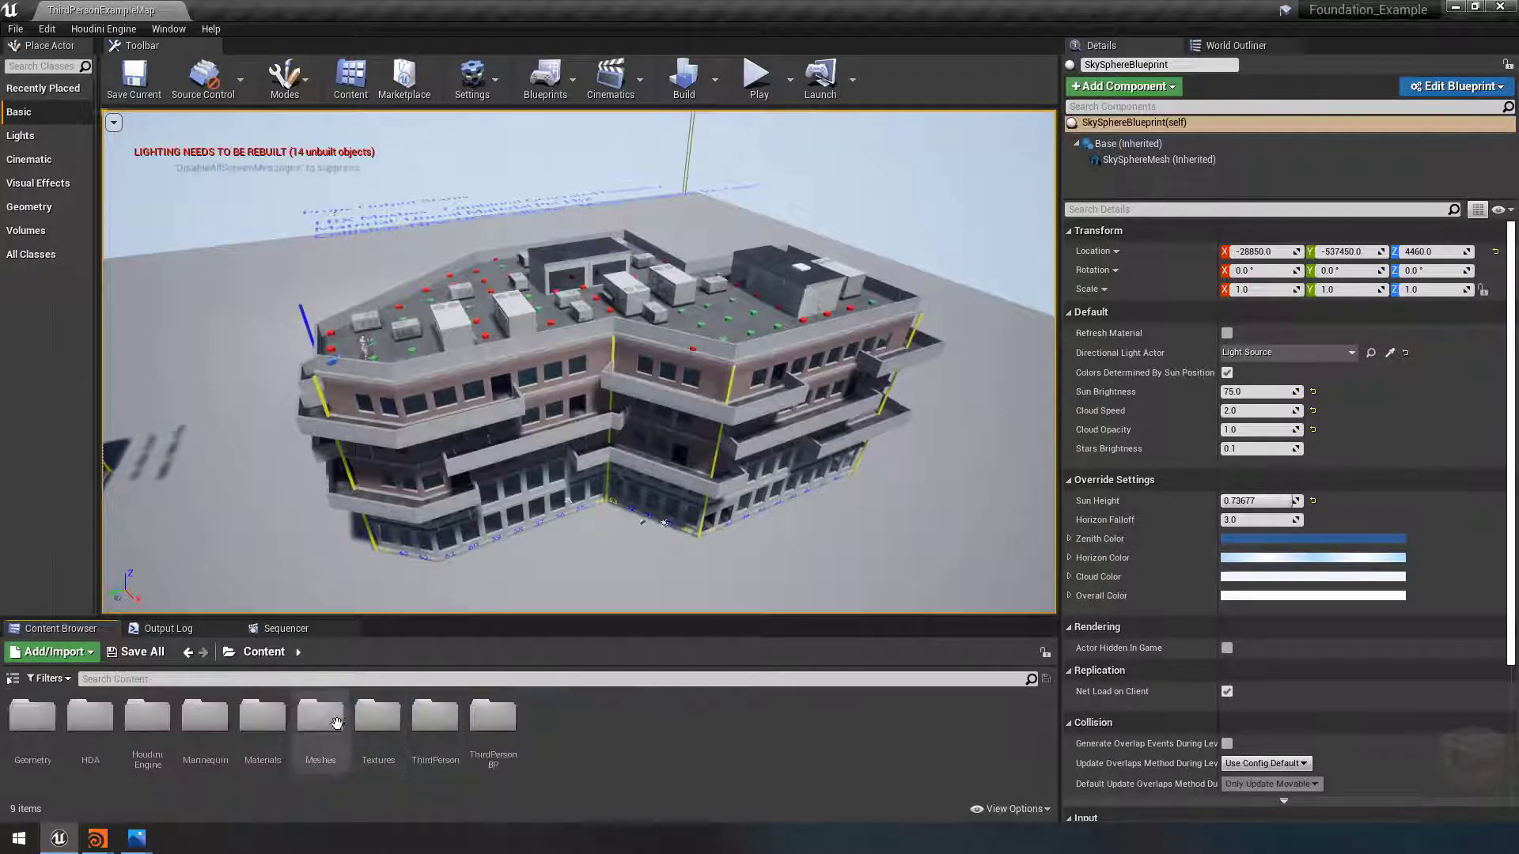
double_click(263, 716)
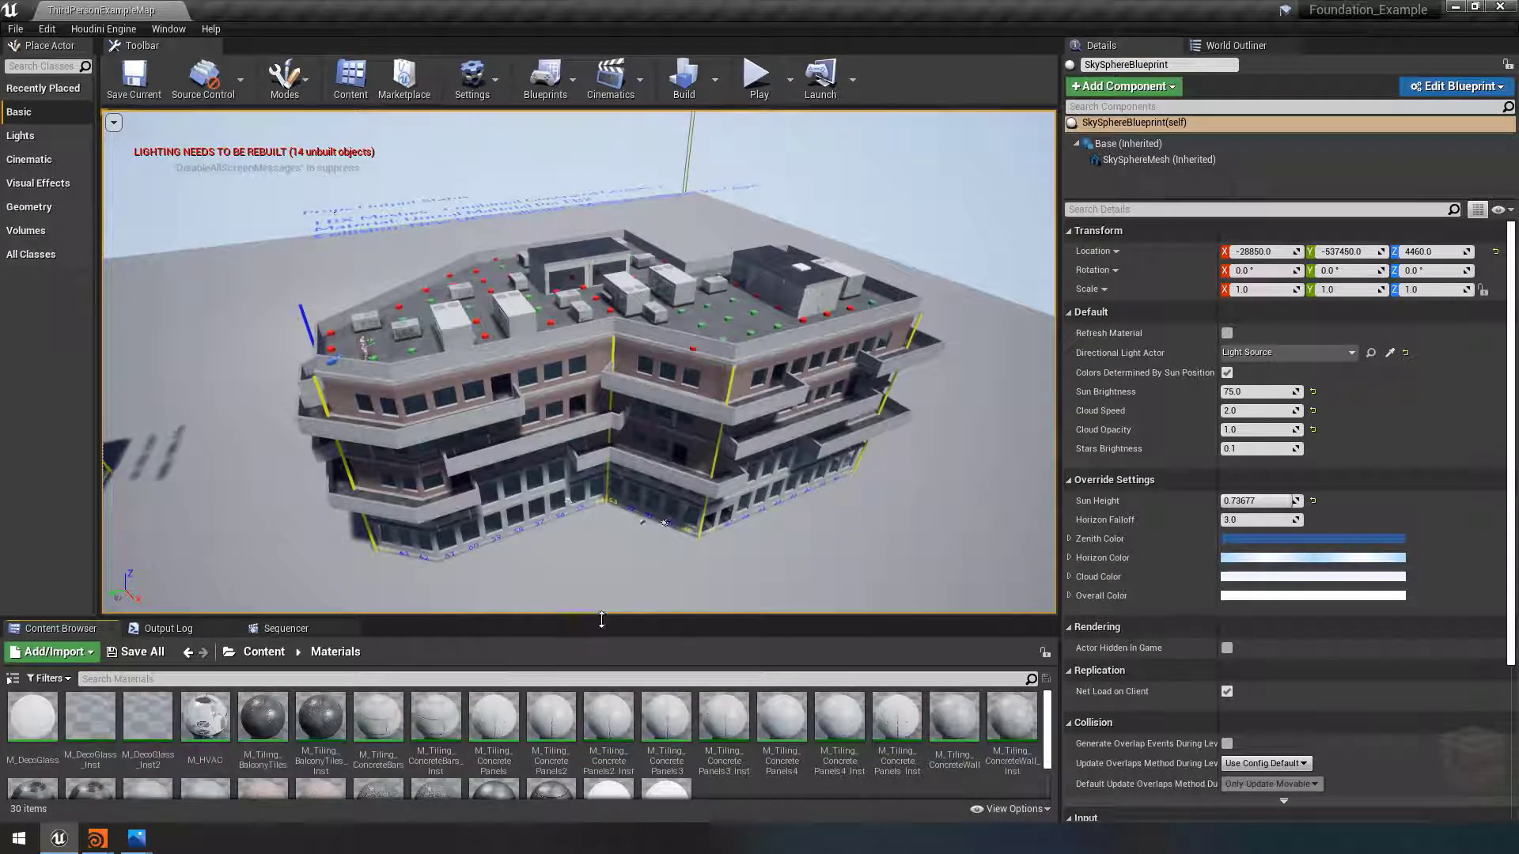
drag(602, 620, 601, 420)
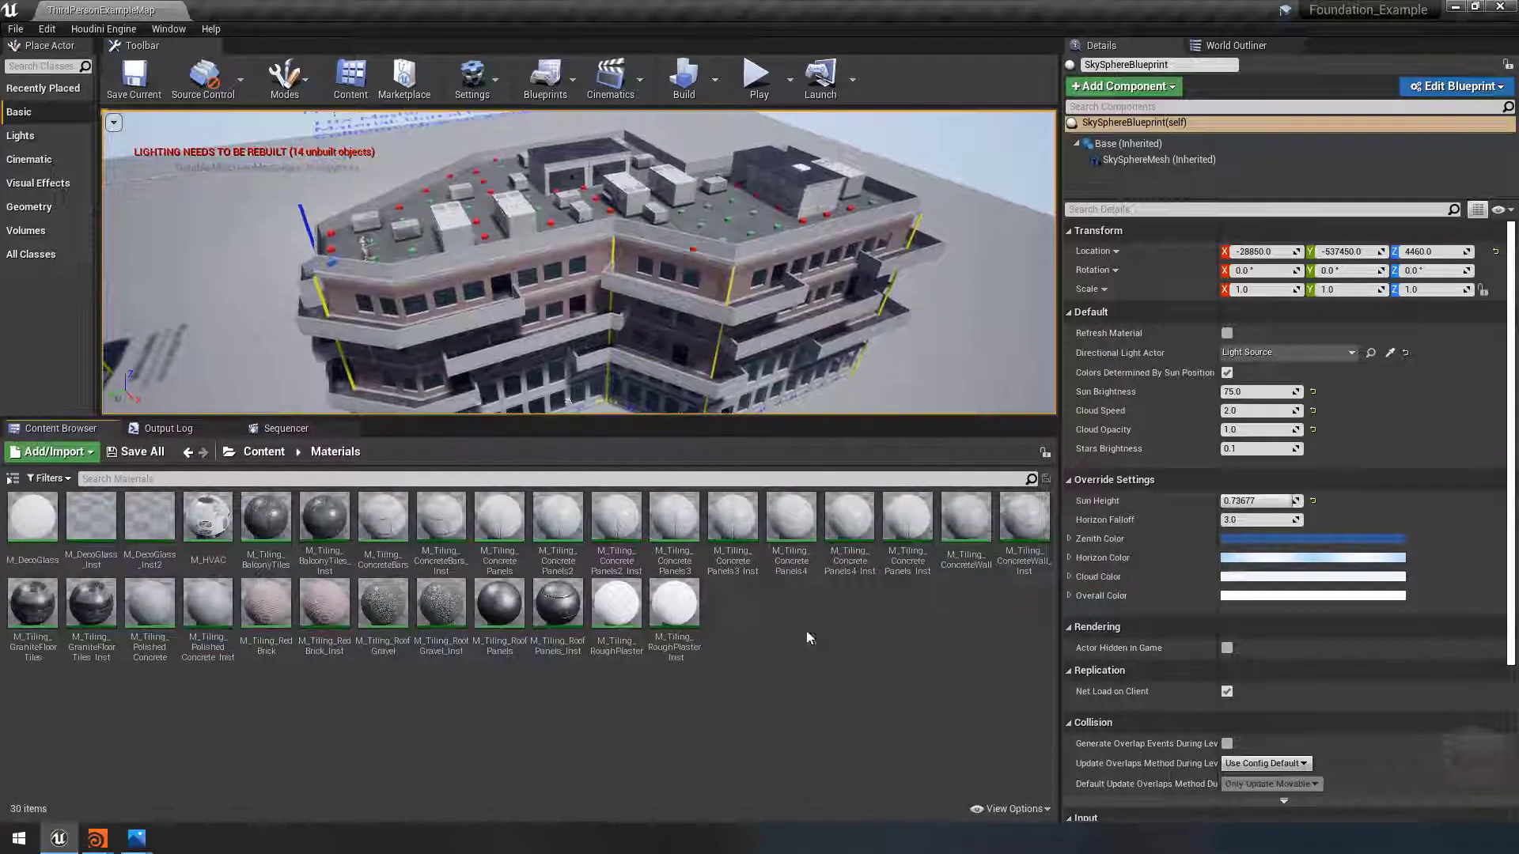
Step: Copy the M_HVAC material's reference, paste it into the Materials search field to examine its path, and clear the field
right_click(206, 533)
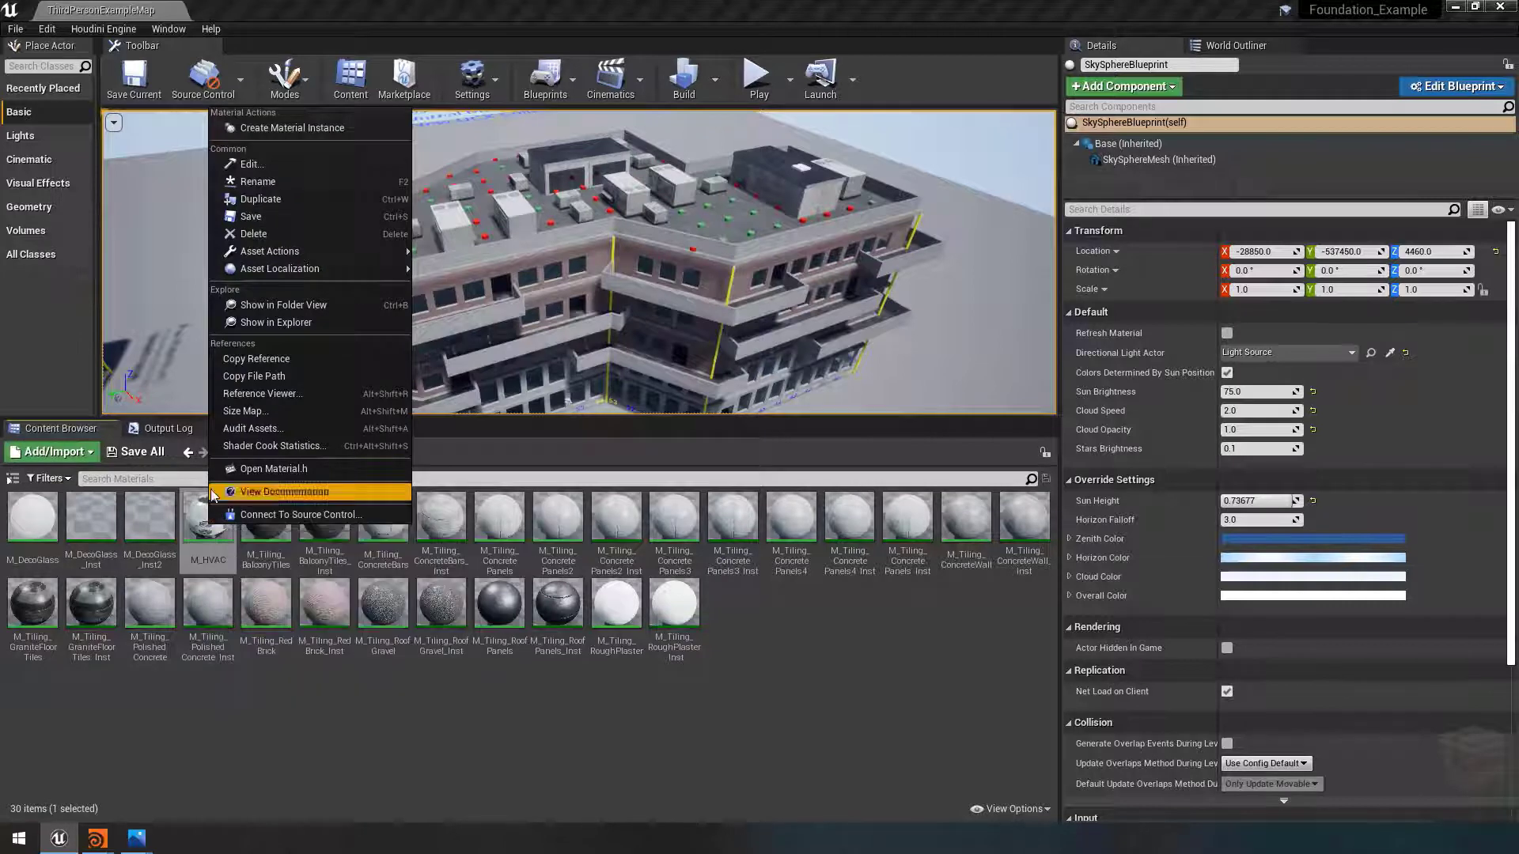
click(278, 361)
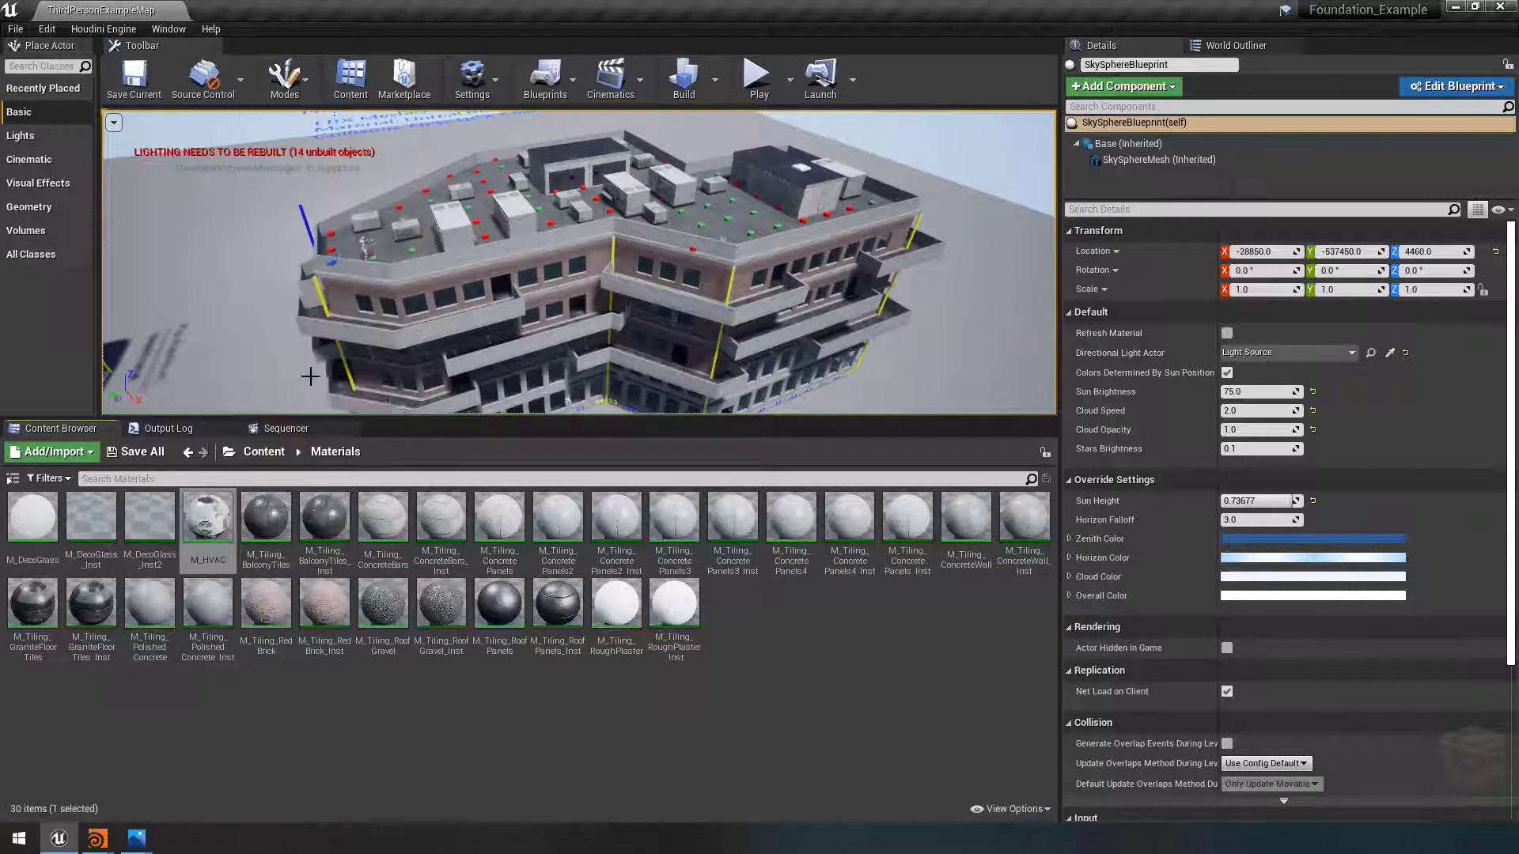
click(307, 478)
text(Material'/Game/Materials/M_HVAC.M_HVAC')
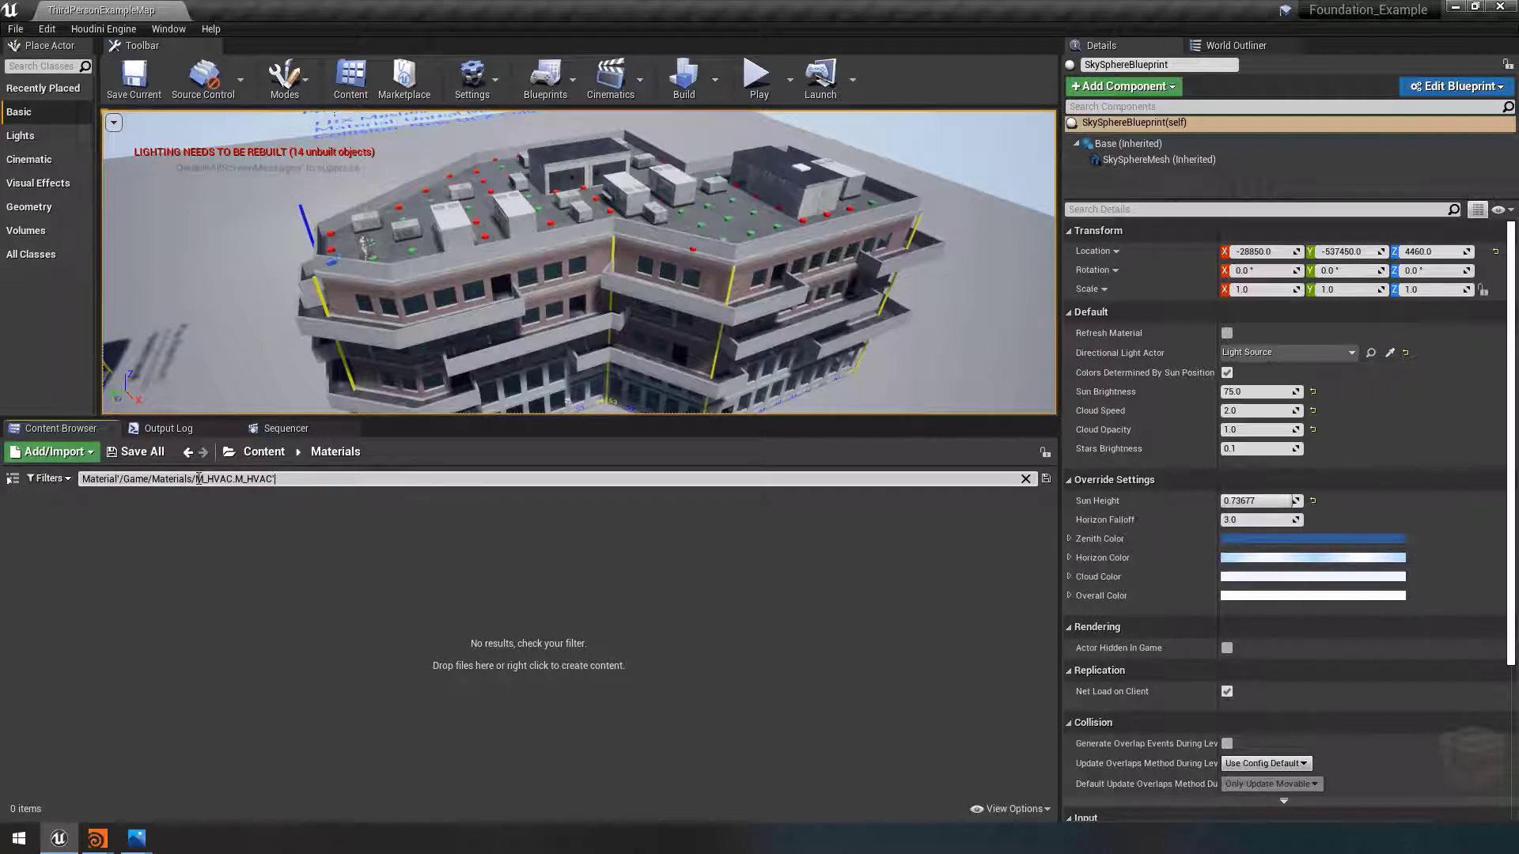
drag(196, 479, 312, 479)
click(317, 480)
drag(307, 481, 81, 483)
key(ctrl+c)
key(BackSpace)
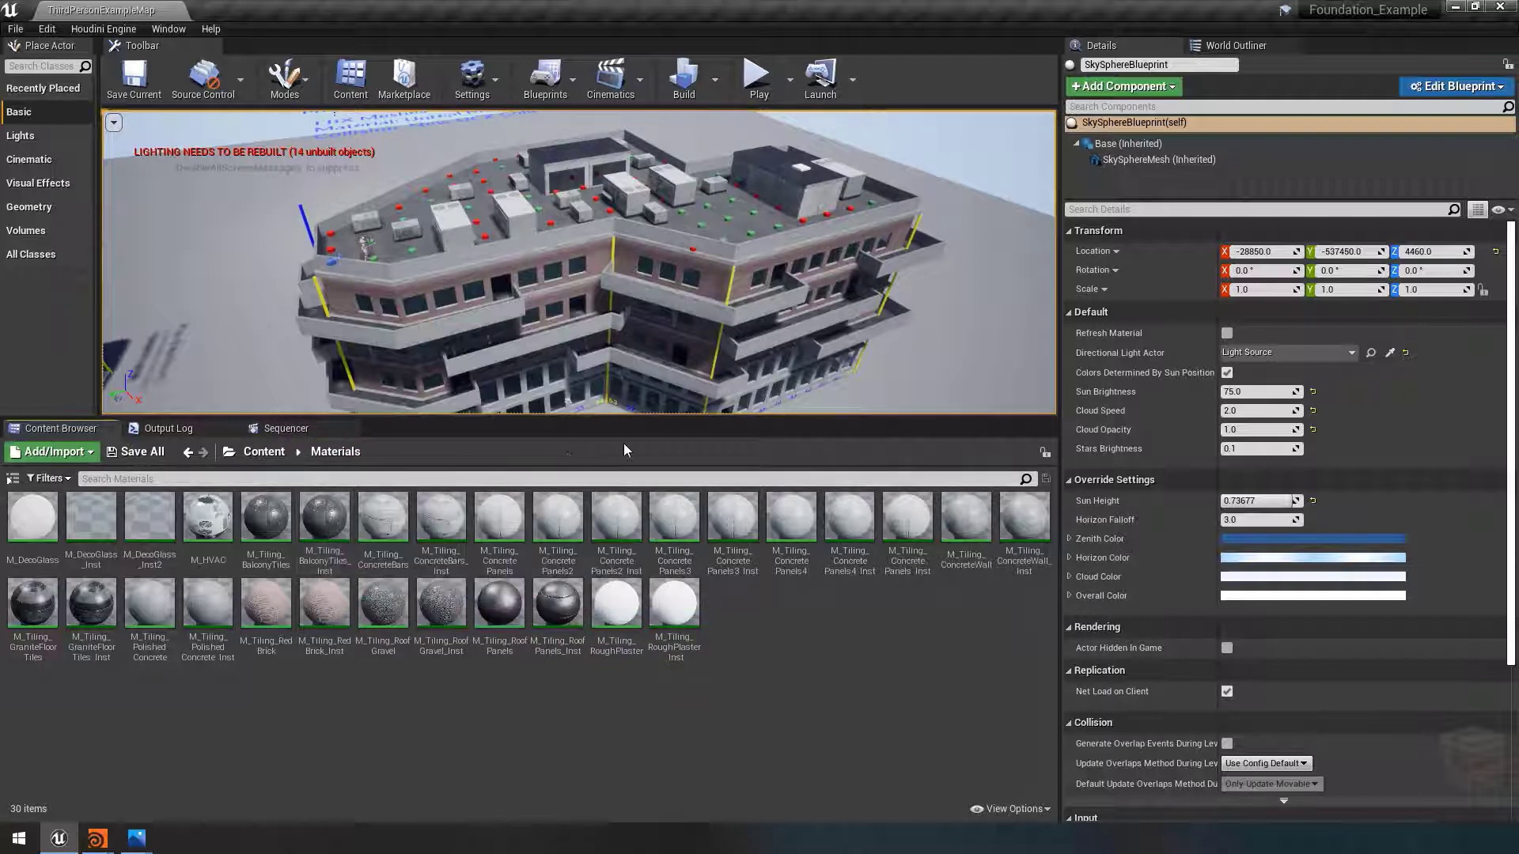
Step: Switch back to Houdini and insert an Attribute Create node on the wire between applyNewUVs and uvquickshade_TEMP
click(97, 839)
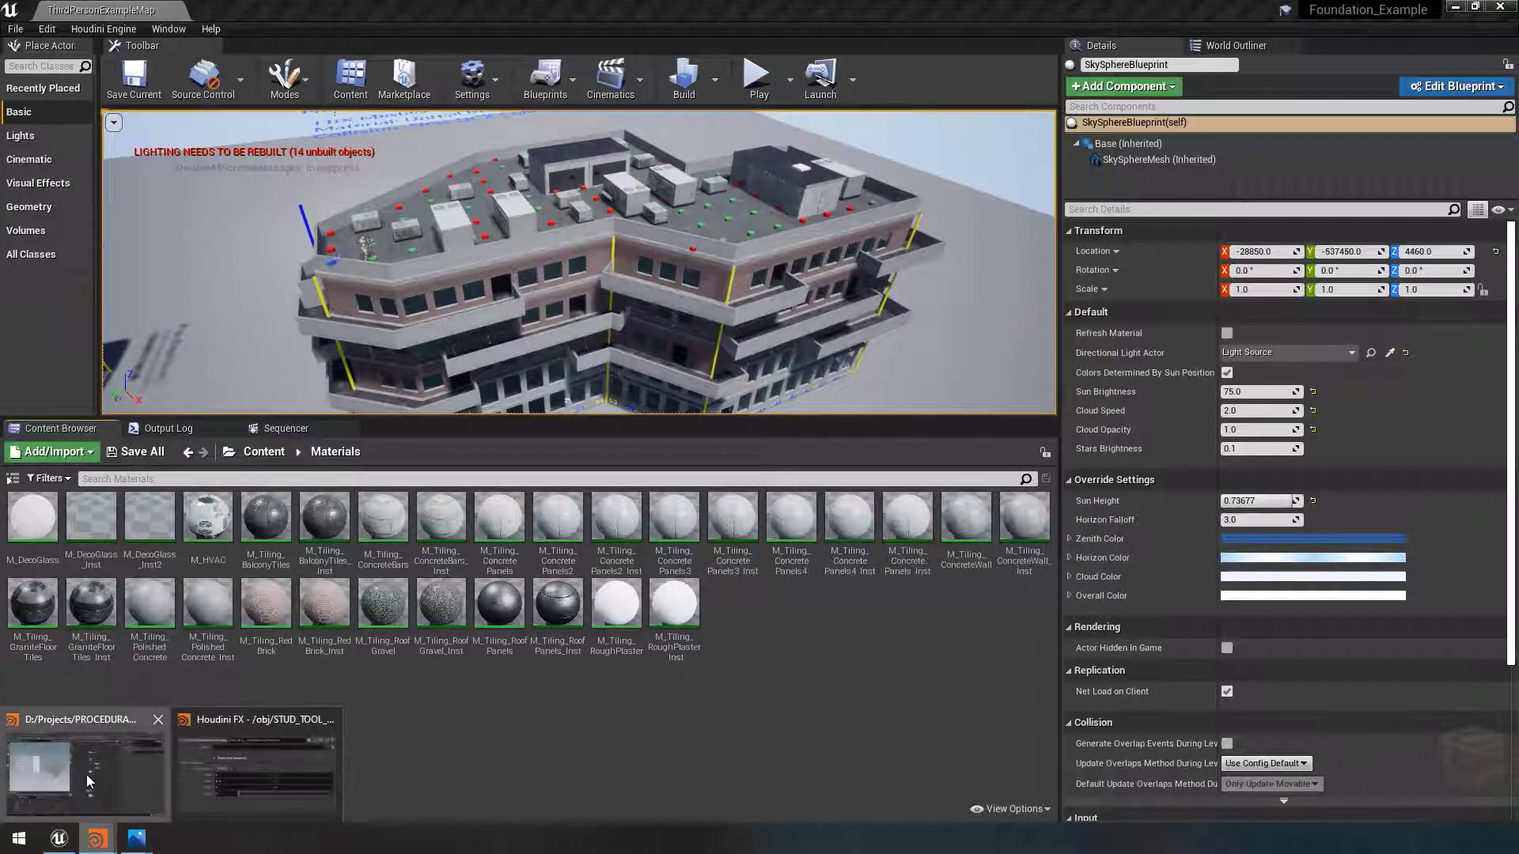
click(83, 771)
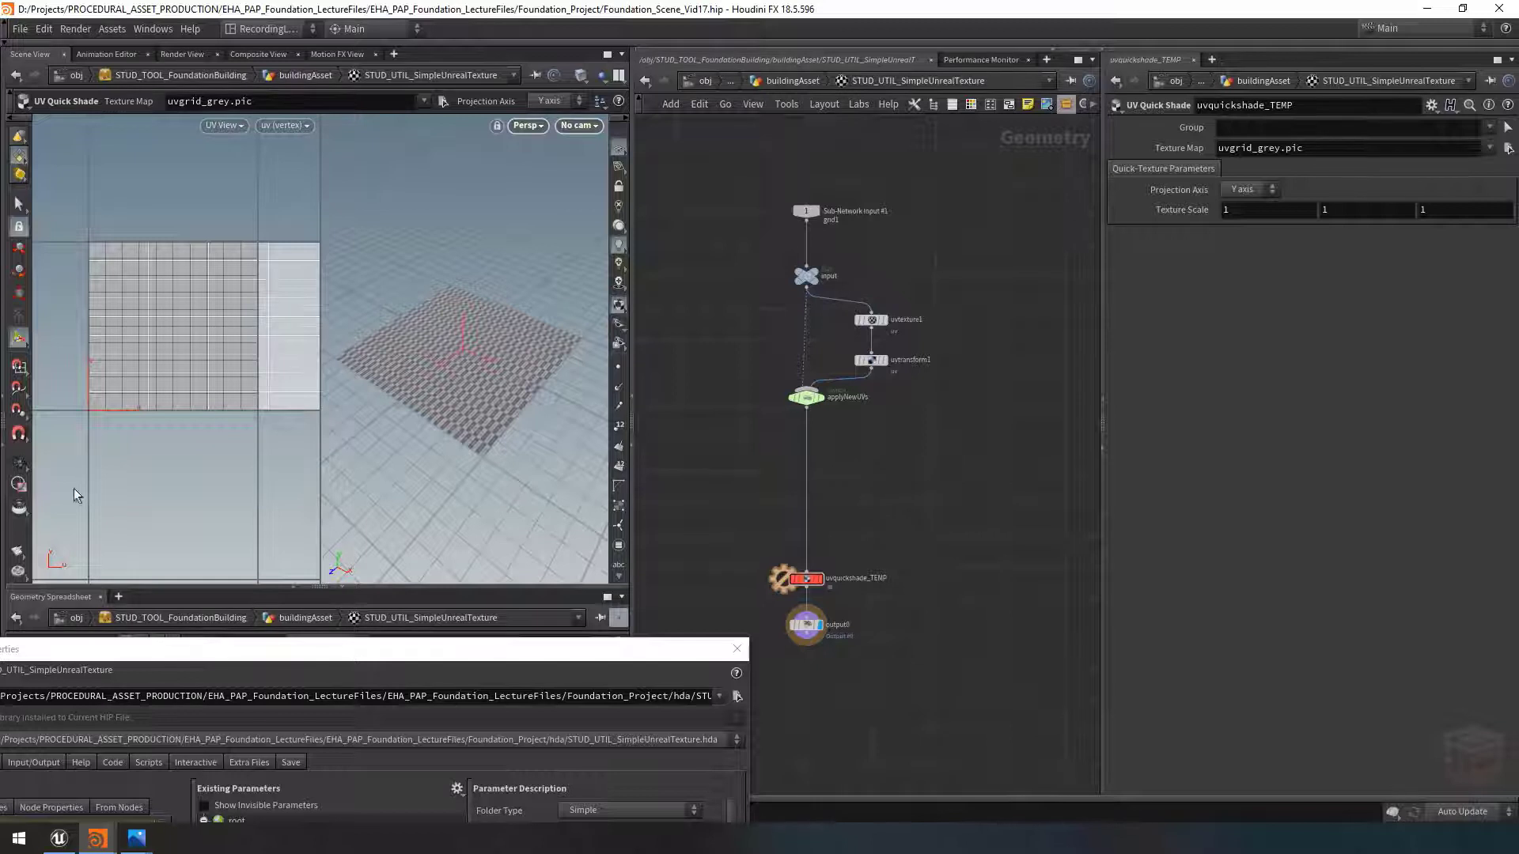
scroll(846, 466, up, 3)
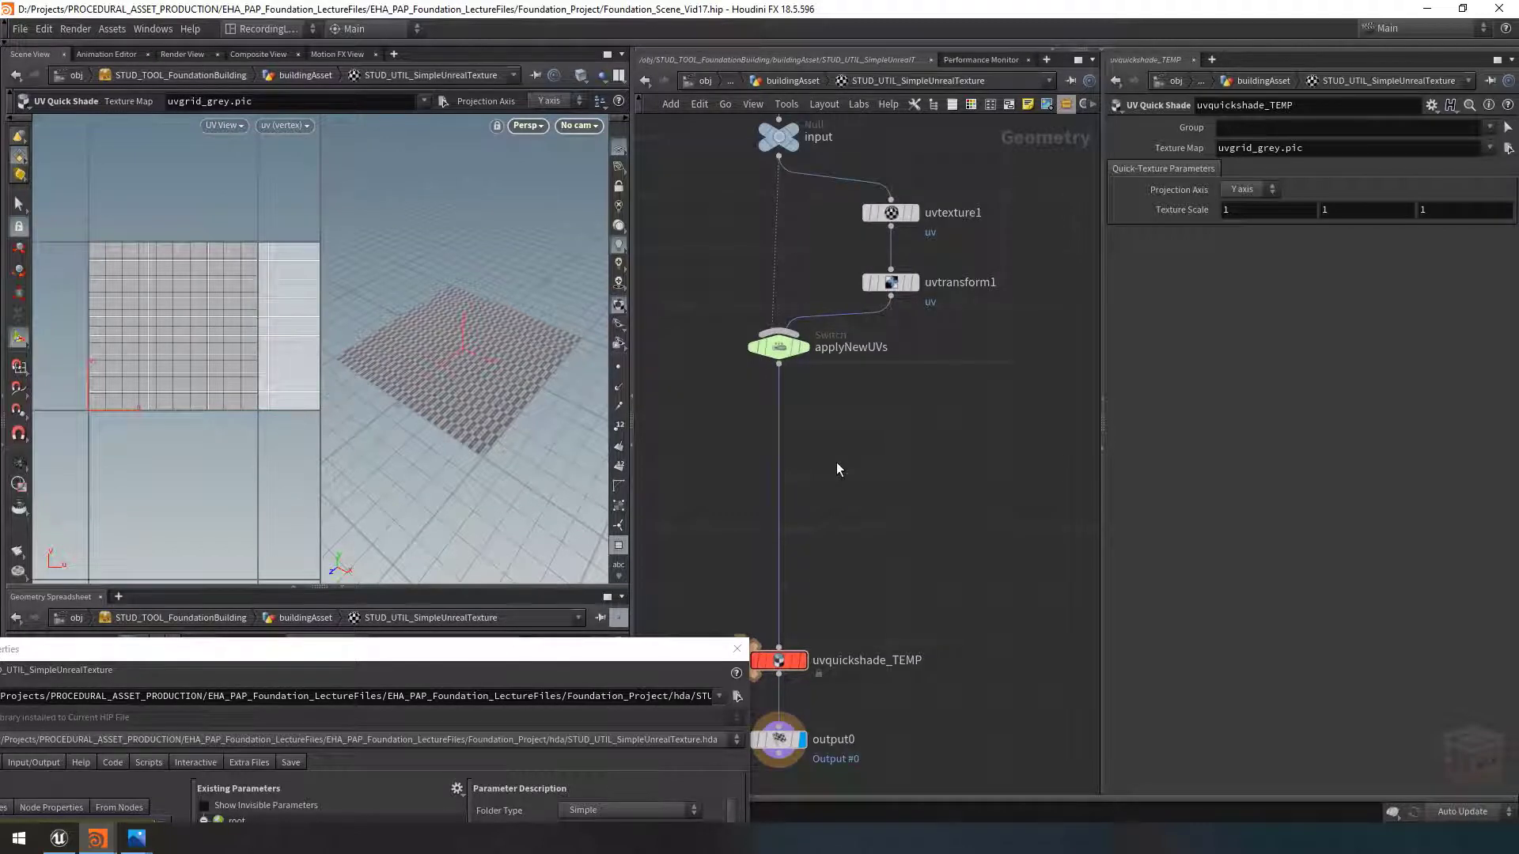
key(Tab)
text(attribcreate)
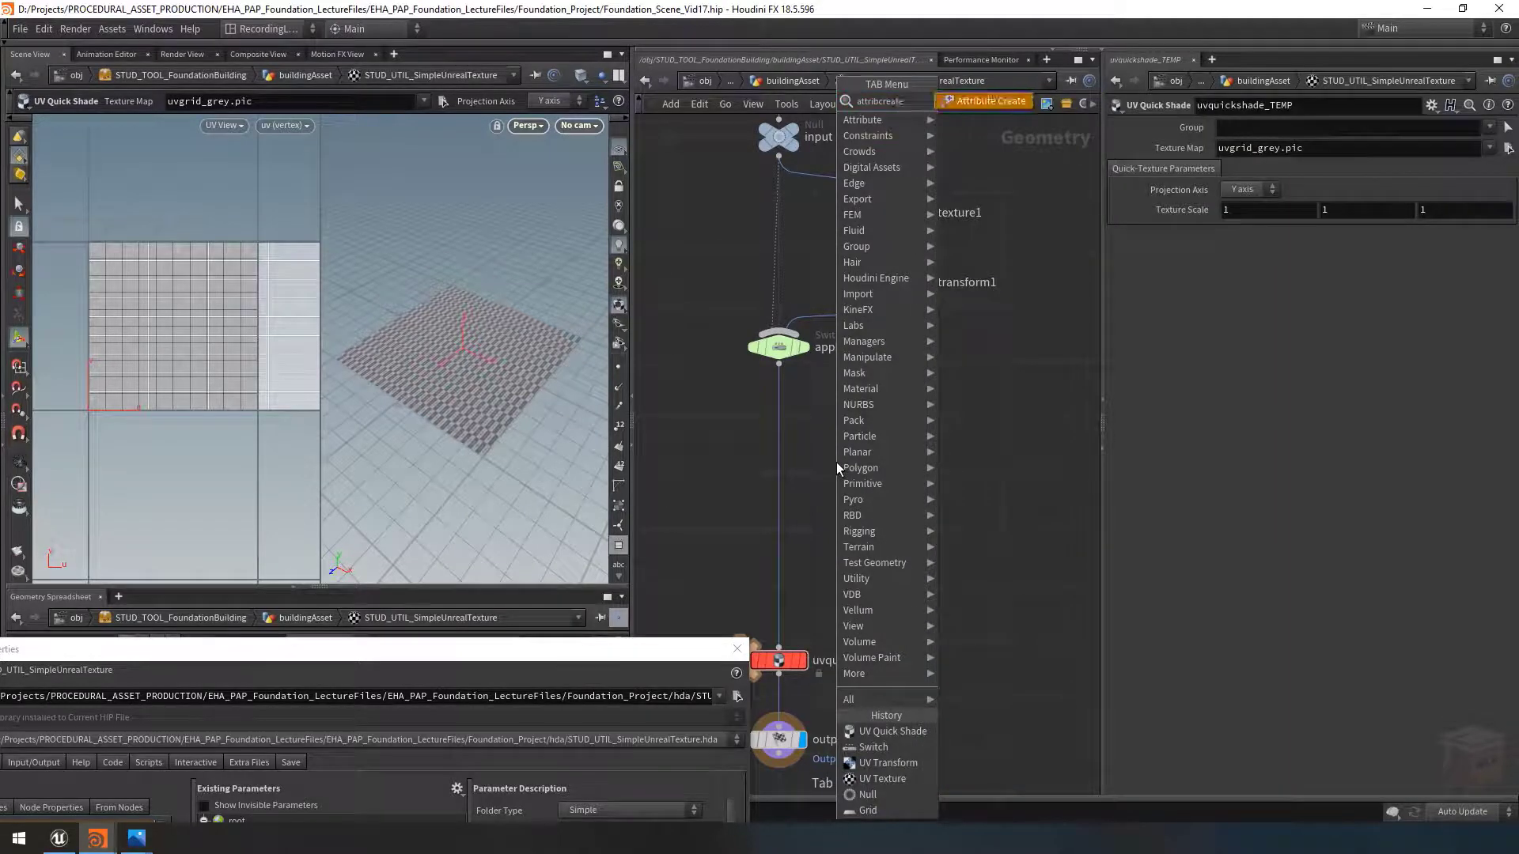
key(Return)
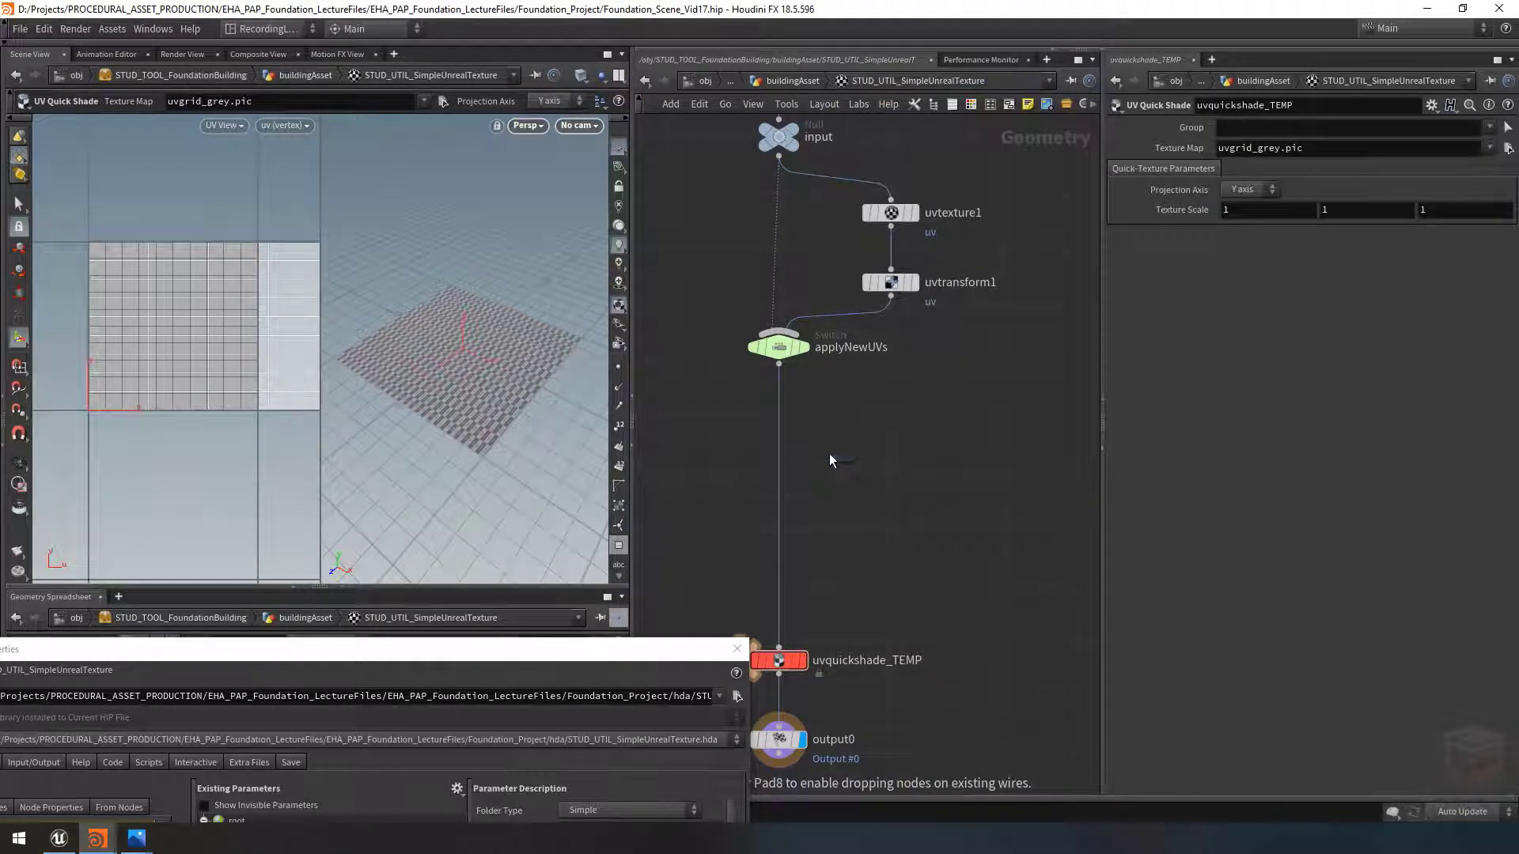
click(829, 453)
drag(823, 454, 776, 435)
Step: Rename the Attribute Create node as unreal_Material and colour it teal
click(843, 434)
drag(903, 434, 650, 408)
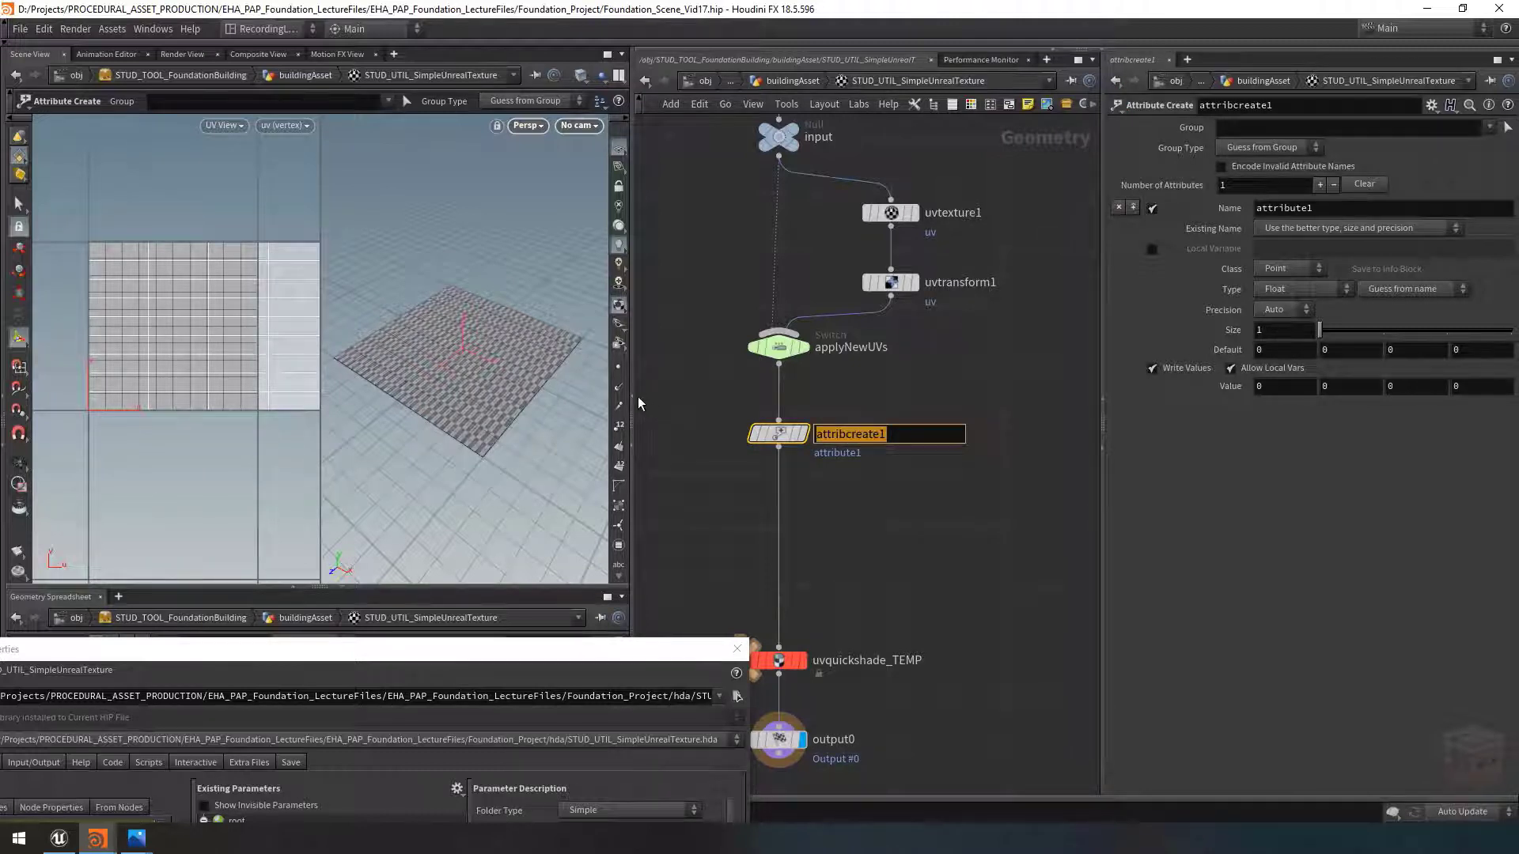
text(unreal)
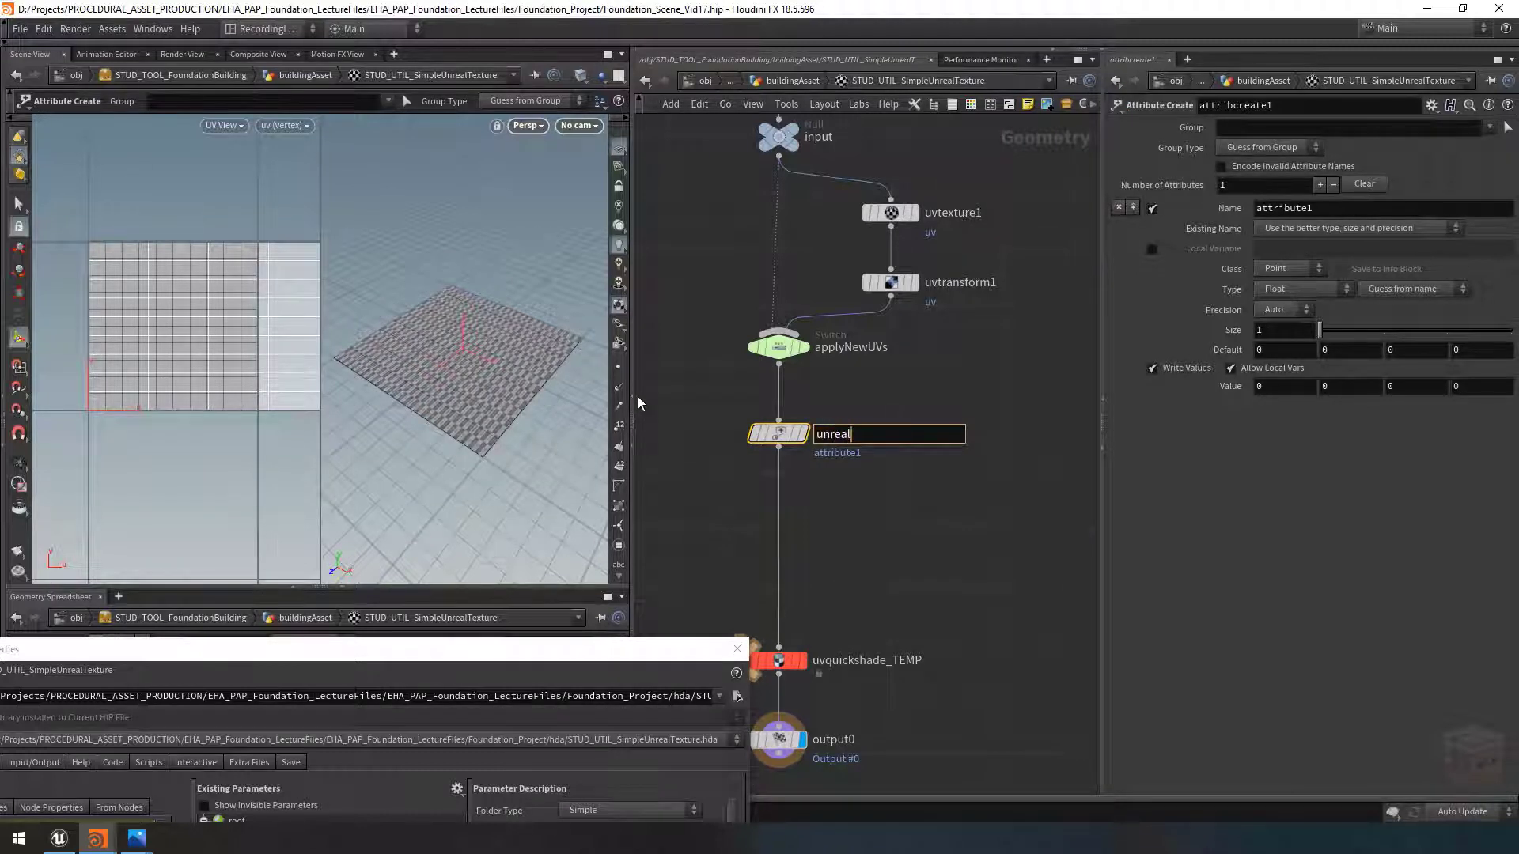
text(_Material)
key(Return)
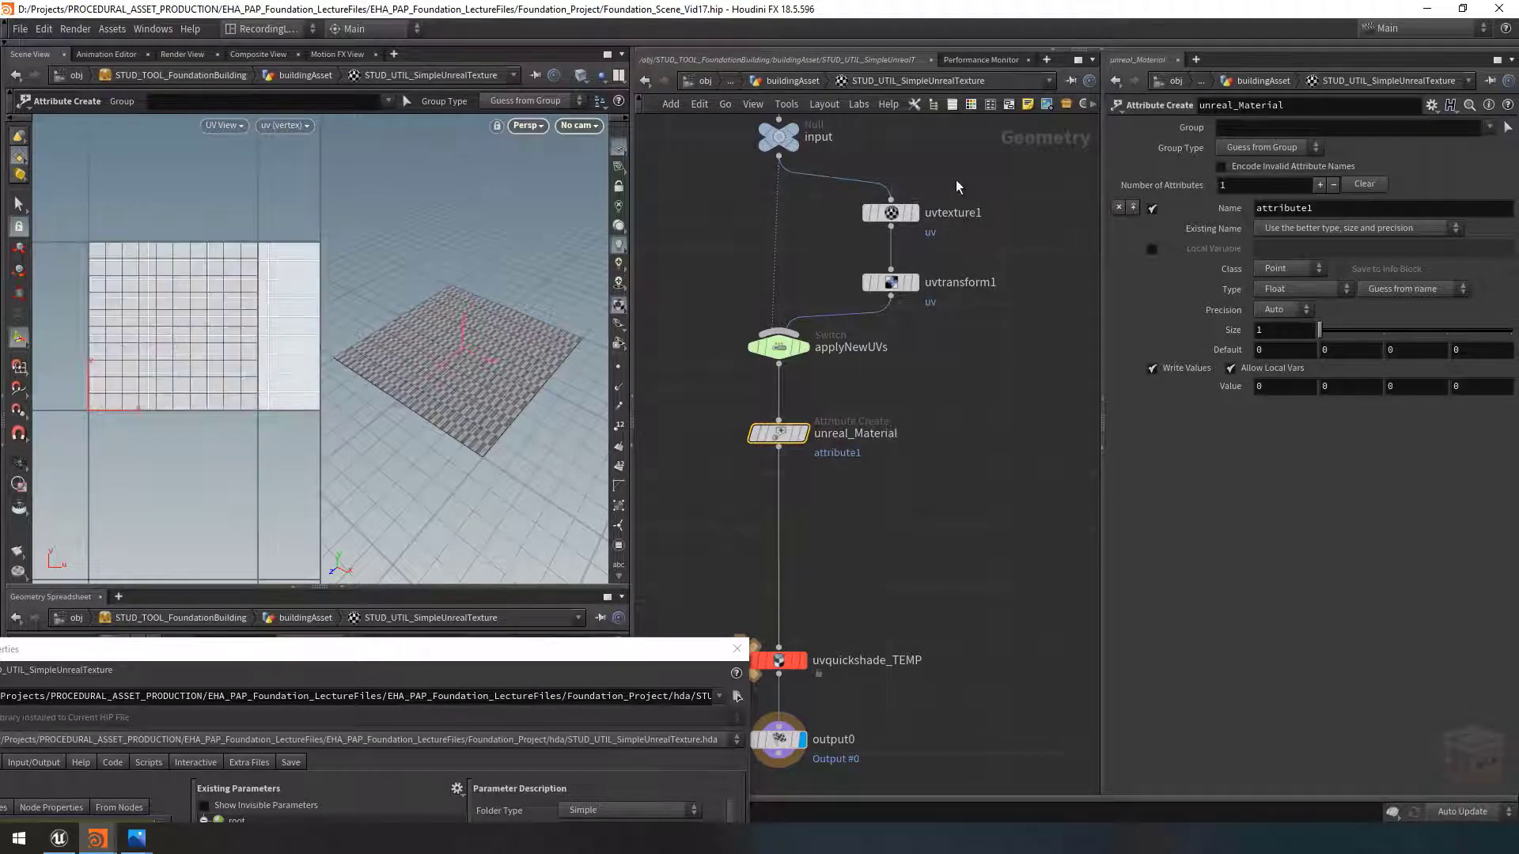
click(969, 105)
click(1068, 720)
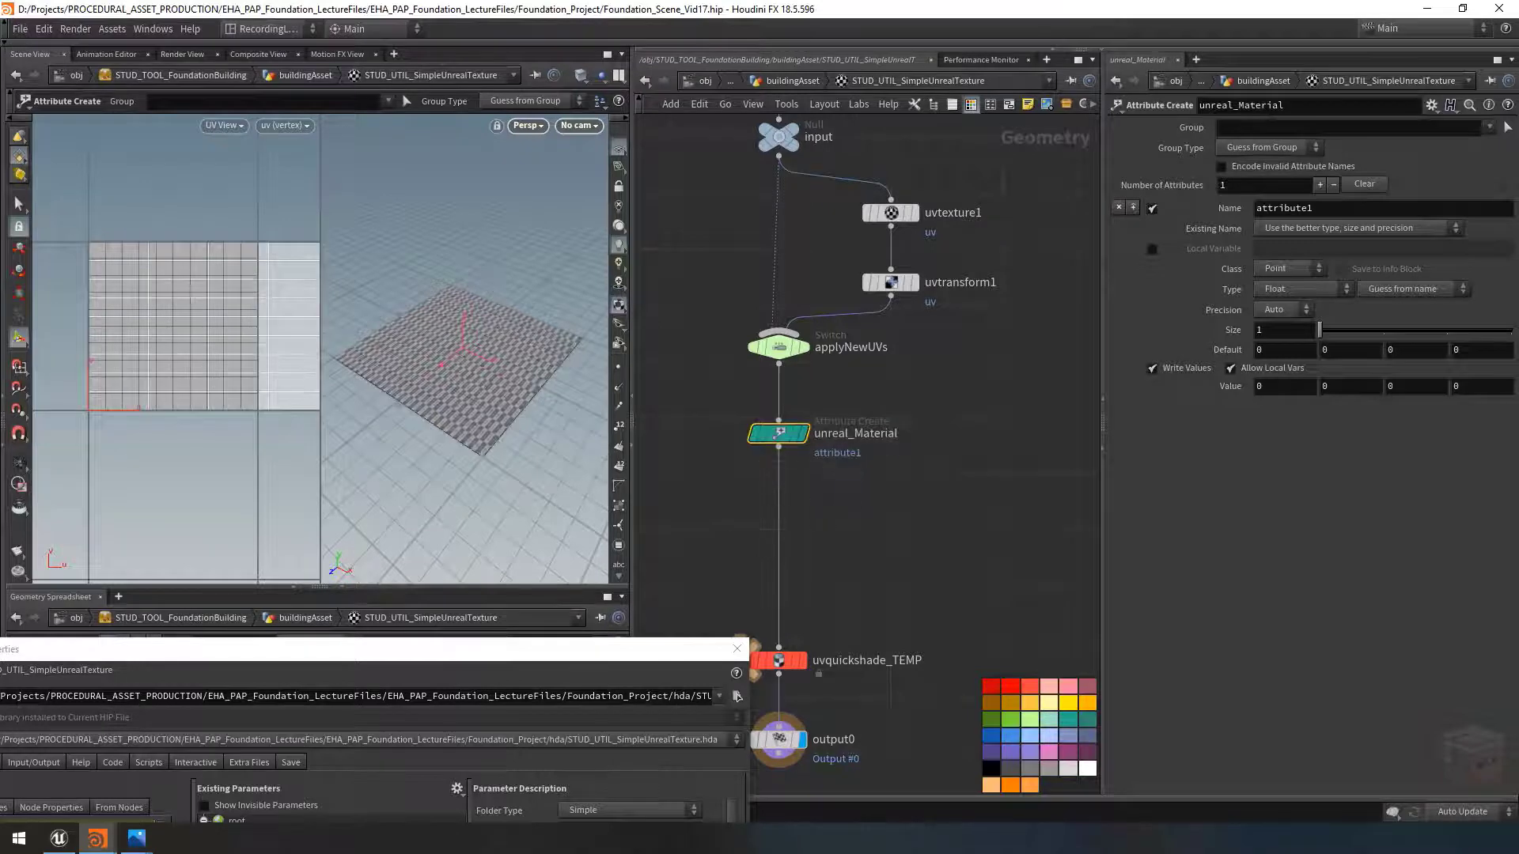
Step: Set the unreal_Material node's attribute class to Primitive and its type to String, and widen the parameter pane
key(alt+Tab)
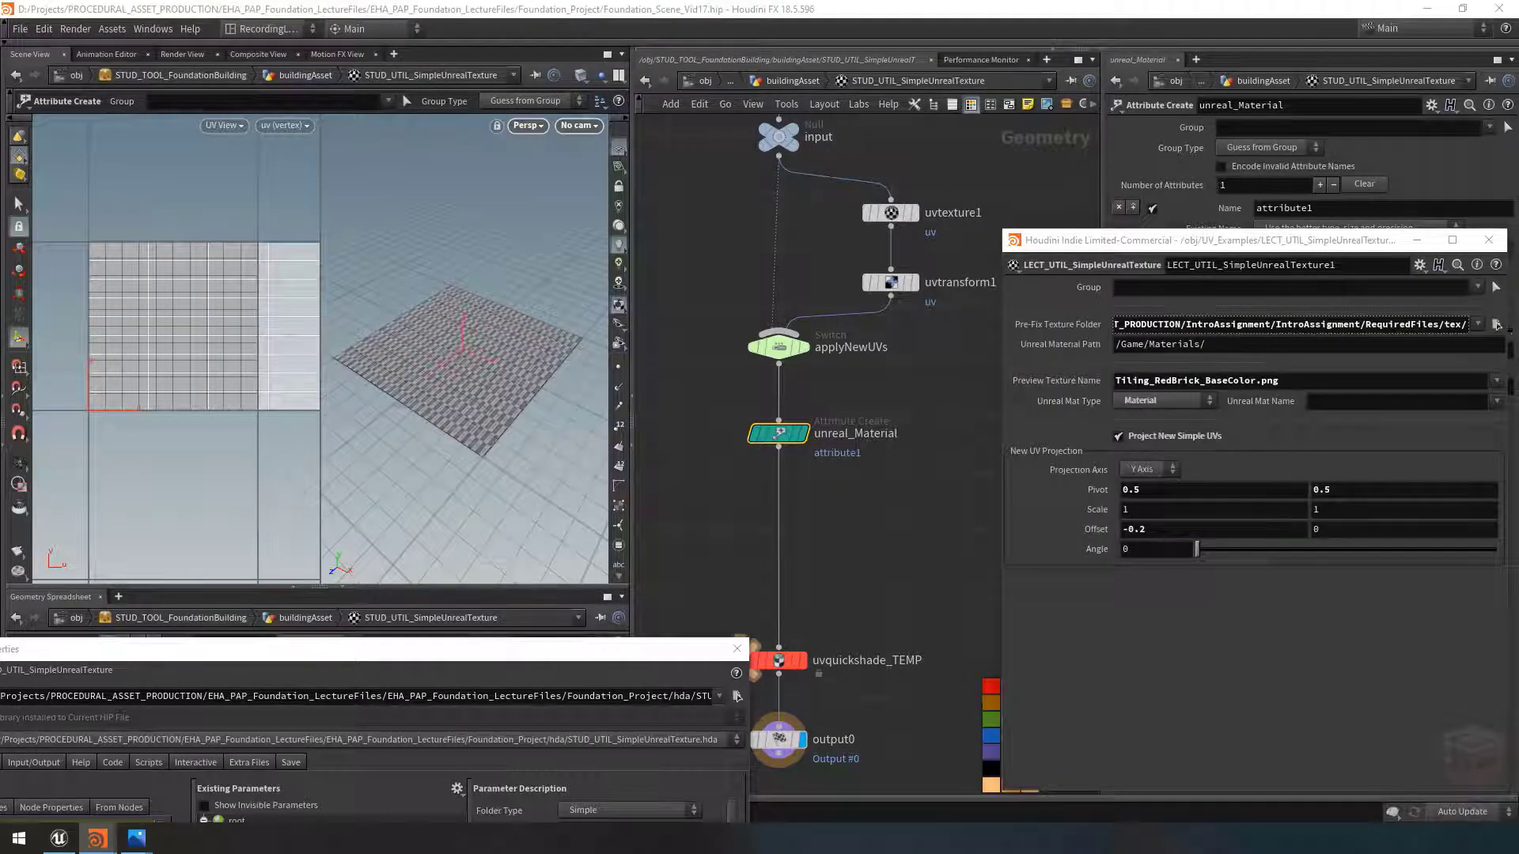
click(1416, 240)
double_click(1311, 208)
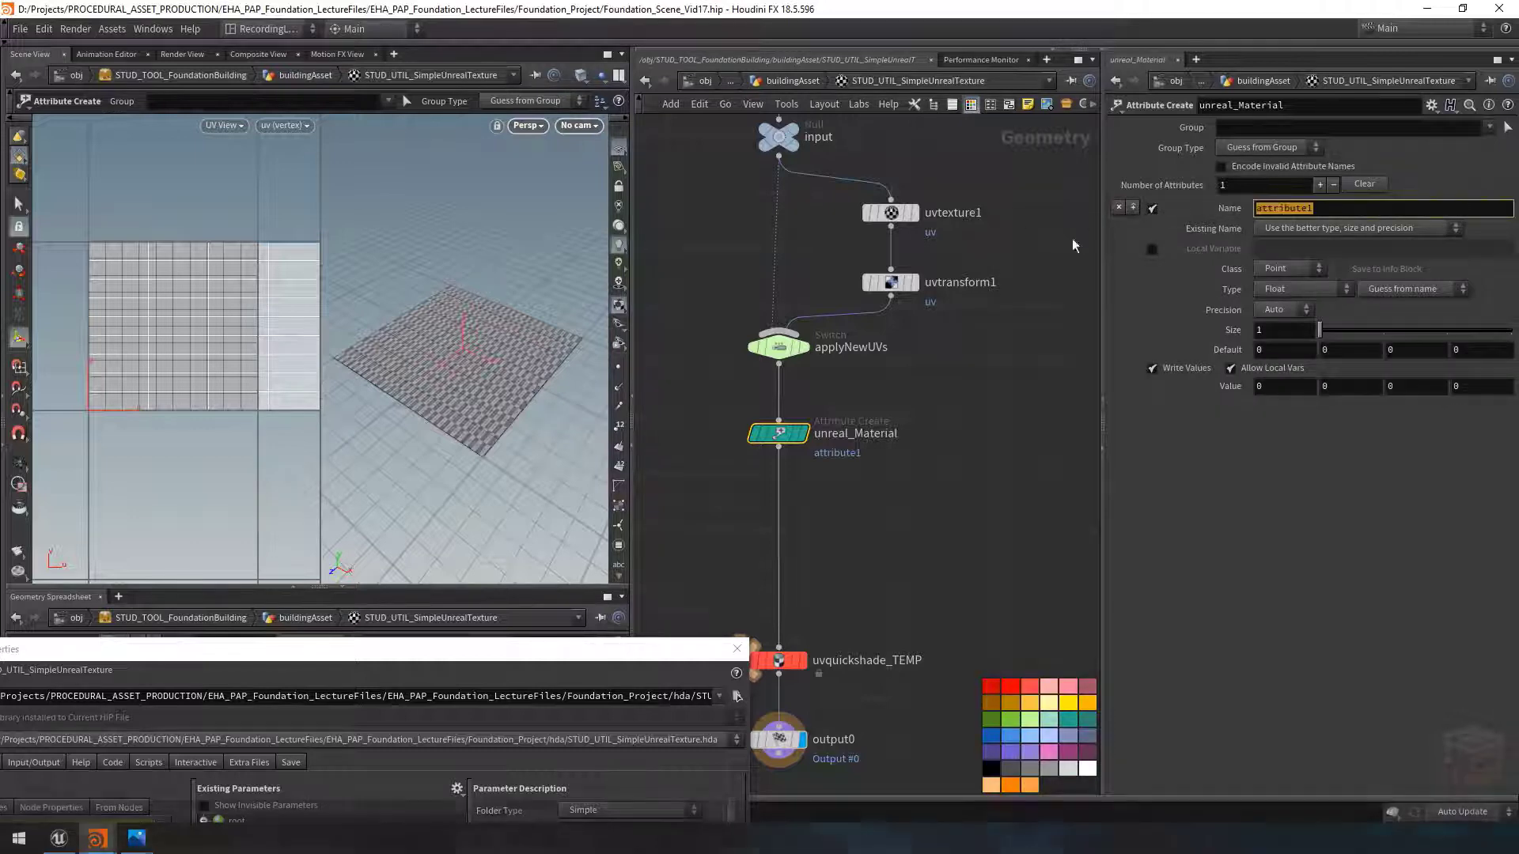
click(1285, 269)
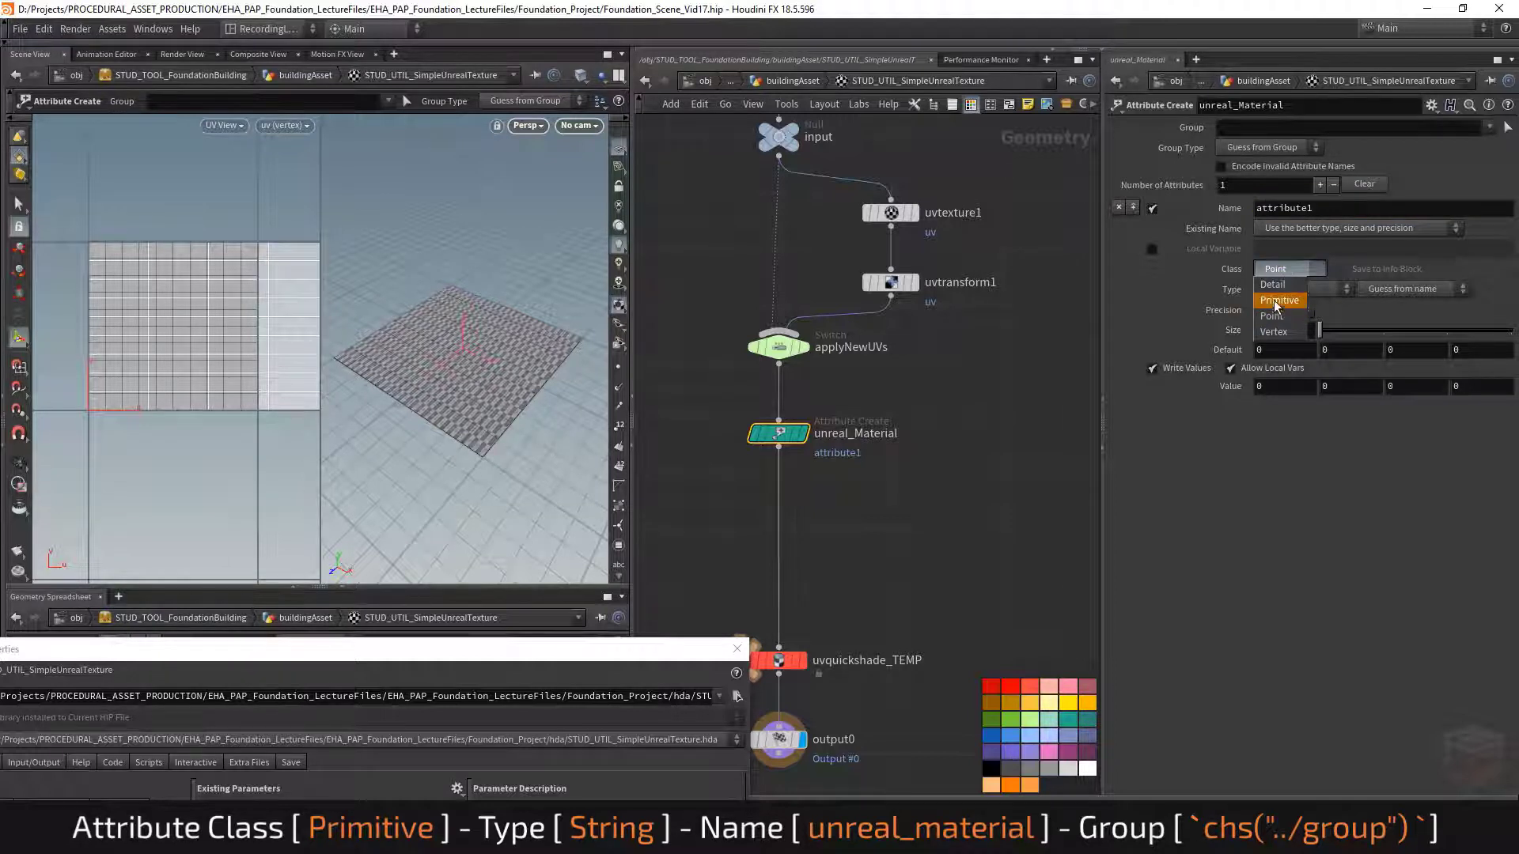
click(1279, 300)
click(1309, 290)
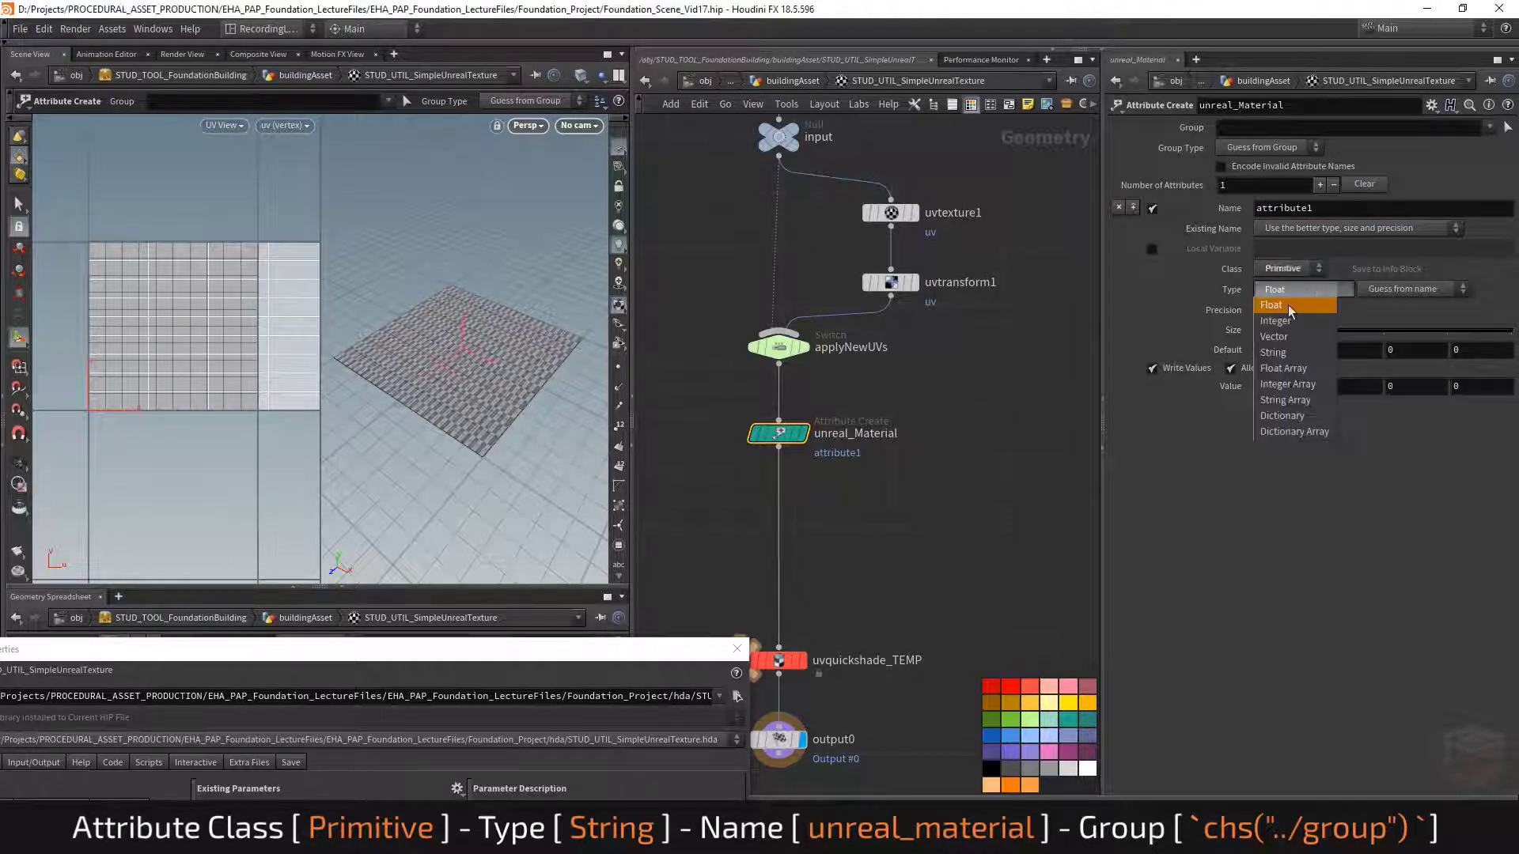
click(1273, 352)
drag(1100, 313, 972, 314)
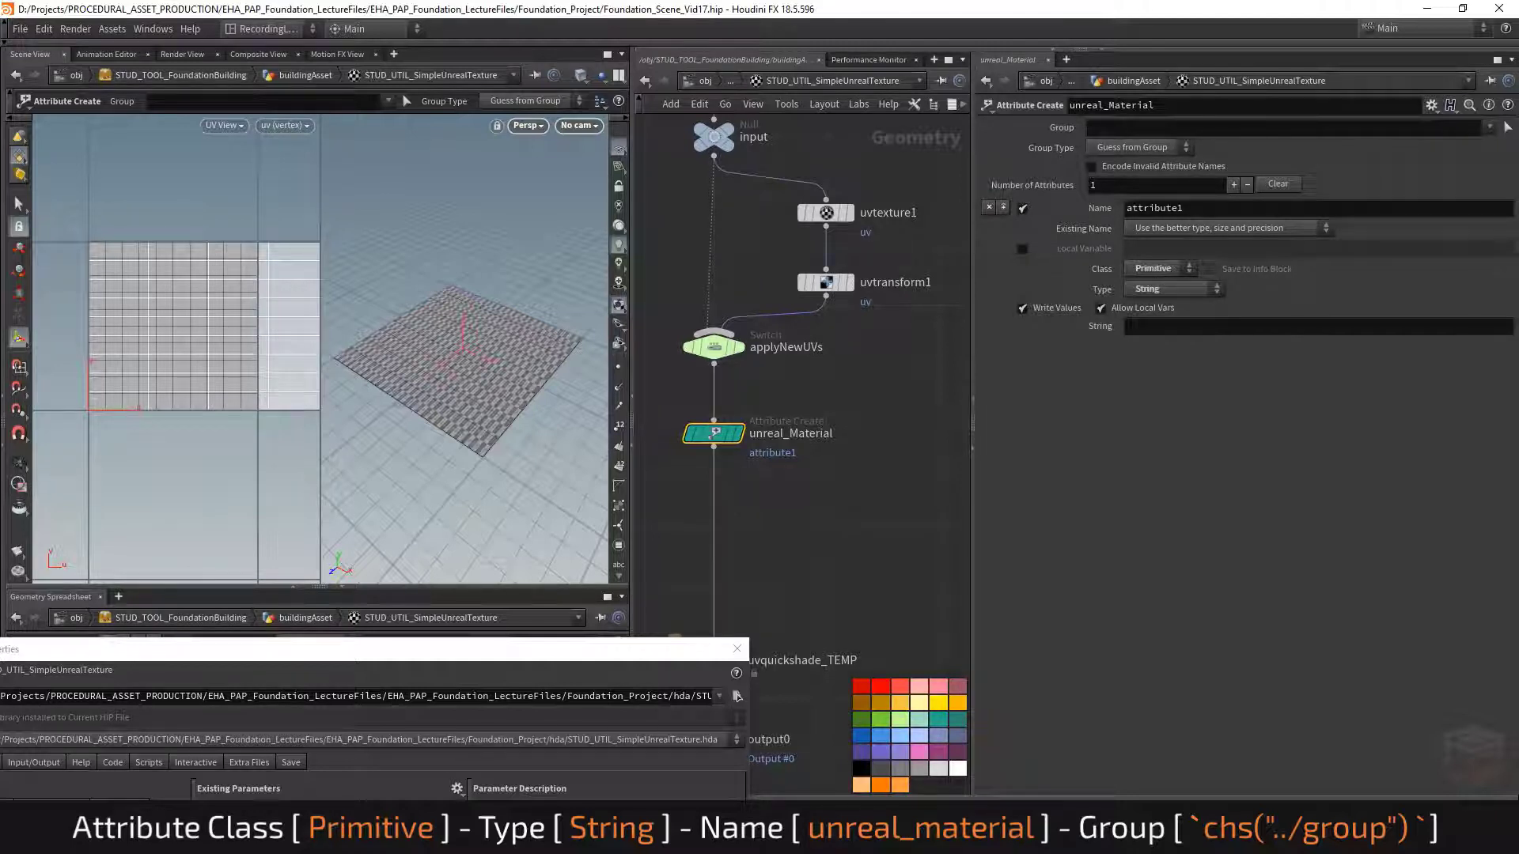
Step: Link the unreal_Material node's Group to the STUD_UTIL_SimpleUnrealTexture asset's Group with a relative channel reference
click(174, 839)
click(249, 773)
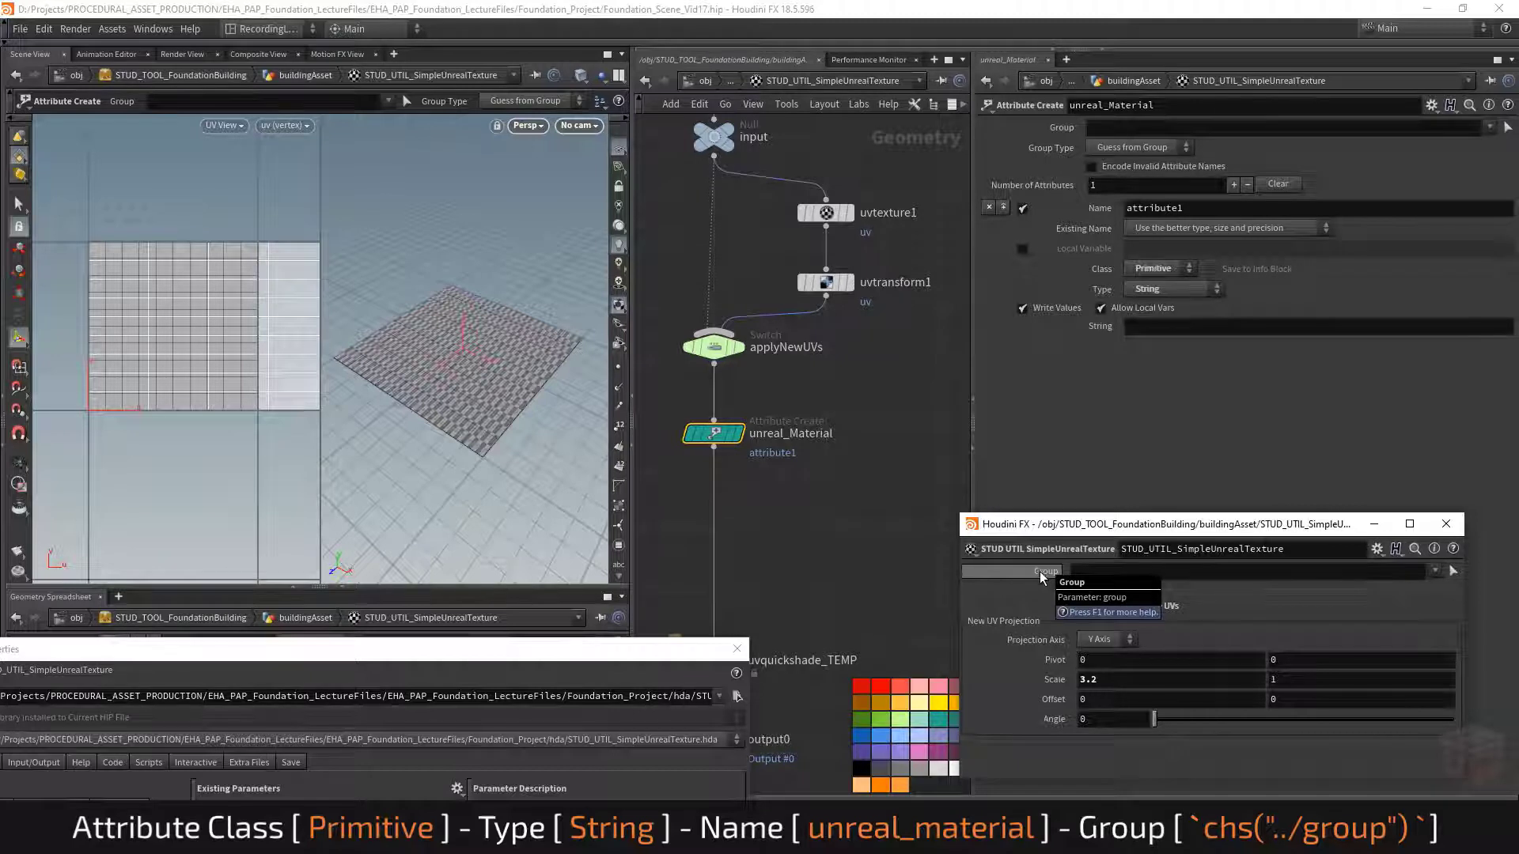
drag(1041, 577, 1118, 131)
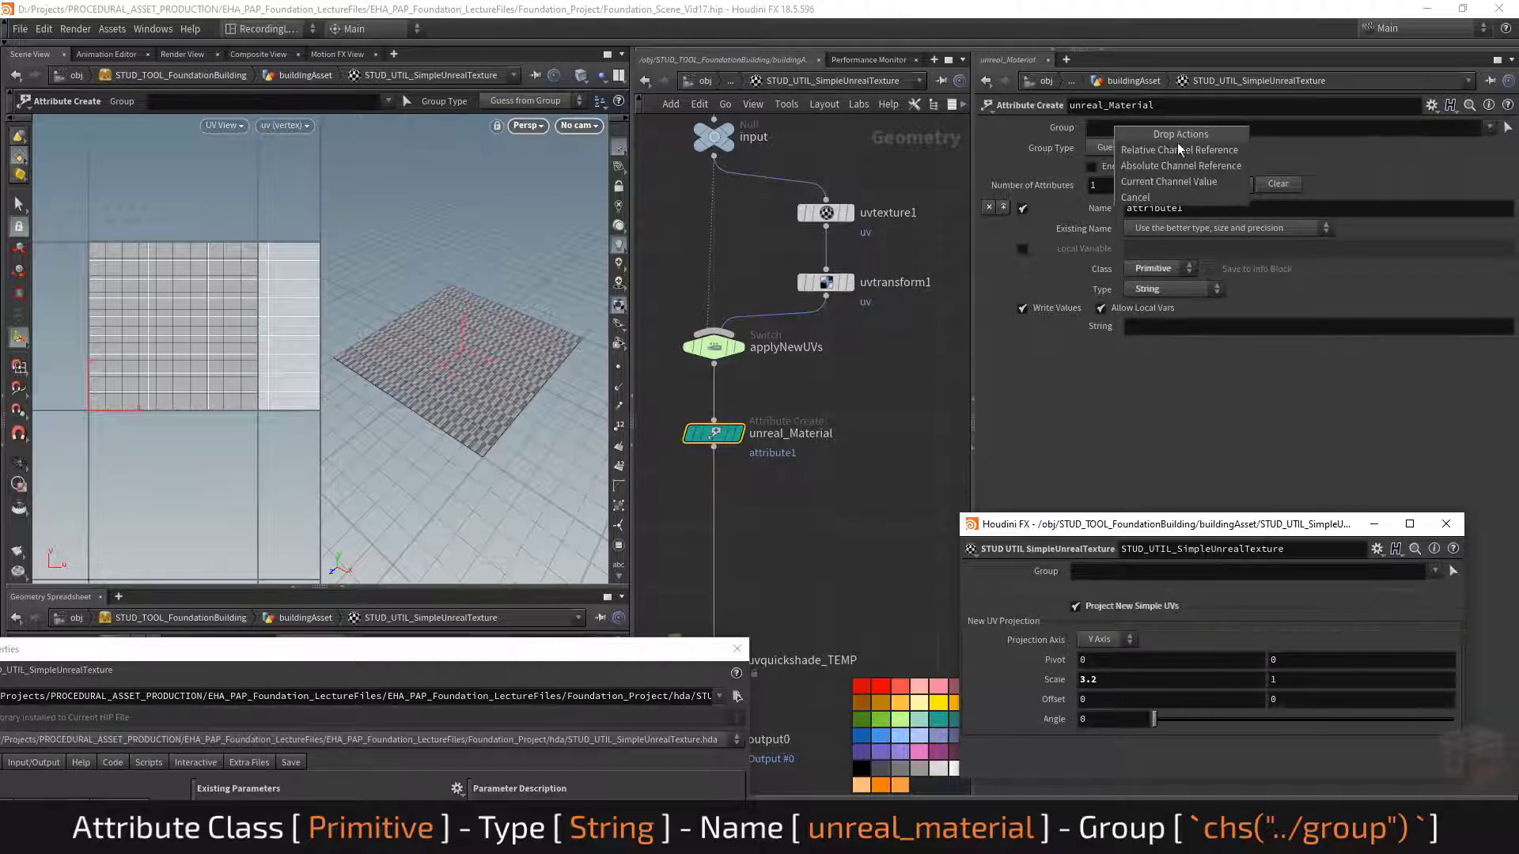
click(1201, 155)
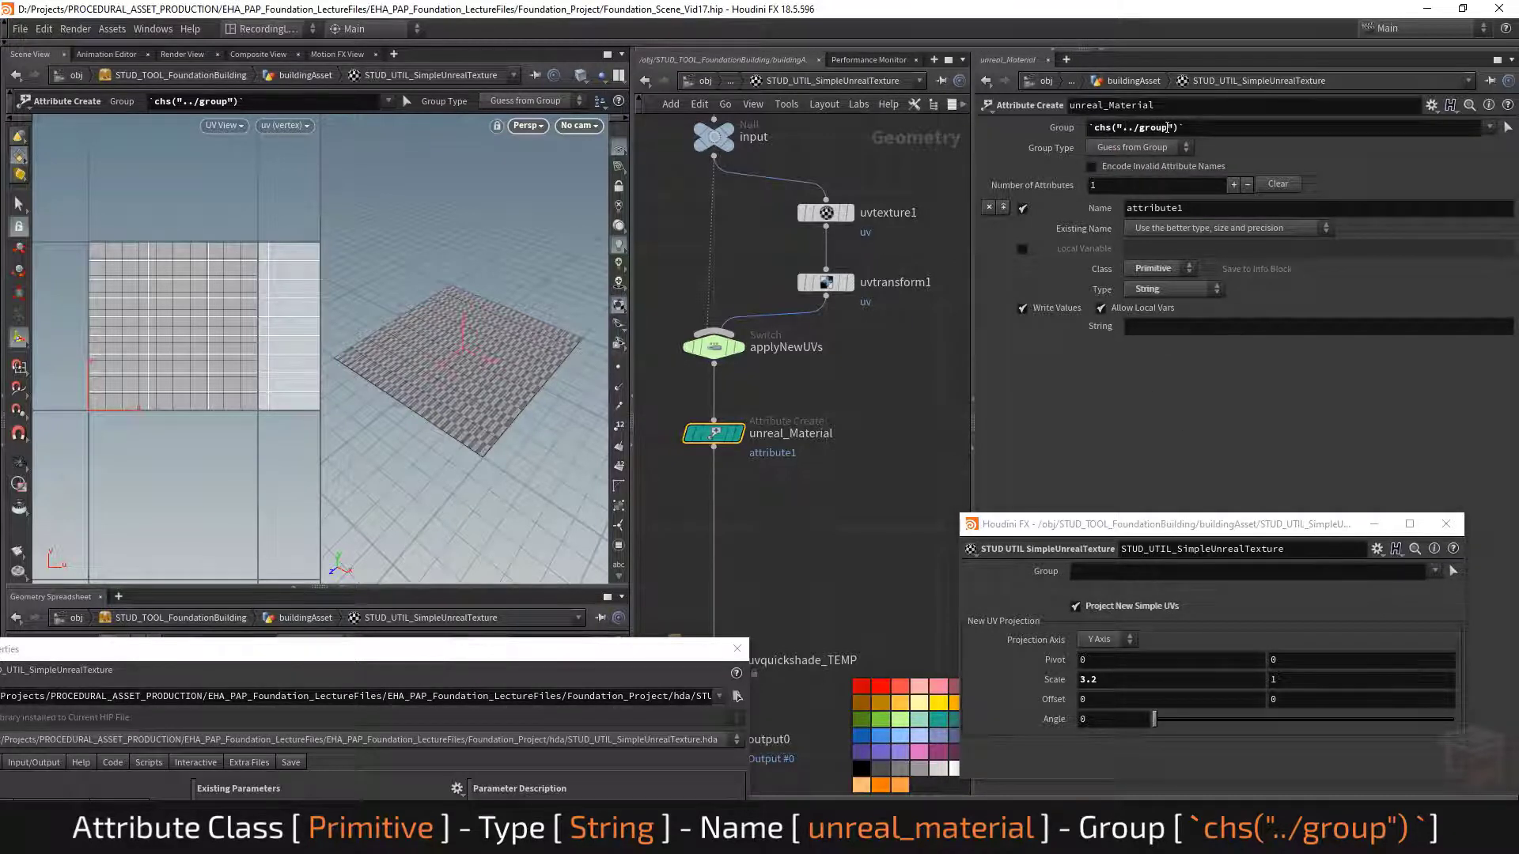
click(1373, 526)
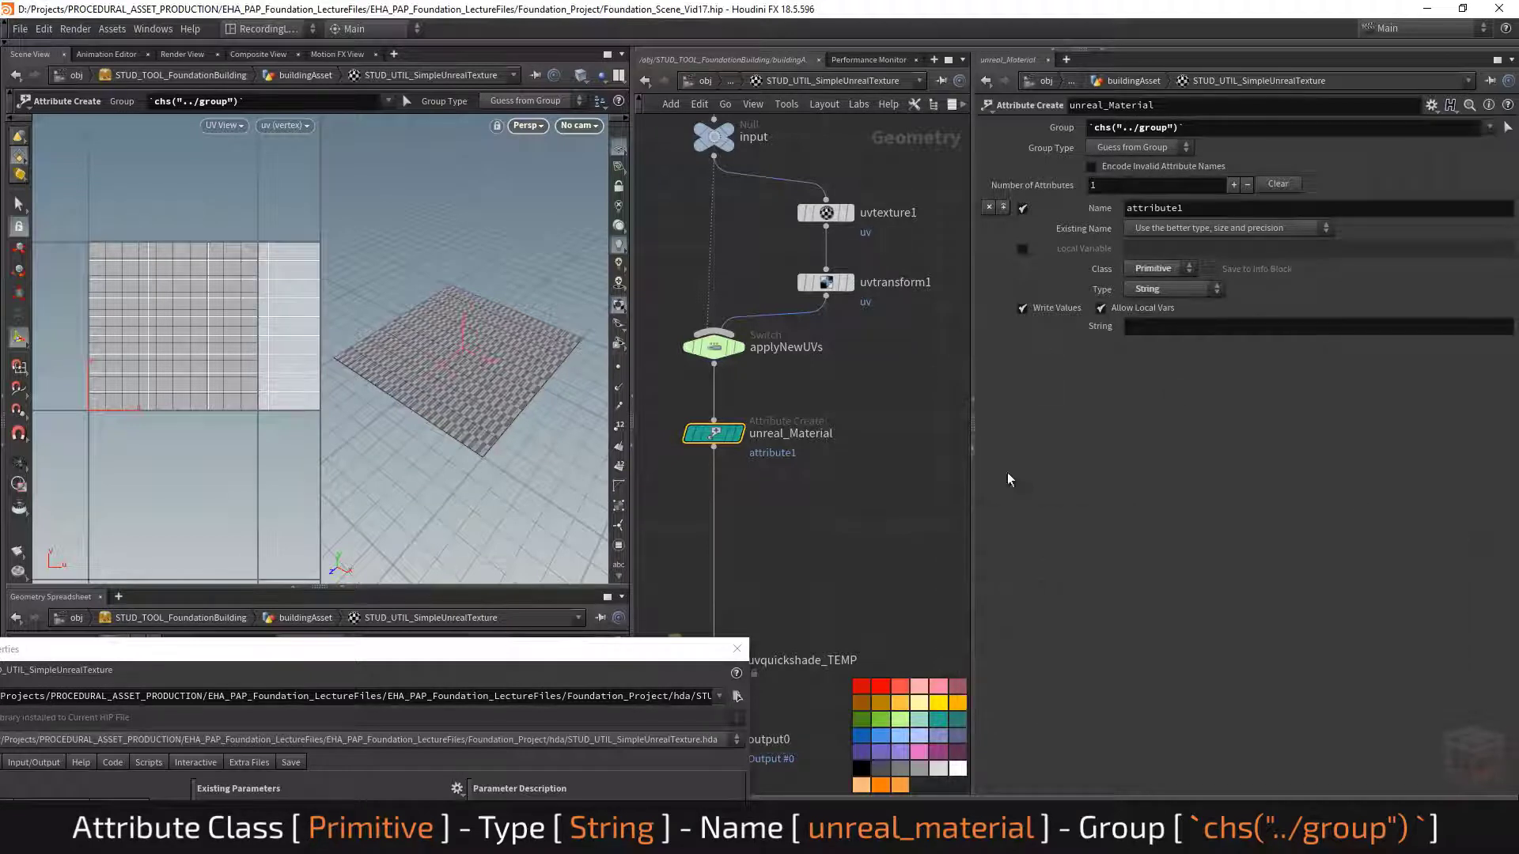
Step: Name the attribute created by the unreal_Material node unreal_material
click(1199, 204)
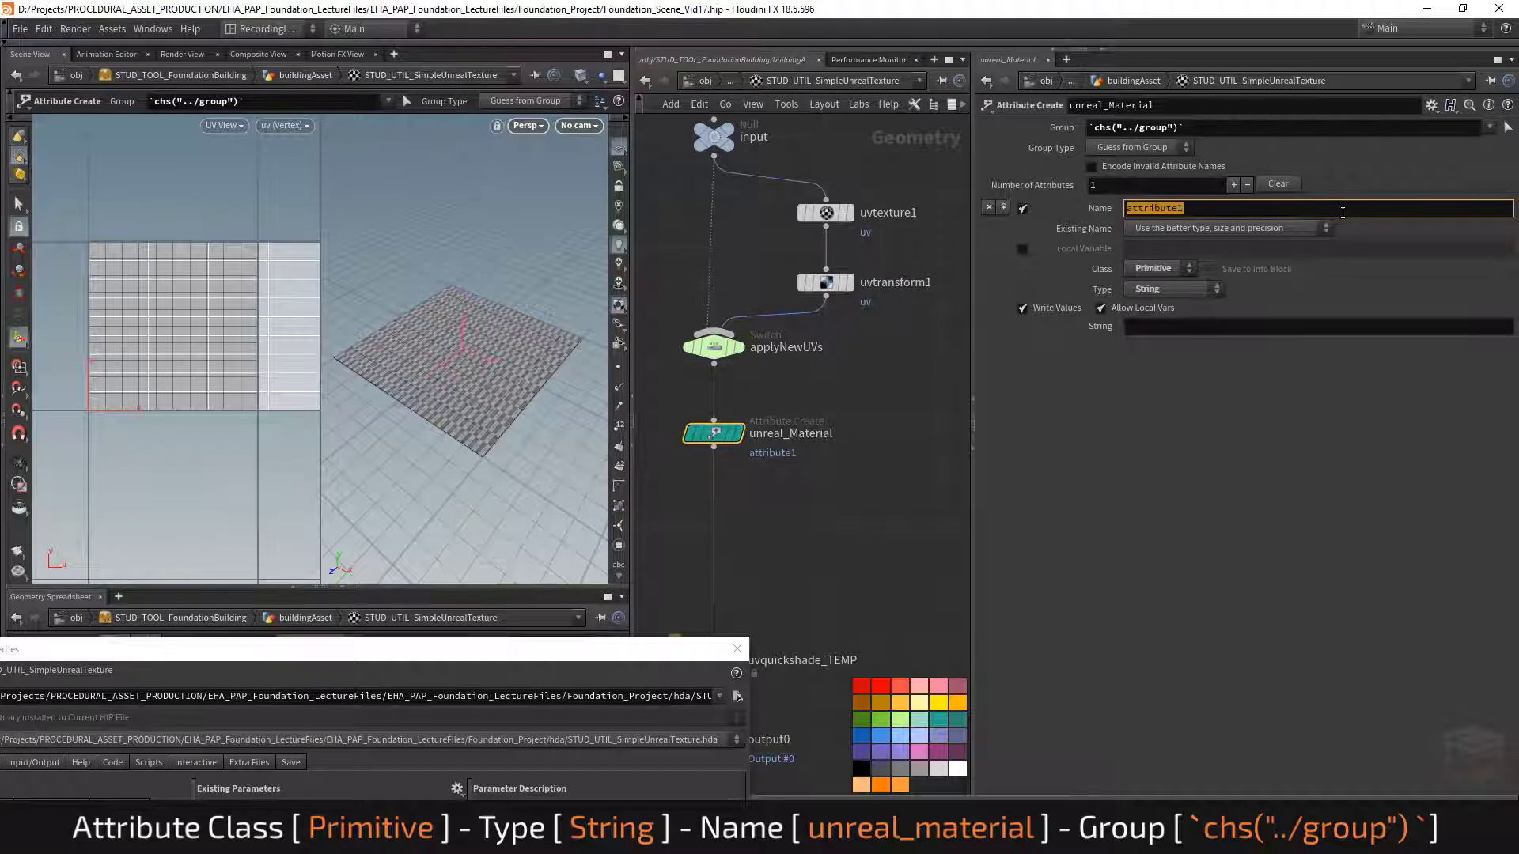
text(unreal_material)
key(Return)
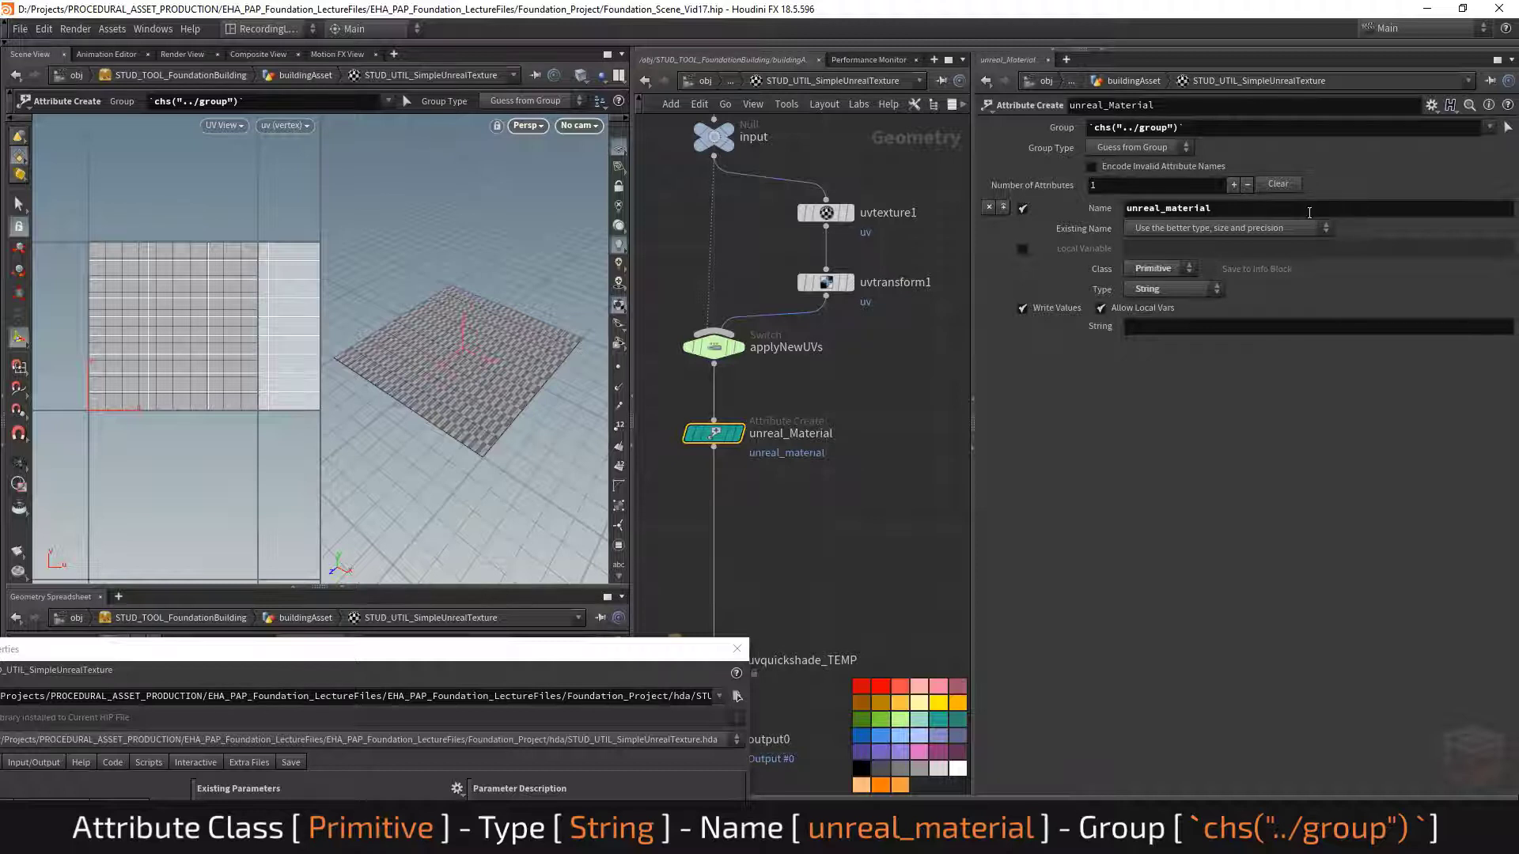
click(1213, 212)
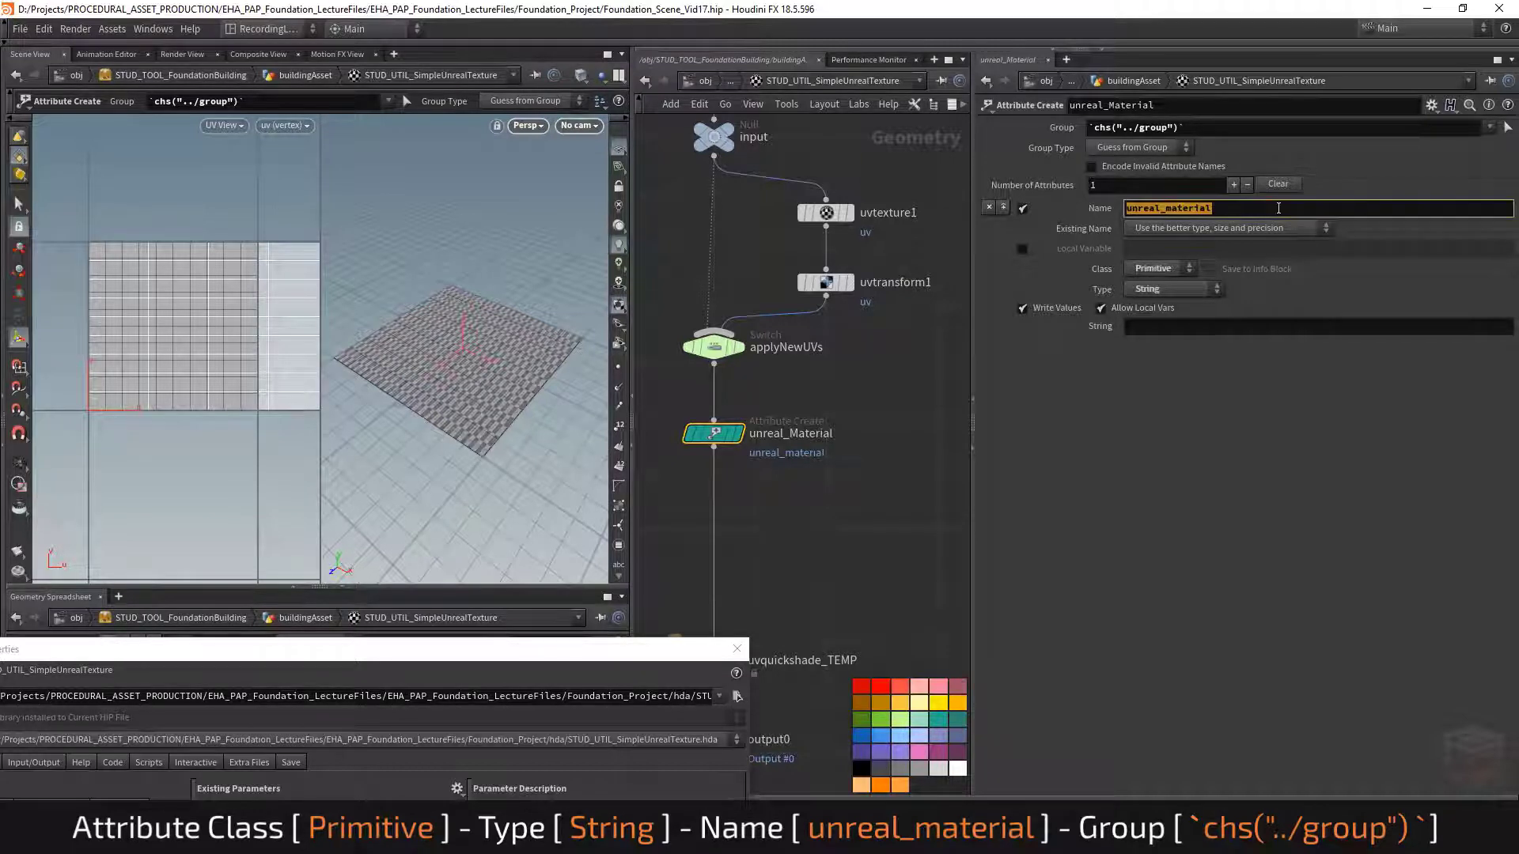
Step: Switch to Unreal Editor, paste the M_HVAC material's reference path into the Materials folder search to examine its format, and return to Houdini
key(End)
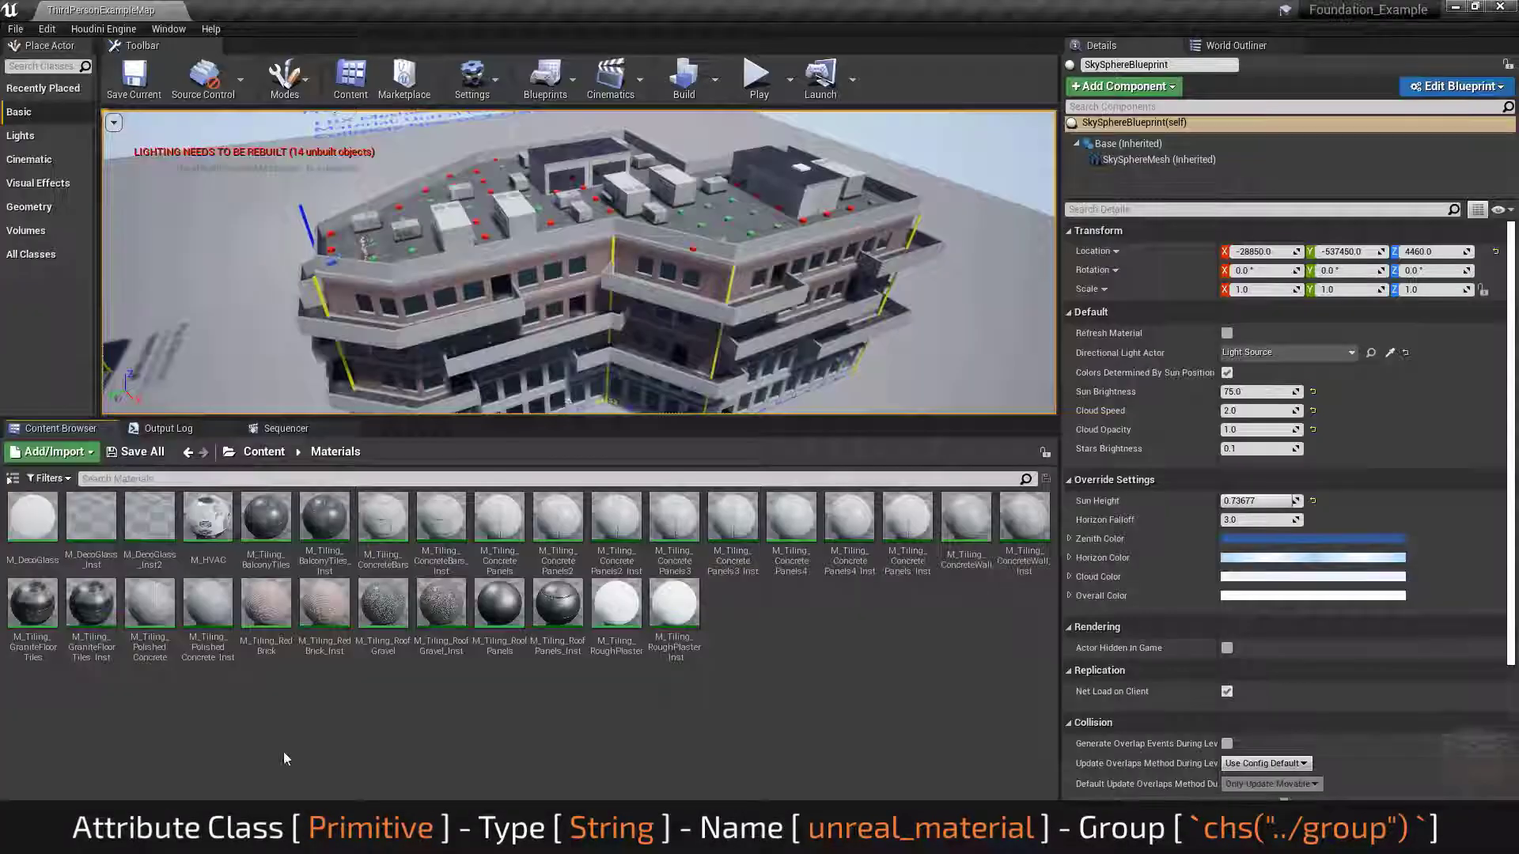
click(269, 480)
key(ctrl+v)
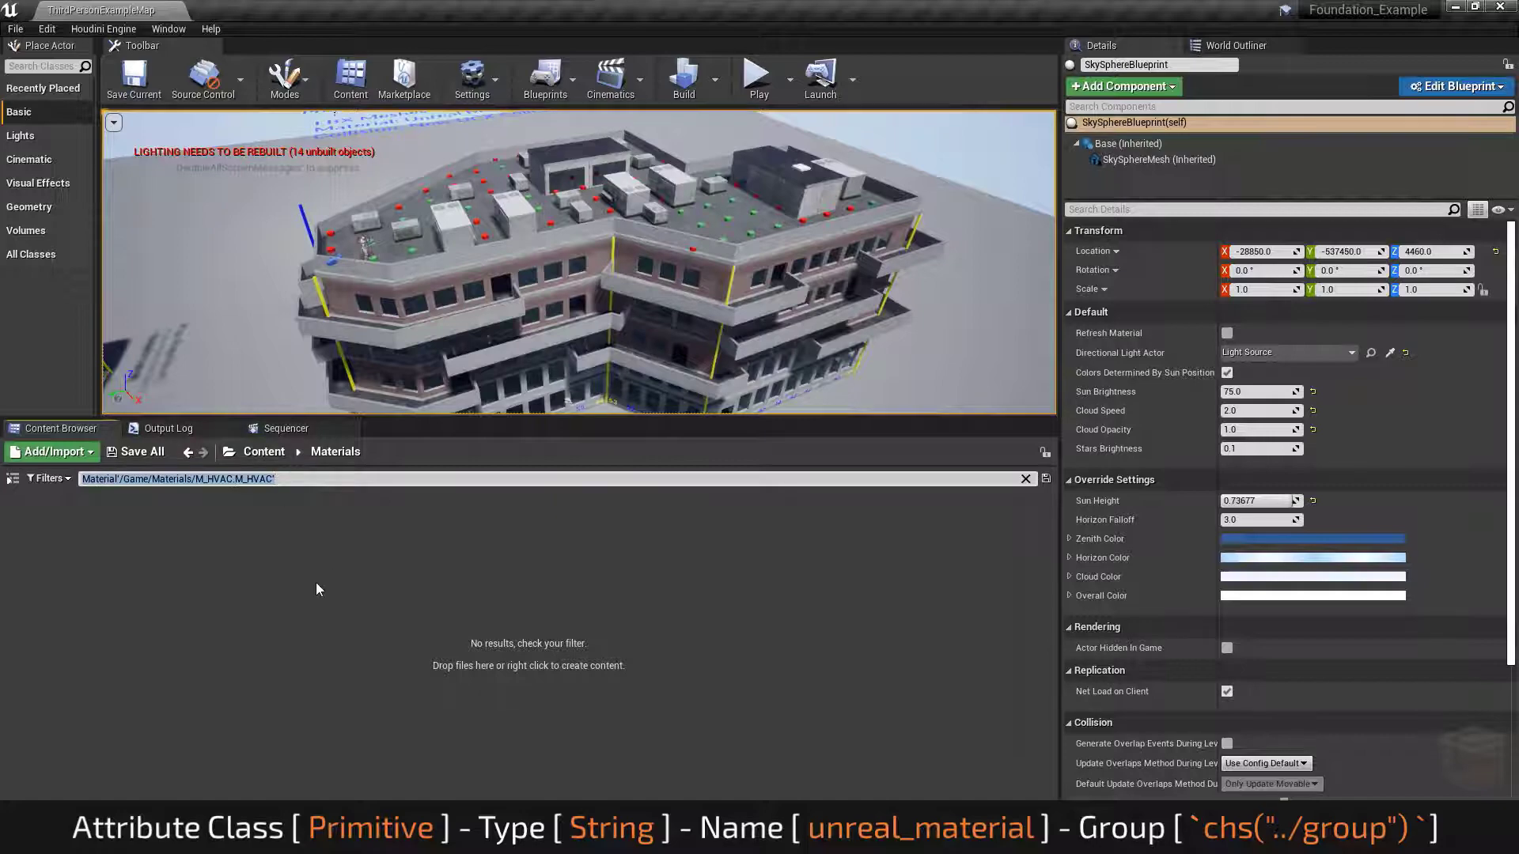
mouse_move(136, 837)
click(102, 793)
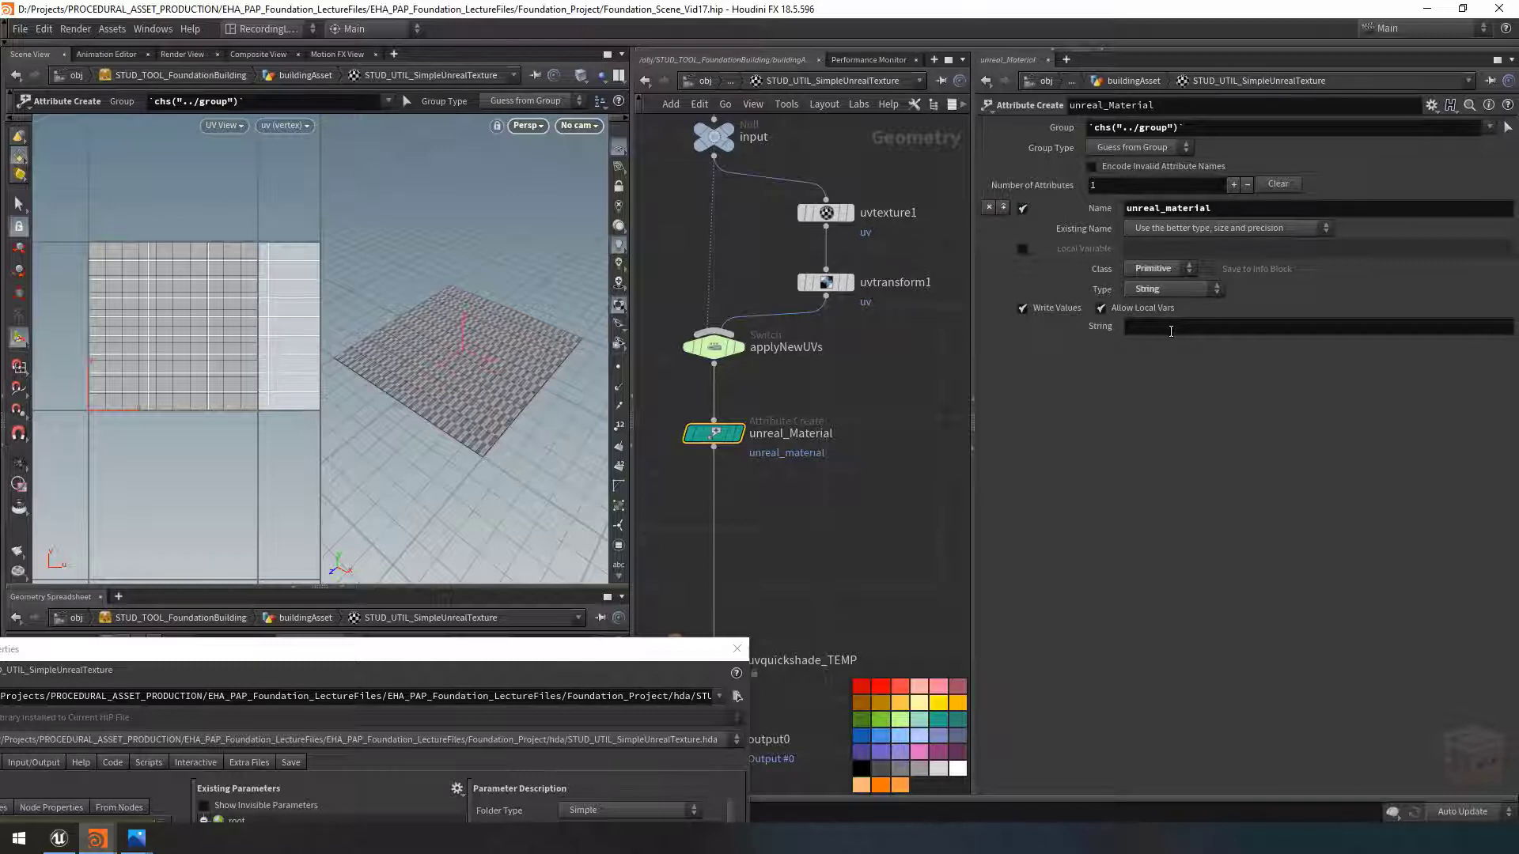
Step: Add two more separators between the Group parameter and the Project New Simple UVs toggle in the asset's type properties
drag(578, 653, 773, 136)
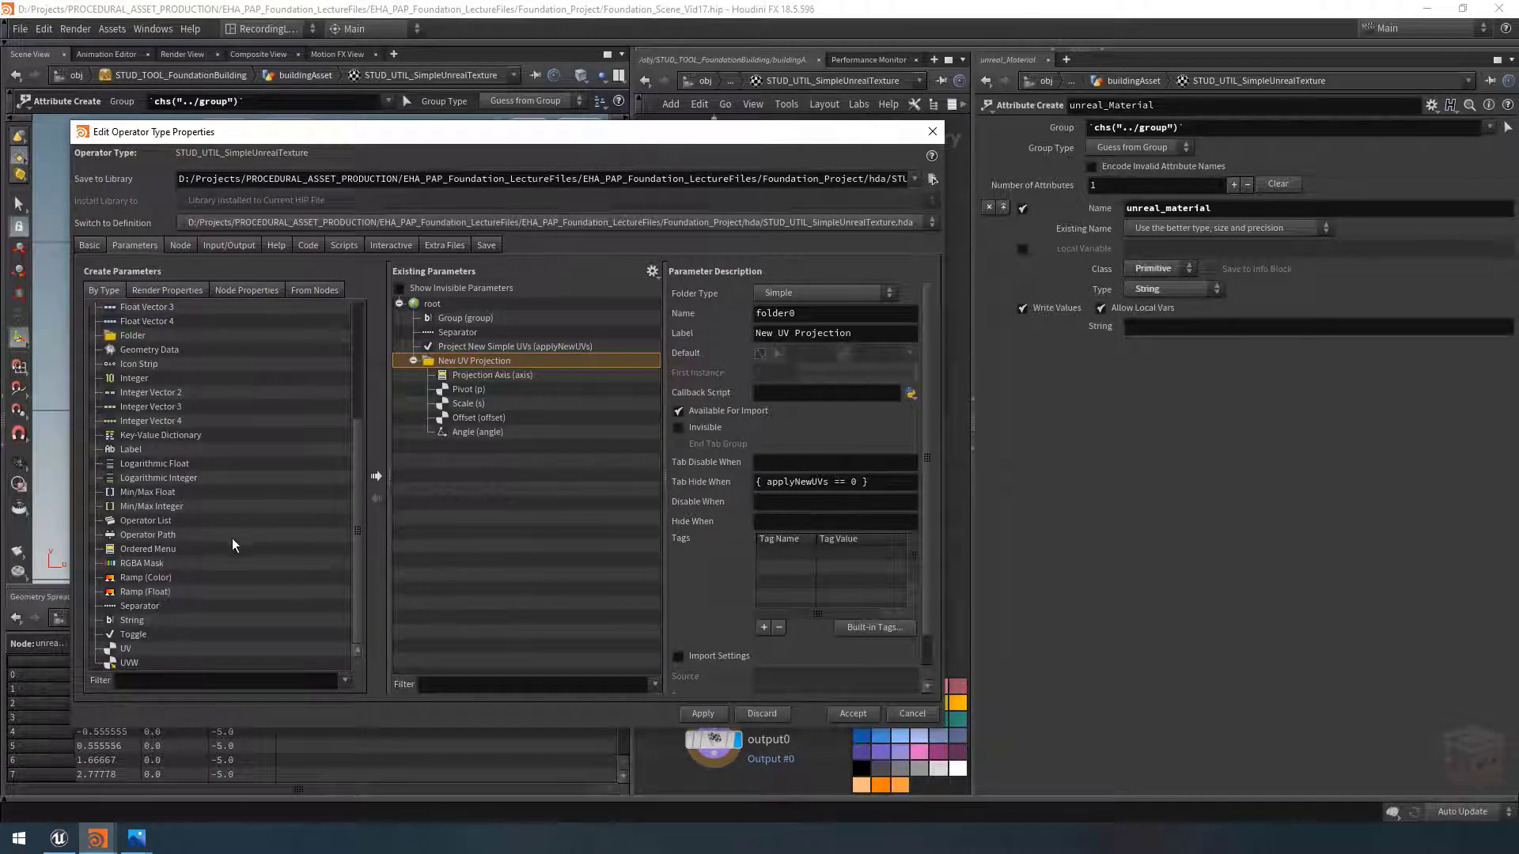
drag(144, 621, 503, 518)
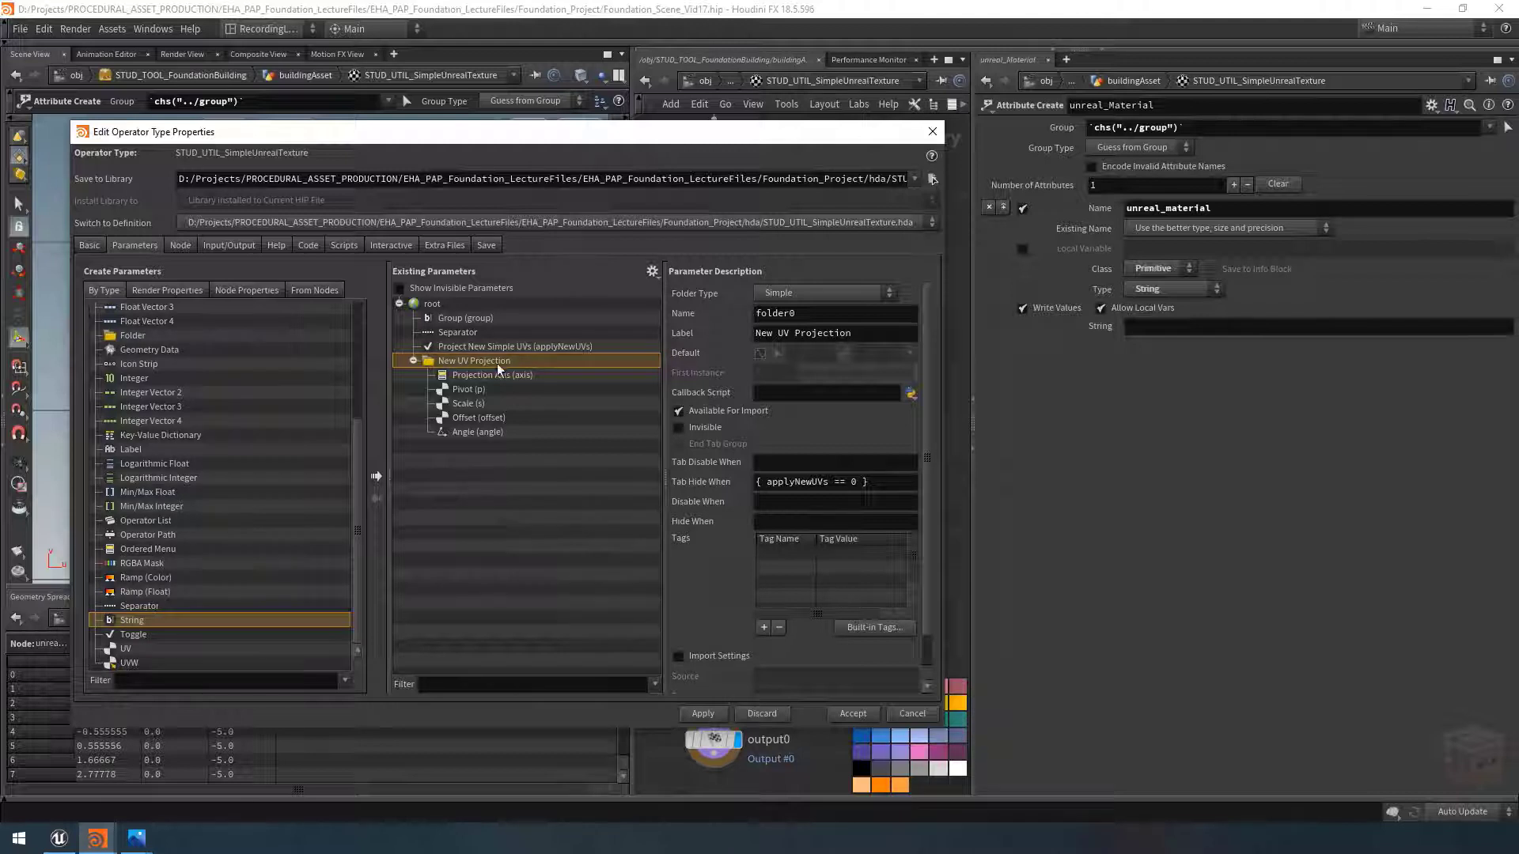
drag(140, 606, 449, 340)
click(473, 361)
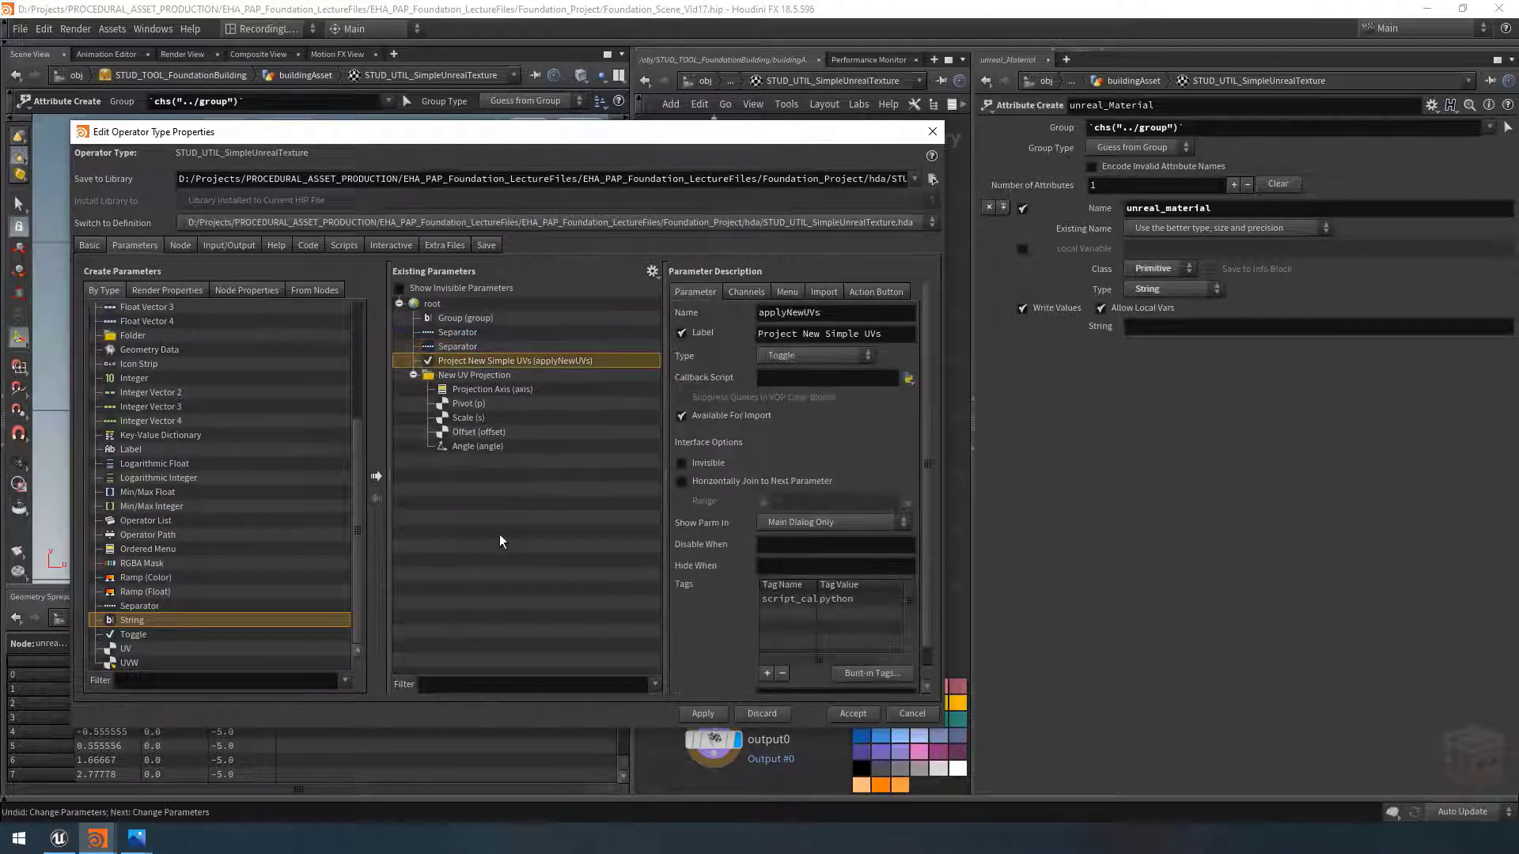
drag(136, 606, 467, 348)
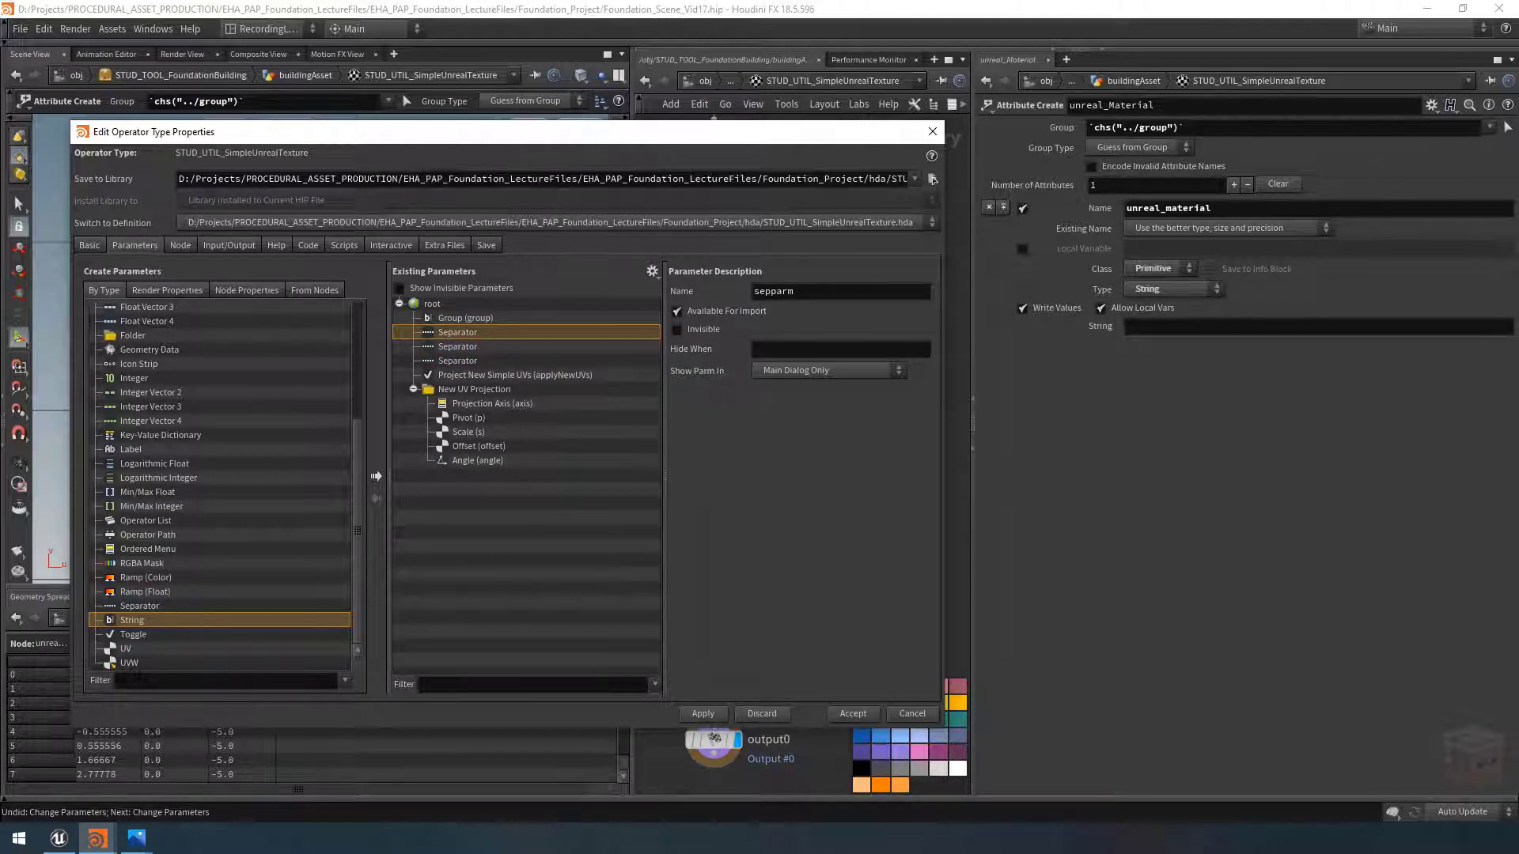
Step: Examine the Pre-Fix Texture Folder and Unreal Material Path parameters on the reference asset LECT_UTIL_SimpleUnrealTexture, then minimise its window
key(alt+Tab)
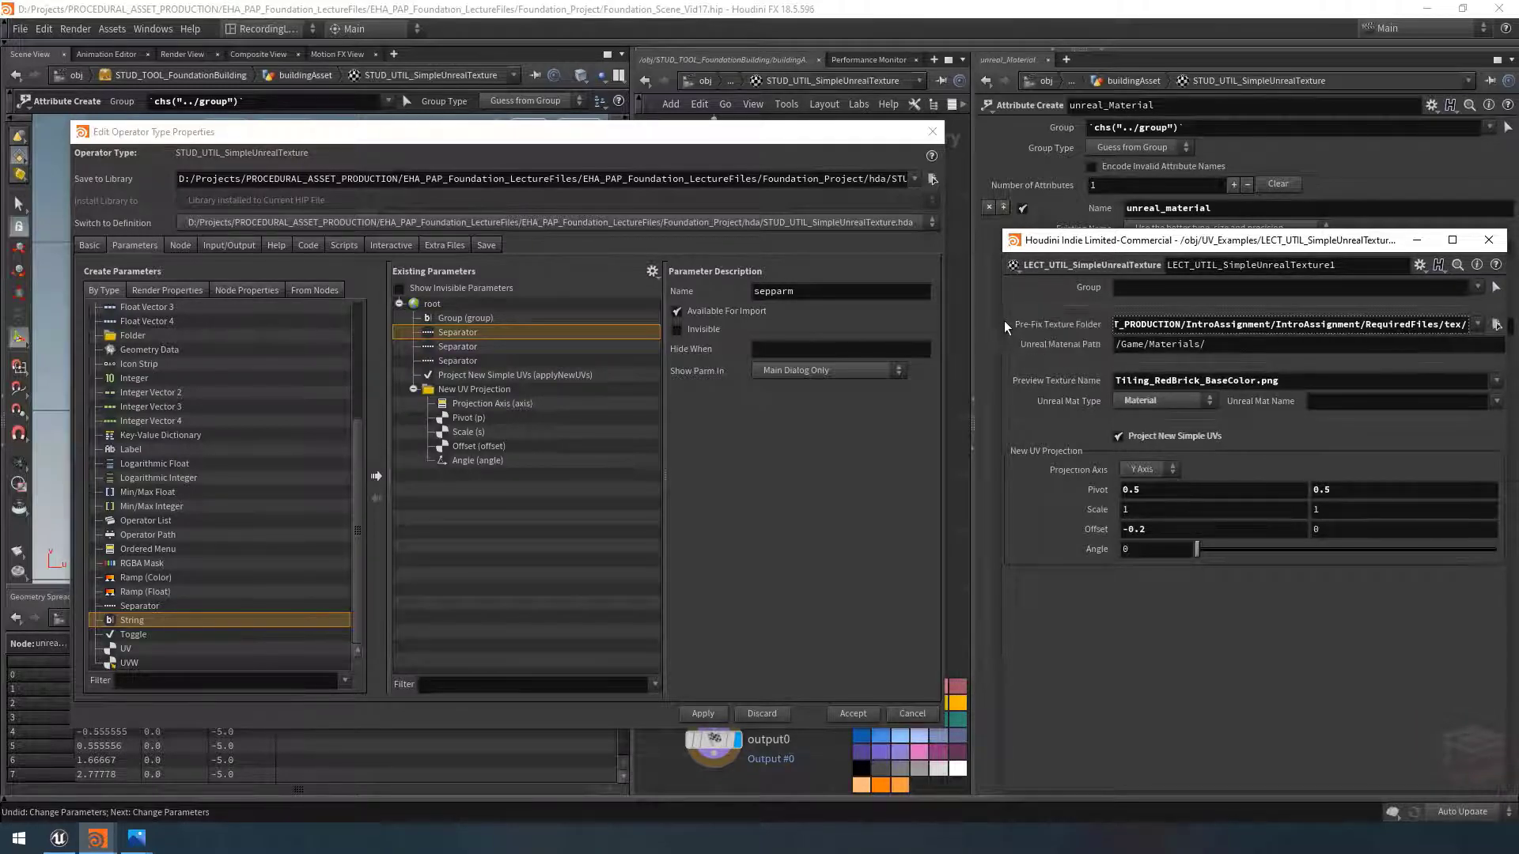
click(1073, 327)
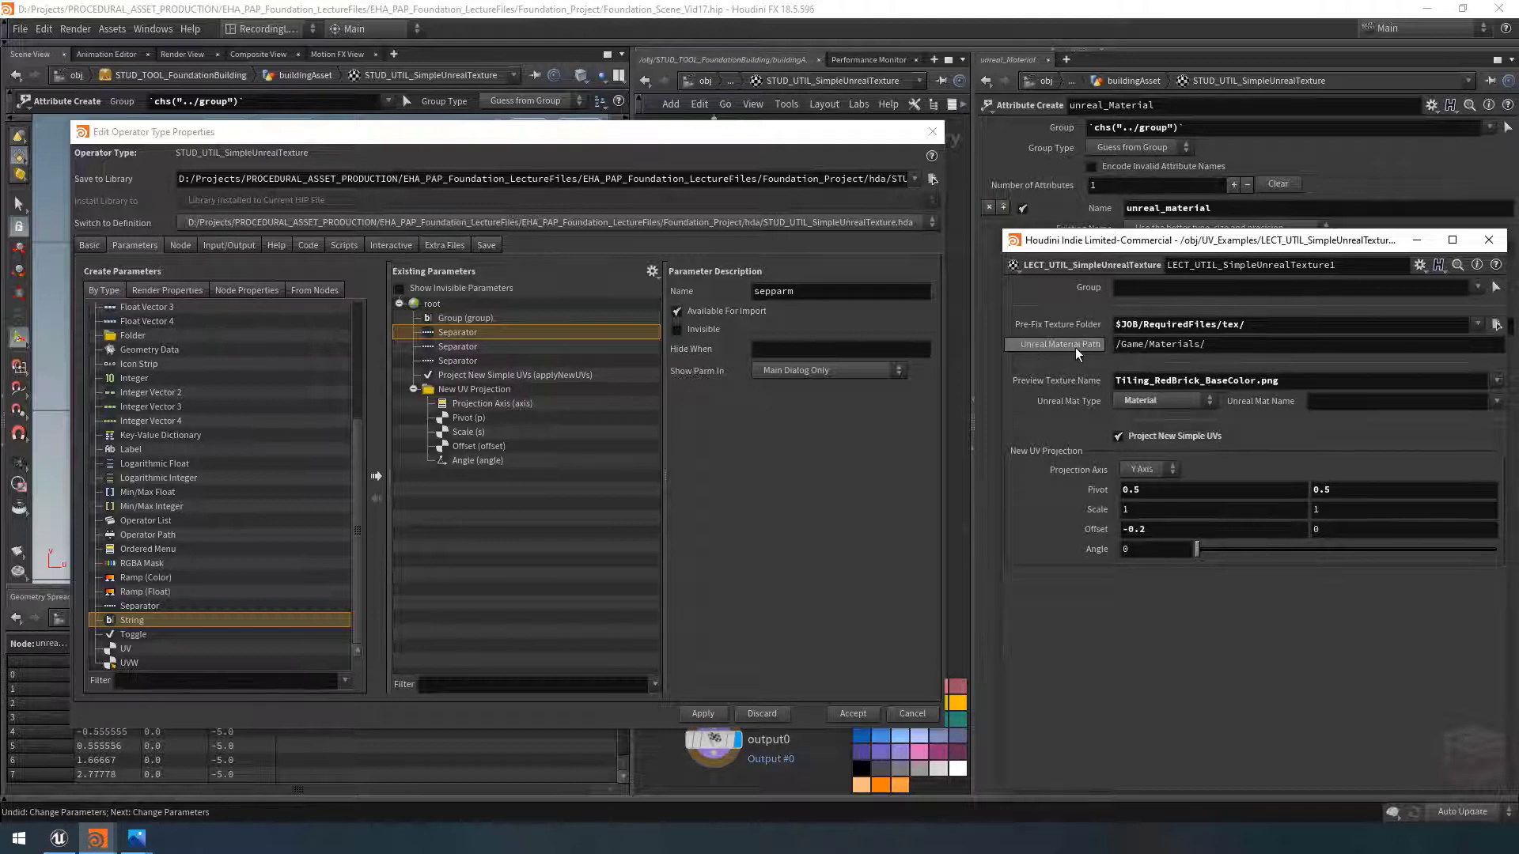
click(1417, 240)
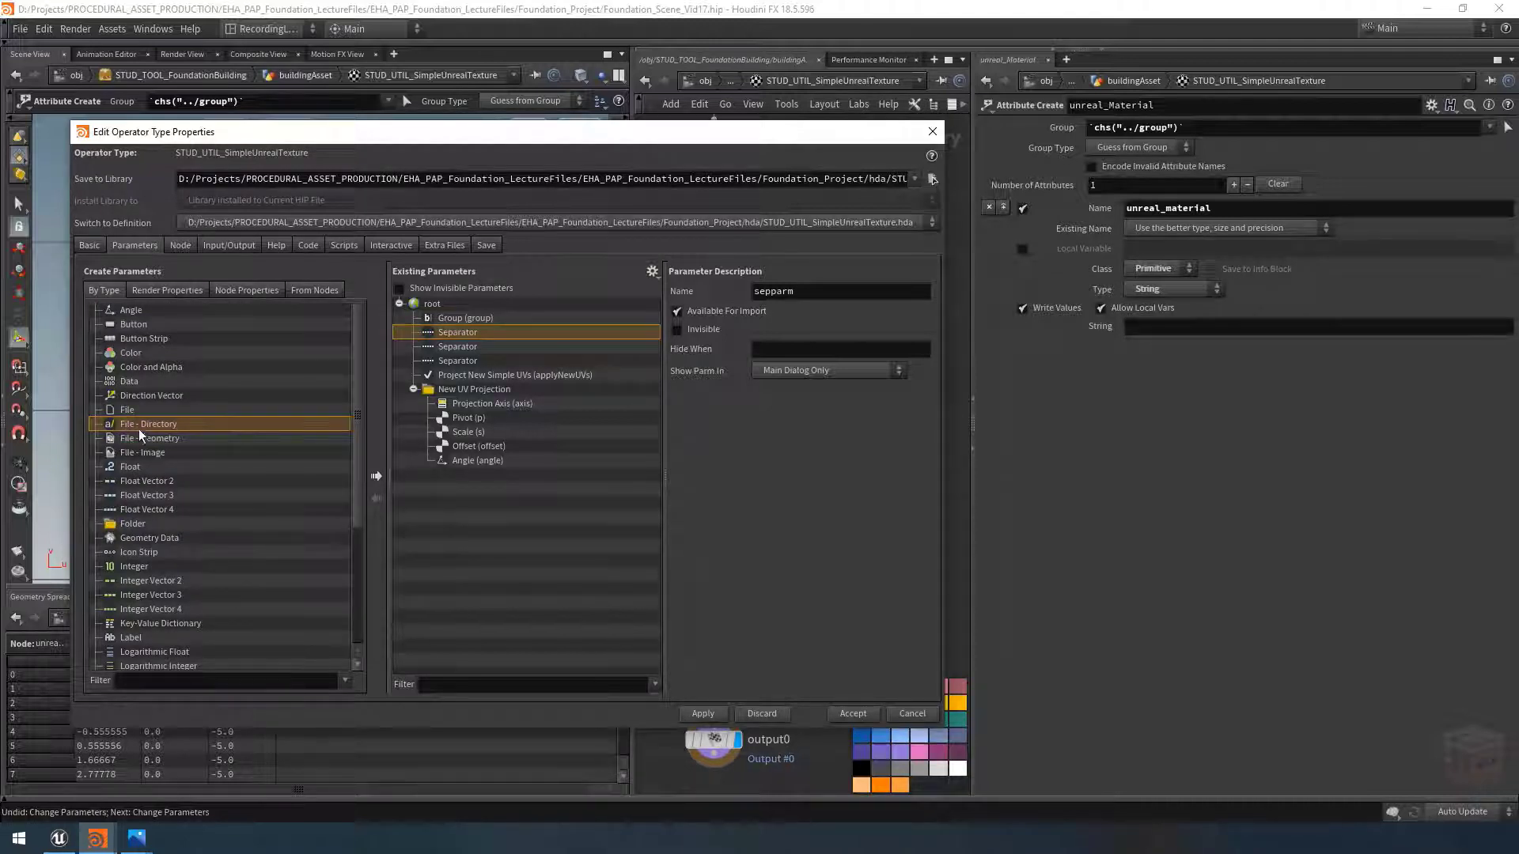
Step: Add a File - Directory parameter below the first separator, named textureFolder and labelled Pre-Fix Texture Folder
drag(130, 427, 459, 342)
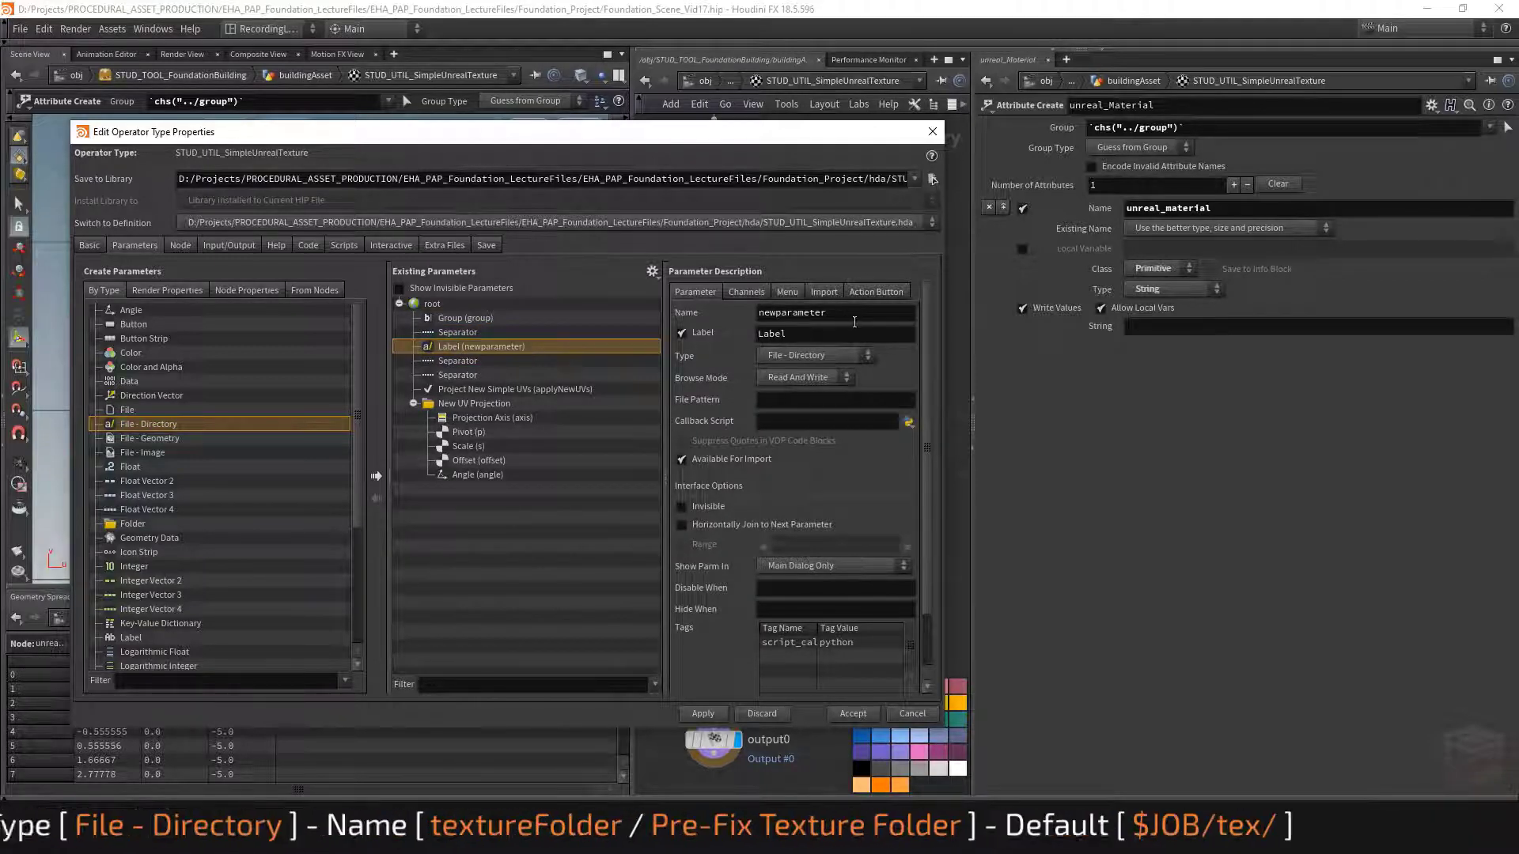
double_click(859, 319)
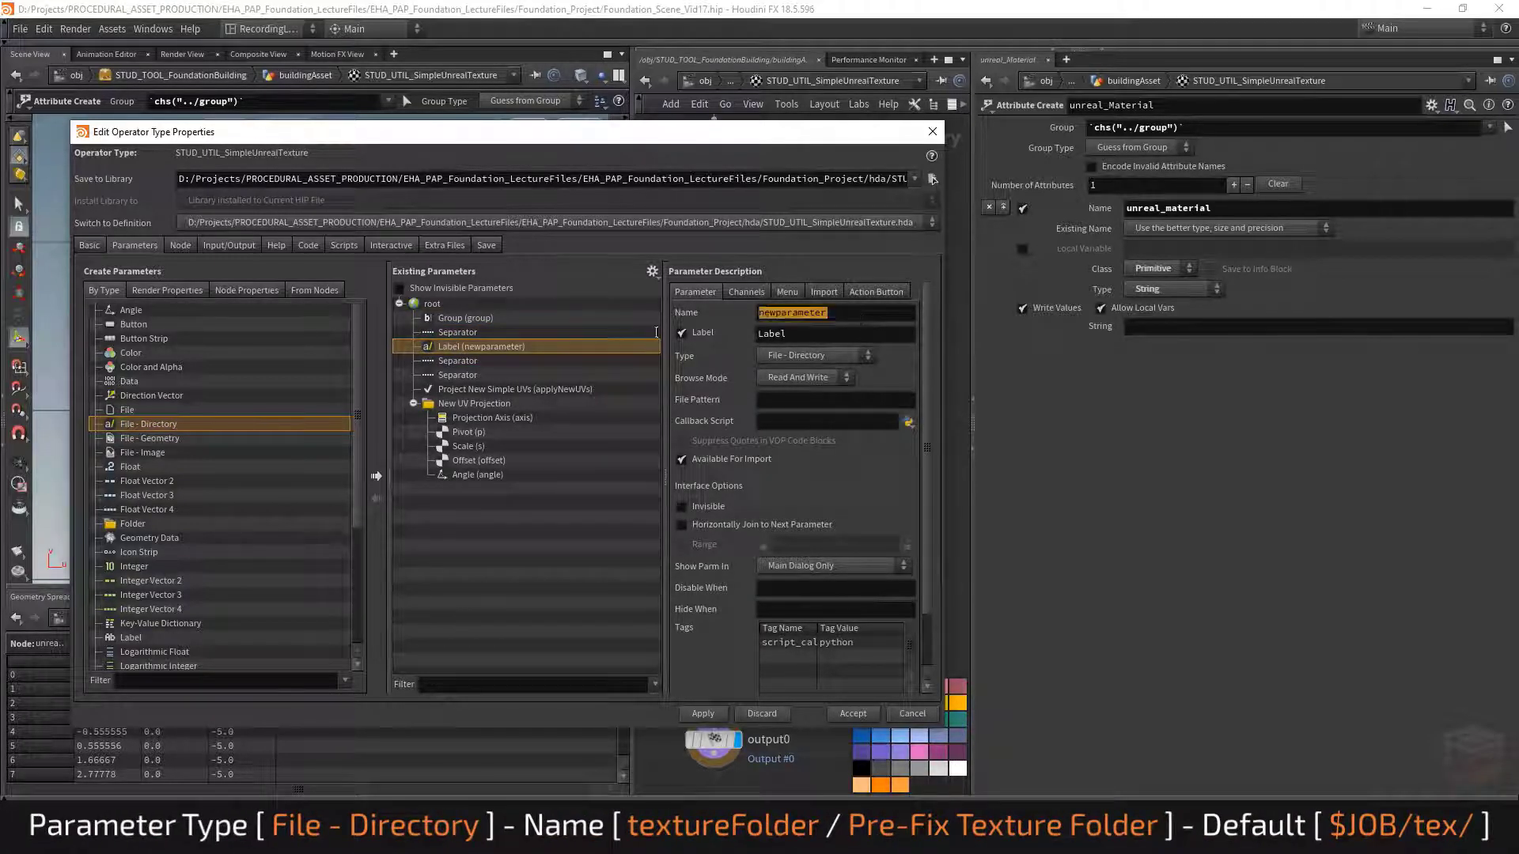
text(textureFolder)
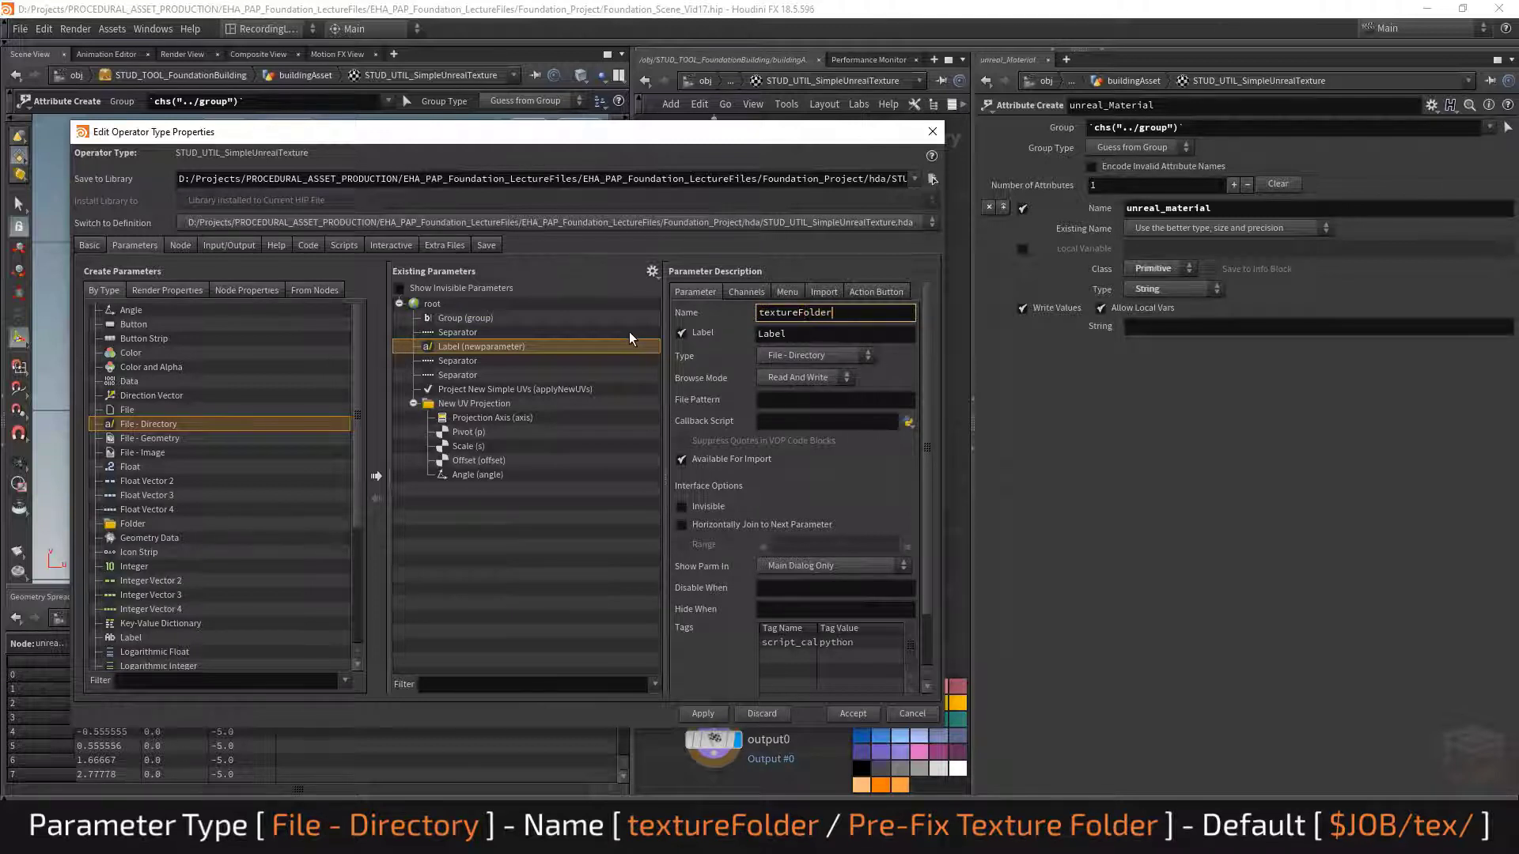
key(Tab)
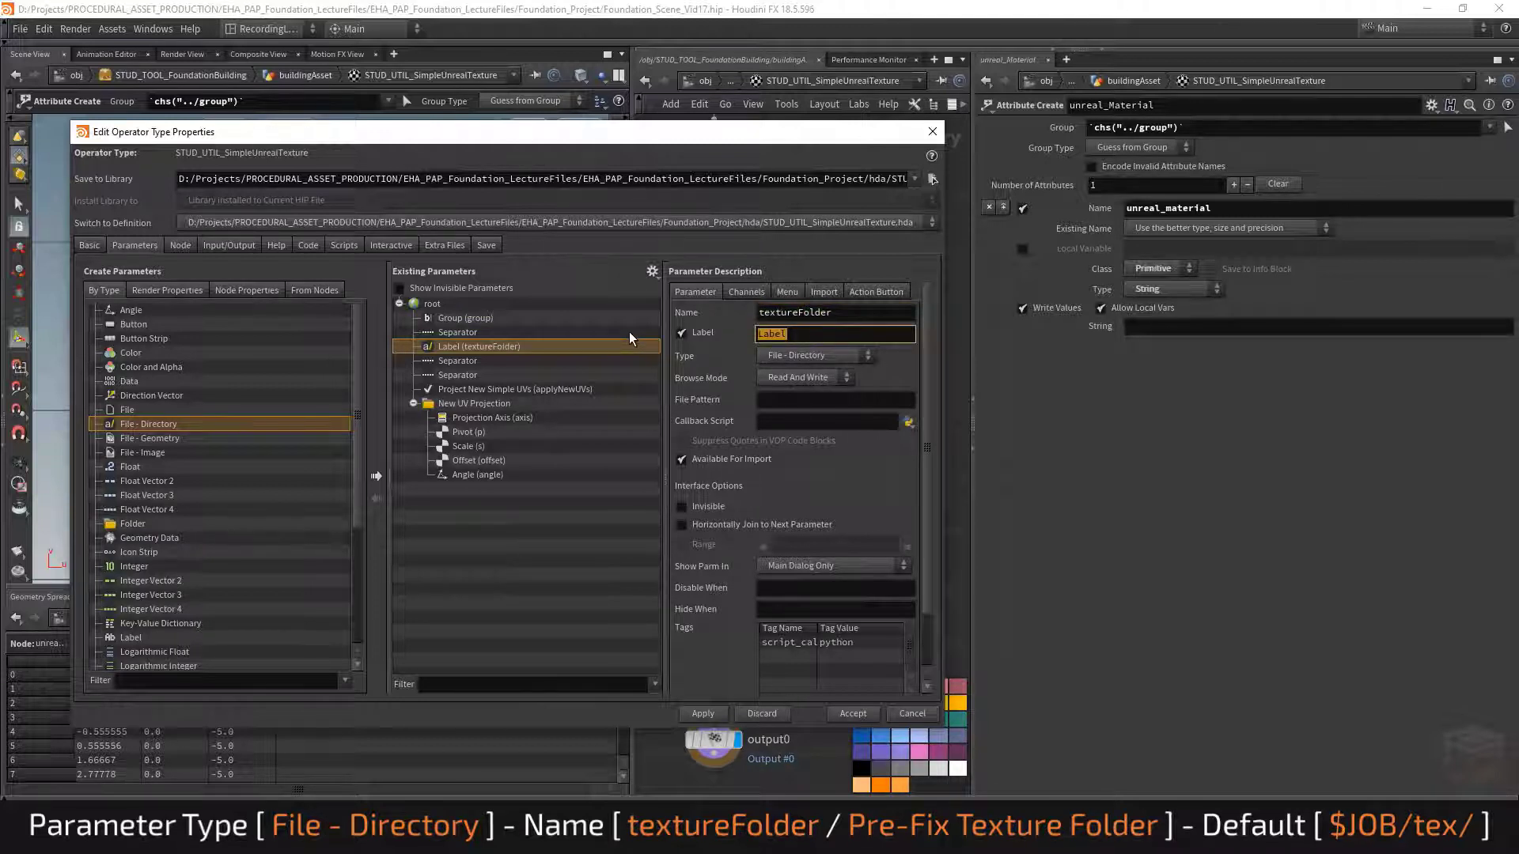
text(Pre-Fix Texture Folder)
key(Return)
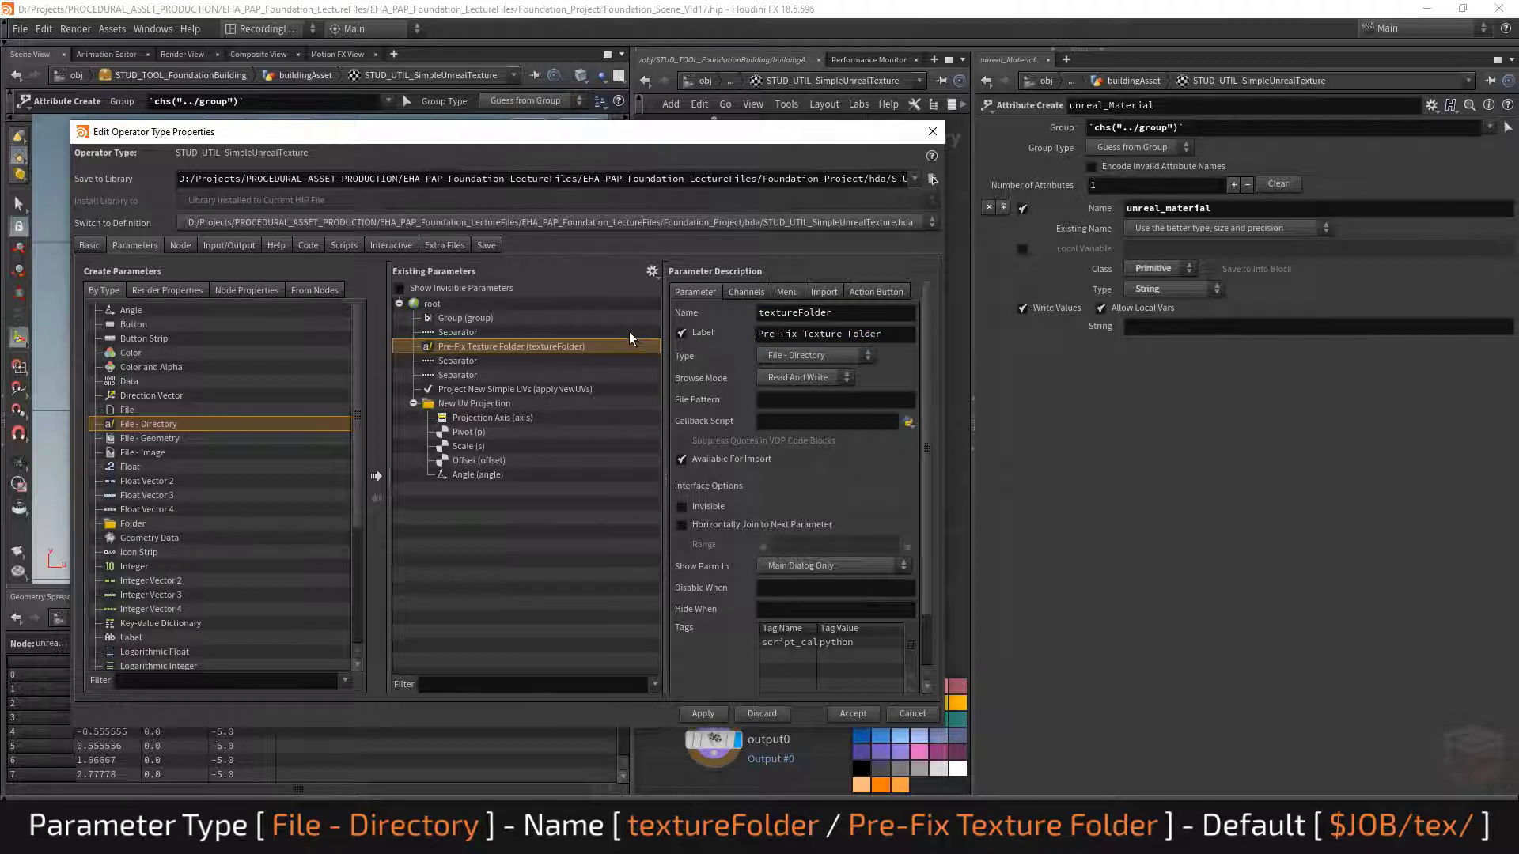
Step: Look through the texture files in the Foundation_Project tex folder in File Explorer, then minimise the window
click(746, 292)
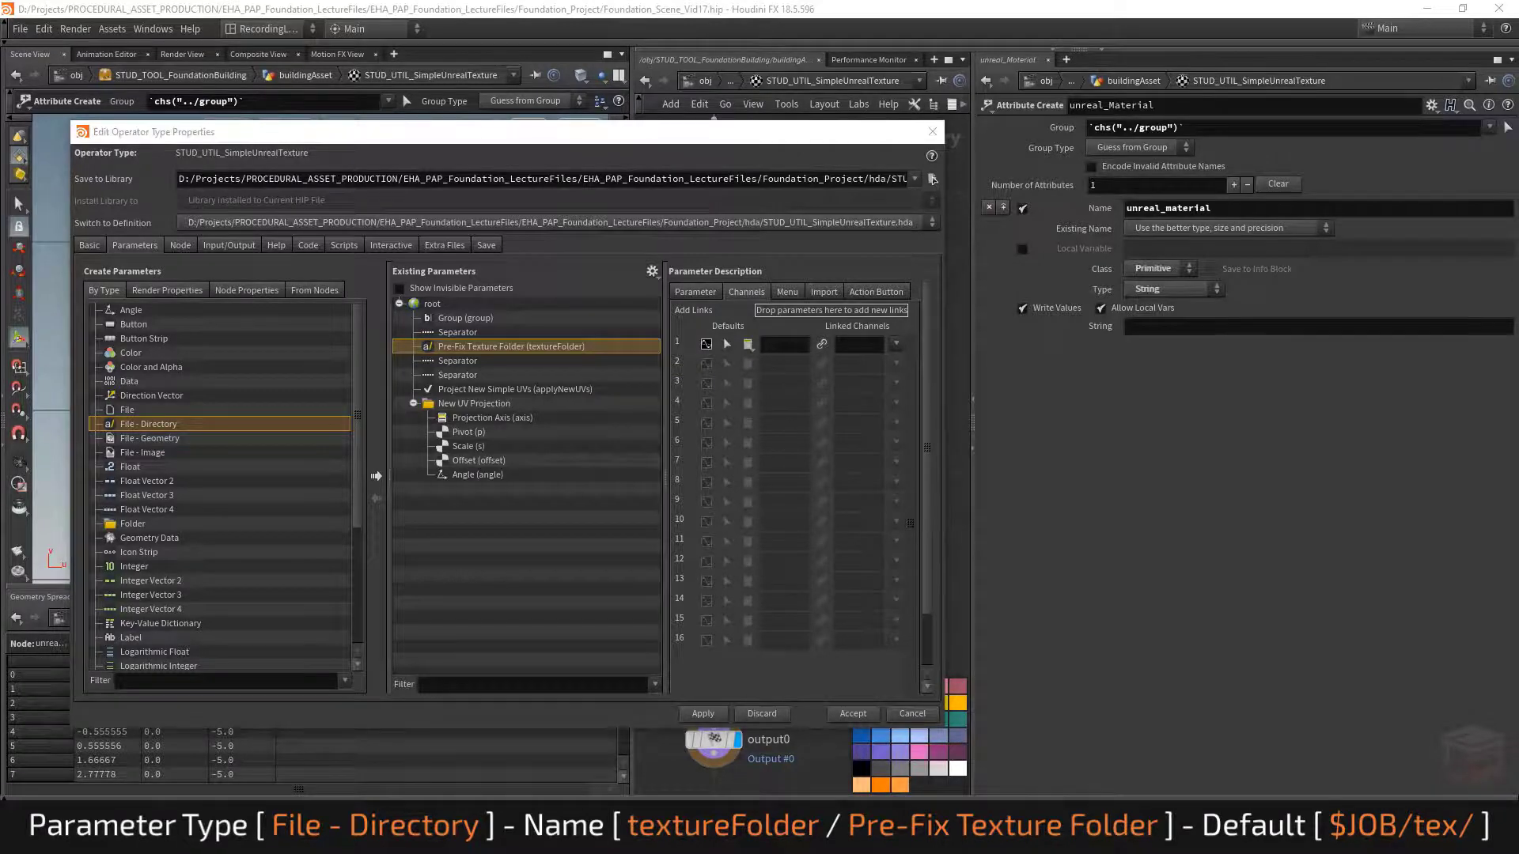
drag(0, 269, 860, 131)
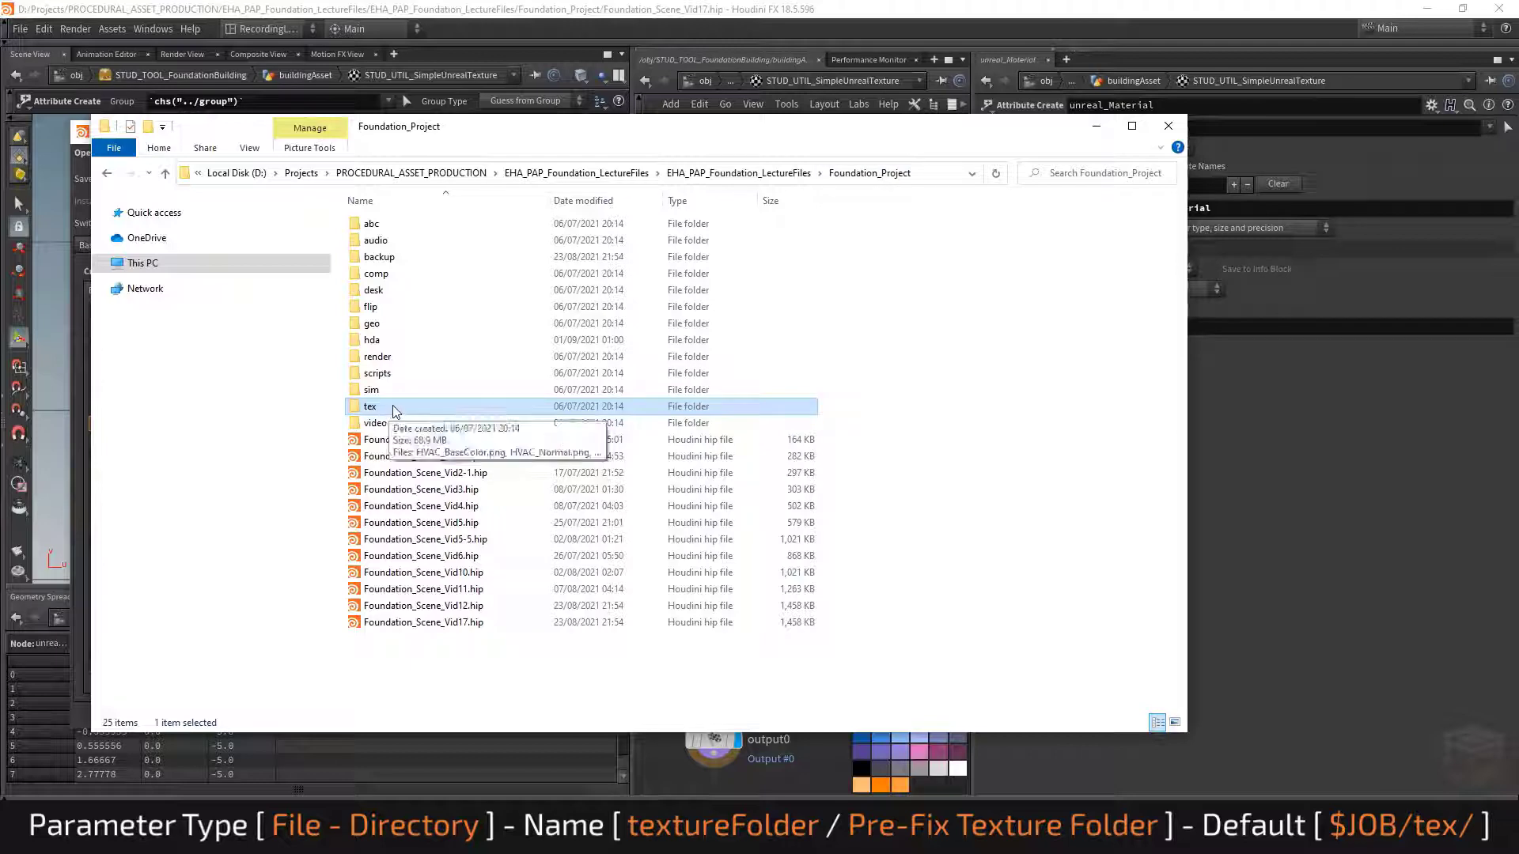
double_click(439, 408)
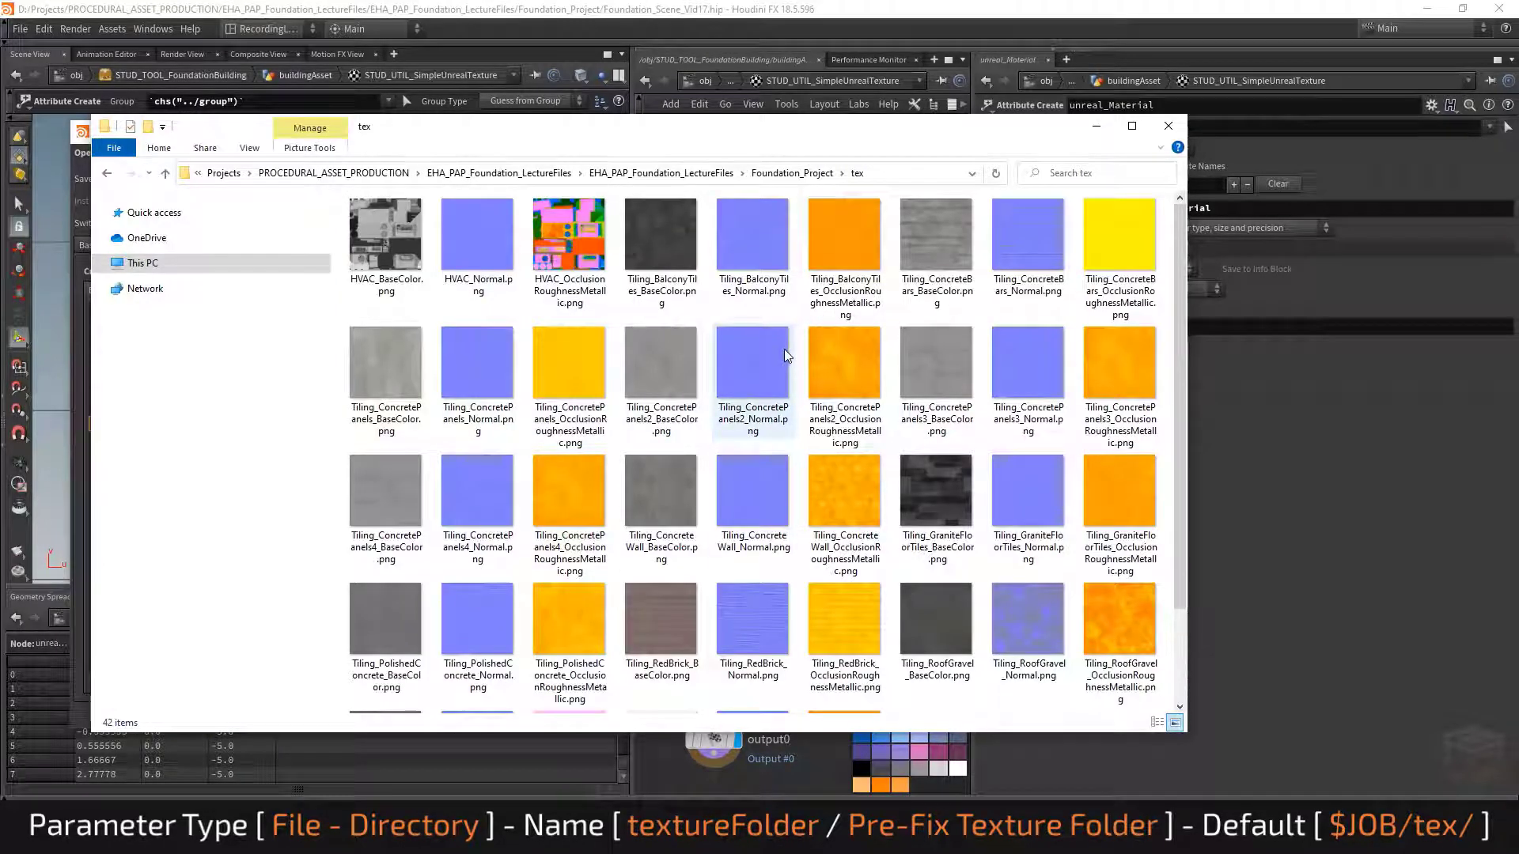
click(799, 173)
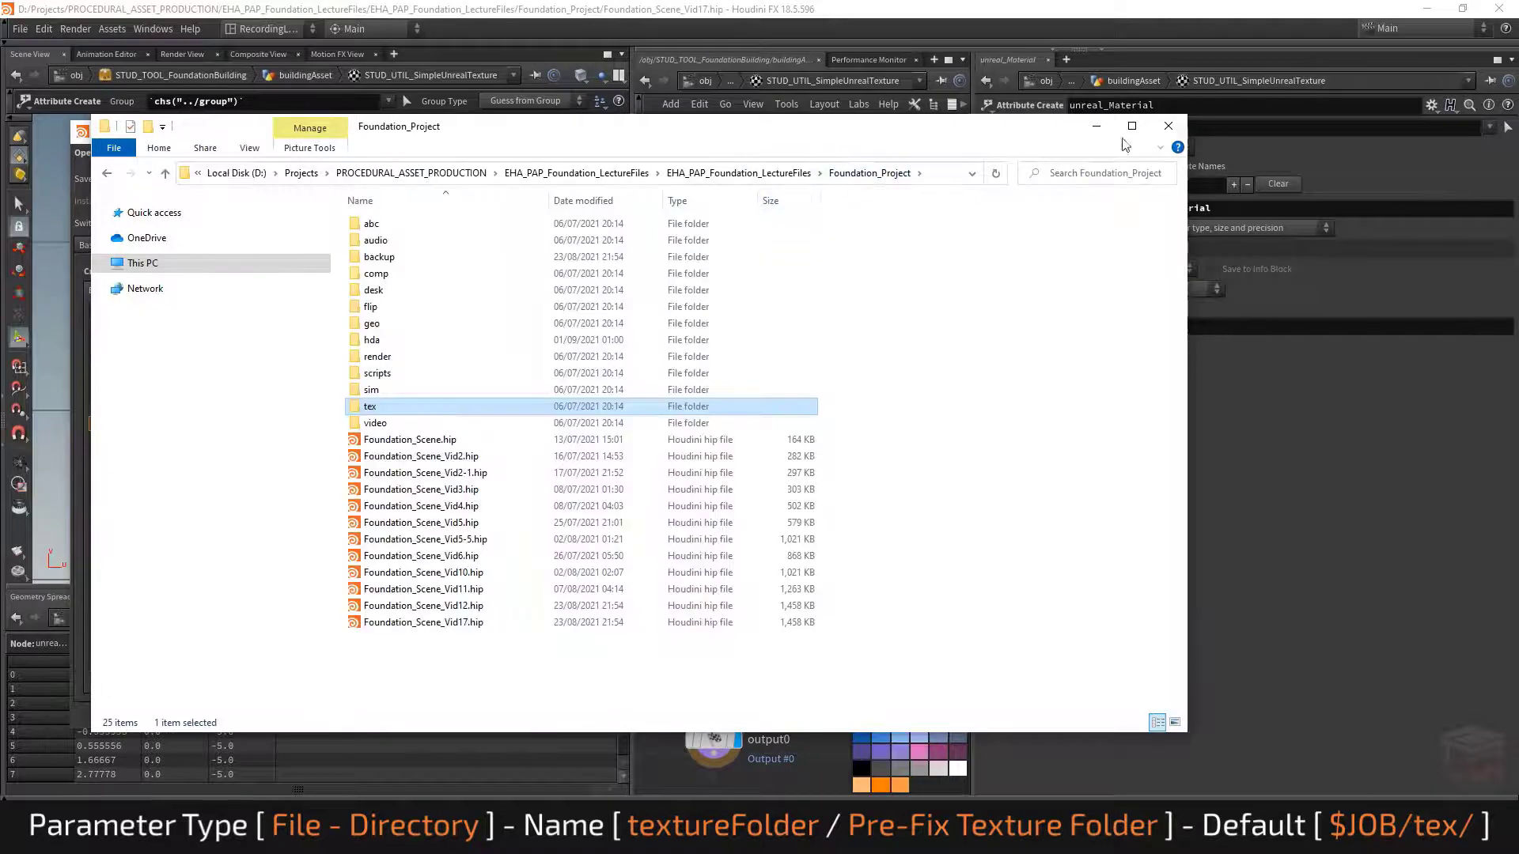
click(1096, 125)
Step: Set the default of the Pre-Fix Texture Folder parameter to $JOB/tex/ and widen the type properties window
click(786, 345)
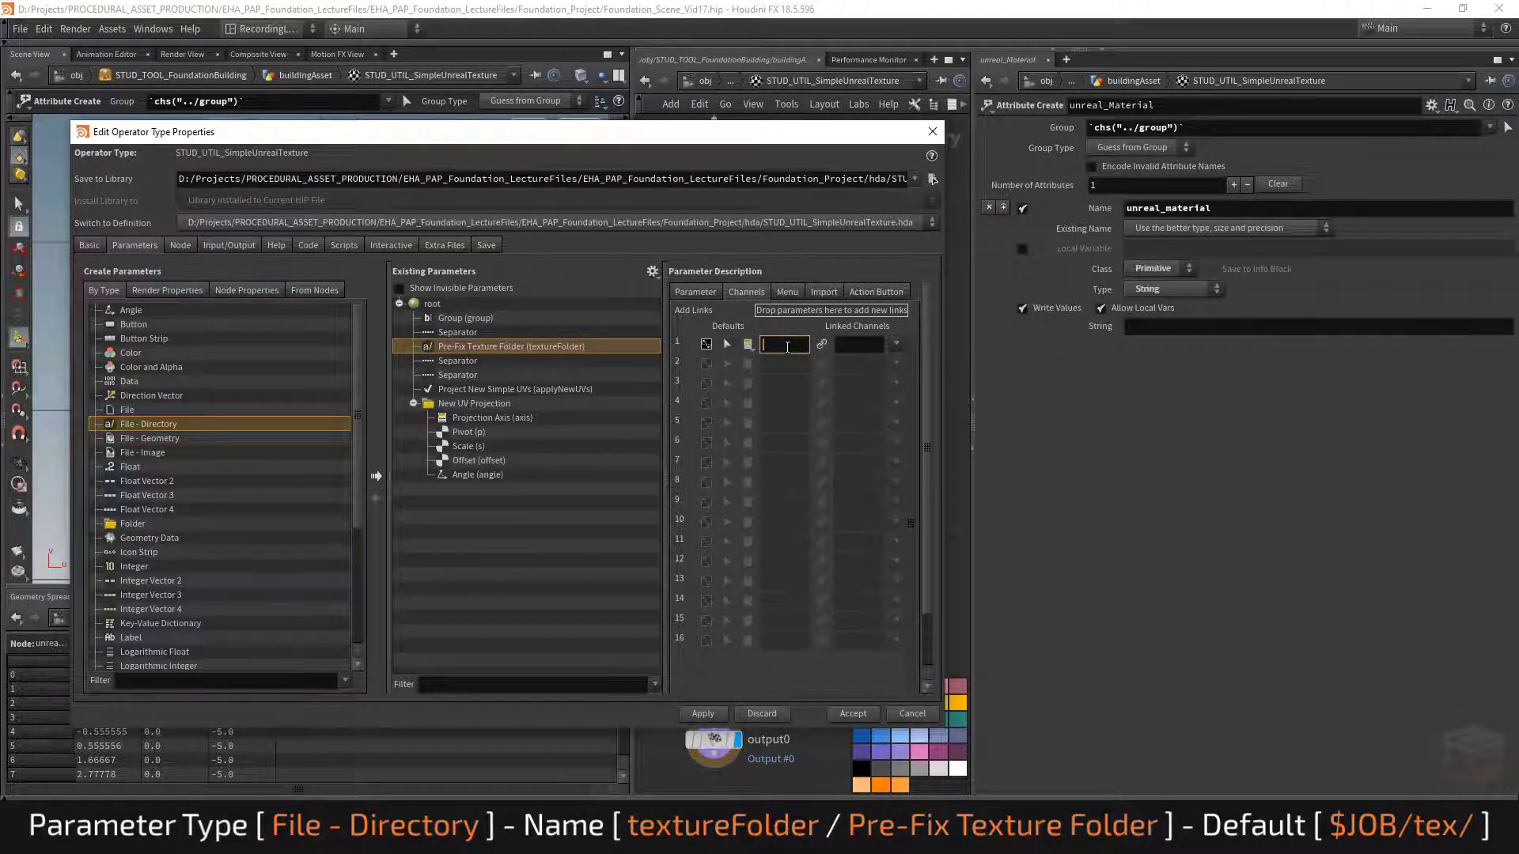
text($JOB/tex)
key(Return)
click(781, 346)
text(/)
drag(947, 387, 1054, 387)
key(Return)
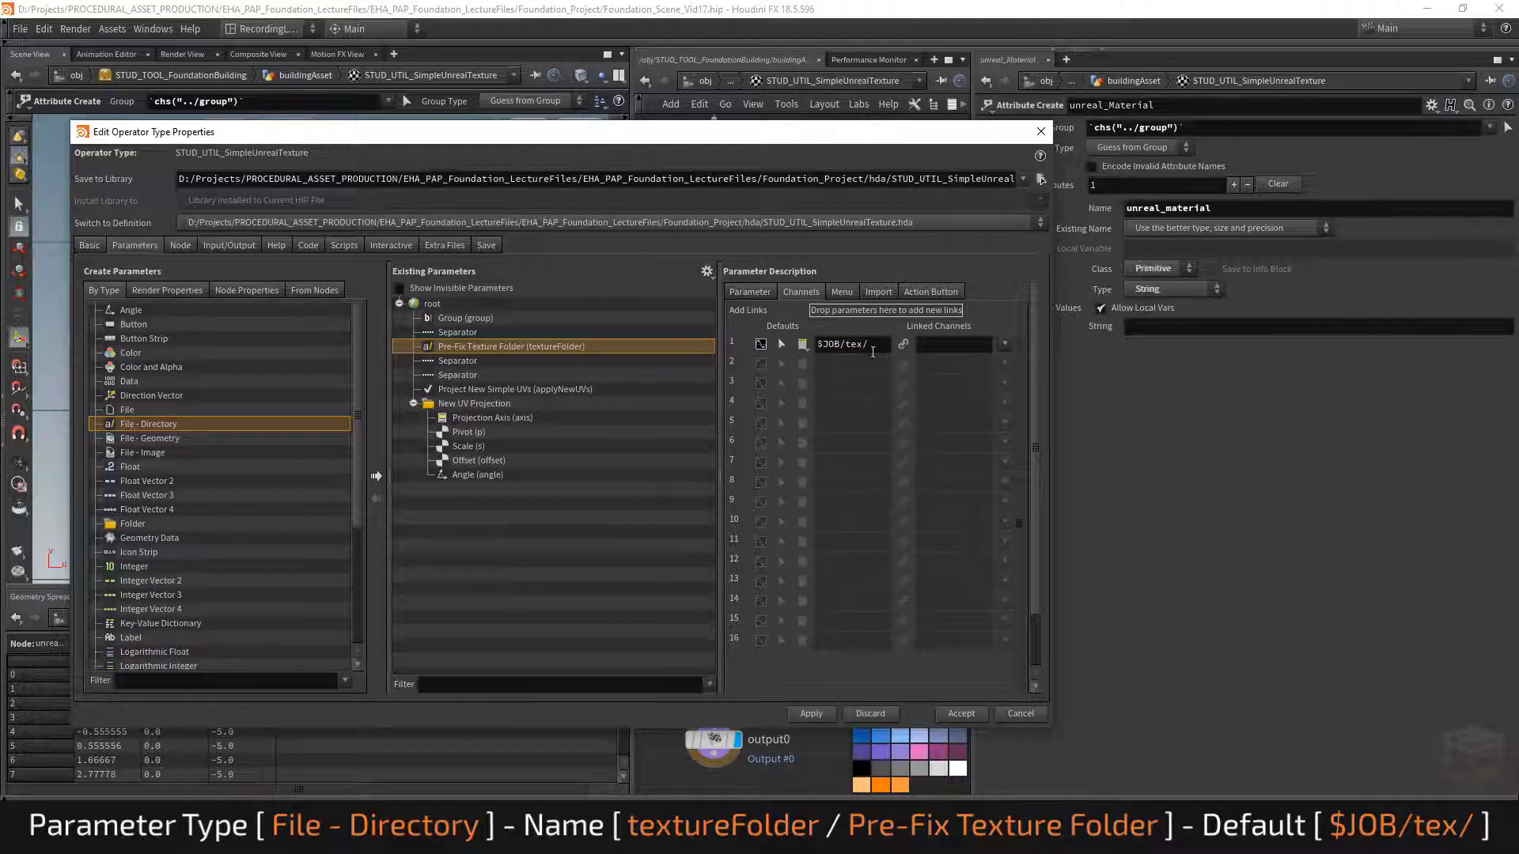
Step: Add a String parameter below Pre-Fix Texture Folder, named unrealMatPath and labelled Unreal Material Path
click(748, 293)
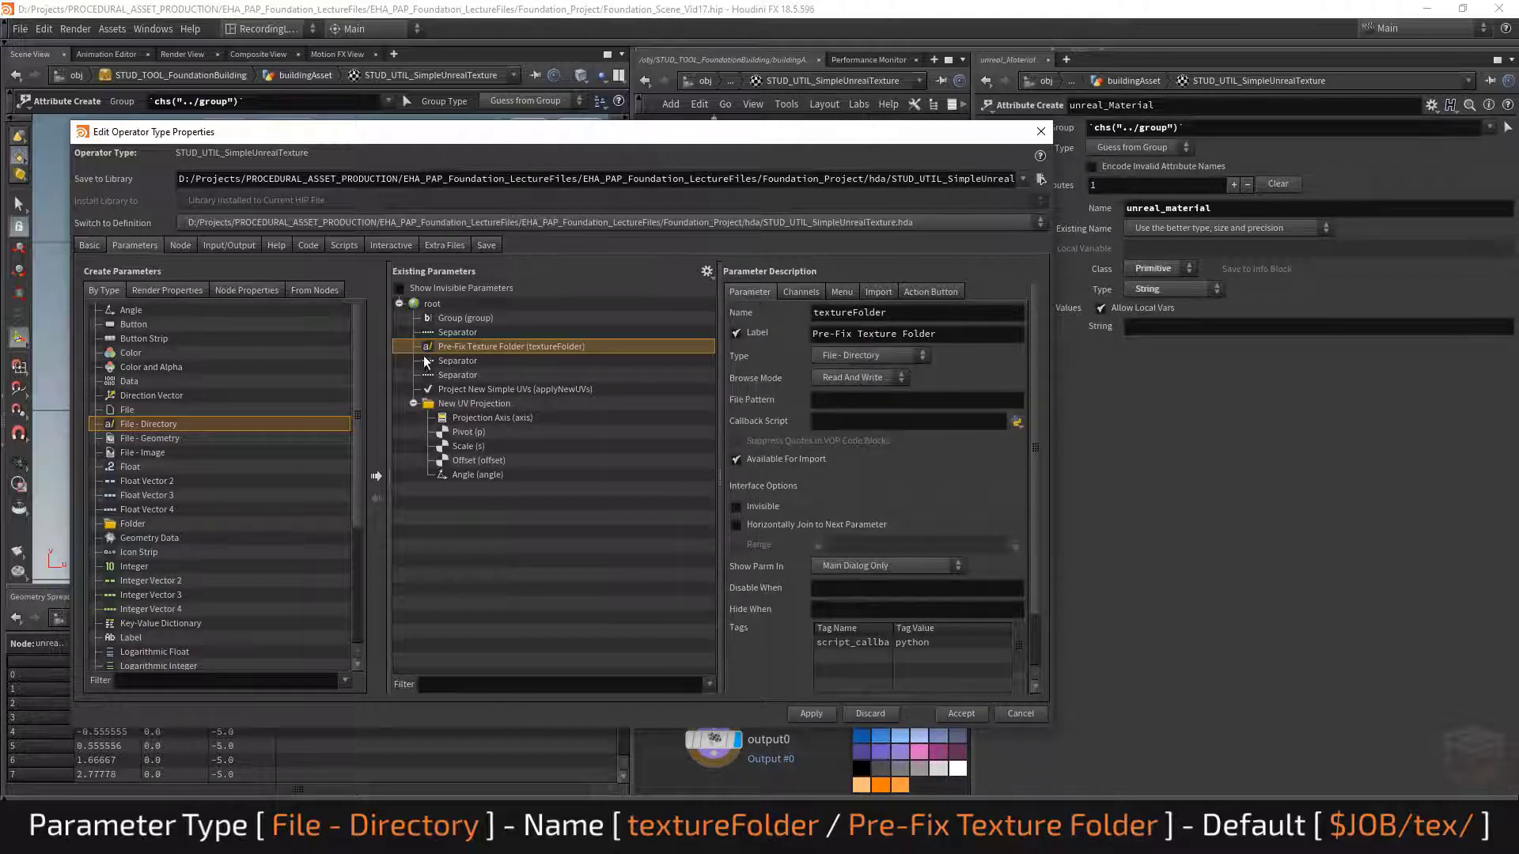
scroll(261, 550, down, 4)
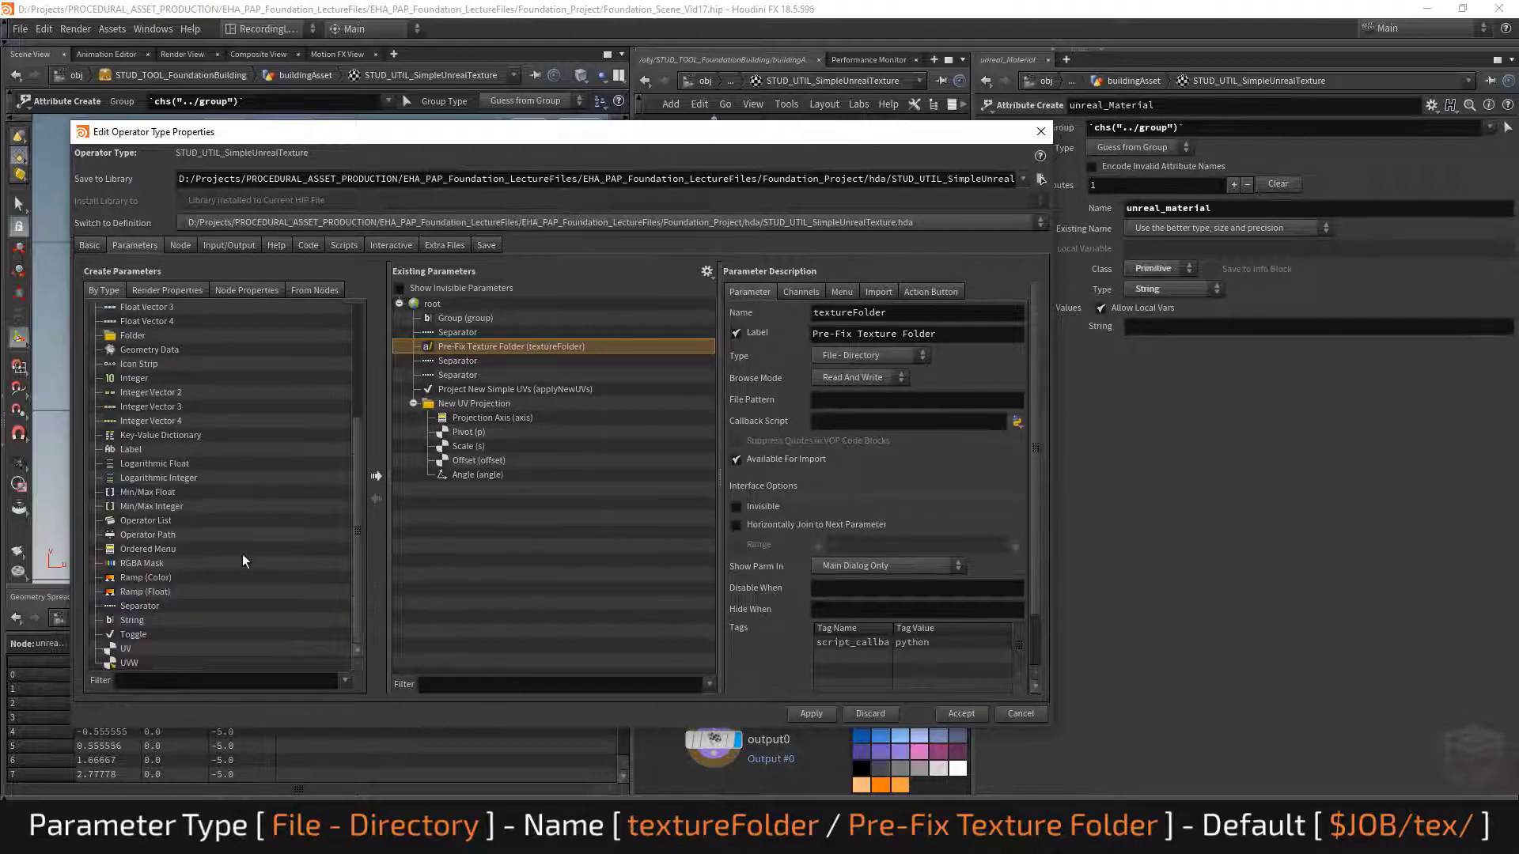
drag(131, 620, 472, 360)
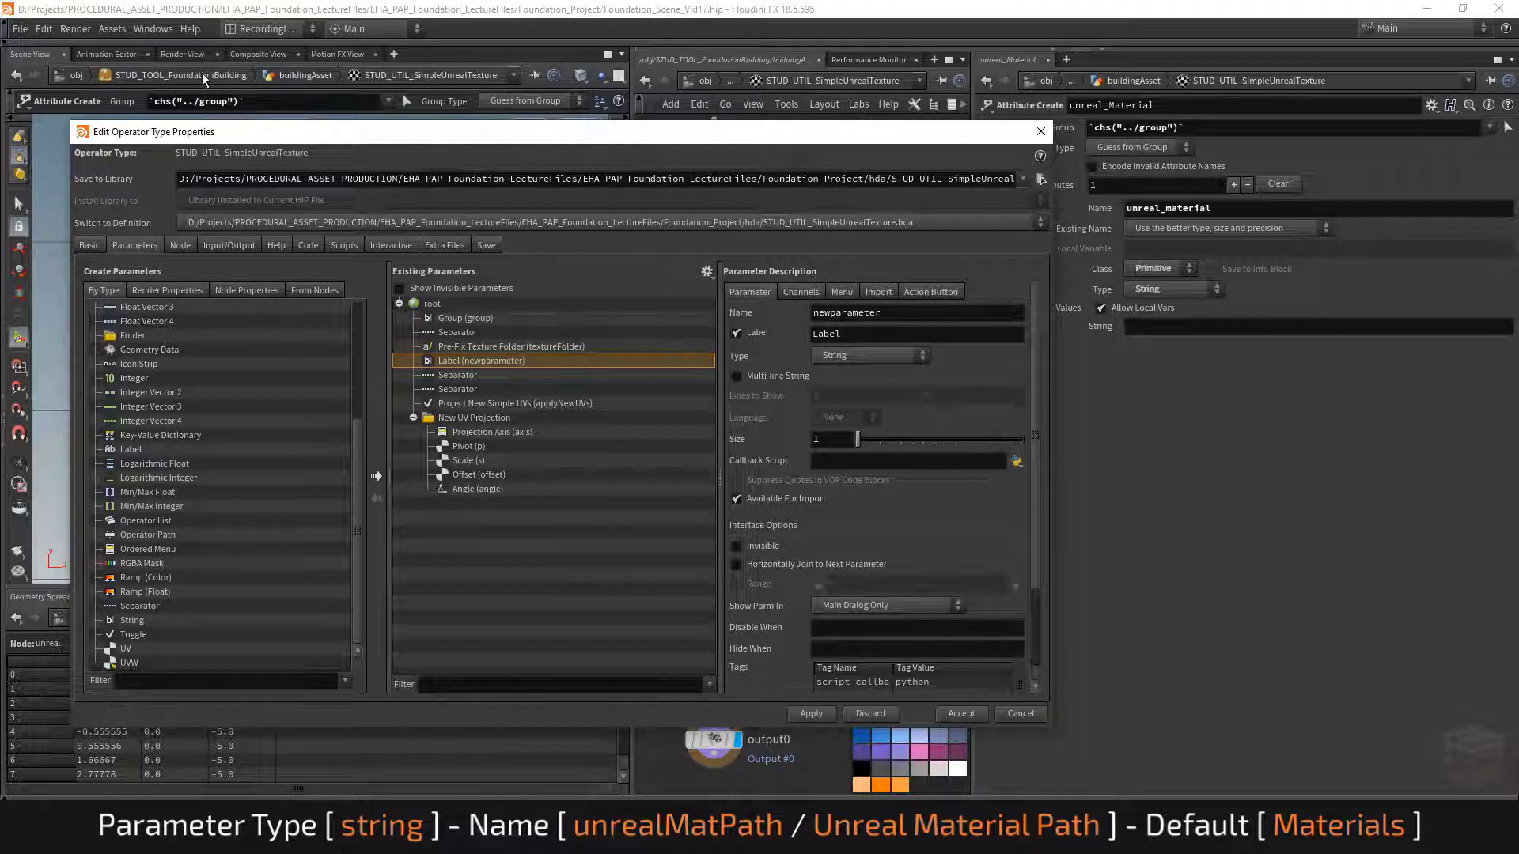
drag(901, 315, 697, 312)
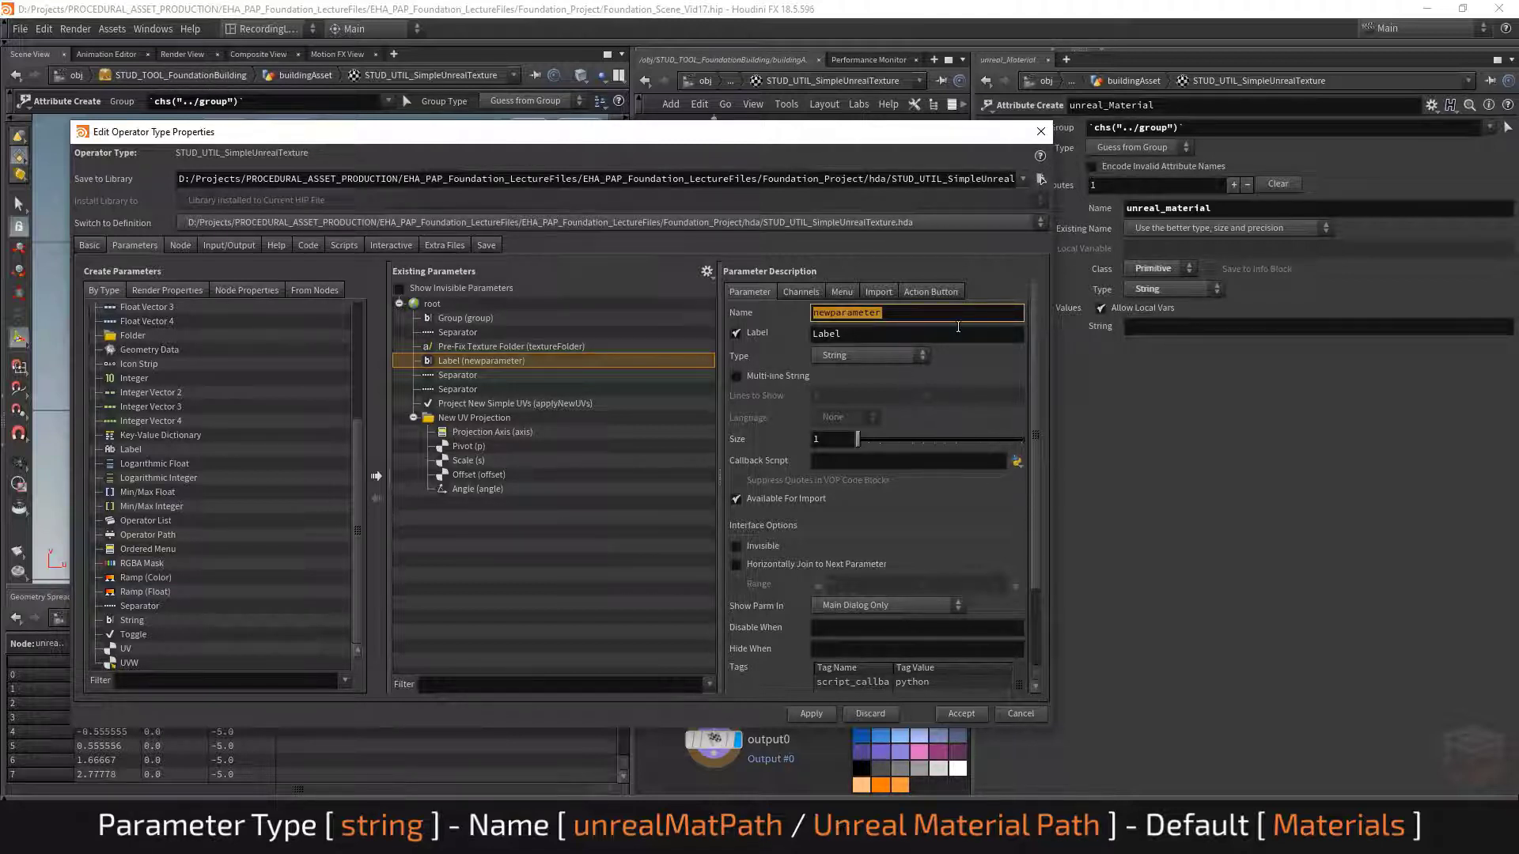
text(unrealMatPath)
key(Tab)
text(Unreal)
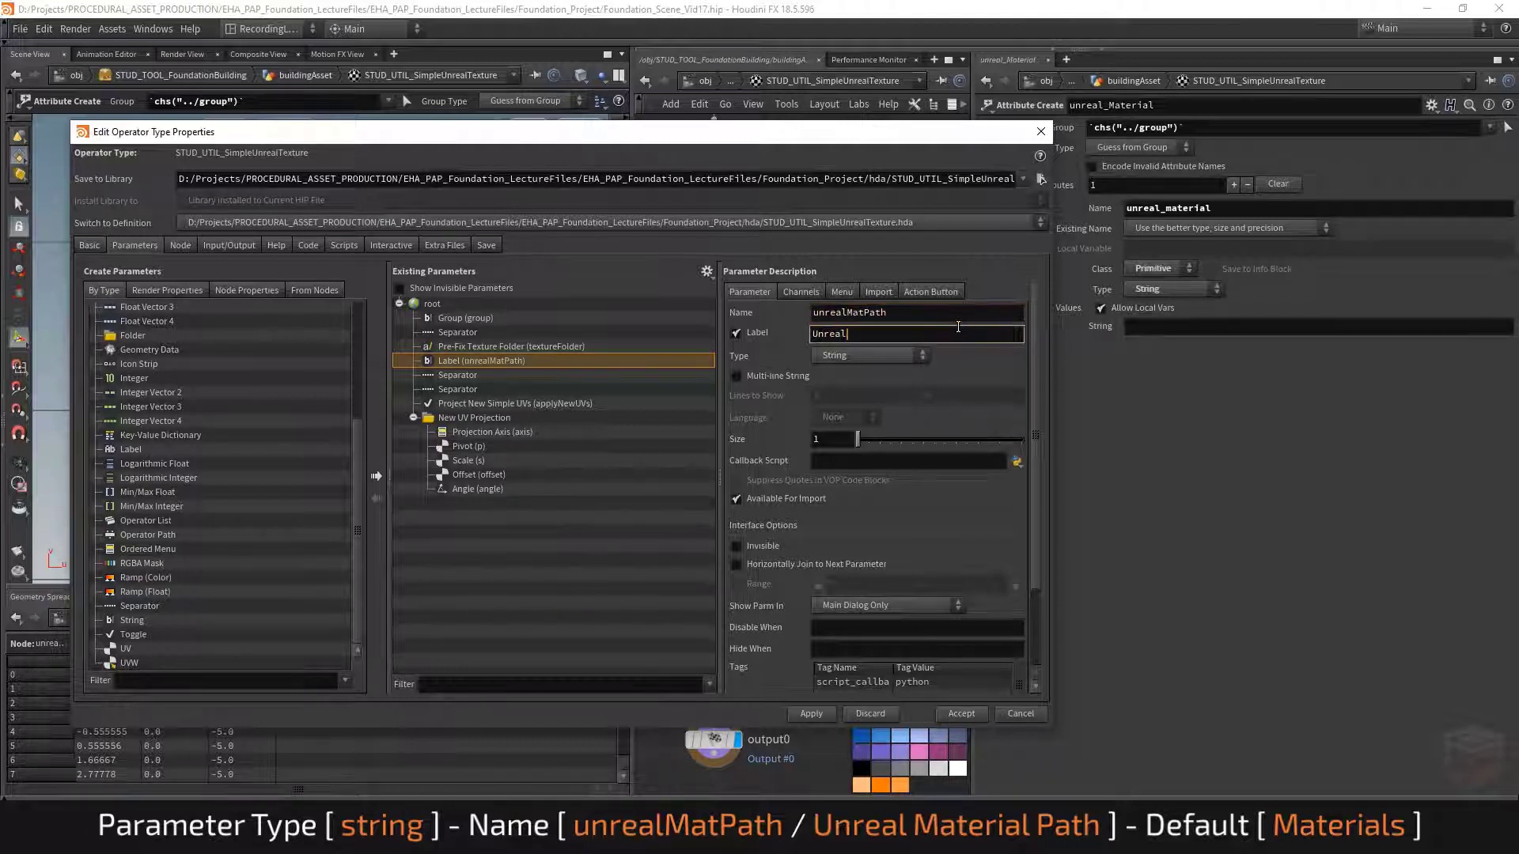
text( Material Path)
key(Return)
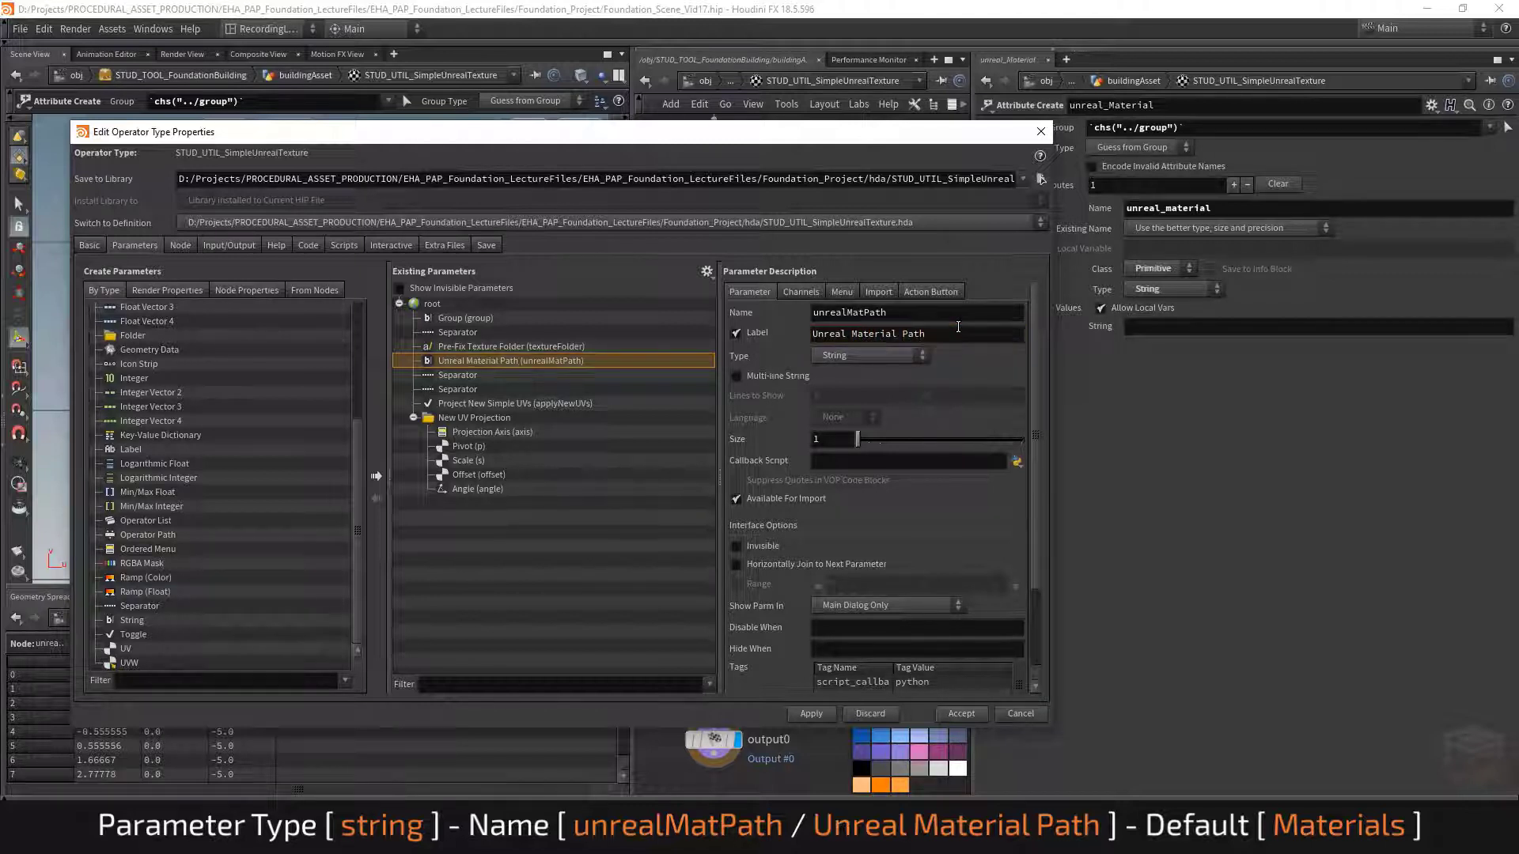
Step: Set the default of the Unreal Material Path parameter to Materials and apply the asset's parameter changes
click(799, 293)
click(851, 366)
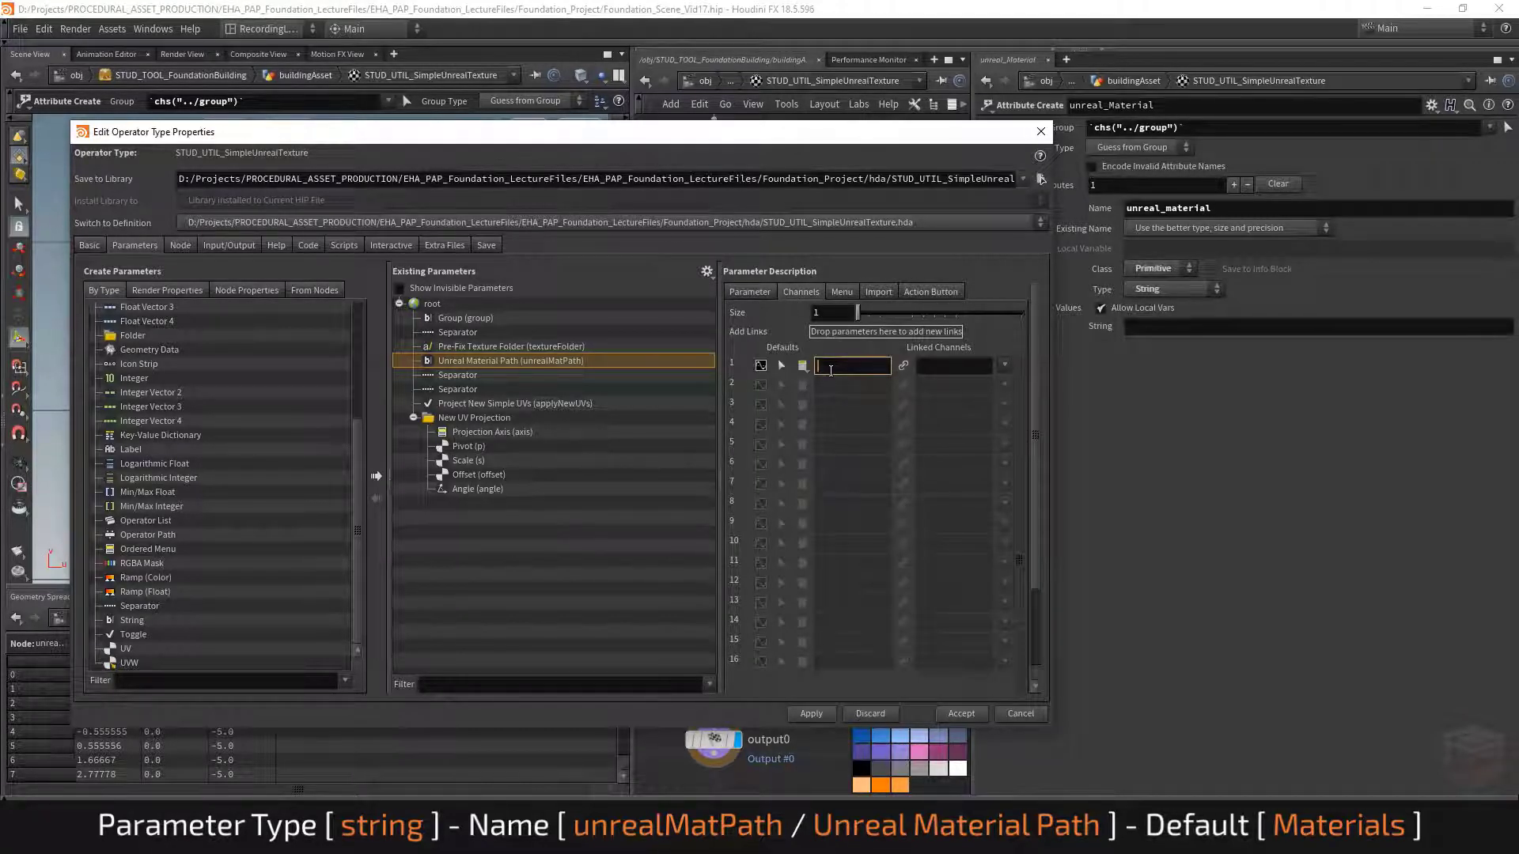
text(Materials)
key(Return)
click(813, 714)
Step: Show STUD_UTIL_SimpleUnrealTexture's parameters in a floating window and check the expanded path of Pre-Fix Texture Folder
drag(937, 137, 606, 633)
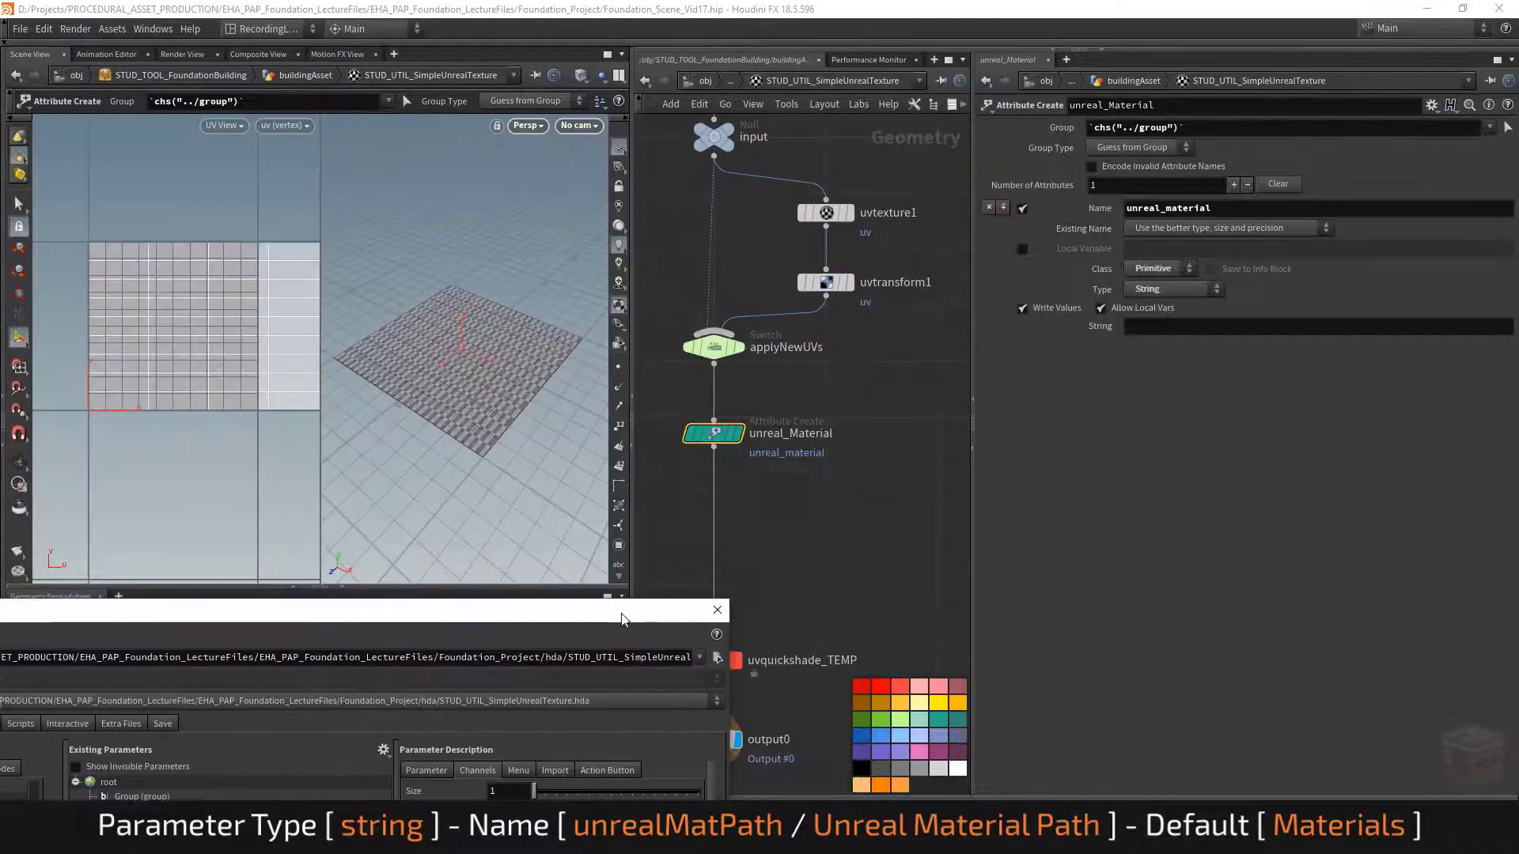
right_click(802, 82)
mouse_move(900, 232)
click(985, 234)
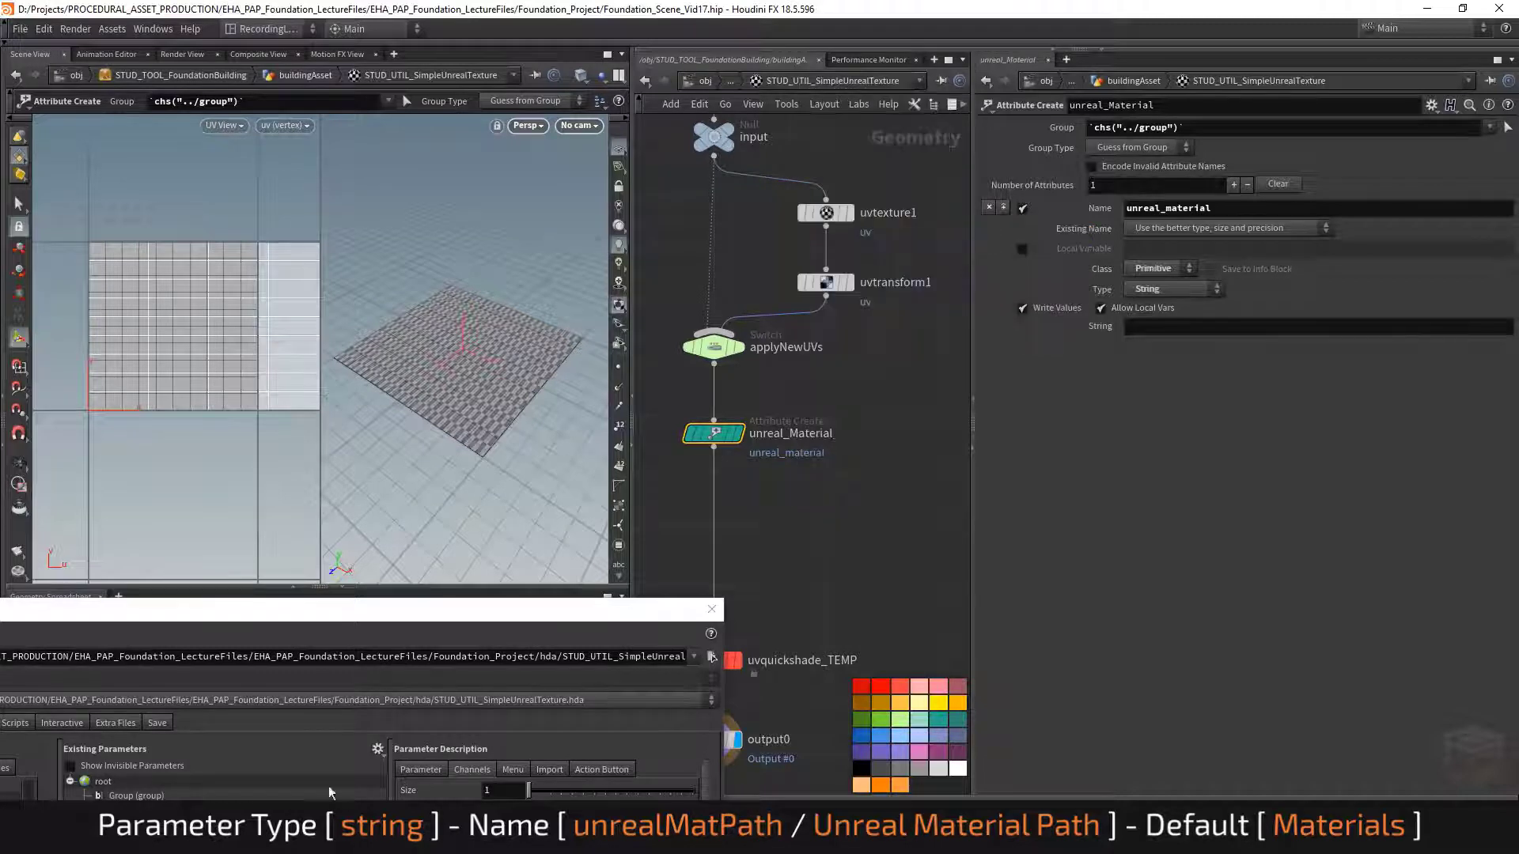
click(256, 786)
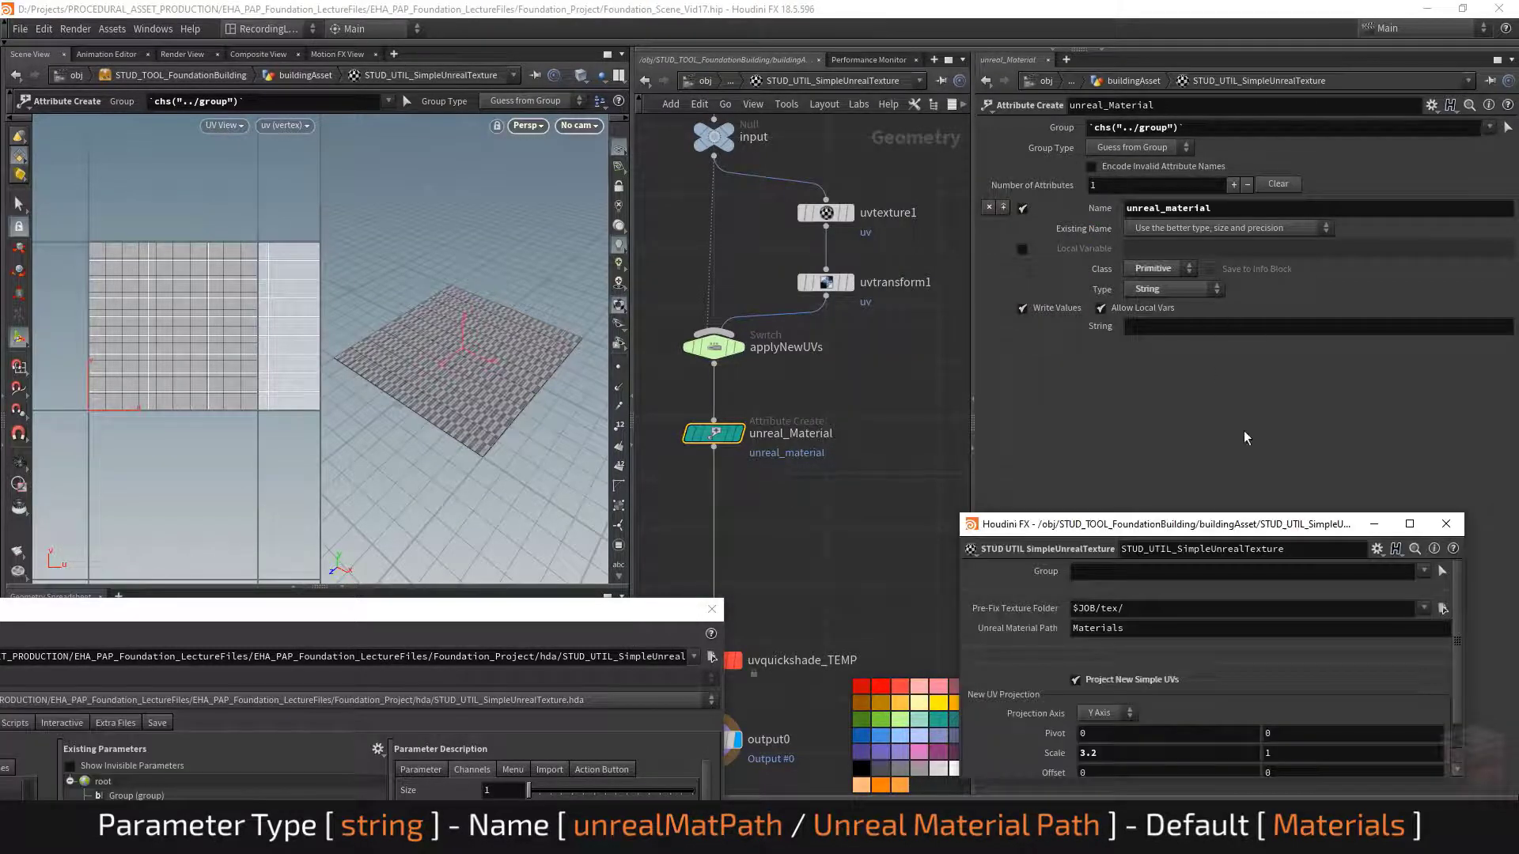
drag(1246, 536, 1283, 468)
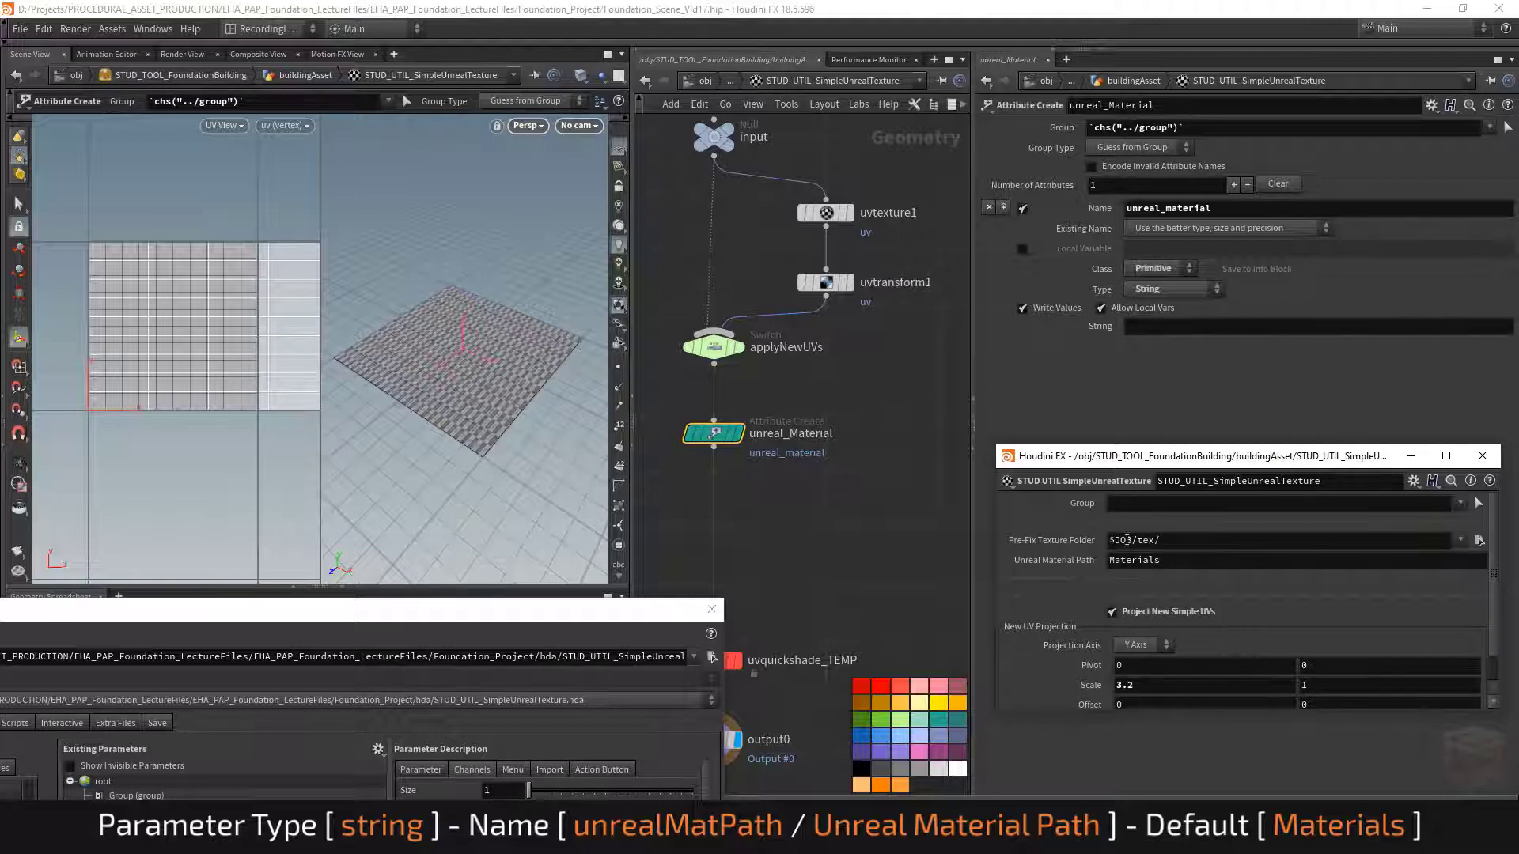
click(1090, 539)
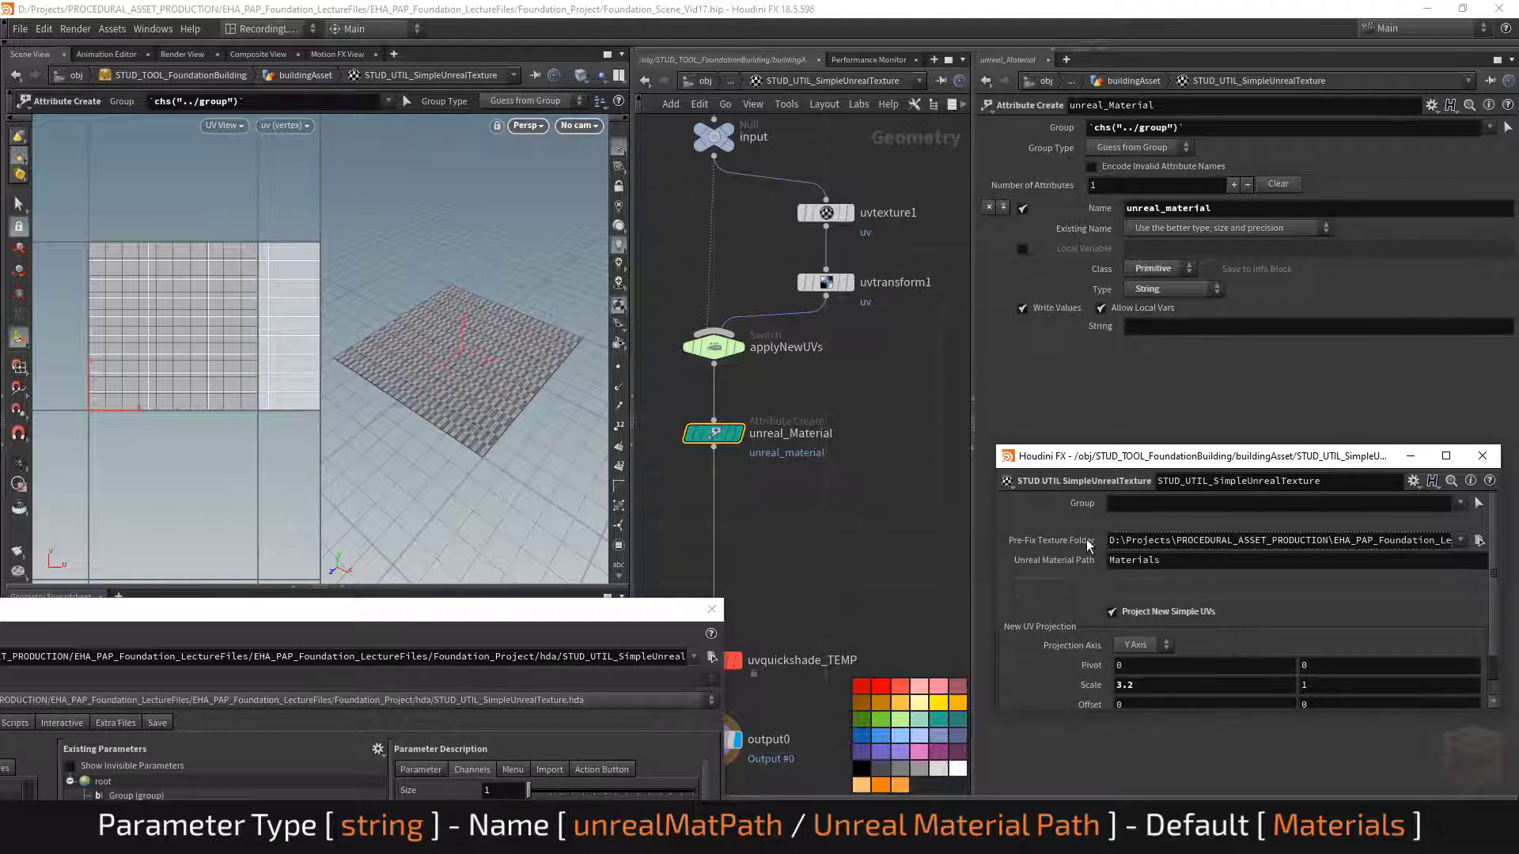
click(1085, 539)
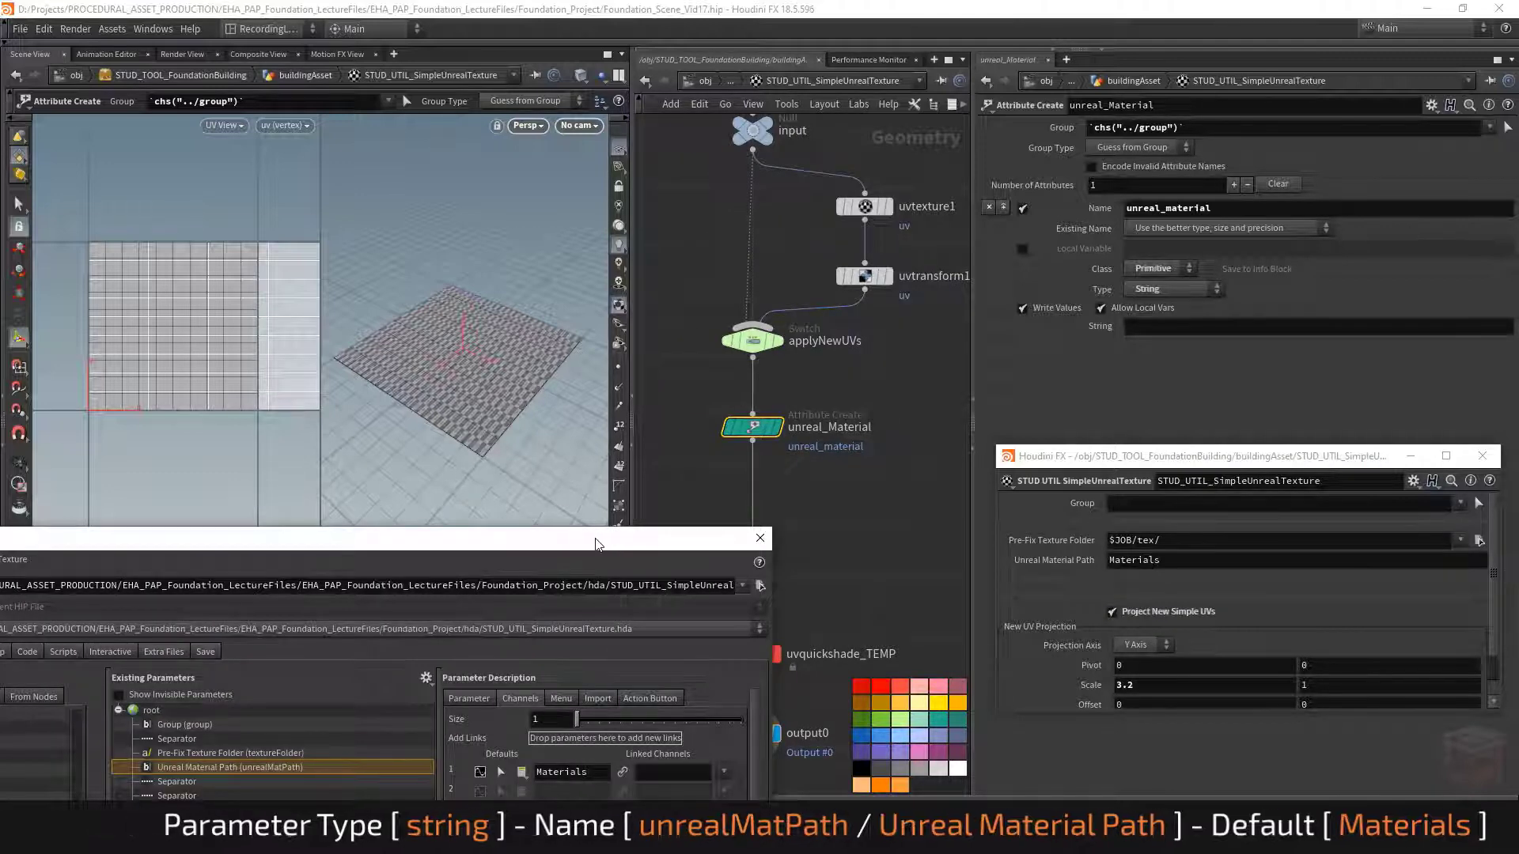
Step: Add a String parameter between the separators below Unreal Material Path, named previewTex and labelled Preview Texture Name
drag(598, 543, 822, 149)
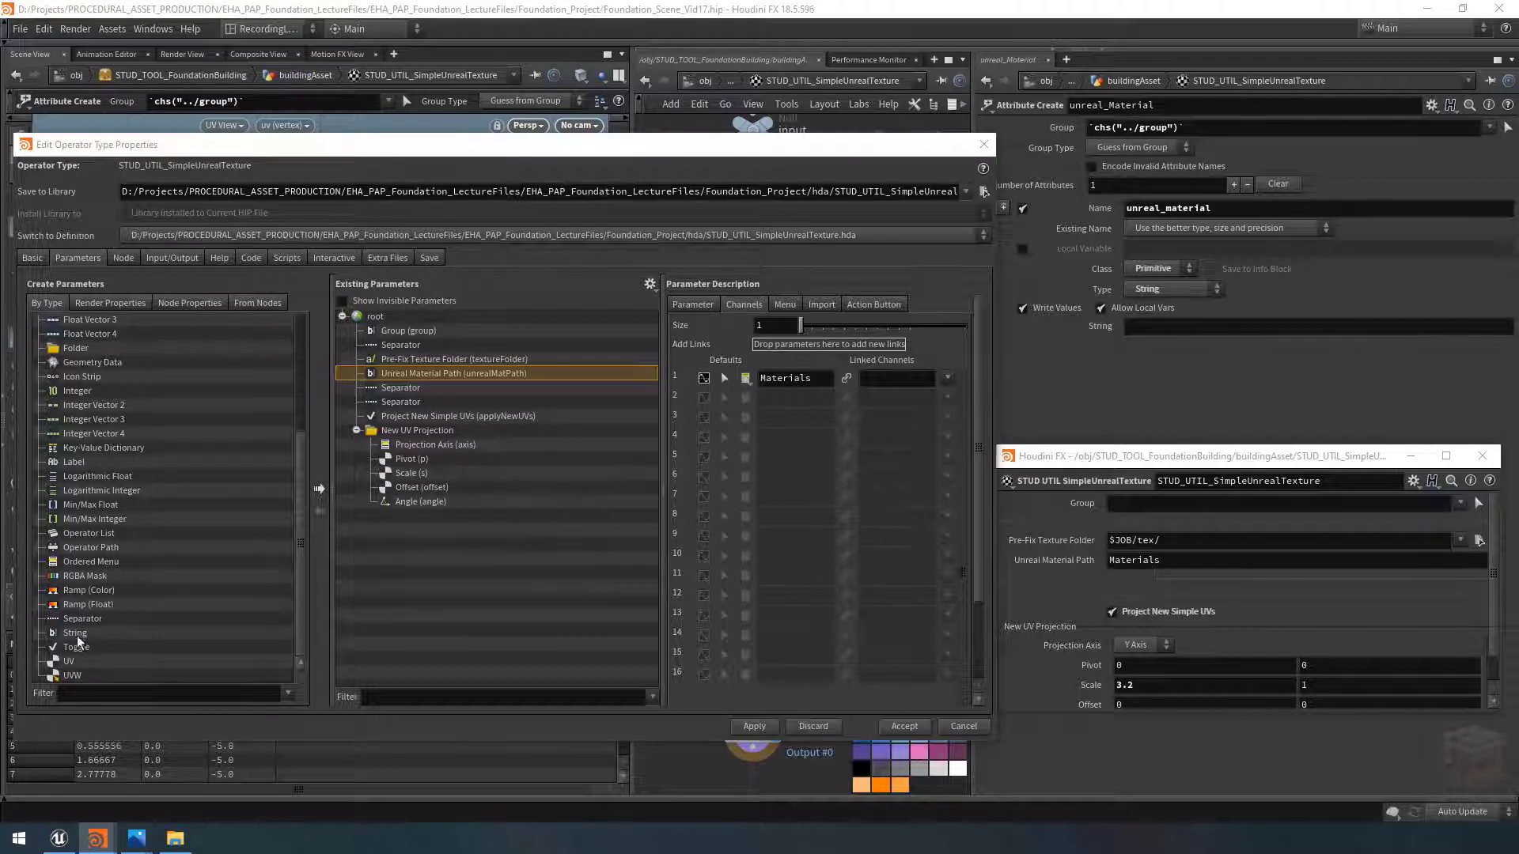
drag(77, 635, 409, 395)
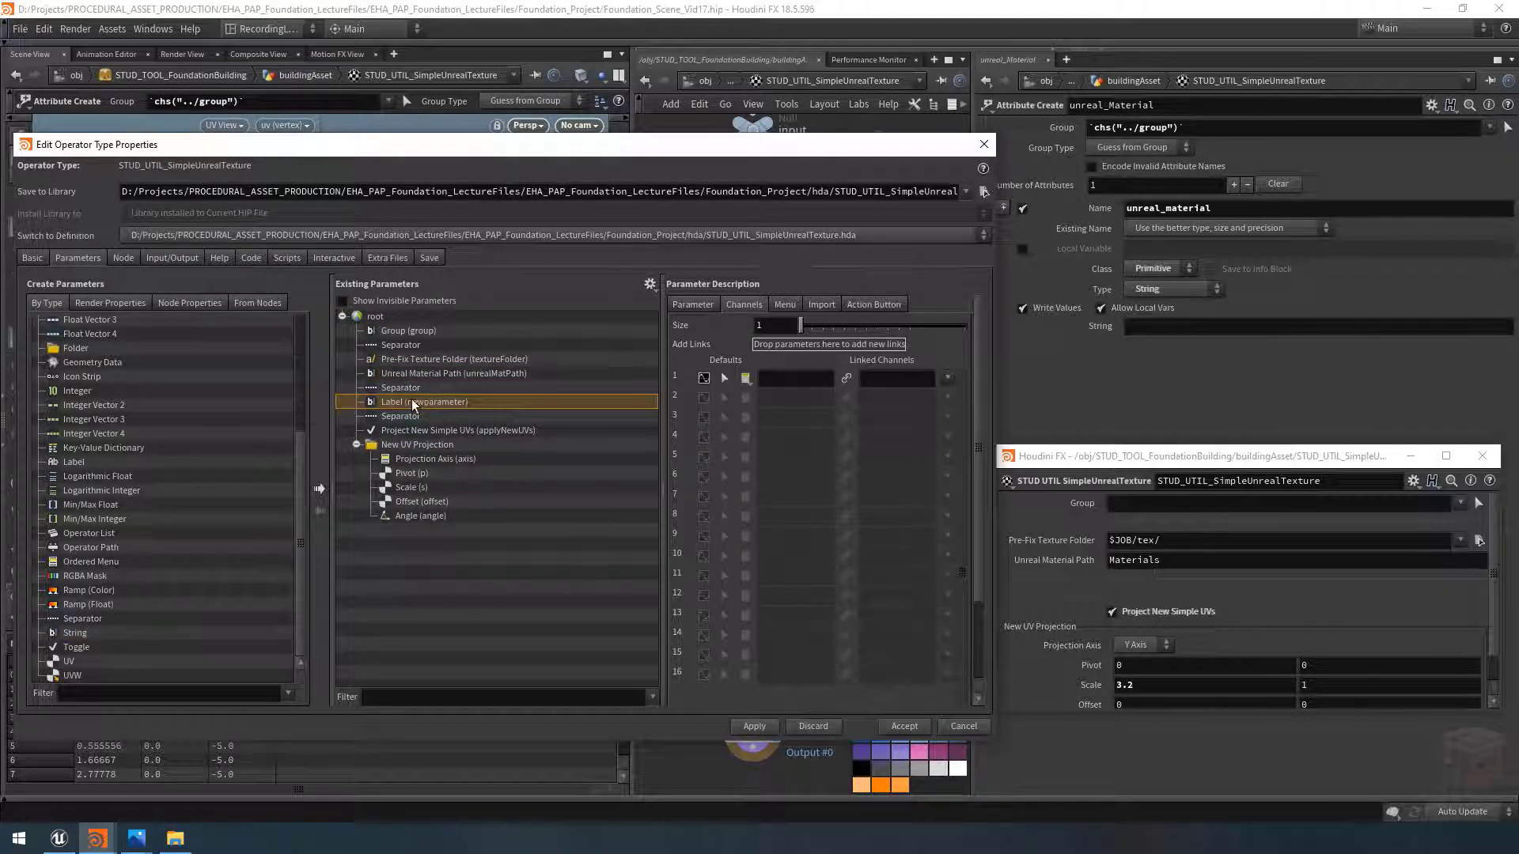
click(693, 305)
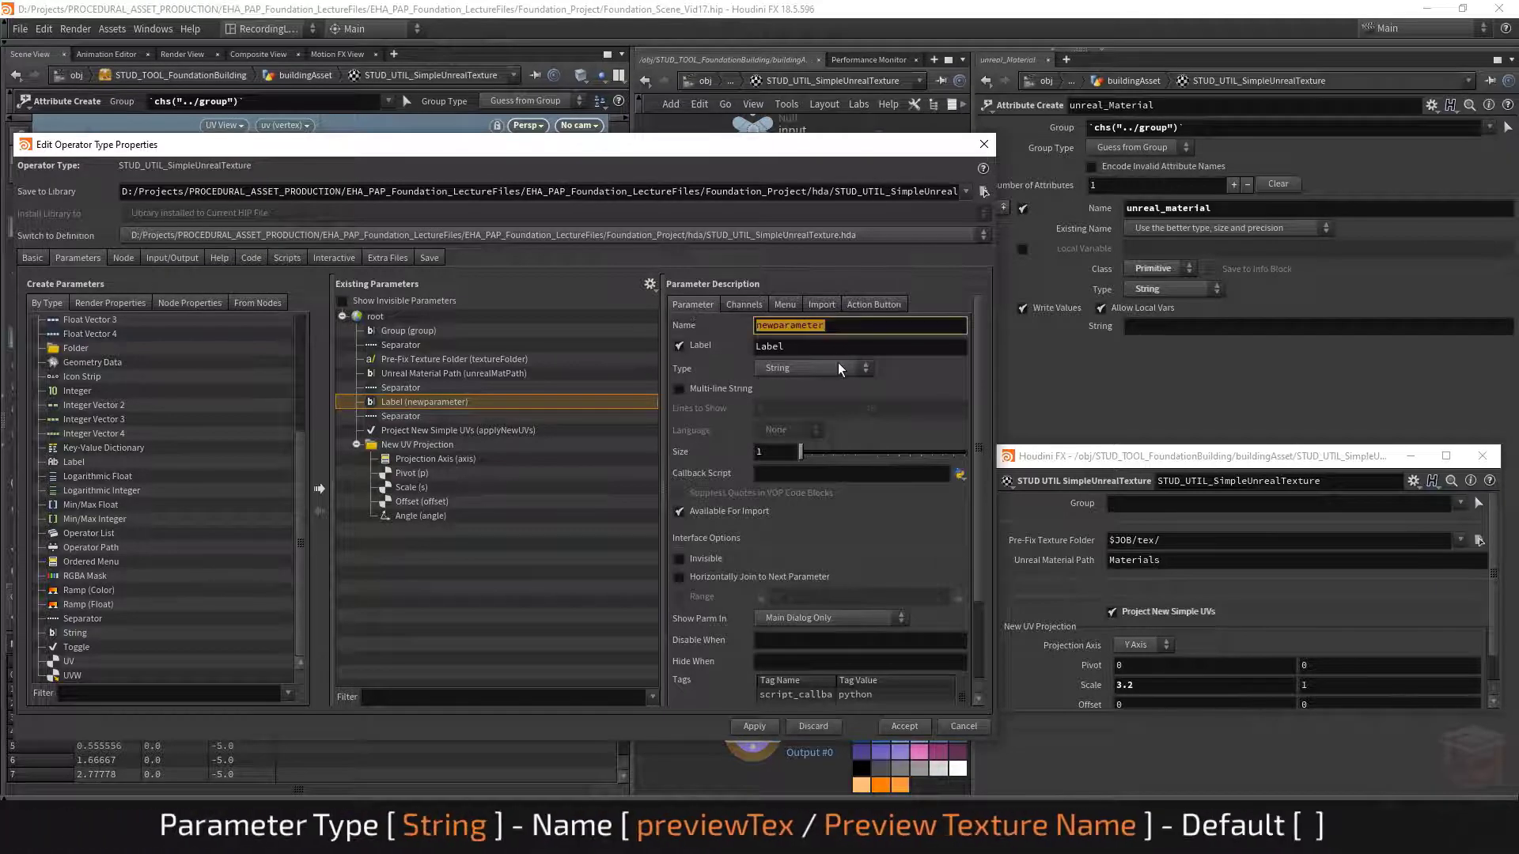
text(prev)
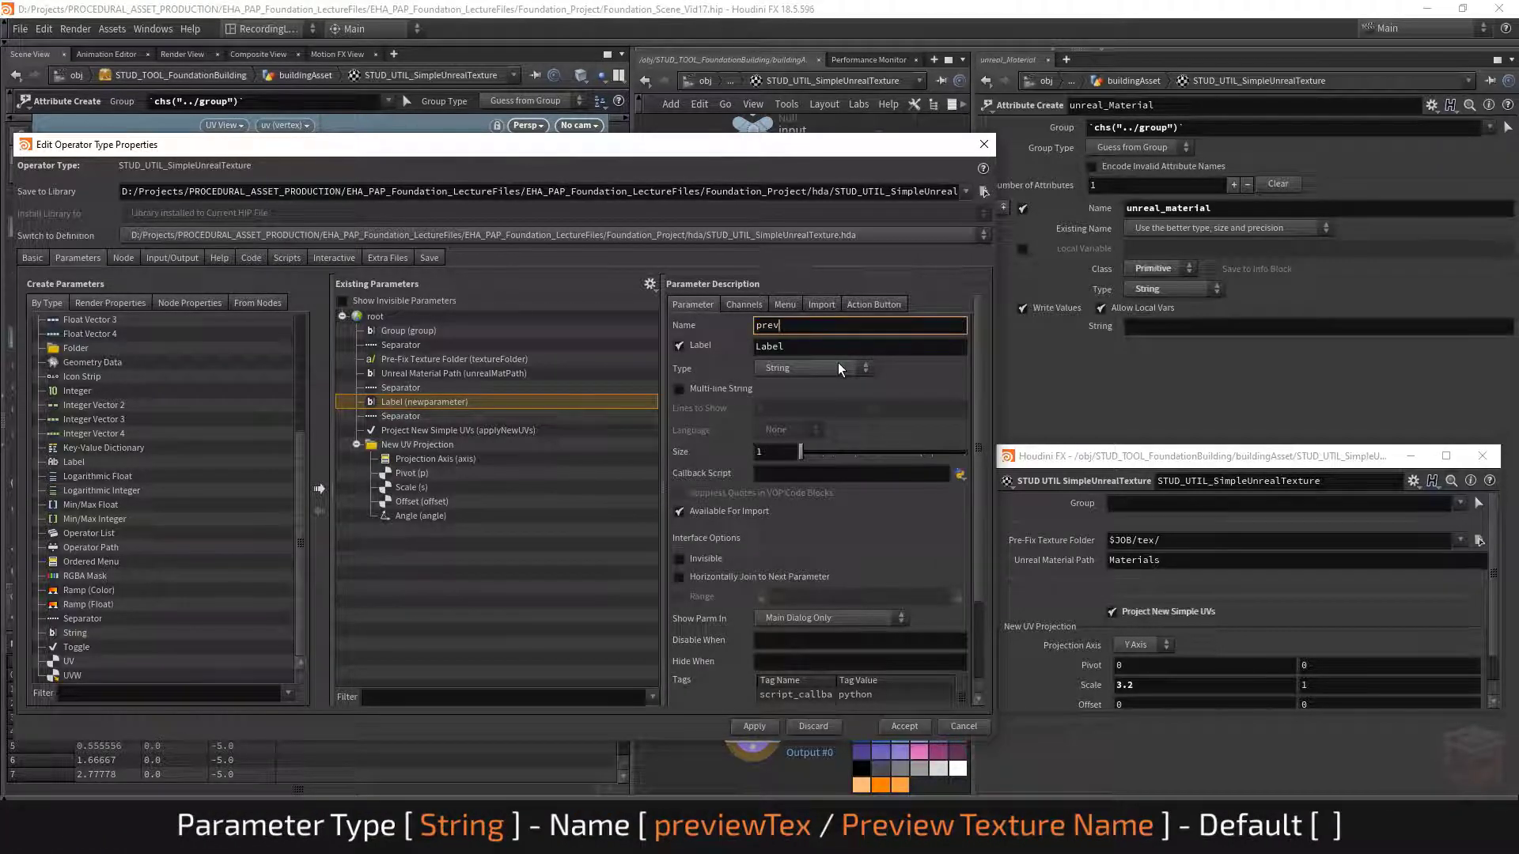
text(iewTex)
key(Tab)
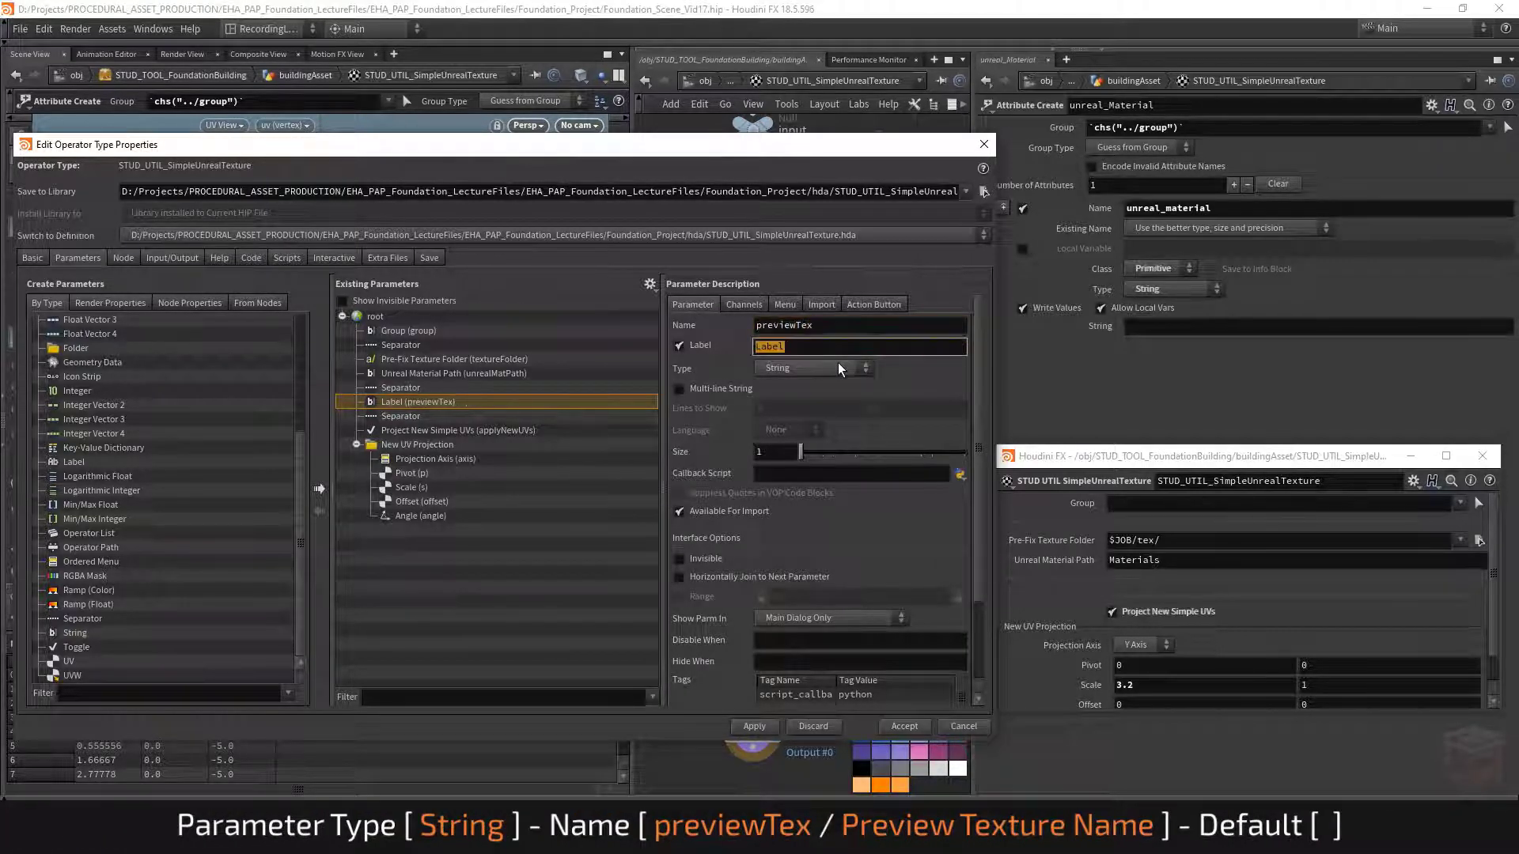
text(Preview Texture Name)
key(Return)
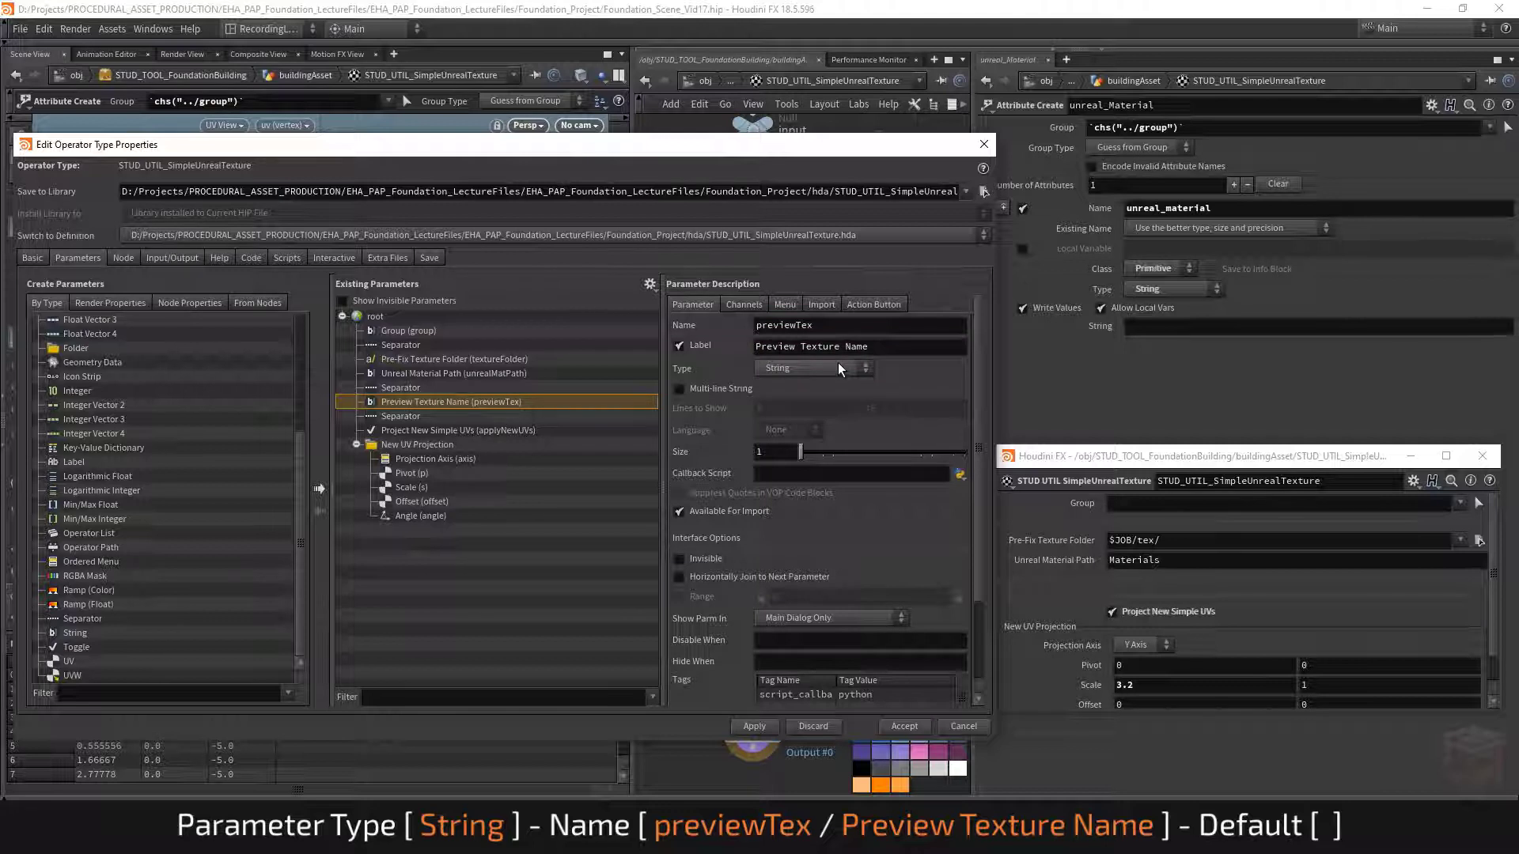
Step: Review Preview Texture Name's default and menu settings, and look at the preset list of Pre-Fix Texture Folder for comparison
click(743, 304)
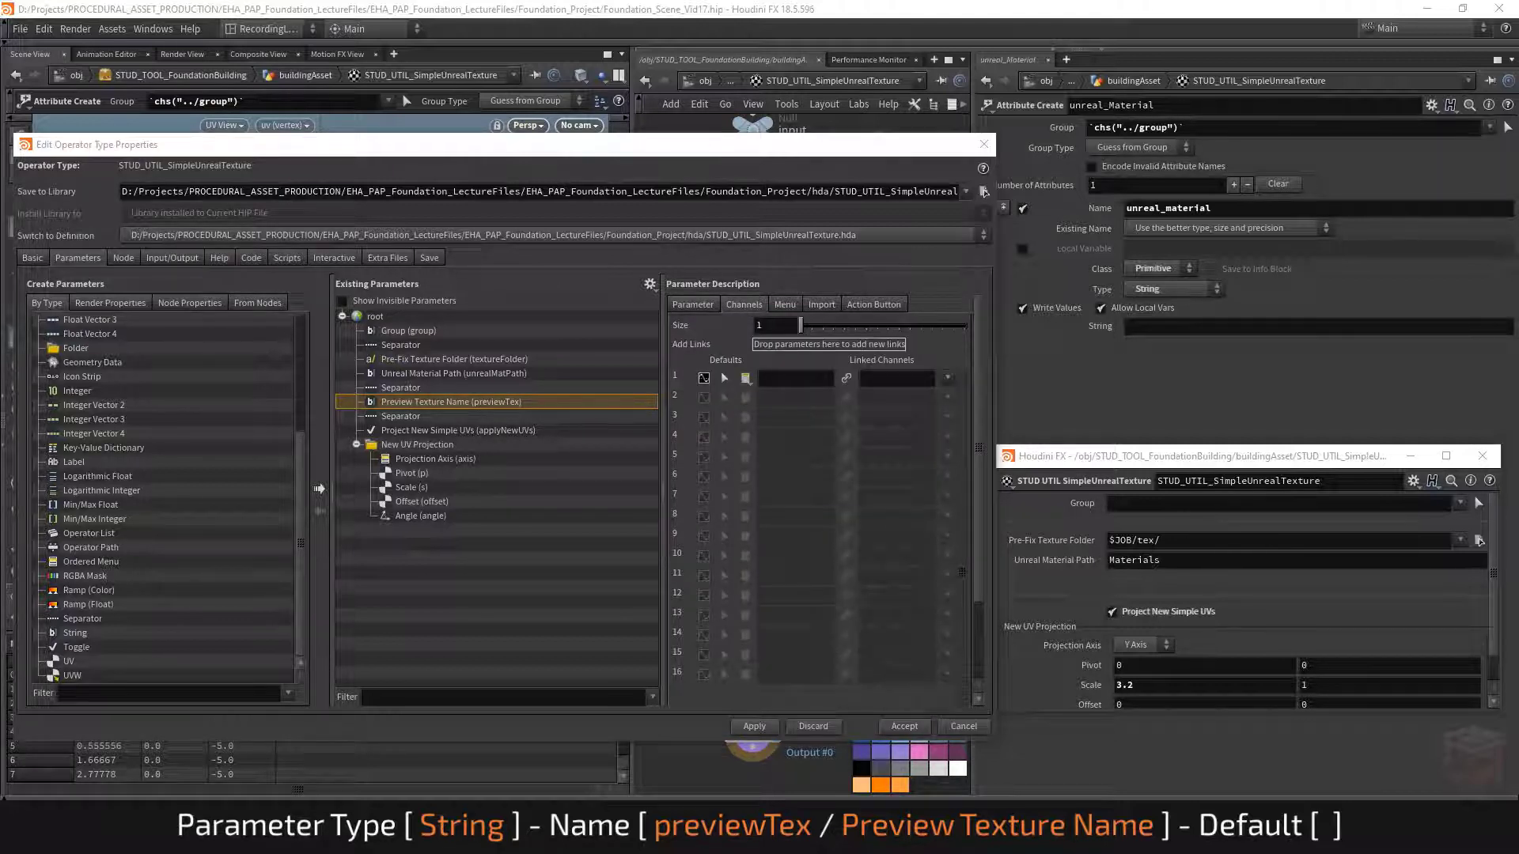
click(682, 304)
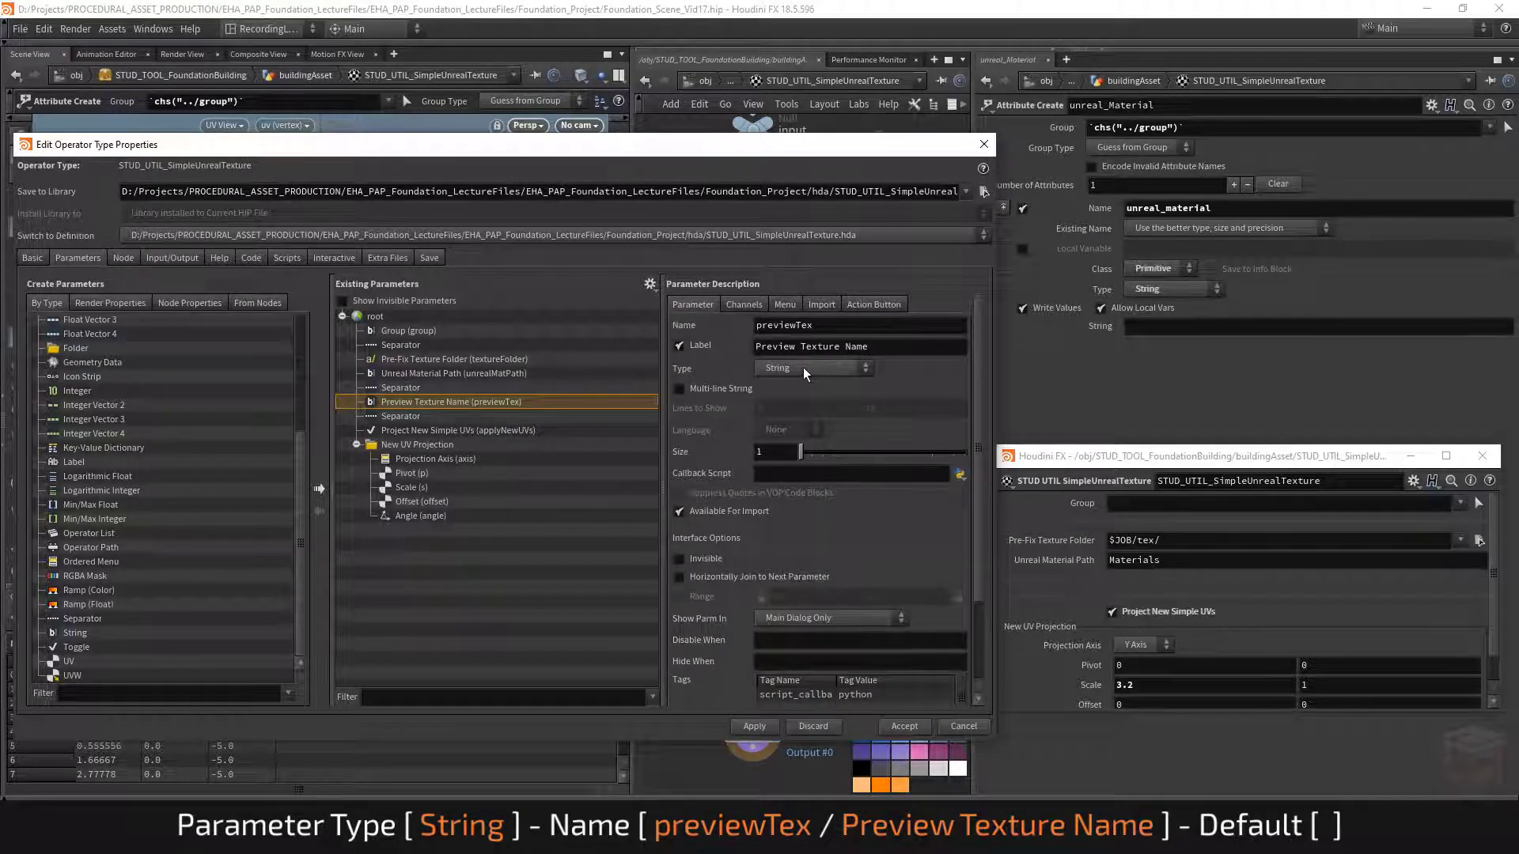
click(784, 306)
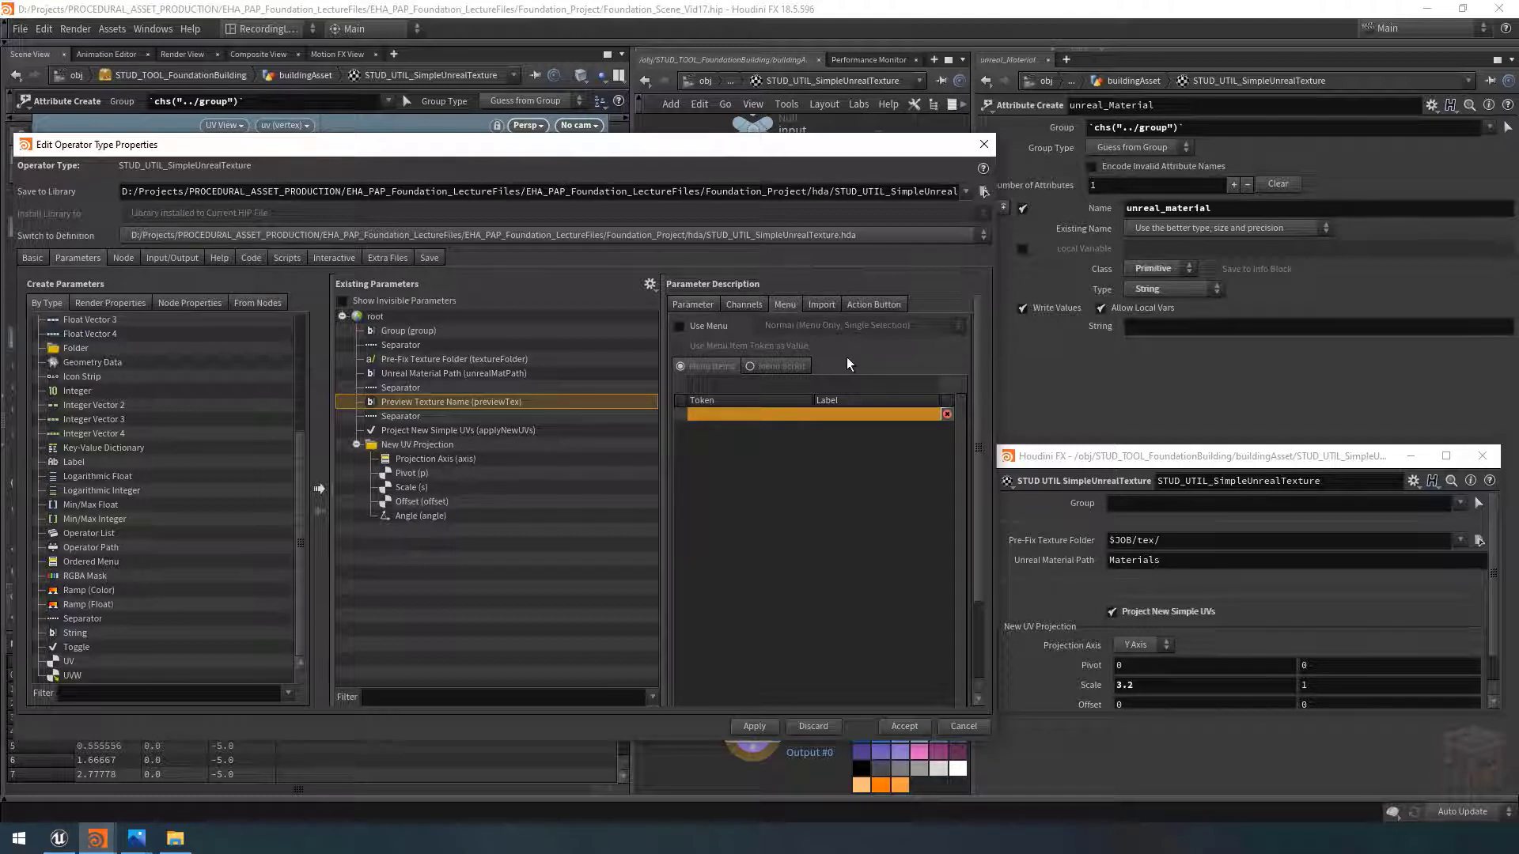
click(1460, 541)
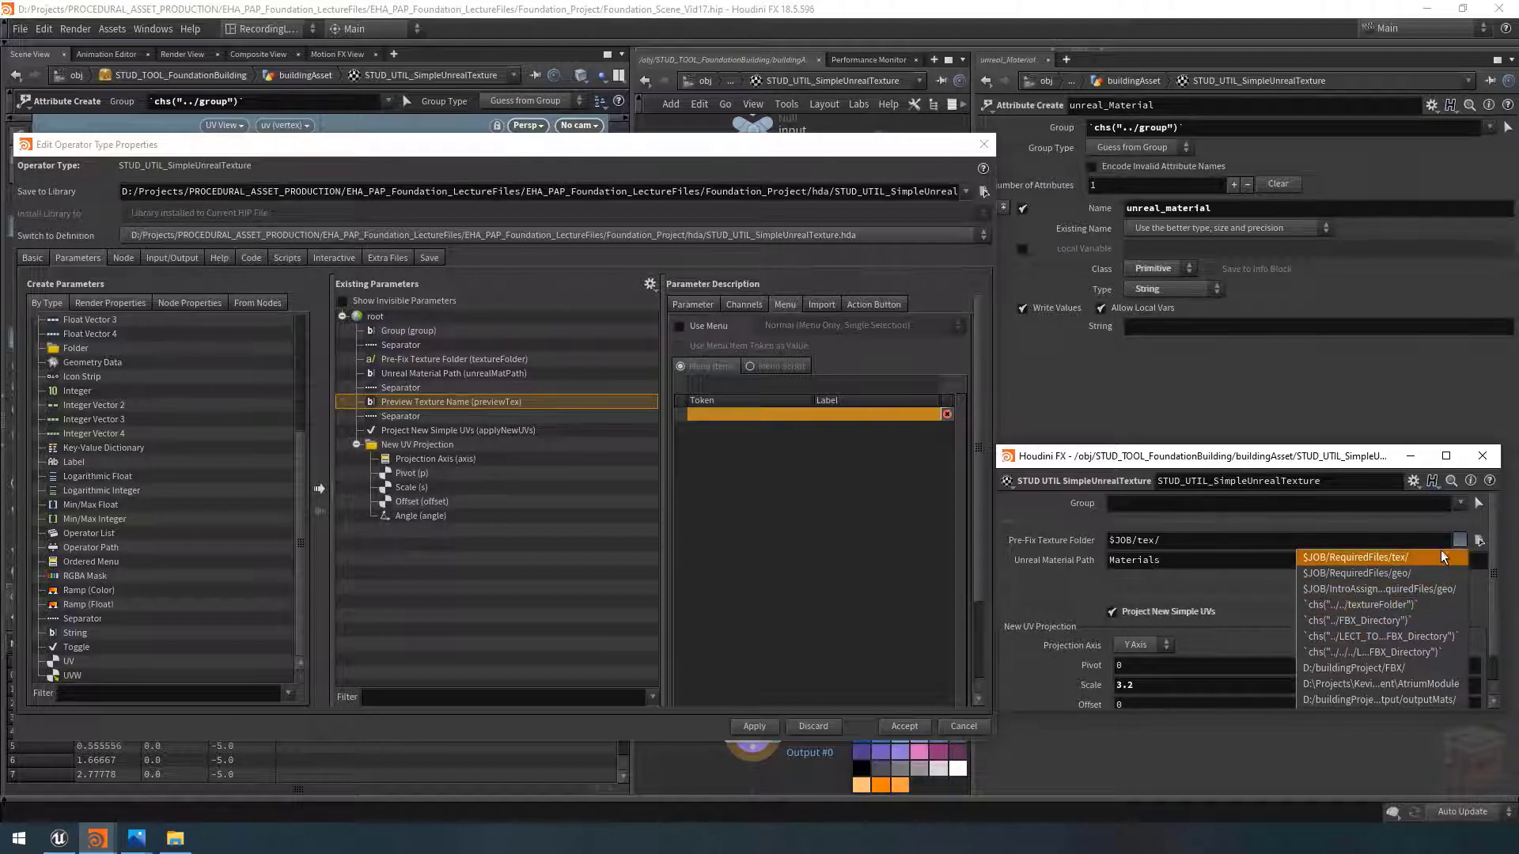
click(1219, 521)
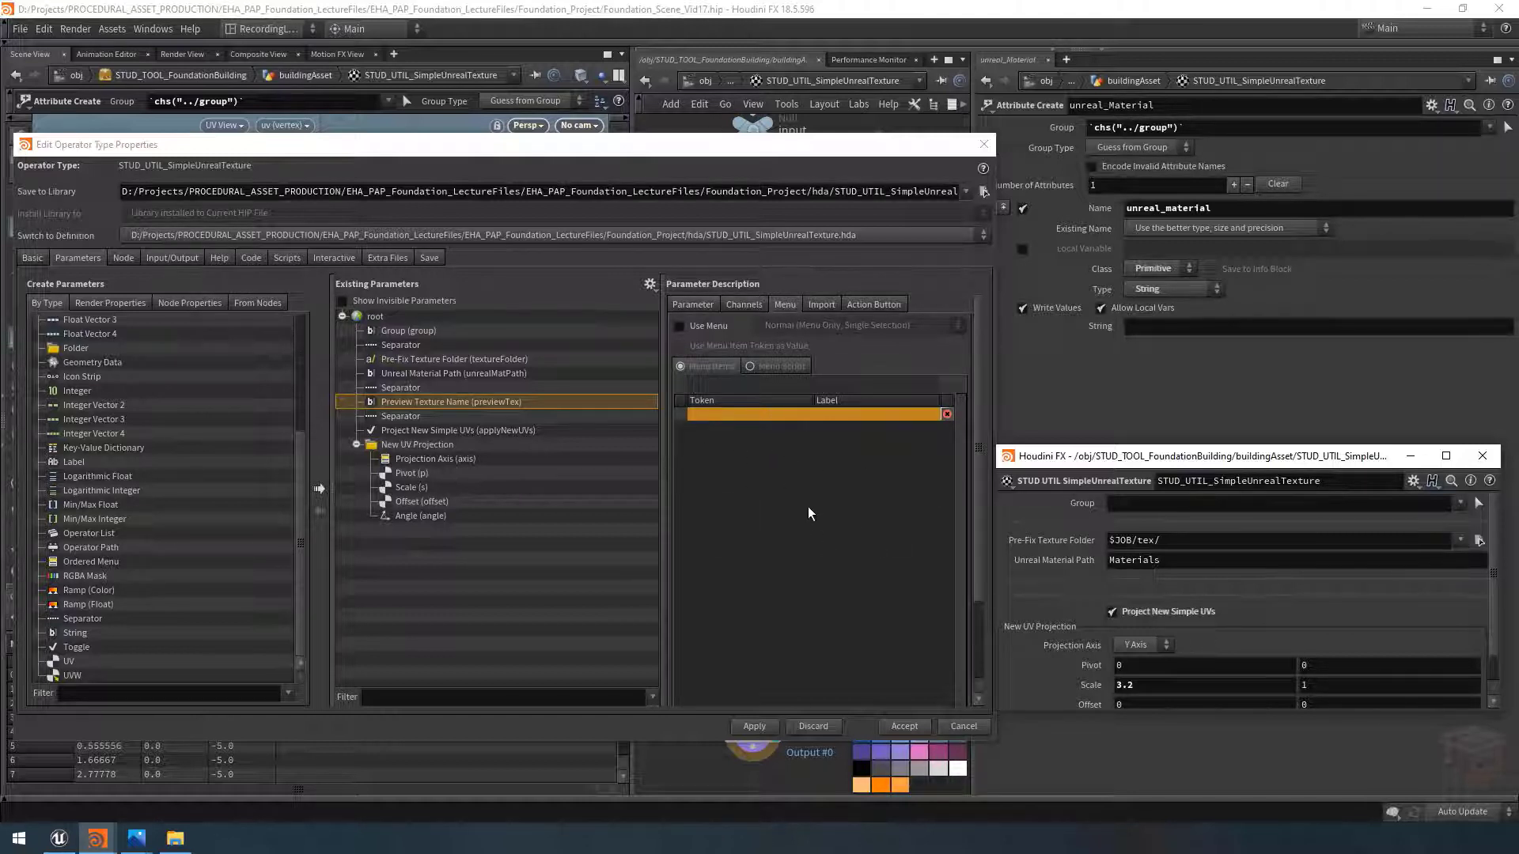
Step: Enable a menu for Preview Texture Name and add a first item with token 0 and label test1
click(696, 327)
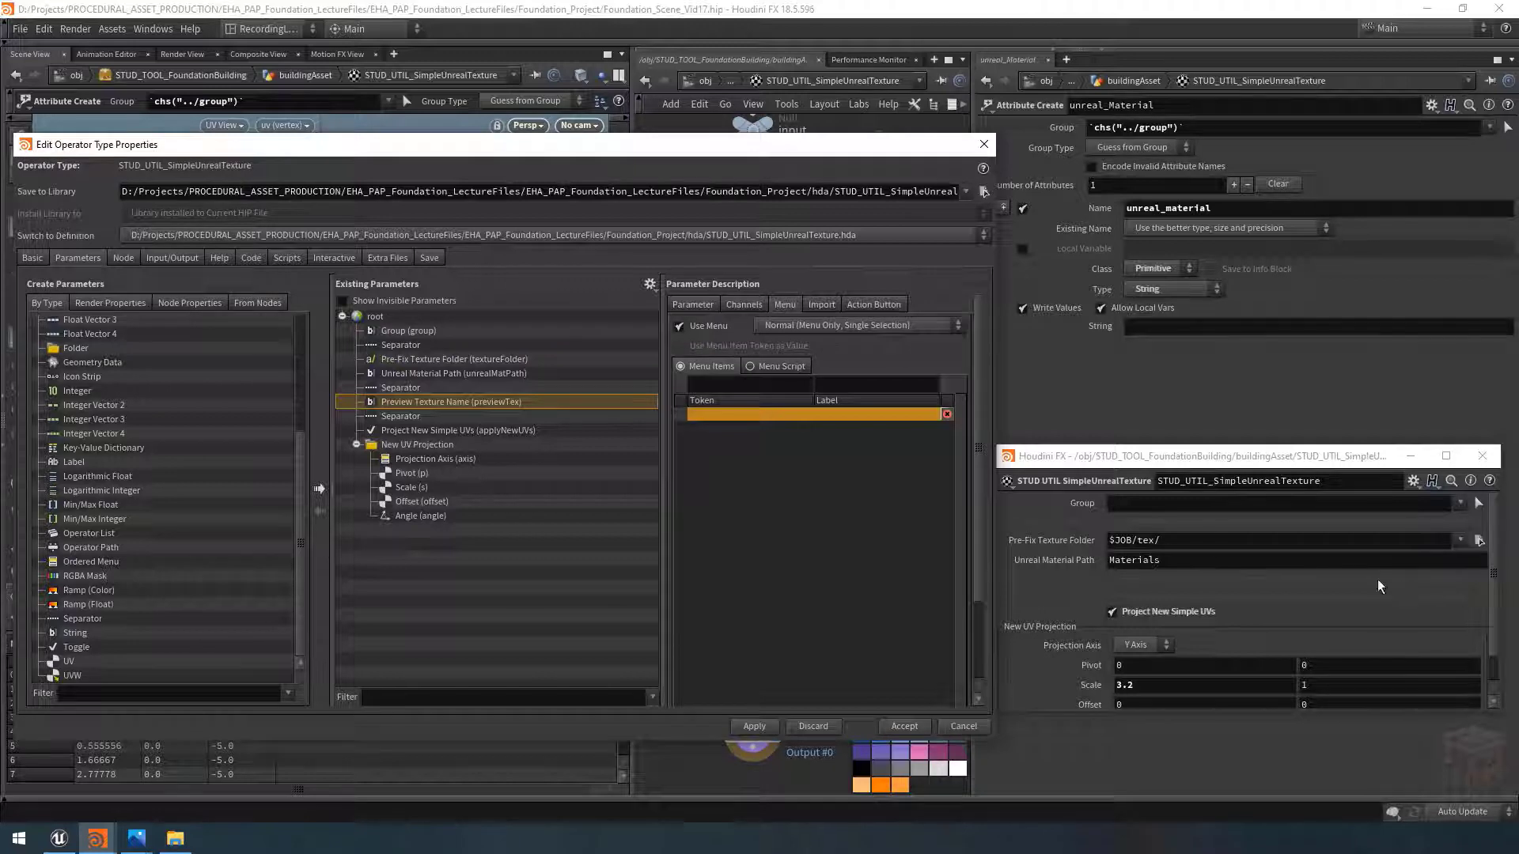
click(1151, 647)
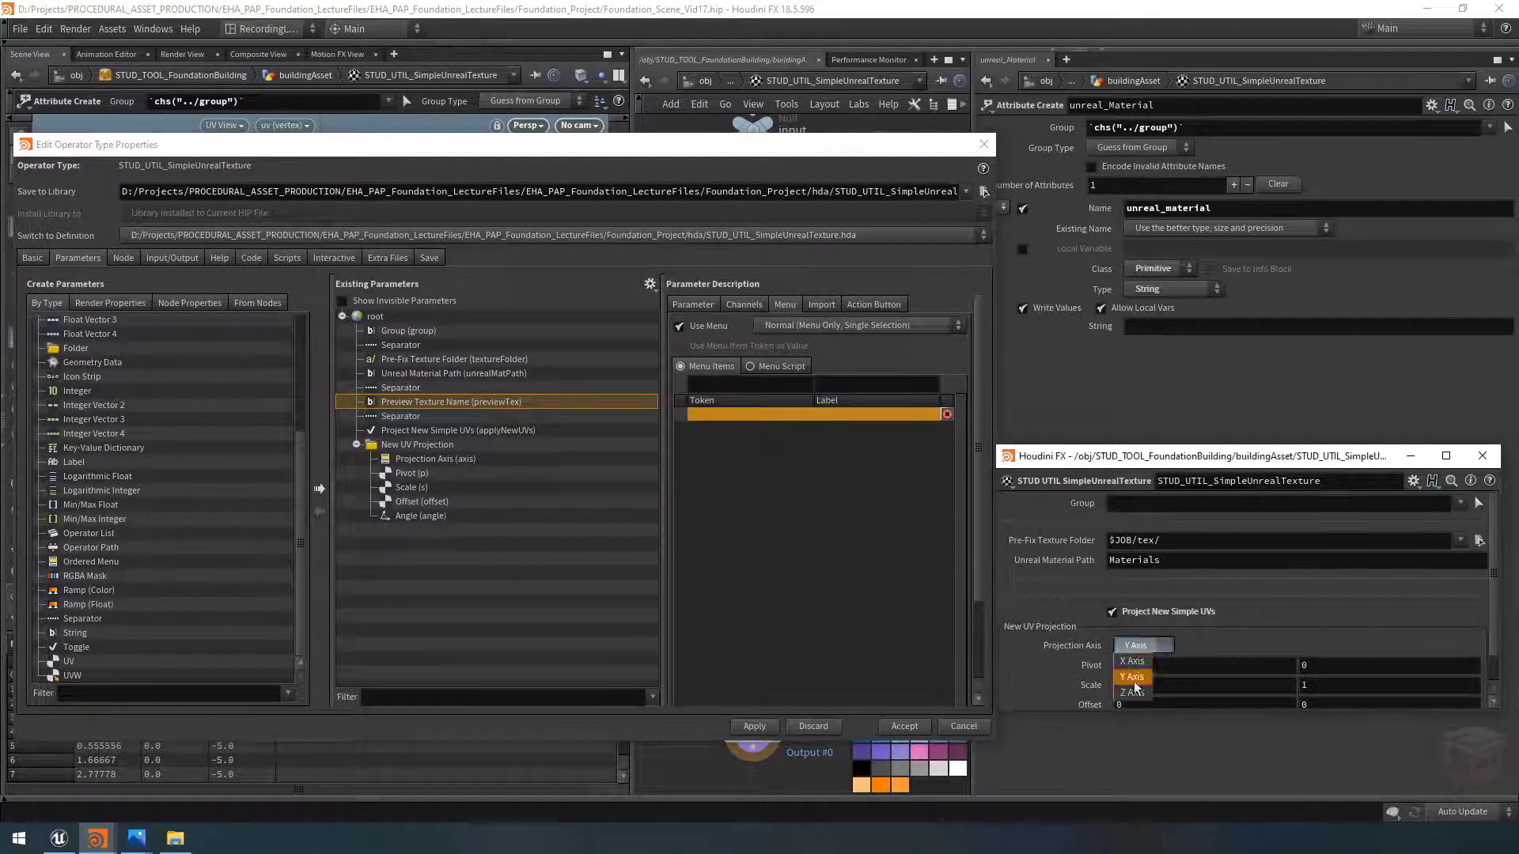
click(1136, 643)
click(736, 385)
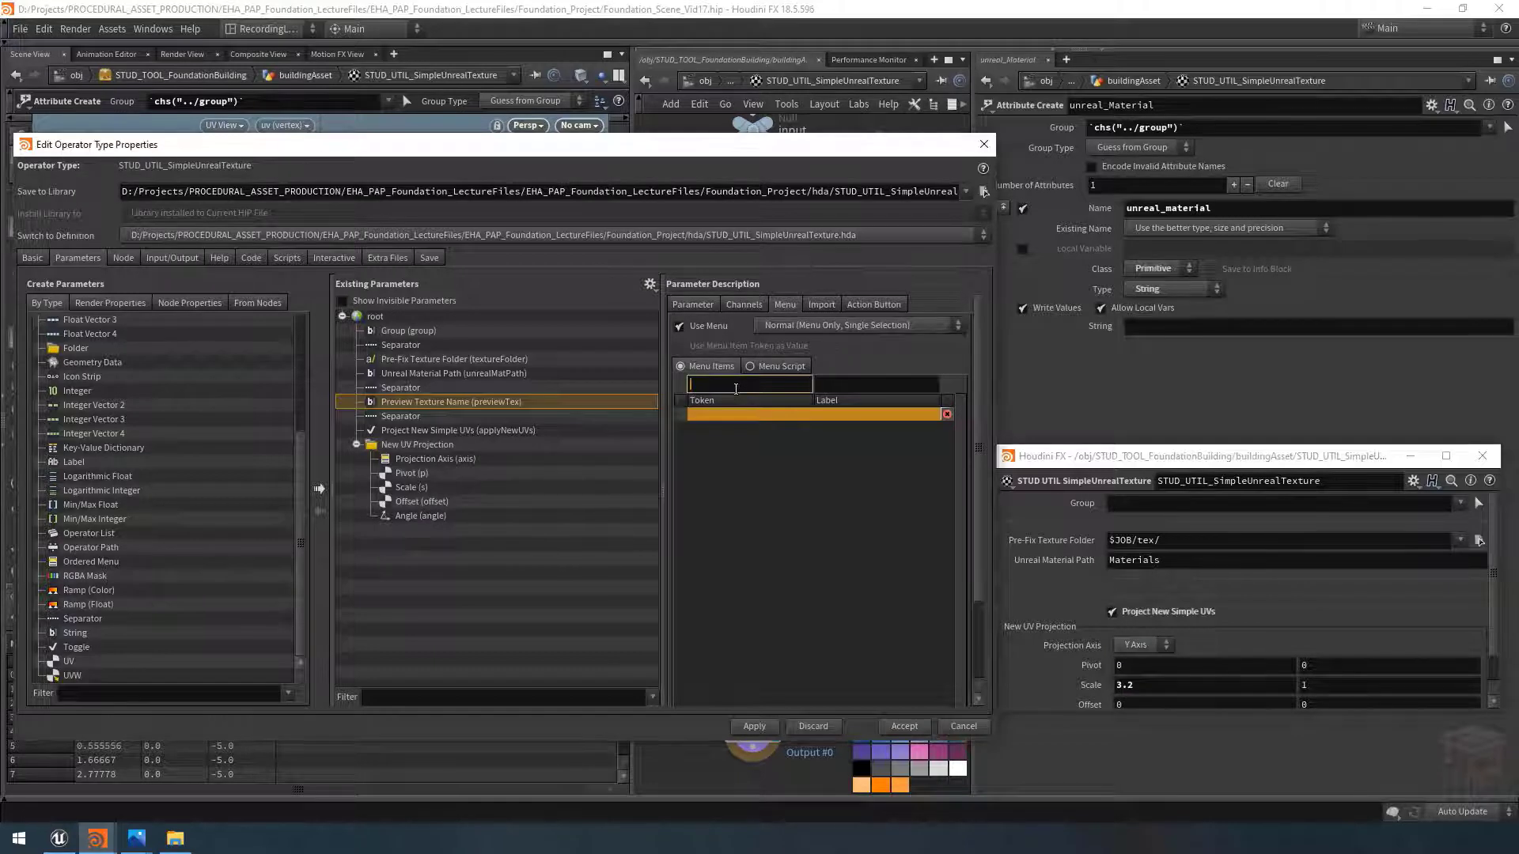
text(0)
key(Tab)
text(test1)
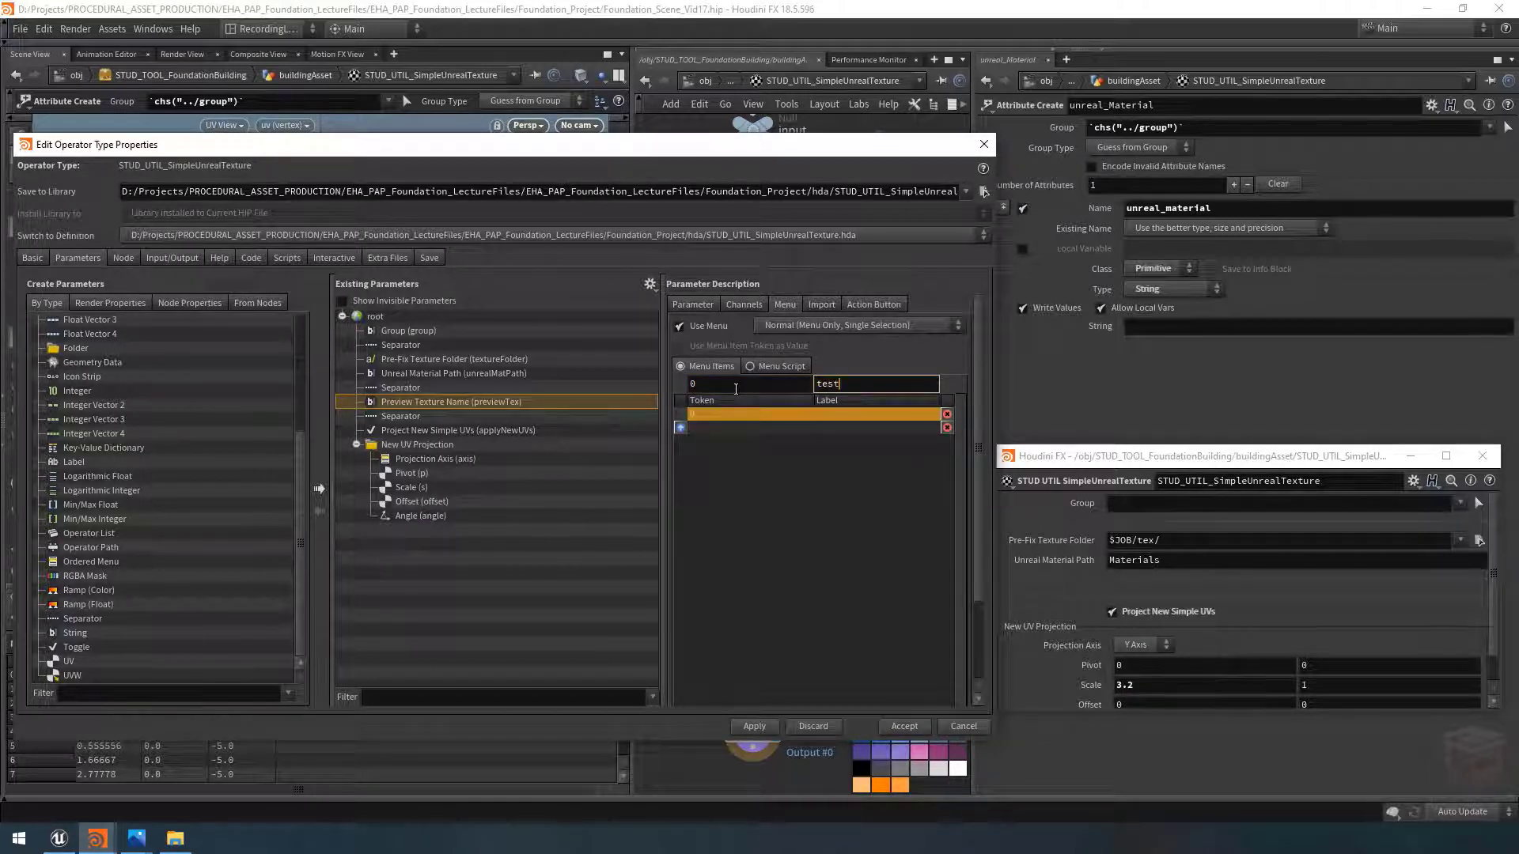
key(Tab)
Step: Add a second menu item with token 1 and label test2 and apply the asset's parameter changes
text(4)
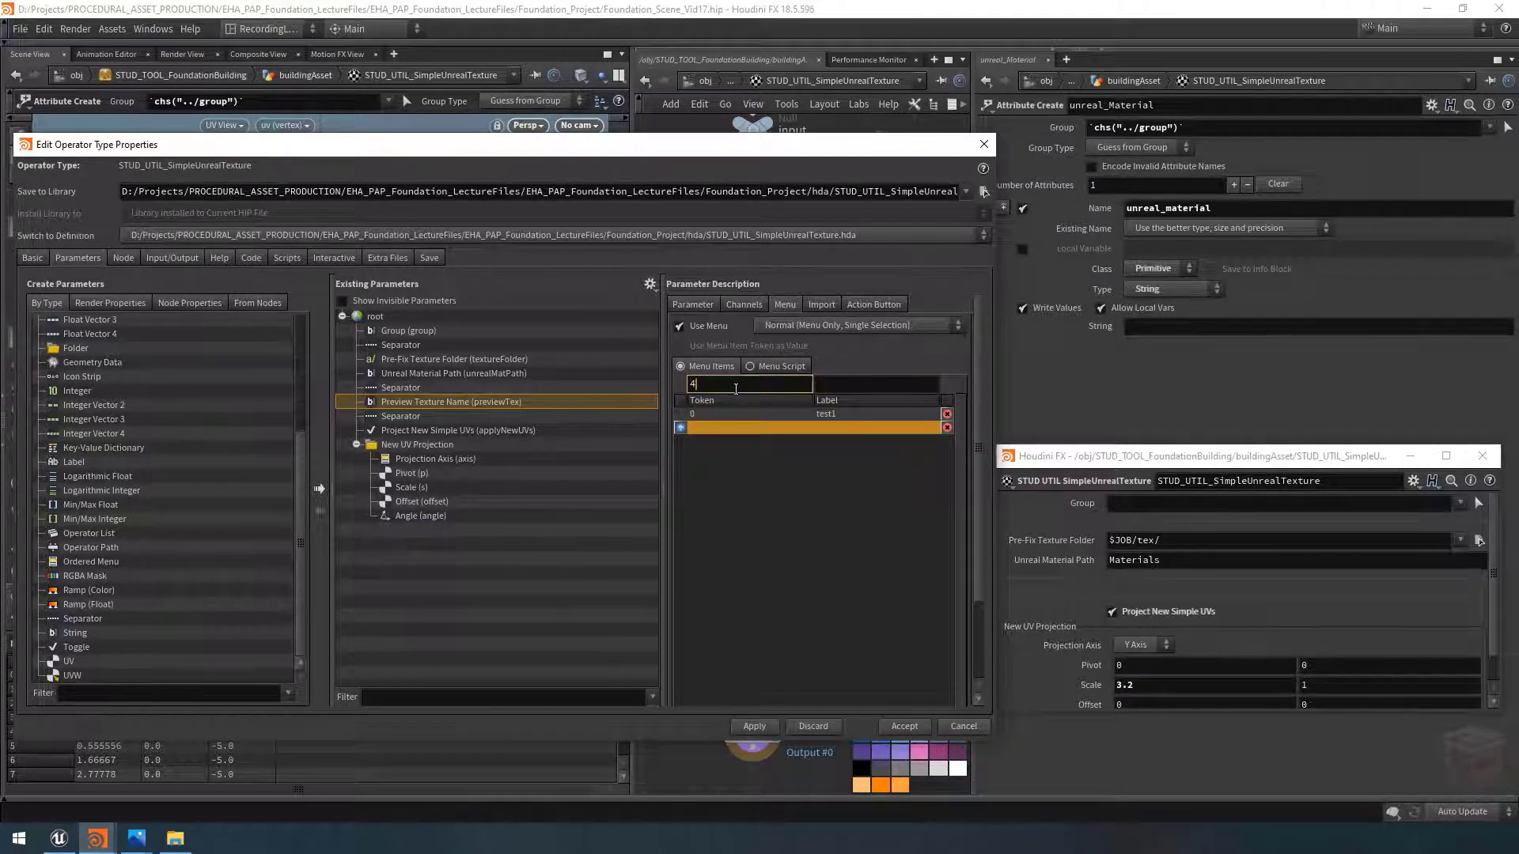
key(BackSpace)
text(1)
key(Tab)
text(te)
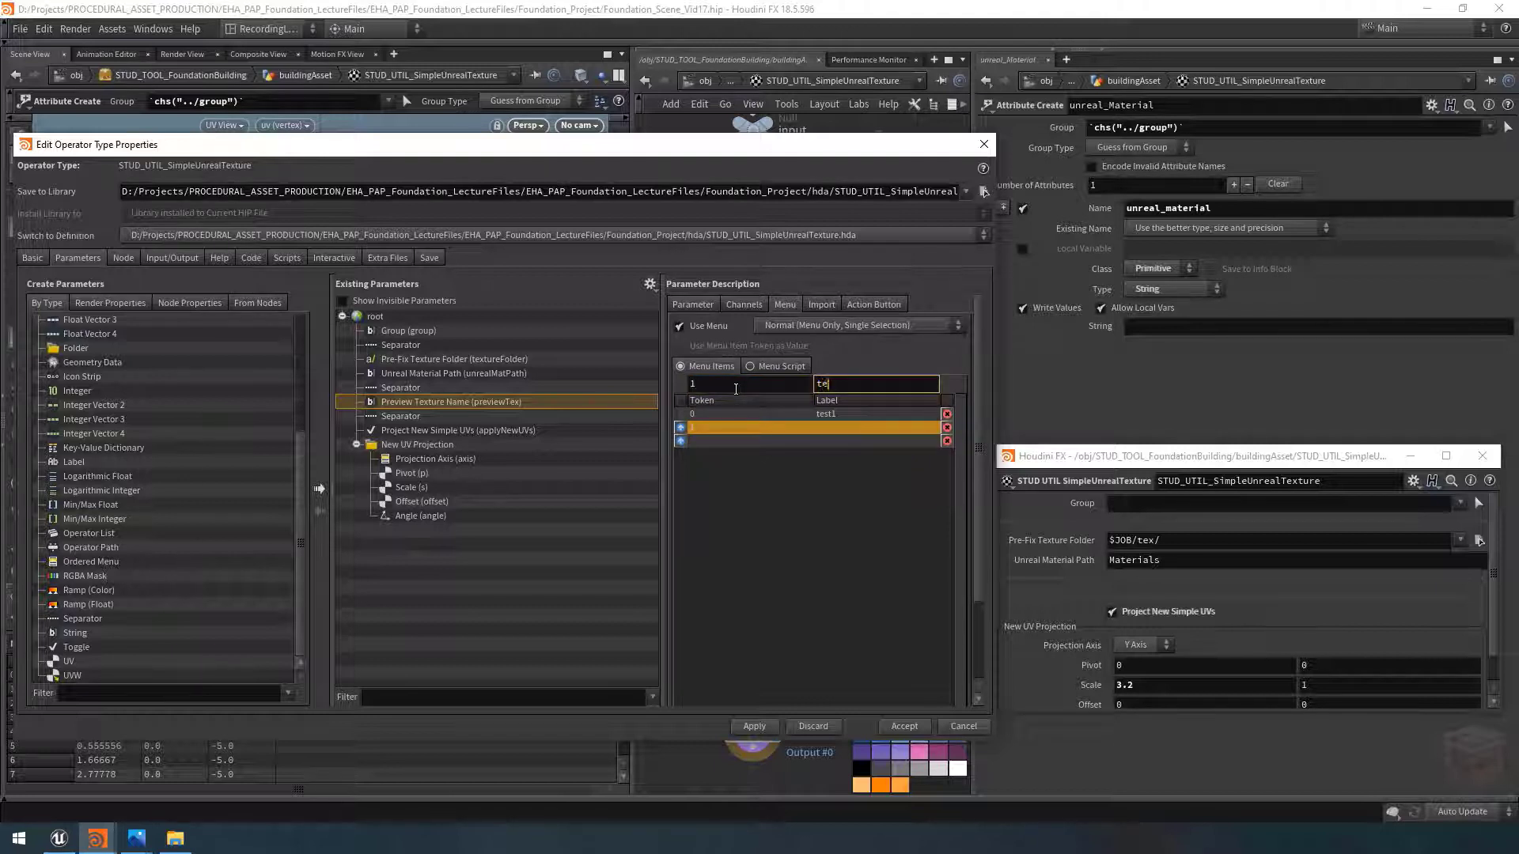
text(st2)
key(Tab)
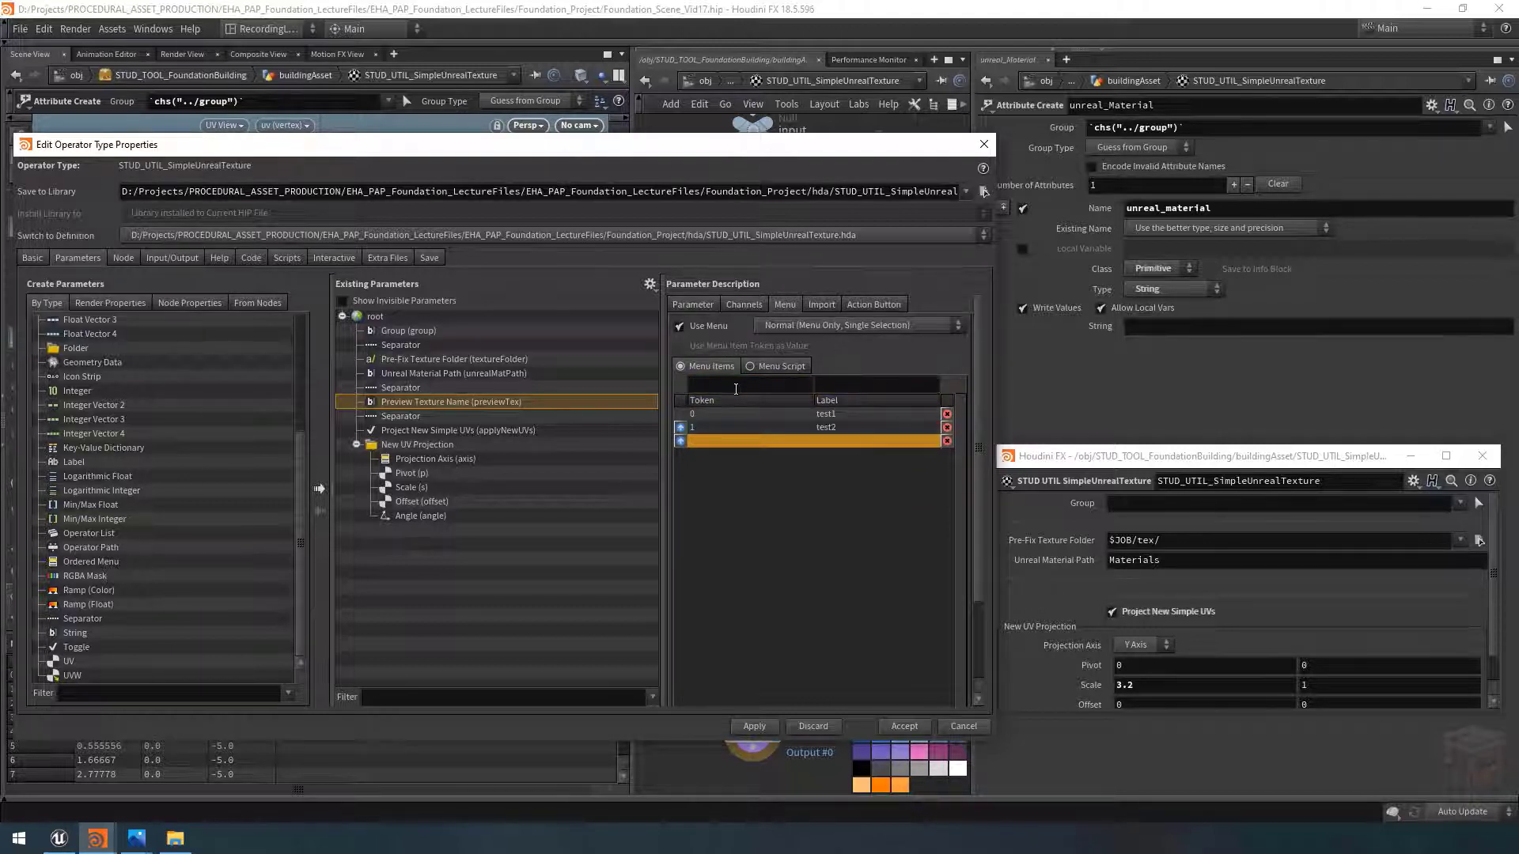
click(754, 727)
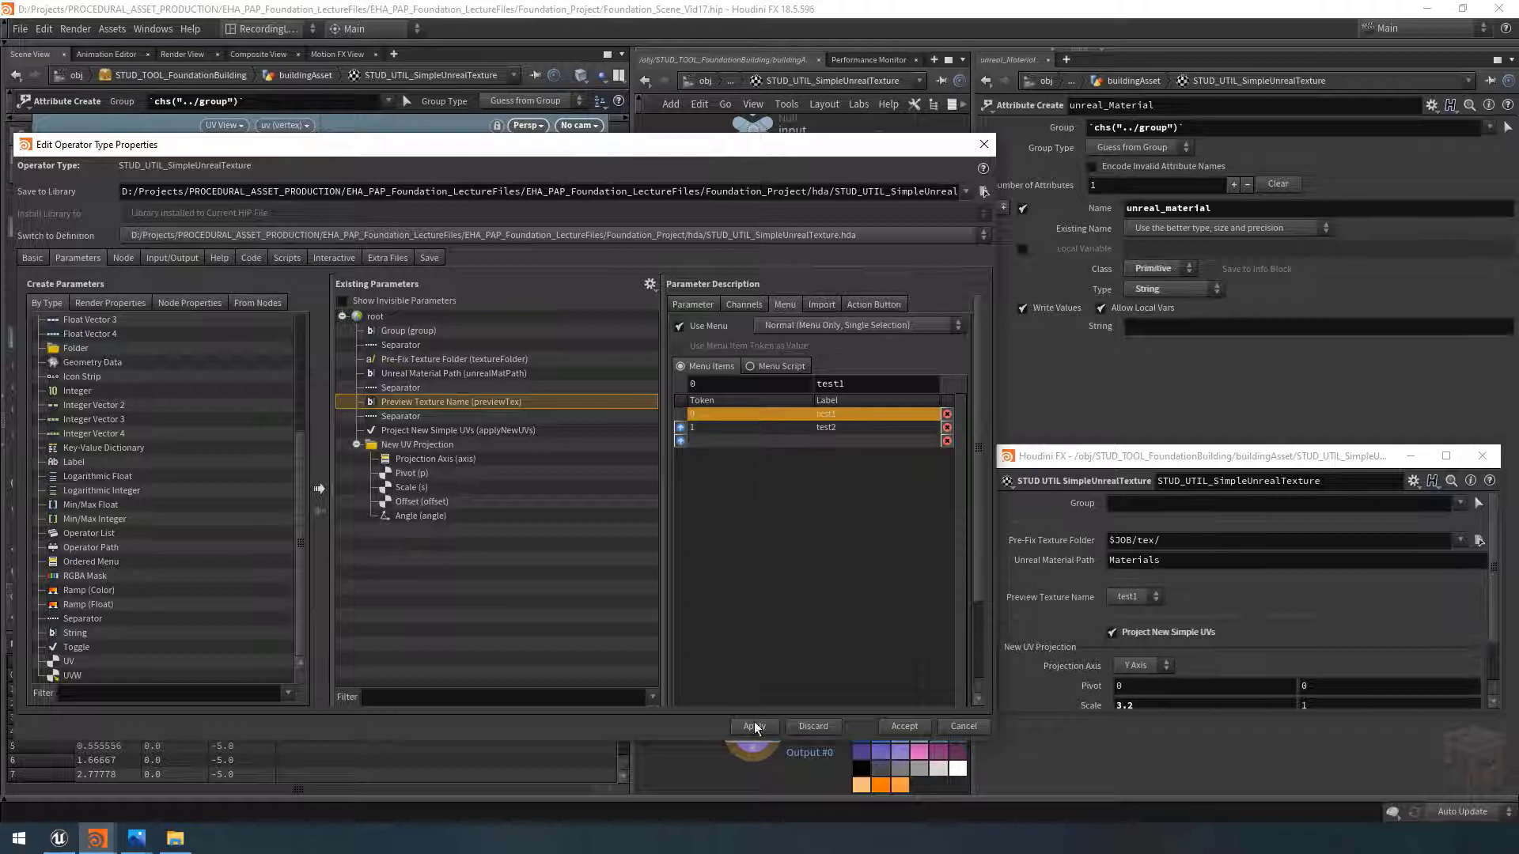
Step: Check the Preview Texture Name choices in the floating parameter window and review the parameter's type
click(1136, 597)
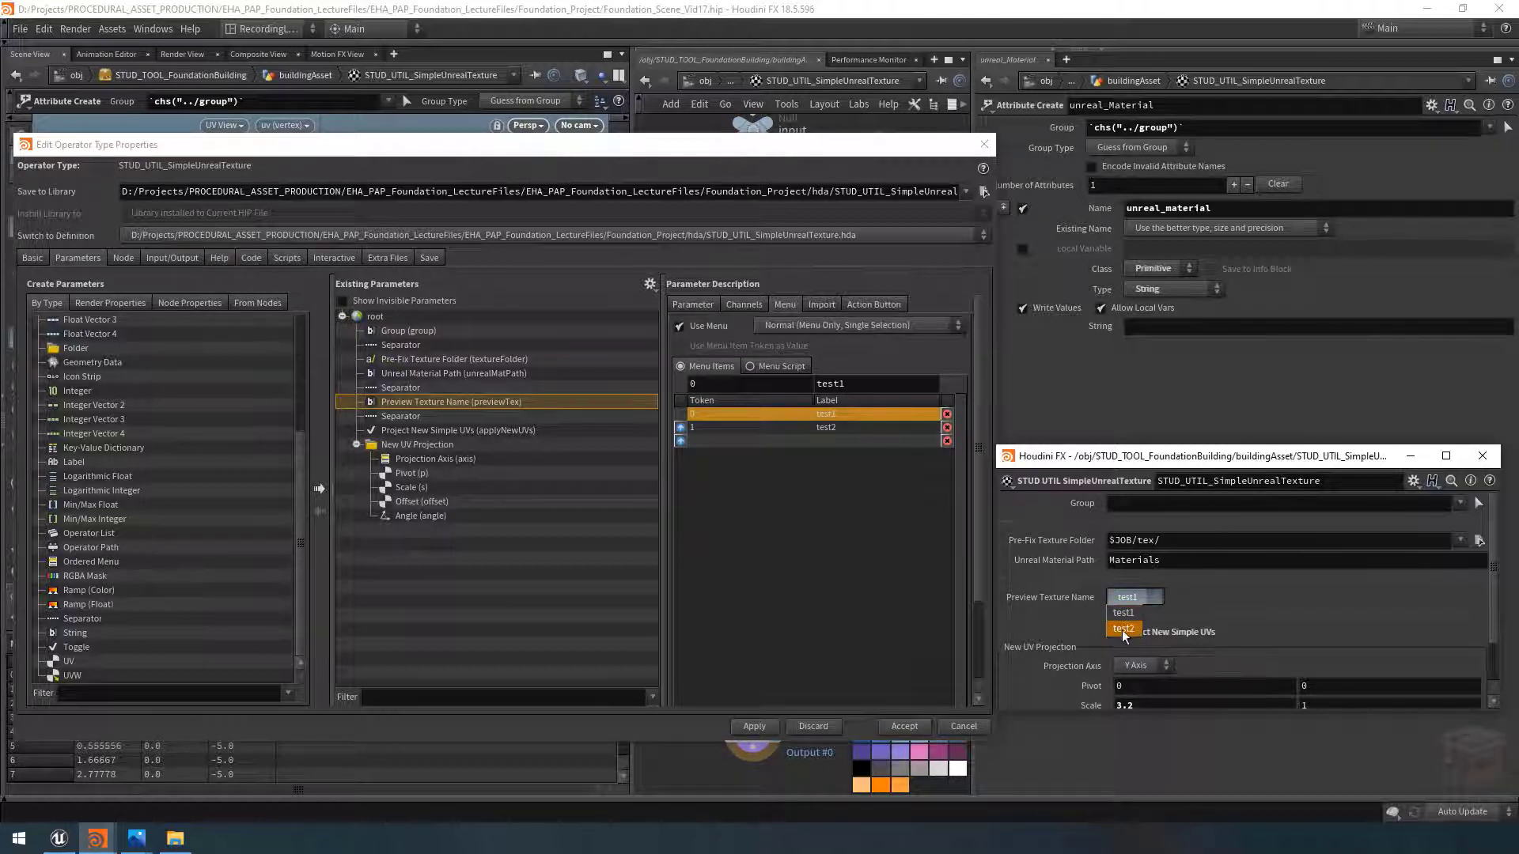
click(1123, 612)
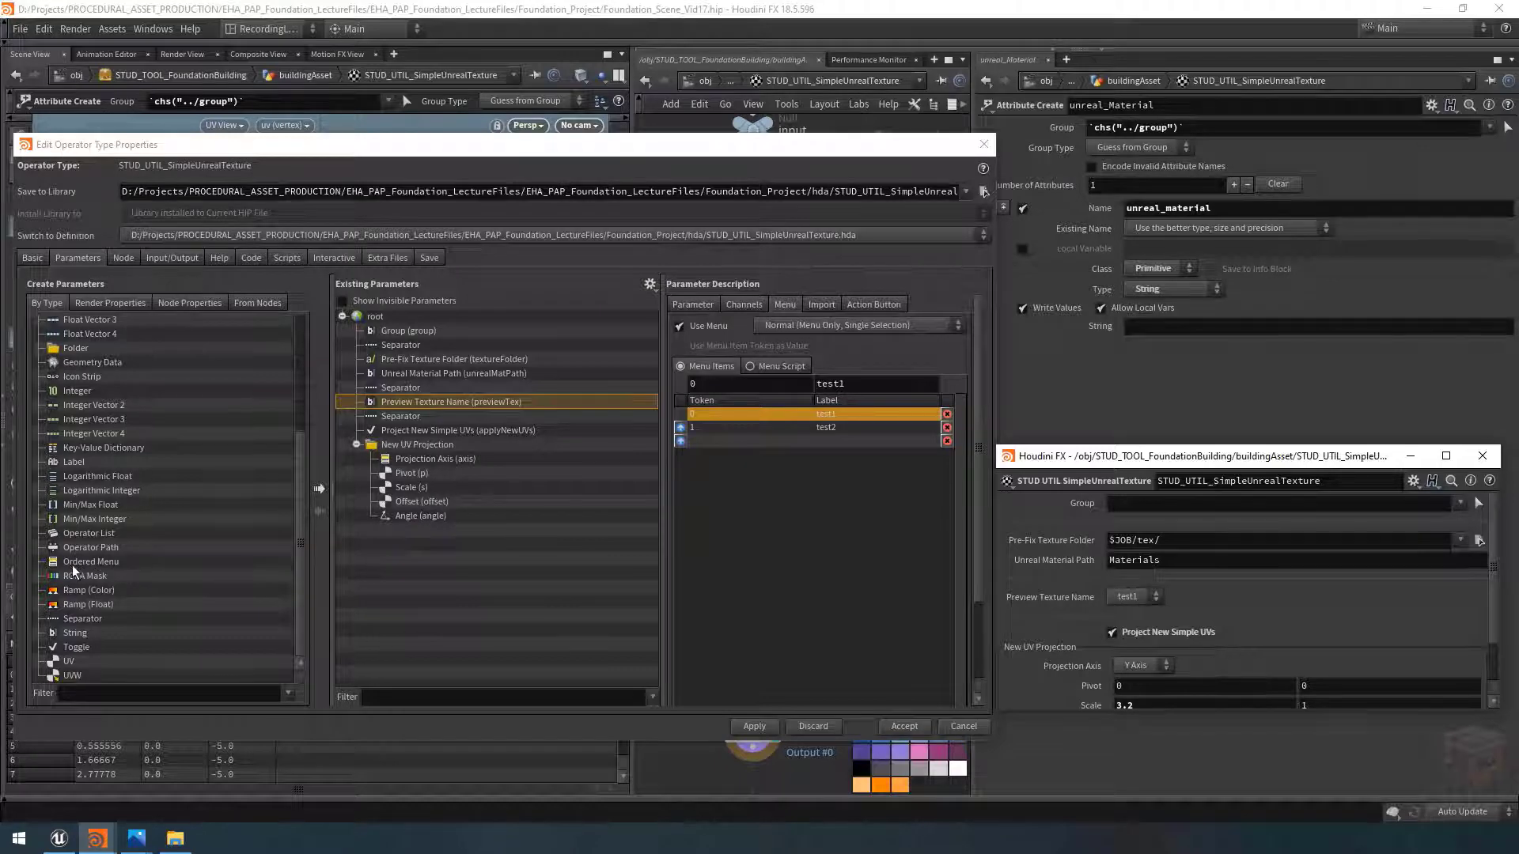
click(692, 305)
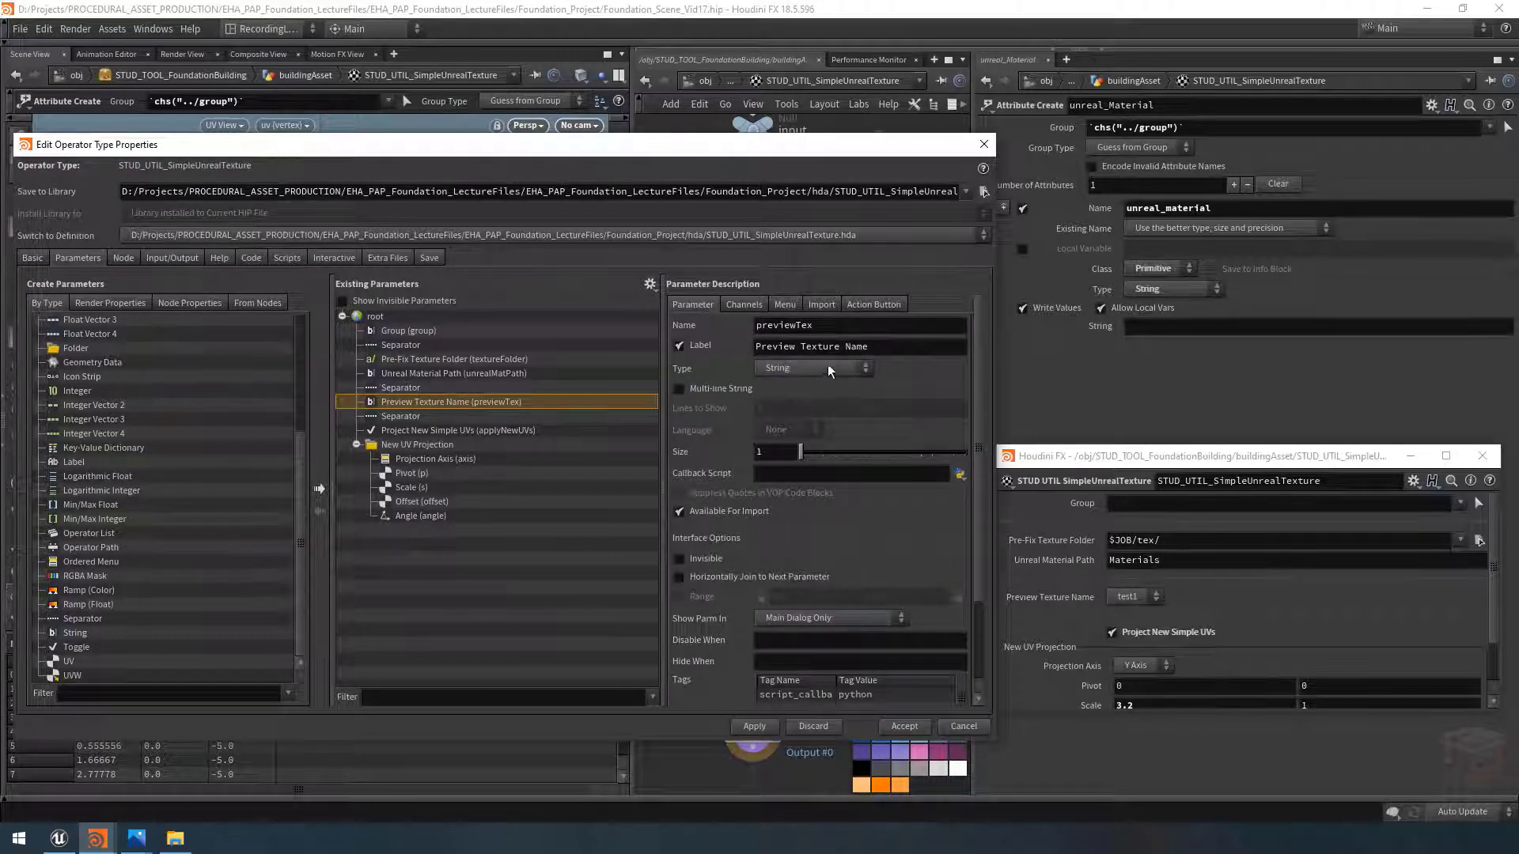
click(785, 305)
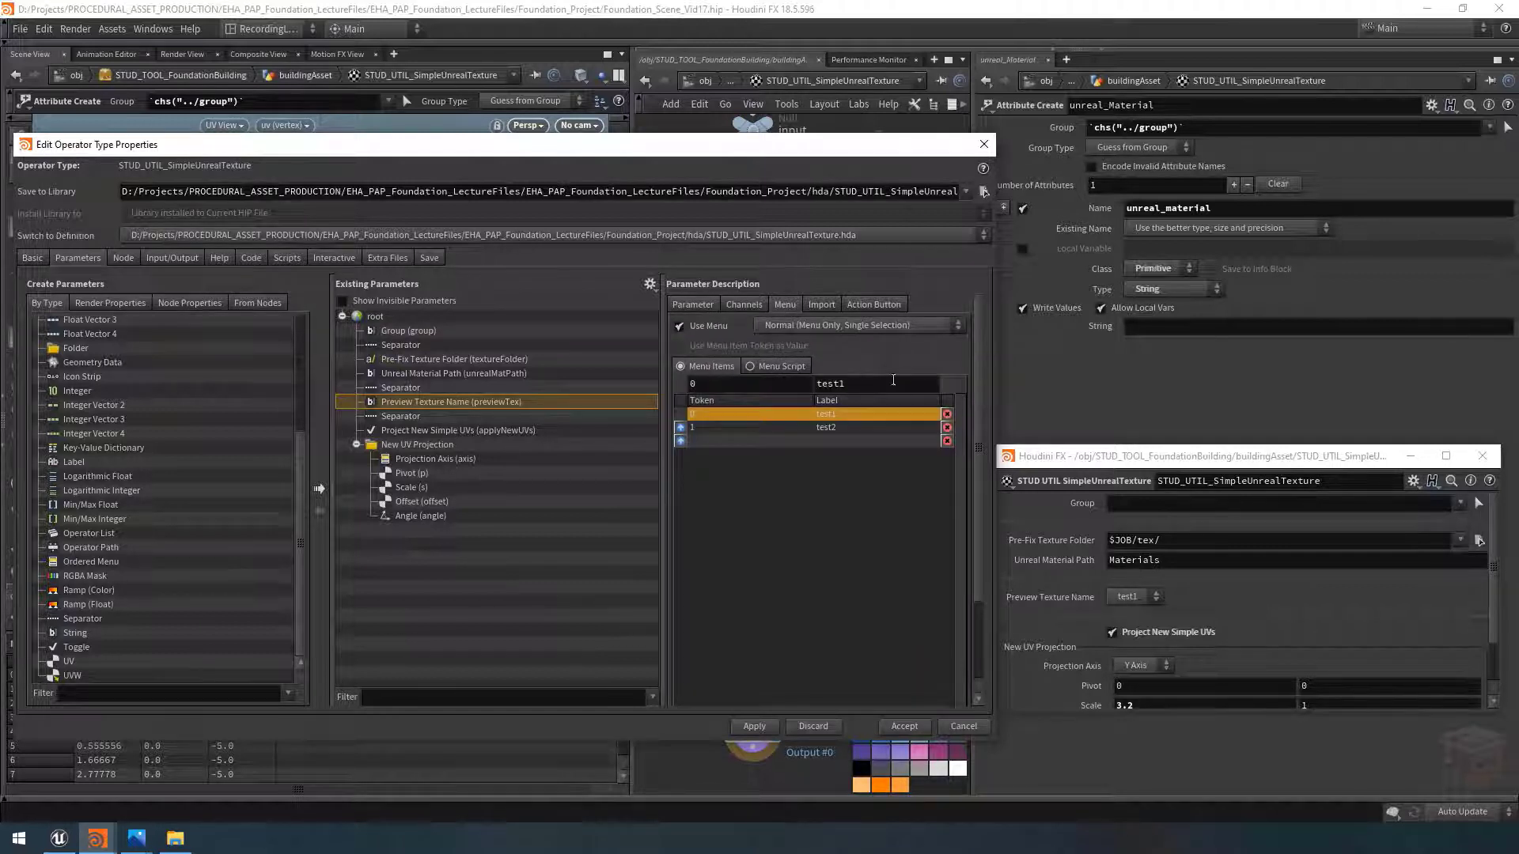
Step: Try the Normal Mini (Mini Menu Only, Single Selection) menu style on Preview Texture Name and check it in the floating window
click(882, 326)
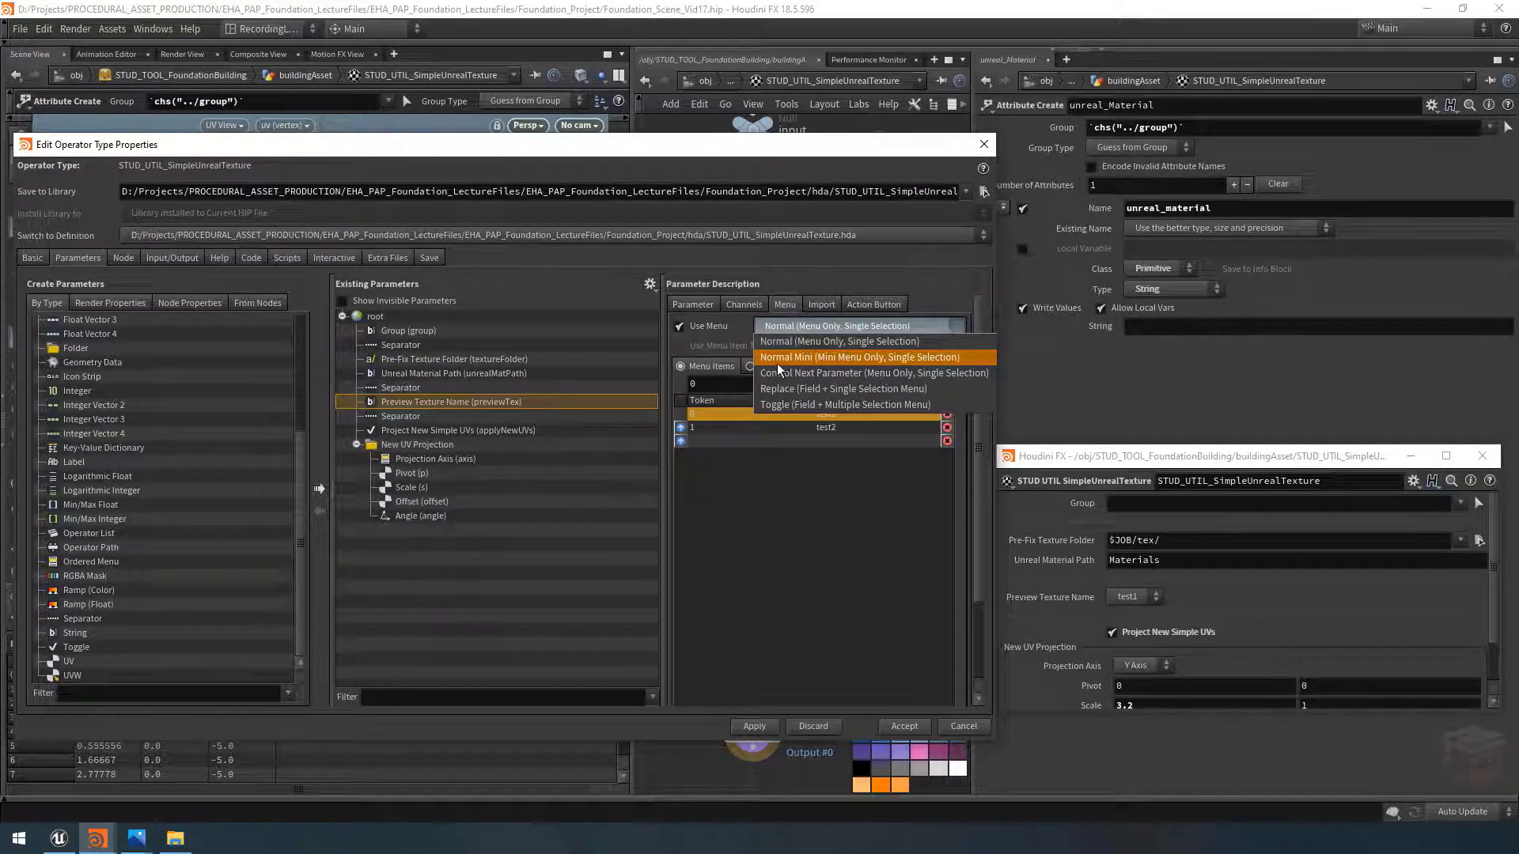
click(869, 359)
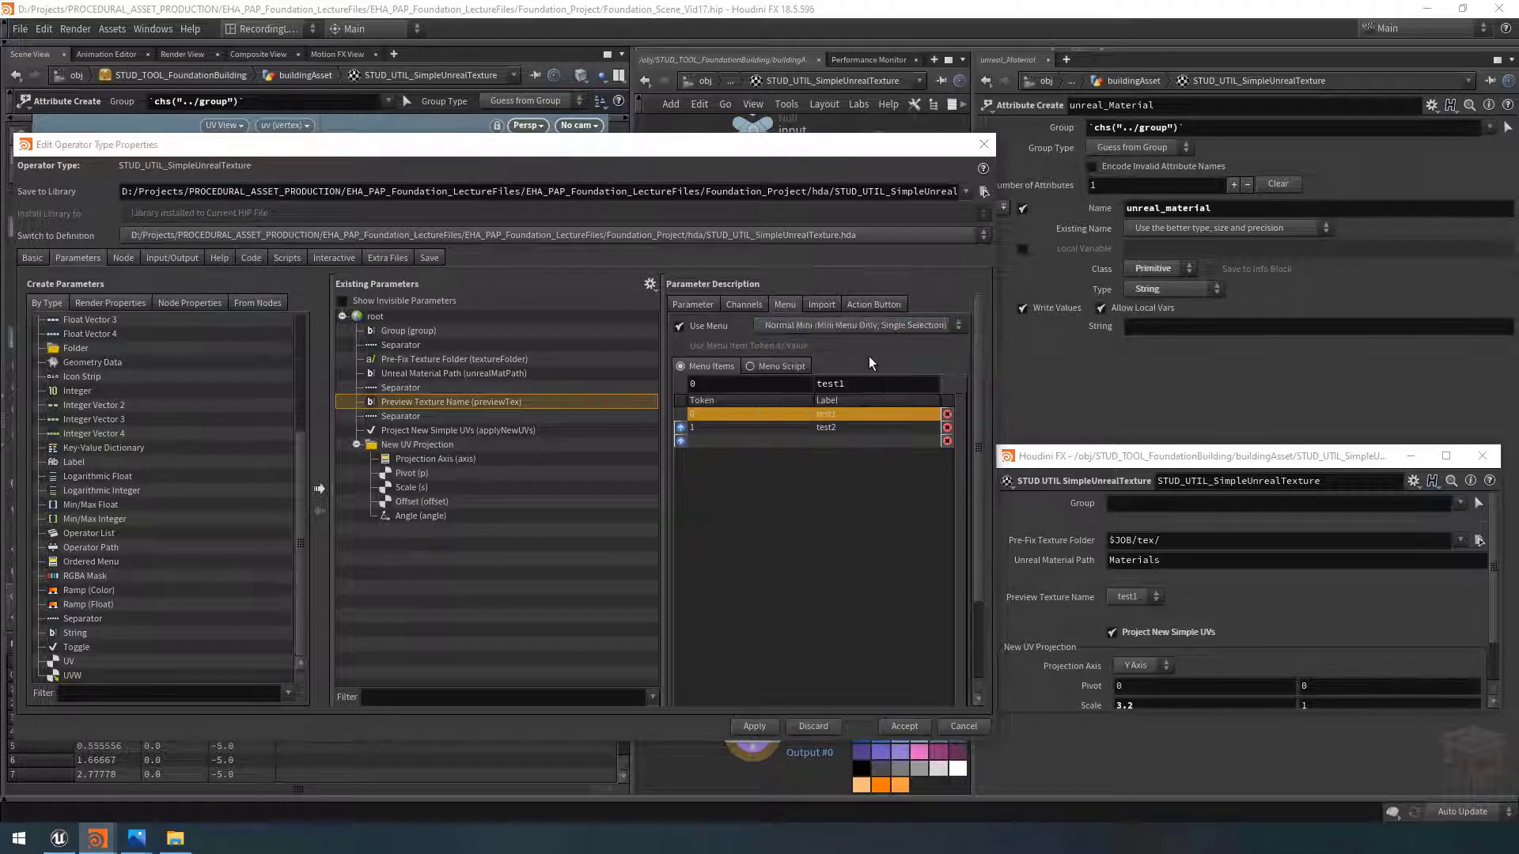
click(757, 725)
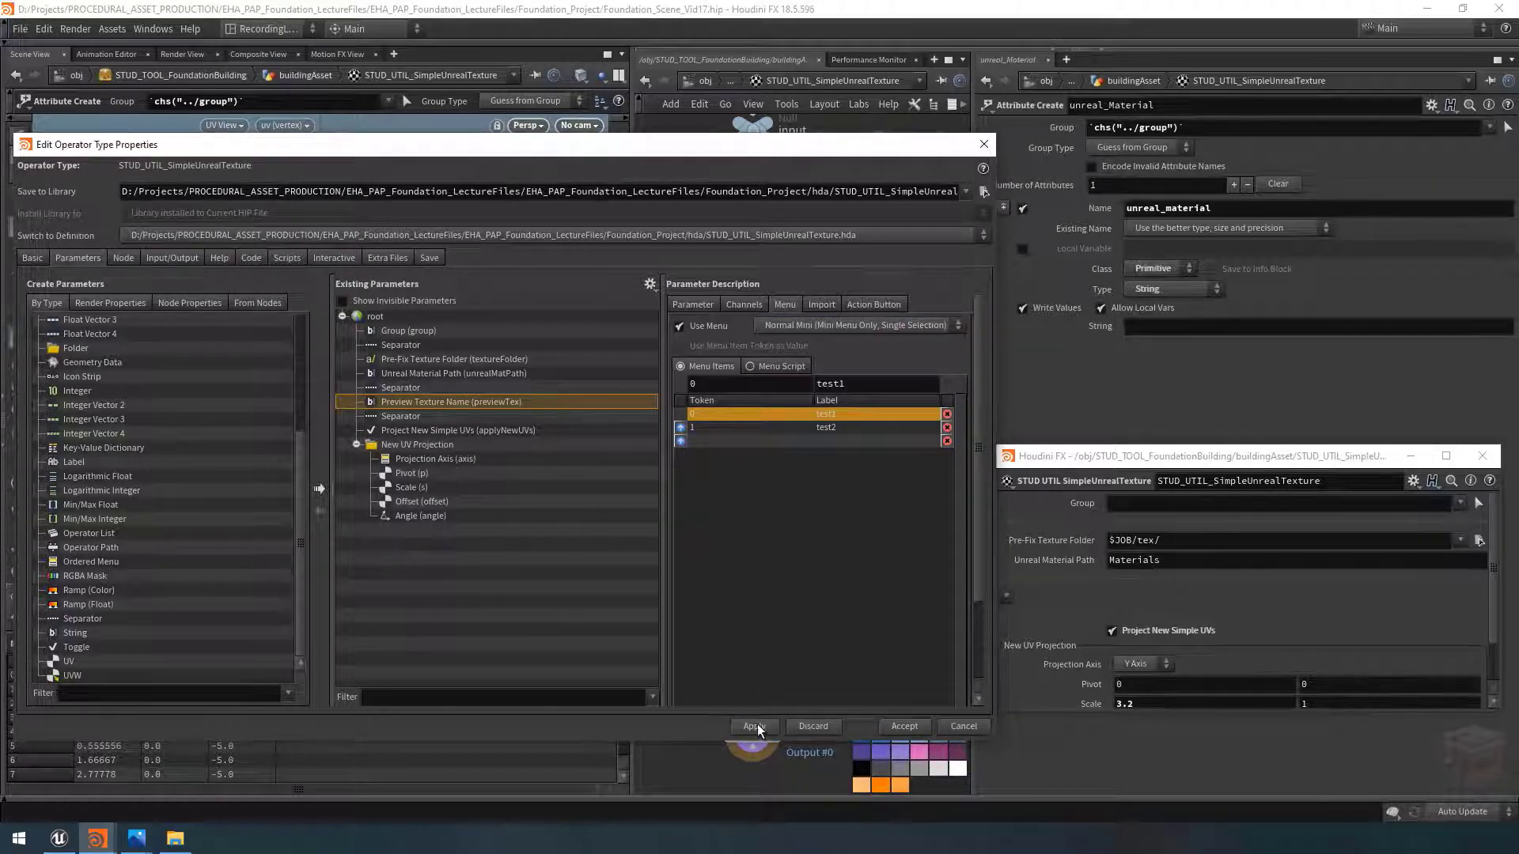
drag(1123, 457, 1148, 450)
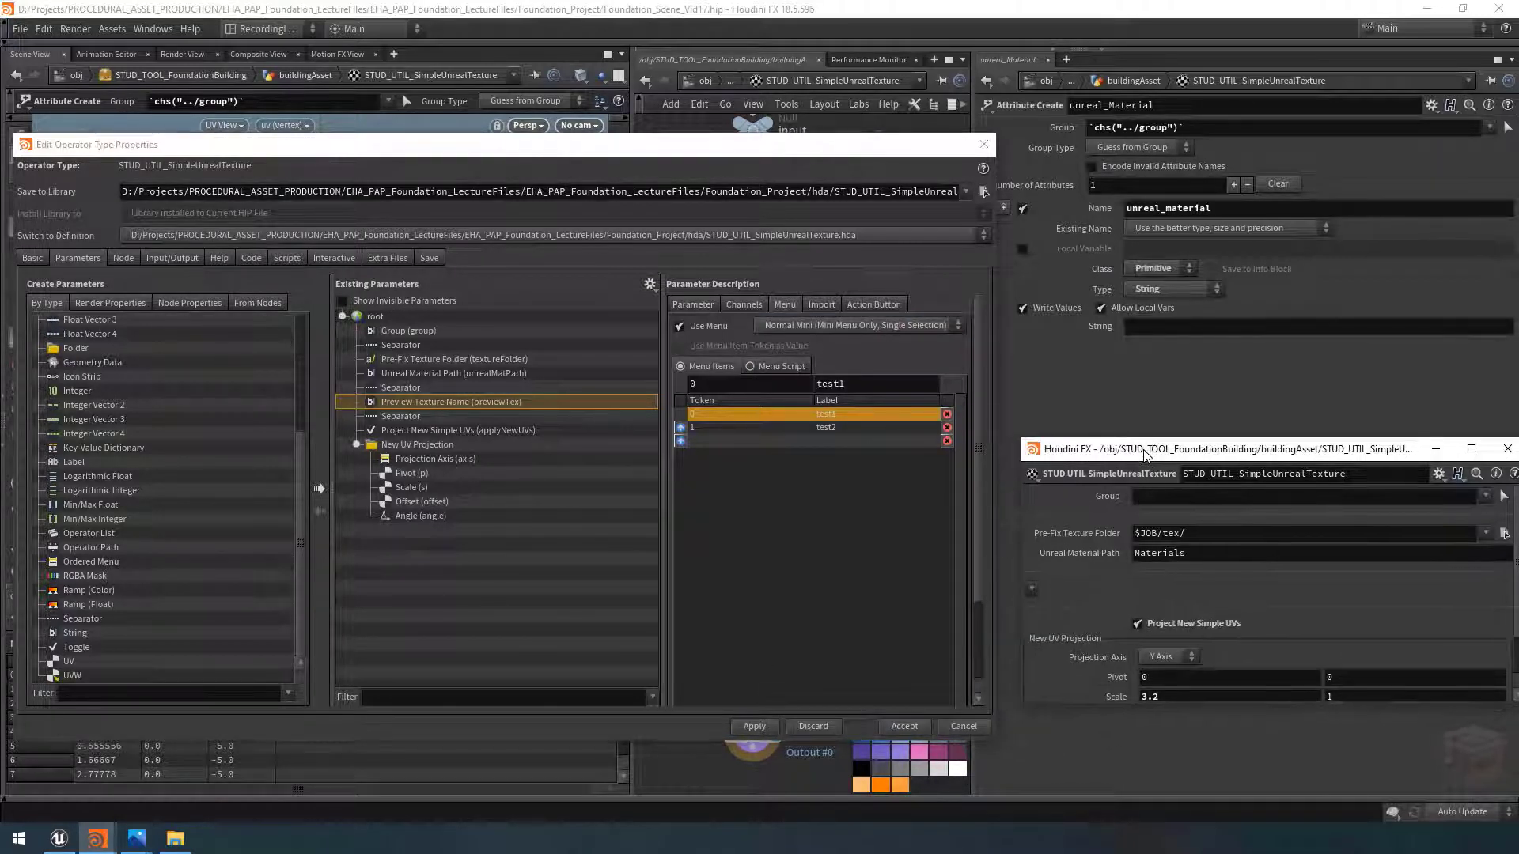
click(1032, 589)
click(1036, 606)
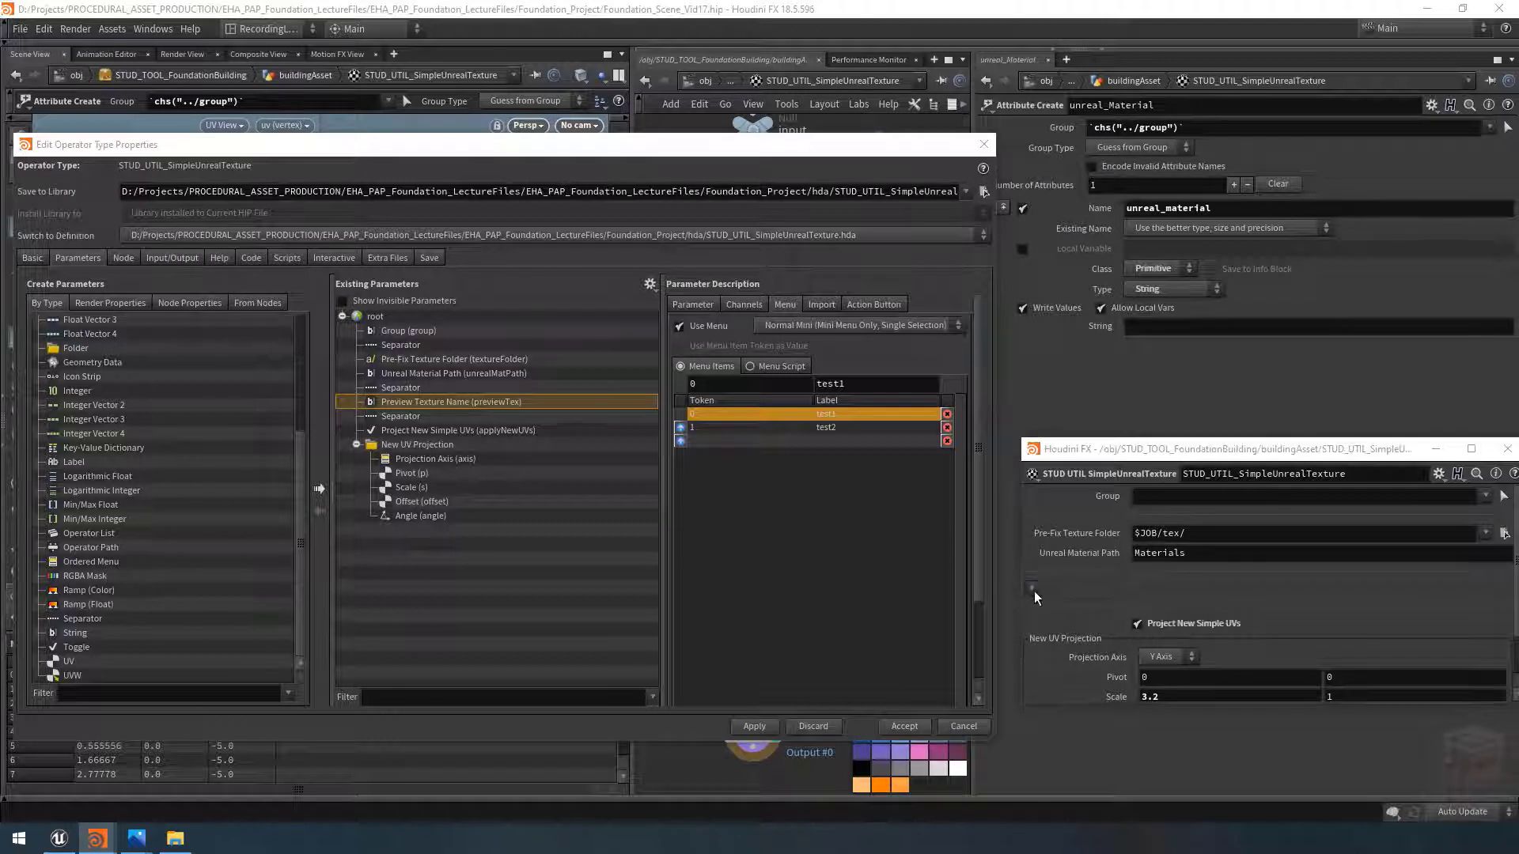
click(833, 326)
click(820, 507)
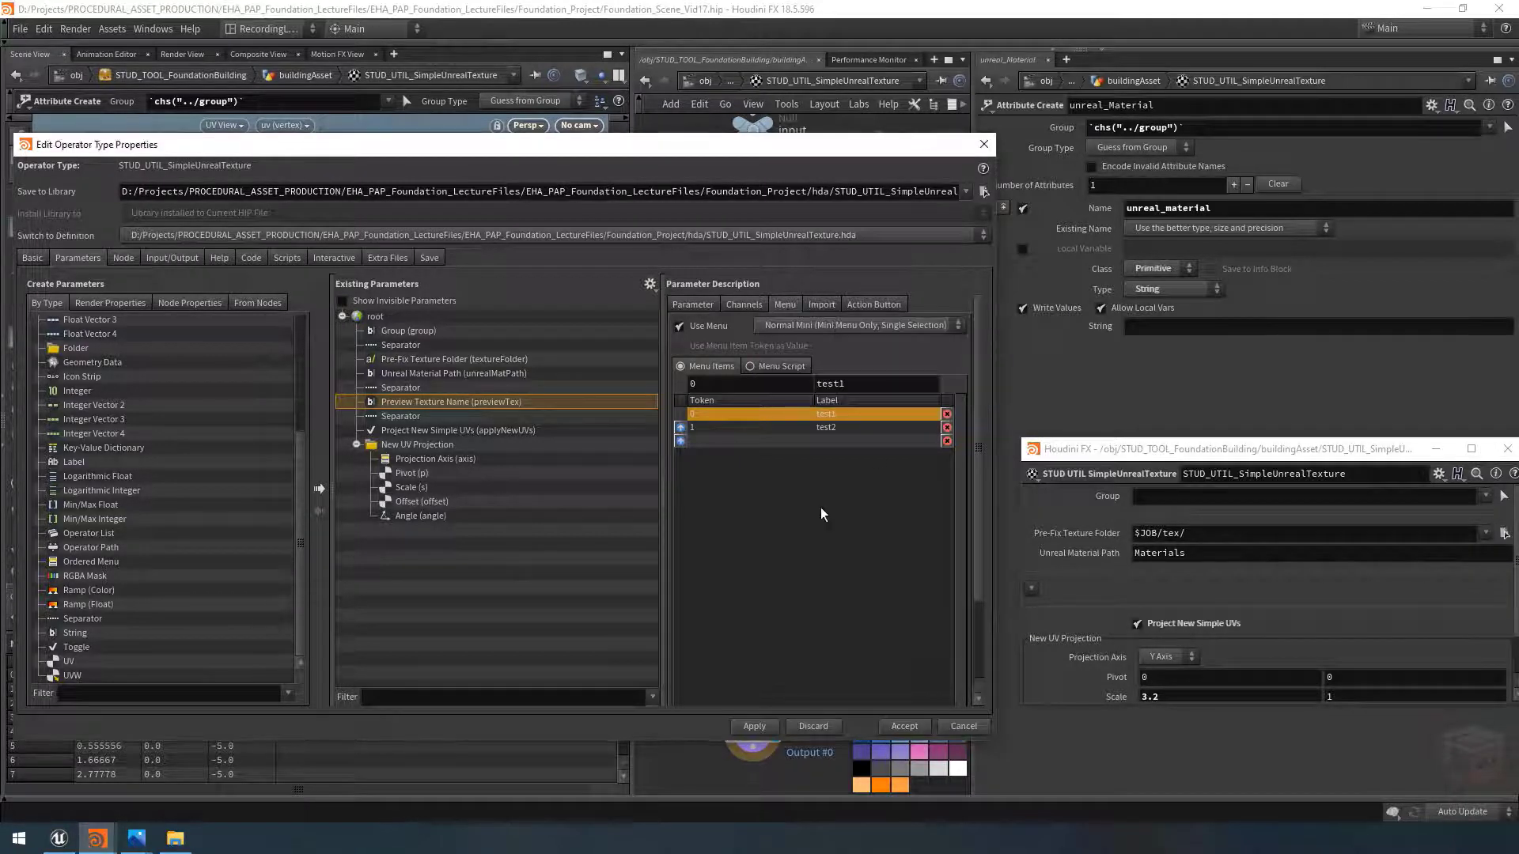
Step: Set Preview Texture Name's menu style to Replace (Field + Single Selection Menu) and apply the change
click(830, 324)
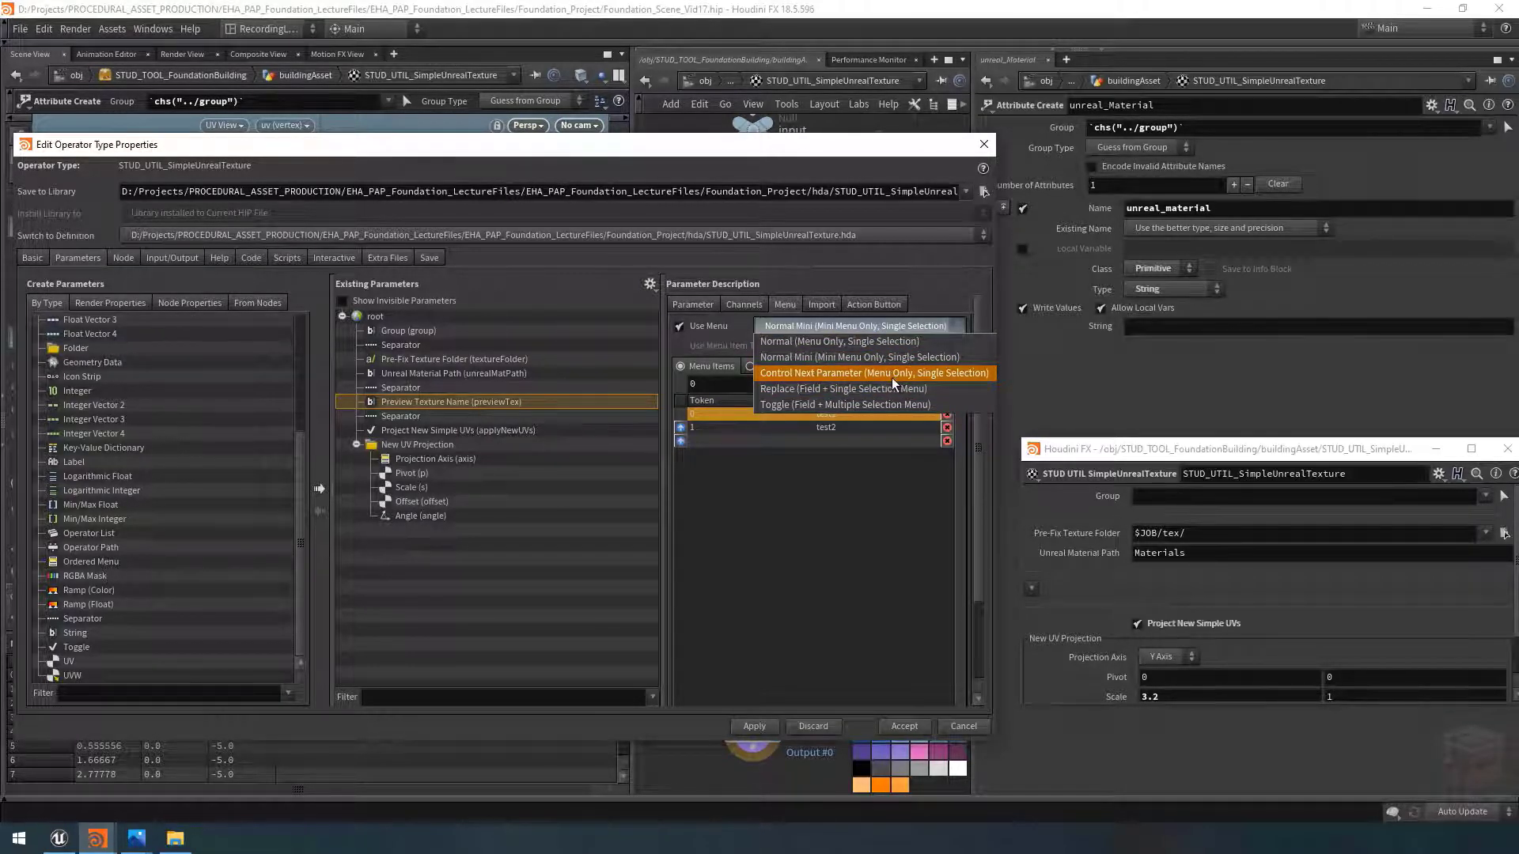
click(815, 391)
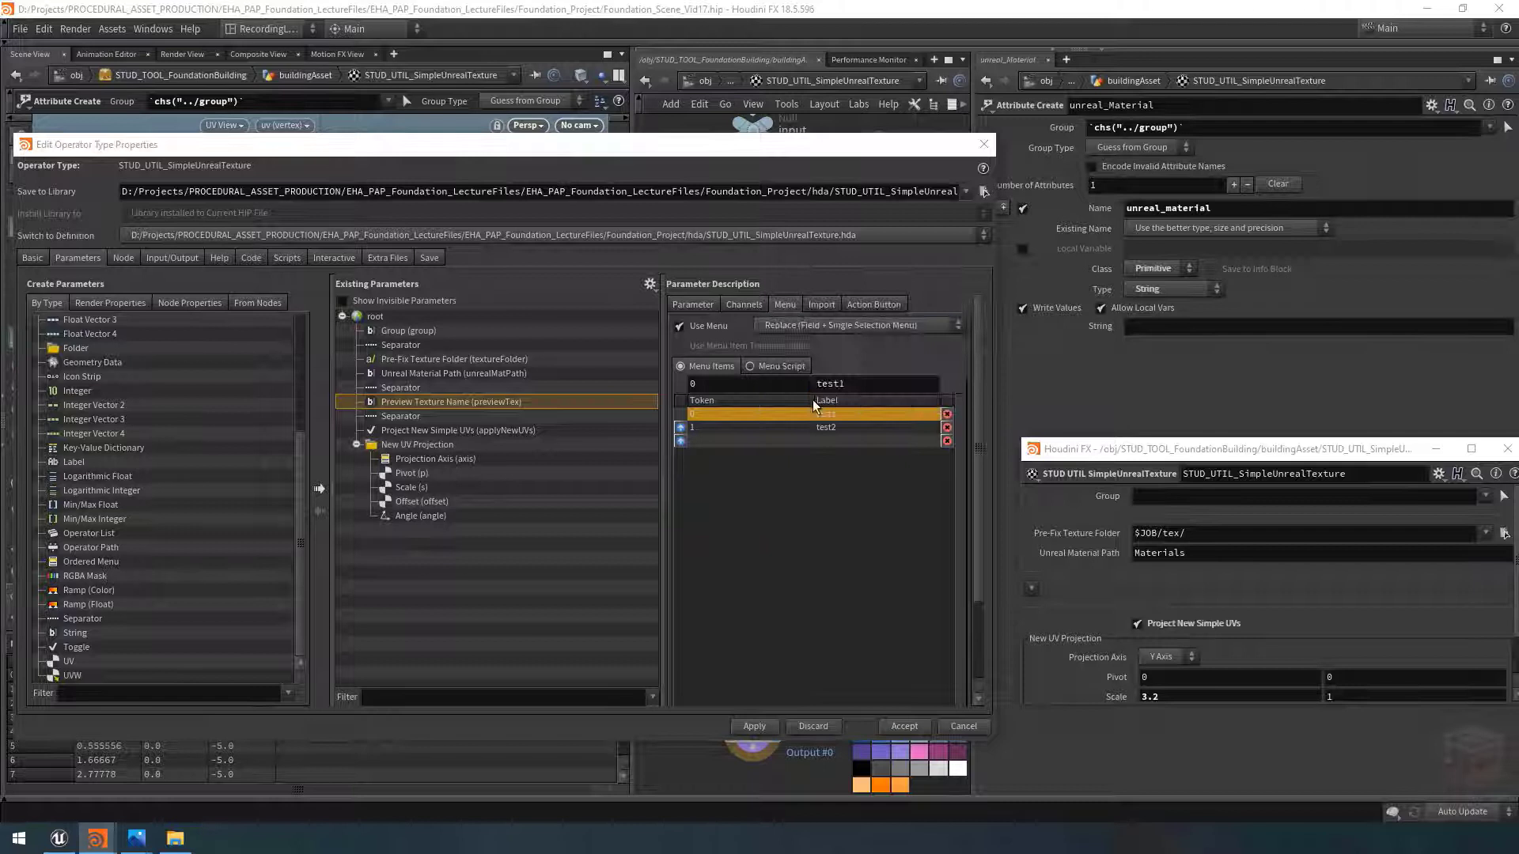
click(758, 728)
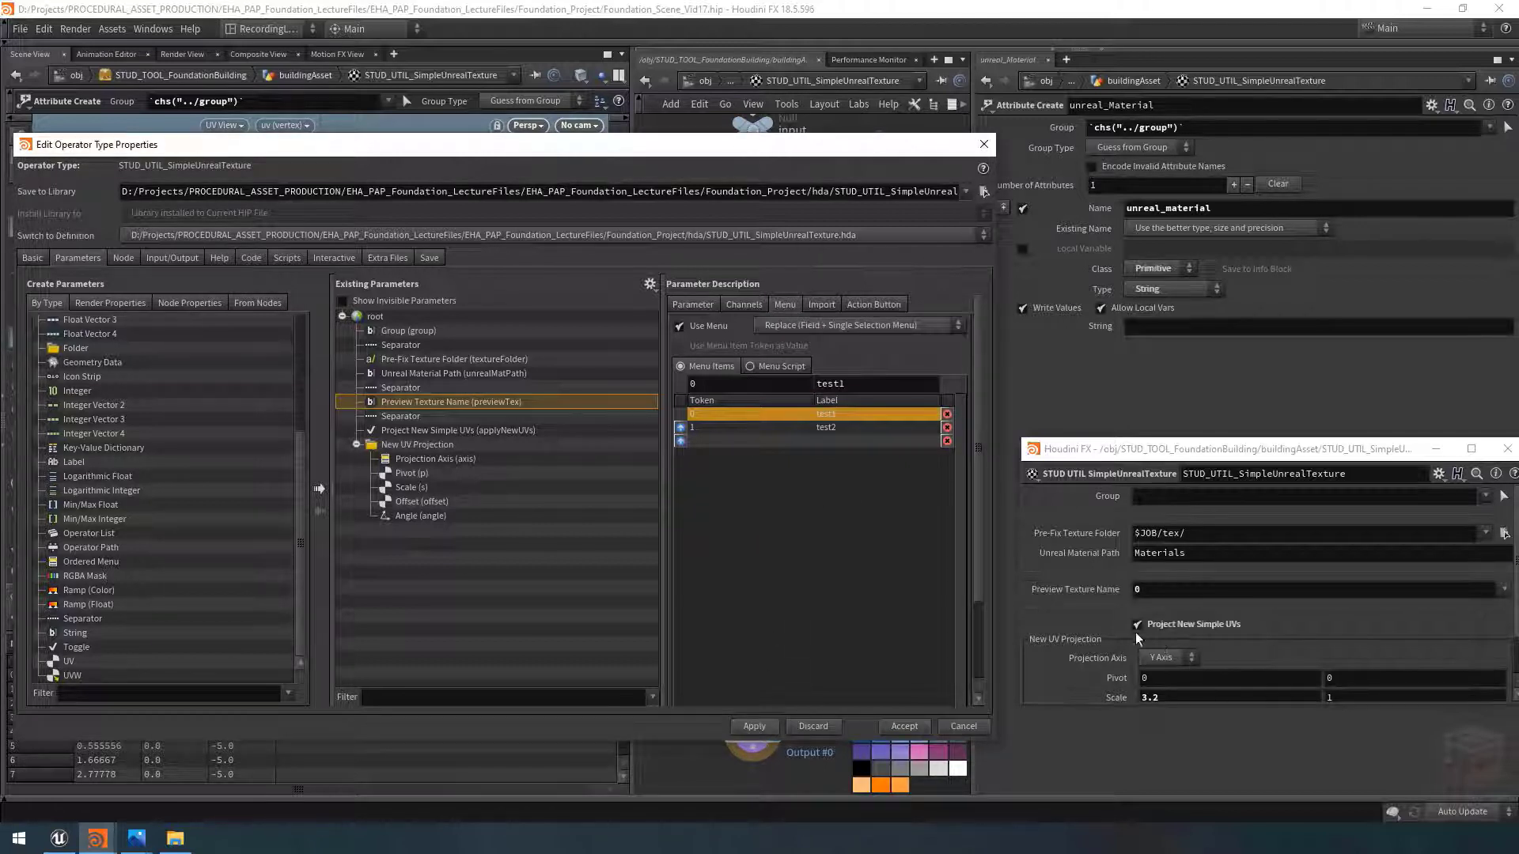
Step: Test the Preview Texture Name menu by choosing test2 and test1, and compare it with the Projection Axis choices
click(1504, 590)
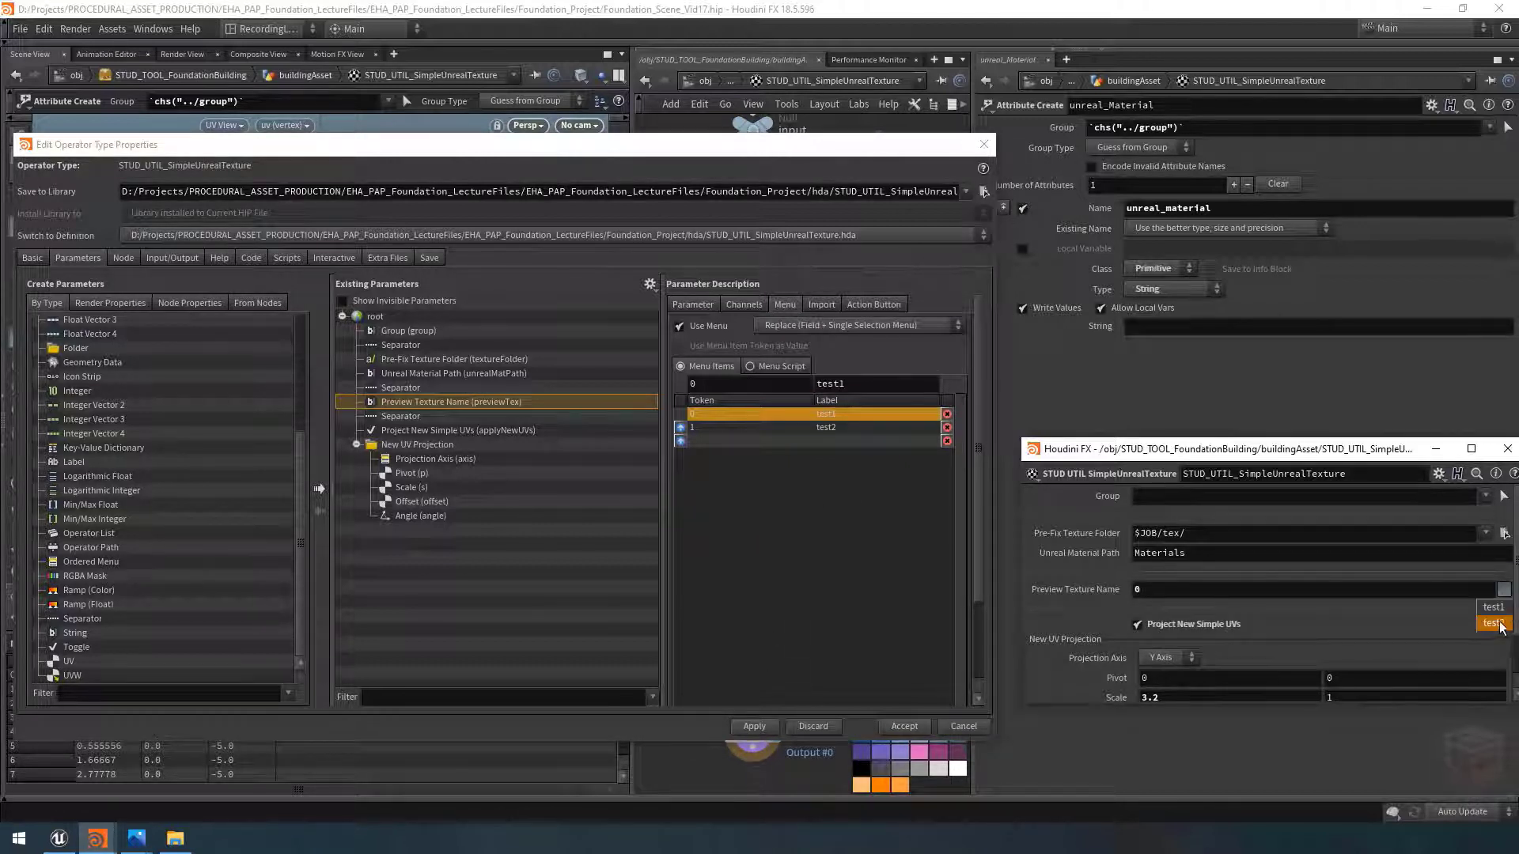
click(1503, 628)
click(1504, 589)
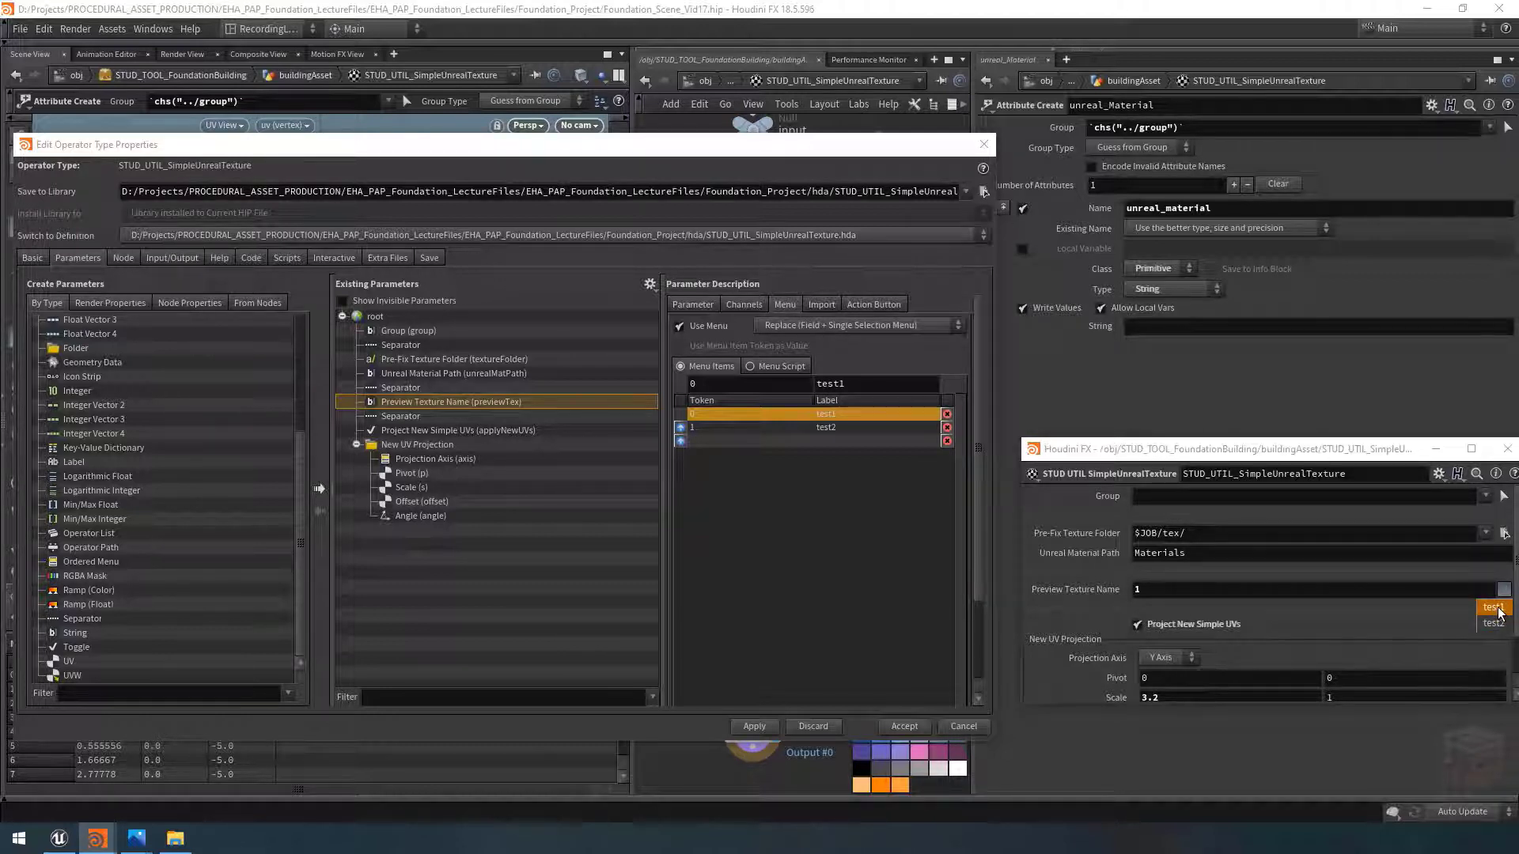
click(1494, 607)
click(1138, 624)
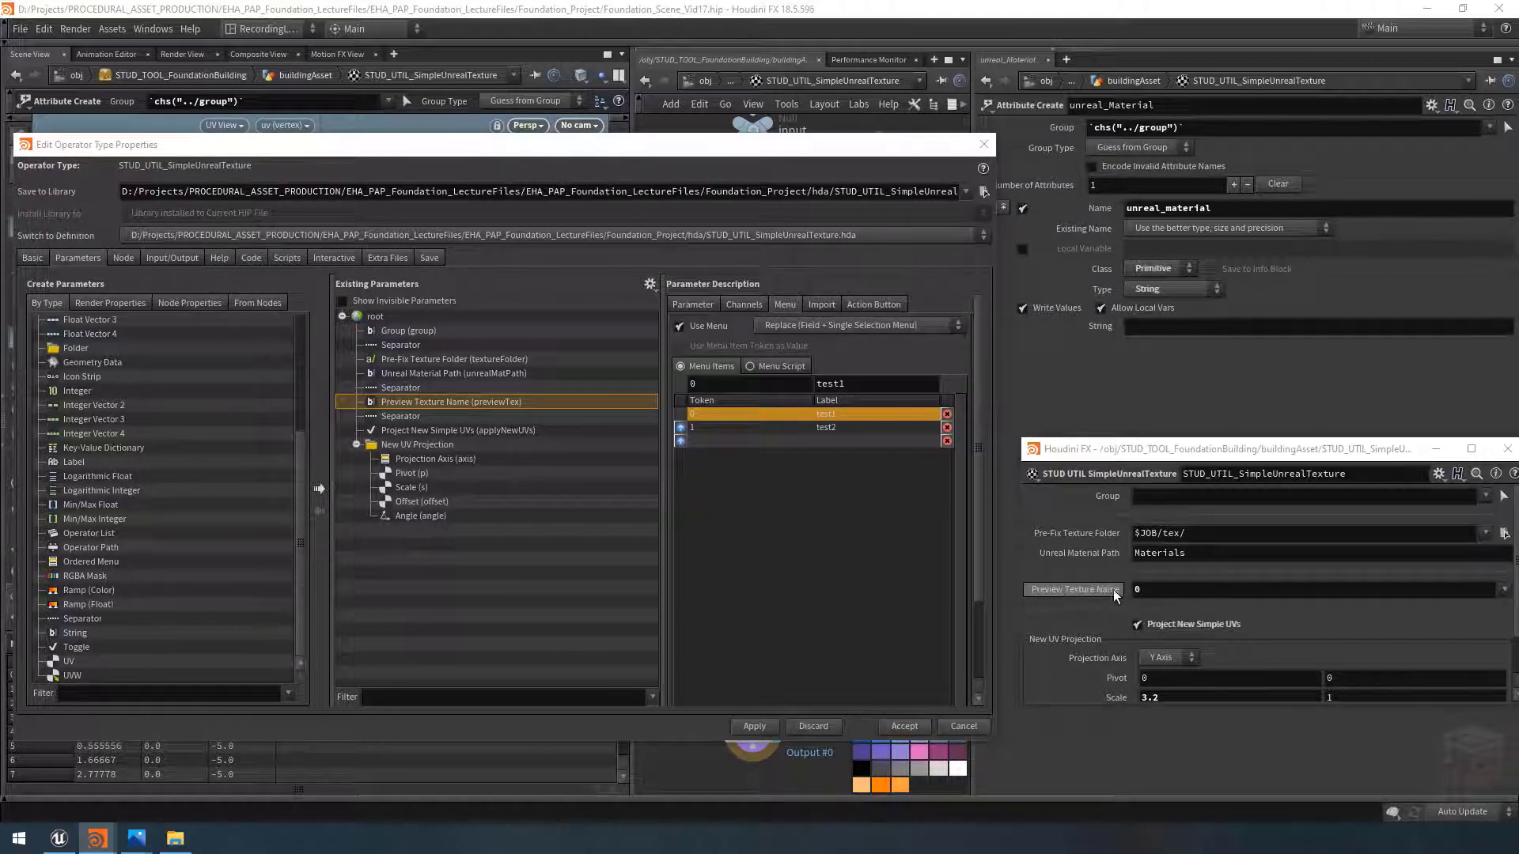
Step: Check the Projection Axis choices and enter the custom text ahfidahaia as Preview Texture Name in the floating parameter window
click(1180, 658)
click(1175, 655)
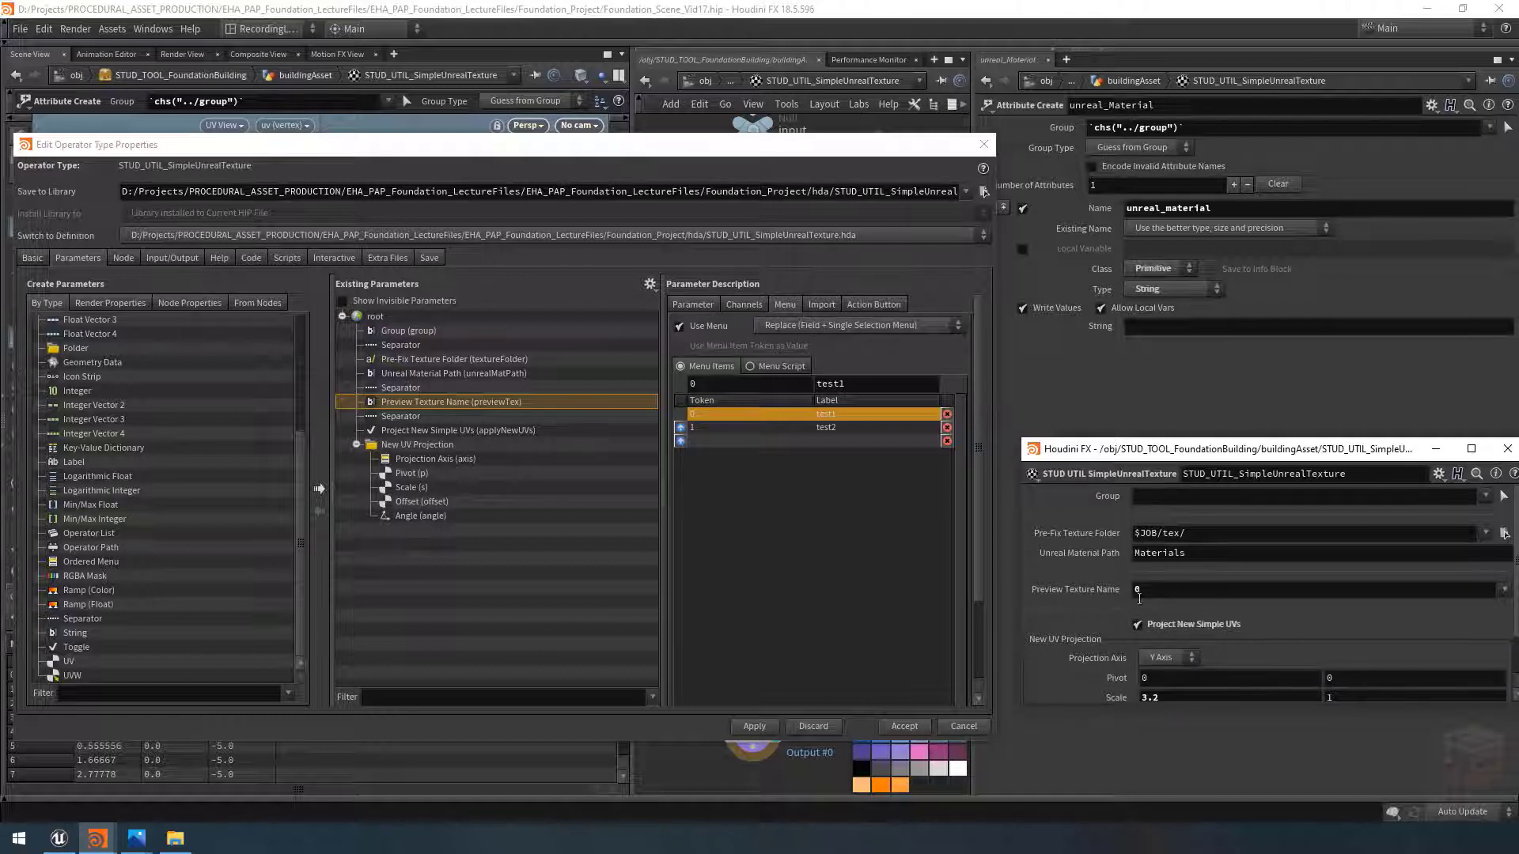
drag(1142, 592, 1092, 593)
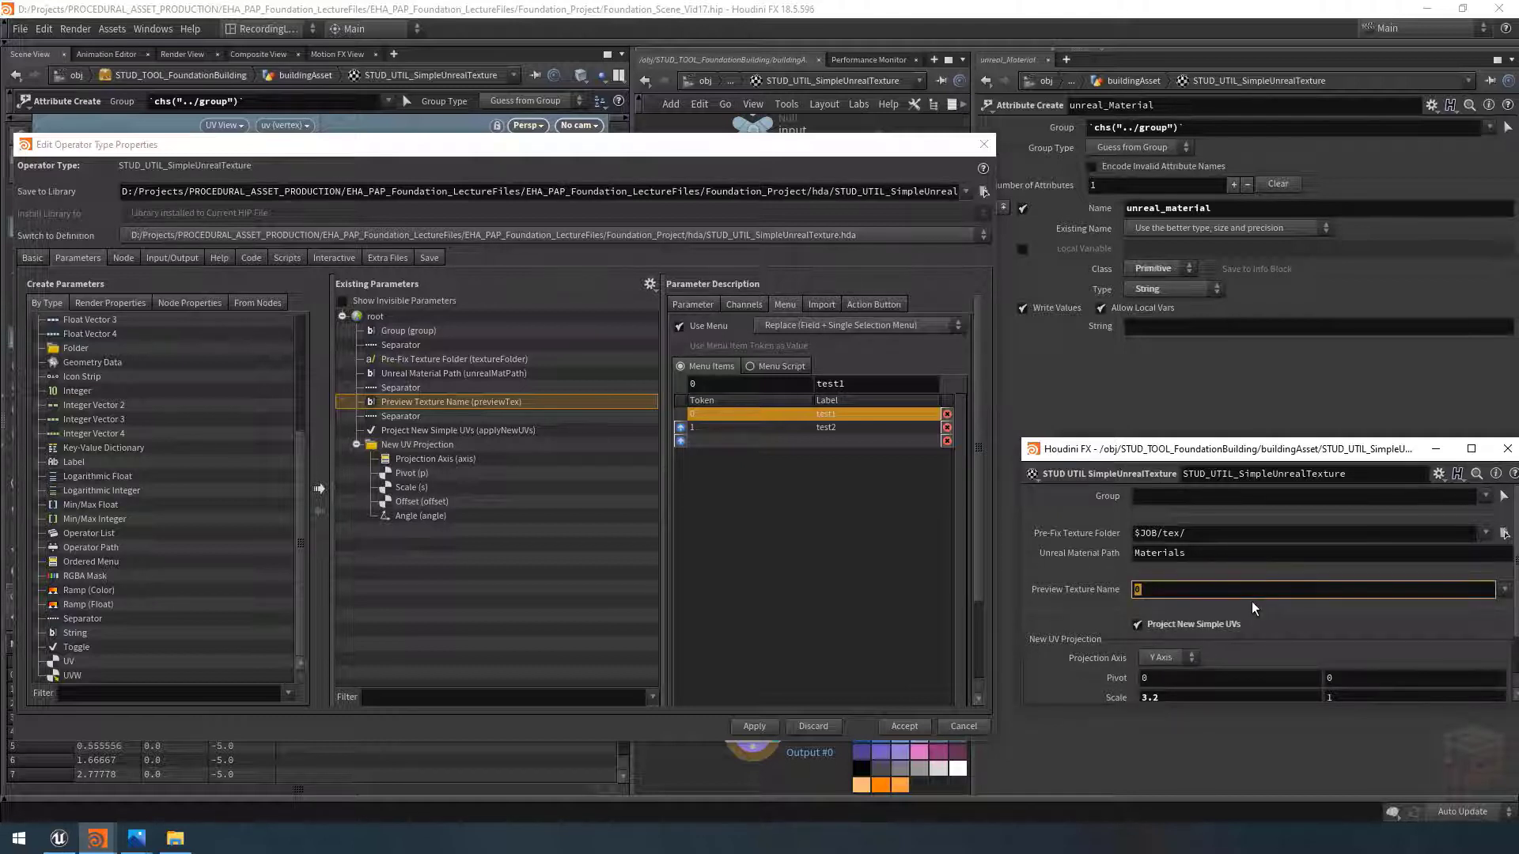
text(ahfidahaia)
key(Return)
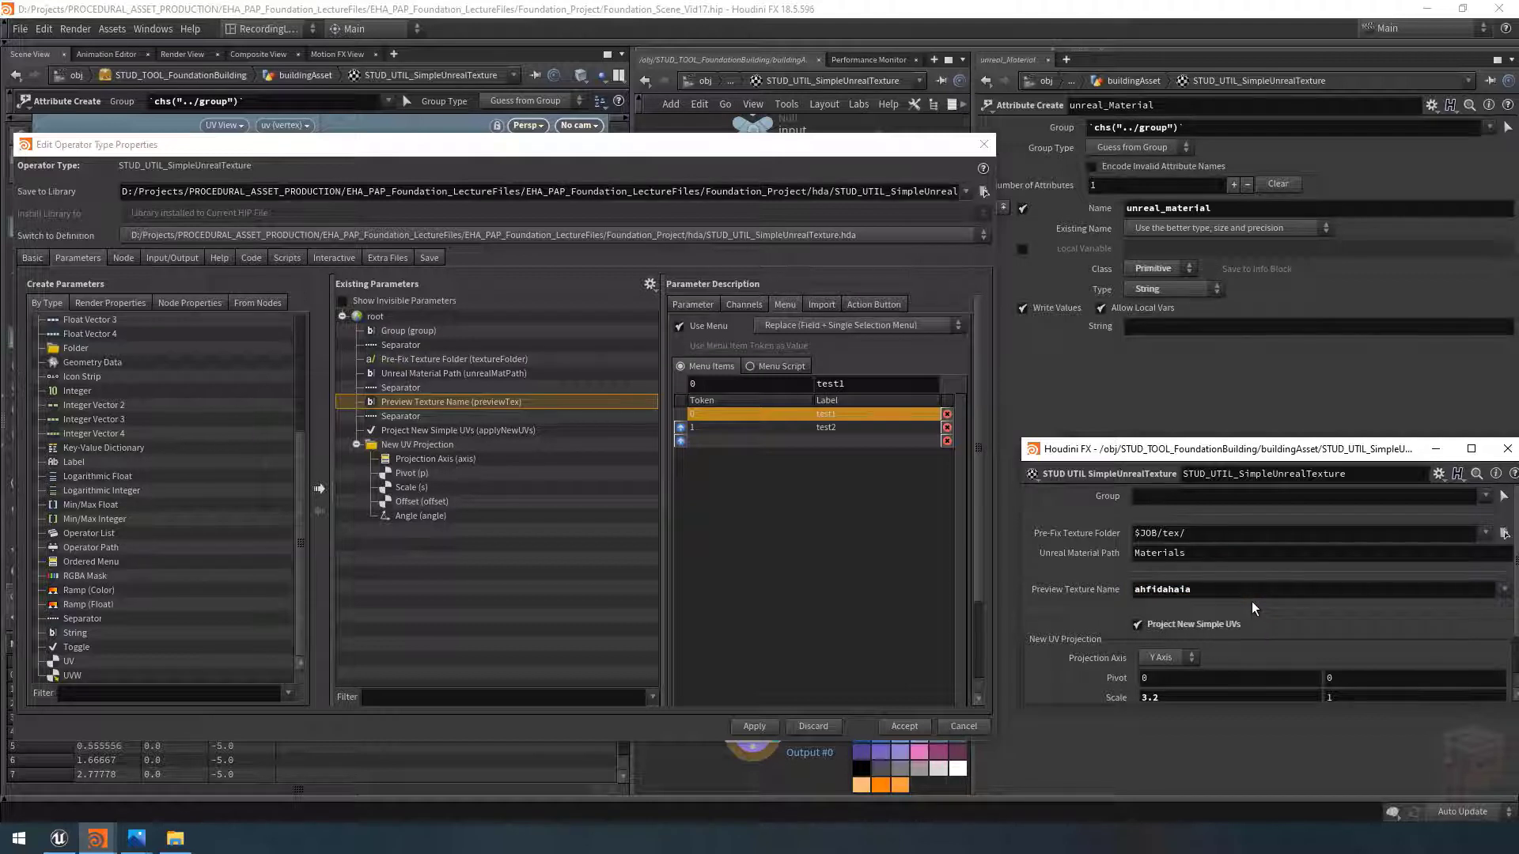
Step: Replace the custom Preview Texture Name text by alternately choosing test2 and test1 from its menu
click(1503, 590)
click(1493, 624)
click(1504, 590)
click(1497, 610)
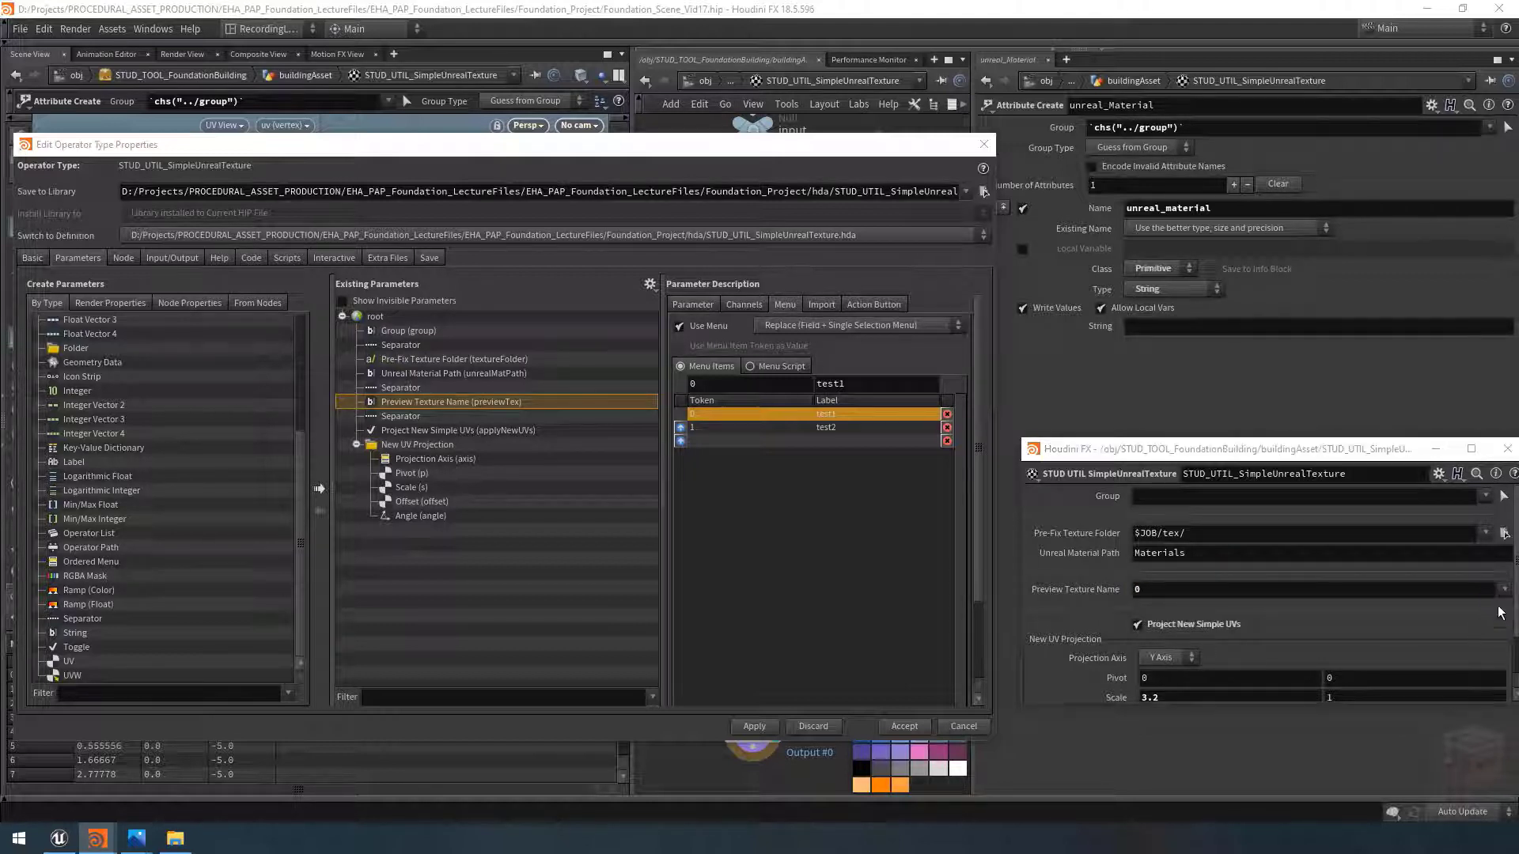
click(1504, 595)
click(1498, 624)
click(1504, 592)
click(1494, 606)
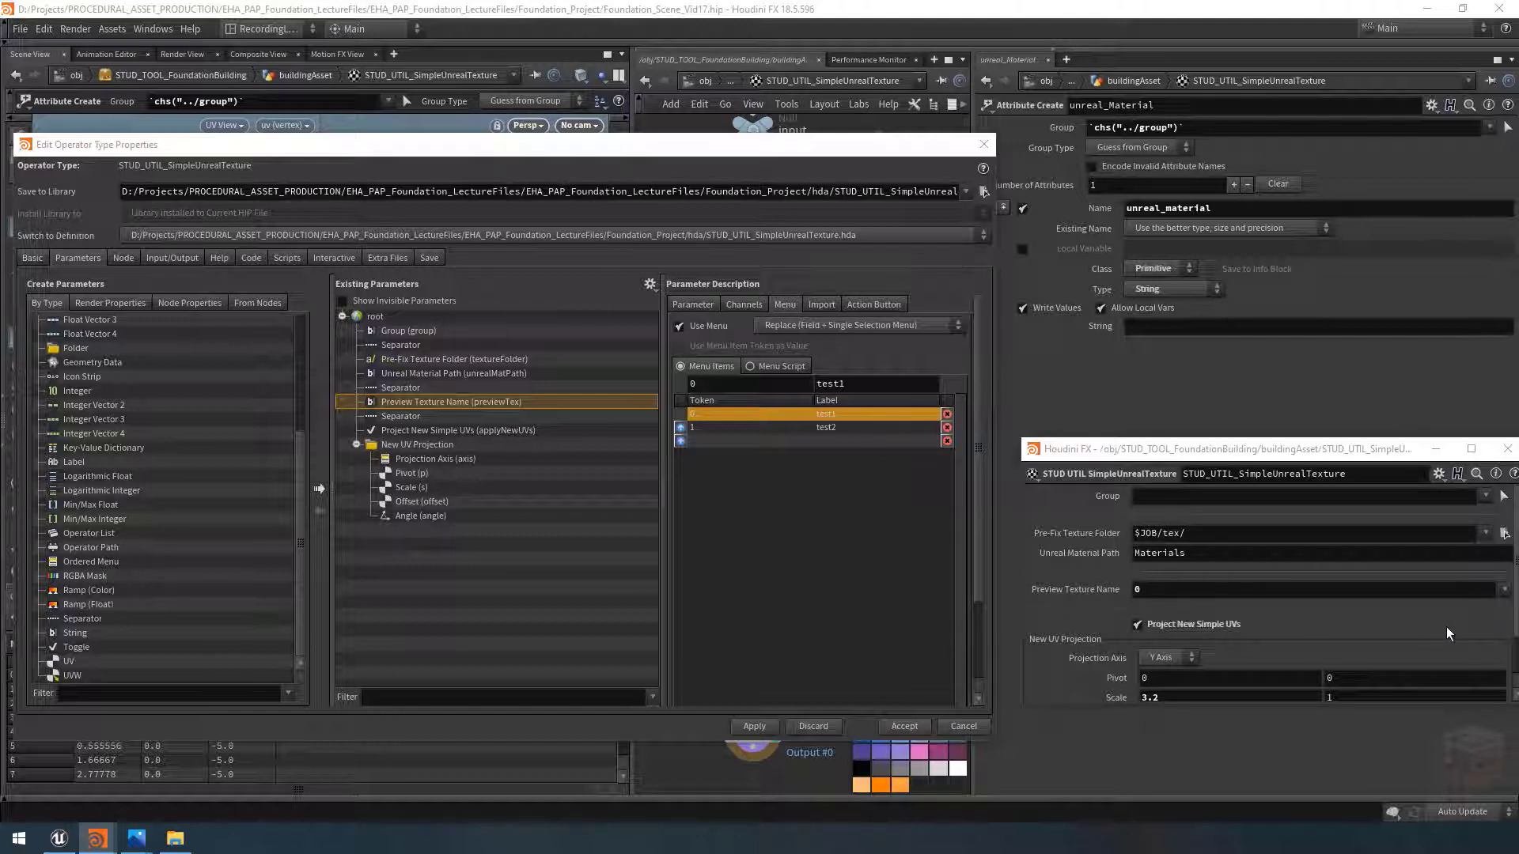
Step: Try the Toggle (Field + Multiple Selection Menu) style on Preview Texture Name by adding and removing test1 and test2 in the floating window
click(833, 325)
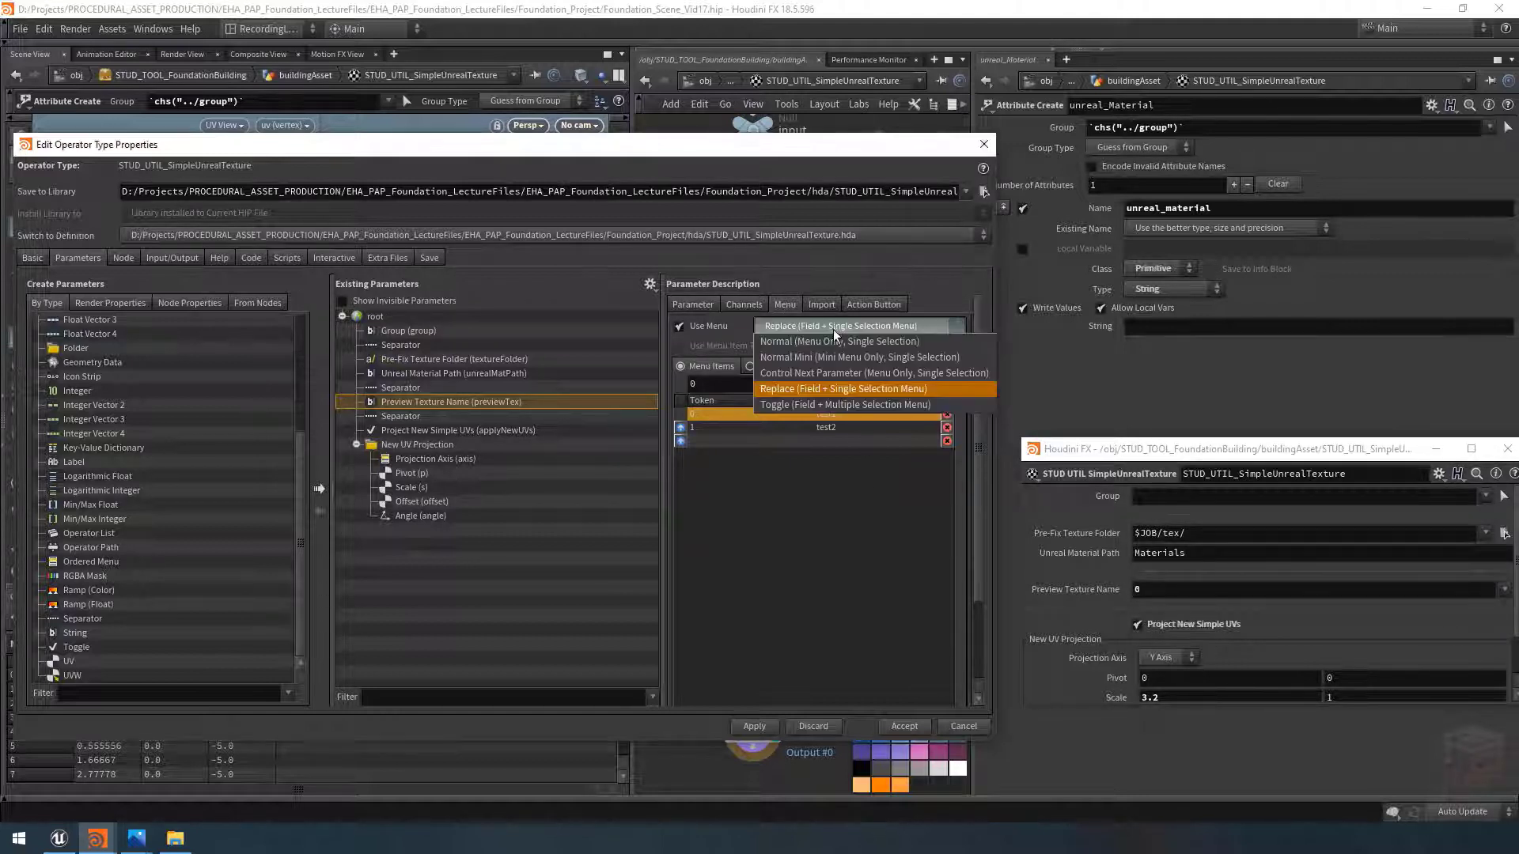
click(848, 405)
click(755, 727)
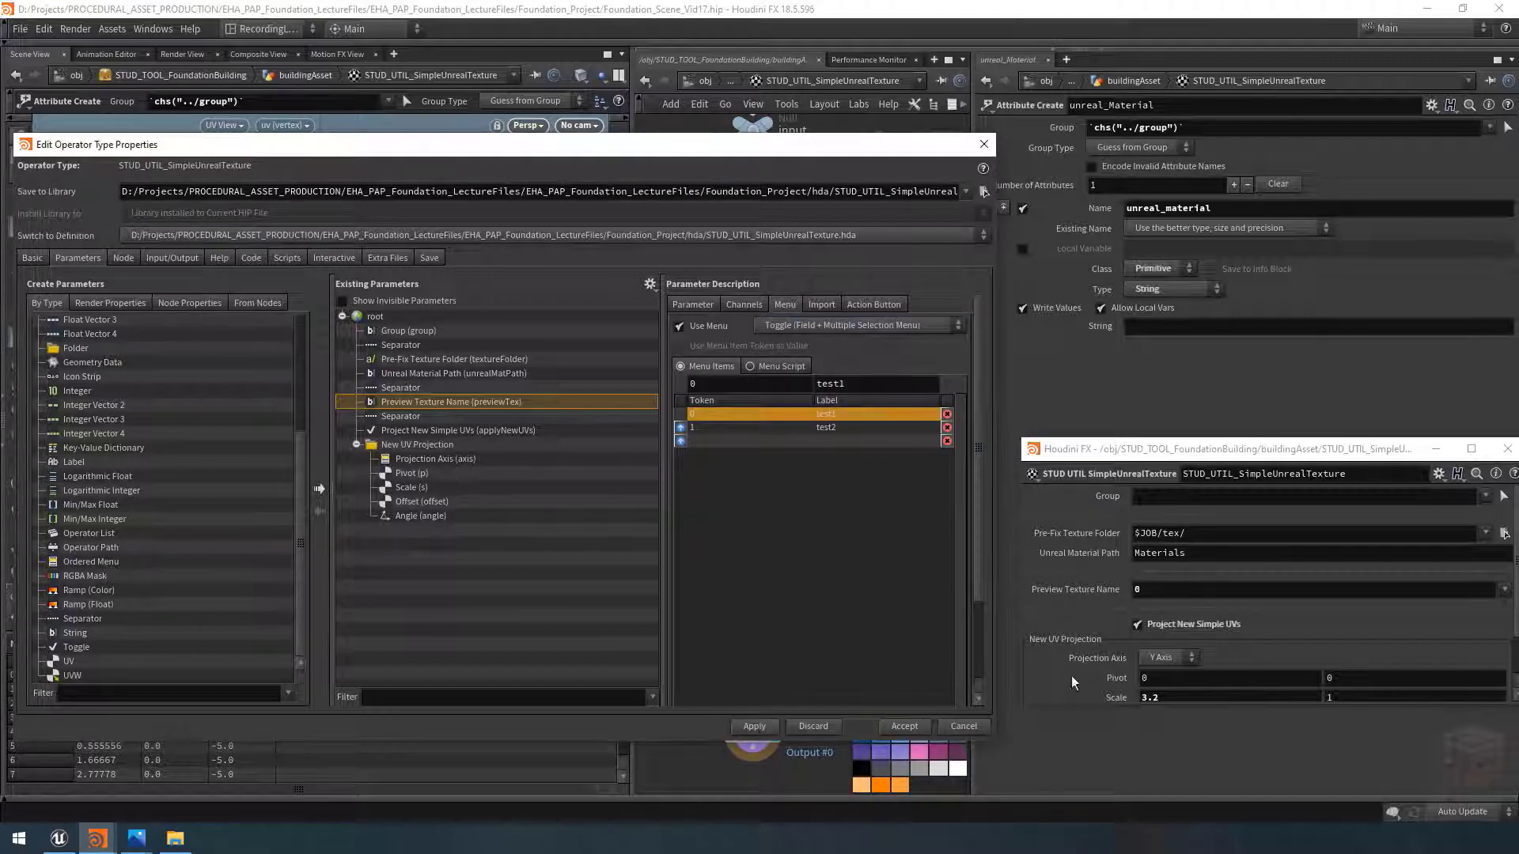
click(1503, 590)
click(1501, 625)
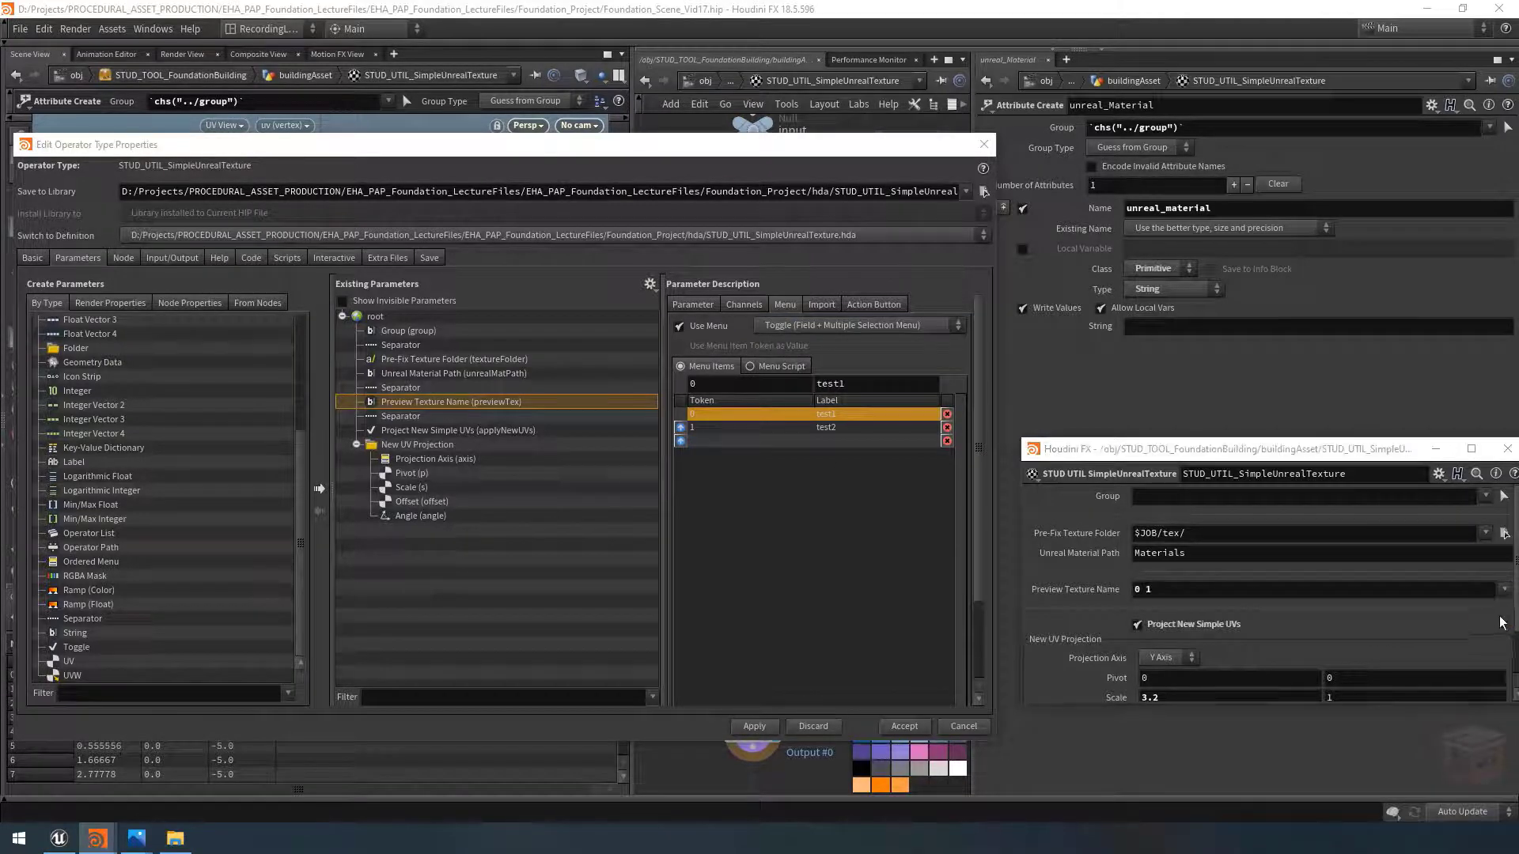
click(1503, 591)
click(1503, 593)
click(1504, 591)
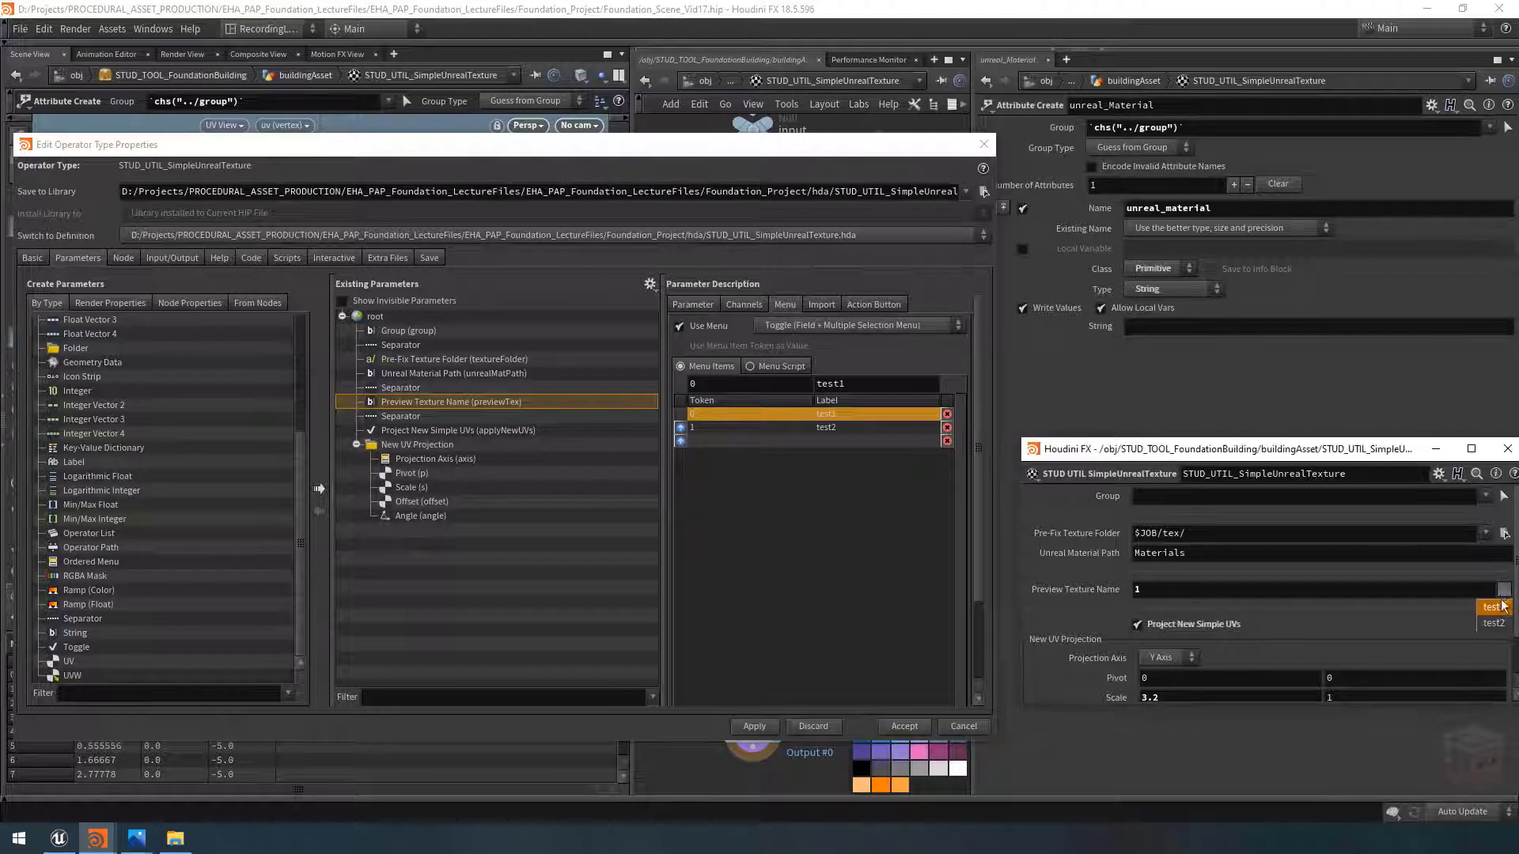
click(1499, 624)
click(1504, 592)
click(1500, 611)
click(1504, 591)
click(1499, 625)
Step: Enter lanfinanl as Preview Texture Name and append the test1 and test2 choices to that text
click(1185, 593)
drag(1186, 593, 966, 589)
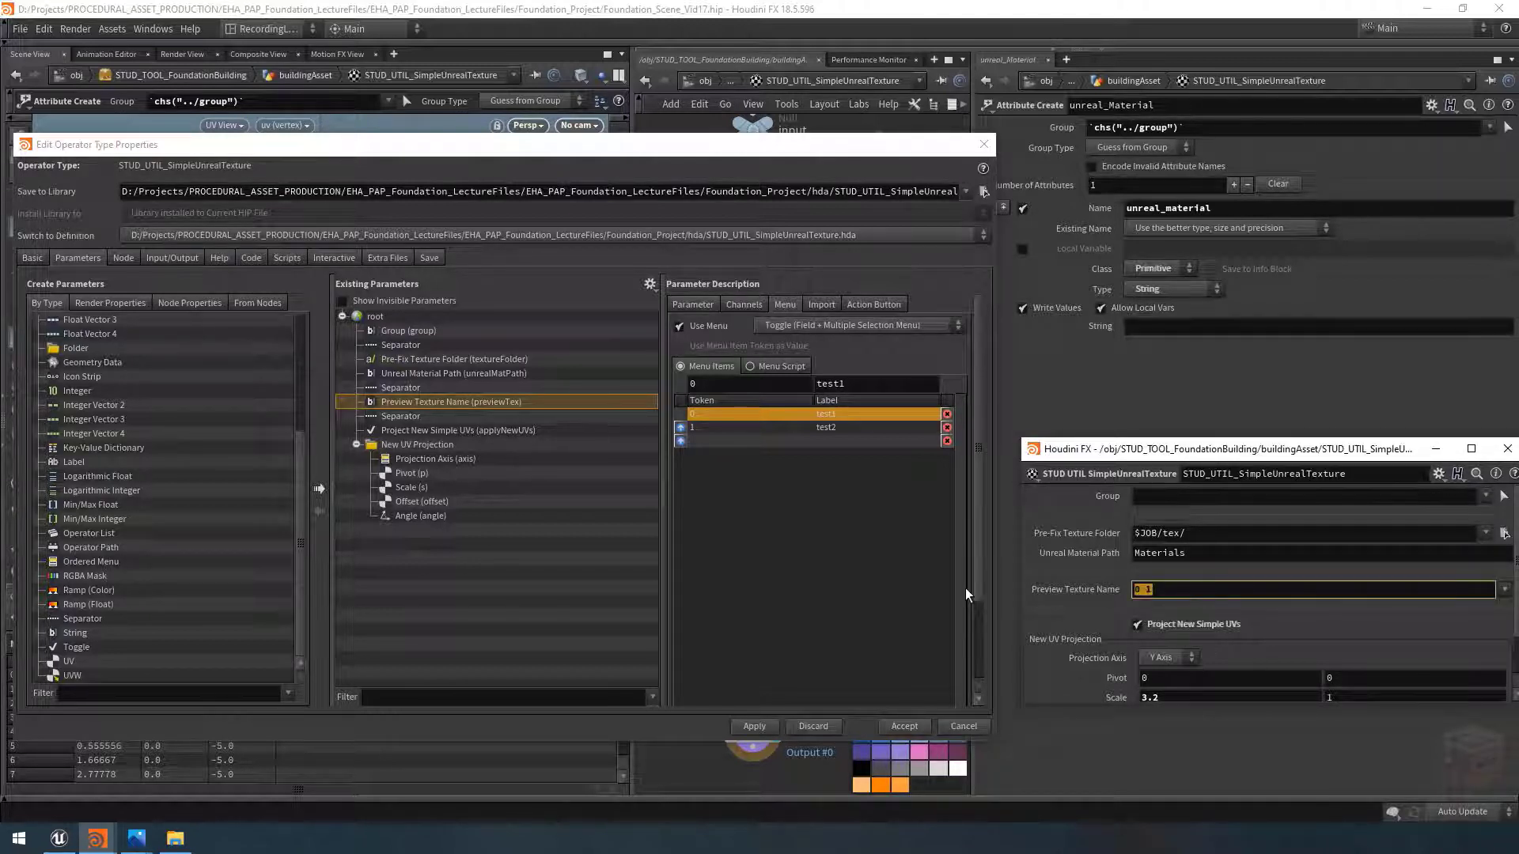
text(lanfinanl)
key(Return)
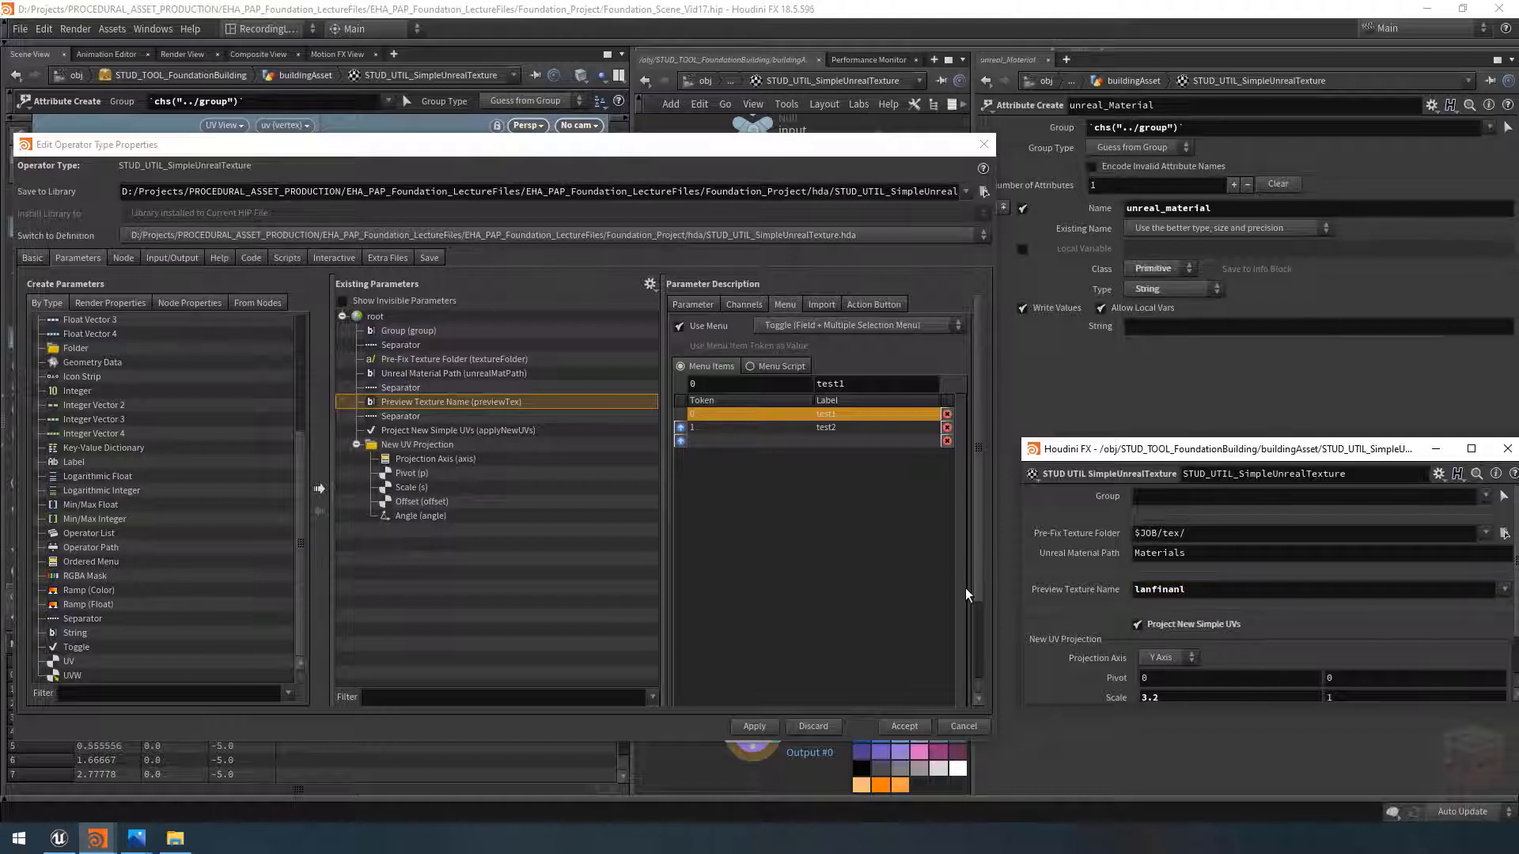
click(1503, 591)
click(1493, 607)
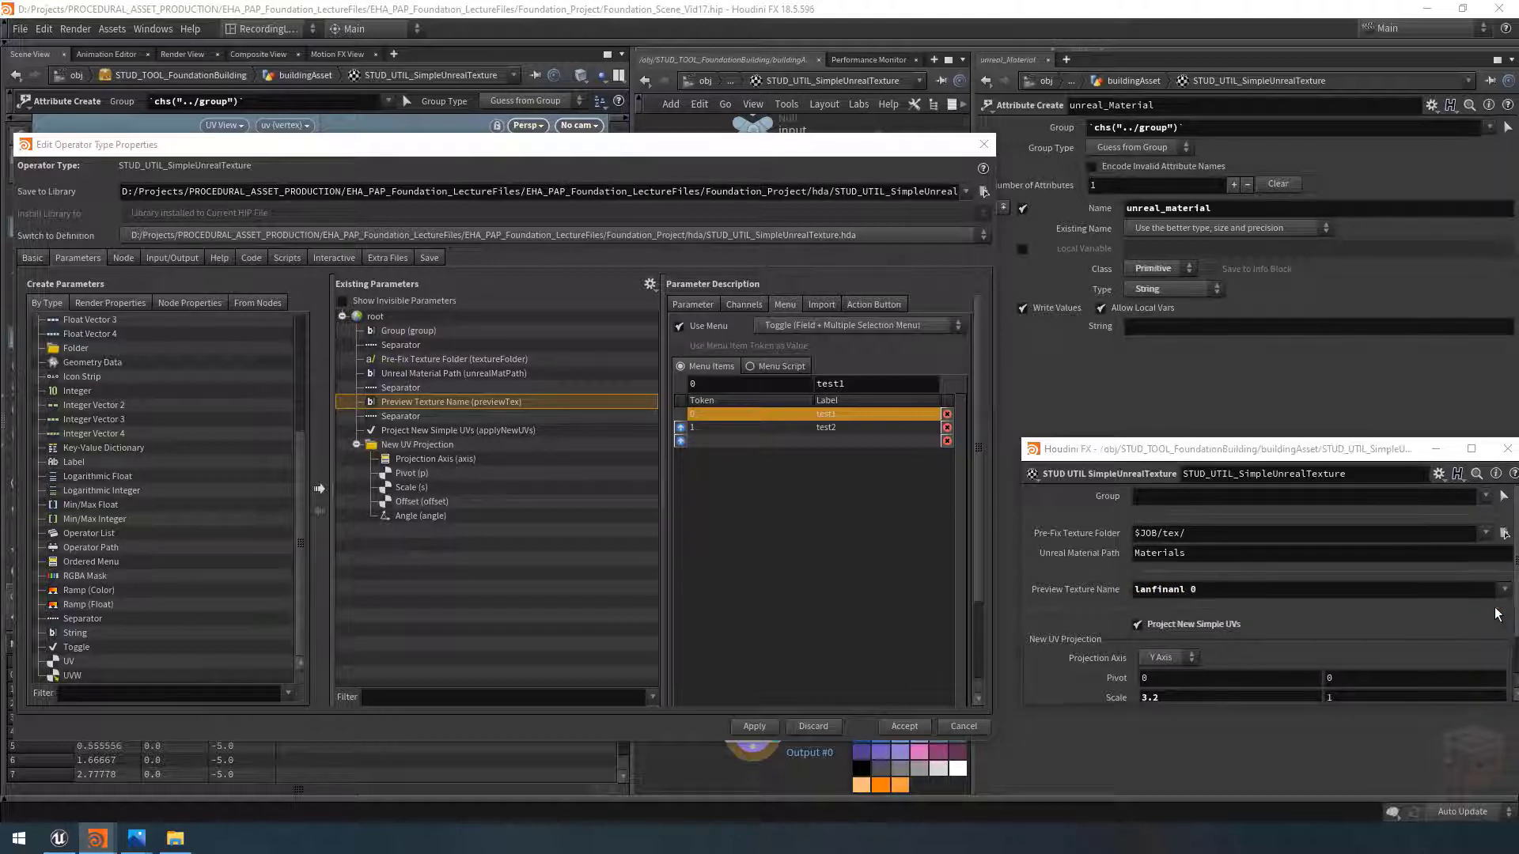
click(1503, 590)
click(1493, 623)
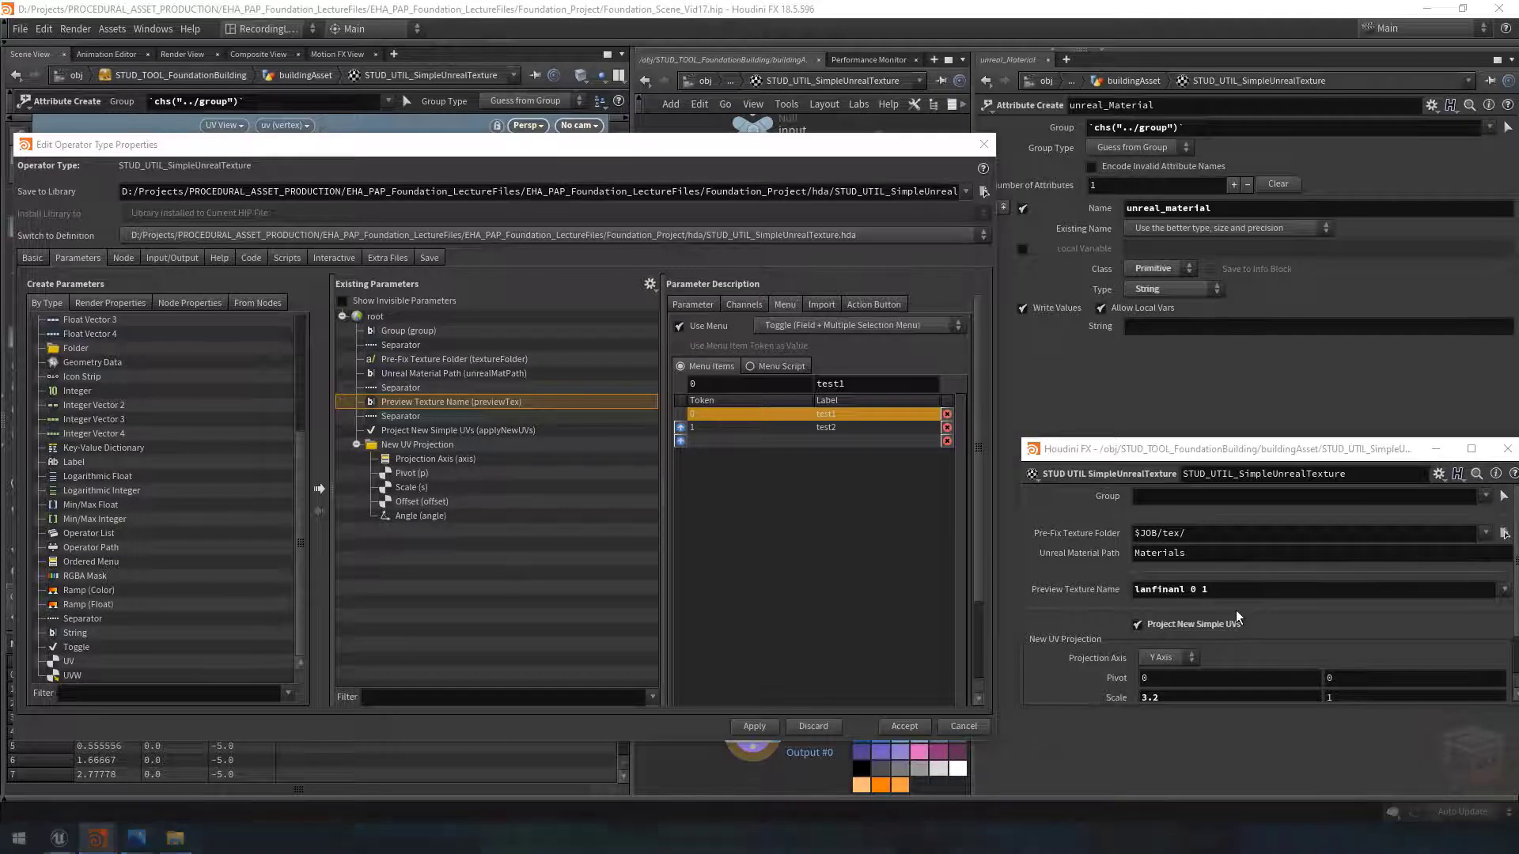
Step: Set Preview Texture Name's menu style back to Replace (Field + Single Selection Menu)
click(878, 325)
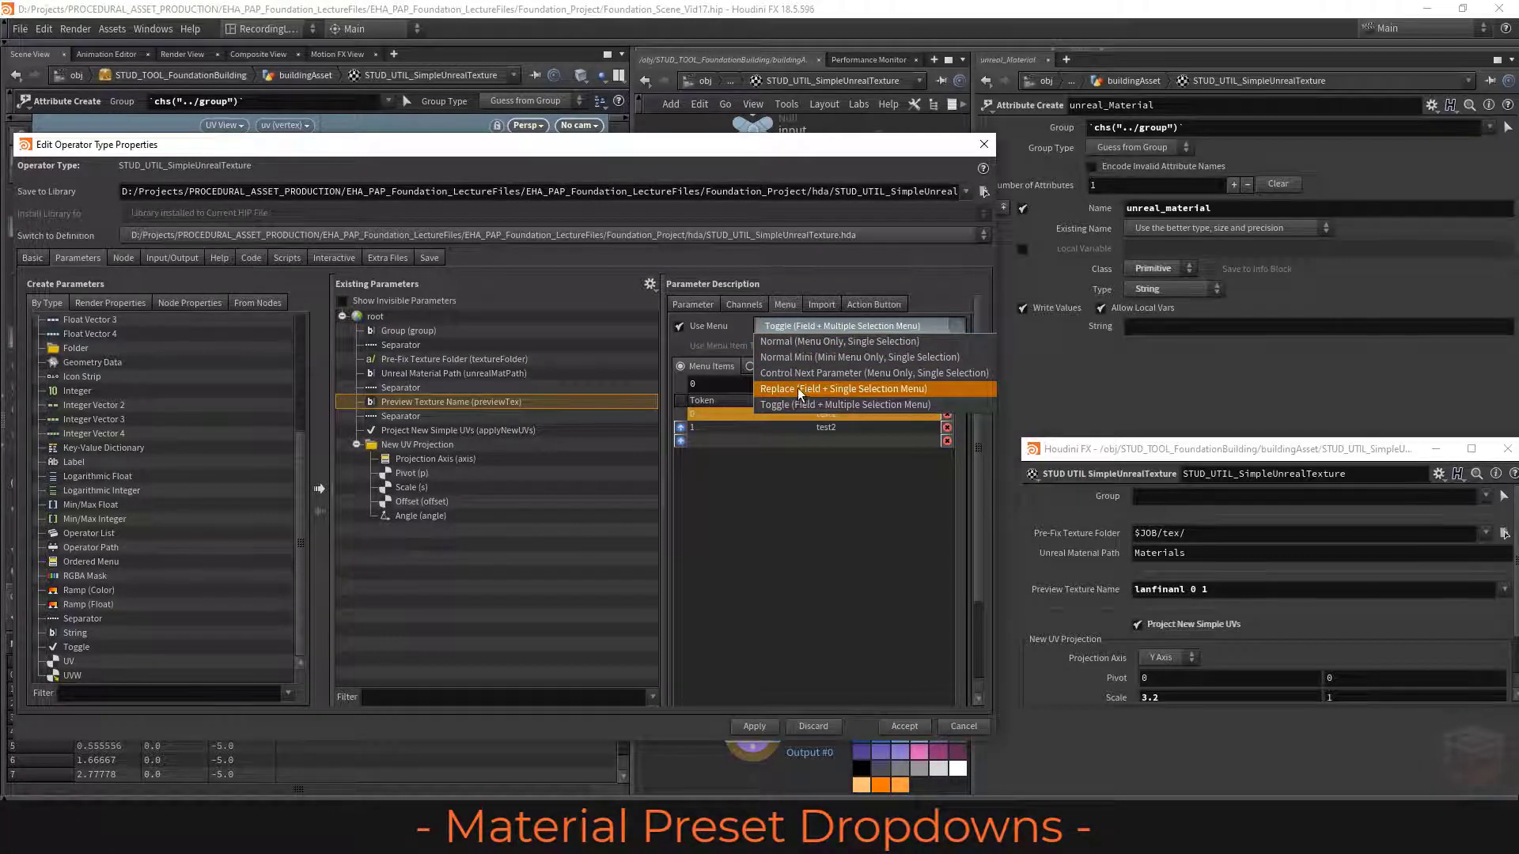
click(916, 388)
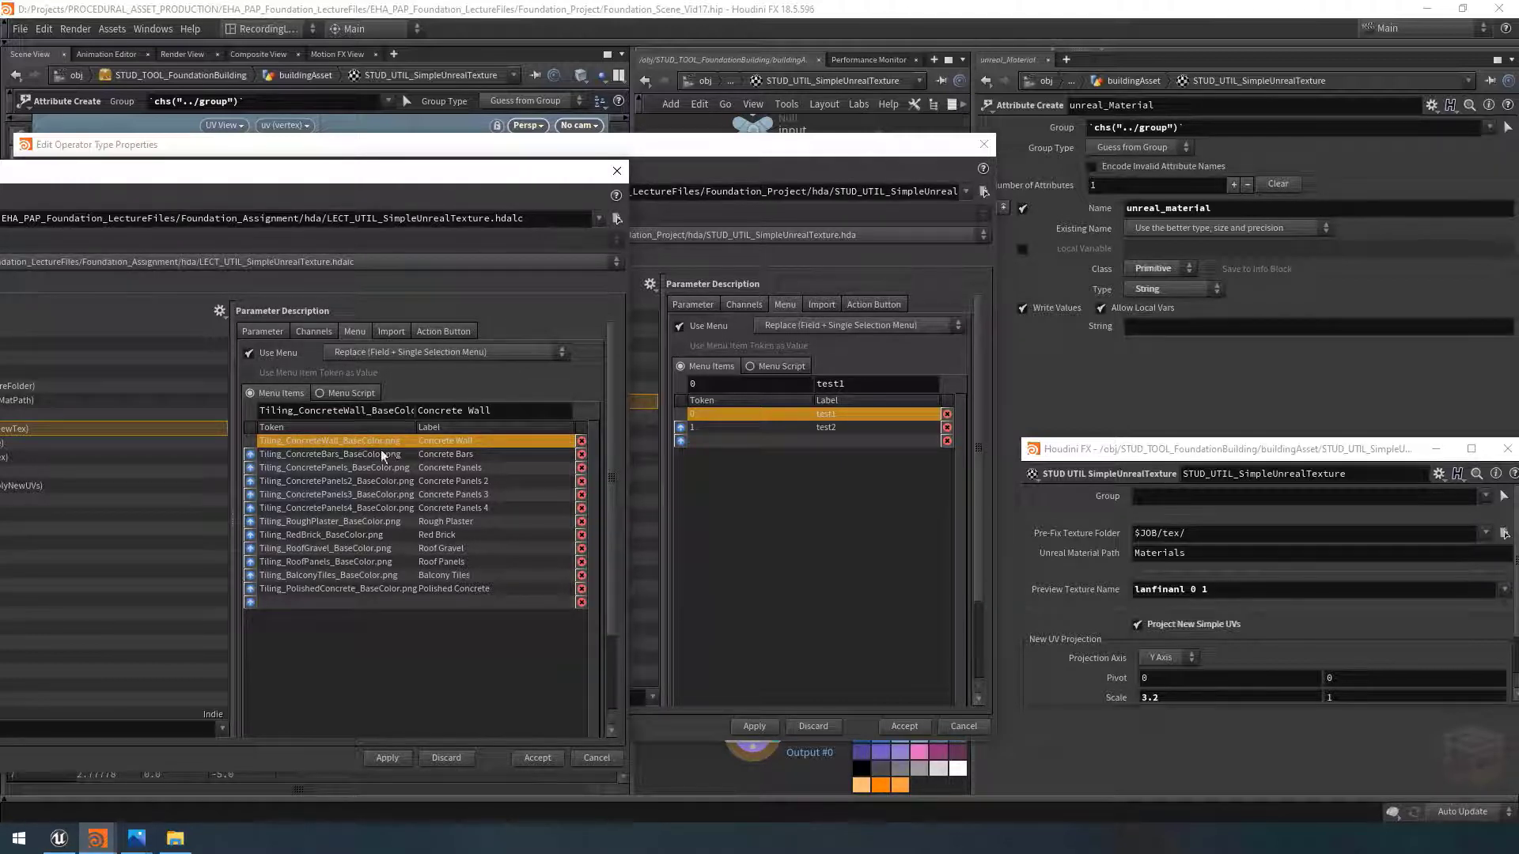
Step: Switch to File Explorer and examine the full texture file names in the project's tex folder as a detailed list
click(174, 839)
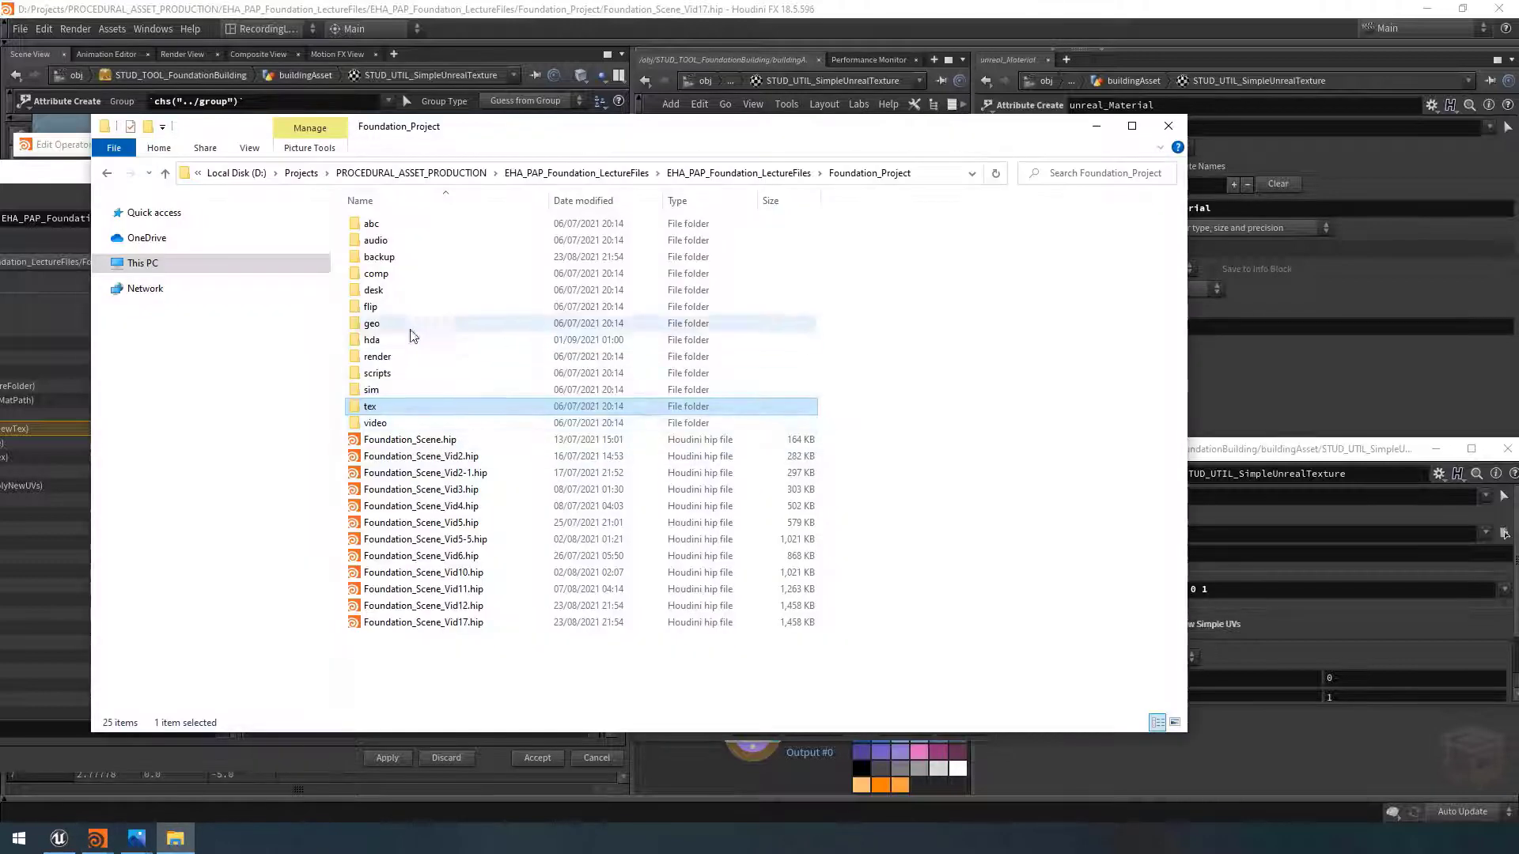
double_click(413, 405)
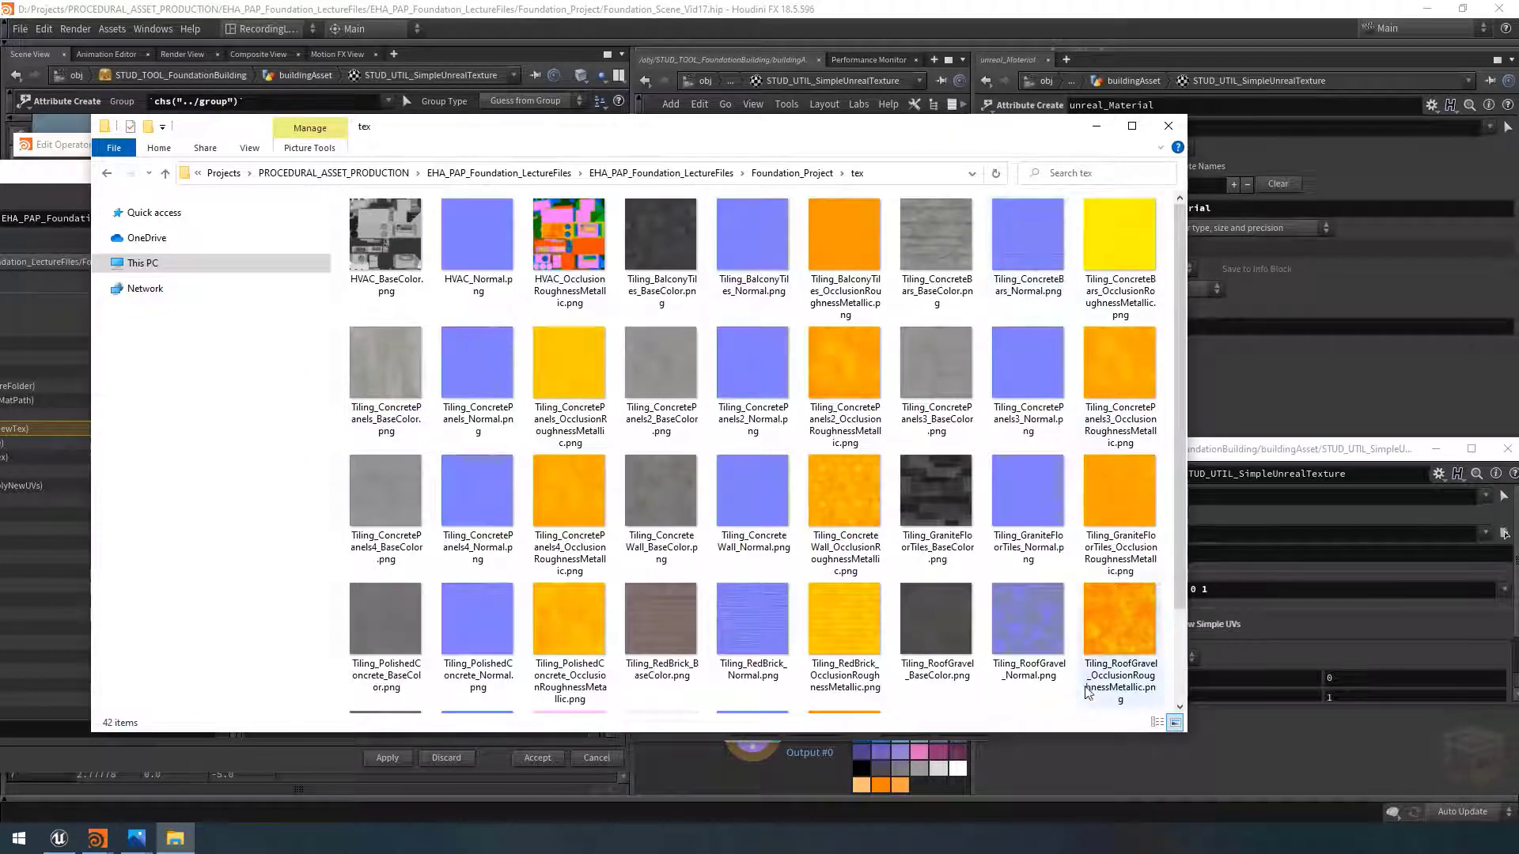
click(1156, 722)
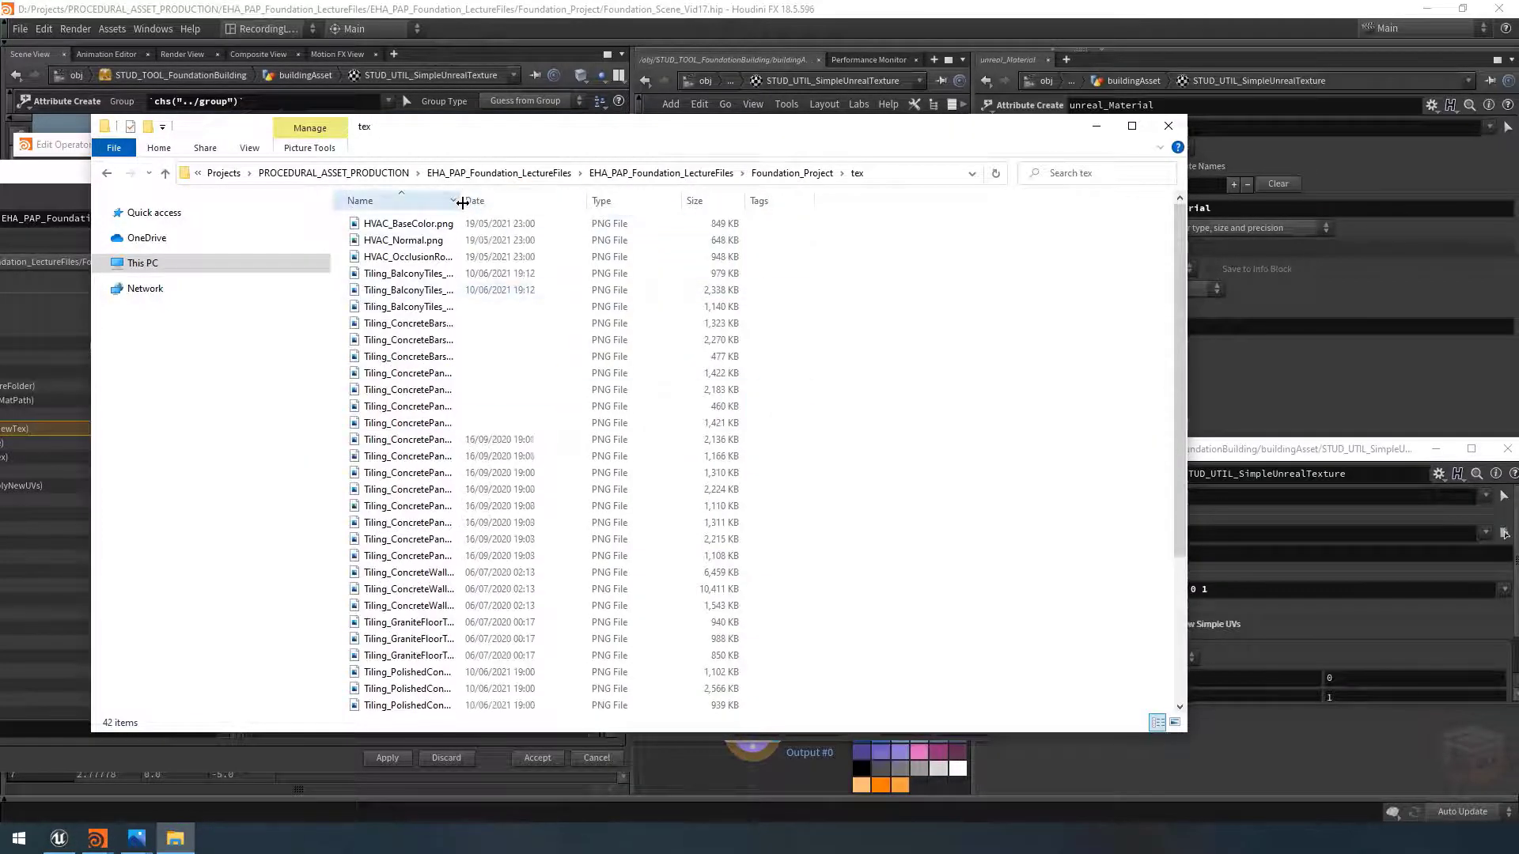
drag(461, 200, 668, 202)
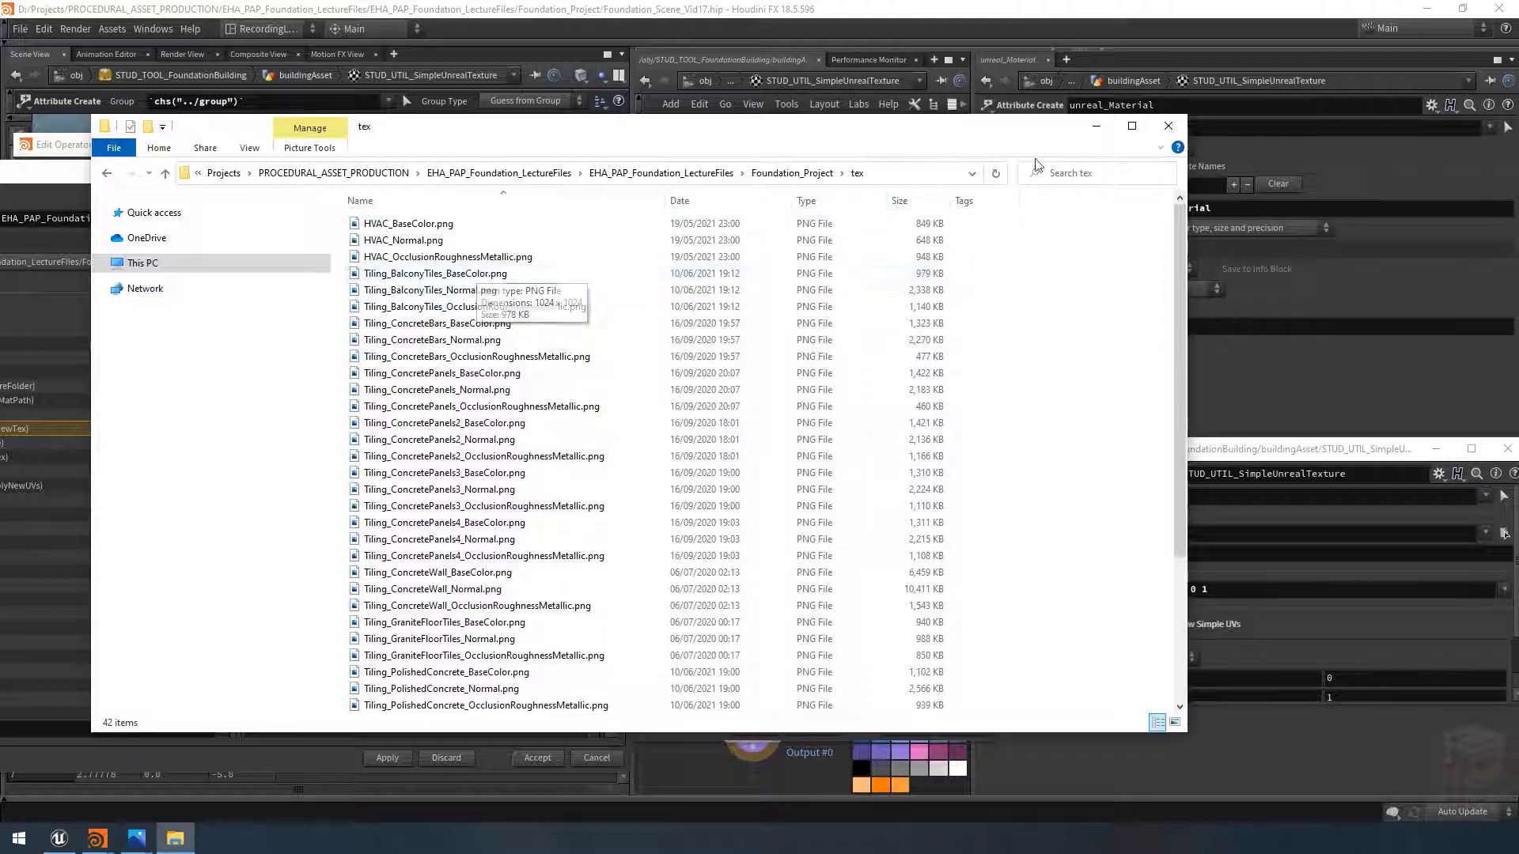
click(1168, 126)
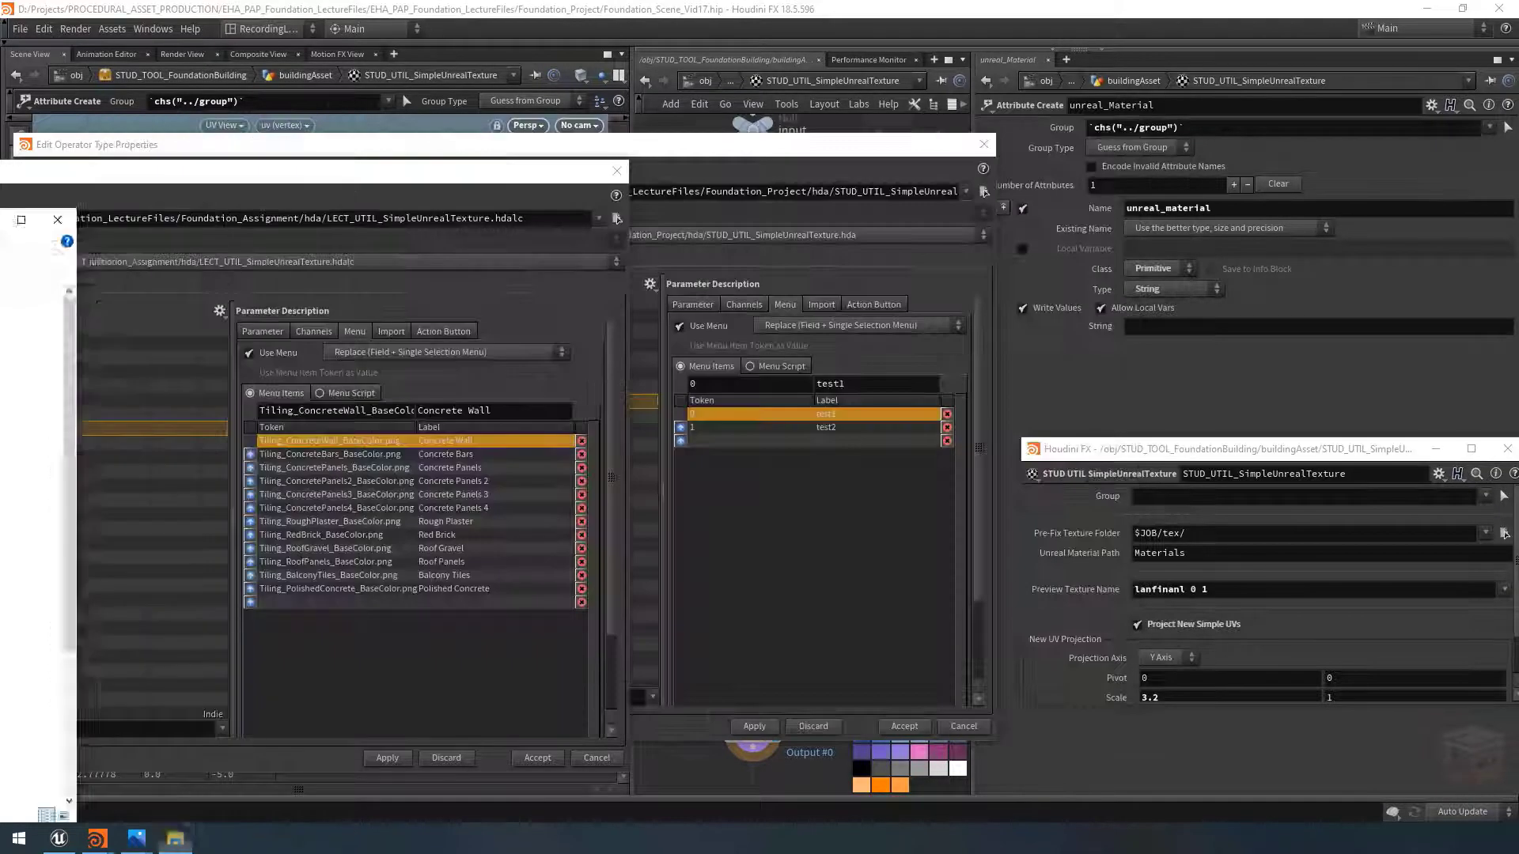
drag(427, 190, 0, 195)
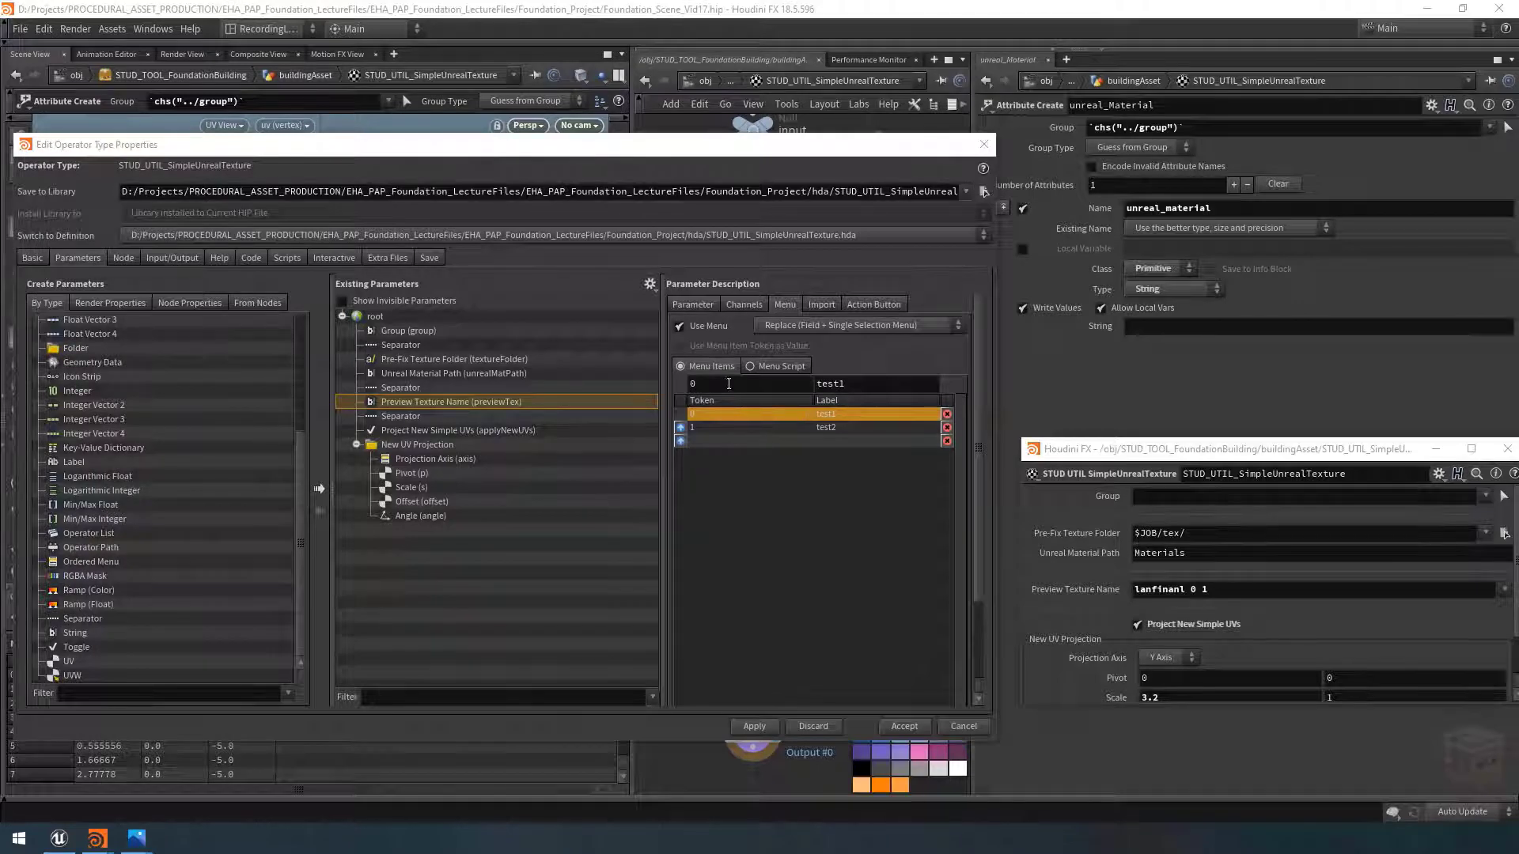
Step: Set the token of the first Preview Texture Name menu item to Tiling_ConcreteWall_BaseColor.png
click(700, 385)
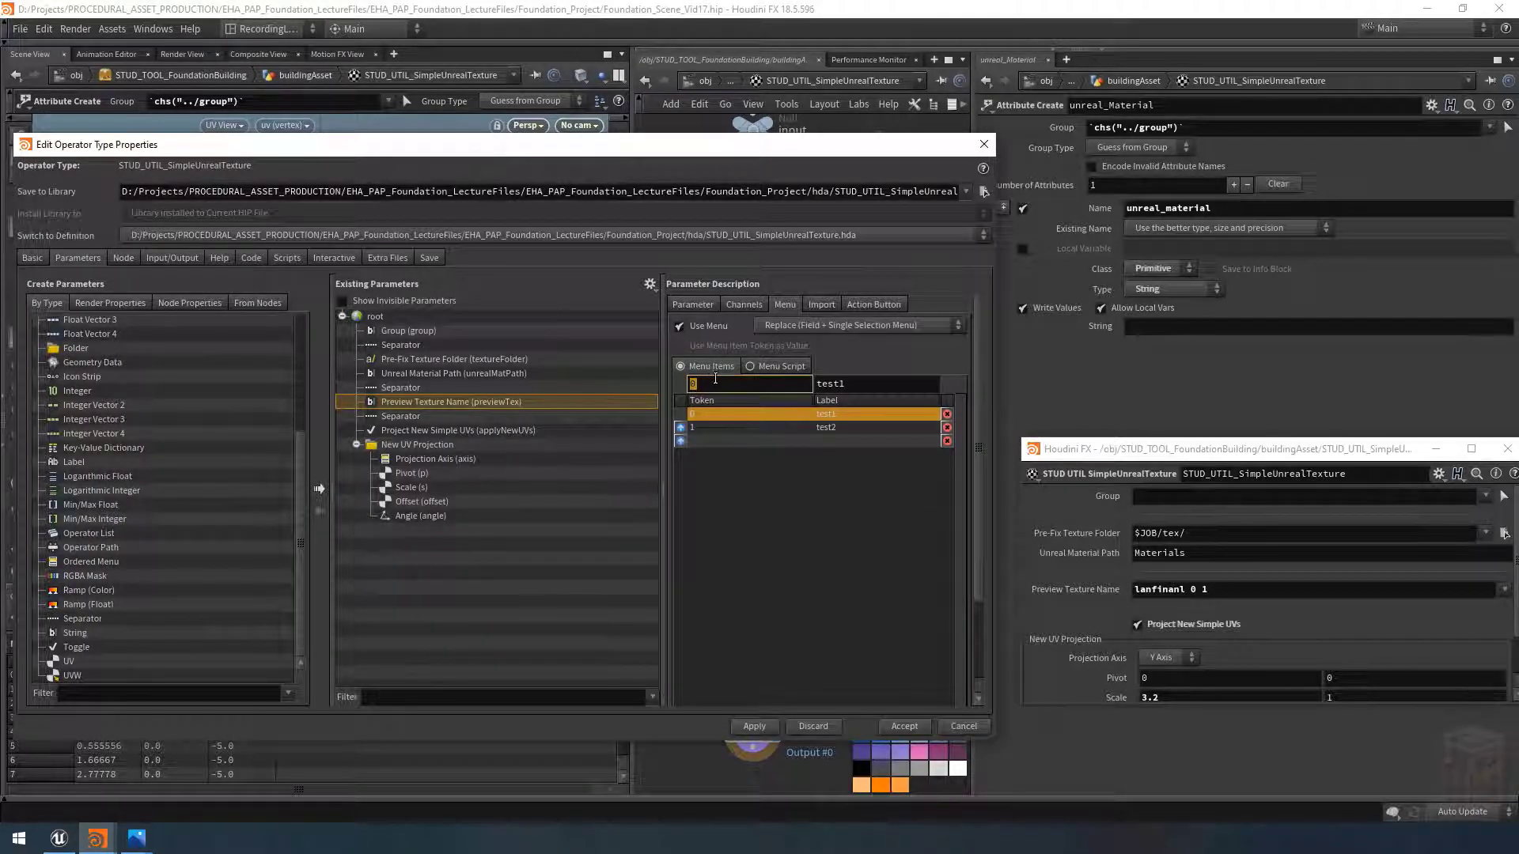
text(Tiling_ConcreteWall_)
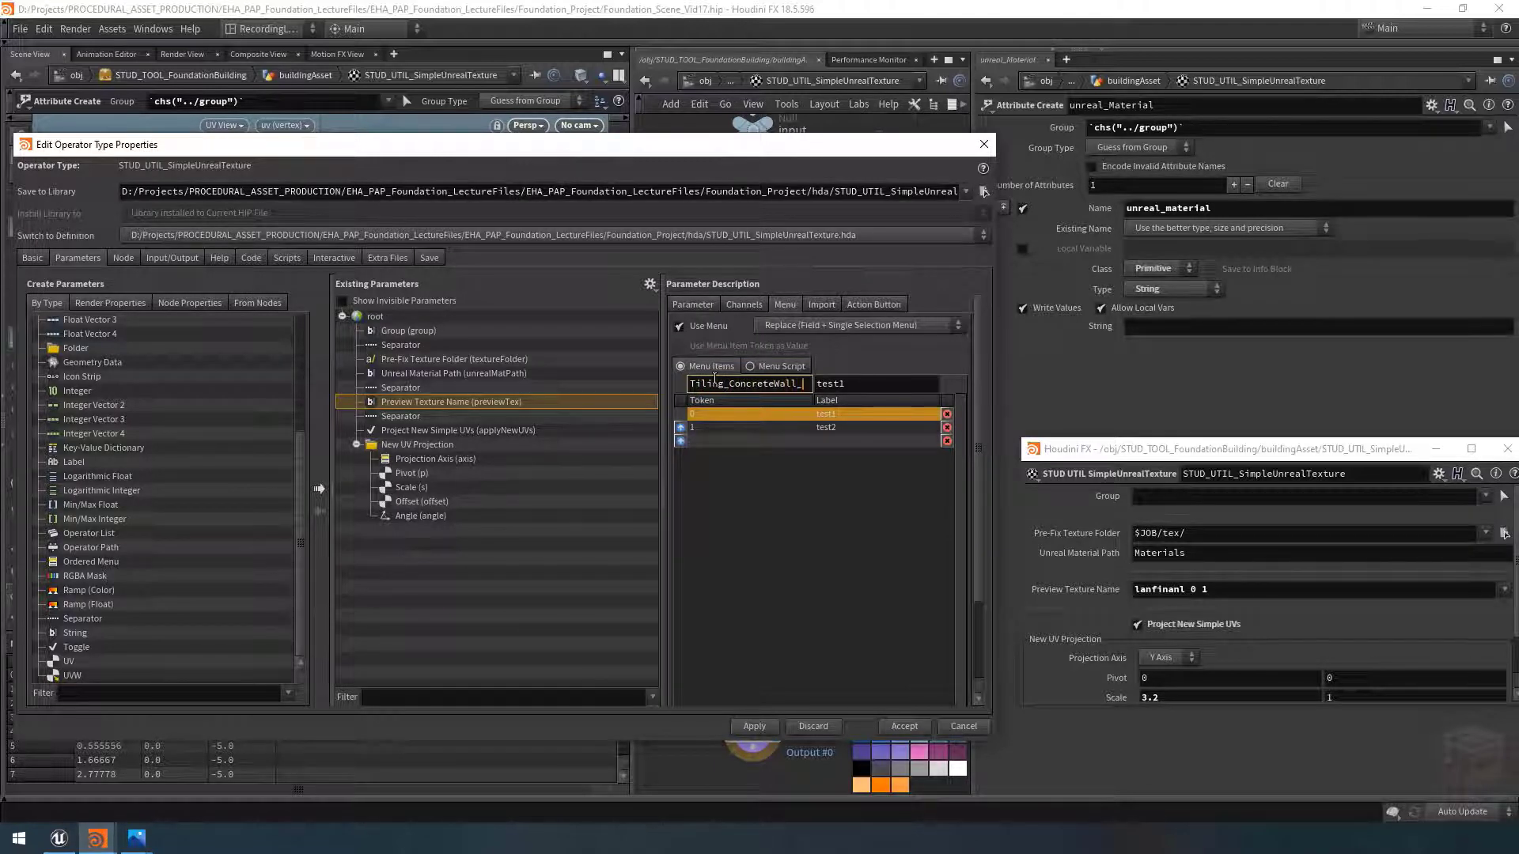
text(BaseColor.png)
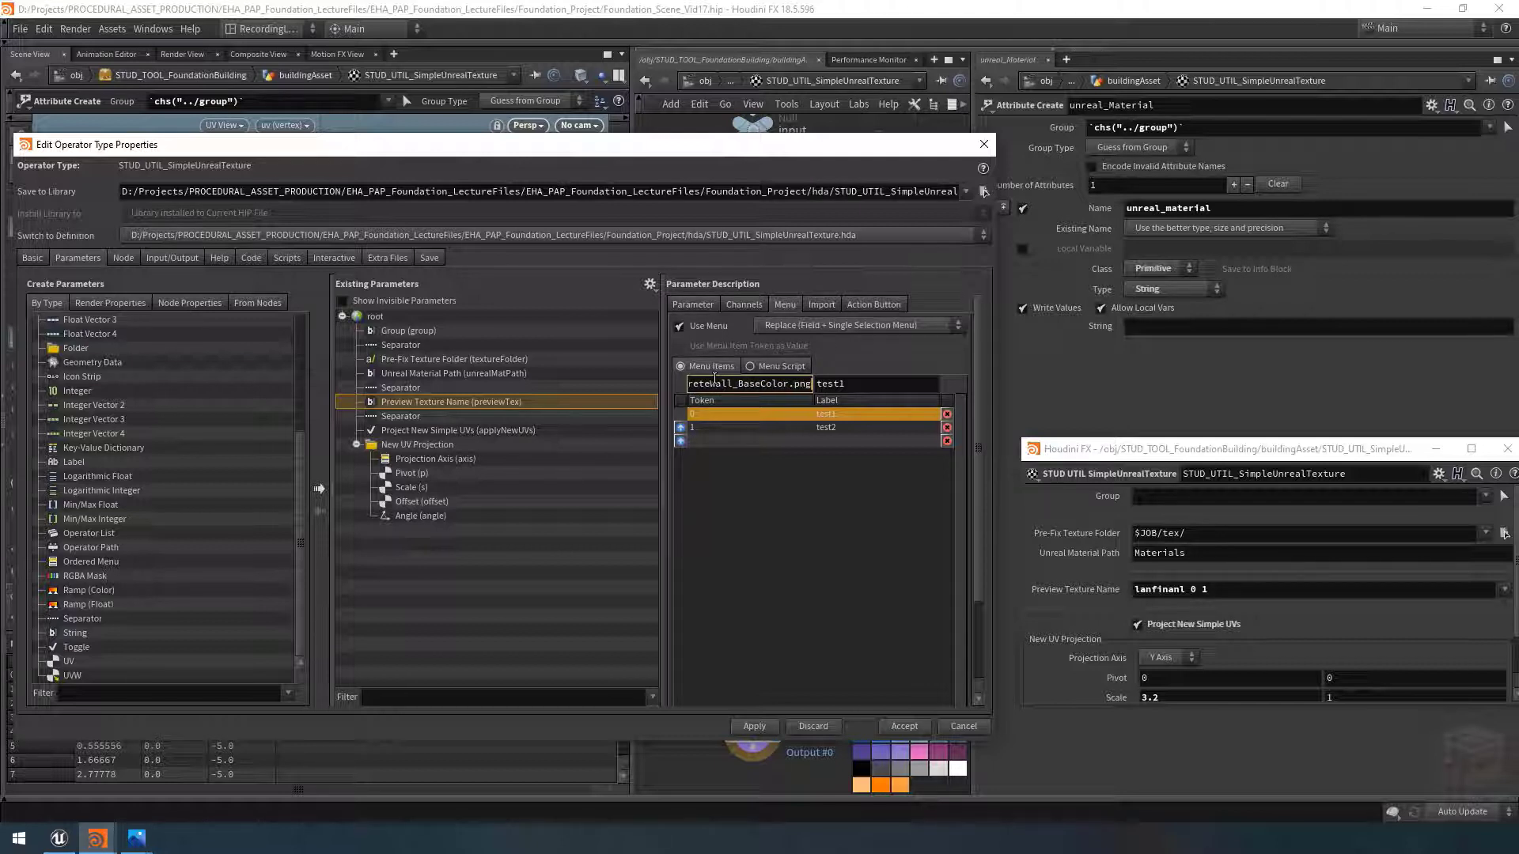
key(Return)
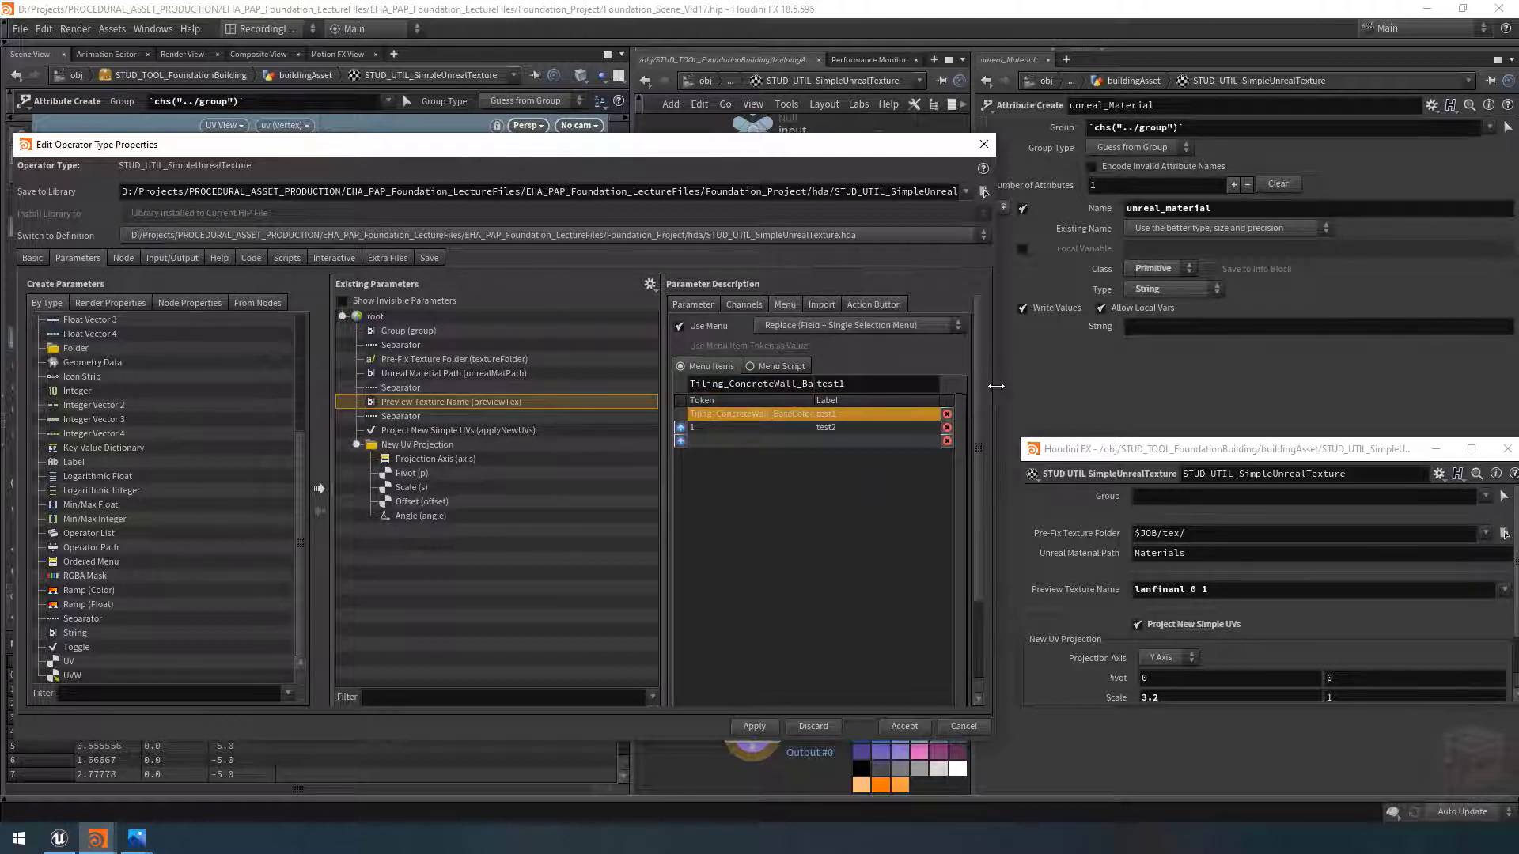
Step: Widen the operator properties window and its parameter description area, and label the first menu item Concrete Wall
drag(993, 391, 1355, 398)
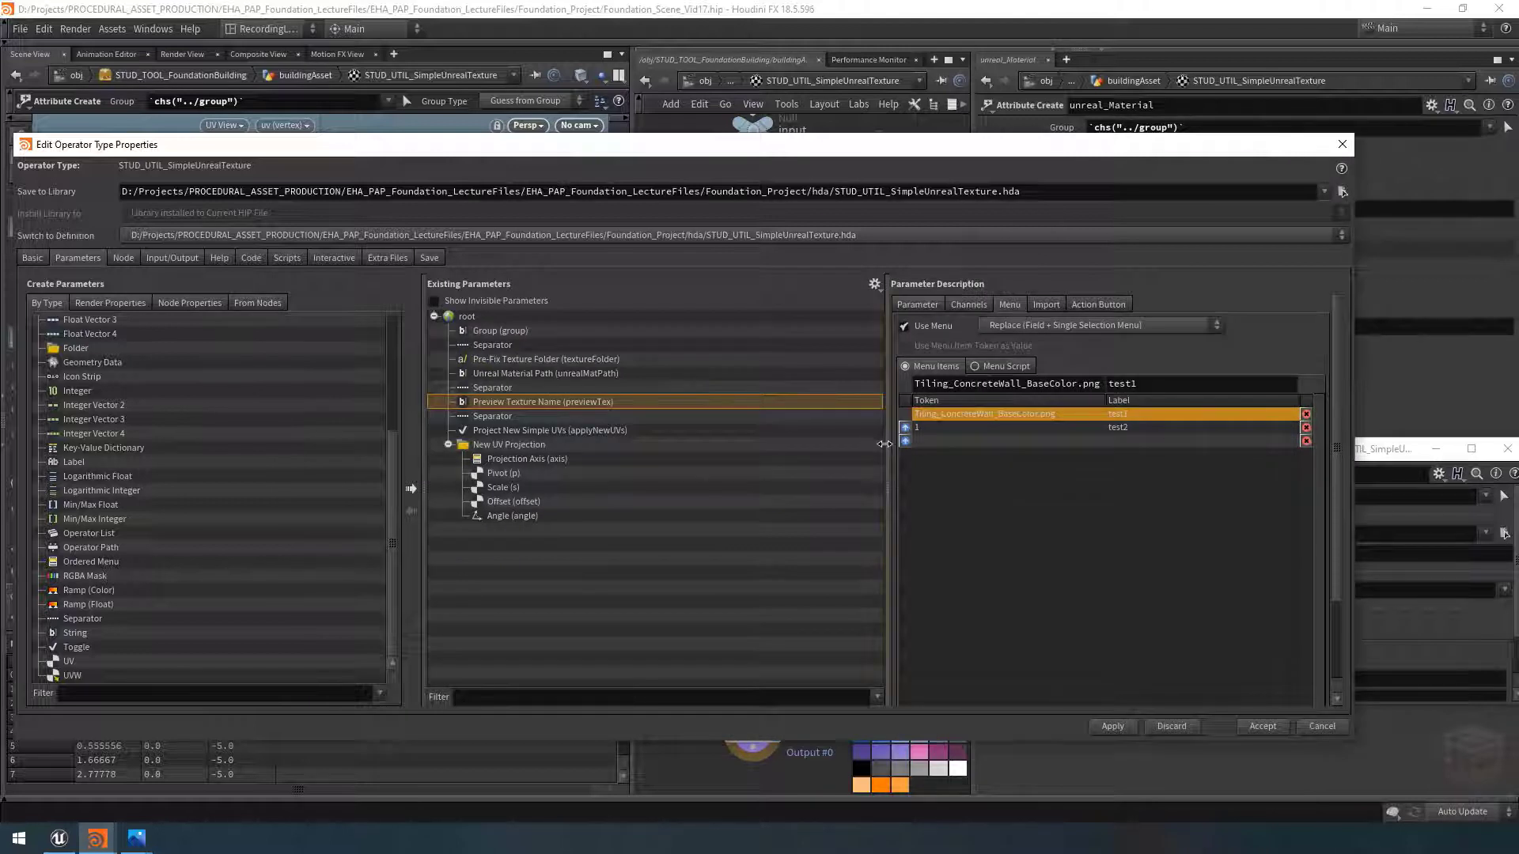
drag(886, 451, 691, 462)
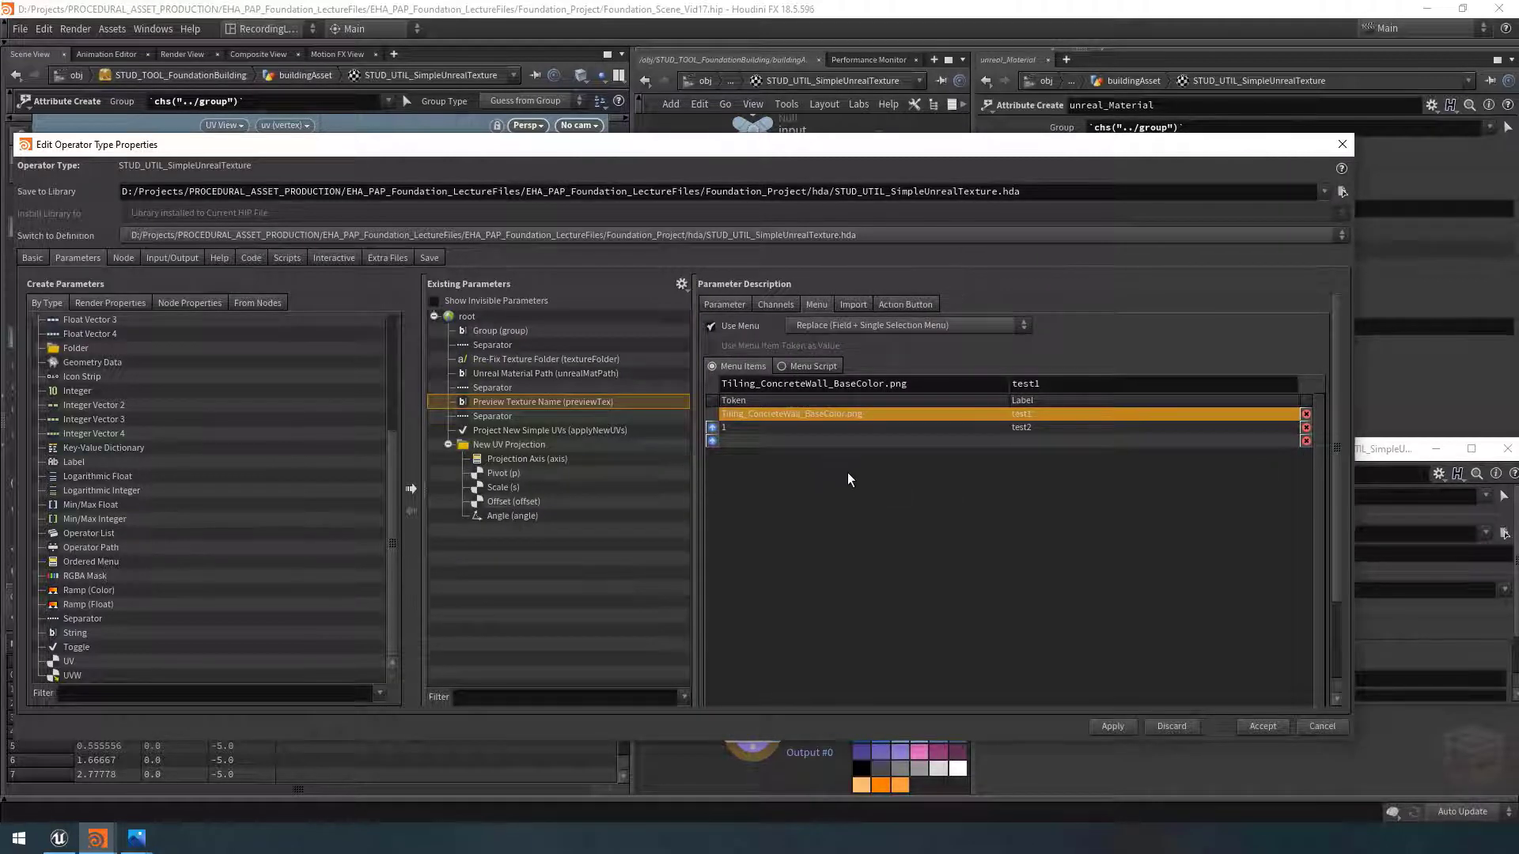
double_click(1042, 383)
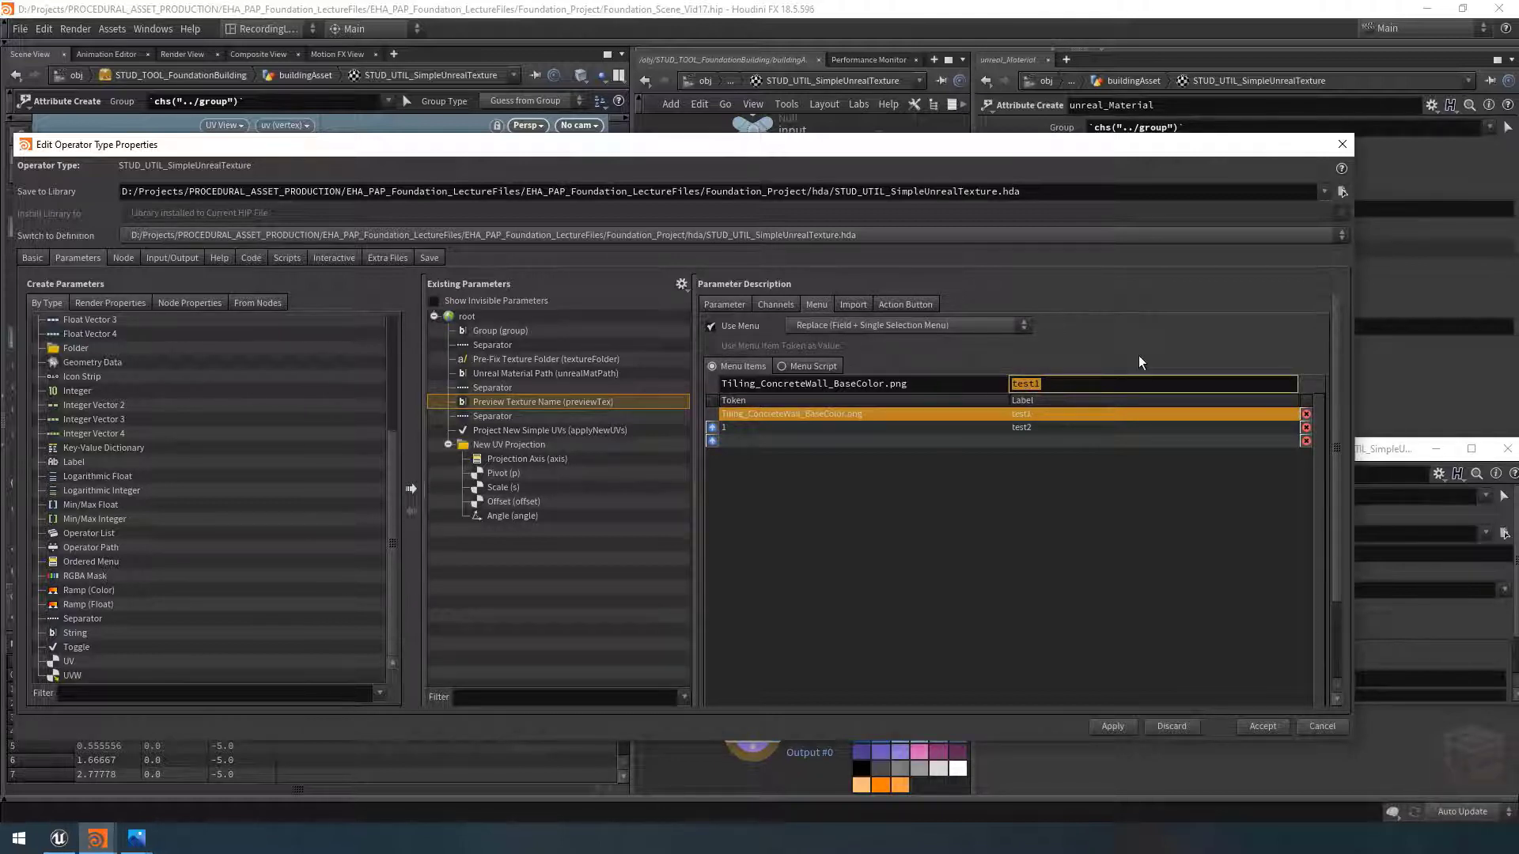
text(Concrete Wall)
key(Return)
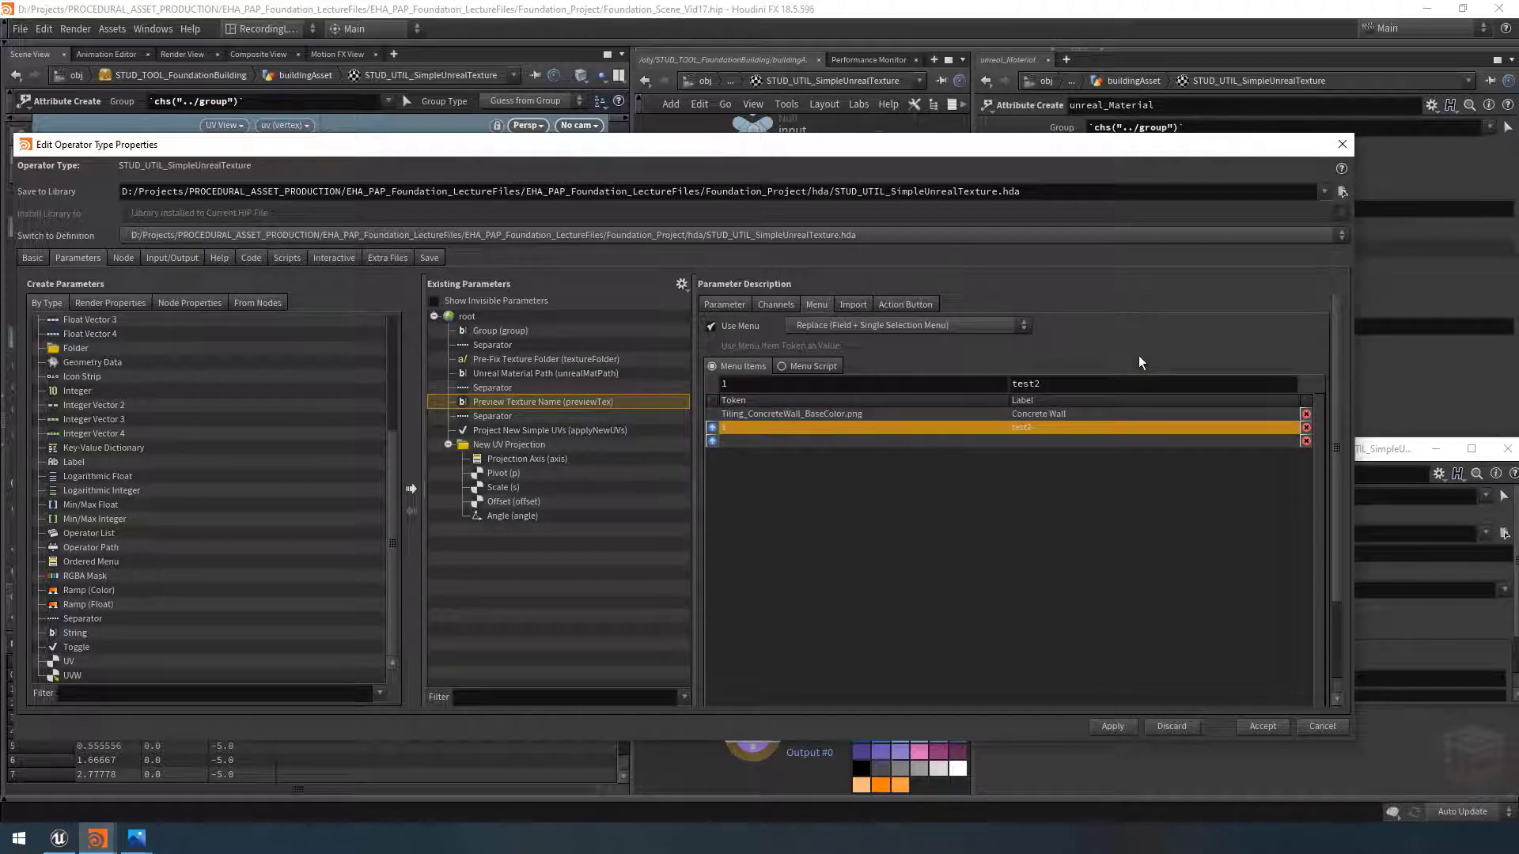
Step: Open the second menu item's token for editing and undo the last parameter change
click(751, 386)
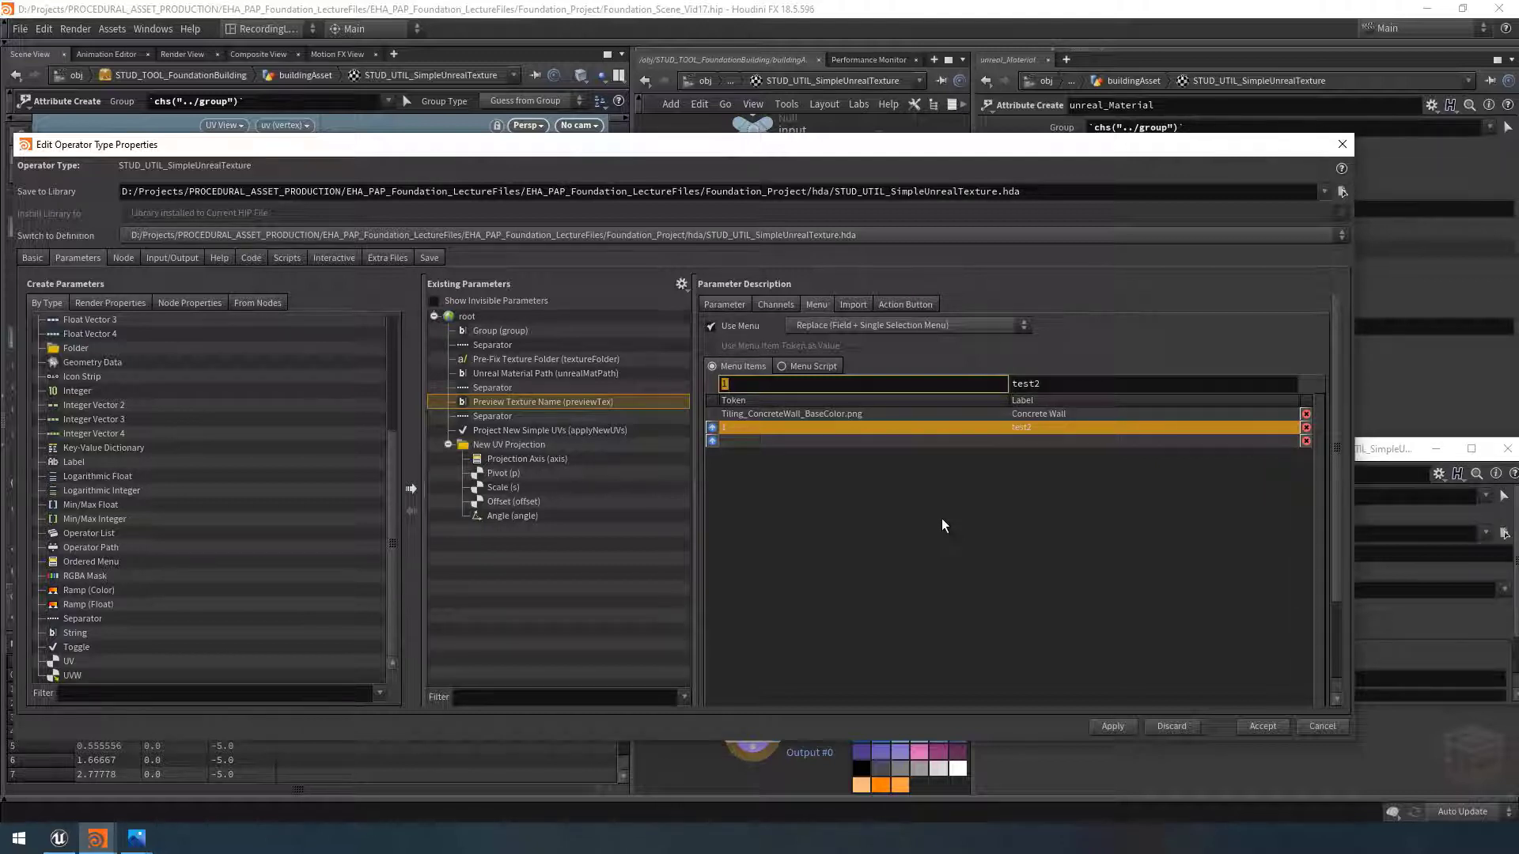
key(ctrl+z)
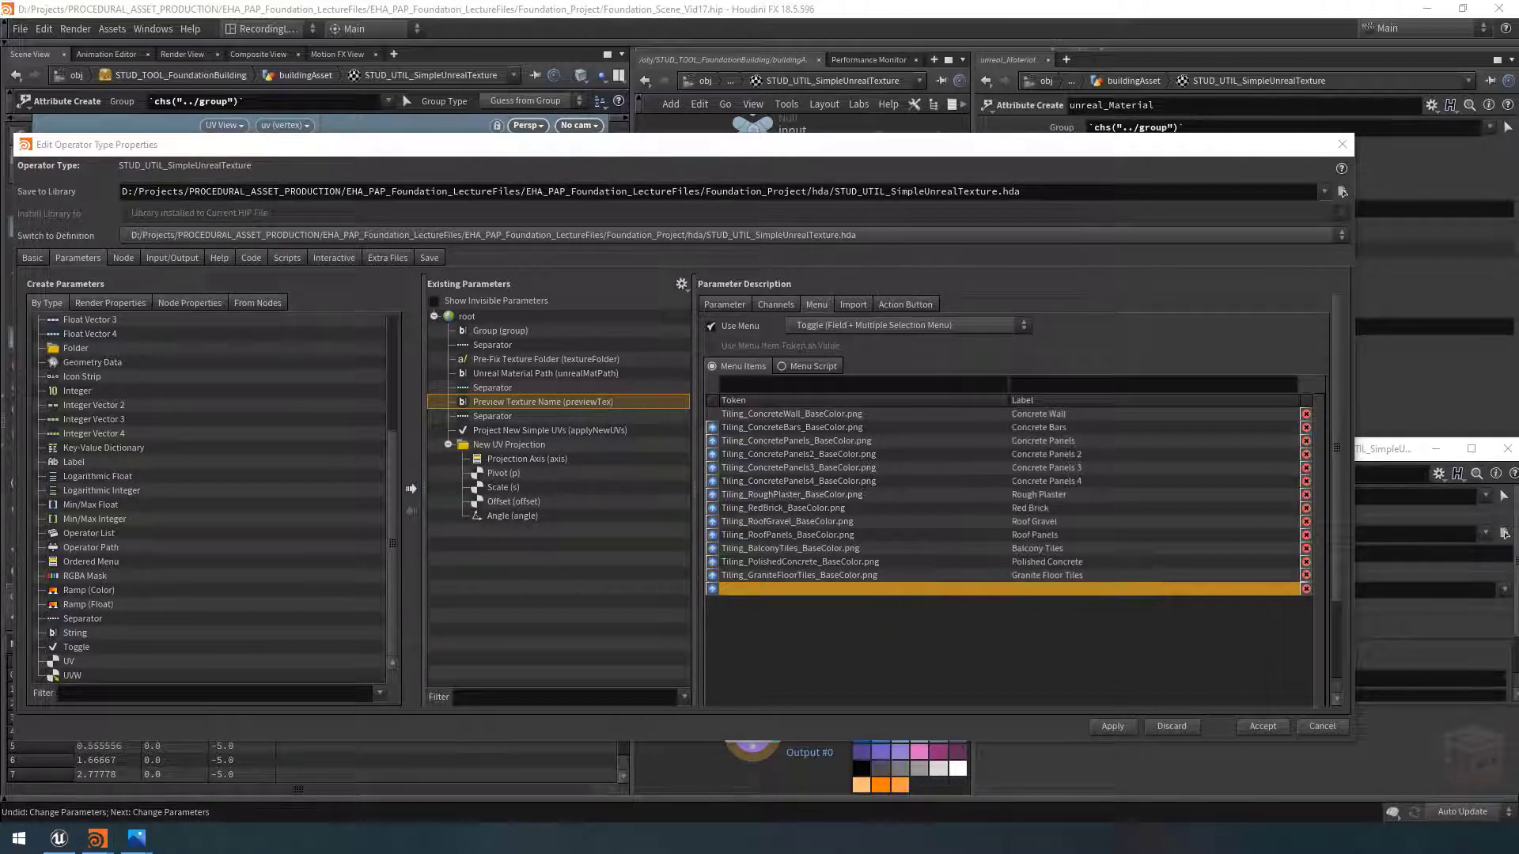
Step: Check the Tiling_ConcreteBars_BaseColor.png file name in the tex folder in File Explorer, and return to the operator properties
drag(0, 120, 929, 140)
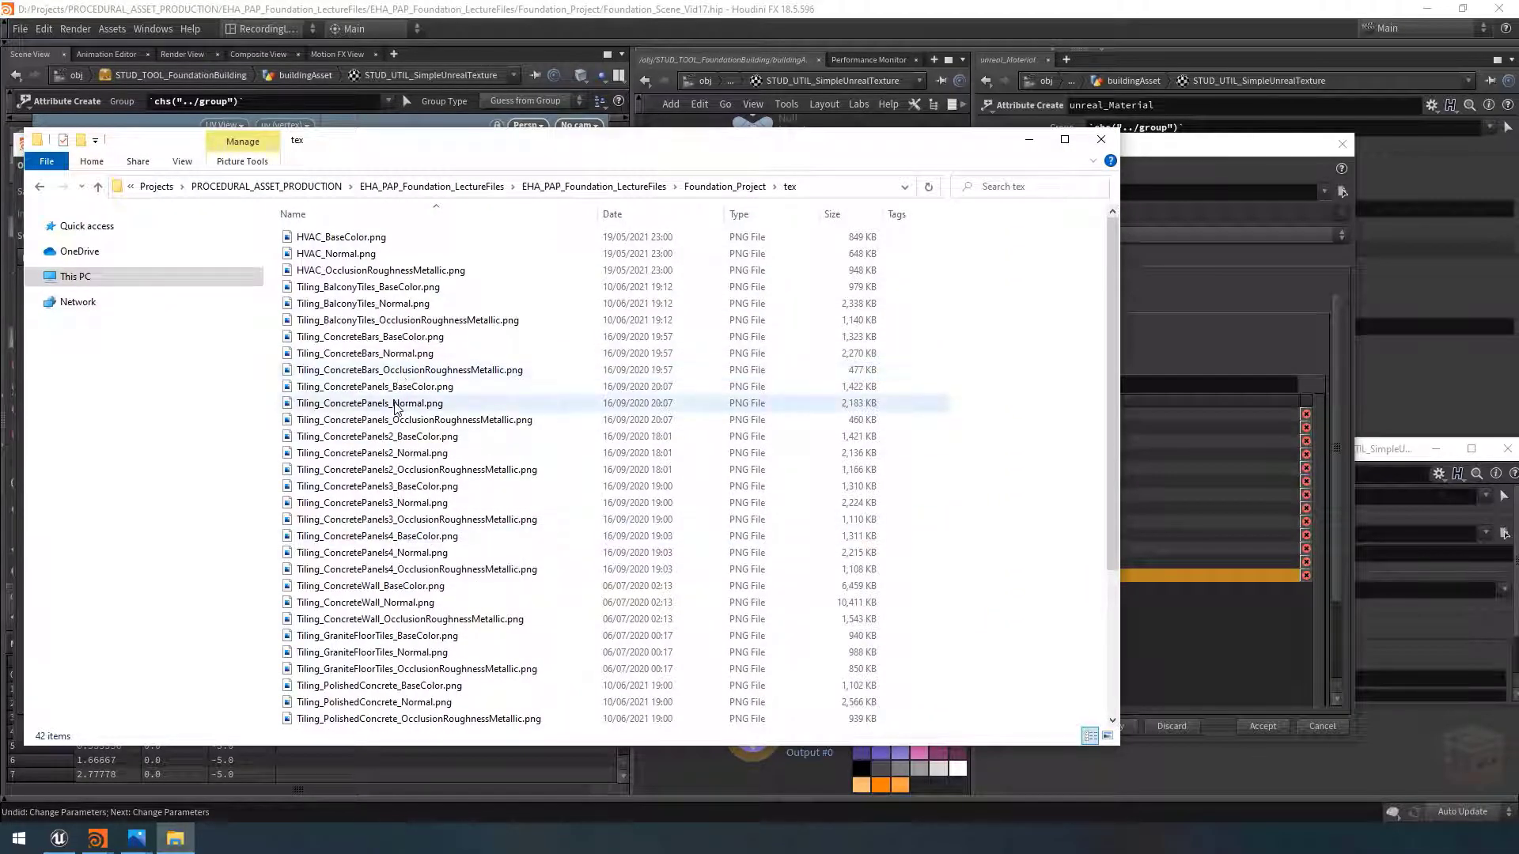
click(370, 341)
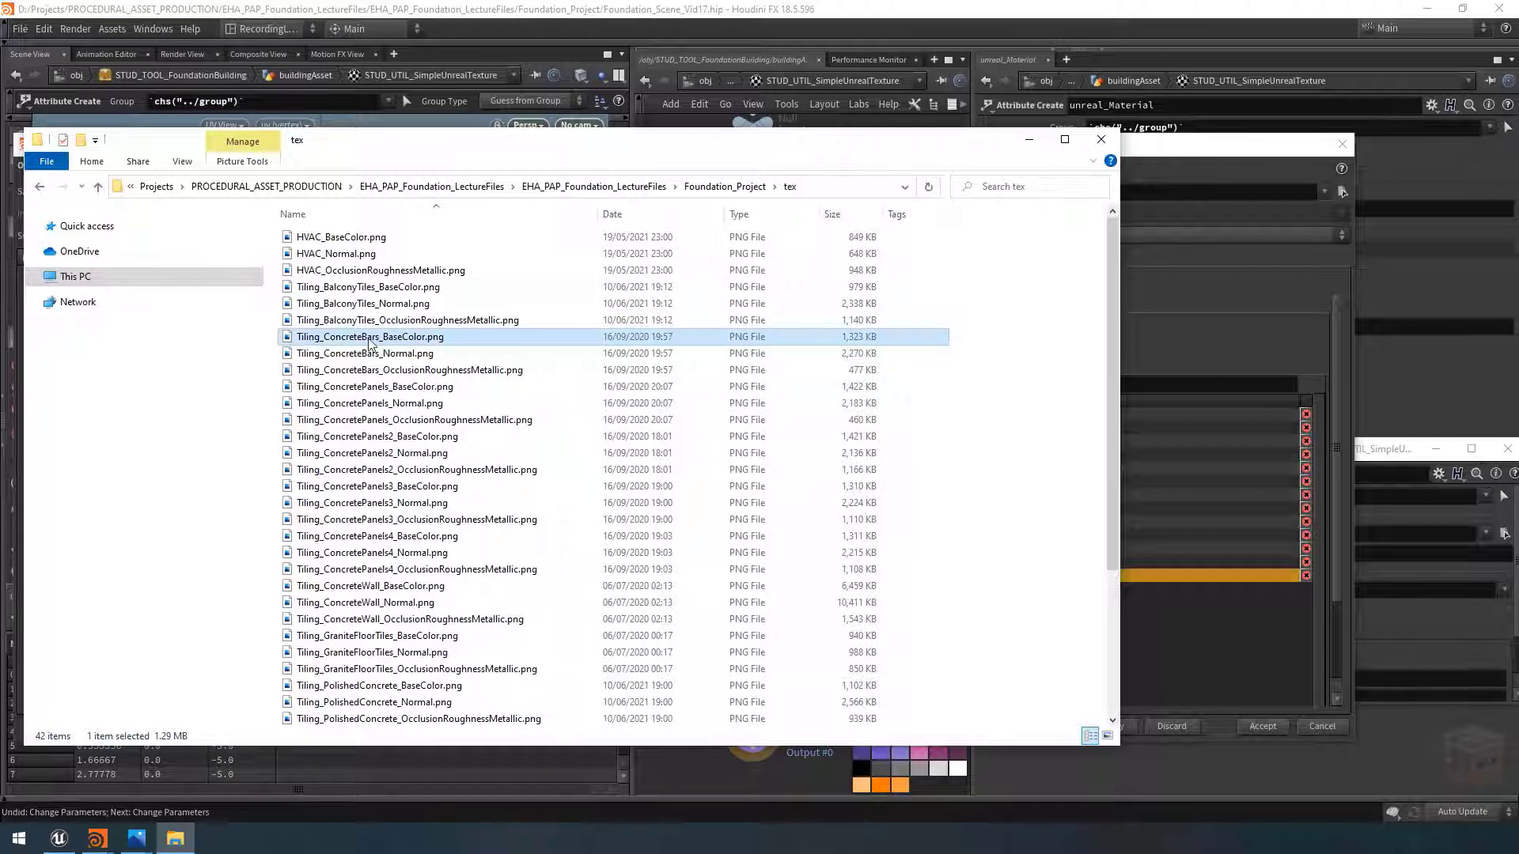
click(1028, 139)
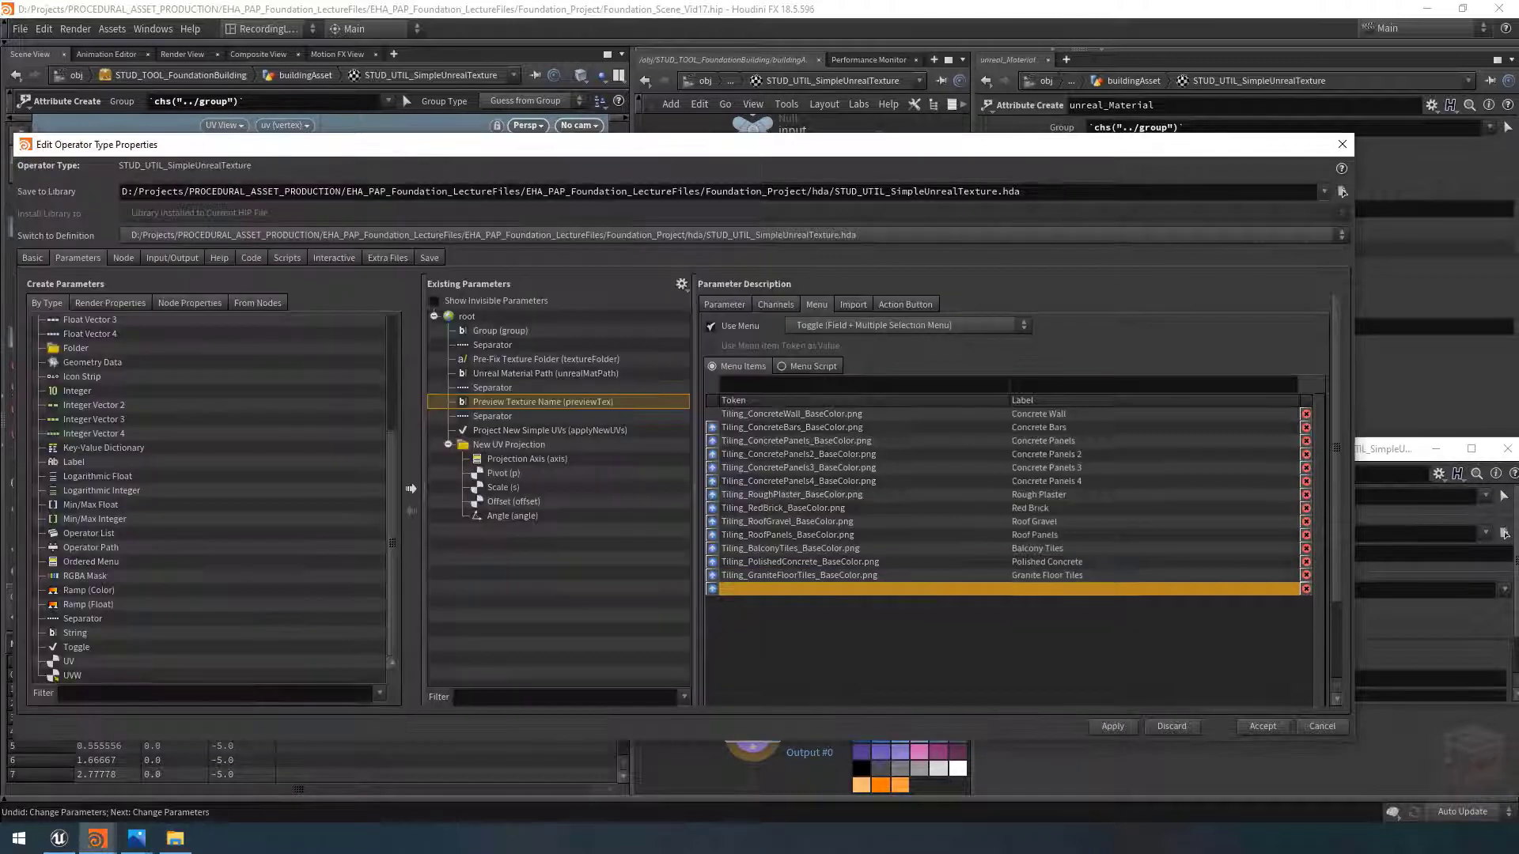
Step: Show Preview Texture Name's general parameter settings and paste a copy of the parameter directly below the original
click(724, 304)
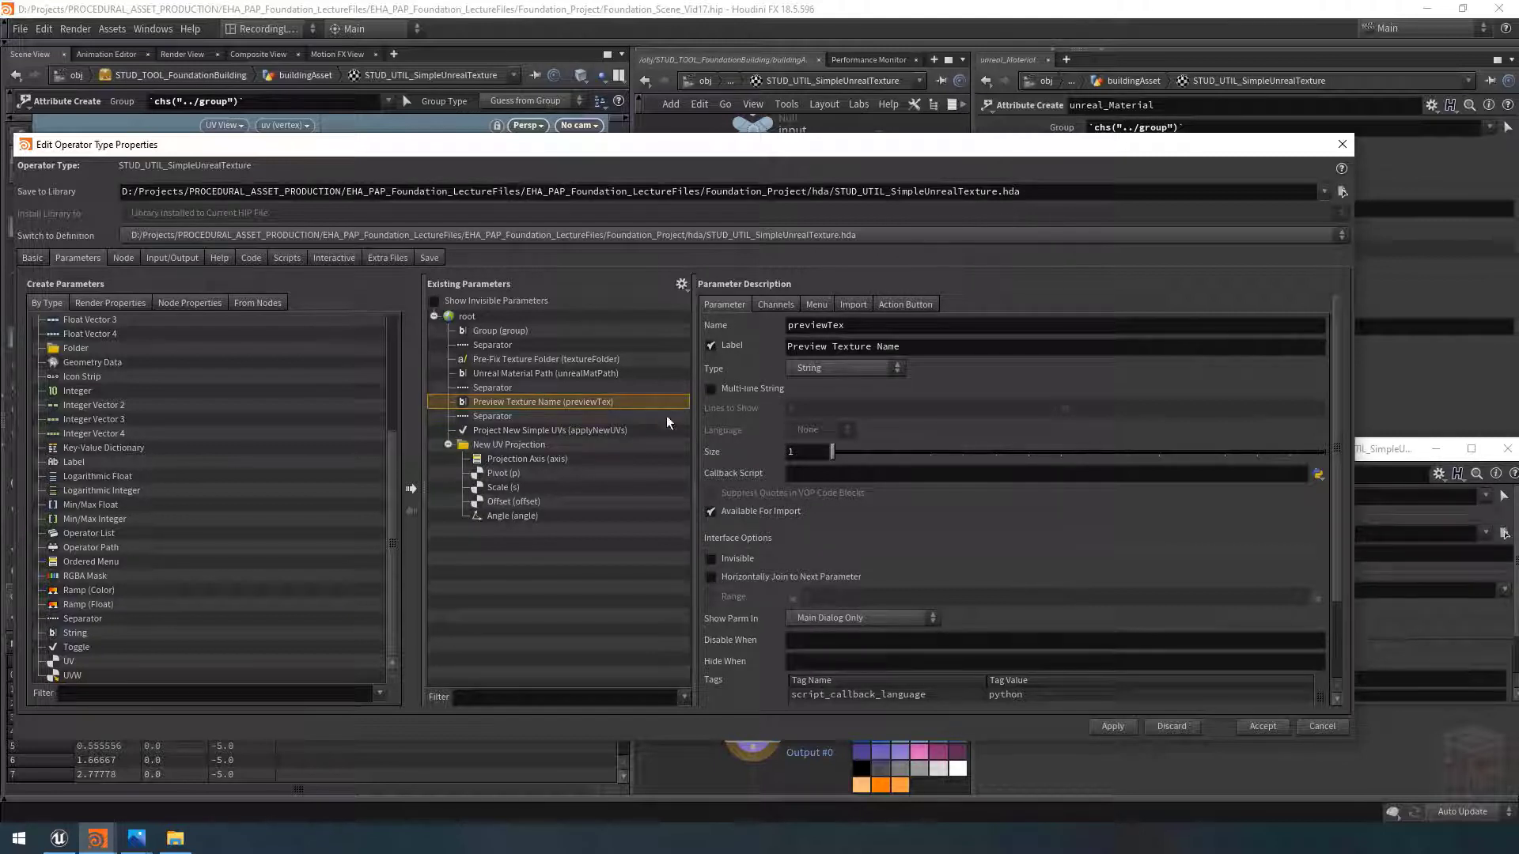
key(ctrl+v)
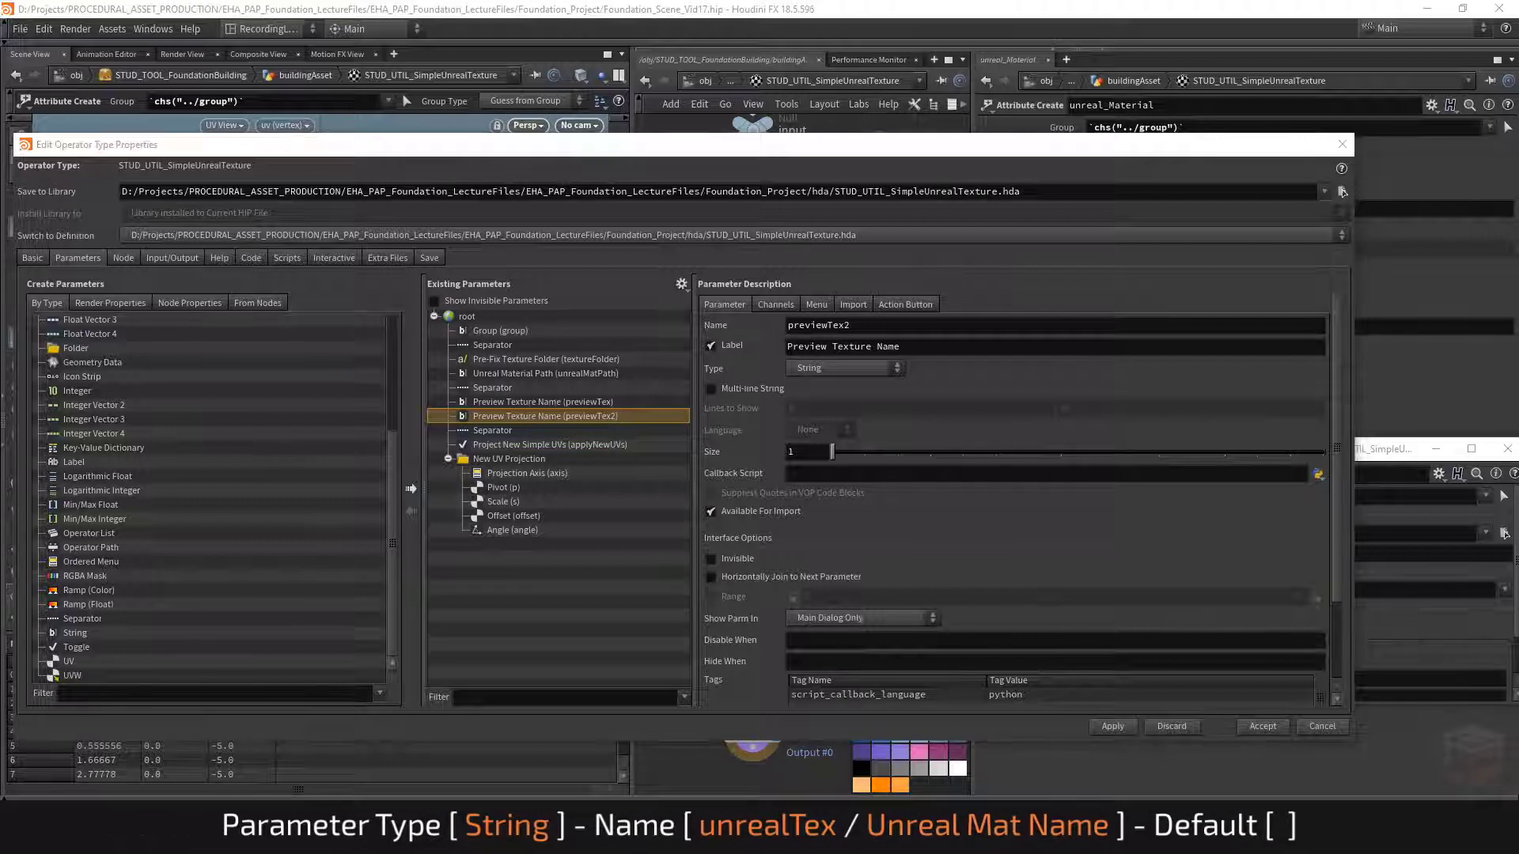
Step: Rename the copied previewTex2 parameter to unrealTex and label it Unreal Mat Name
drag(857, 325, 570, 321)
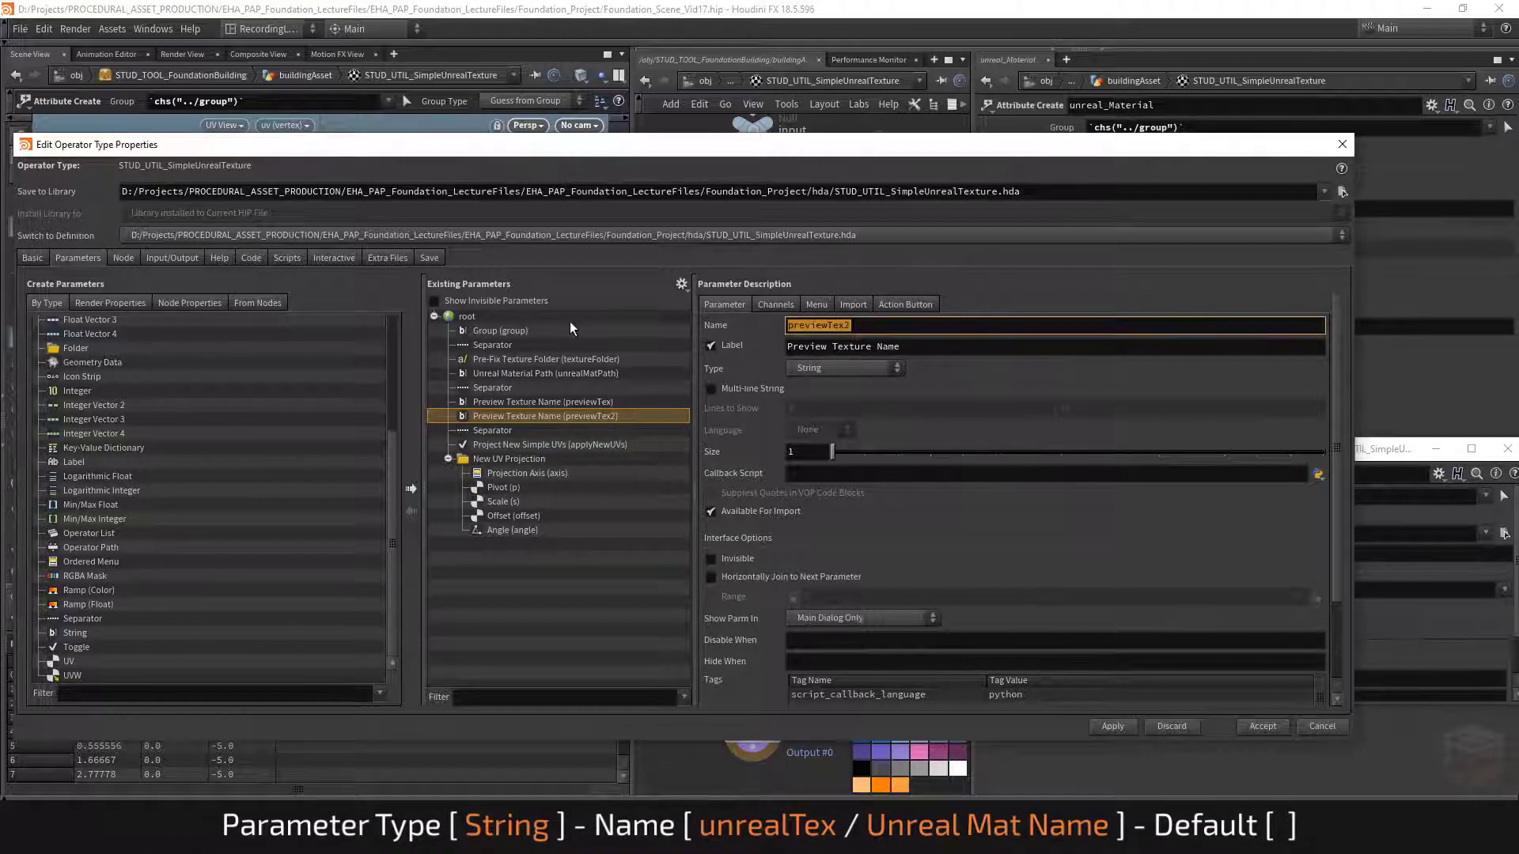
text(unrealTex)
key(Tab)
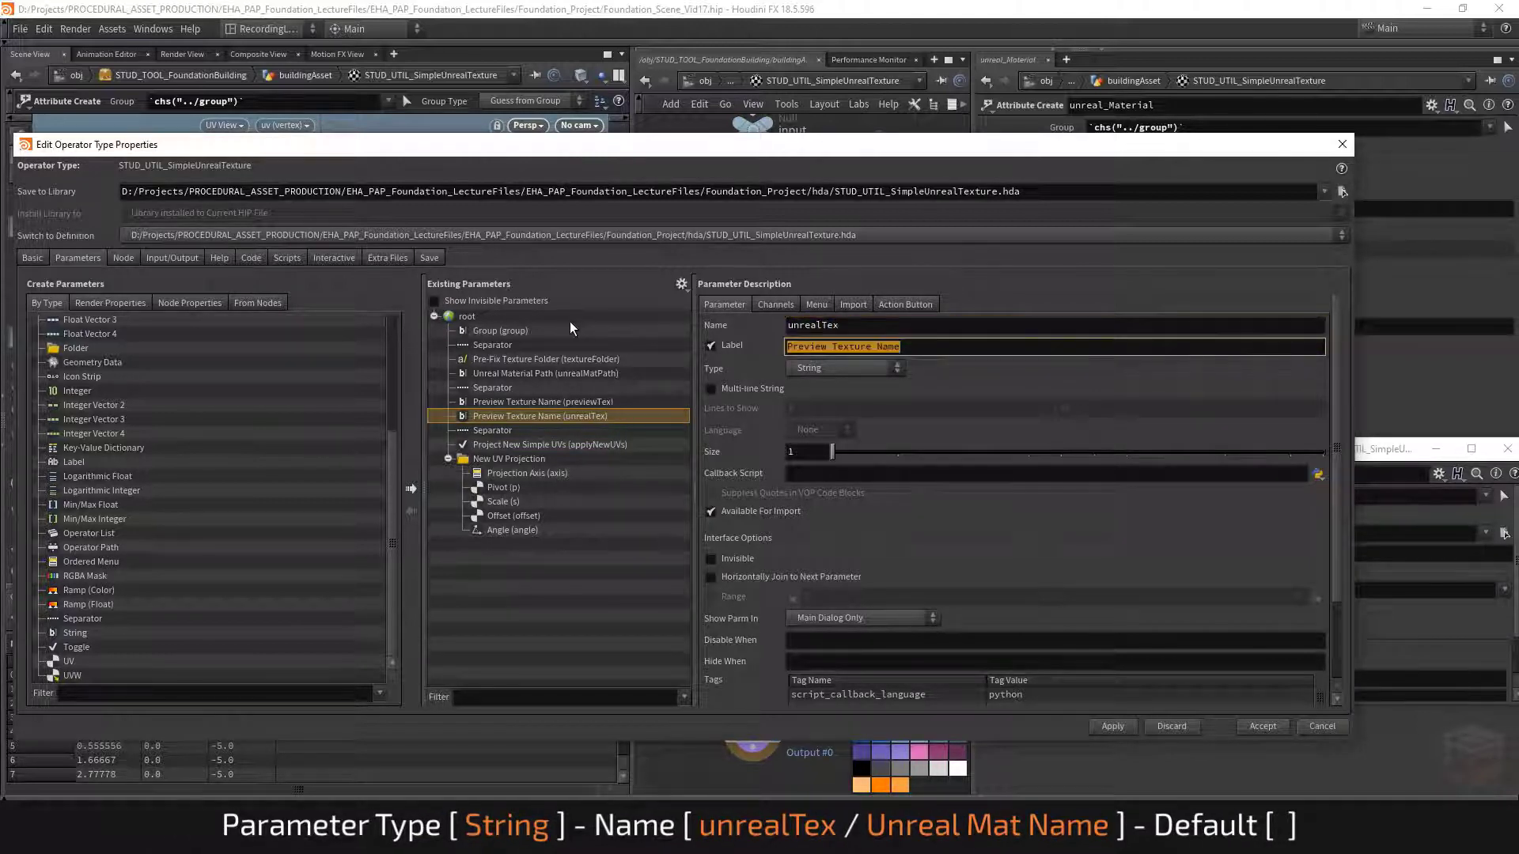
text(Unreal Mat)
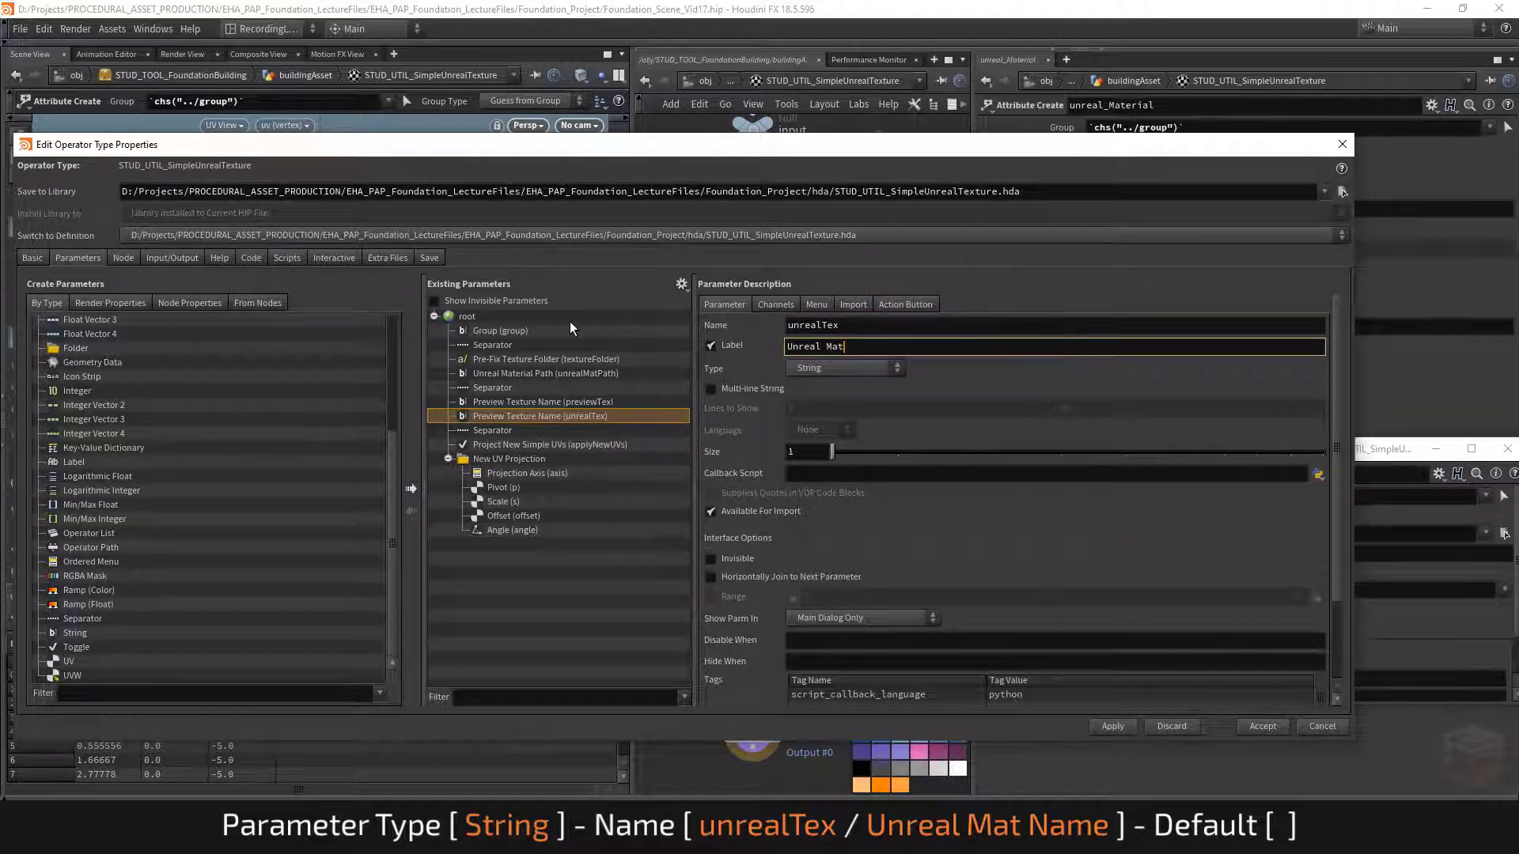
text( Name)
key(Return)
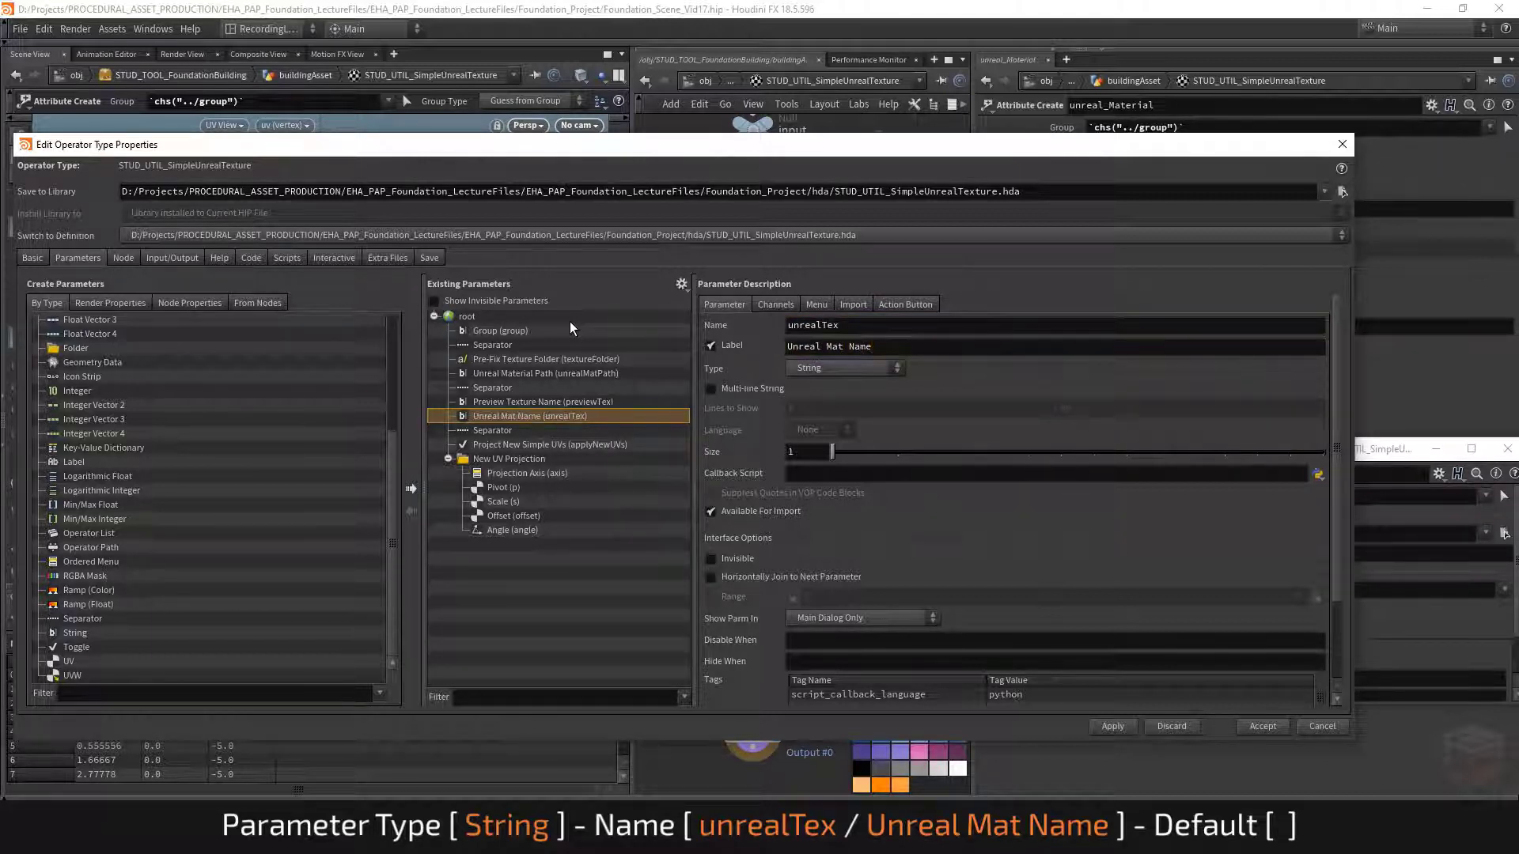
Step: Set the Concrete Wall token in Unreal Mat Name's menu items to M_Tiling_ConcreteWall_Inst
click(816, 305)
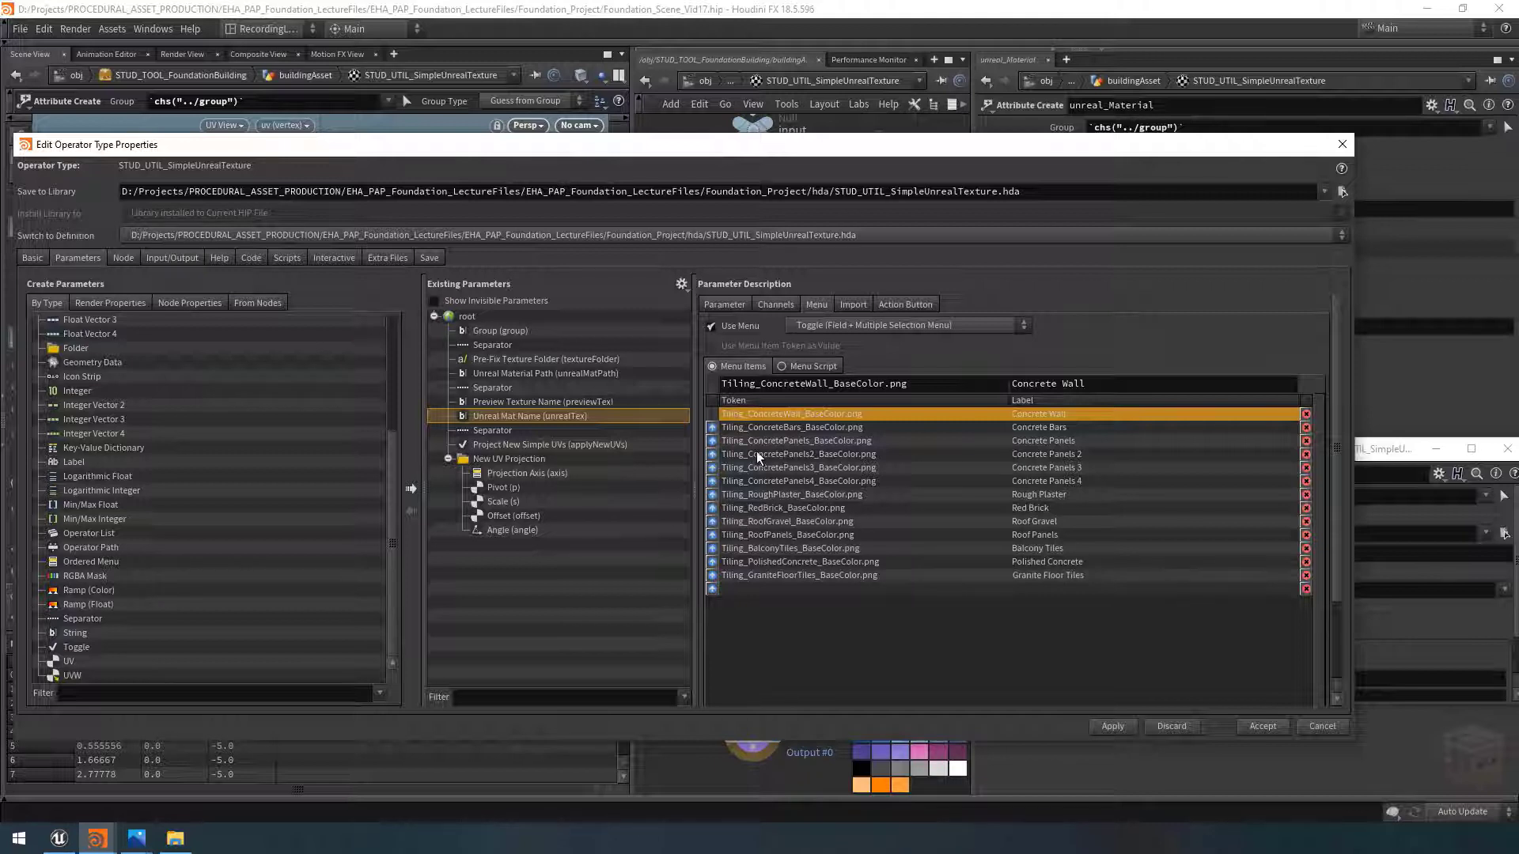
click(744, 384)
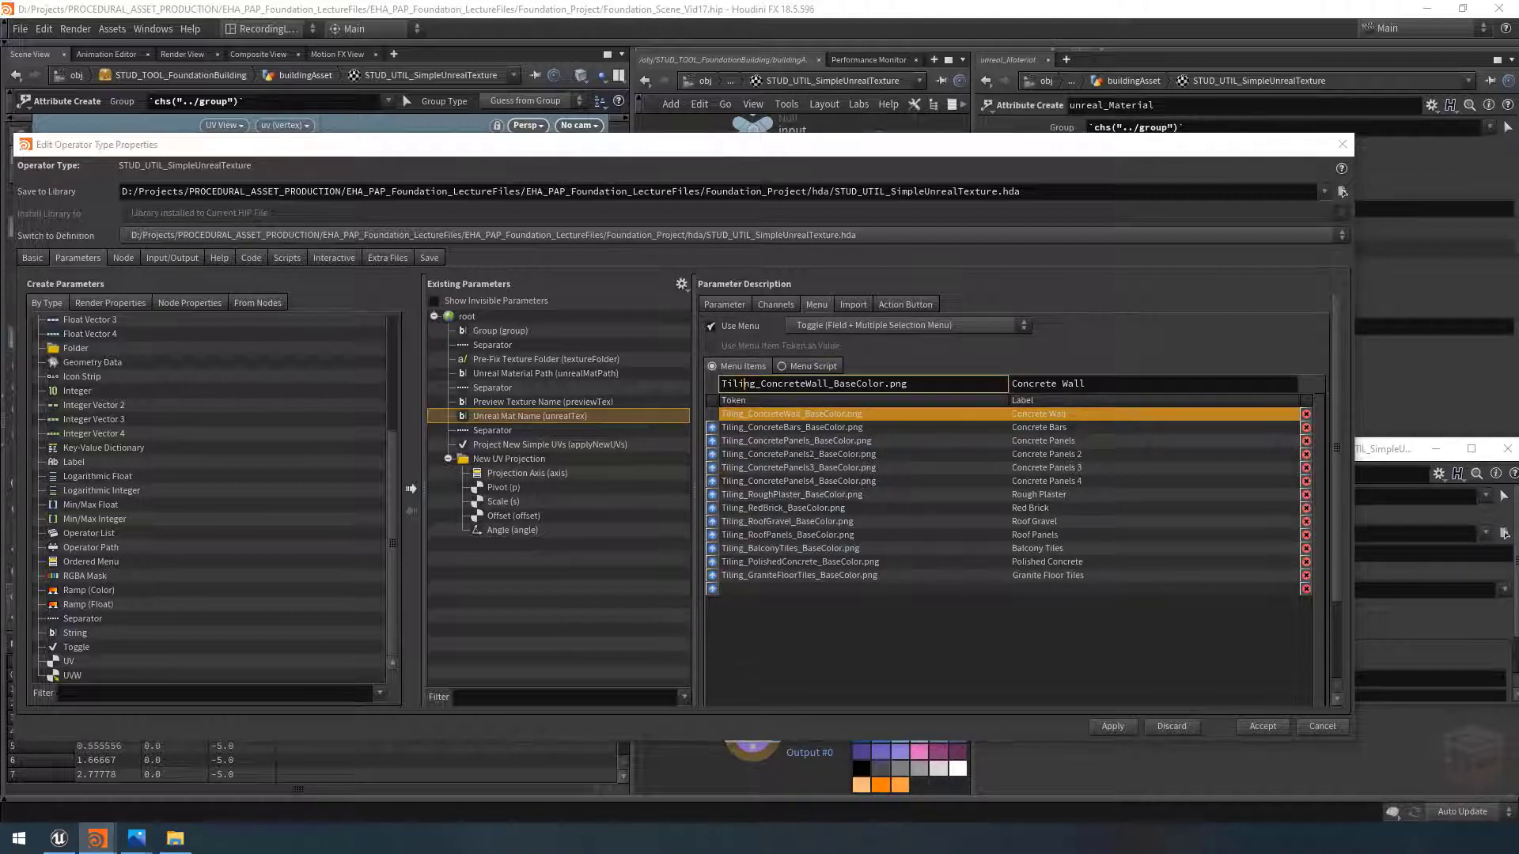
click(1014, 349)
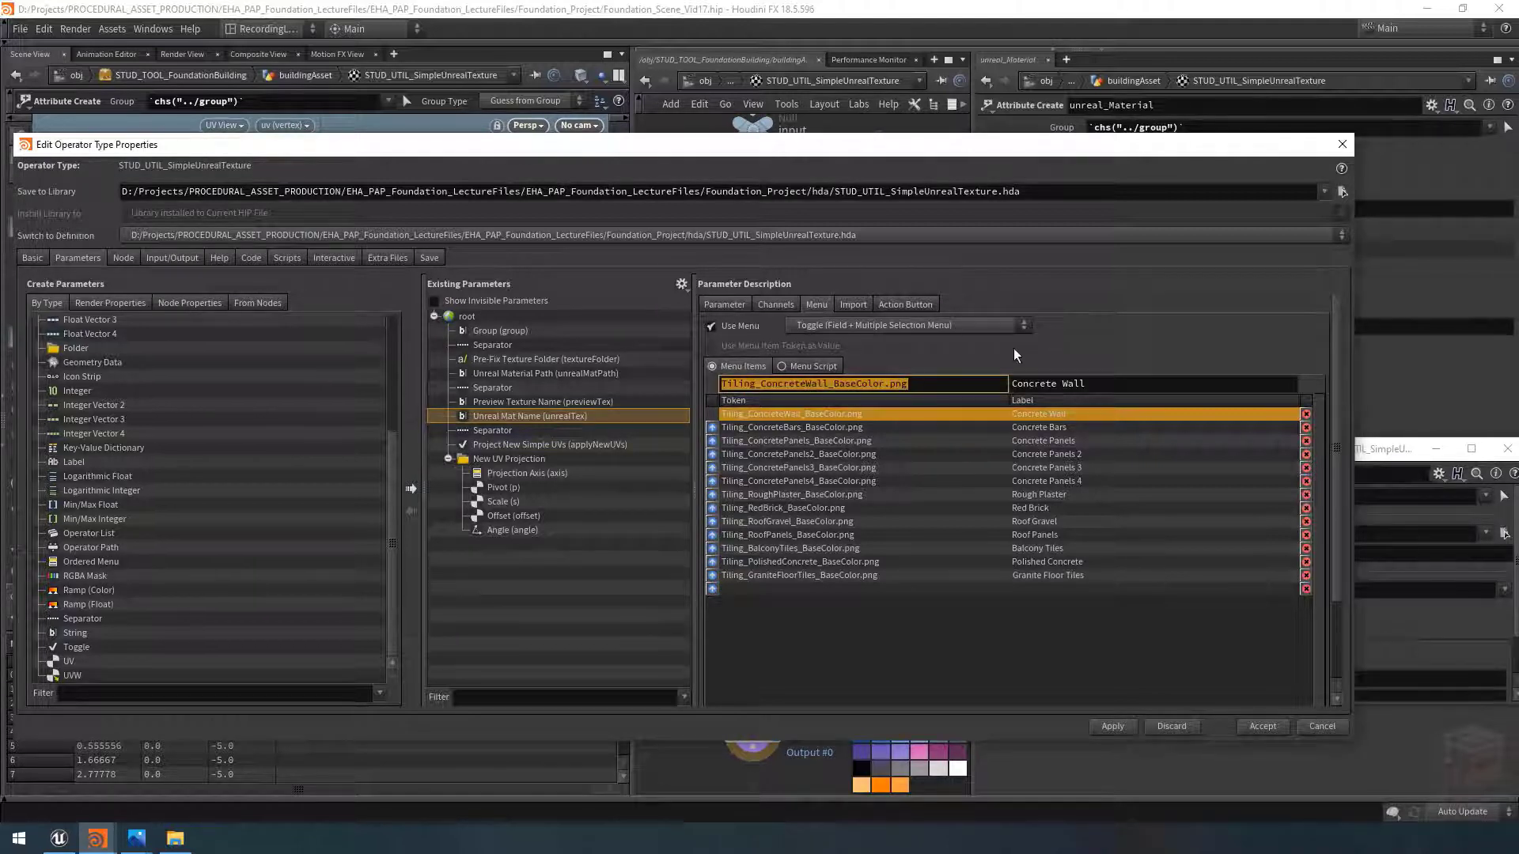
key(ctrl+v)
key(Return)
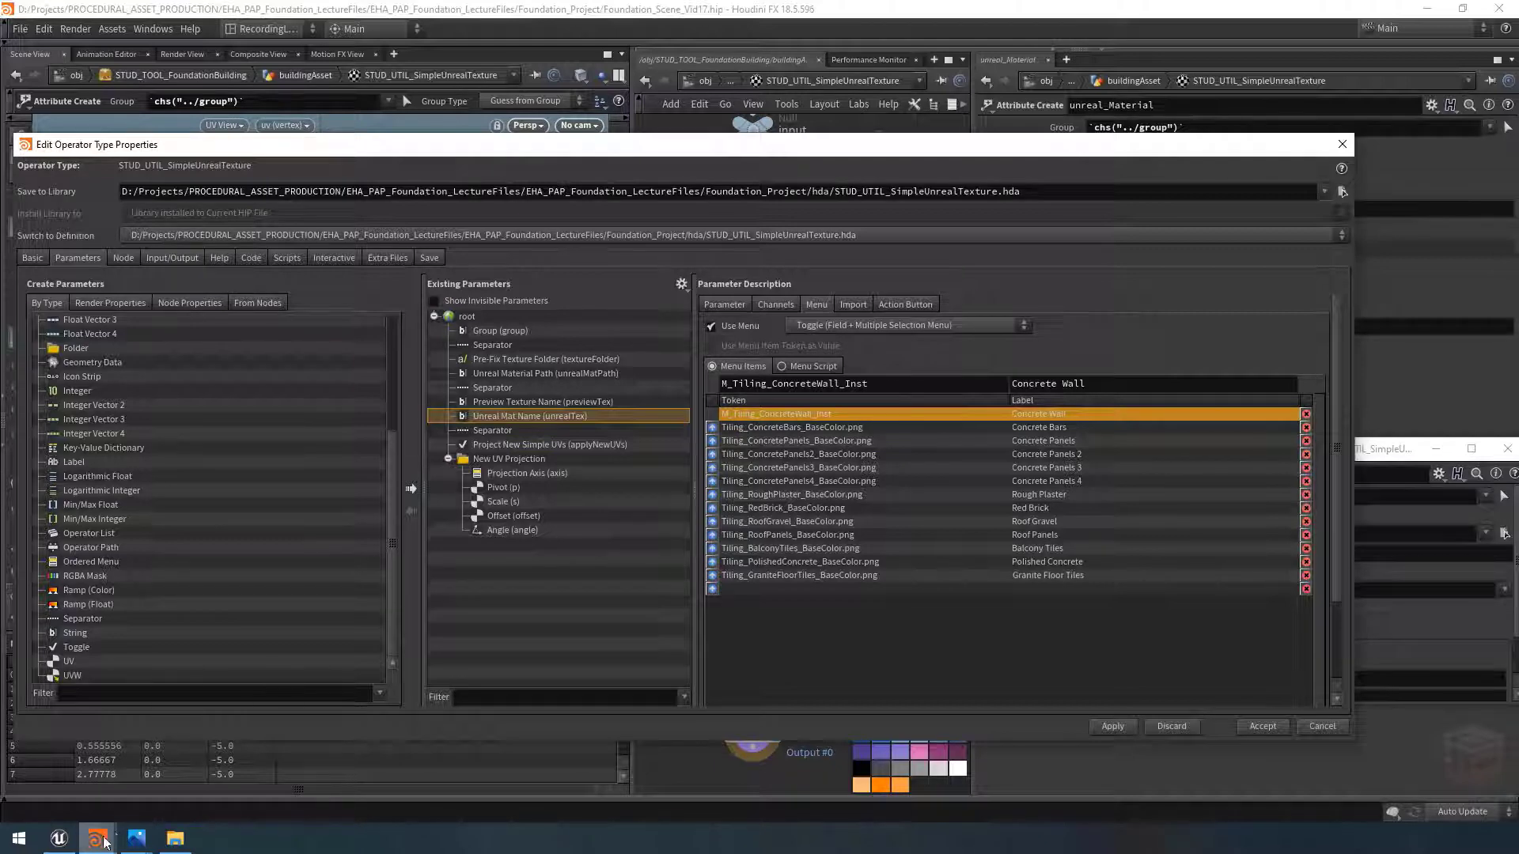
Step: Check the material instance names in Unreal Editor's Materials folder, and set the Concrete Bars token to M_Tiling_ConcreteBars_Inst in Houdini
click(59, 843)
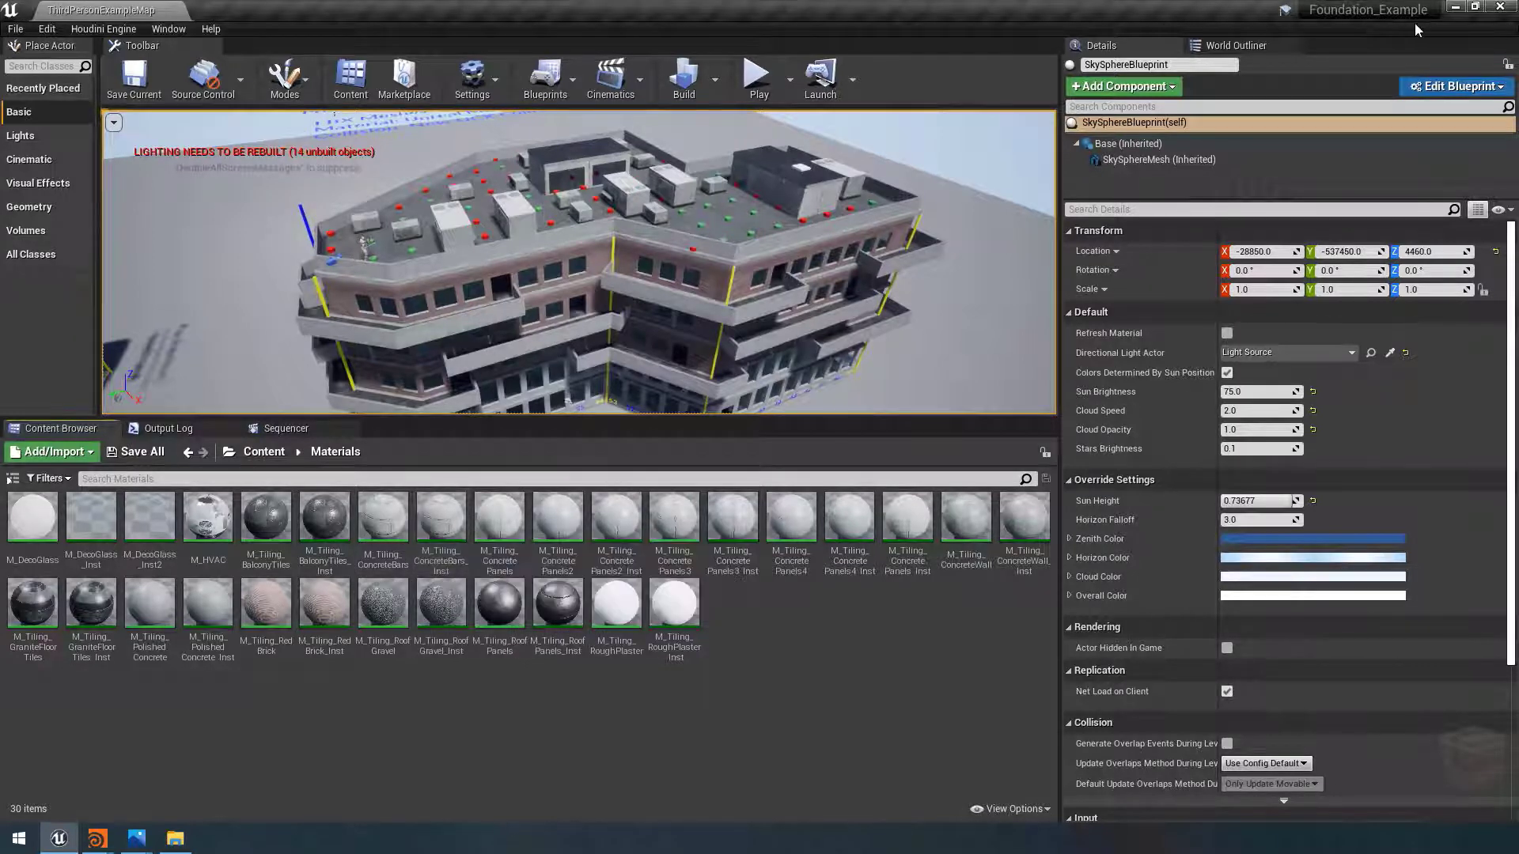
click(1456, 8)
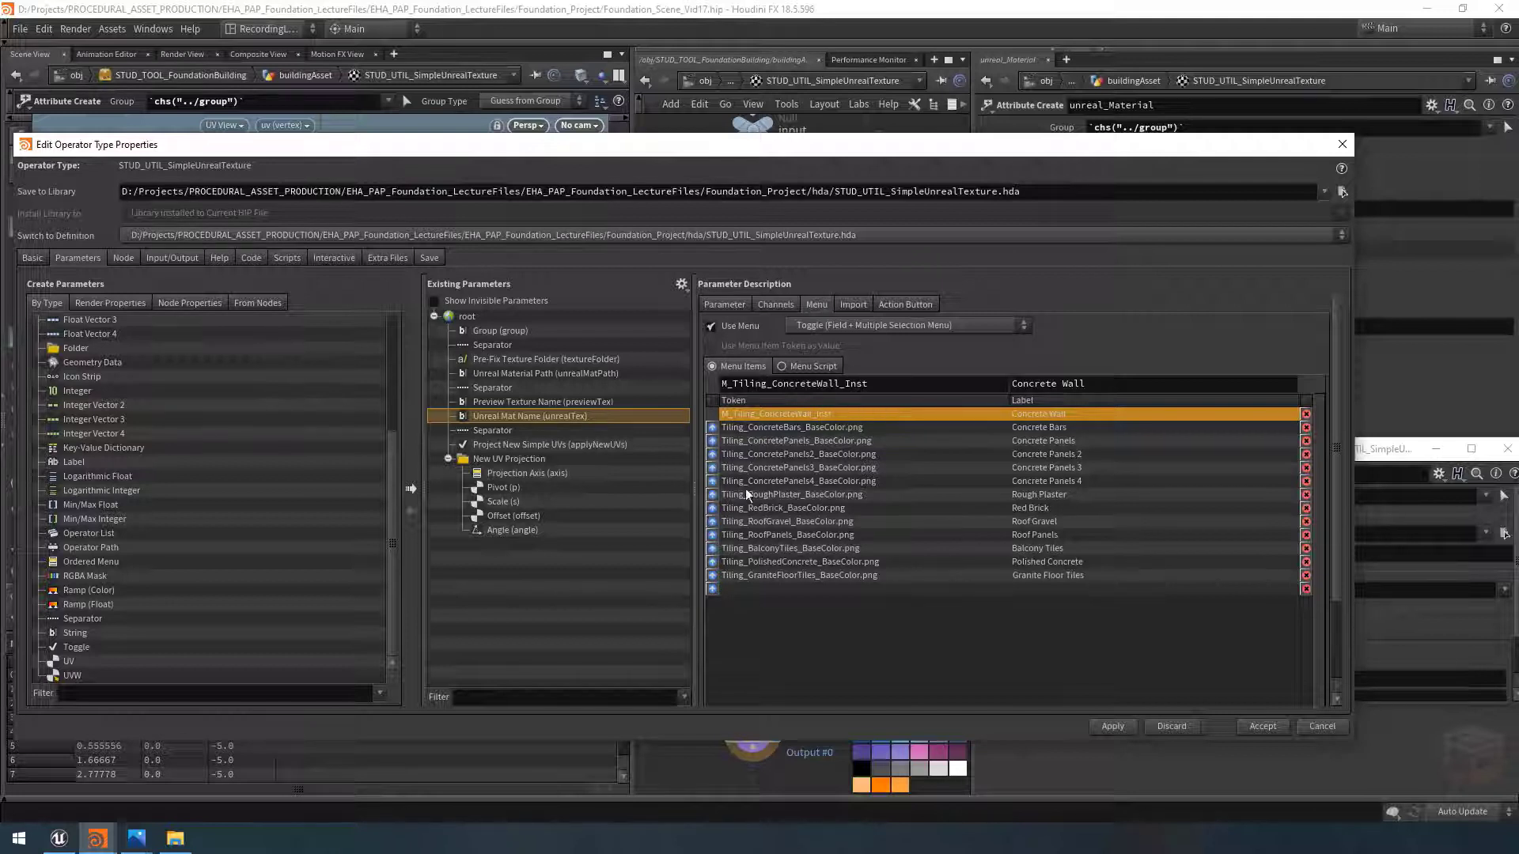
click(764, 427)
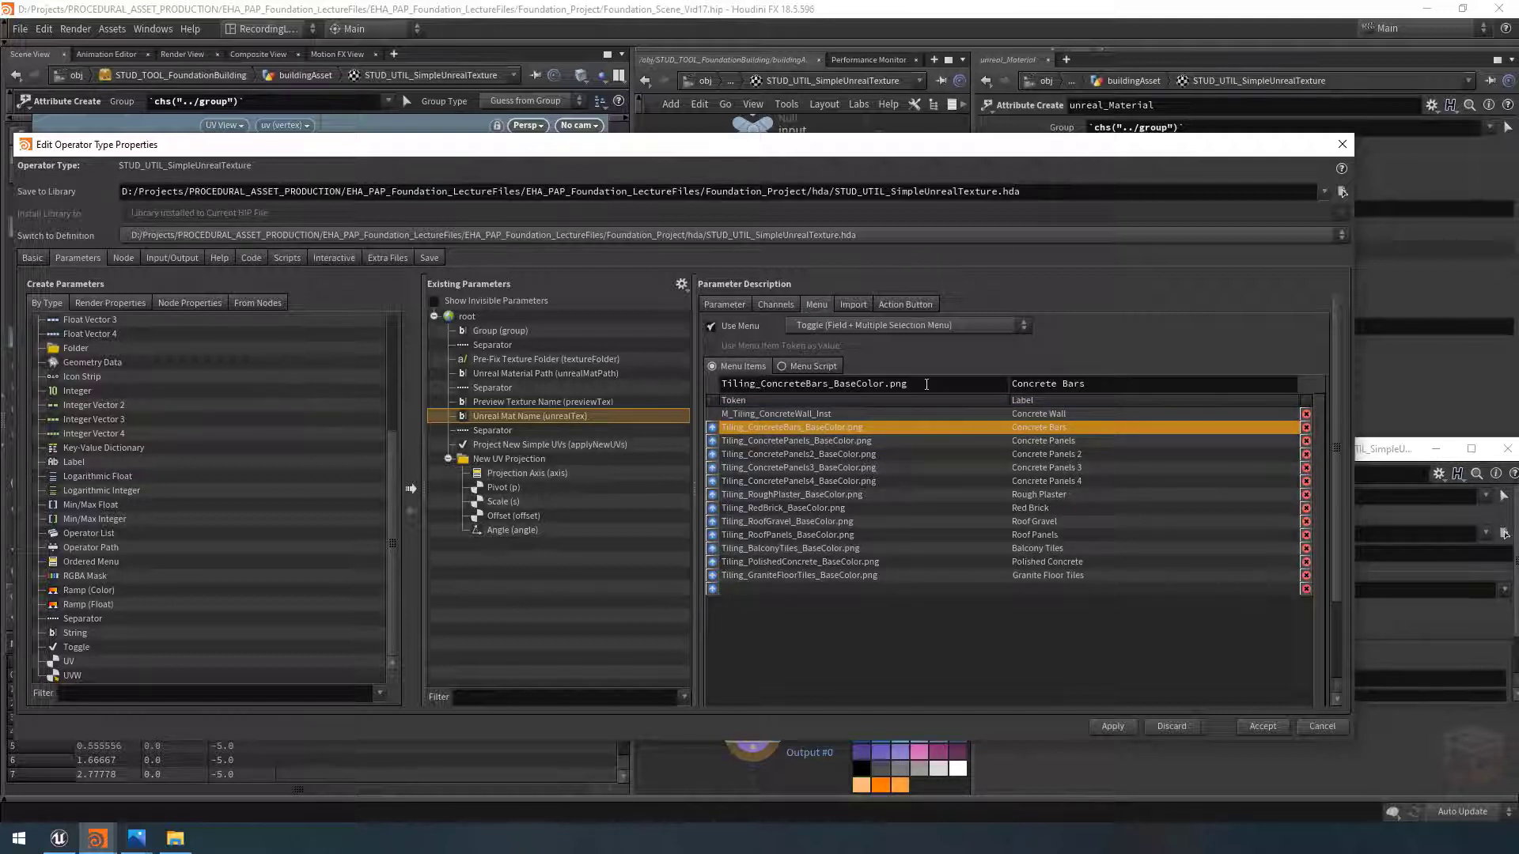
drag(933, 387, 852, 387)
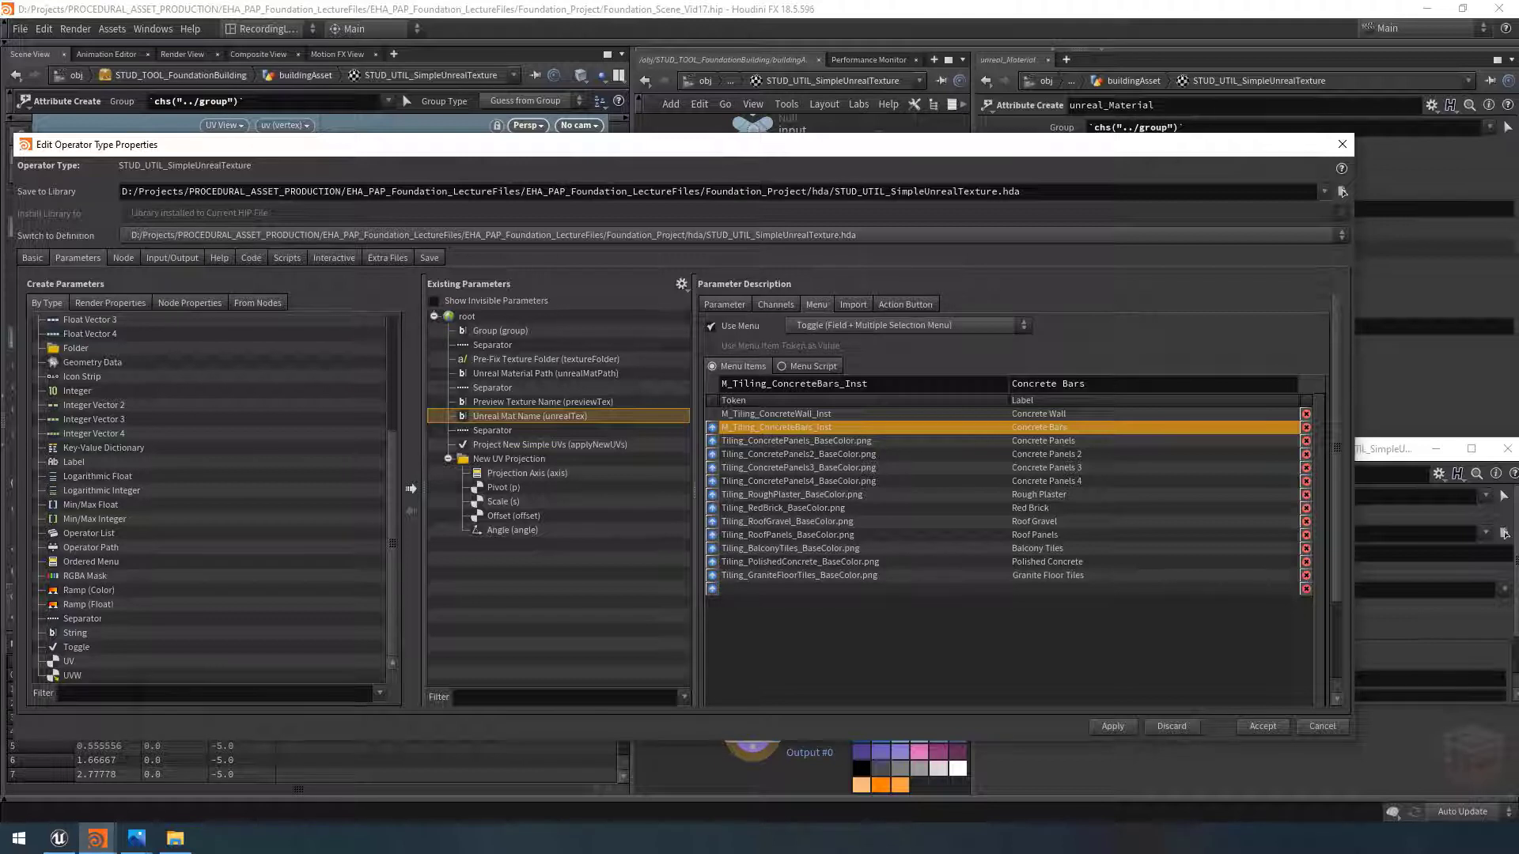
Step: Set the Concrete Panels token to M_Tiling_ConcretePanels_Inst and the Concrete Panels 2 token to M_Tiling_ConcretePanels2_Inst
click(791, 440)
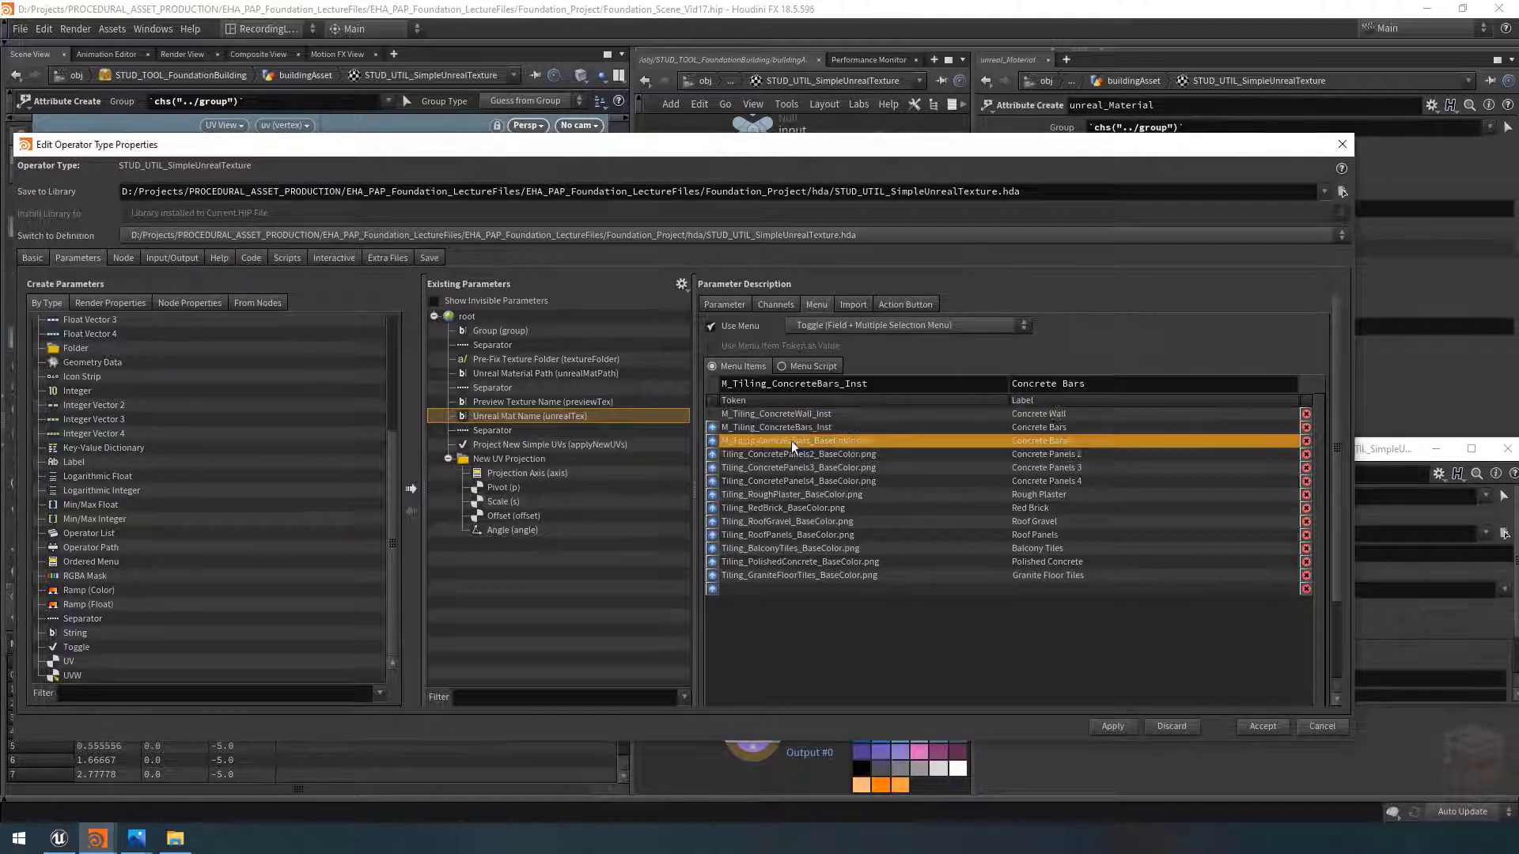
drag(932, 385, 718, 385)
key(ctrl+v)
key(Return)
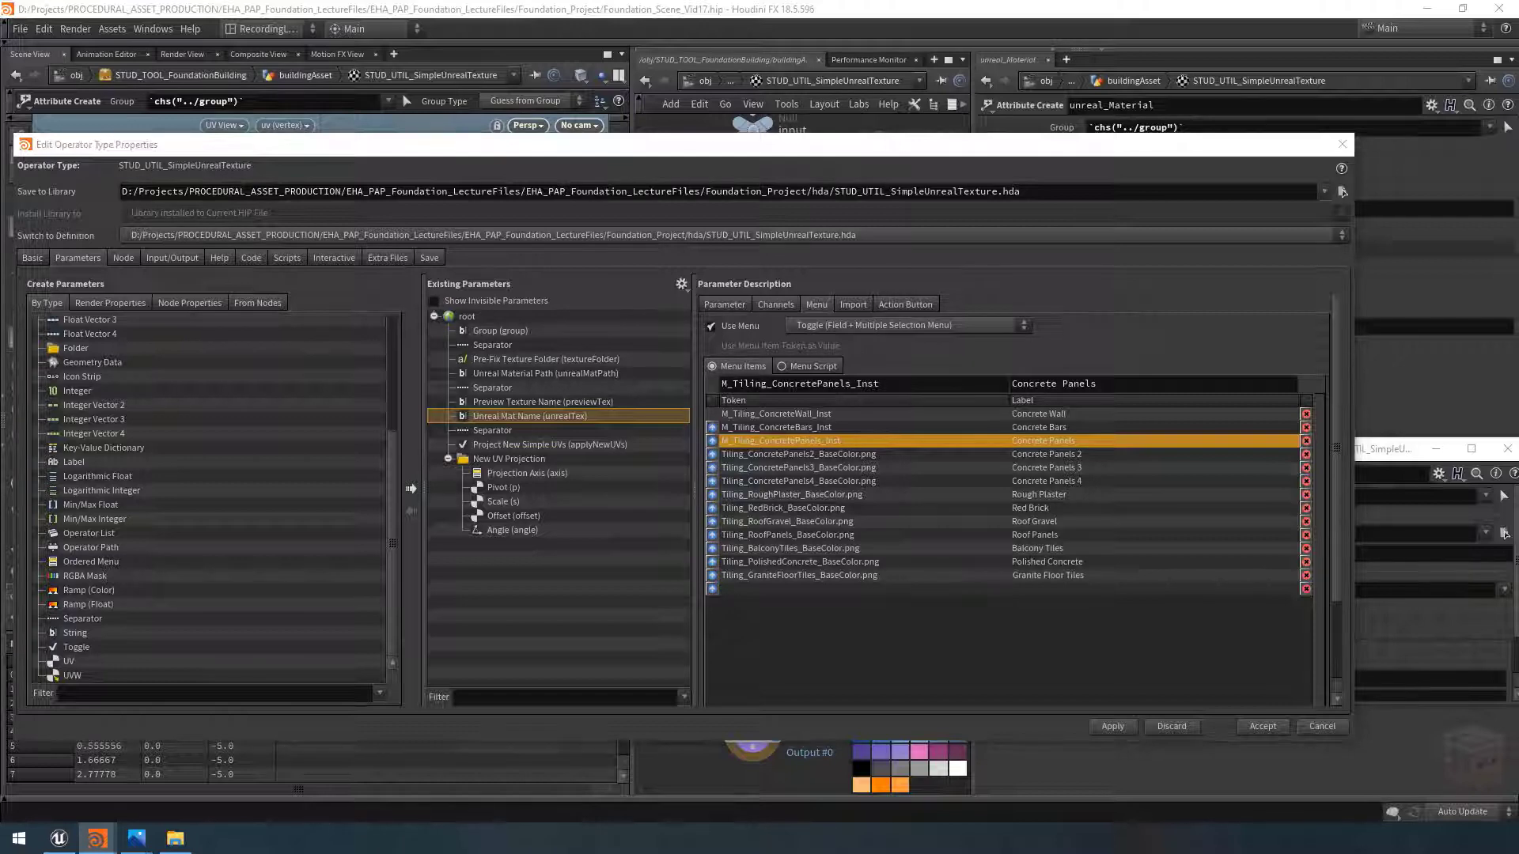
click(831, 455)
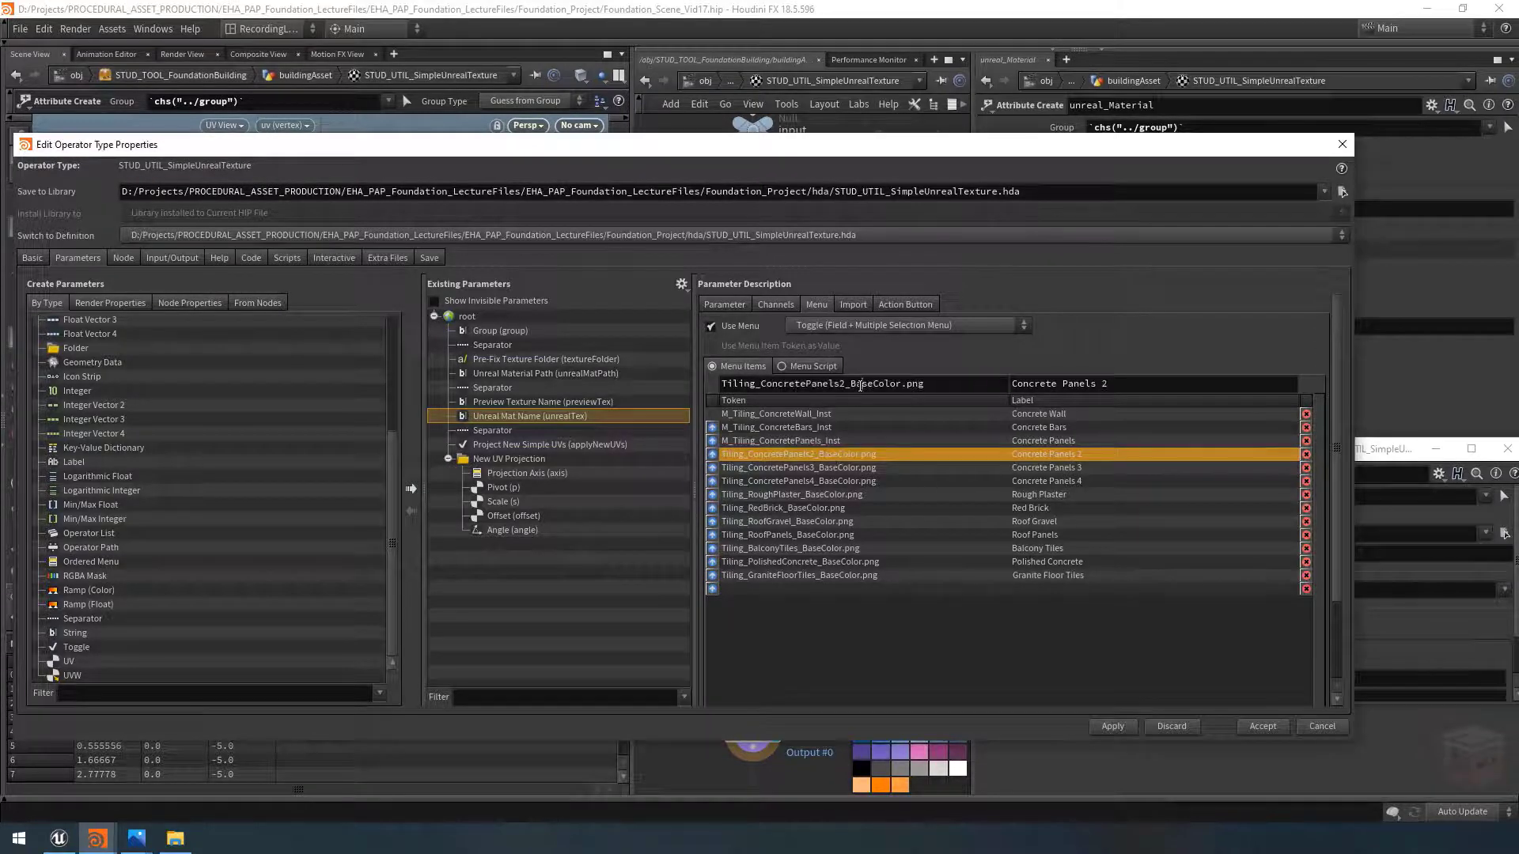
click(861, 384)
key(ctrl+a)
key(ctrl+v)
key(Return)
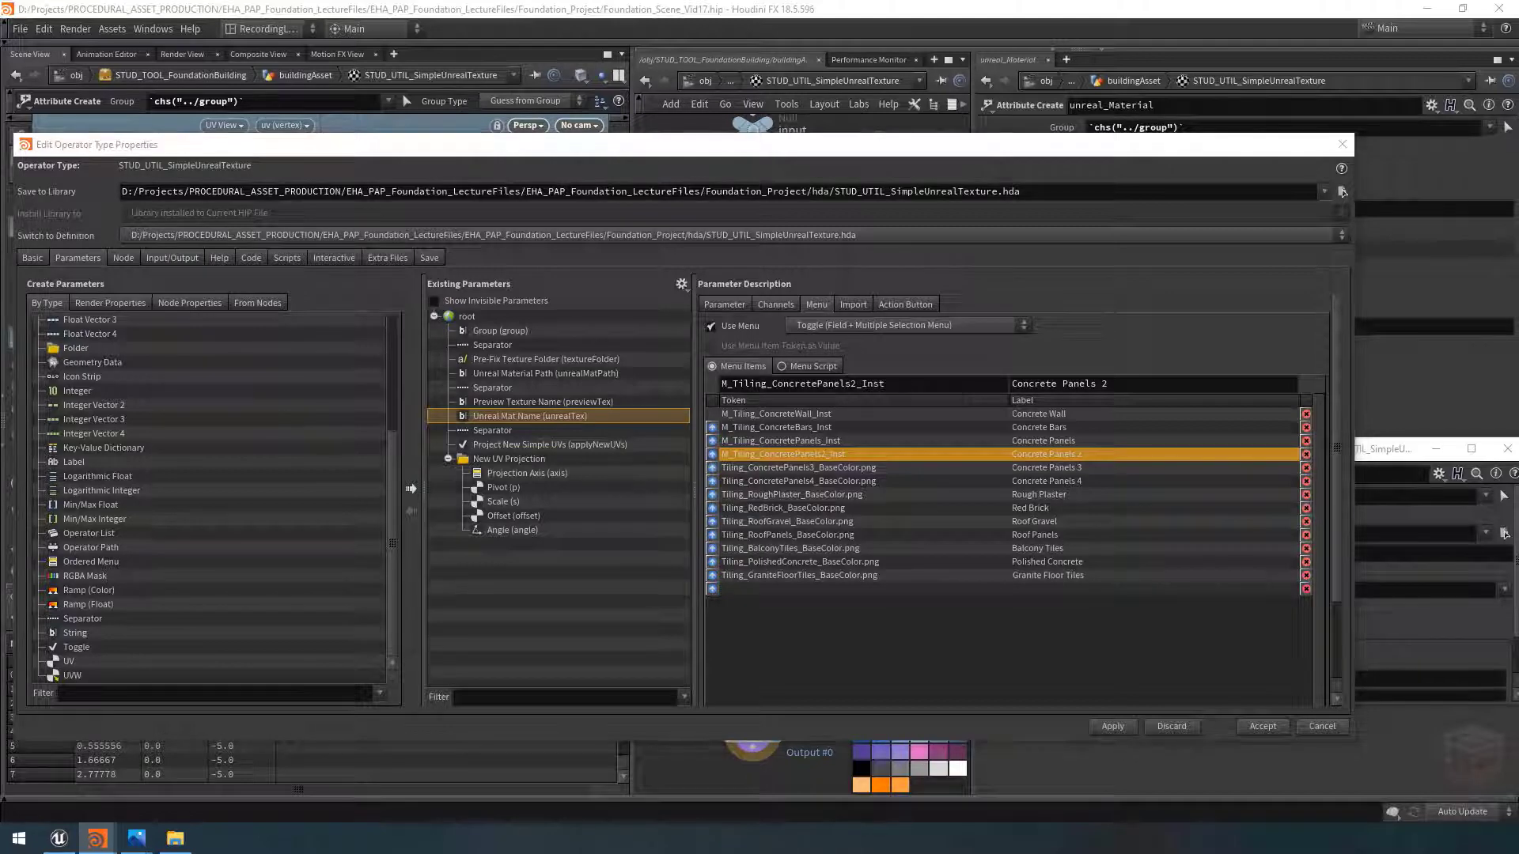
Step: Set the Concrete Panels 3 token to M_Tiling_ConcretePanels3_Inst and the Concrete Panels 4 token to M_Tiling_ConcretePanels4_Inst
click(816, 467)
double_click(844, 383)
key(ctrl+v)
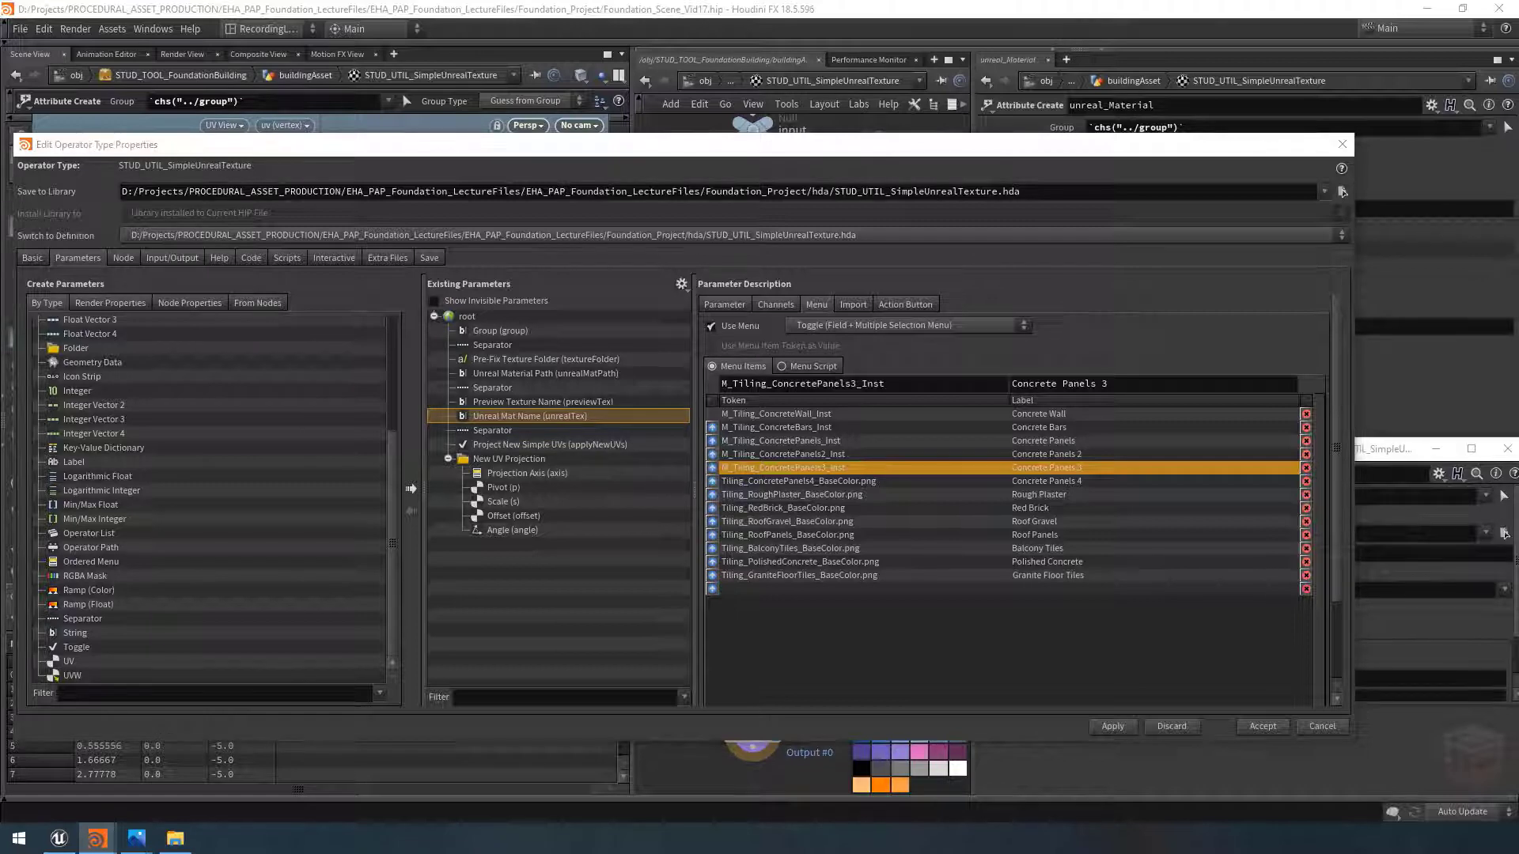
click(802, 481)
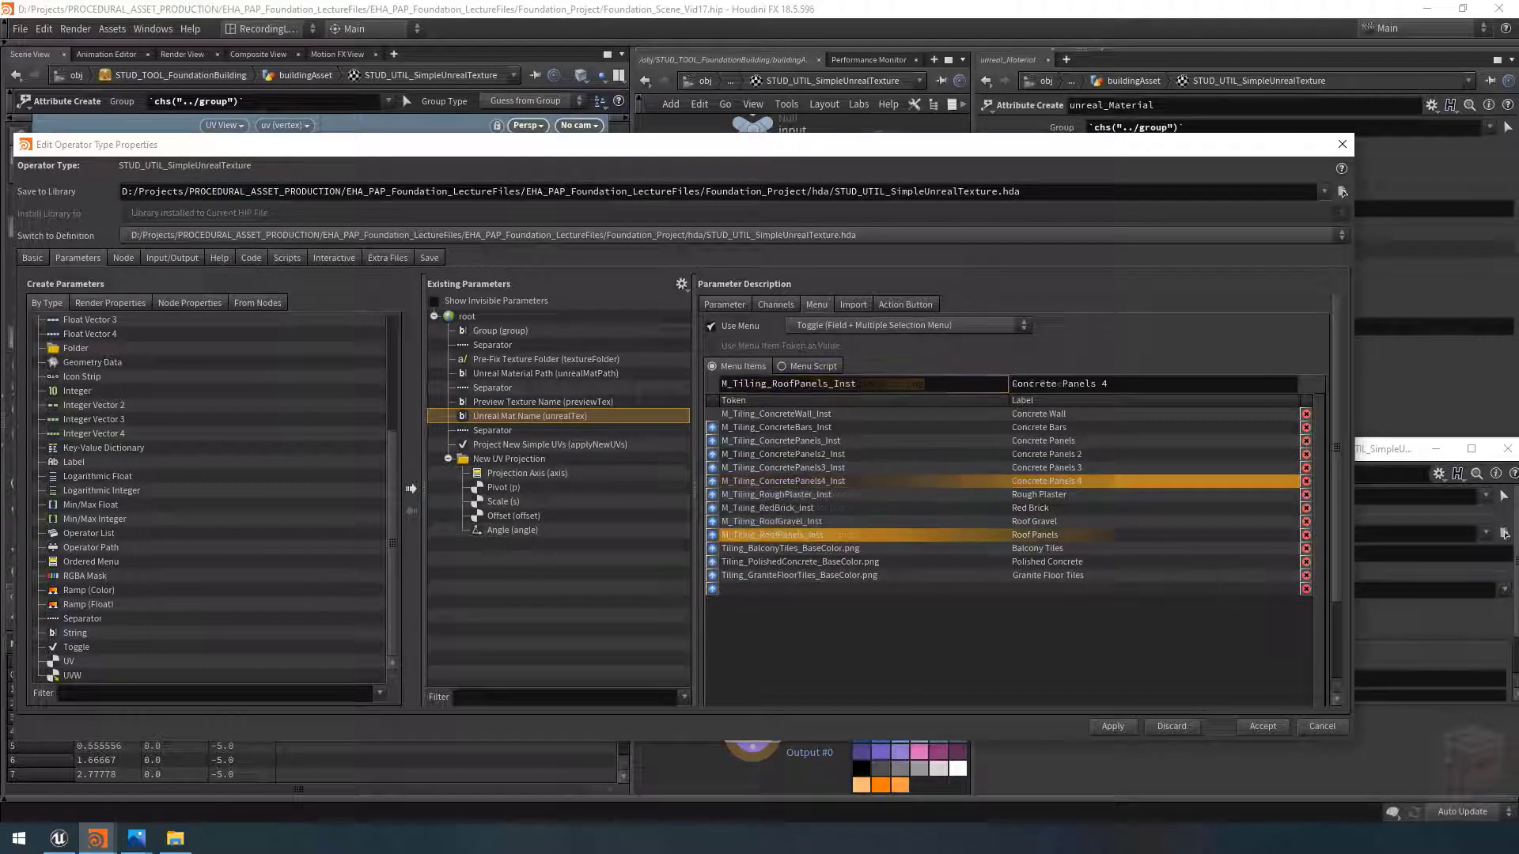
Step: Set the Balcony Tiles token to M_Tiling_BalconyTiles_Inst
click(838, 548)
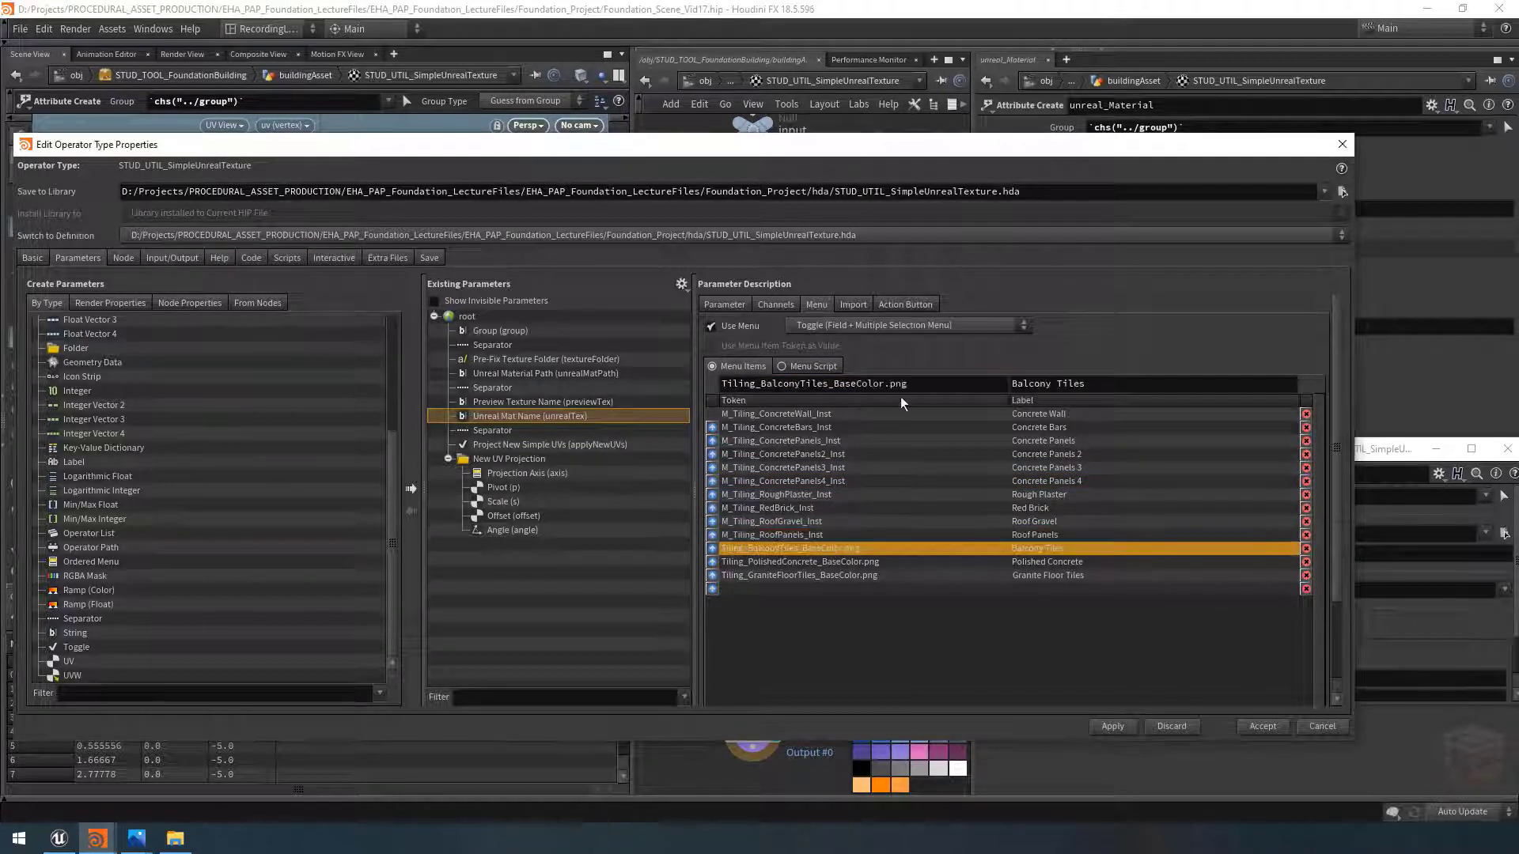
double_click(908, 387)
key(ctrl+v)
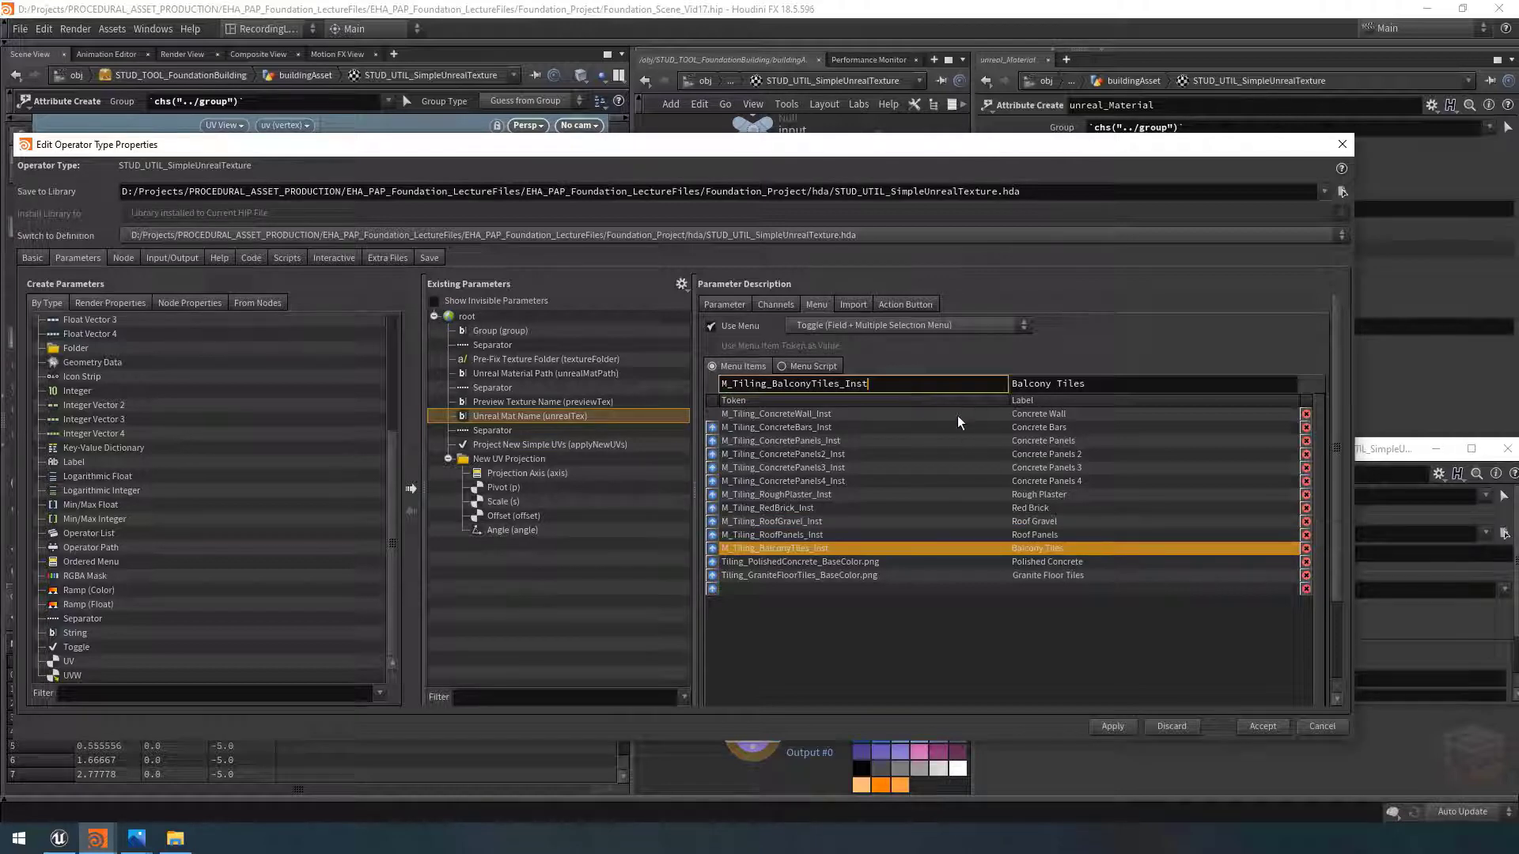
key(Return)
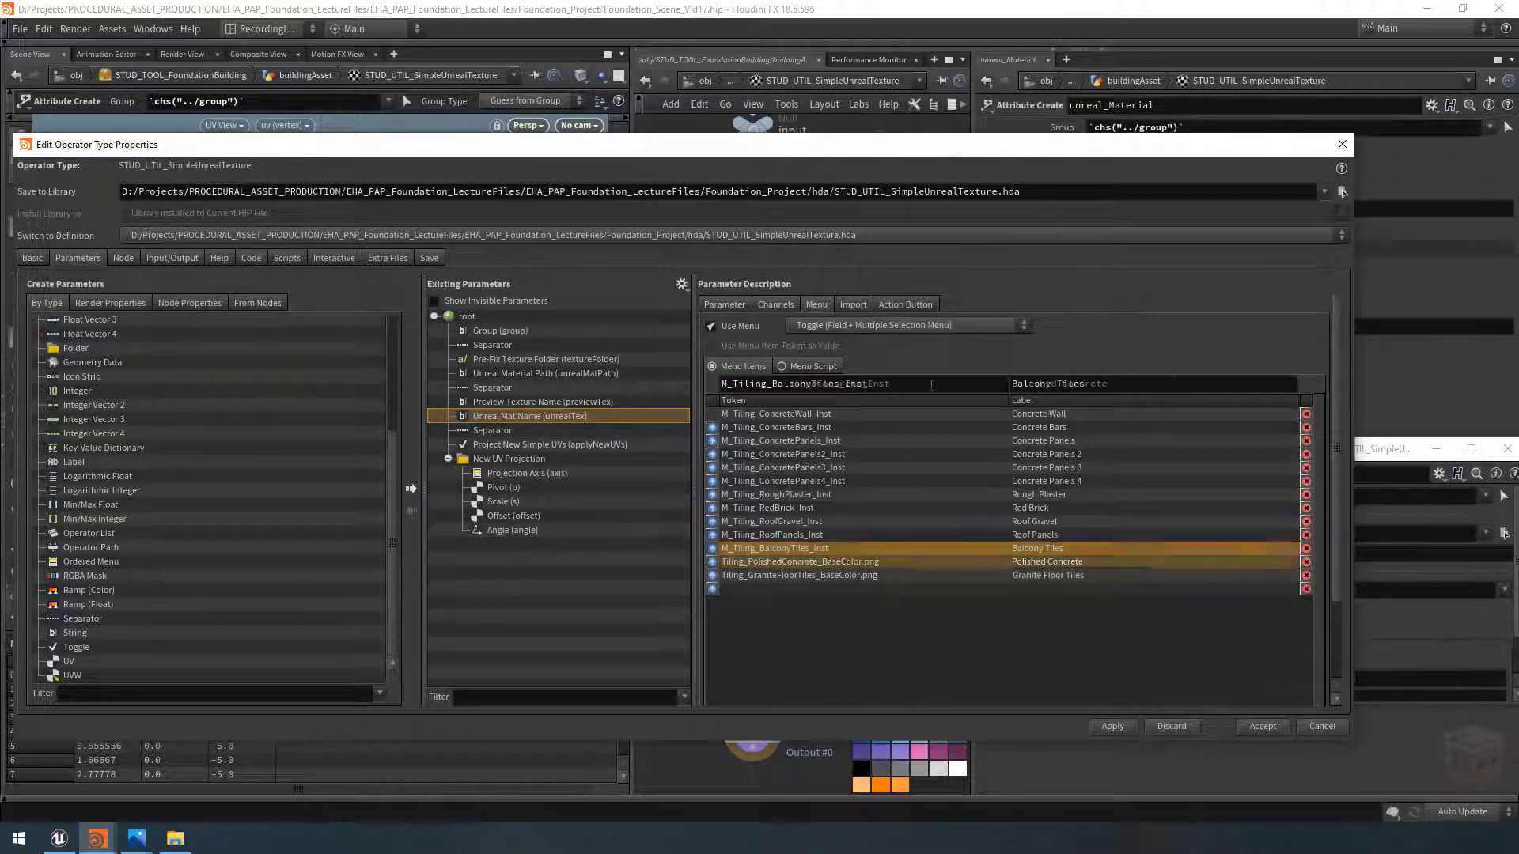
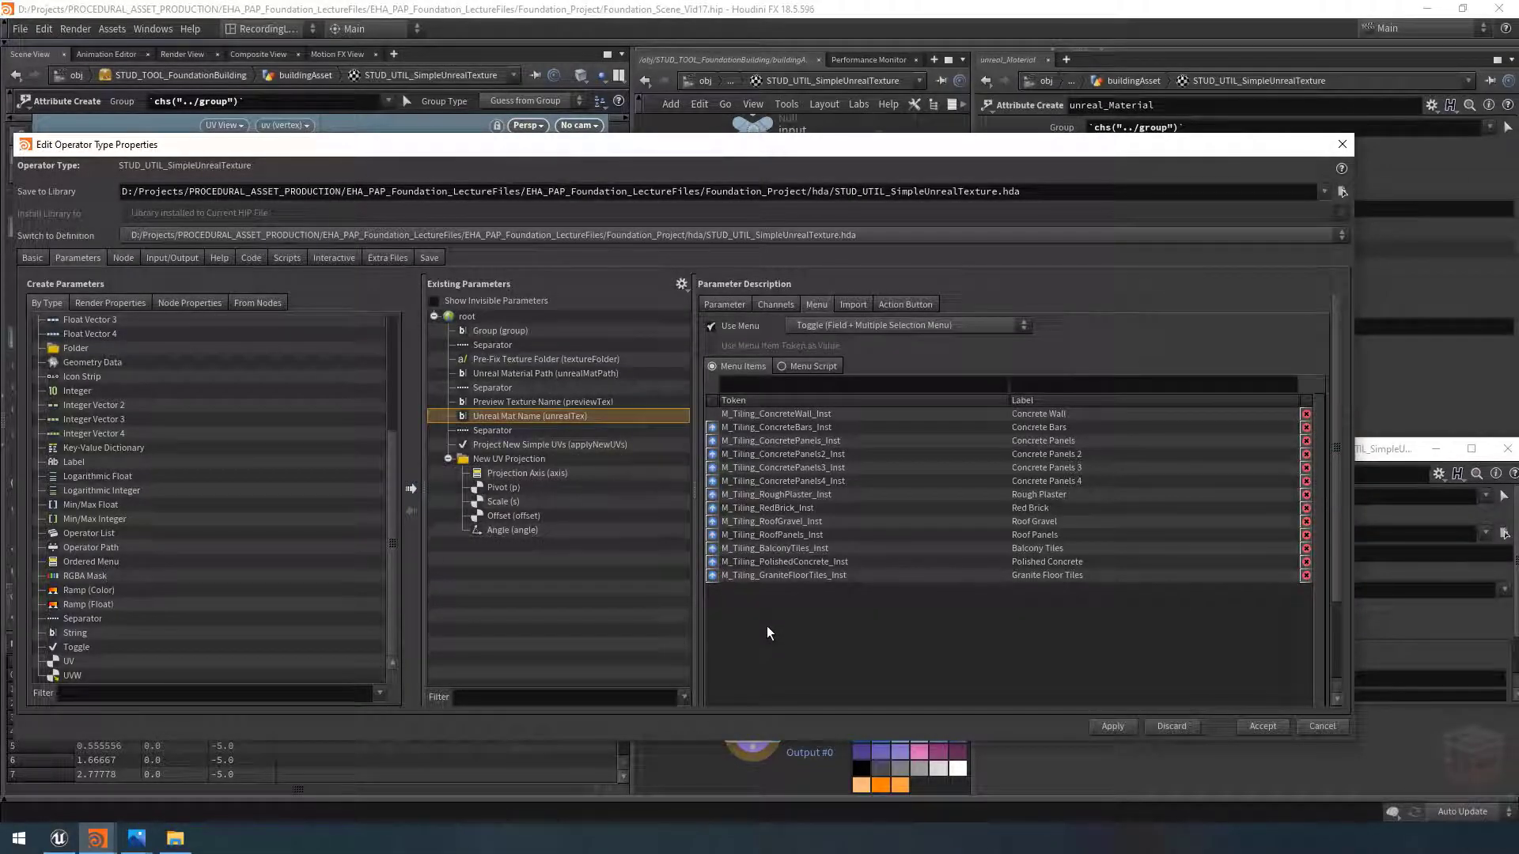
Step: Switch to Unreal Editor and examine the deco glass material instances and the output materials assigned to the LECT_TOOL_IntroBuildingAsset building
click(59, 838)
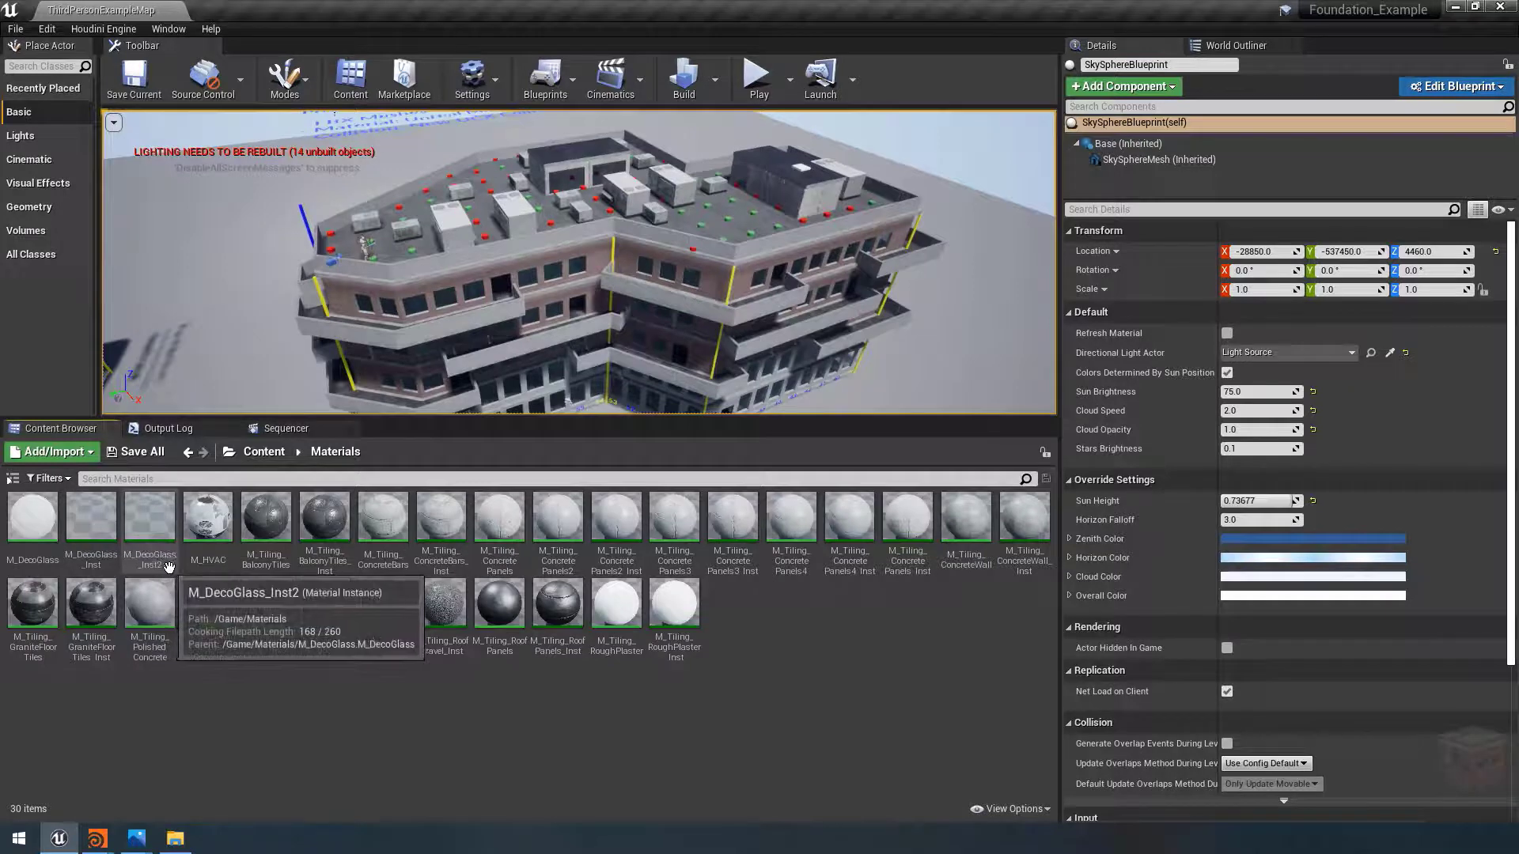
right_drag(506, 285, 510, 249)
key(q)
right_drag(591, 345, 592, 330)
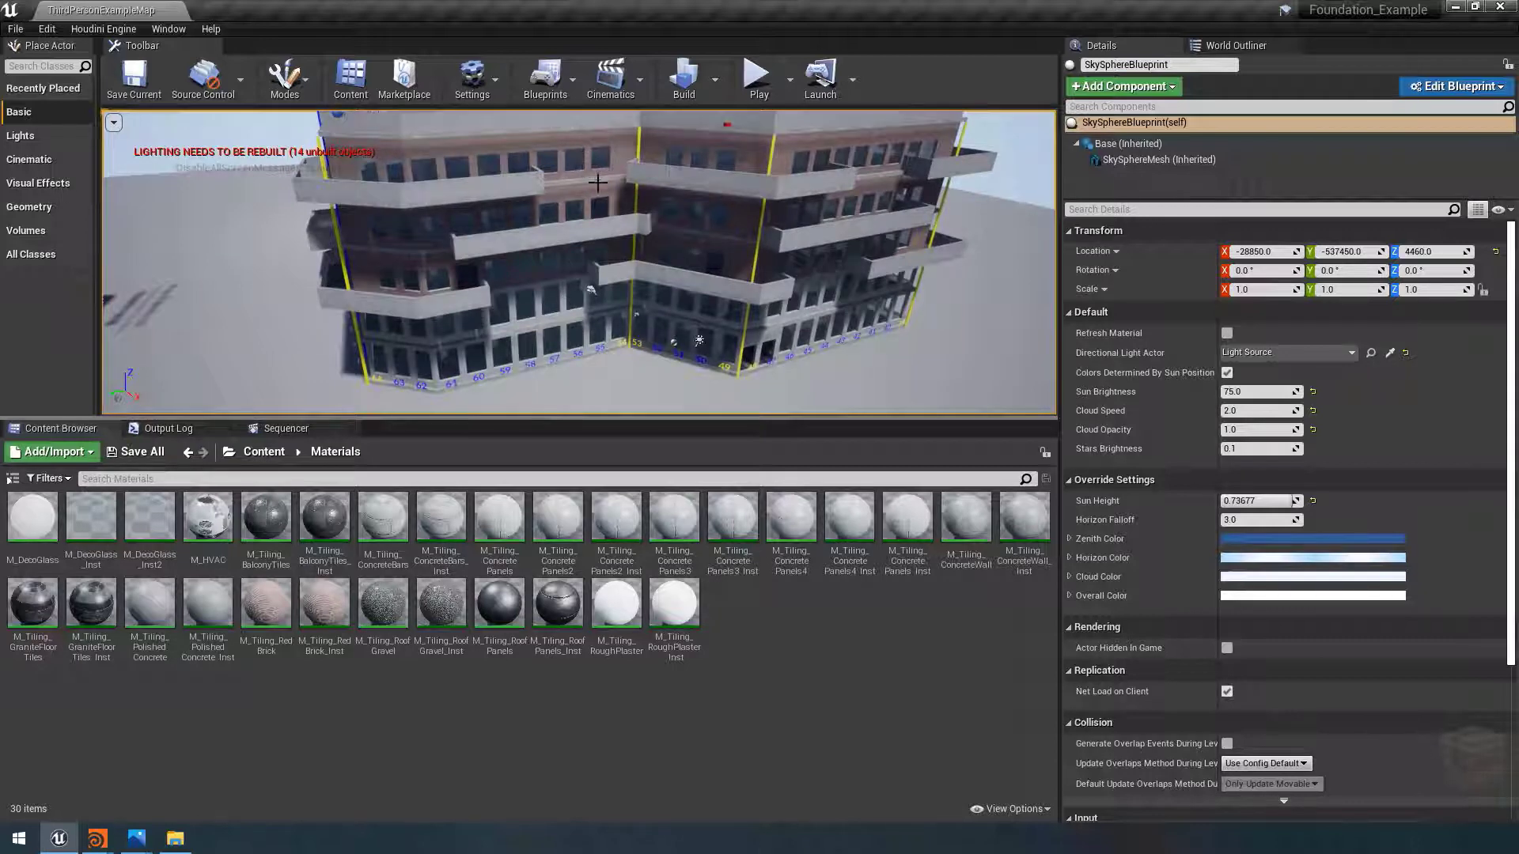
click(636, 248)
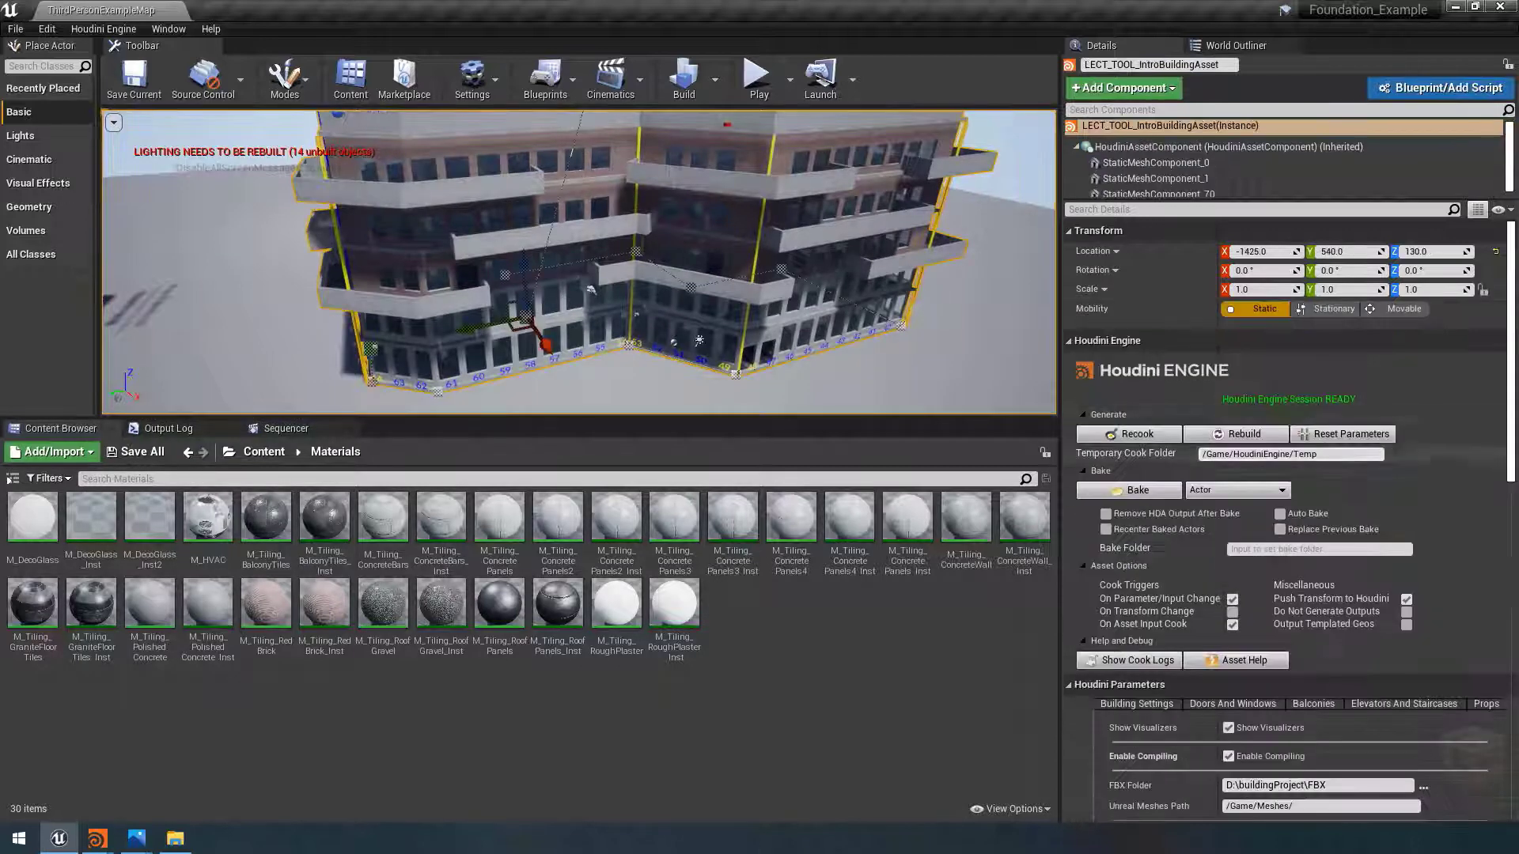
scroll(1446, 502, down, 5)
scroll(1455, 498, down, 6)
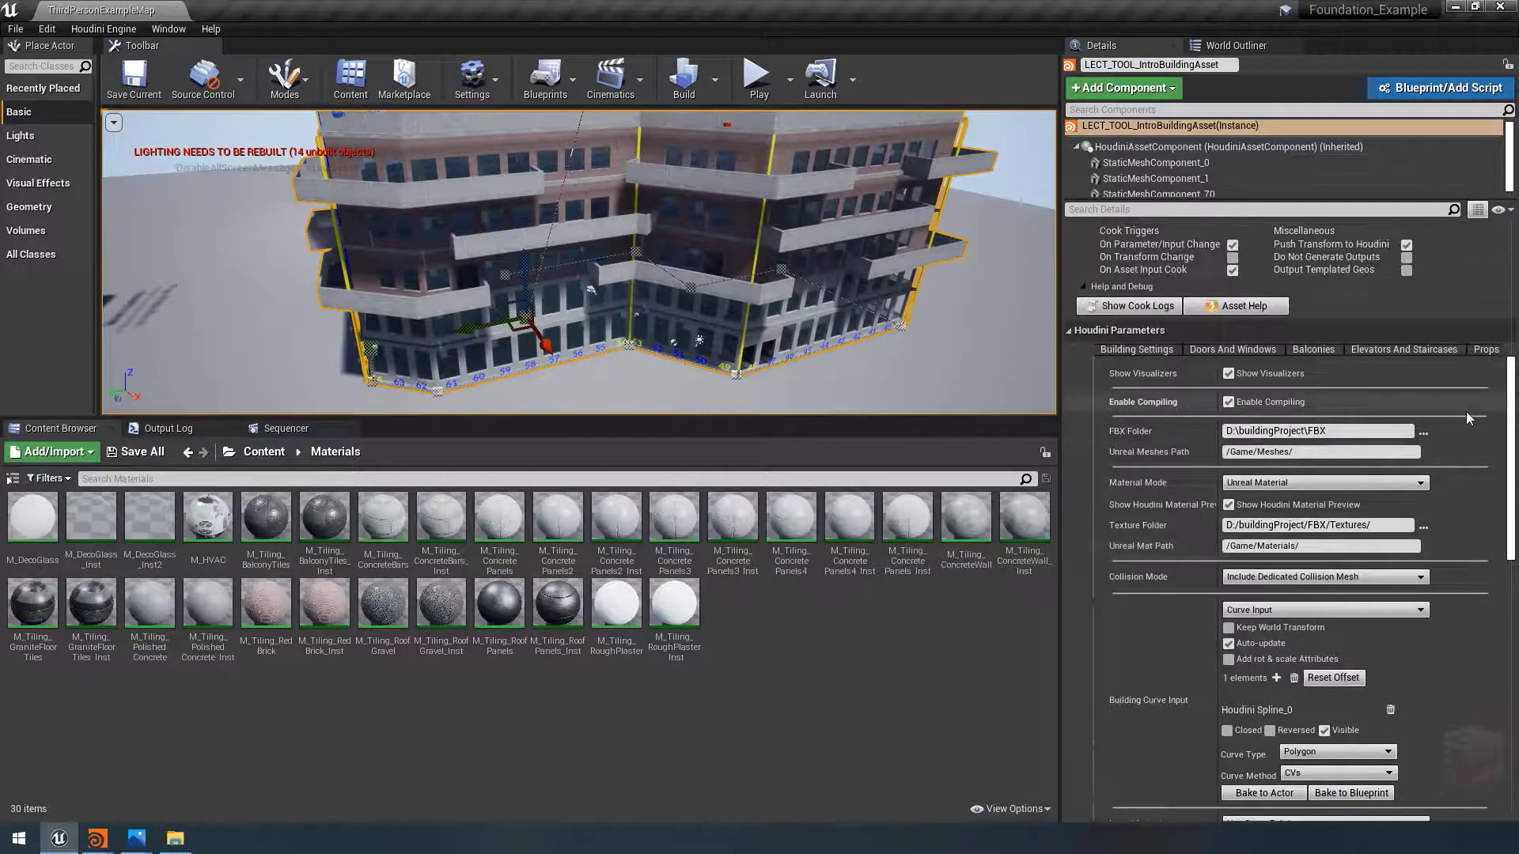
scroll(1463, 427, down, 5)
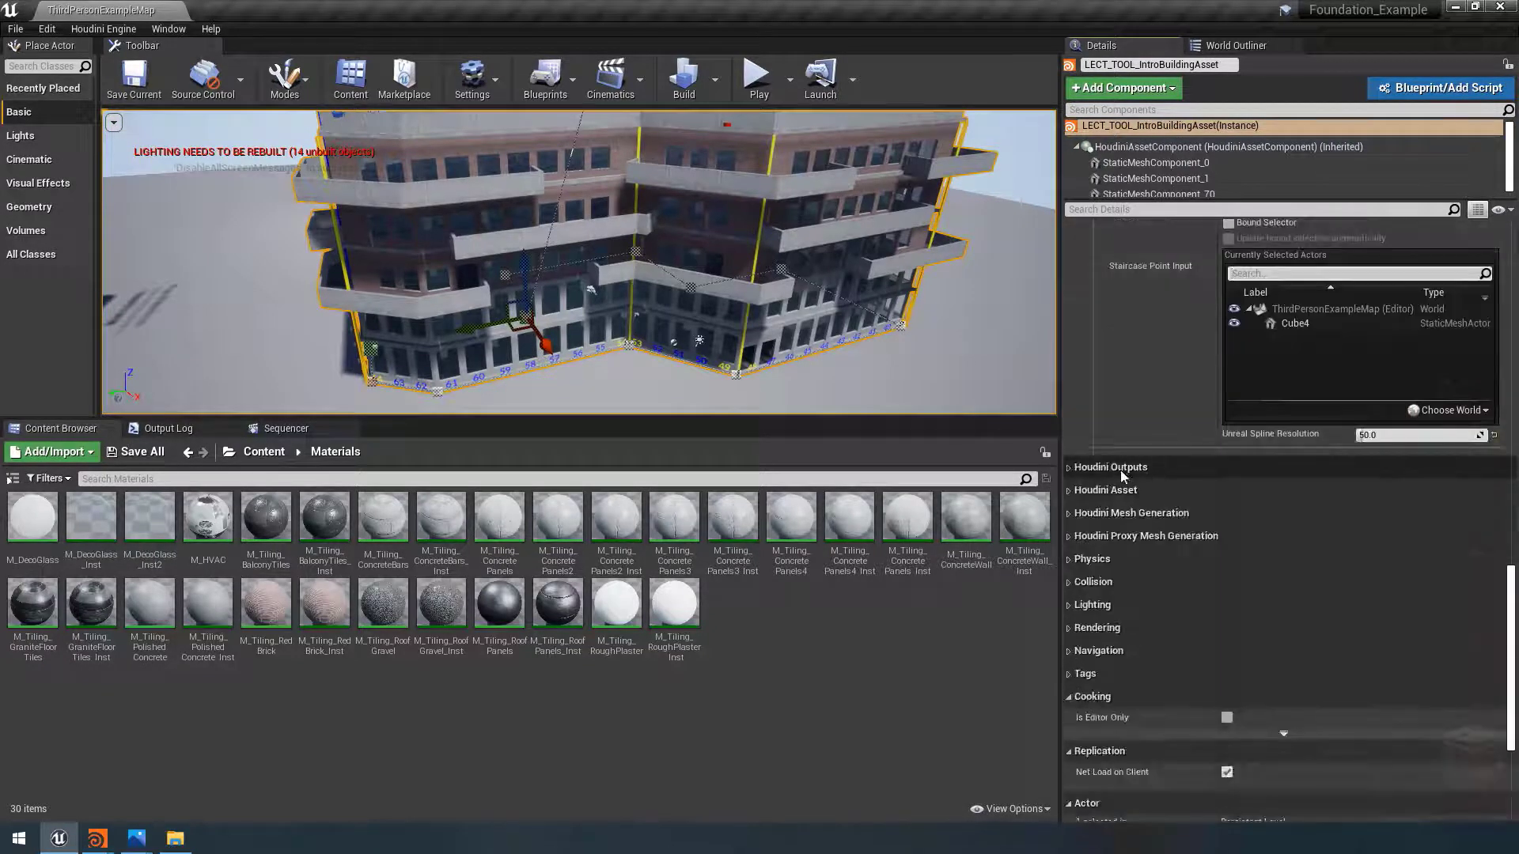
click(1070, 506)
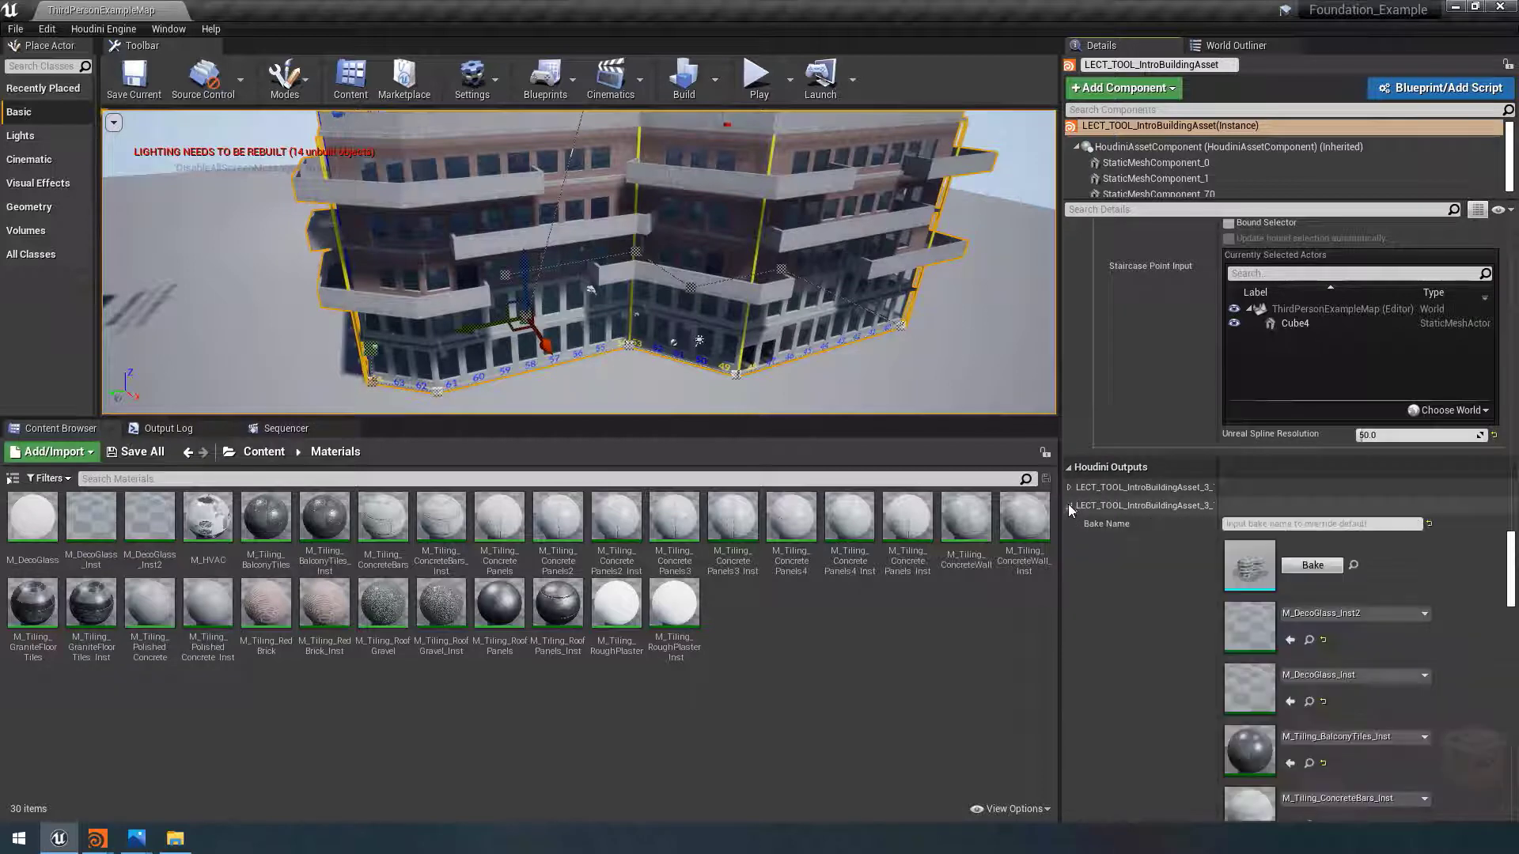
scroll(1254, 574, down, 3)
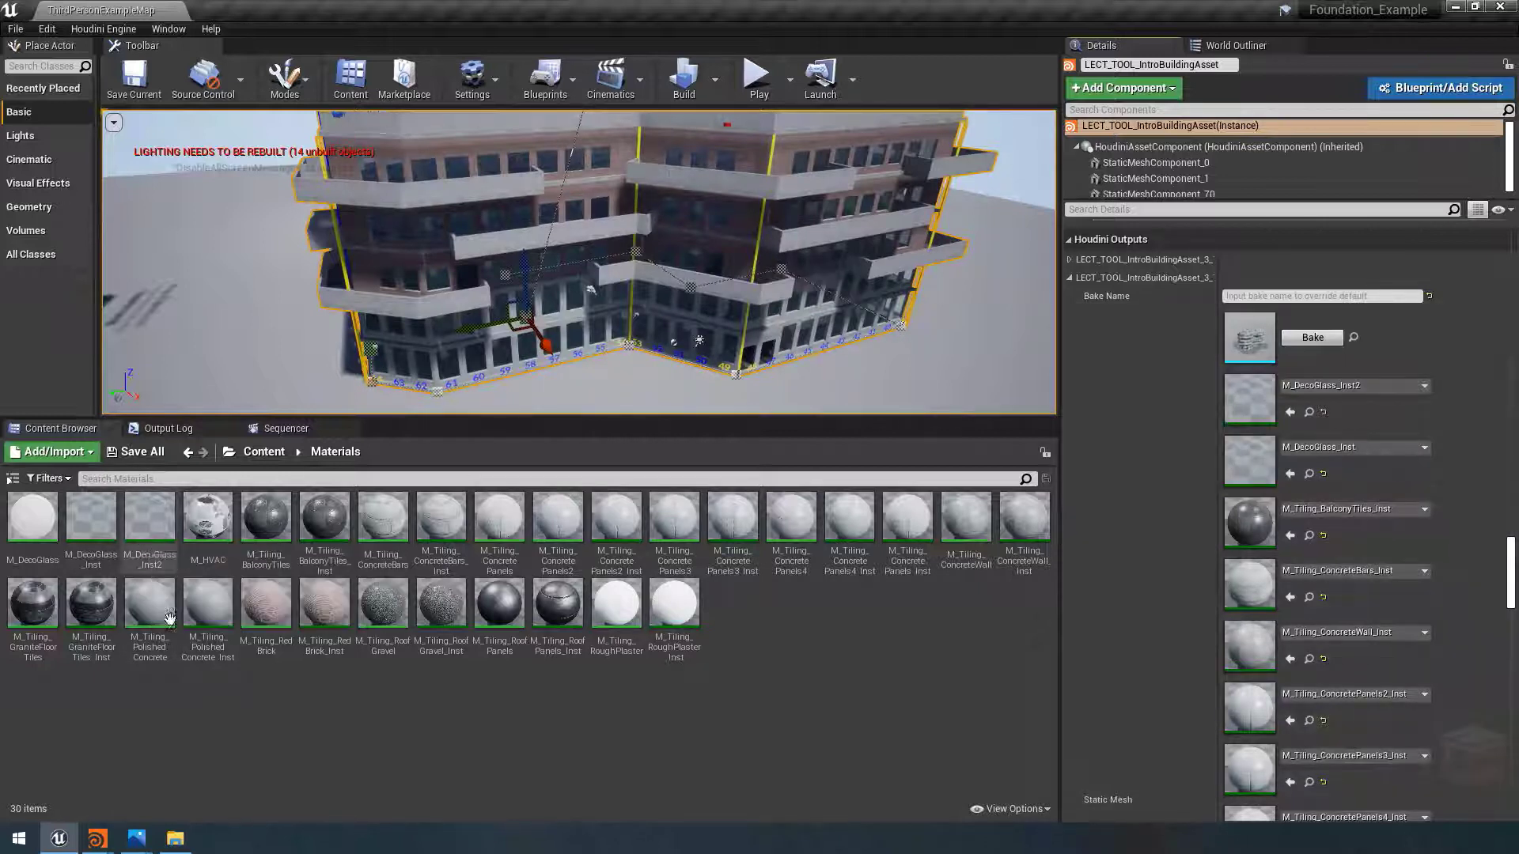
Step: Return to Houdini and add a new M_DecoGlass_Inst token to the Unreal Mat Name menu items
click(97, 838)
click(83, 771)
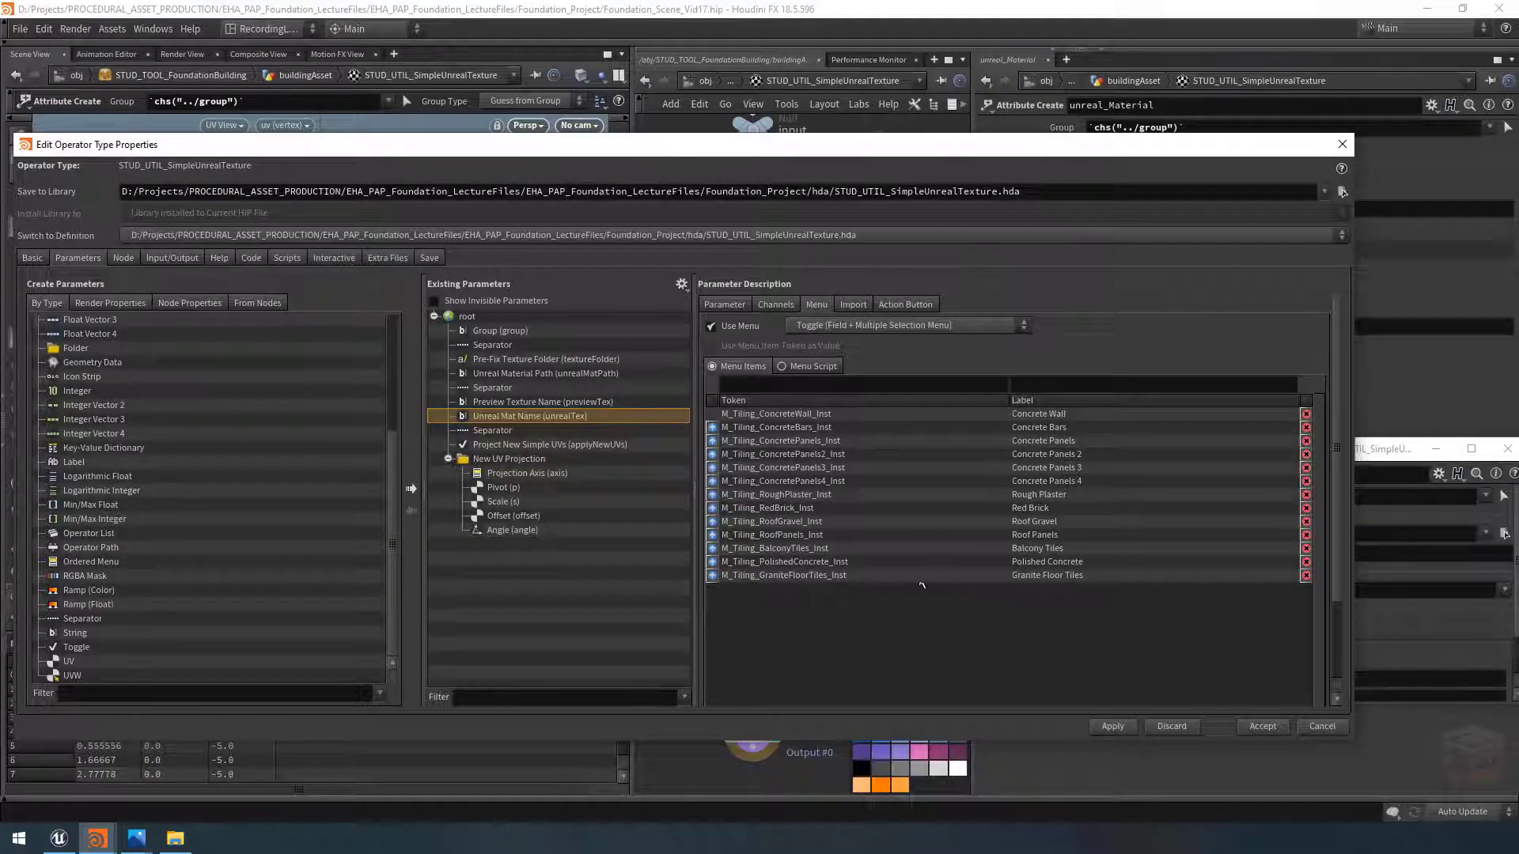
click(791, 387)
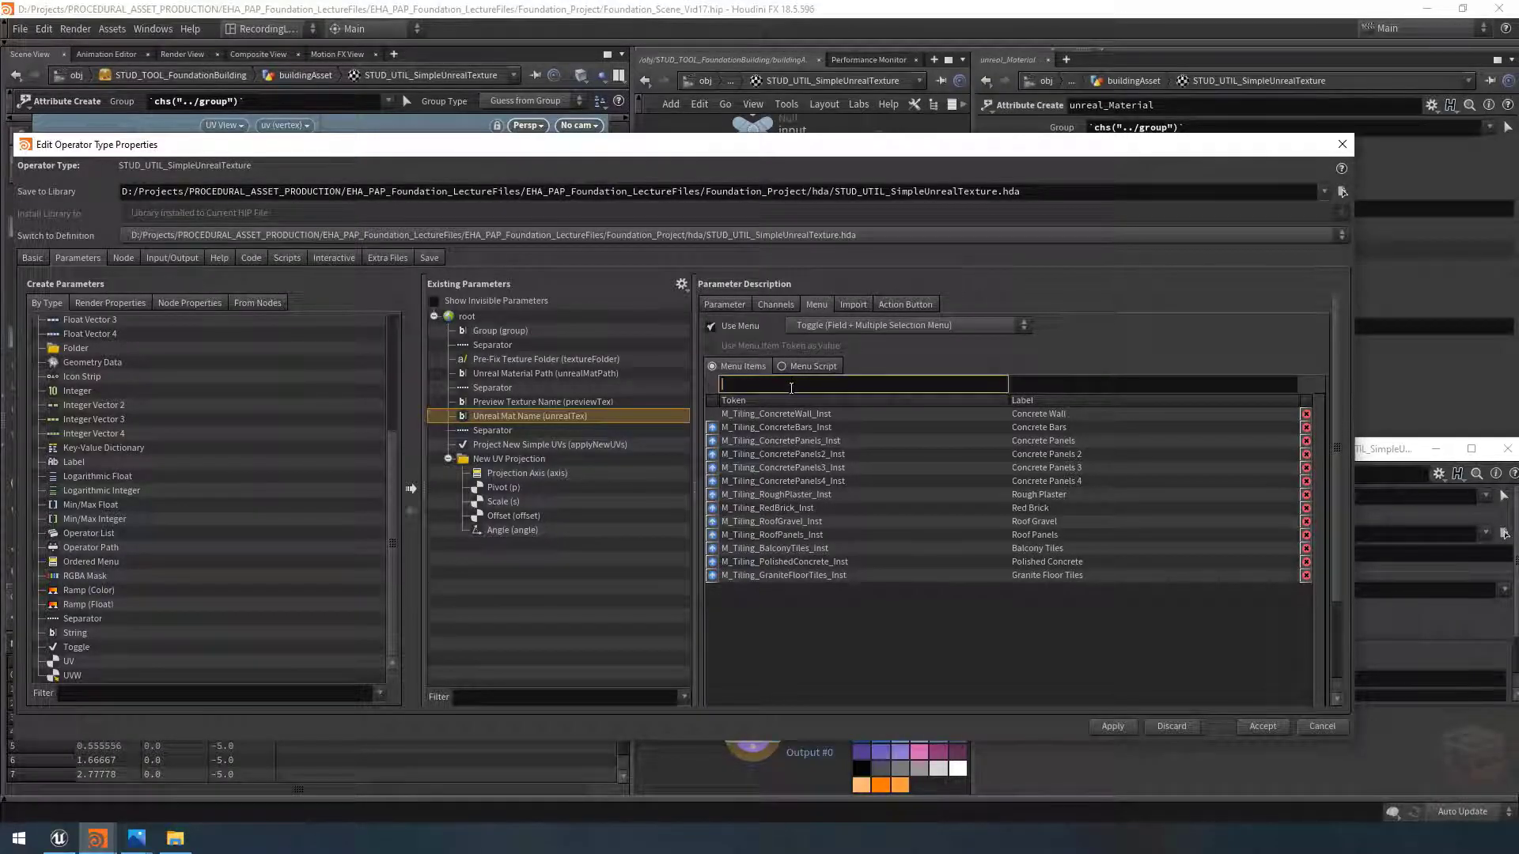
text(M_DecoGlass_Inst)
key(Return)
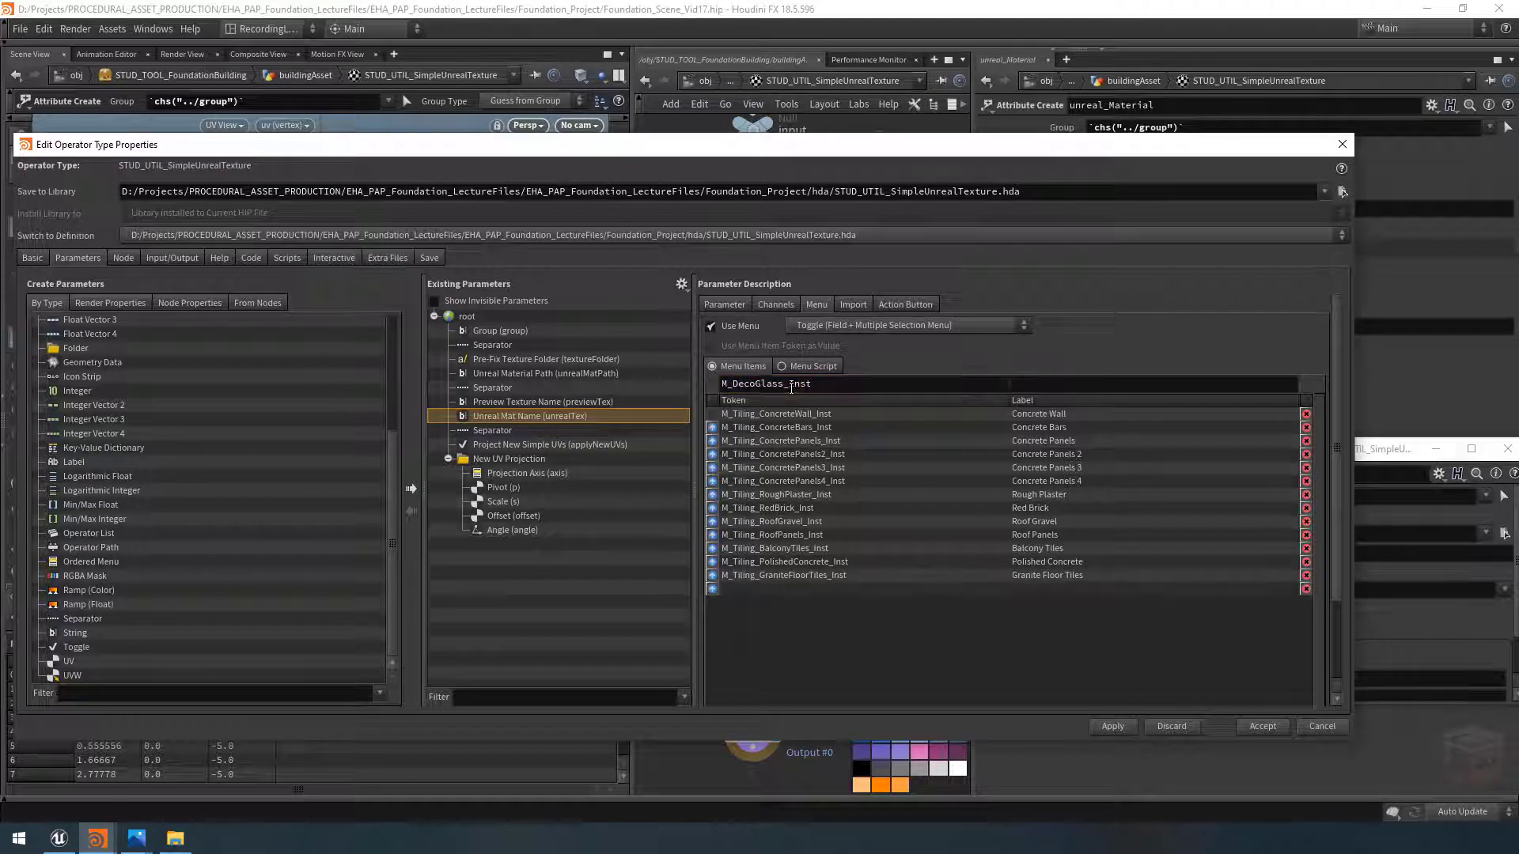
Step: Label the M_DecoGlass_Inst menu item Deco Glass Bottom Floors
click(1053, 385)
text(Deco Glass _))
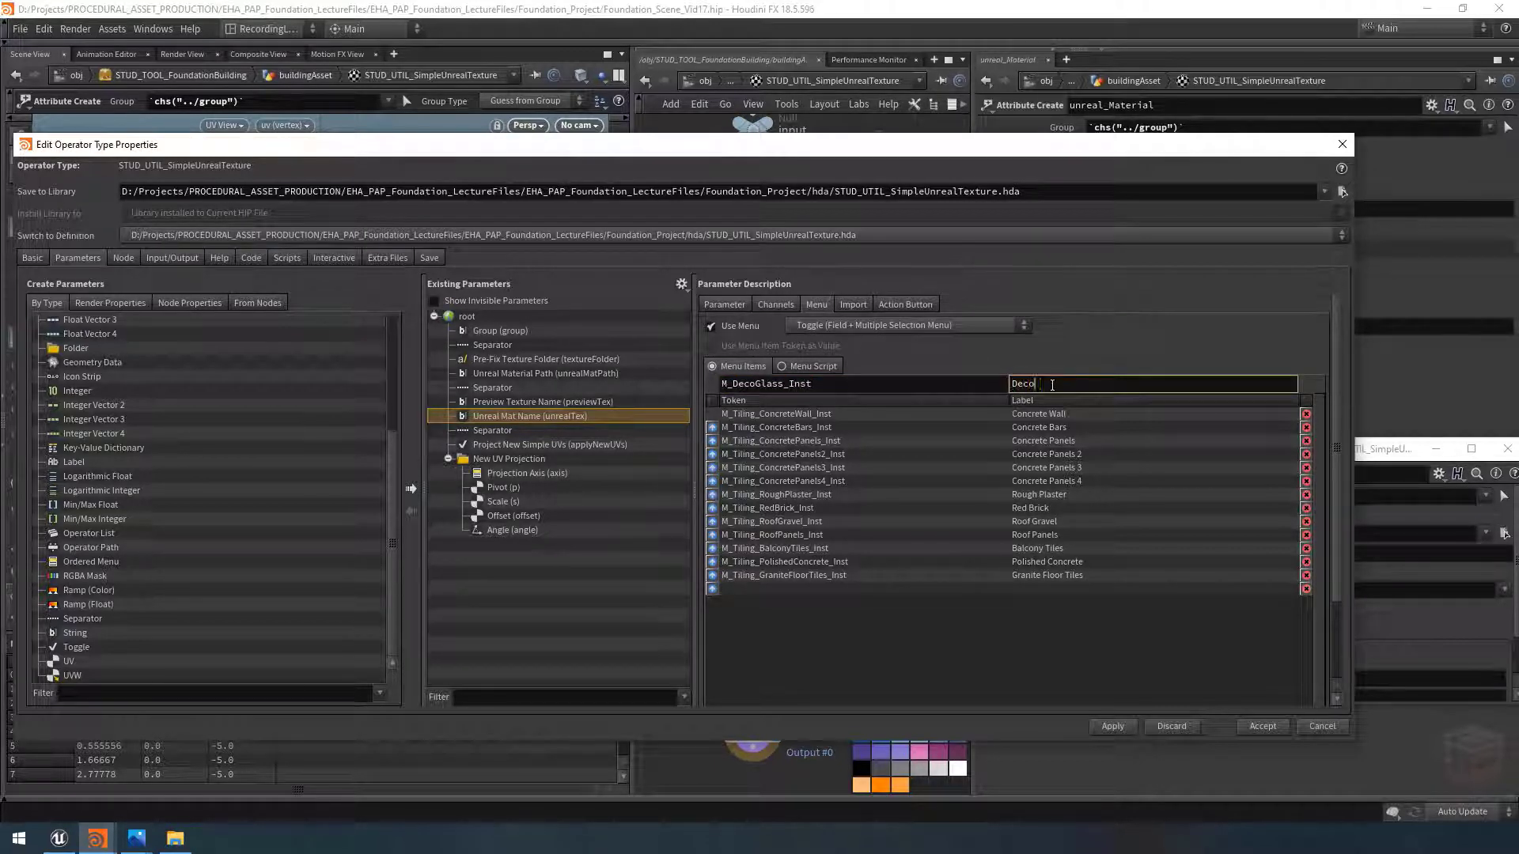
key(BackSpace)
key(BackSpace)
text(Bottom Floors)
key(Return)
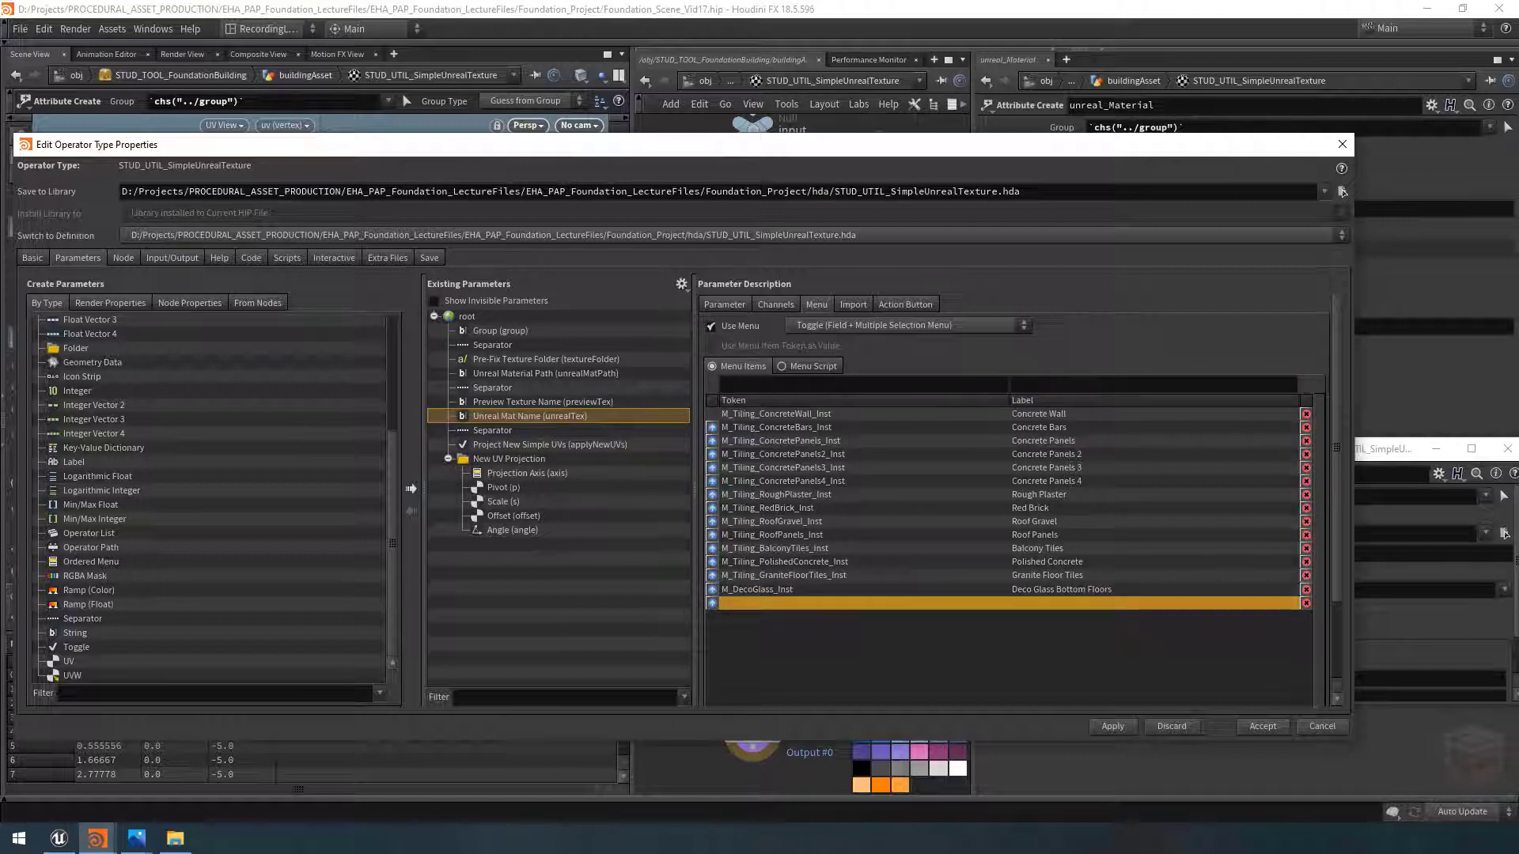
Step: Add the menu item M_DecoGlass_Inst2 labelled Deco Glass Upper Floors and apply the changes to the asset
click(772, 385)
key(ctrl+v)
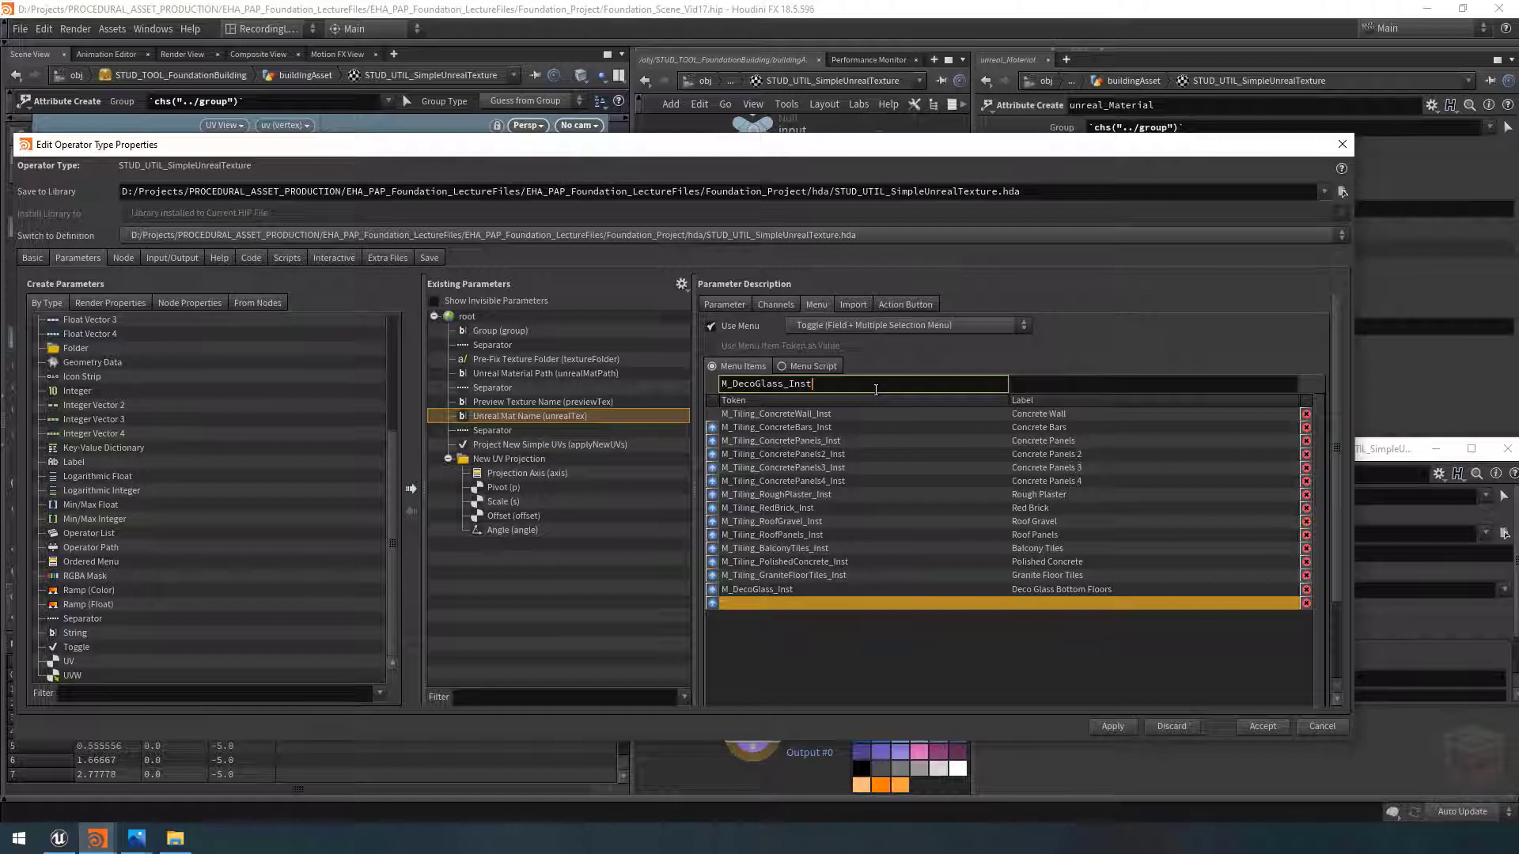
text(2)
click(1128, 387)
key(ctrl+z)
drag(1156, 386, 1071, 398)
text(Upper Floors)
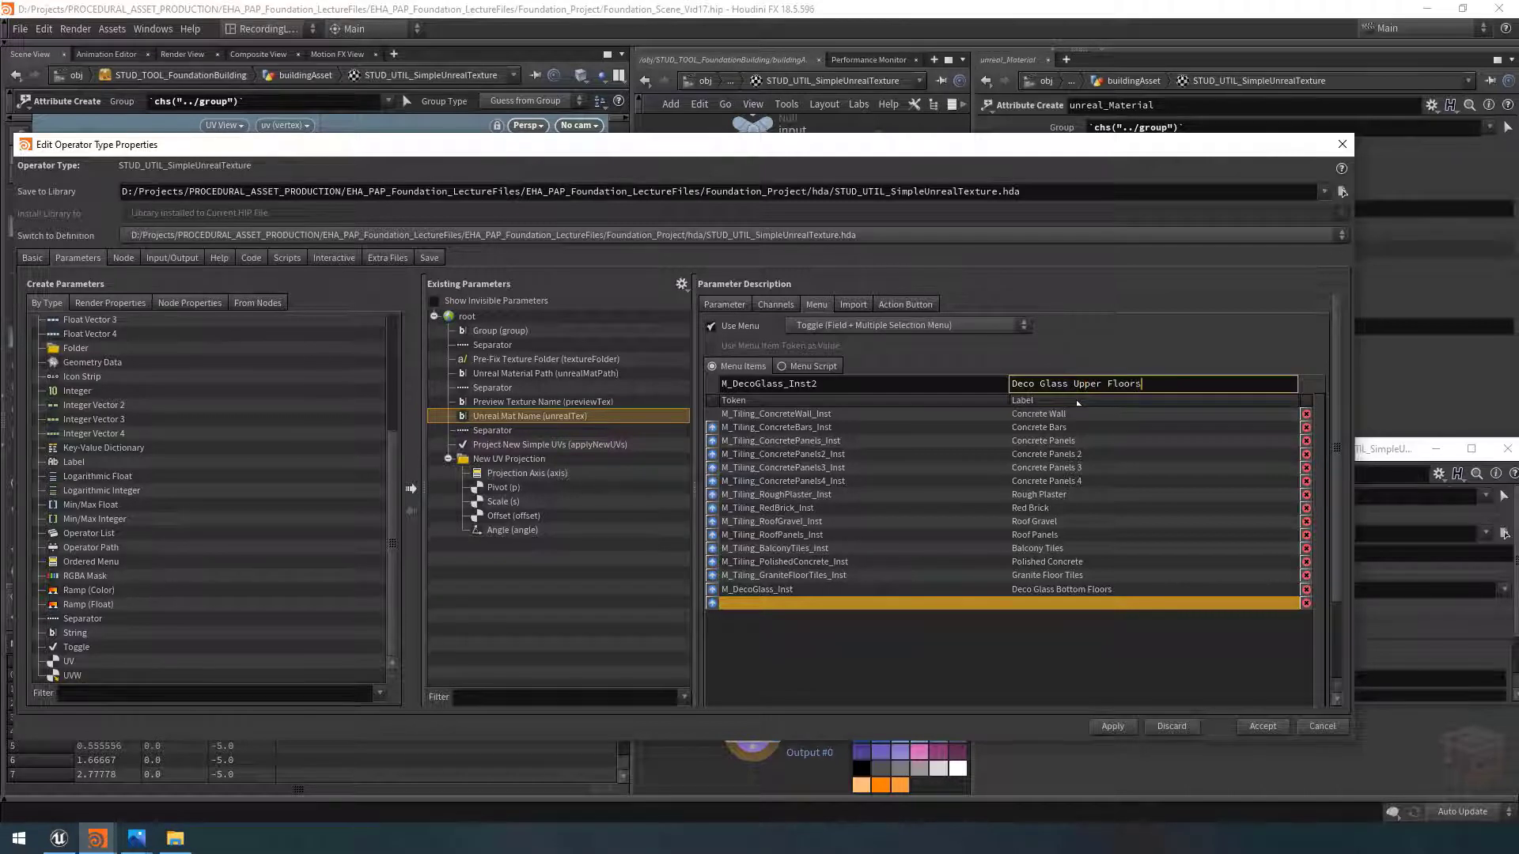
key(Return)
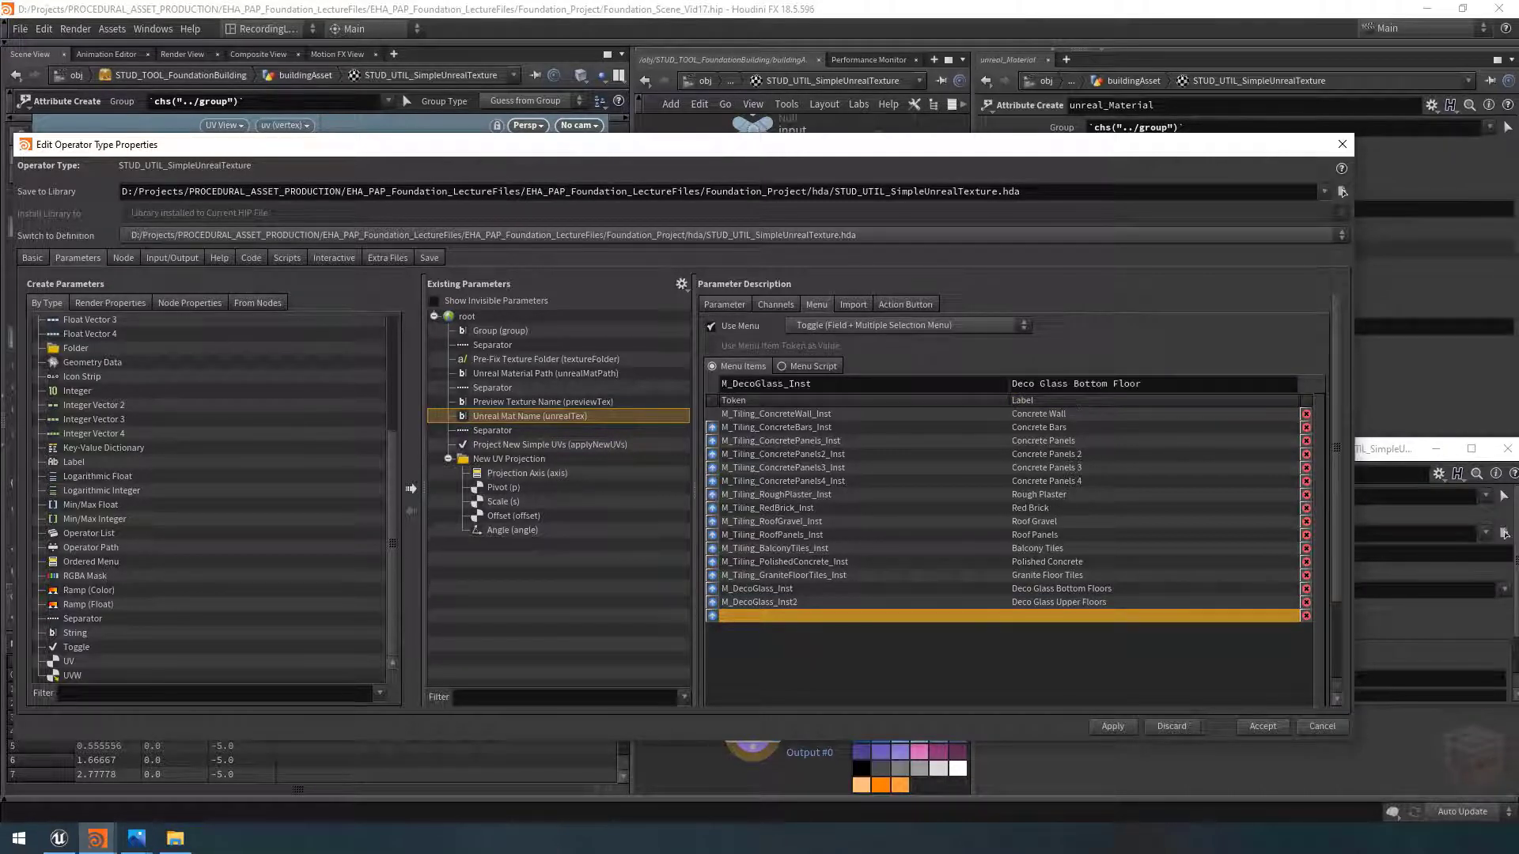
click(1112, 726)
click(1112, 728)
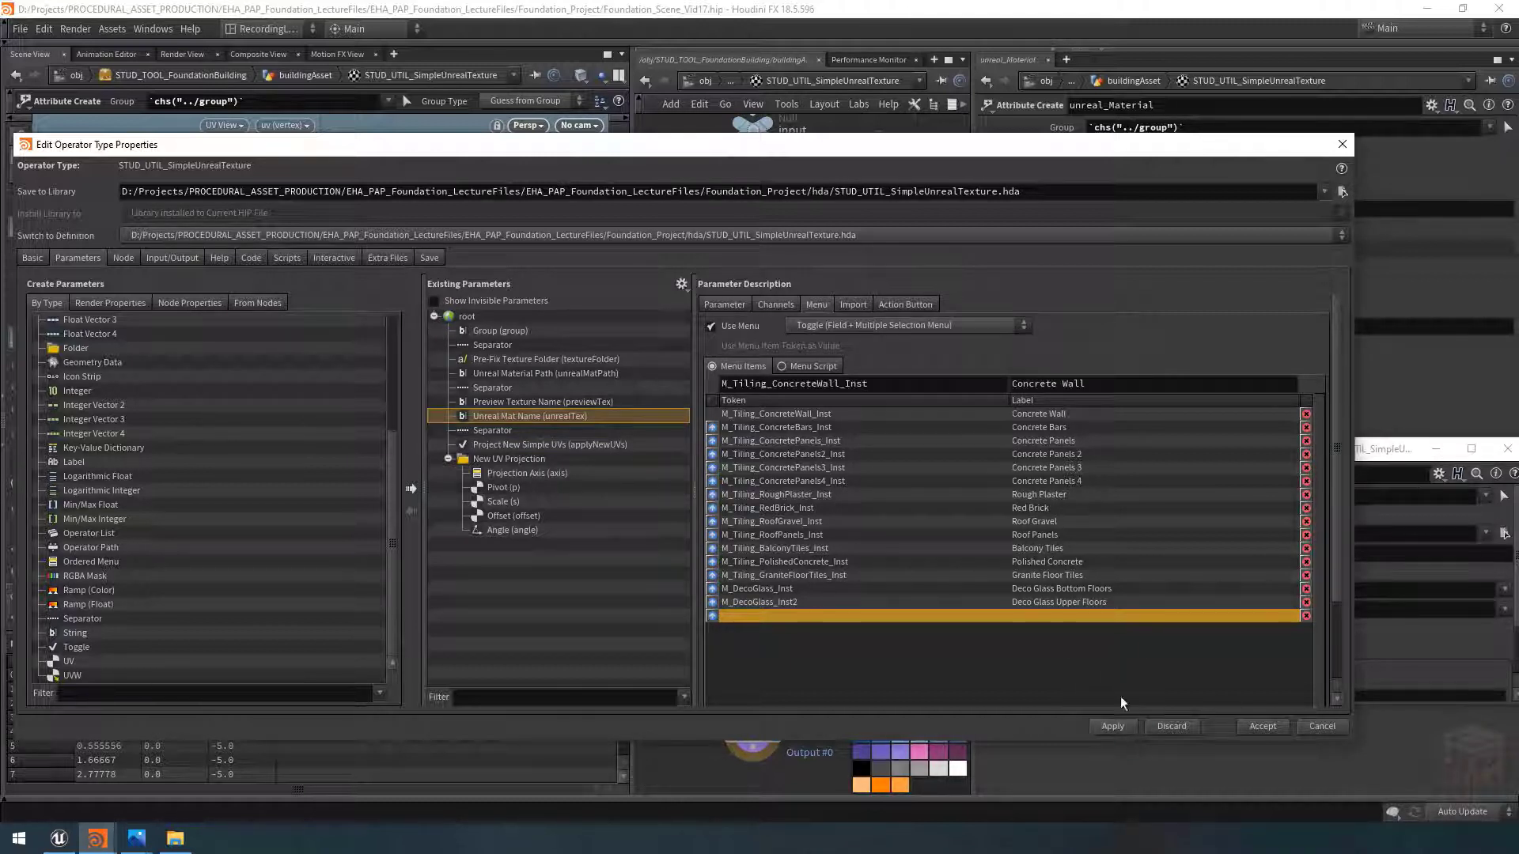
Step: Clear the asset's Preview Texture Name, and choose Red Brick for both Preview Texture Name and Unreal Mat Name
drag(1245, 150, 458, 400)
click(1503, 609)
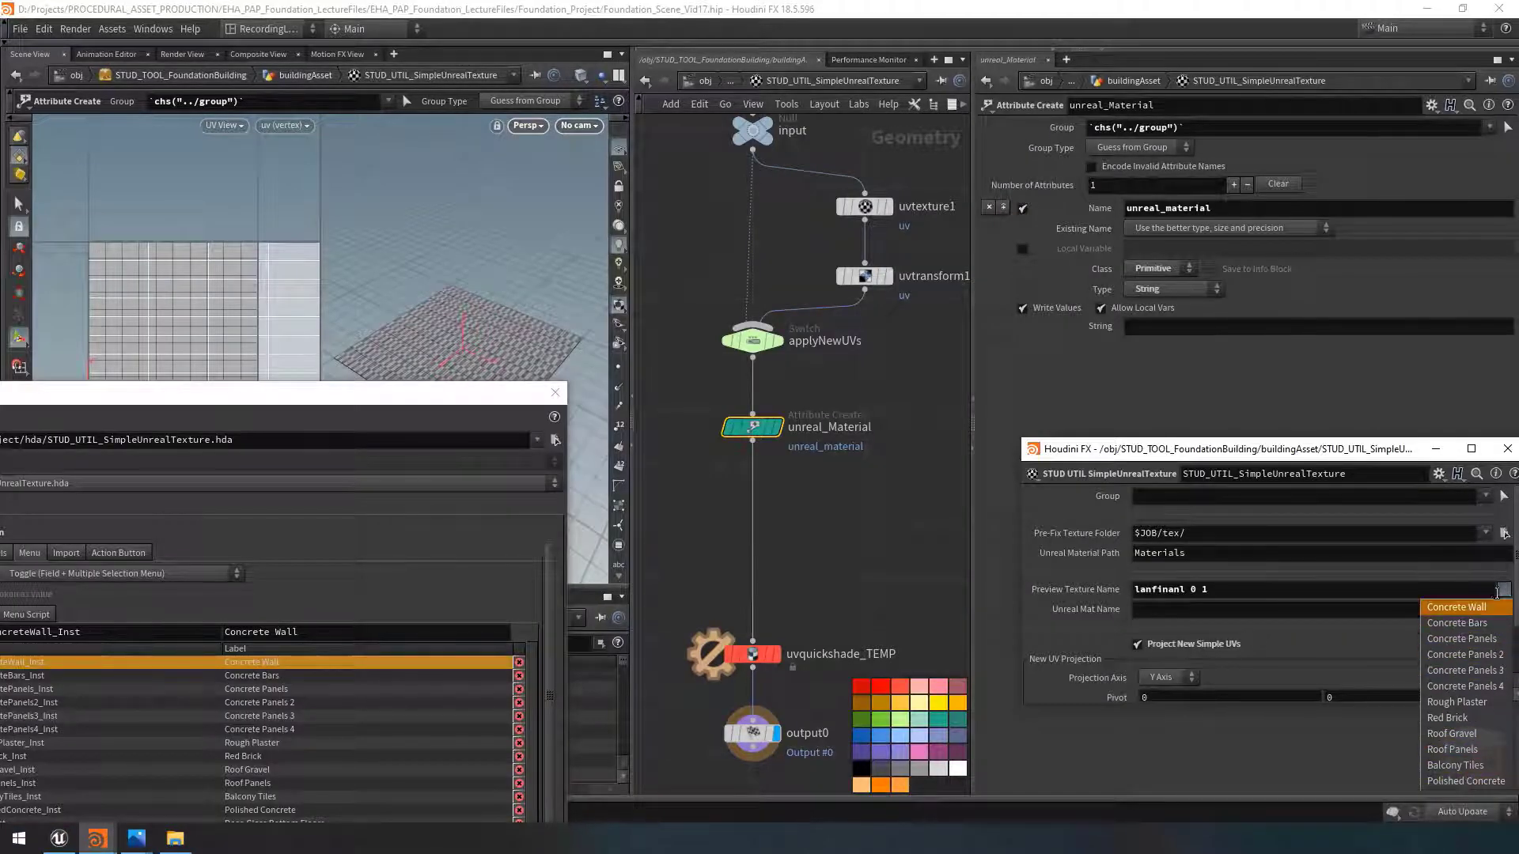
click(1267, 607)
drag(1248, 589, 1107, 590)
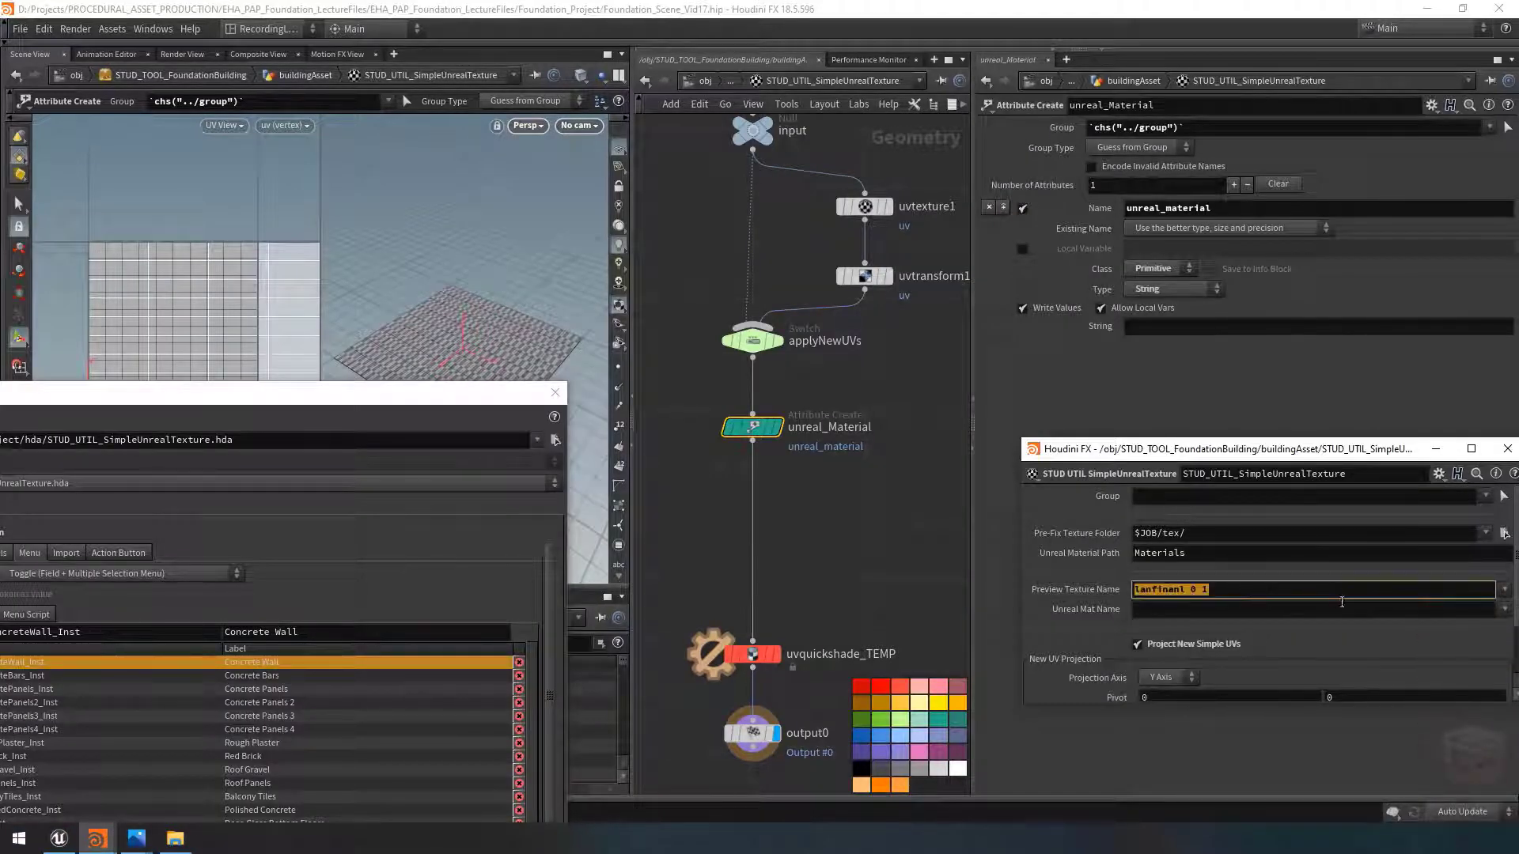
key(BackSpace)
key(Return)
click(1504, 589)
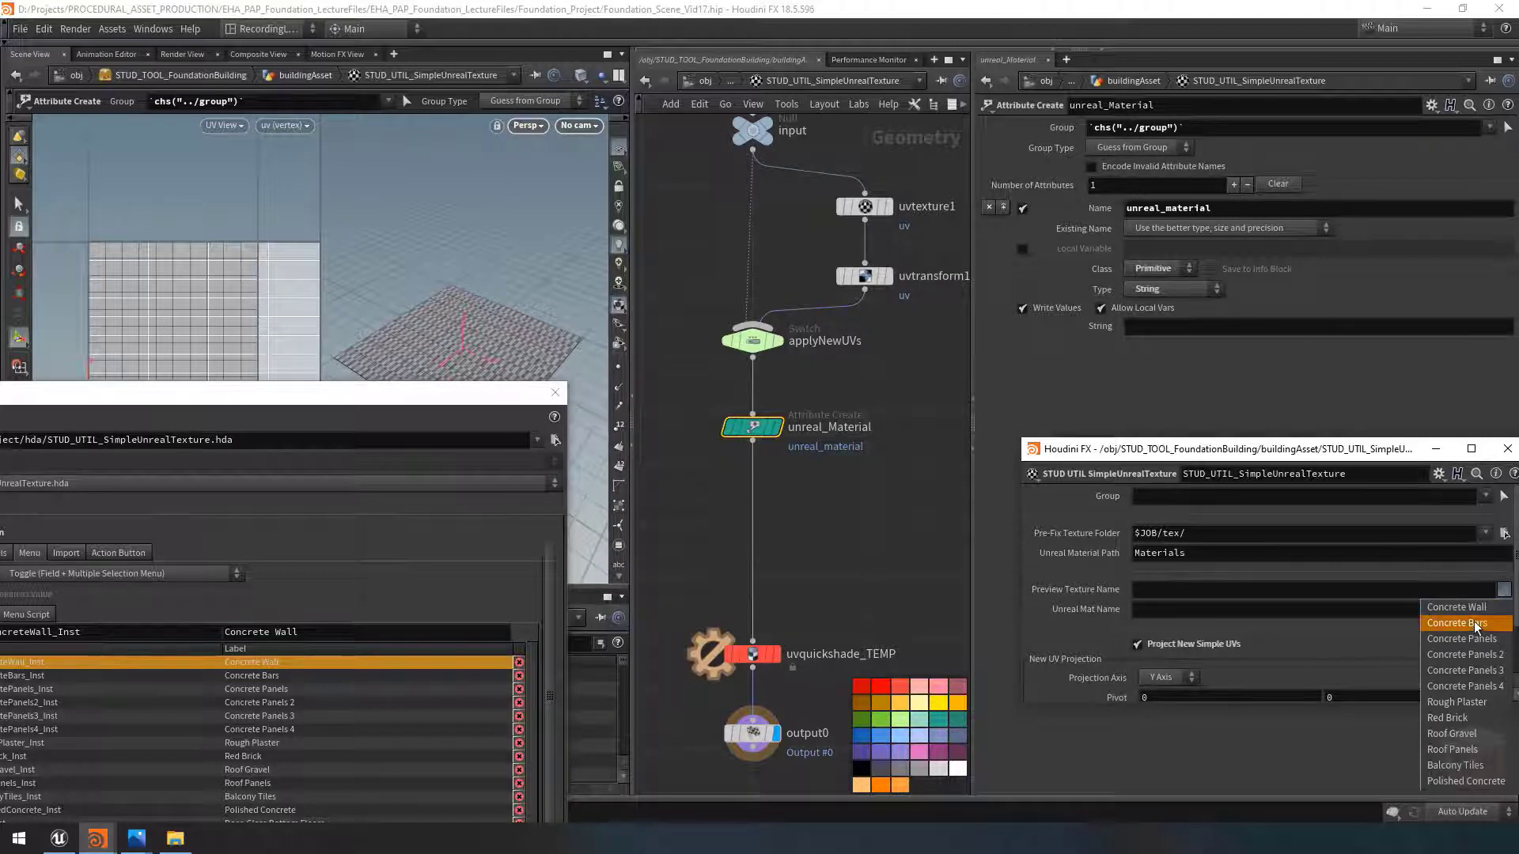
click(1448, 718)
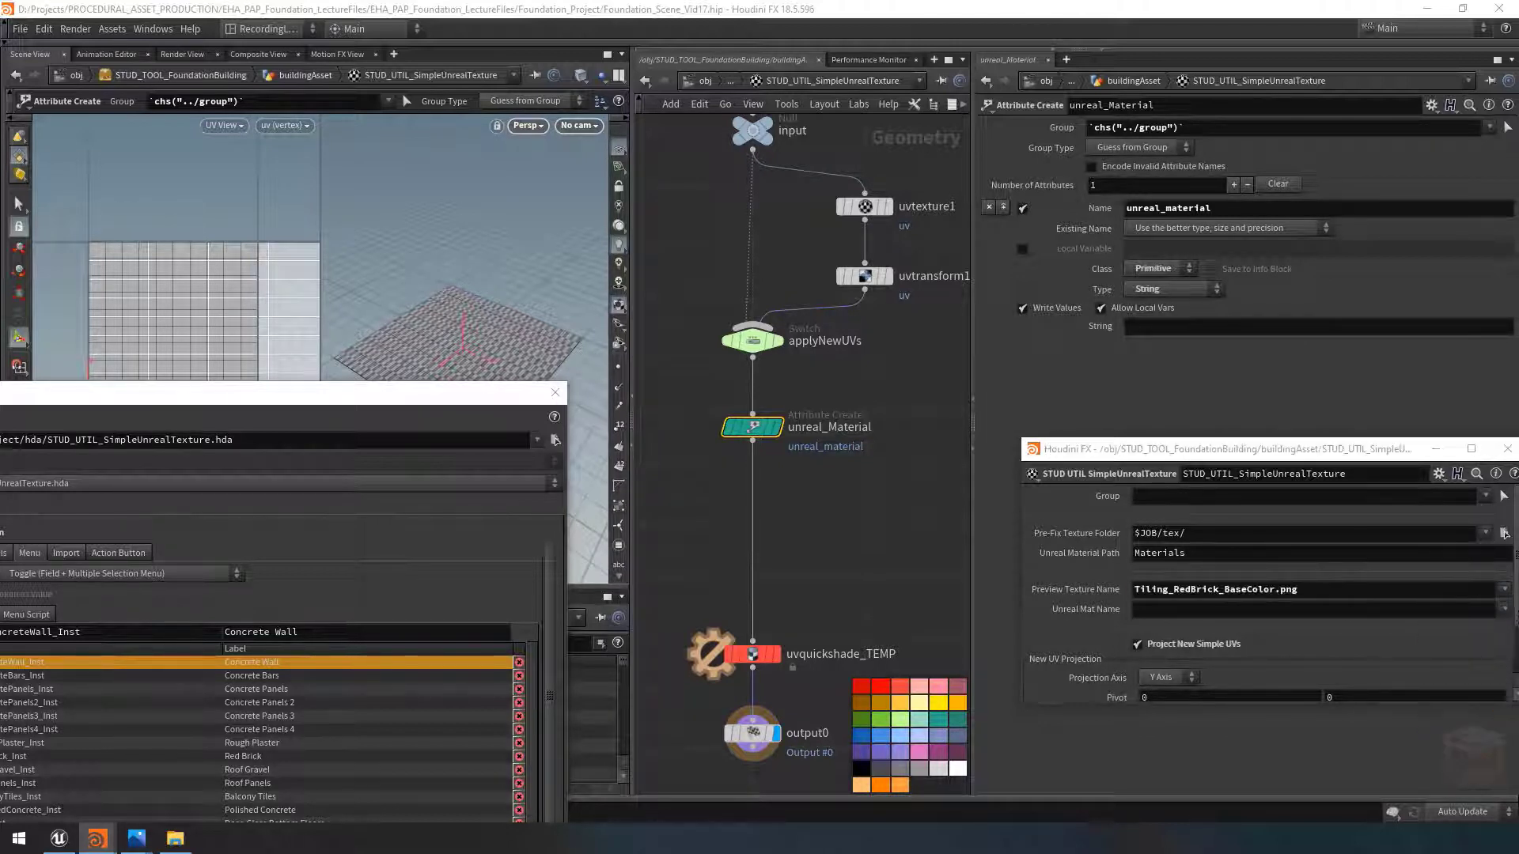
click(1504, 611)
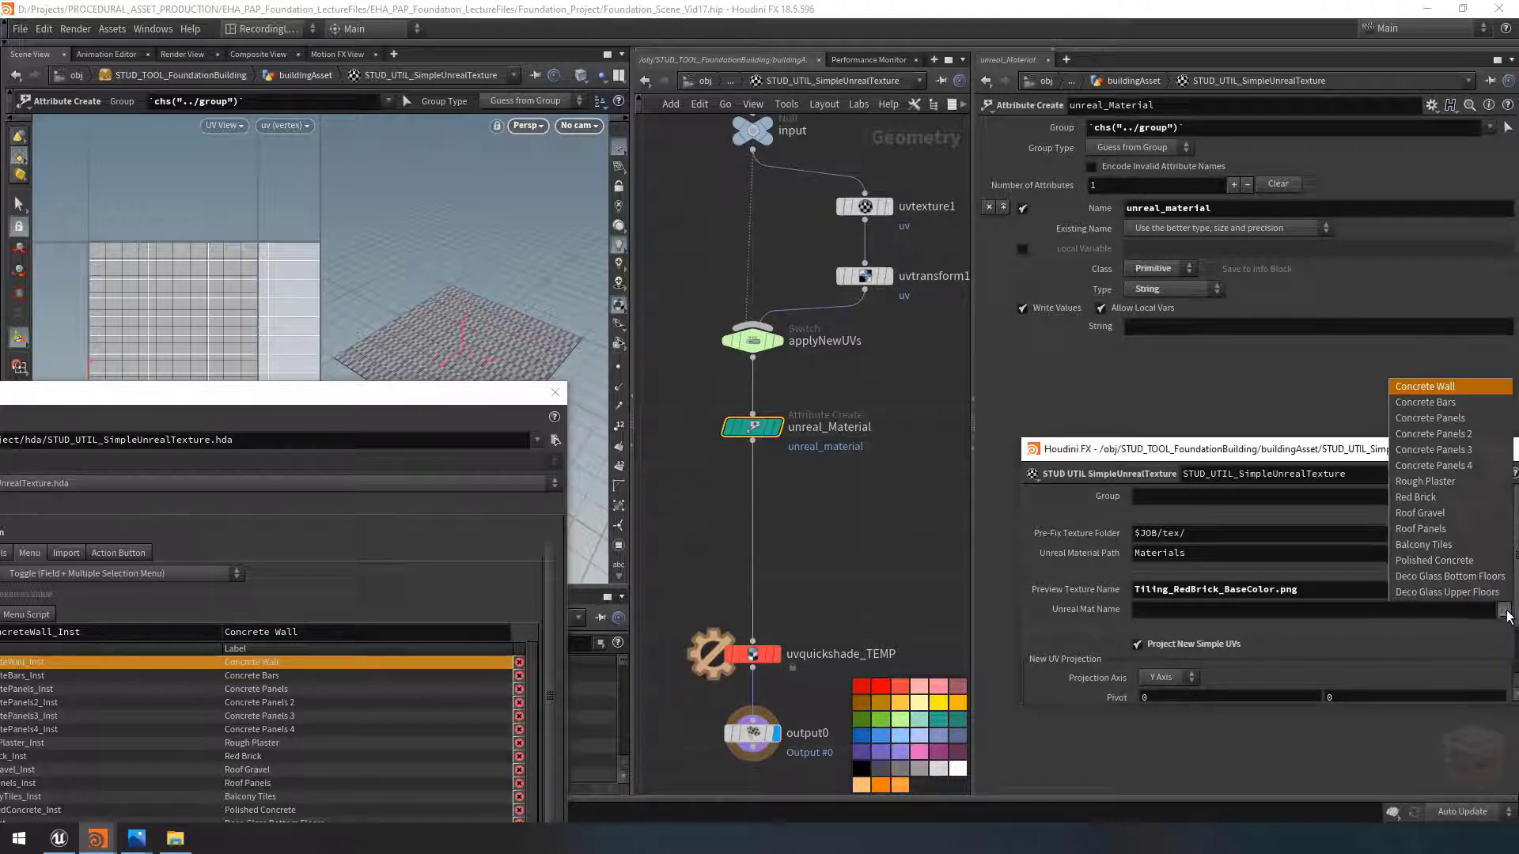
click(1420, 497)
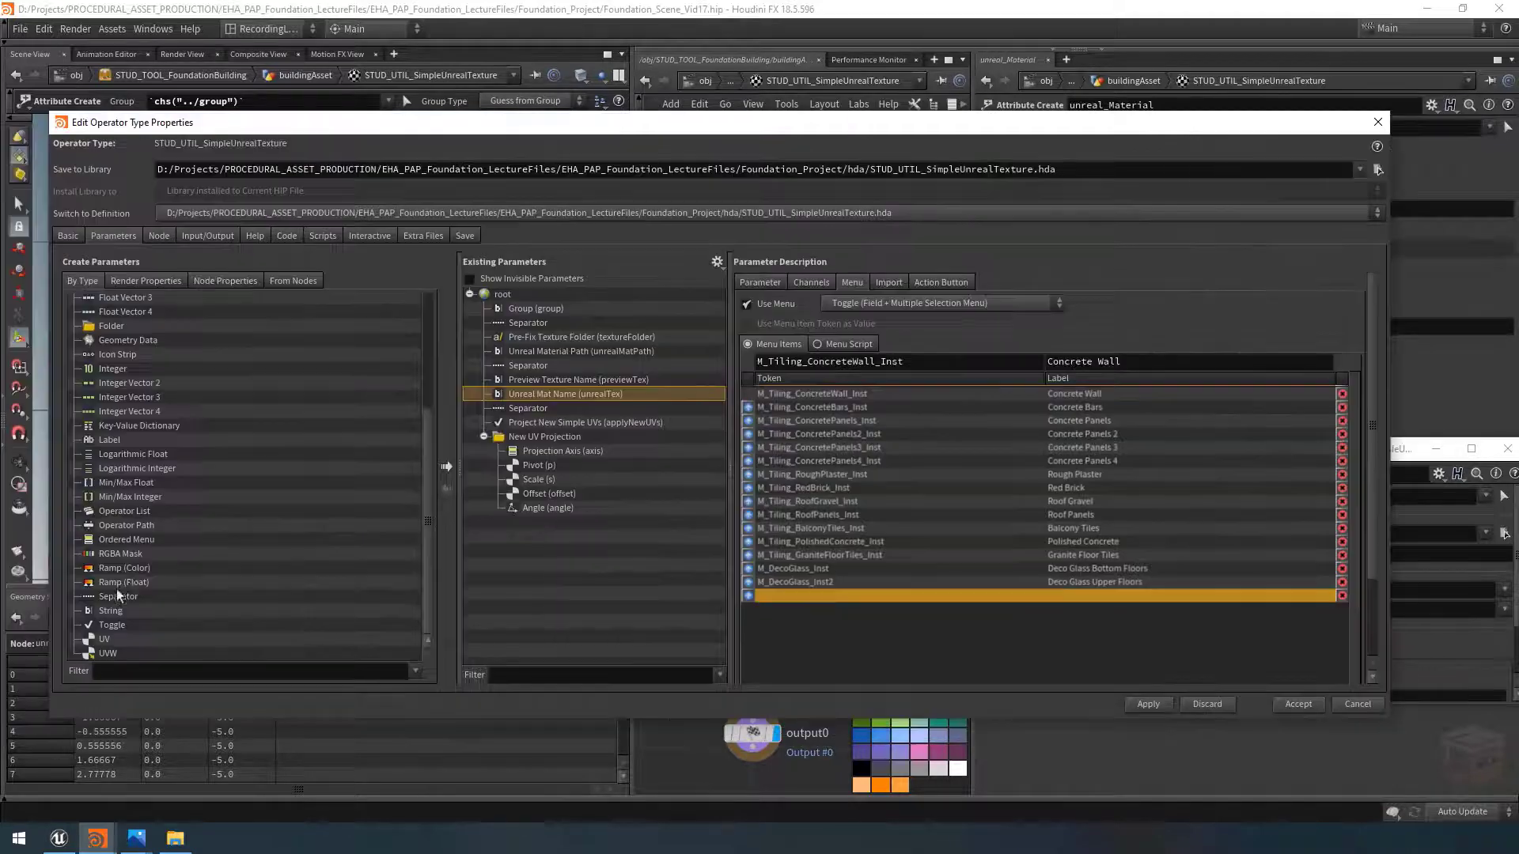
Step: Add an Ordered Menu parameter above Unreal Mat Name, named unrealType and labelled Unreal Mat Type
drag(111, 541, 558, 398)
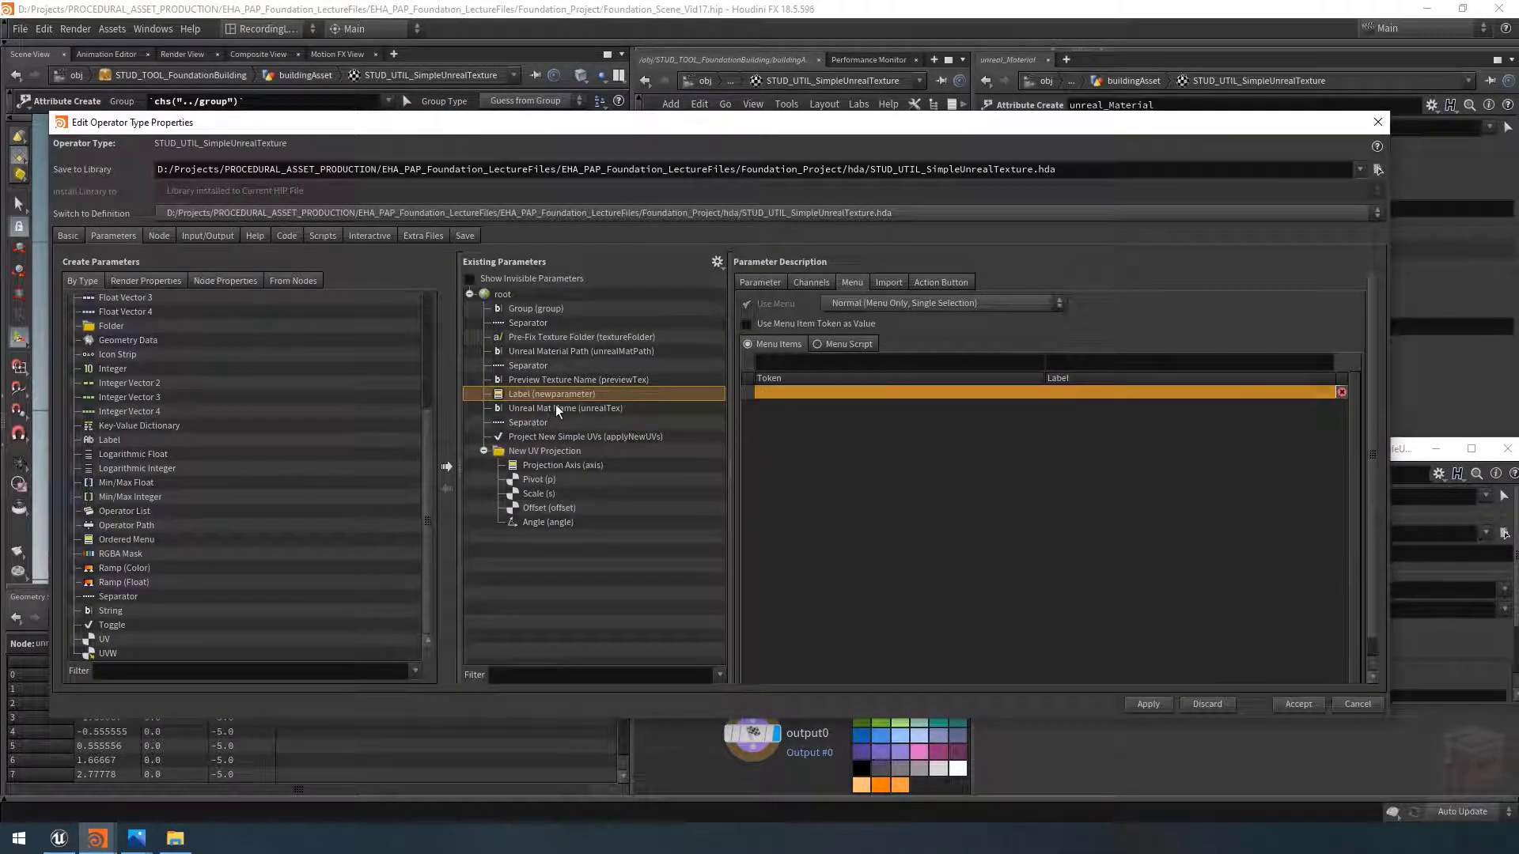
click(760, 283)
double_click(910, 303)
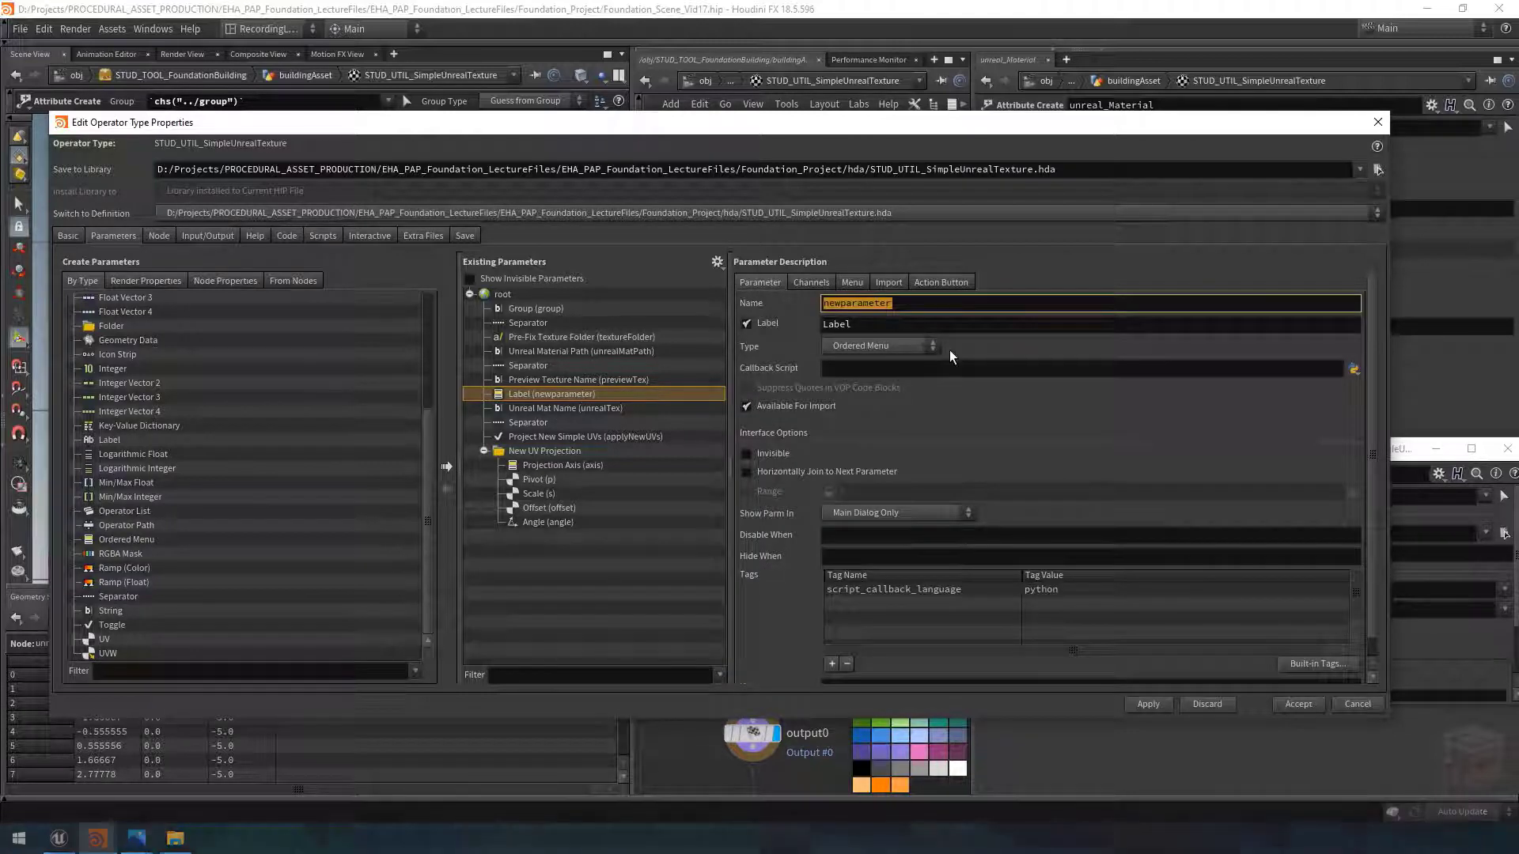
text(u)
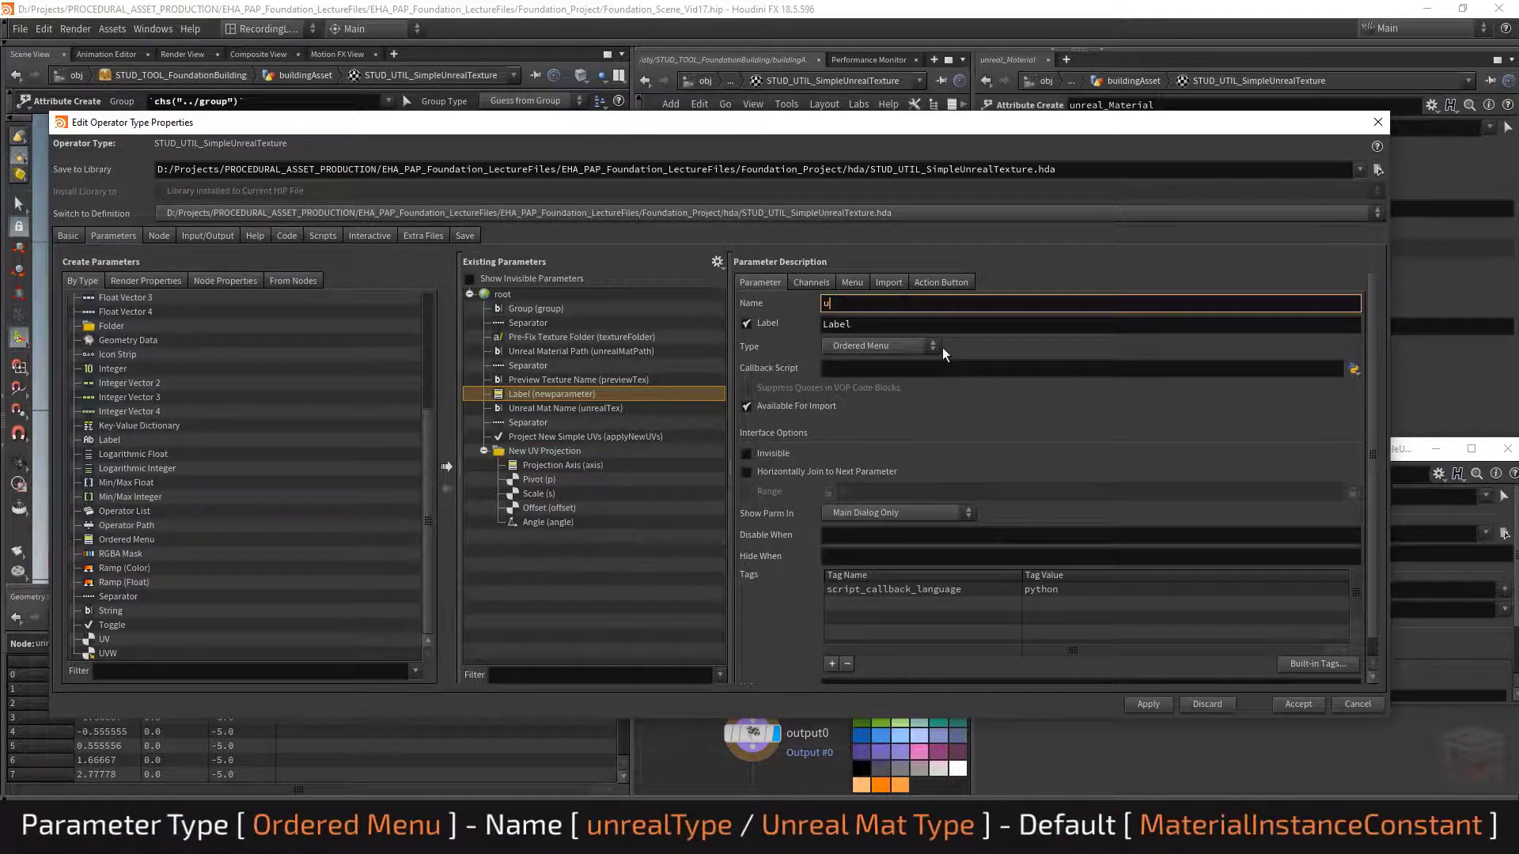
text(nrealType)
key(Tab)
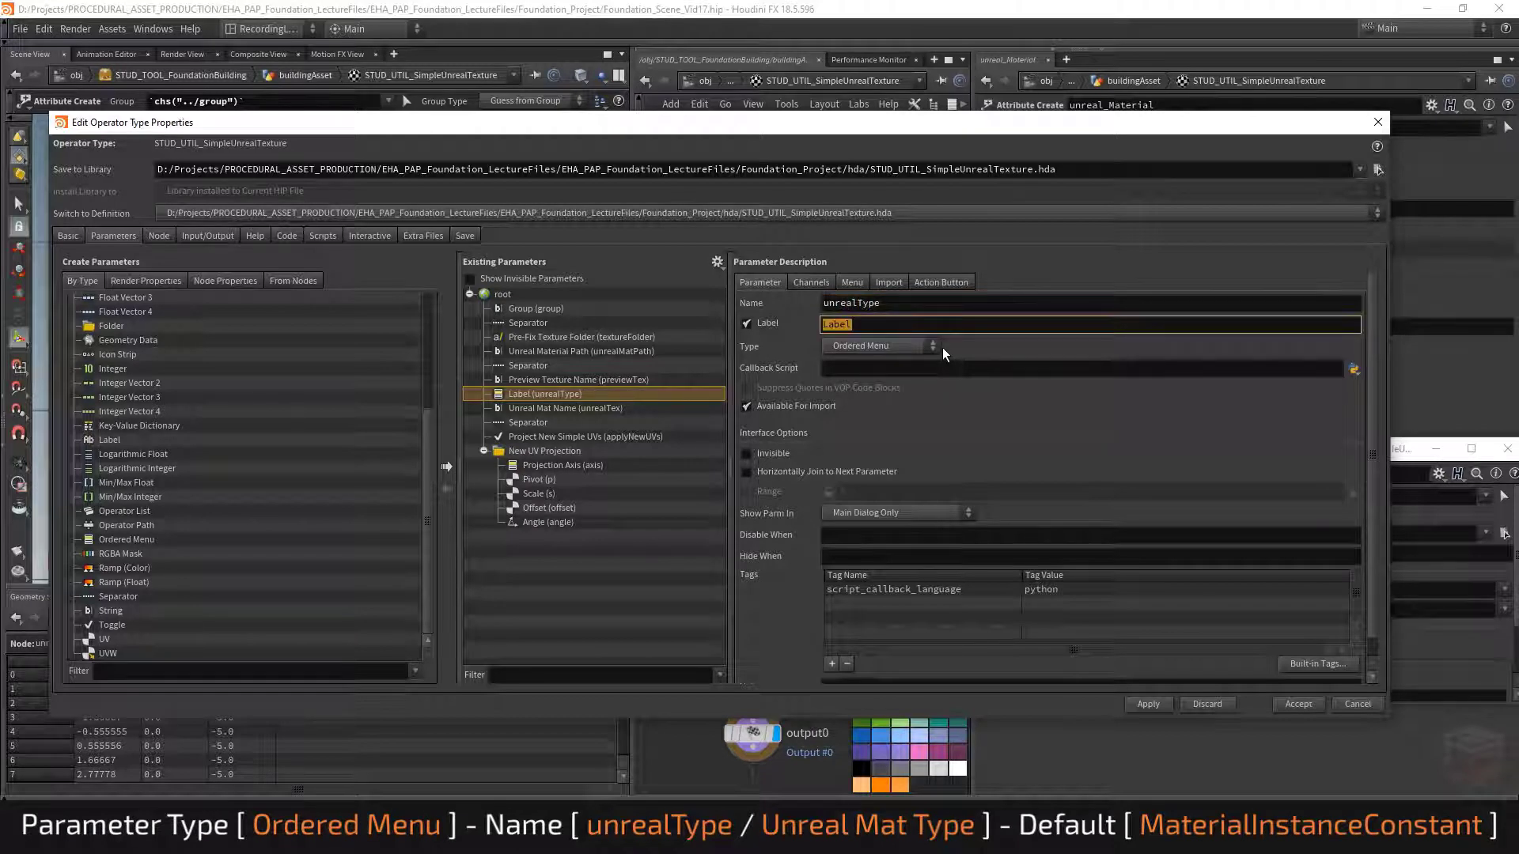
text(Unreal Mat Type)
key(Return)
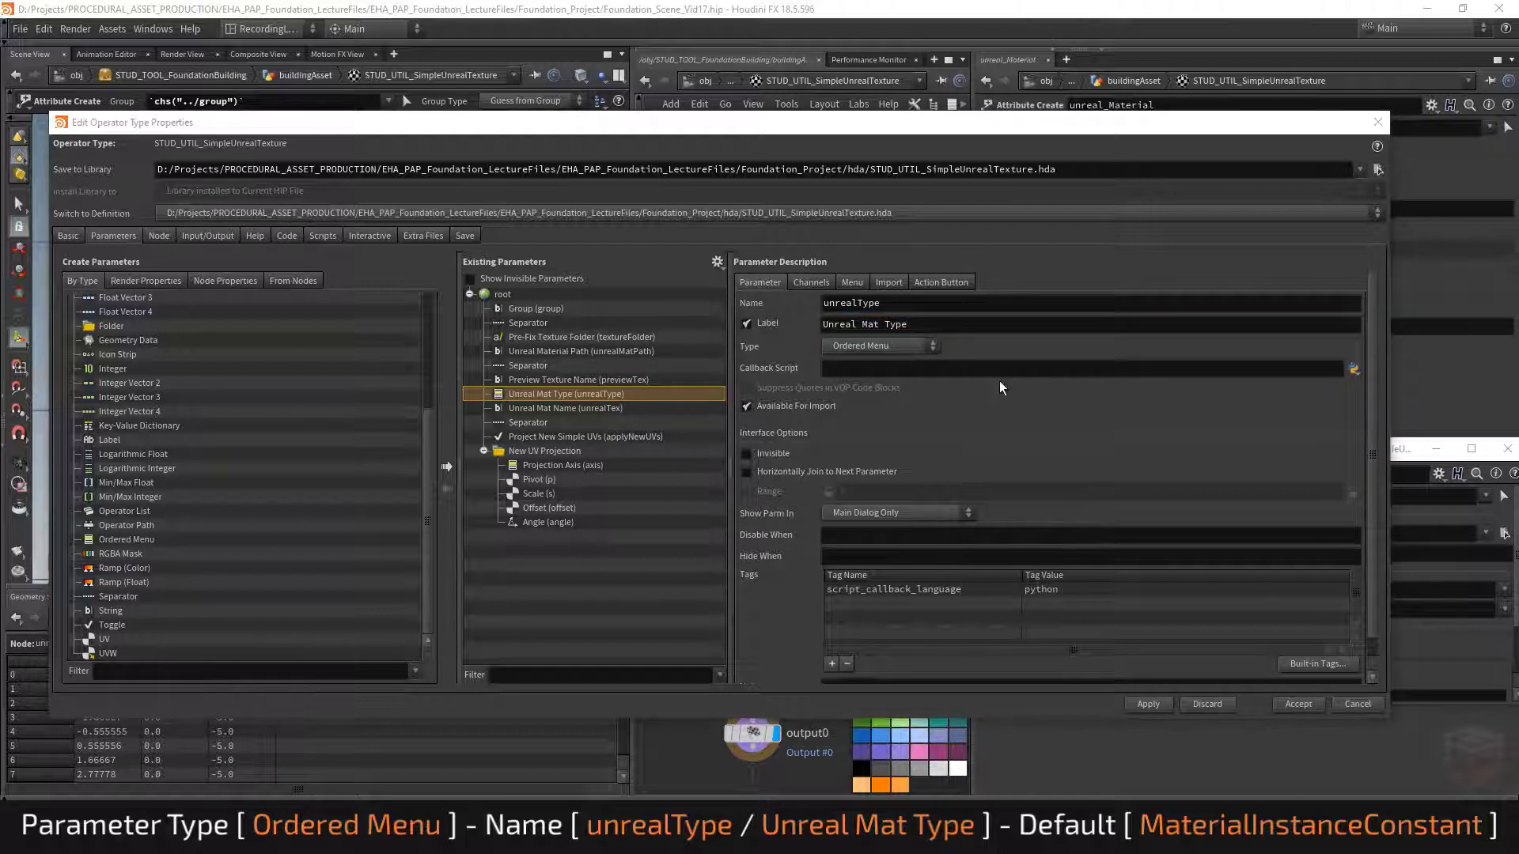
Step: Add the menu item MaterialInstanceConstant labelled Material Instance to the Unreal Mat Type parameter
click(858, 283)
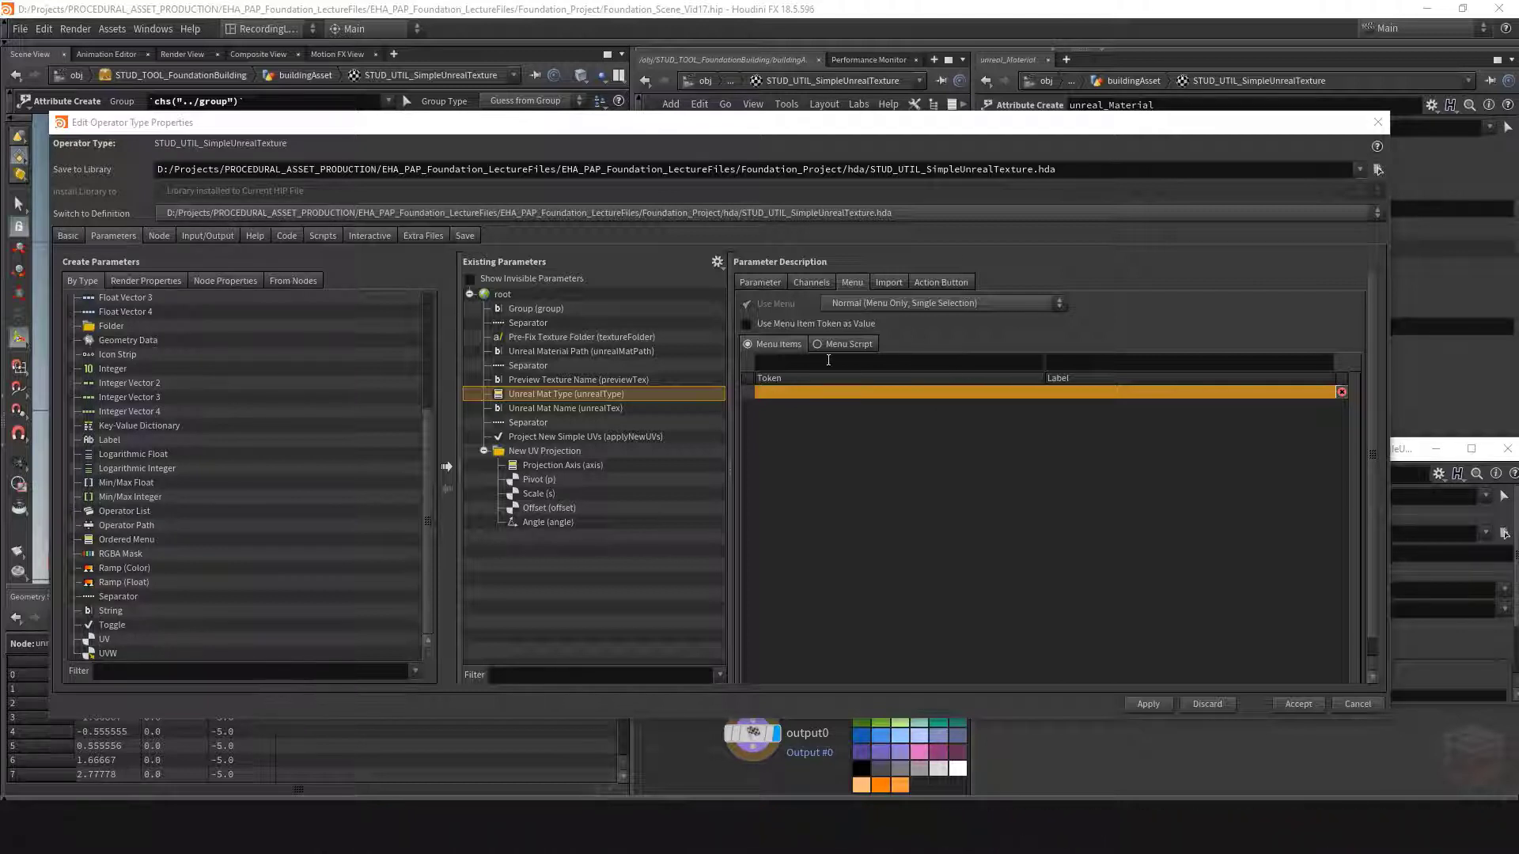
click(891, 380)
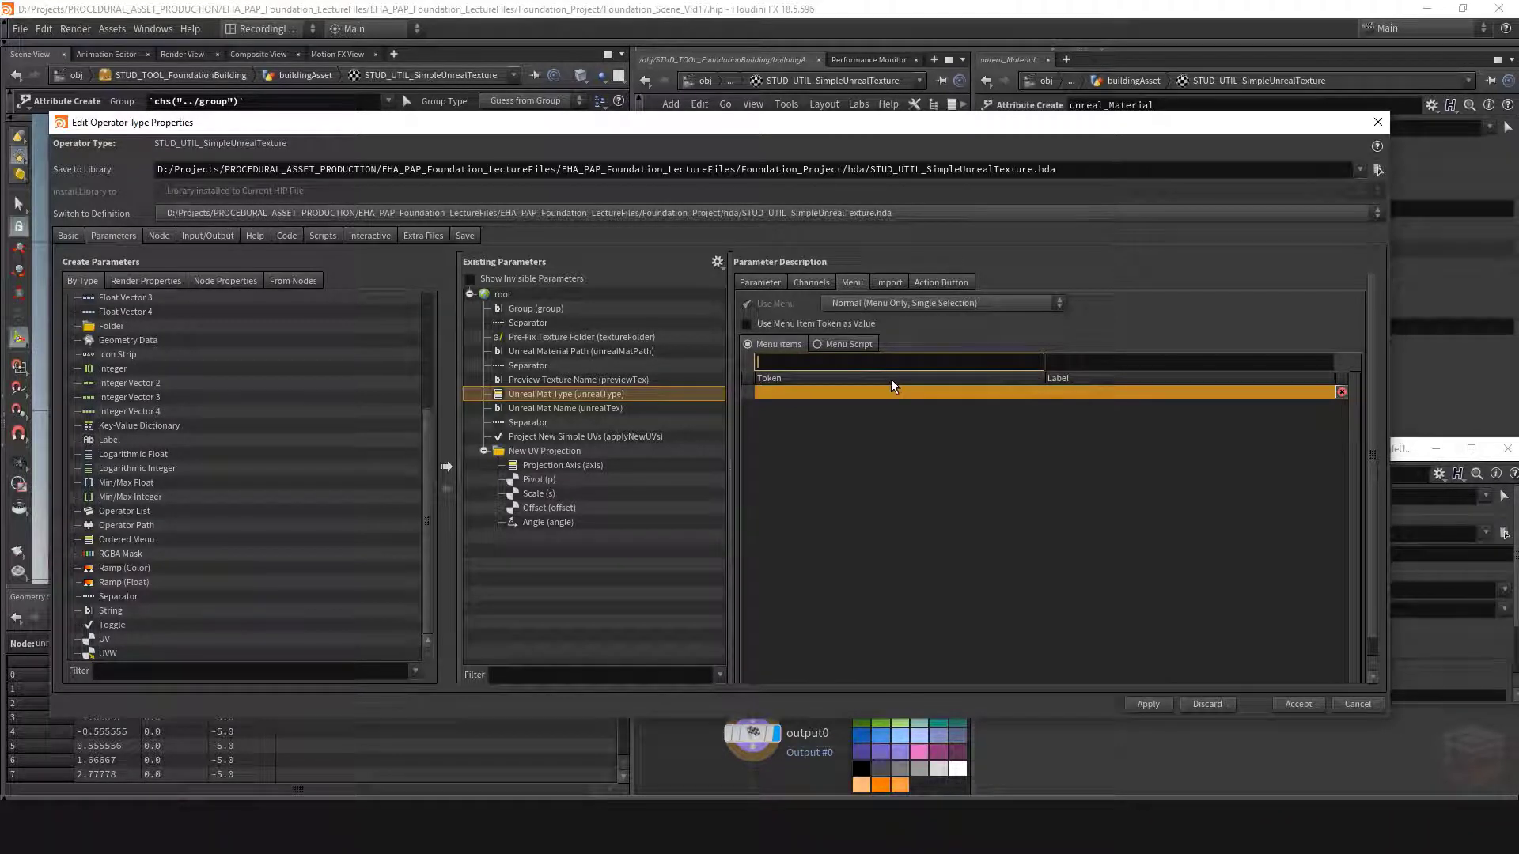
text(MaterialInstanceConstant)
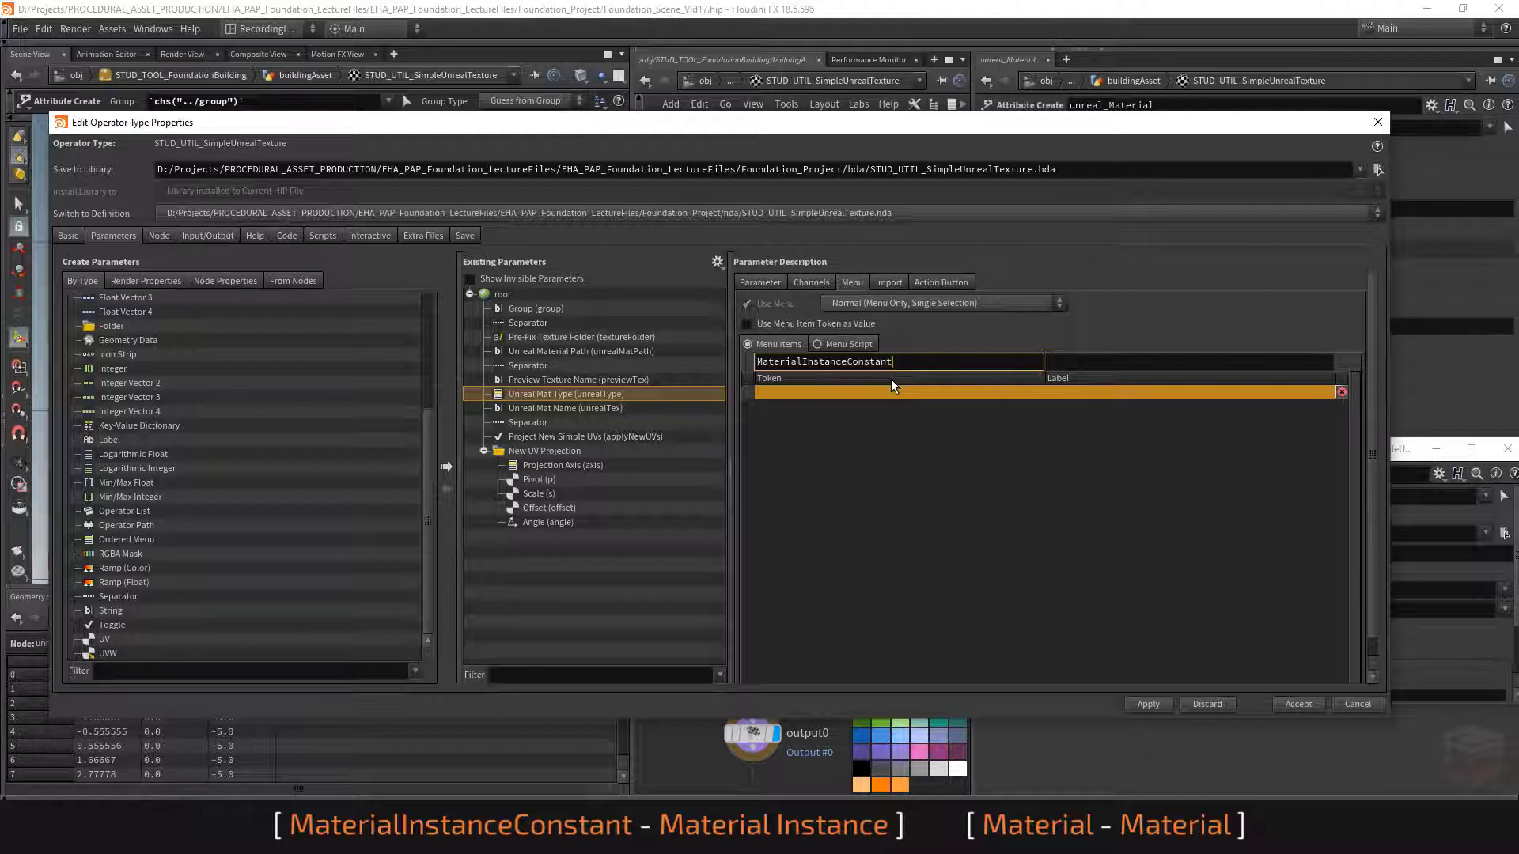
key(Return)
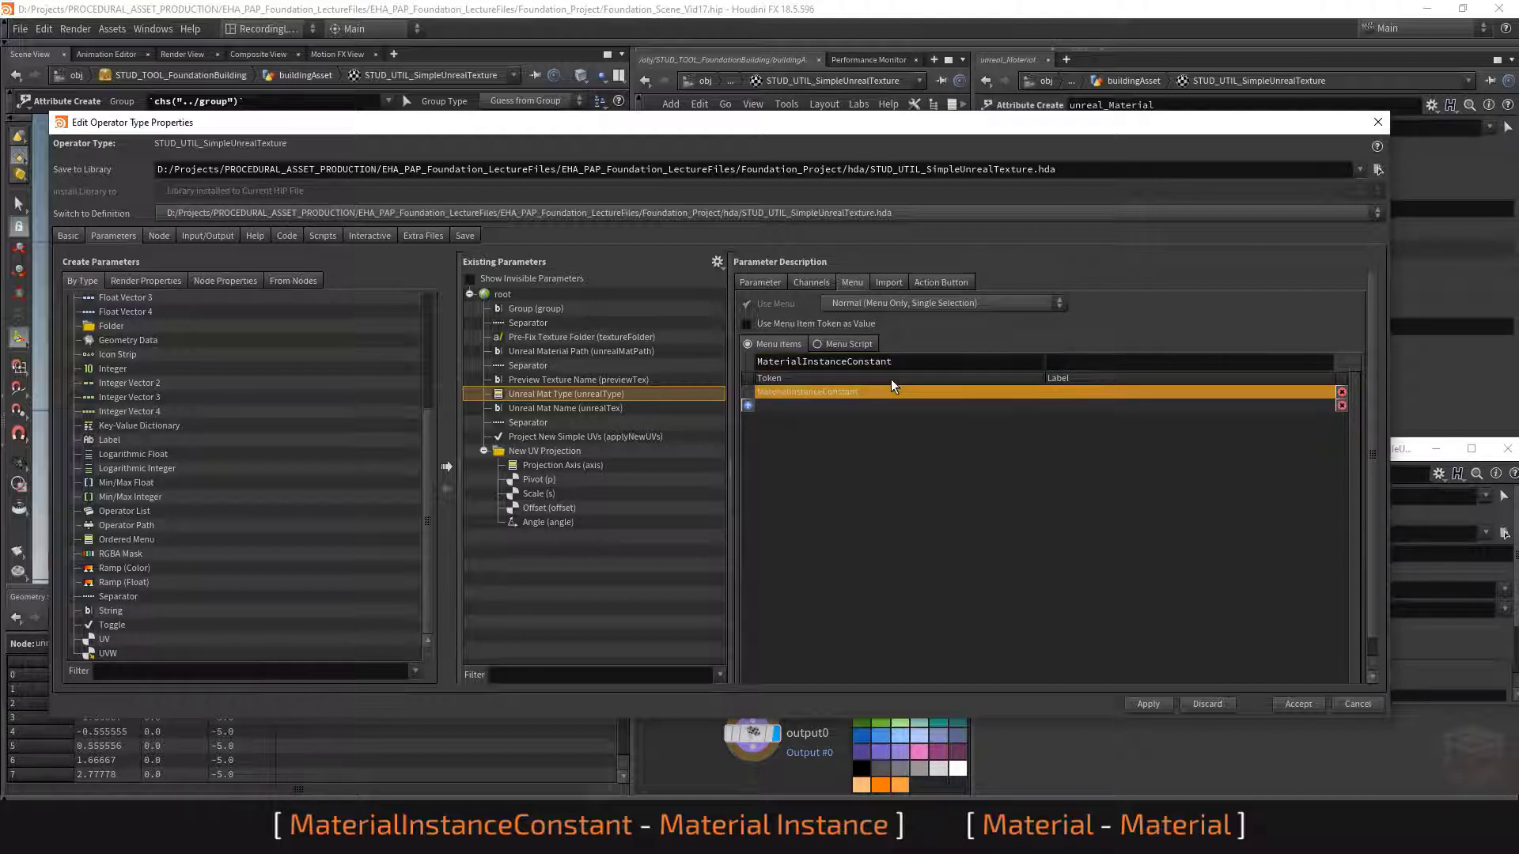
click(1134, 364)
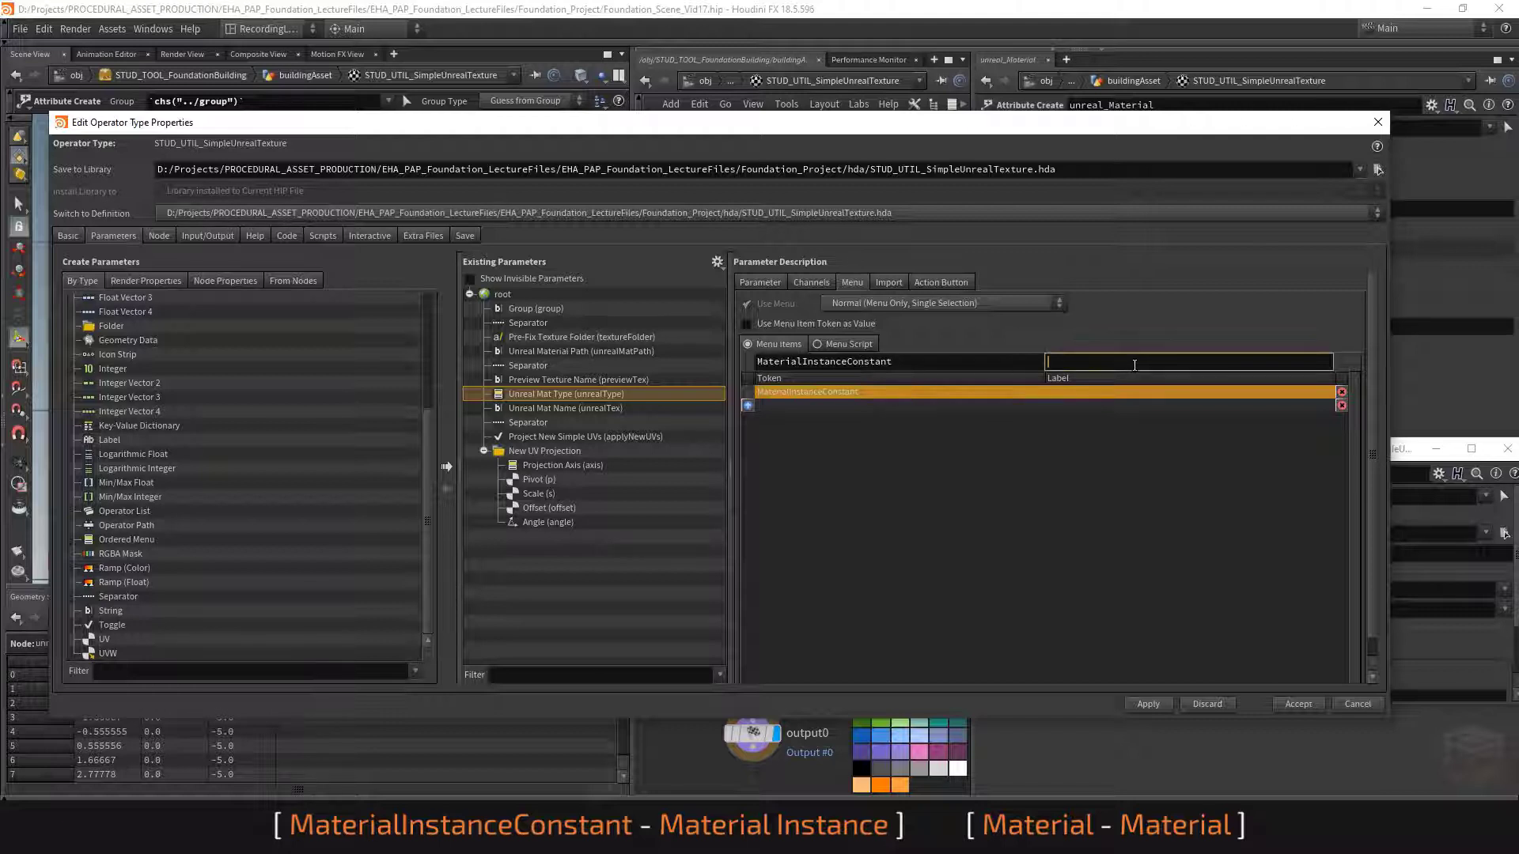
text(Material Instance)
key(Return)
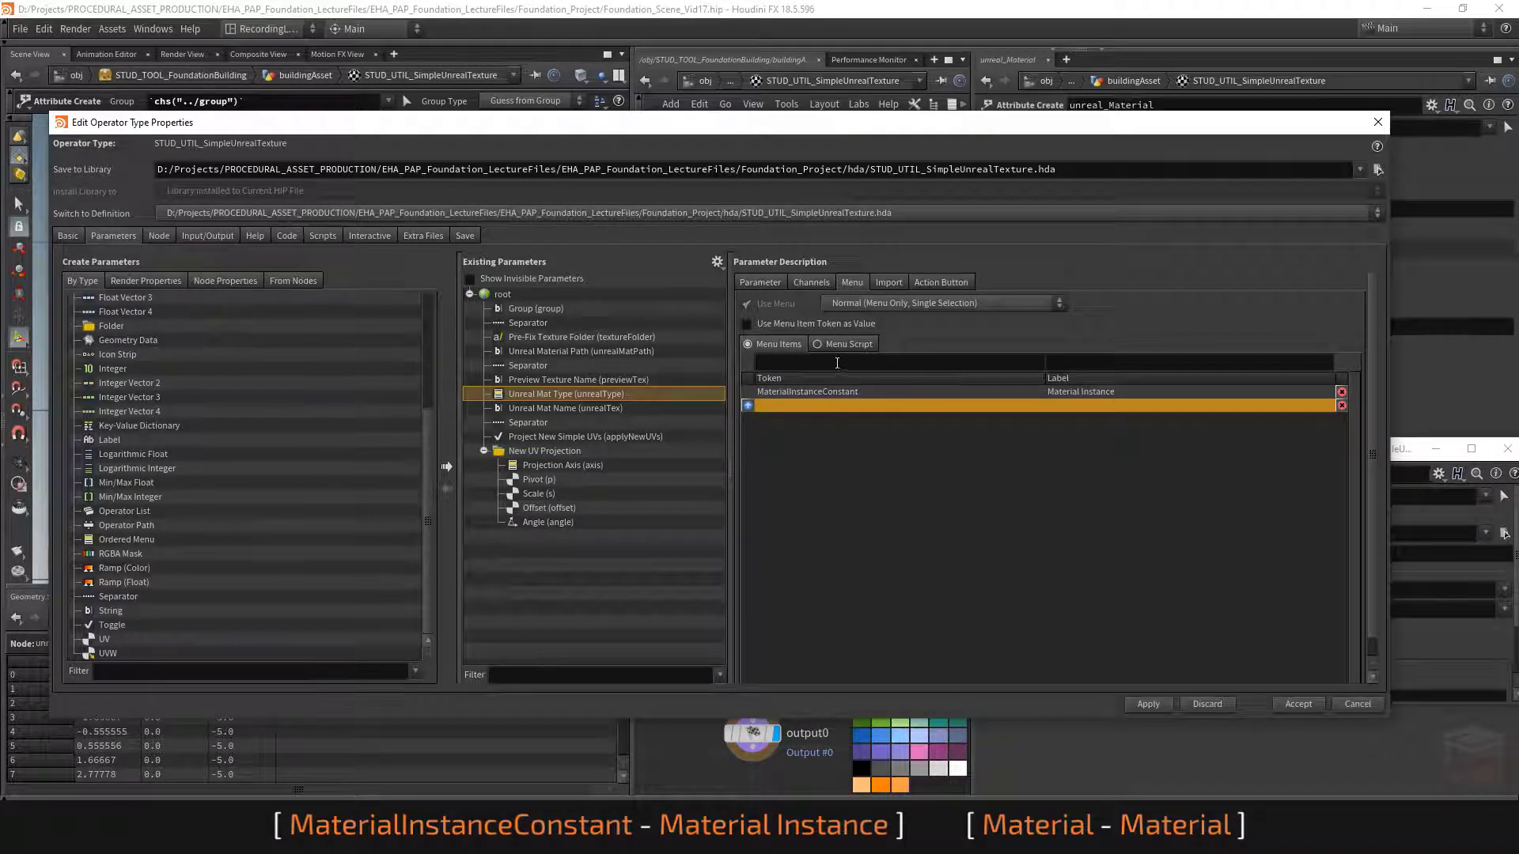
Step: Add a second menu item, Material labelled Material, to the Unreal Mat Type parameter
click(857, 365)
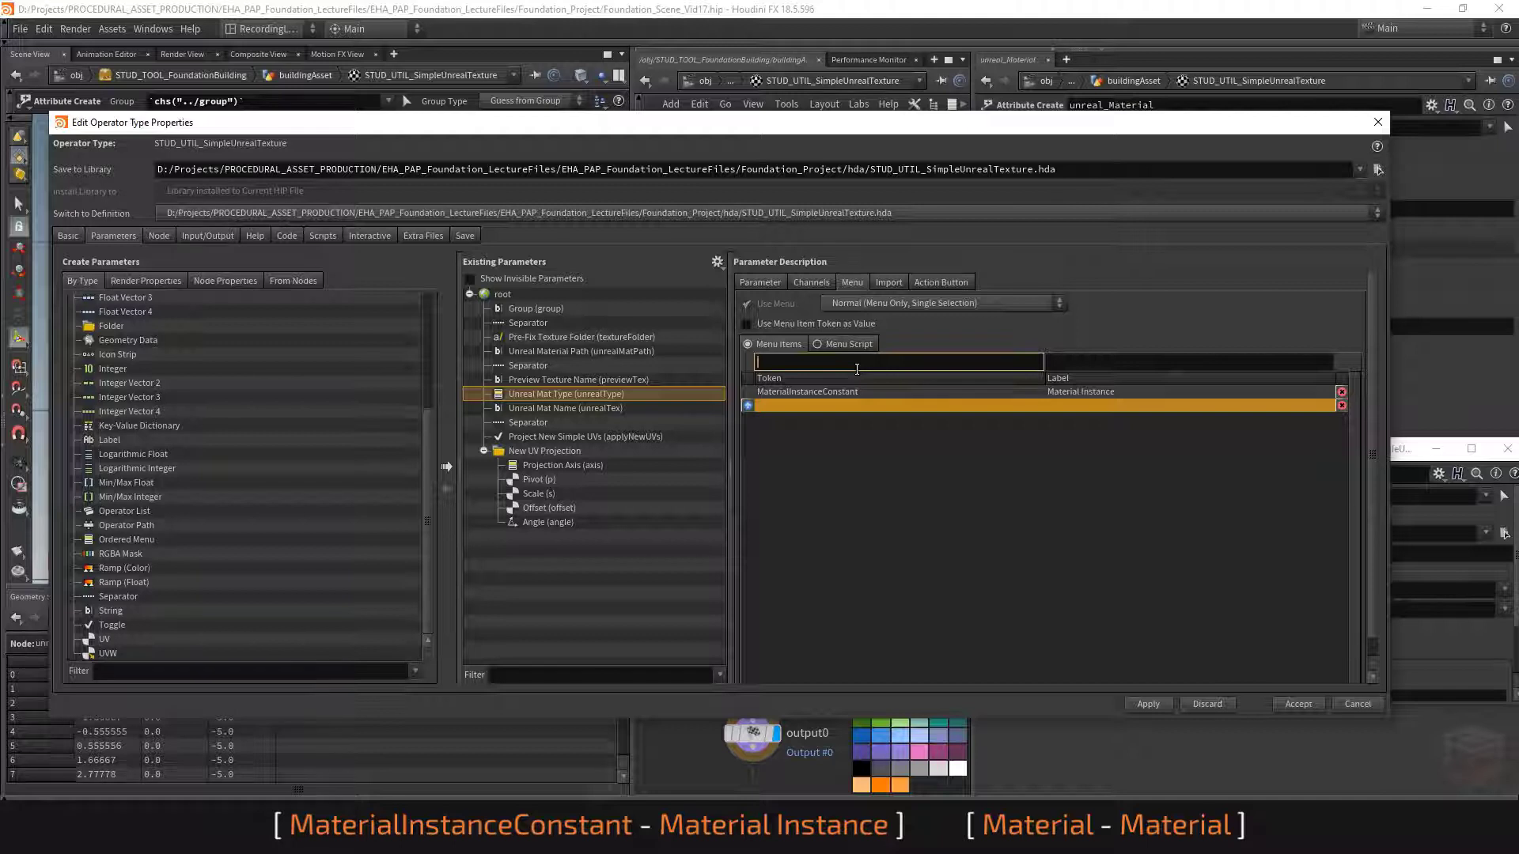
text(Material)
key(Tab)
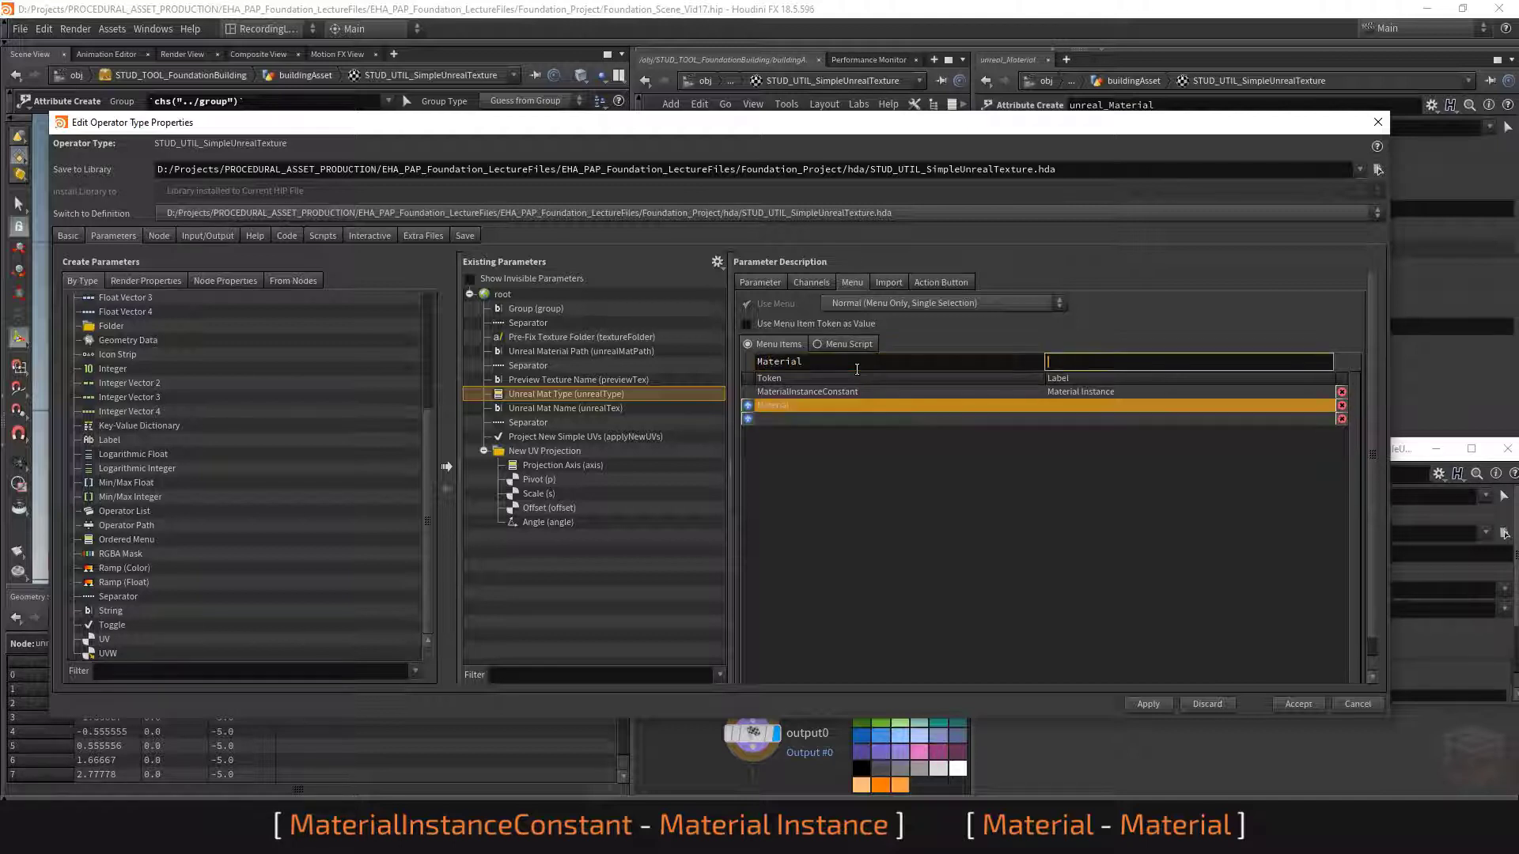
text(Material)
key(Return)
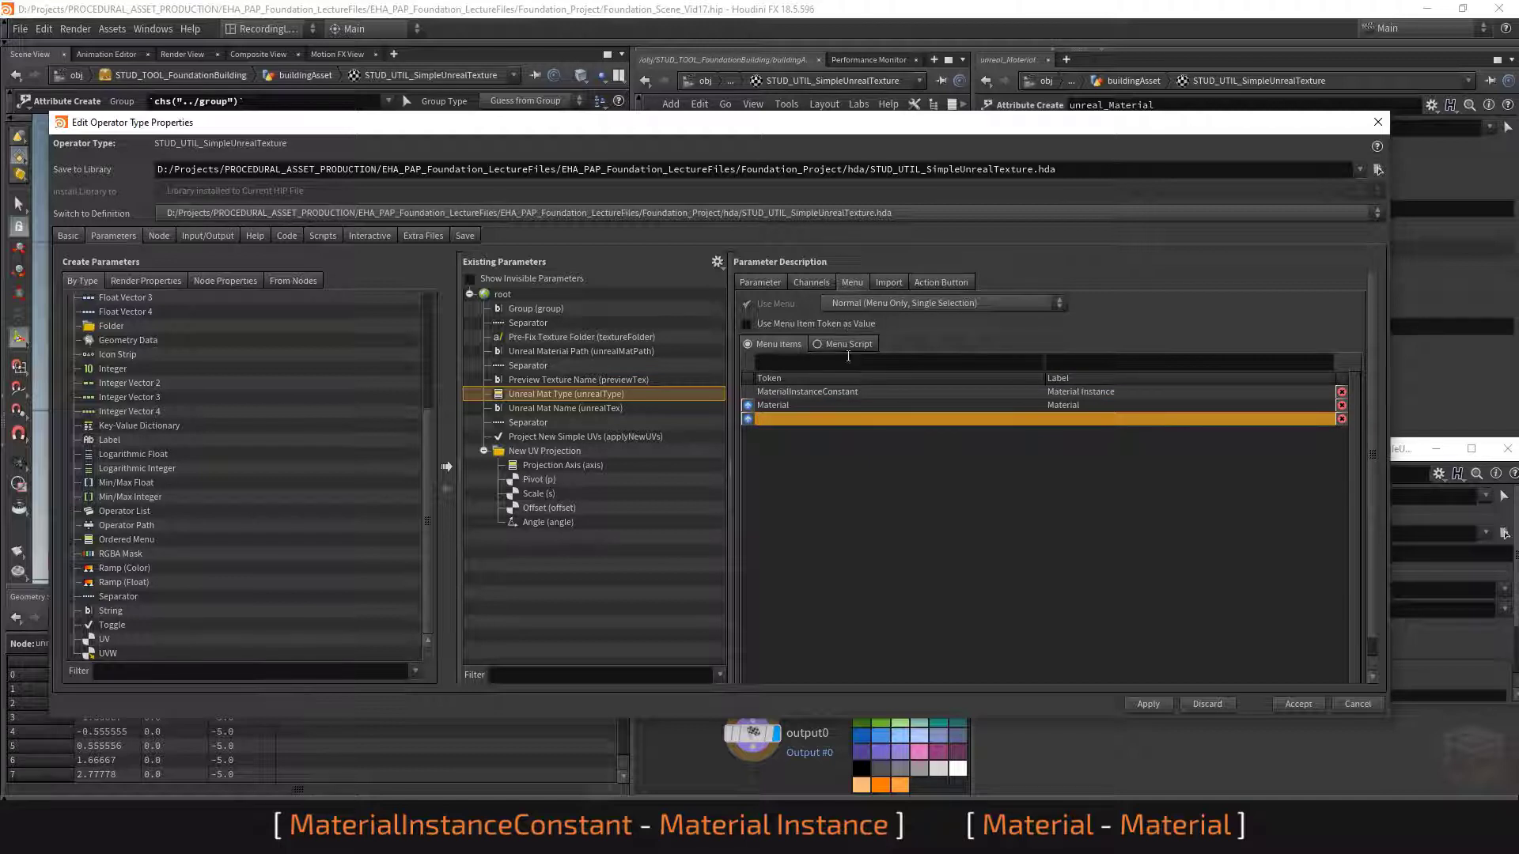
Step: Set the Unreal Mat Type default to MaterialInstanceConstant, apply the change, and check the new dropdown on the asset
click(856, 392)
key(ctrl+c)
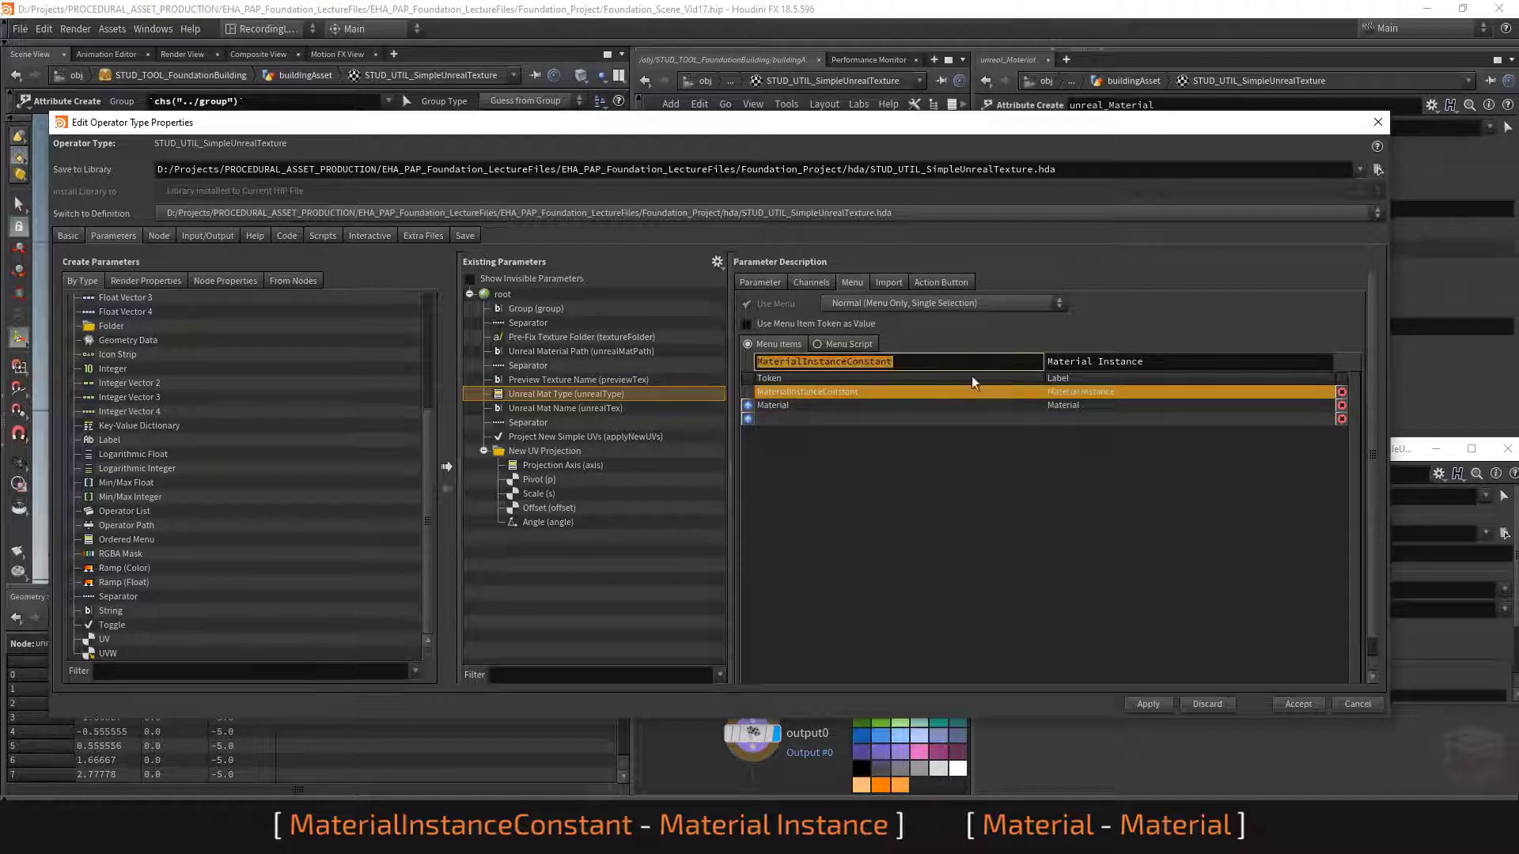
click(951, 381)
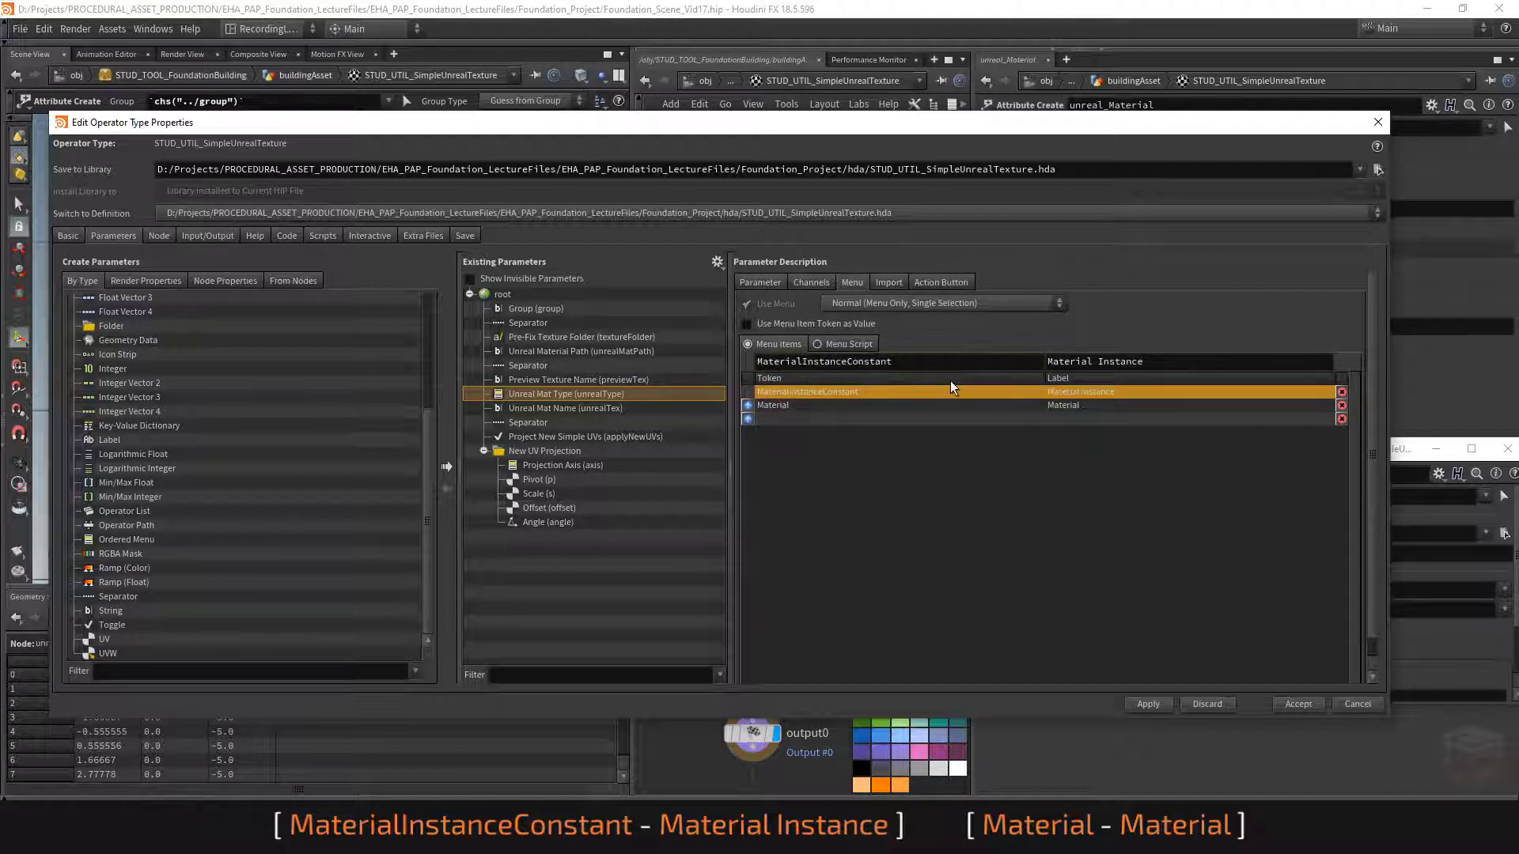
click(812, 283)
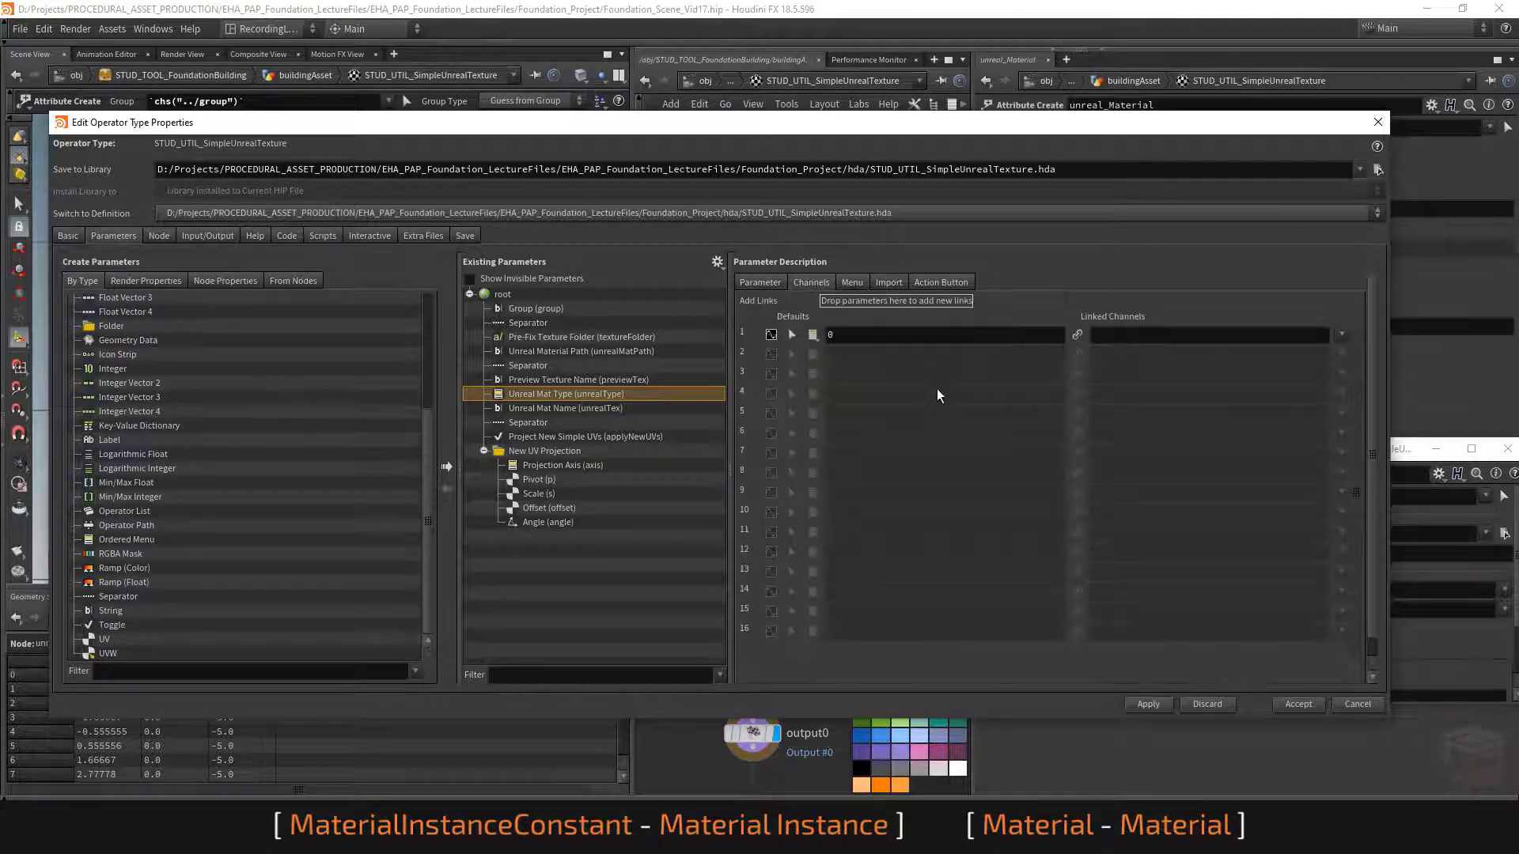
key(ctrl+v)
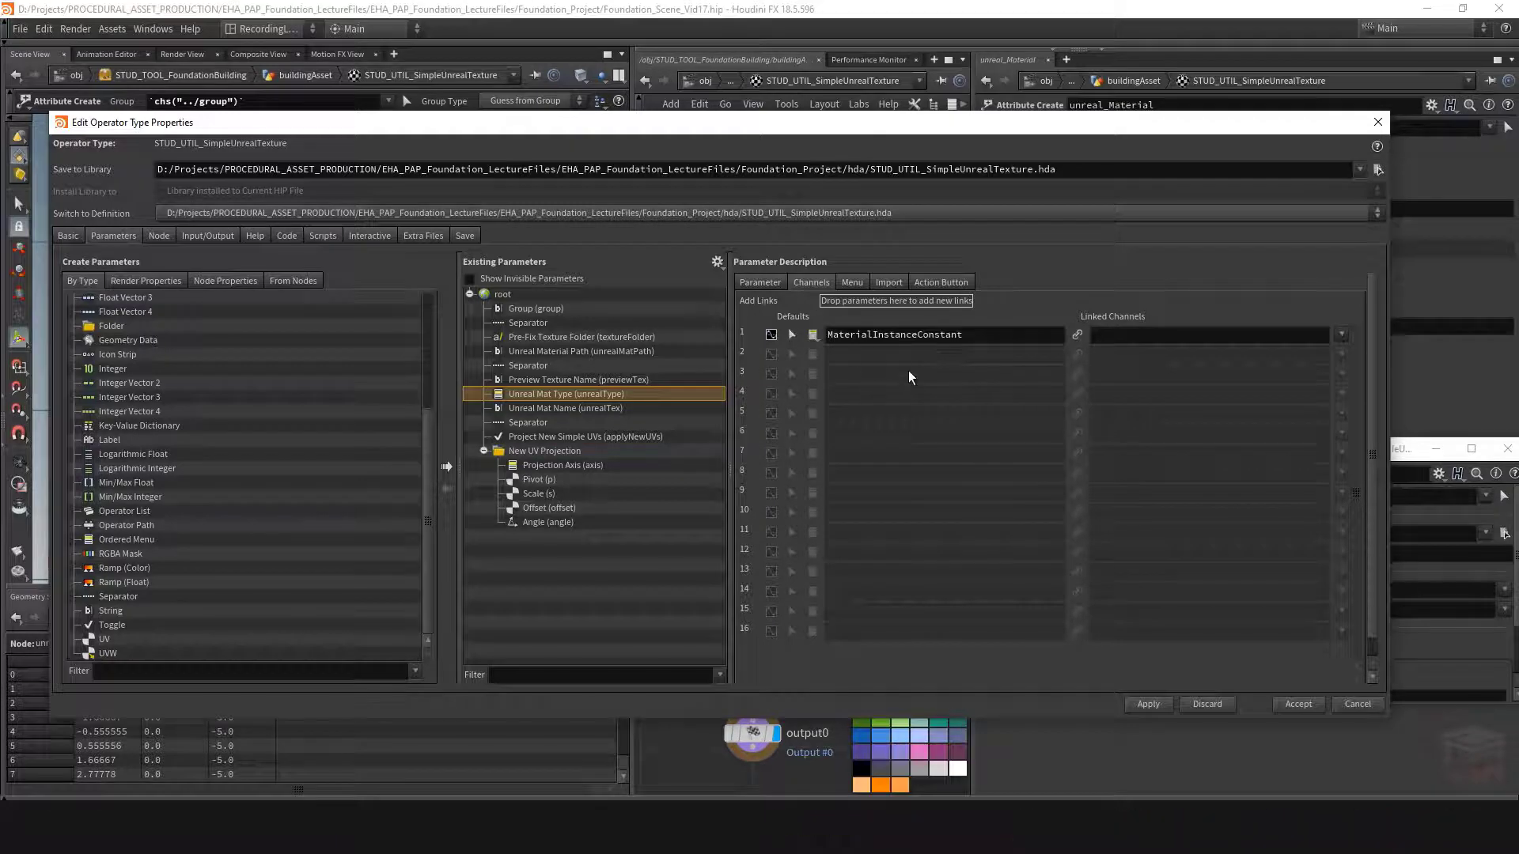
click(752, 283)
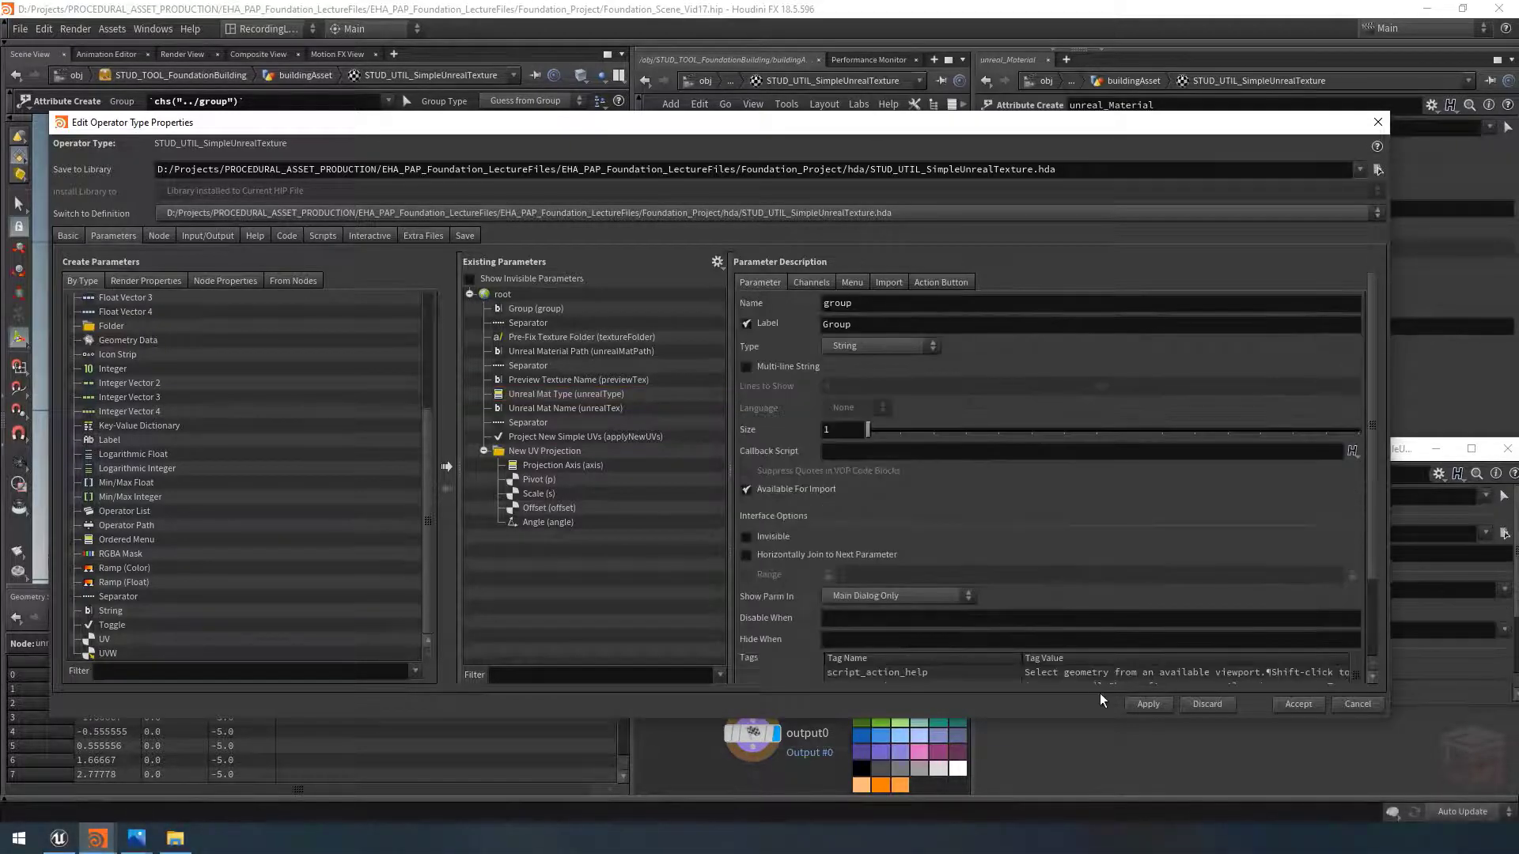
click(1153, 705)
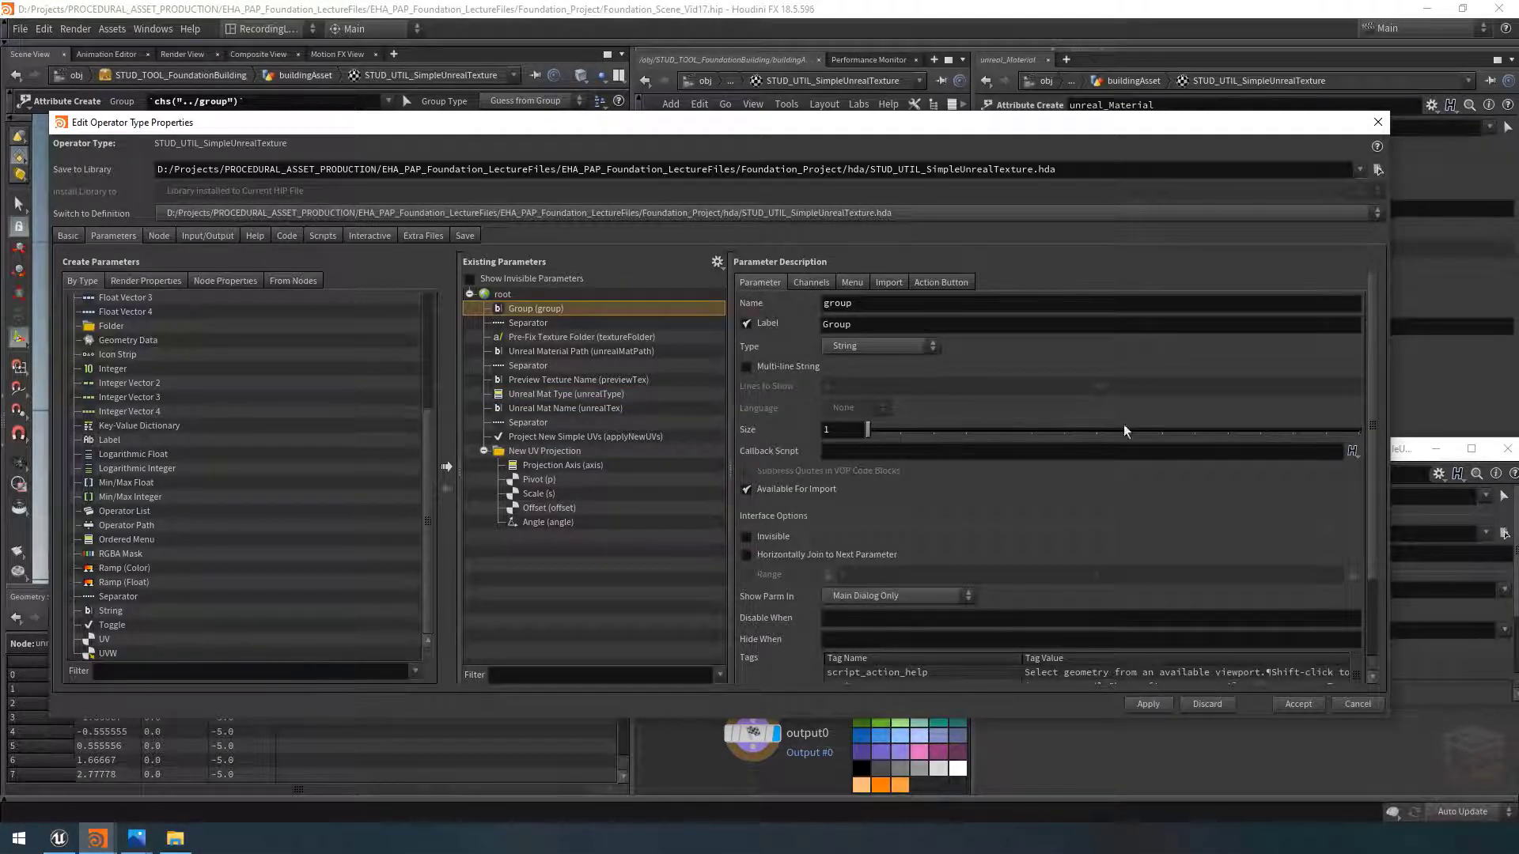
click(1398, 452)
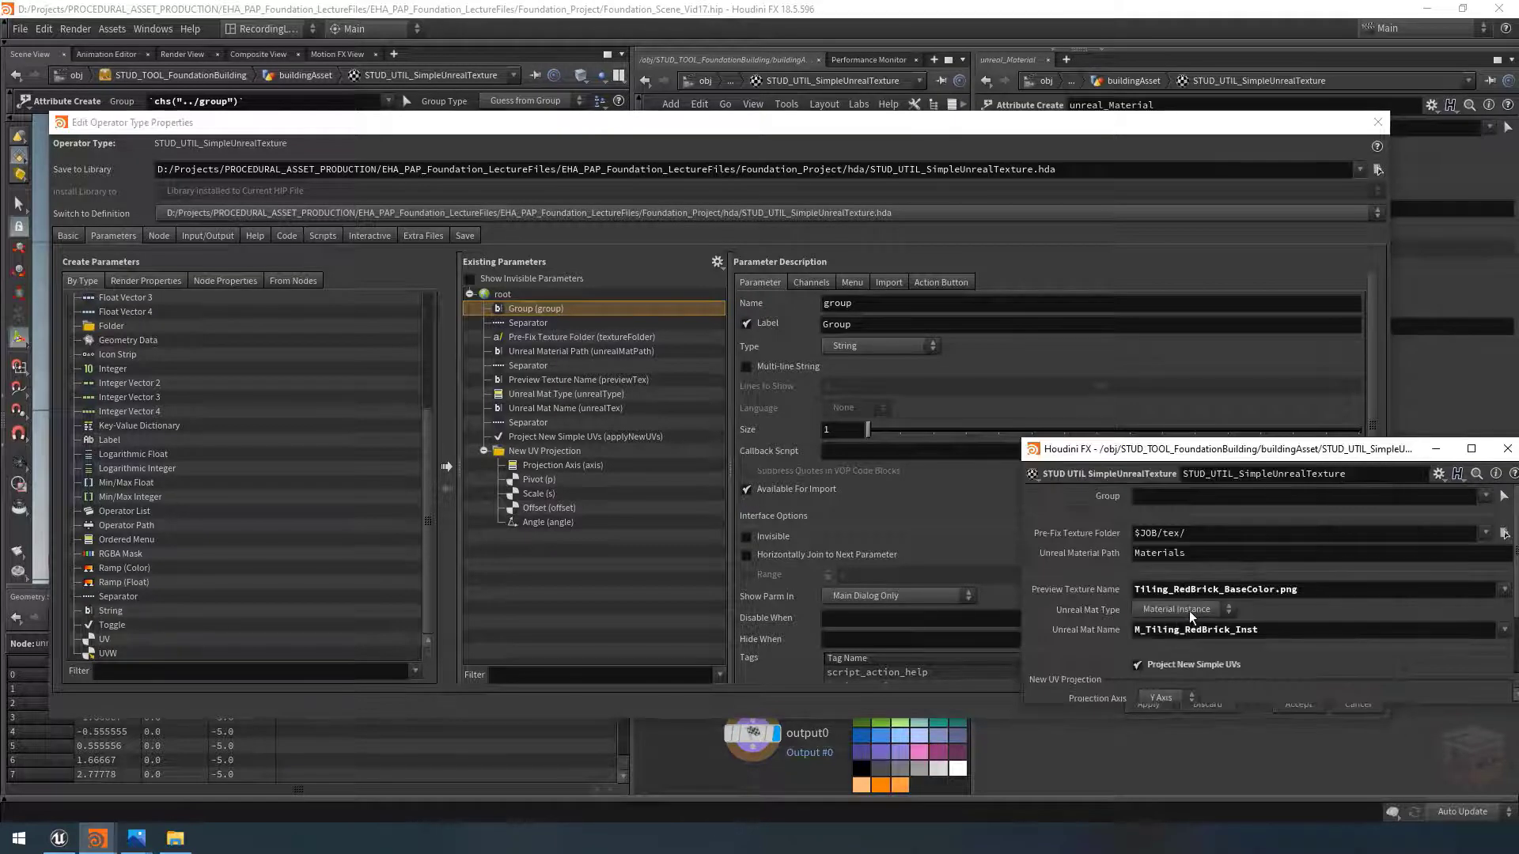
click(1189, 611)
click(1187, 612)
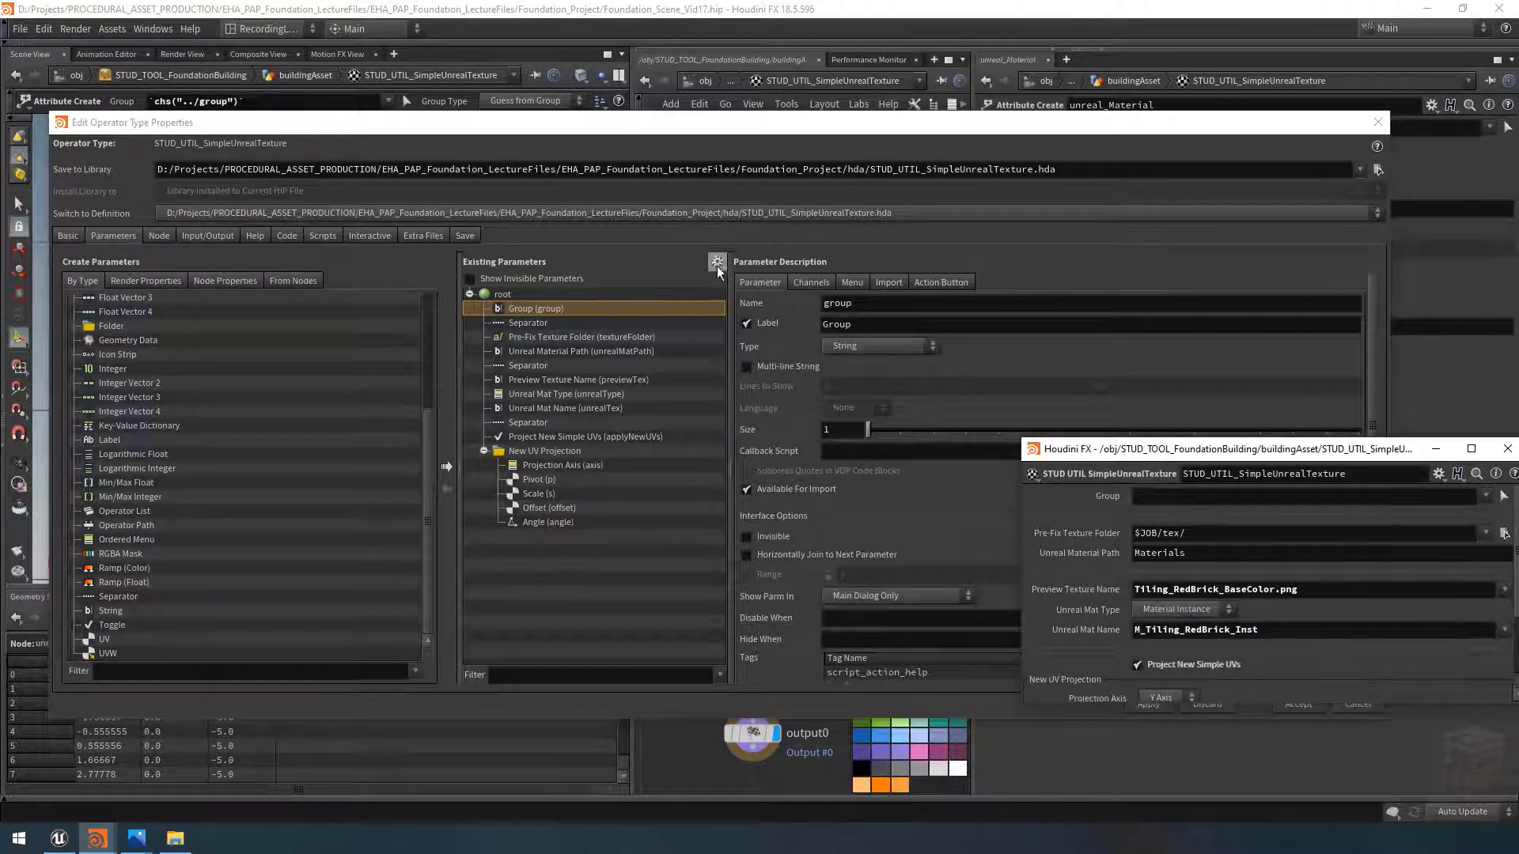
Step: Join Unreal Mat Type horizontally to the next parameter, apply the change, and check the asset's parameter layout
click(761, 282)
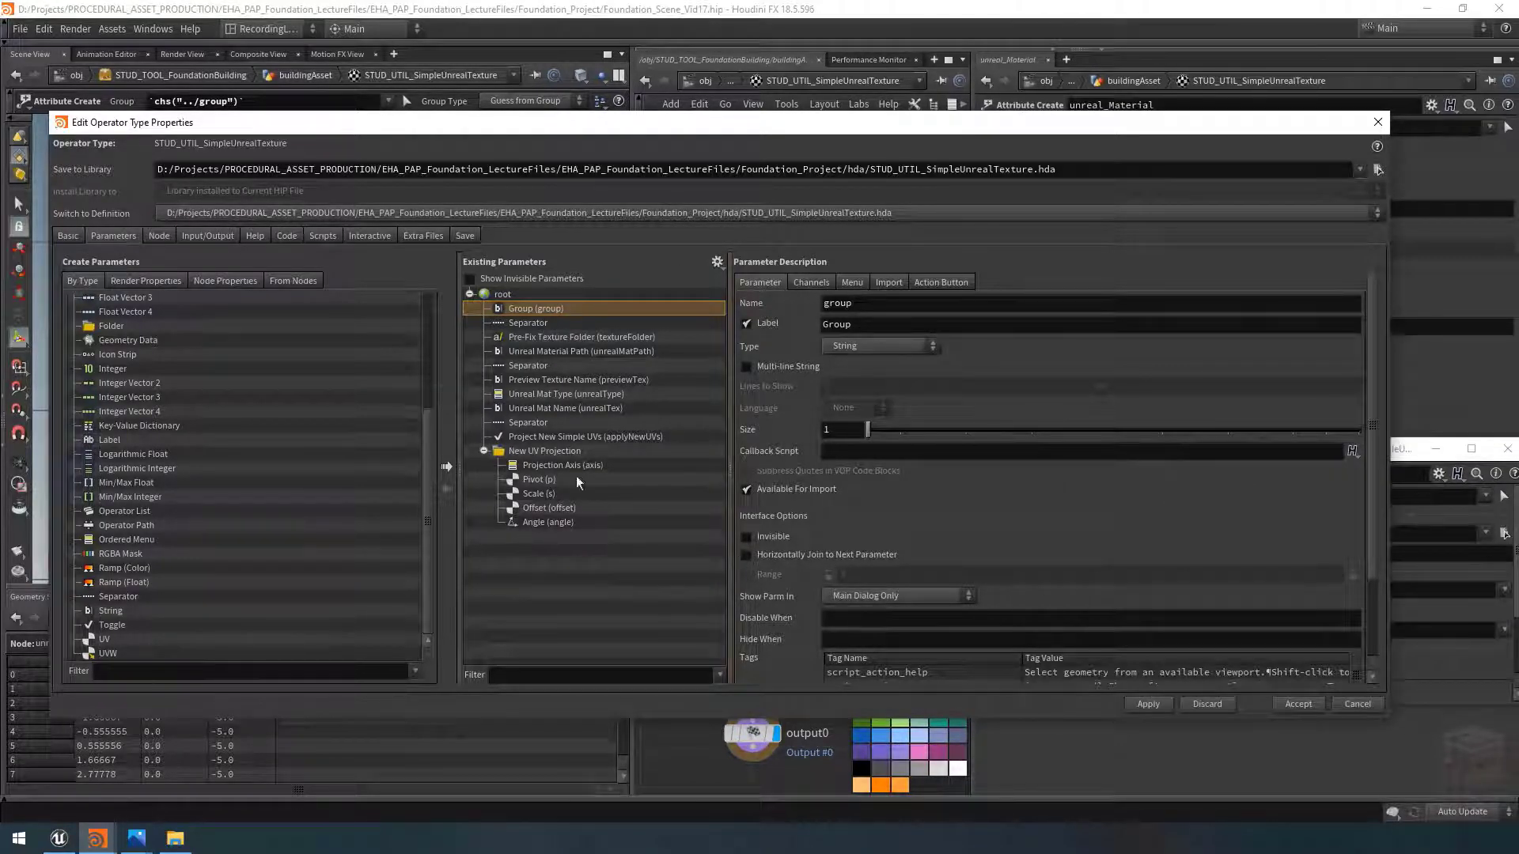
click(523, 393)
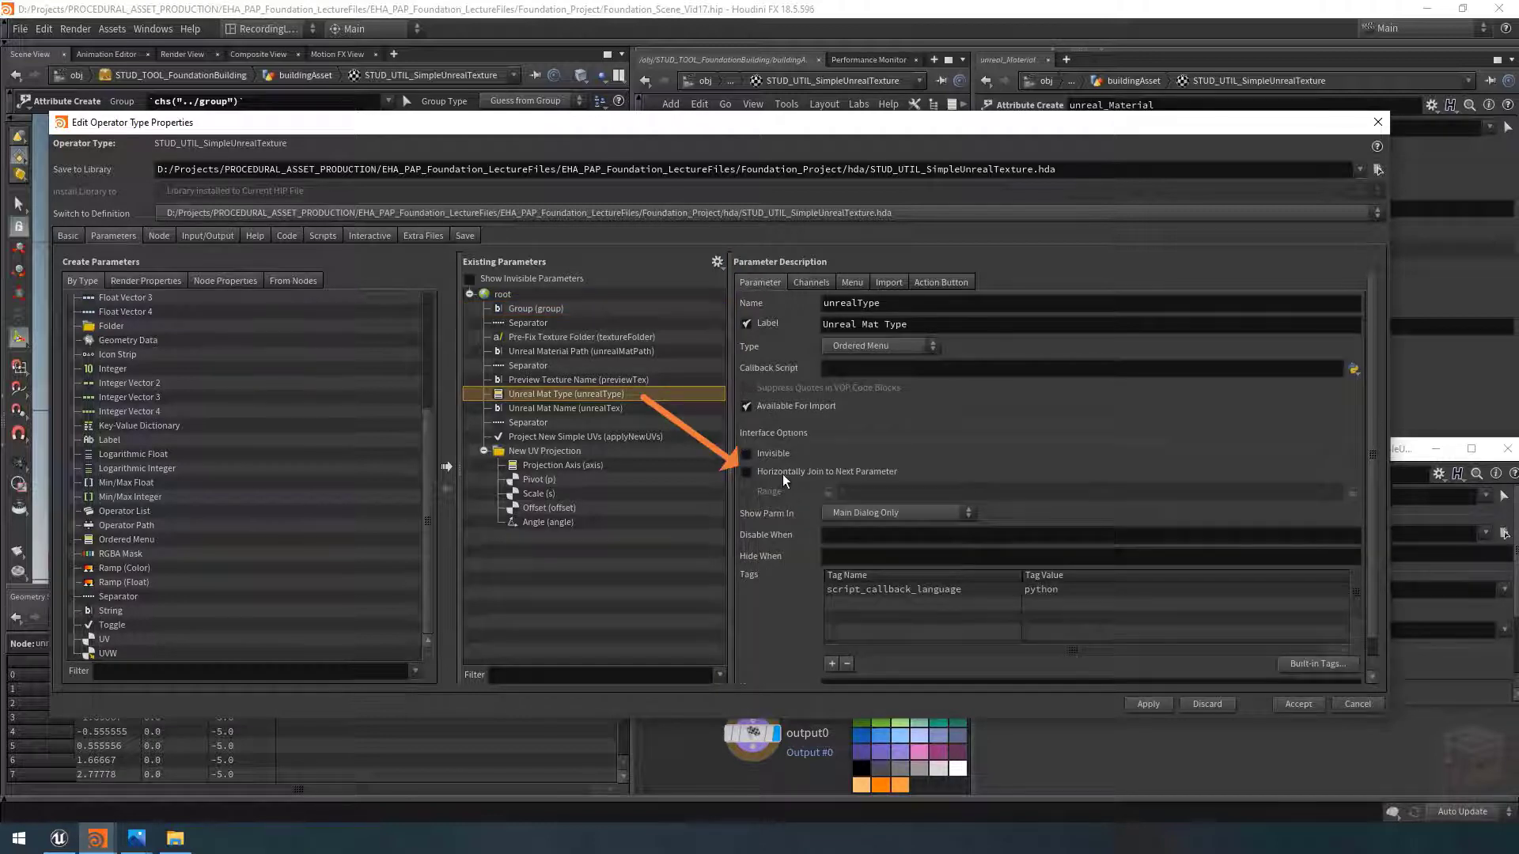
click(1143, 705)
drag(1408, 463, 1025, 451)
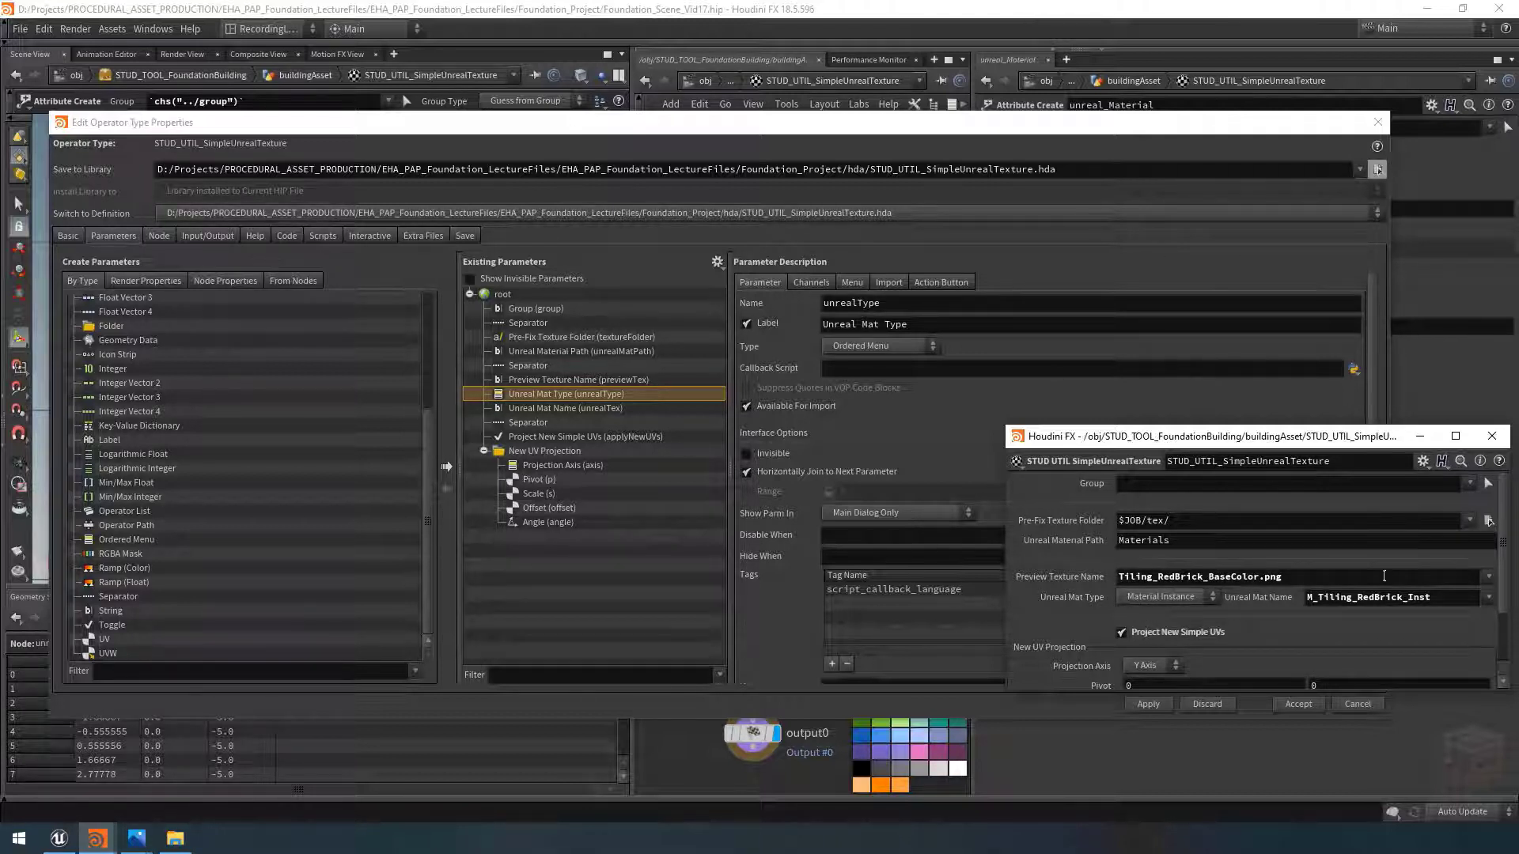
click(1488, 576)
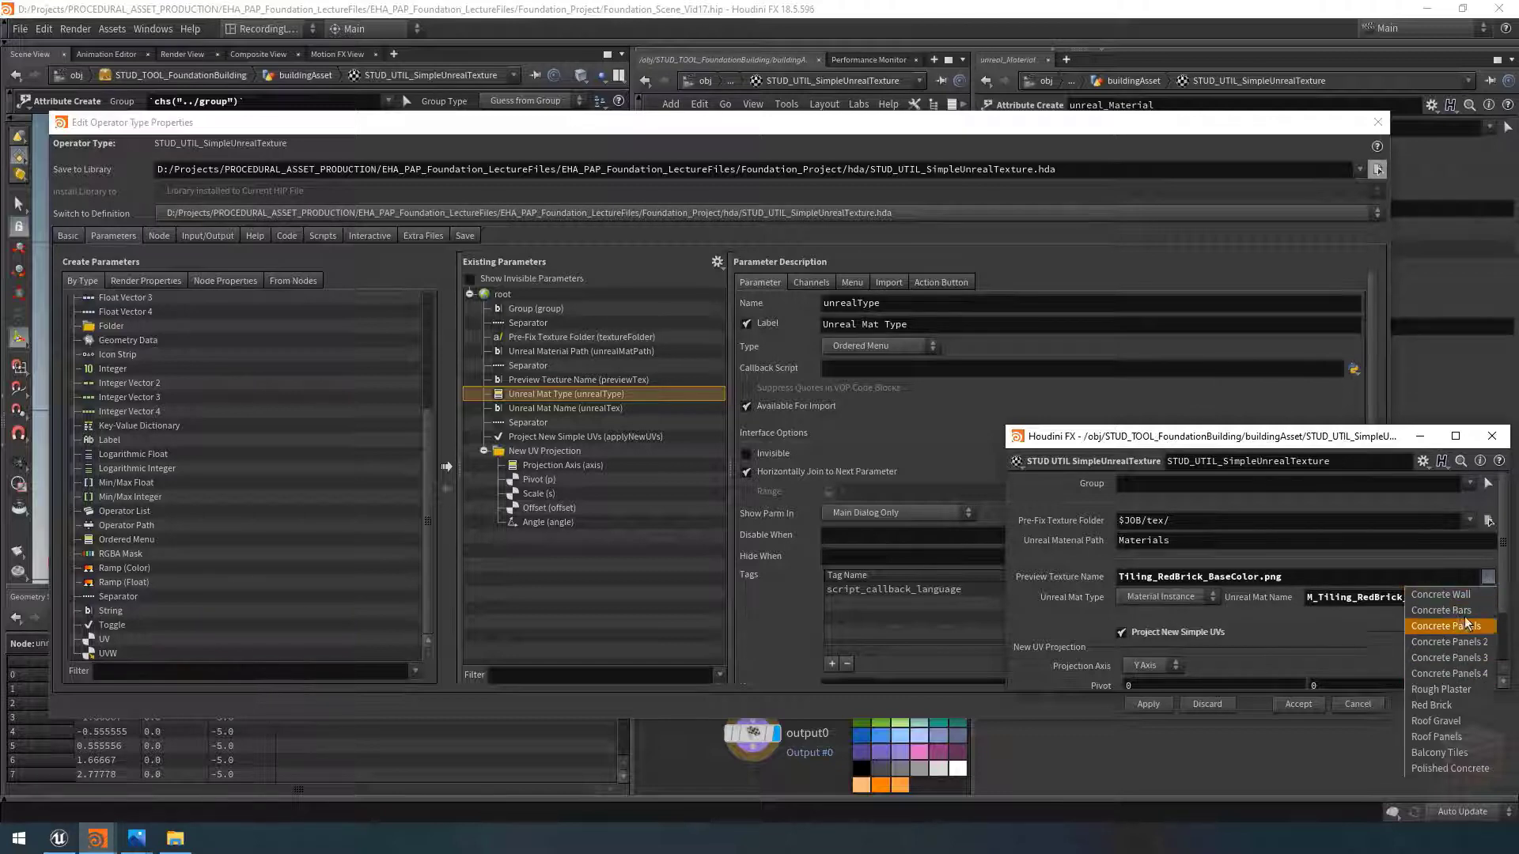
click(1487, 578)
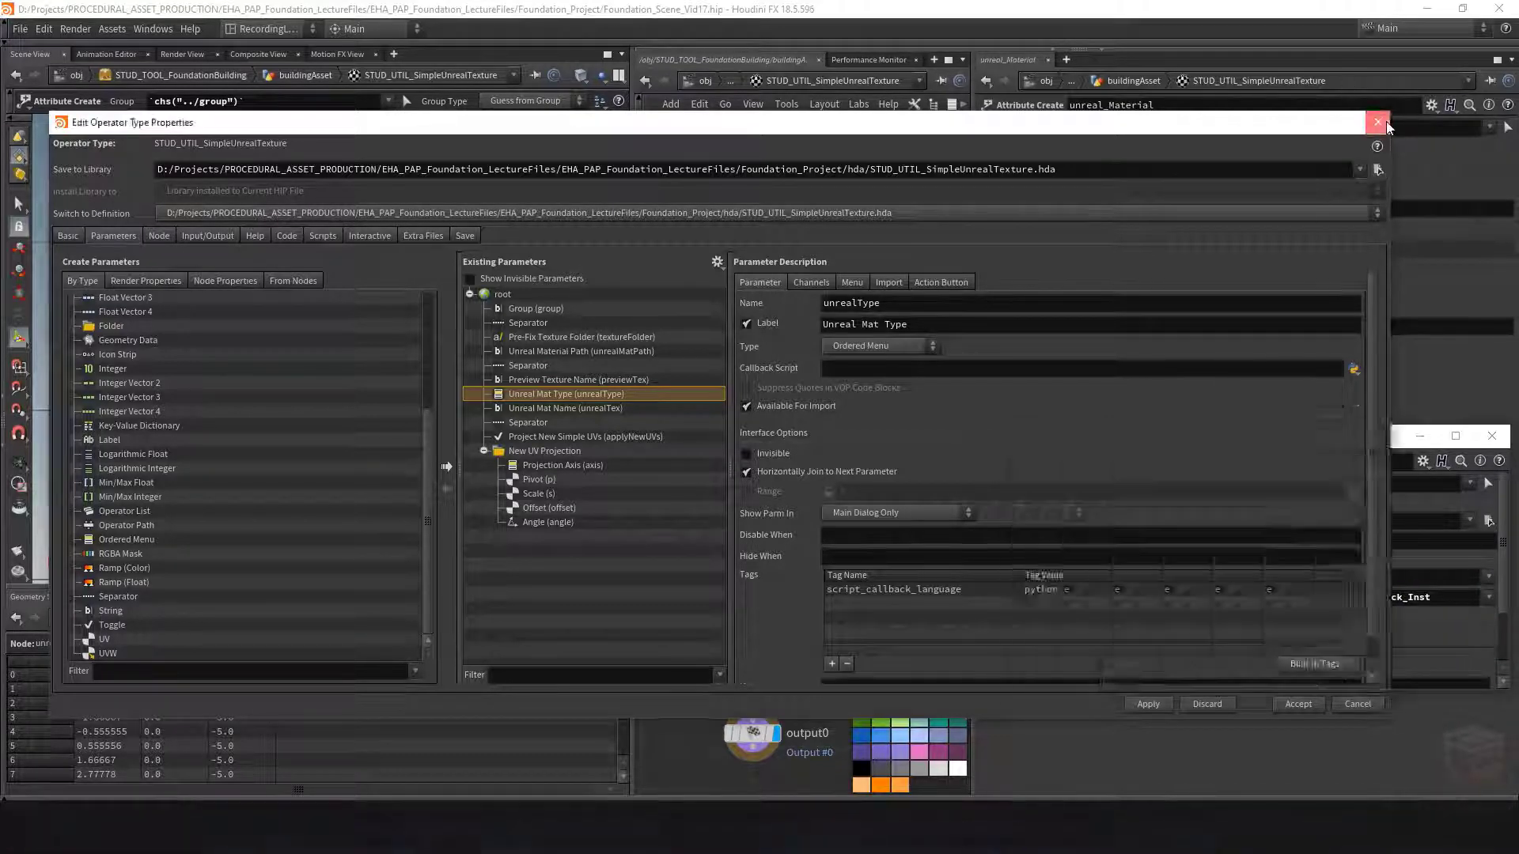
Step: Close the operator type properties and move the asset's parameter window clear of the node network and unreal_Material parameters
click(1372, 122)
drag(1329, 443, 324, 475)
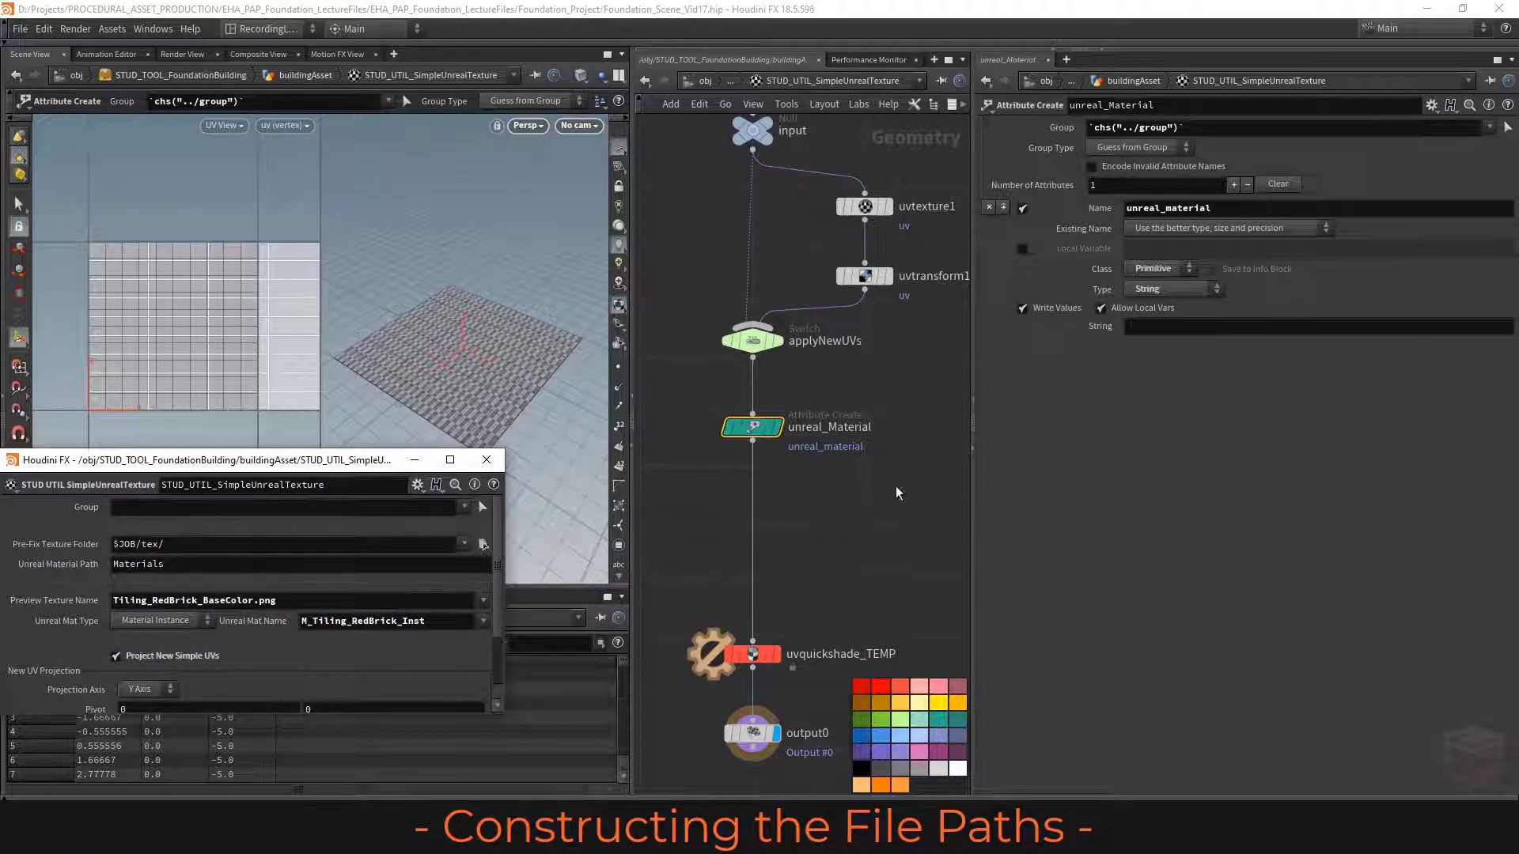
middle_drag(843, 451, 910, 459)
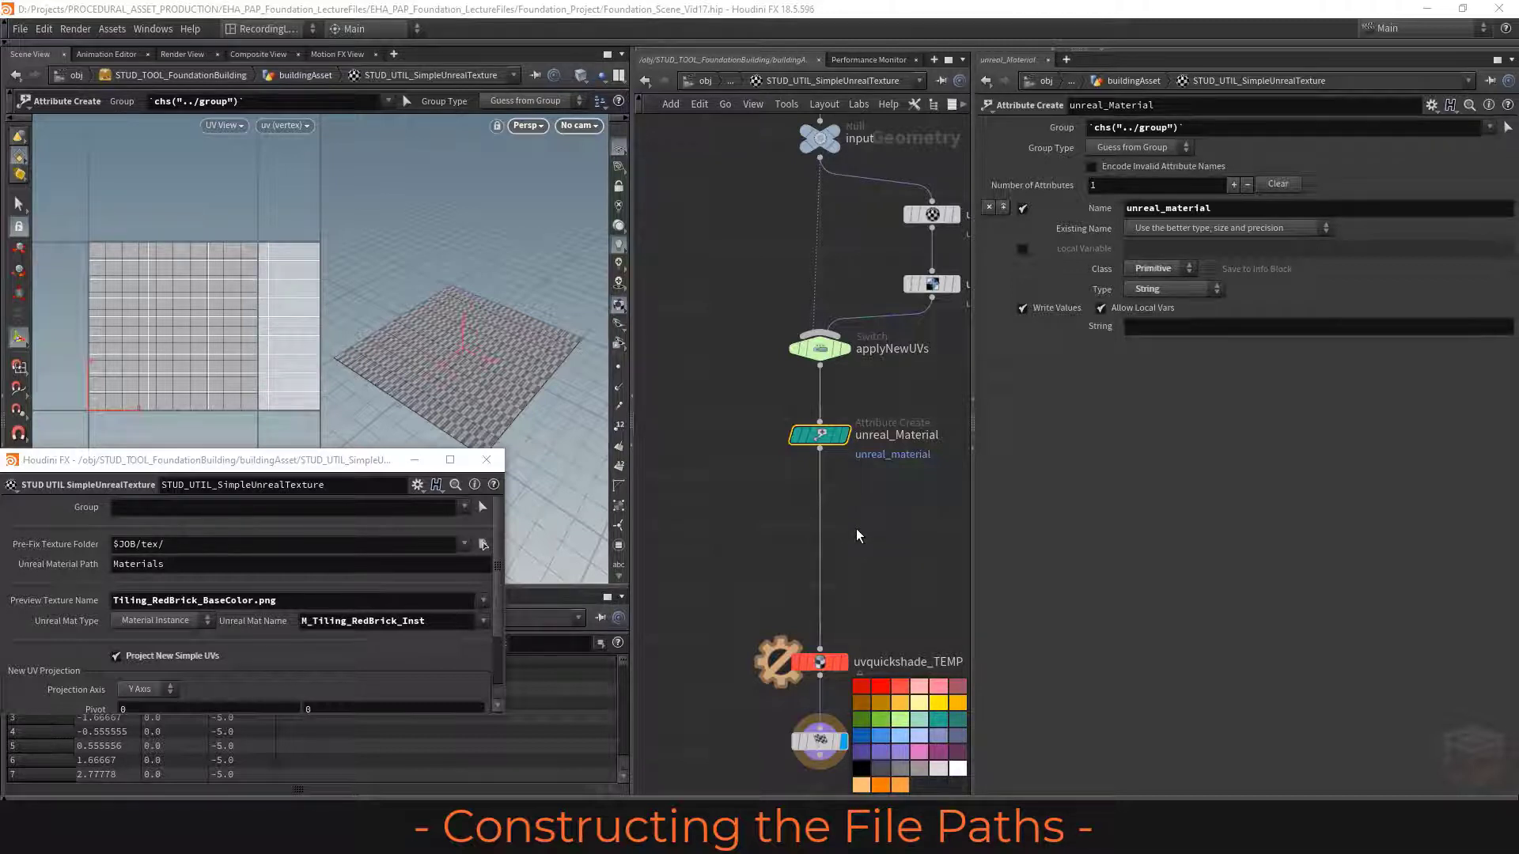
middle_drag(856, 528, 815, 545)
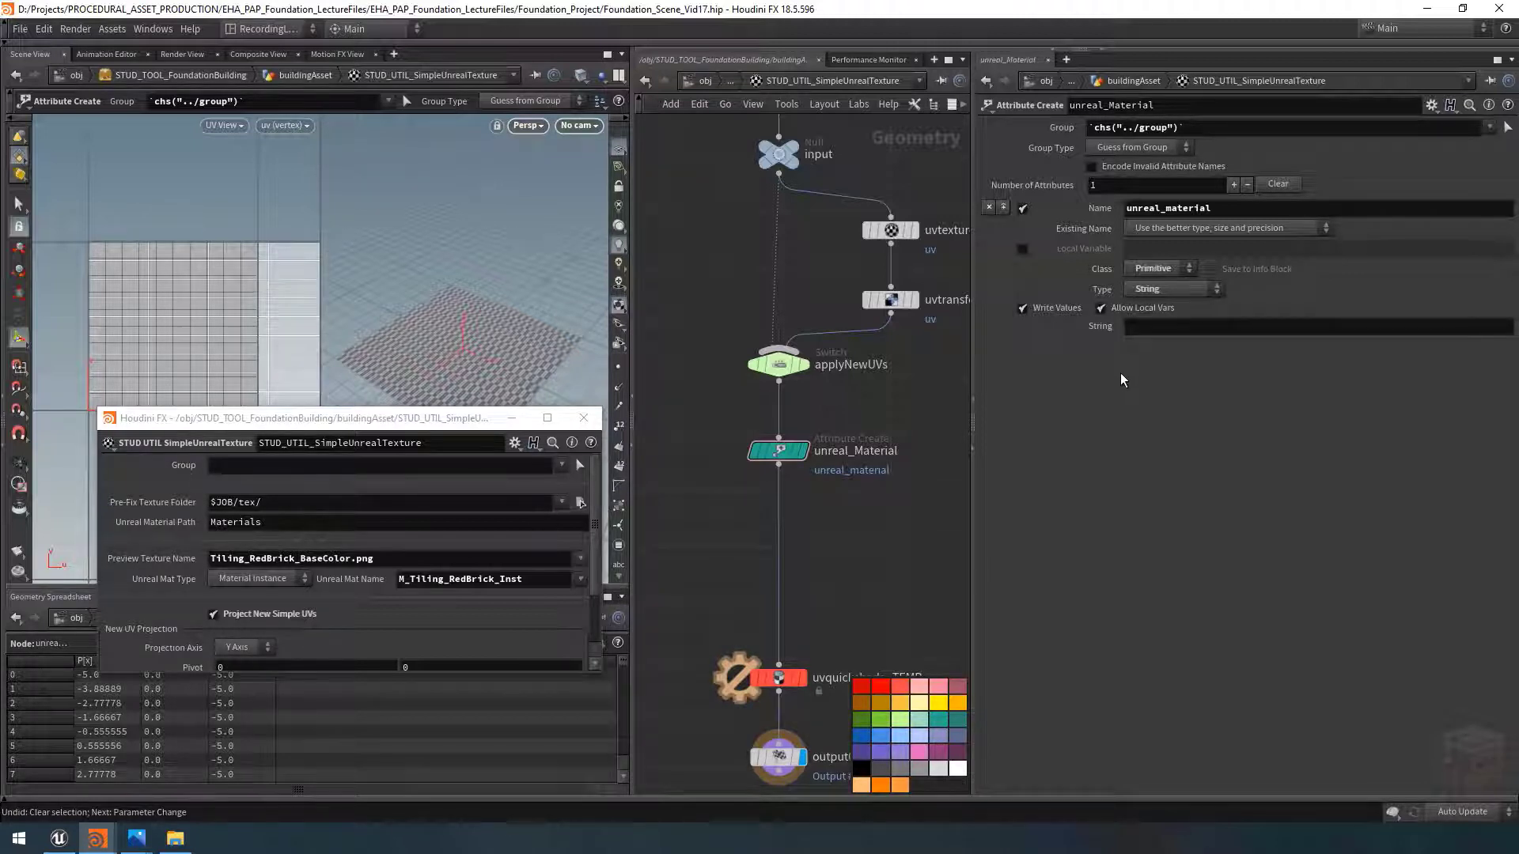
Step: Link the unreal_Material node's String value to Unreal Mat Type with a relative reference, and check its evaluated value and type options
right_click(174, 581)
click(220, 605)
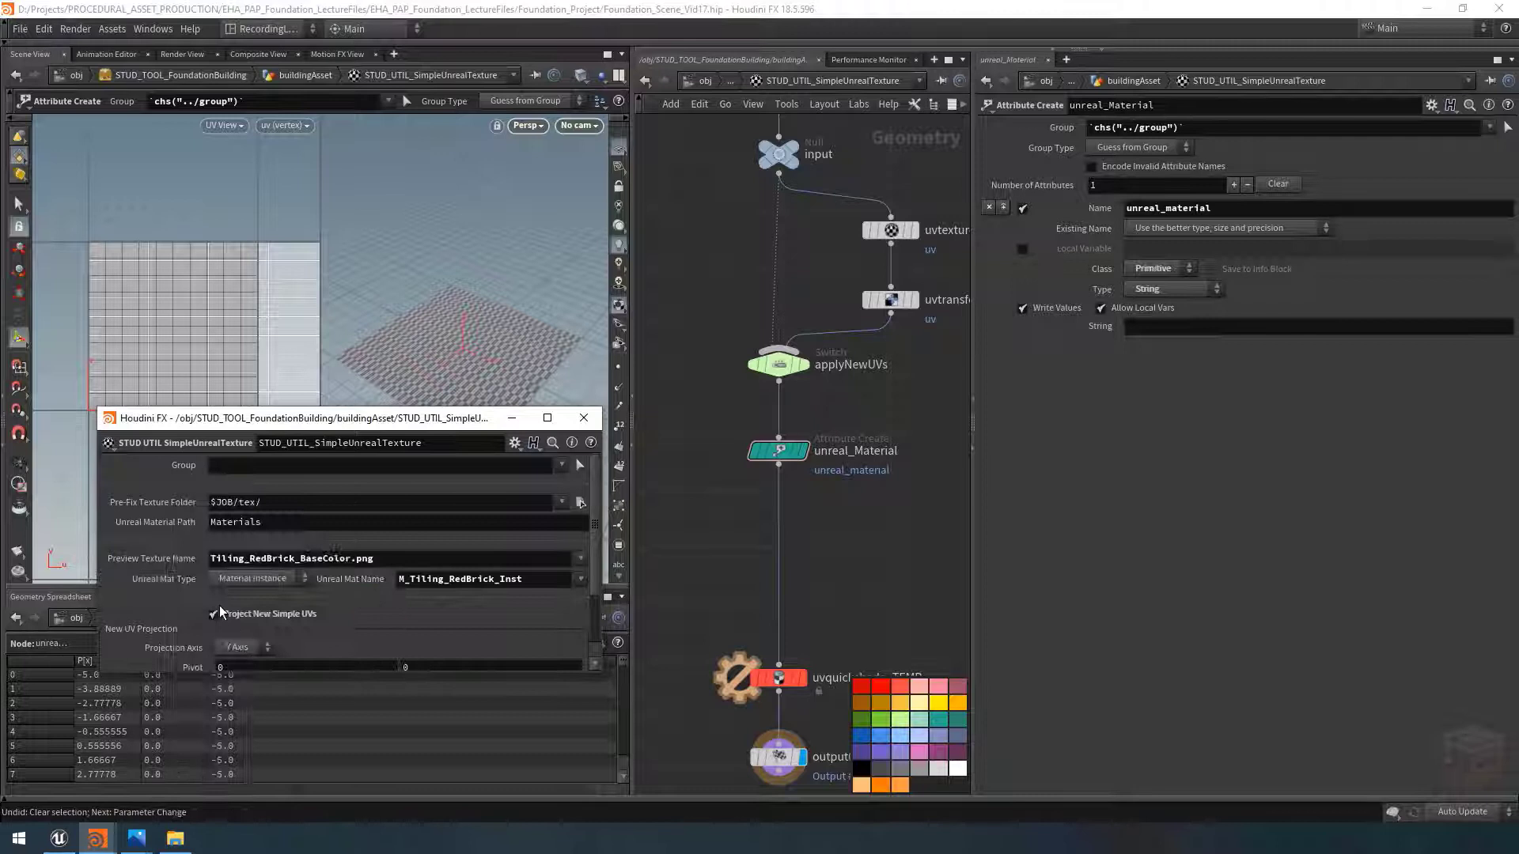
right_click(1146, 326)
click(1163, 479)
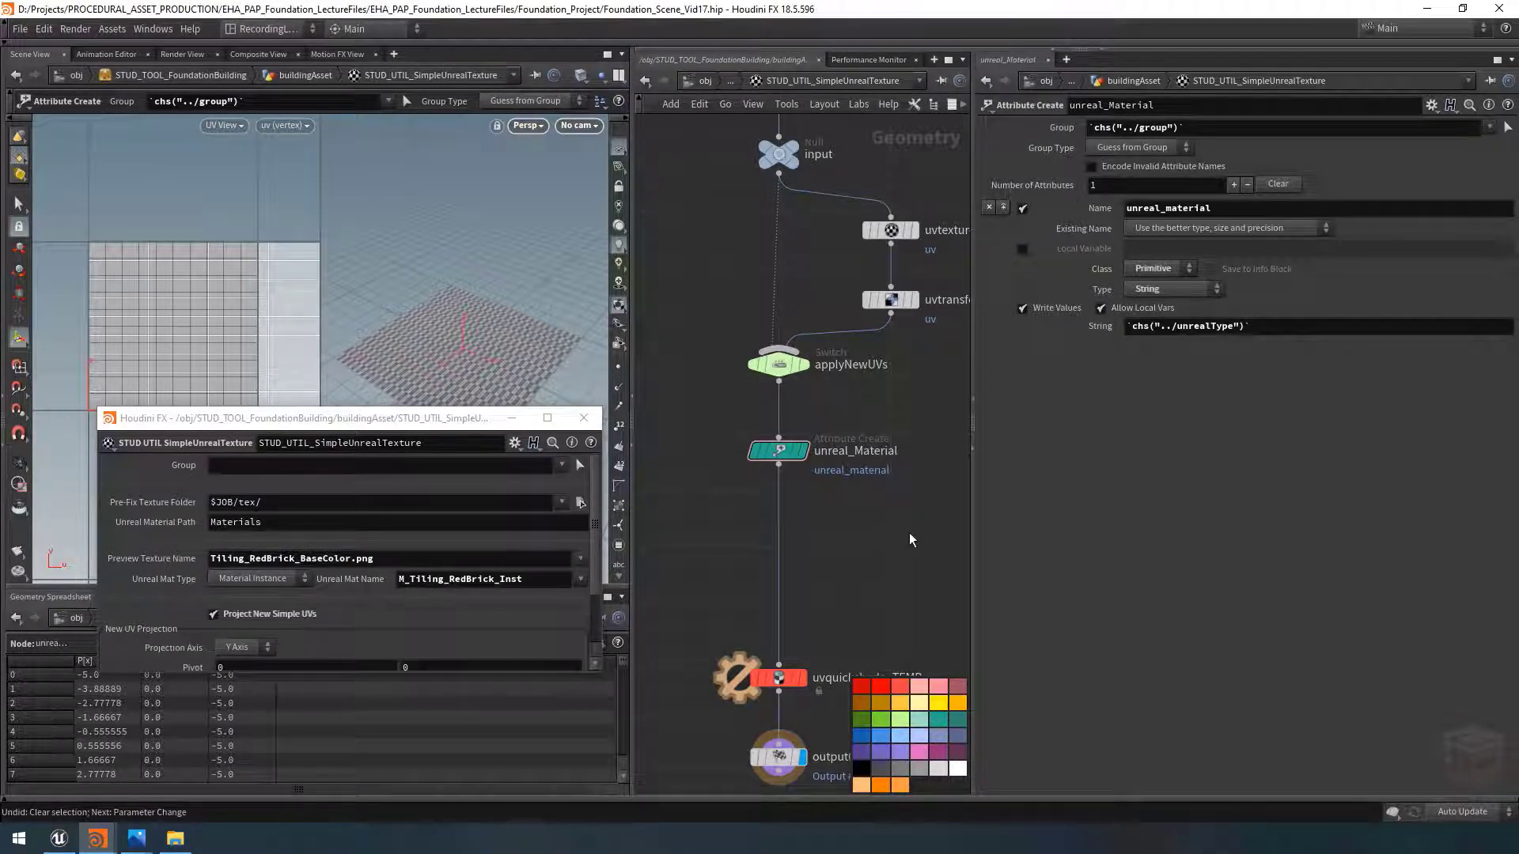
click(1100, 327)
click(275, 581)
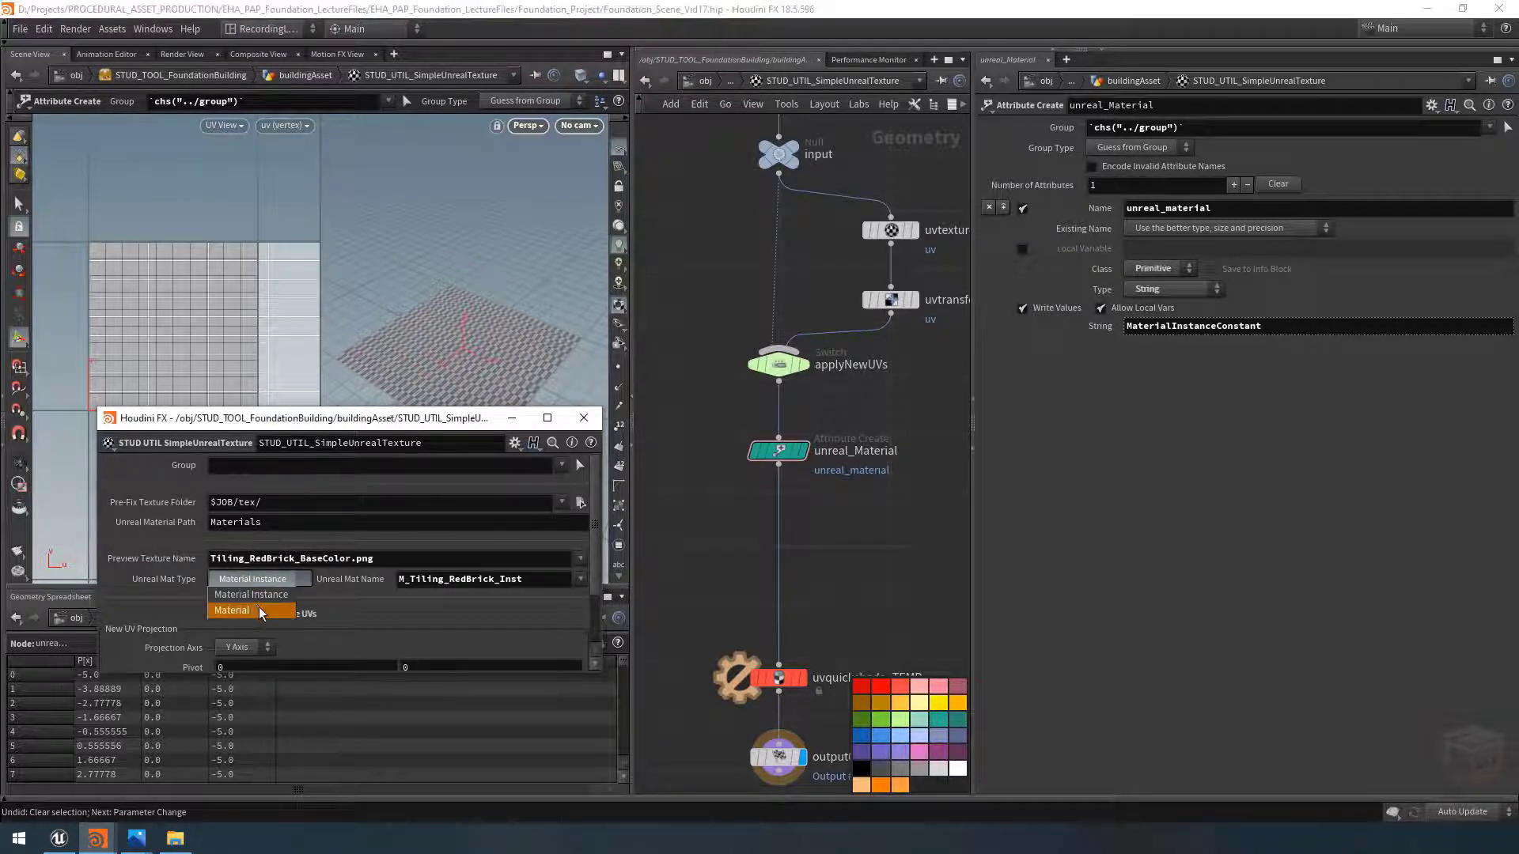
click(259, 606)
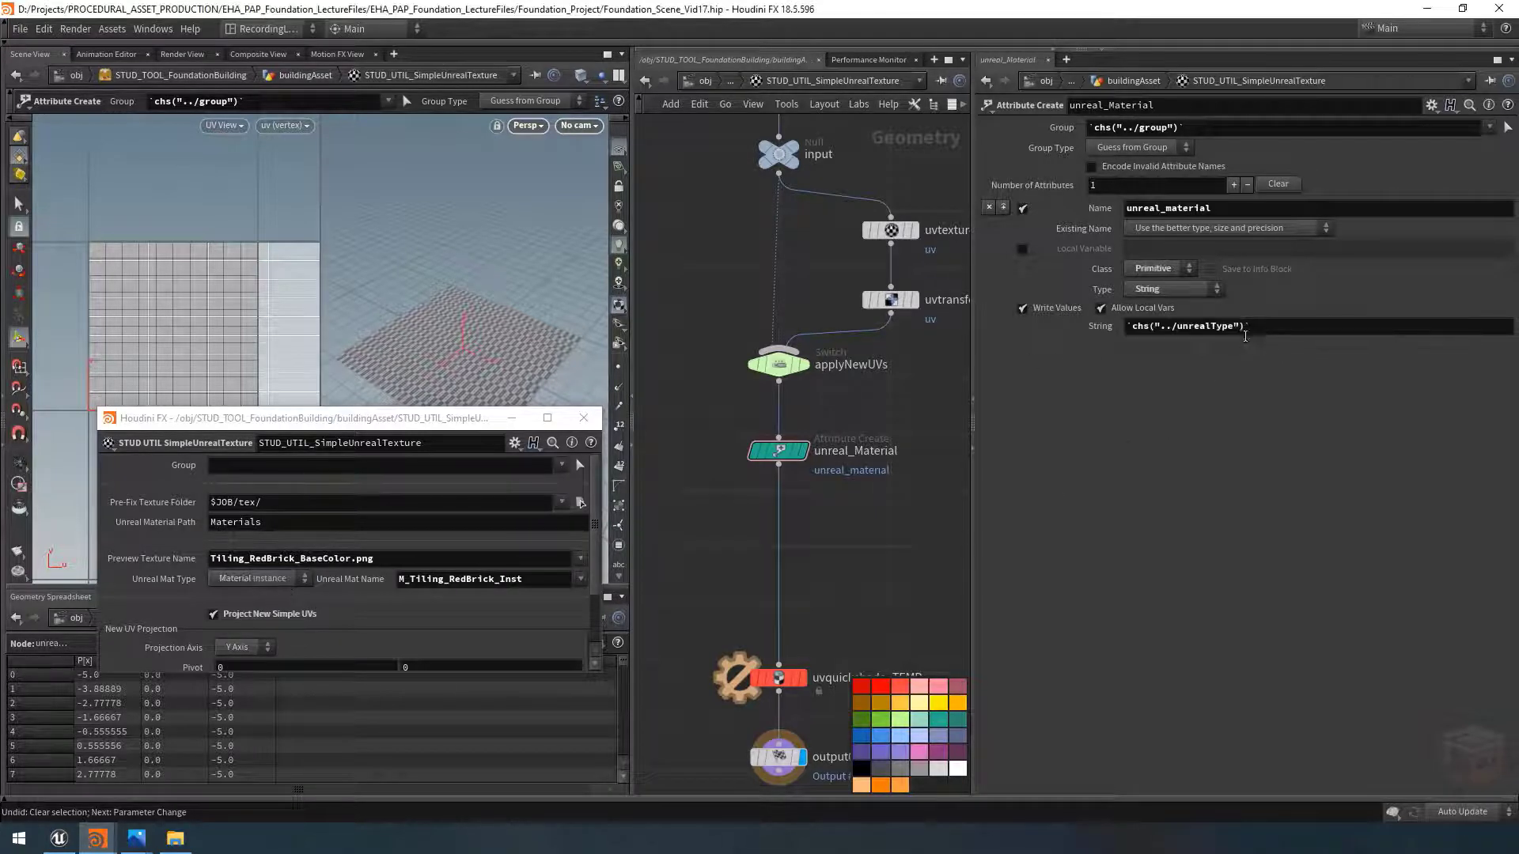
Step: Extend the String expression to `chs("../unrealType") + "'/Game/" ` and check its evaluated value
click(1245, 328)
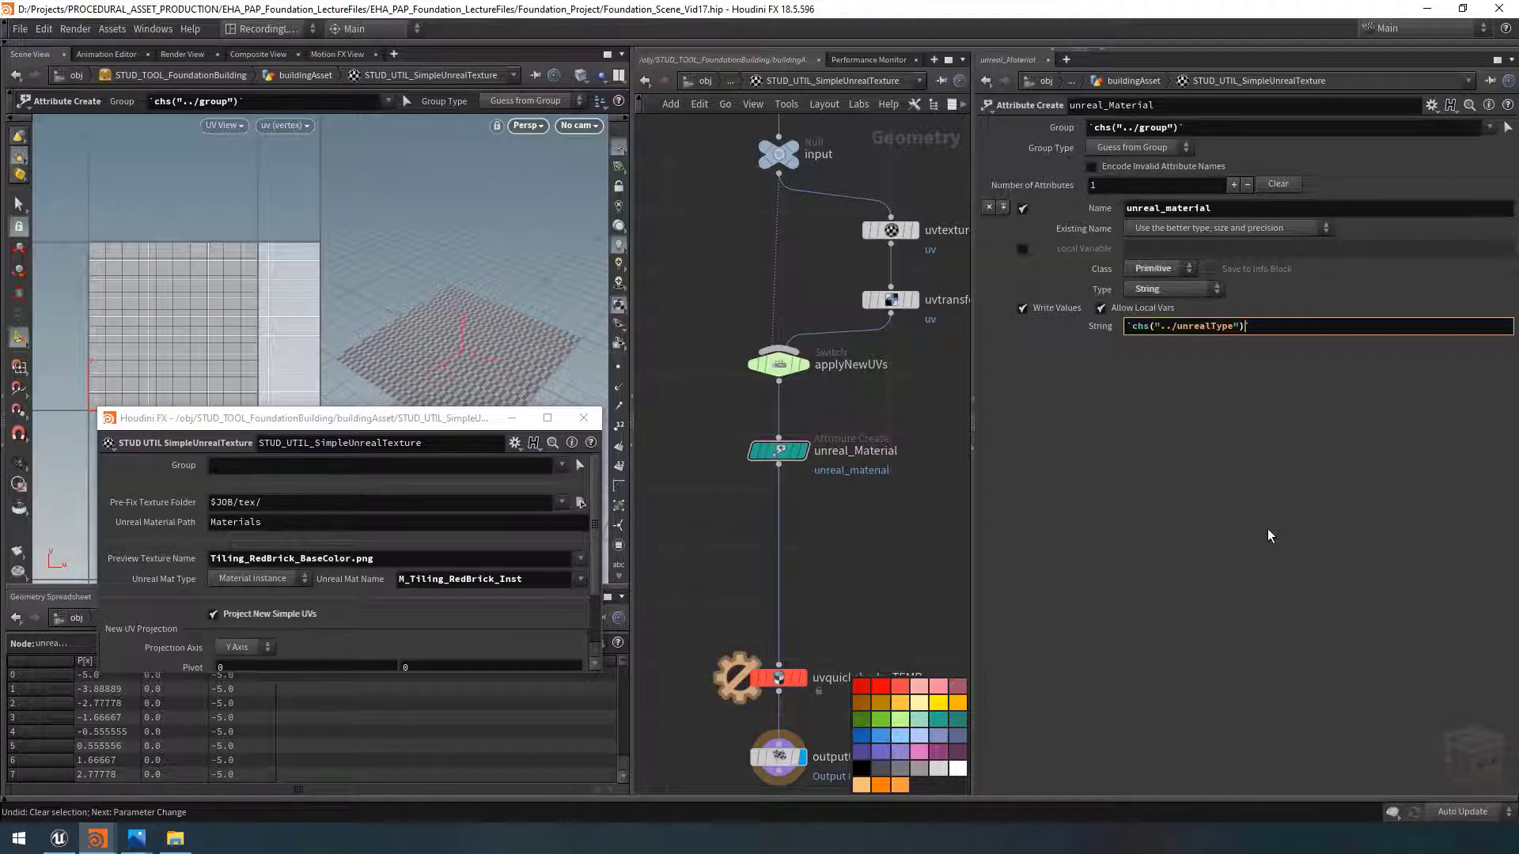
text(+ ")
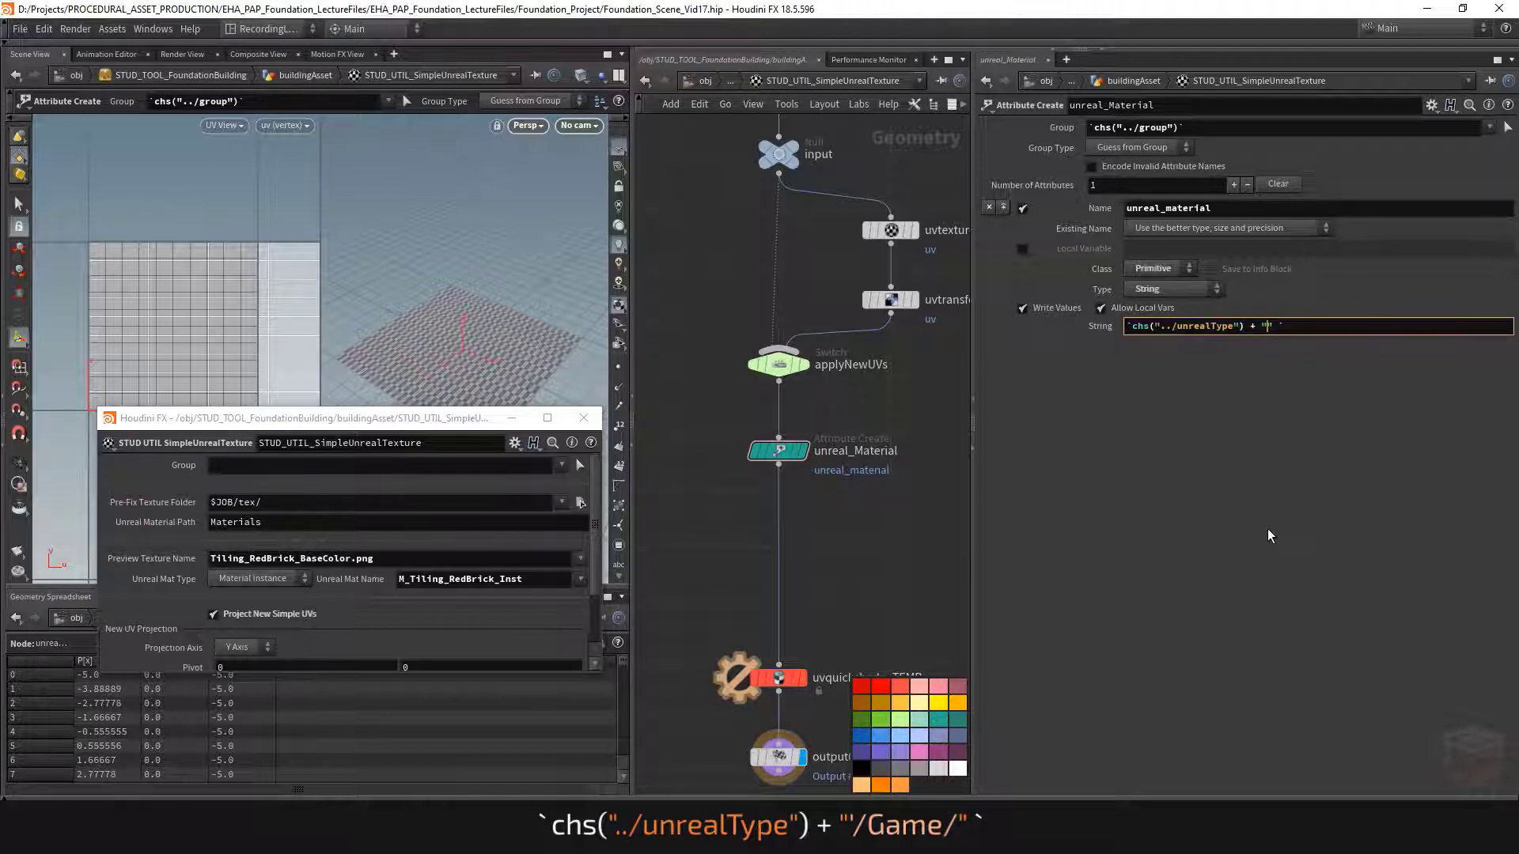
text("/Game/)
key(Return)
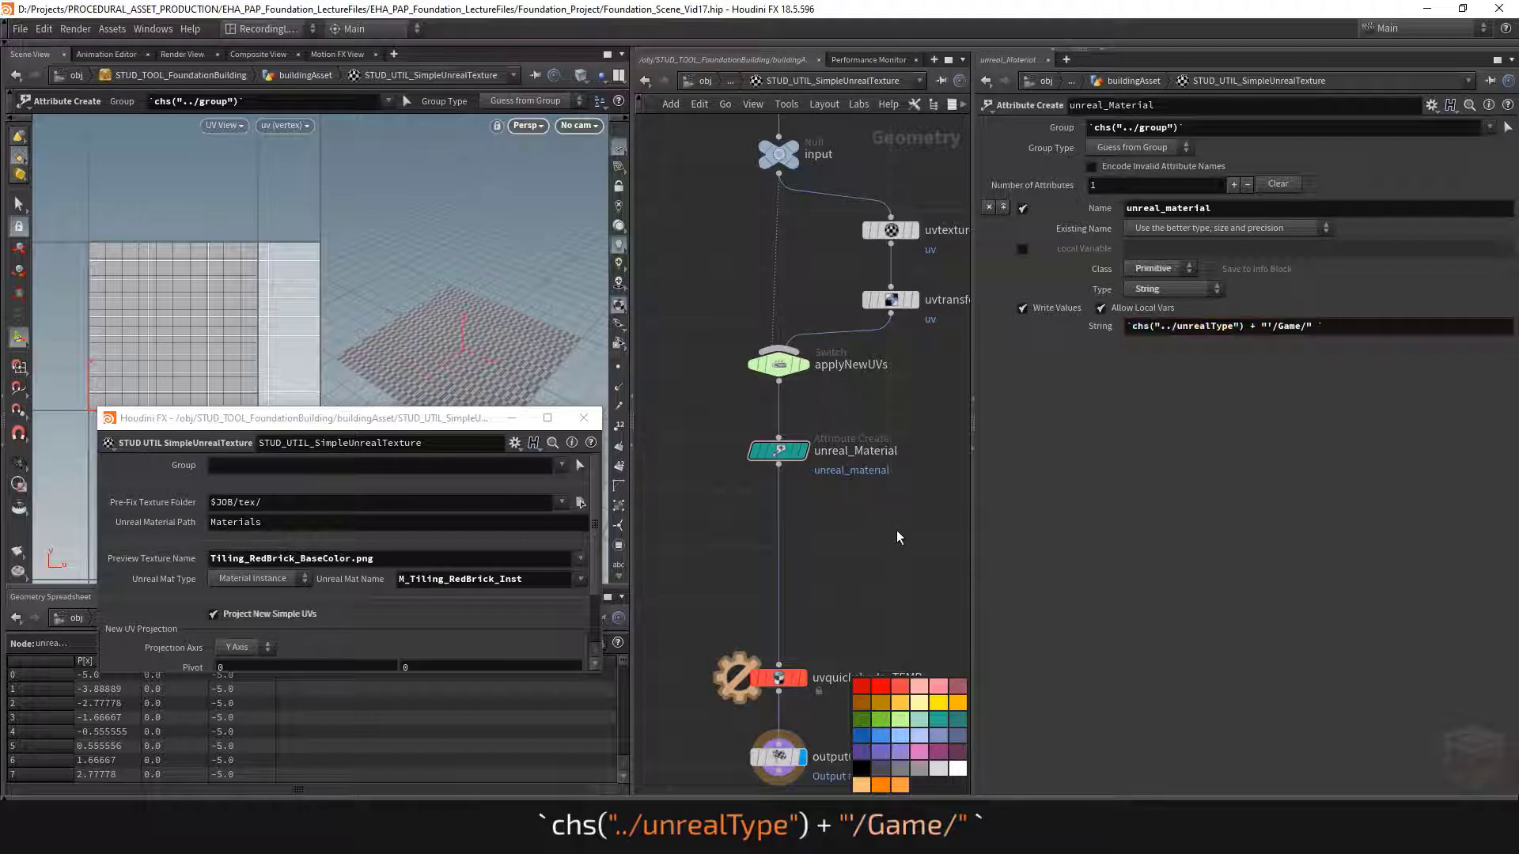
click(1084, 330)
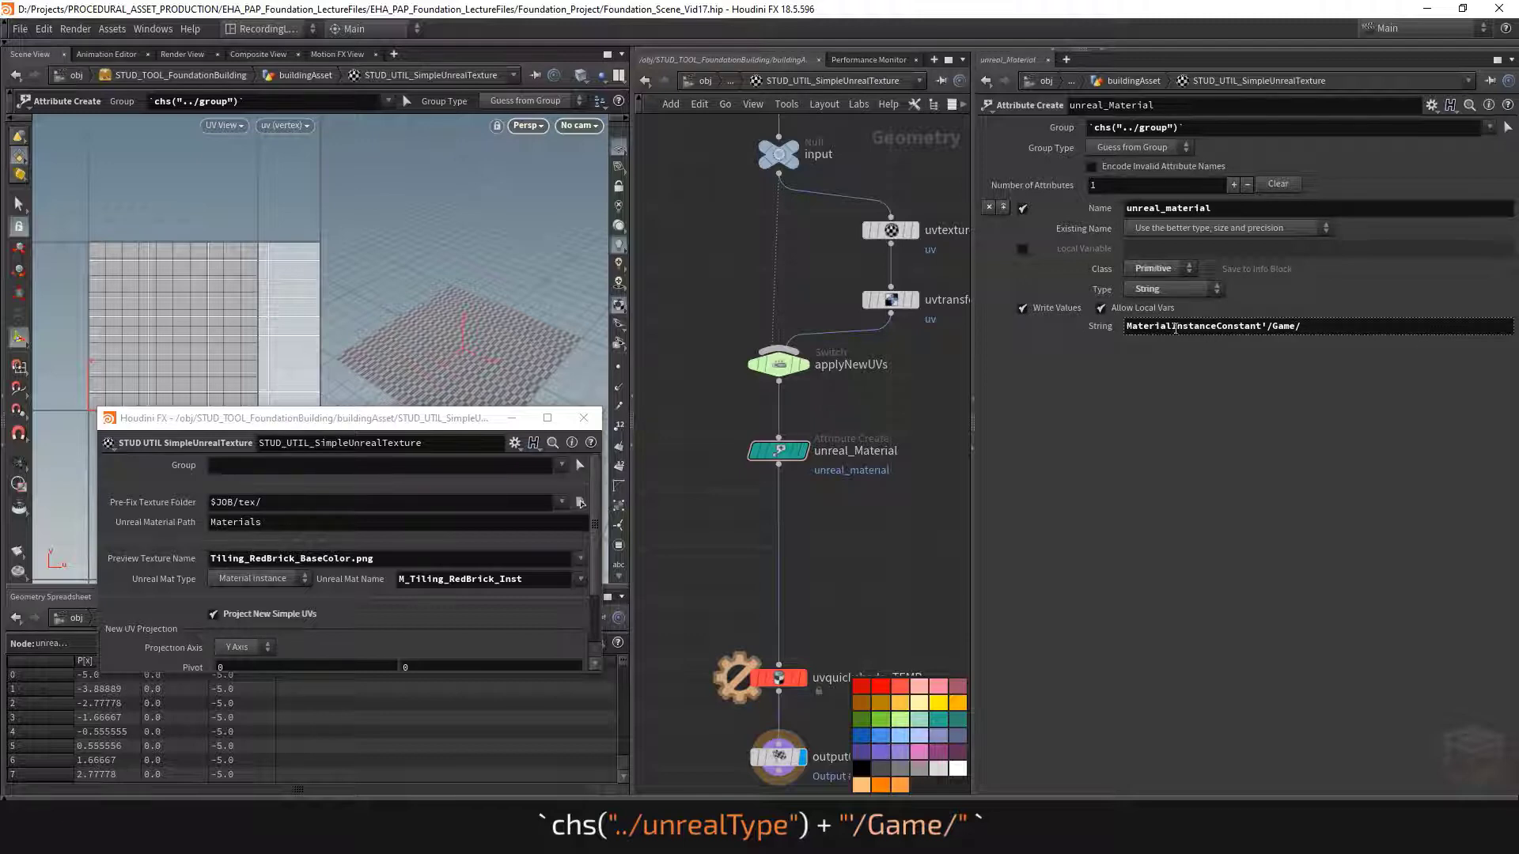
click(1092, 326)
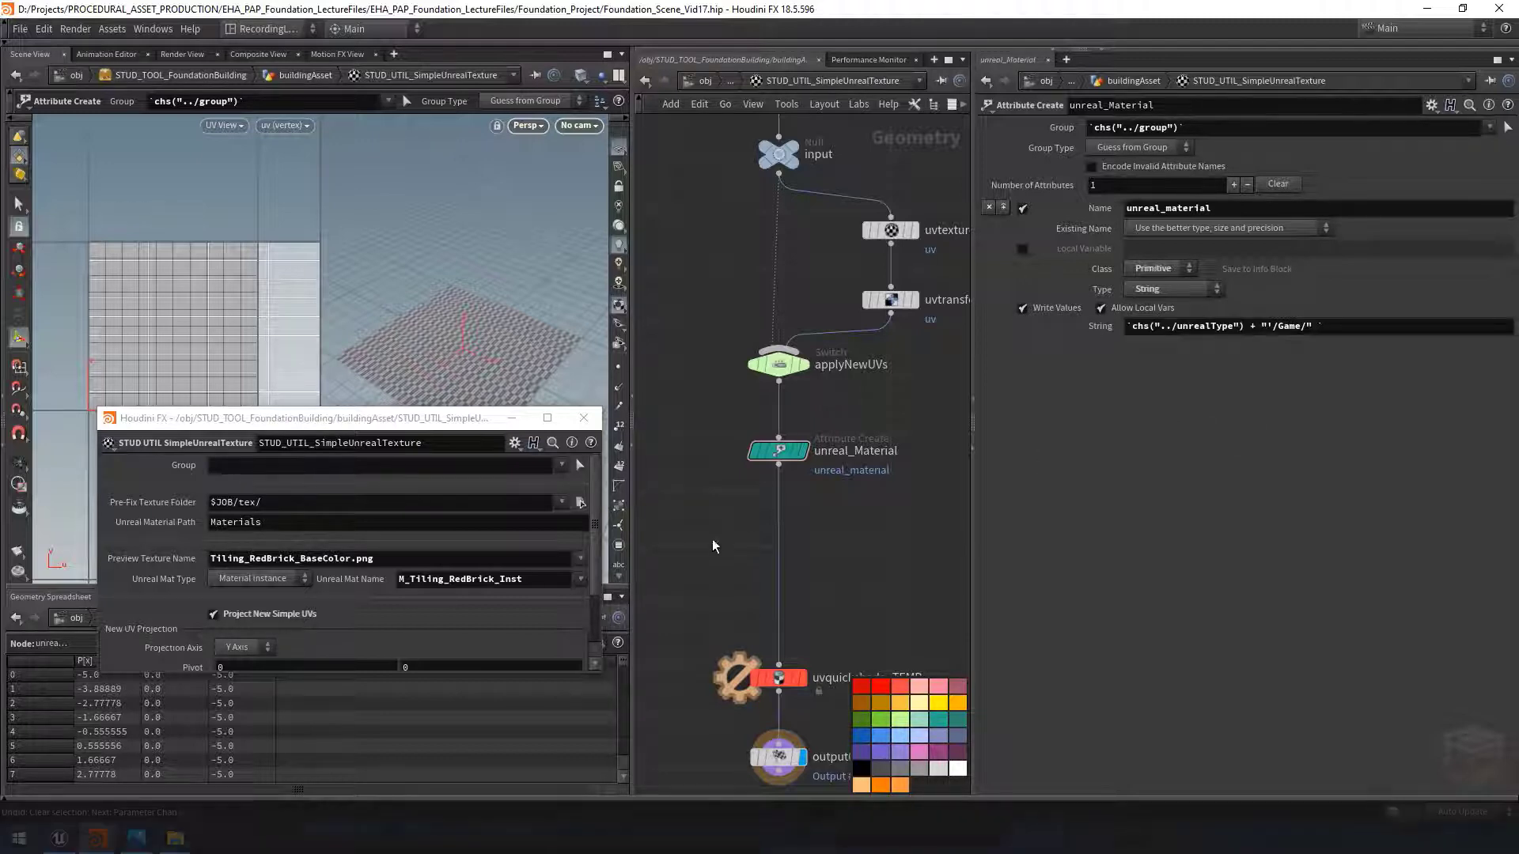
Step: Switch to Unreal Editor, copy the reference of M_Tiling_ConcreteBars_Inst, and paste it into the content search to examine the path format
click(58, 838)
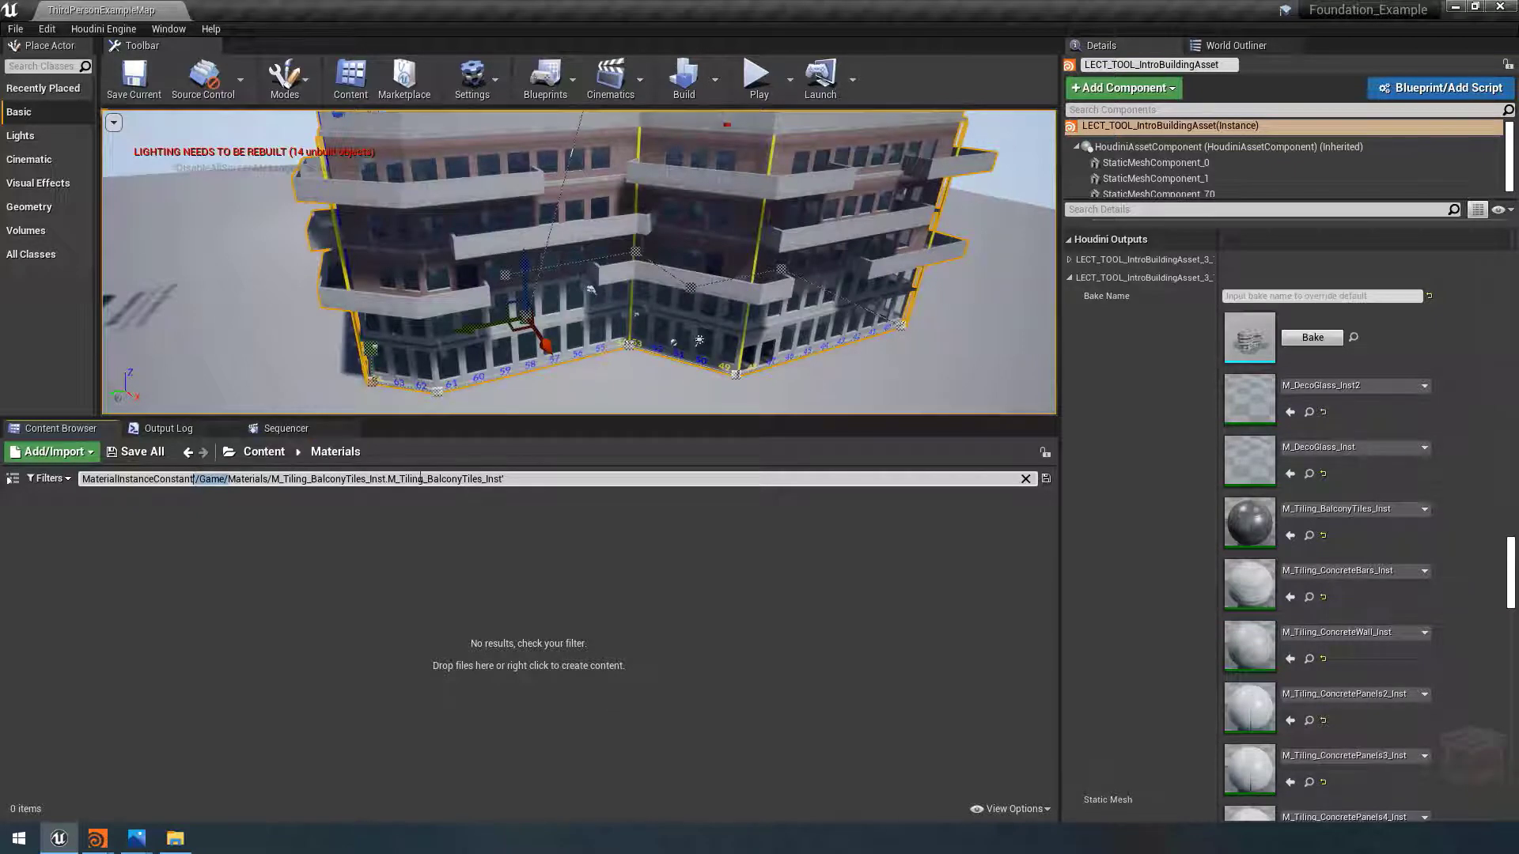
click(1025, 478)
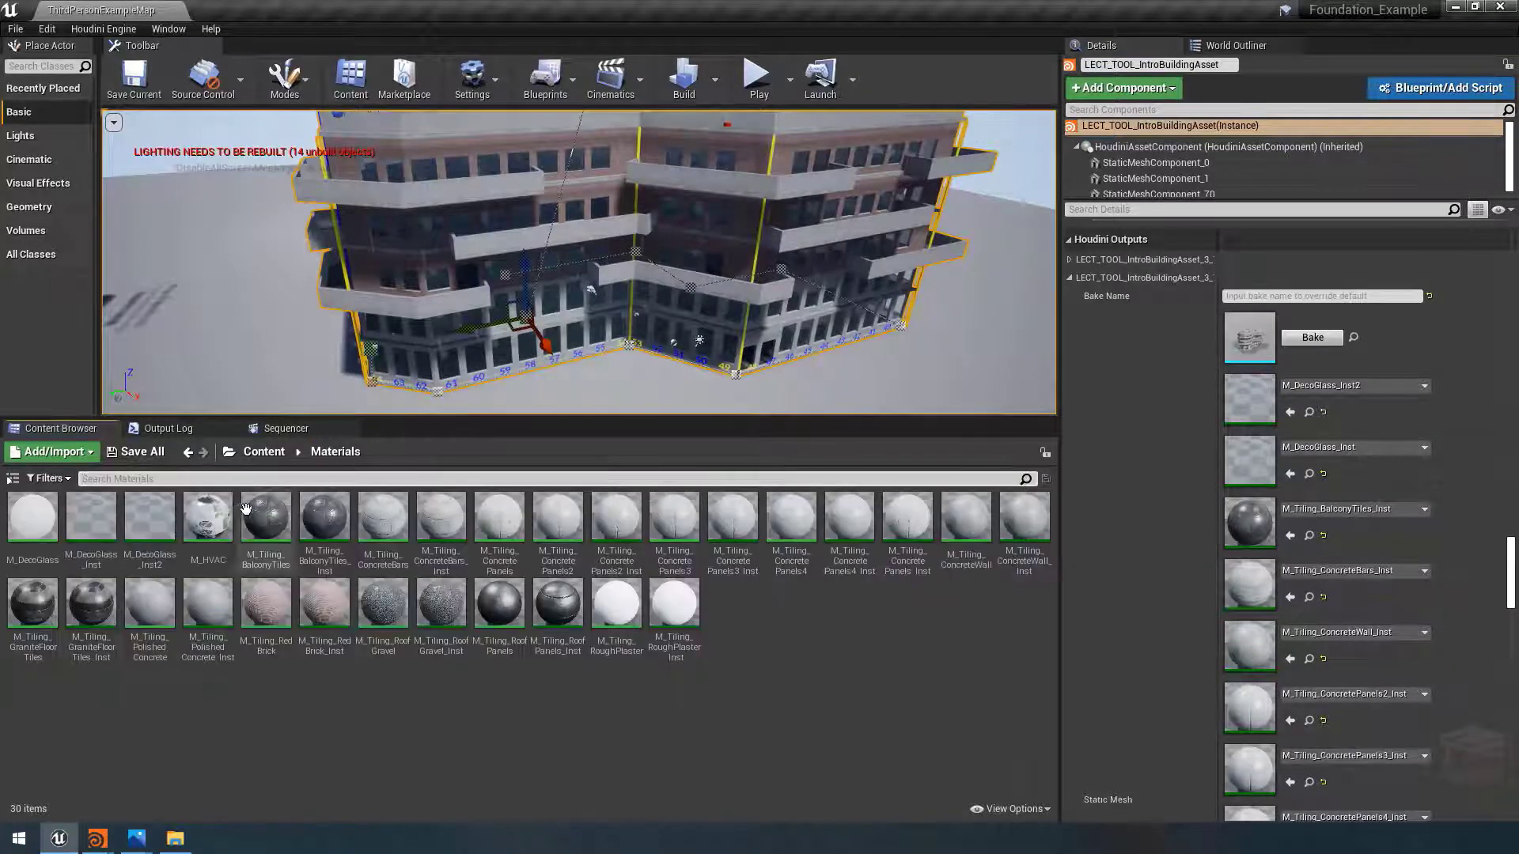
right_click(440, 523)
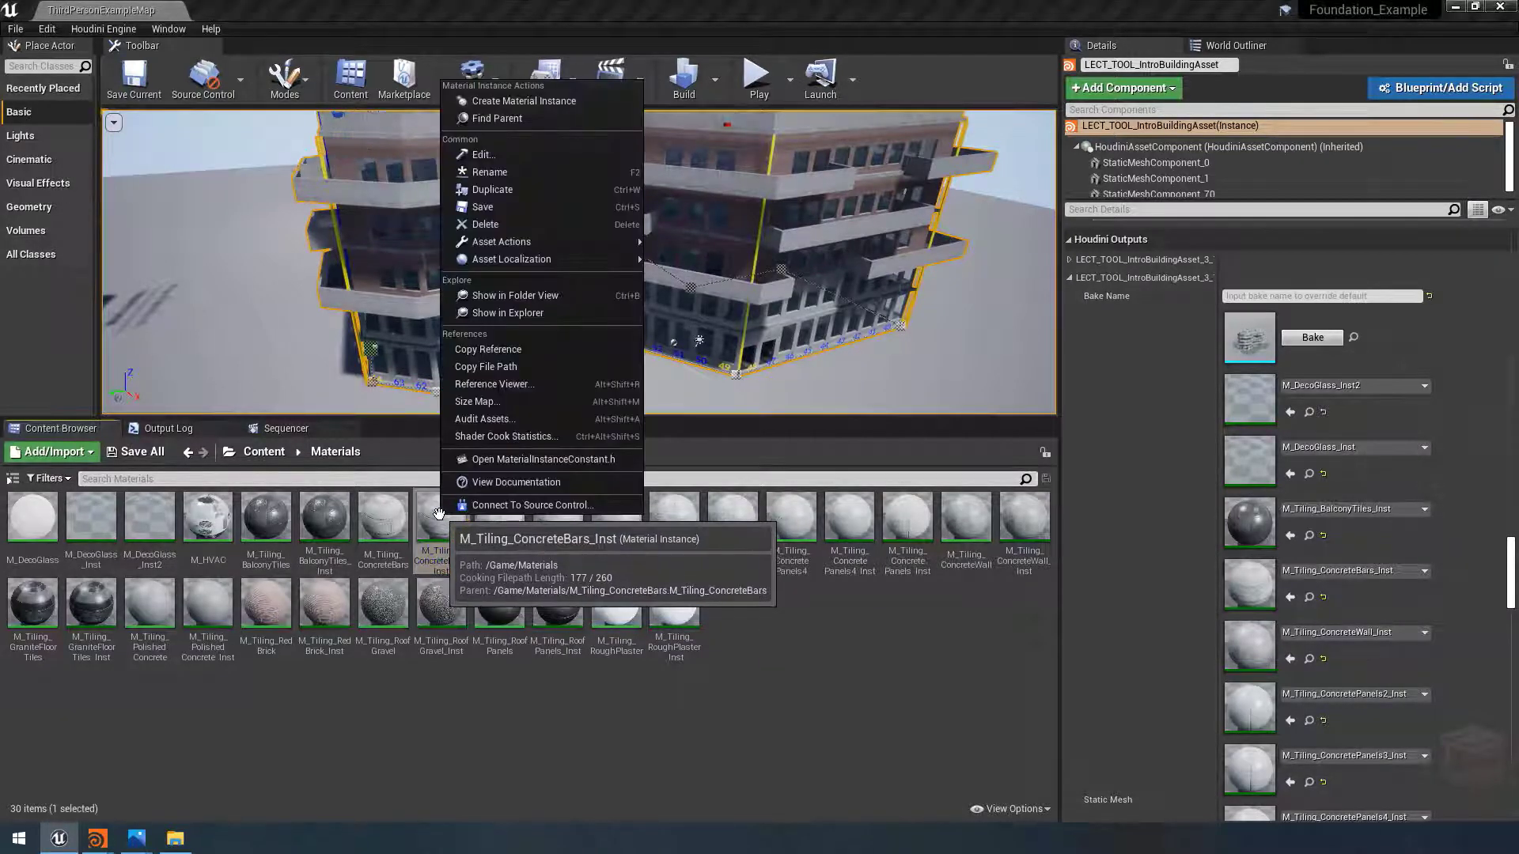
click(488, 349)
click(434, 477)
key(ctrl+v)
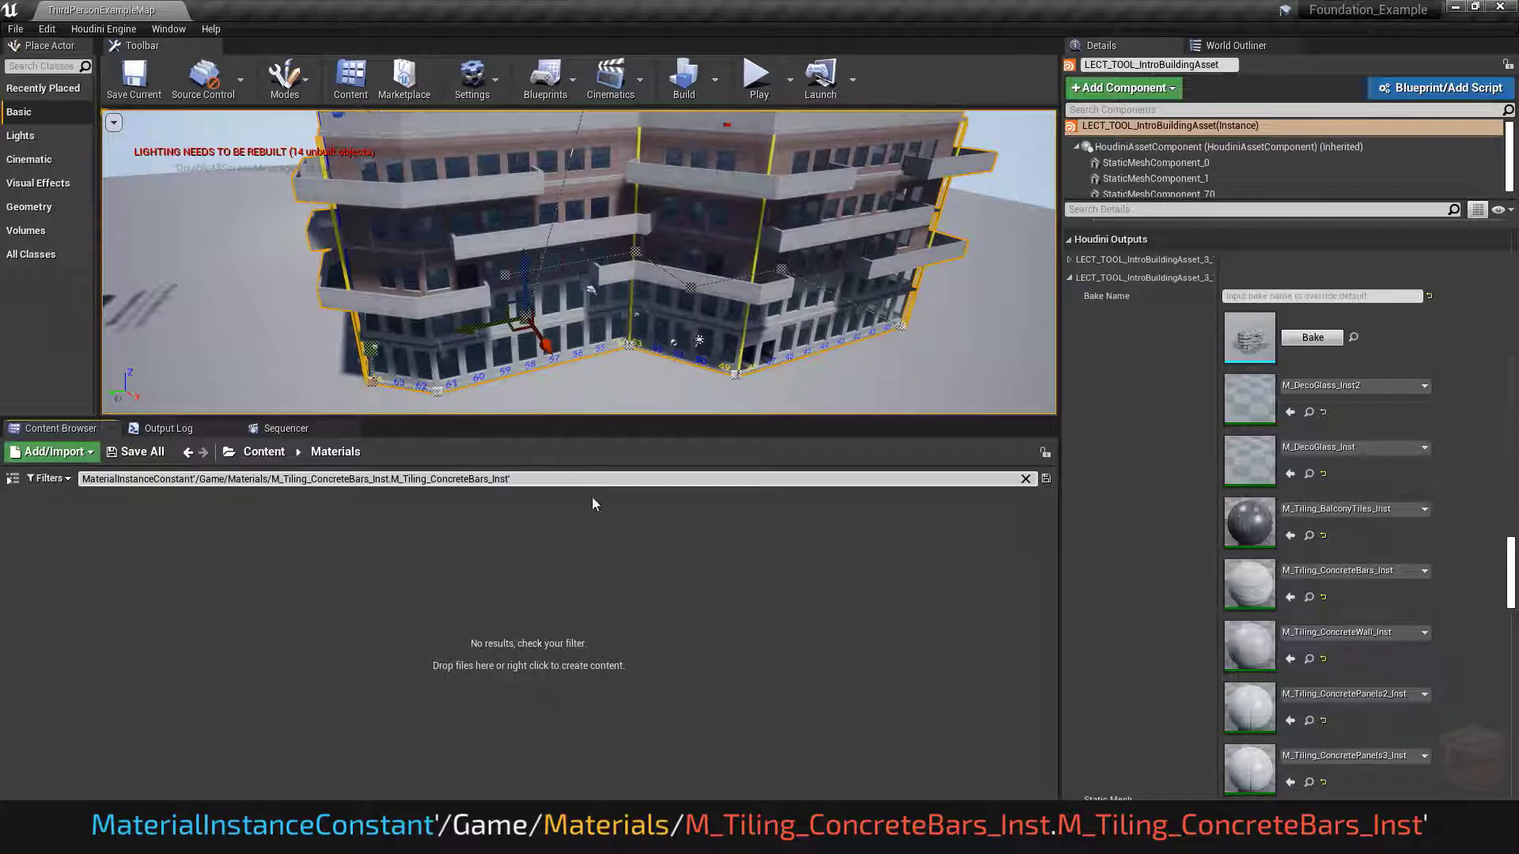
Step: Switch back to Houdini and add a + operator after "'/Game/" in the unreal_Material node's String expression
click(111, 837)
click(107, 775)
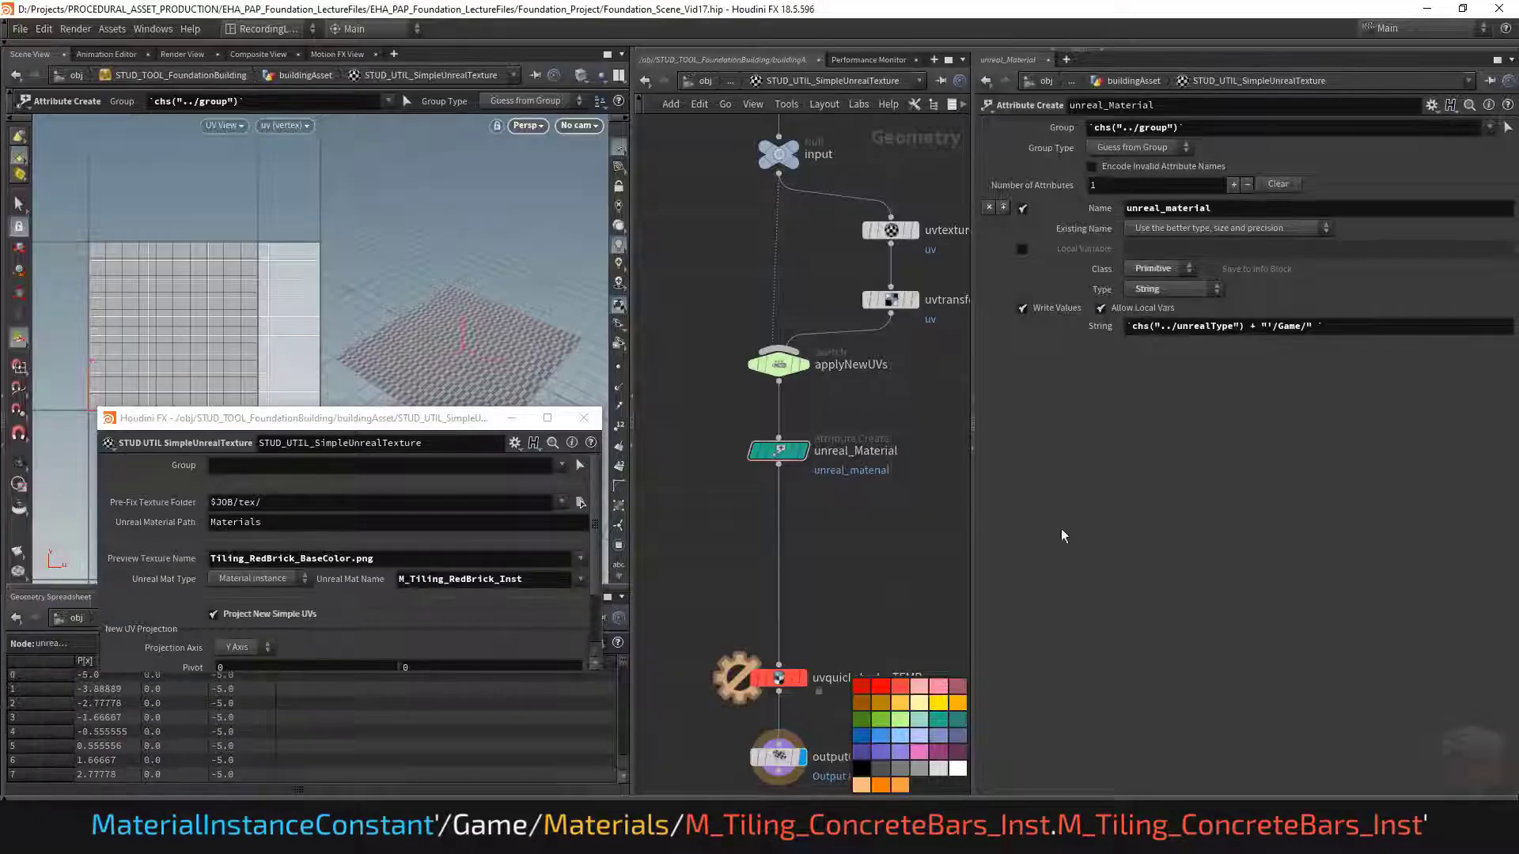
click(1318, 326)
text(+)
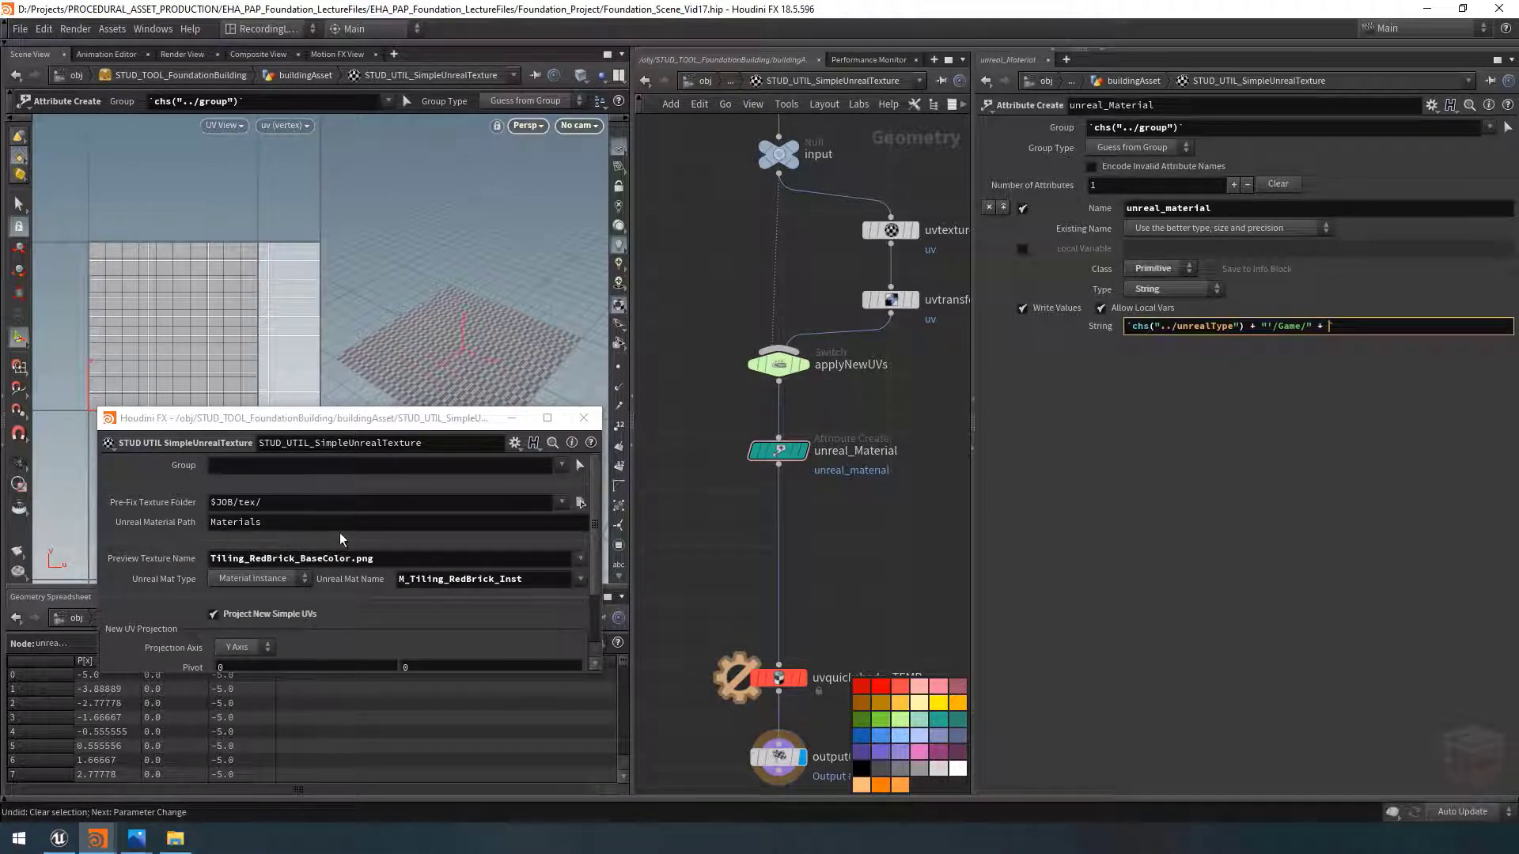
Step: Append a relative reference to Unreal Material Path, chs("../unrealMatPath"), to the String expression and check its evaluated value
right_click(171, 521)
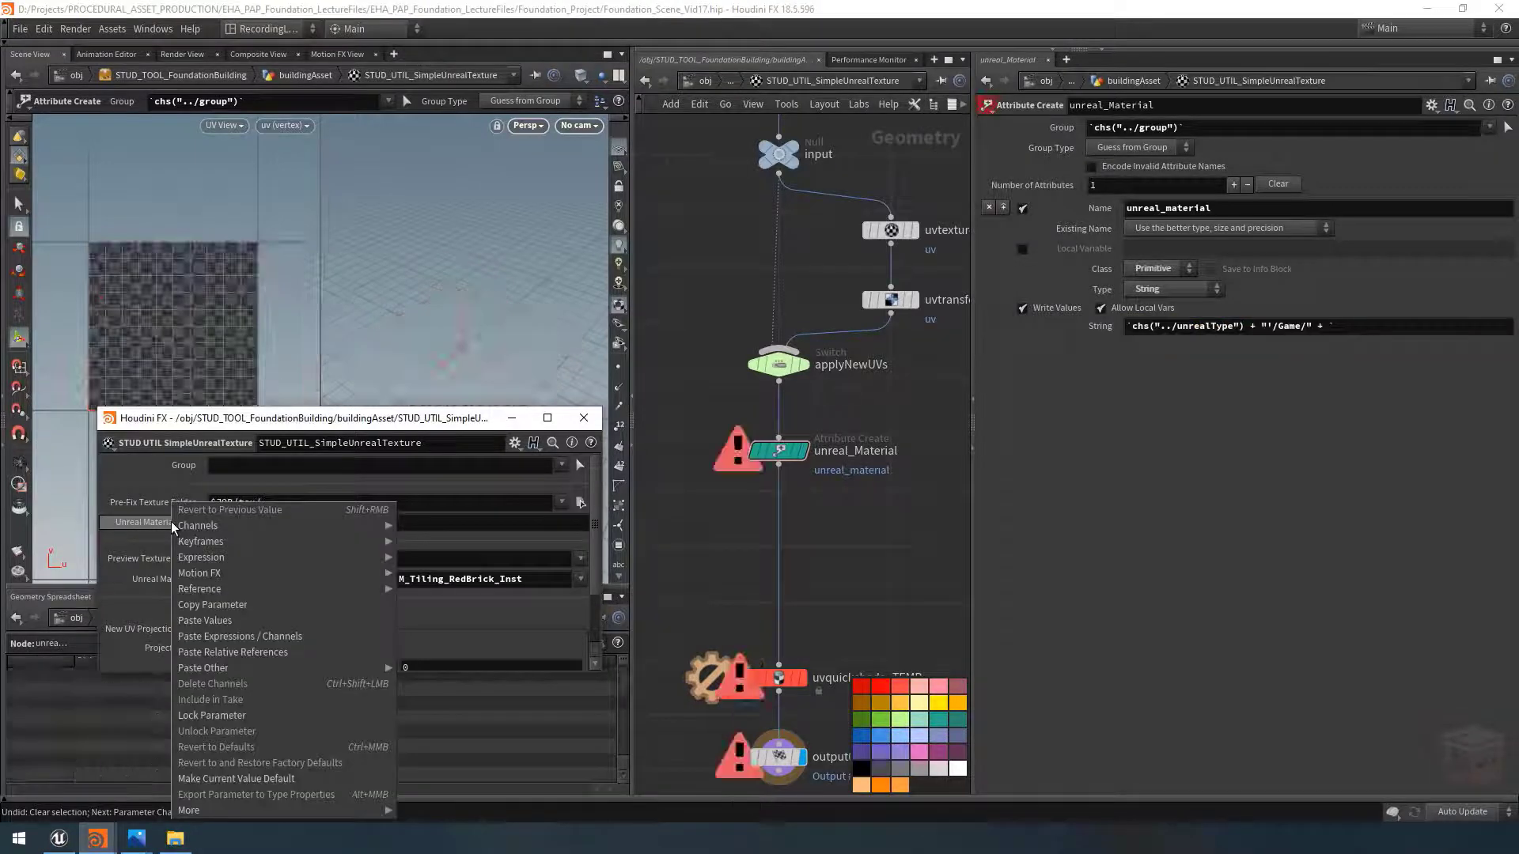
click(205, 600)
click(1328, 326)
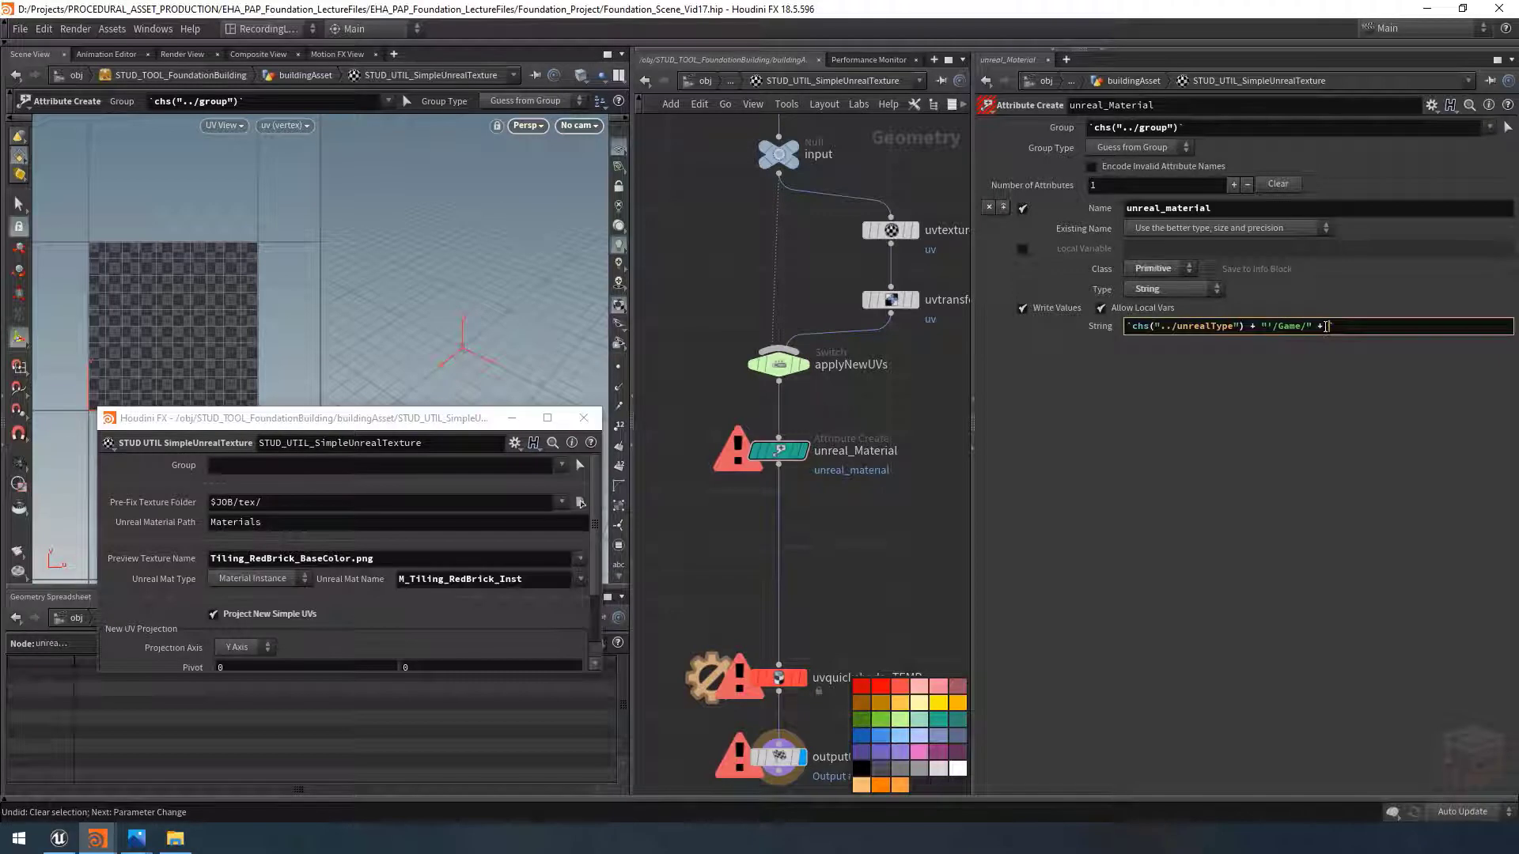
right_click(1328, 326)
click(1356, 461)
click(1335, 326)
key(BackSpace)
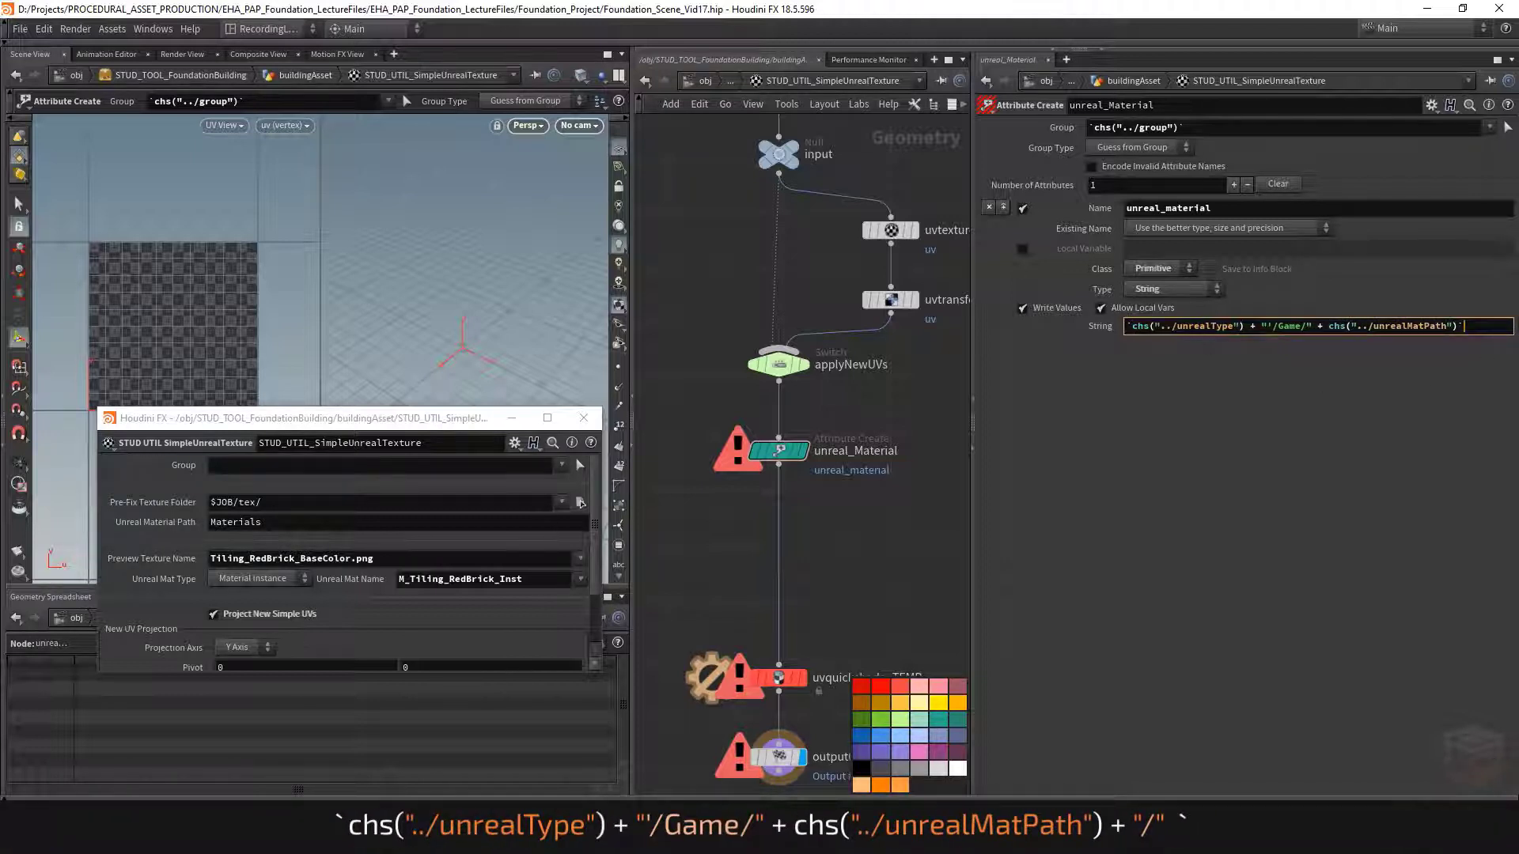
key(Return)
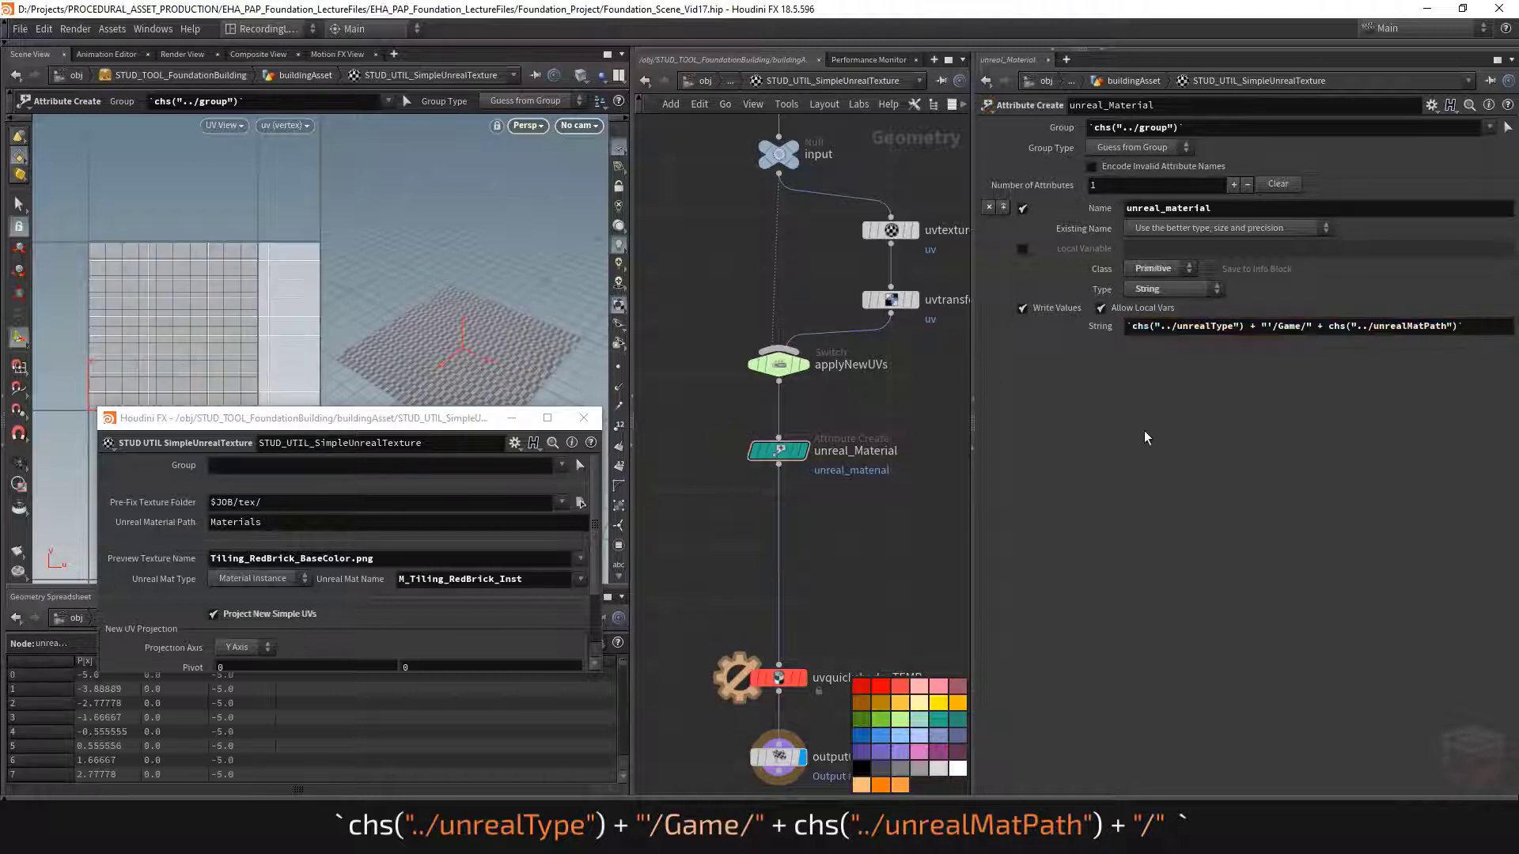
click(1095, 325)
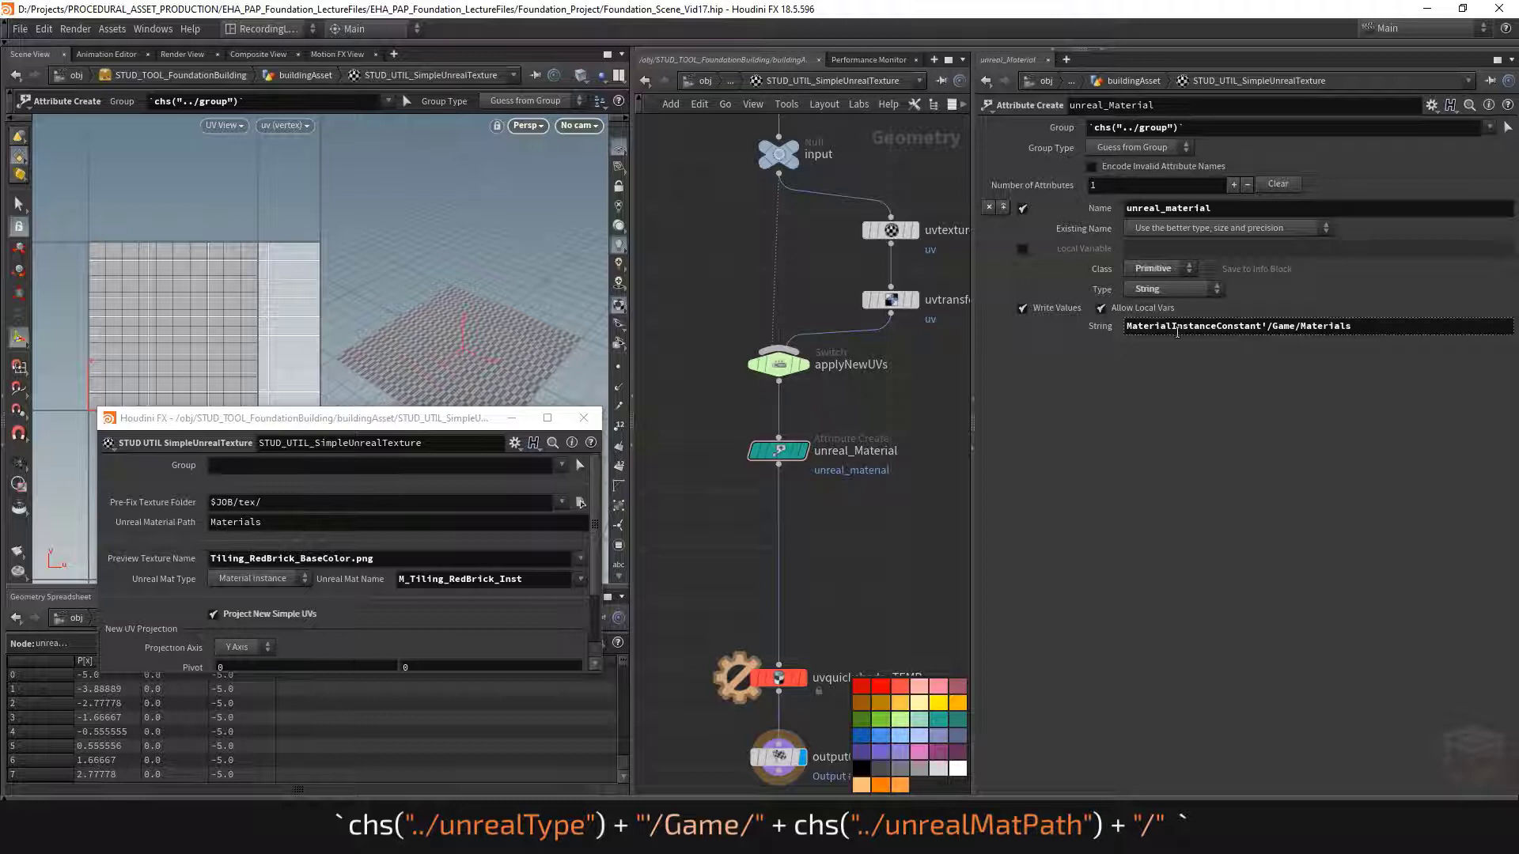
click(1101, 326)
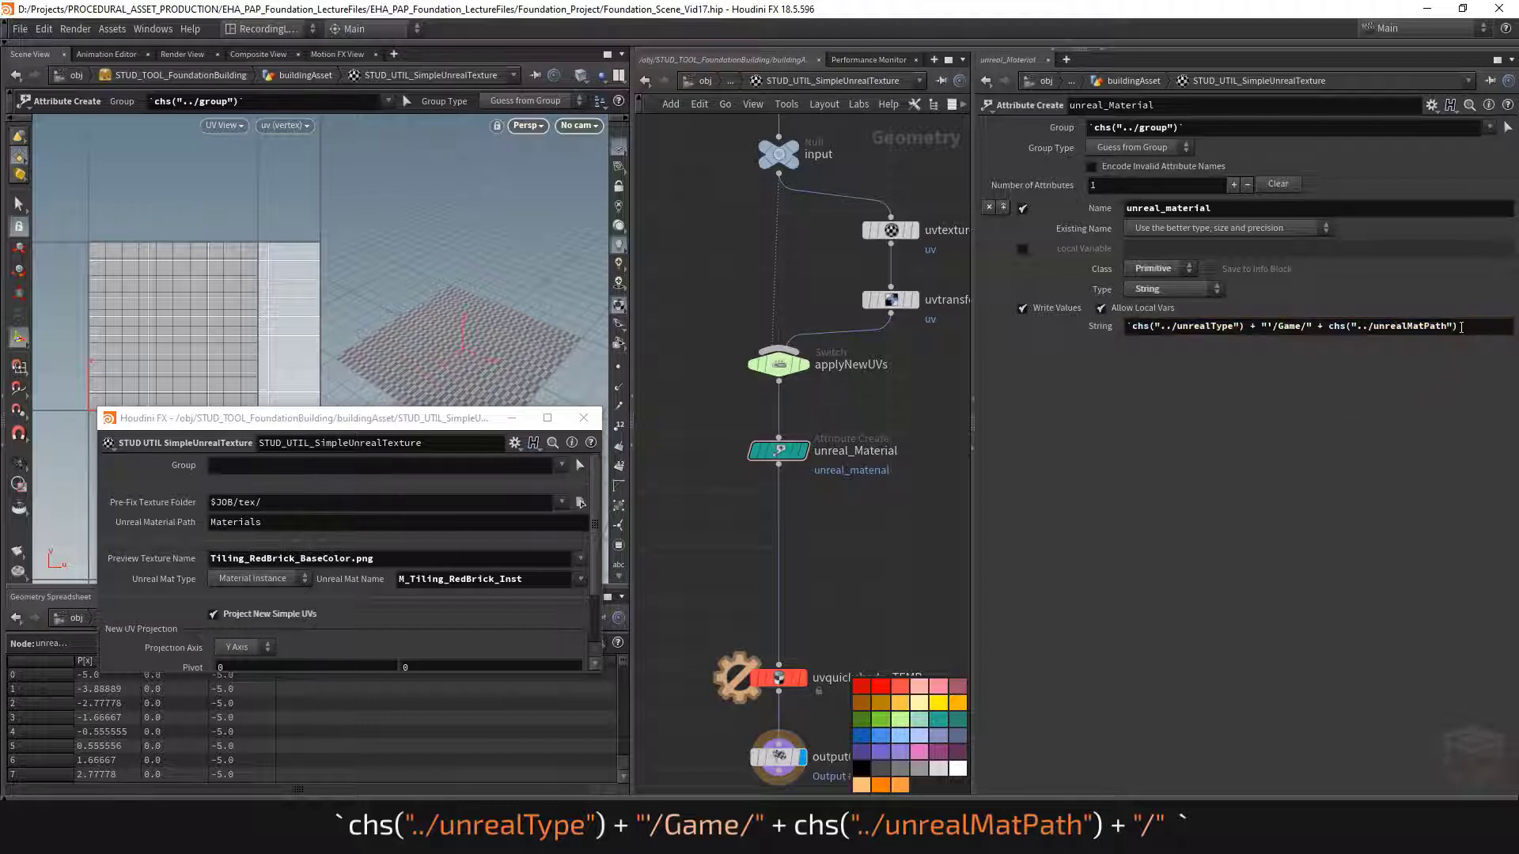
Step: Append + "/" after the material path reference in the String expression and check the evaluated value
click(1458, 327)
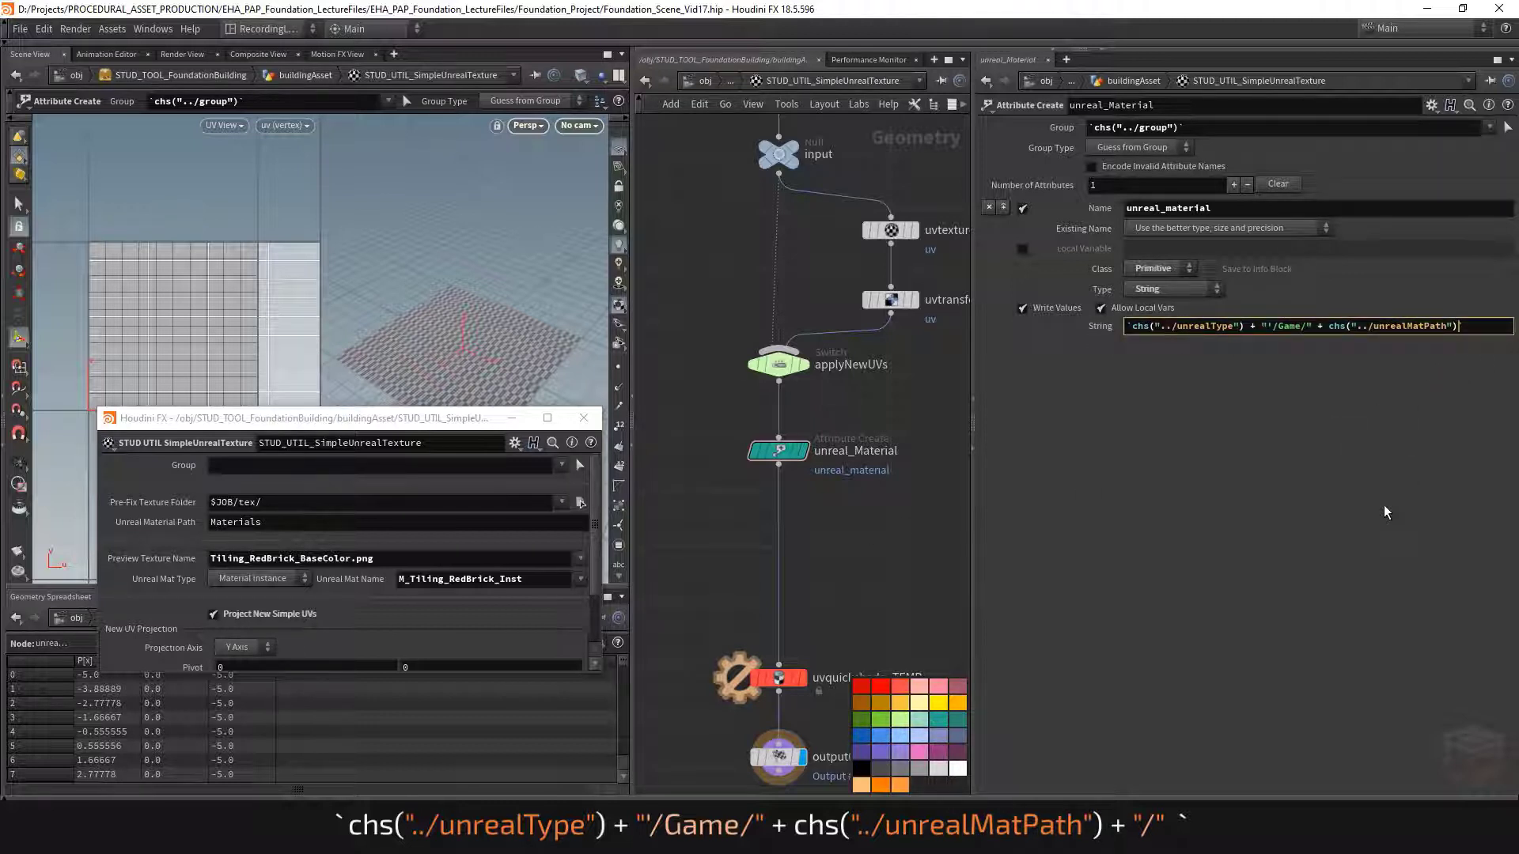
text(+ "/")
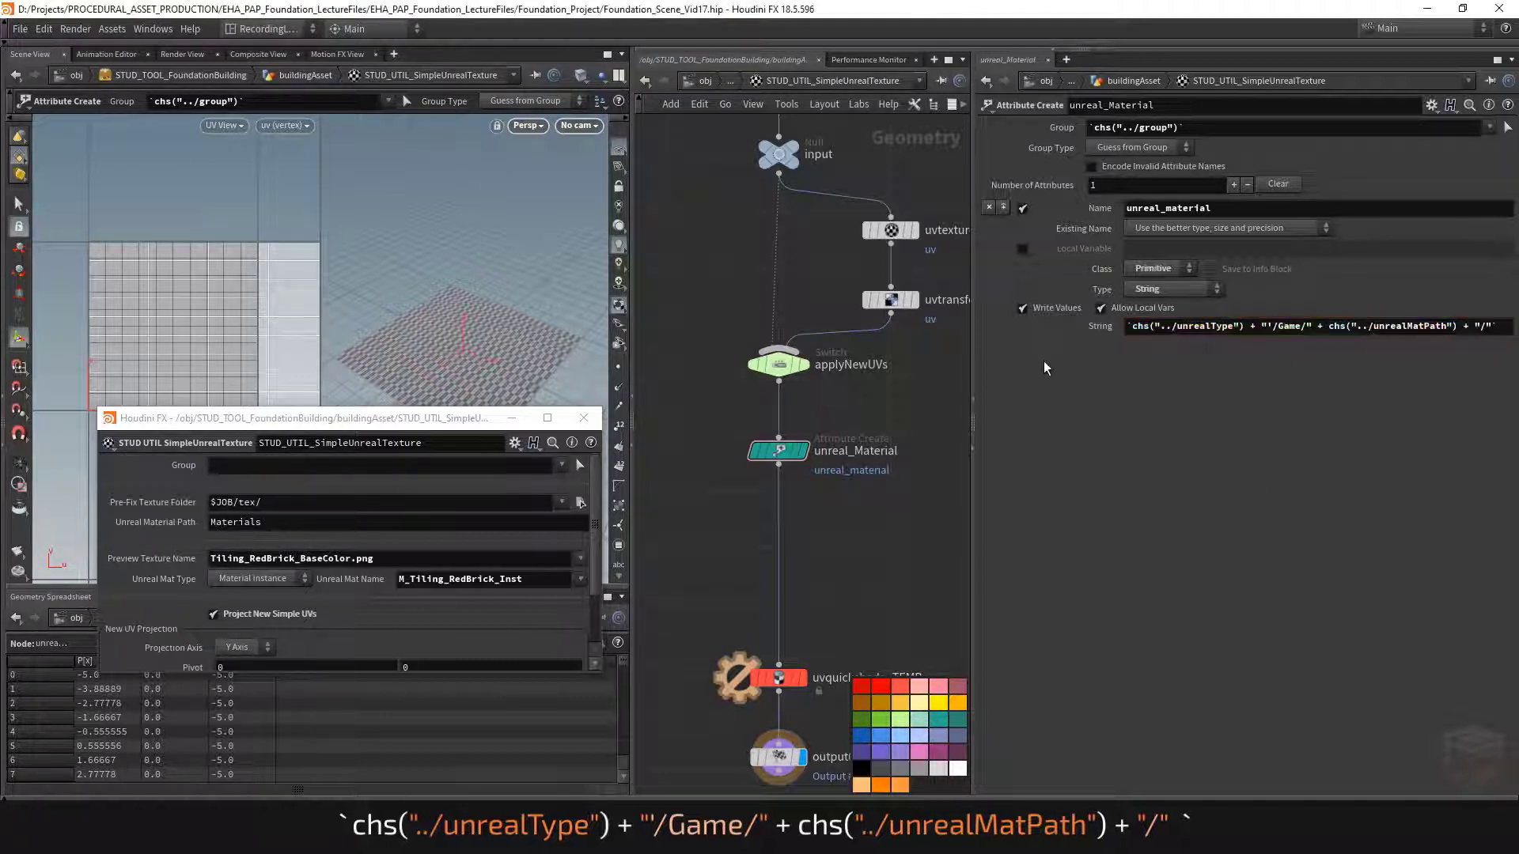
click(1092, 322)
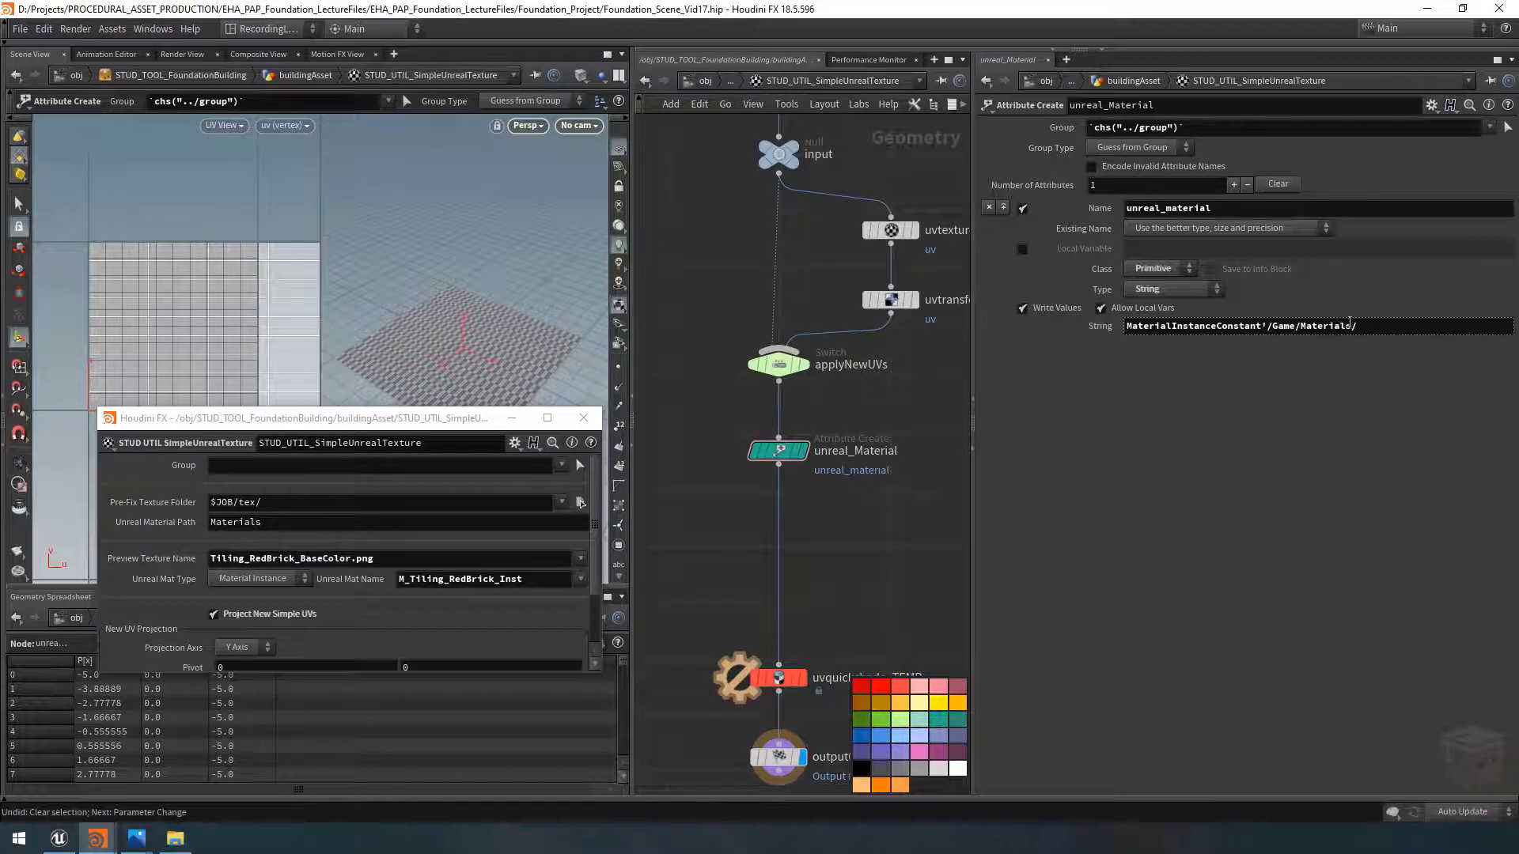
click(1085, 325)
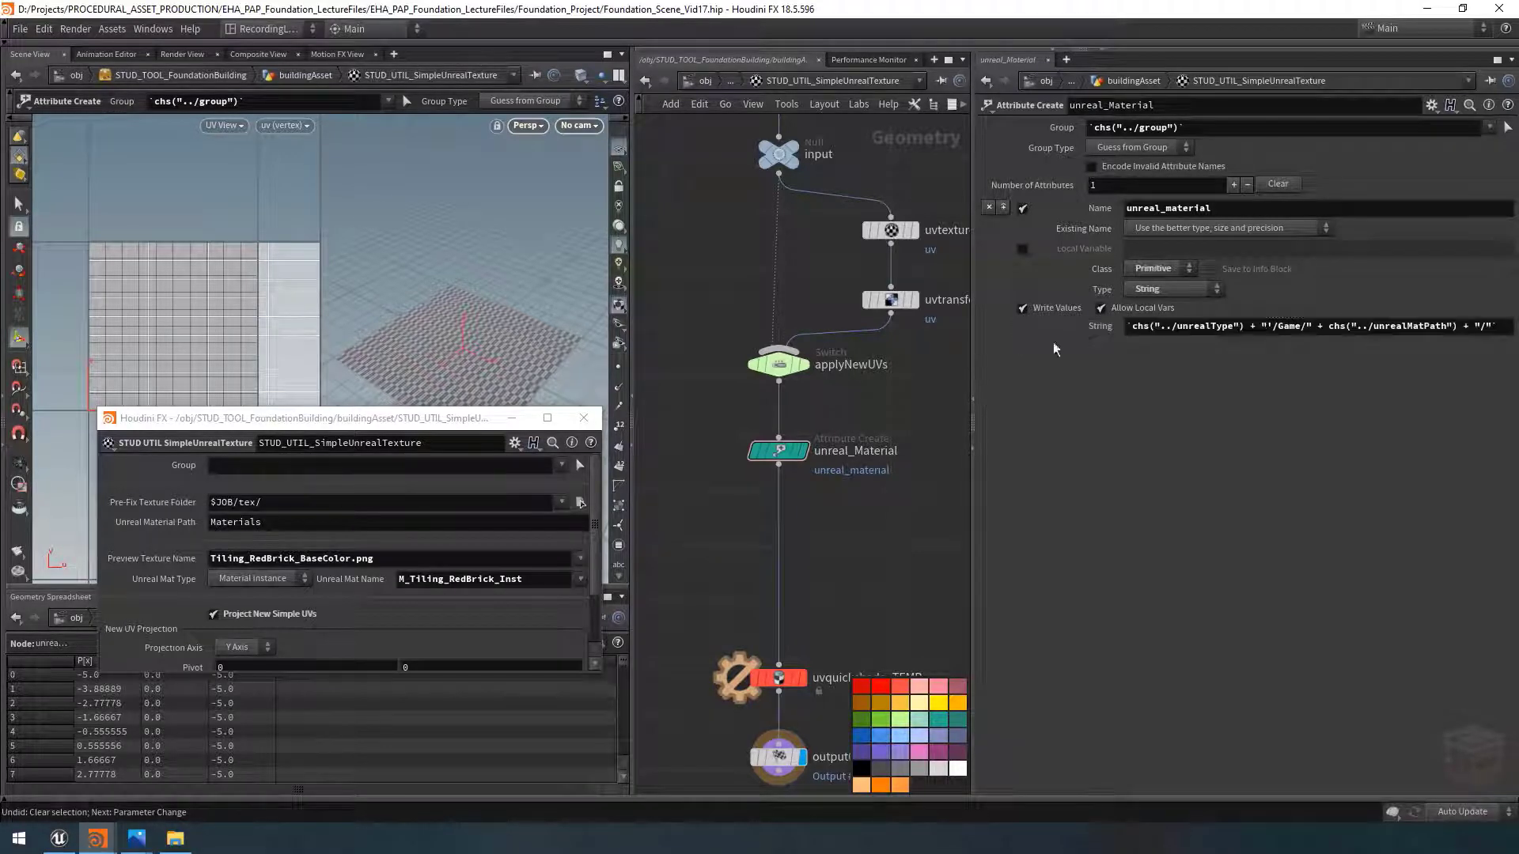
Step: Widen the parameter area and paste a relative reference to Unreal Mat Name at the end of the String expression
drag(967, 368, 874, 372)
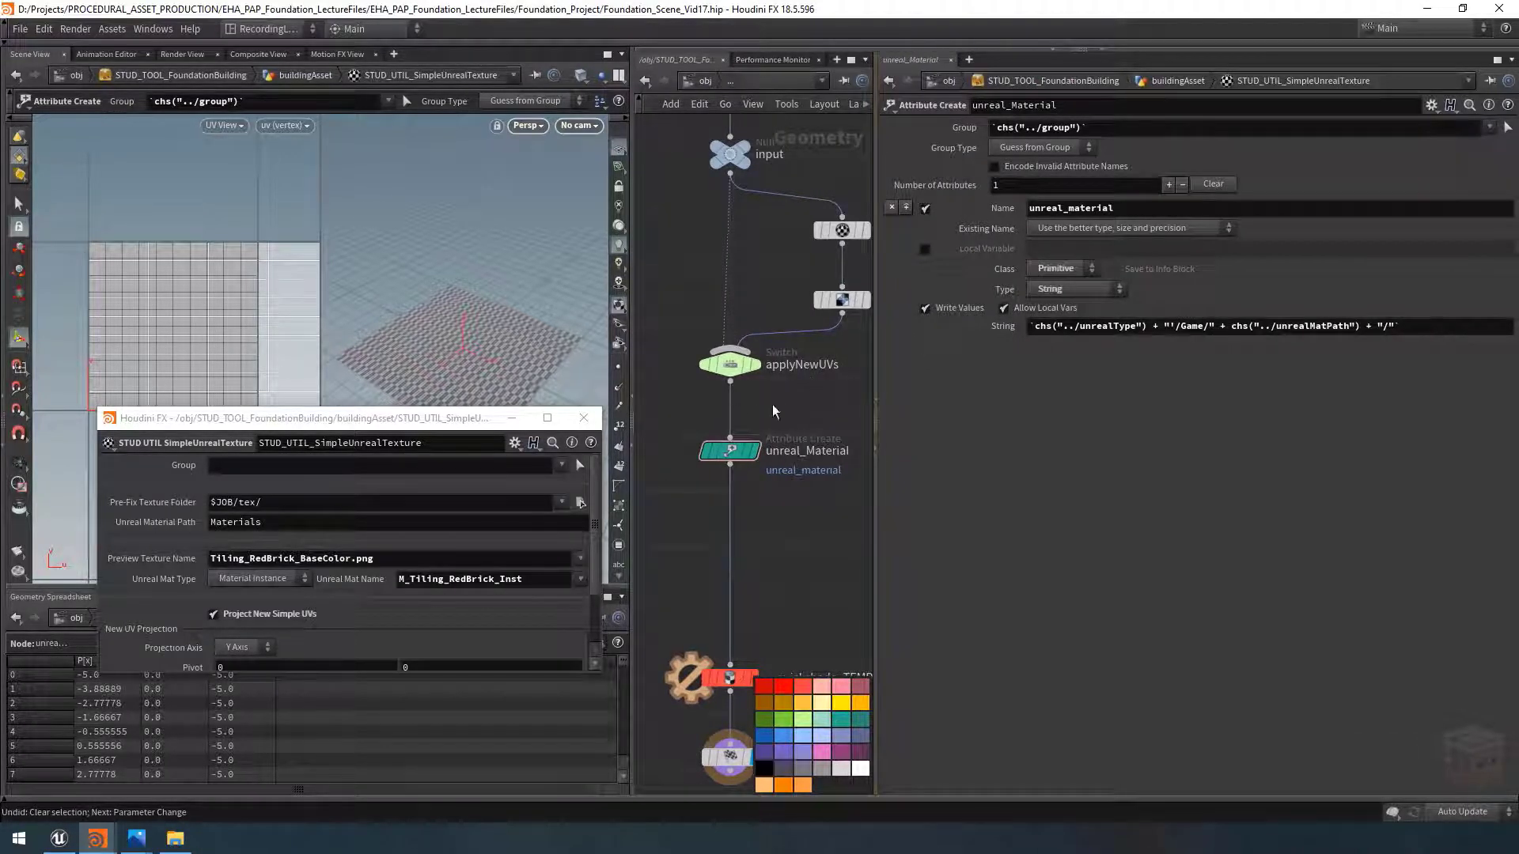
click(1394, 326)
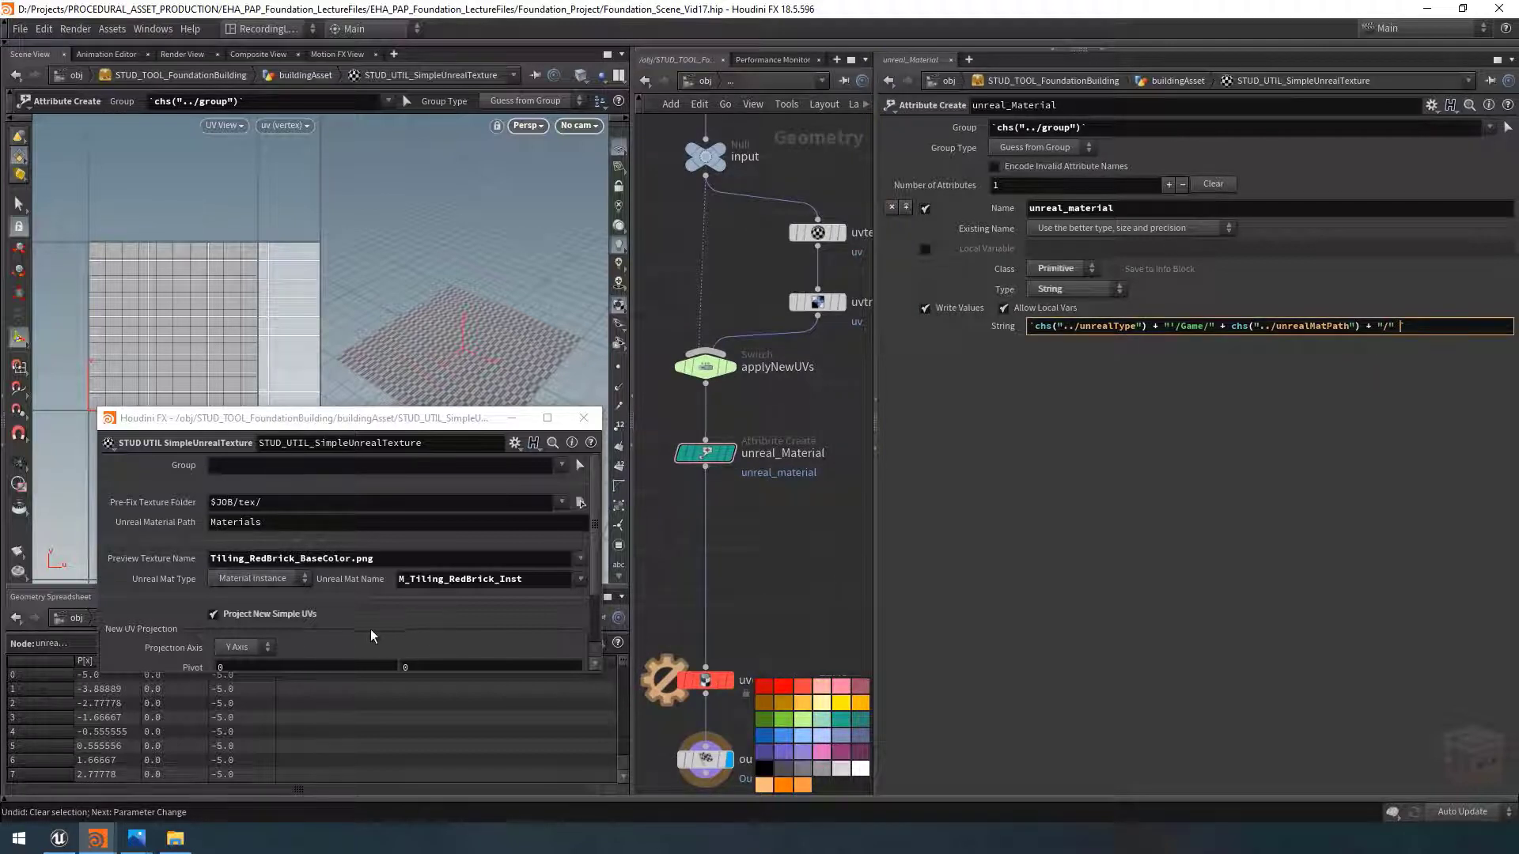
right_click(358, 581)
click(443, 605)
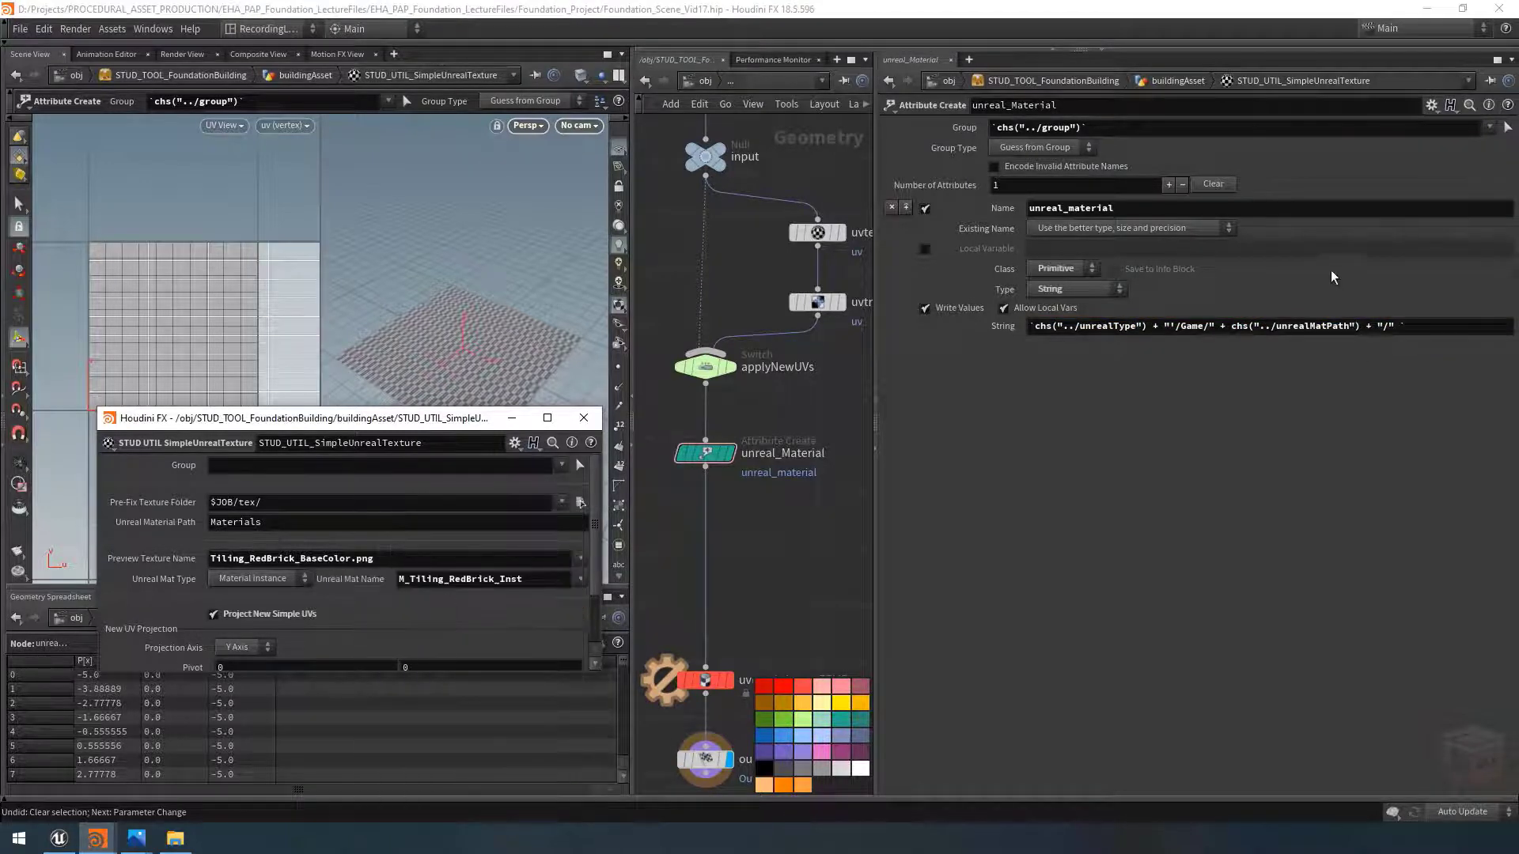
right_click(1397, 326)
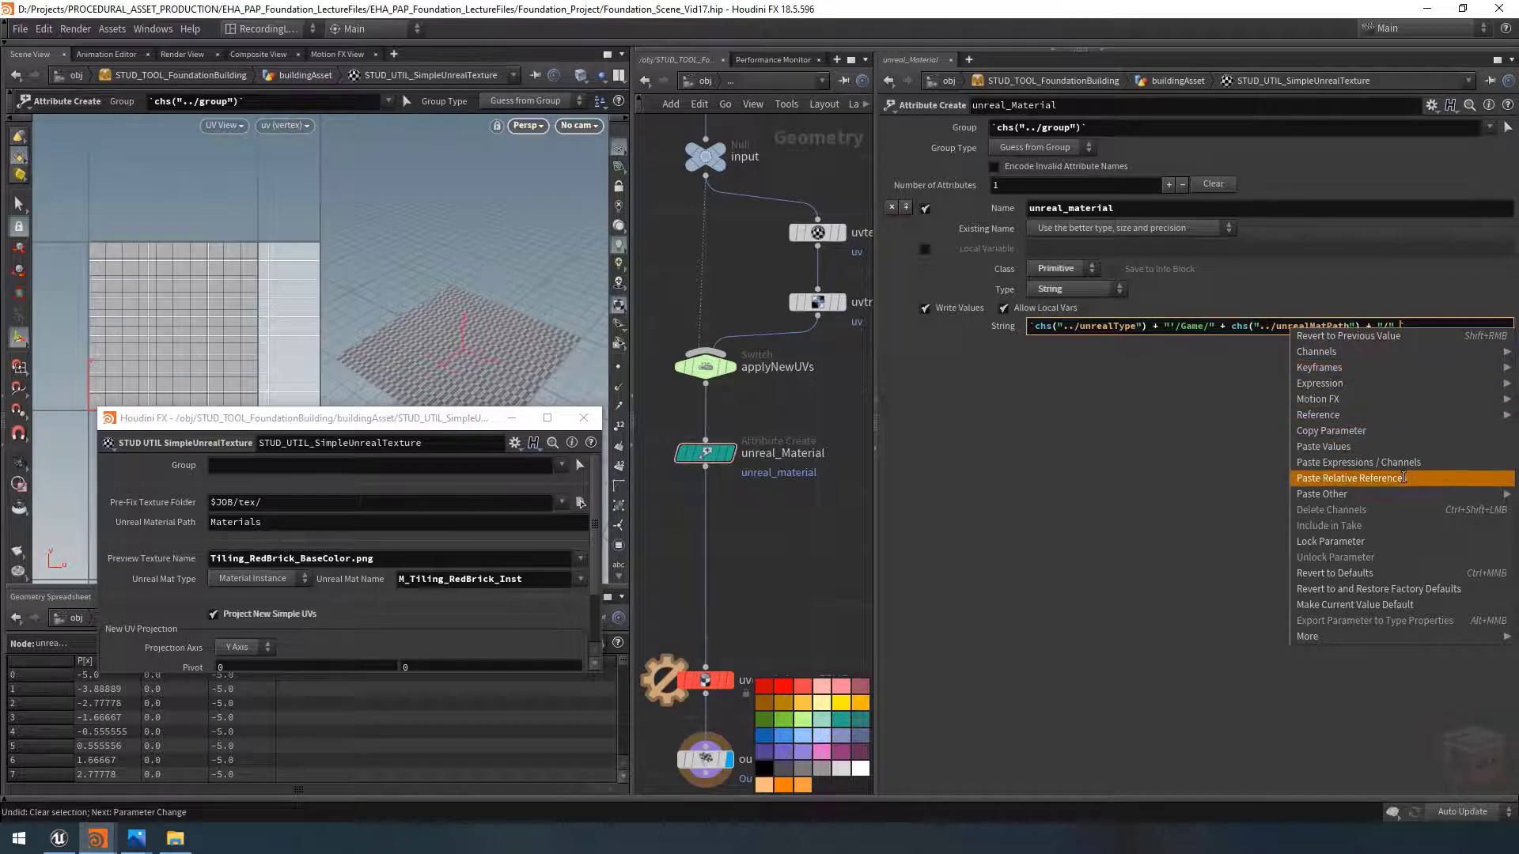
click(1360, 477)
key(BackSpace)
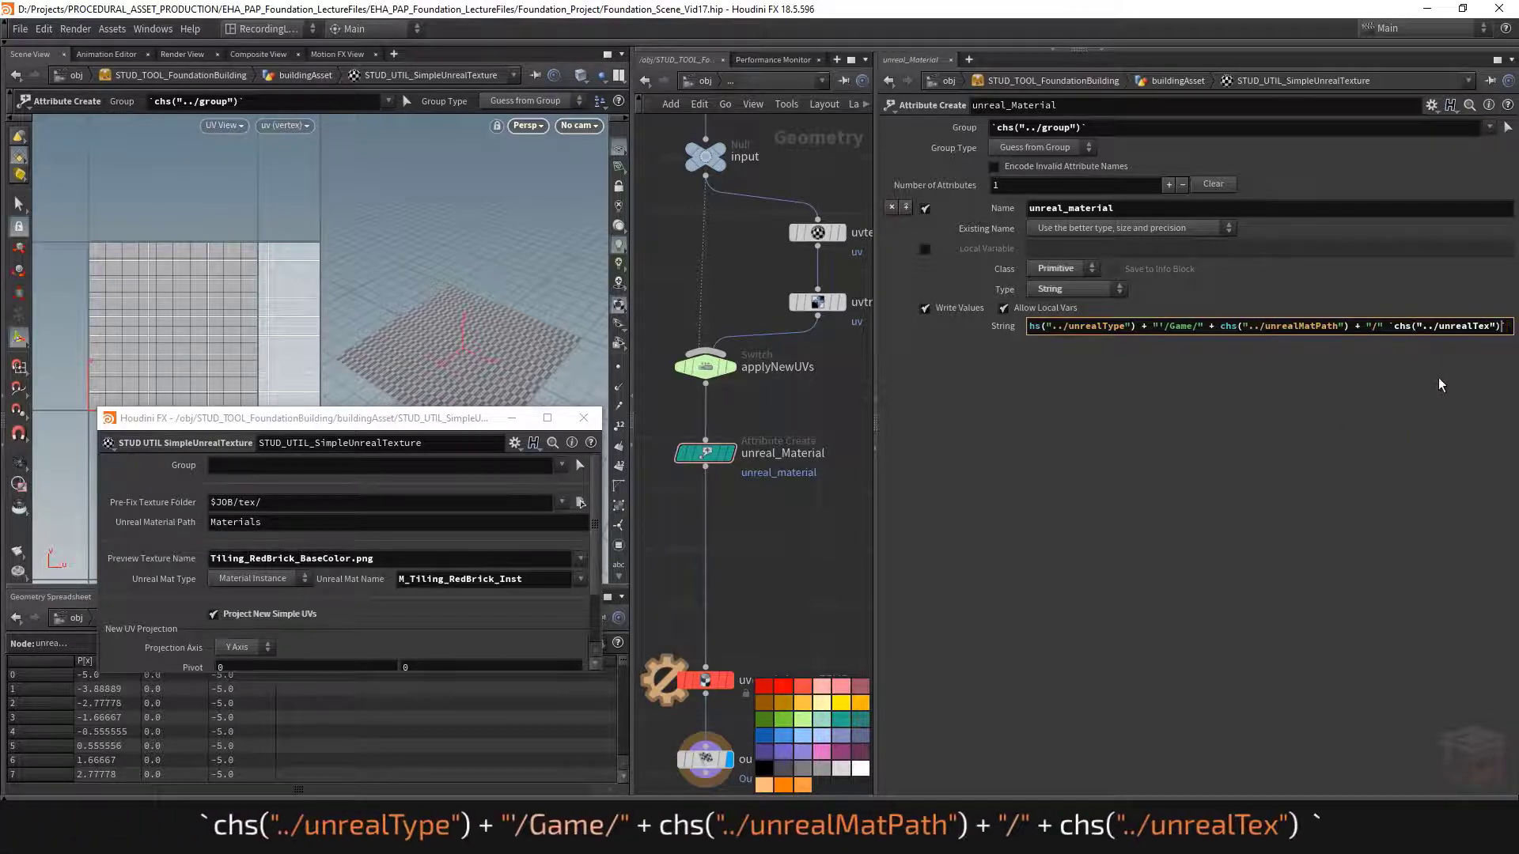
Step: Replace the stray backtick before chs("../unrealTex") with a + operator and check the evaluated String value
click(1391, 325)
key(BackSpace)
text(+)
key(Return)
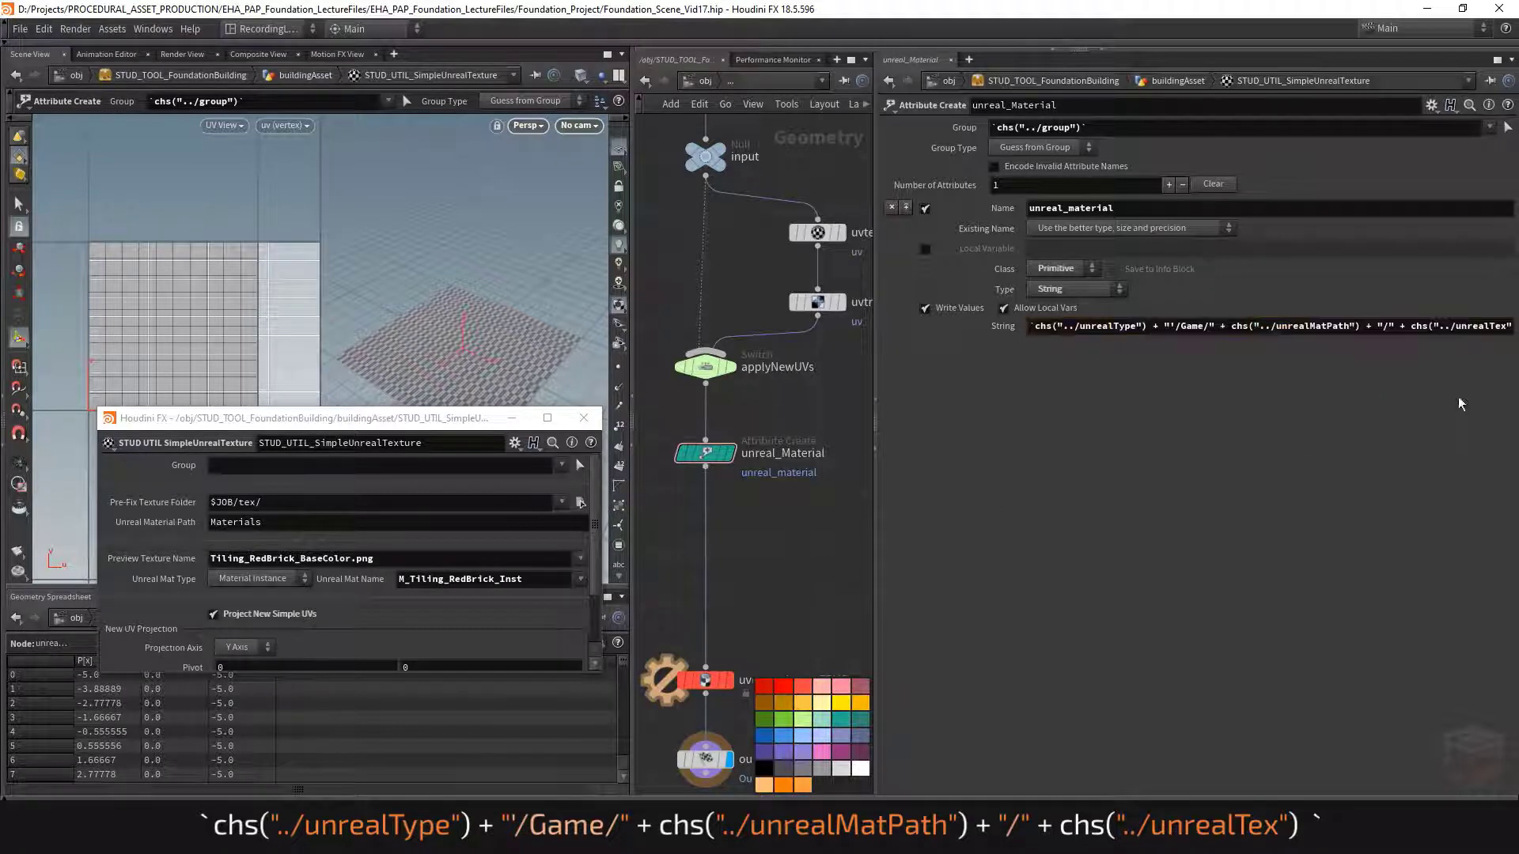
click(1002, 326)
click(1001, 326)
Step: Open the String expression in the expression editor and move and widen the editor until the whole line fits
click(1382, 325)
click(1158, 326)
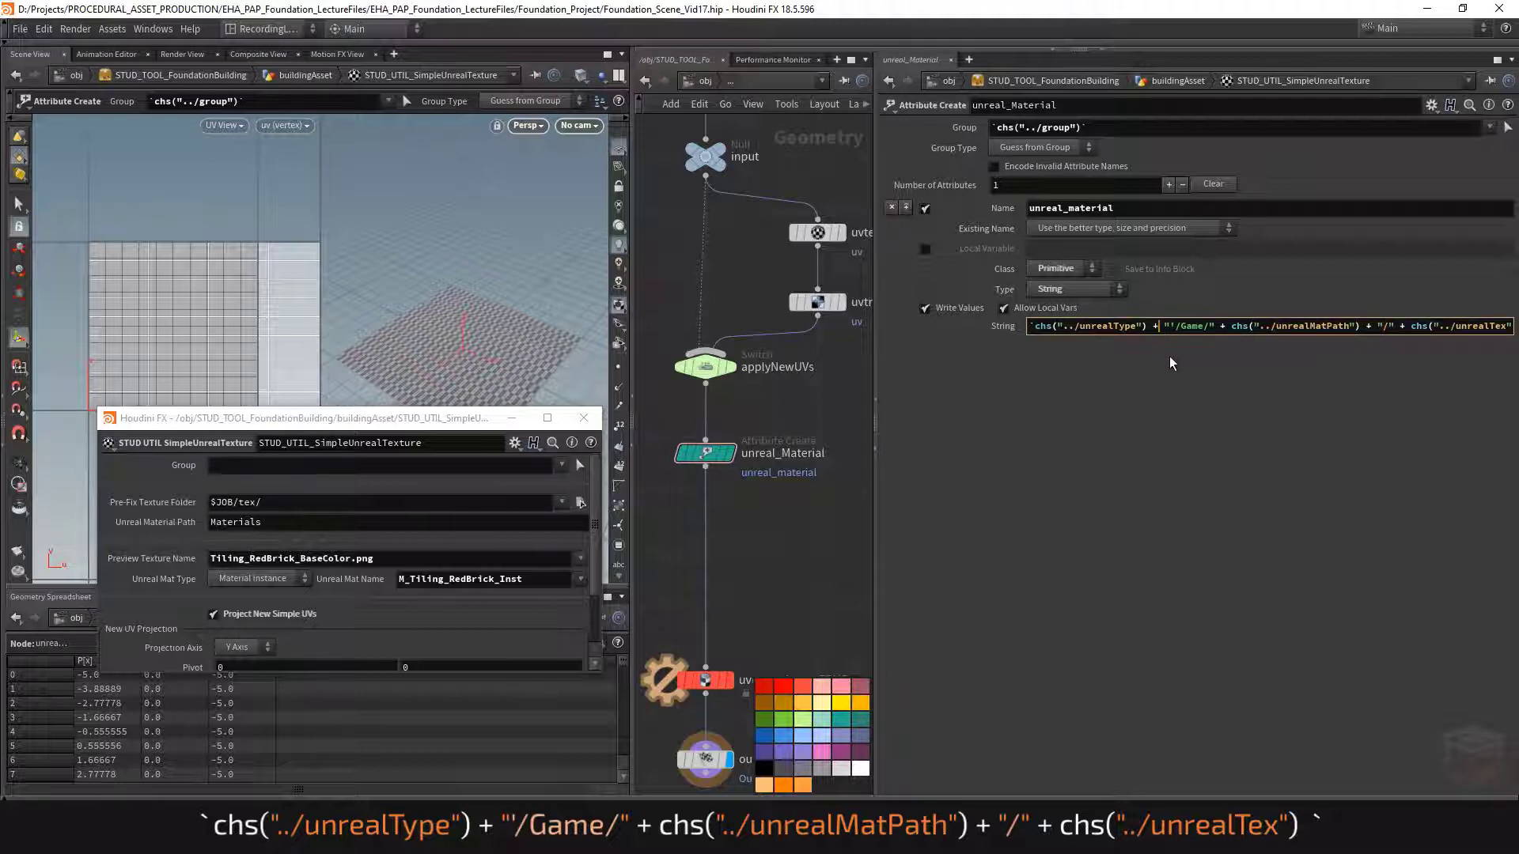
key(alt+e)
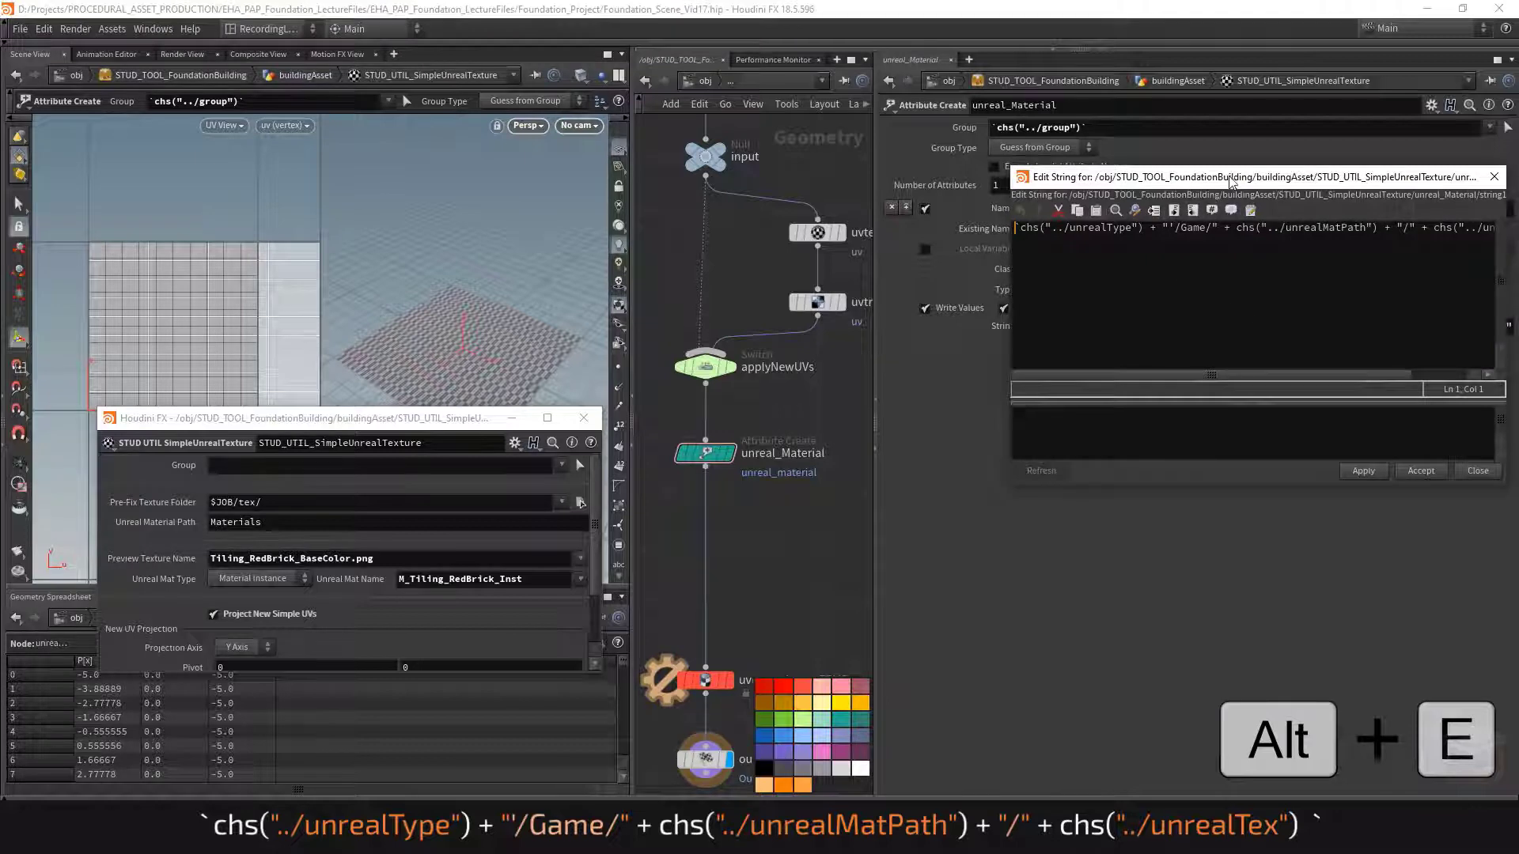
drag(1230, 177, 314, 104)
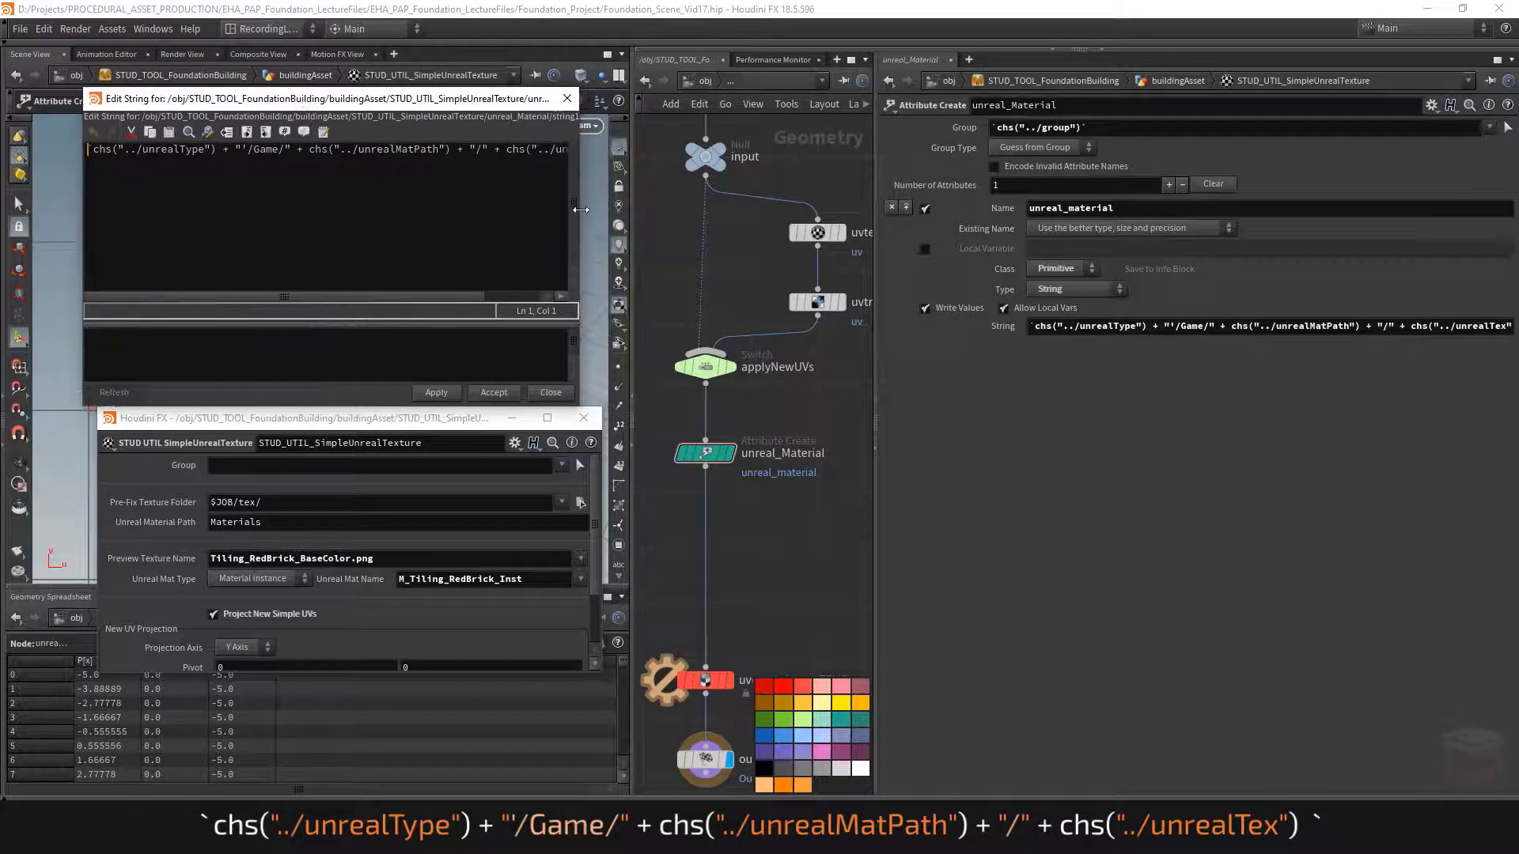
drag(578, 228, 1194, 227)
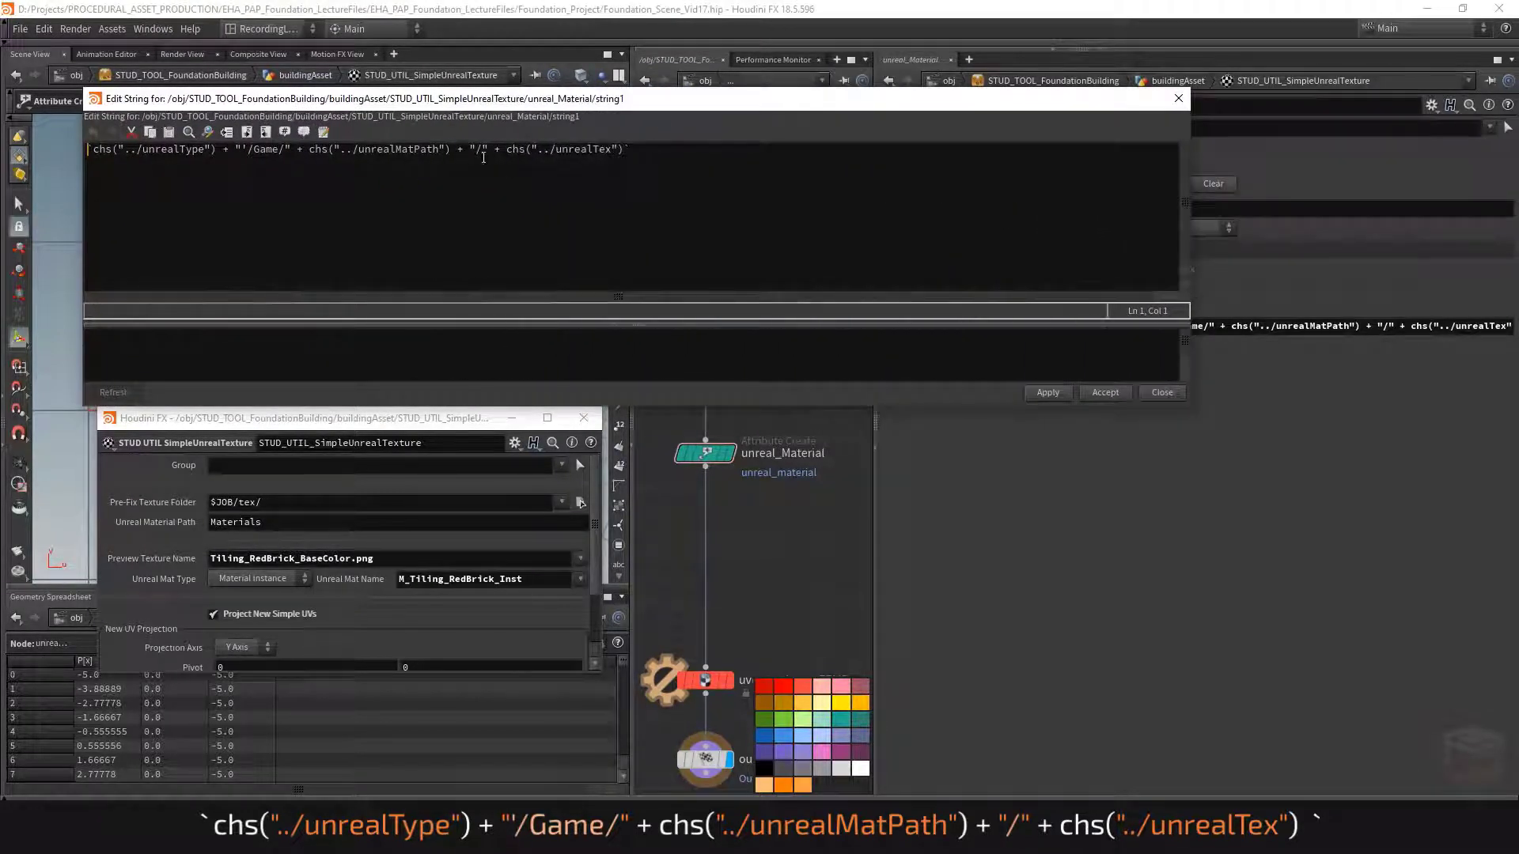
Step: Append + "." after chs("../unrealTex") by reusing the expression's + "/" part
drag(489, 148, 451, 149)
click(624, 149)
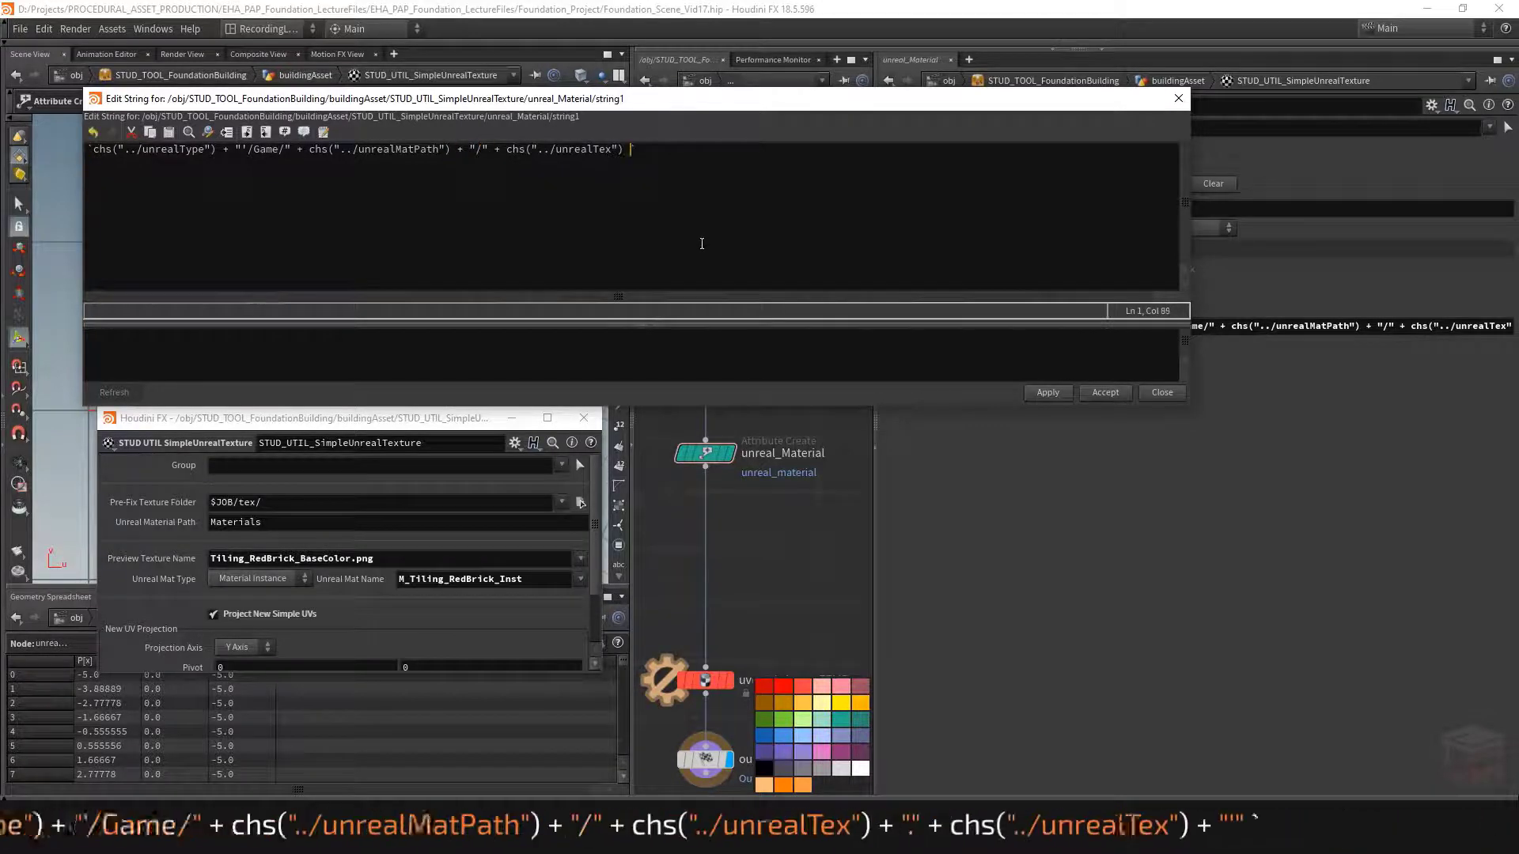
key(ctrl+v)
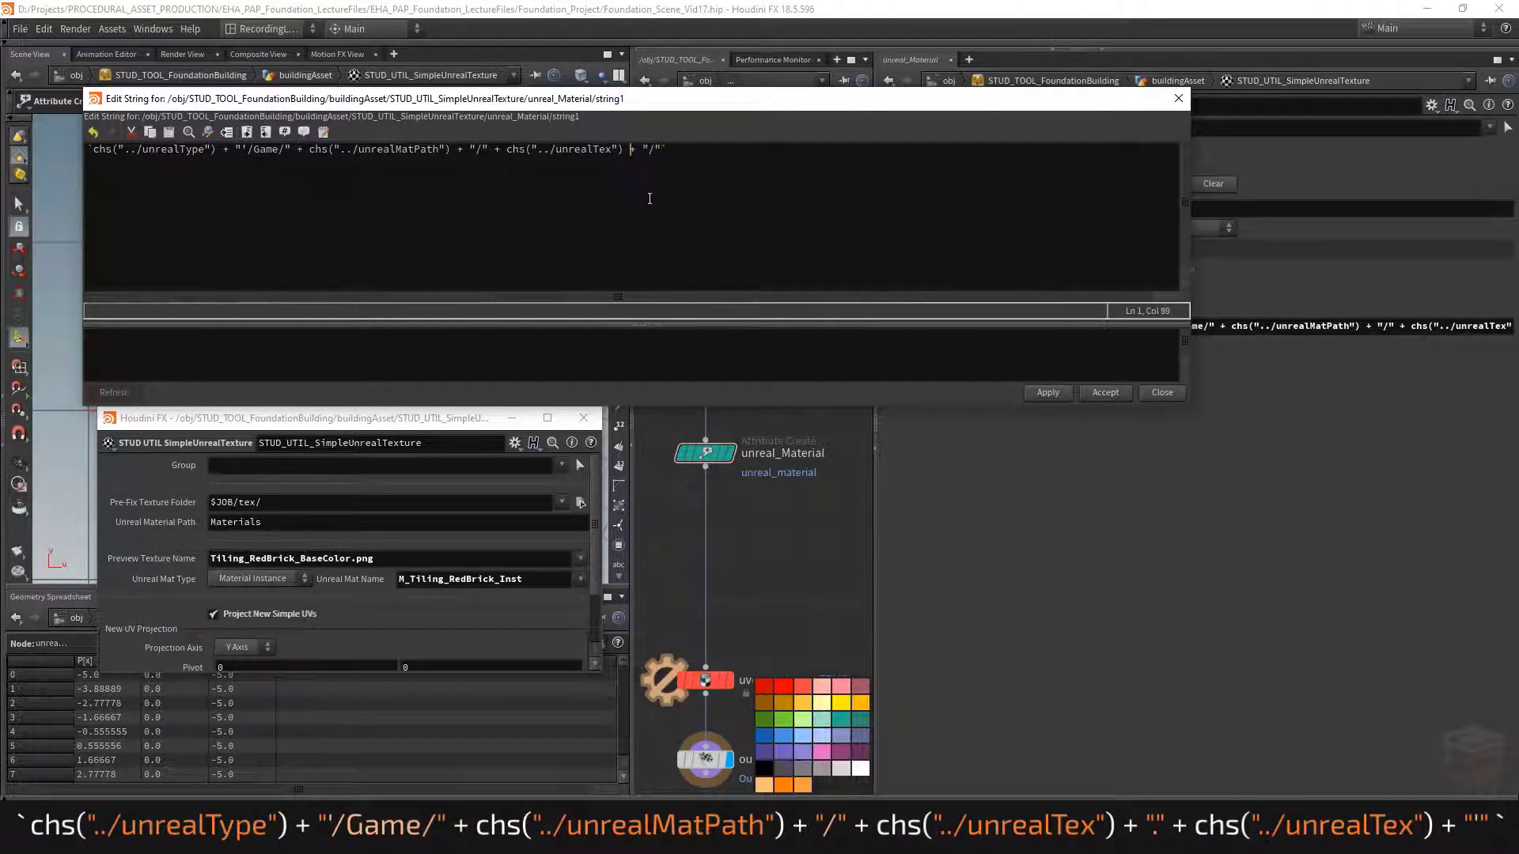
click(654, 150)
key(shift+Left)
text(.)
Step: Append a second + chs("../unrealTex") after the "." part by copying the existing one
drag(623, 149, 513, 180)
key(ctrl+c)
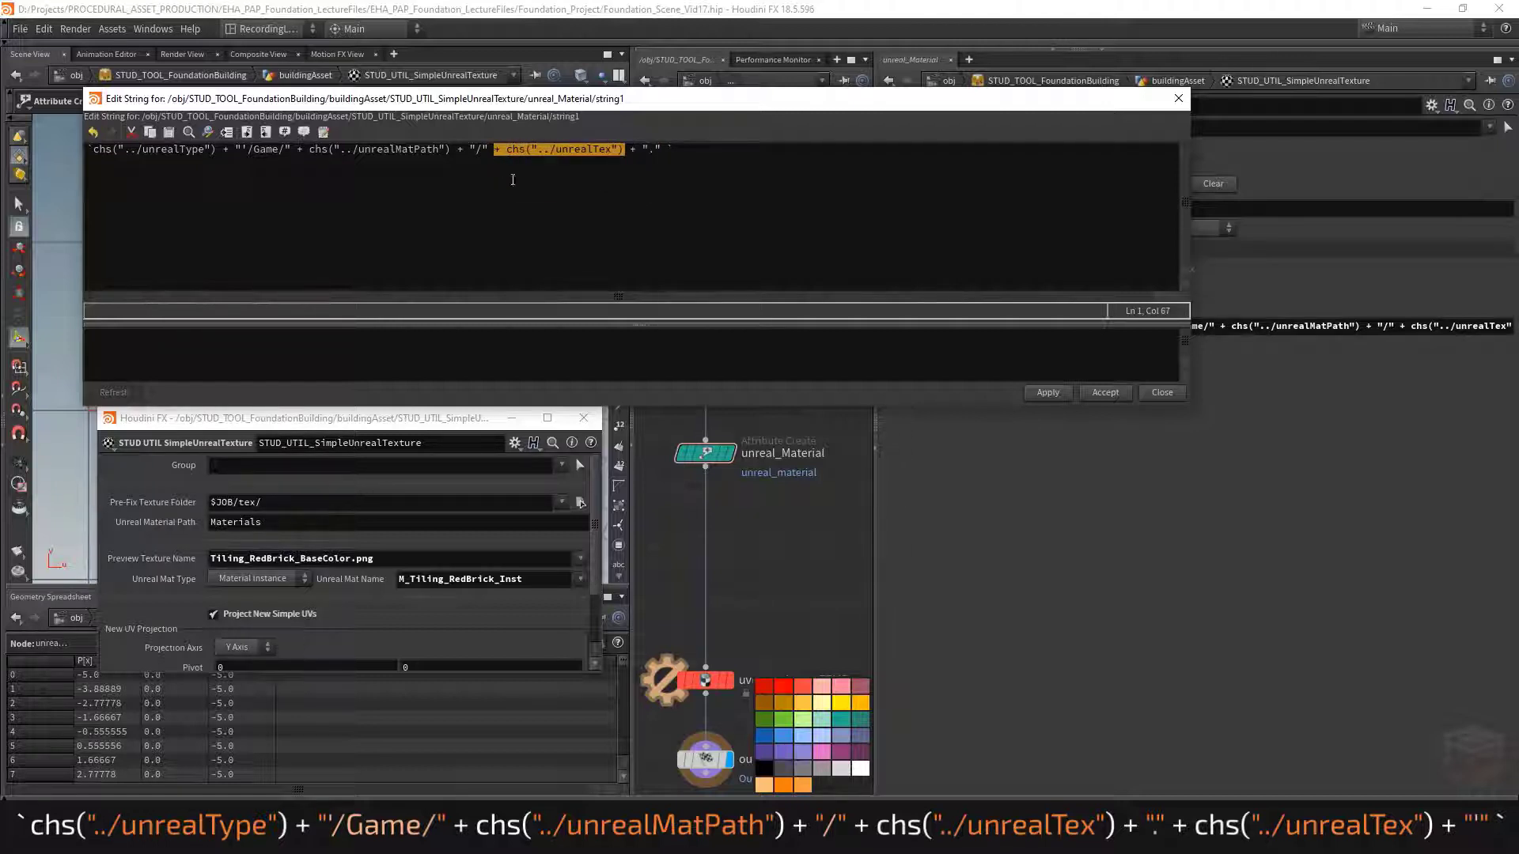
click(662, 150)
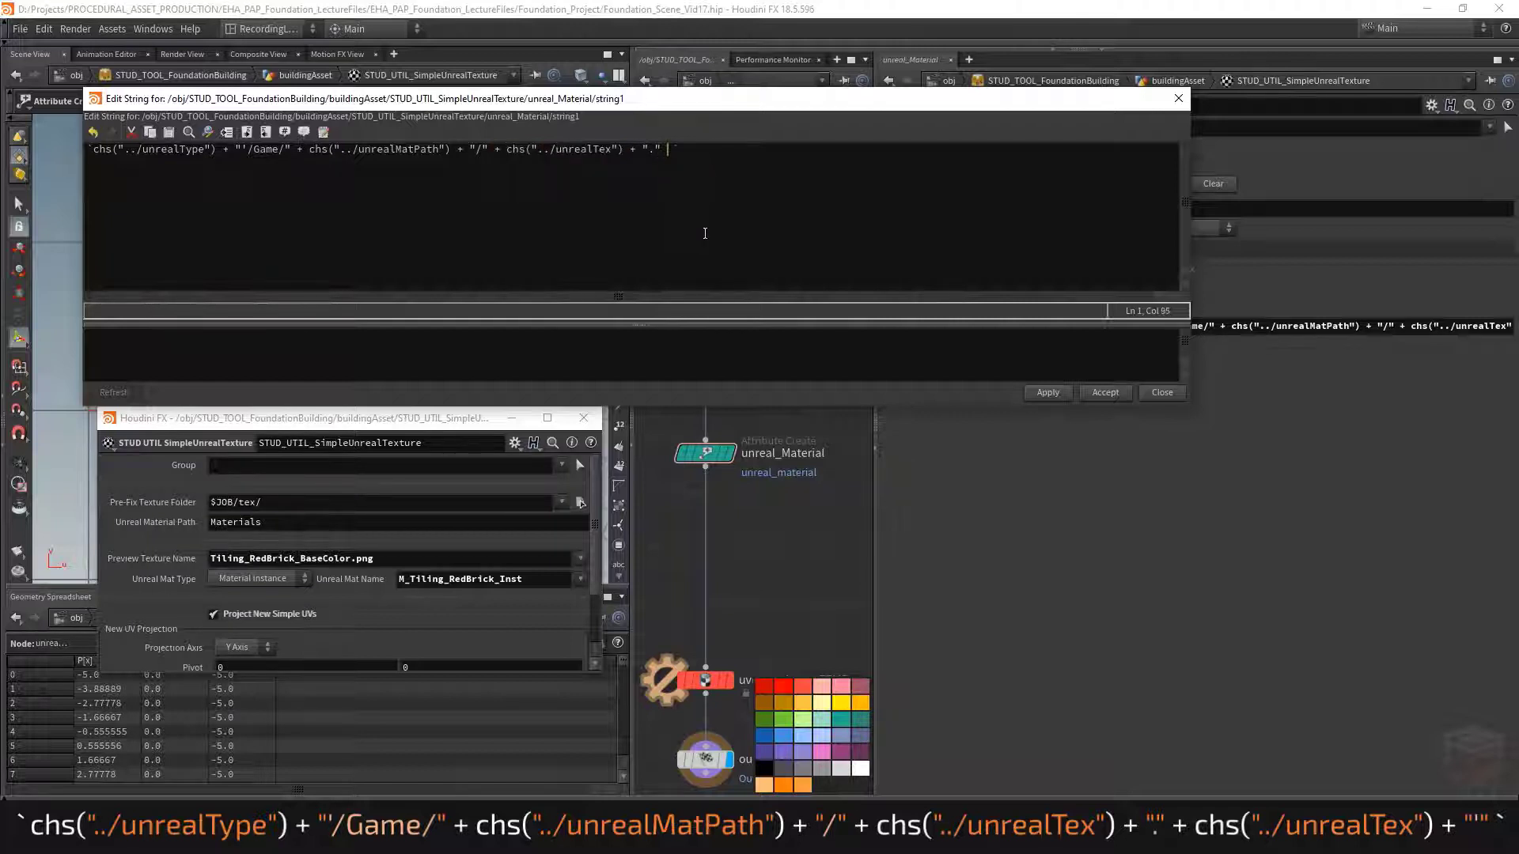
key(ctrl+v)
Step: Append + "'" at the end of the expression by reusing the + "." part, and accept the edited expression
drag(662, 149, 630, 150)
key(ctrl+c)
click(806, 199)
key(ctrl+v)
key(Left)
key(BackSpace)
text(')
click(886, 158)
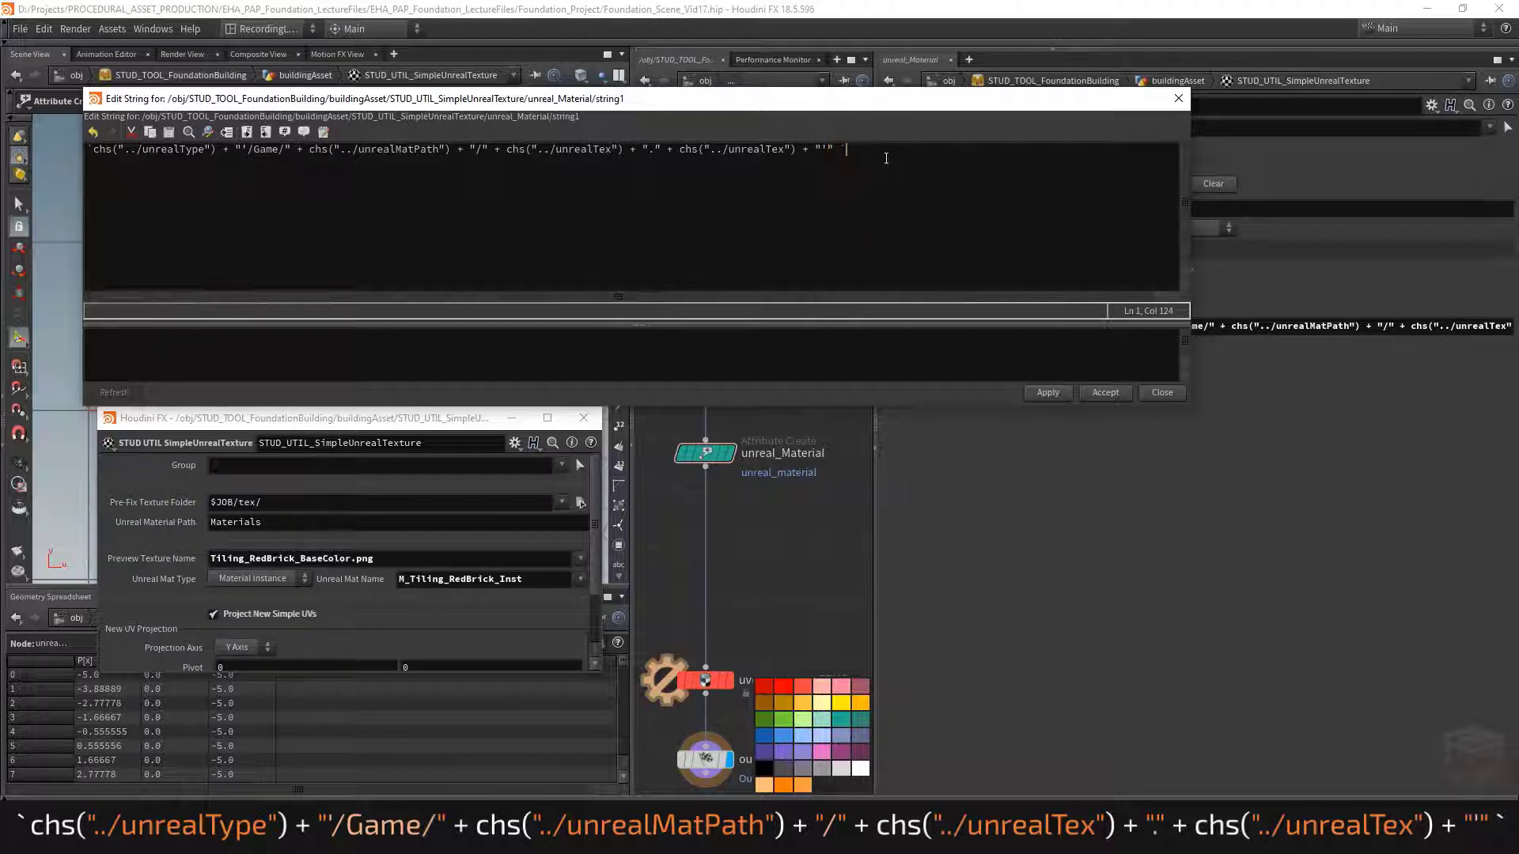
click(836, 154)
key(Right)
drag(896, 172, 934, 171)
click(1116, 396)
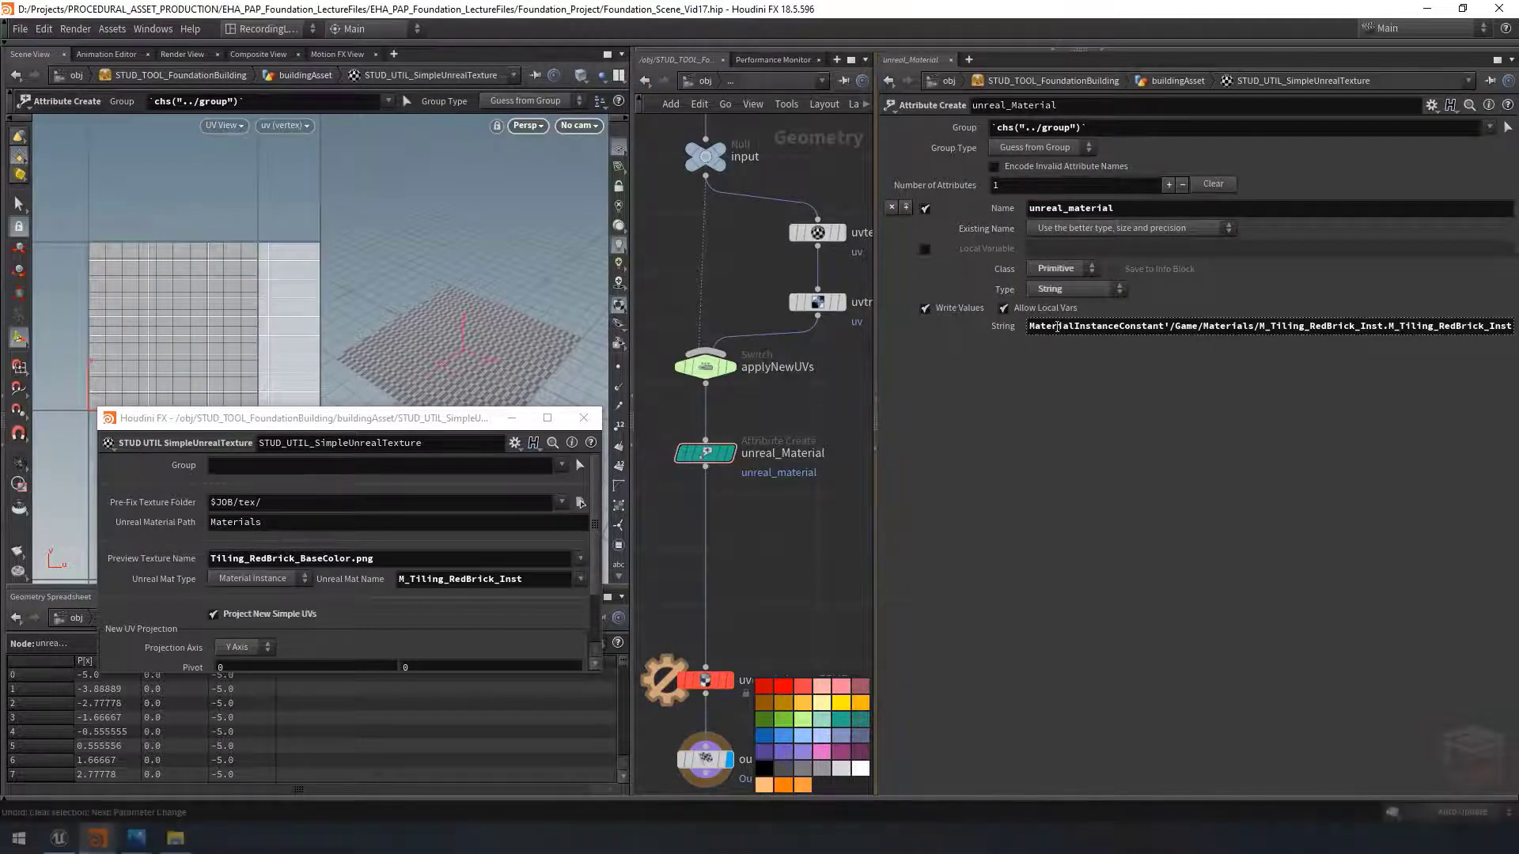
Step: Check the evaluated material path through to its end and widen the network area again
drag(1057, 326, 1497, 346)
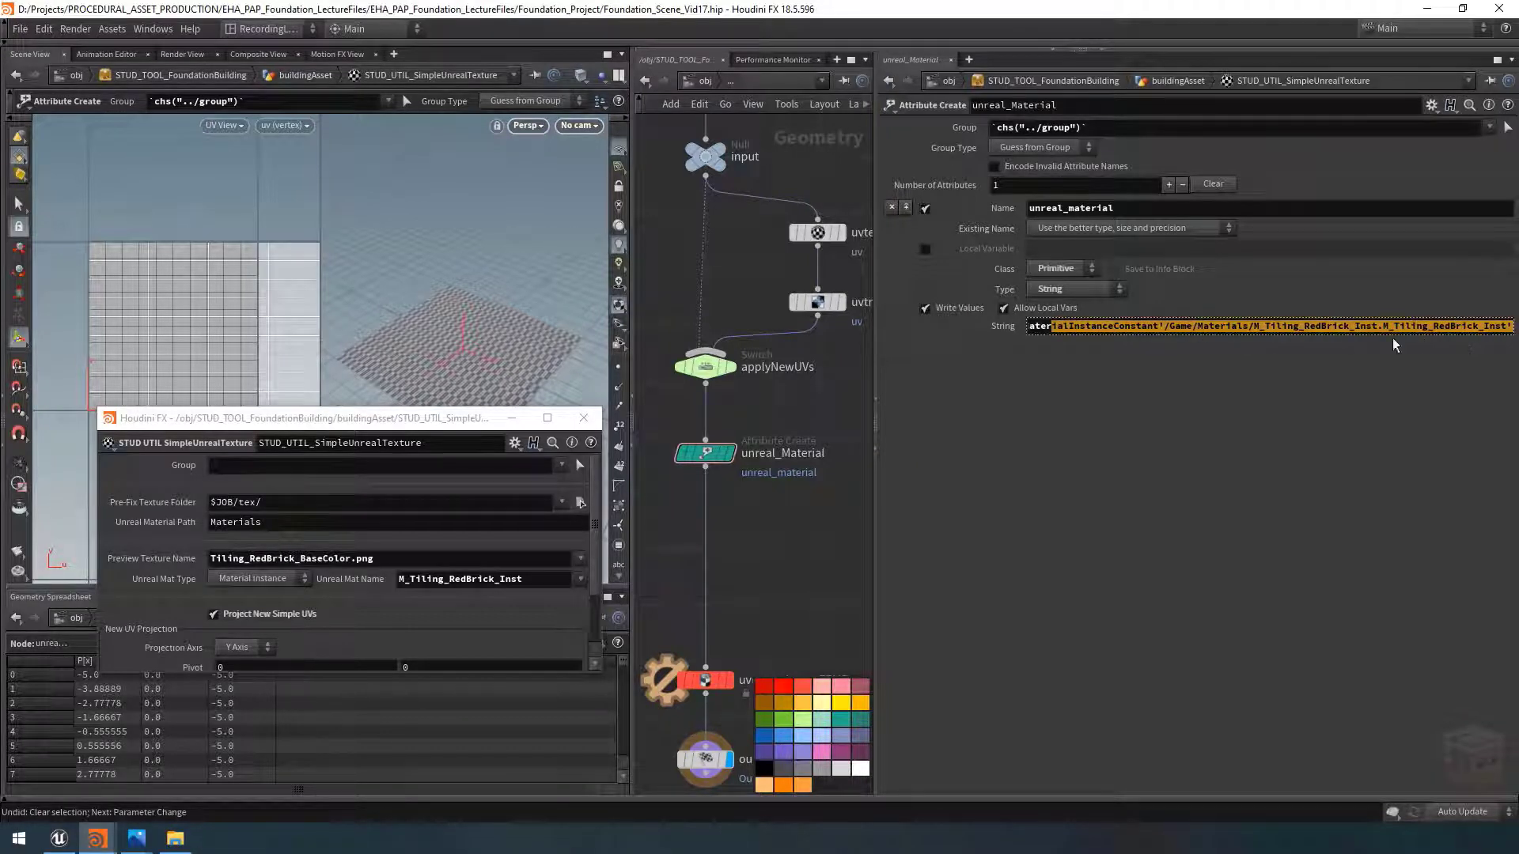
click(1217, 414)
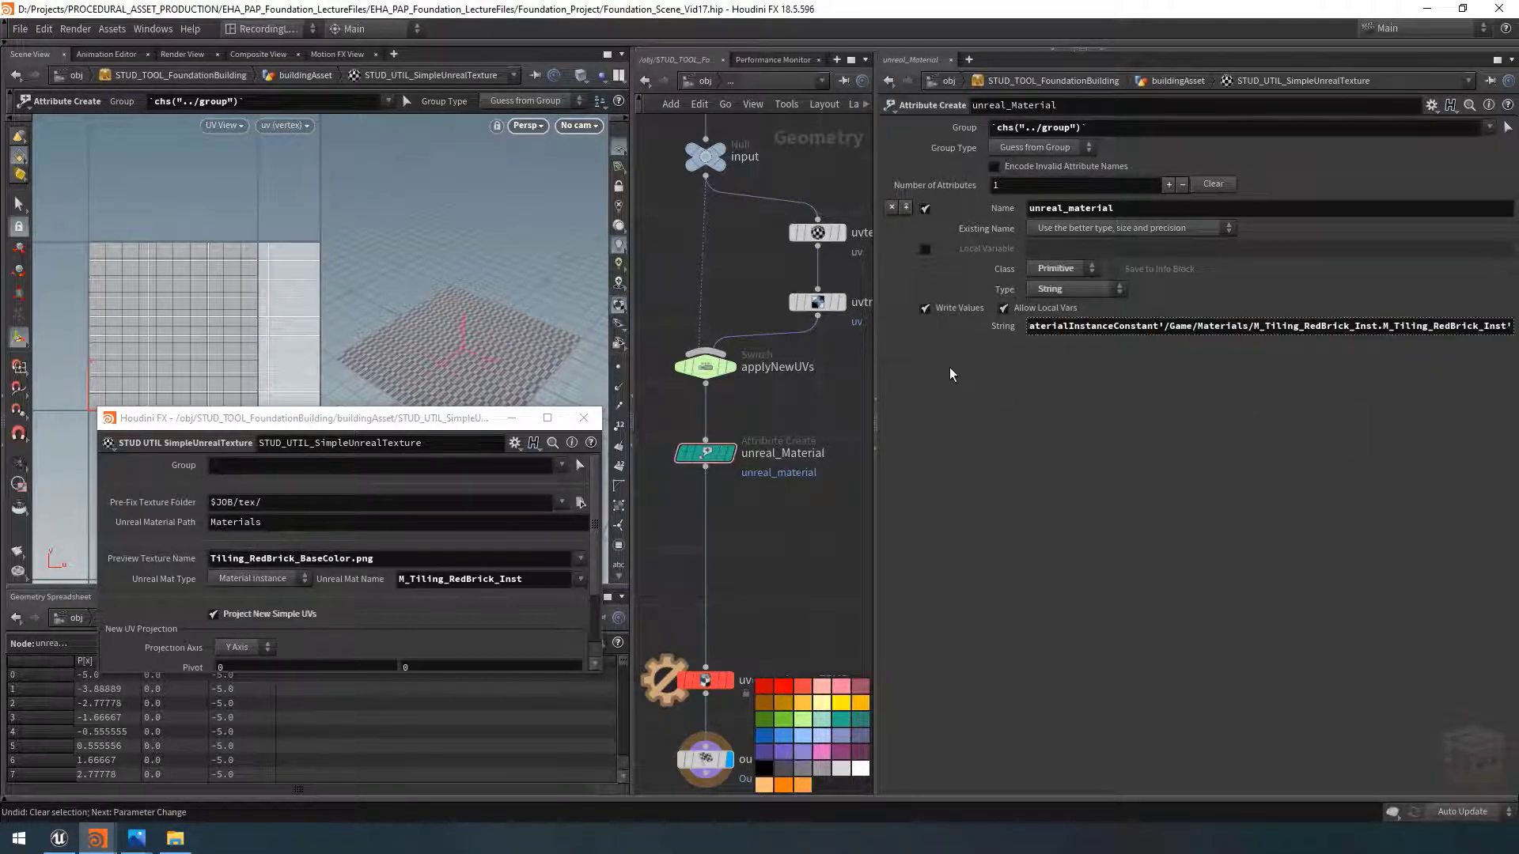
drag(871, 358, 1035, 397)
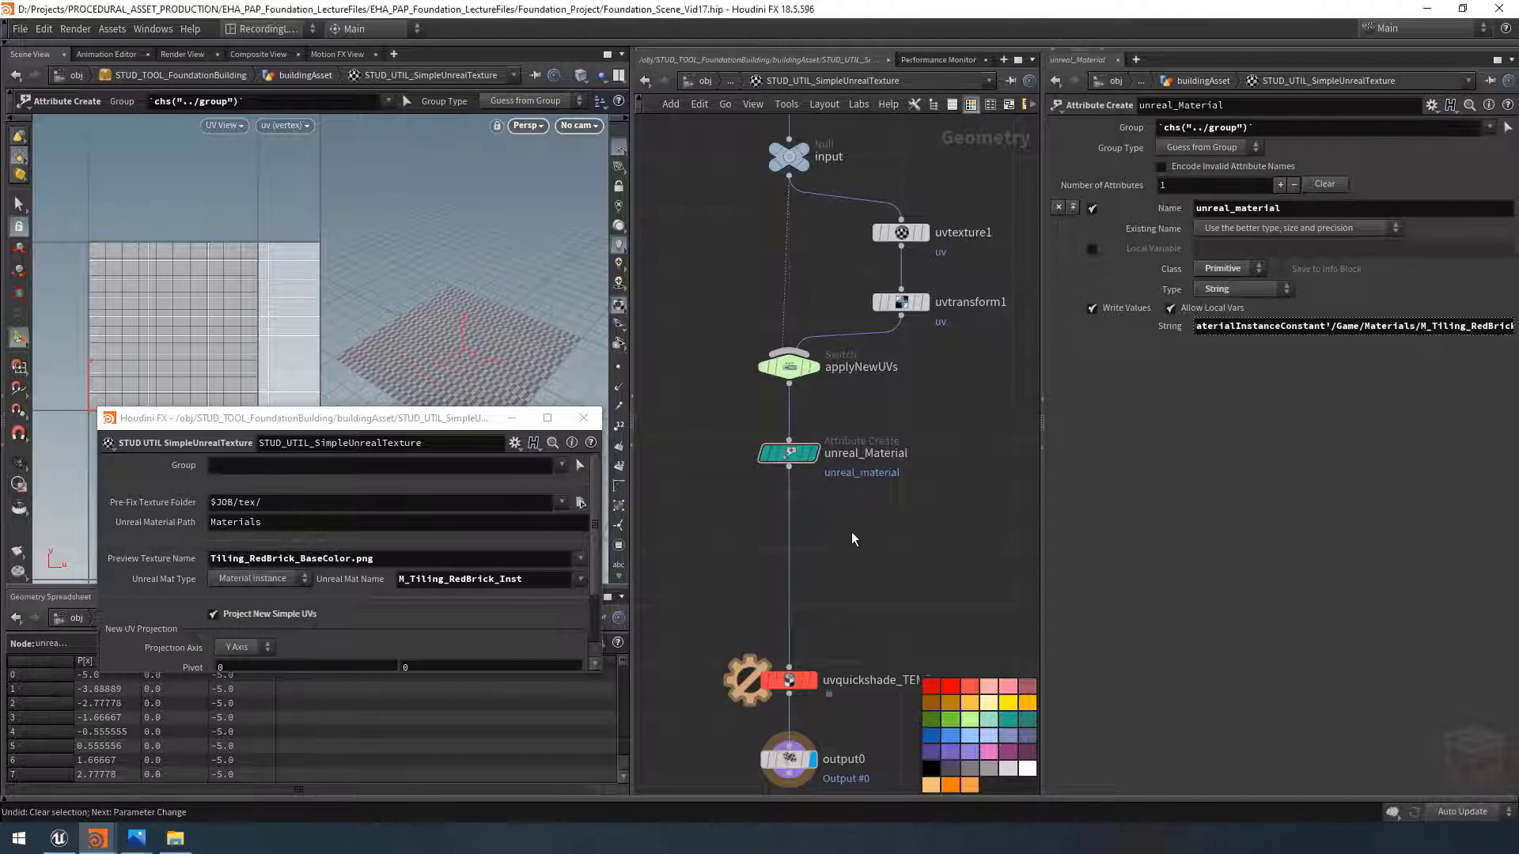
Step: Duplicate the unreal_Material node and insert the copy into the wire between unreal_Material and uvquickshade_TEMP
middle_drag(866, 536, 836, 524)
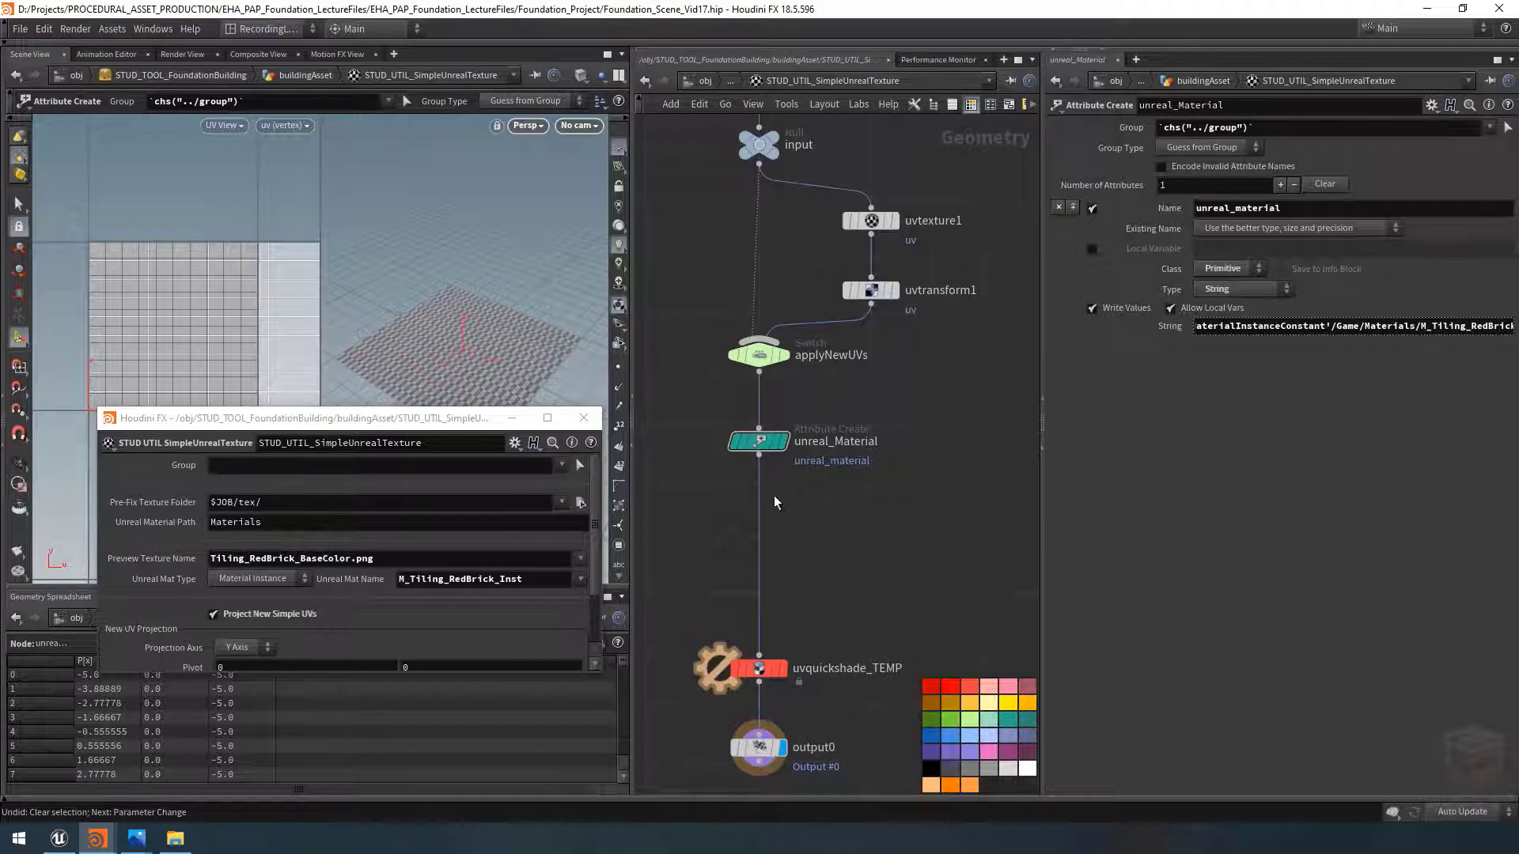
drag(866, 510, 731, 459)
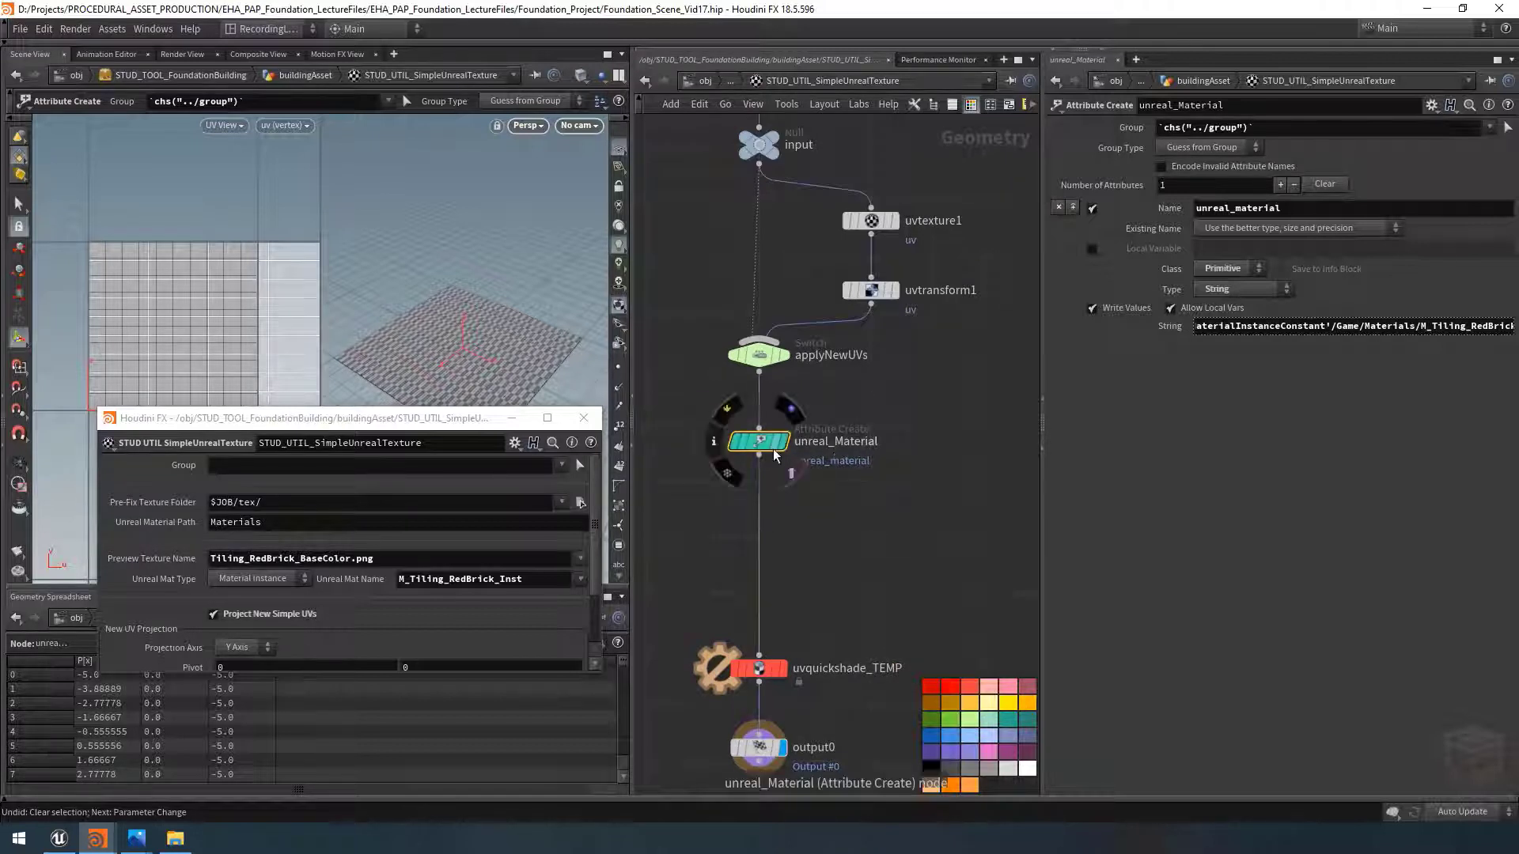
key(ctrl+c)
key(ctrl+v)
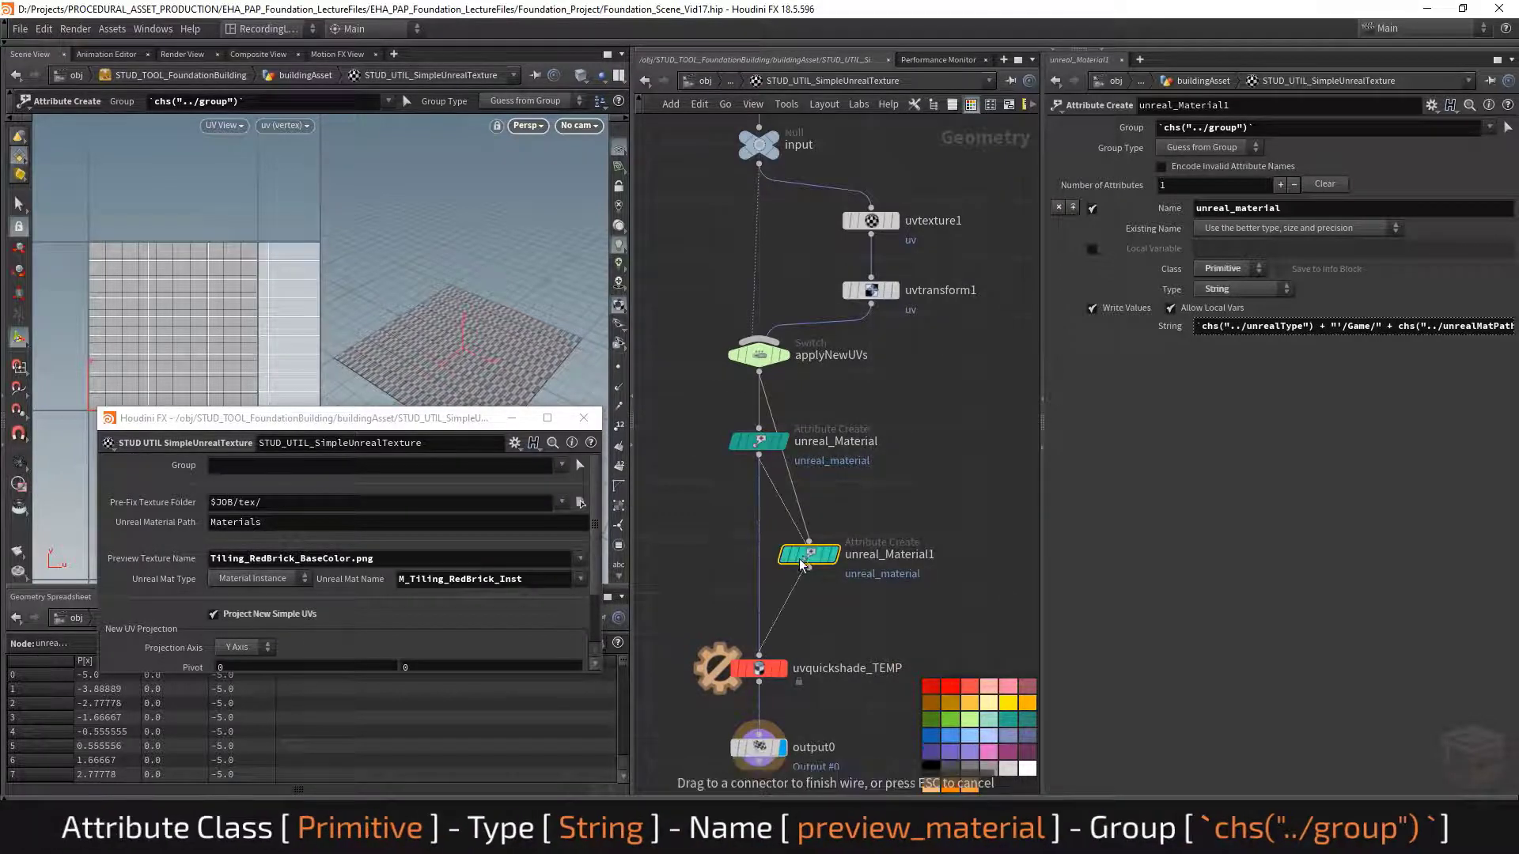
drag(807, 558, 768, 538)
Step: Rename the duplicated Attribute Create node as preview_Material
key(F2)
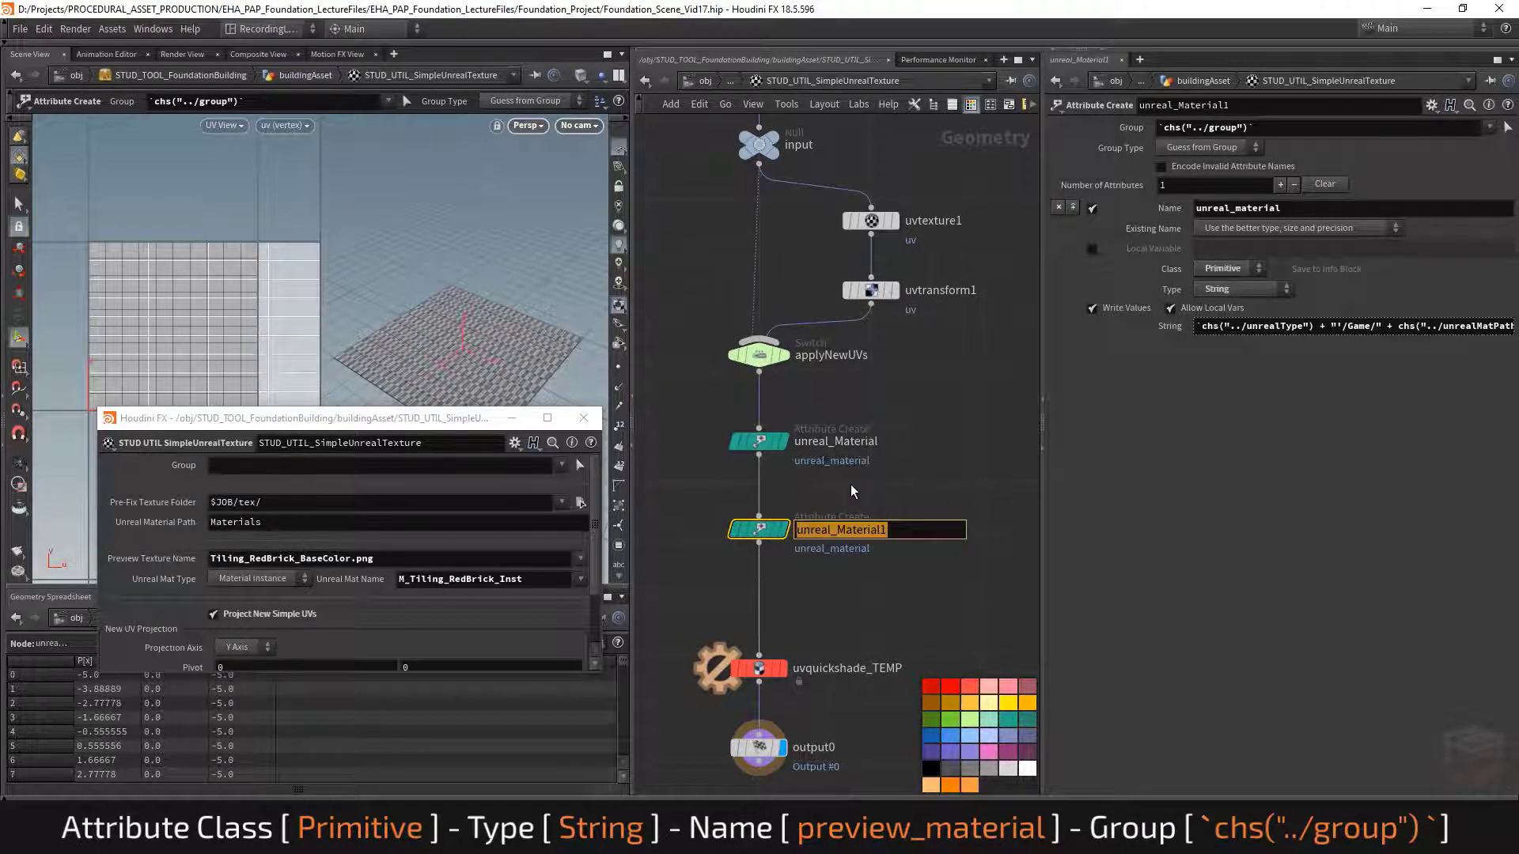
text(prev)
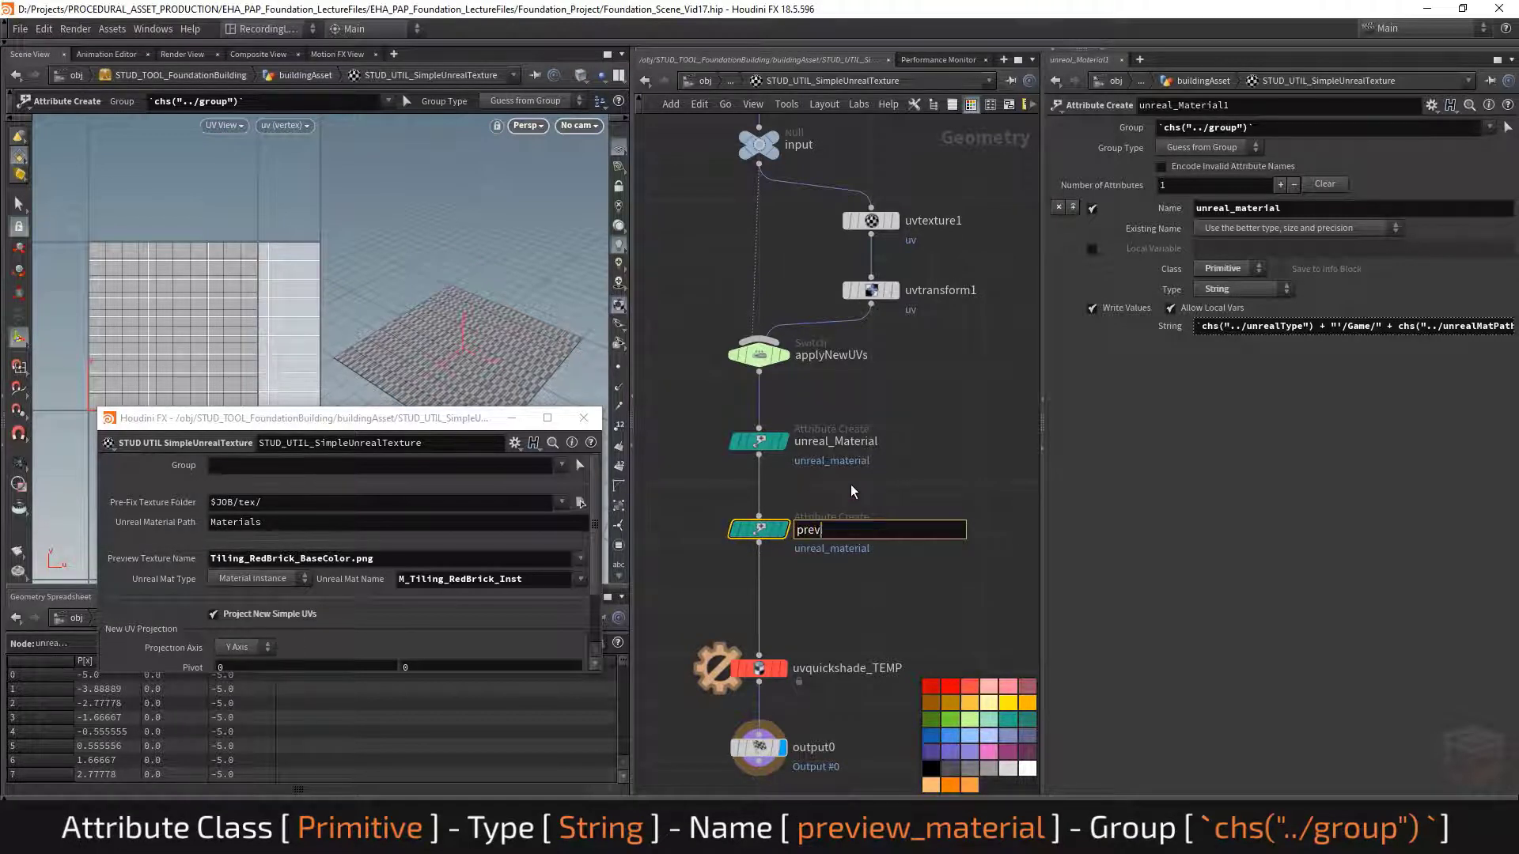
text(iew_Material)
key(Return)
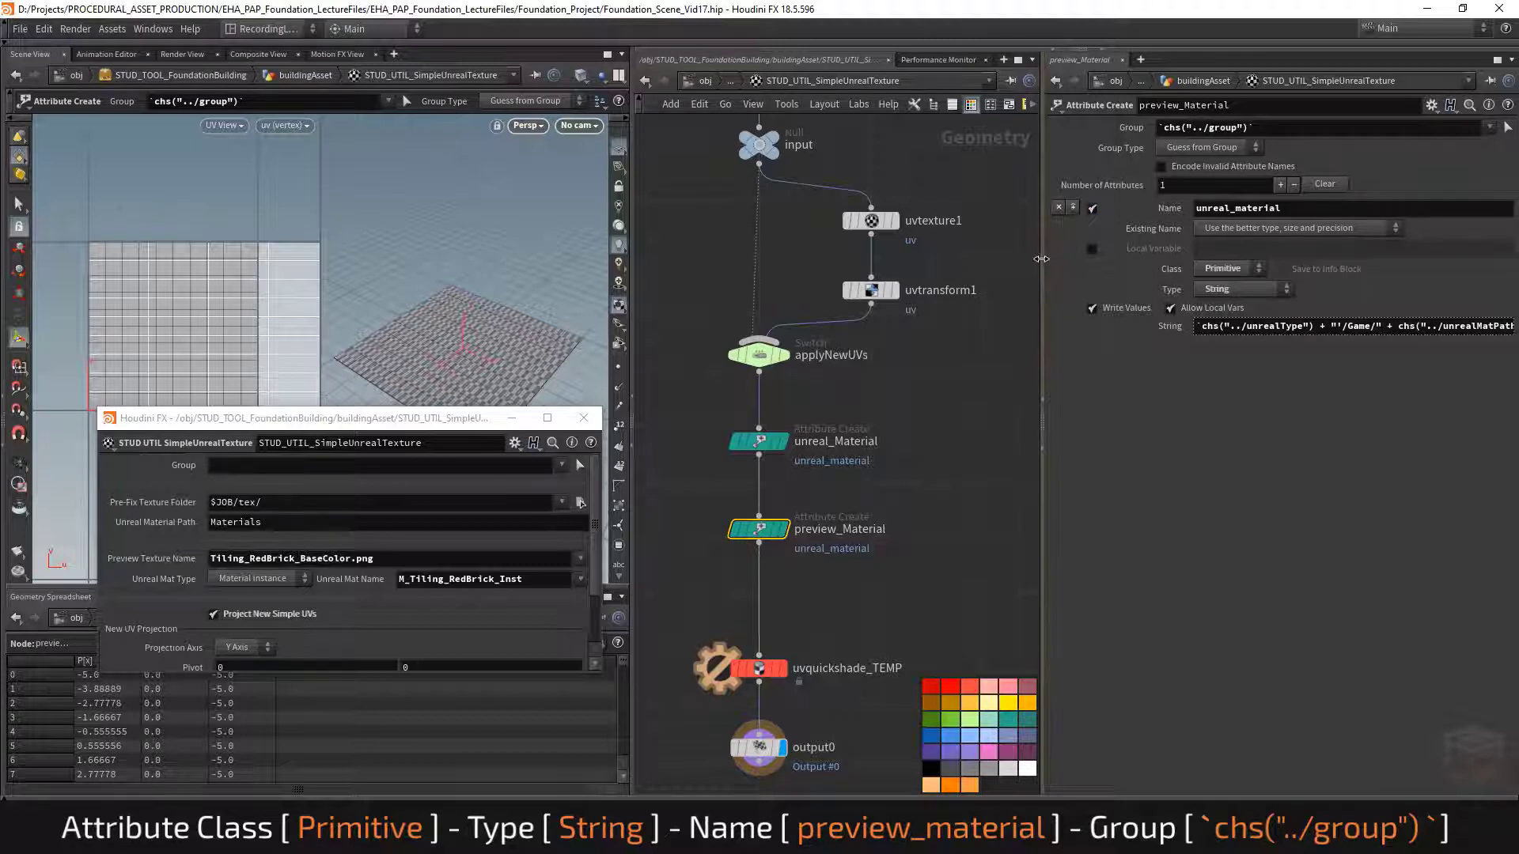
Step: Widen the parameter area and set the attribute name on the preview_Material node to preview_material
drag(1041, 261, 940, 261)
double_click(1199, 208)
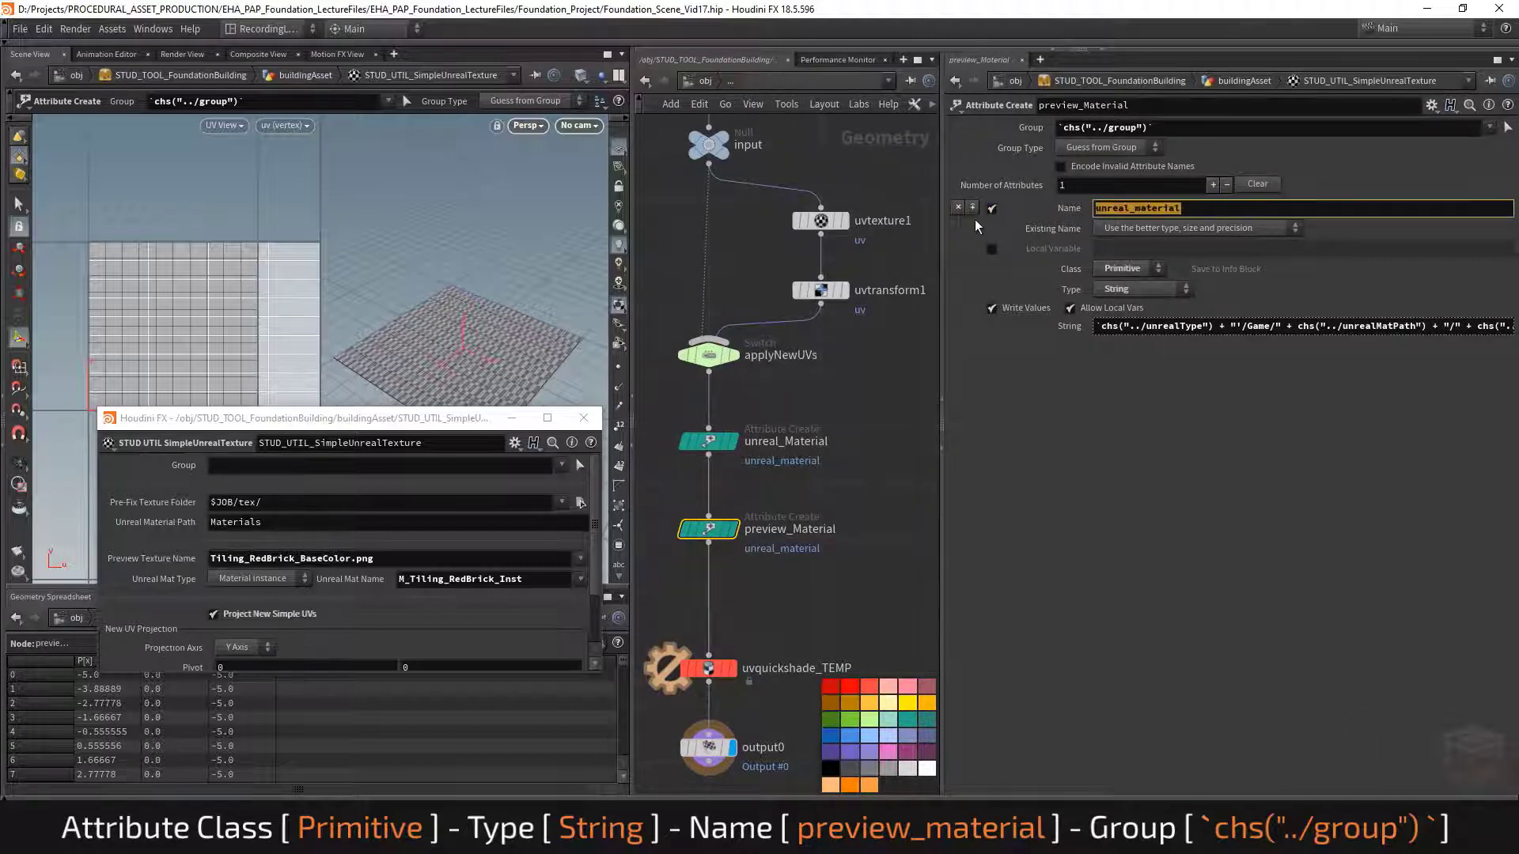
text(previe)
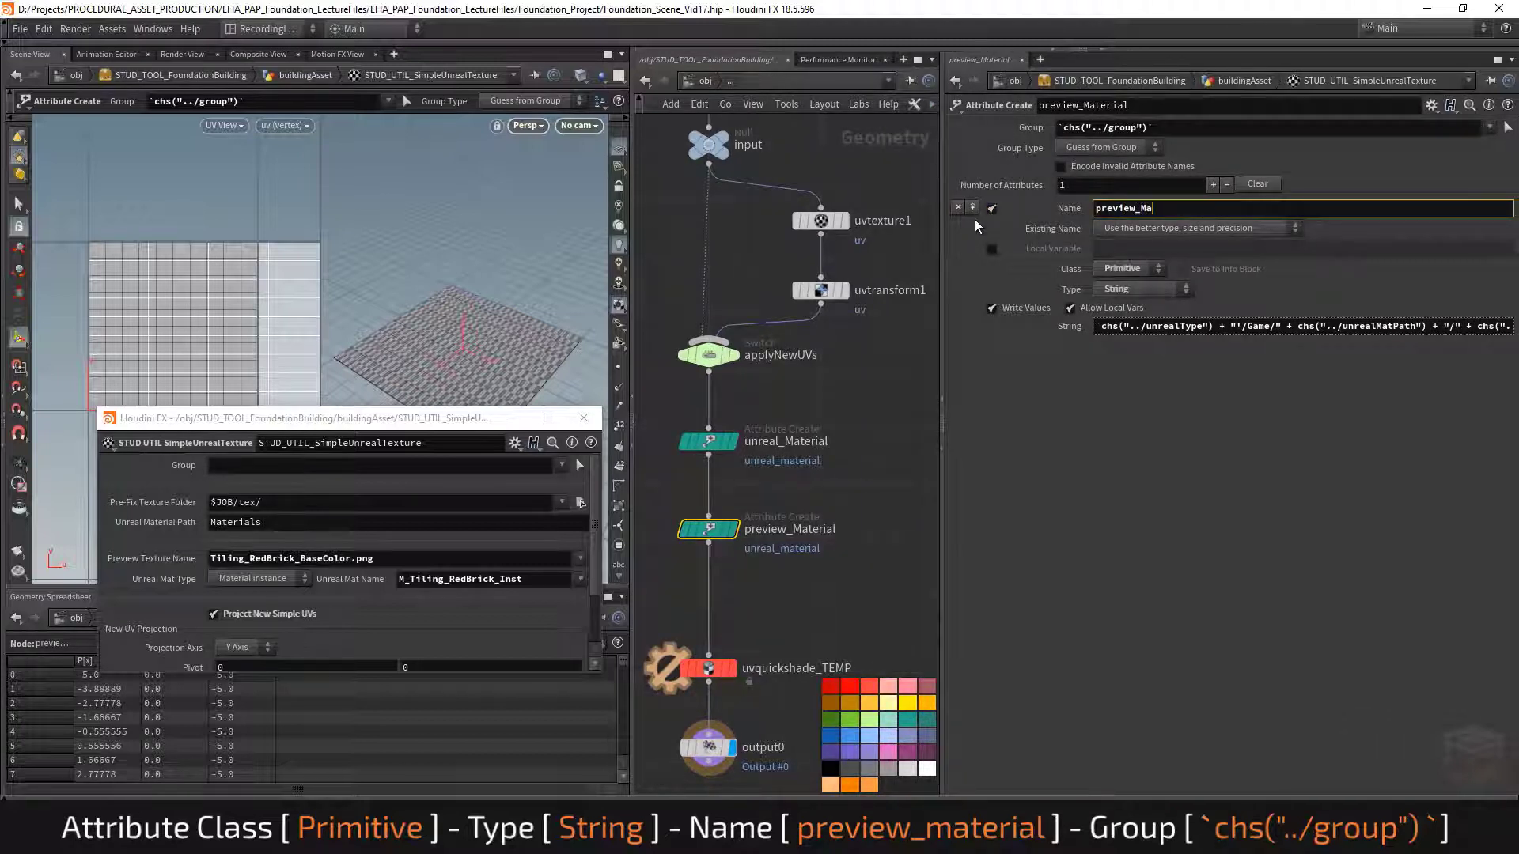
text(w_mae)
key(Return)
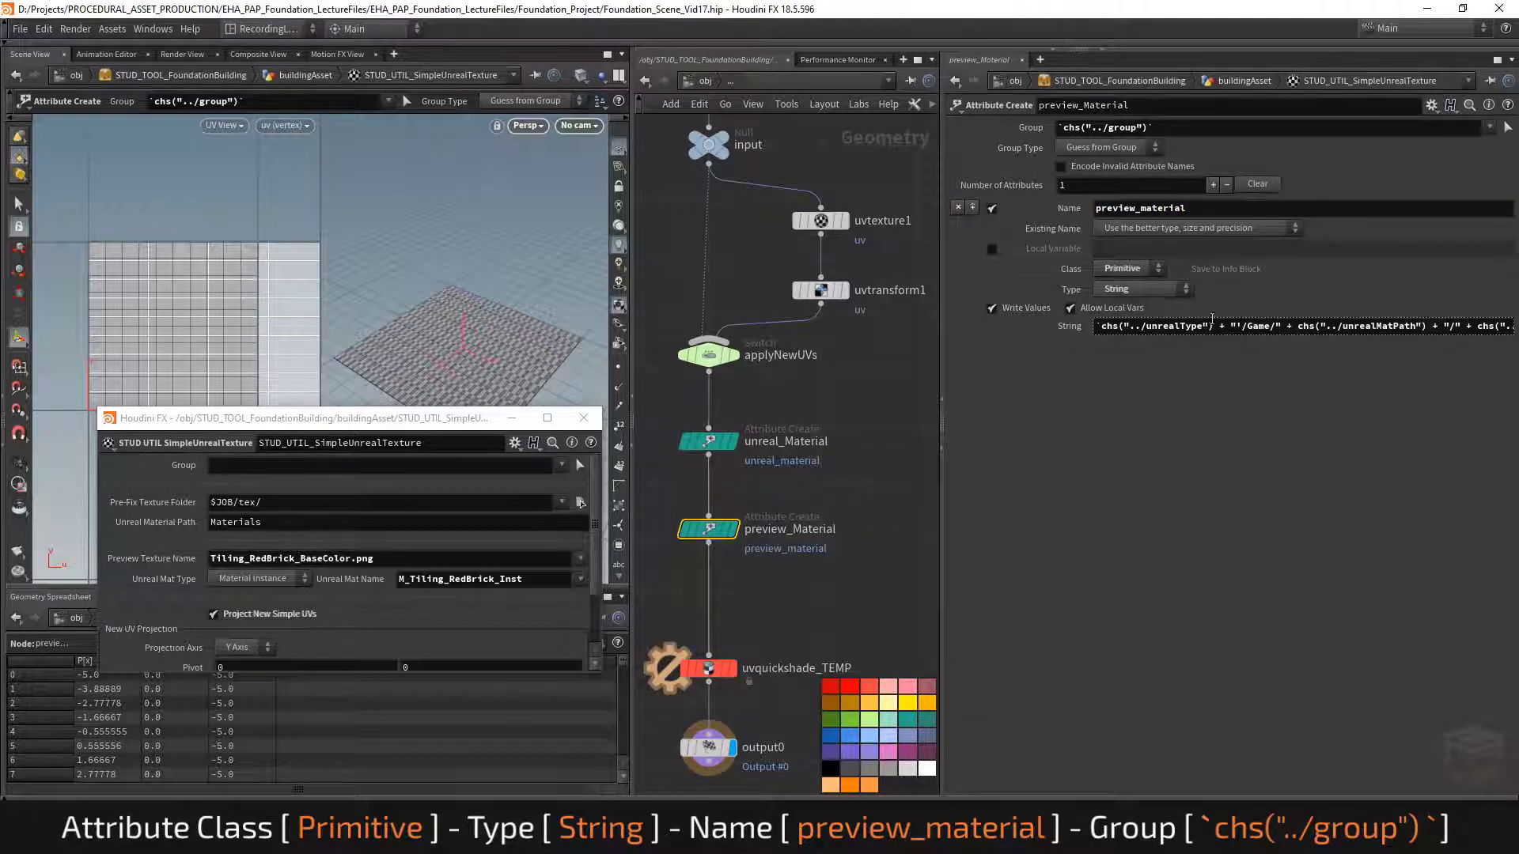
Step: Clear the inherited material path expression from the String value of preview_Material
click(1060, 328)
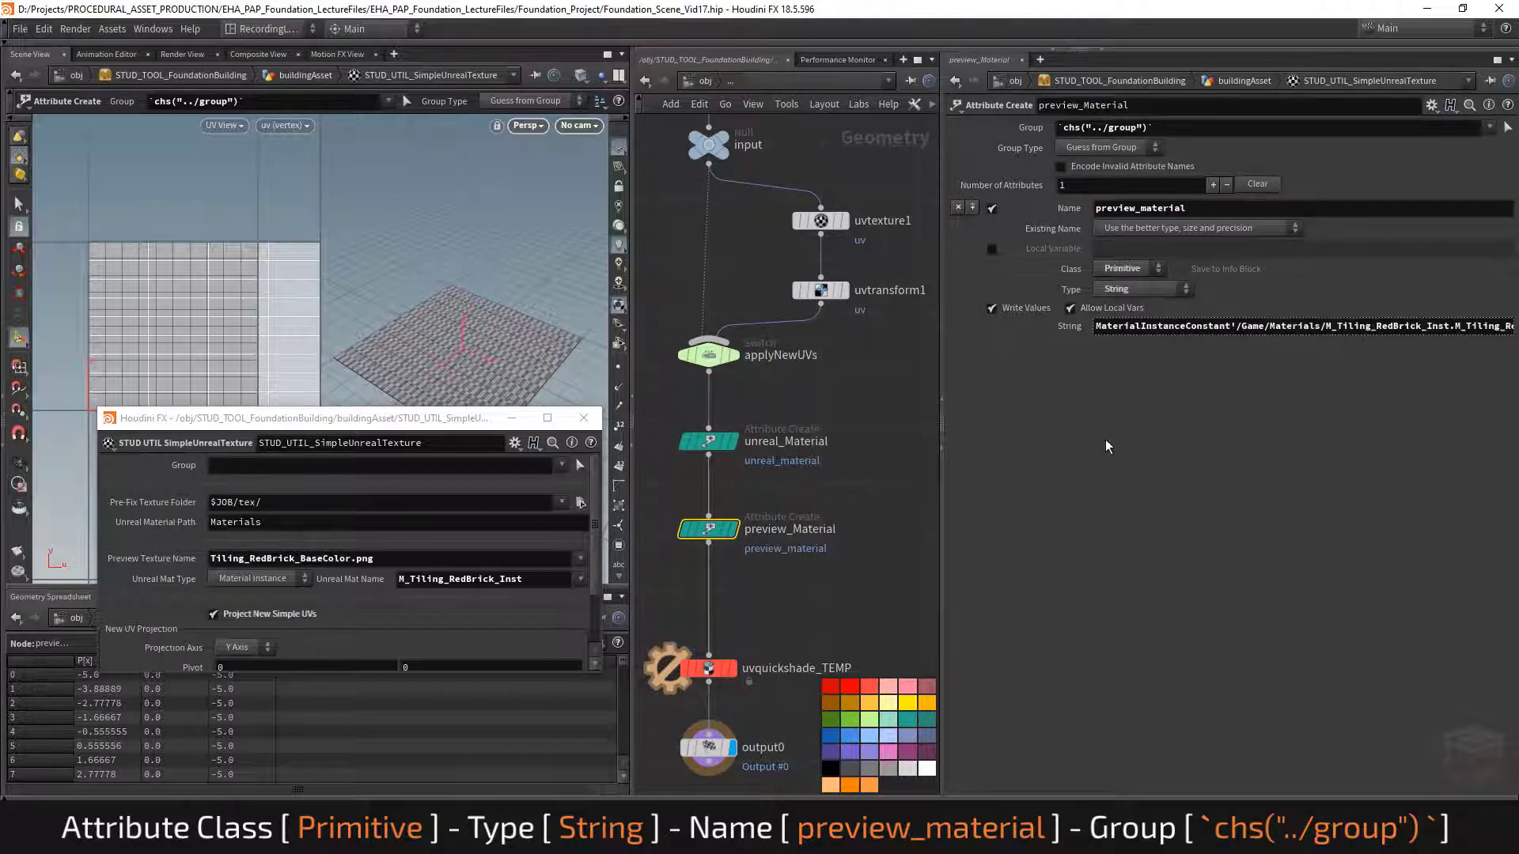
click(1074, 331)
right_click(1073, 333)
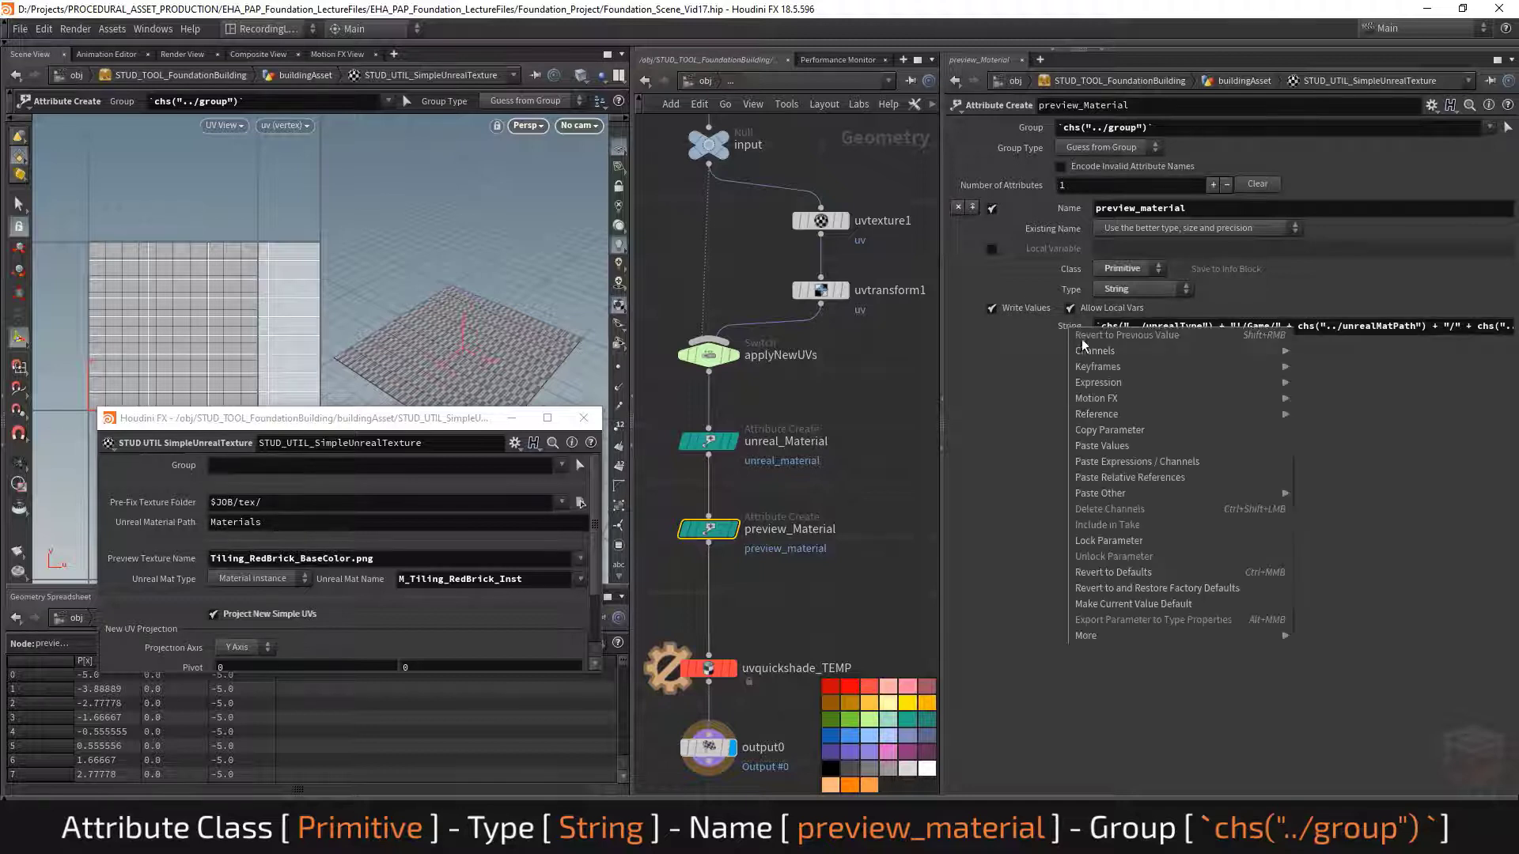
click(1178, 326)
key(ctrl+a)
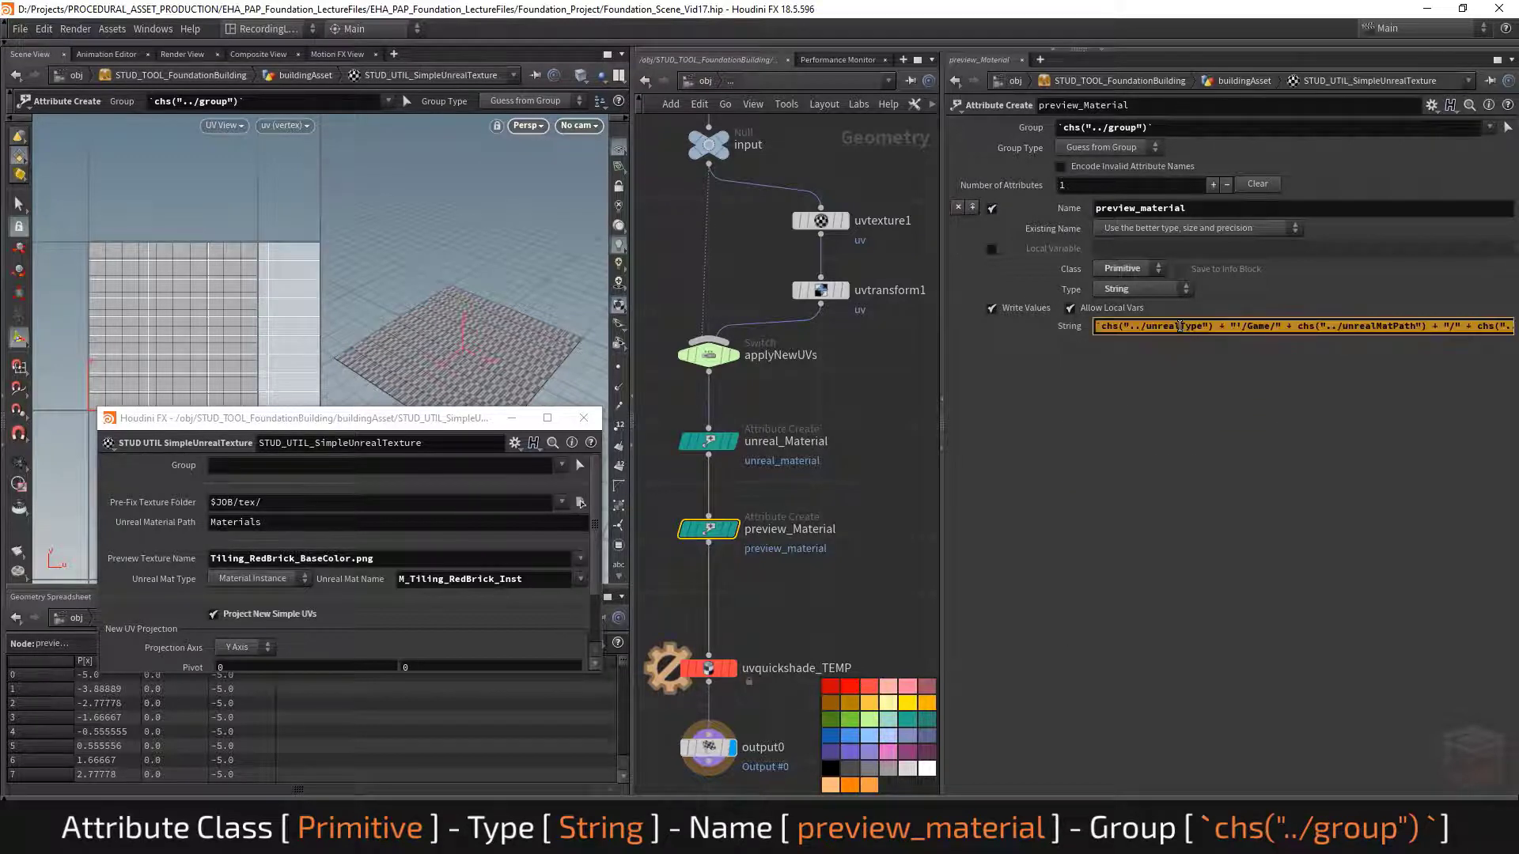
key(BackSpace)
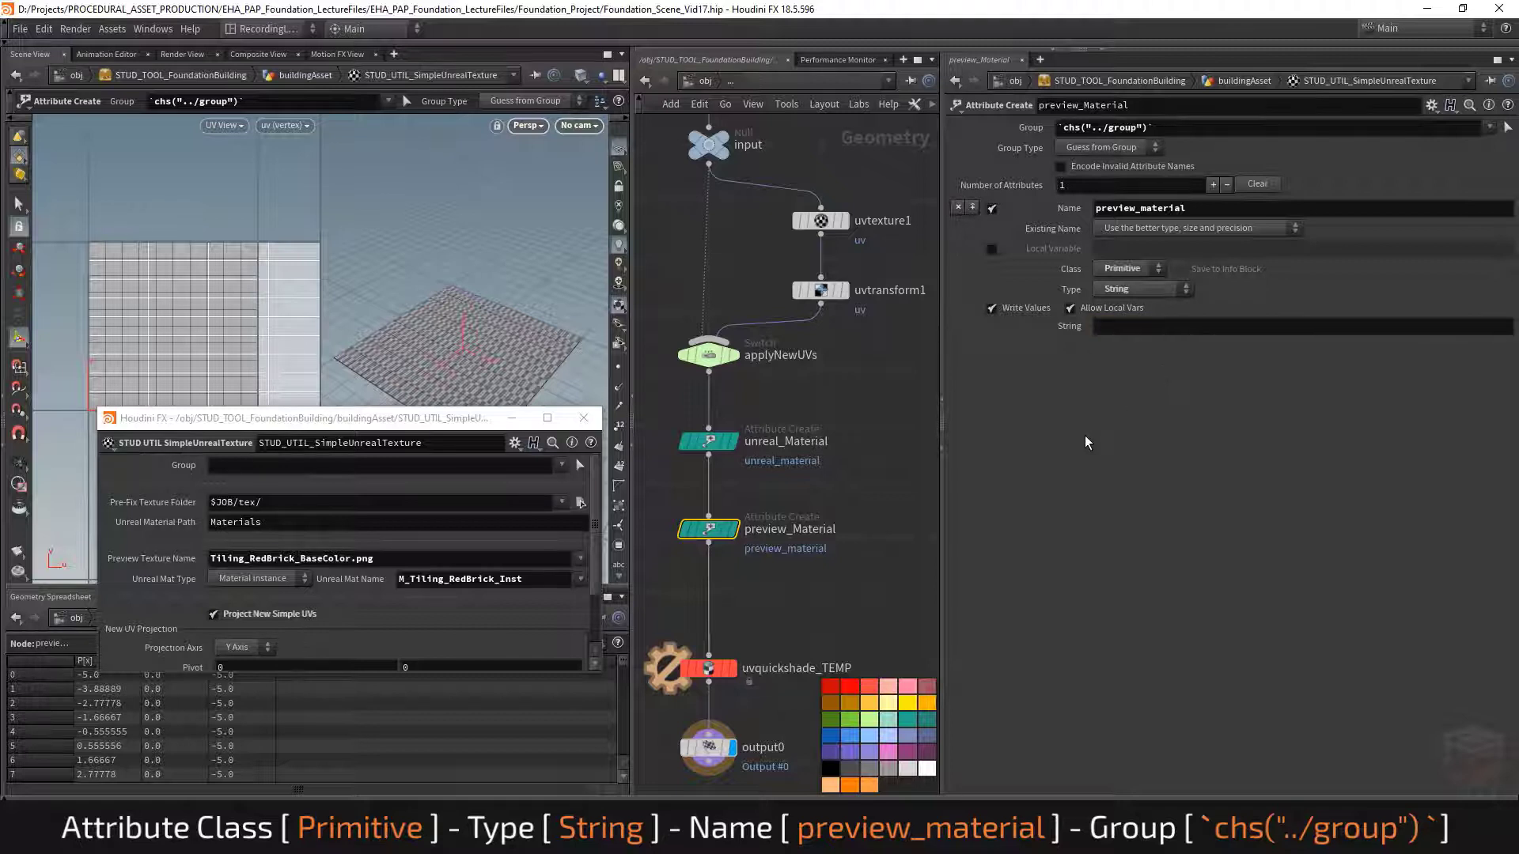
Step: Reference the asset's Pre-Fix Texture Folder parameter in the String value and extend the expression to `chs("../textureFolder") + `
right_click(166, 508)
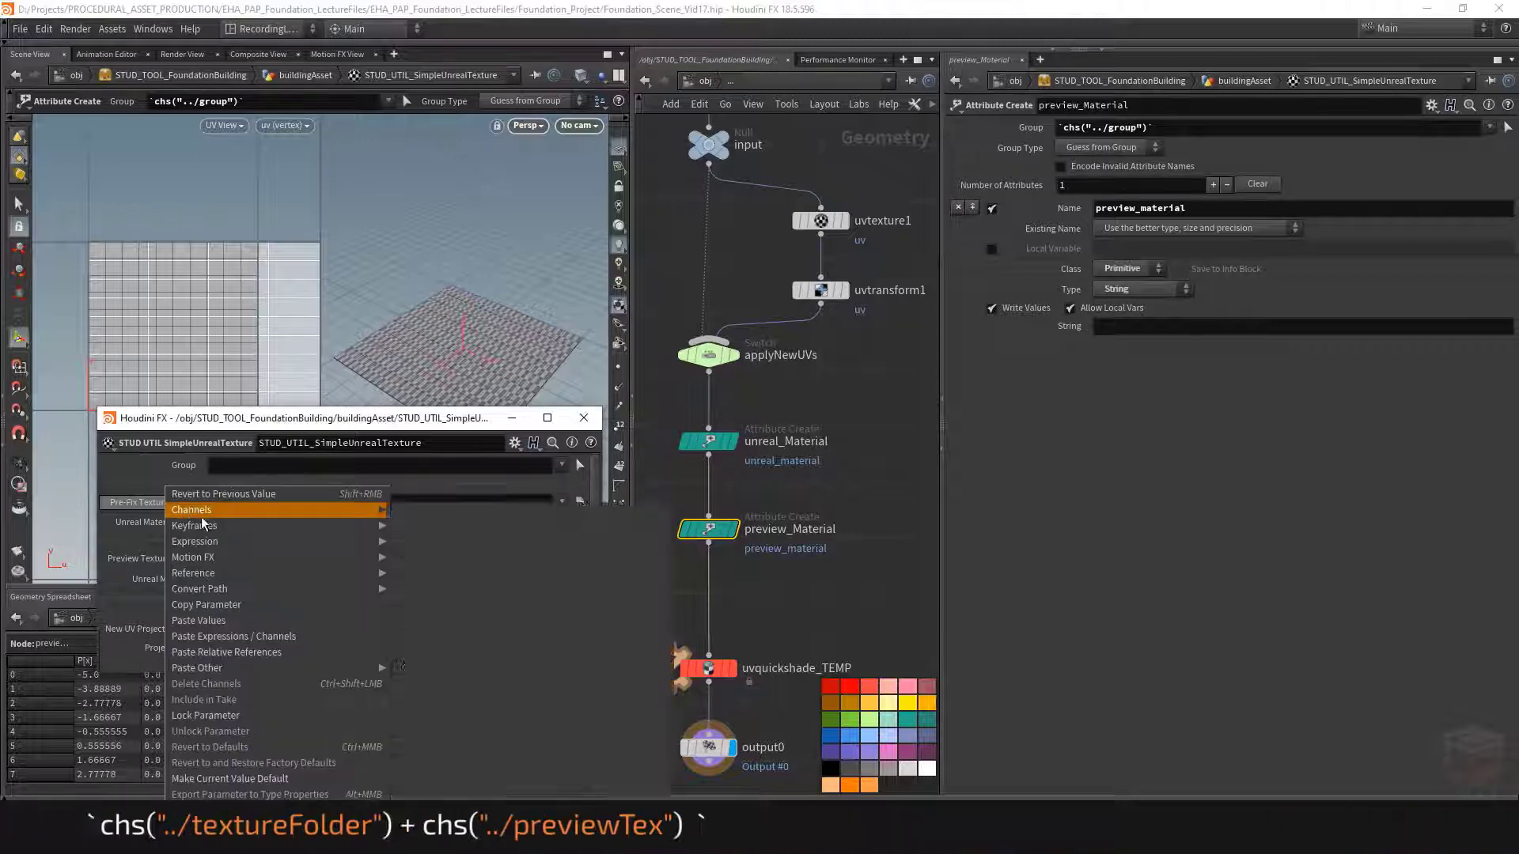
click(206, 605)
right_click(1130, 325)
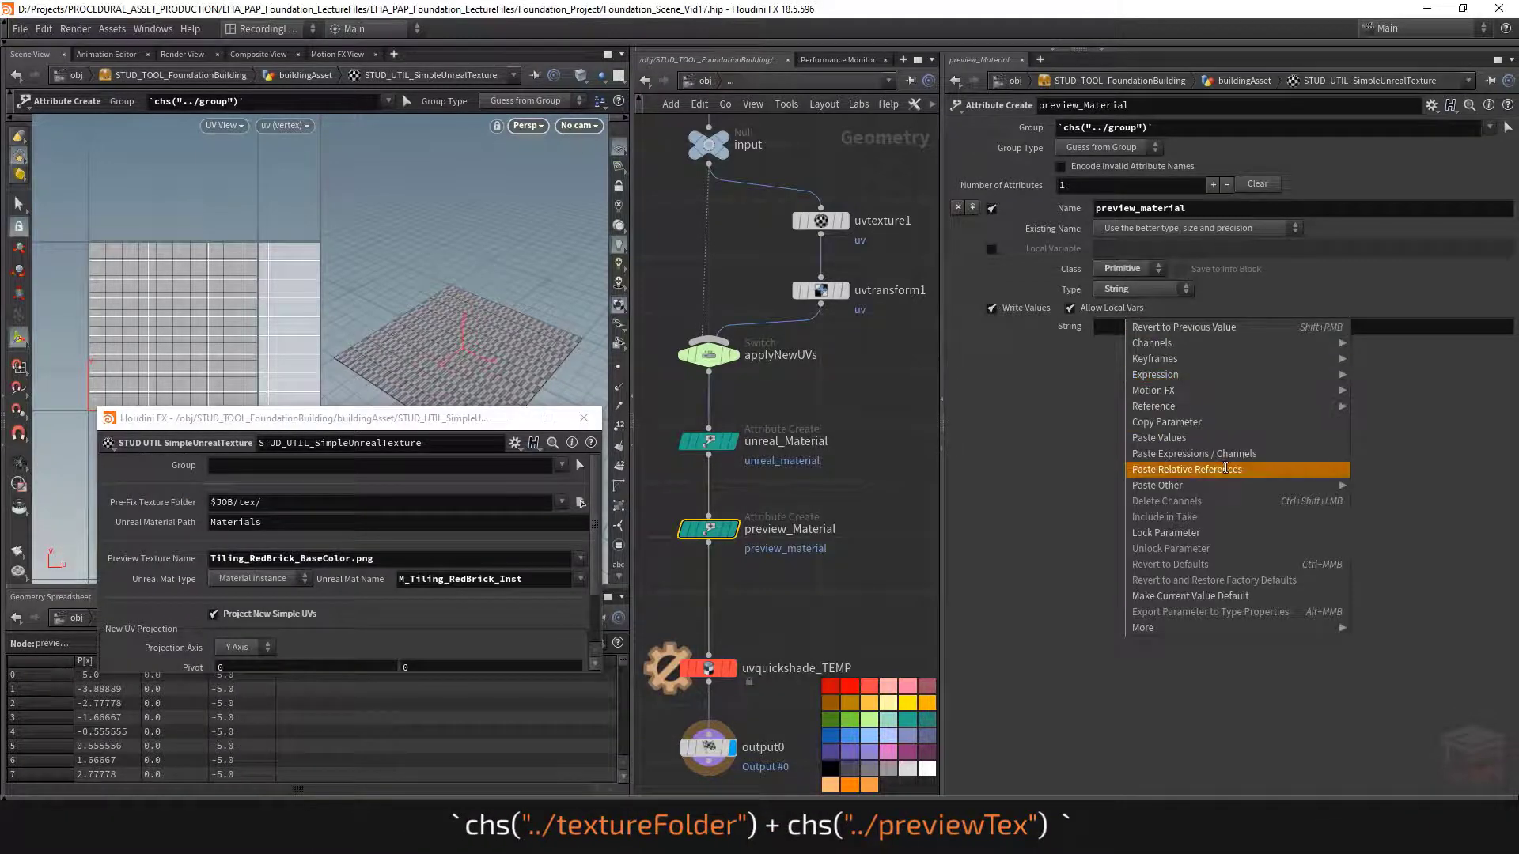
click(1224, 468)
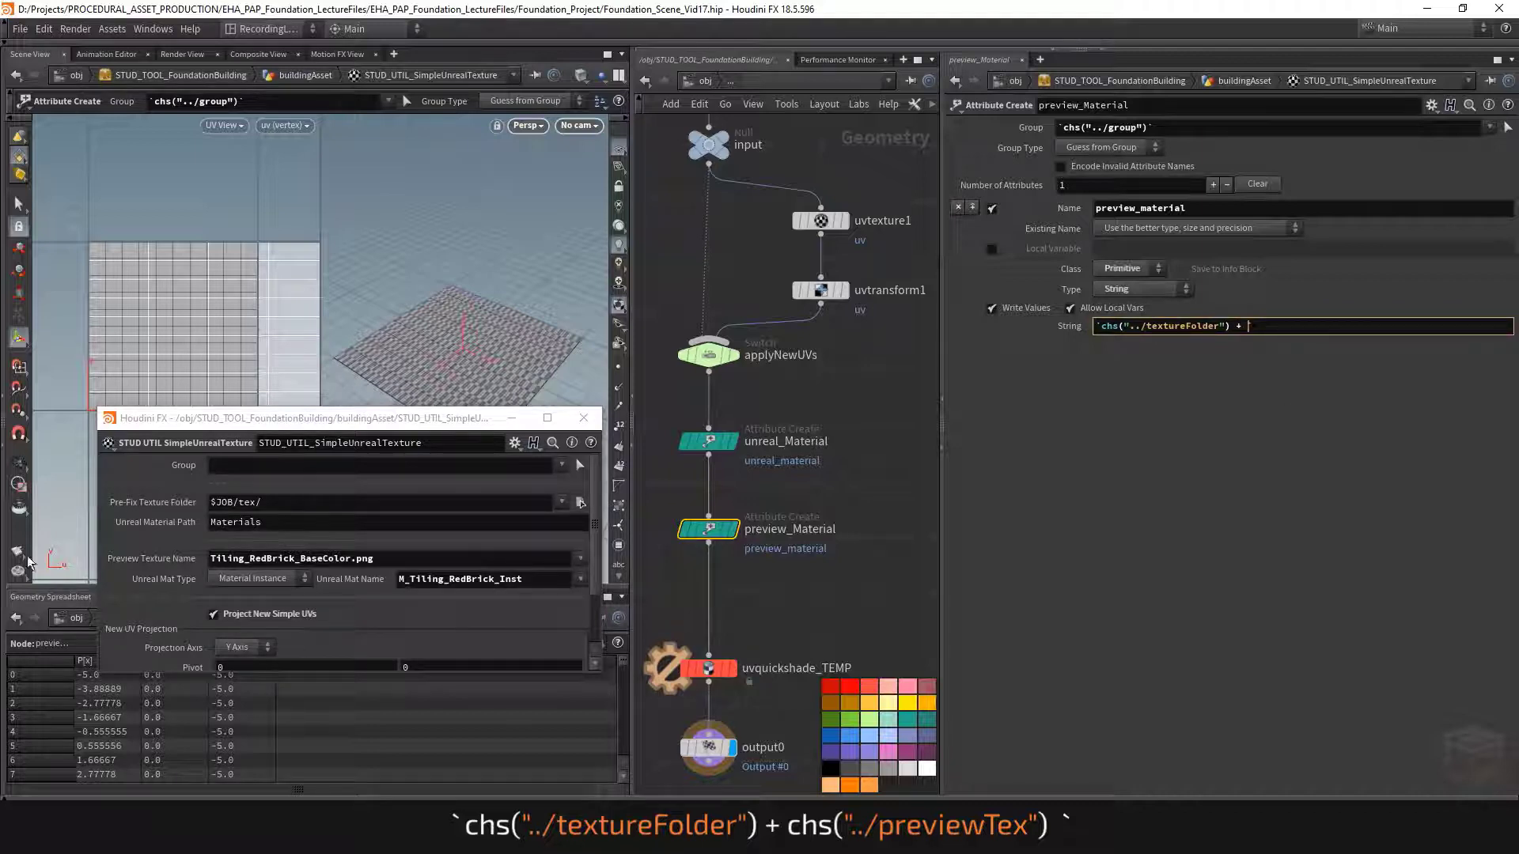
Step: Append a relative reference to Preview Texture Name and fix the backticks so the String reads `chs("../textureFolder") + chs("../previewTex")`
right_click(156, 563)
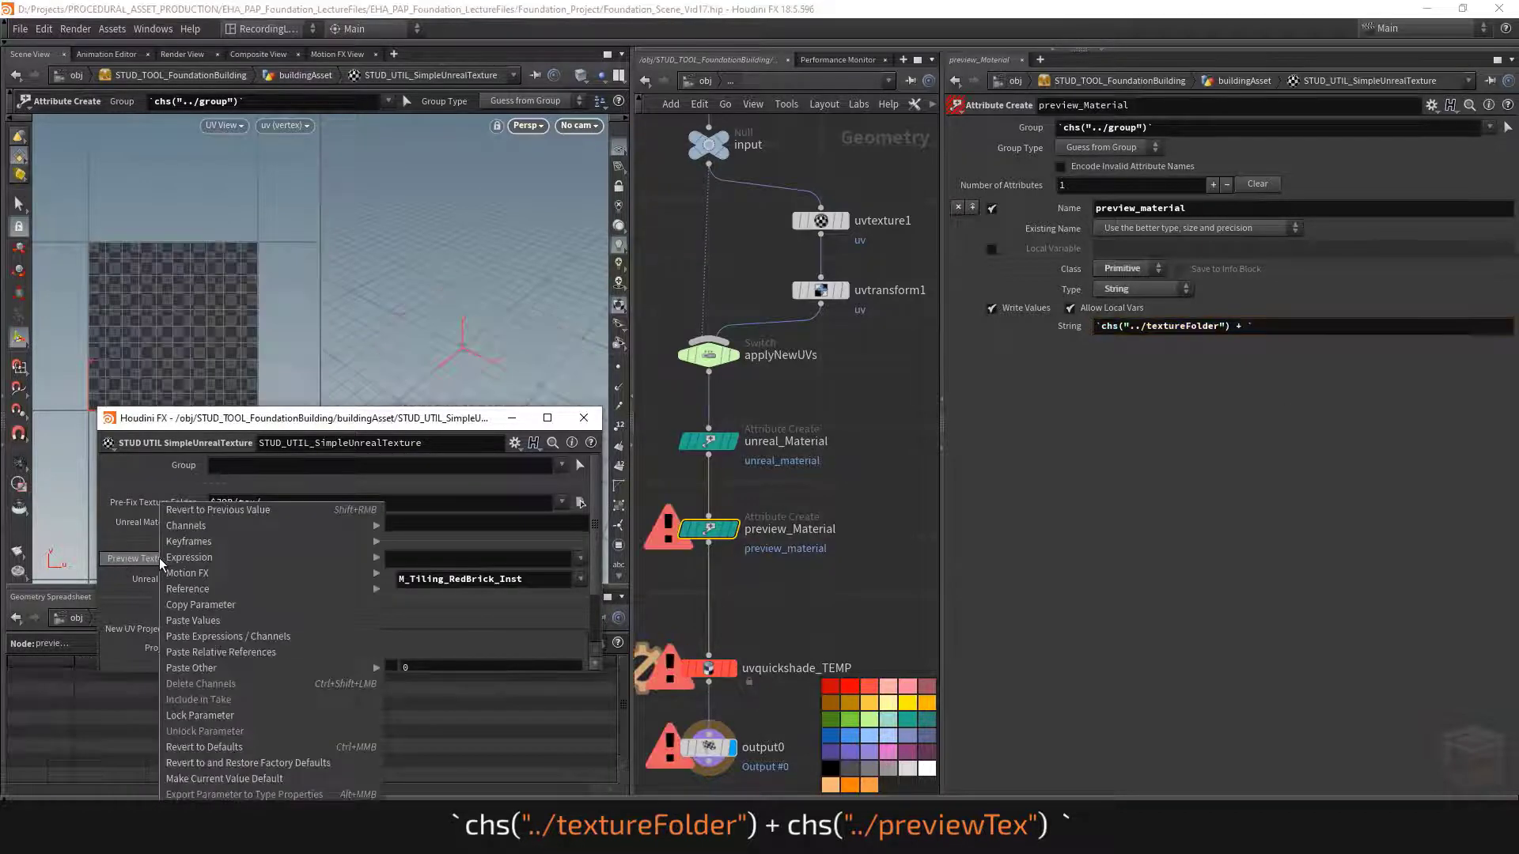
click(170, 592)
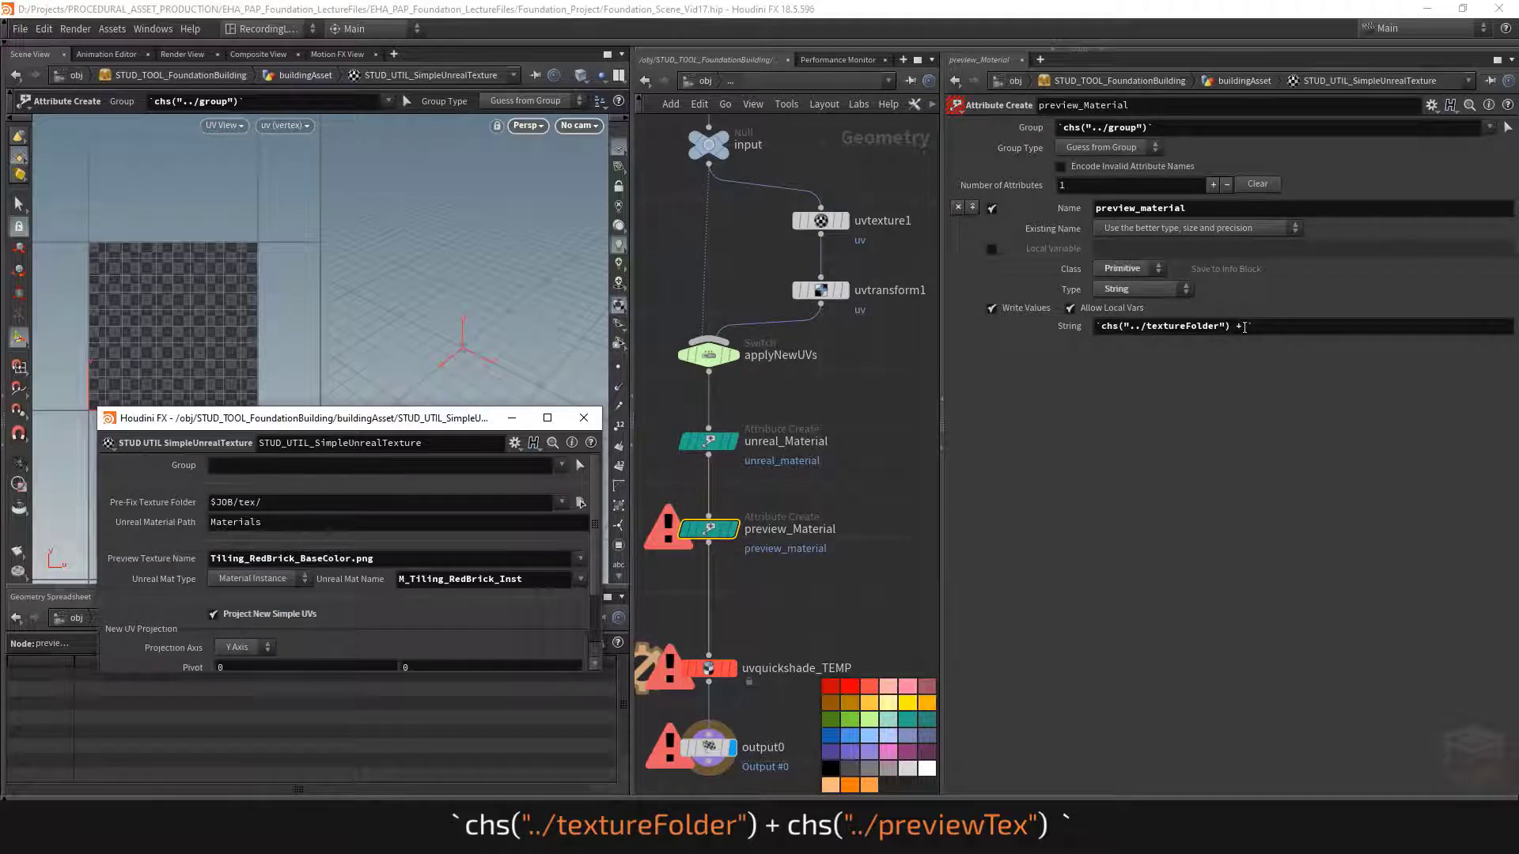
click(1243, 325)
right_click(1243, 326)
click(1337, 460)
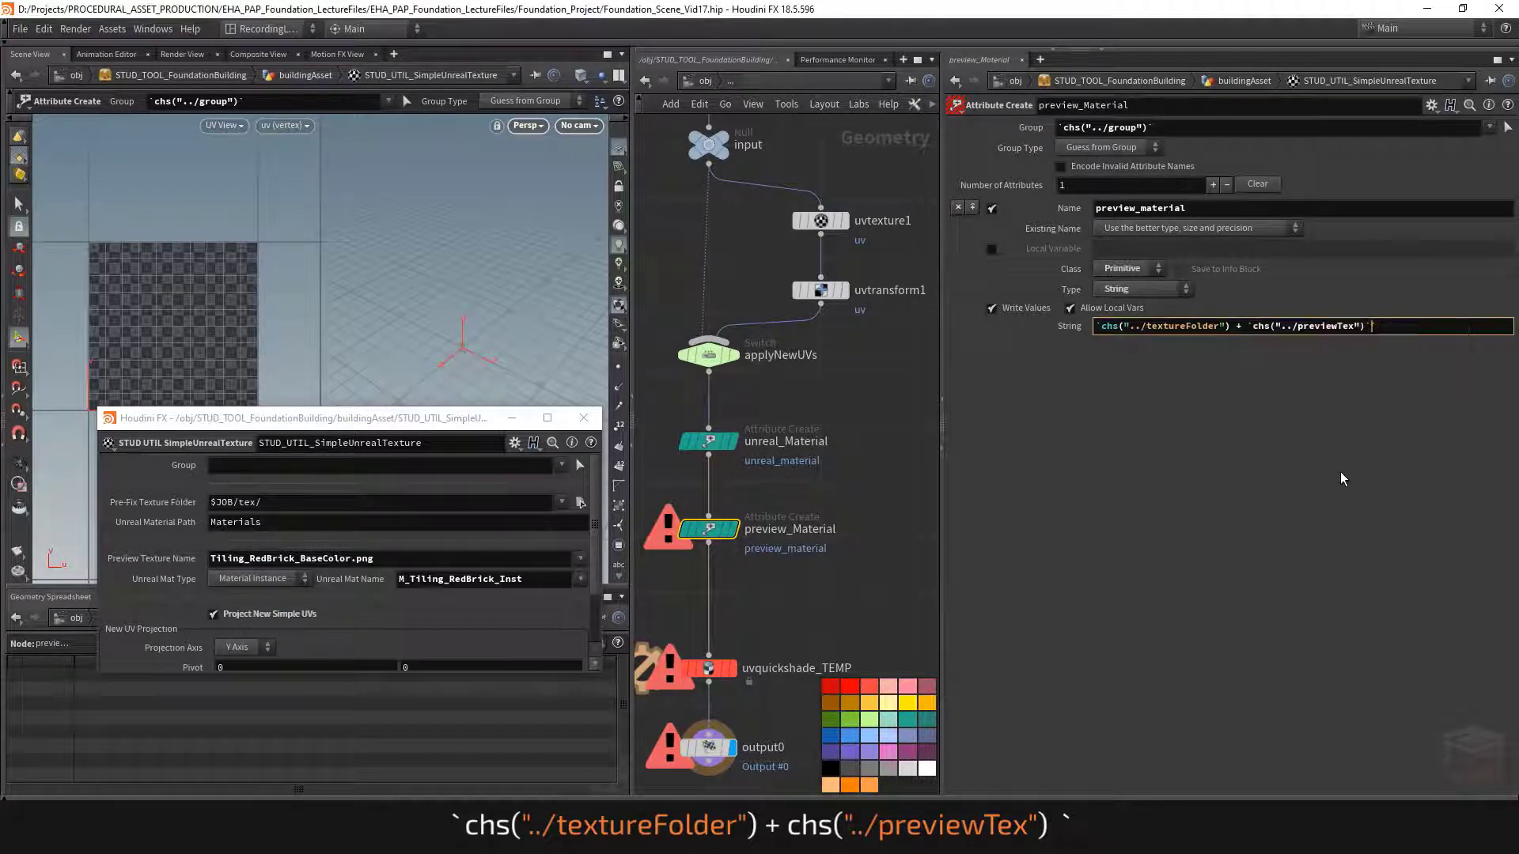
key(BackSpace)
text(`)
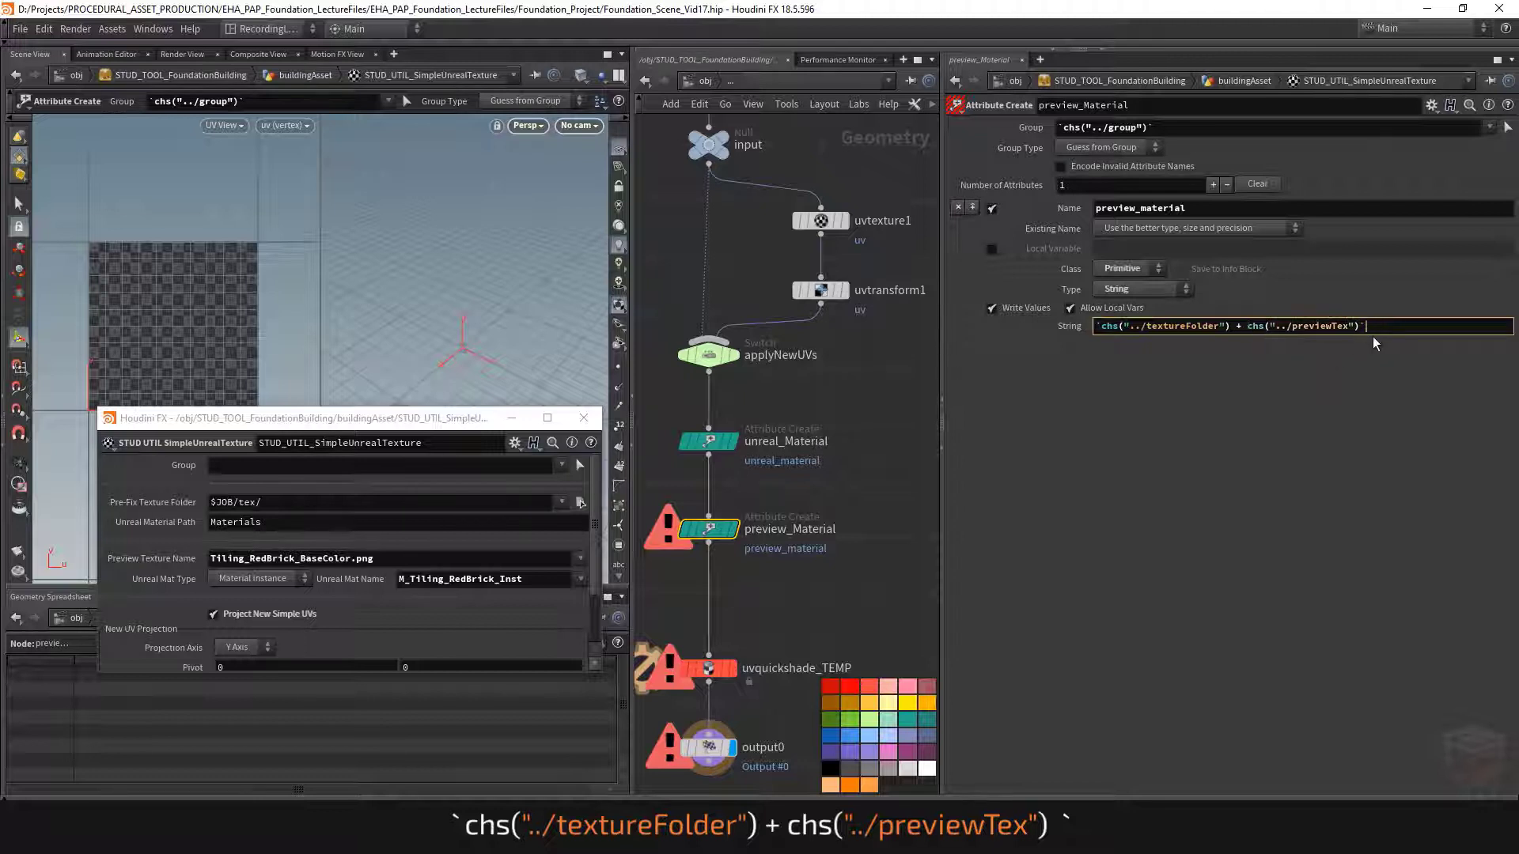
key(Home)
click(1413, 326)
key(Return)
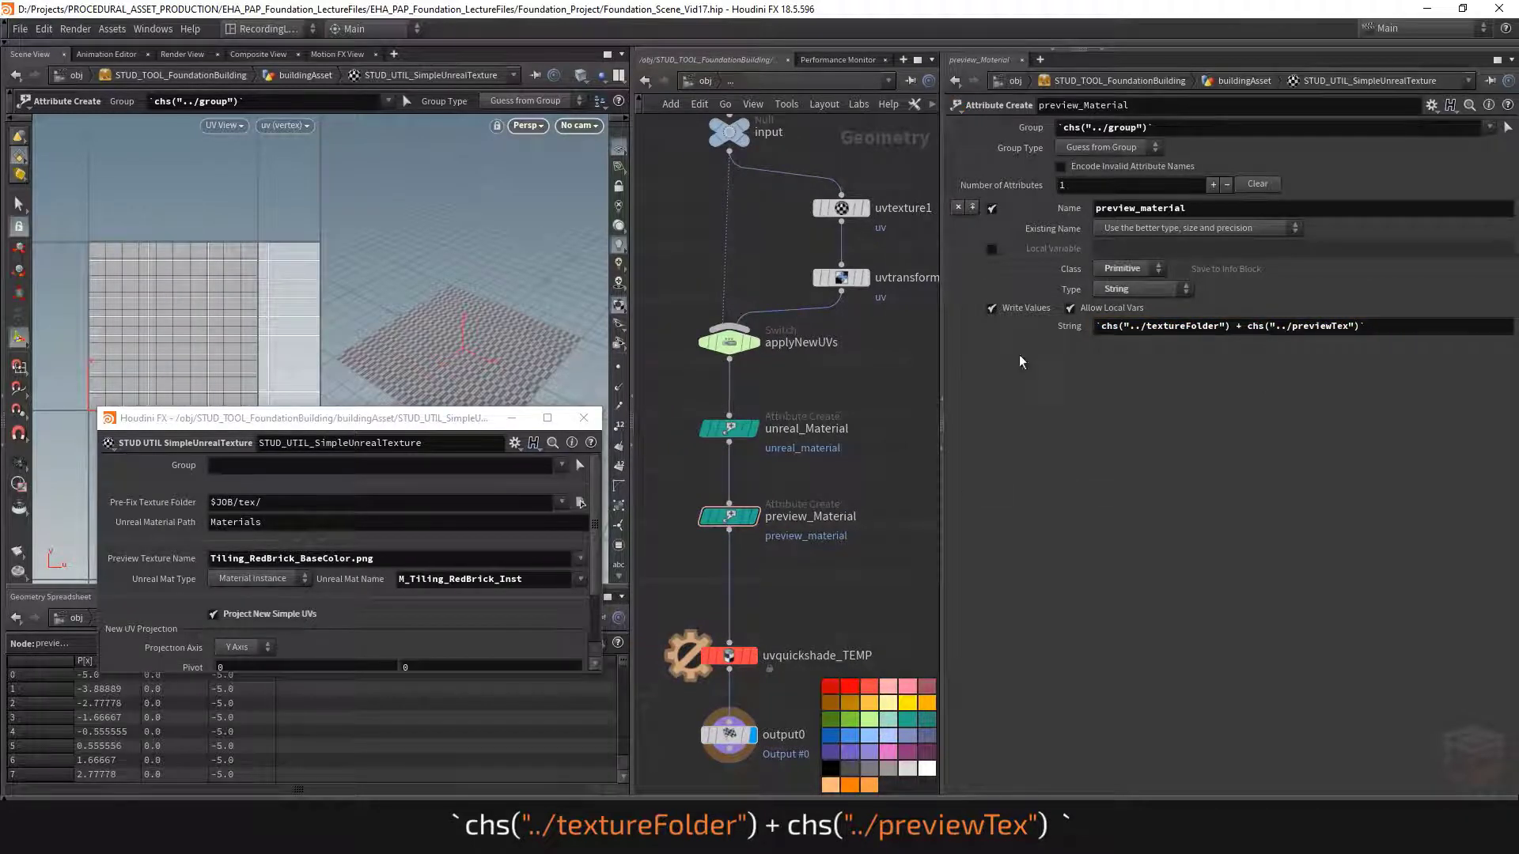
Step: Minimize the floating asset parameters and check the primitive attributes in the spreadsheet and the evaluated preview texture path
click(512, 417)
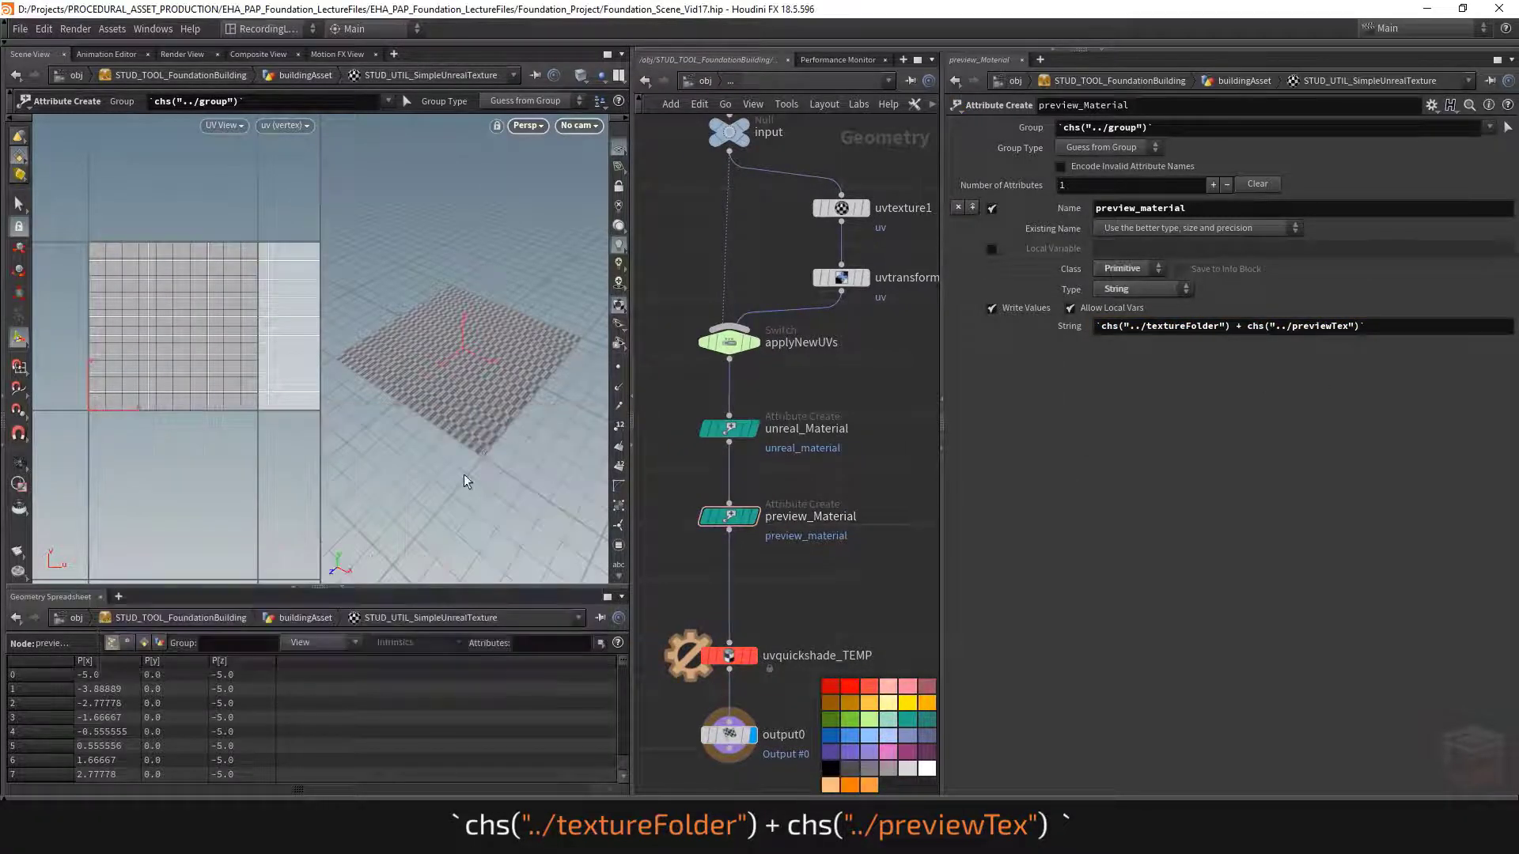
click(143, 642)
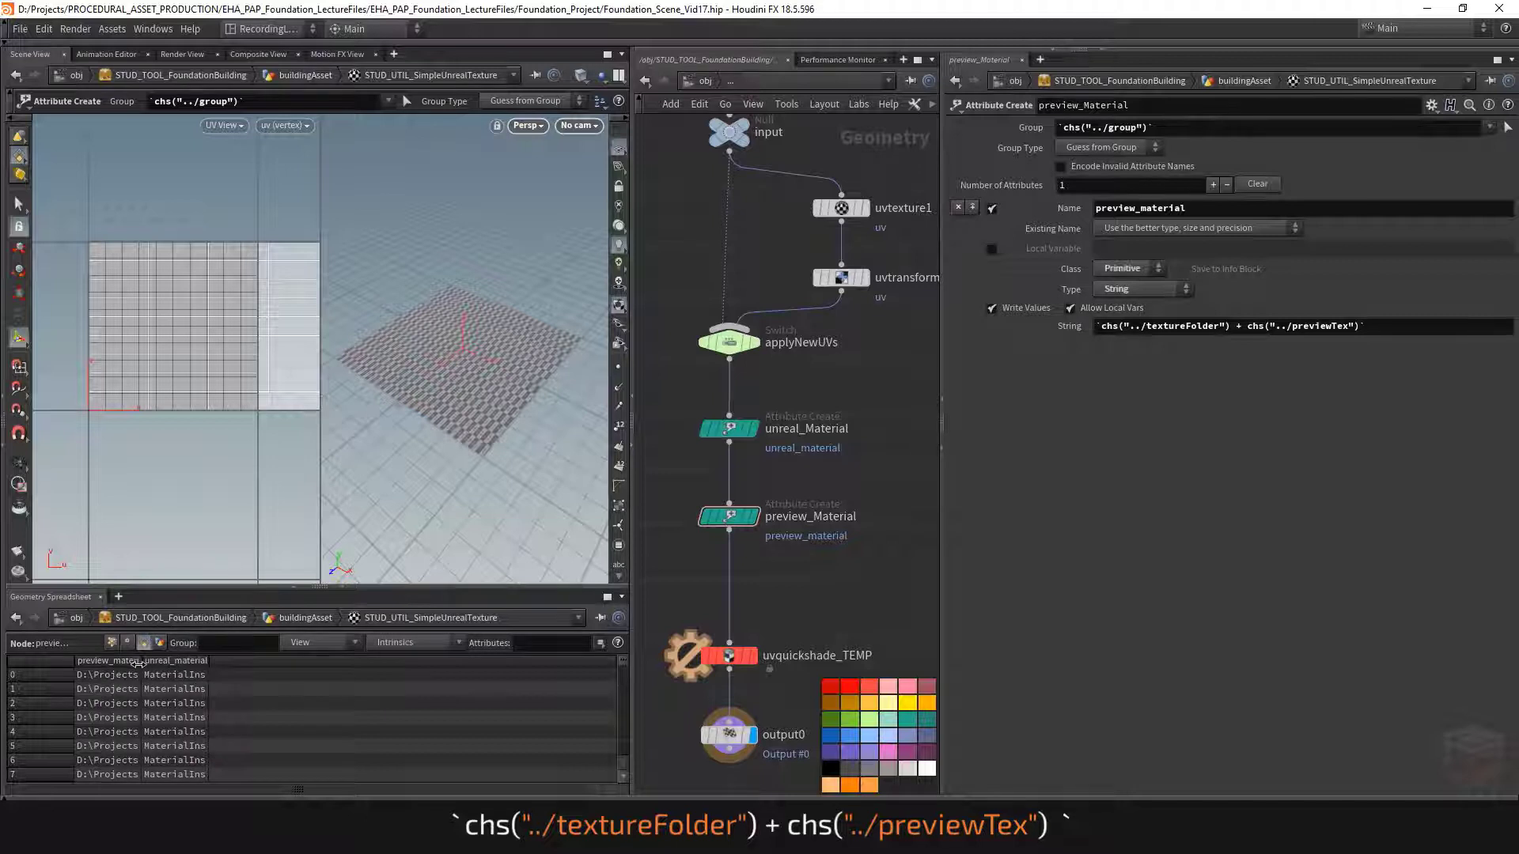
drag(138, 663, 177, 660)
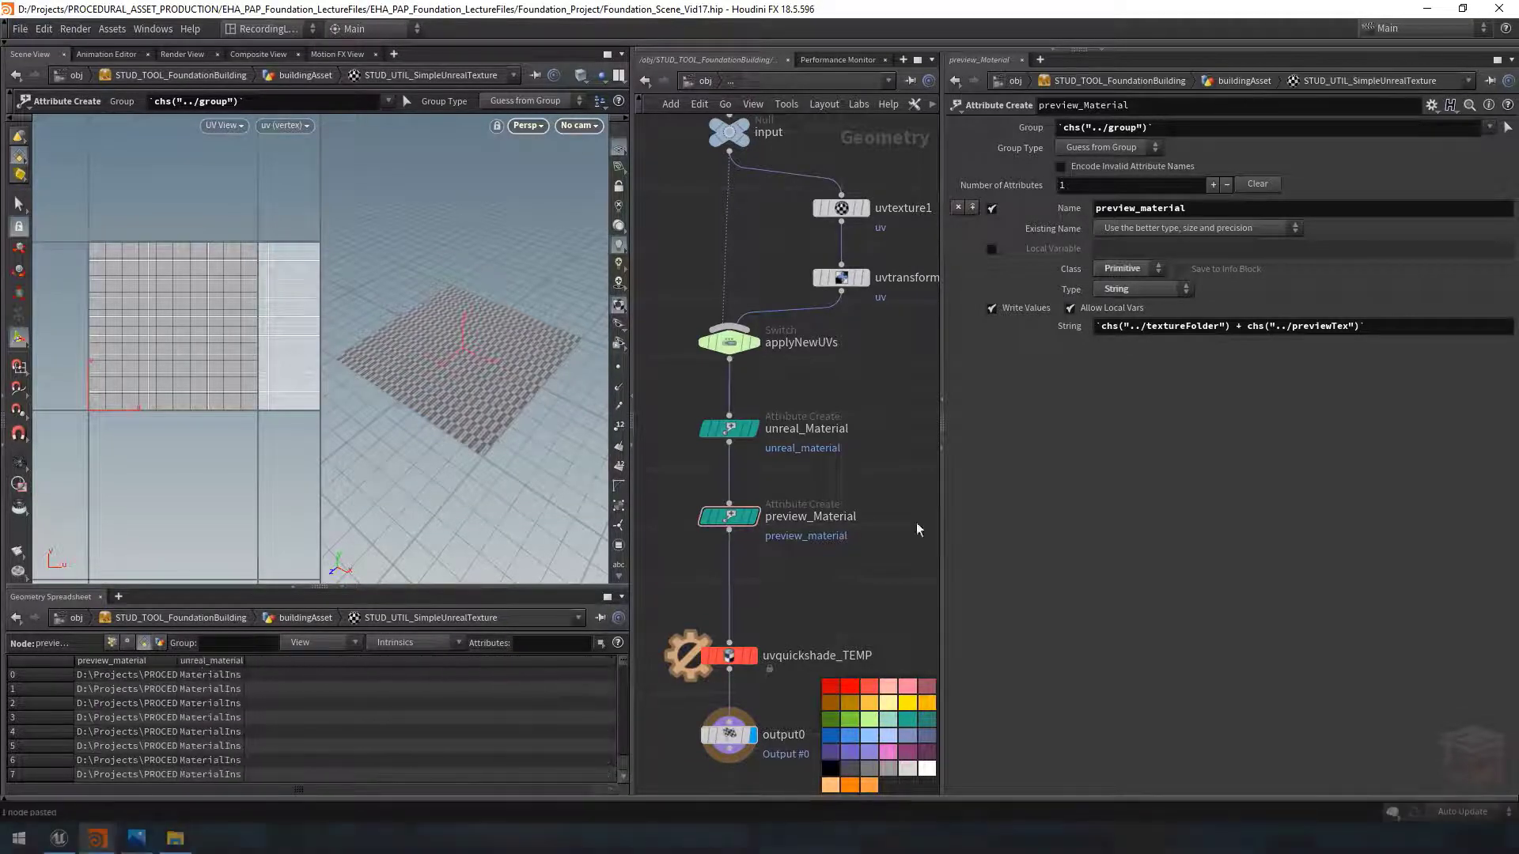
click(1069, 326)
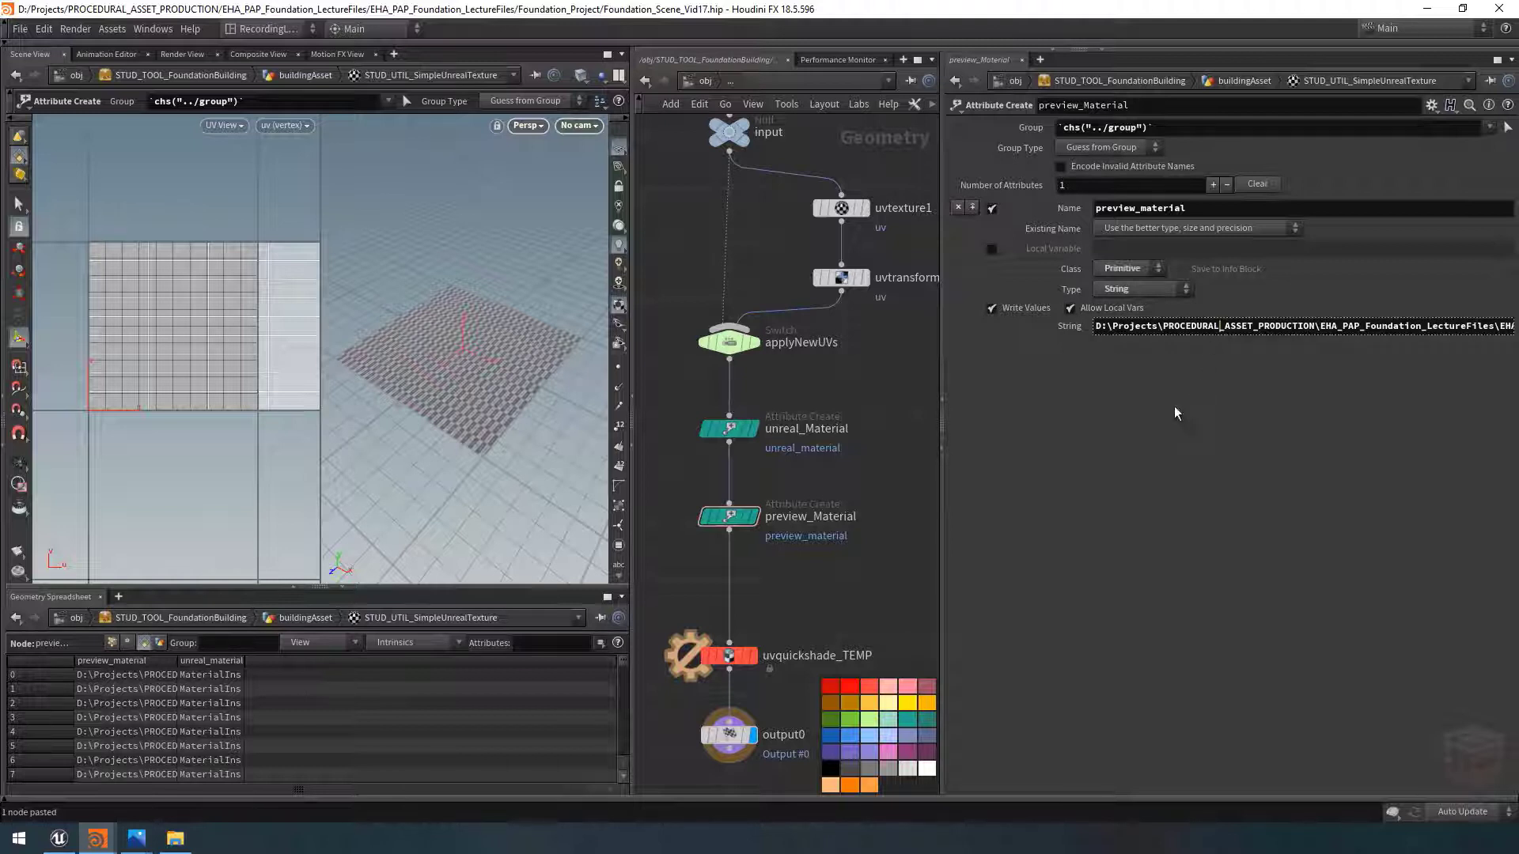
key(End)
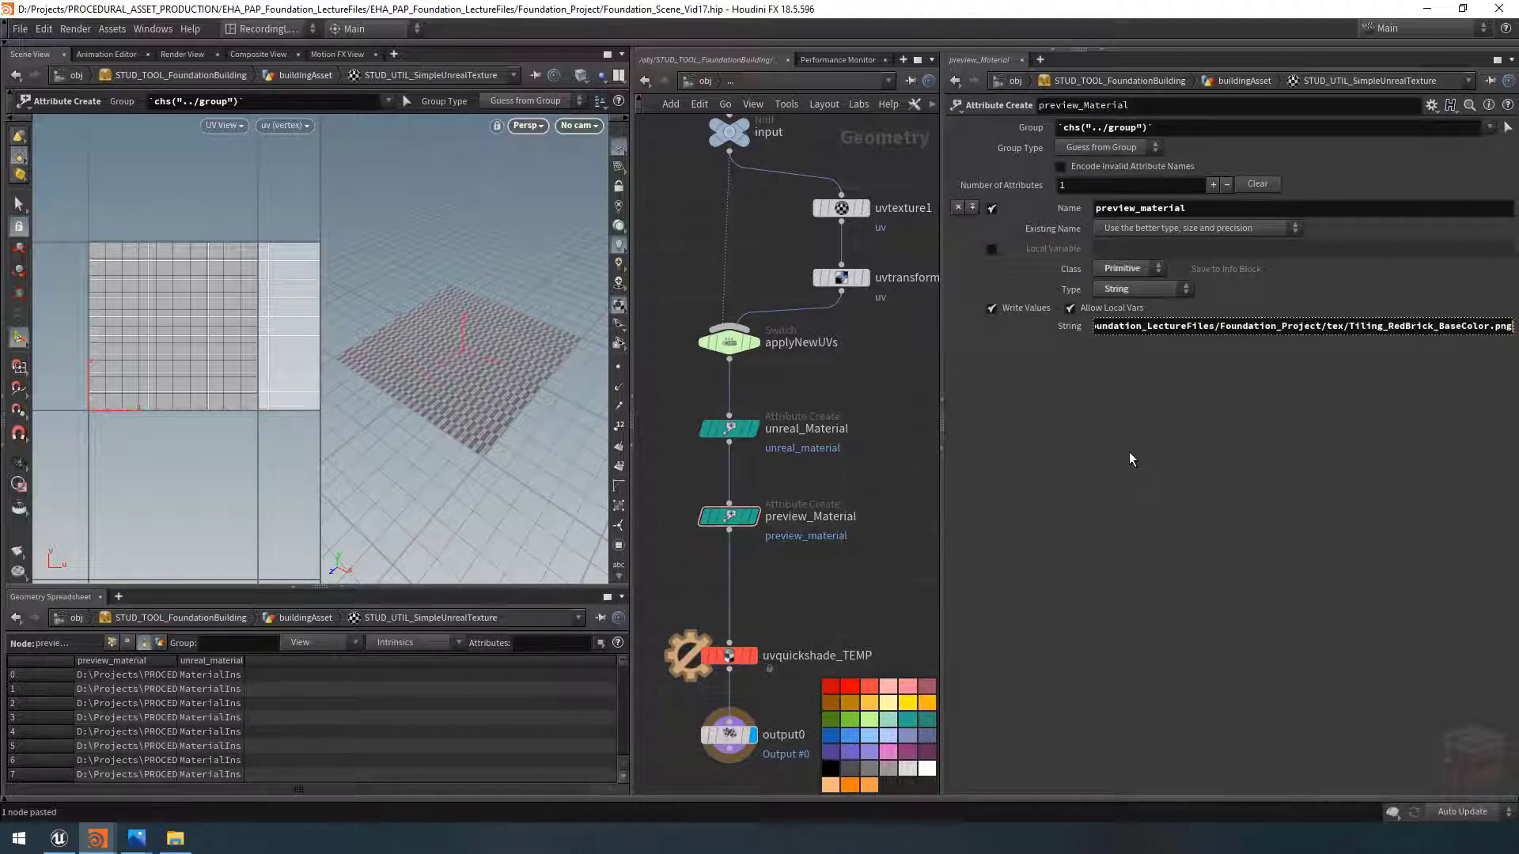
middle_drag(826, 576, 807, 536)
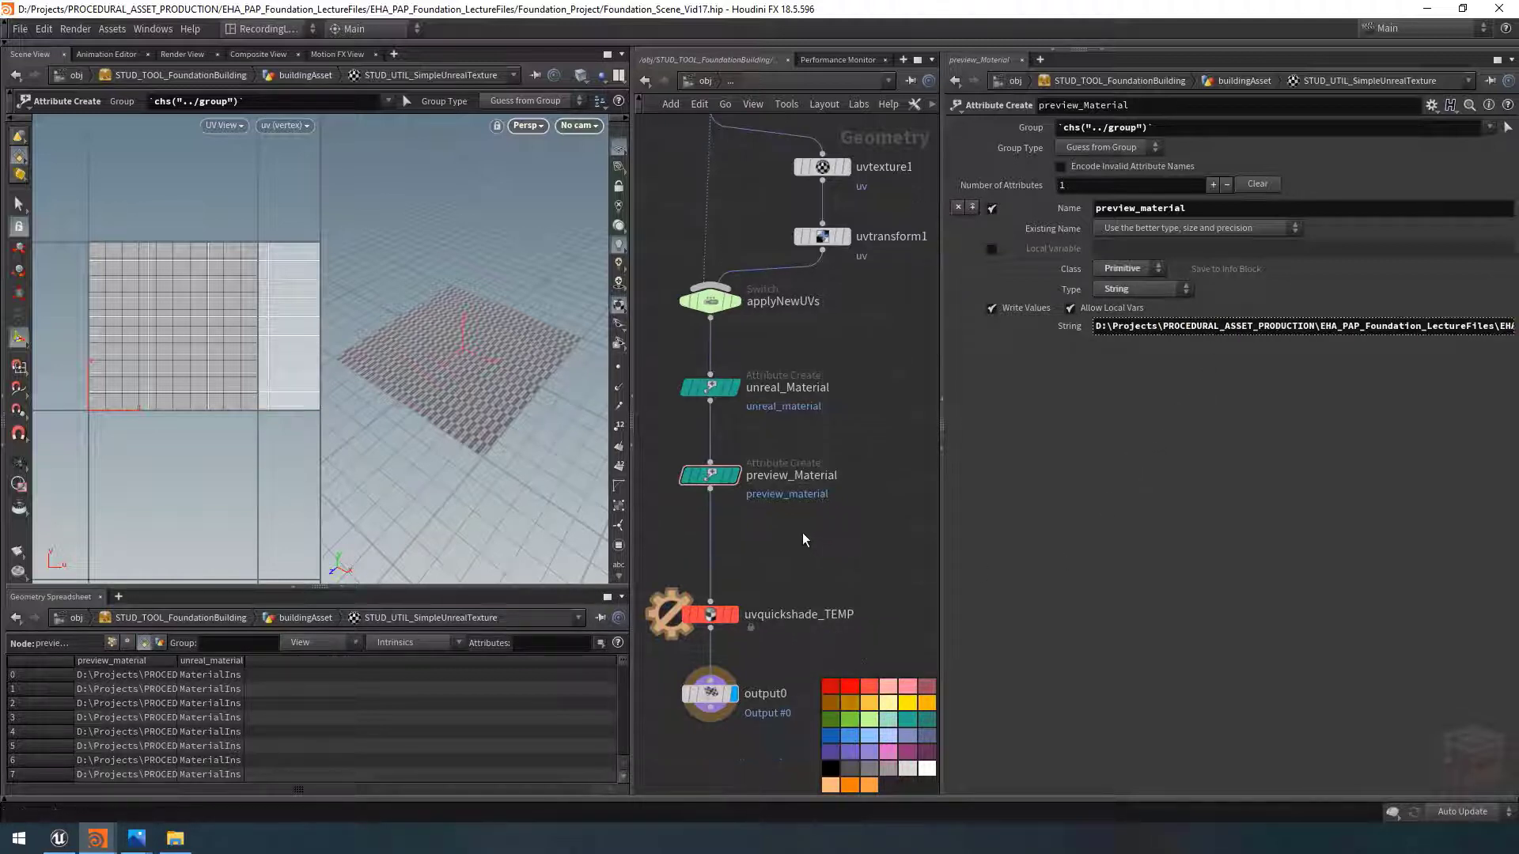
Step: Copy the String expression of preview_Material into the Texture Map of uvquickshade_TEMP, replacing uvgrid_grey.pic
click(1070, 326)
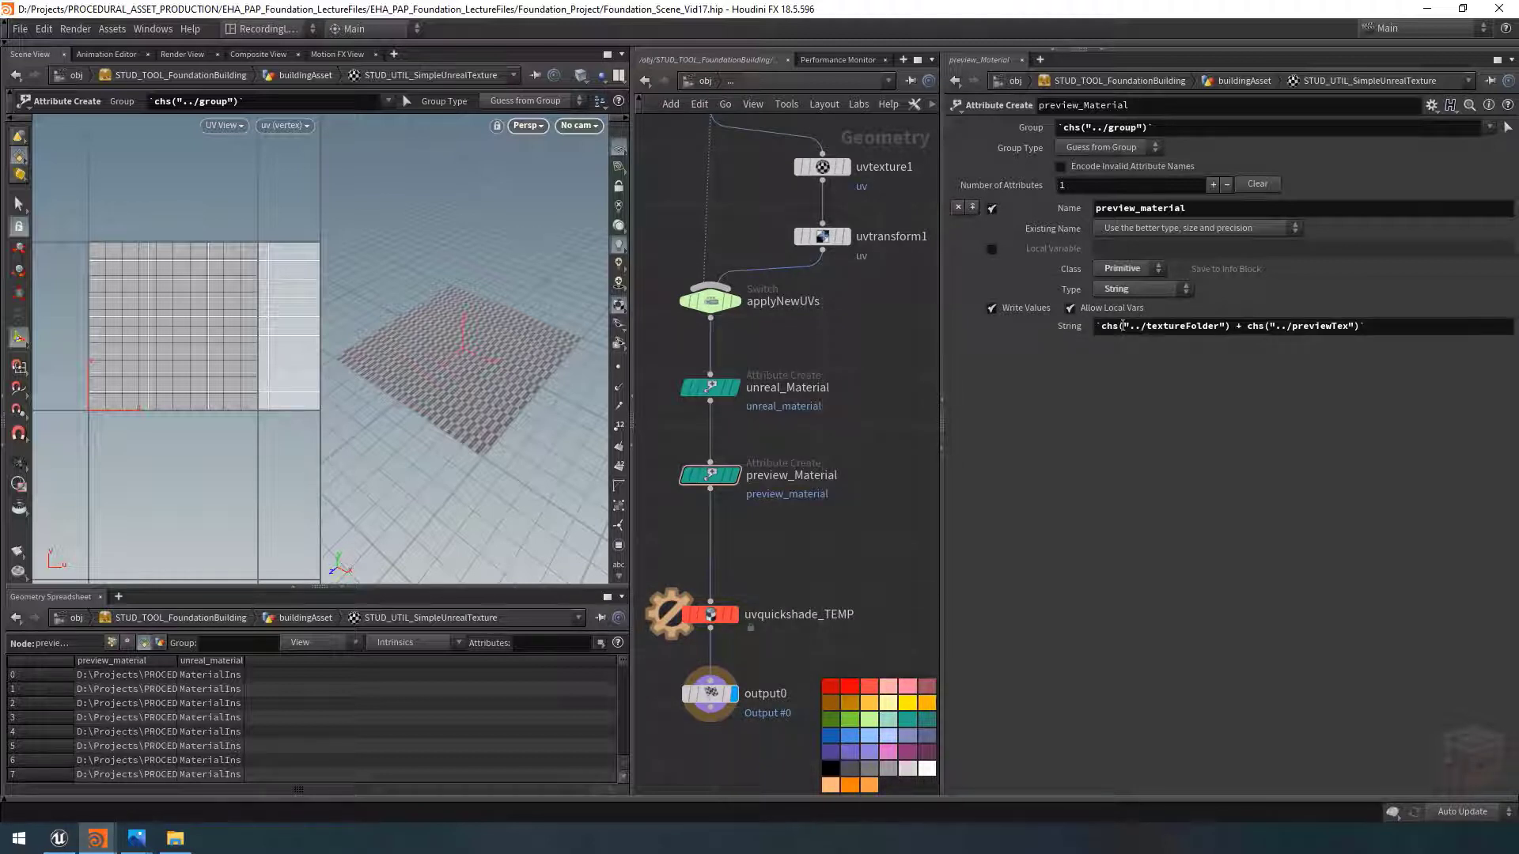
drag(1412, 329, 970, 353)
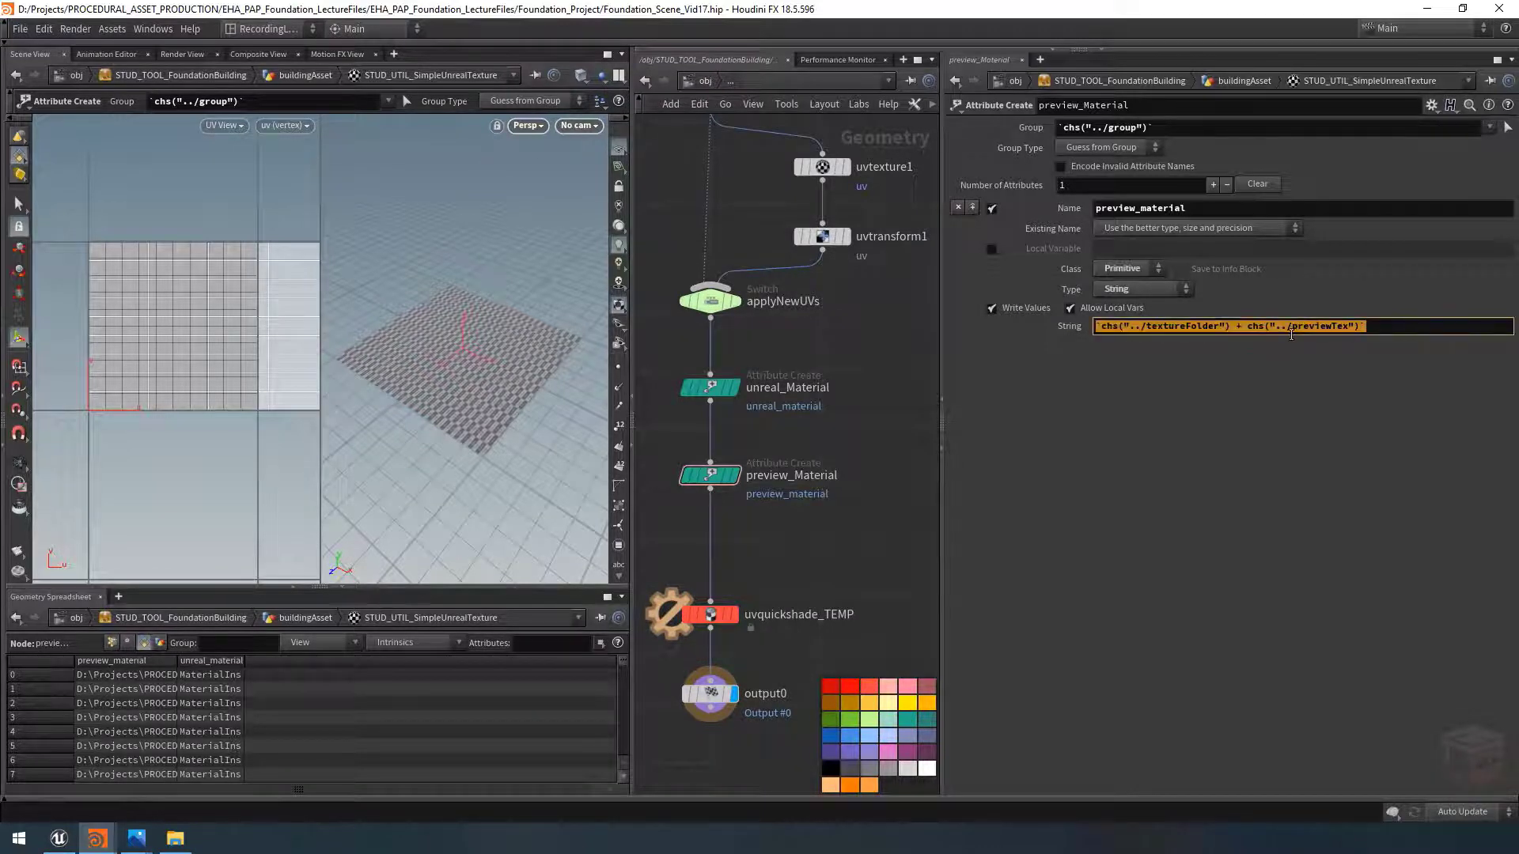
click(710, 616)
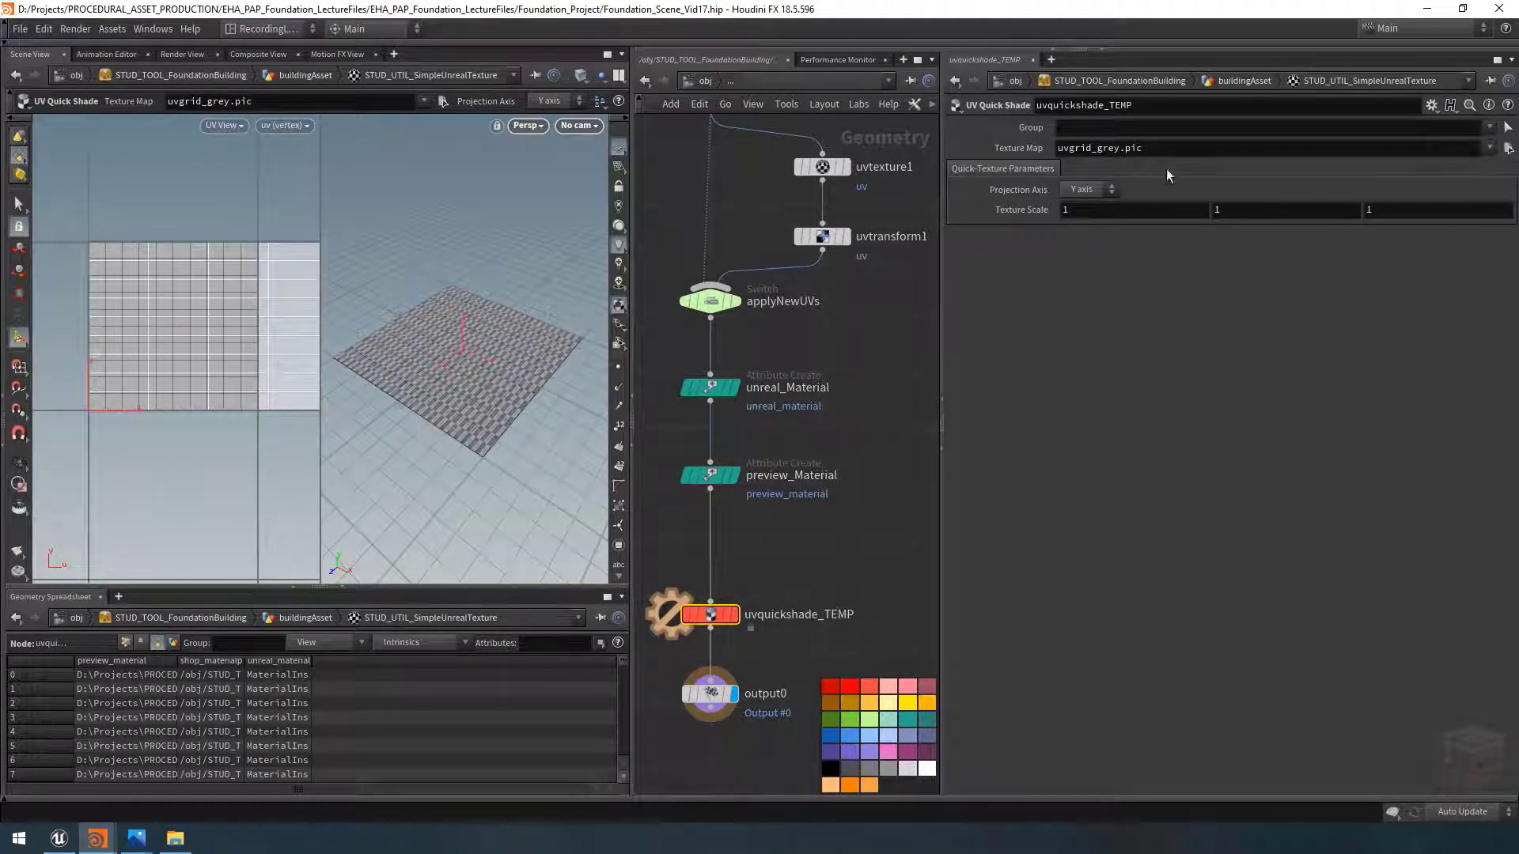
triple_click(1213, 144)
key(ctrl+v)
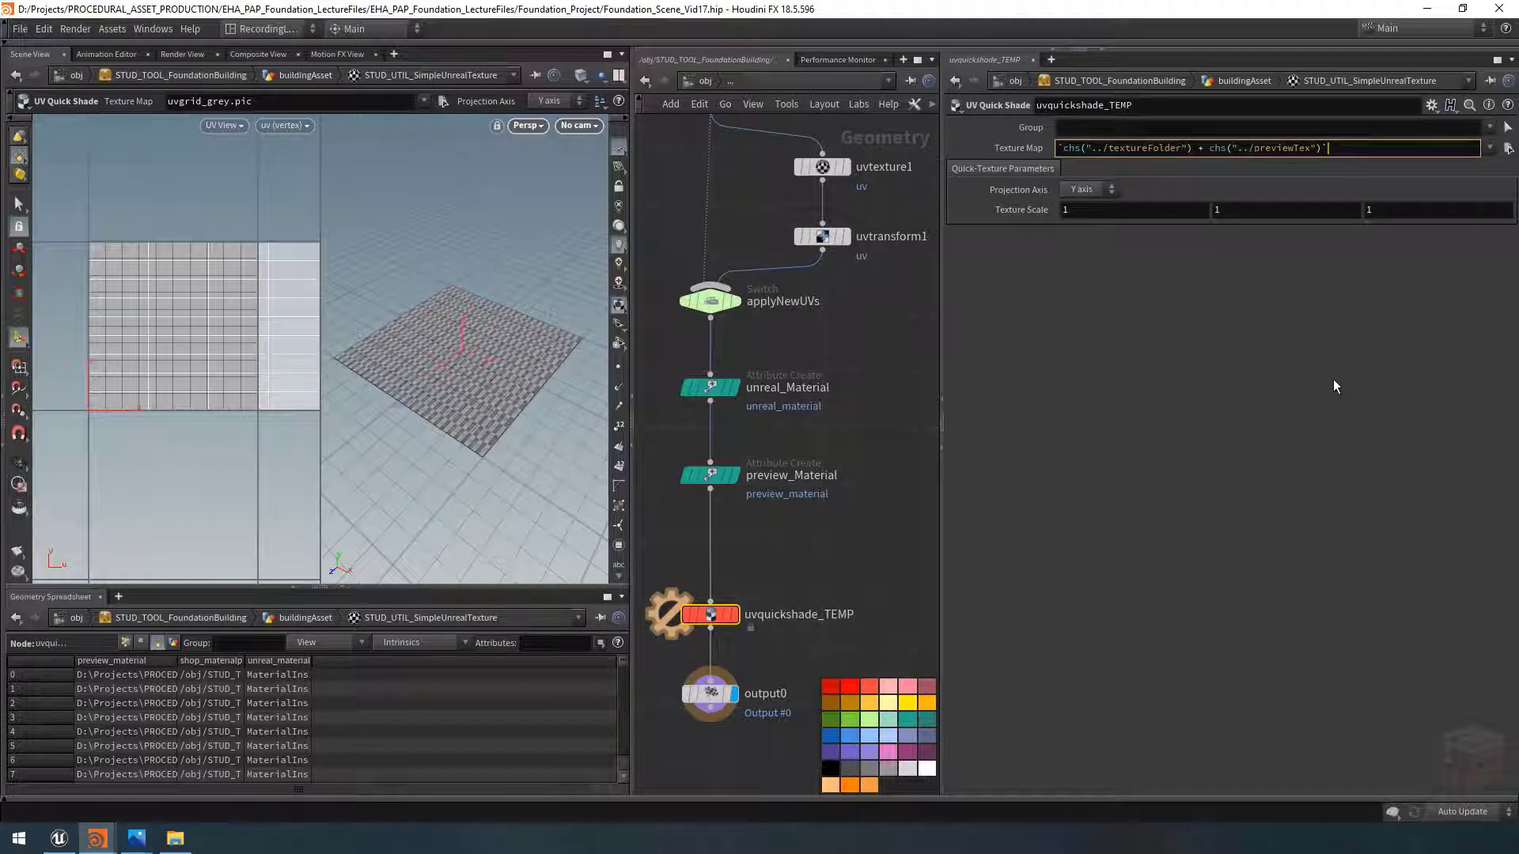
key(Return)
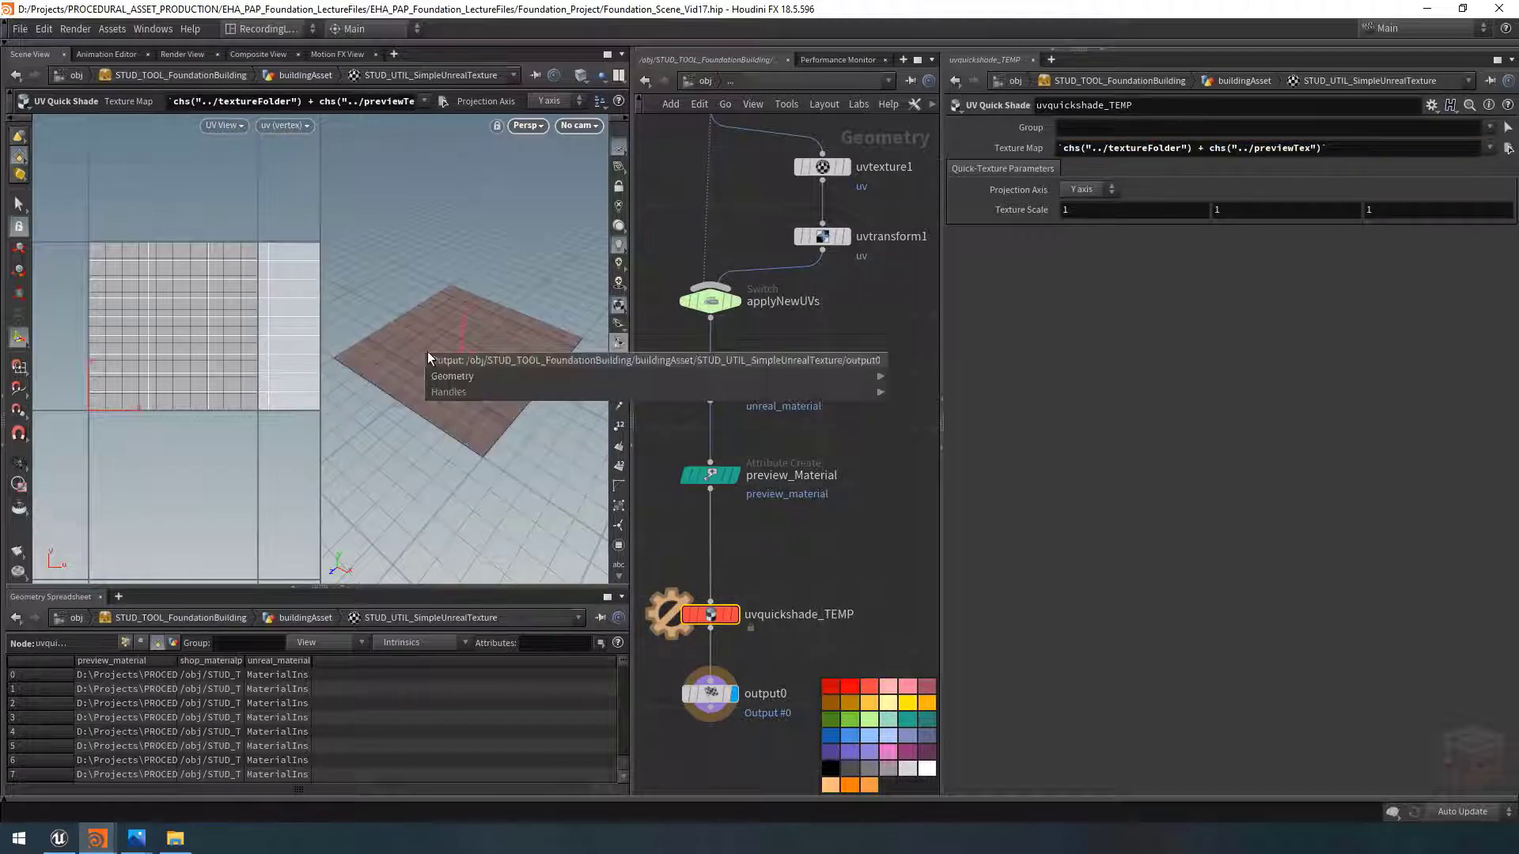
Step: Inspect the preview texture on the plane from close up and from farther away in the perspective view
alt+drag(397, 332, 411, 348)
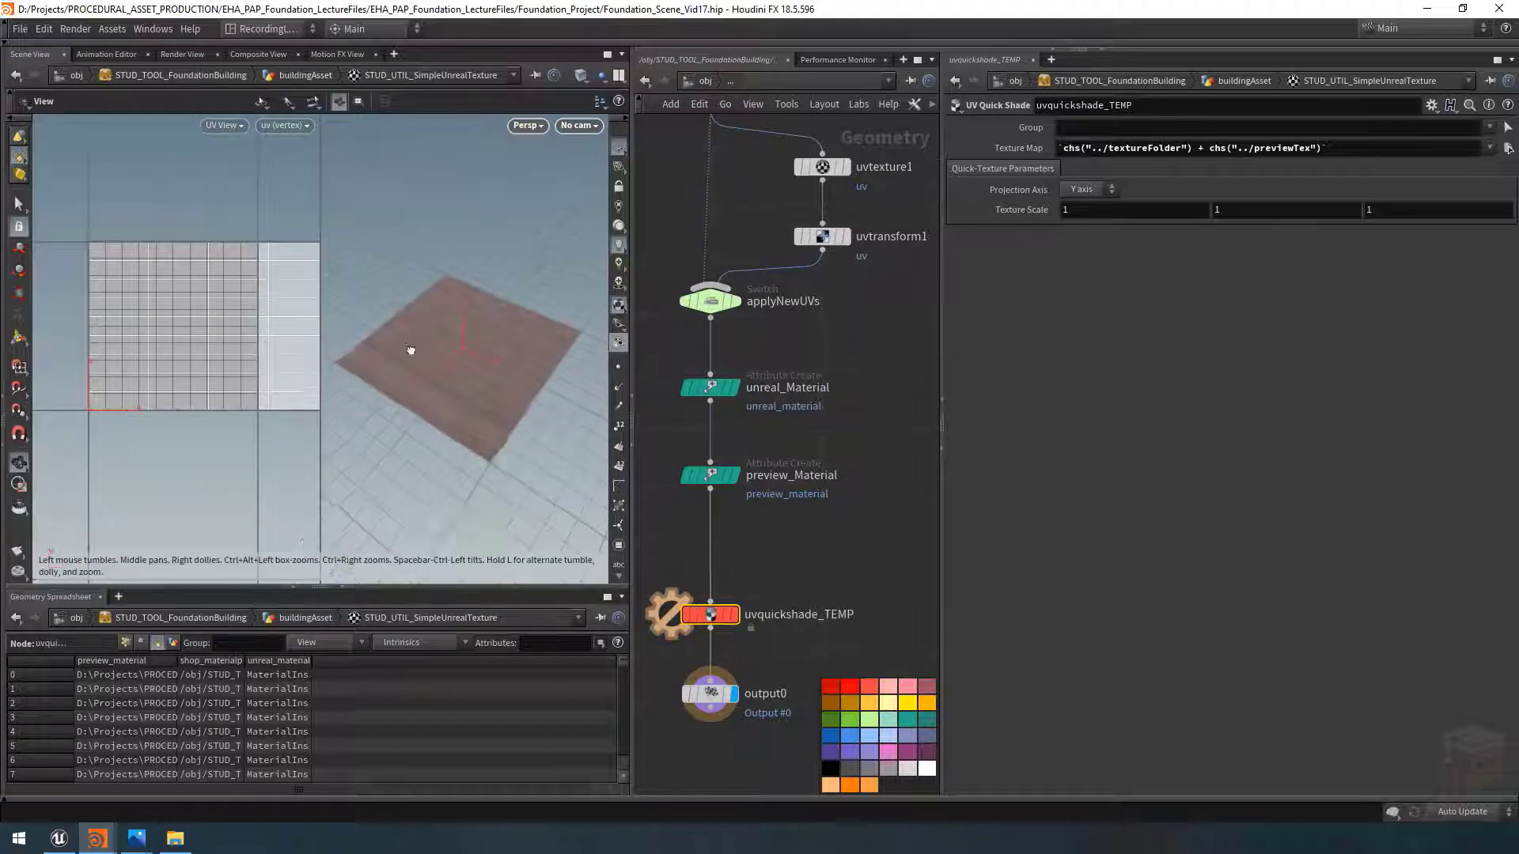
alt+right_drag(410, 349, 586, 353)
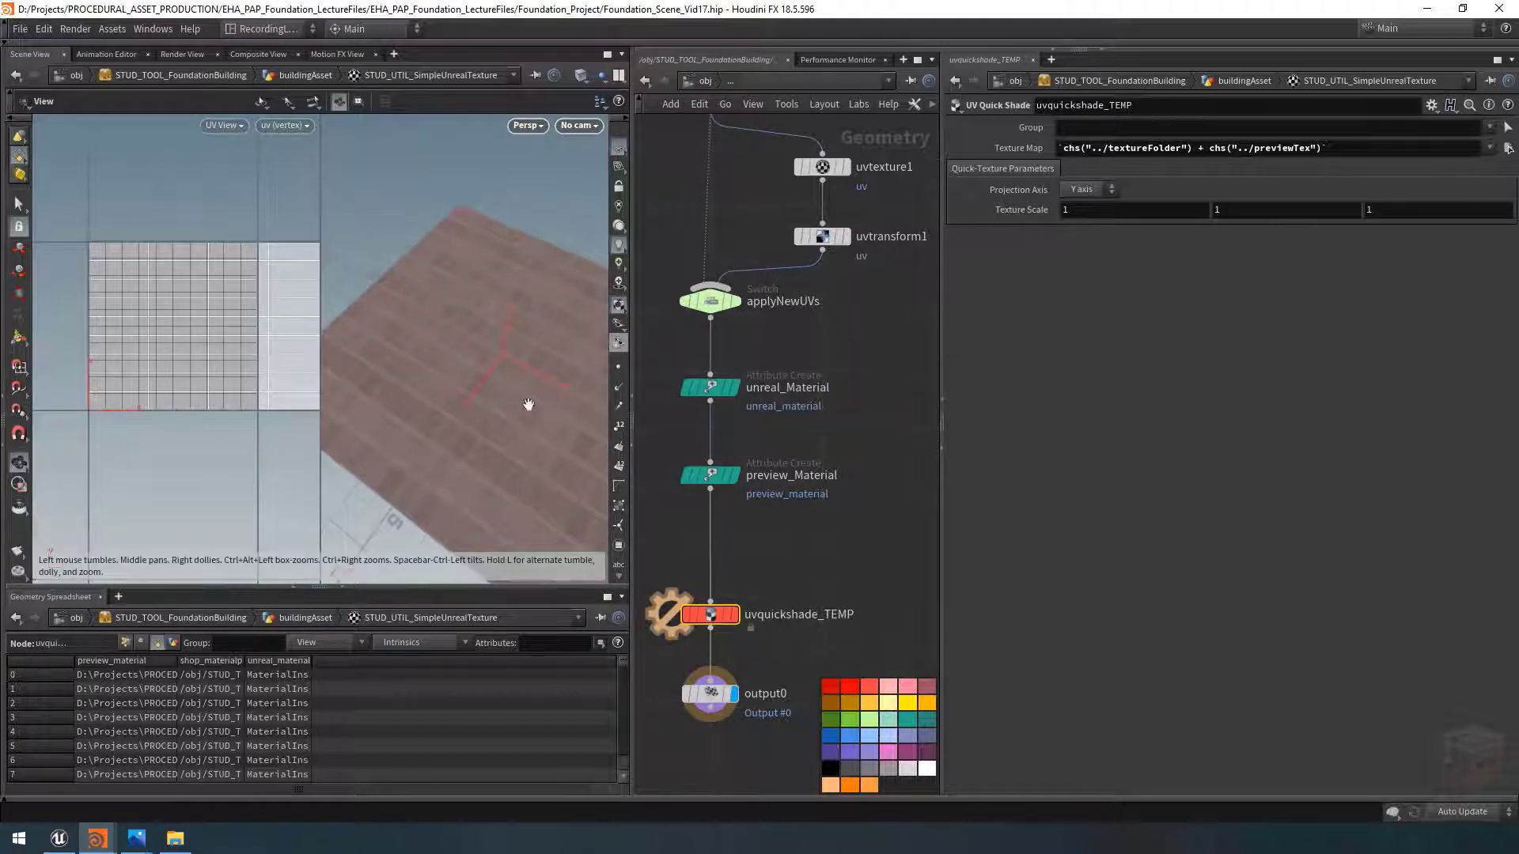
alt+right_drag(529, 404, 509, 417)
alt+drag(508, 417, 527, 392)
scroll(522, 389, down, 3)
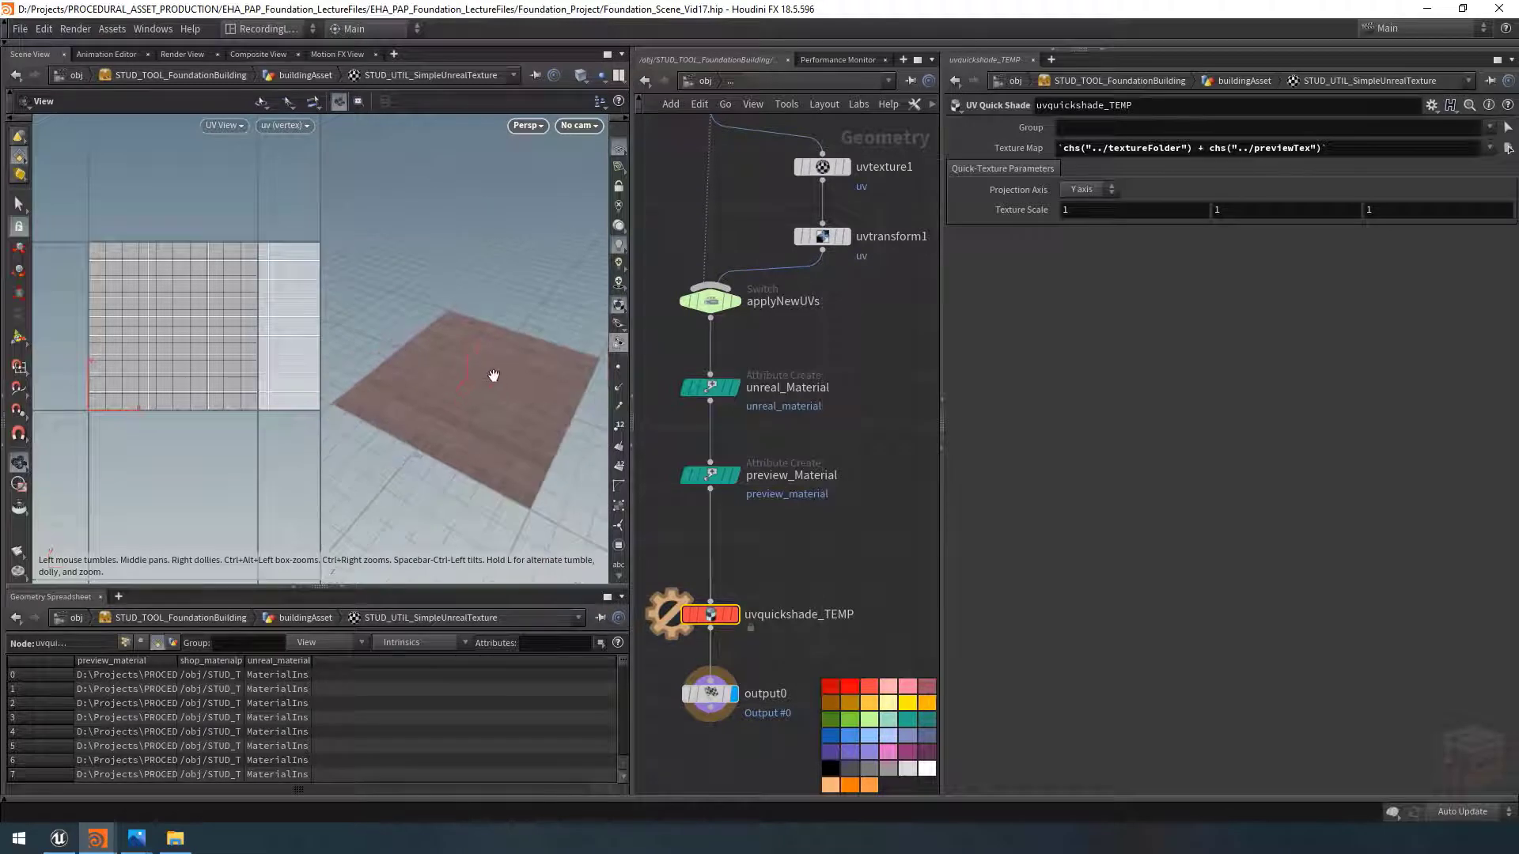
Step: Set the Group of uvquickshade_TEMP to a relative reference to the asset's Group, `chs("../group")`, and close the floating asset parameters
click(1041, 150)
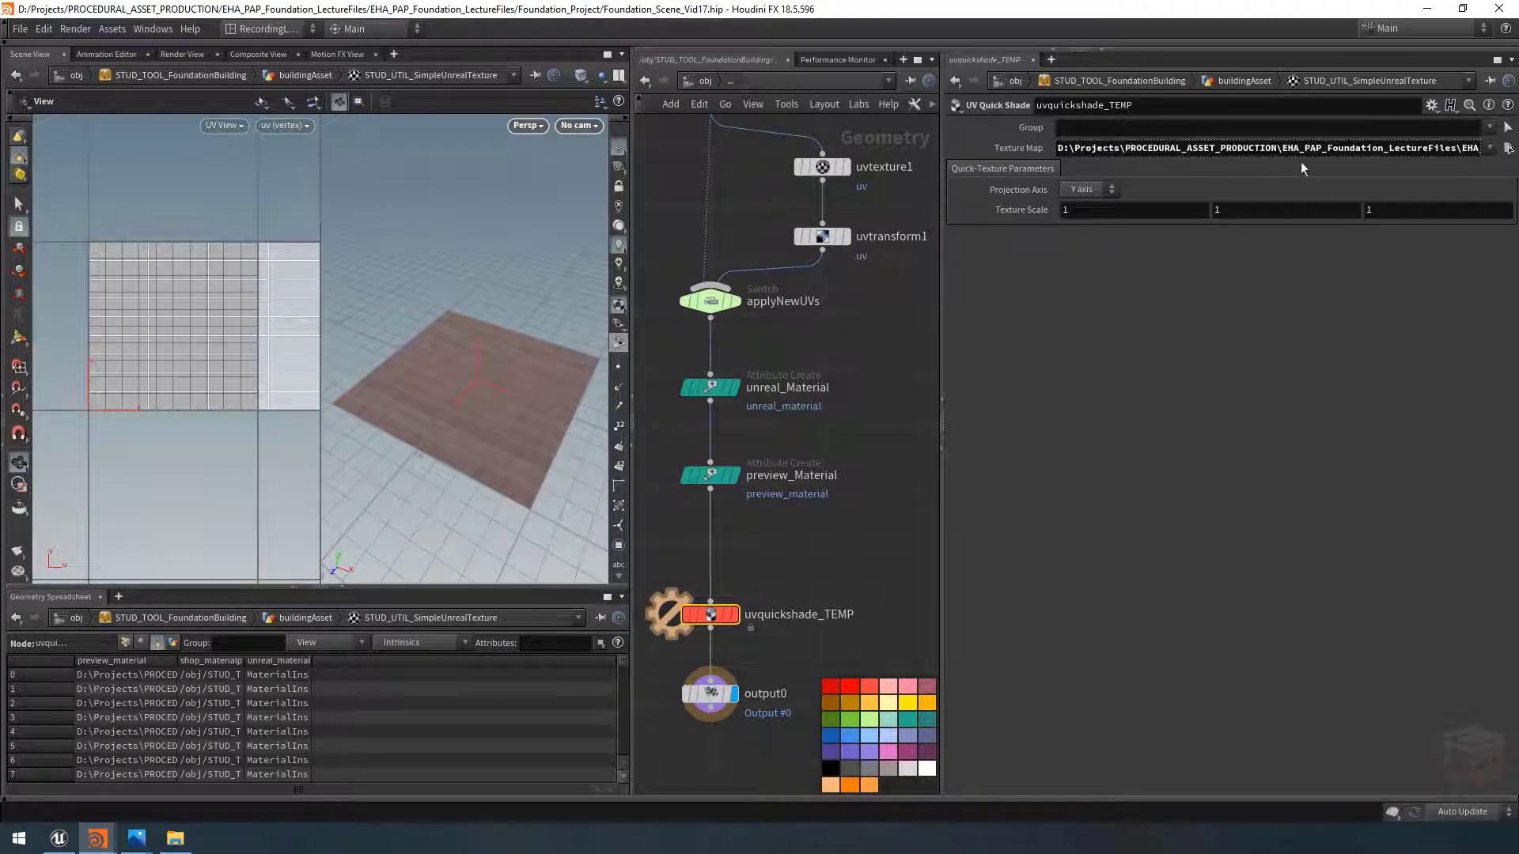
click(1014, 149)
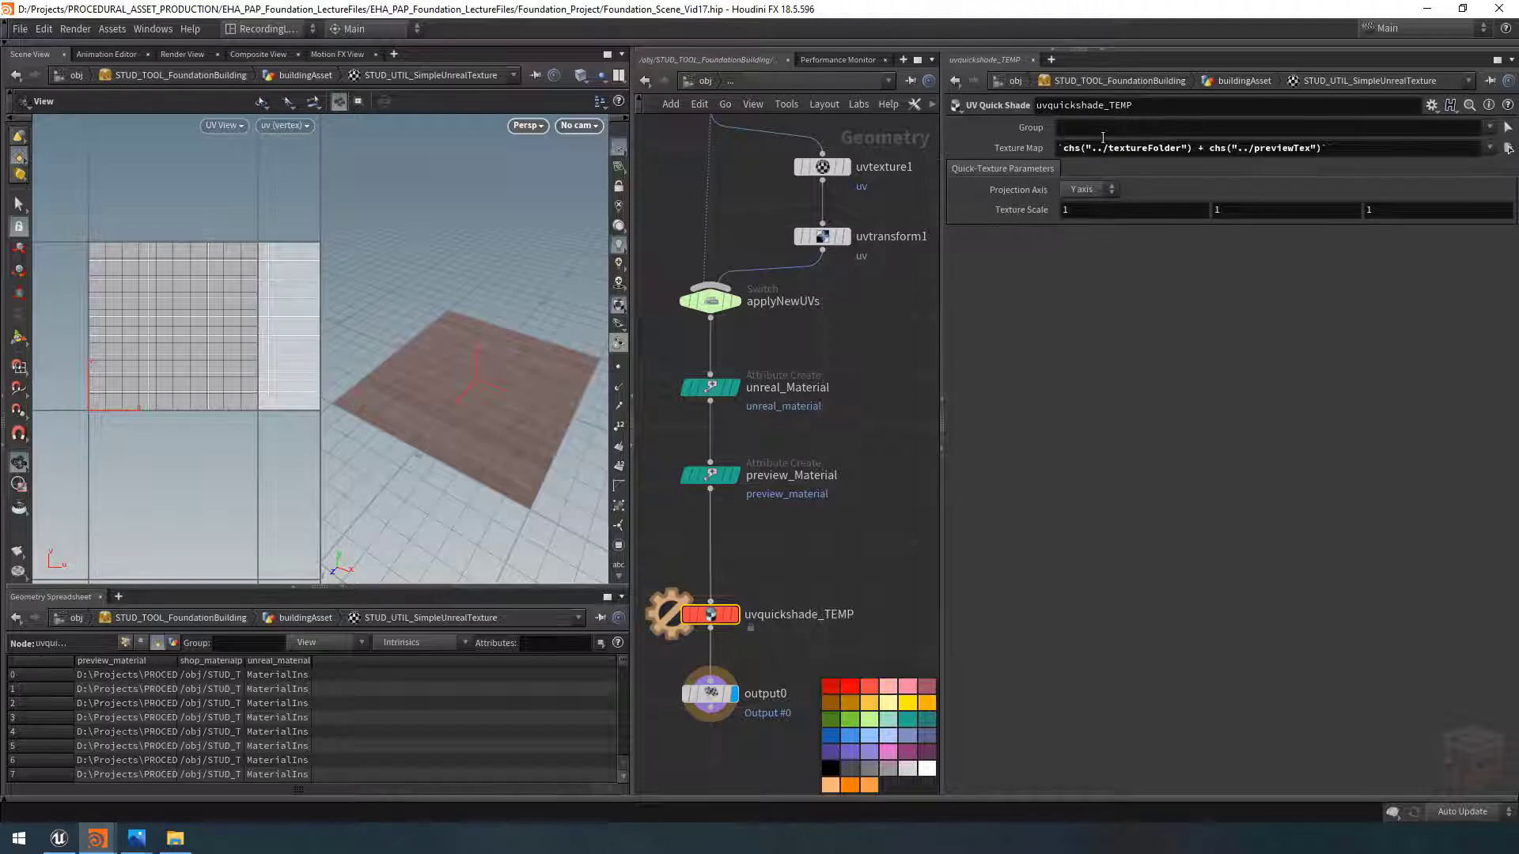
mouse_move(96, 837)
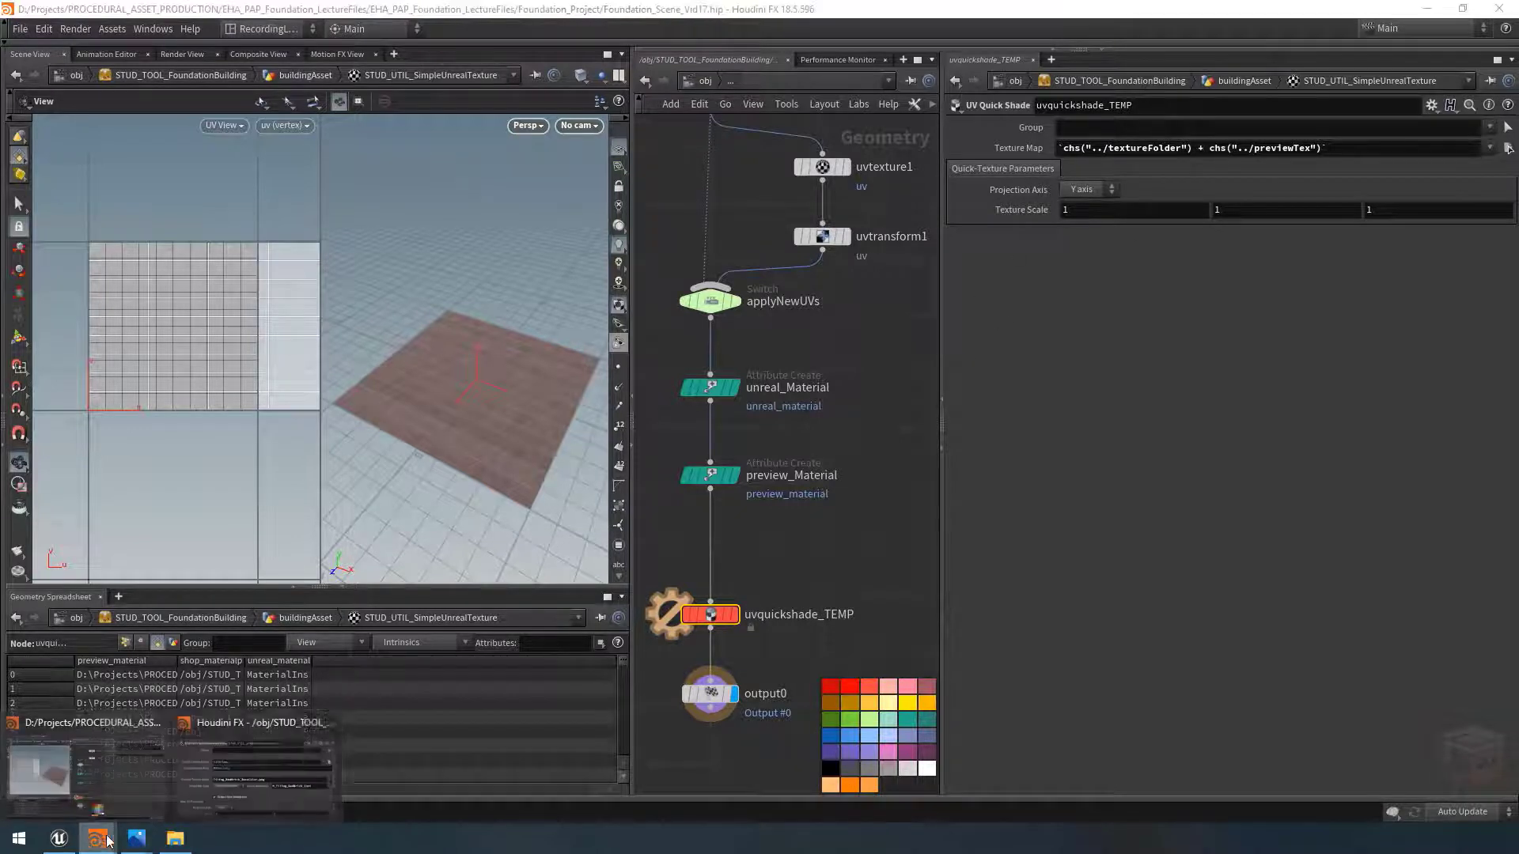
click(274, 761)
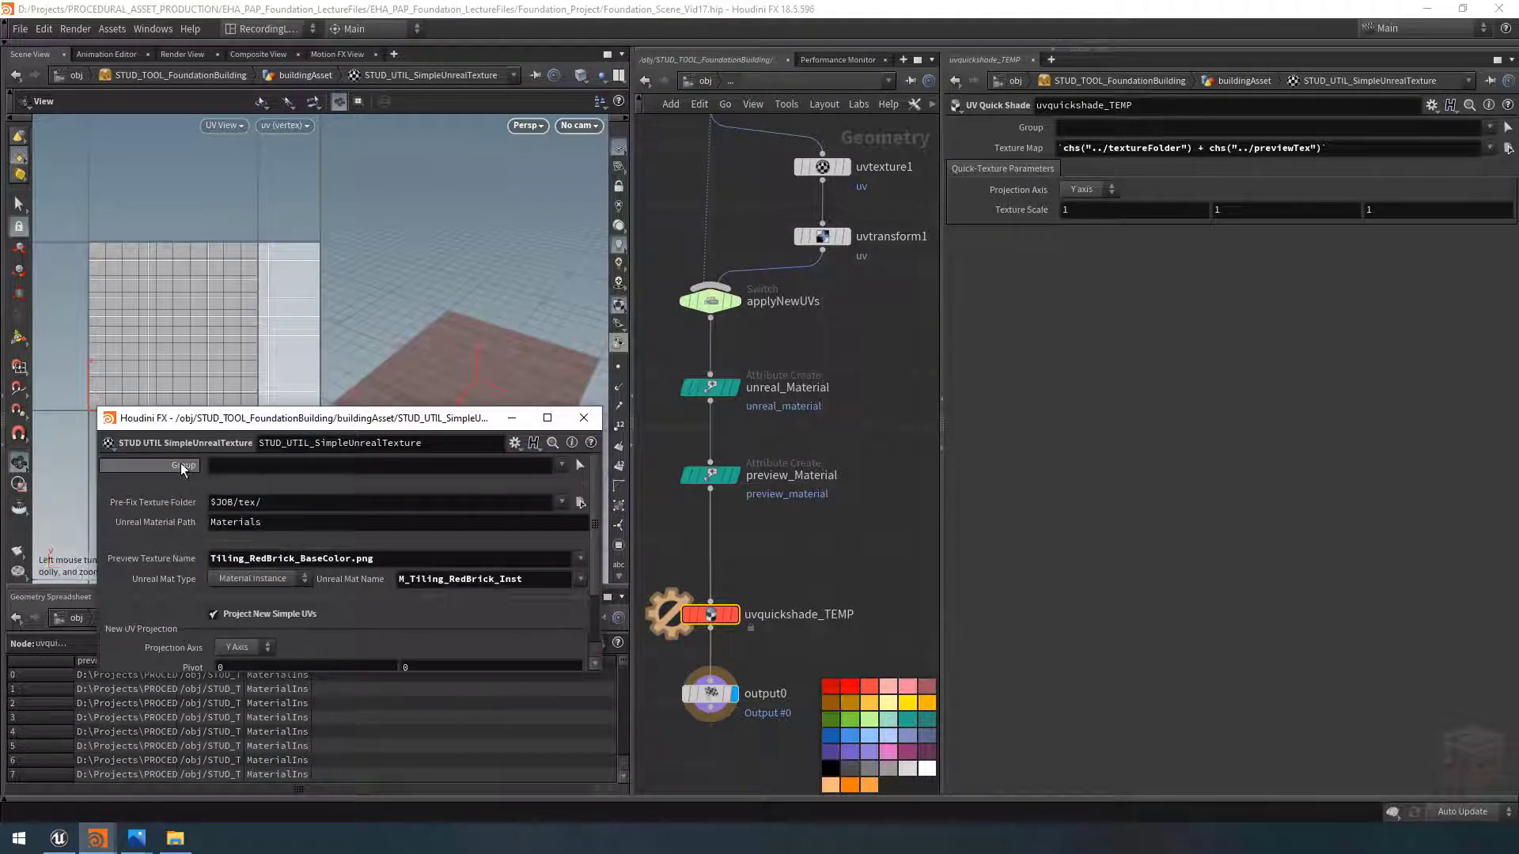
right_click(1073, 125)
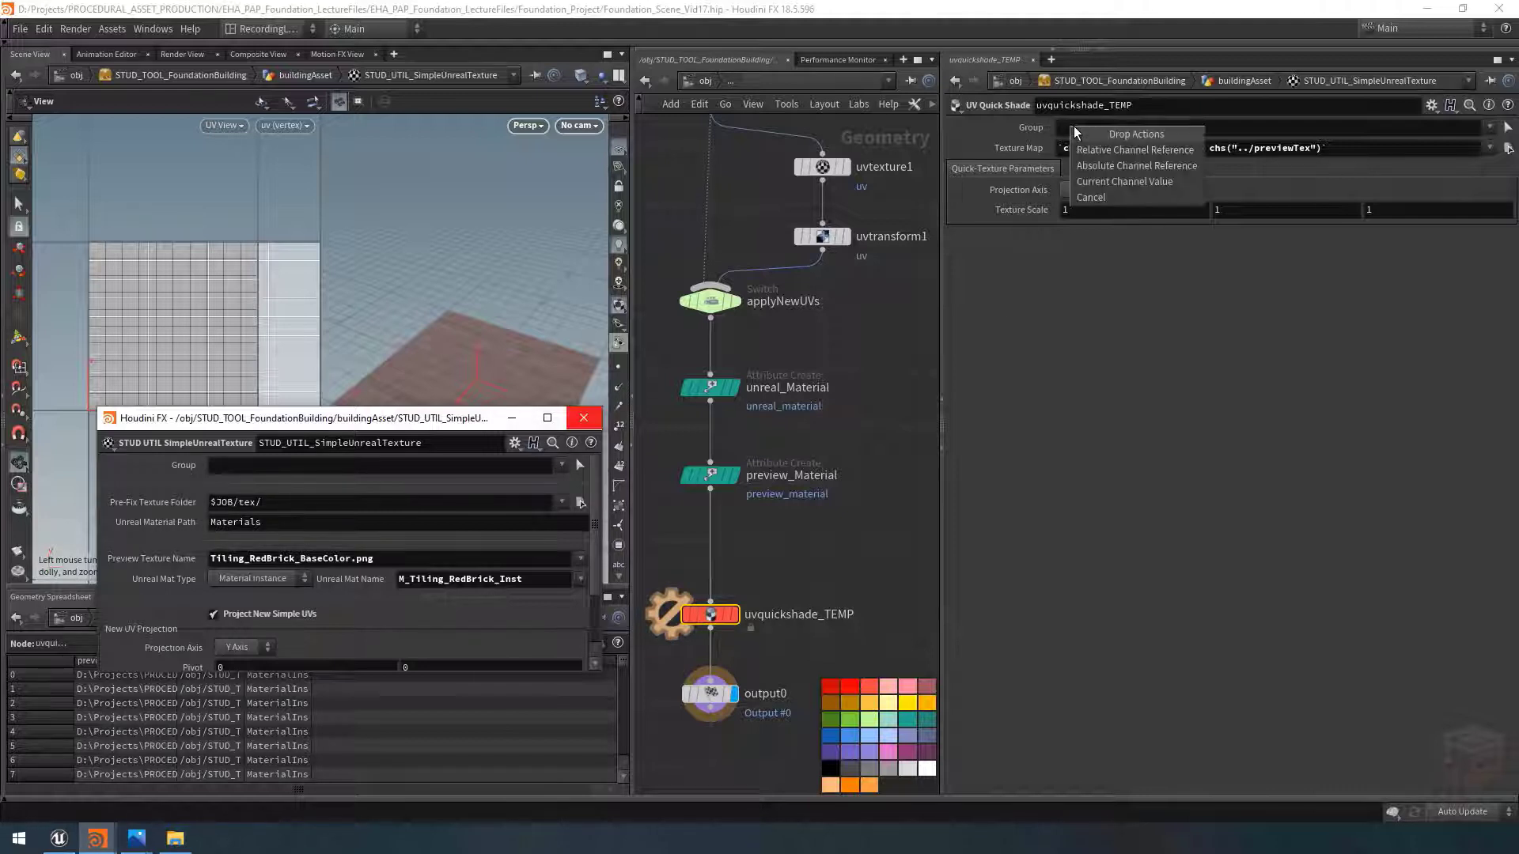
click(1114, 151)
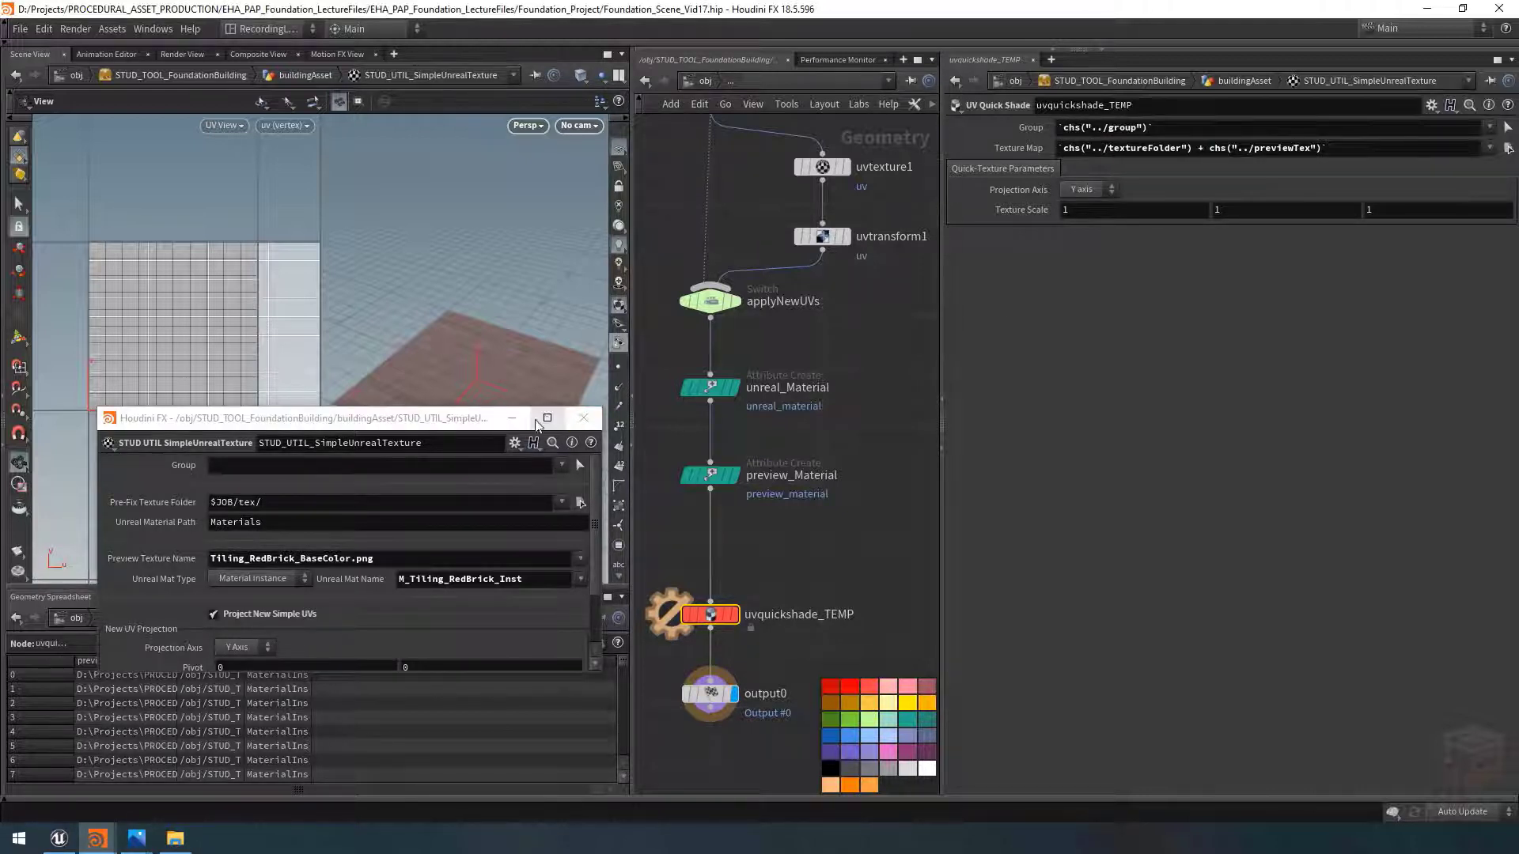
click(583, 418)
Step: Widen the network editor so the asset's node chain has more room, with uvquickshade_TEMP selected
middle_drag(769, 558, 787, 557)
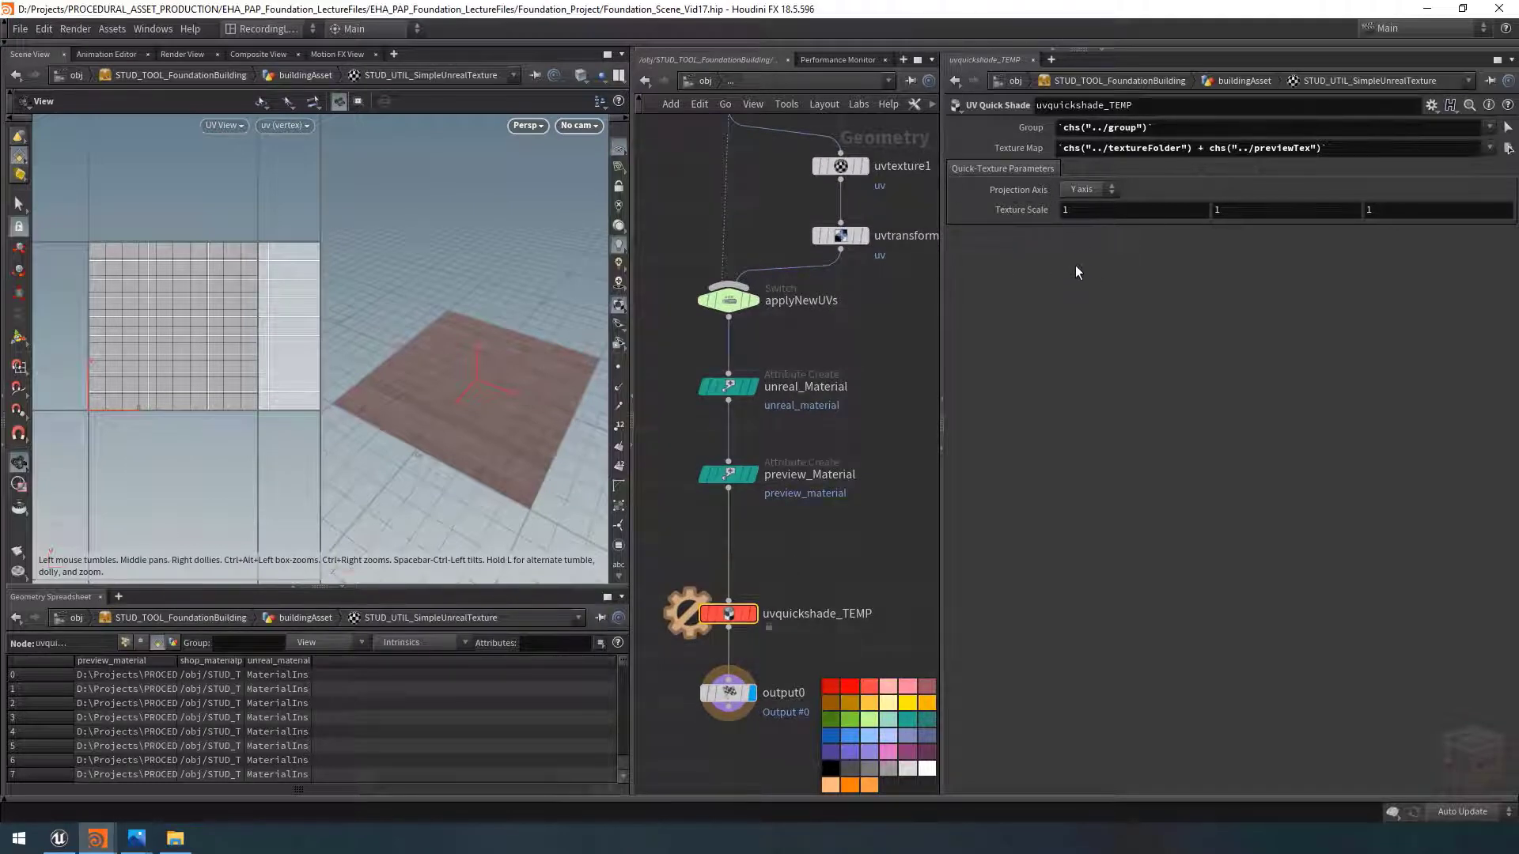
key(h)
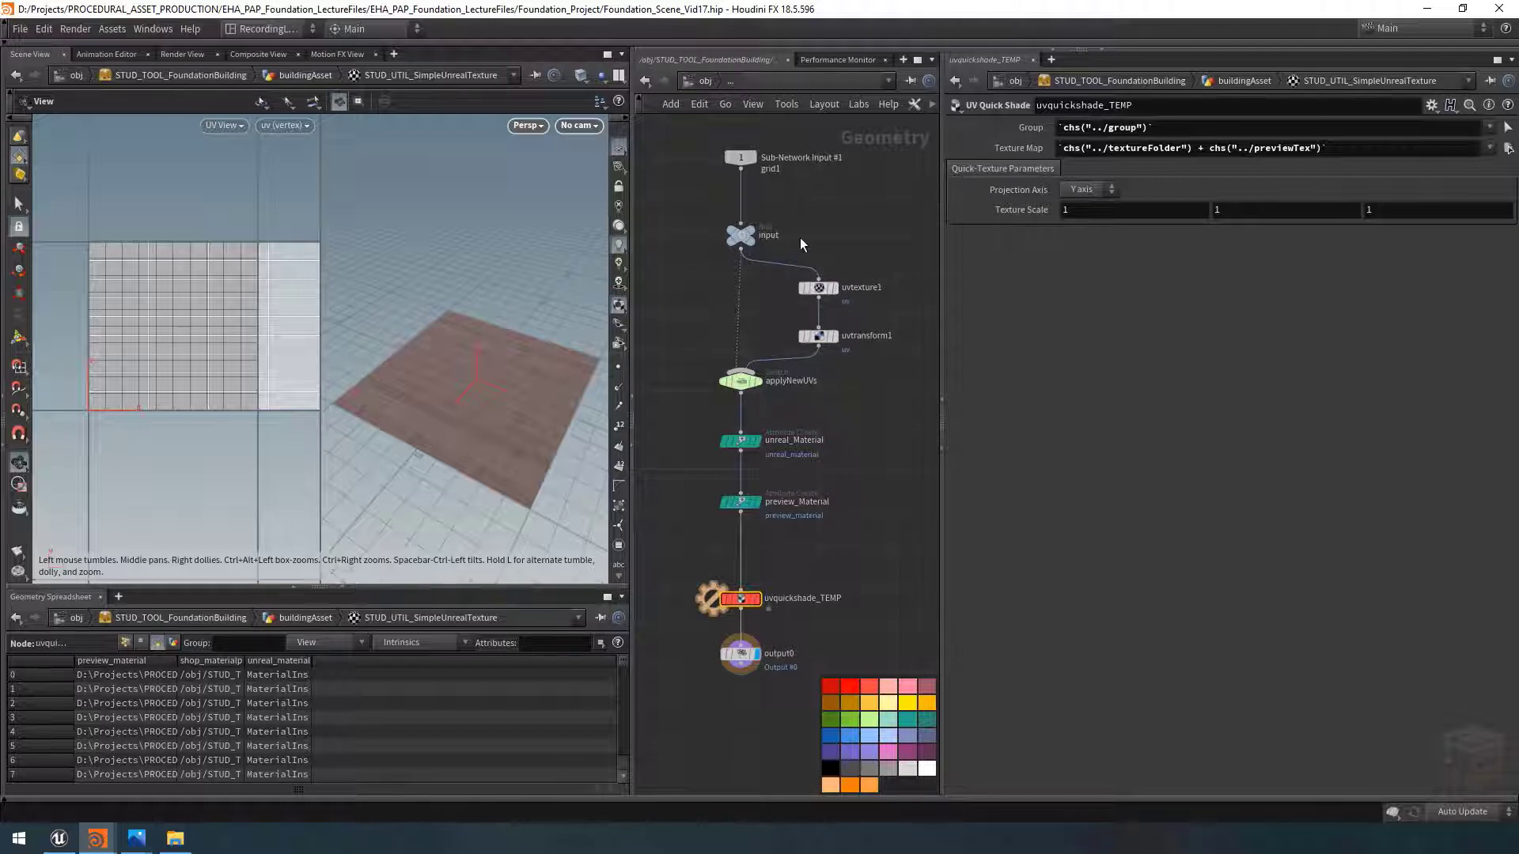
scroll(772, 580, up, 3)
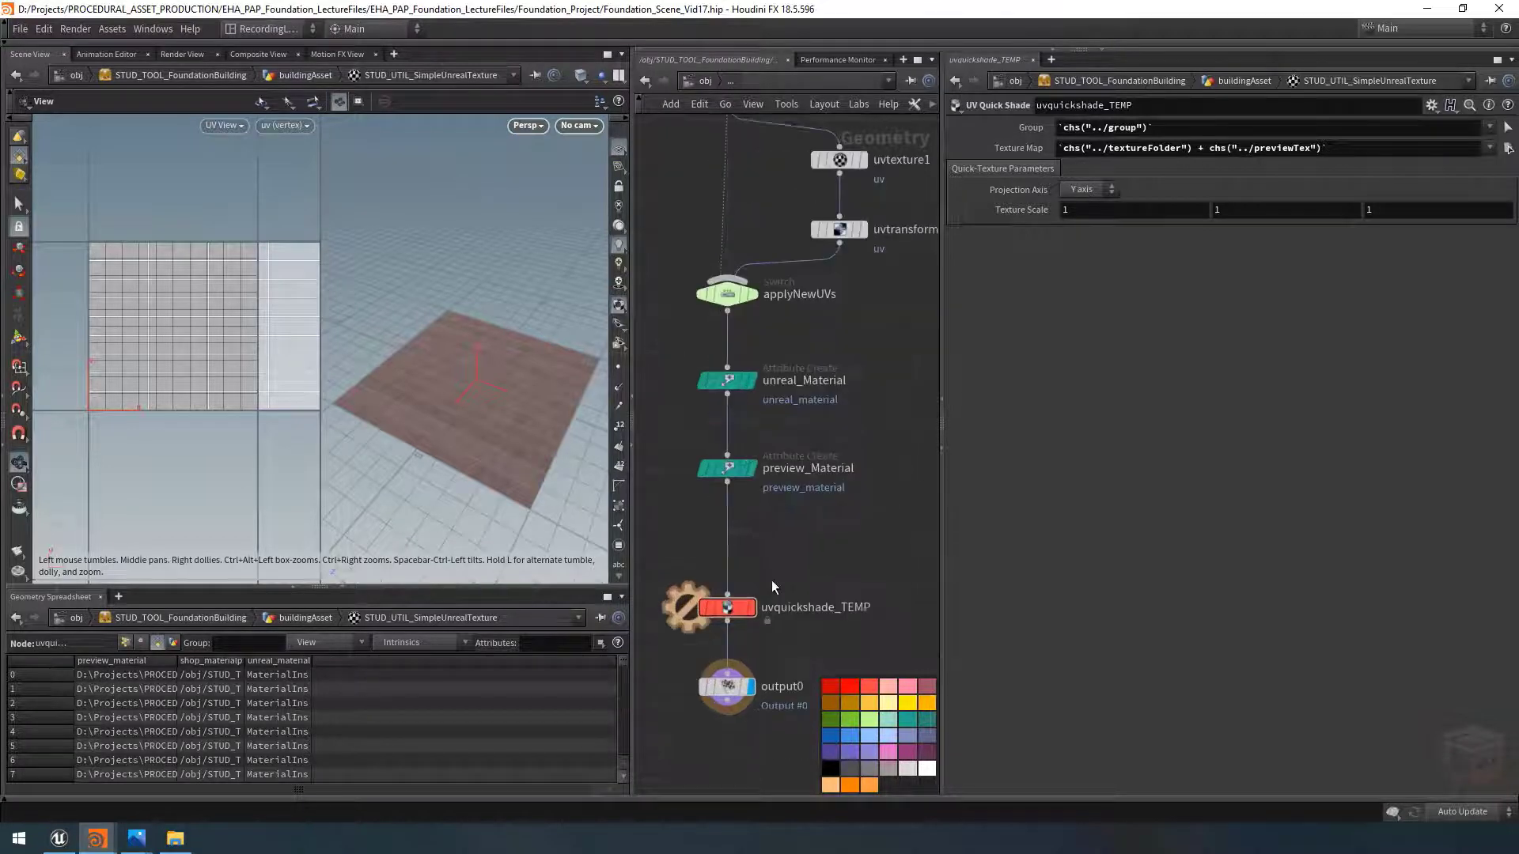
middle_drag(811, 554, 832, 527)
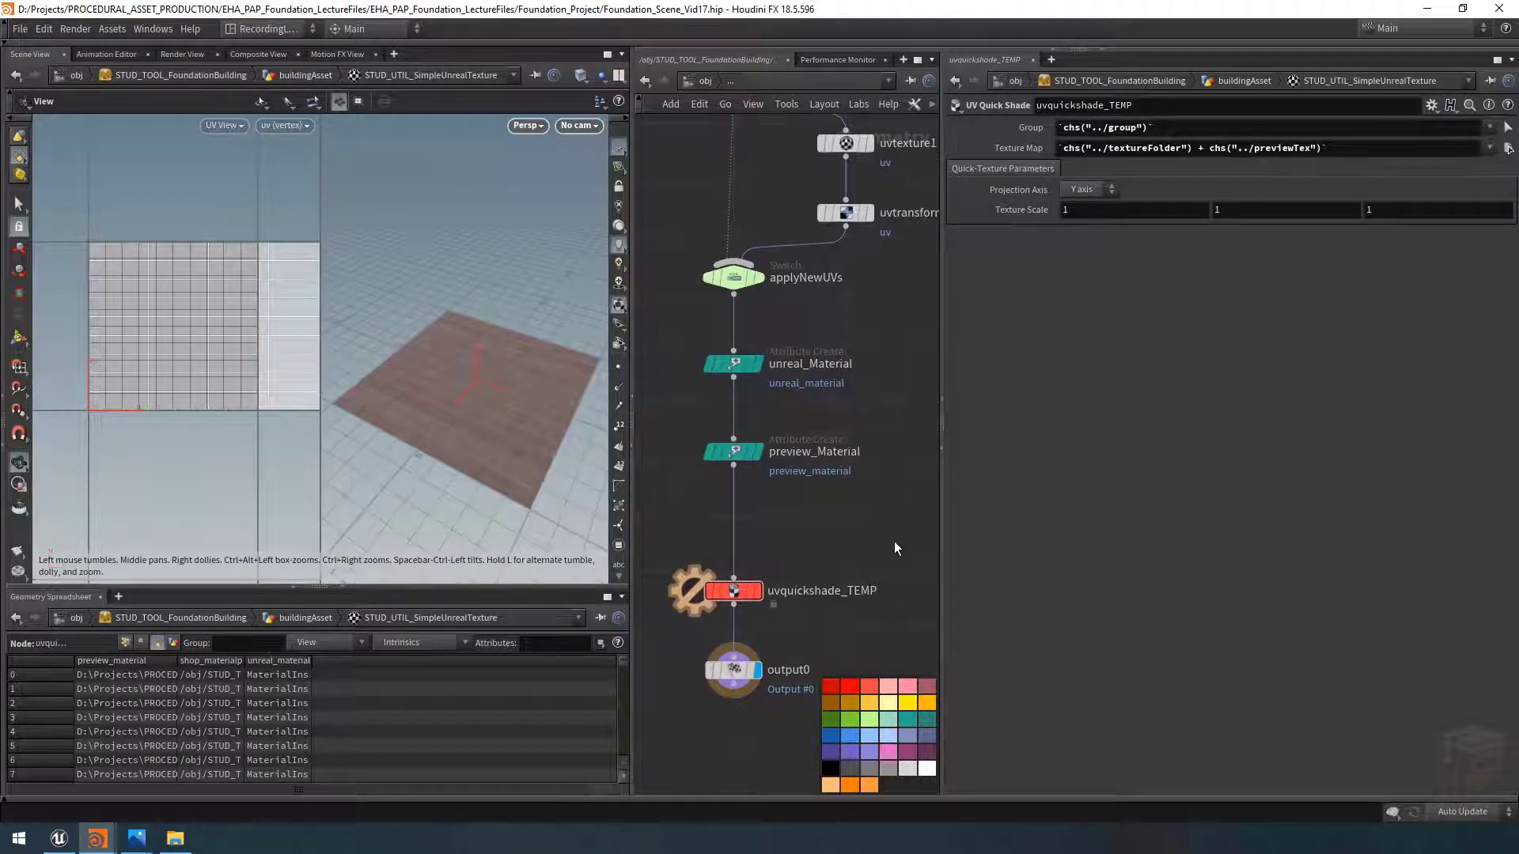
drag(893, 542, 697, 613)
drag(942, 178, 1015, 169)
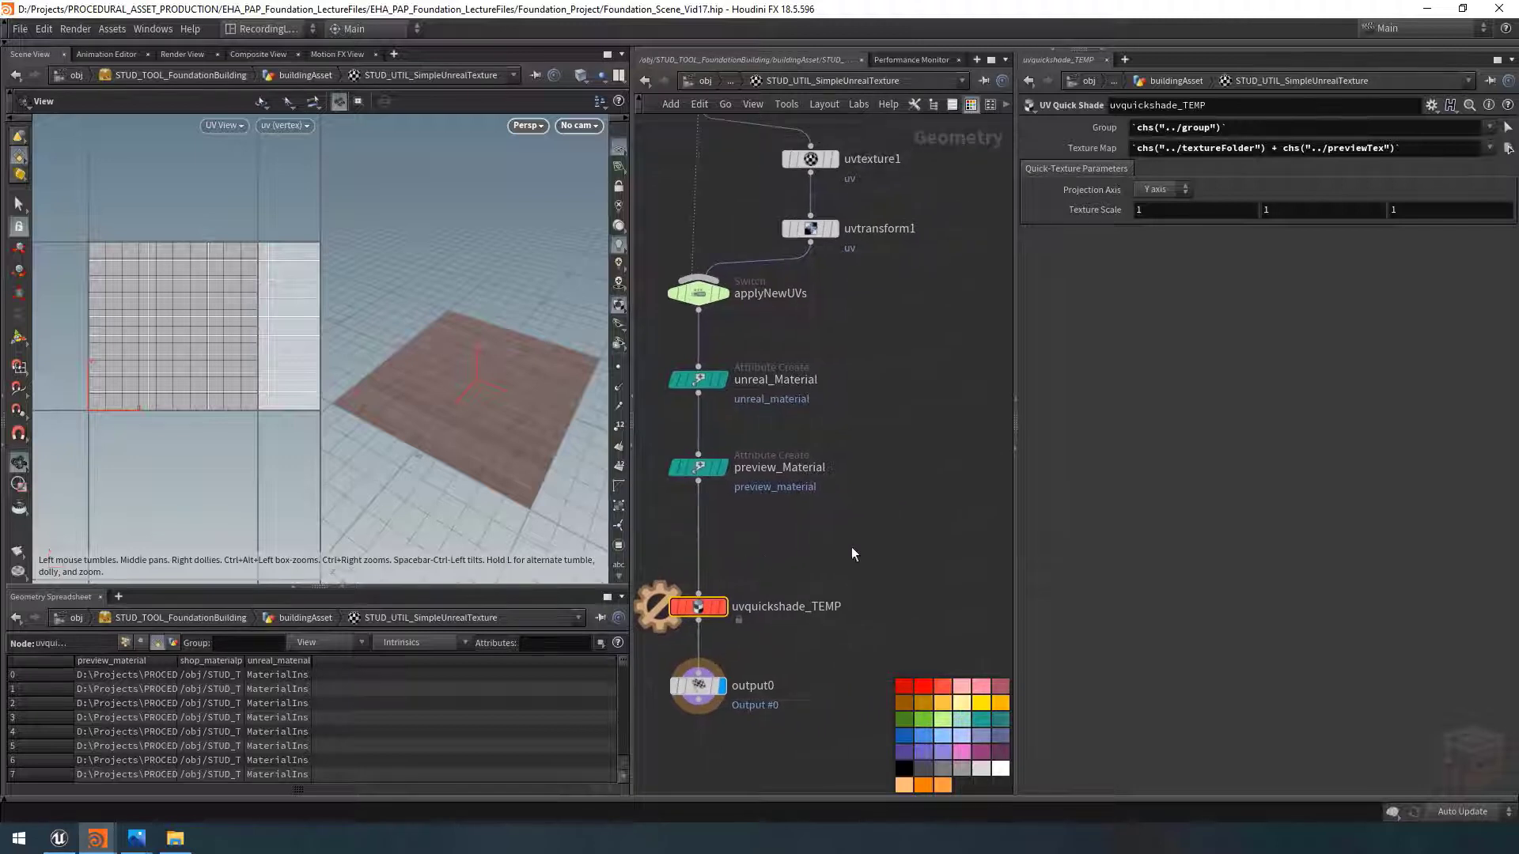
Step: Compare preview_Material's String expression and its evaluated path with the Texture Map of uvquickshade_TEMP
drag(851, 548, 661, 425)
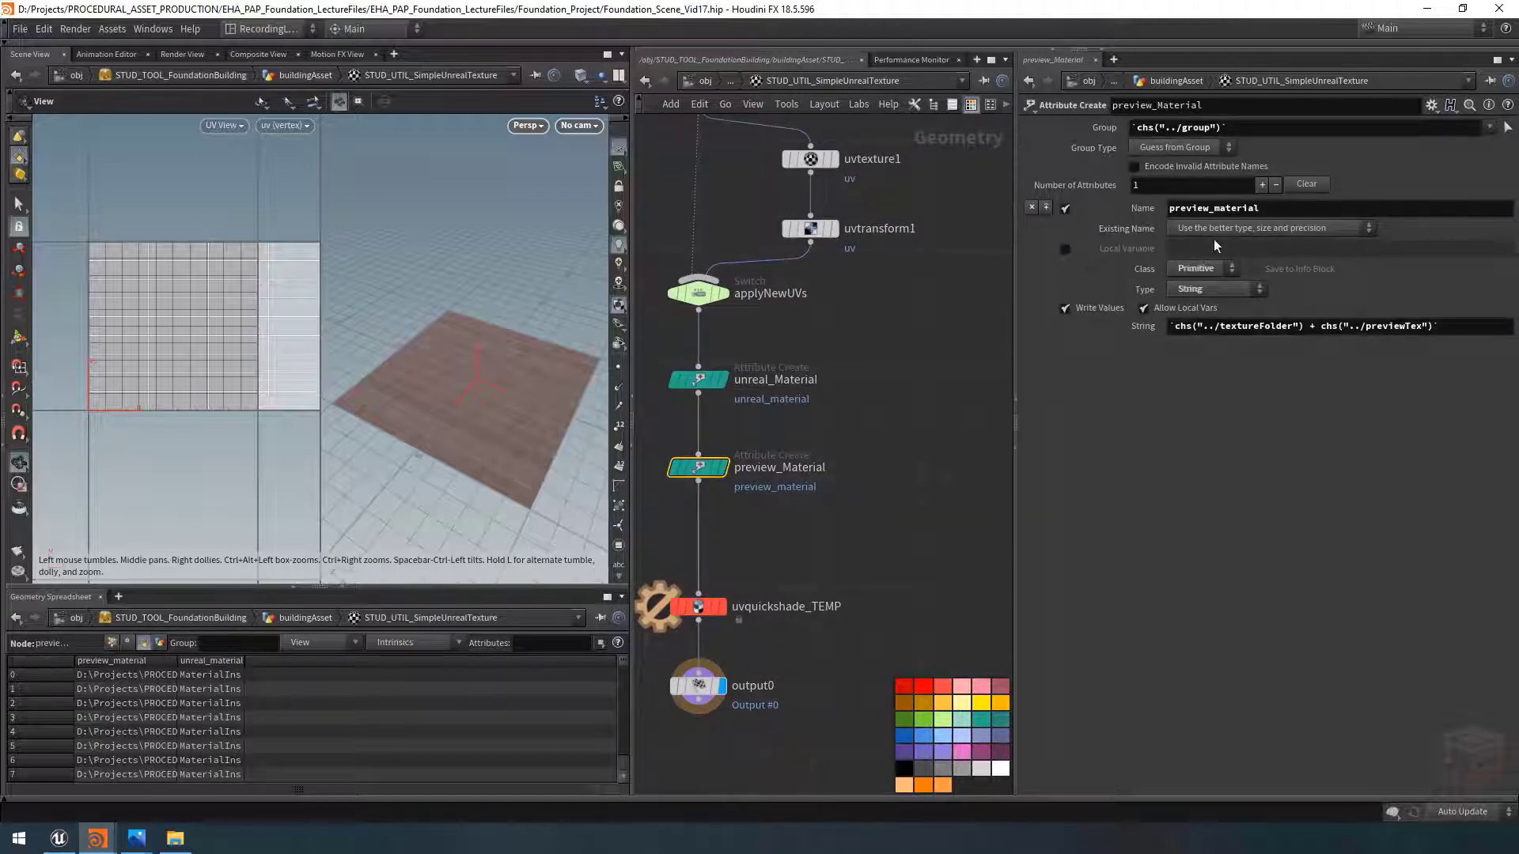
click(1124, 327)
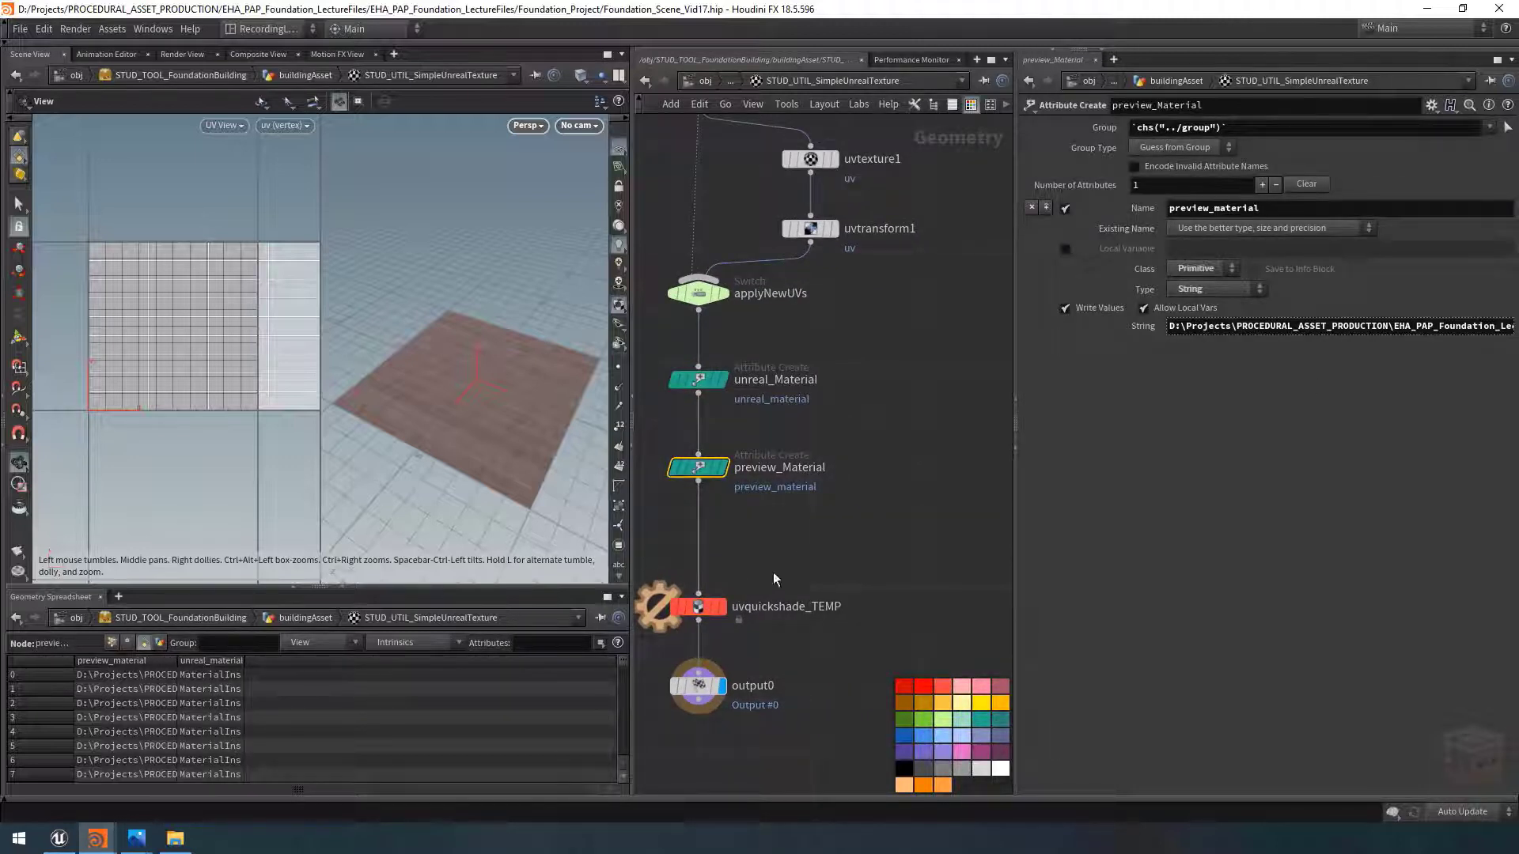
click(698, 607)
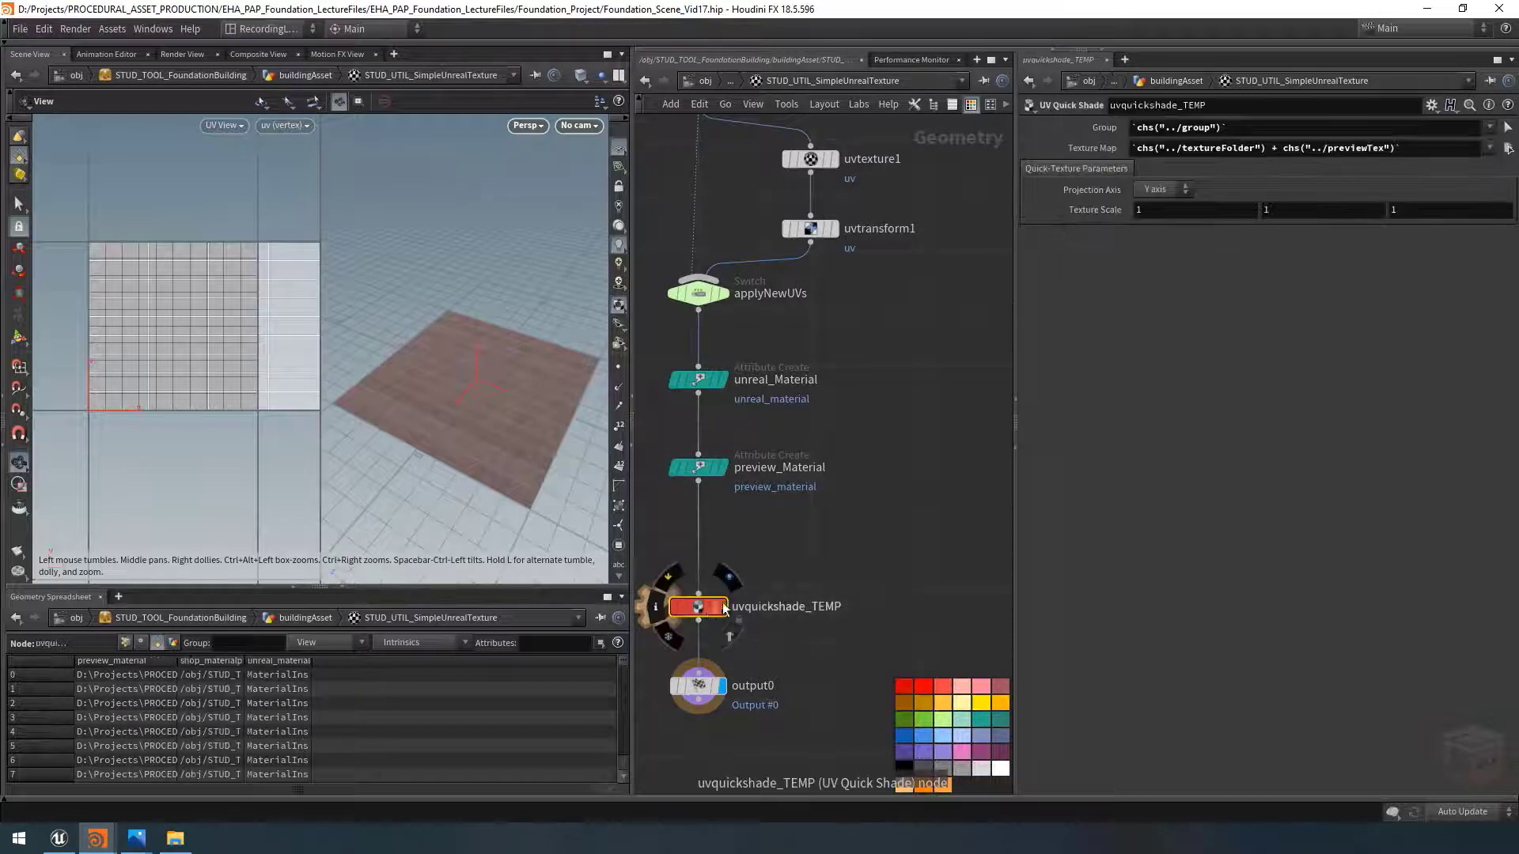
drag(819, 543, 648, 438)
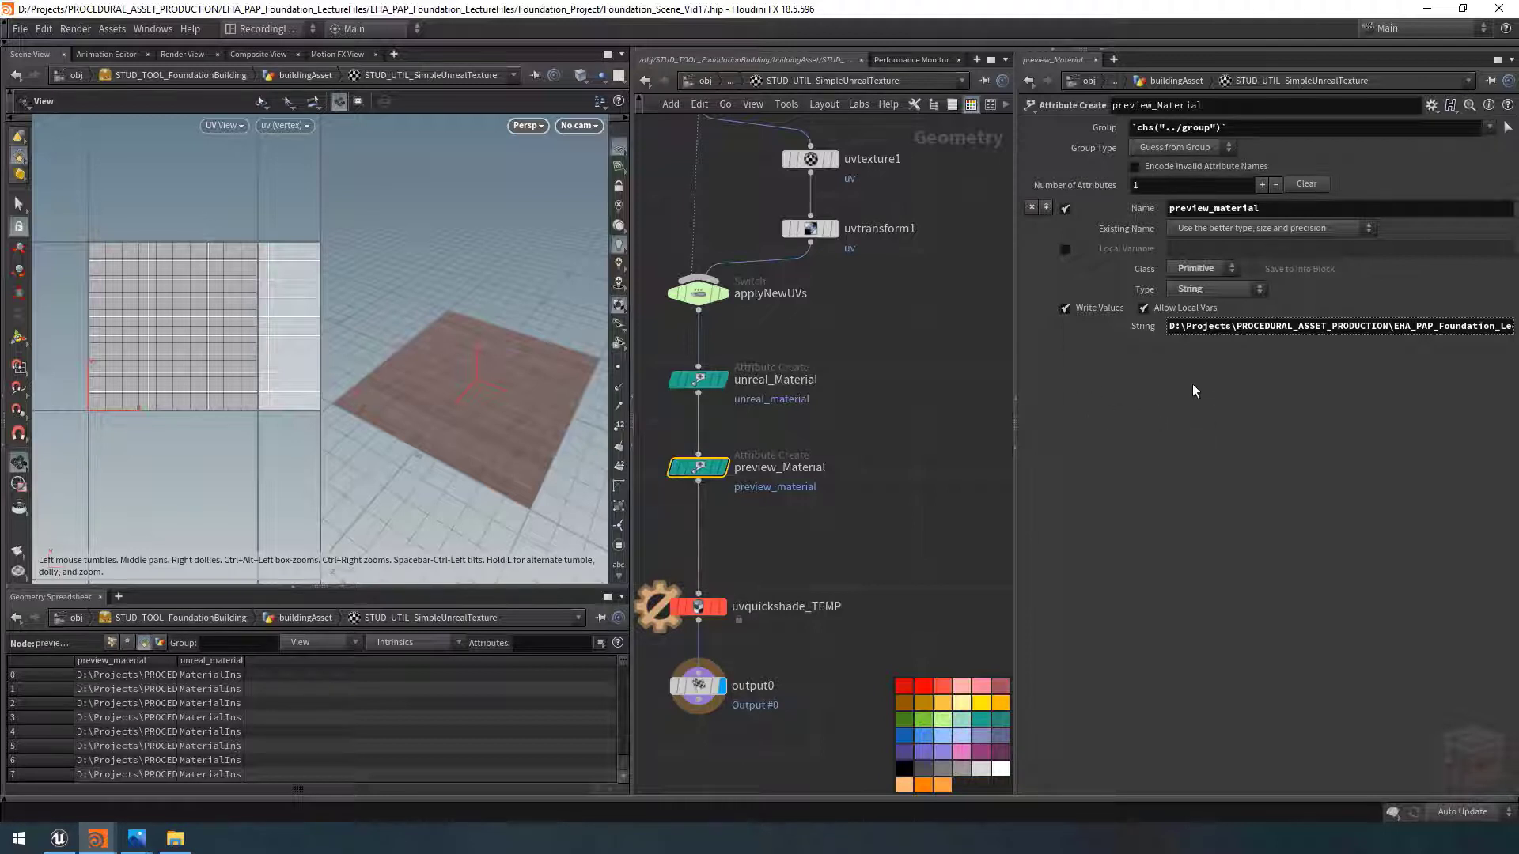
click(1139, 328)
drag(1456, 326, 1309, 327)
click(1207, 485)
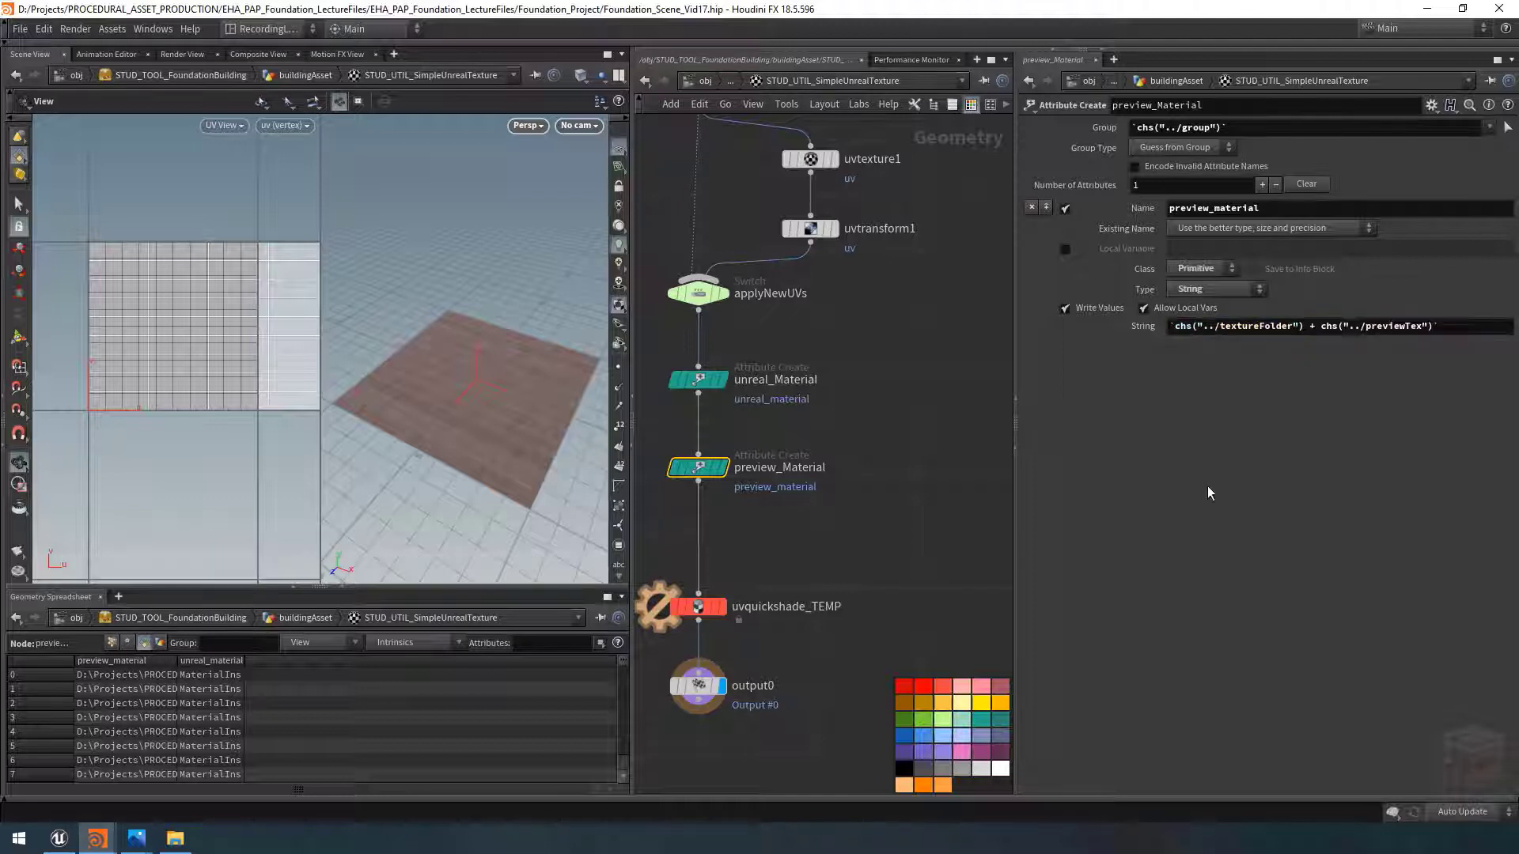
Step: Add a second attribute to preview_Material and name it preview_materialName
click(1263, 187)
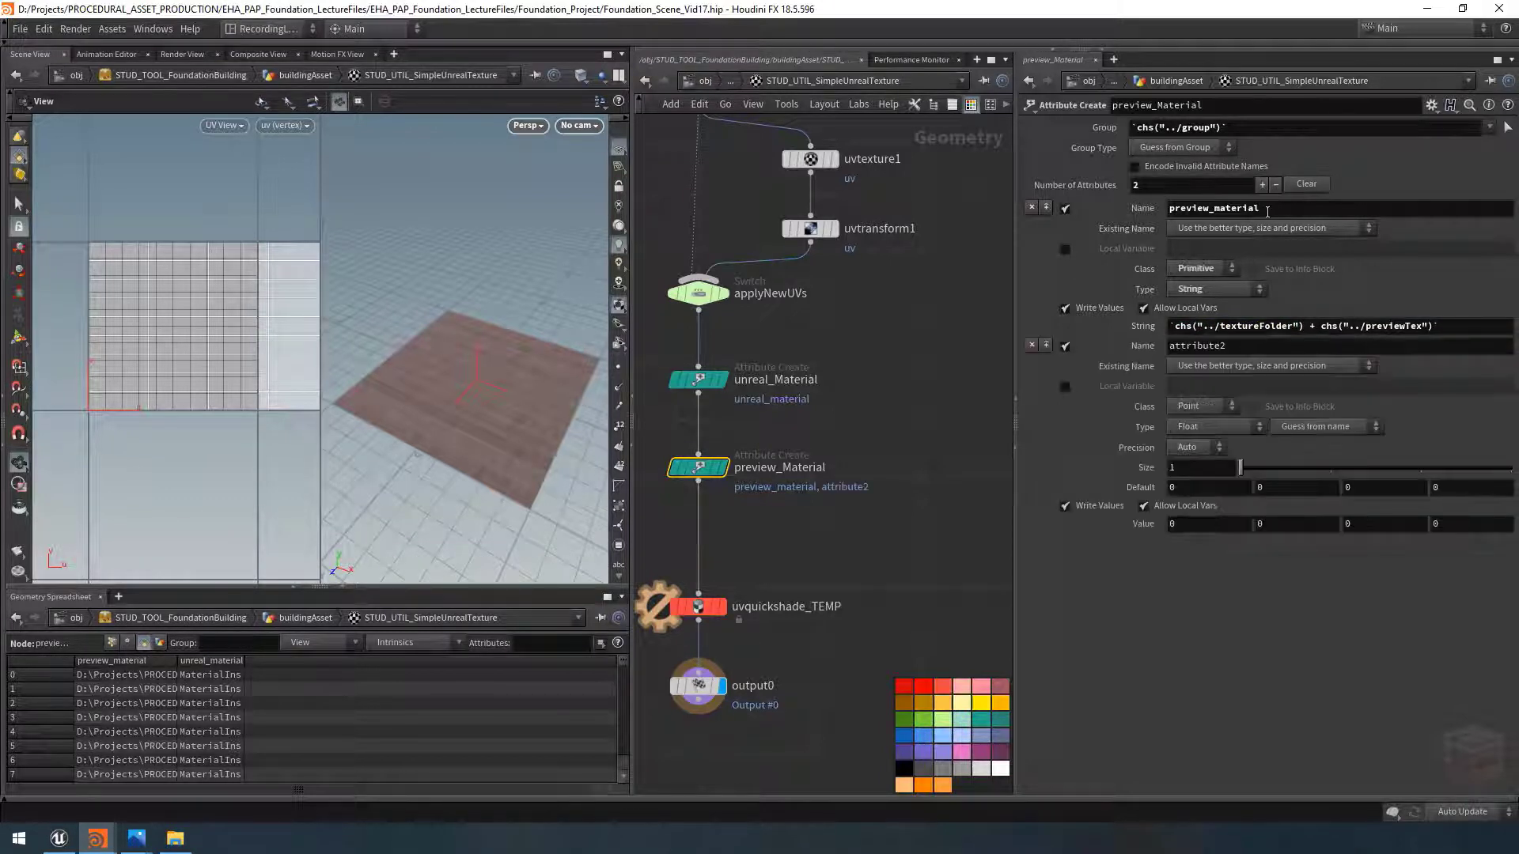
drag(1264, 209, 1034, 190)
key(ctrl+c)
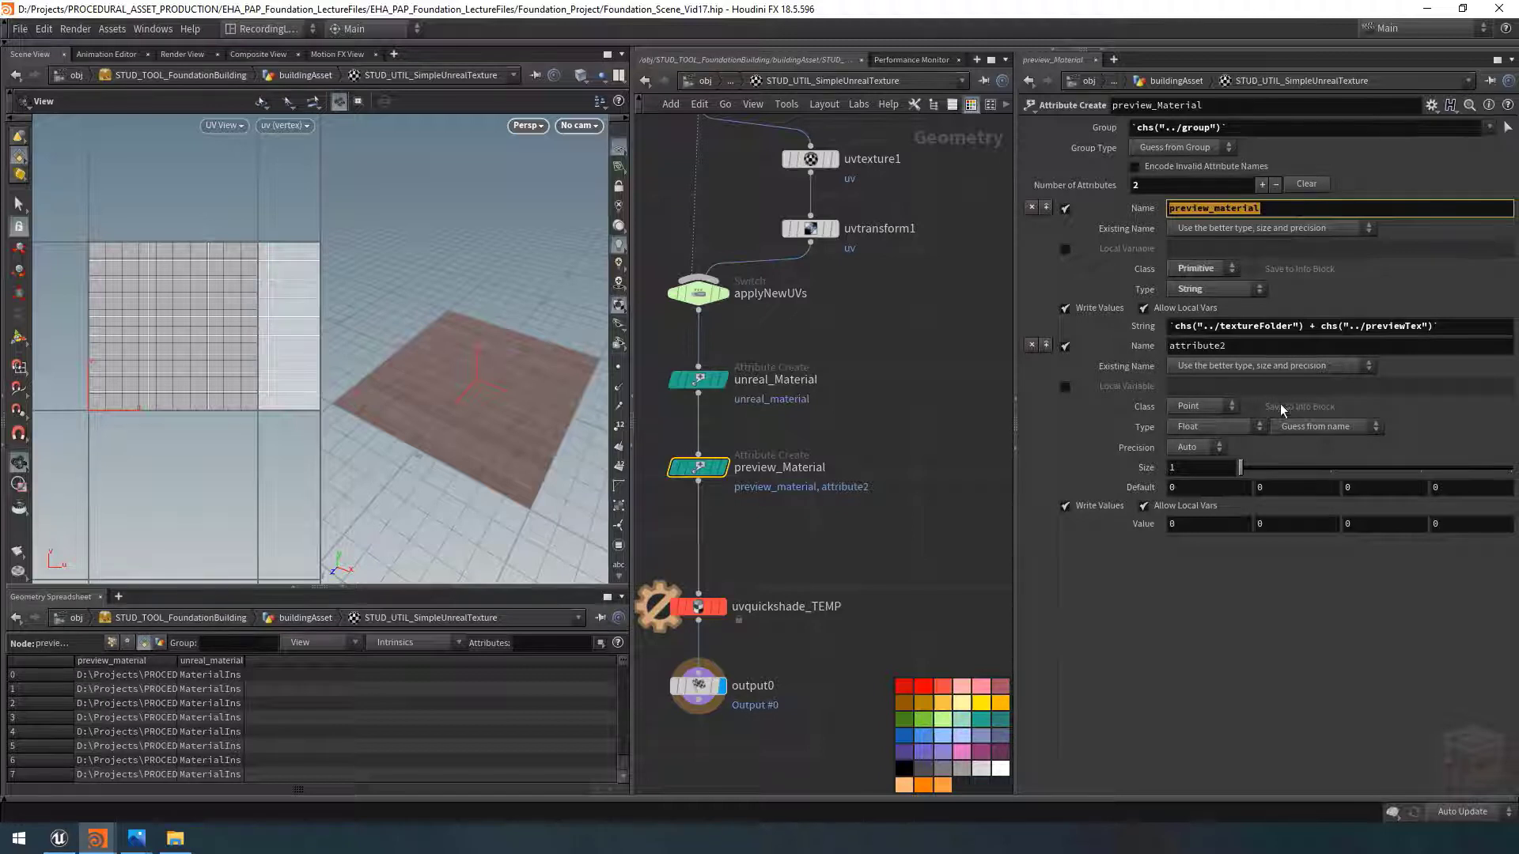
double_click(1278, 347)
key(ctrl+v)
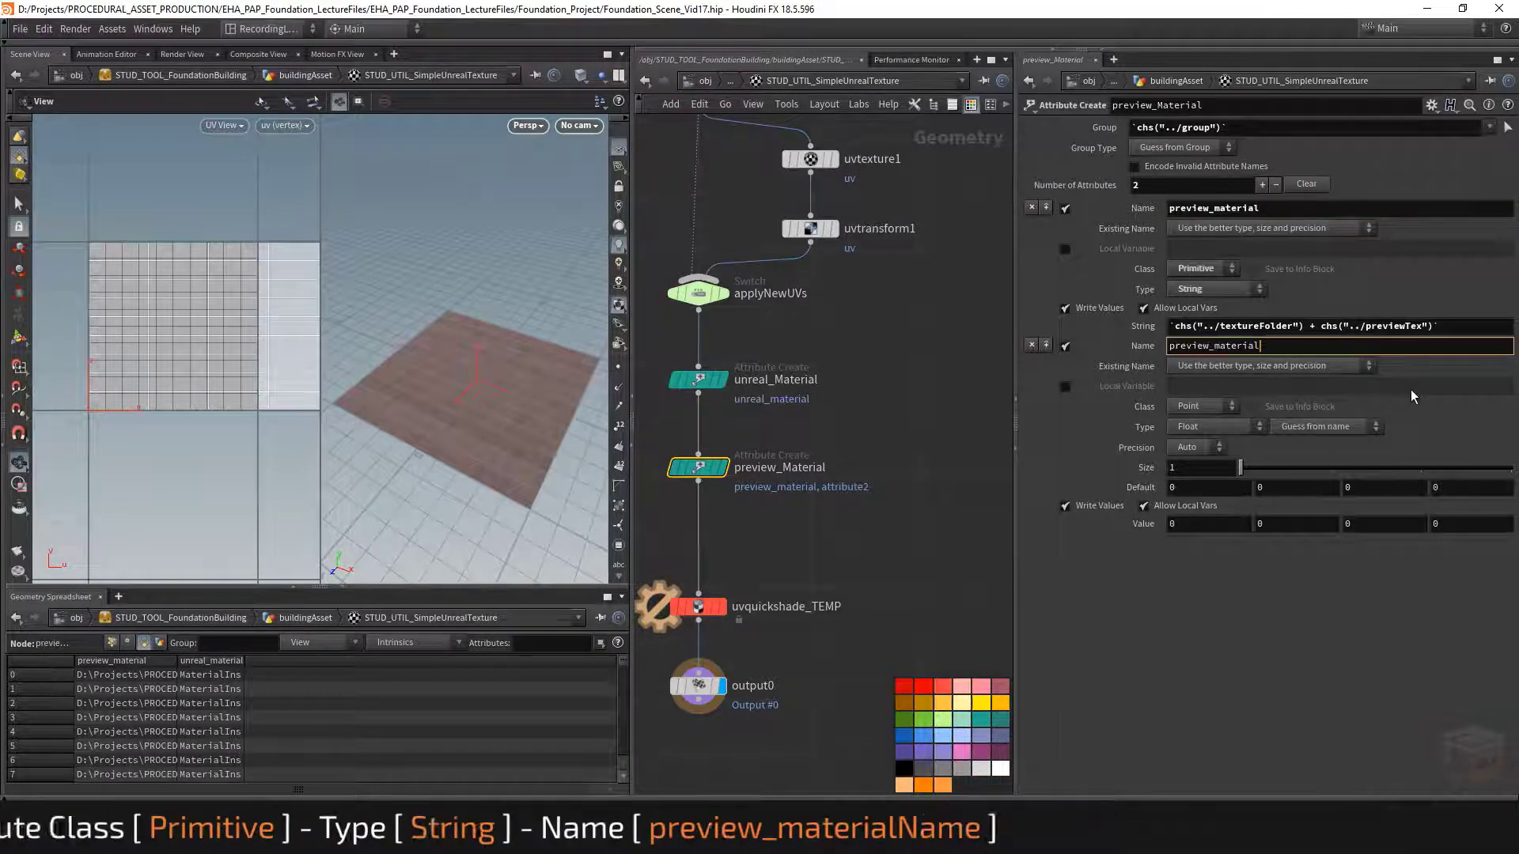
text(N)
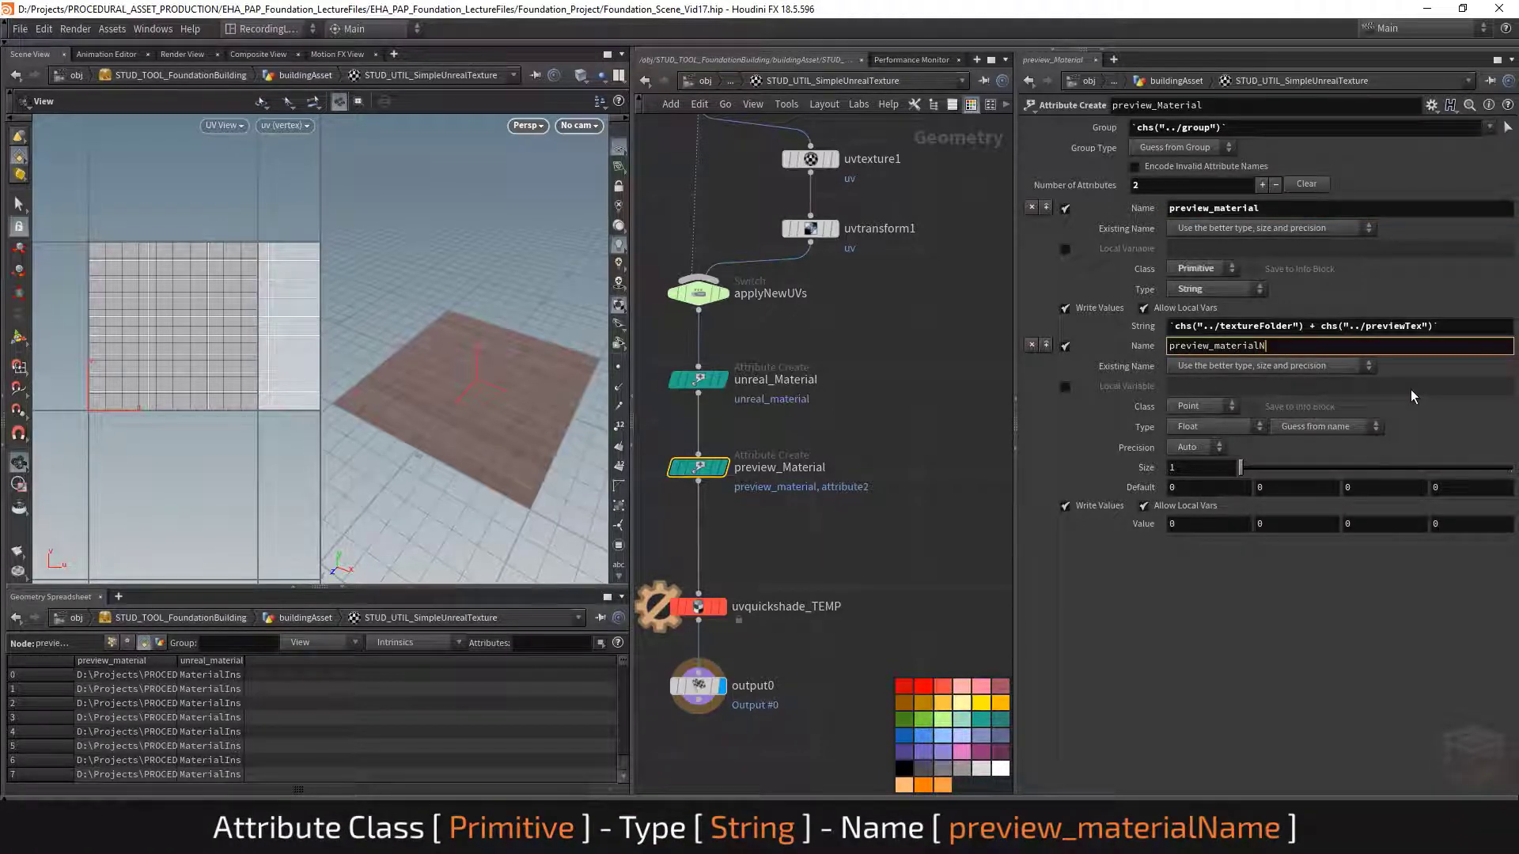
text(ame)
key(Return)
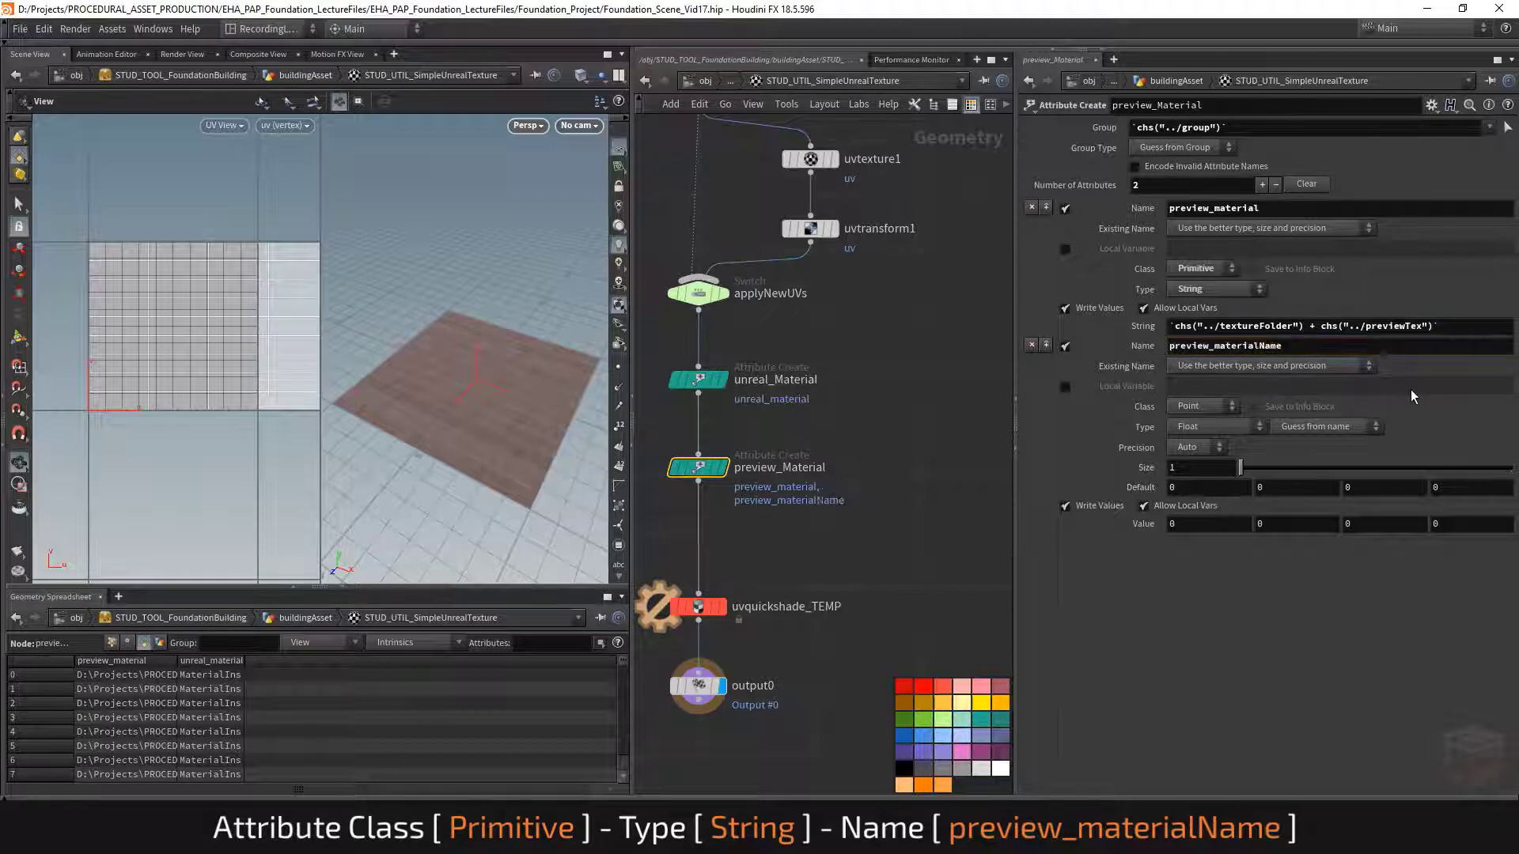
Step: Set the class of preview_materialName to Primitive and its type to String
click(1201, 406)
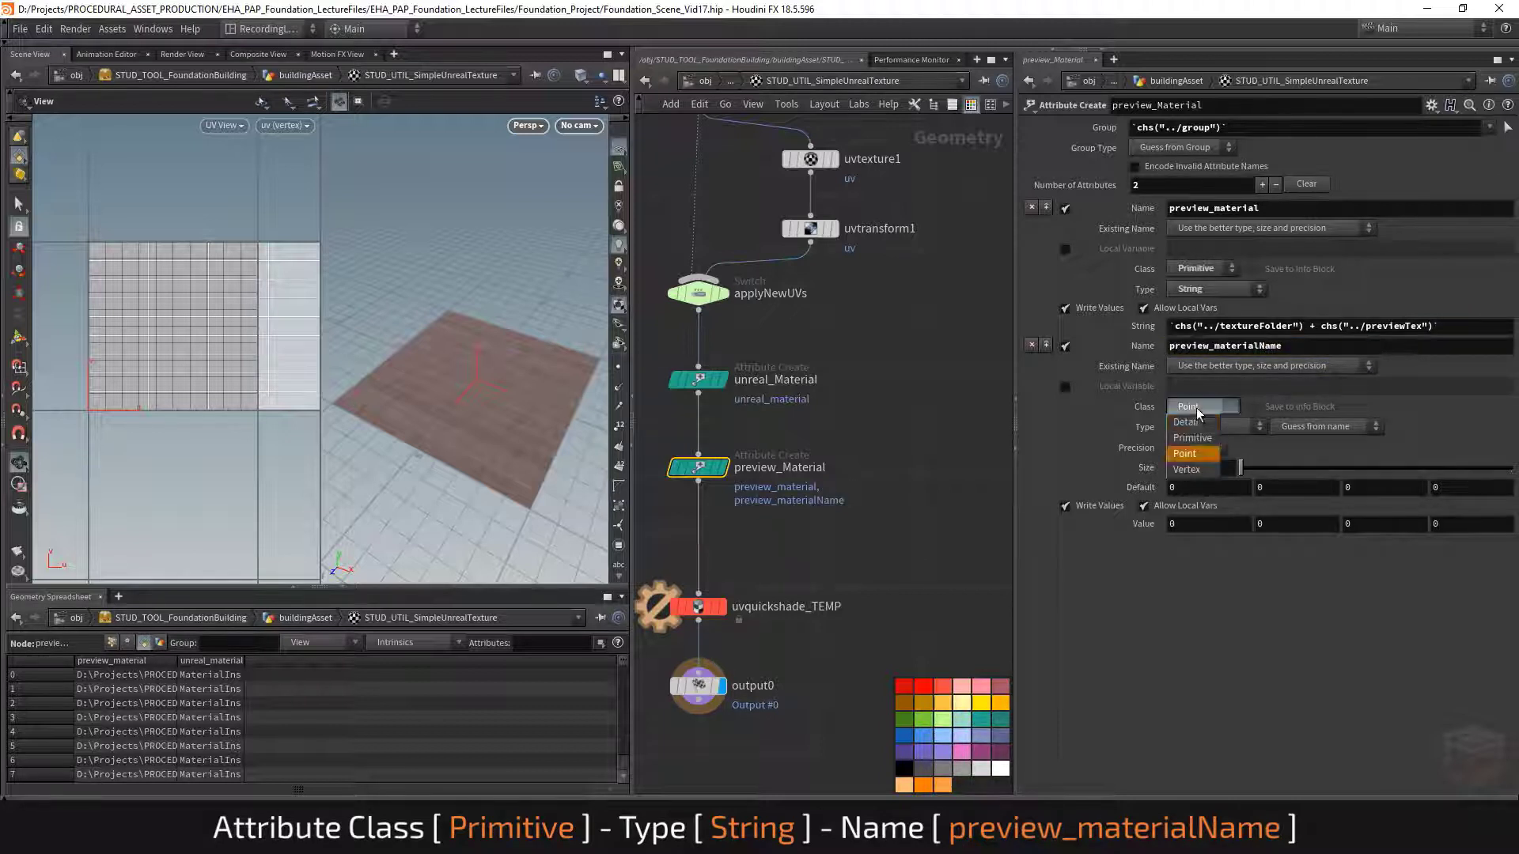
click(1197, 439)
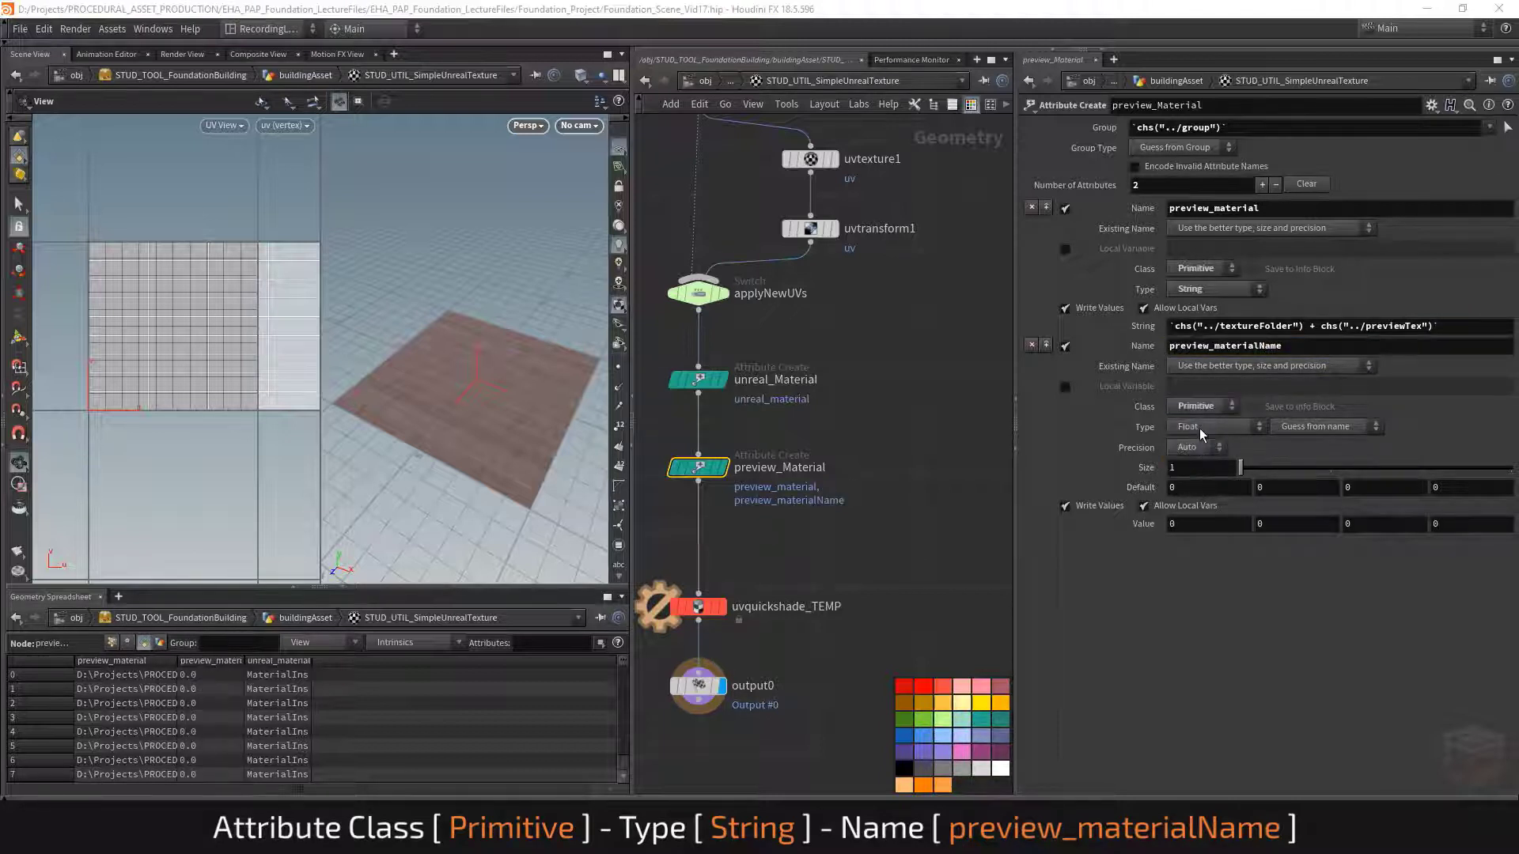
click(1199, 428)
click(1194, 491)
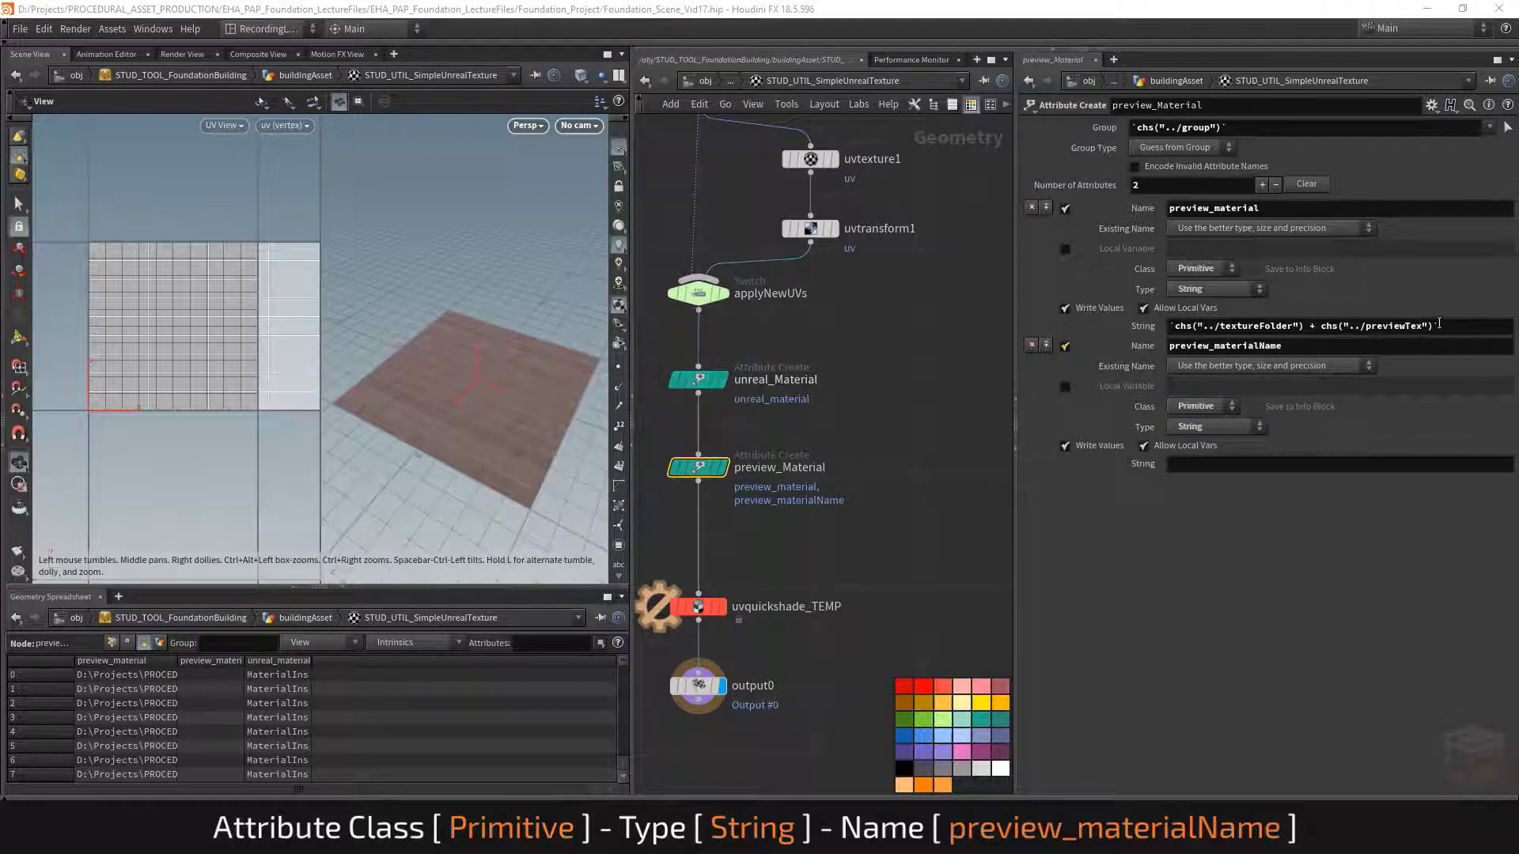
Step: Set the String of preview_materialName to `chs("../previewTex")`, reusing the texture name reference from the preview_material expression
drag(1435, 327, 1319, 328)
key(ctrl+c)
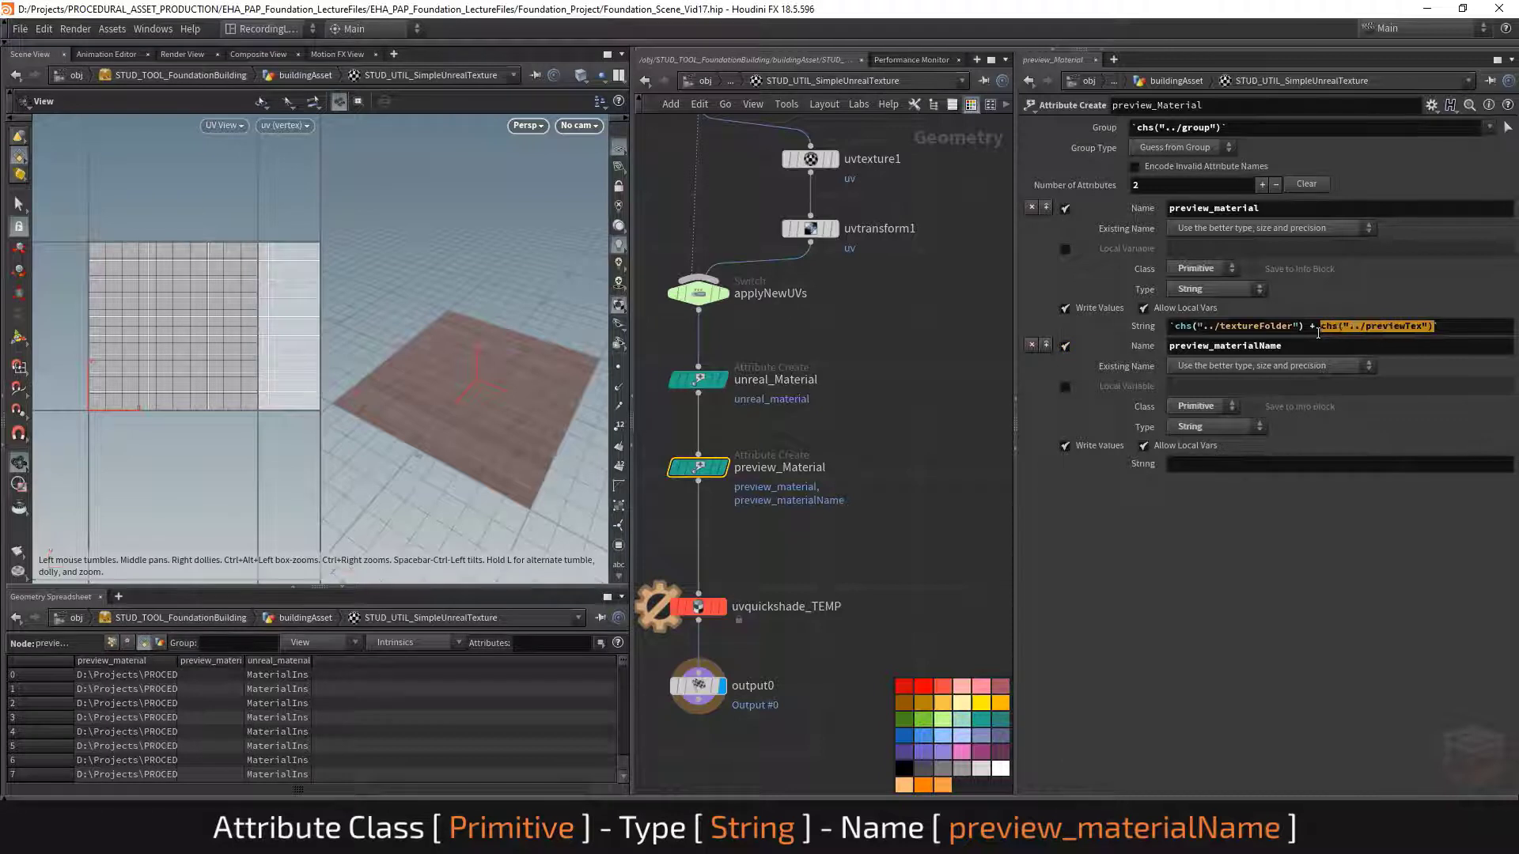
click(1197, 469)
text(``)
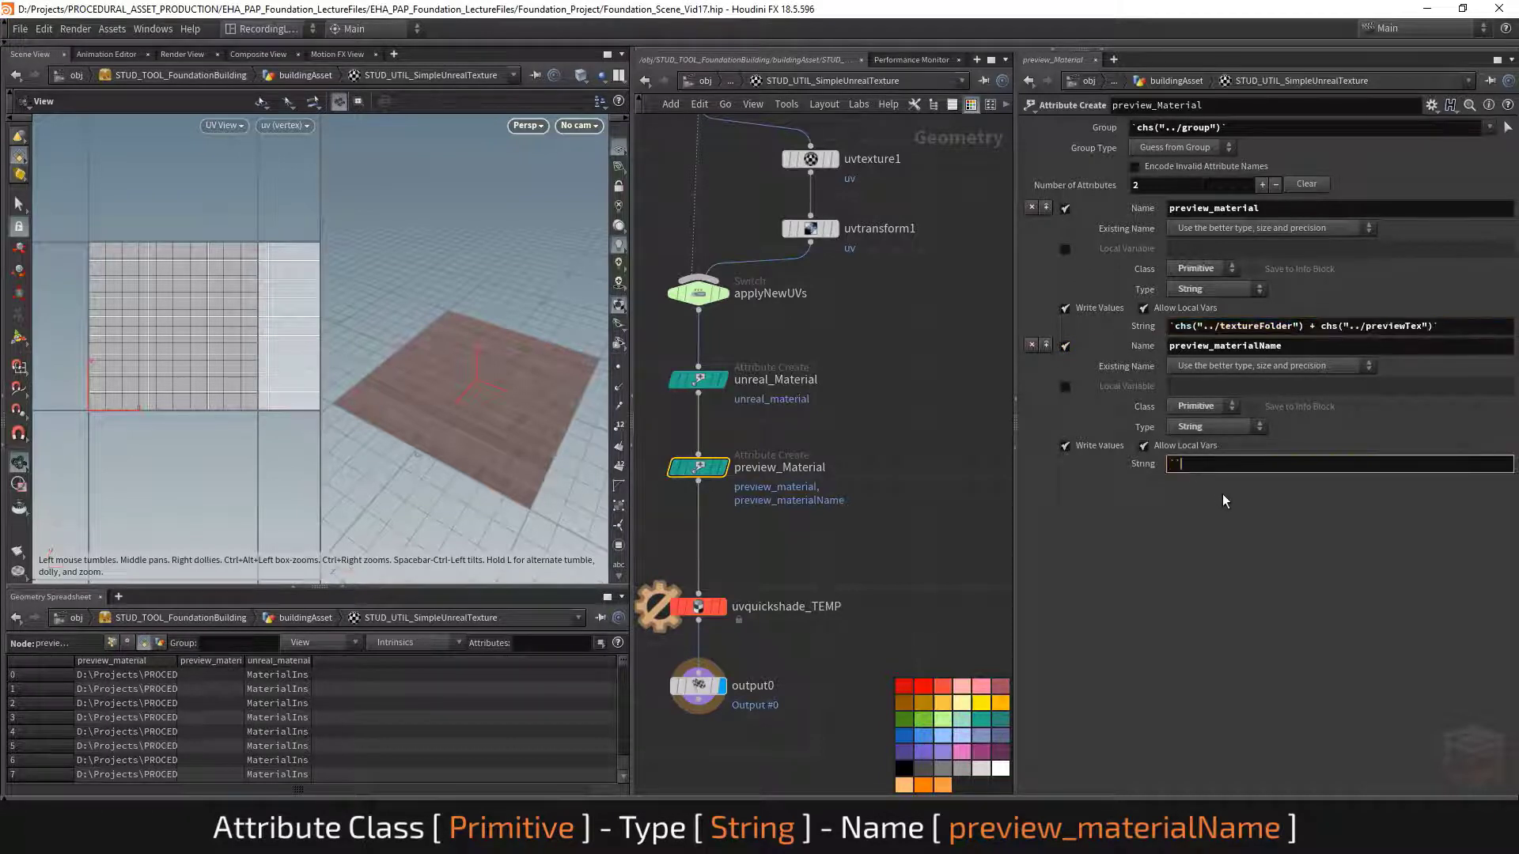
key(Left)
key(ctrl+v)
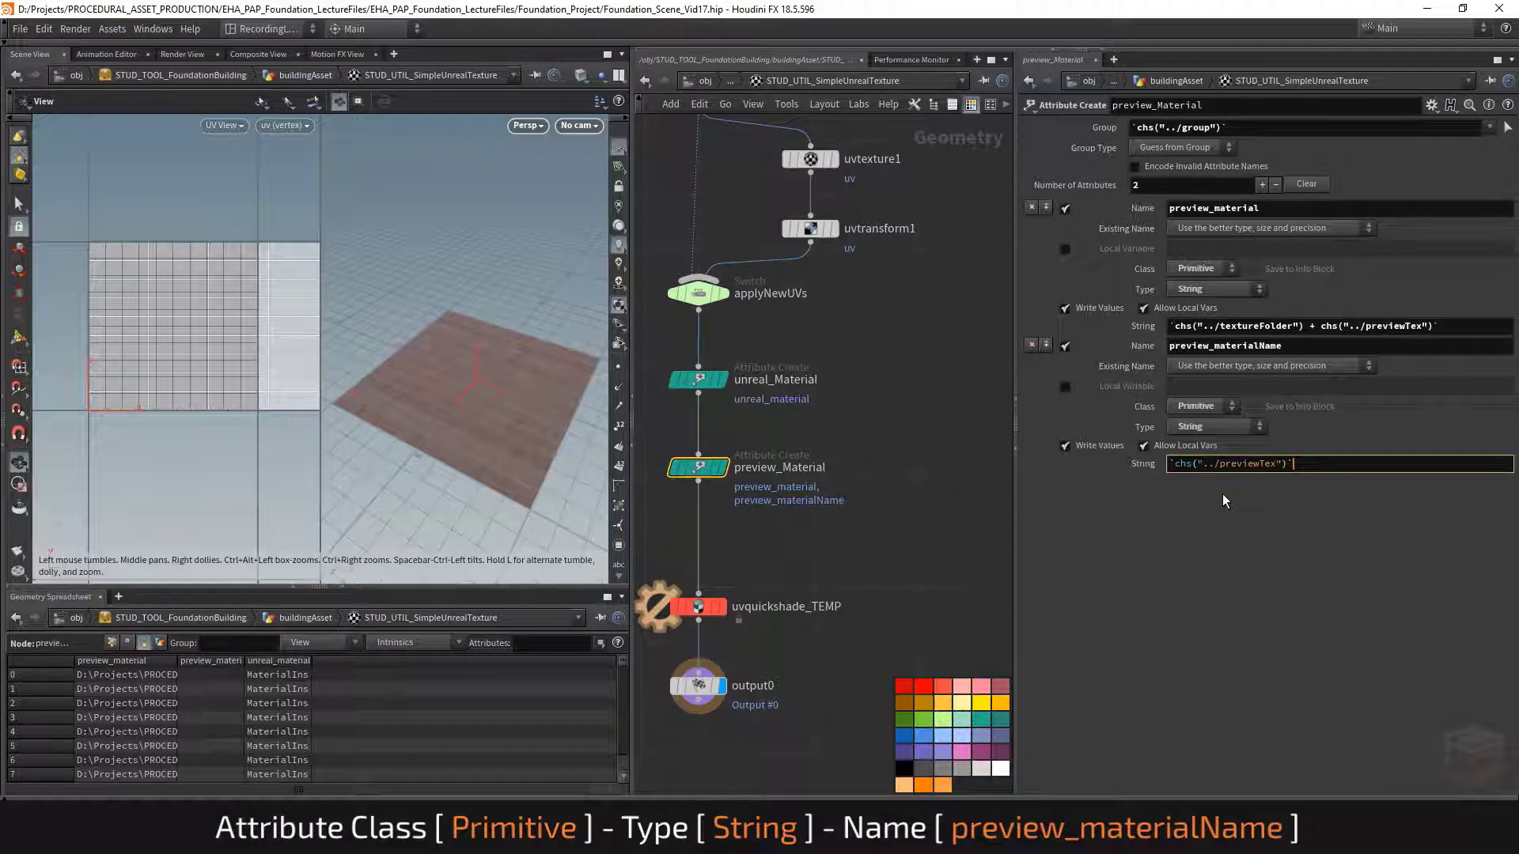
key(Return)
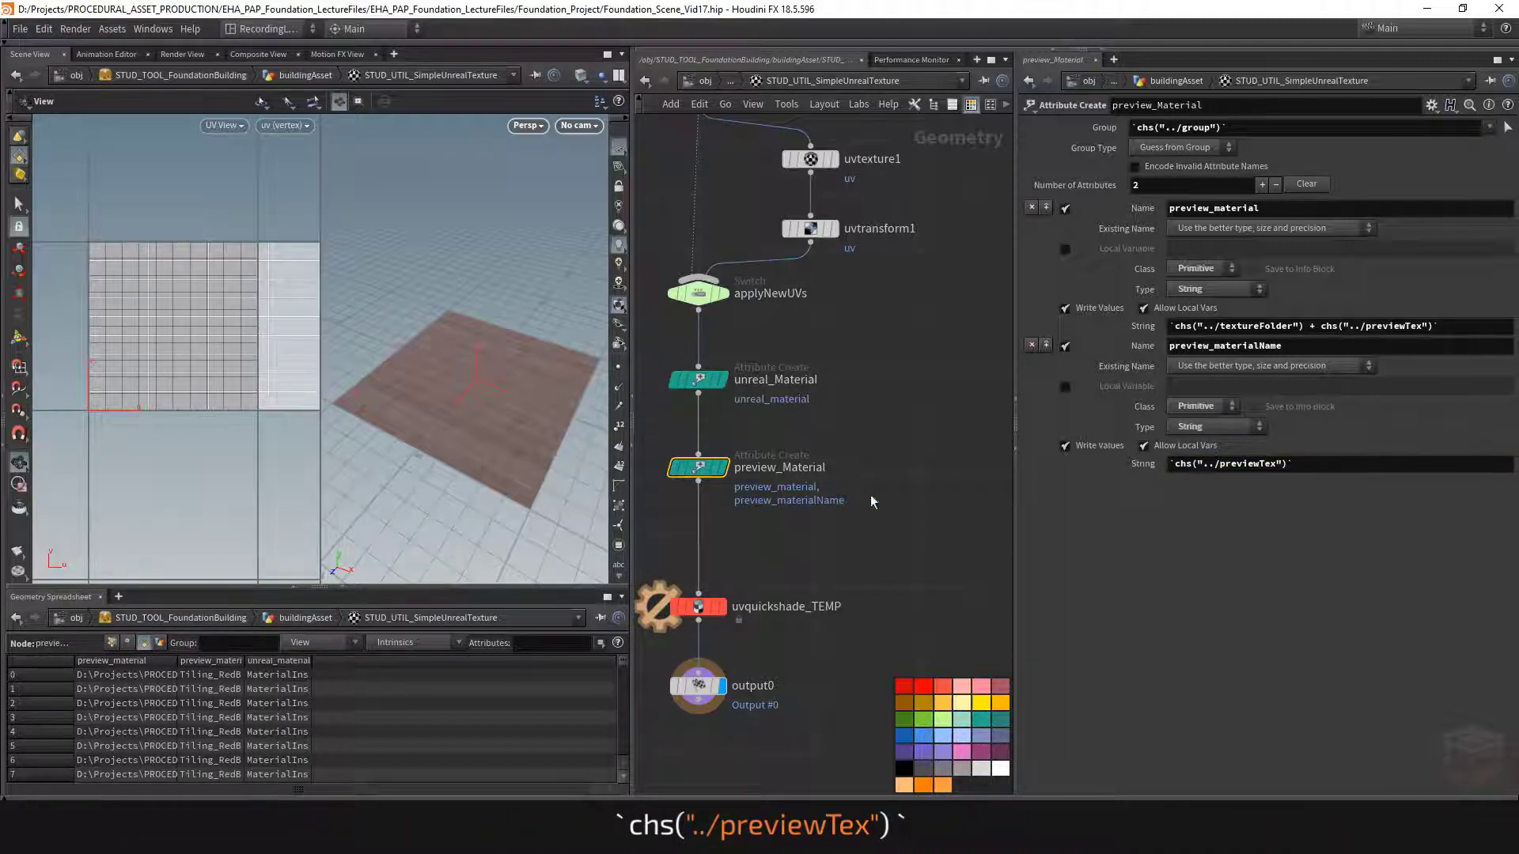
Step: Examine the preview_material, preview_materialName and shop_materialpath values of output0 in the spreadsheet, resizing the columns to read them
scroll(869, 543, down, 1)
middle_drag(867, 543, 895, 525)
middle_drag(895, 525, 902, 514)
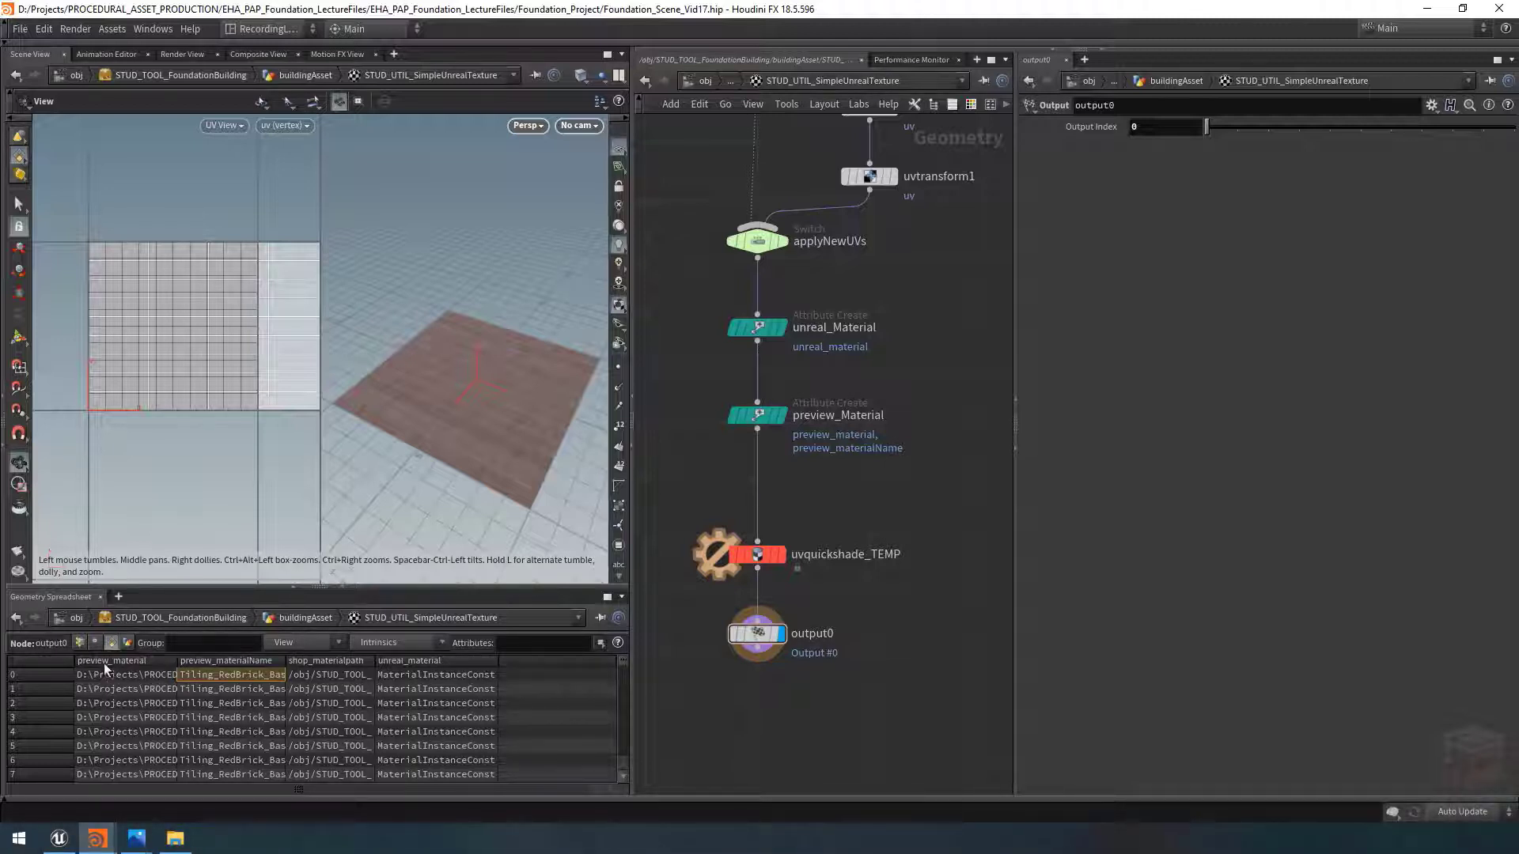
drag(178, 662, 486, 663)
click(405, 677)
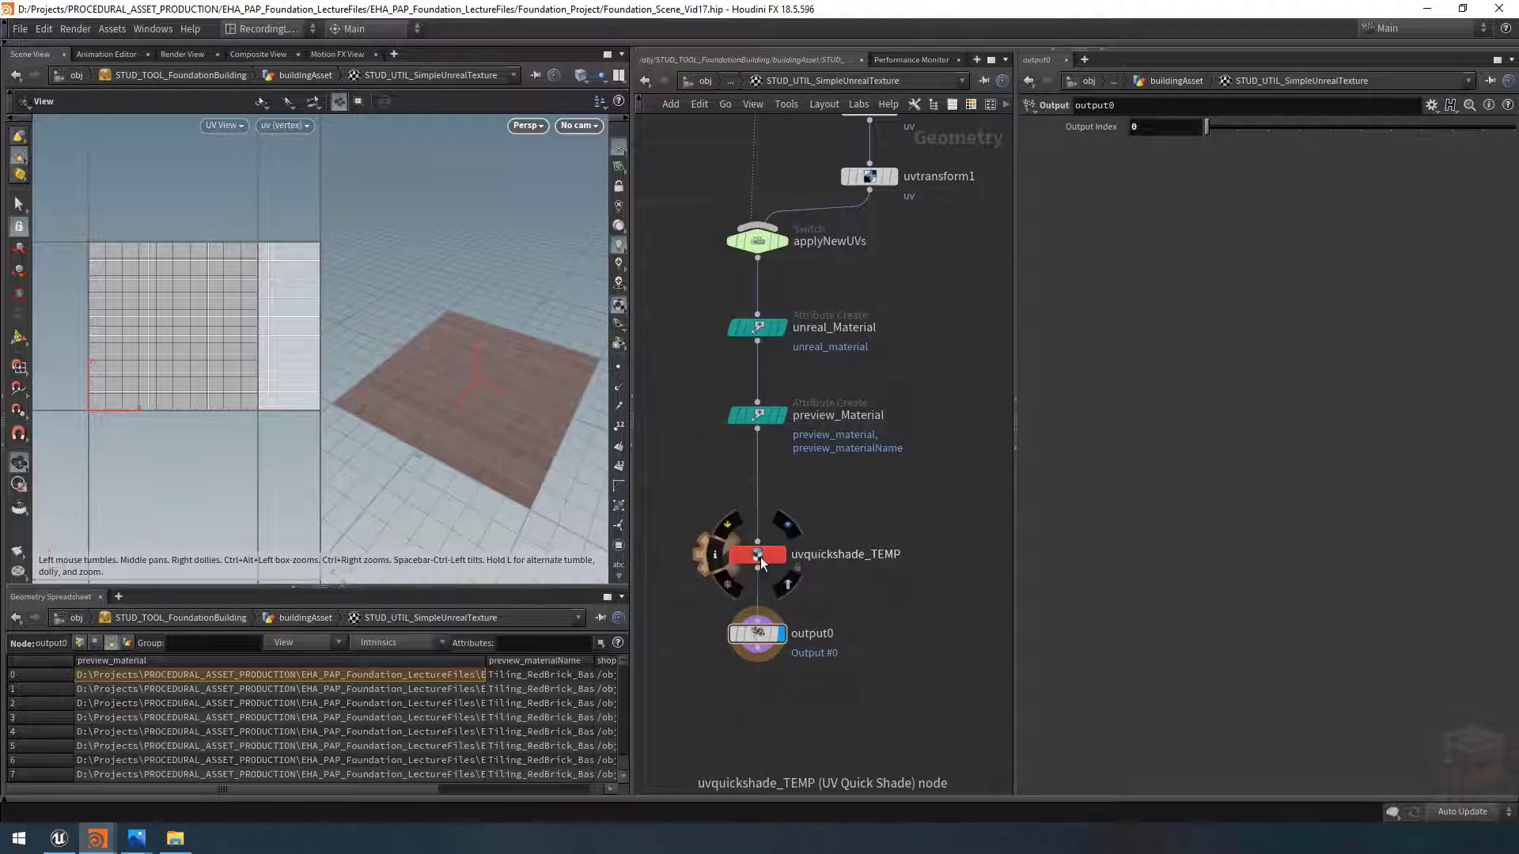
drag(486, 663, 213, 668)
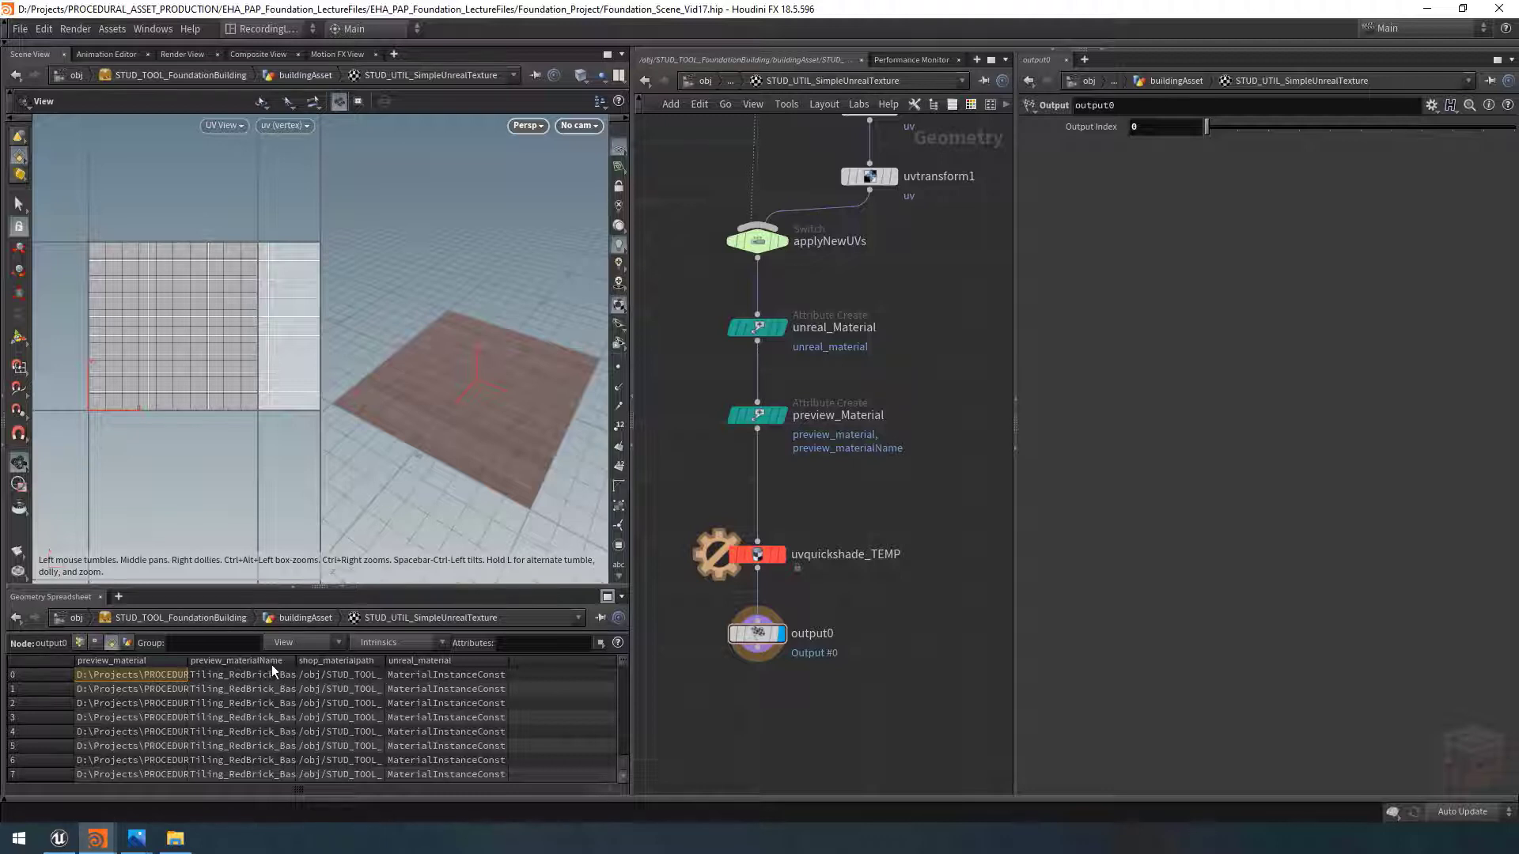
drag(293, 660, 419, 660)
Step: Look inside uvquickshade_TEMP for the source of shop_materialpath, return to the asset network and widen the unreal_material column to read its full values
click(759, 554)
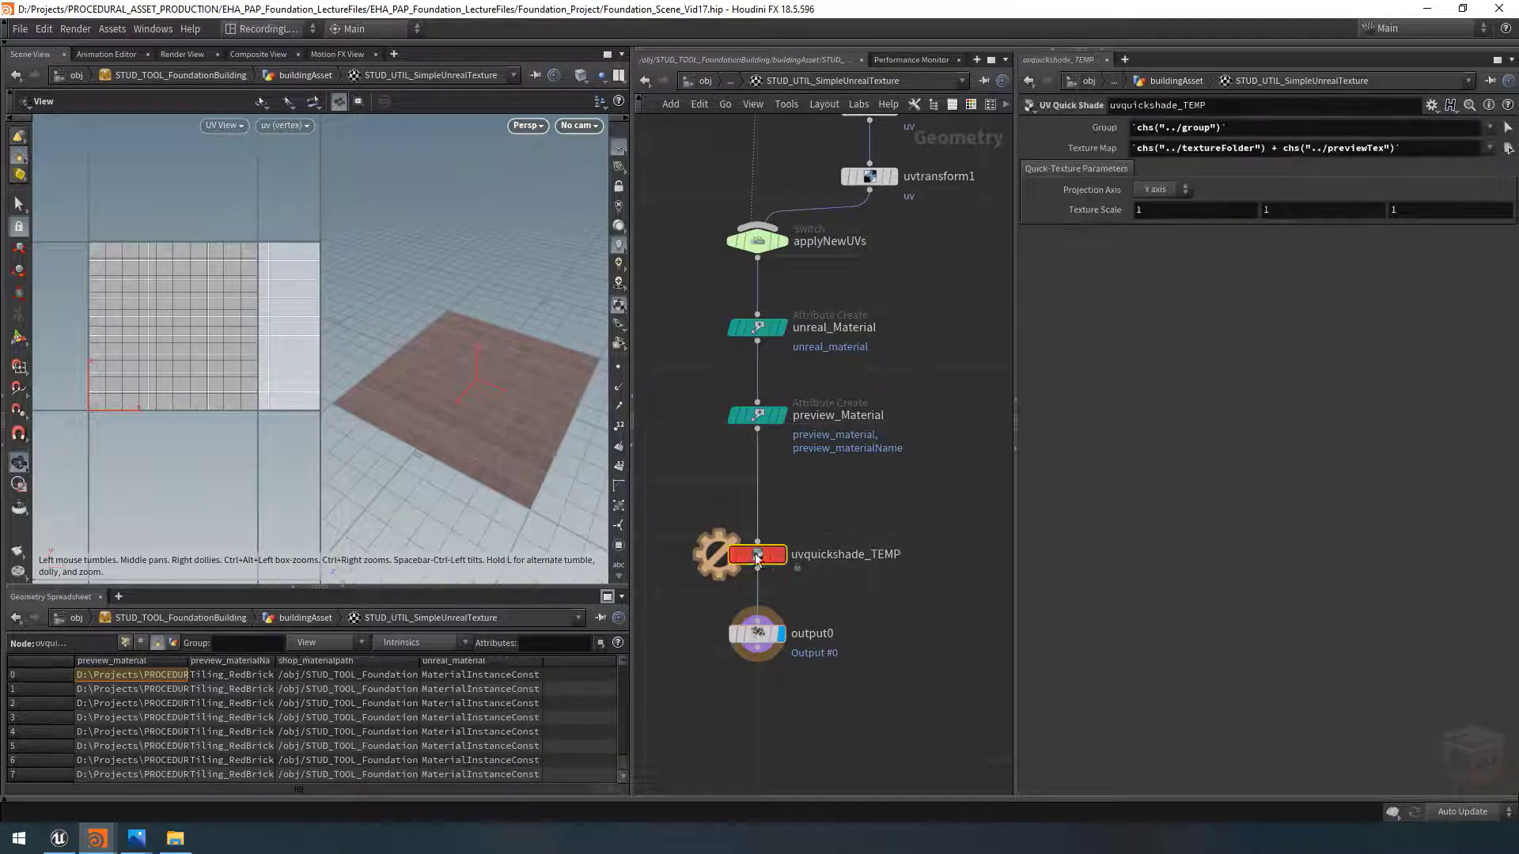
click(383, 673)
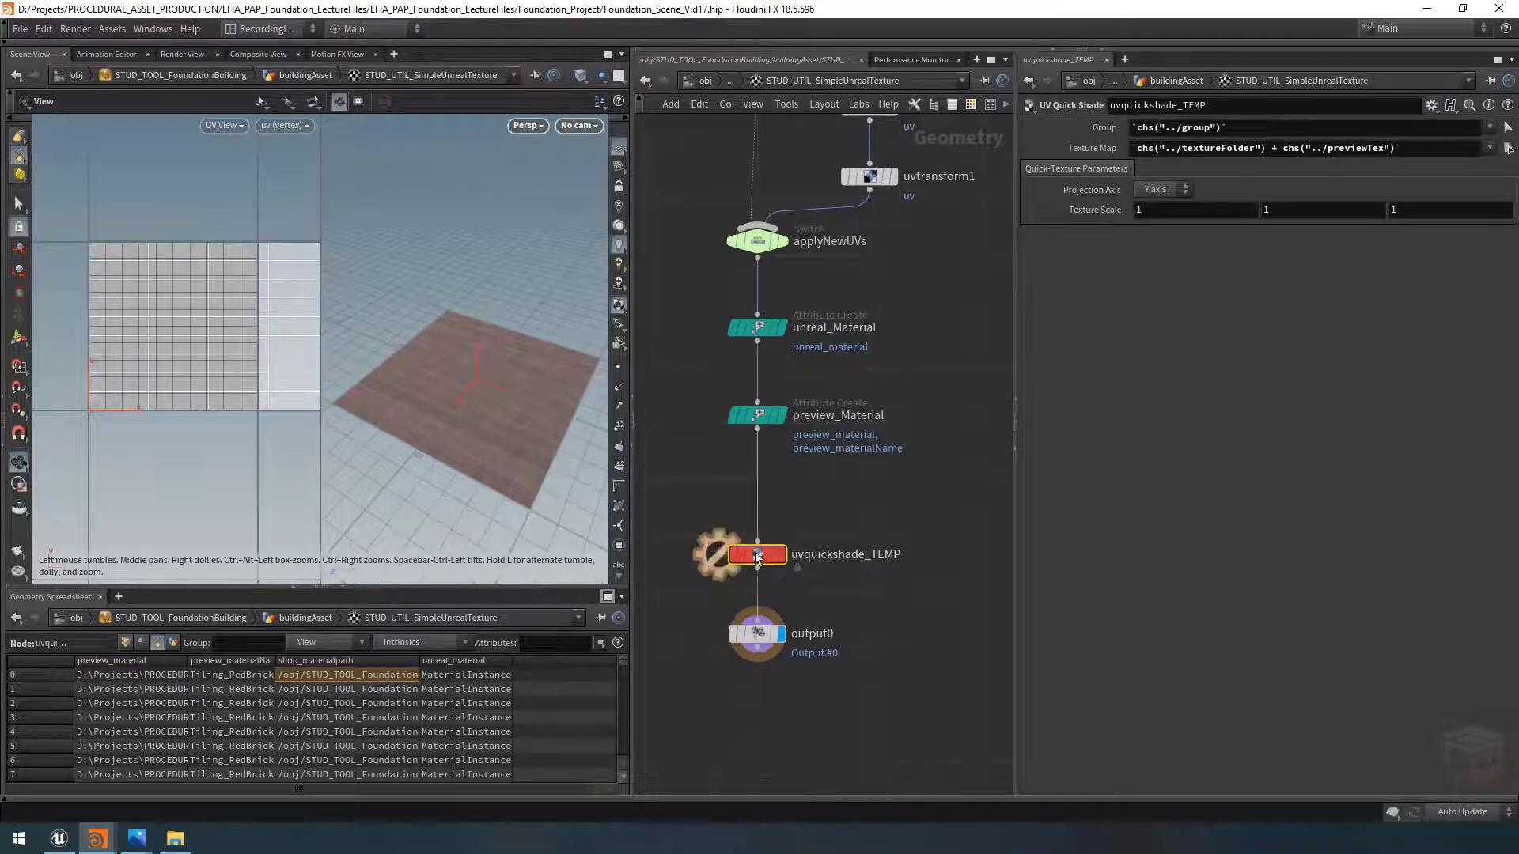
key(Return)
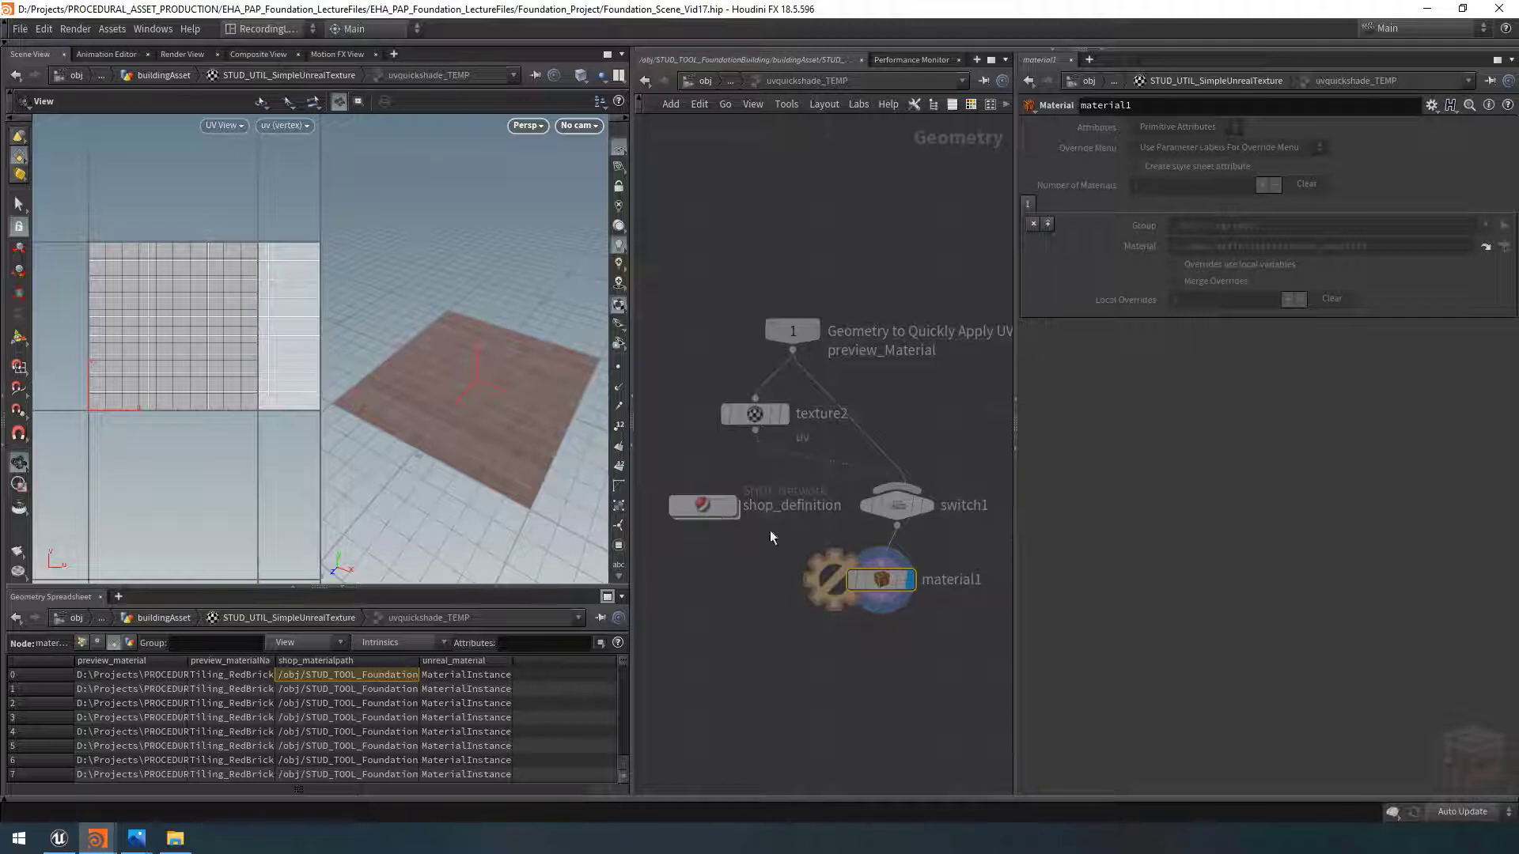
click(723, 83)
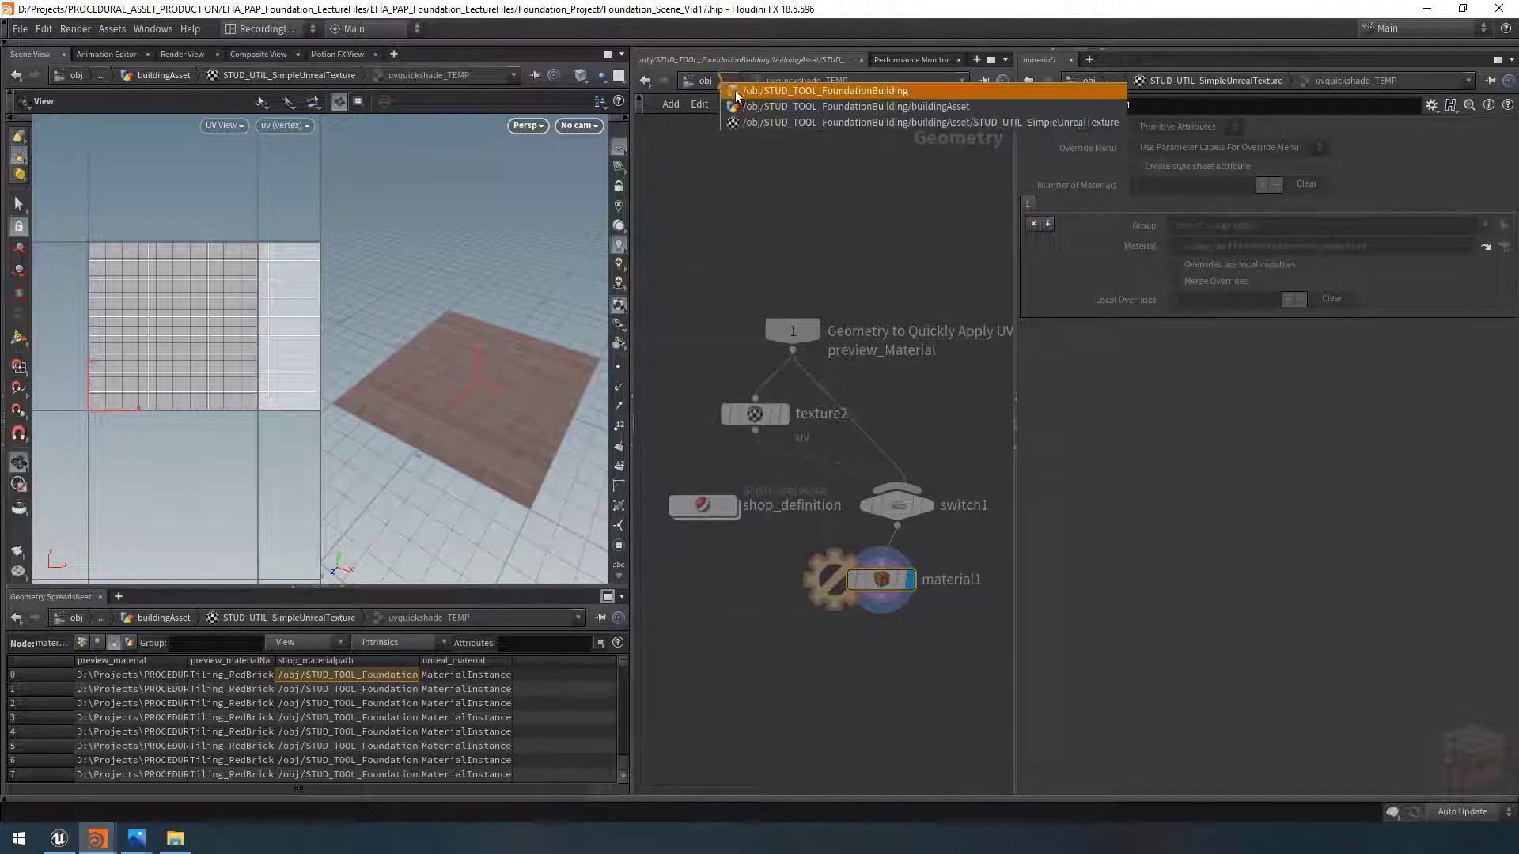
click(791, 117)
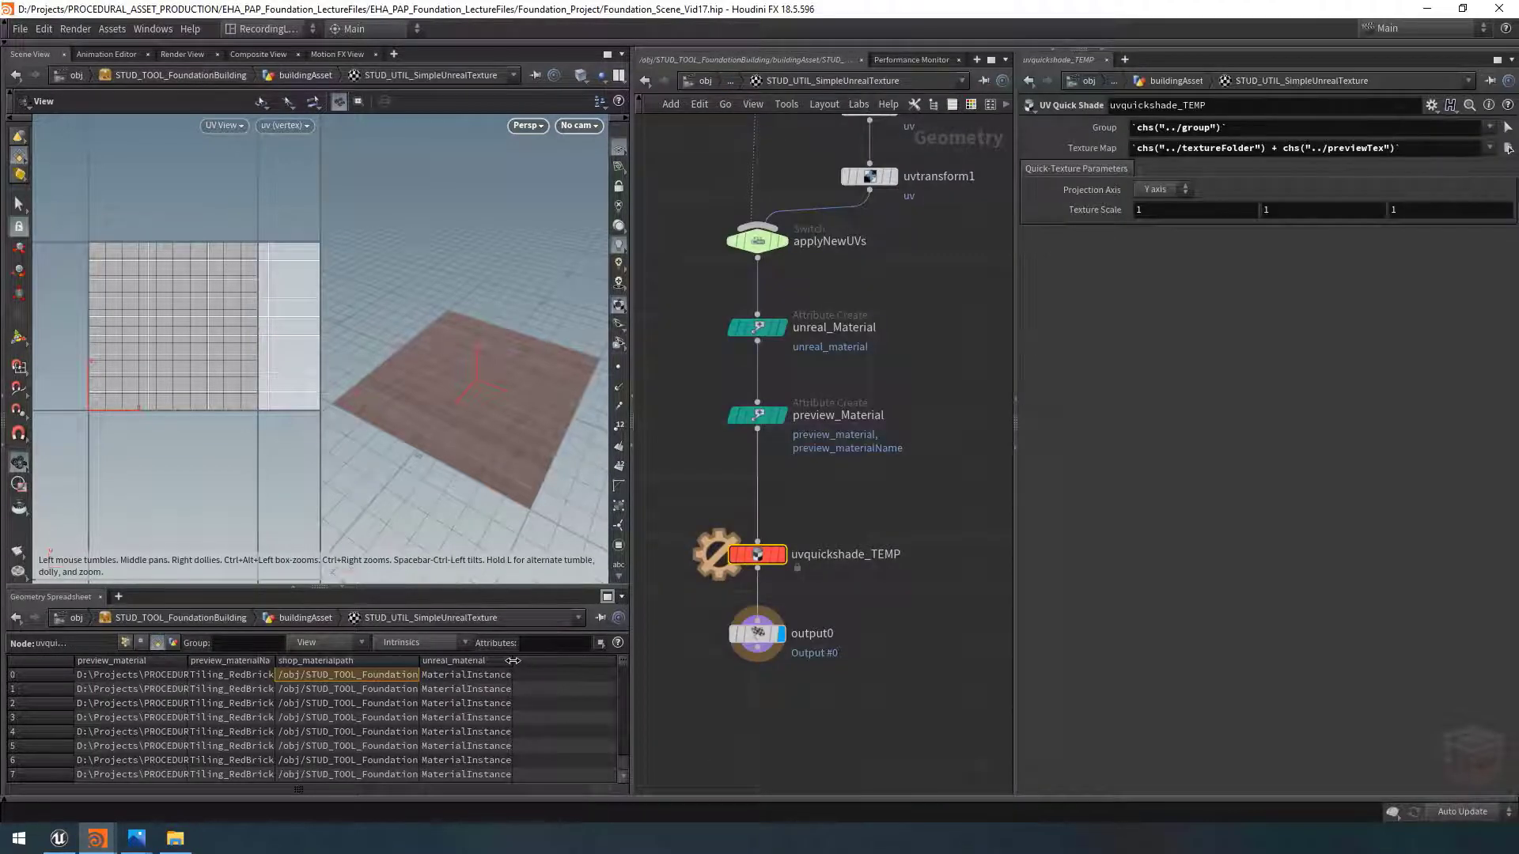
drag(513, 661, 915, 633)
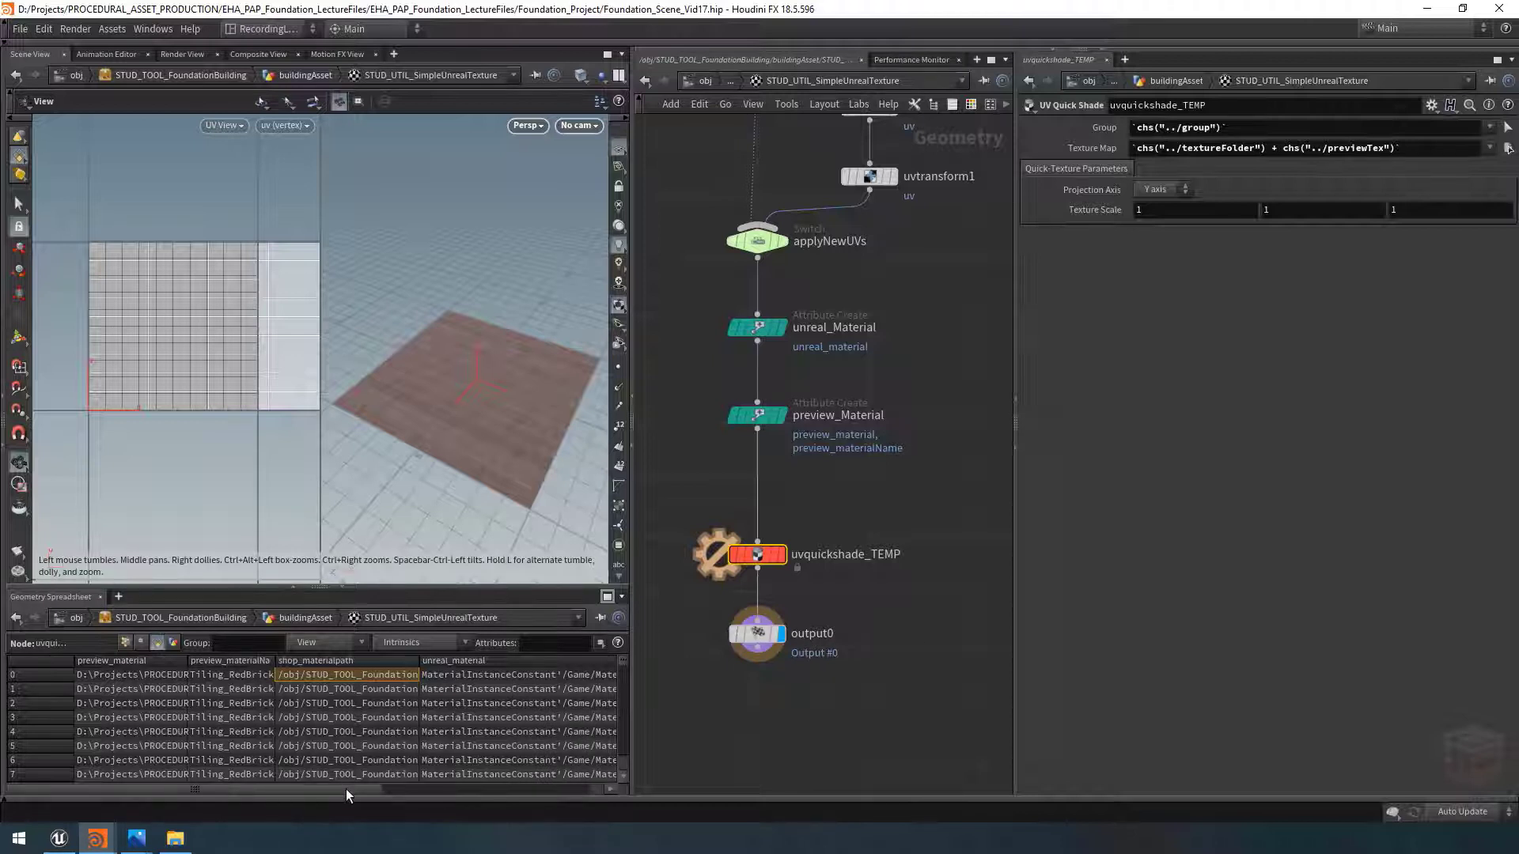
drag(345, 789, 561, 783)
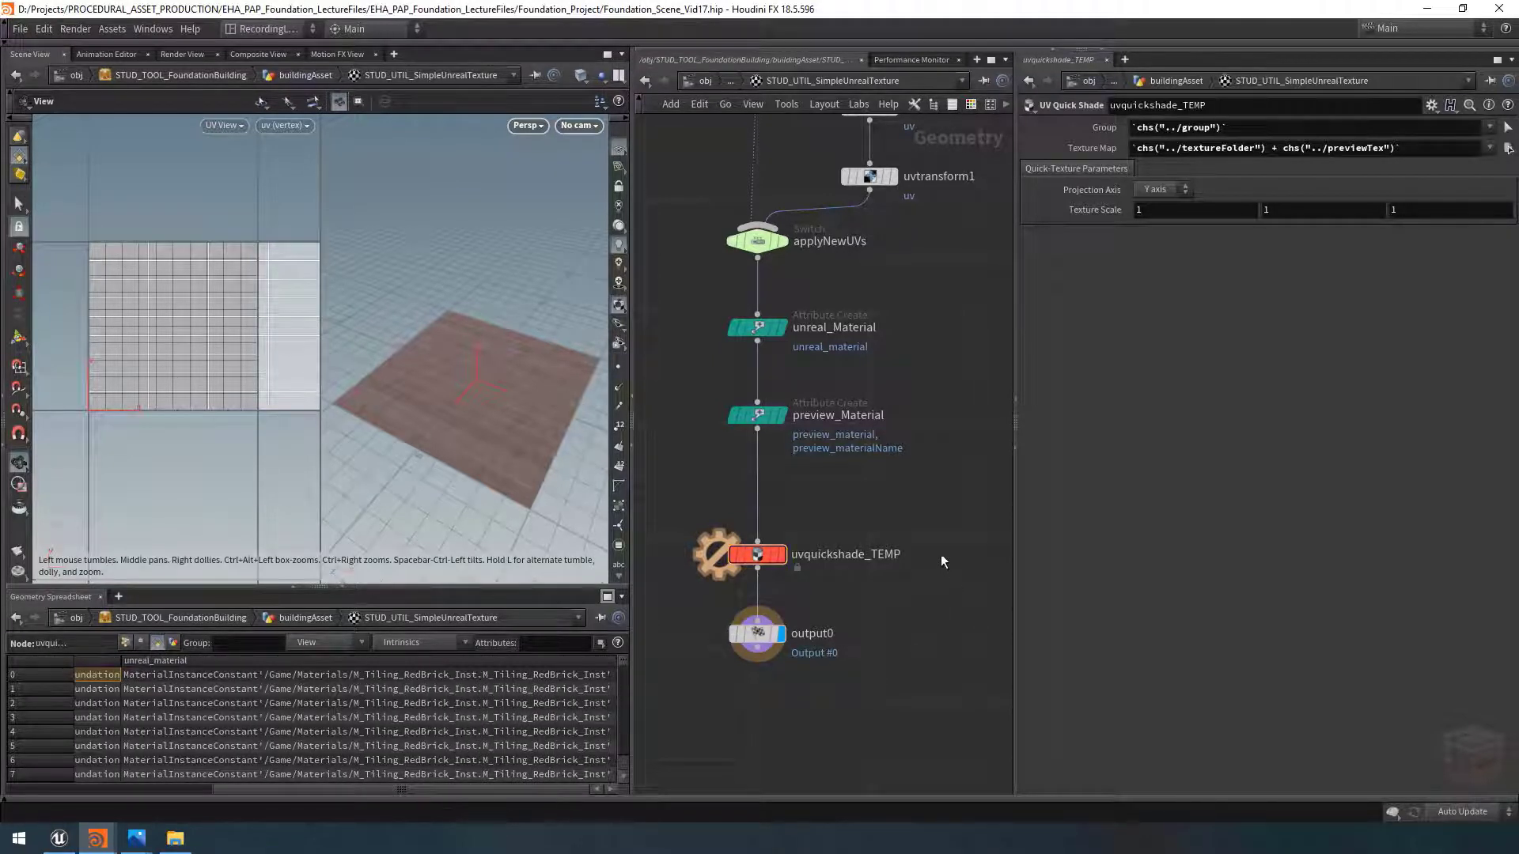
Step: Return to the buildingAsset network and save the node type of STUD_UTIL_SimpleUnrealTexture
scroll(903, 374, down, 7)
middle_drag(941, 334, 914, 382)
scroll(914, 382, up, 3)
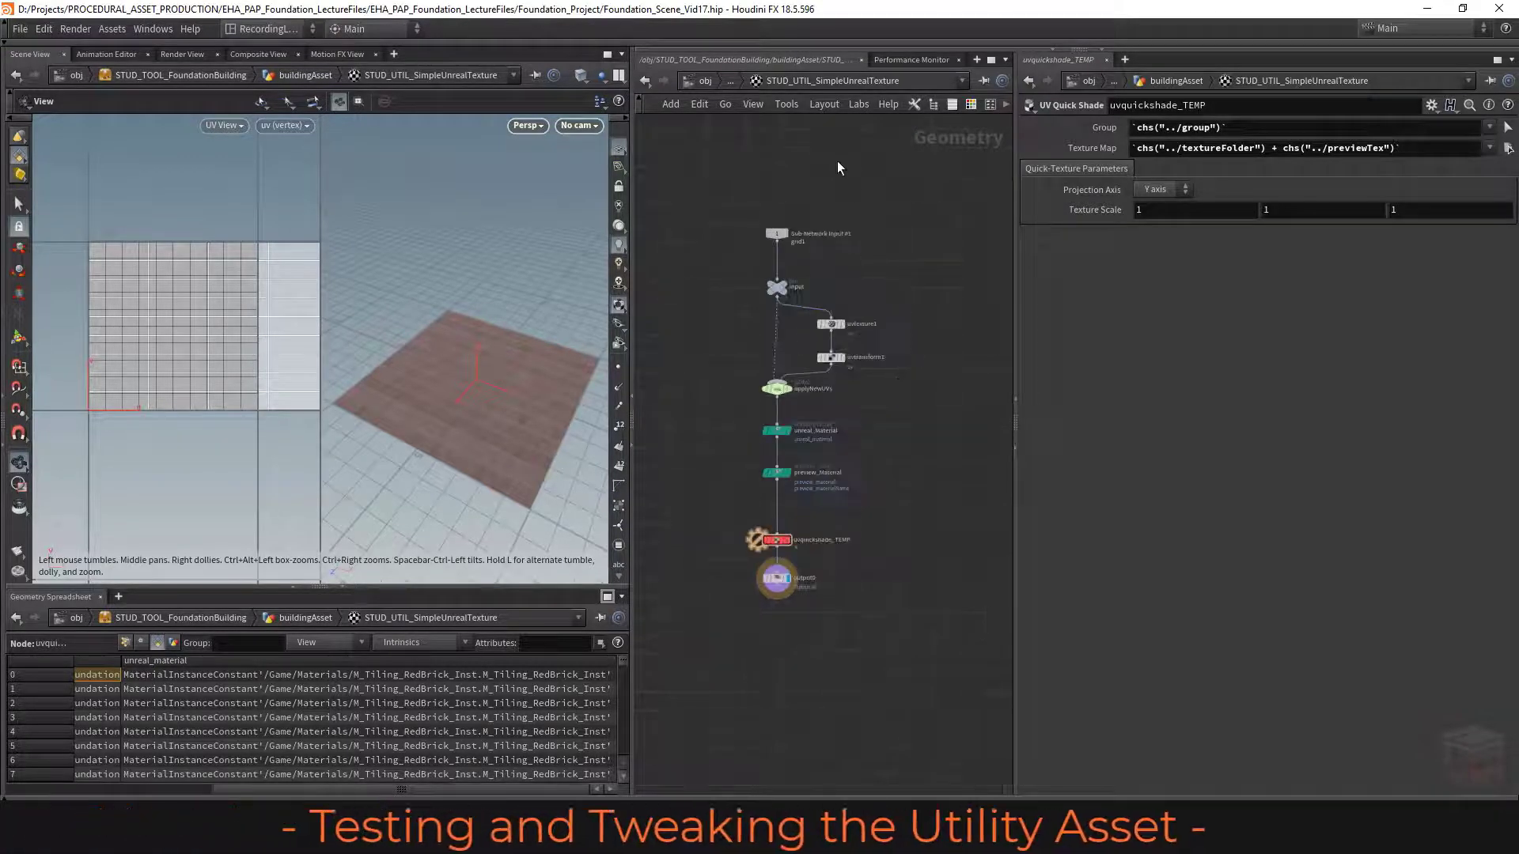
middle_drag(842, 235, 894, 230)
middle_drag(936, 419, 916, 414)
scroll(885, 399, up, 2)
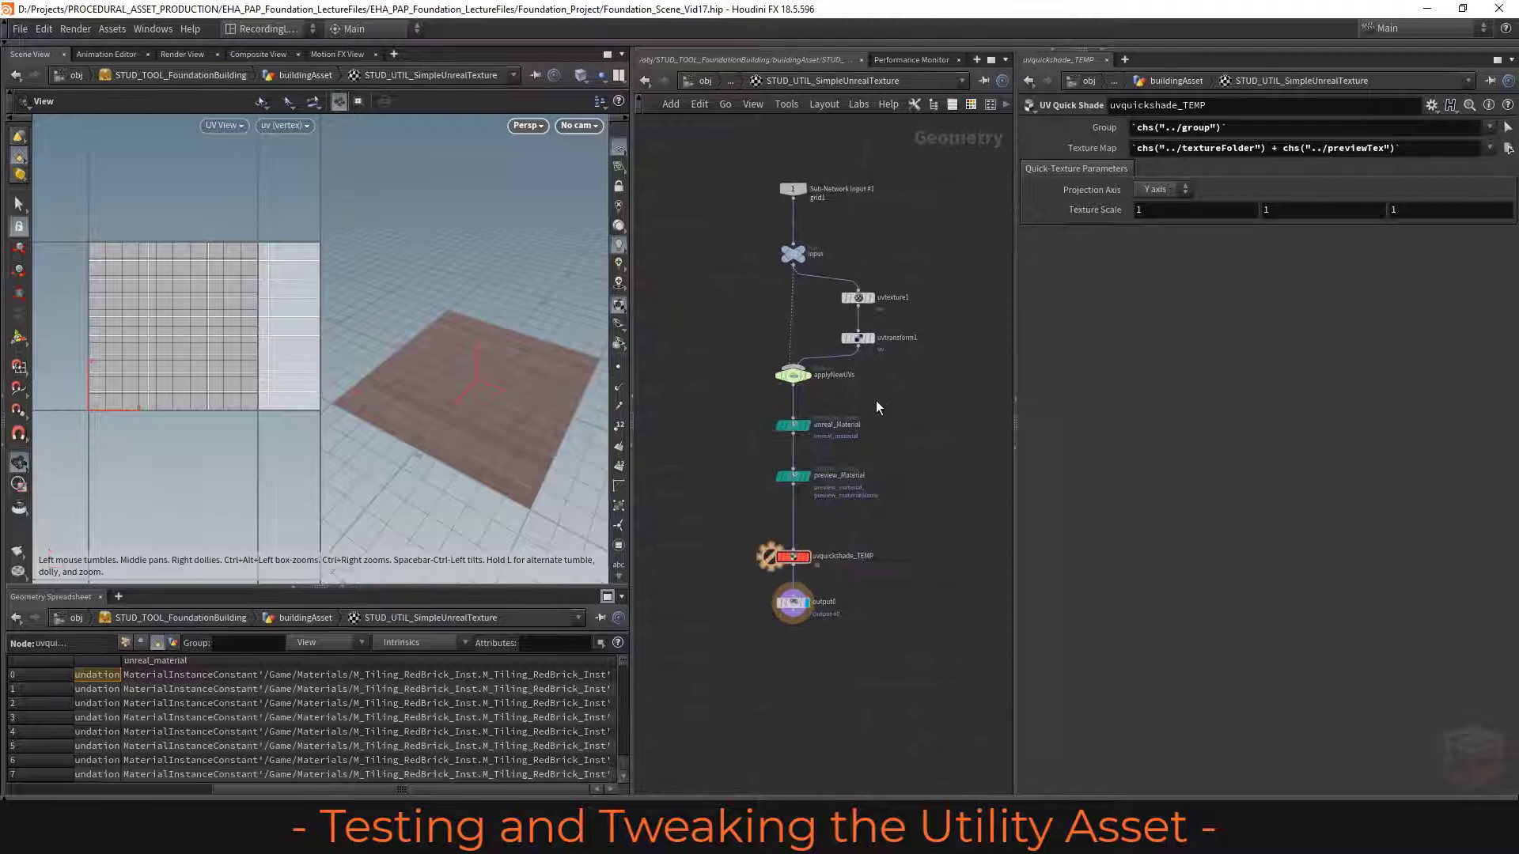
click(728, 81)
click(781, 105)
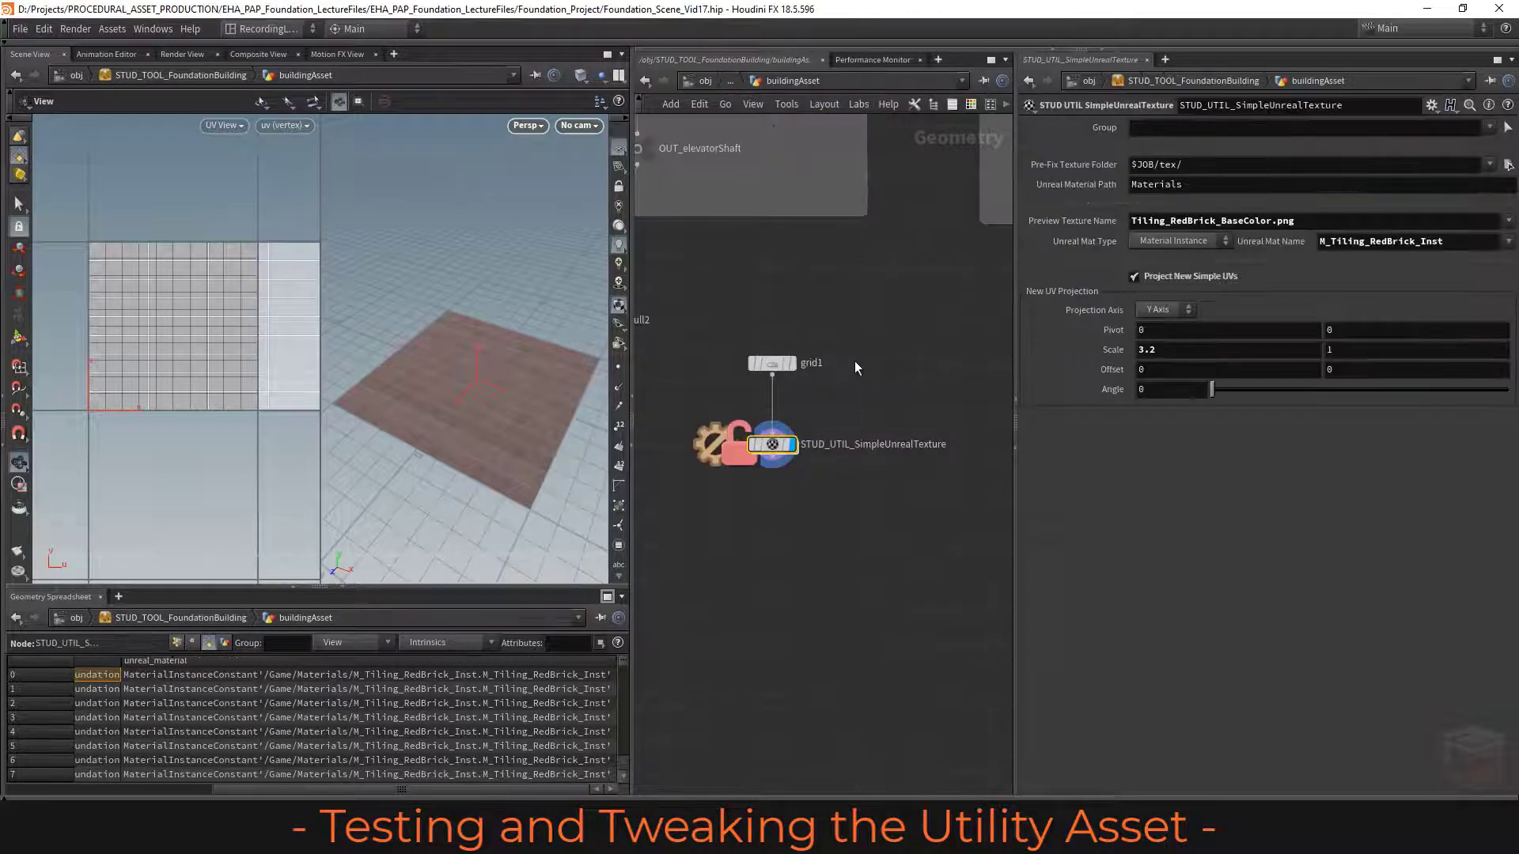
right_click(837, 454)
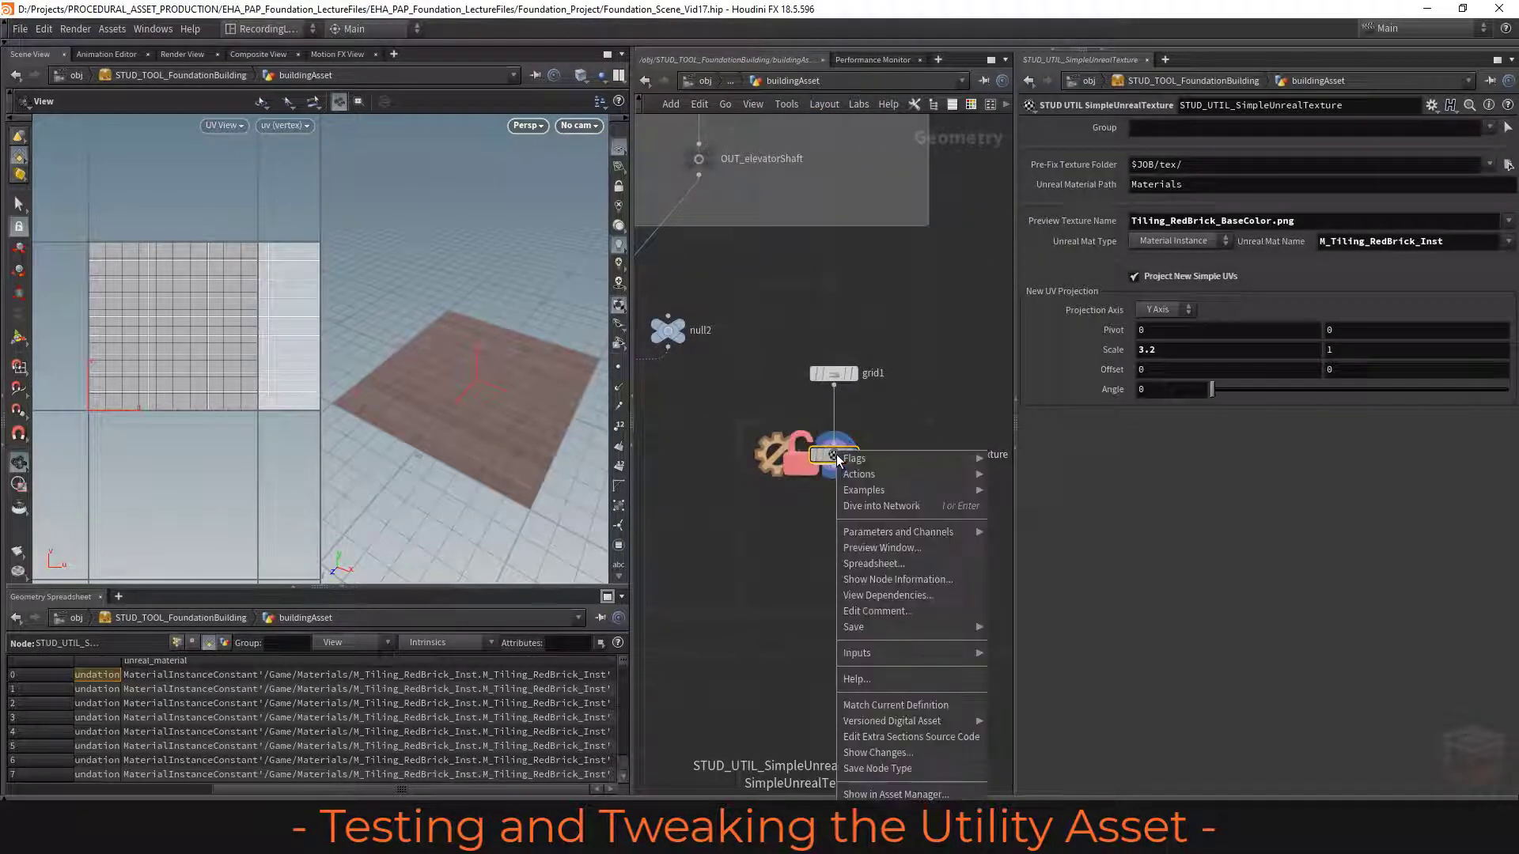
click(876, 769)
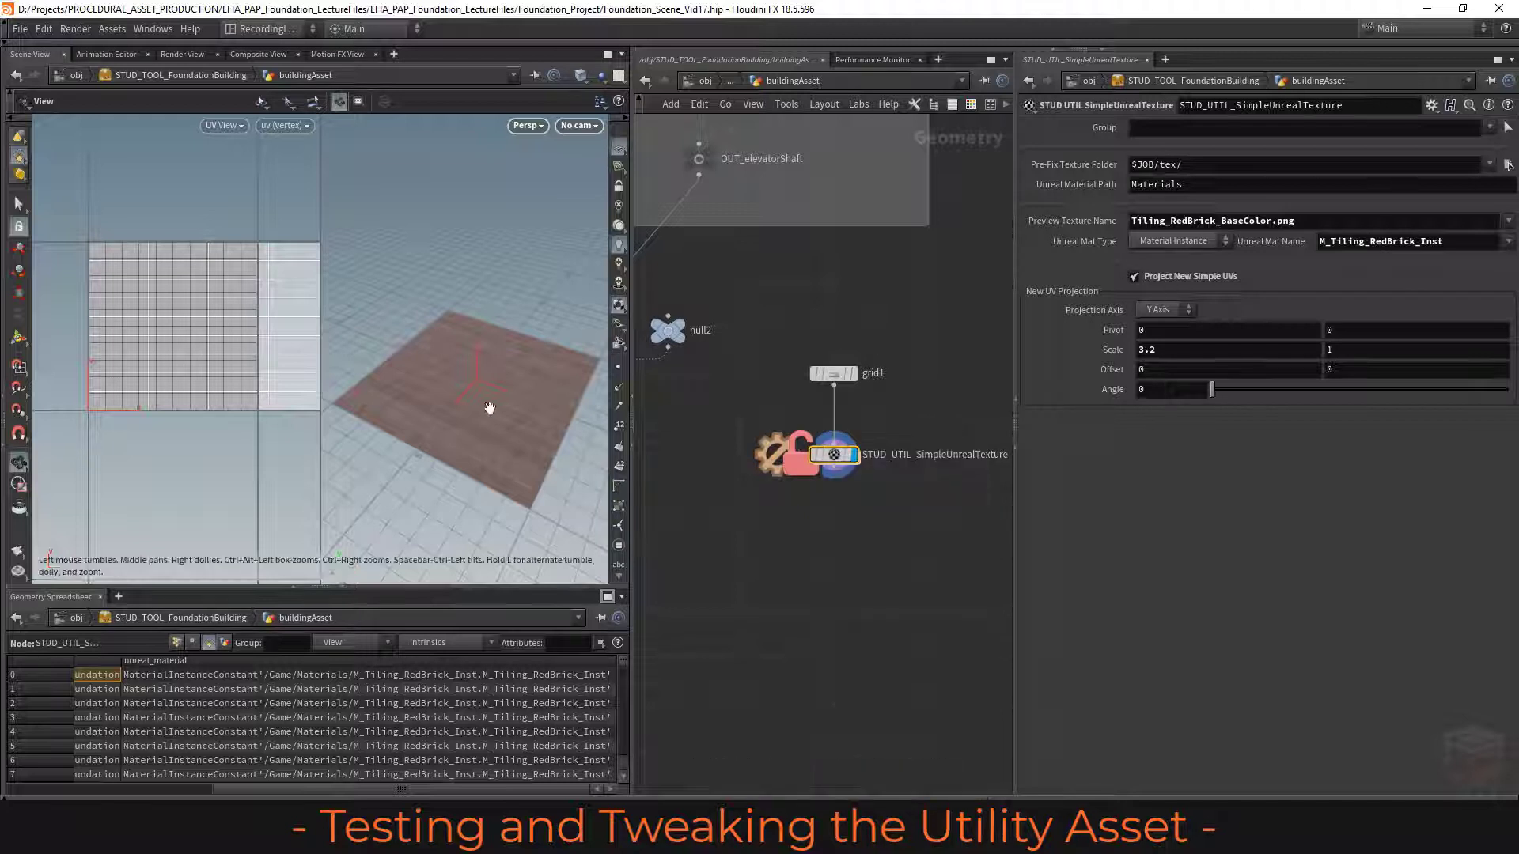
Step: Try choosing the Roof Gravel preset for Preview Texture Name and inspect the resulting field text
drag(489, 408, 504, 348)
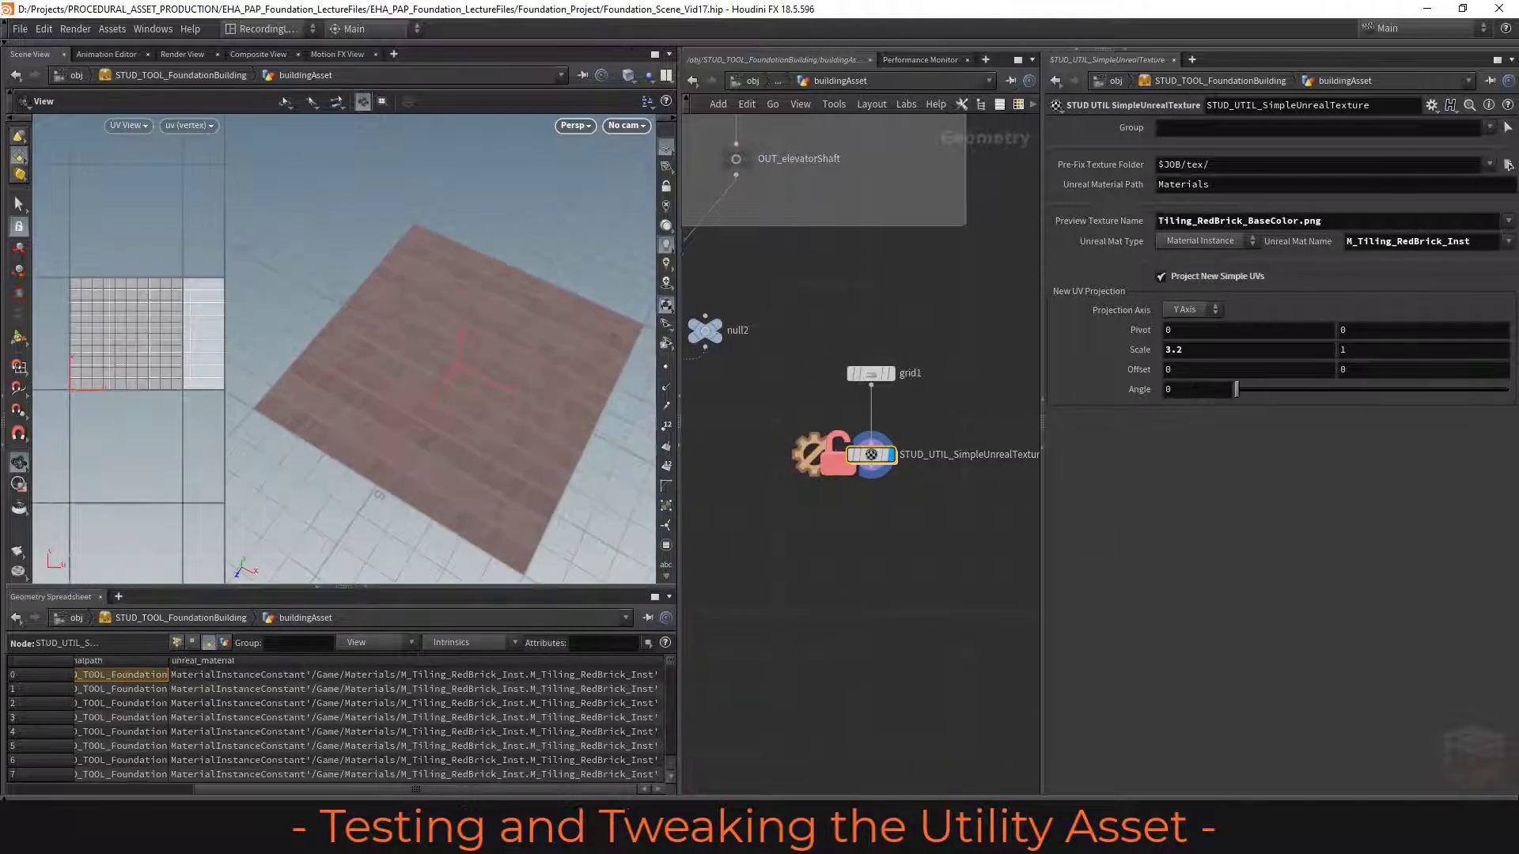
click(1509, 222)
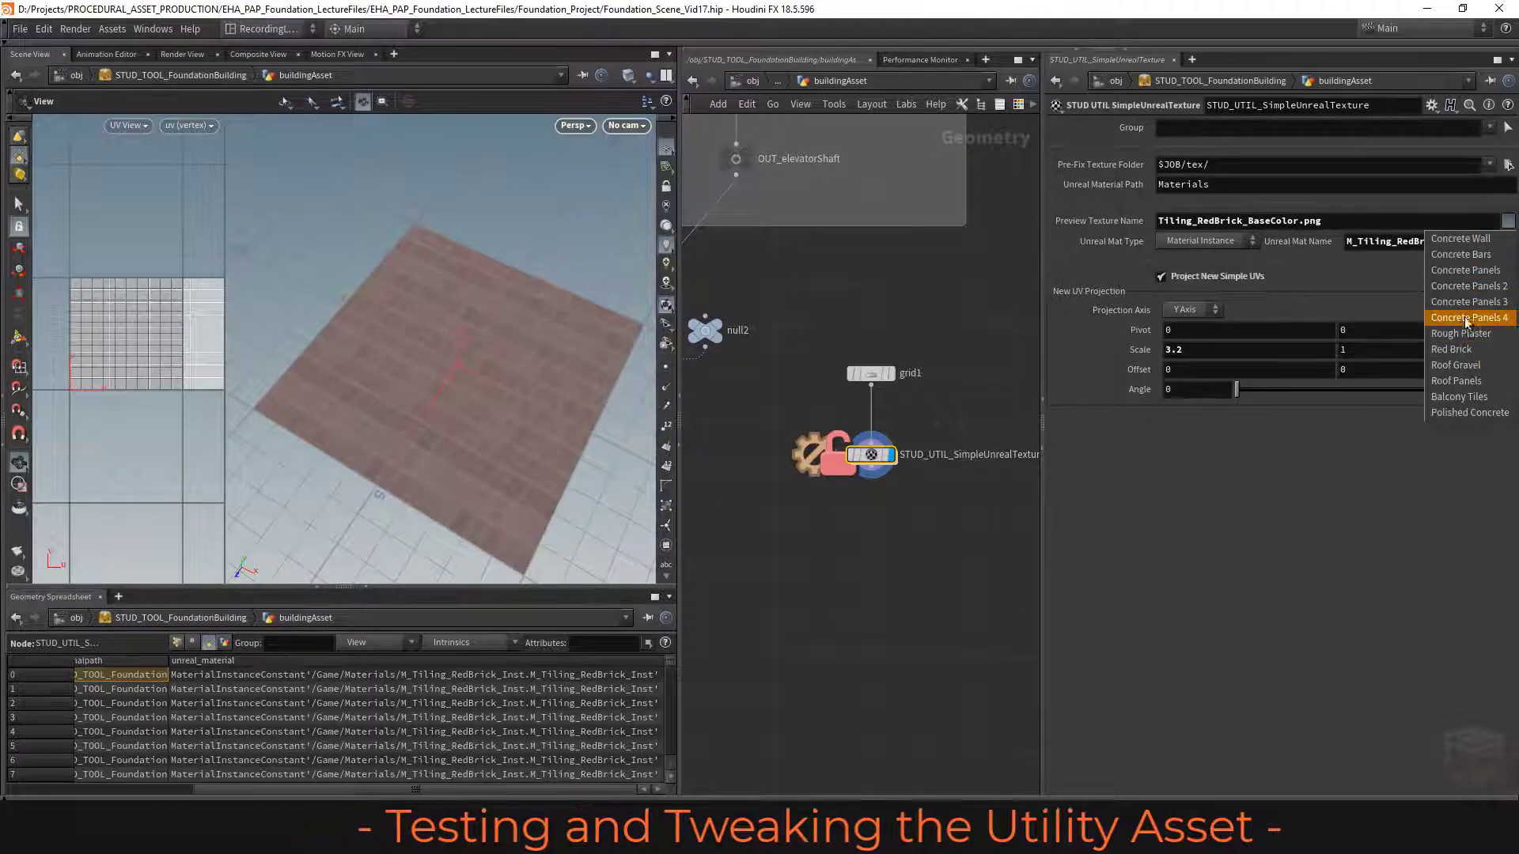
click(1458, 376)
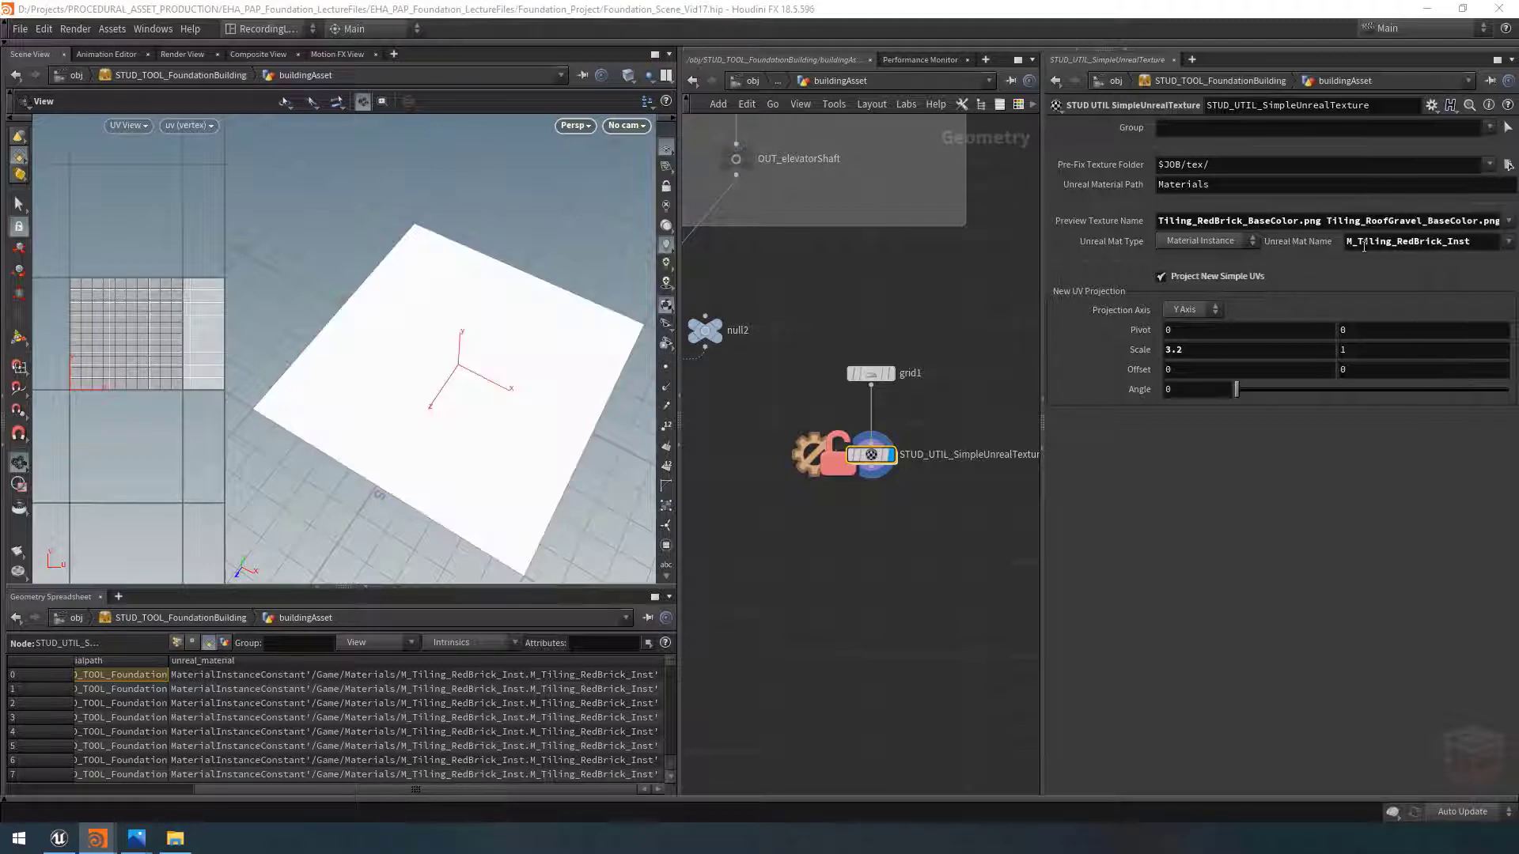
drag(1360, 222, 1159, 221)
click(1259, 221)
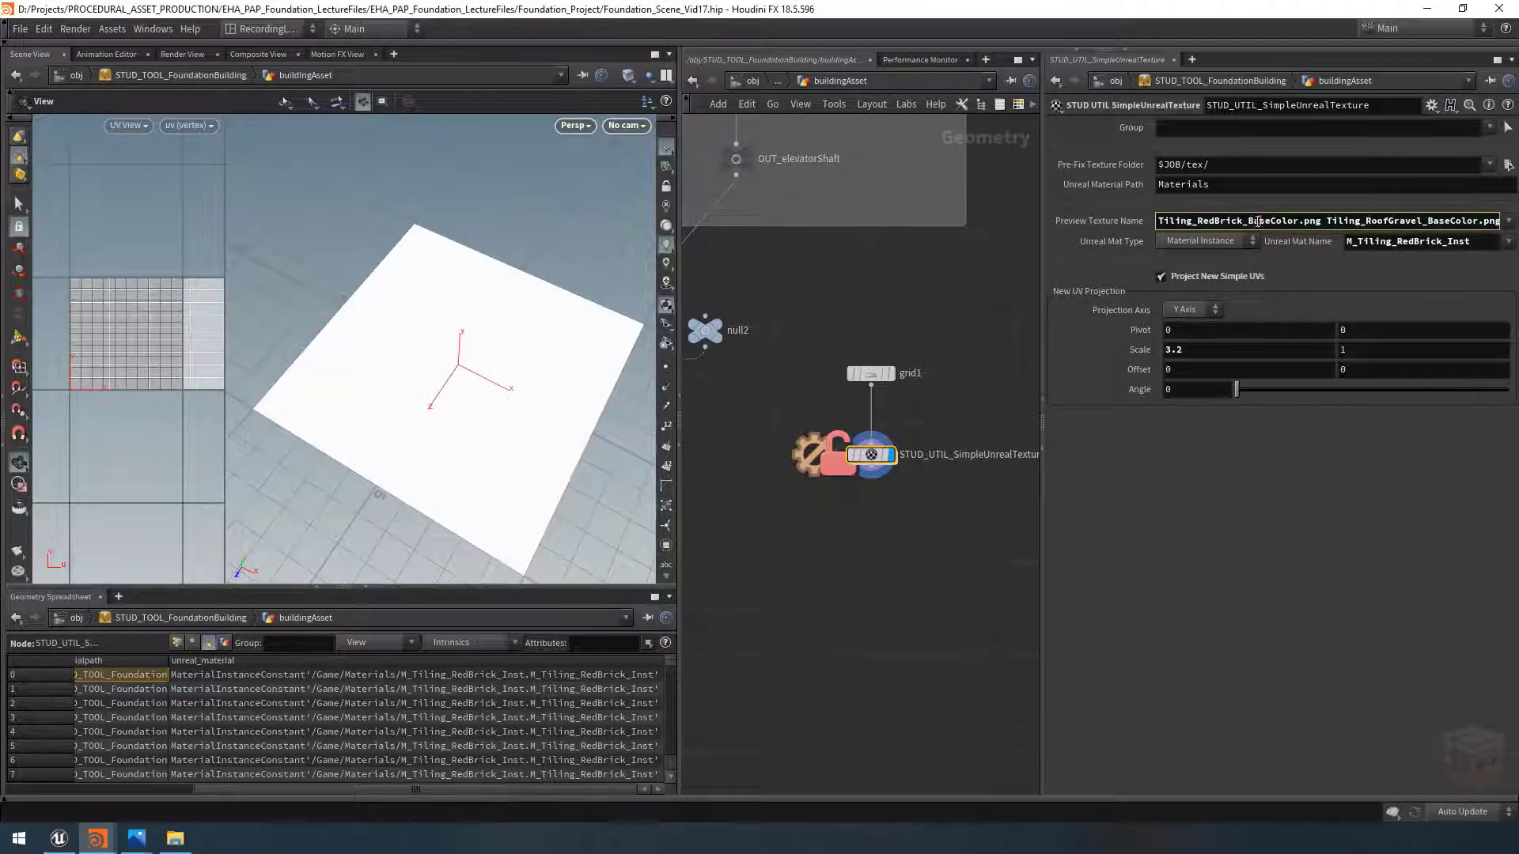
Step: In the asset's type properties, set the Preview Texture Name menu to Replace (Field + Single Selection Menu)
right_click(878, 462)
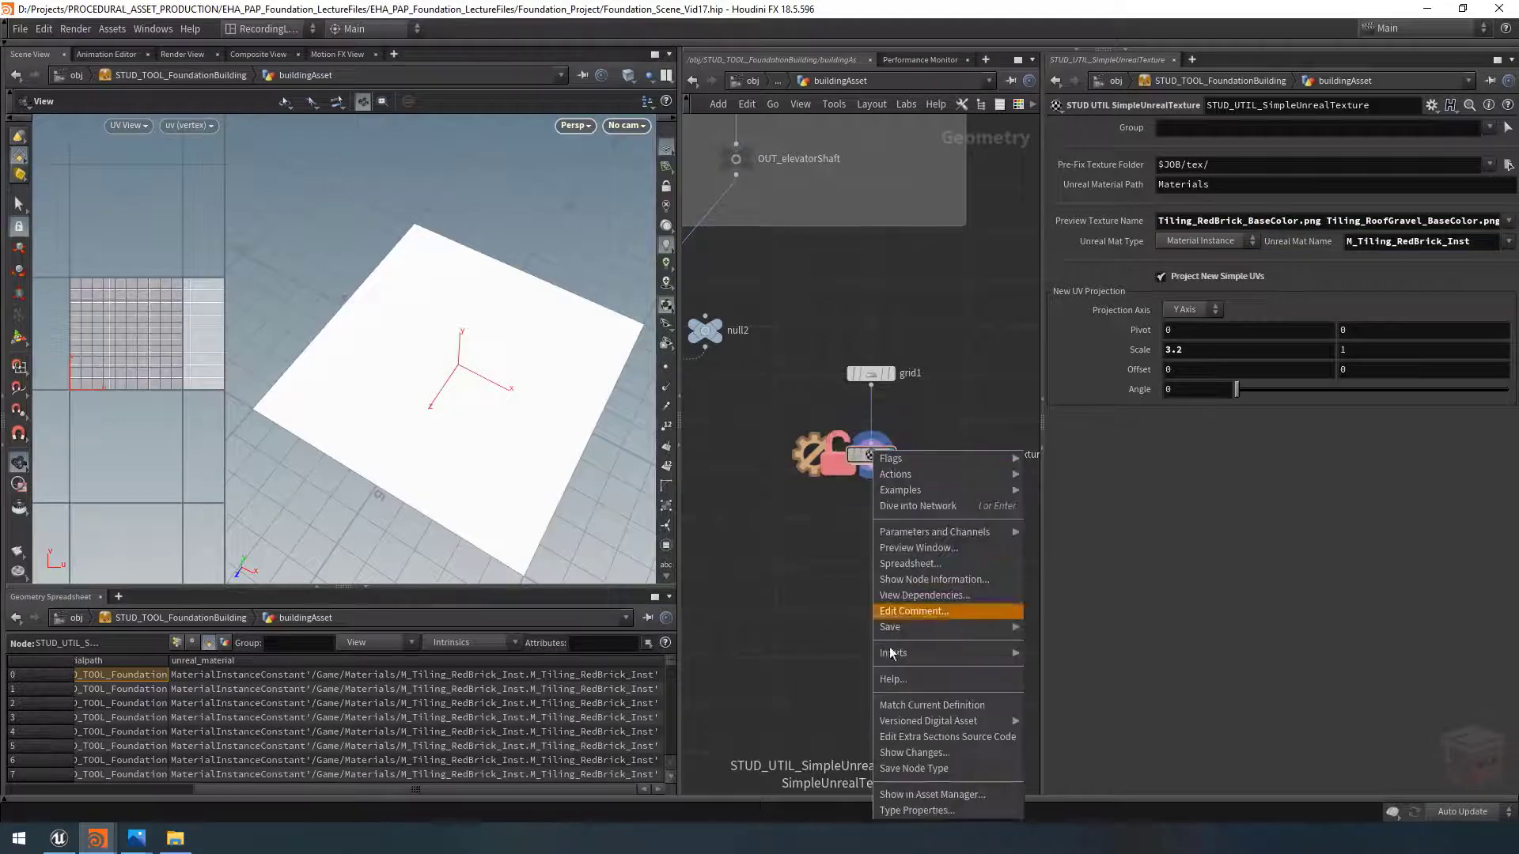
click(935, 813)
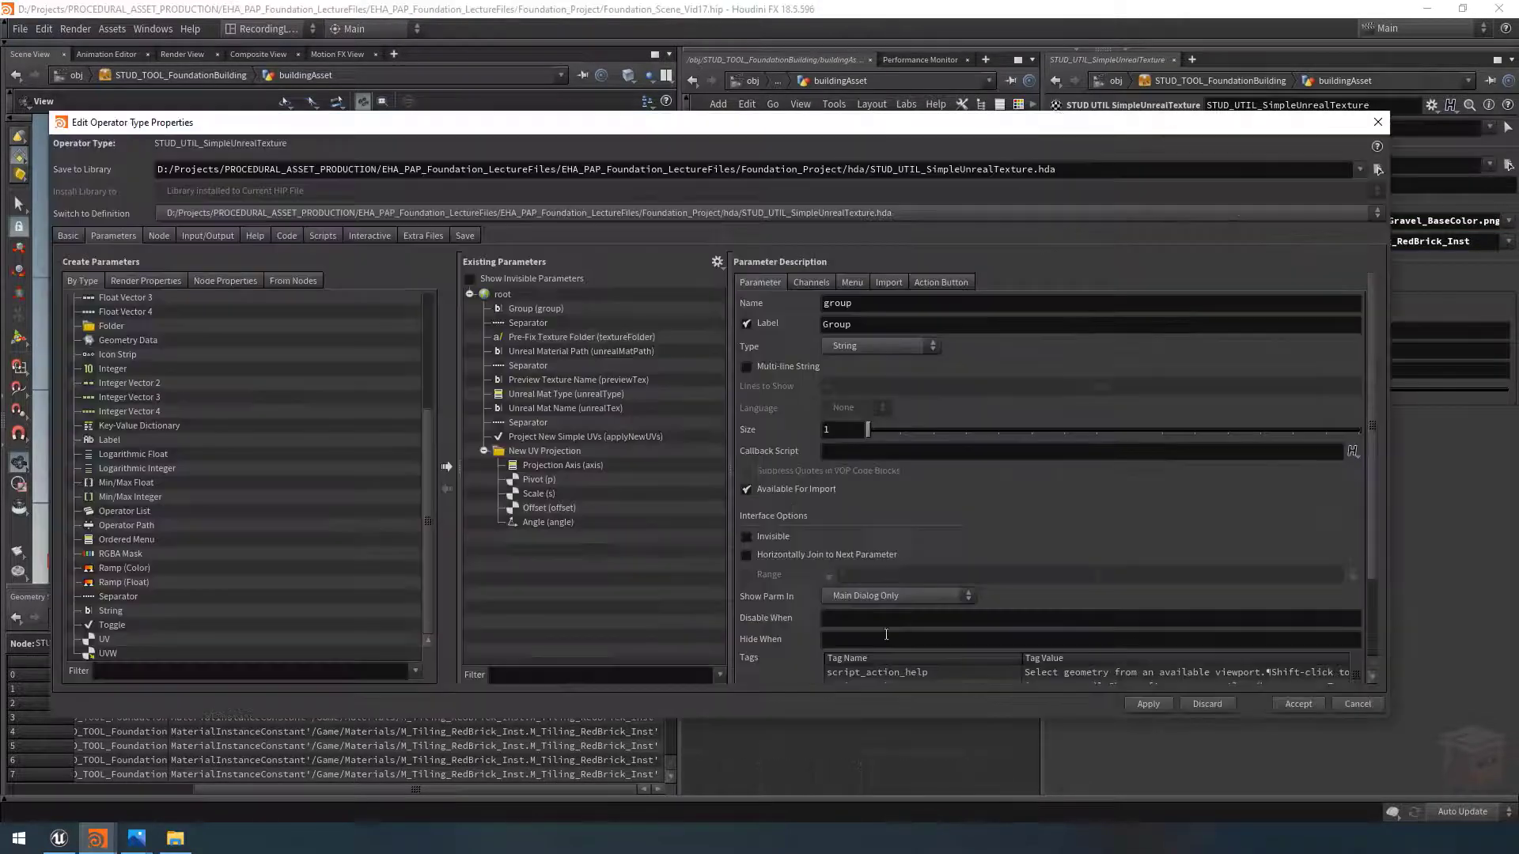
click(524, 381)
click(853, 283)
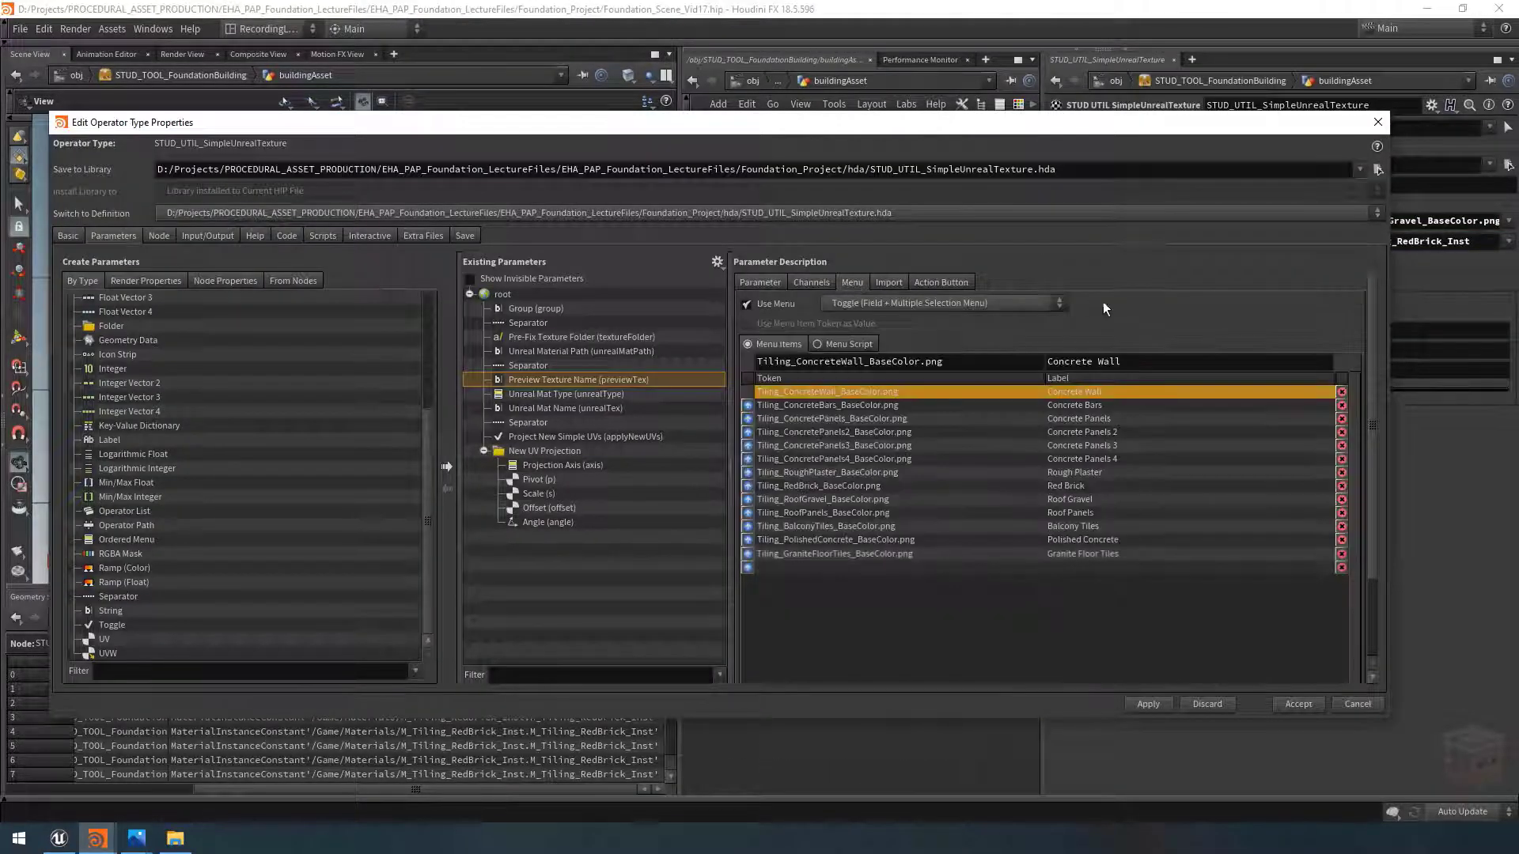
click(887, 302)
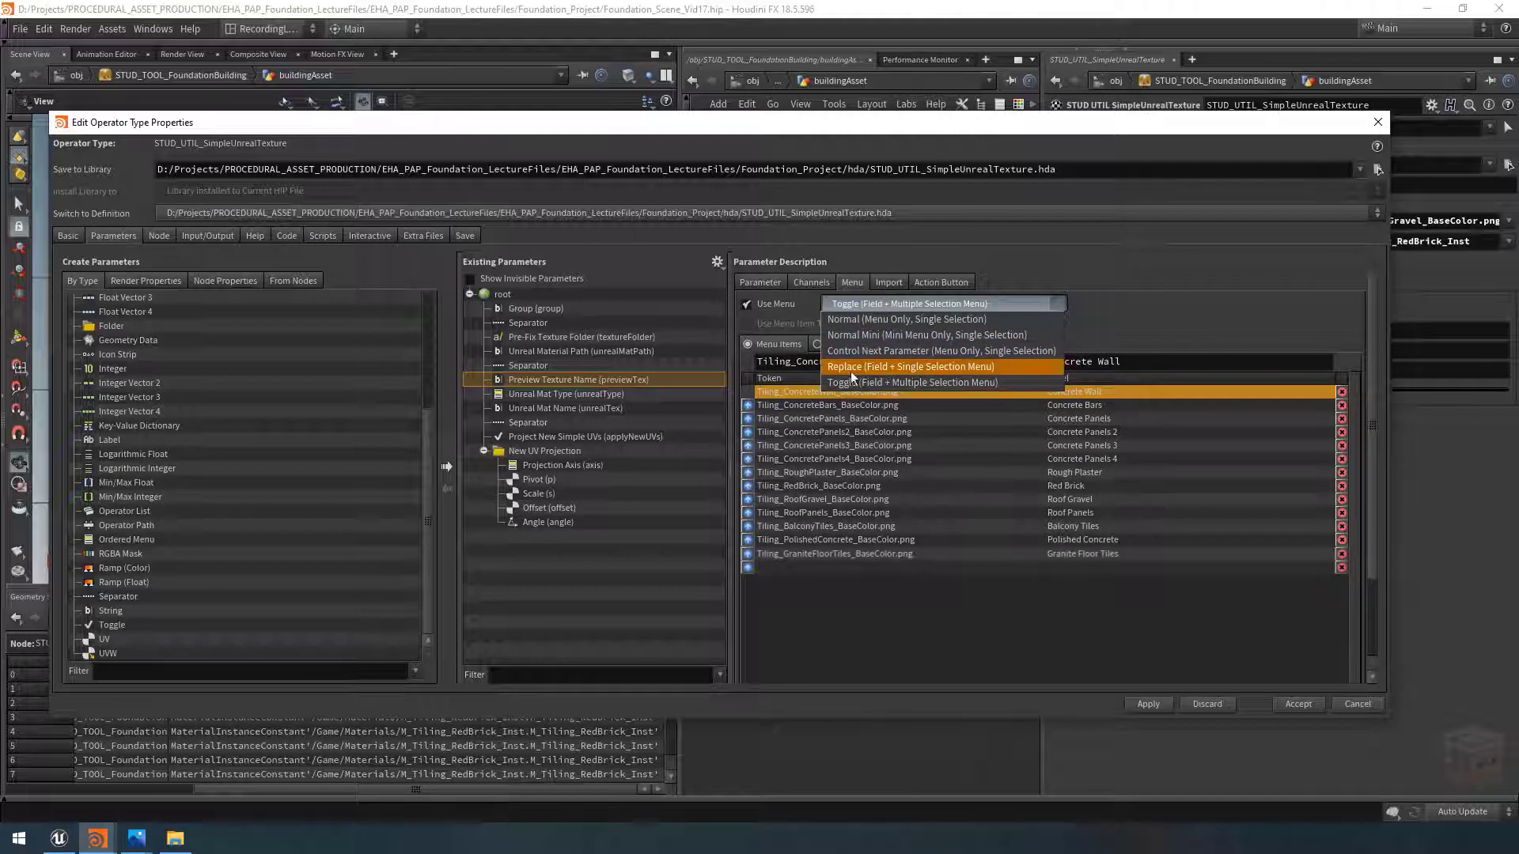
click(871, 365)
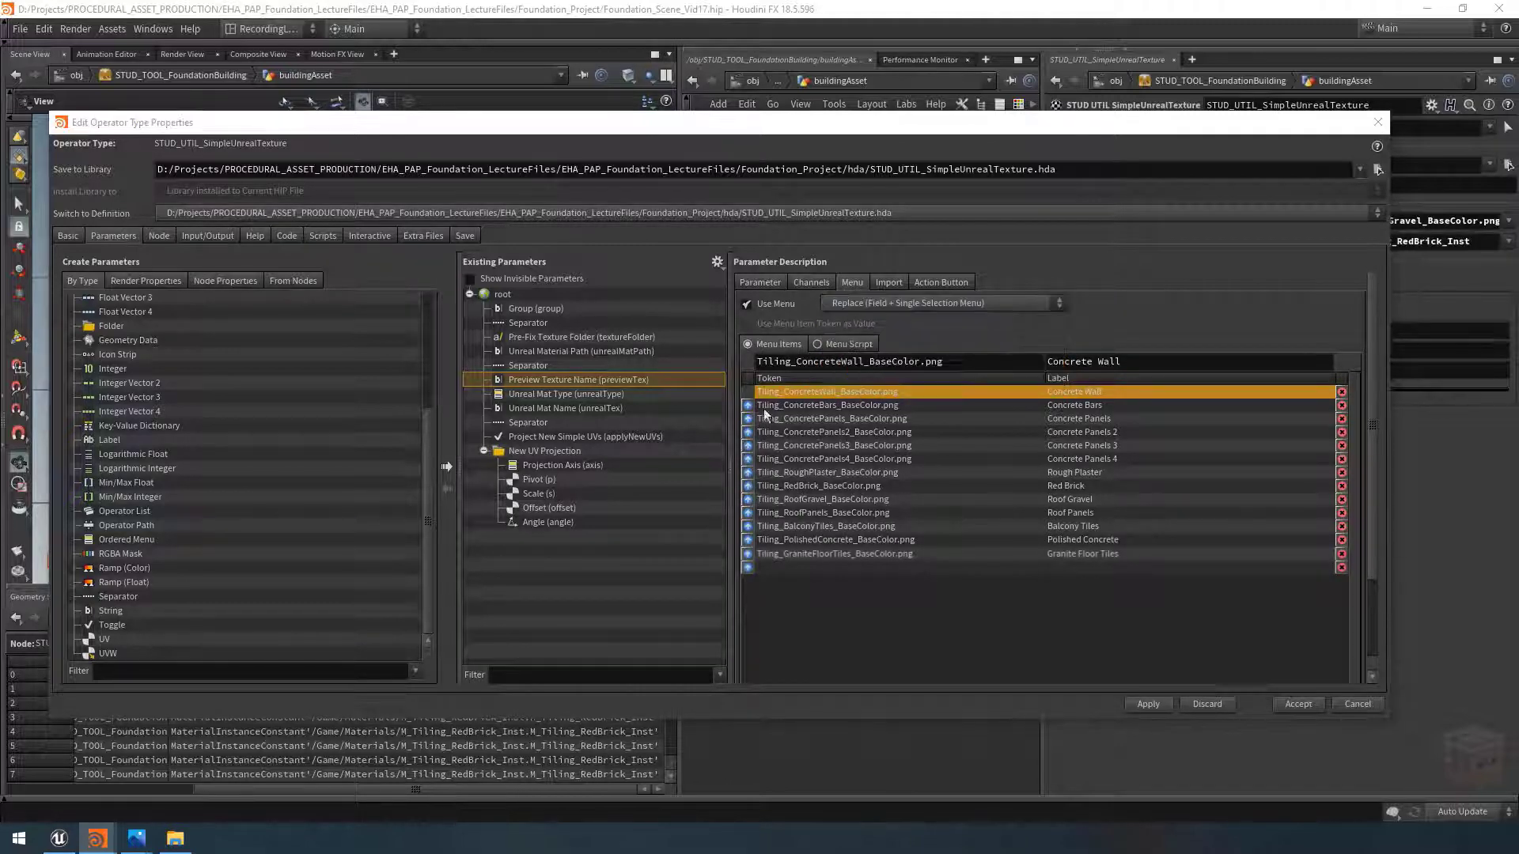
Step: Set the Unreal Mat Name menu to Replace (Field + Single Selection Menu) as well and accept the type property changes
click(571, 409)
click(881, 299)
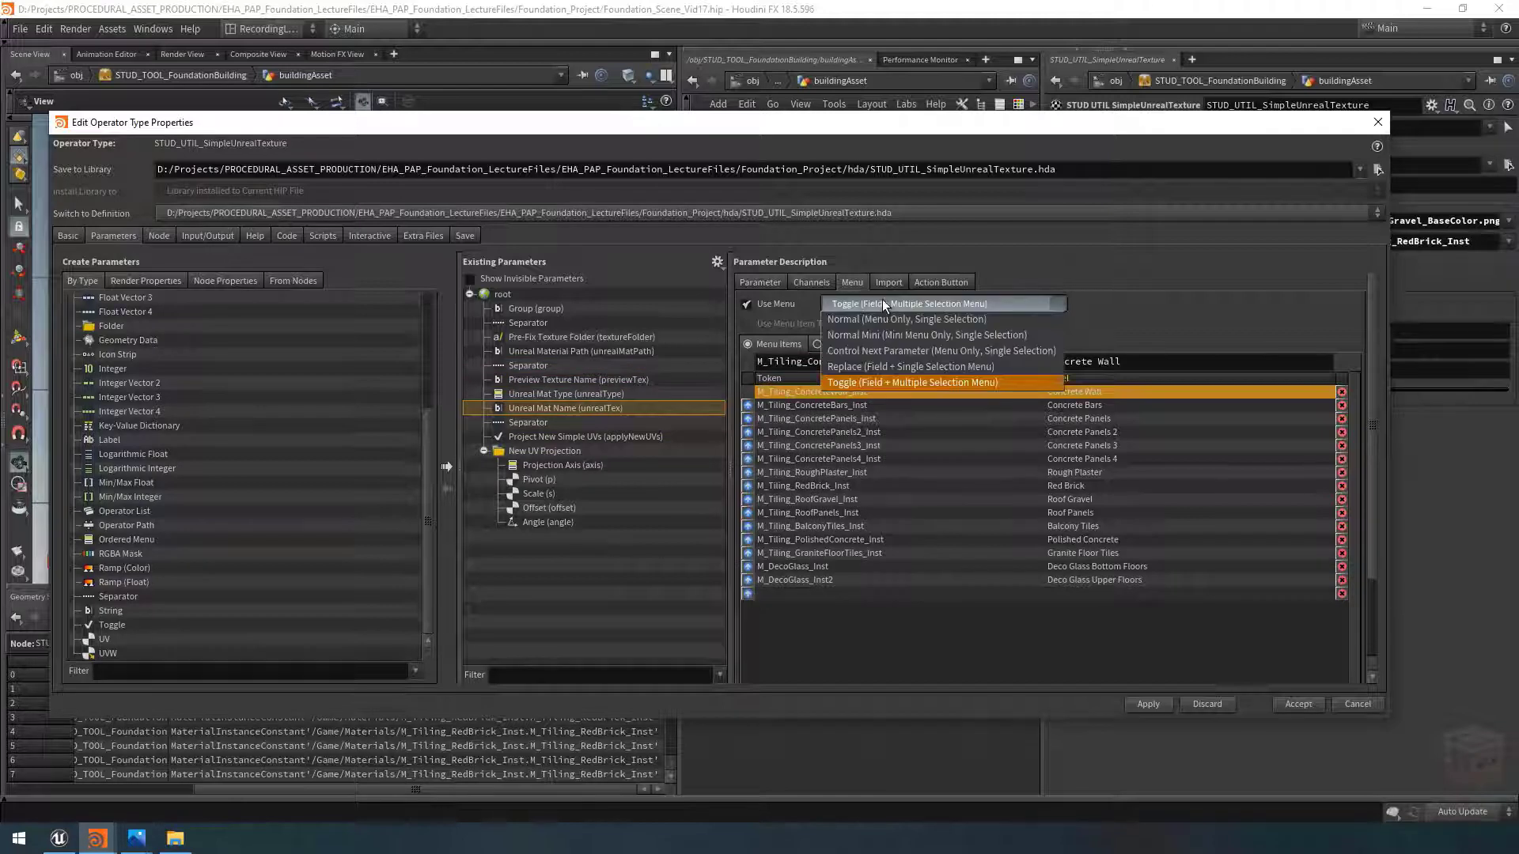
click(865, 369)
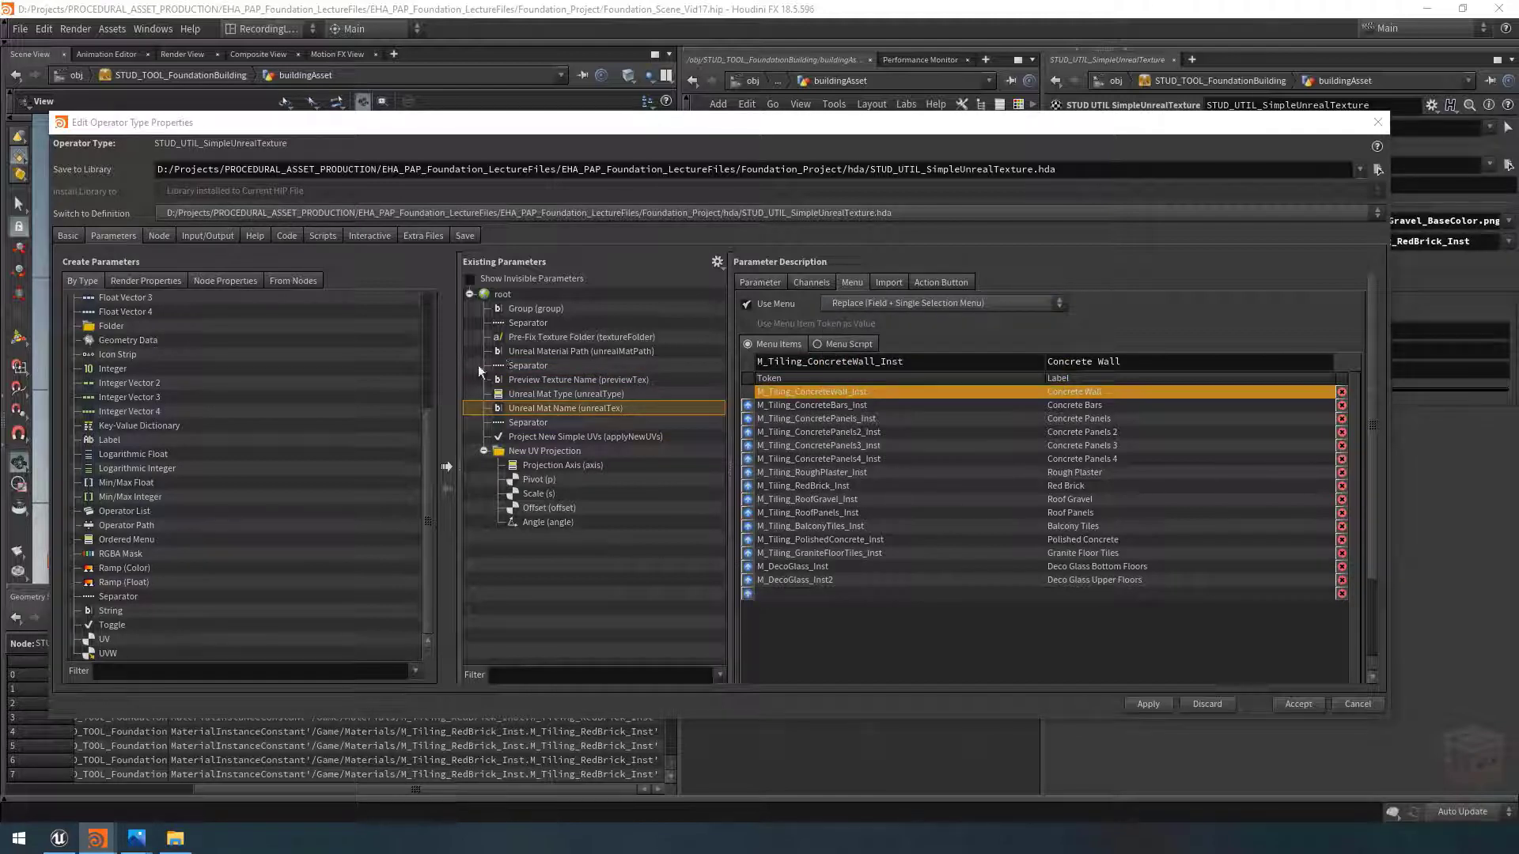
click(562, 380)
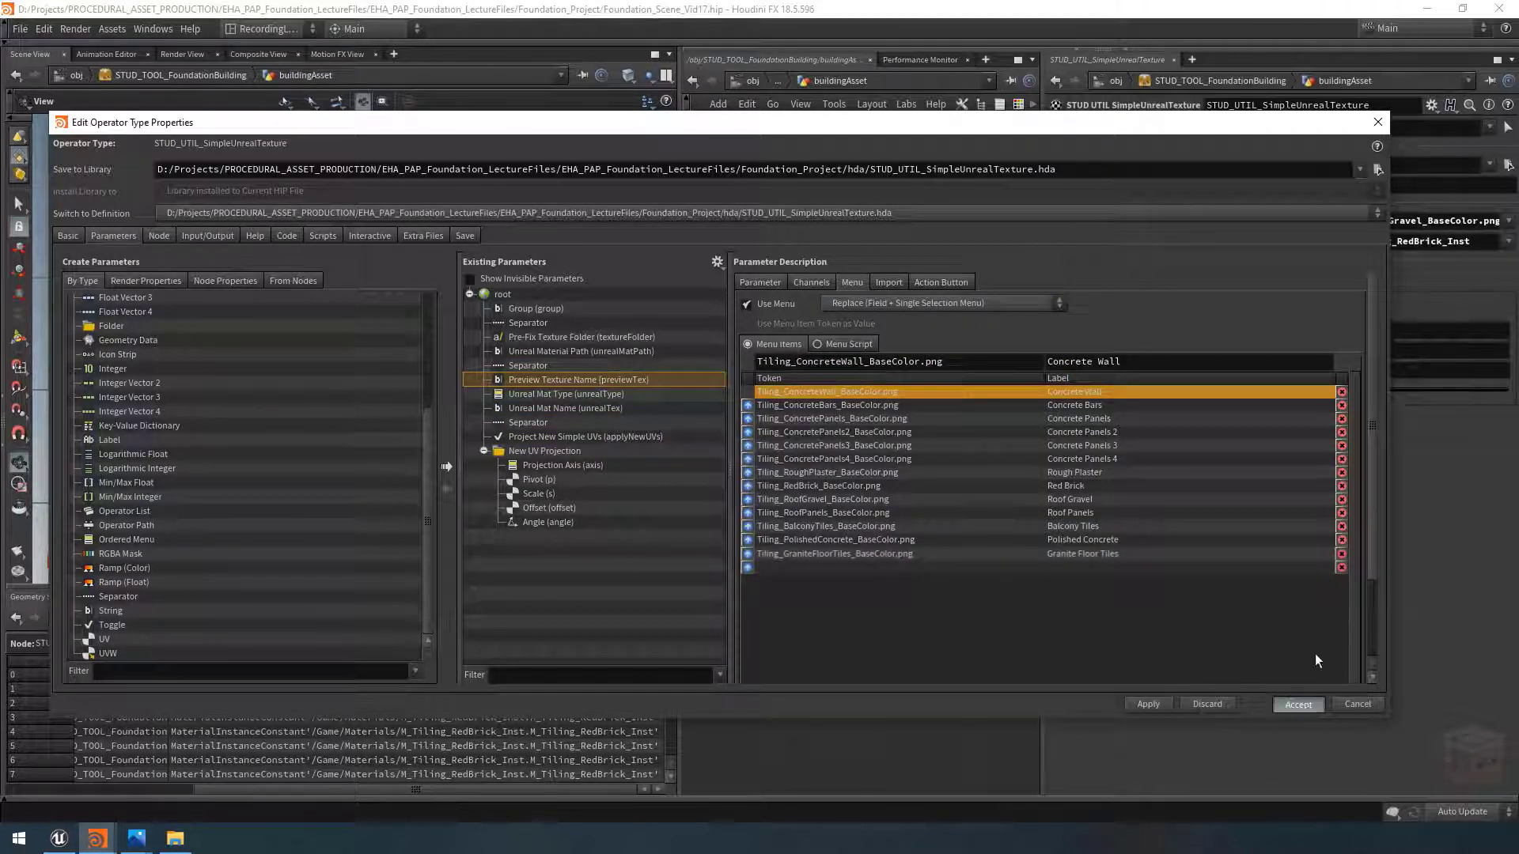
click(1298, 704)
Step: Test the Preview Texture Name presets Roof Gravel, Concrete Panels 2, Concrete Panels, Concrete Bars and Concrete Wall on the grid, finishing on Roof Gravel
click(1507, 221)
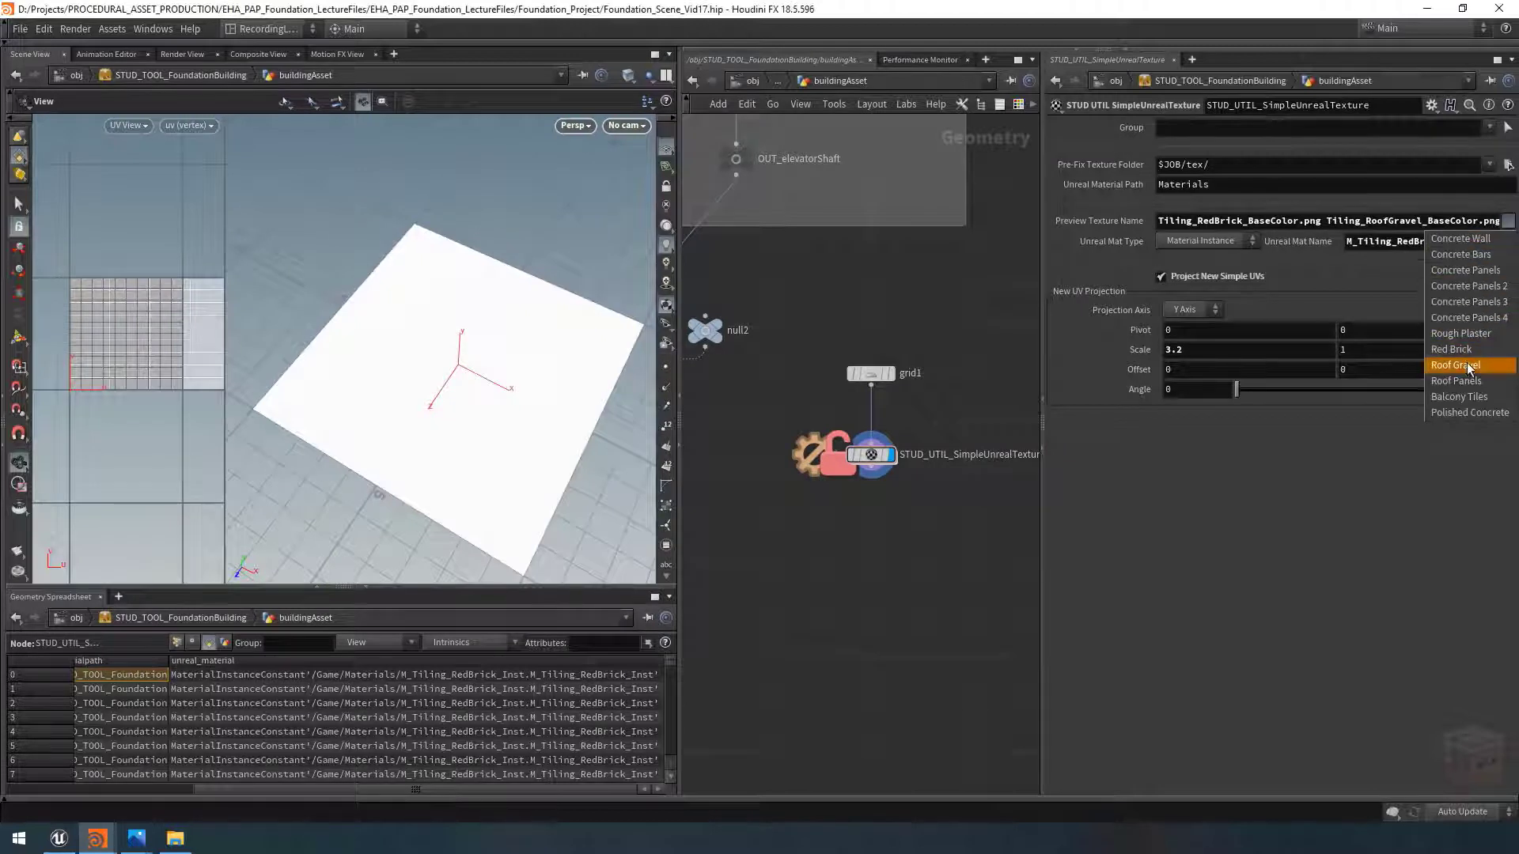
click(1467, 366)
click(1507, 221)
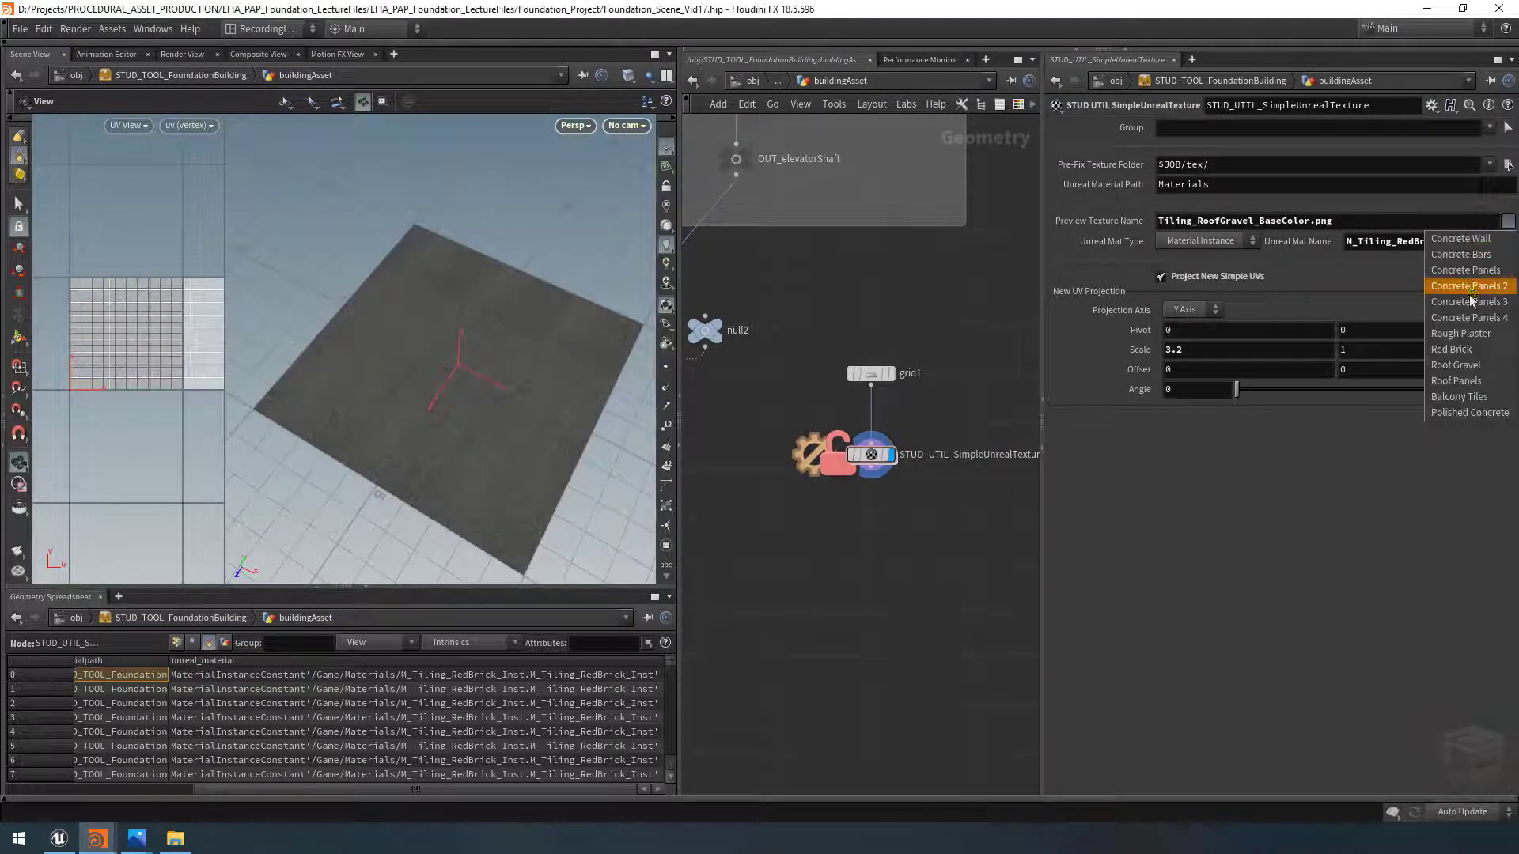
click(1465, 286)
click(1508, 221)
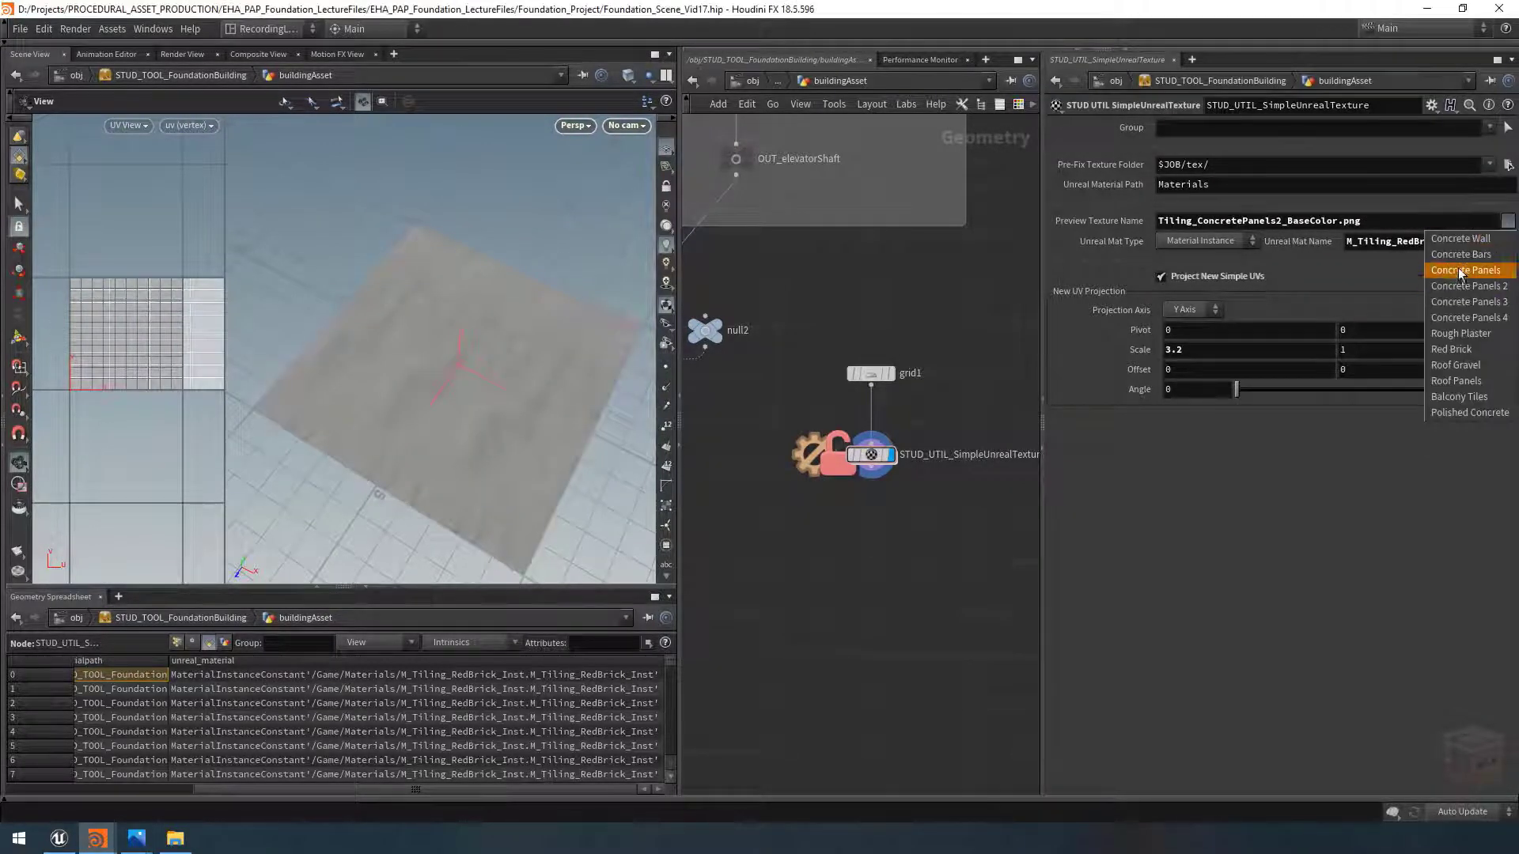
click(1461, 271)
click(1507, 222)
click(1461, 254)
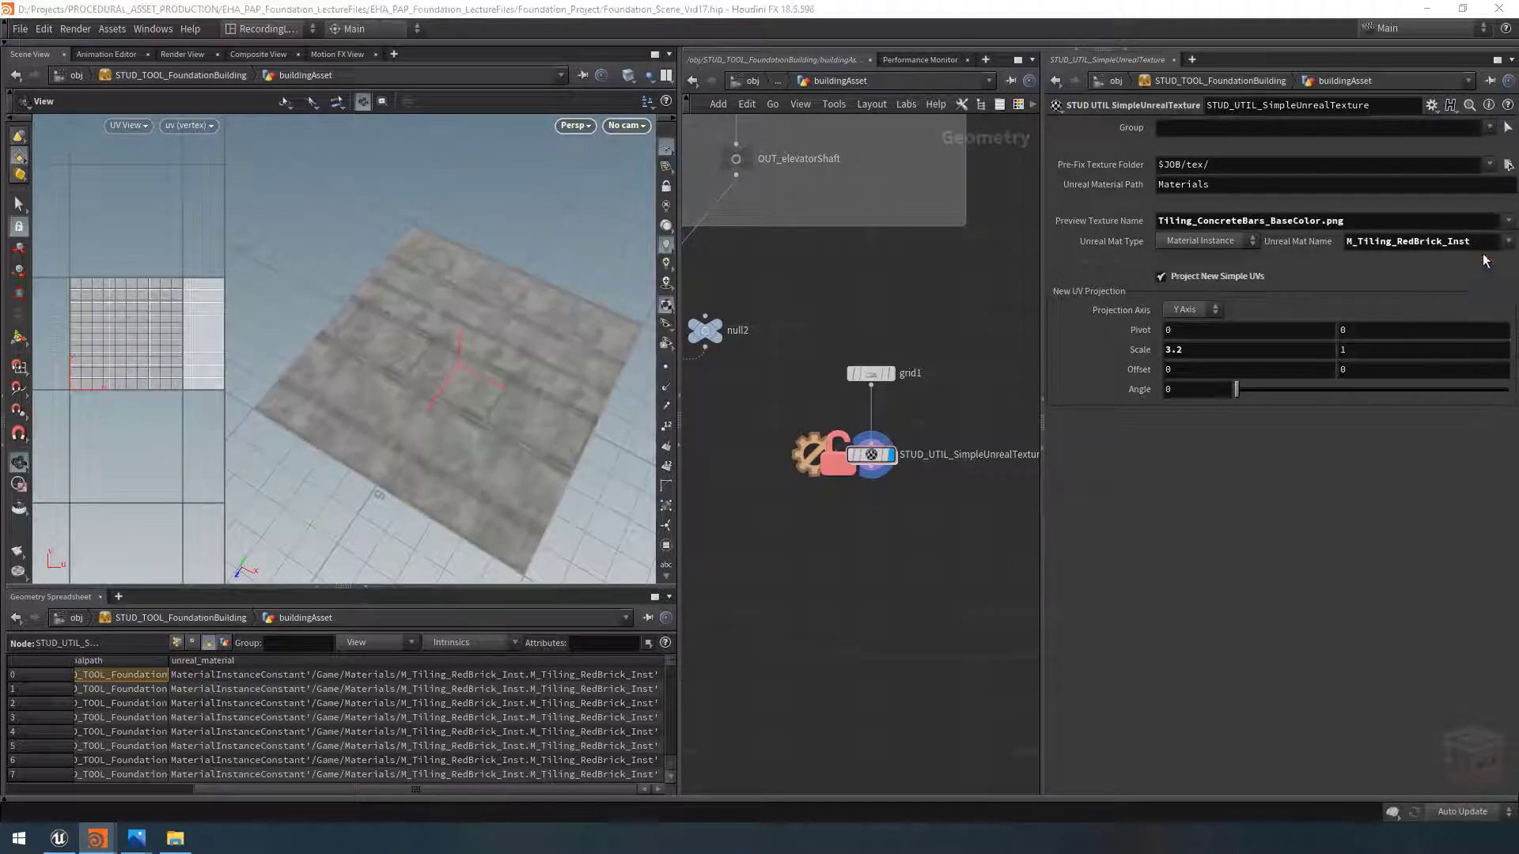
click(1508, 221)
click(1469, 239)
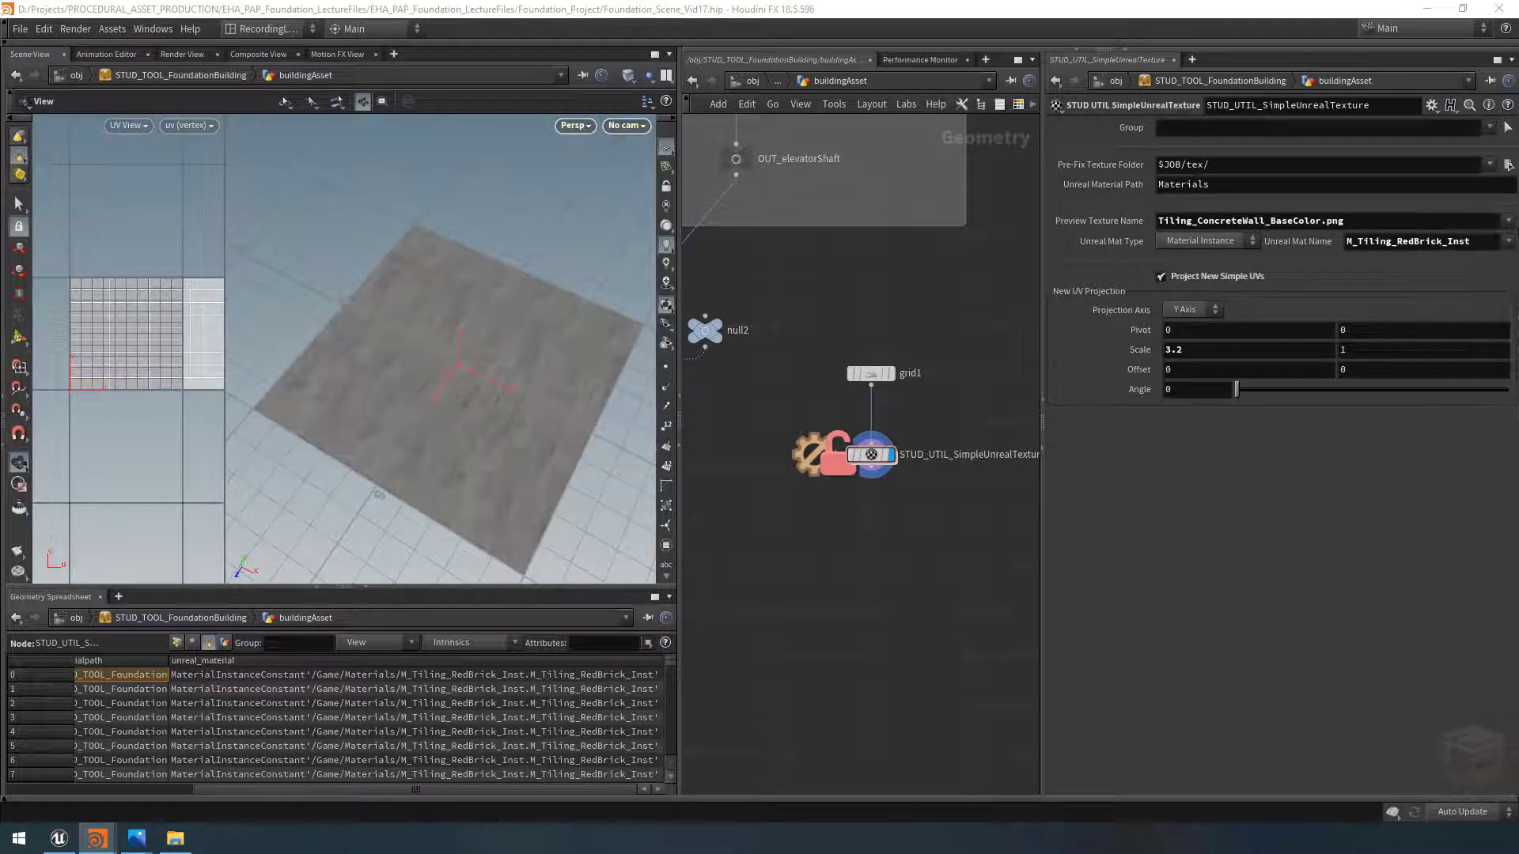
click(1508, 222)
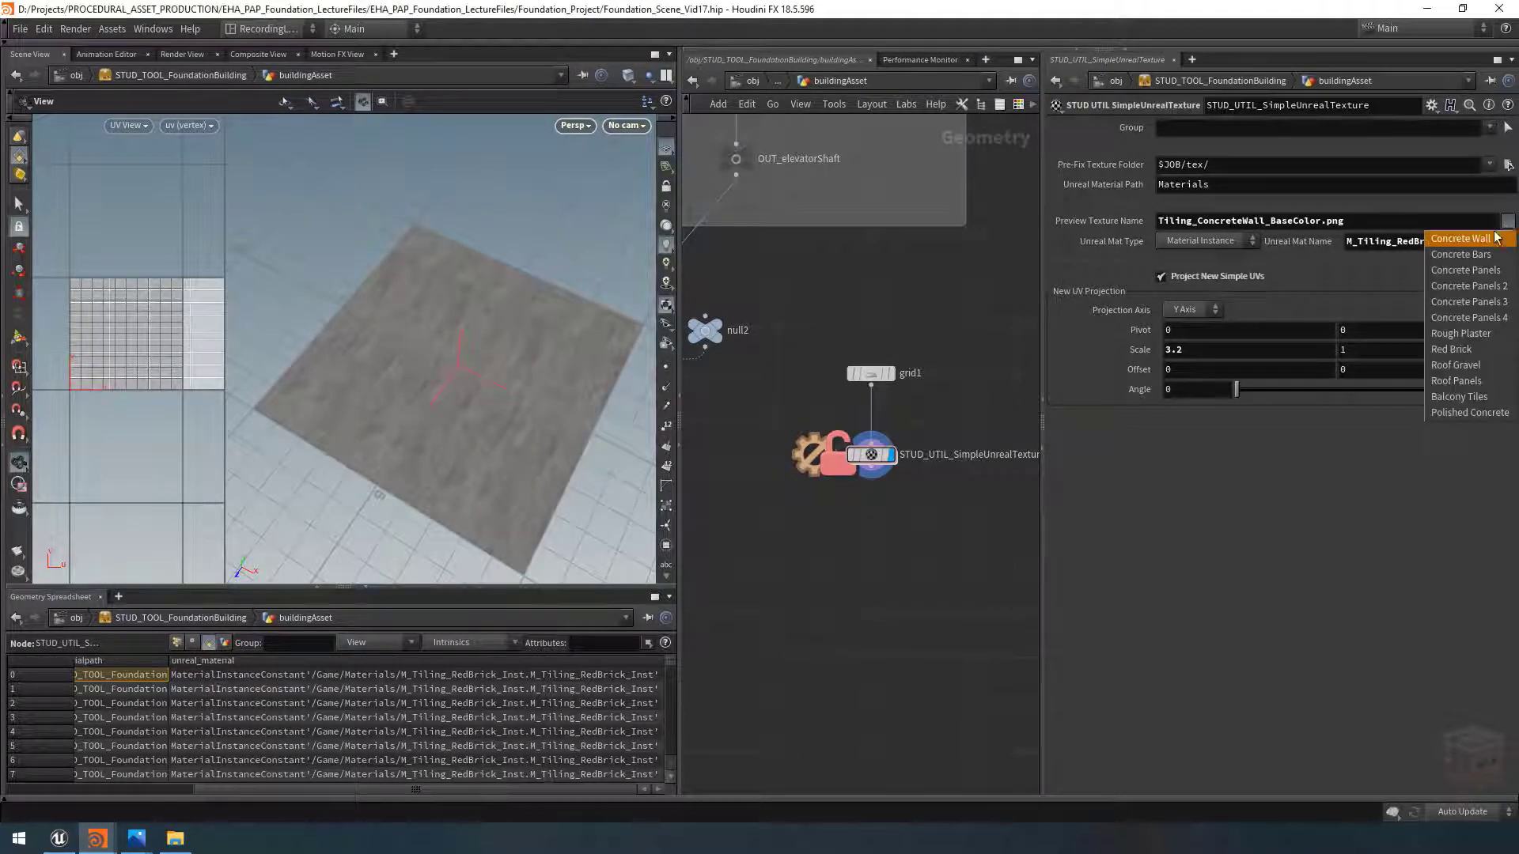
click(1465, 365)
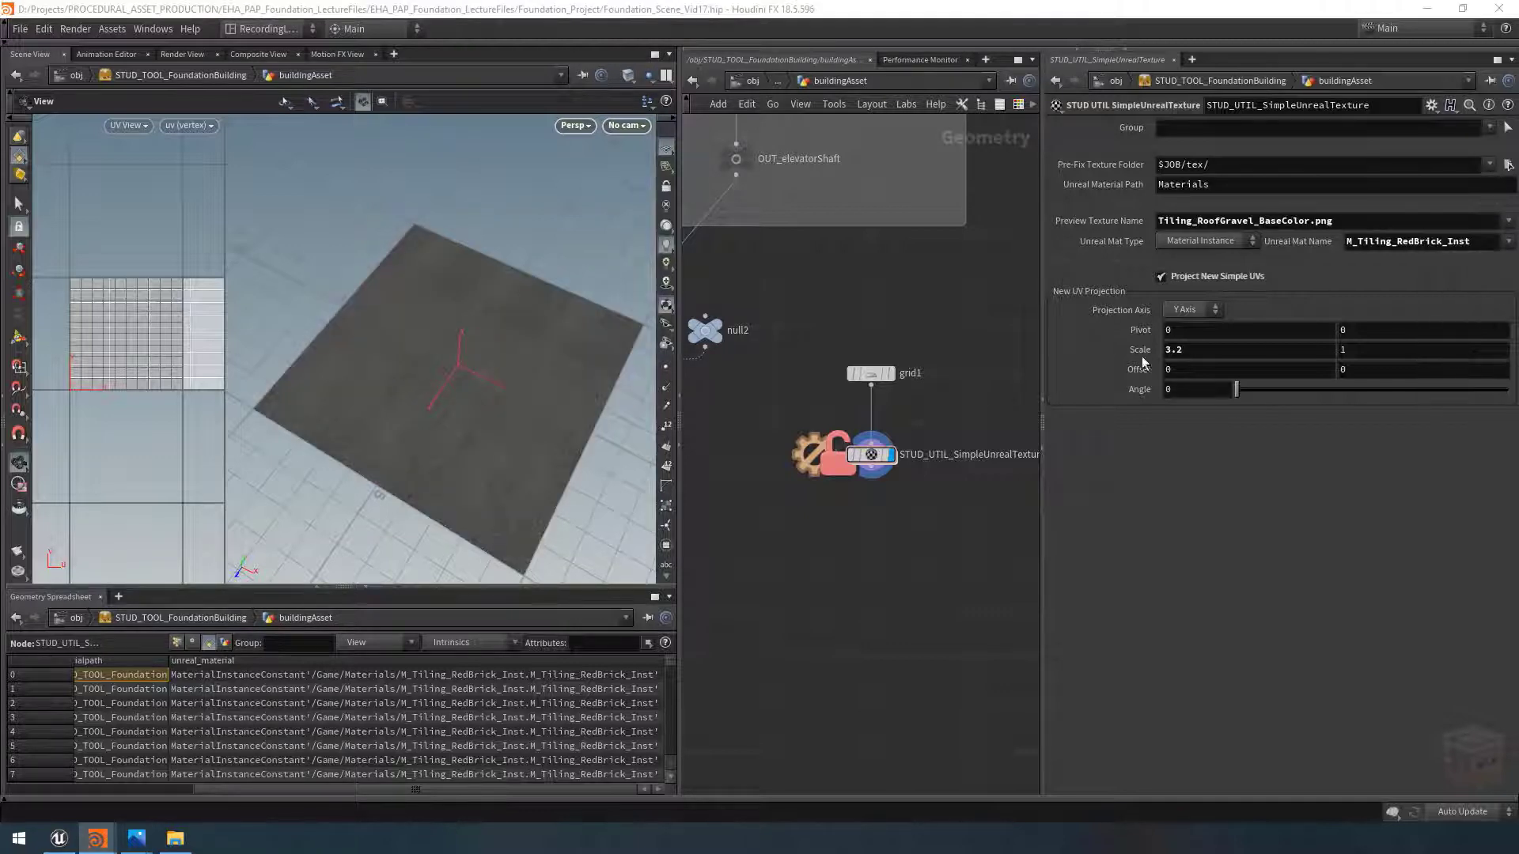
scroll(910, 558, down, 8)
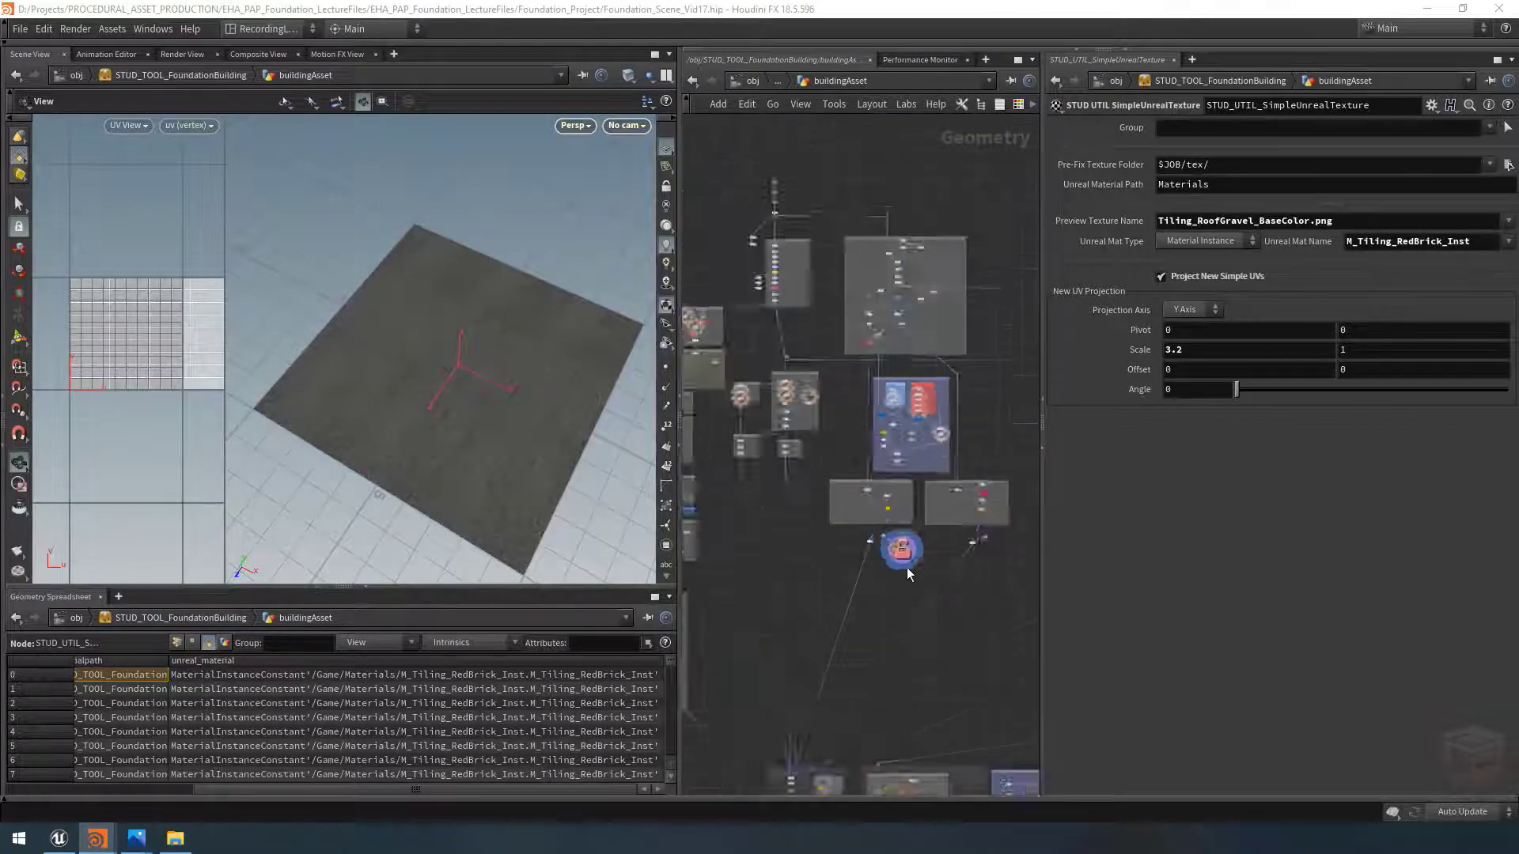
scroll(911, 522, down, 3)
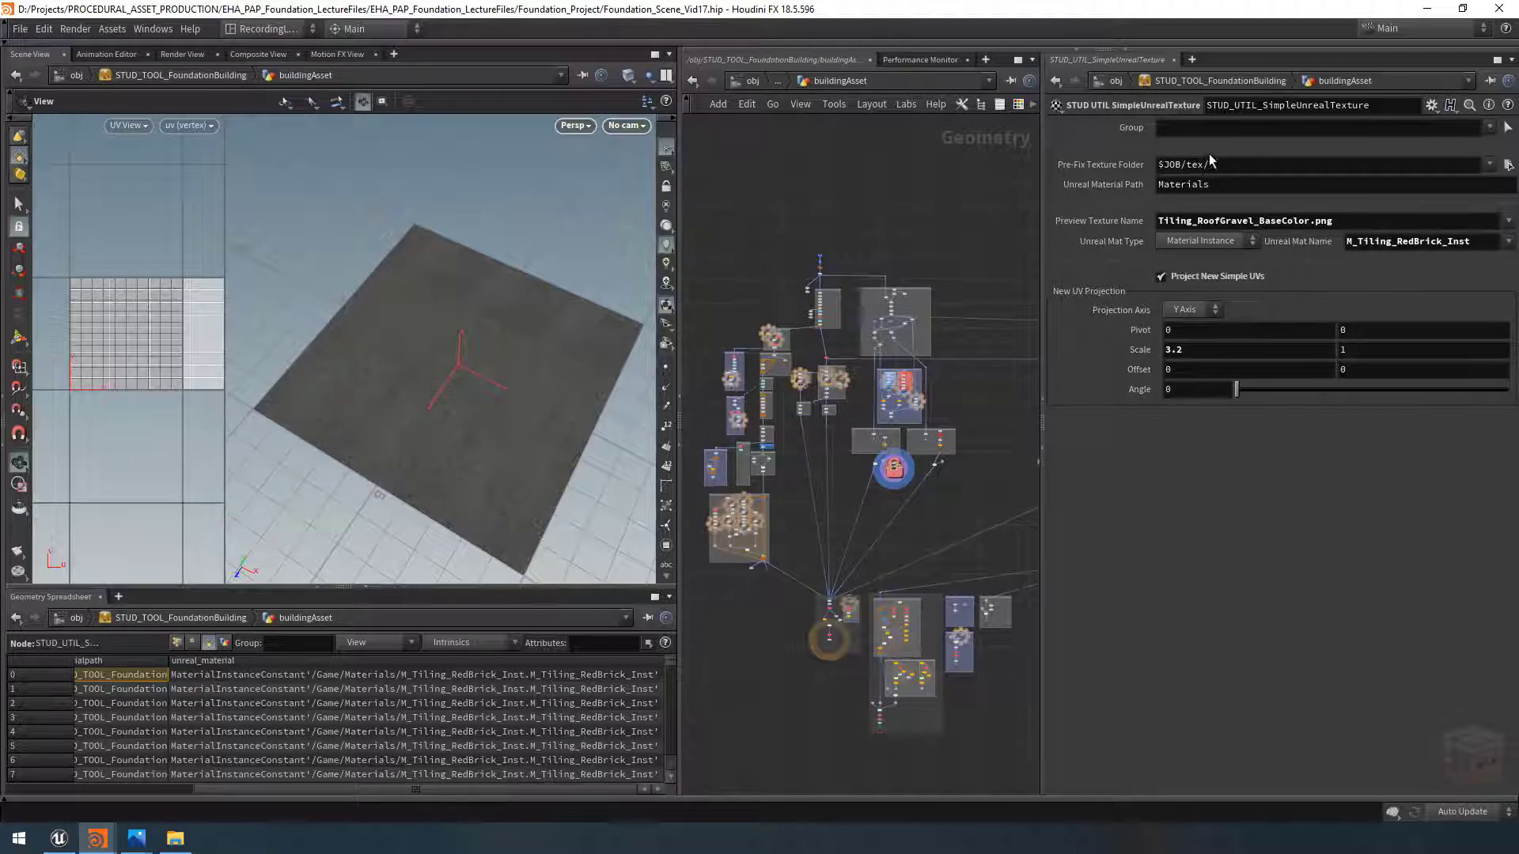
click(1285, 191)
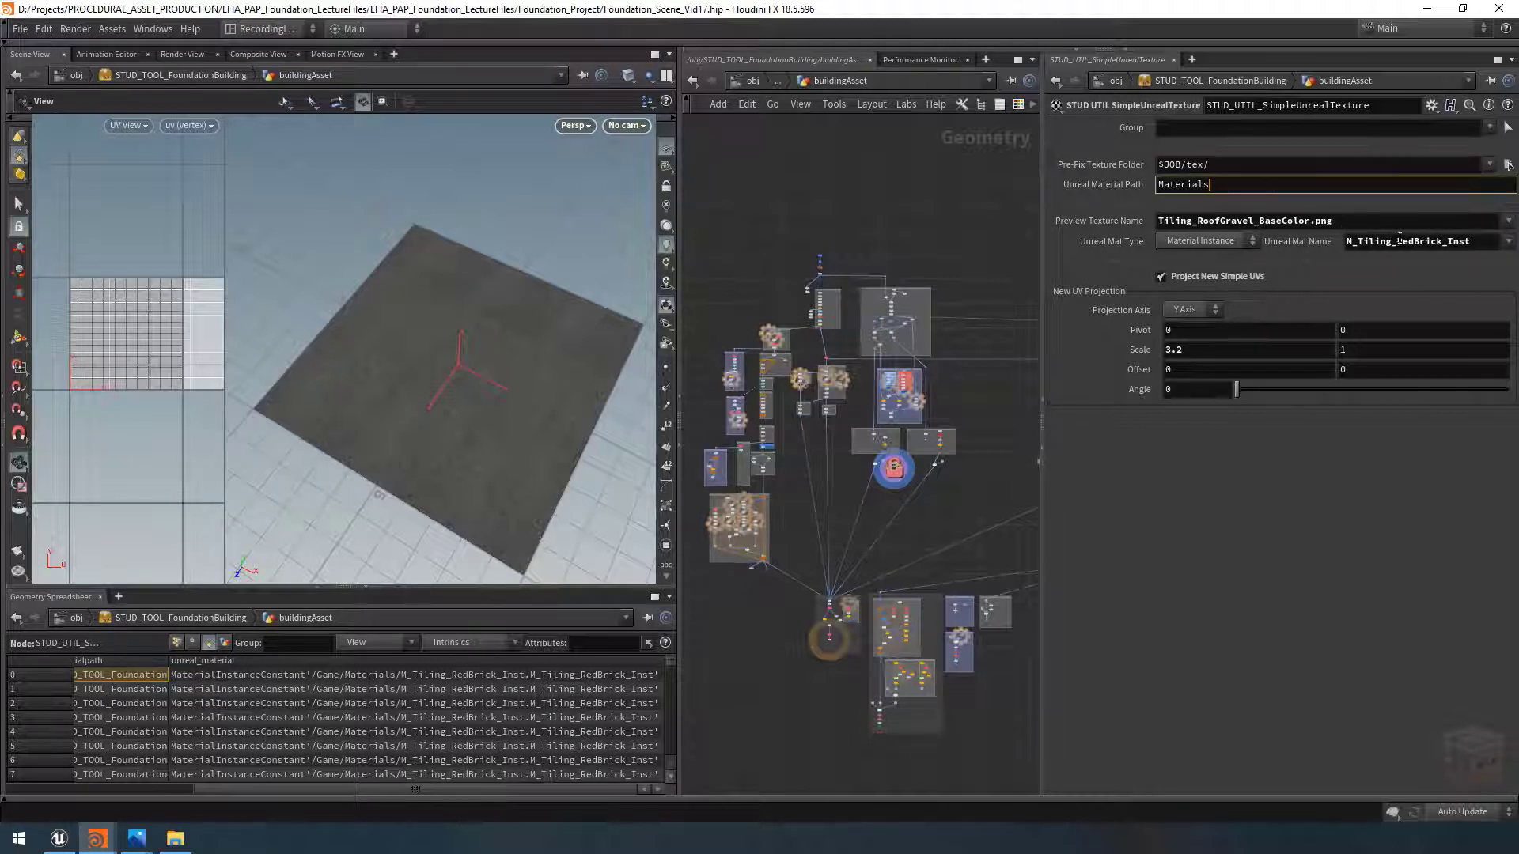
click(1484, 242)
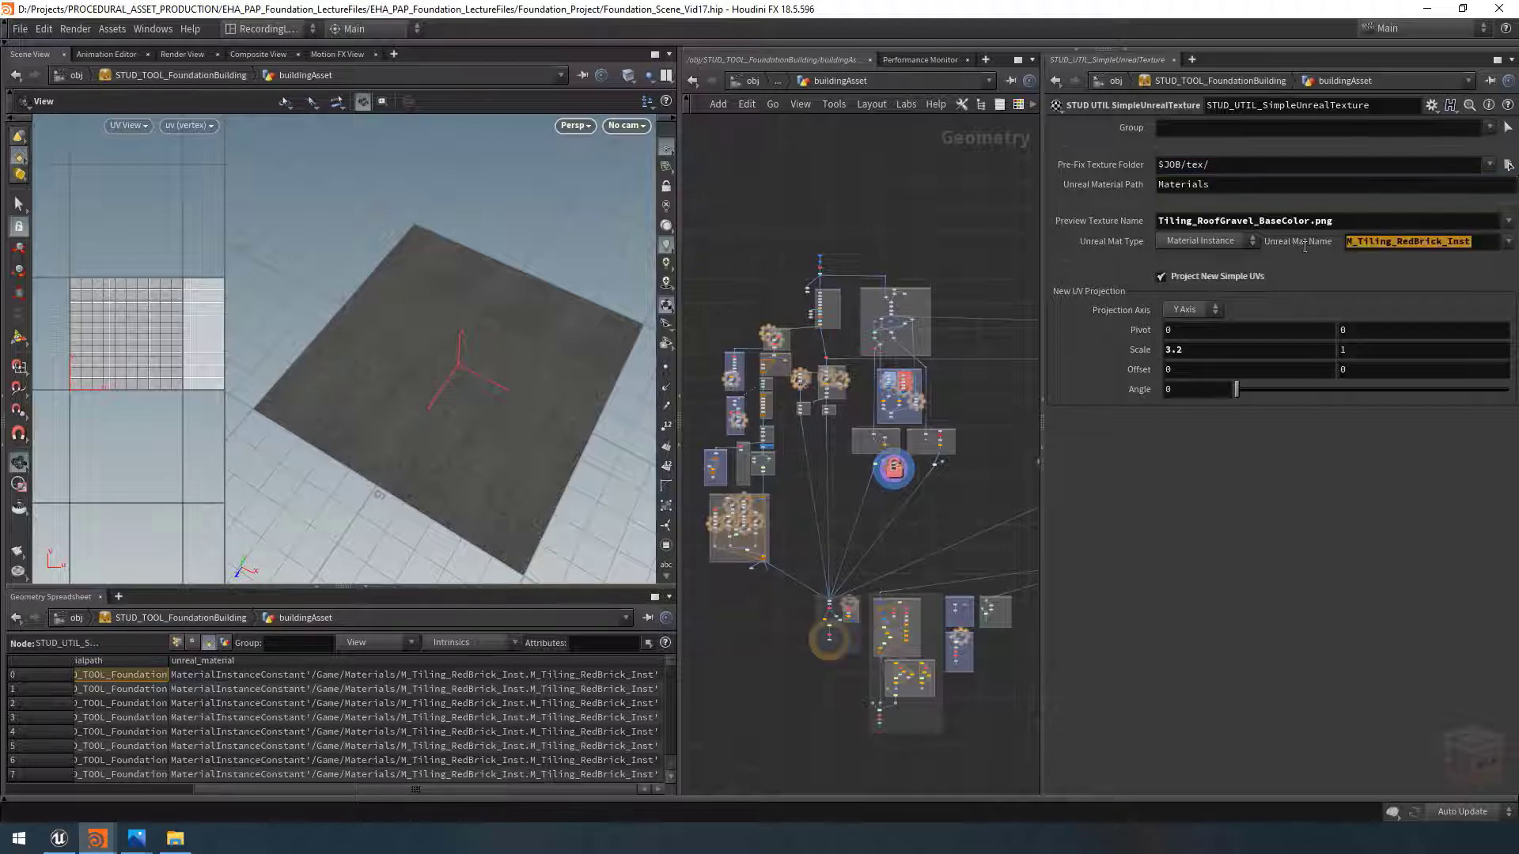
Step: Test switching Unreal Mat Type to Material and strip the _Inst suffix so Unreal Mat Name reads M_Tiling_RedBrick
click(1477, 241)
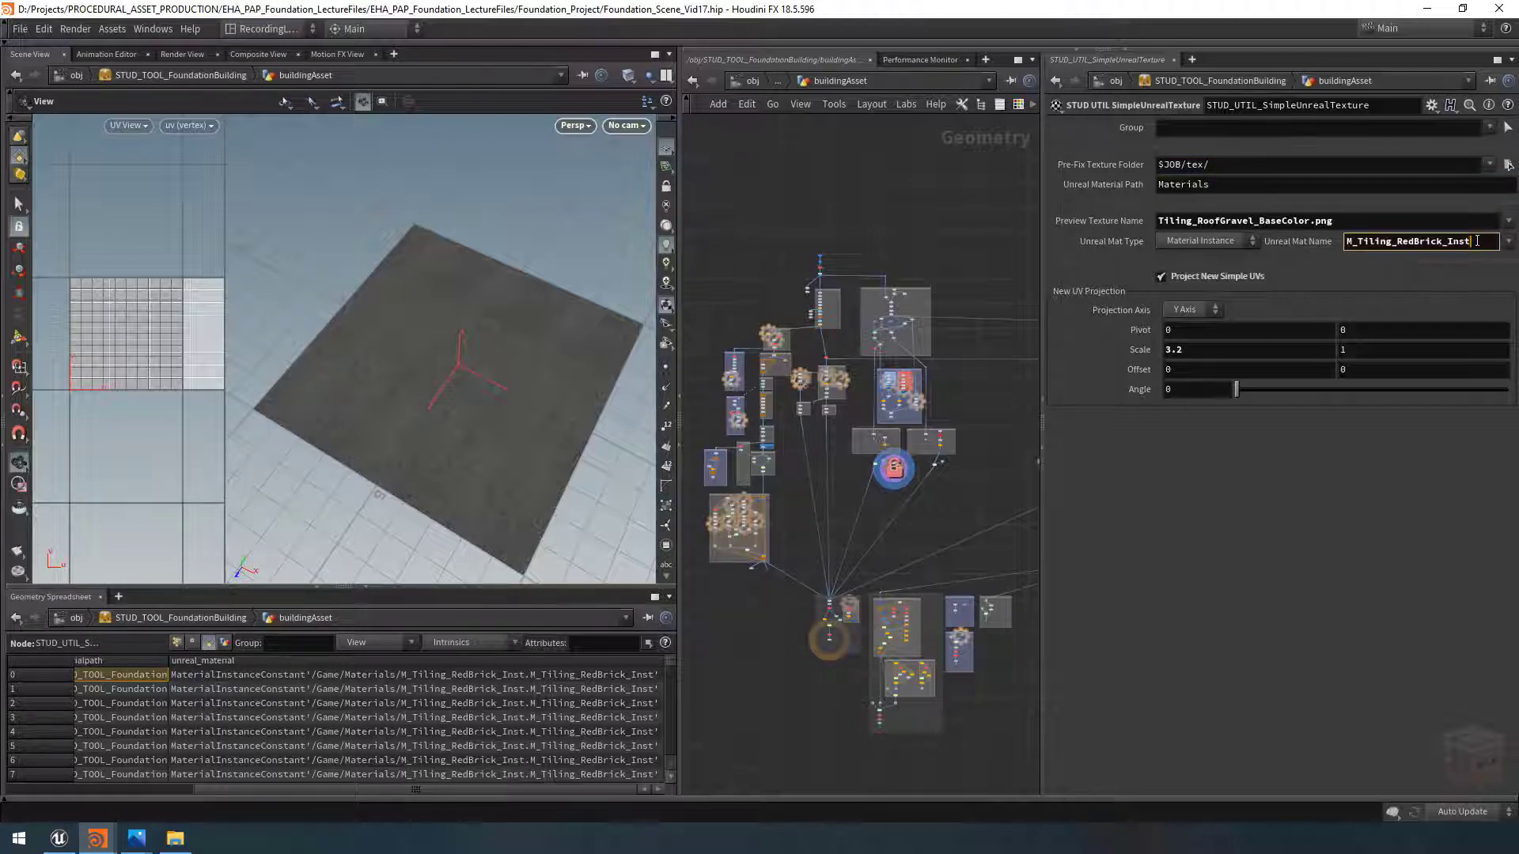
click(1237, 243)
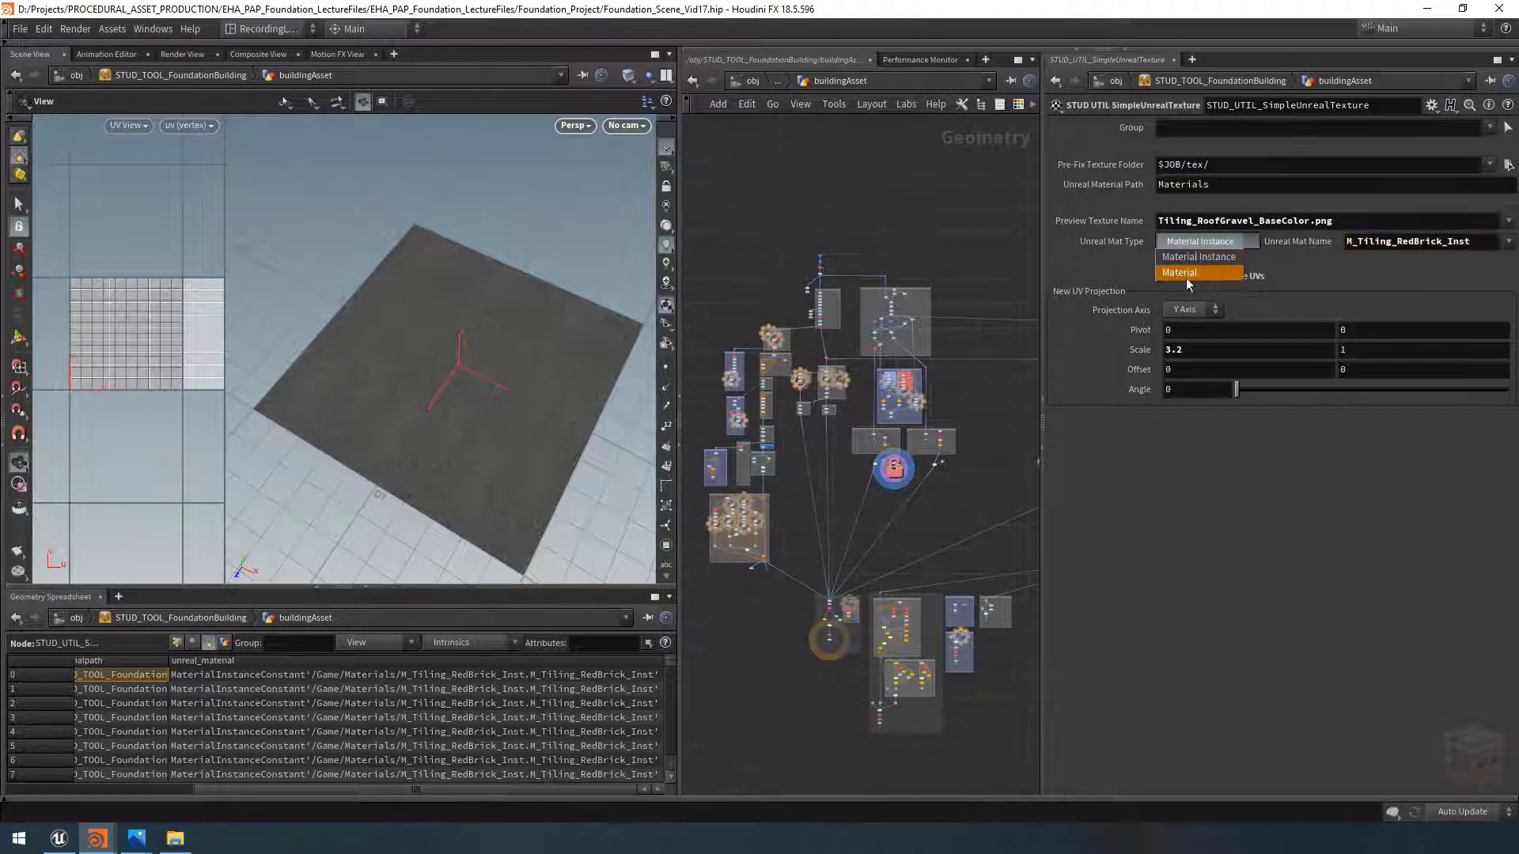
click(1225, 273)
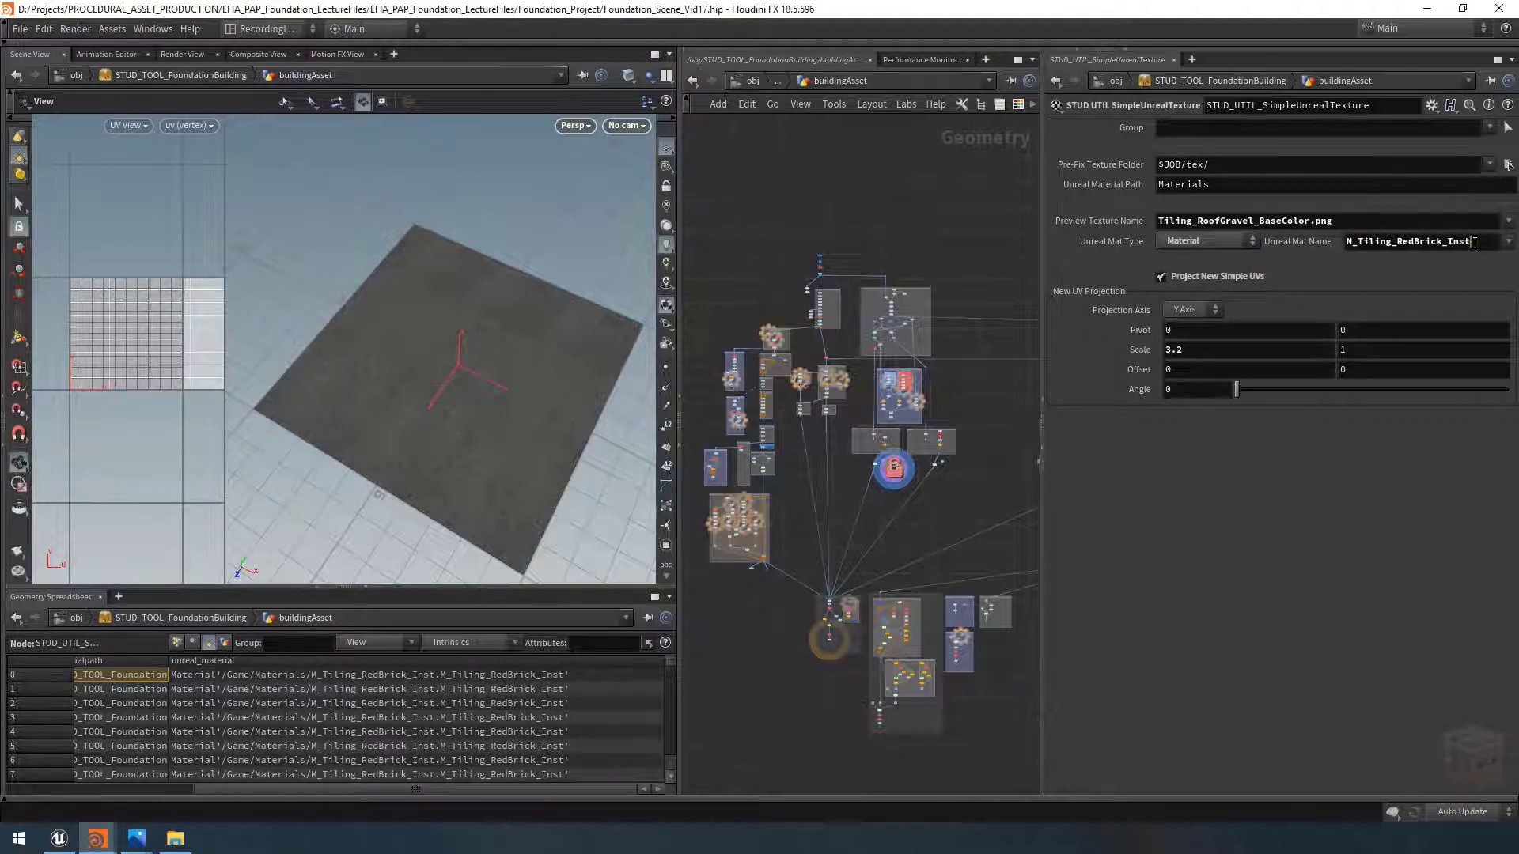
drag(1475, 242, 1441, 255)
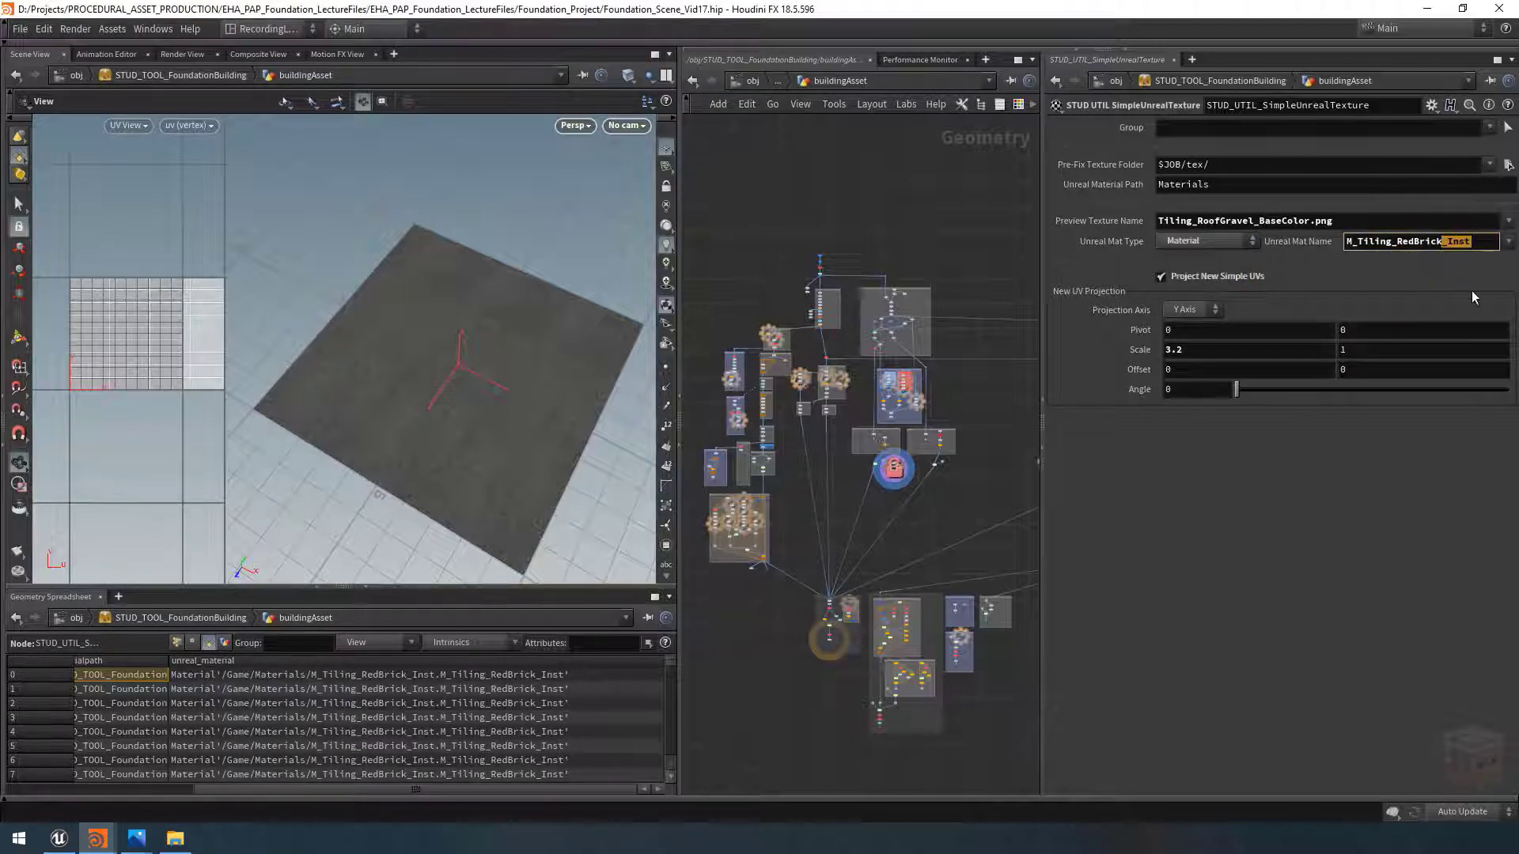
key(BackSpace)
key(Return)
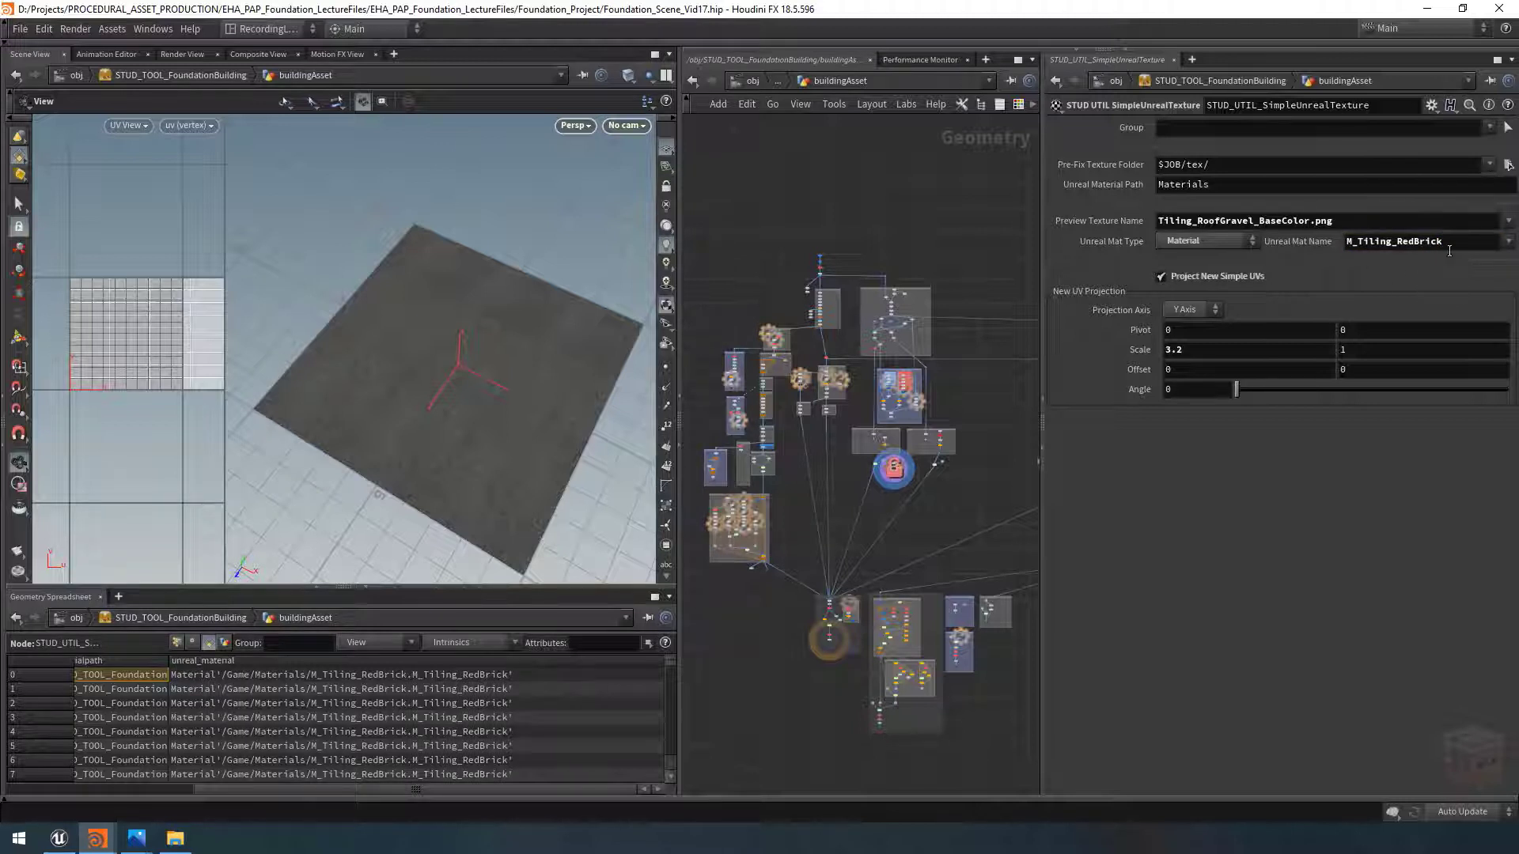
Step: Test the Unreal Mat Name presets M_Tiling_RedBrick_Inst, M_Tiling_RoofPanels_Inst, the concrete panels and M_Tiling_ConcreteWall_Inst, checking the unreal_material attribute
click(1508, 241)
click(1456, 373)
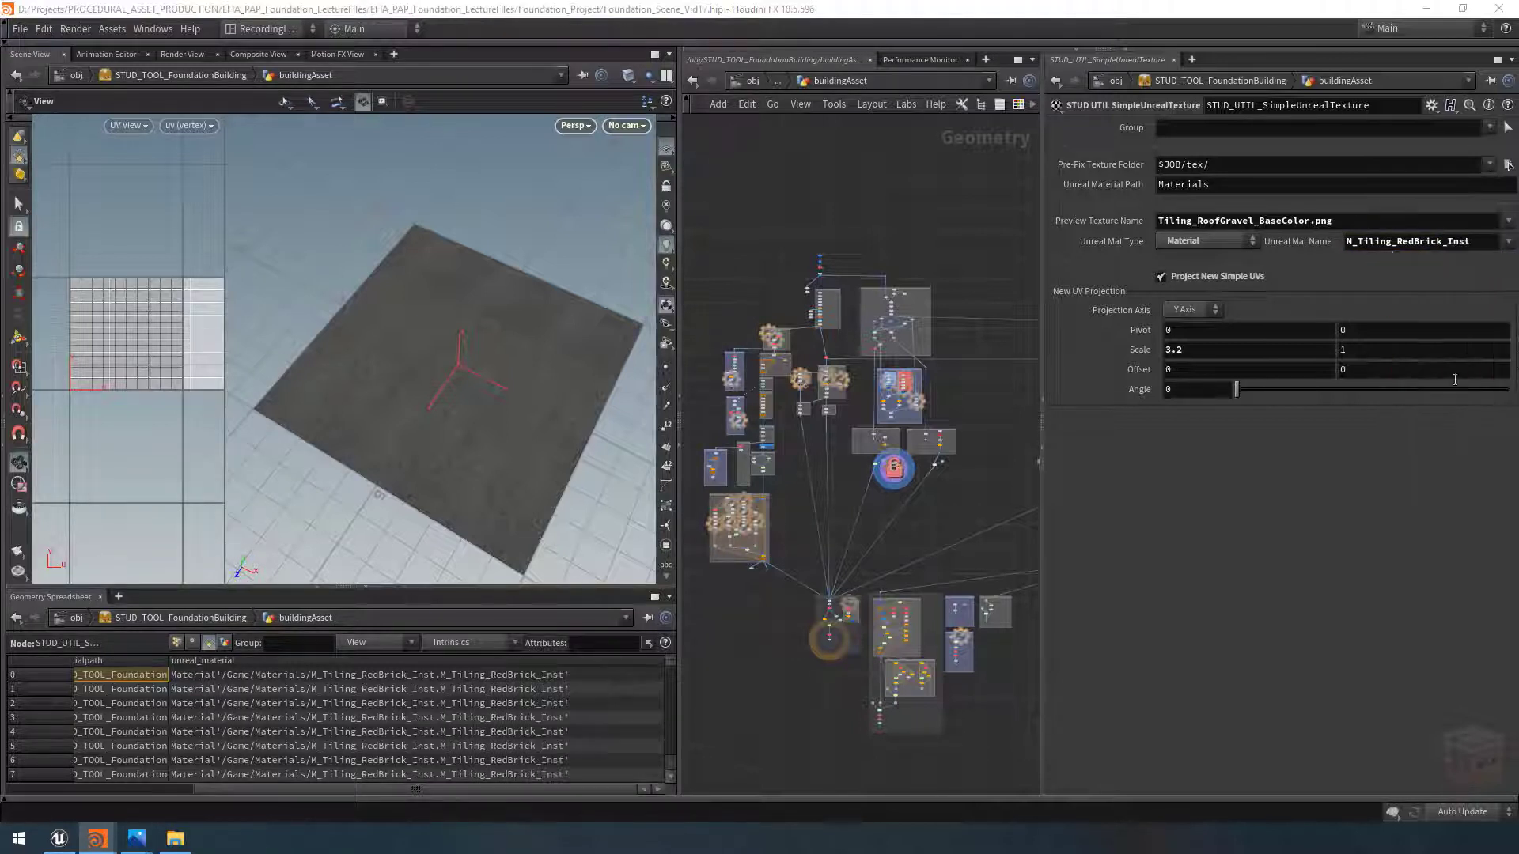
click(1508, 241)
click(1507, 408)
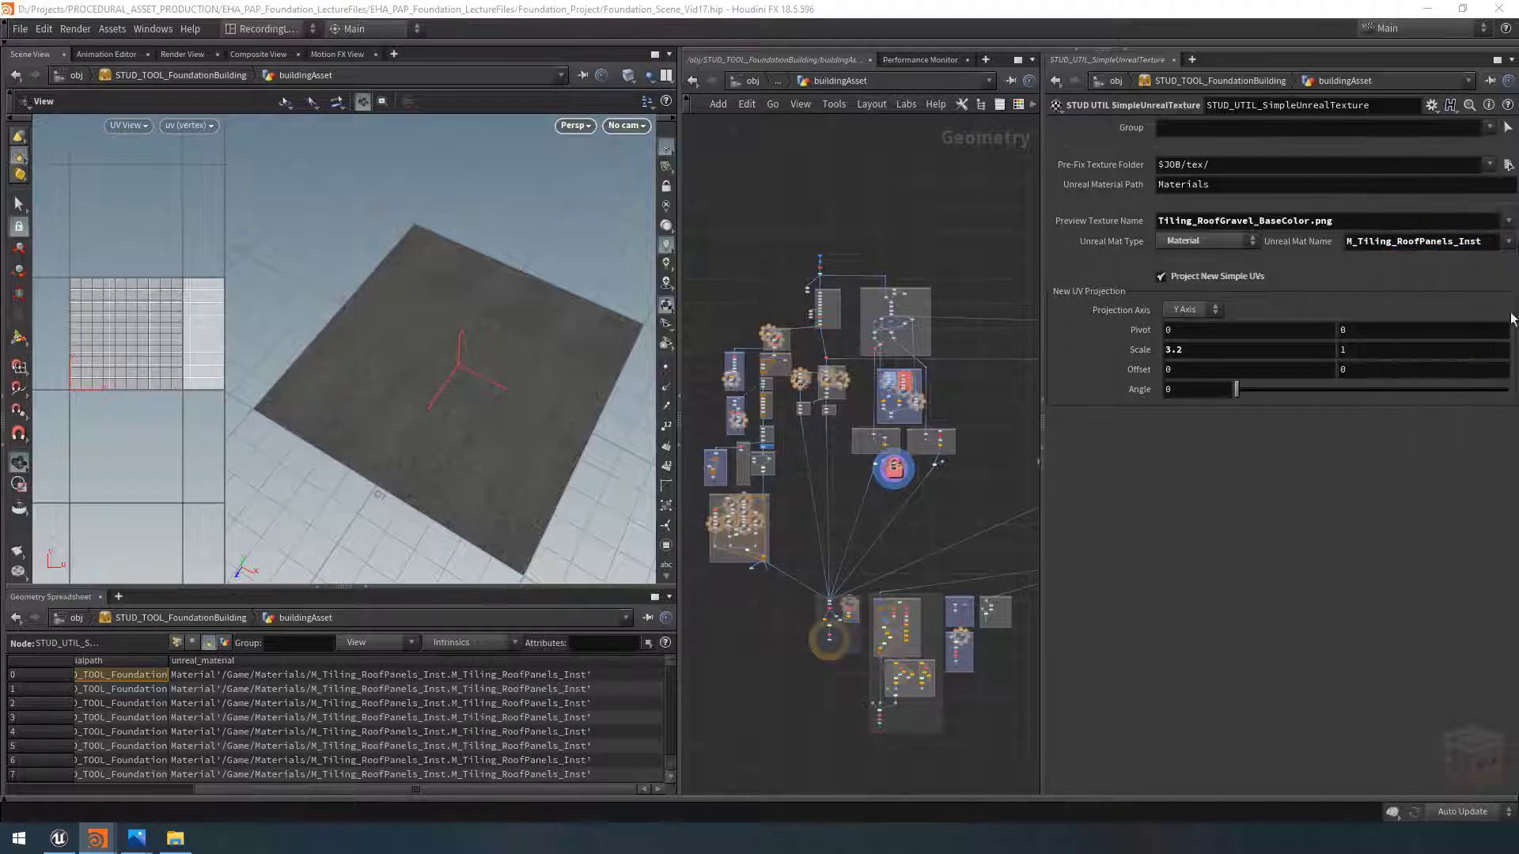
click(1507, 241)
click(1458, 253)
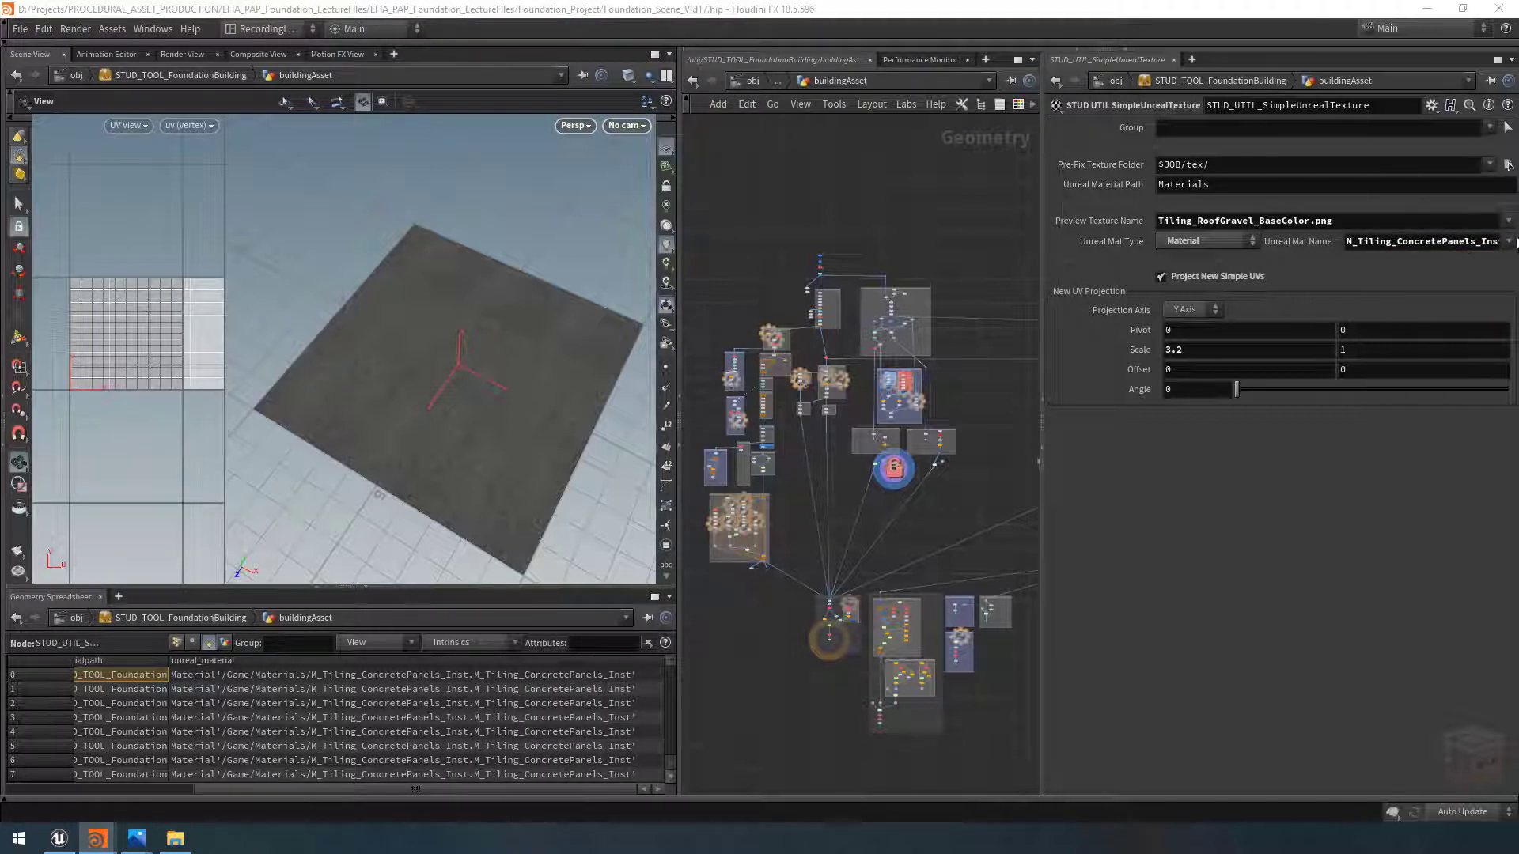
click(1508, 241)
click(1454, 266)
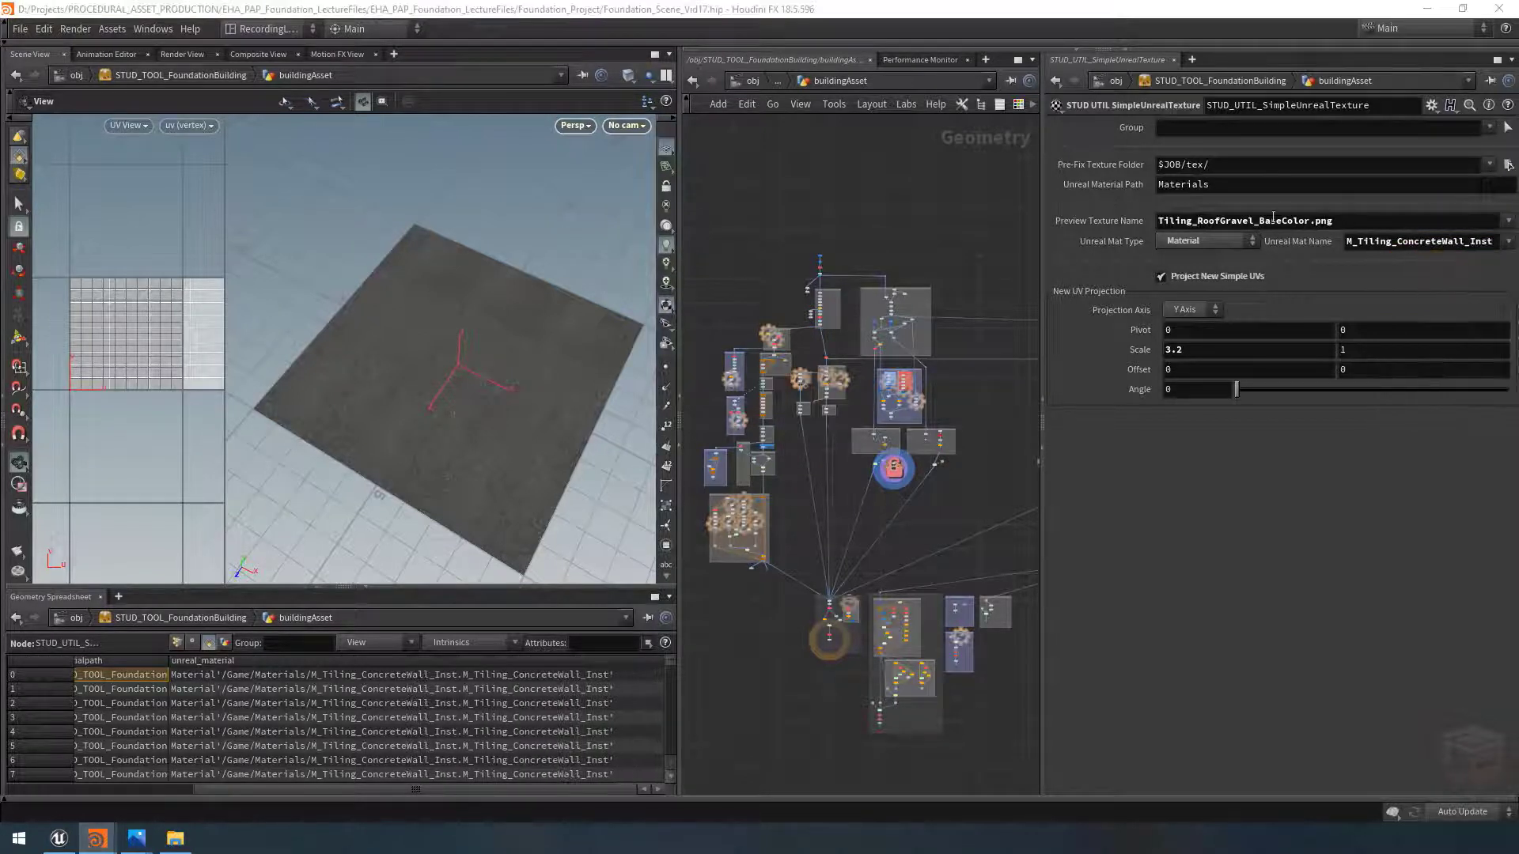
drag(1373, 220, 1068, 217)
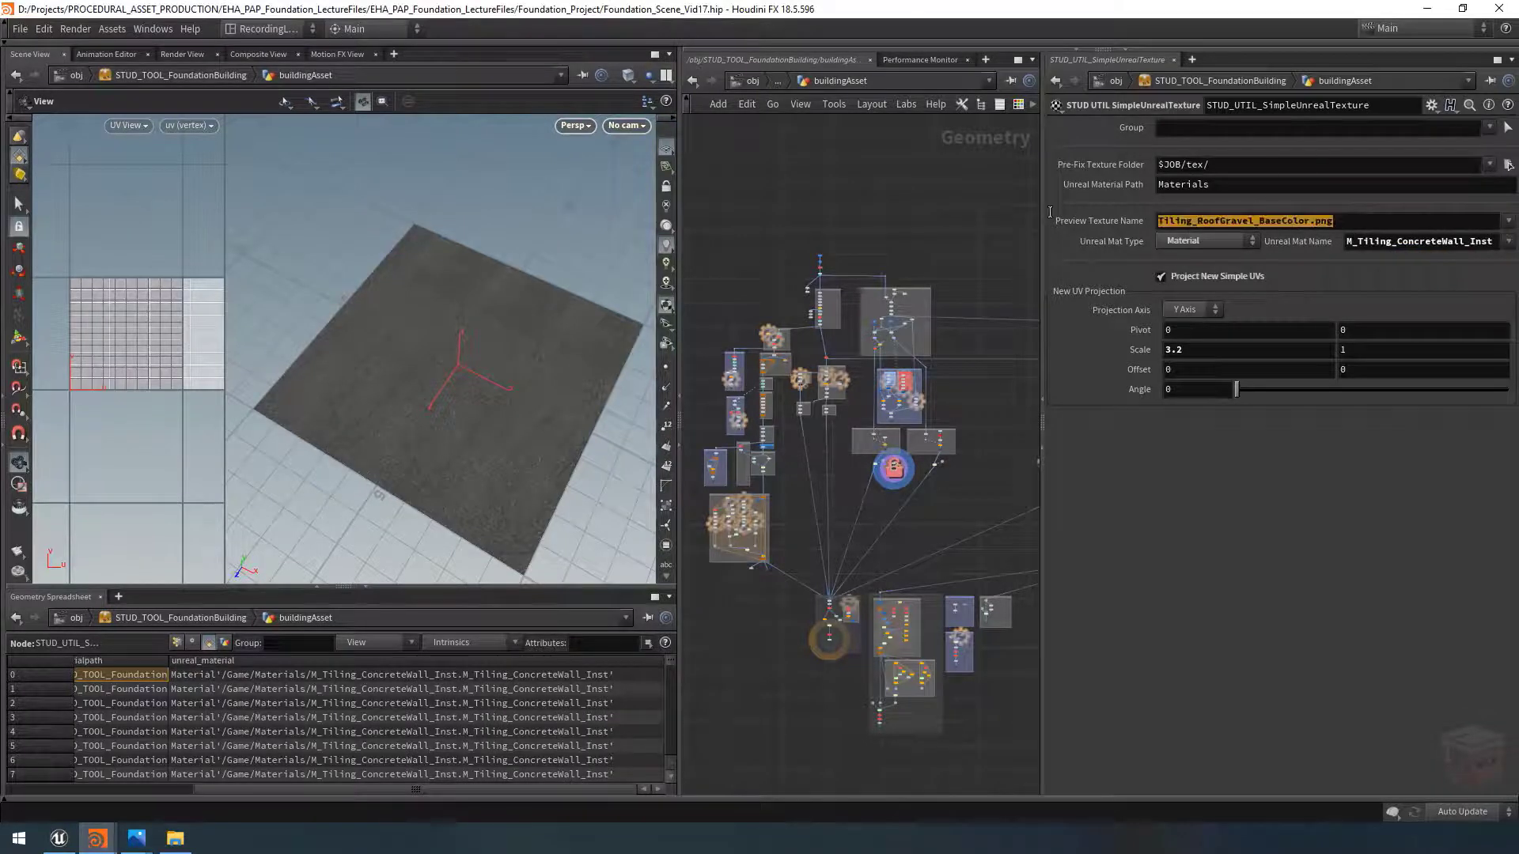
drag(1494, 241, 1328, 246)
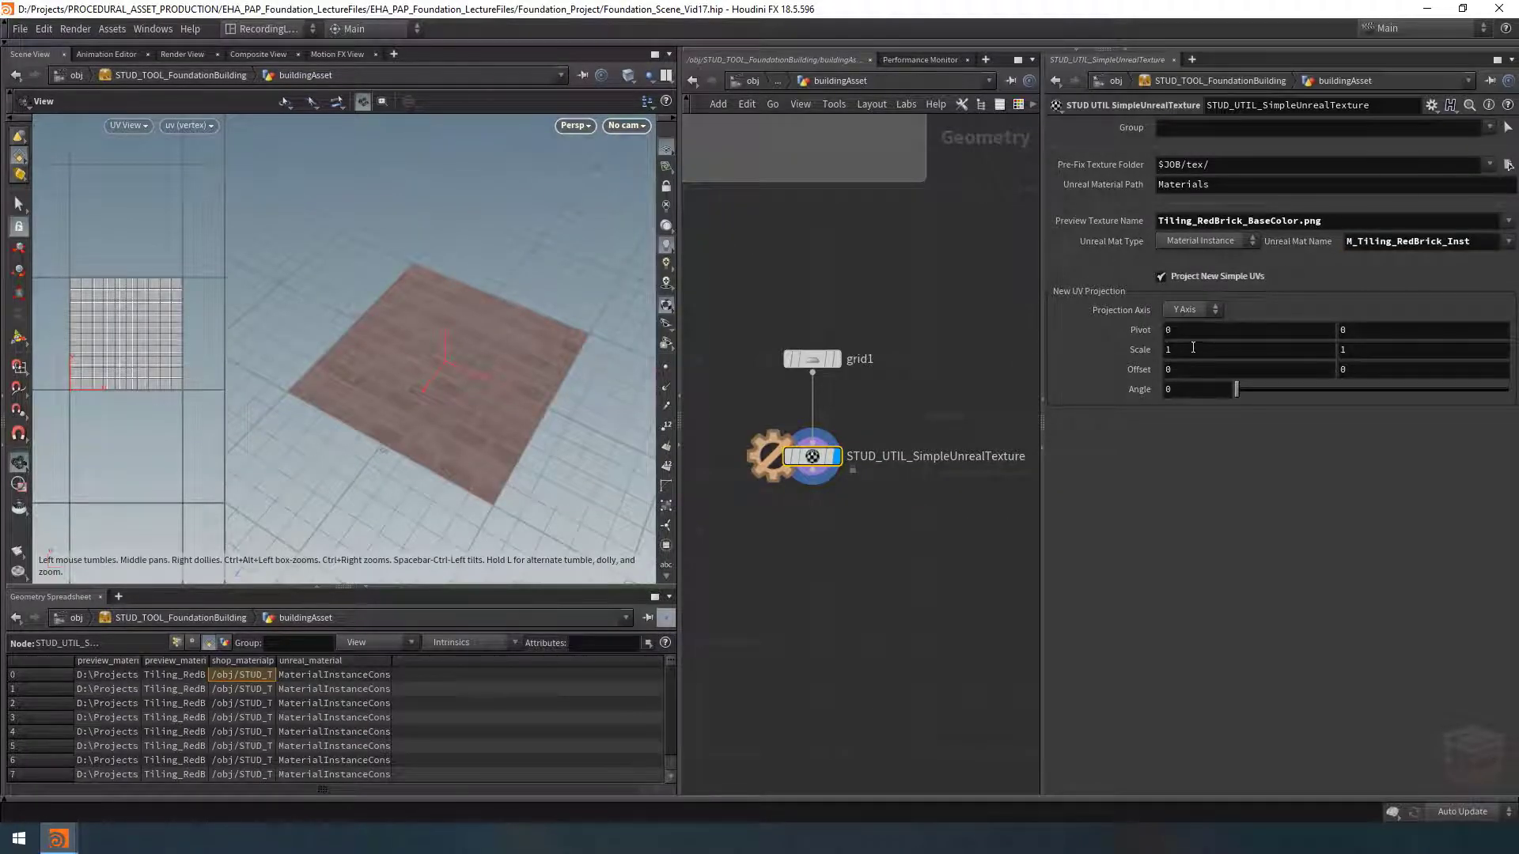
Step: Try a different UV projection Scale and an Angle of 23 on the grid, undoing each change
middle_drag(1174, 350, 1238, 370)
key(ctrl+z)
key(ctrl+z)
mouse_move(1242, 393)
mouse_down()
mouse_move(1307, 394)
mouse_move(1256, 394)
mouse_up()
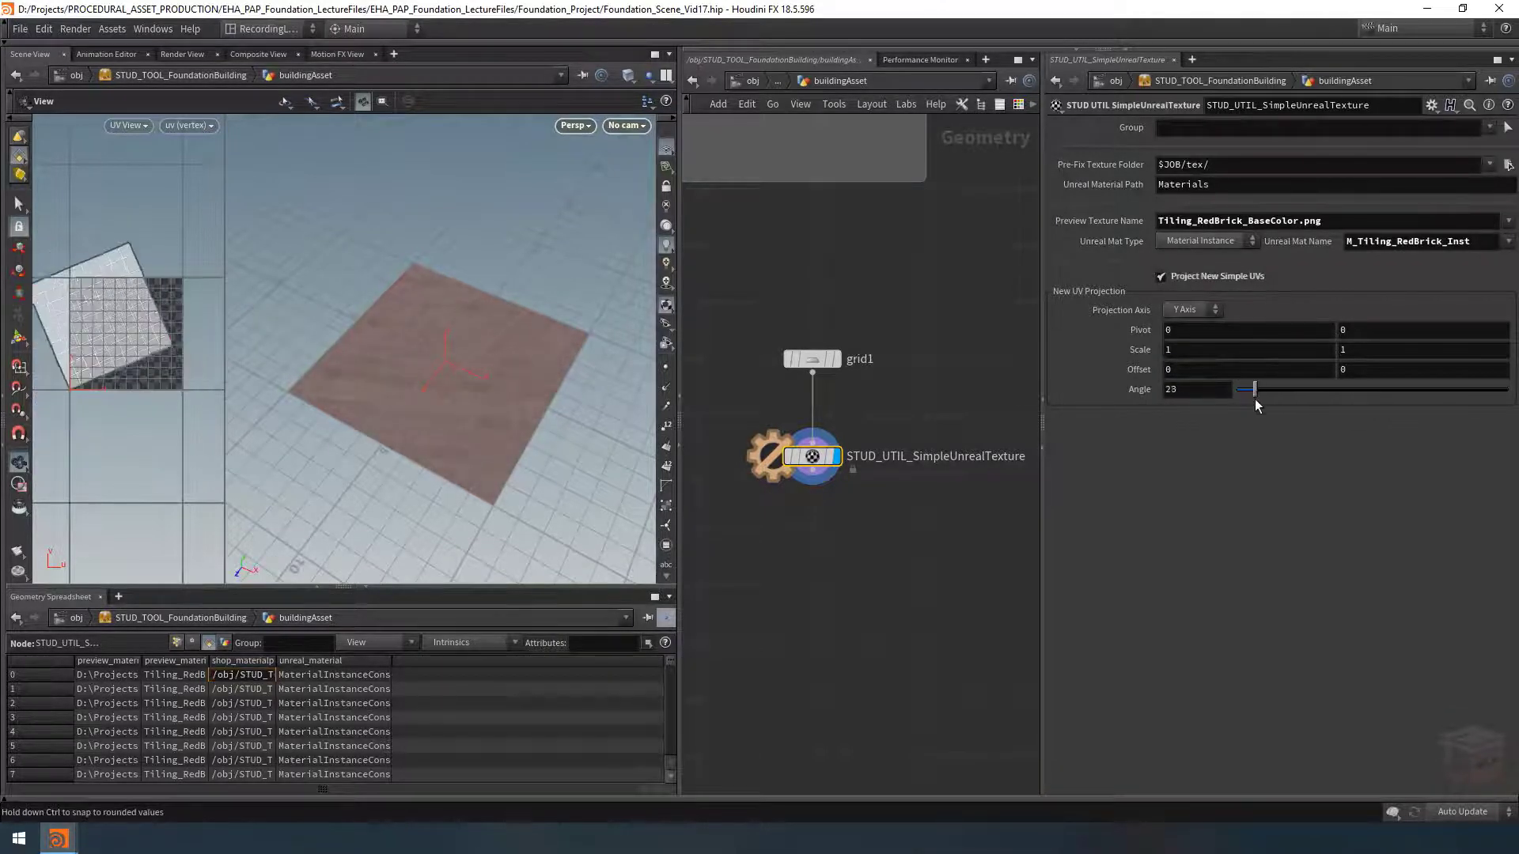
key(ctrl+z)
Step: Test the Projection Axis on X Axis and Z Axis, finishing on Y Axis
click(1197, 319)
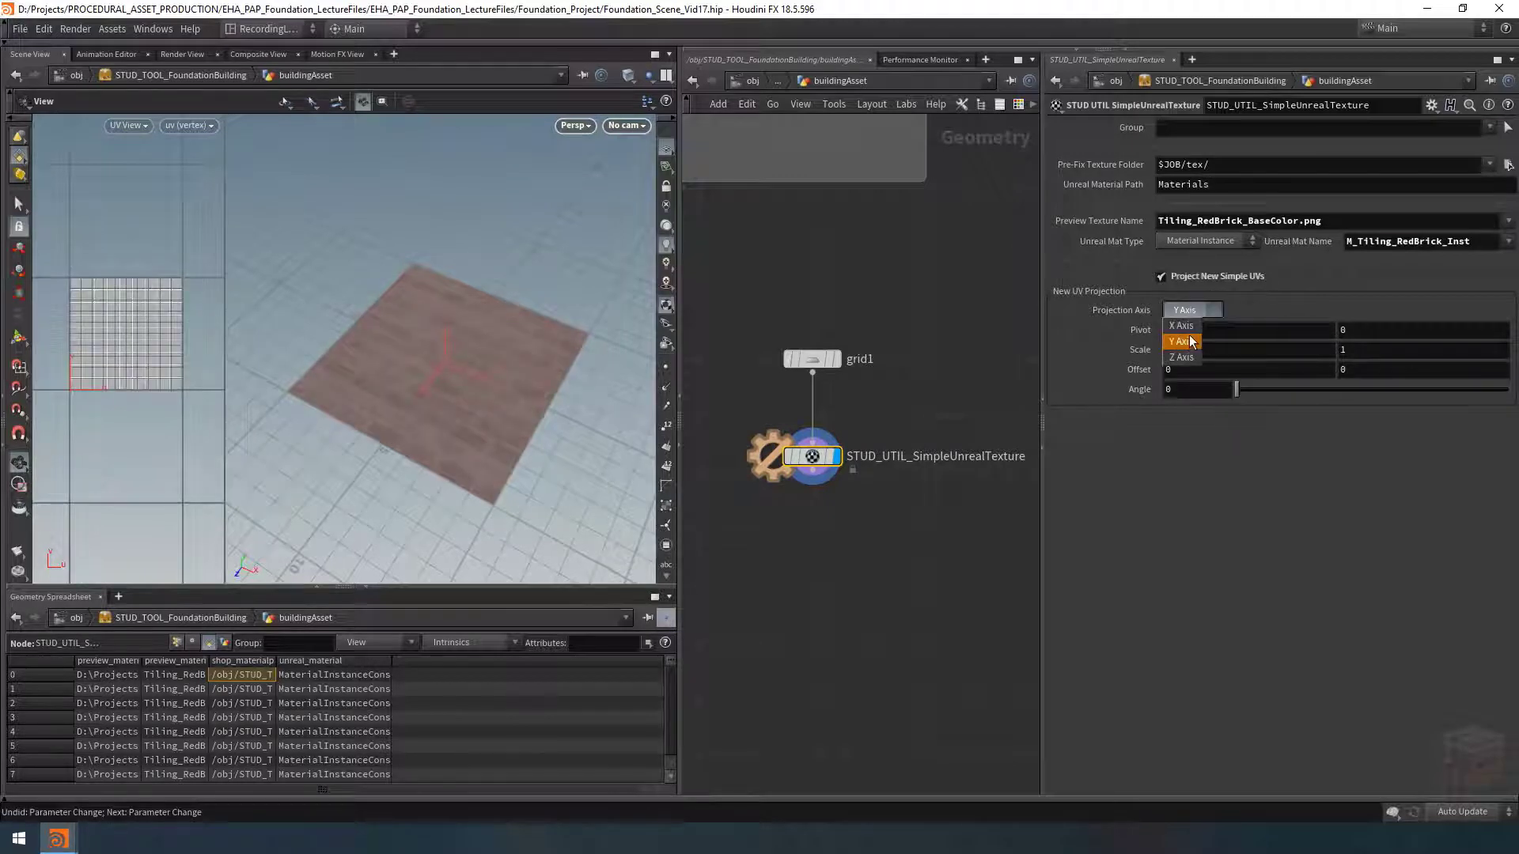
click(1194, 321)
click(1193, 319)
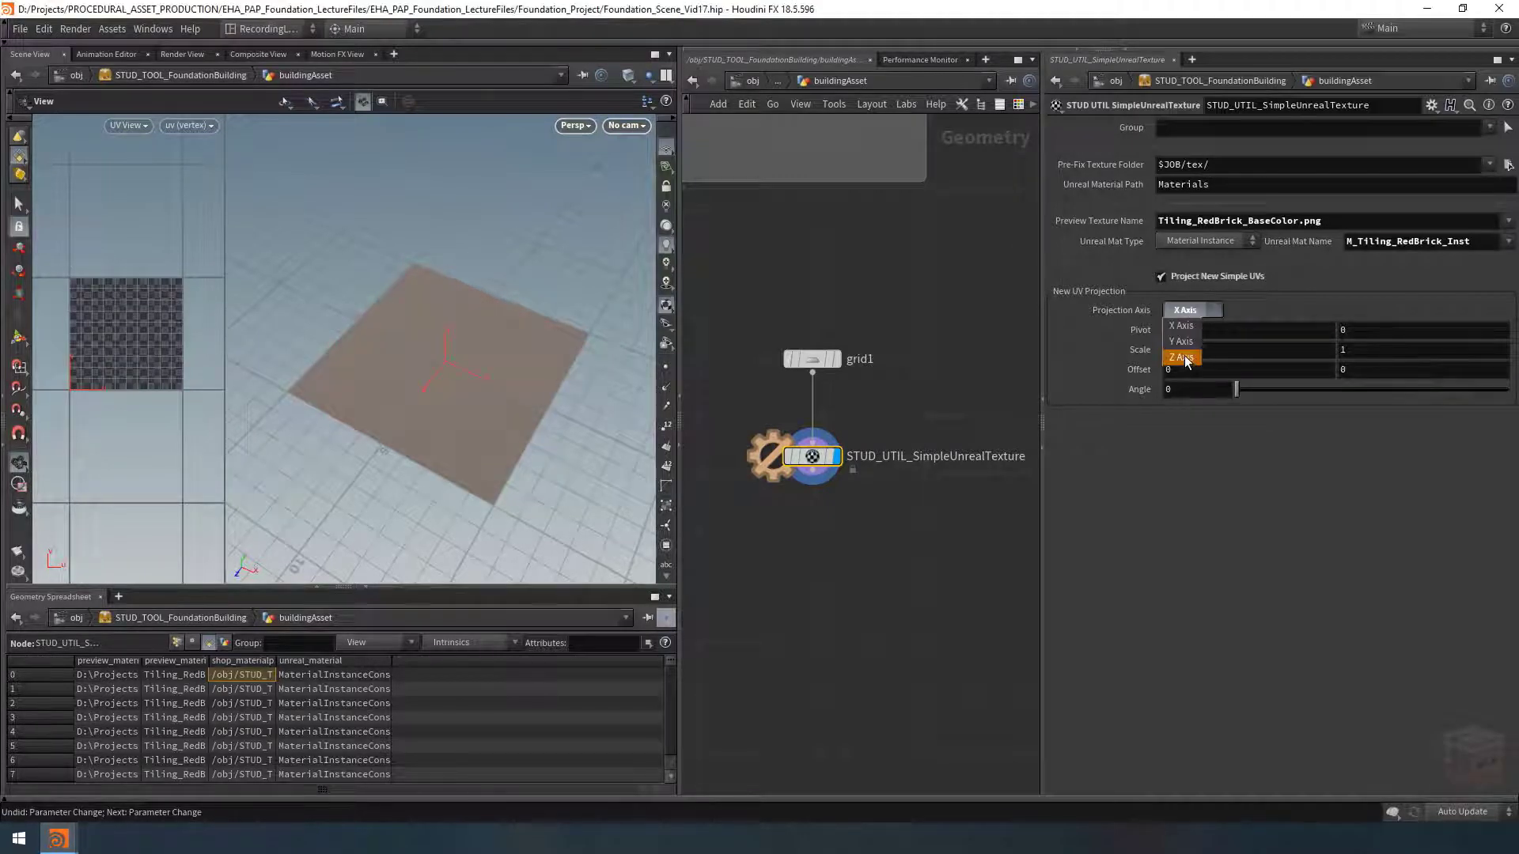
click(1183, 358)
click(1191, 314)
click(1181, 341)
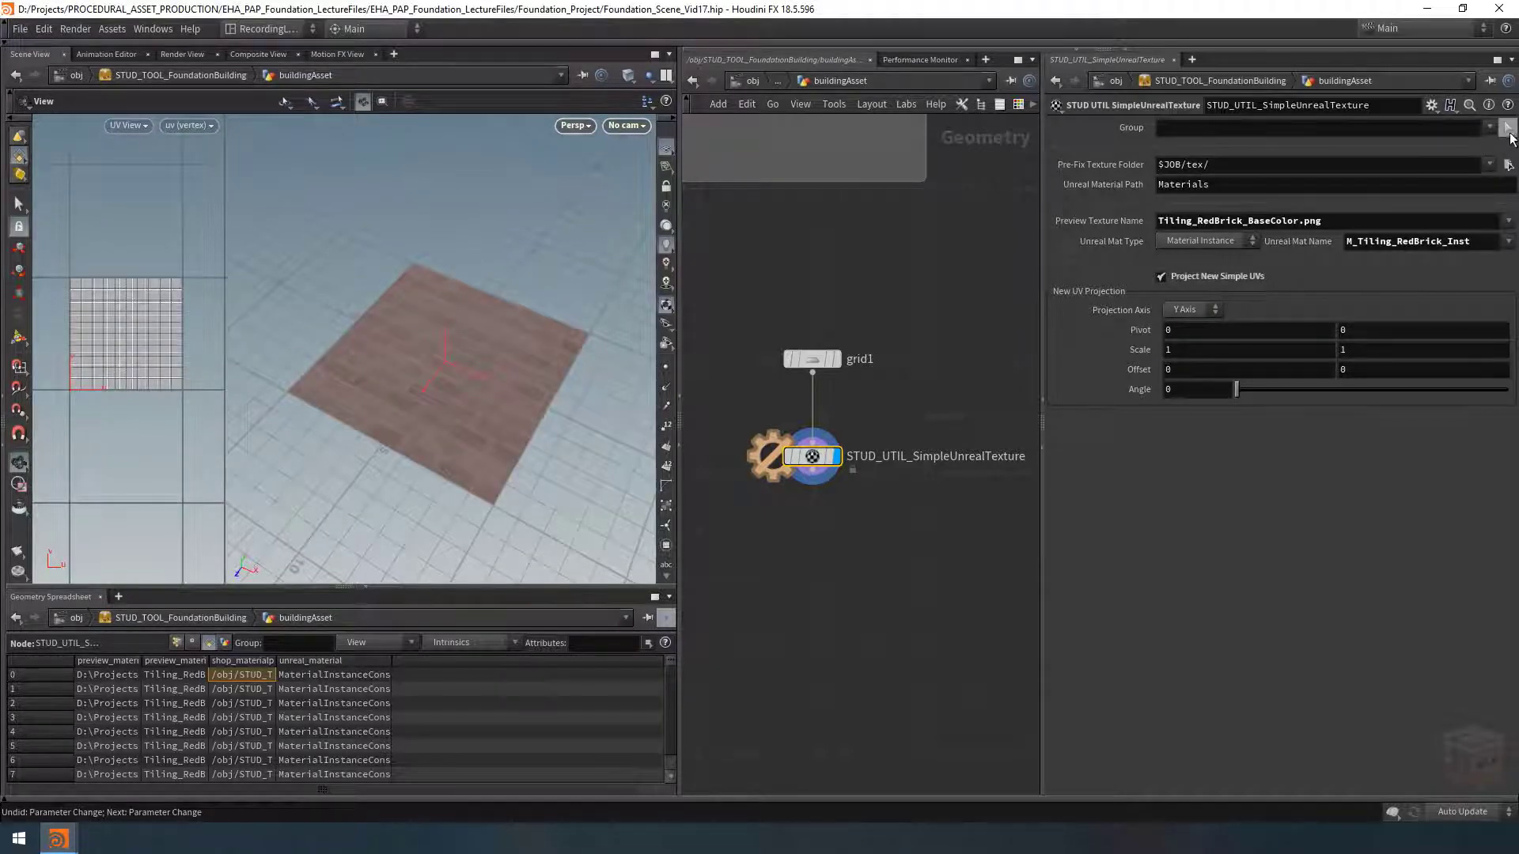
click(1506, 127)
drag(358, 241, 544, 311)
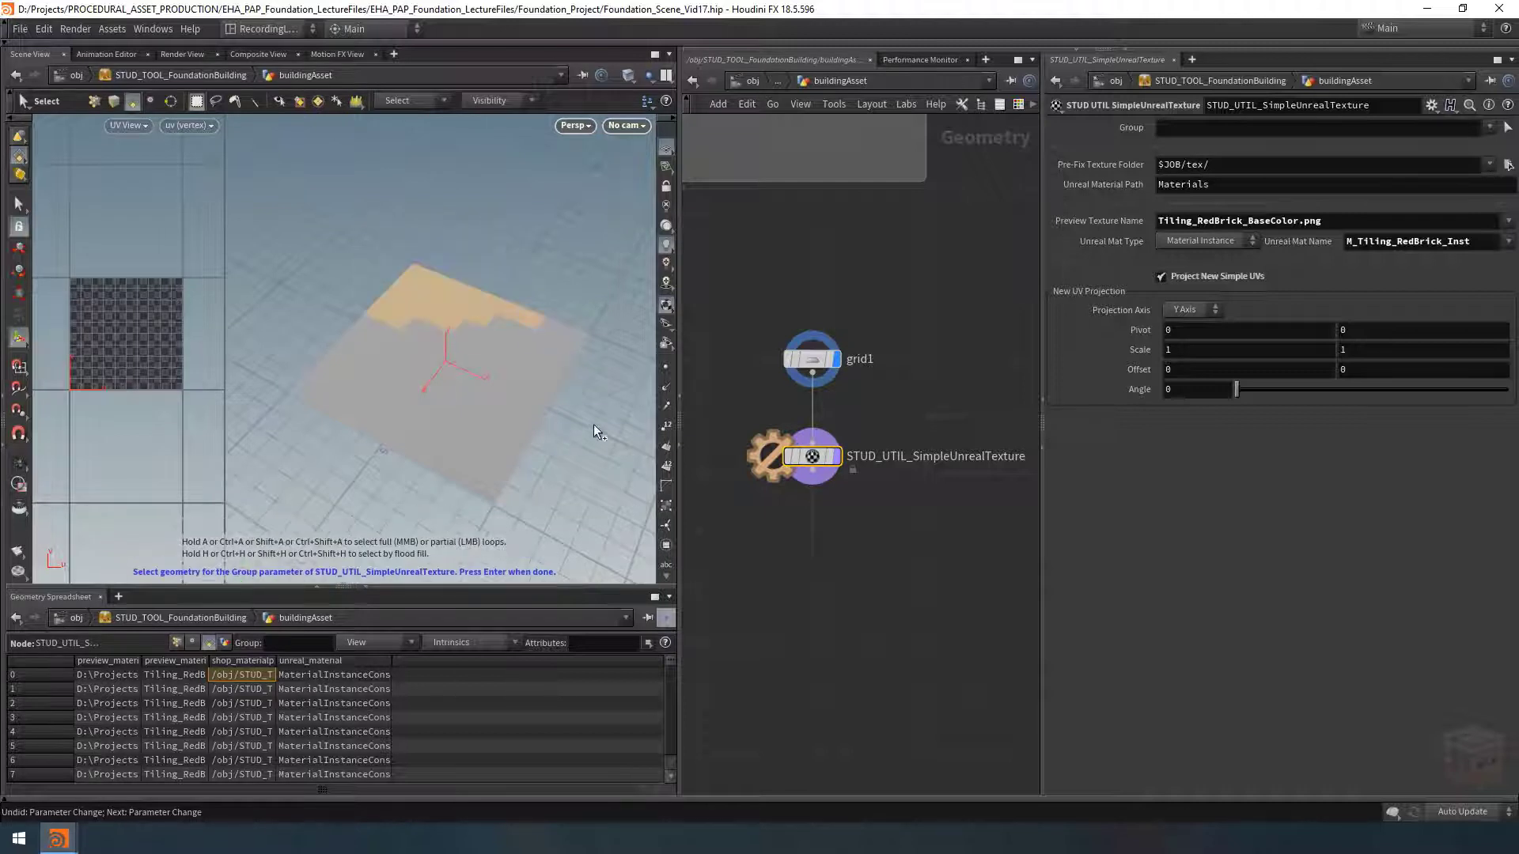
shift+drag(593, 424, 383, 511)
right_click(582, 456)
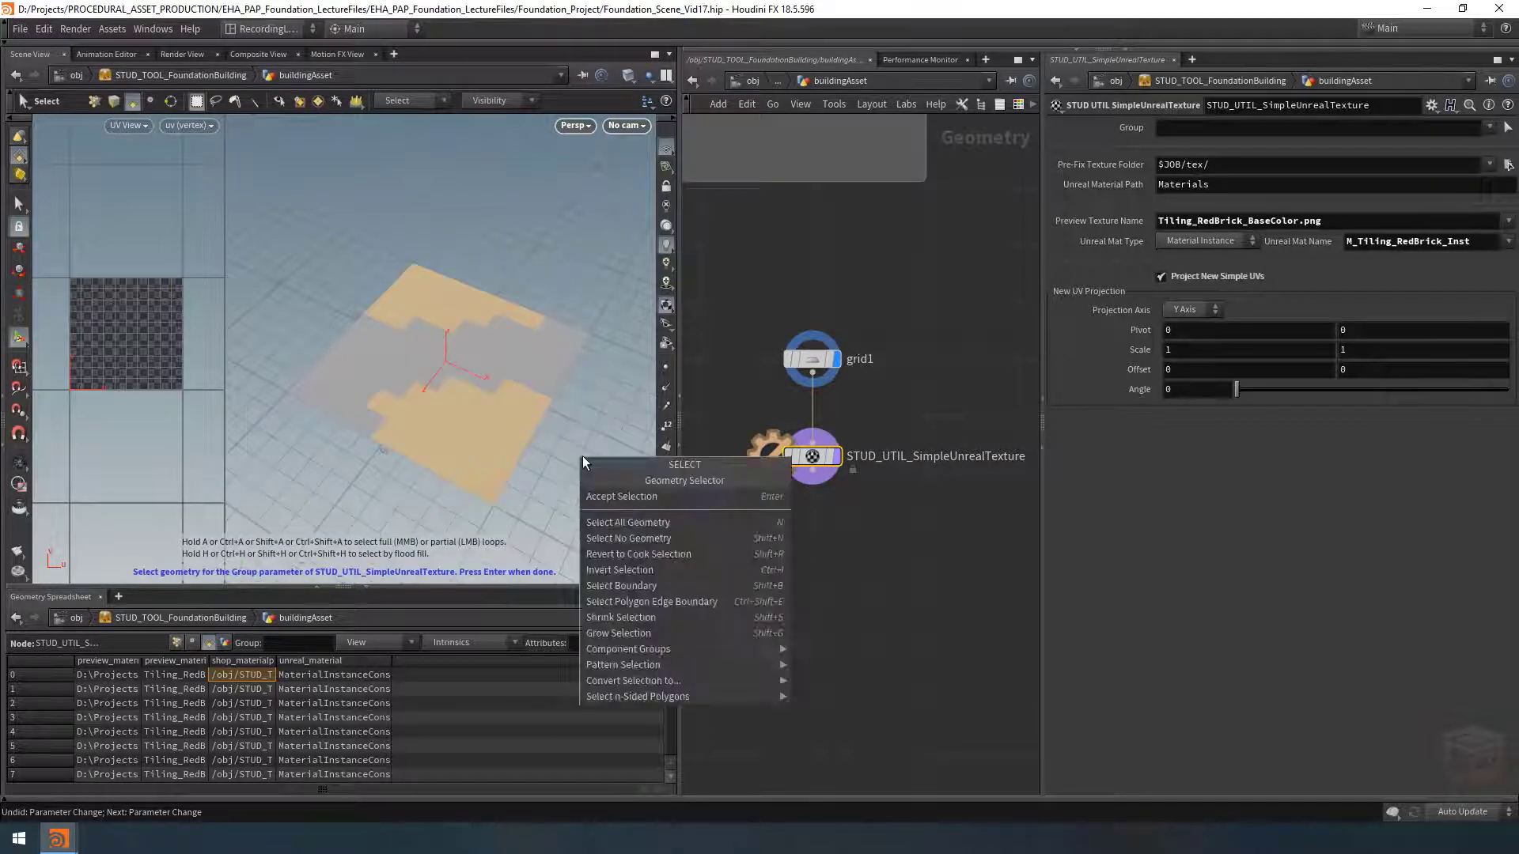
click(661, 501)
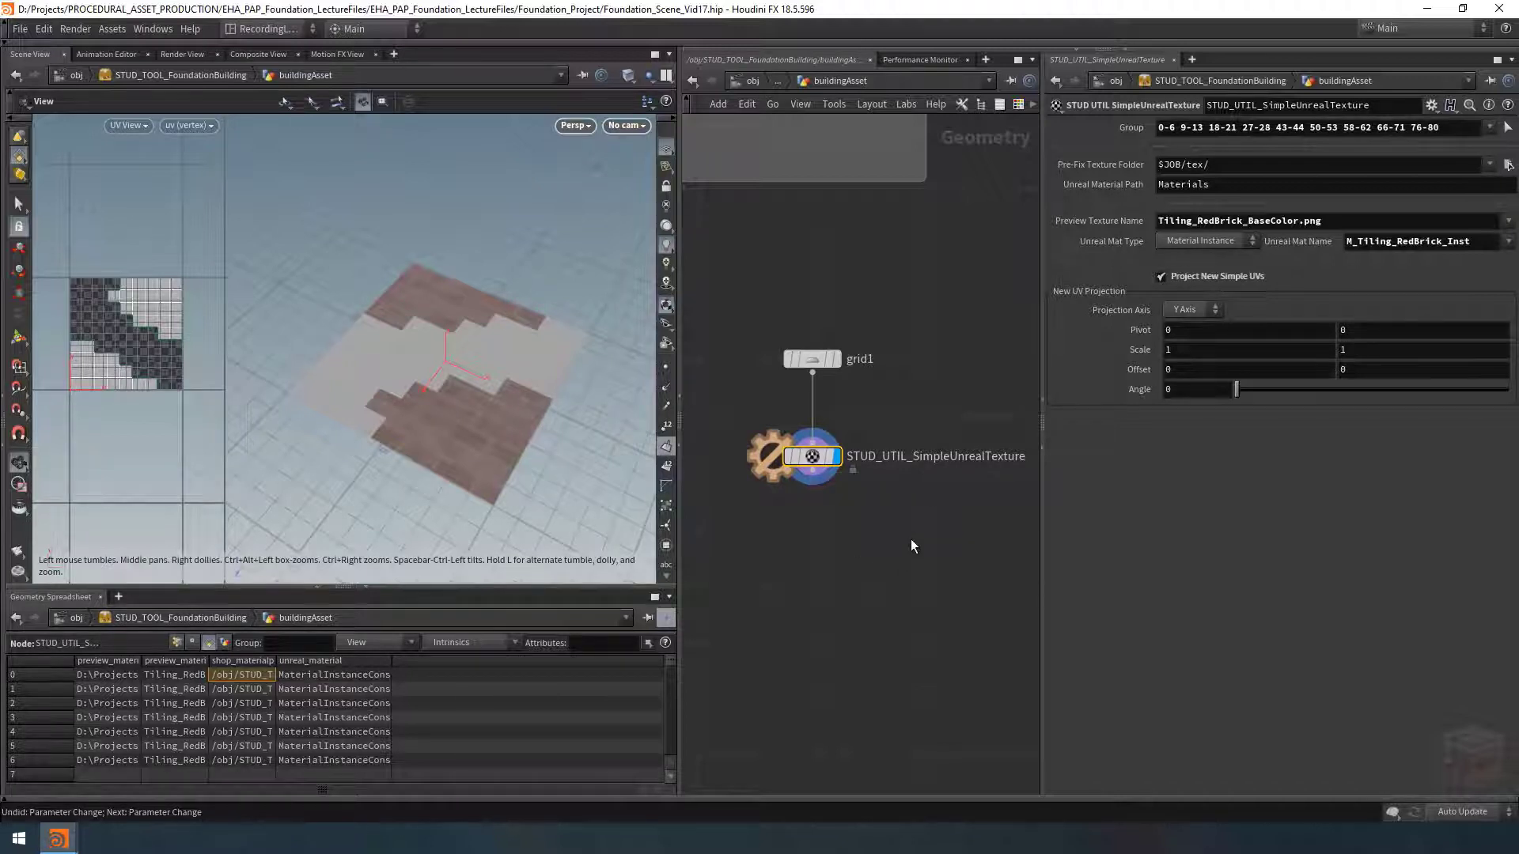
Step: Duplicate the STUD_UTIL_SimpleUnrealTexture node and wire the copy in line beneath the original
key(ctrl+c)
key(ctrl+v)
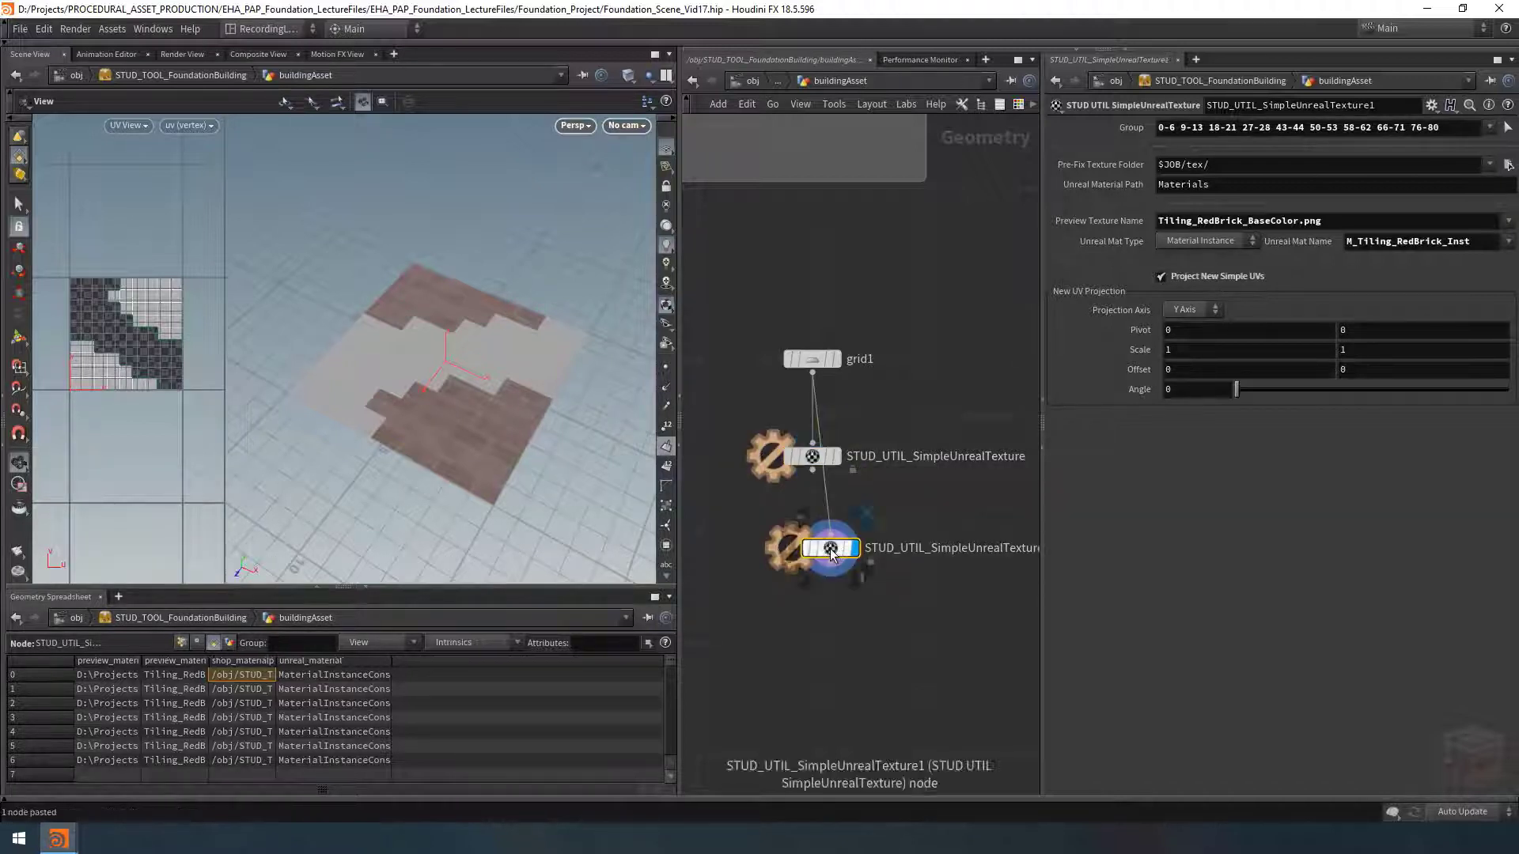
drag(812, 472, 830, 536)
drag(831, 552, 813, 536)
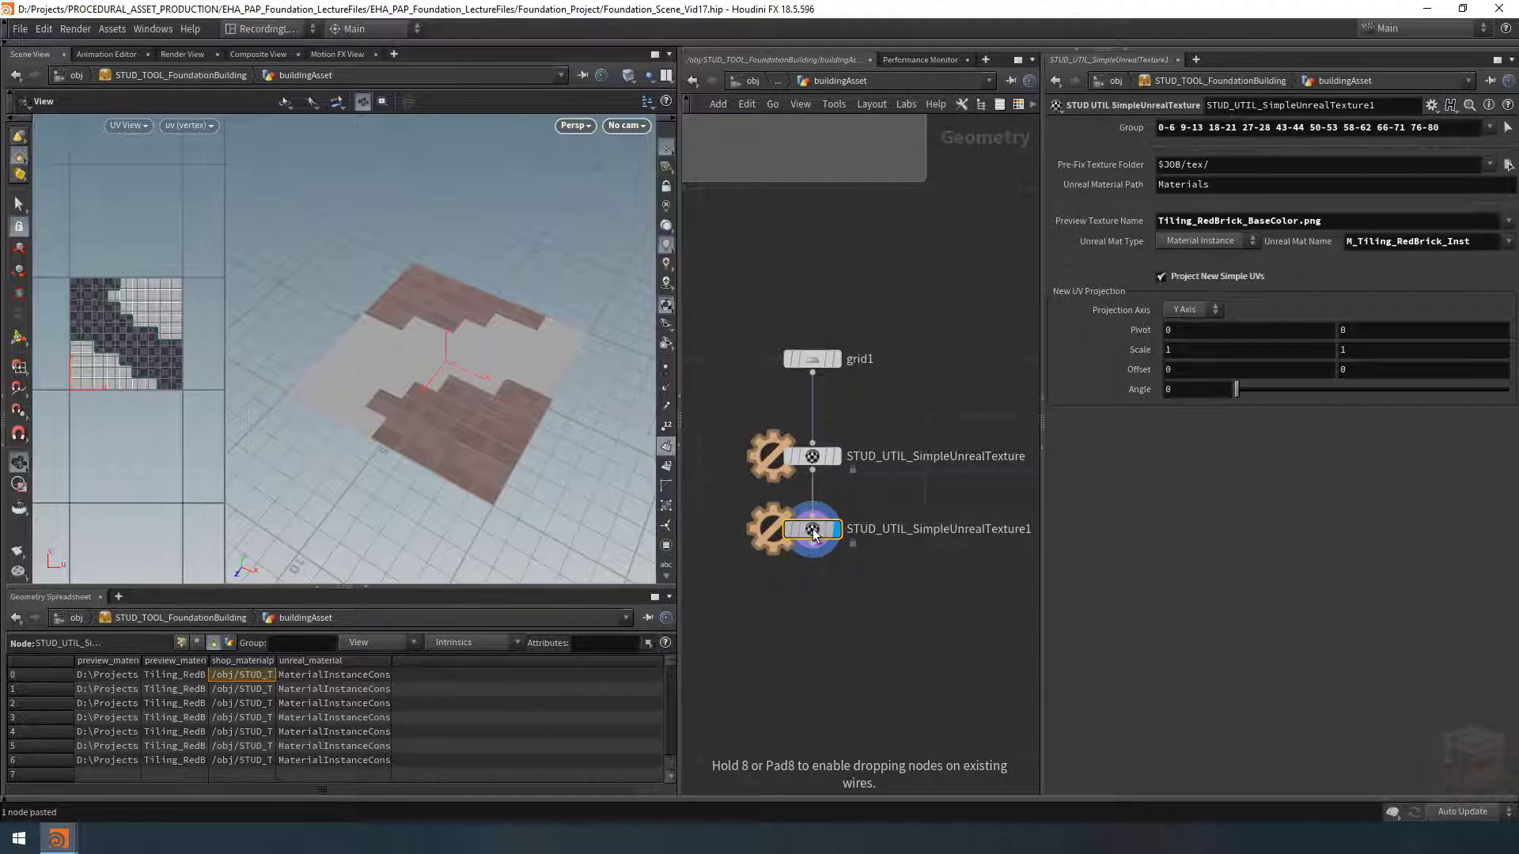
click(1507, 128)
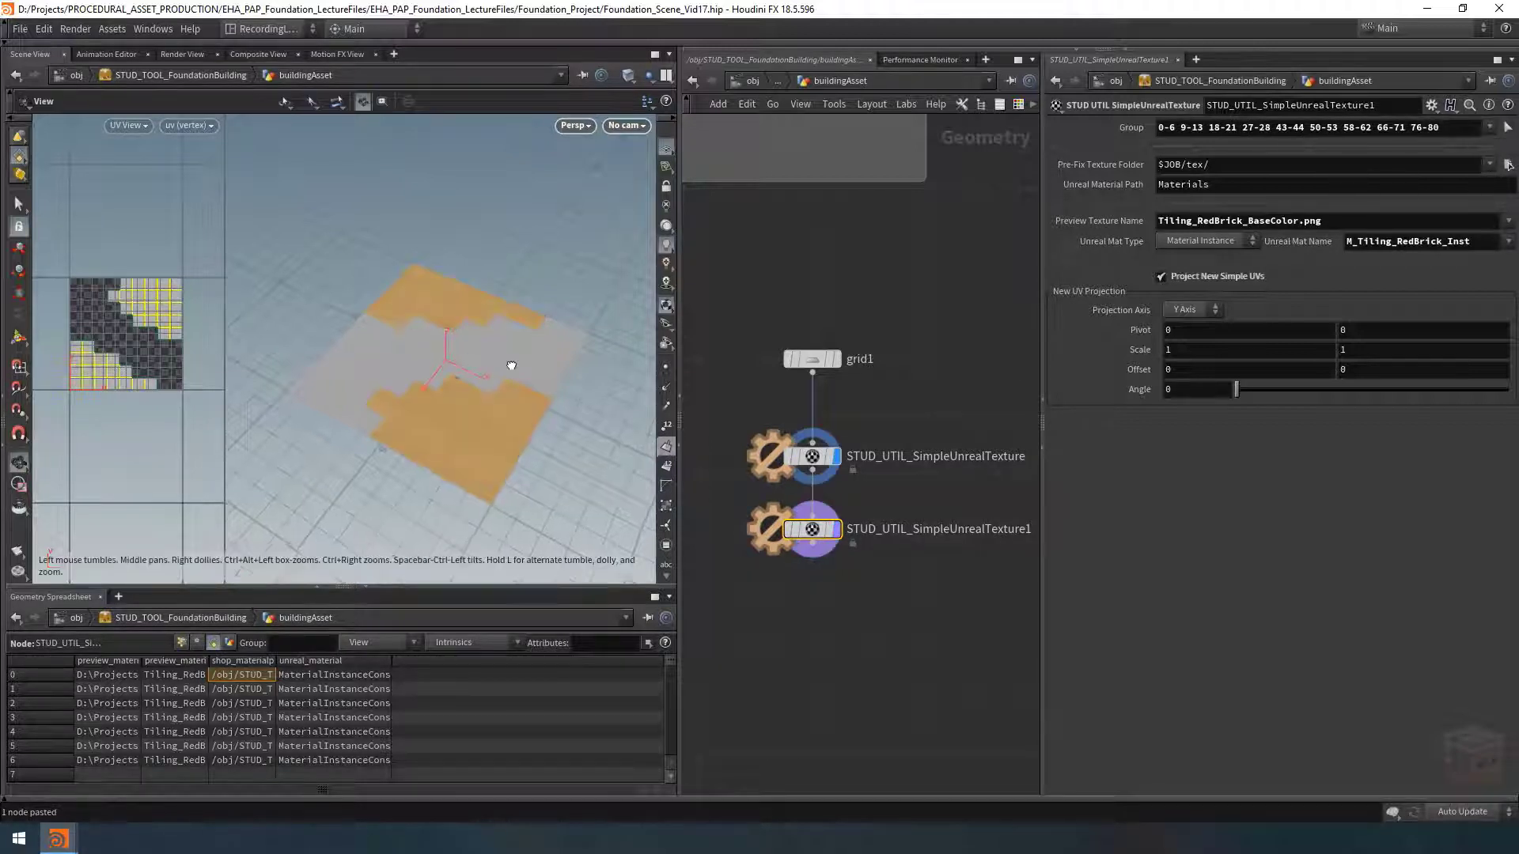
alt+drag(511, 365, 456, 366)
drag(296, 315, 633, 397)
right_click(587, 285)
click(628, 323)
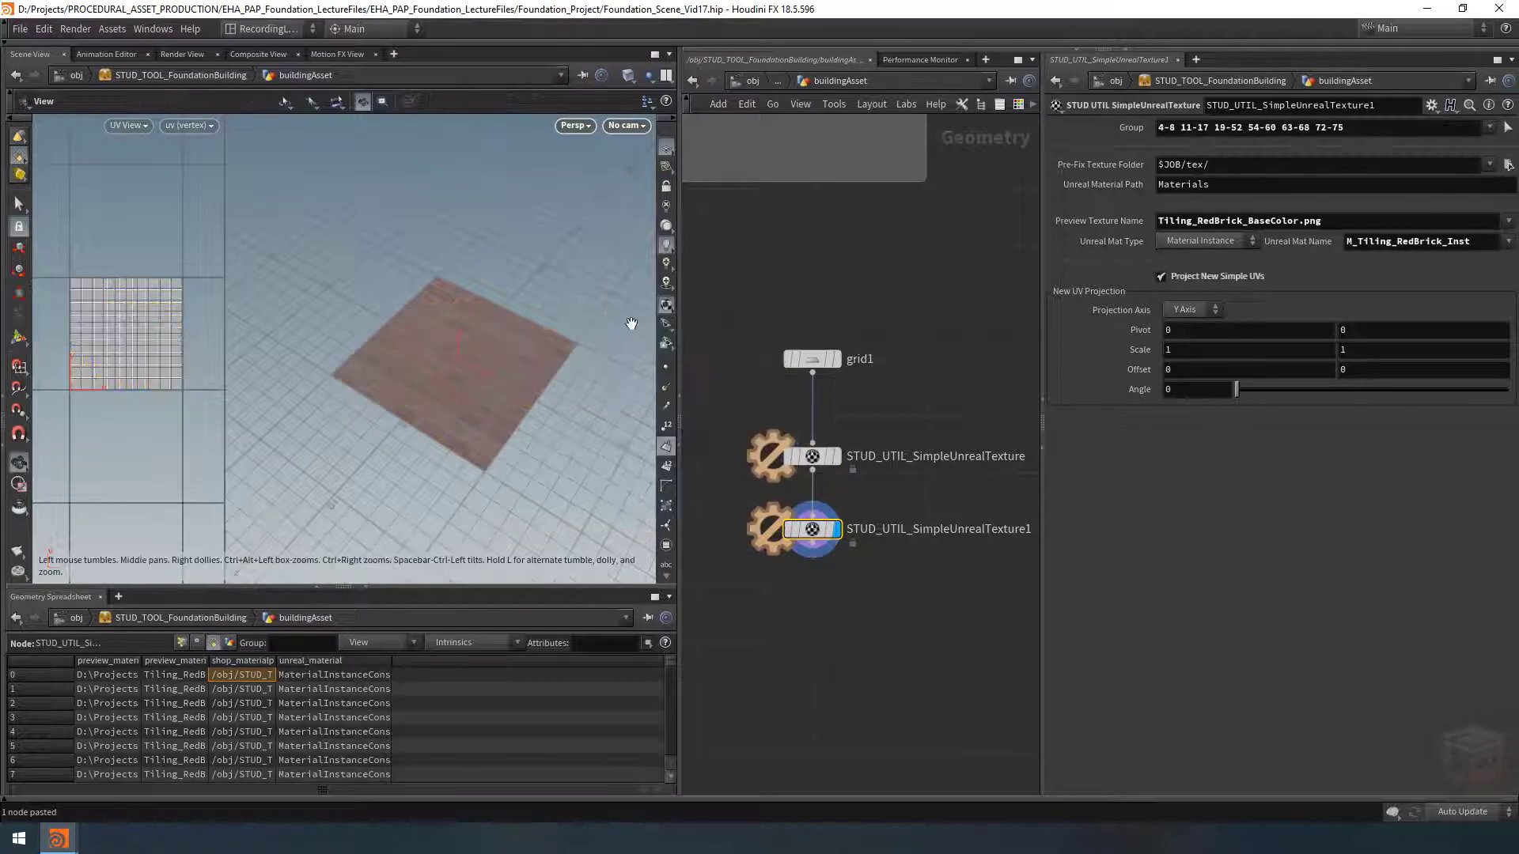
drag(630, 323, 483, 364)
Step: Set the duplicate's Preview Texture Name to the Roof Gravel preset and its Unreal Mat Name to M_Tiling_RoofGravel_Inst
click(1507, 222)
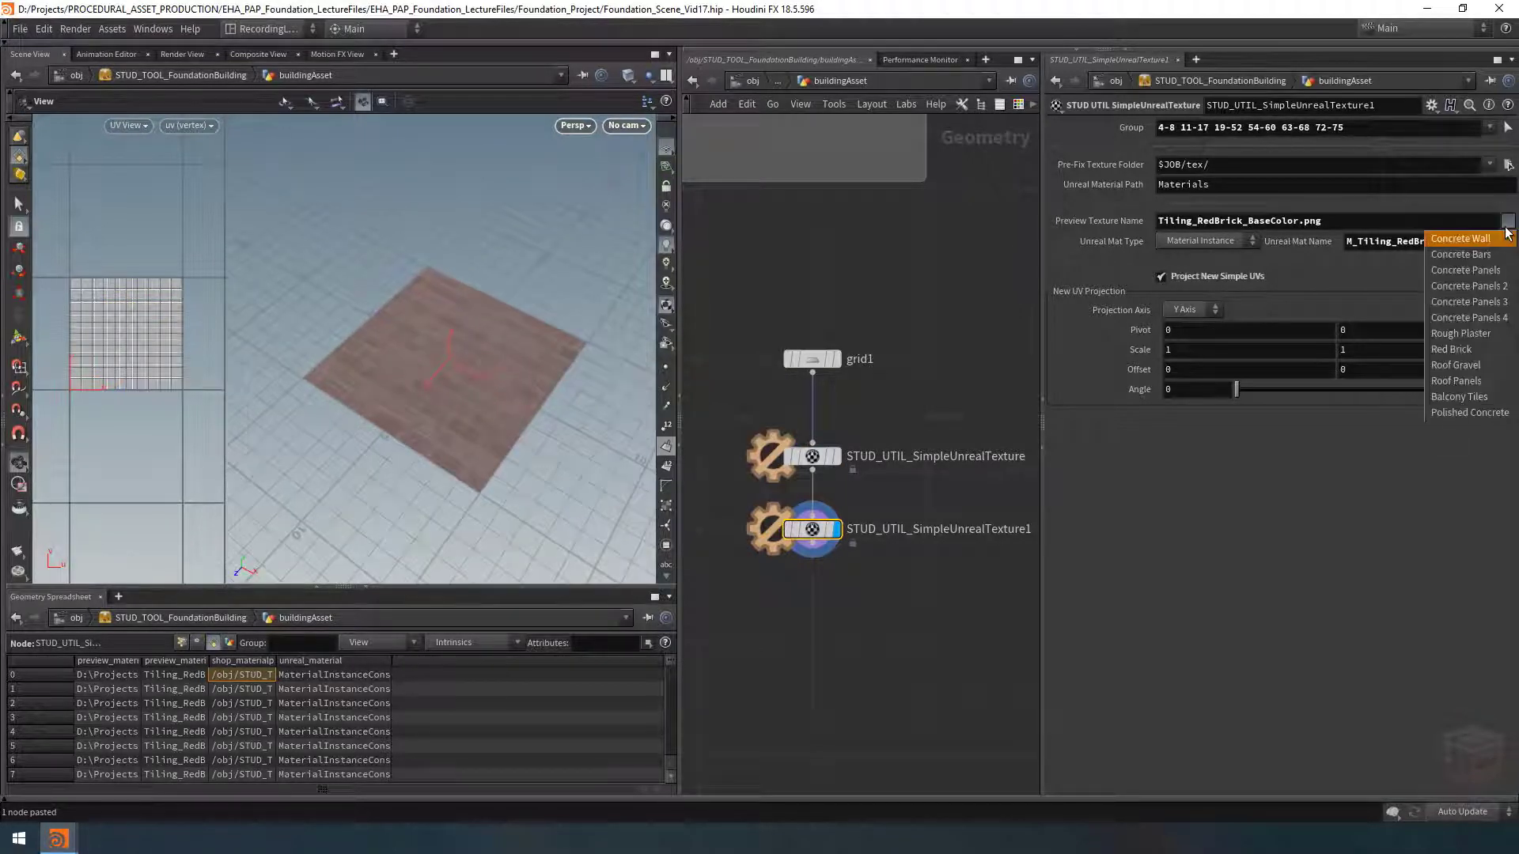
click(1458, 365)
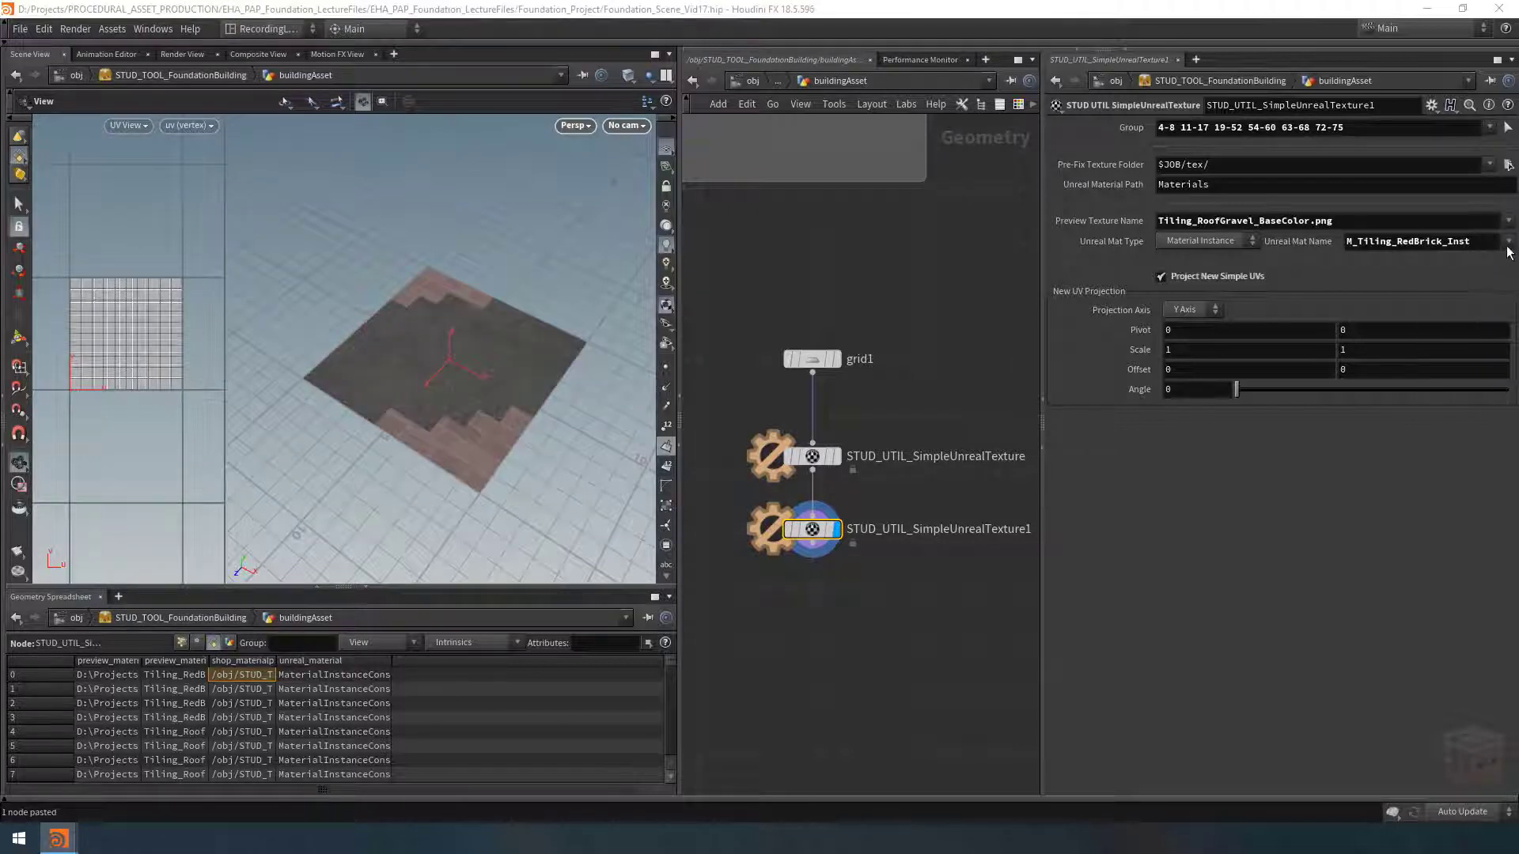
click(1507, 241)
click(1441, 386)
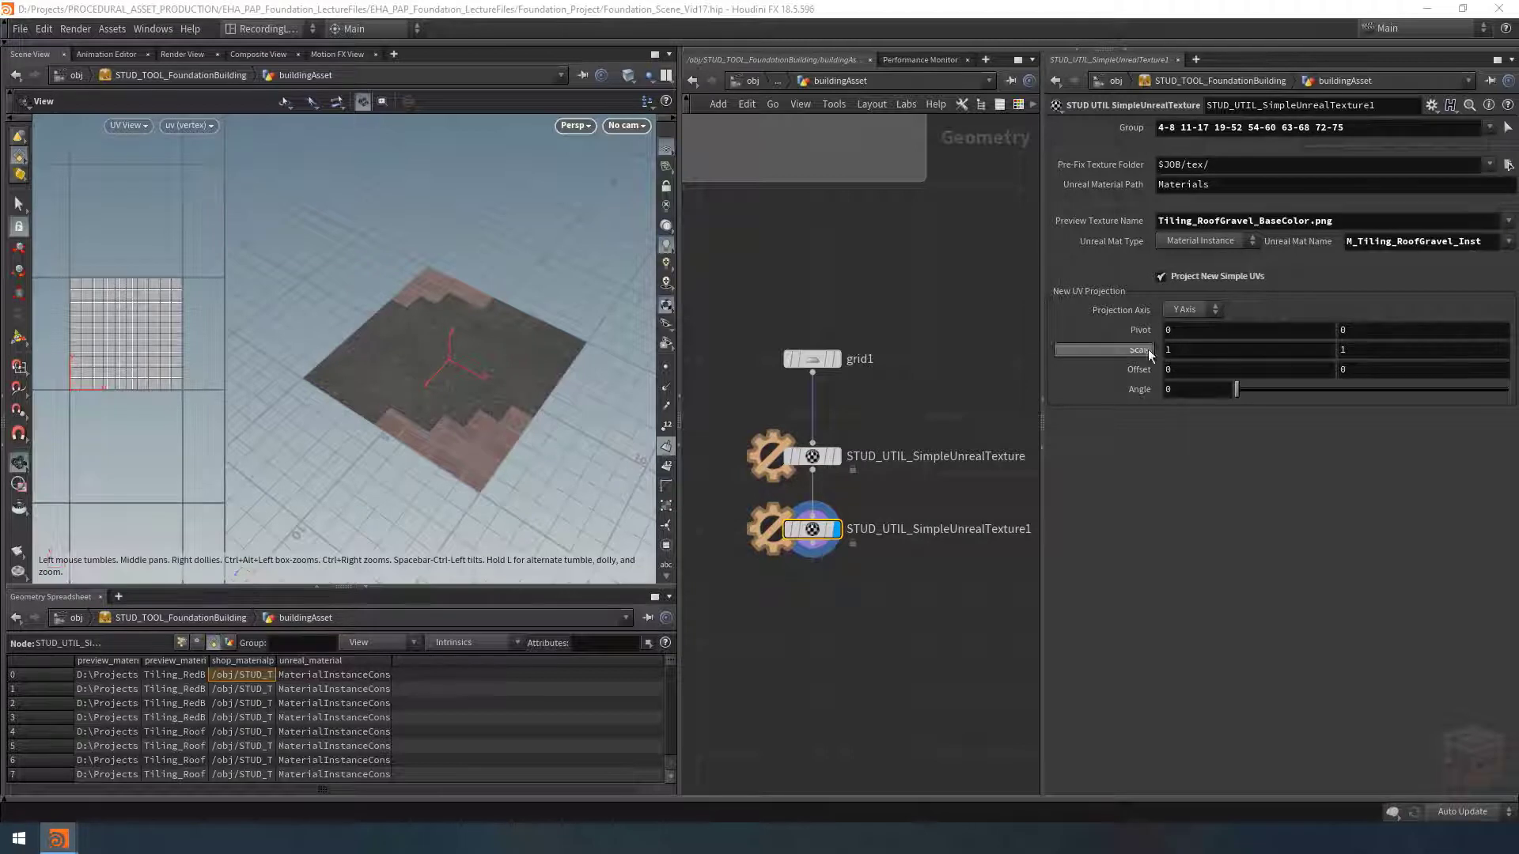
Step: Set the duplicate's first UV projection Scale value to 1.4
middle_drag(1188, 349, 1305, 351)
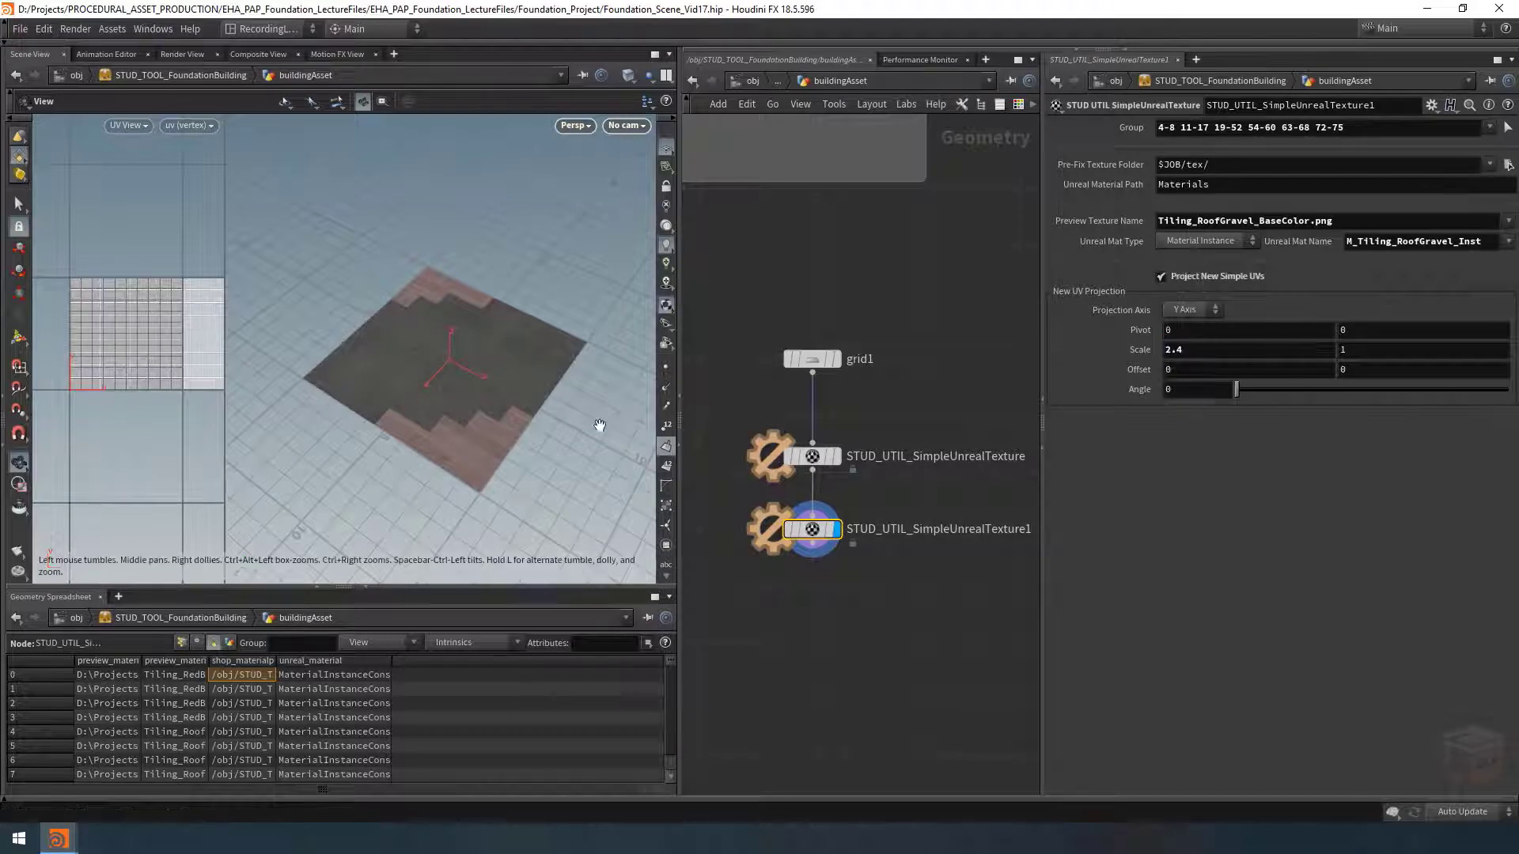
scroll(486, 443, up, 3)
middle_drag(1204, 350, 1140, 356)
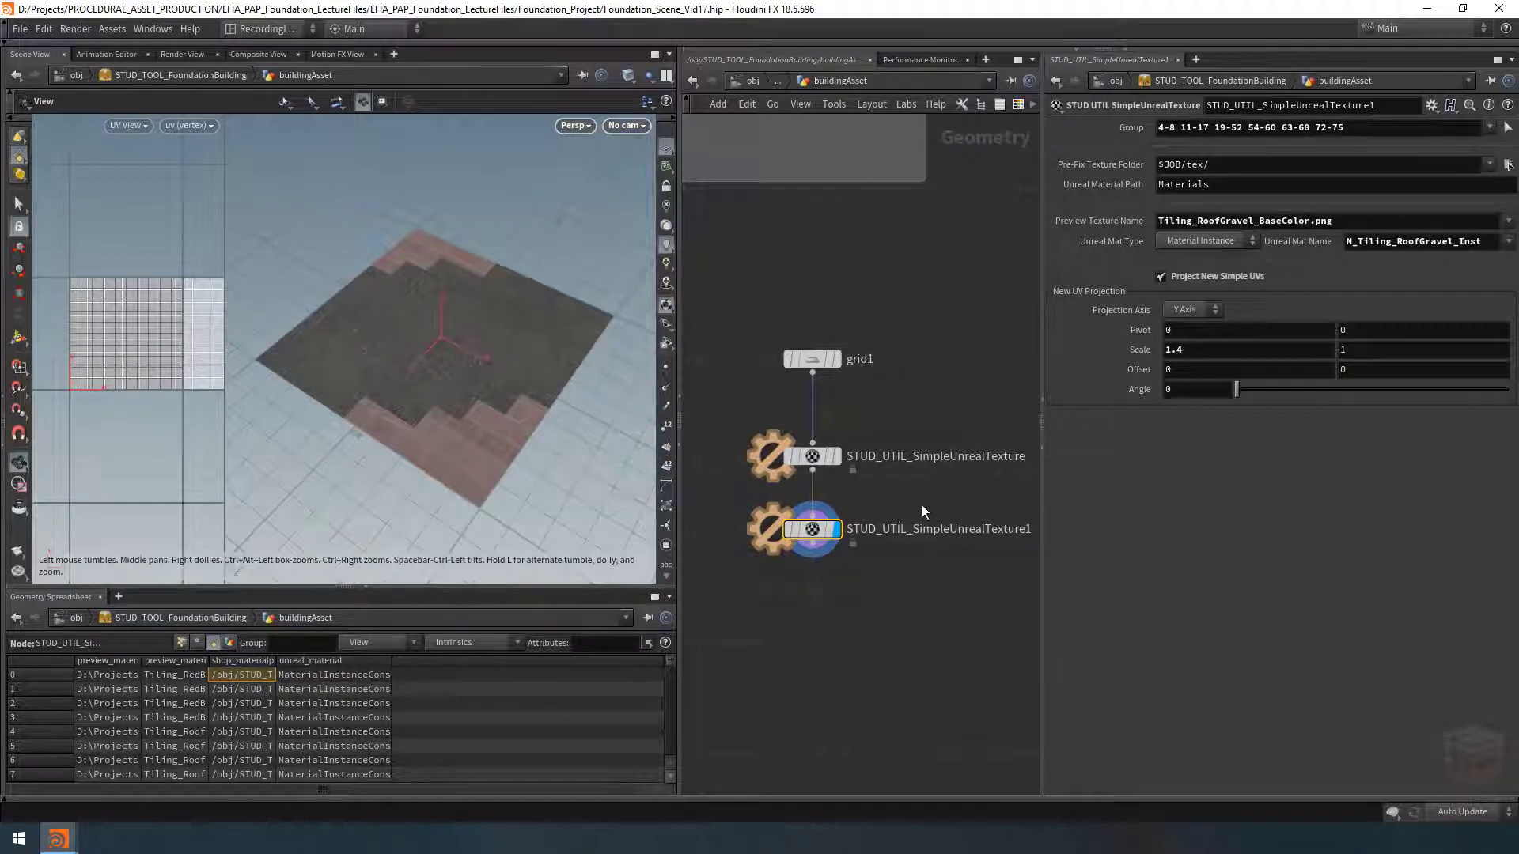
Step: Allow editing of the duplicate asset's contents and enter its internal network
right_click(821, 536)
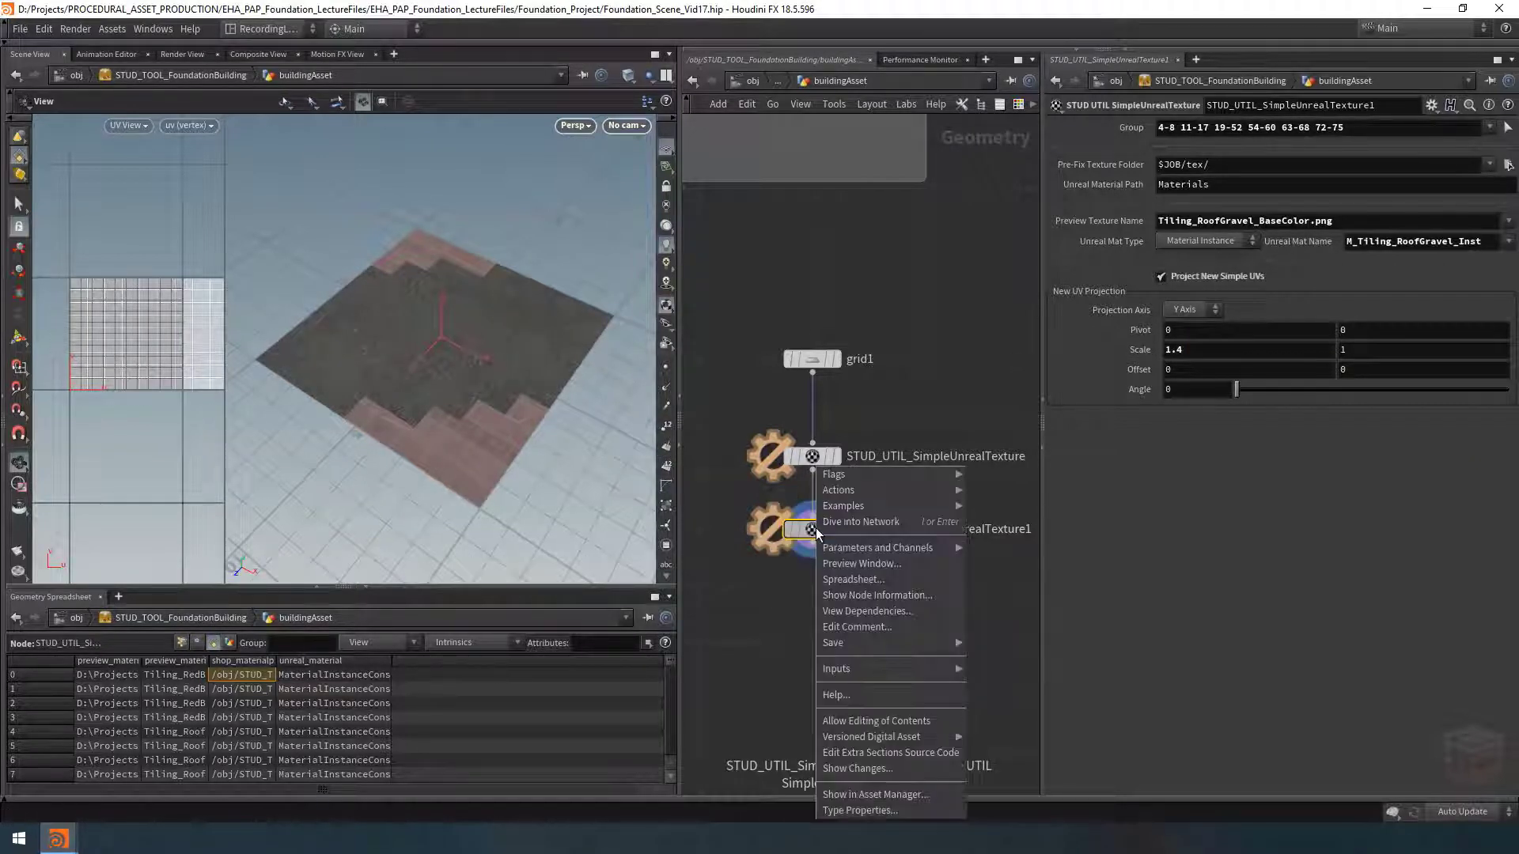
click(890, 719)
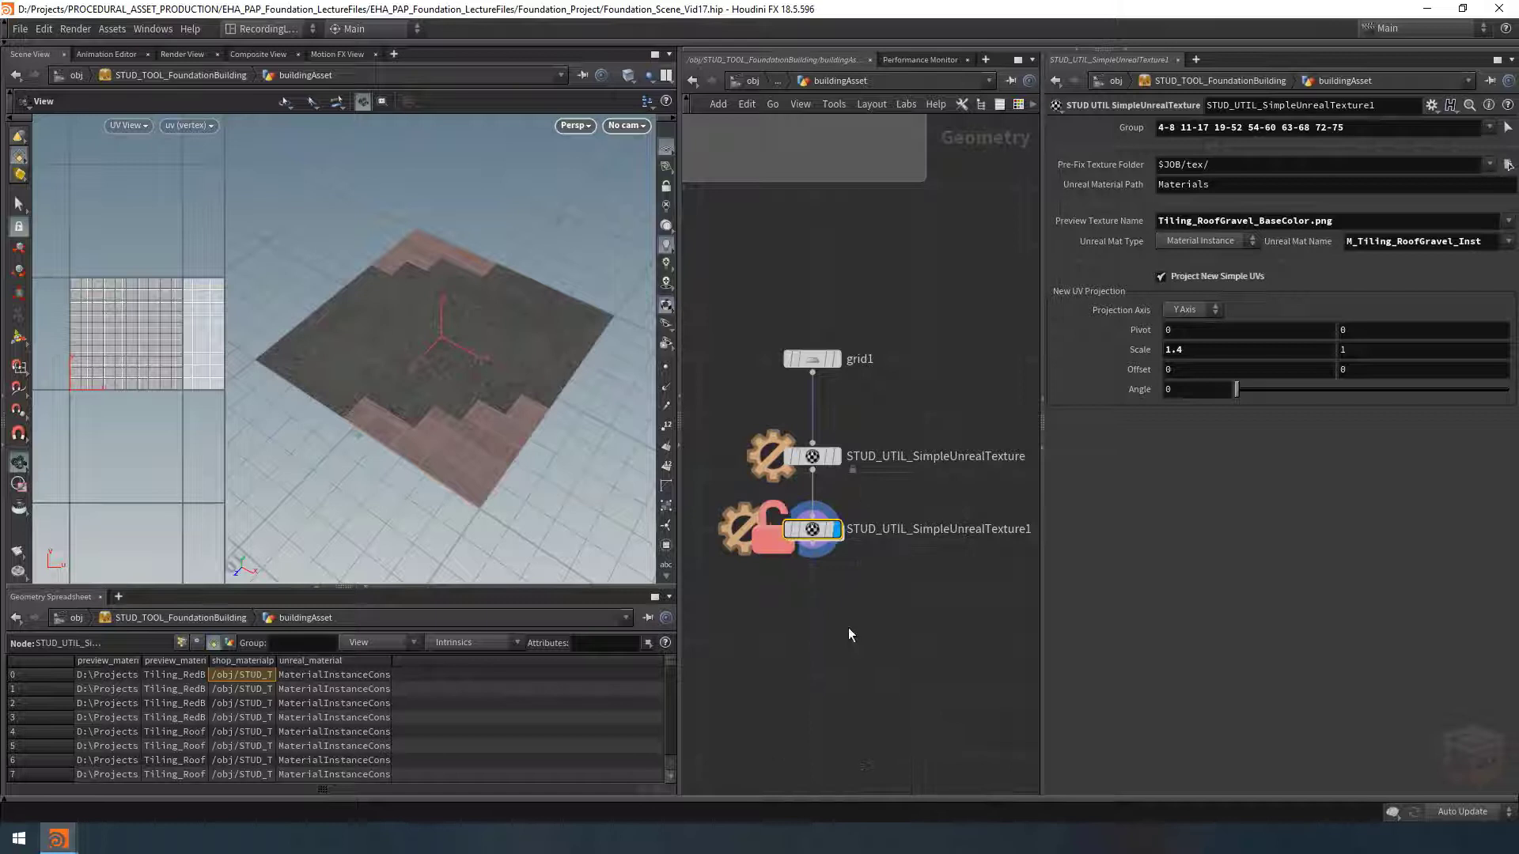
double_click(814, 529)
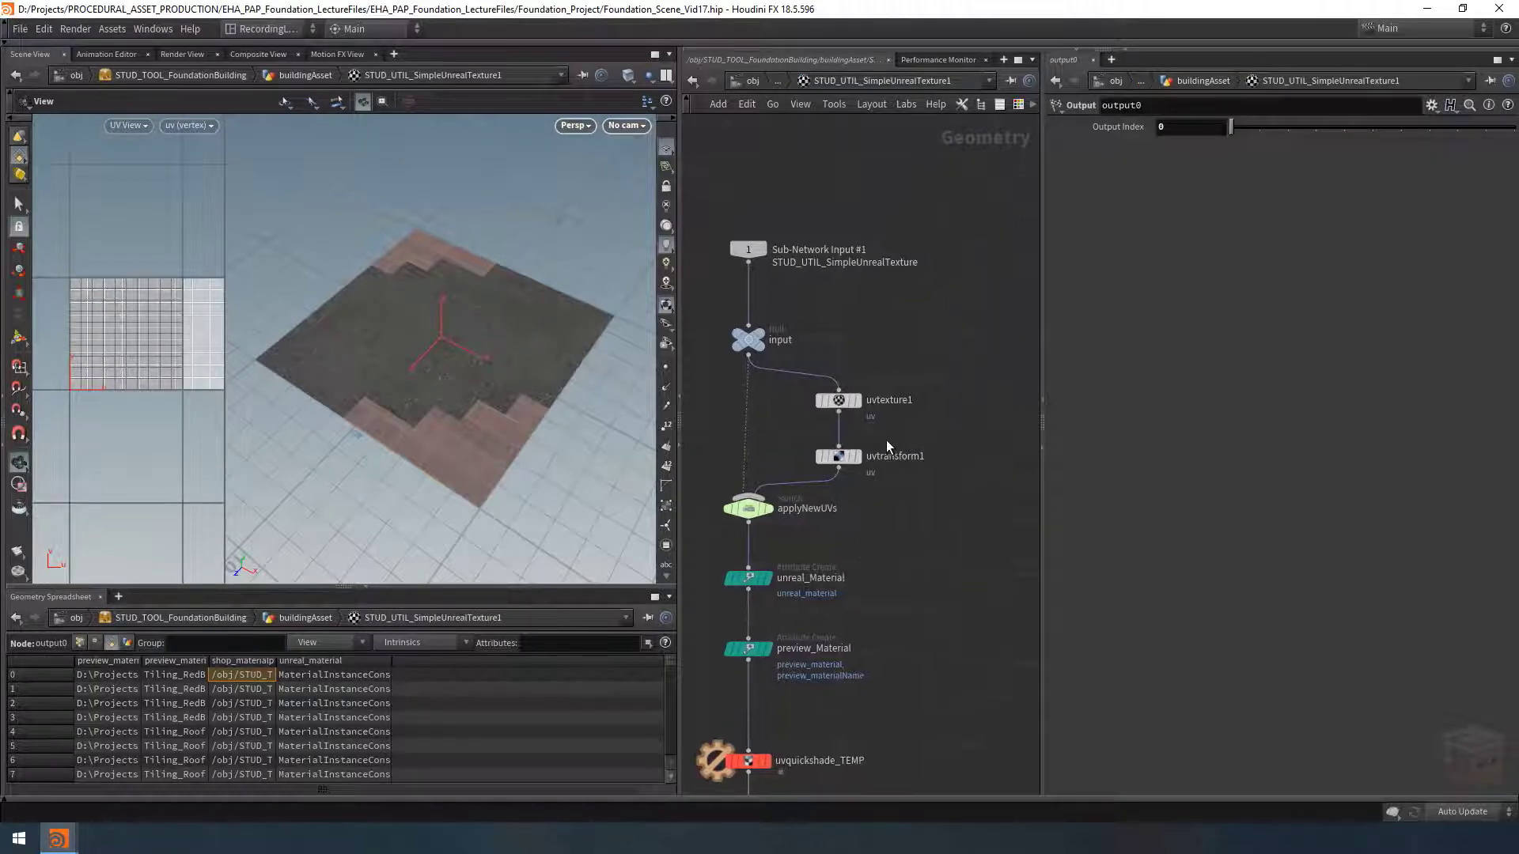
Step: Check the Group setting on the UV transform, UV texture, unreal material, preview material and uvquickshade nodes inside the asset
drag(888, 428, 799, 480)
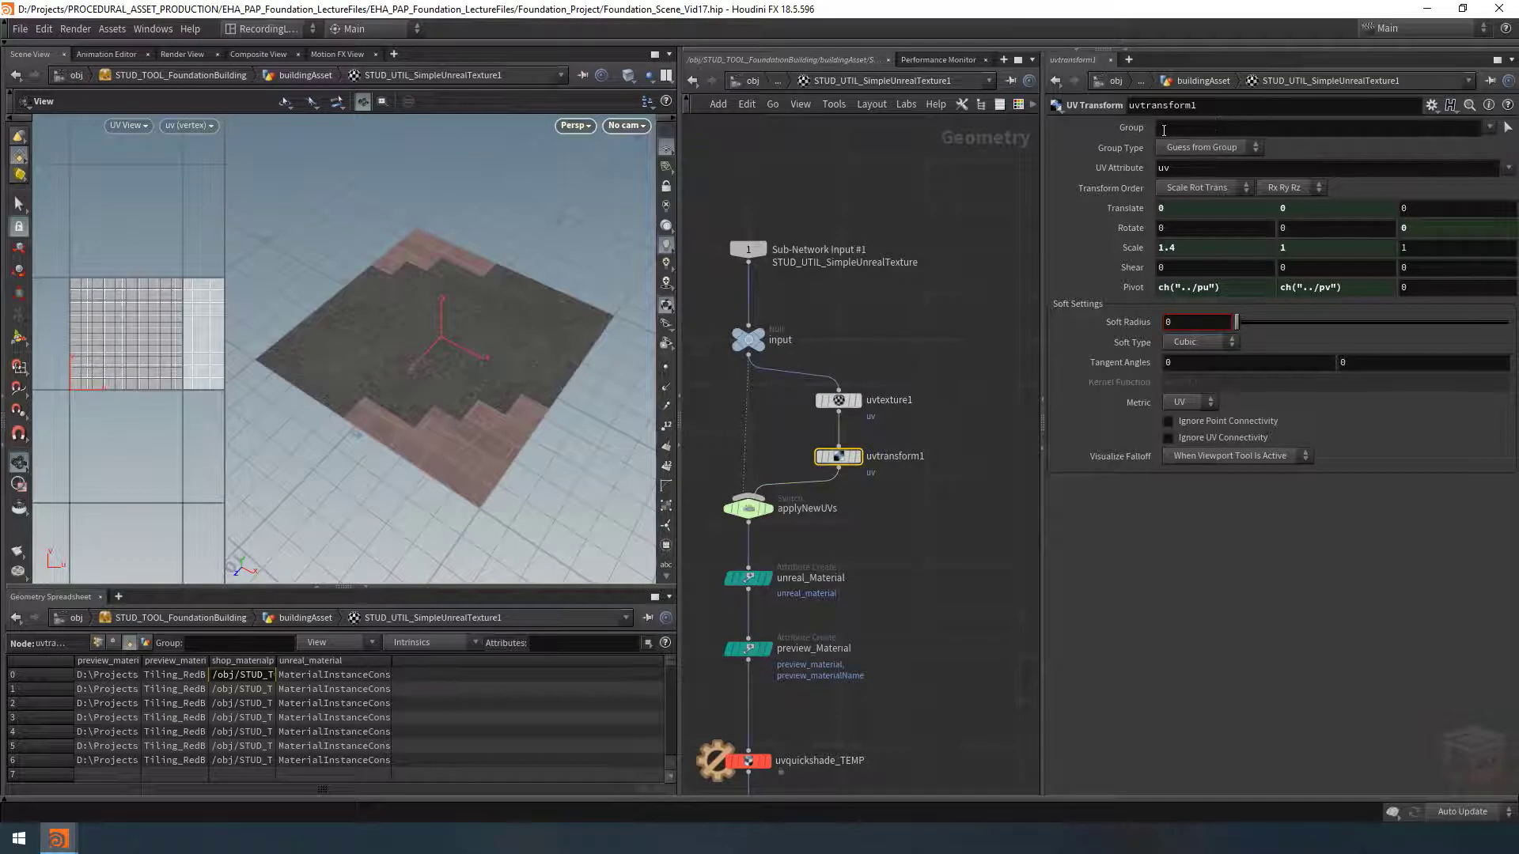
drag(931, 358, 794, 420)
middle_drag(923, 500, 979, 405)
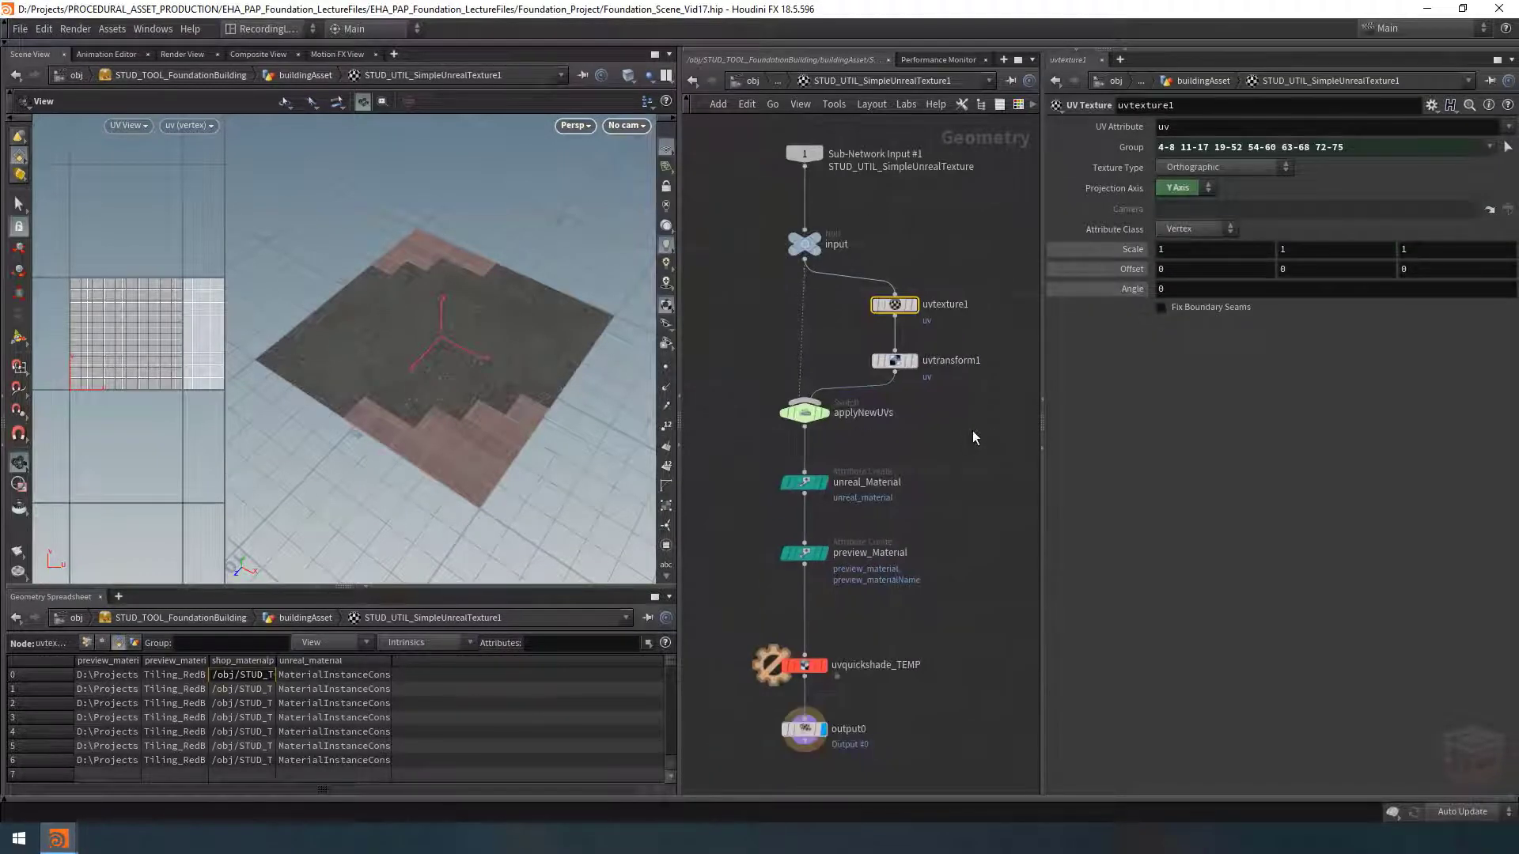
drag(956, 447, 795, 498)
drag(934, 522, 746, 584)
drag(932, 629, 761, 694)
Step: Link the uvtransform1 node's Group to the asset's Group parameter with the relative reference chs("../group")
middle_drag(934, 452, 909, 481)
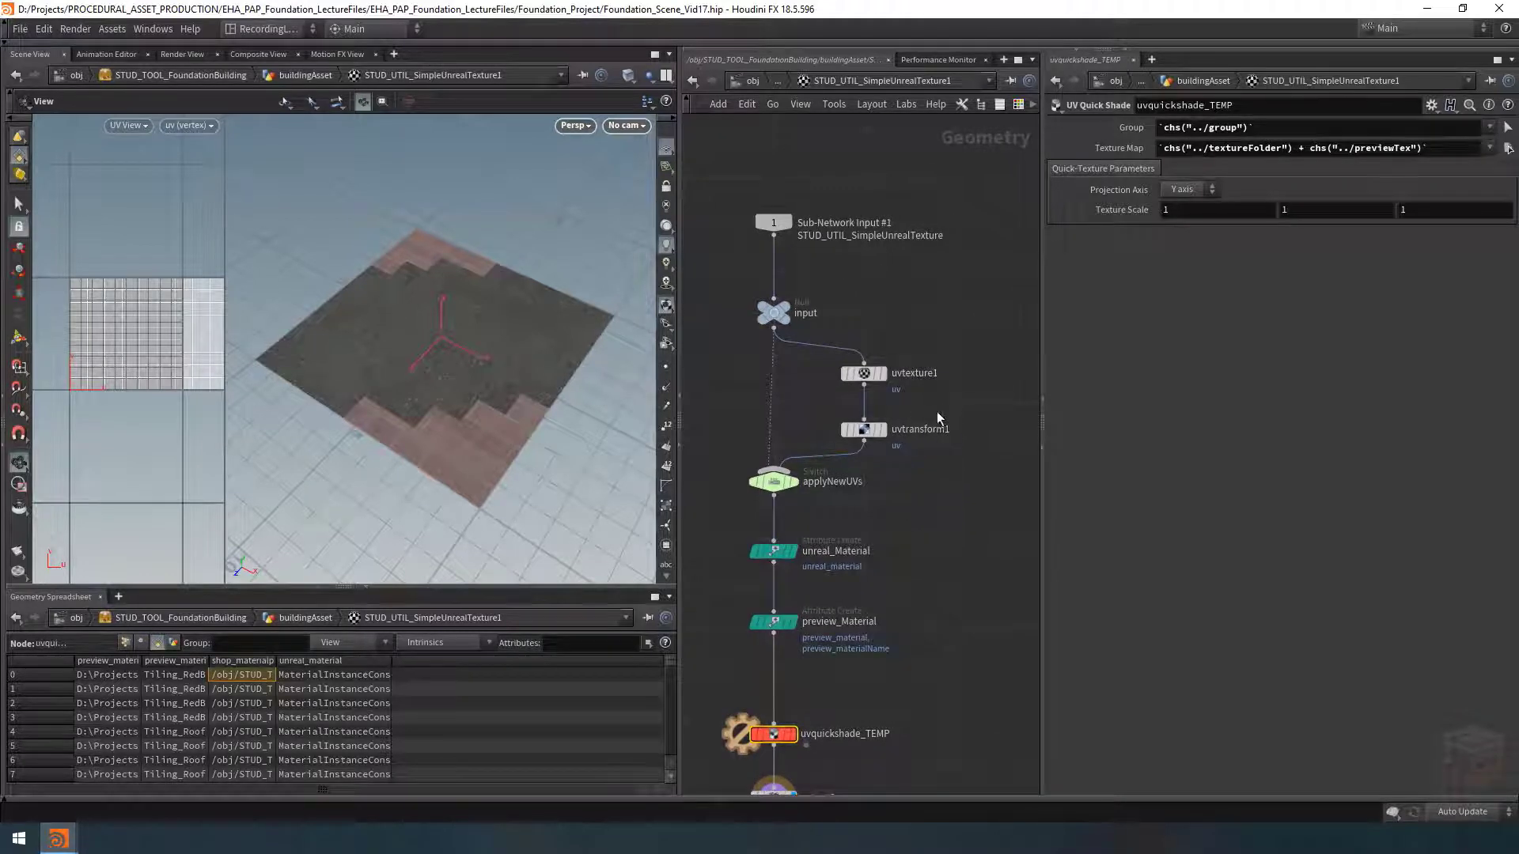
click(869, 434)
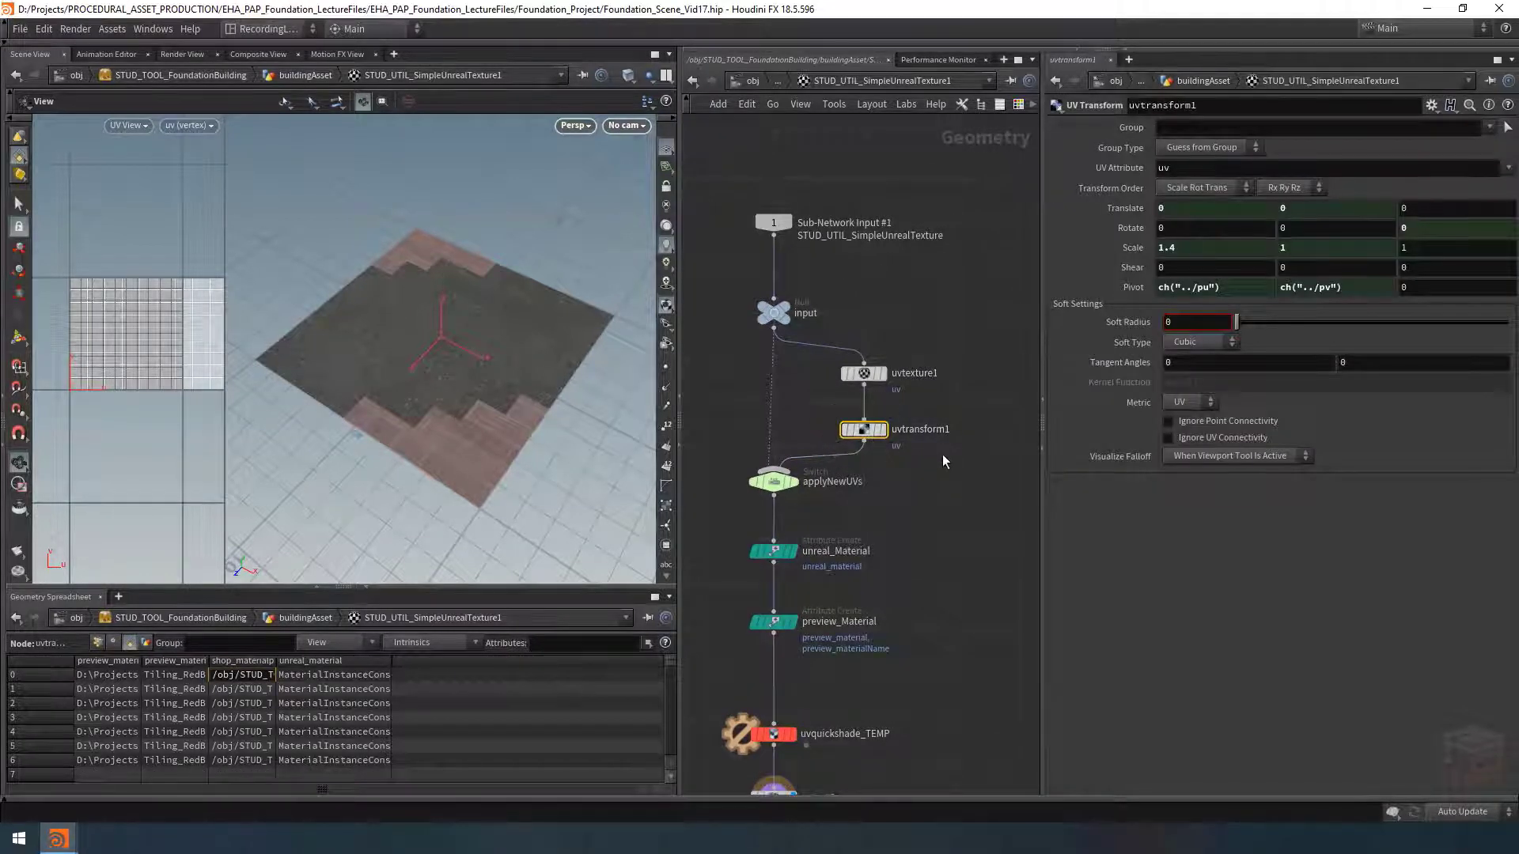
right_click(850, 79)
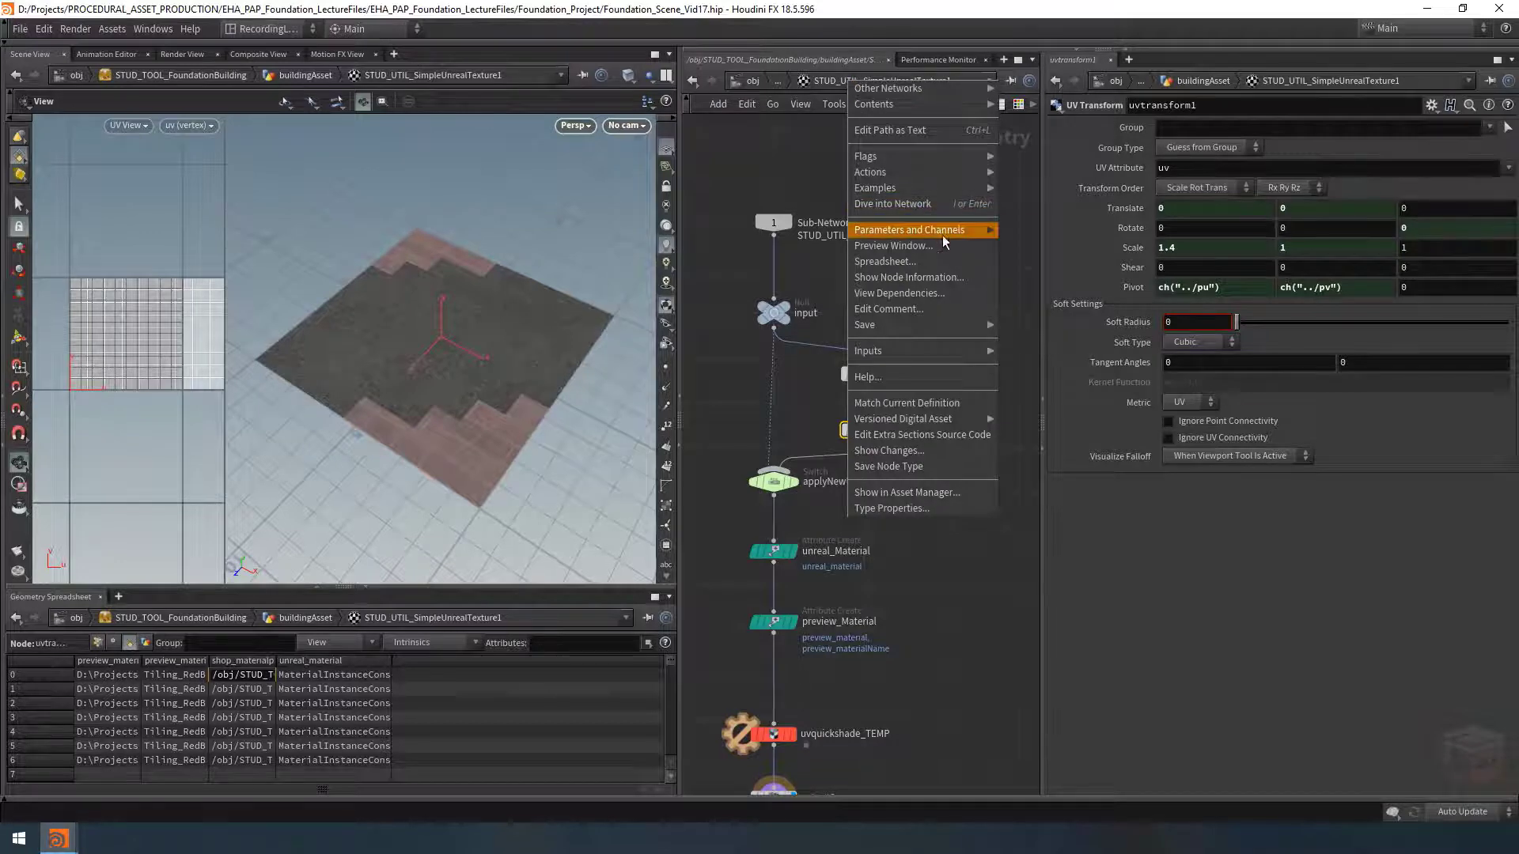
mouse_move(942, 235)
click(1038, 235)
drag(1099, 4, 1296, 419)
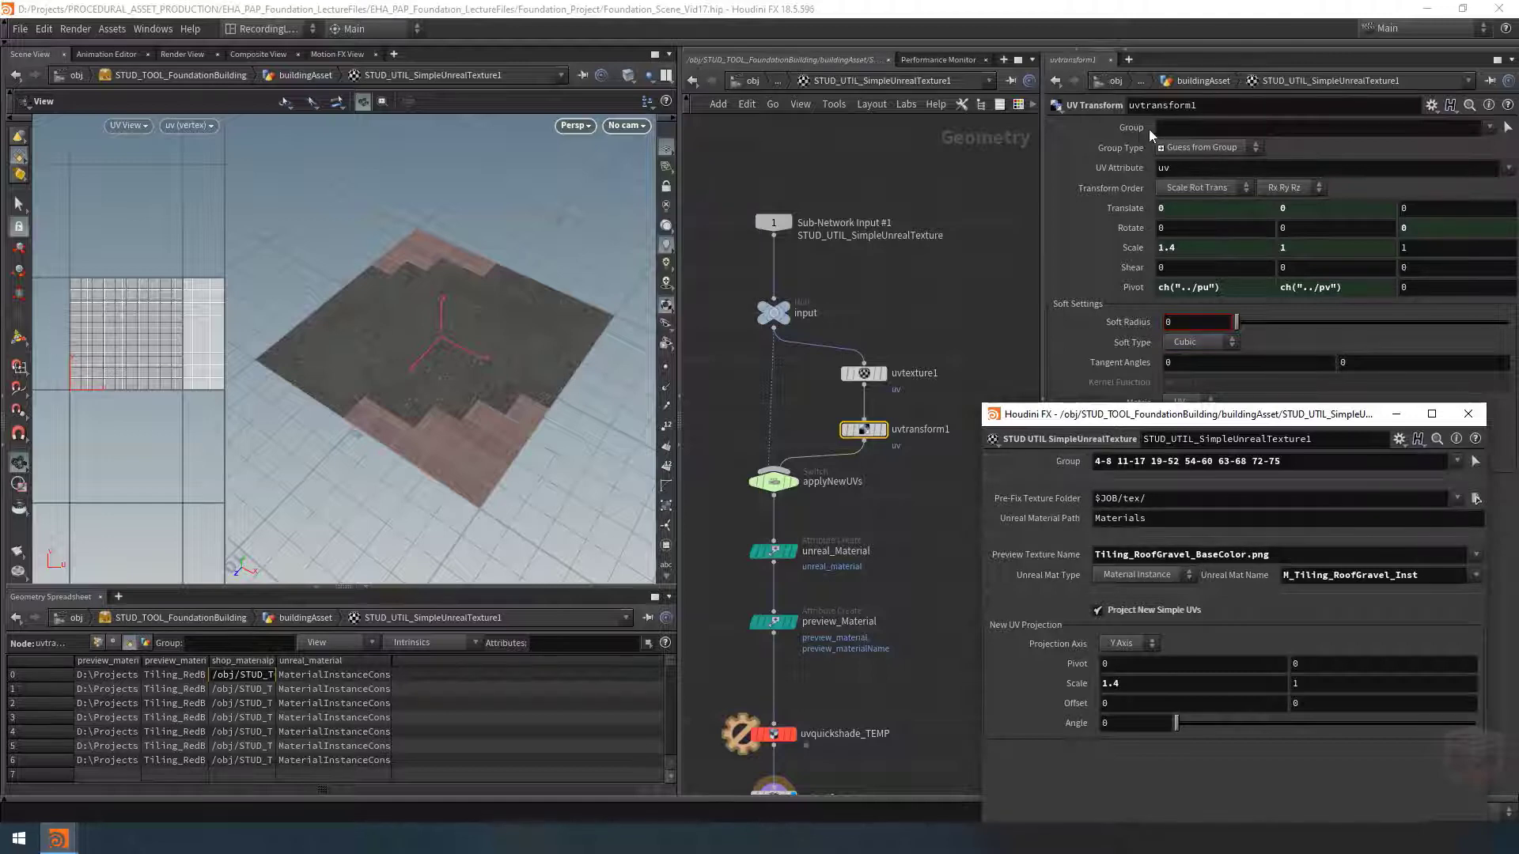
right_click(1169, 130)
click(1212, 148)
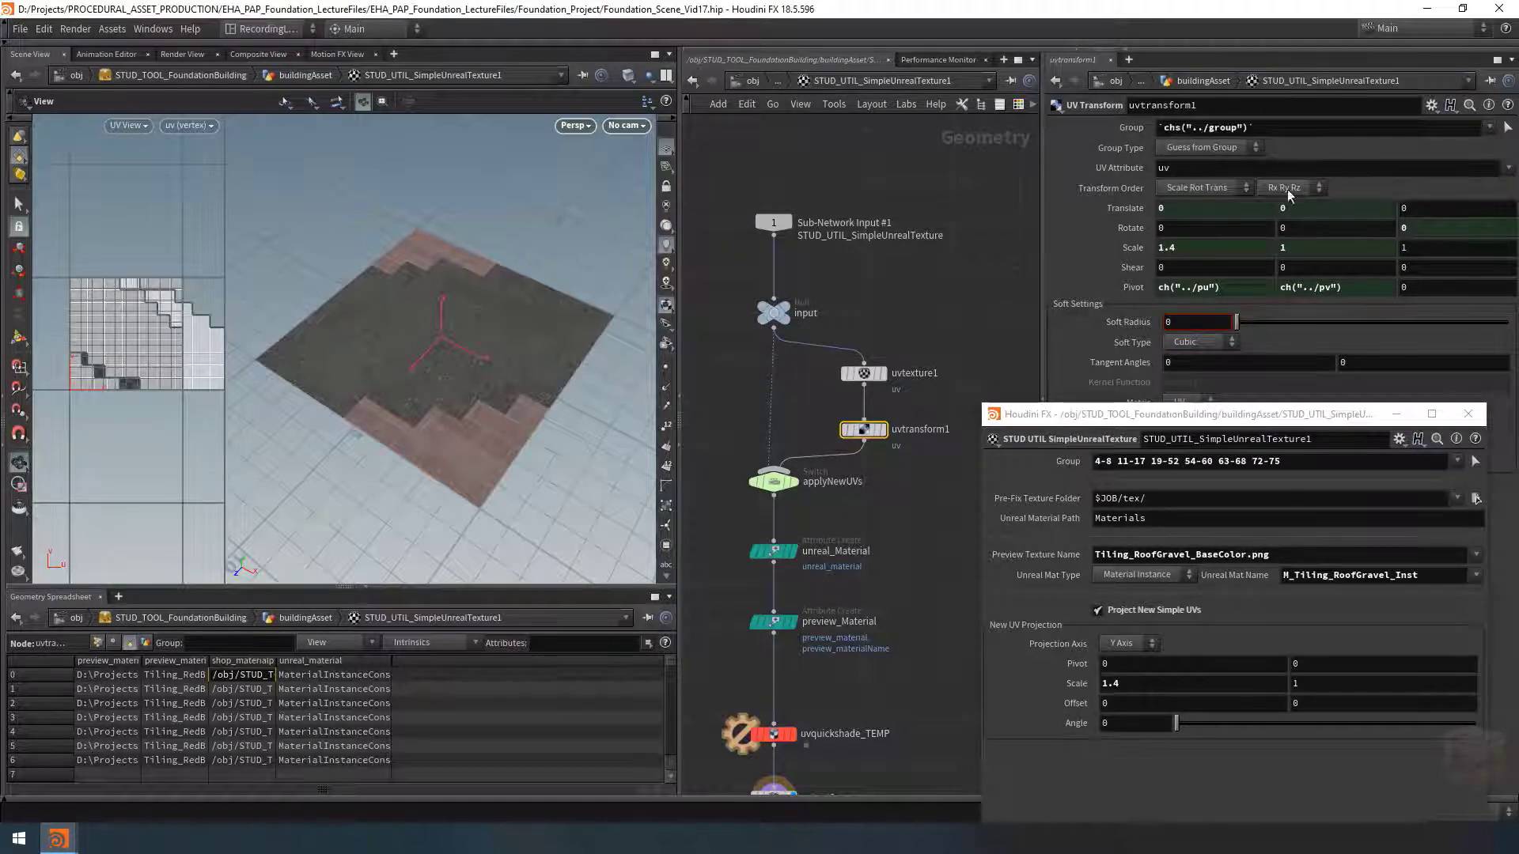
click(1468, 413)
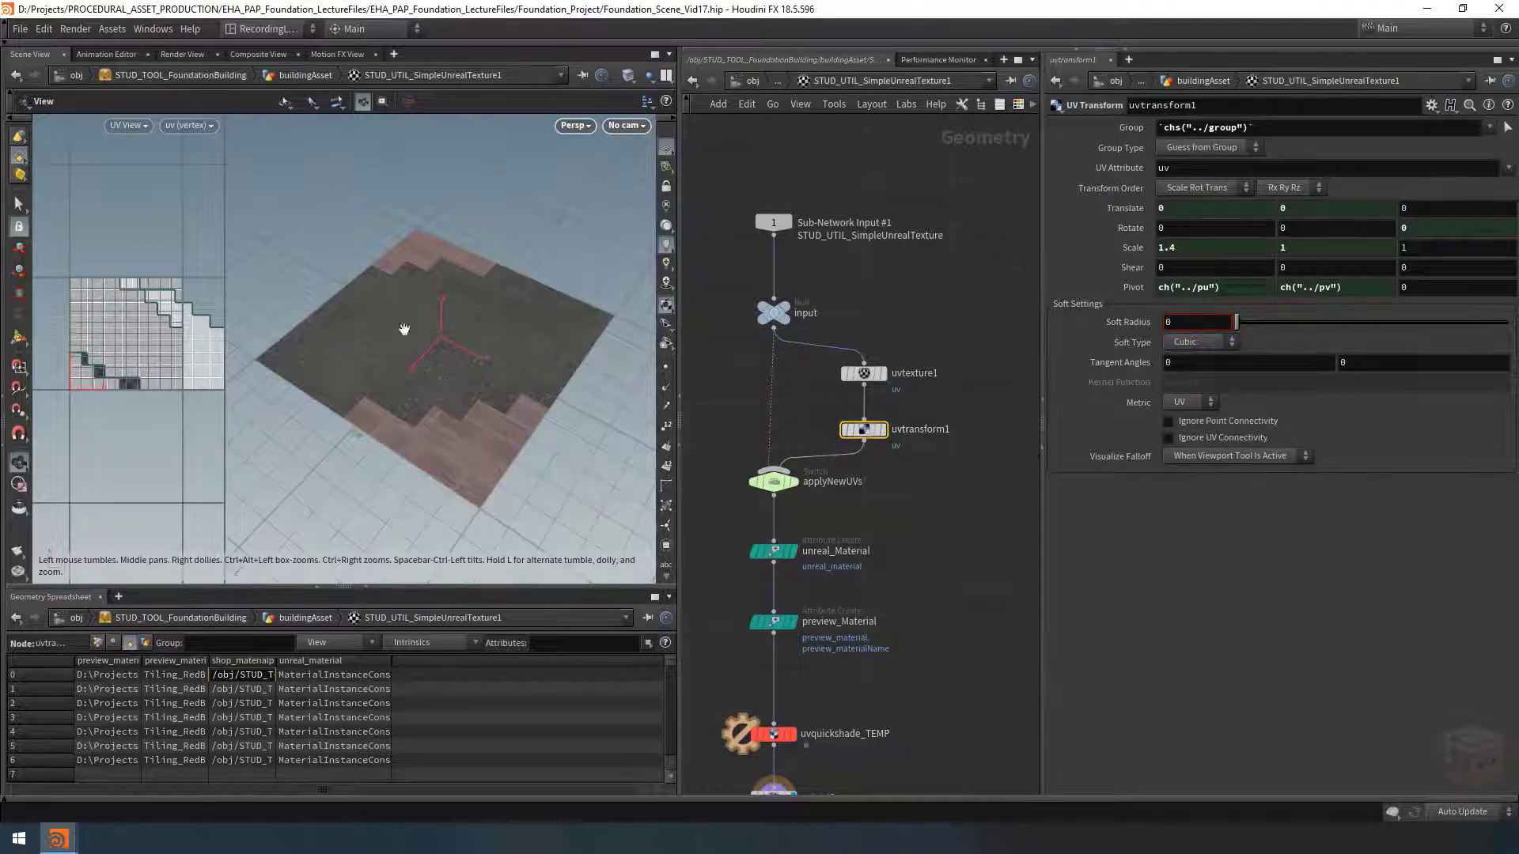
Step: Return to the buildingAsset network, save the edited asset's node type and match STUD_UTIL_SimpleUnrealTexture1 to the current definition
click(1169, 83)
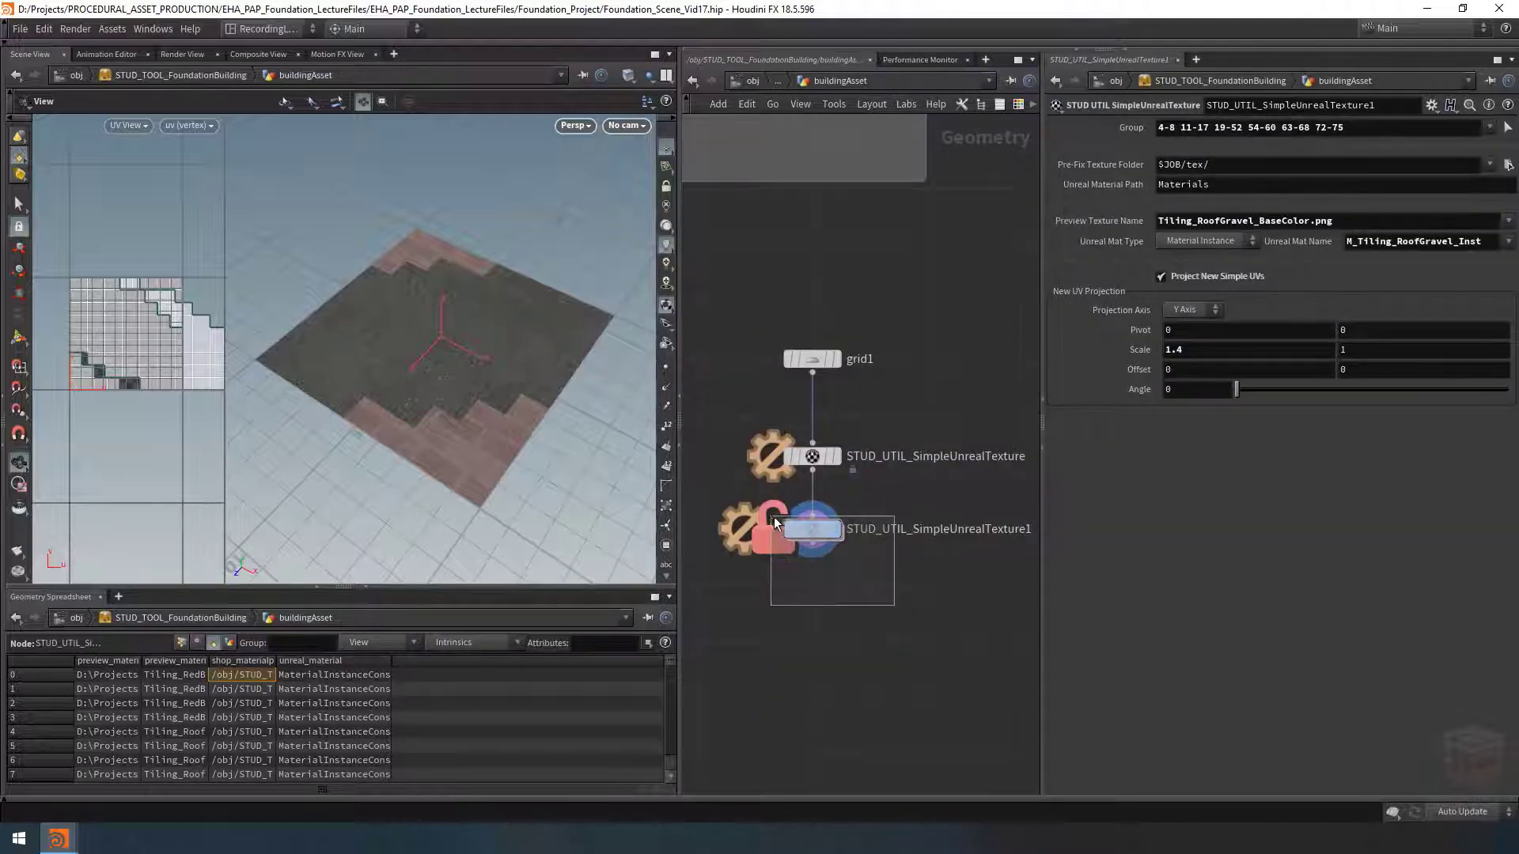
right_click(813, 528)
click(861, 770)
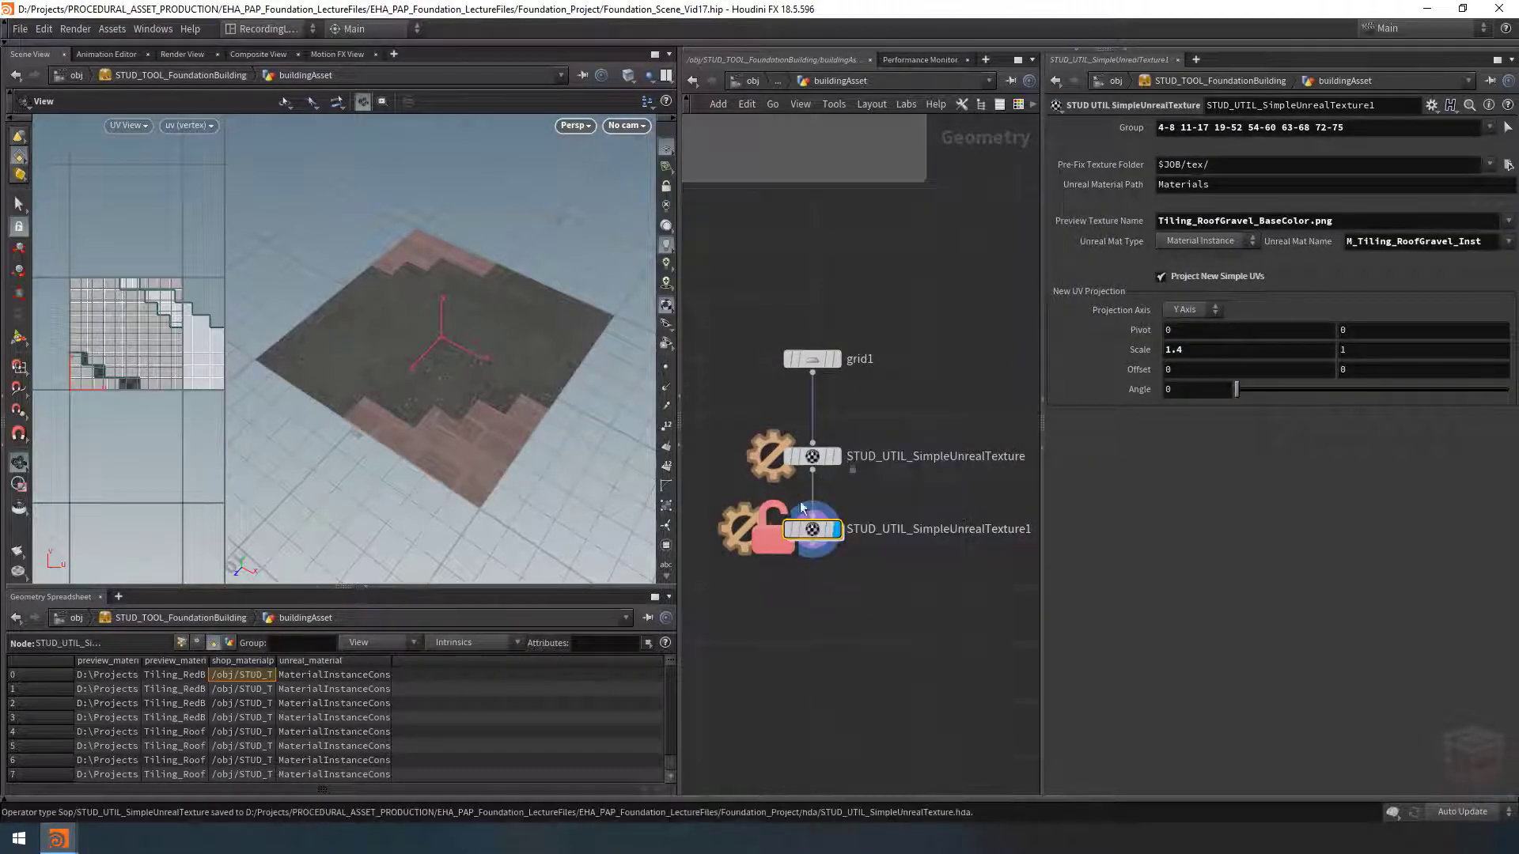
right_click(814, 531)
click(861, 703)
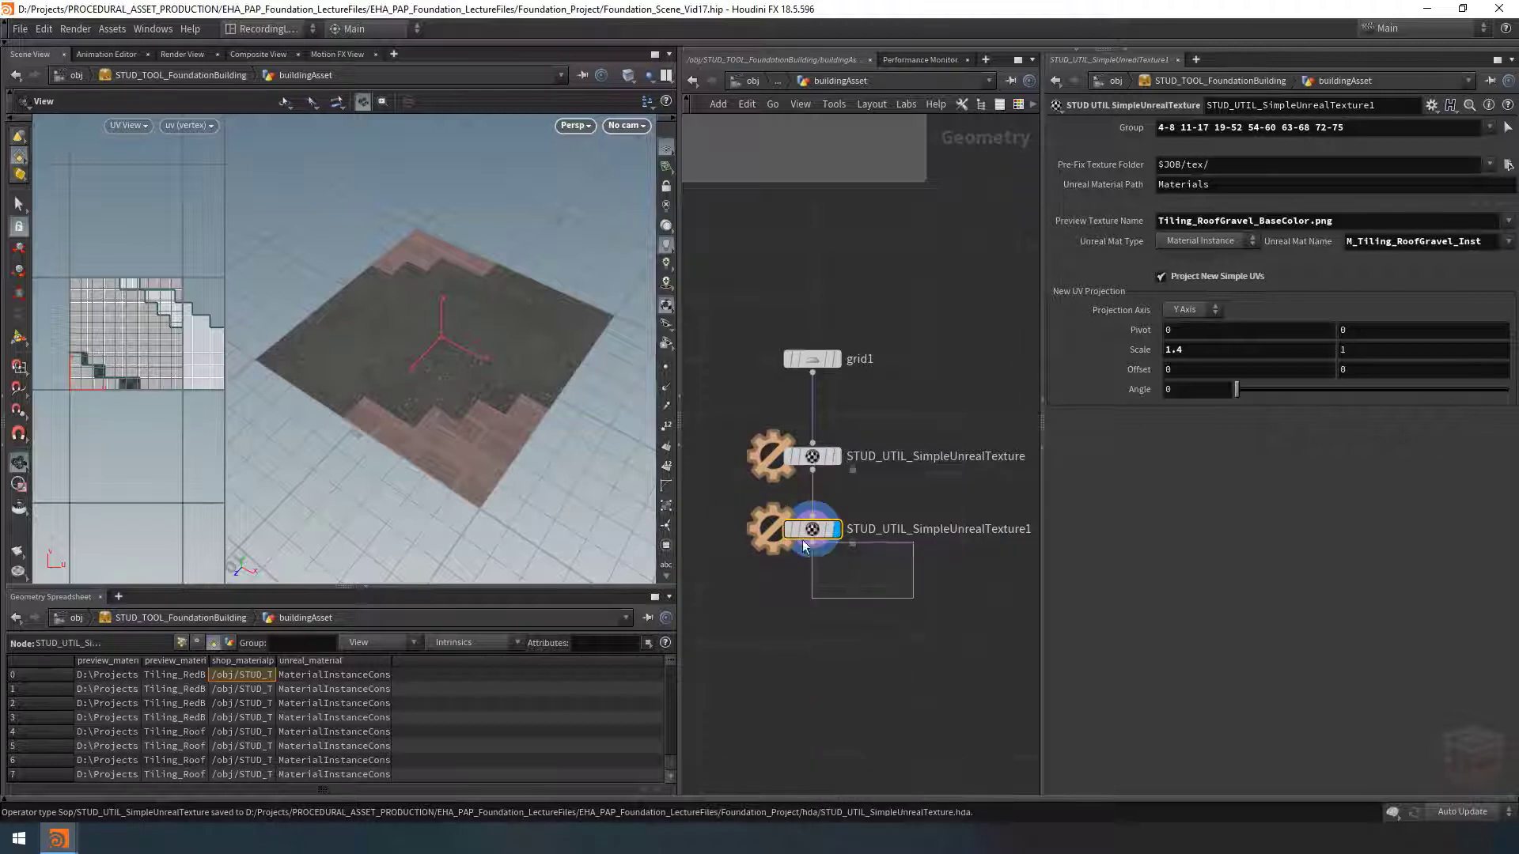
Step: Set the first UV projection Scale value of STUD_UTIL_SimpleUnrealTexture1 to 1.2
middle_drag(1196, 351, 1202, 351)
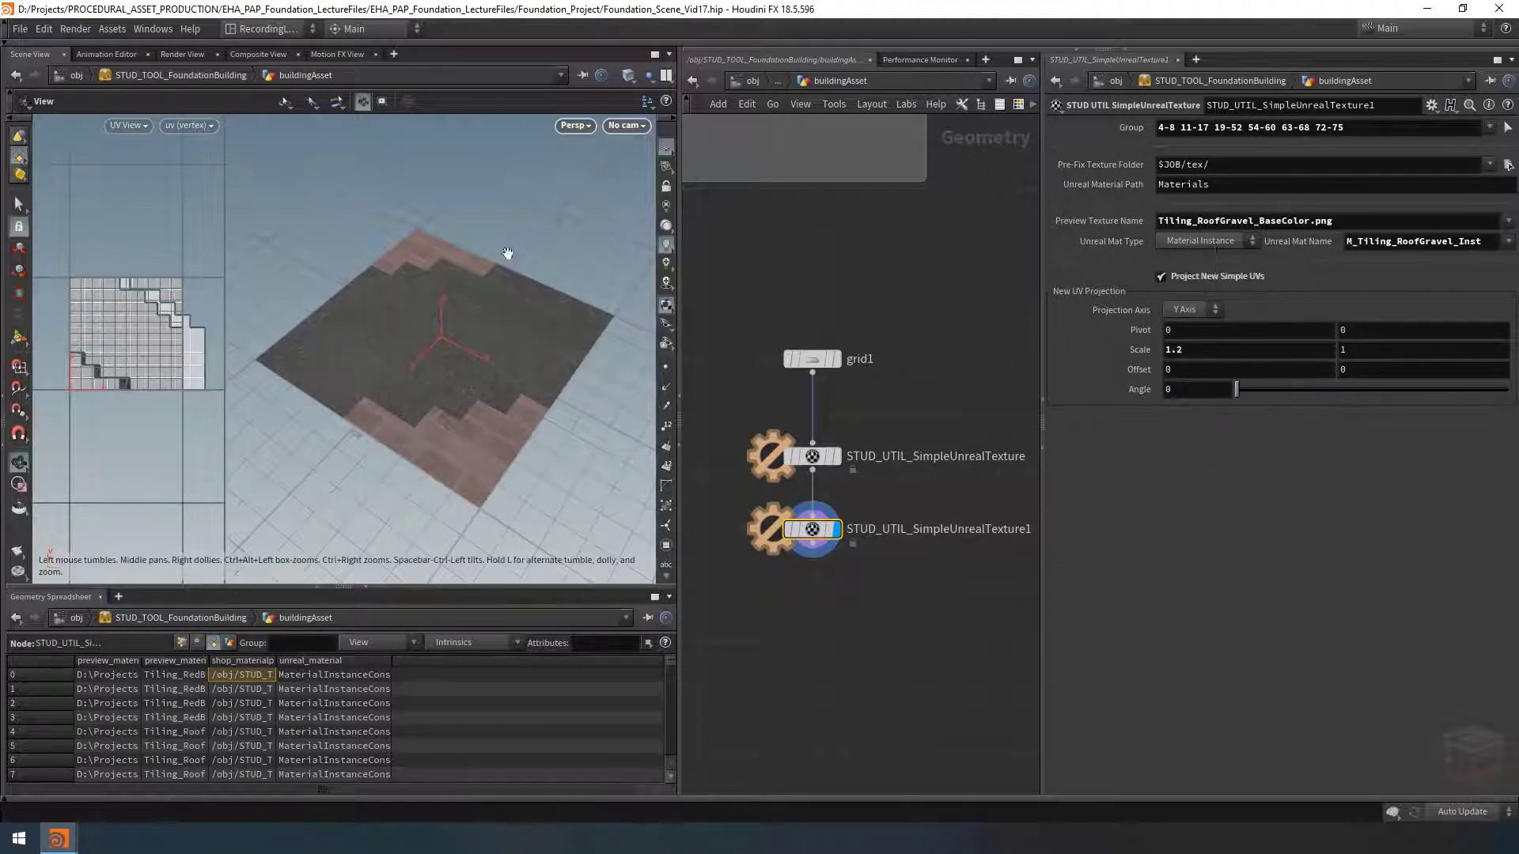
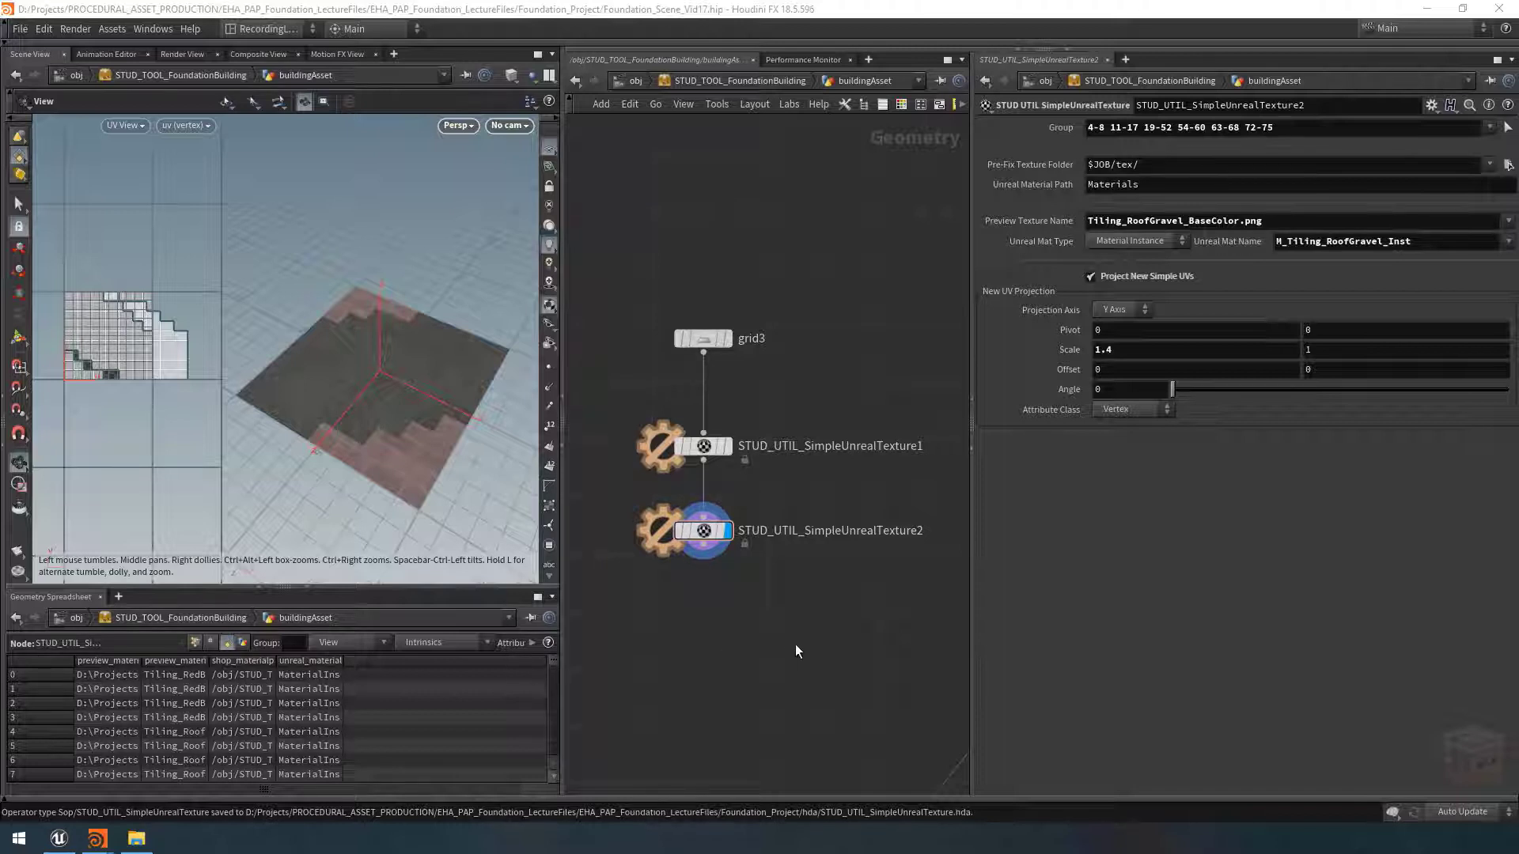
Step: Show the vertex attributes in the spreadsheet, then unlock STUD_UTIL_SimpleUnrealTexture2 and enter its network
click(211, 643)
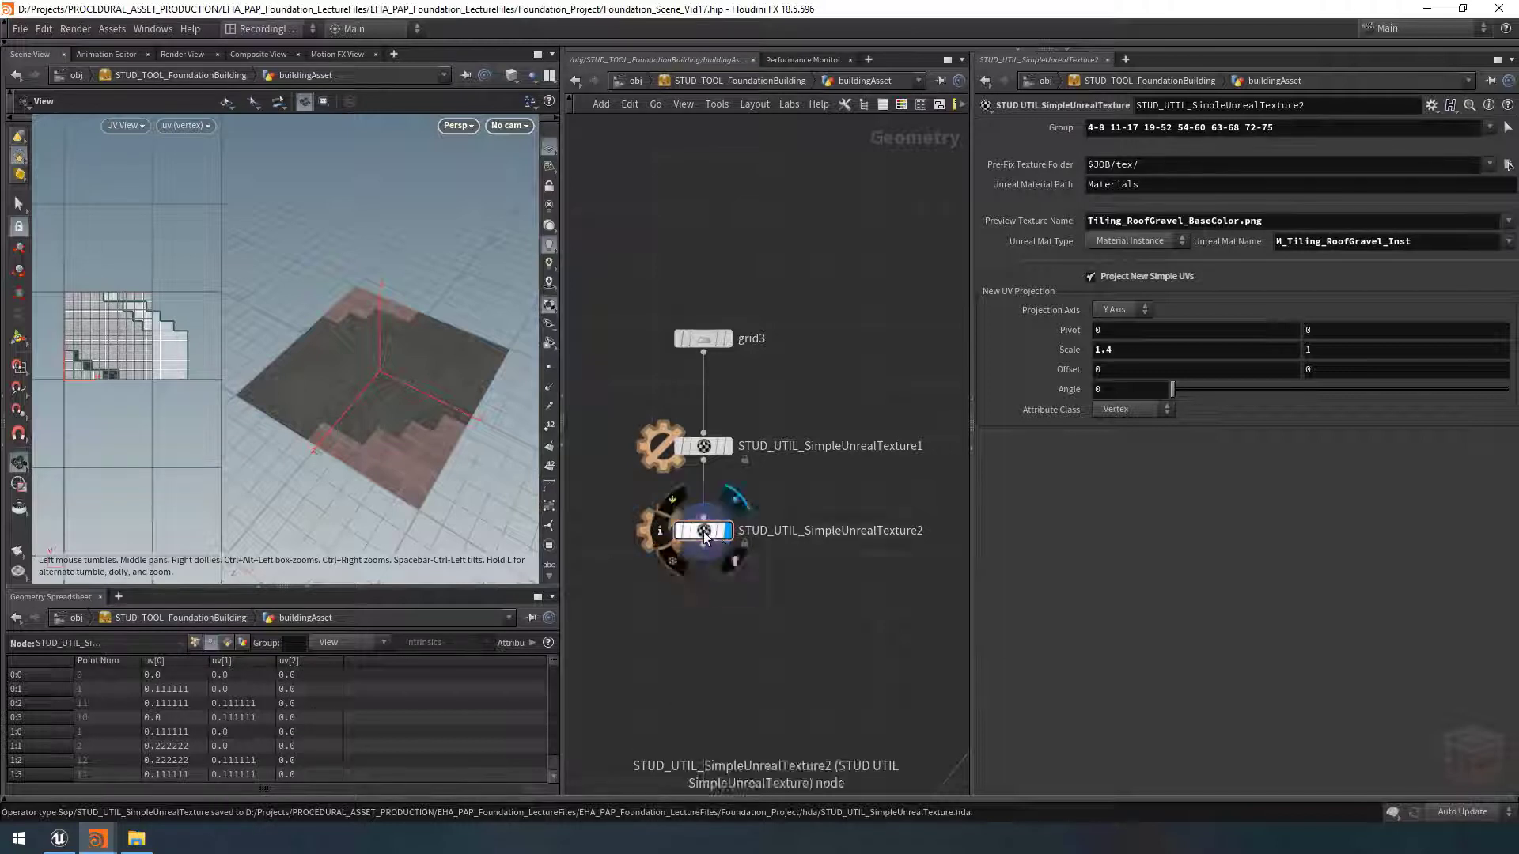
right_click(720, 558)
click(750, 716)
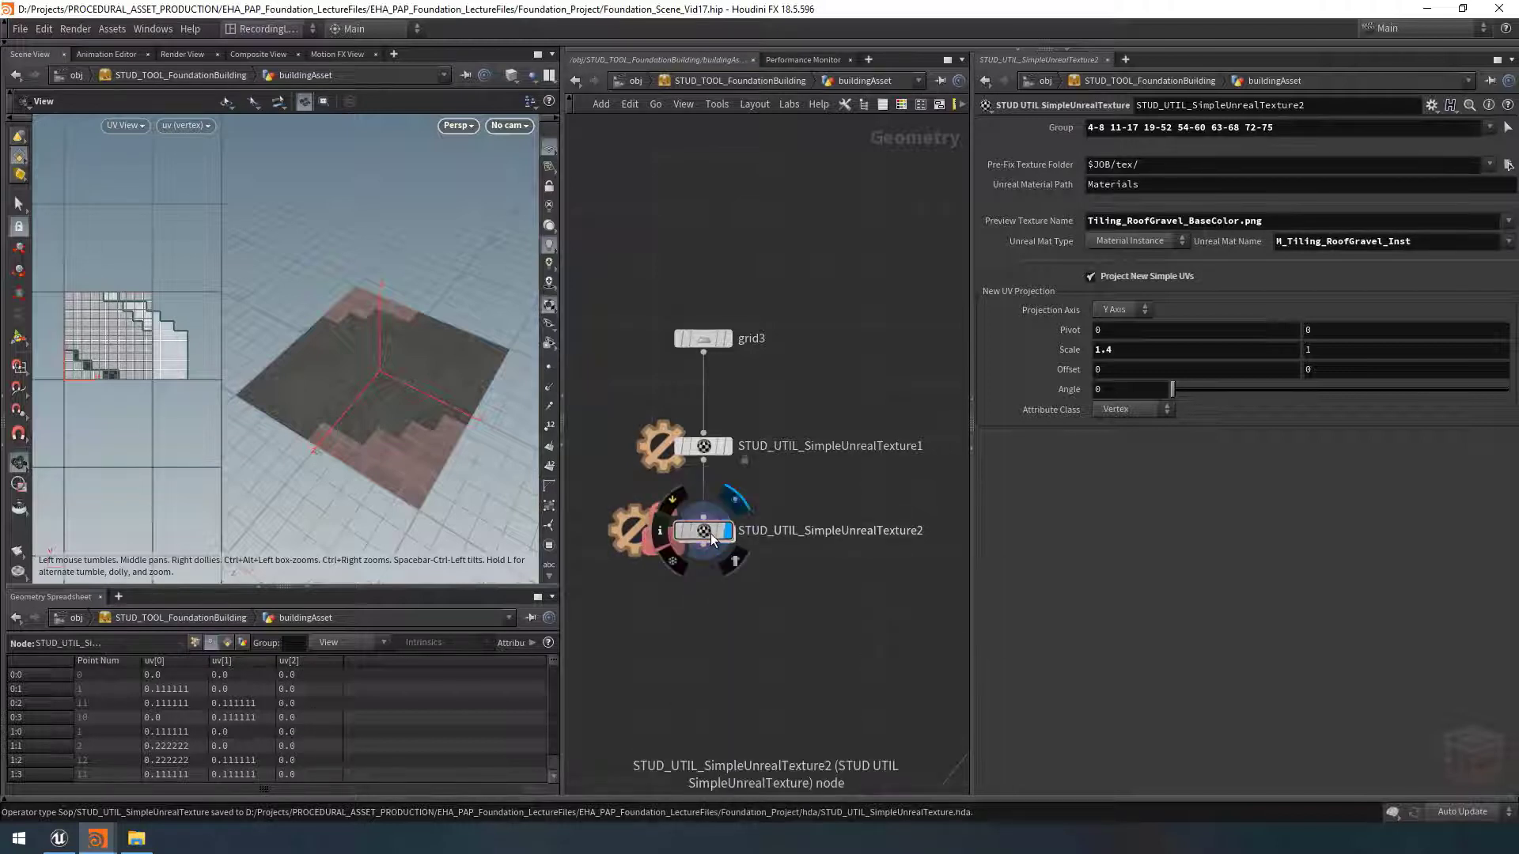
double_click(704, 532)
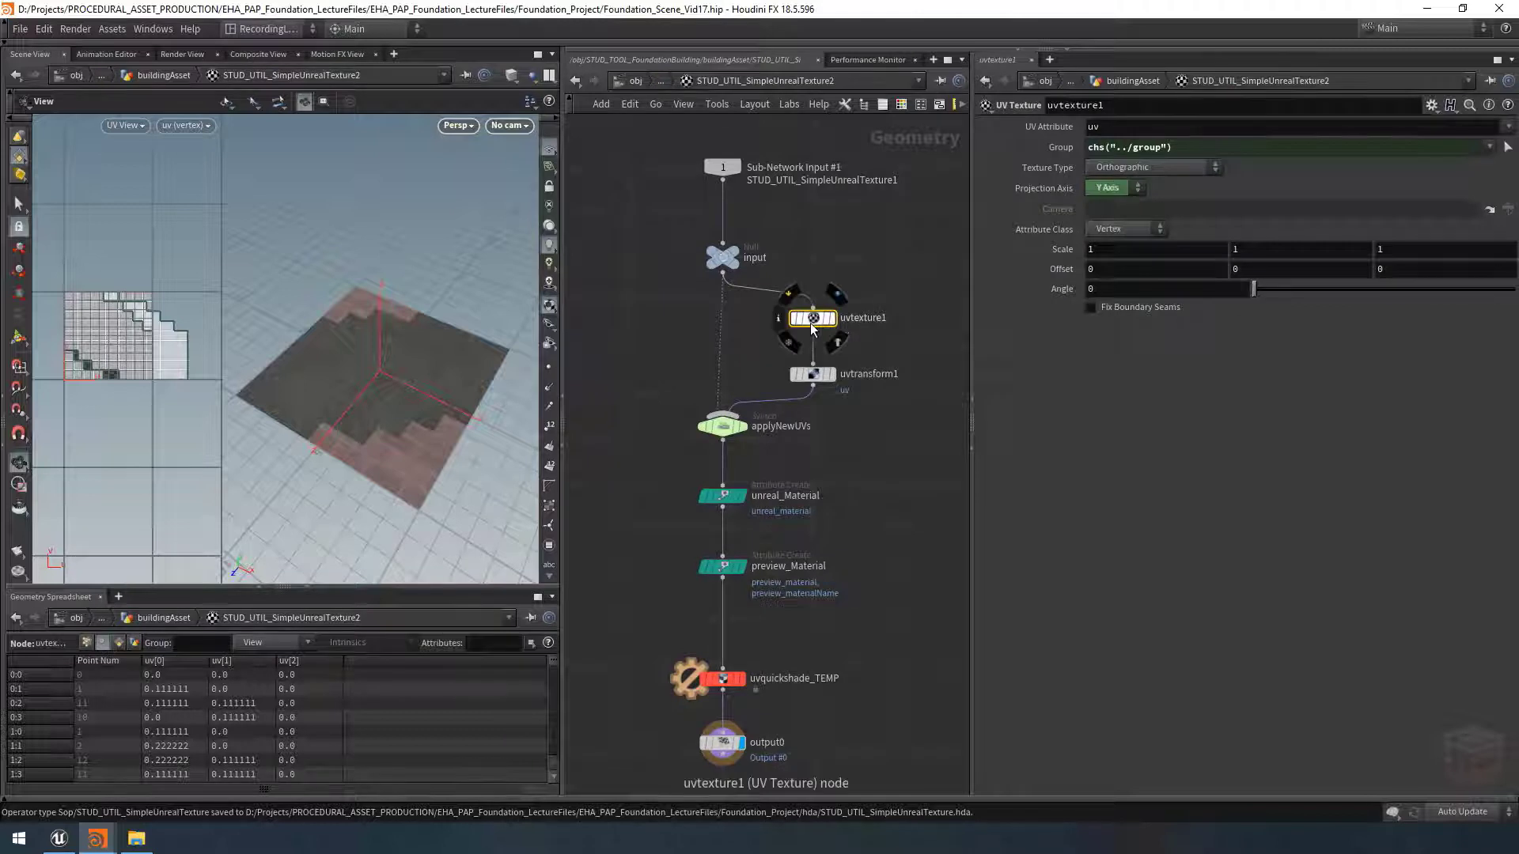
Step: Try Auto Select and Point as the uvtexture1 node's Attribute Class, compare the UV layout, and set it back to Vertex
click(1123, 229)
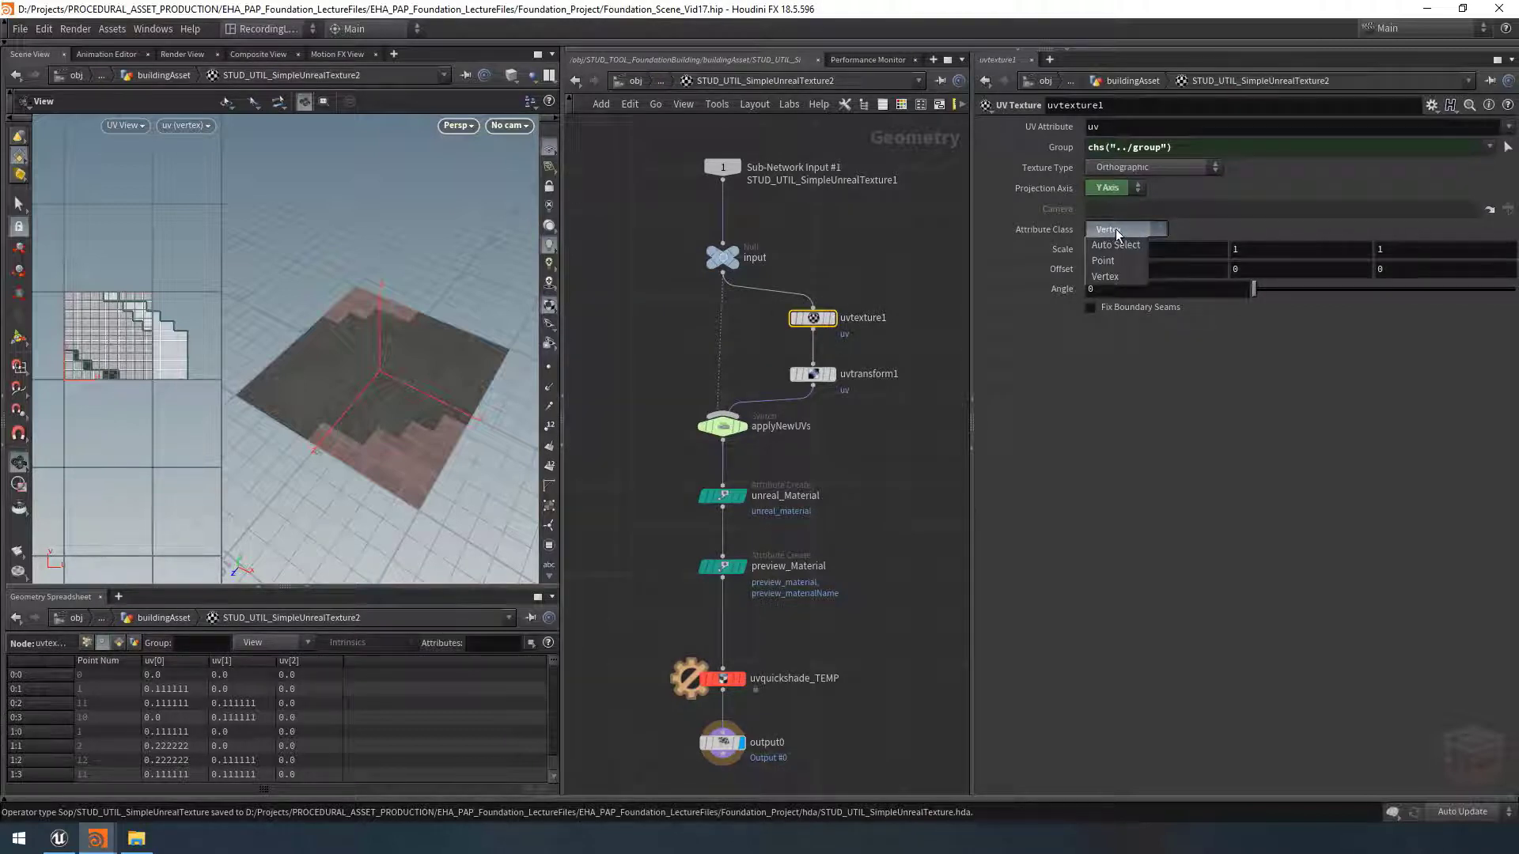
click(1120, 229)
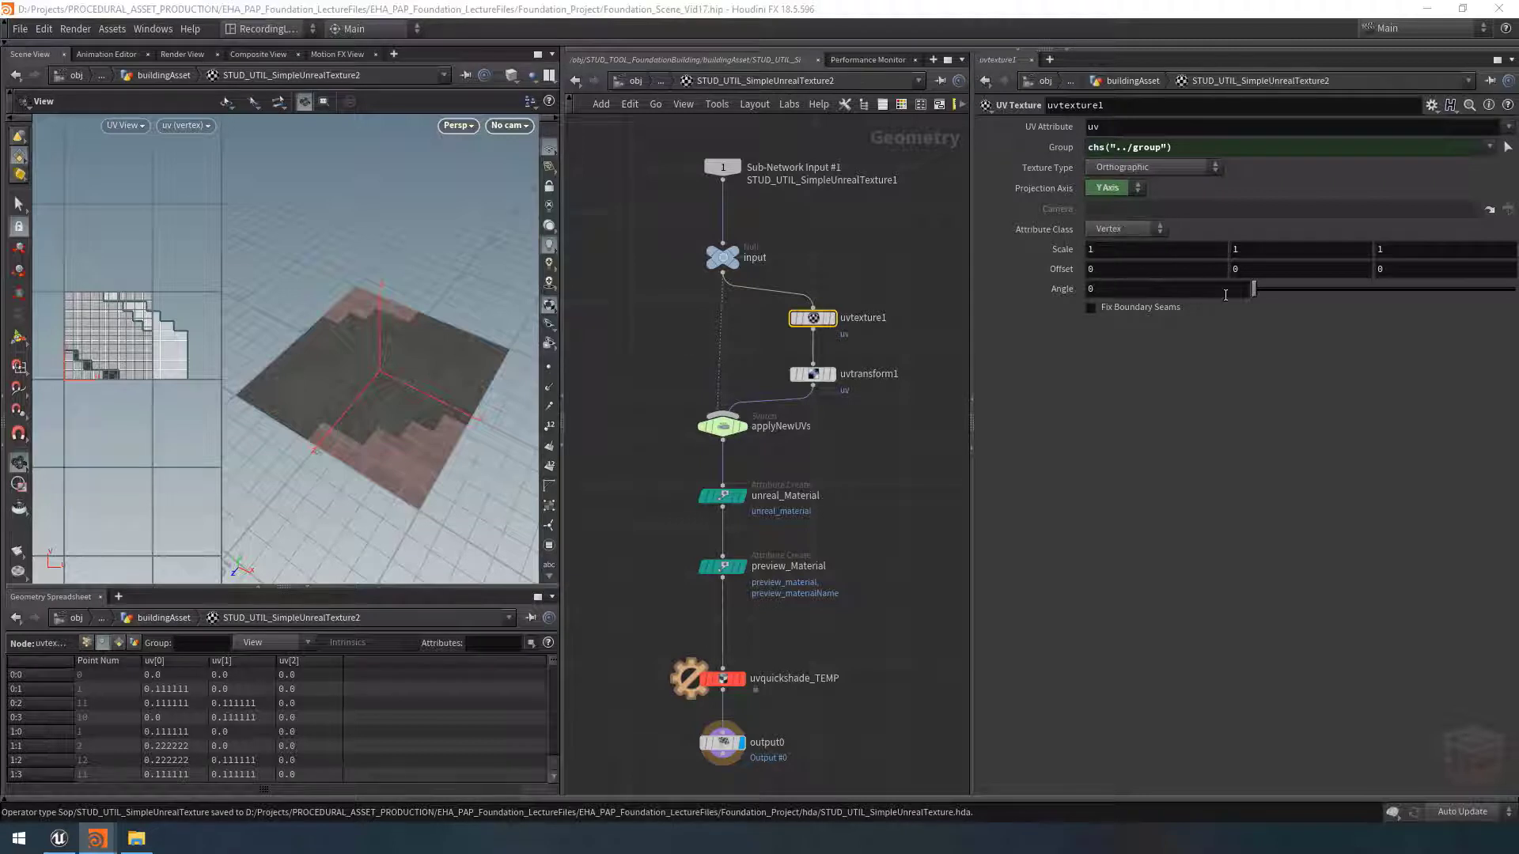
click(1124, 230)
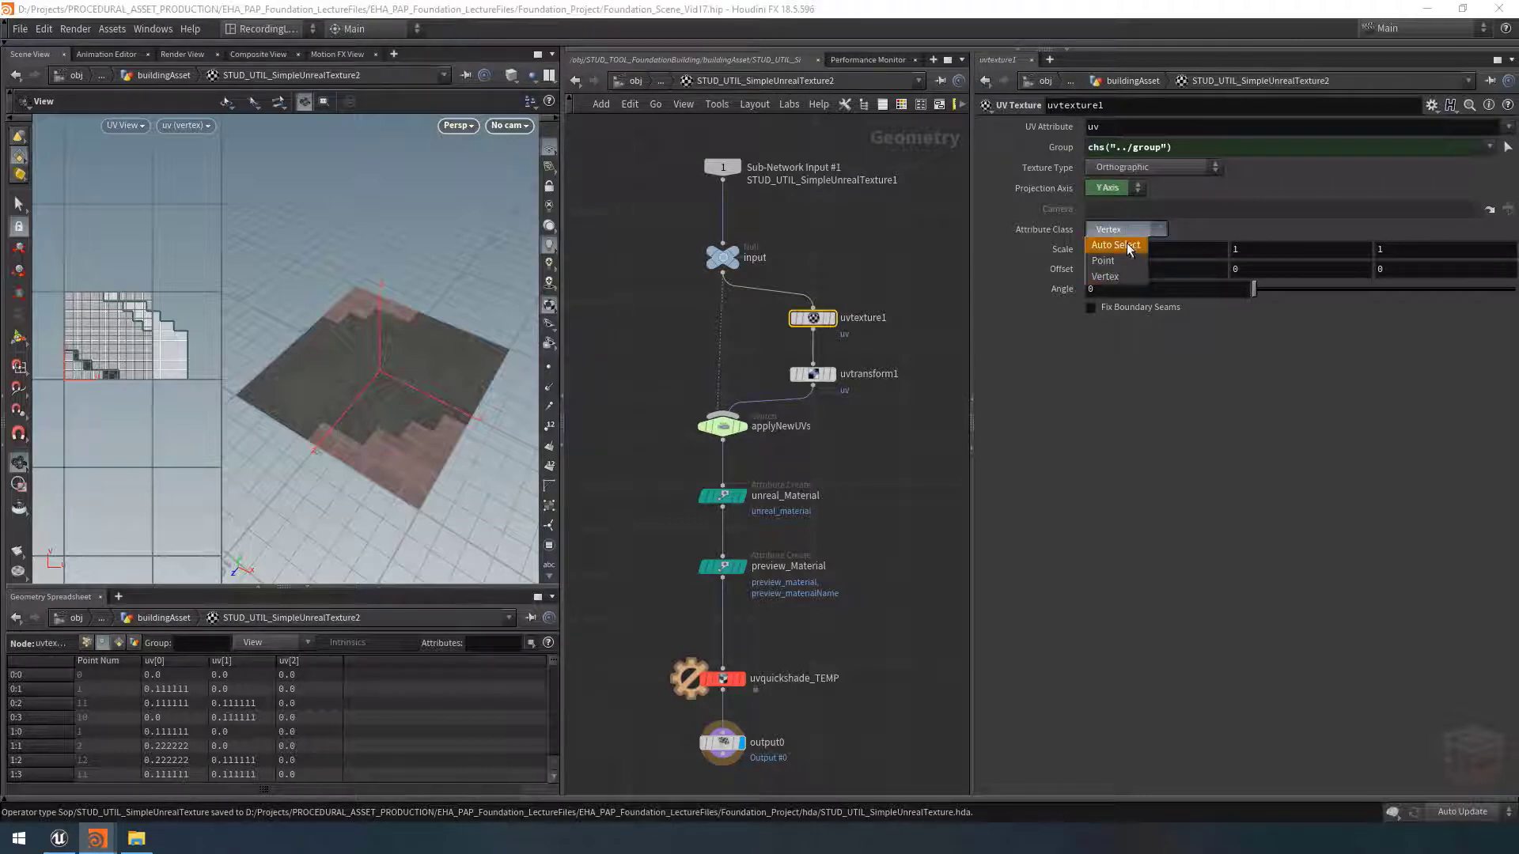
click(1131, 246)
click(1127, 230)
click(1123, 261)
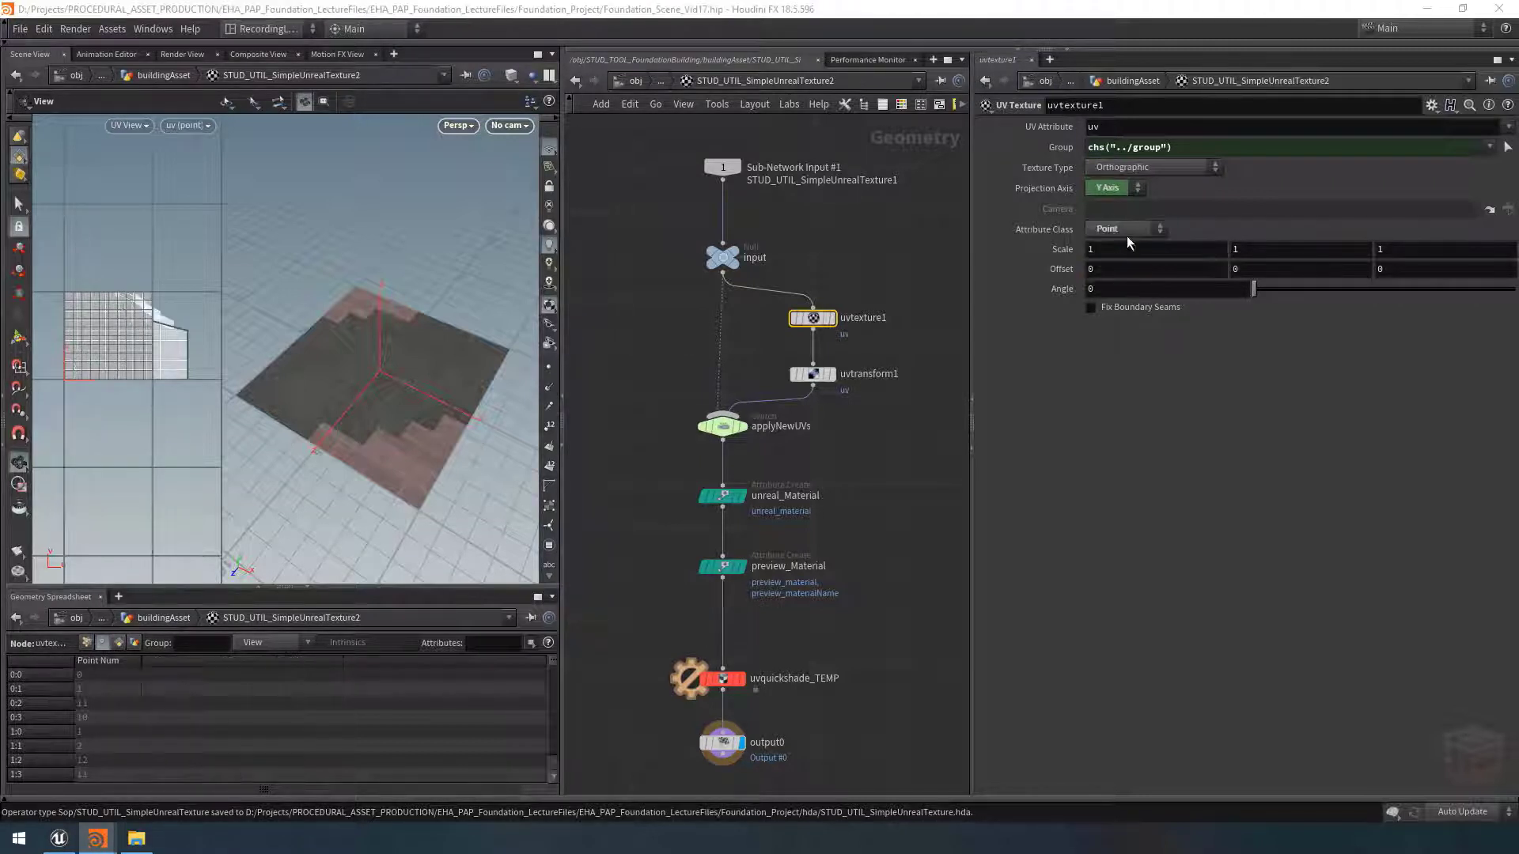
scroll(133, 310, up, 6)
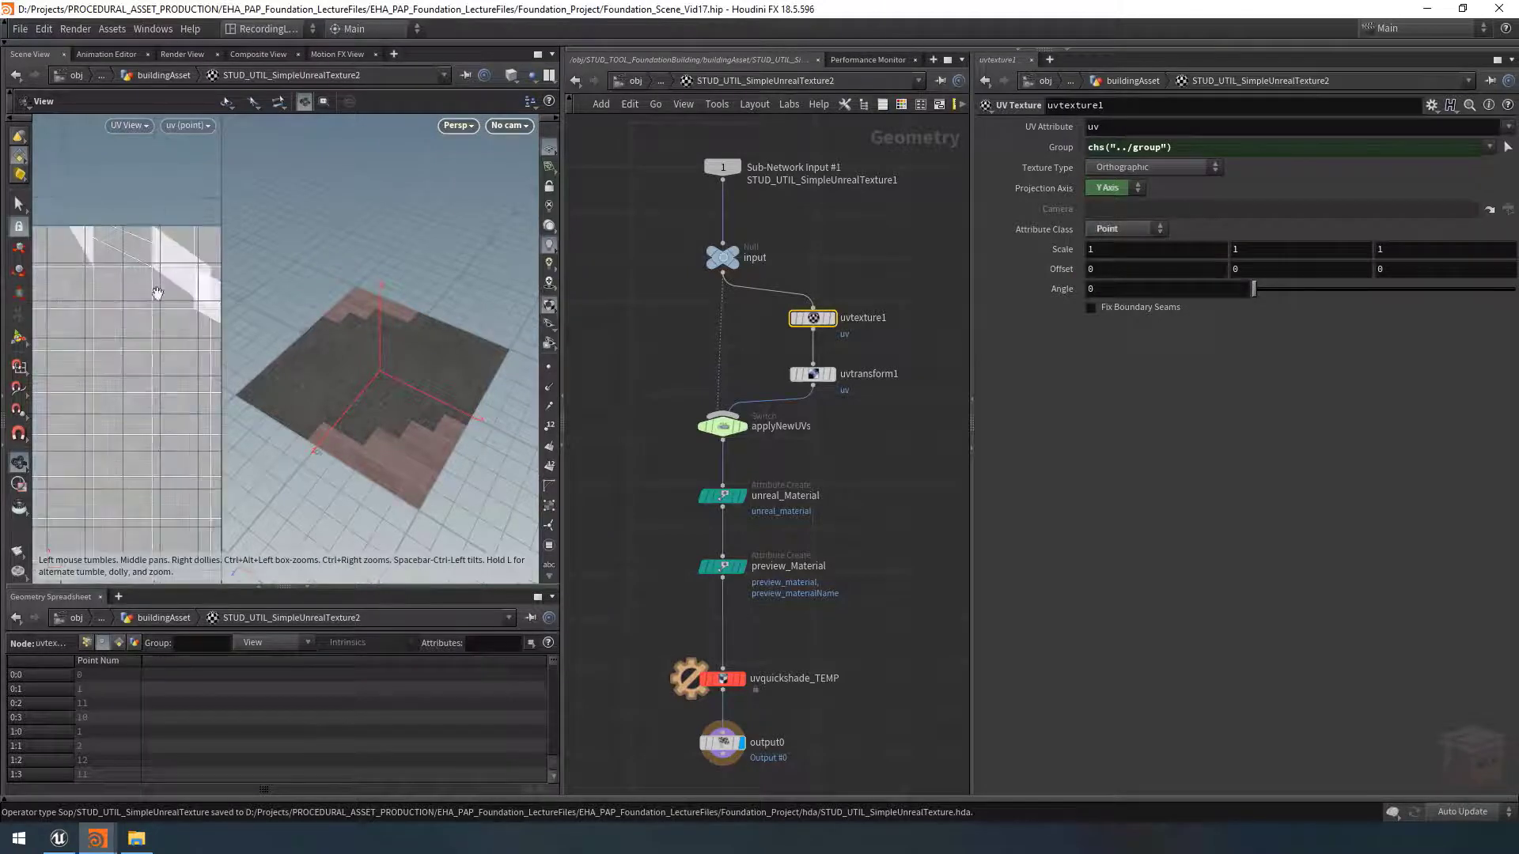
scroll(155, 291, down, 4)
scroll(149, 288, up, 1)
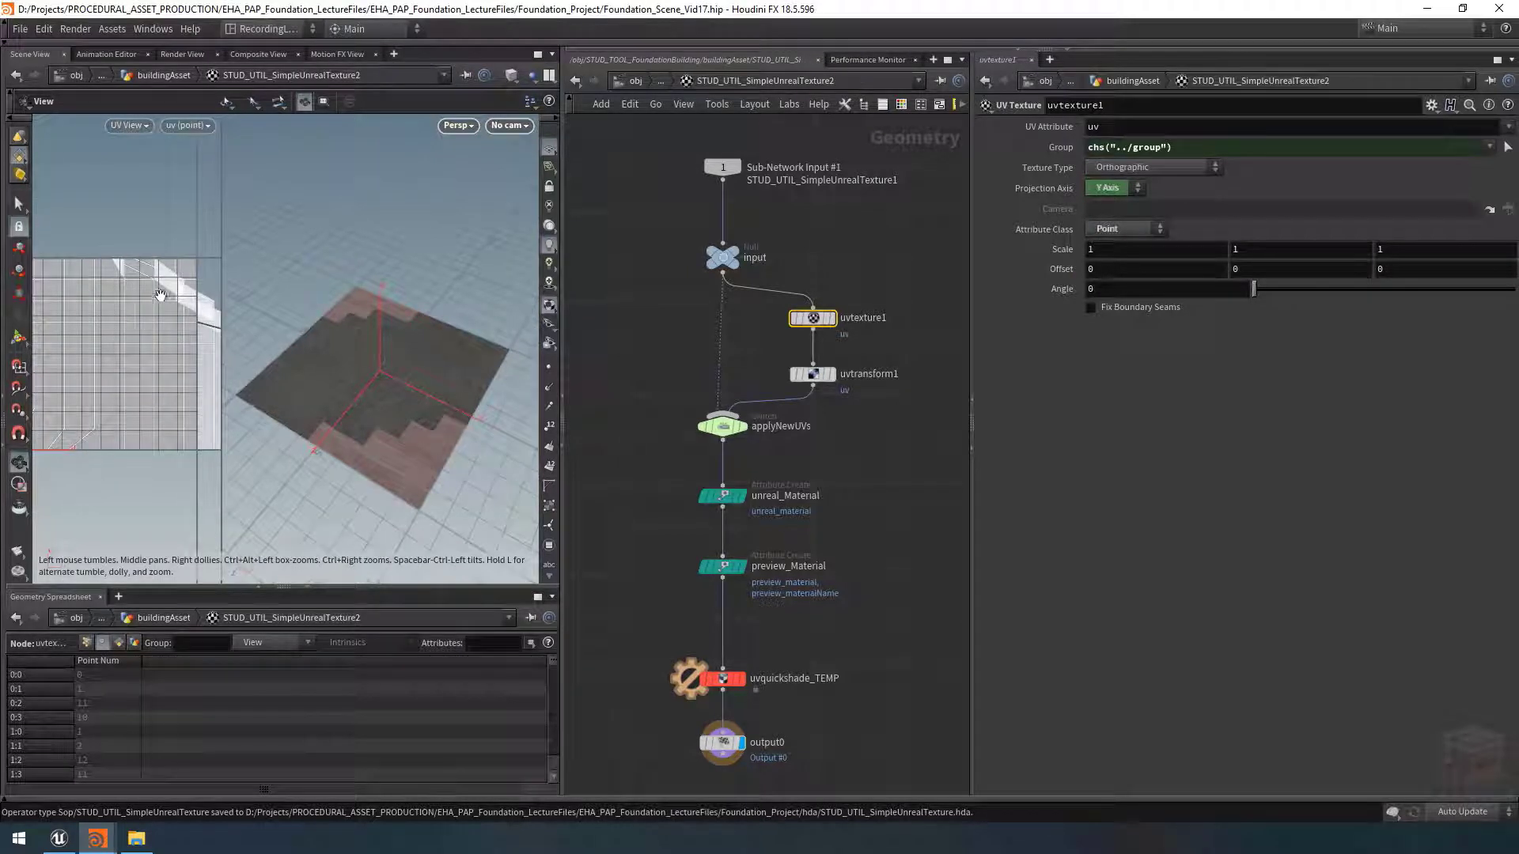
click(1123, 230)
click(1116, 276)
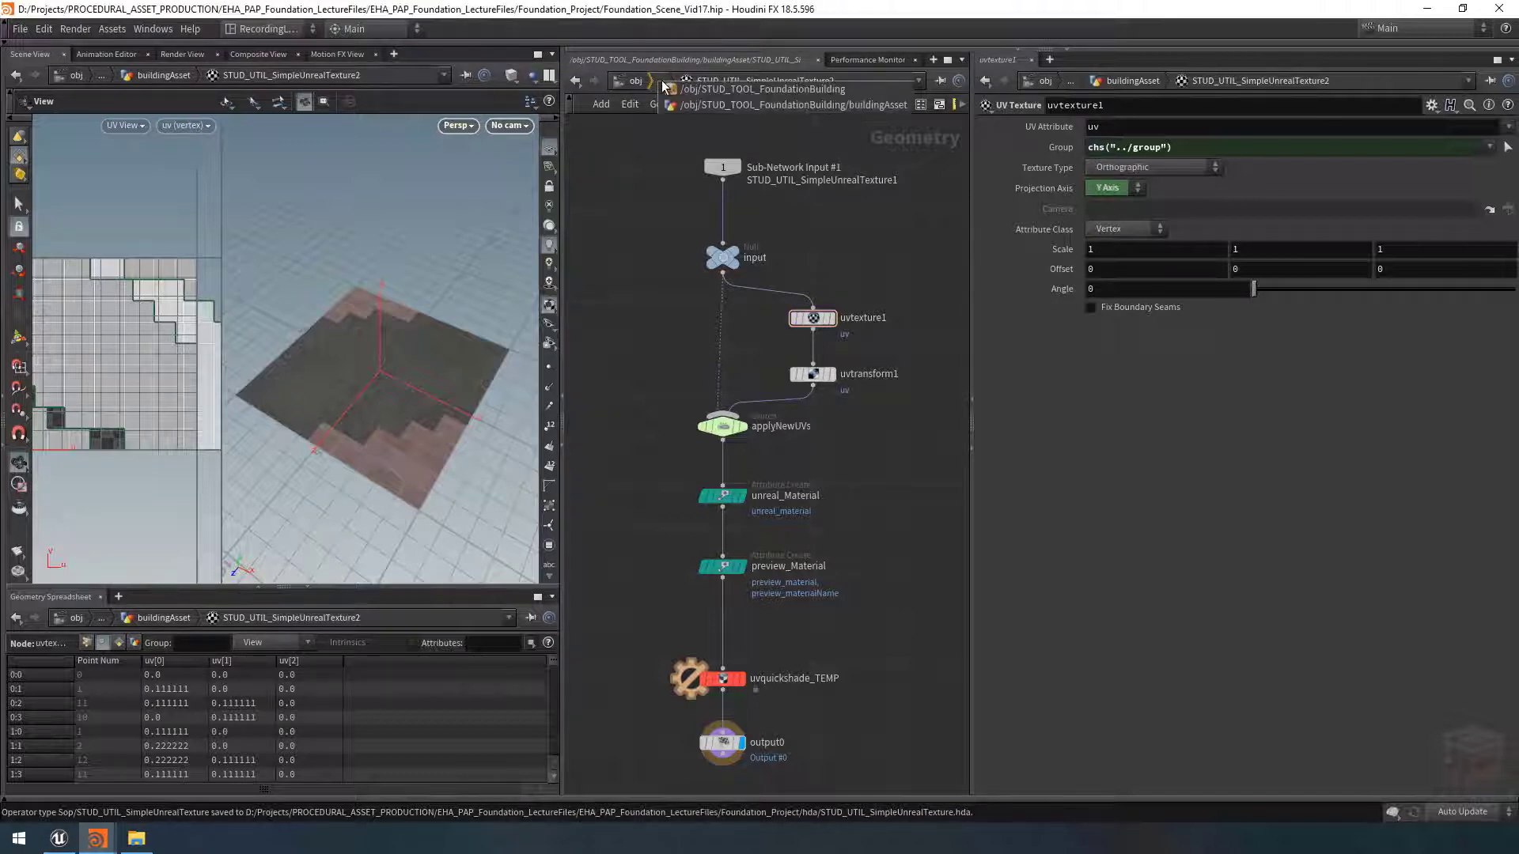
Step: Return to the buildingAsset network and save the node type of STUD_UTIL_SimpleUnrealTexture2
key(u)
right_click(700, 533)
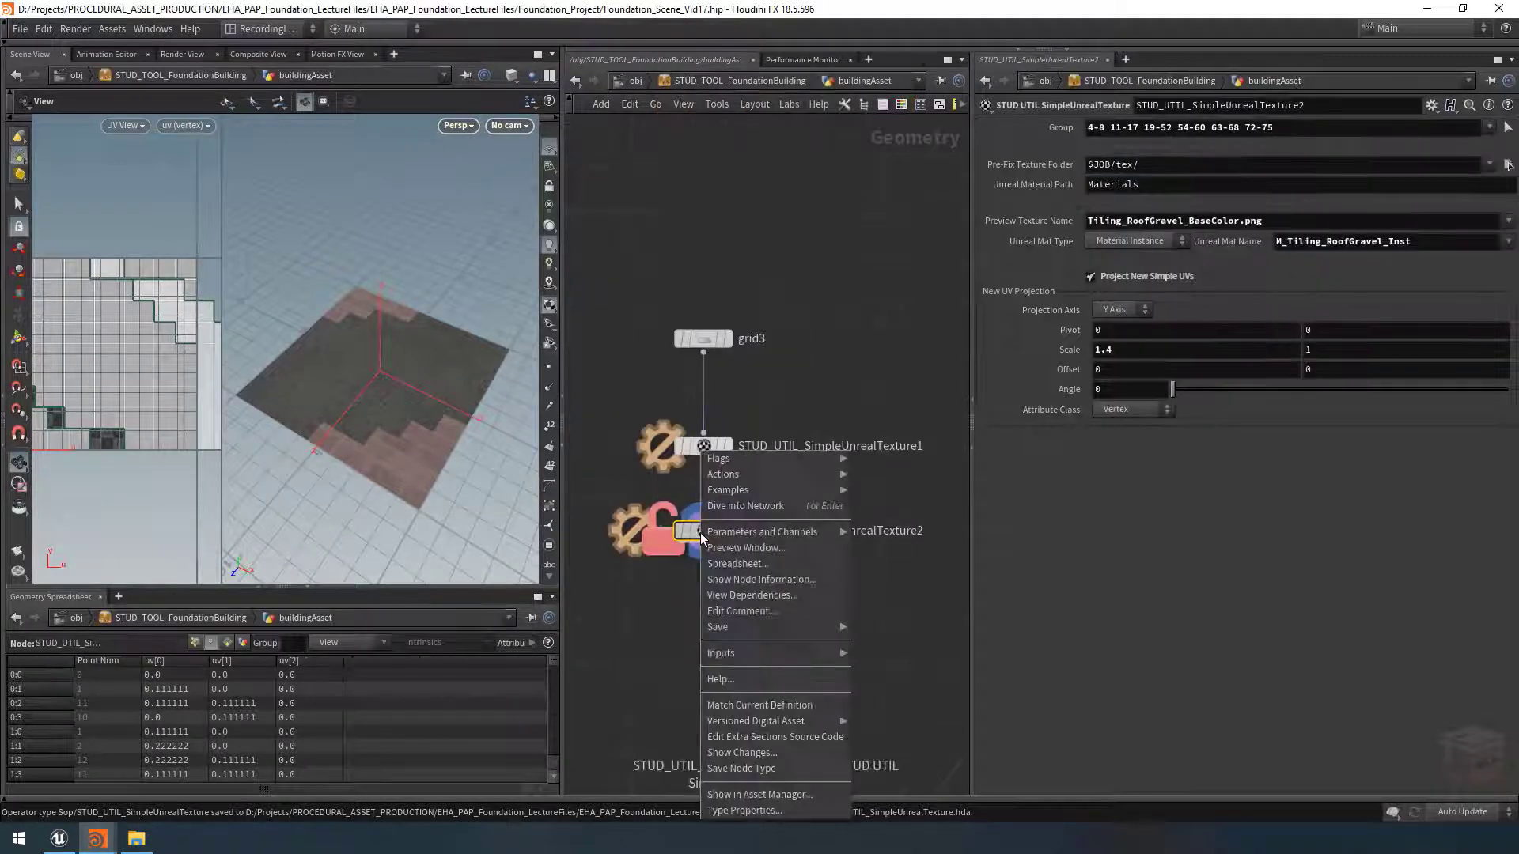
click(741, 769)
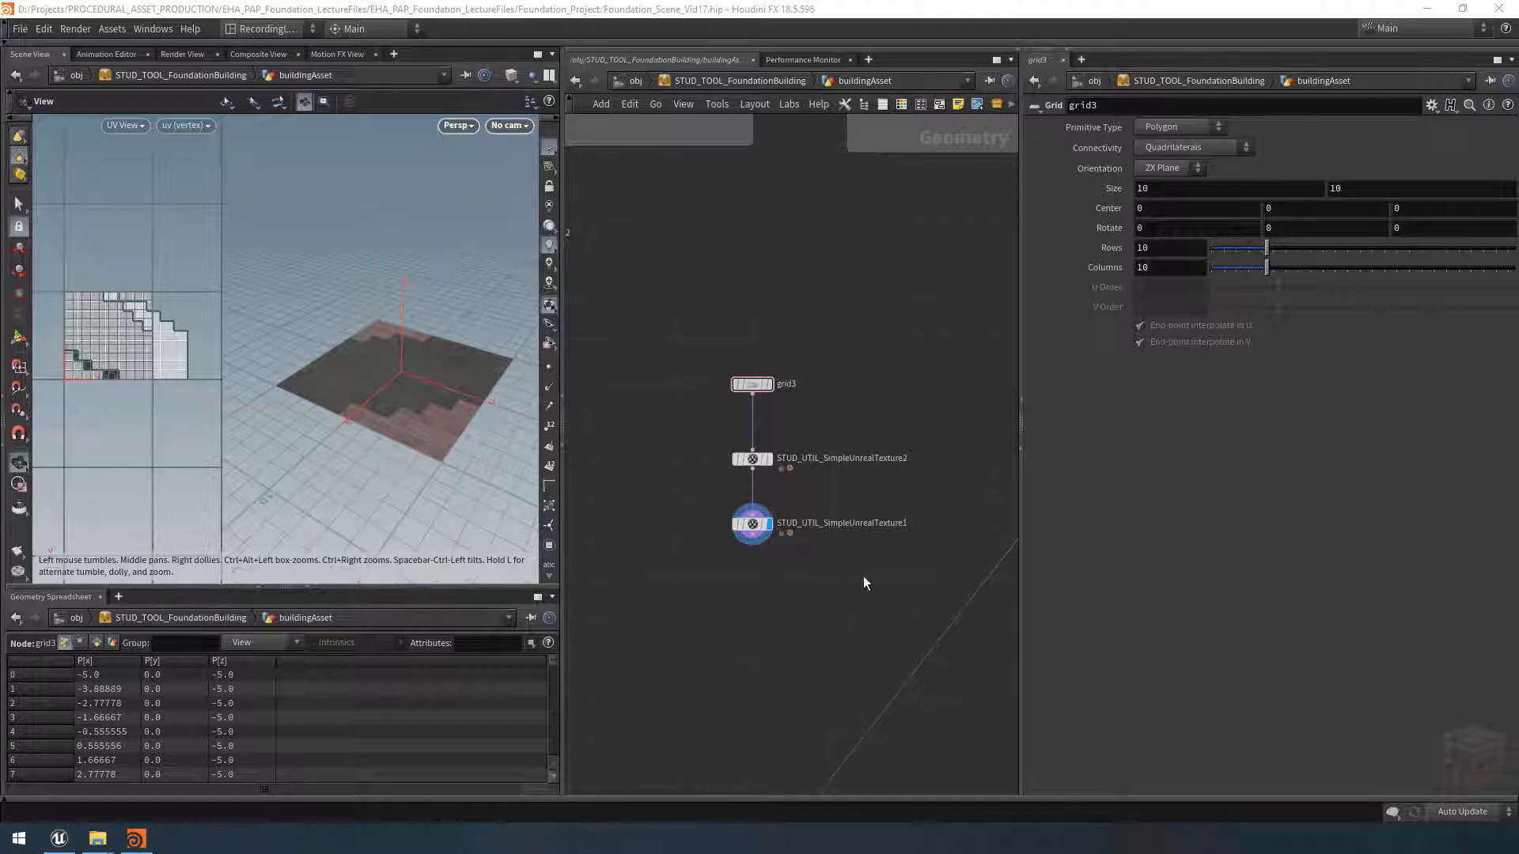
Step: Inspect the primitive attributes of STUD_UTIL_SimpleUnrealTexture1, widening the unreal_material column to read its full material paths
drag(862, 576, 696, 505)
click(229, 641)
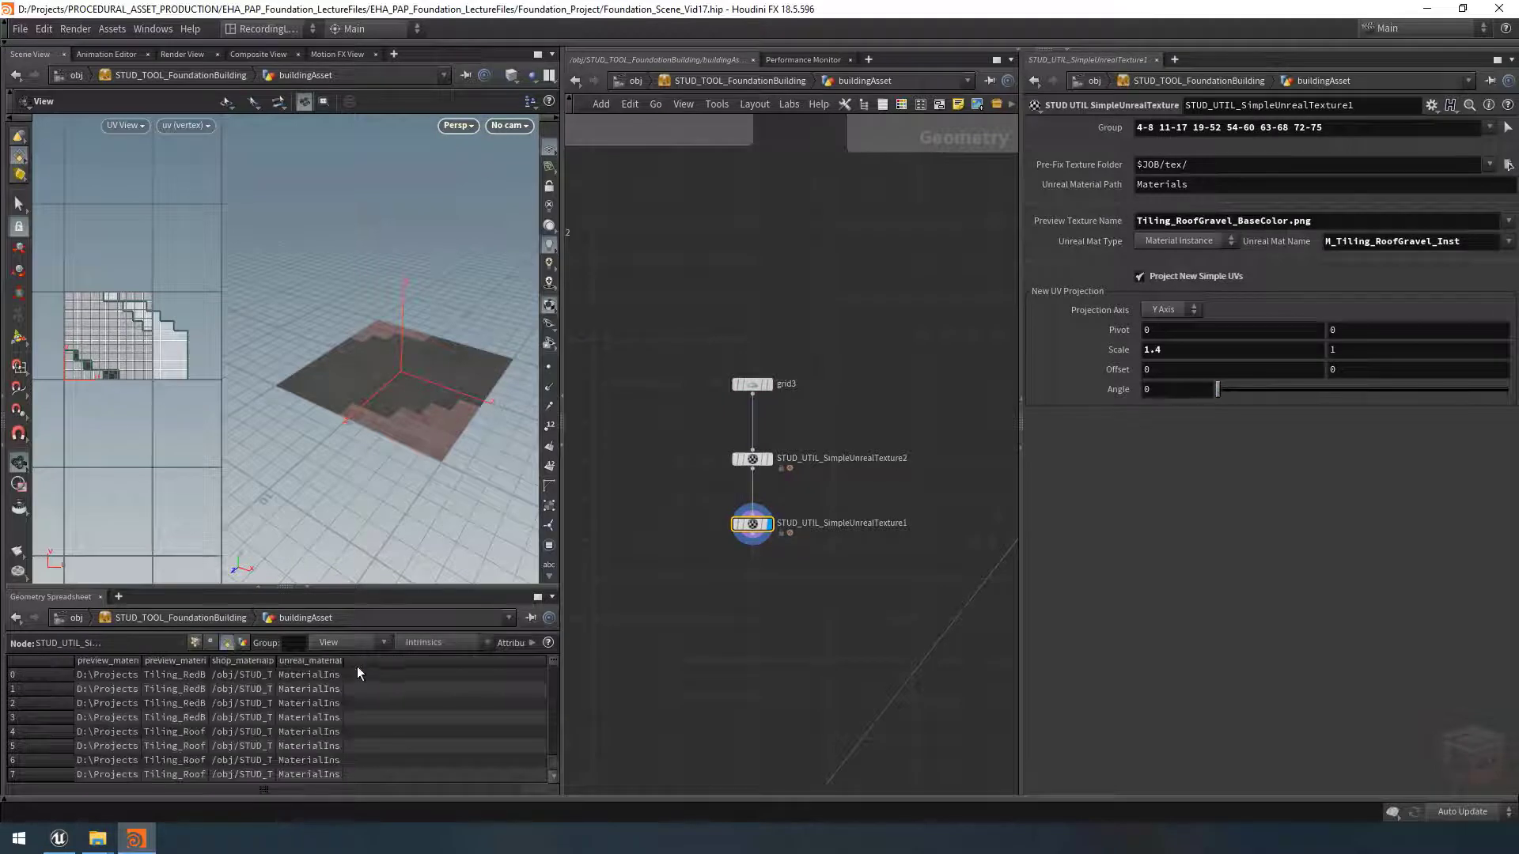
drag(345, 662, 624, 660)
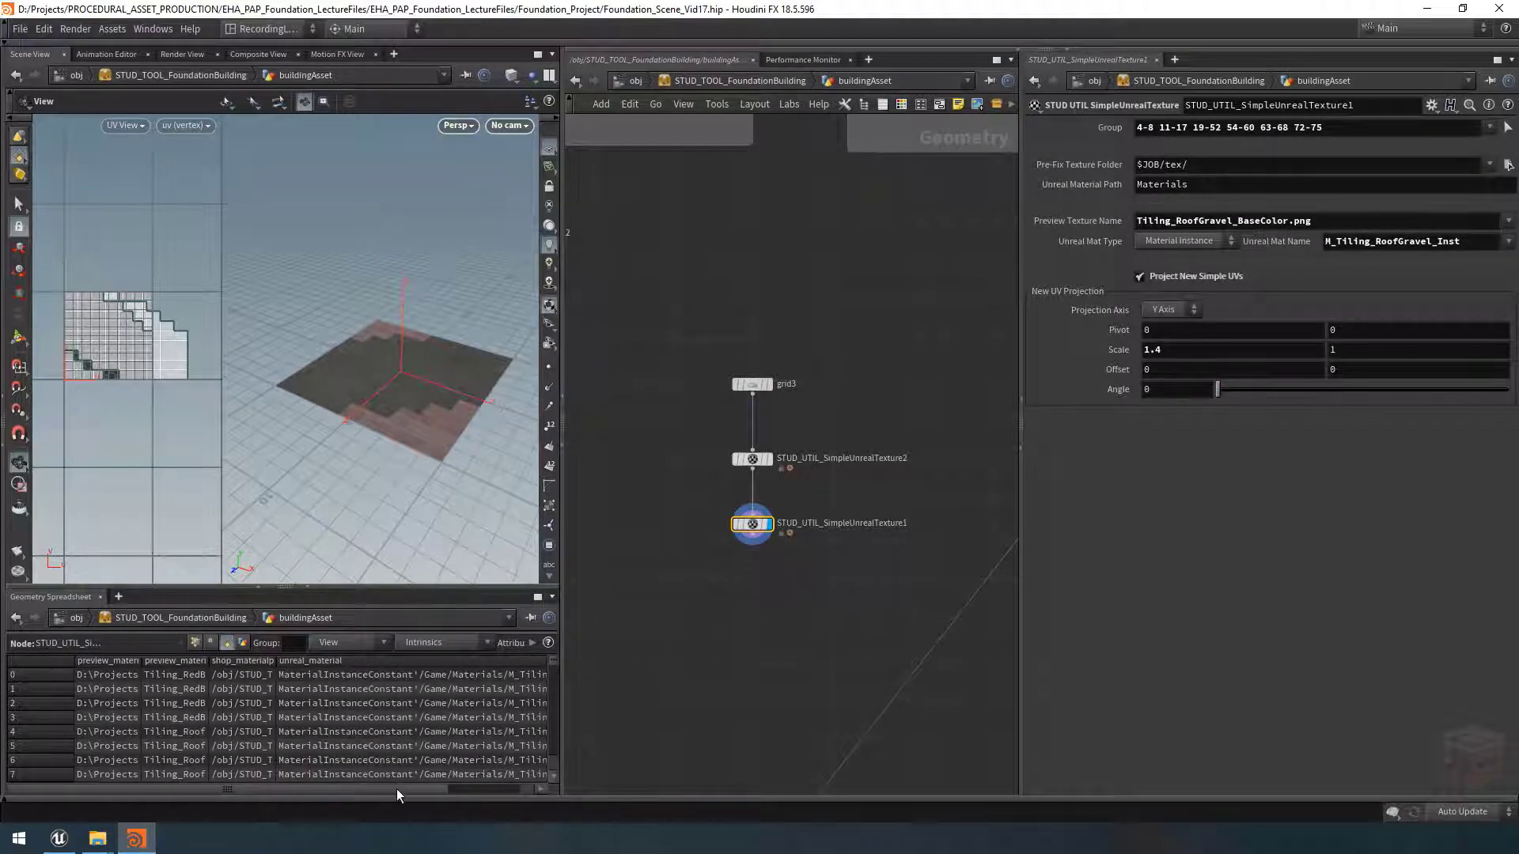
drag(396, 789, 500, 787)
Step: Collapse grid3 and the two STUD_UTIL_SimpleUnrealTexture nodes into a subnetwork and rename it TEST_SimpleTextureAsset
drag(914, 325, 648, 605)
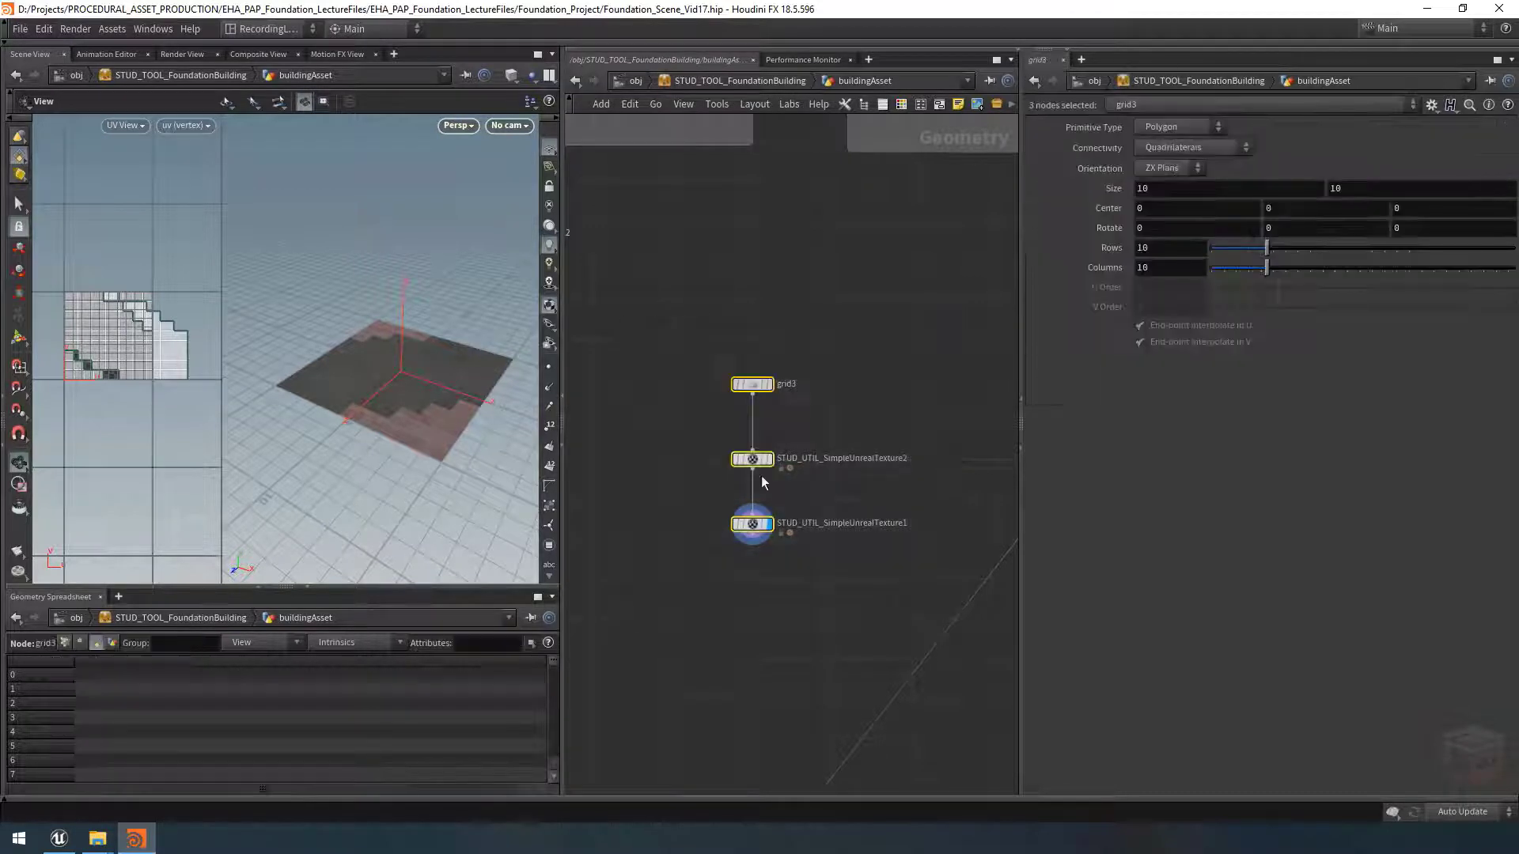
click(997, 105)
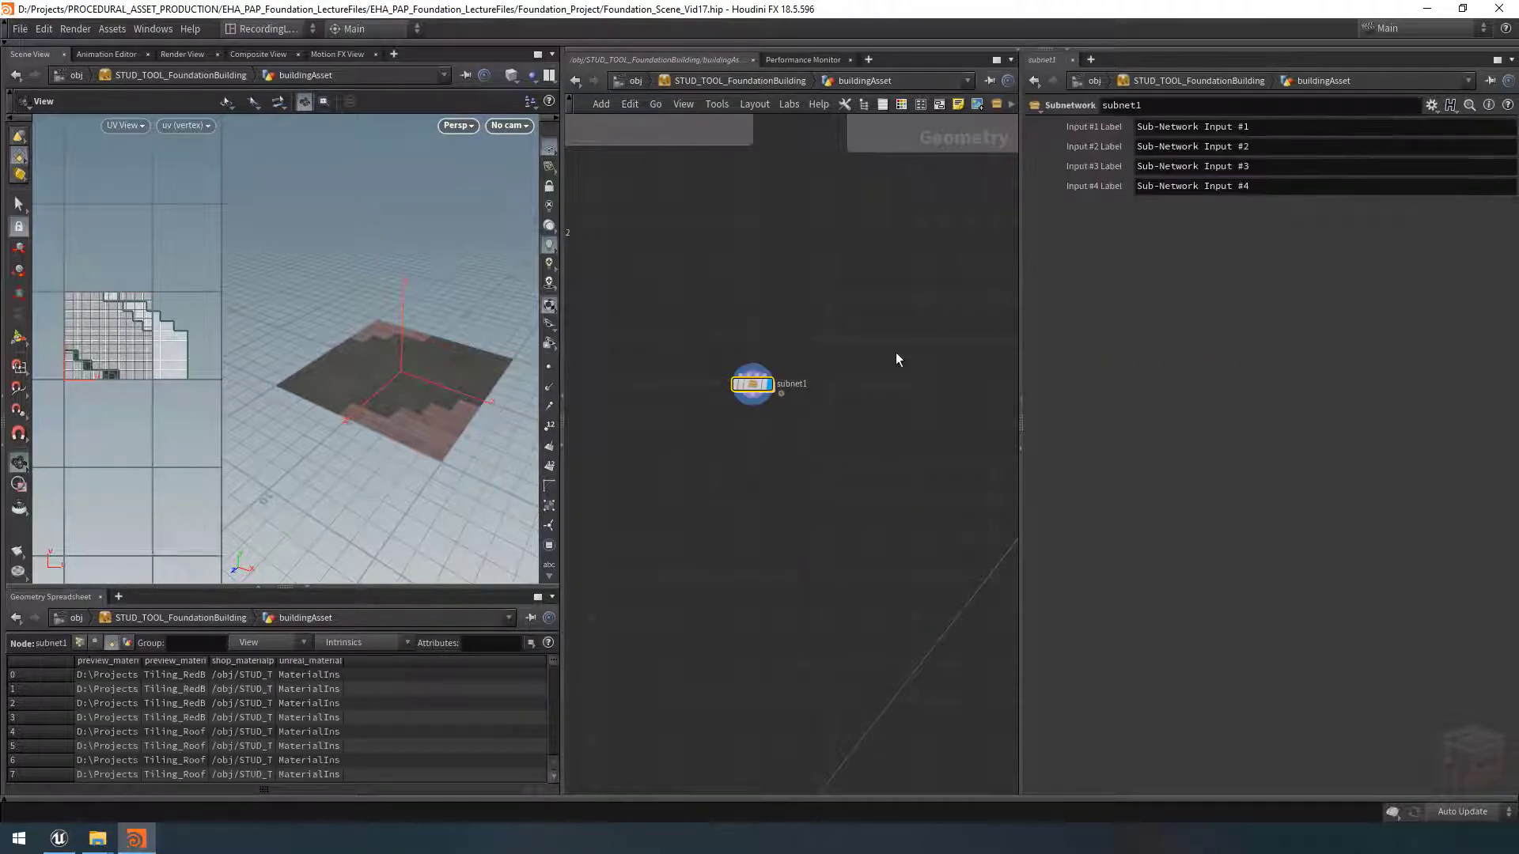
double_click(800, 405)
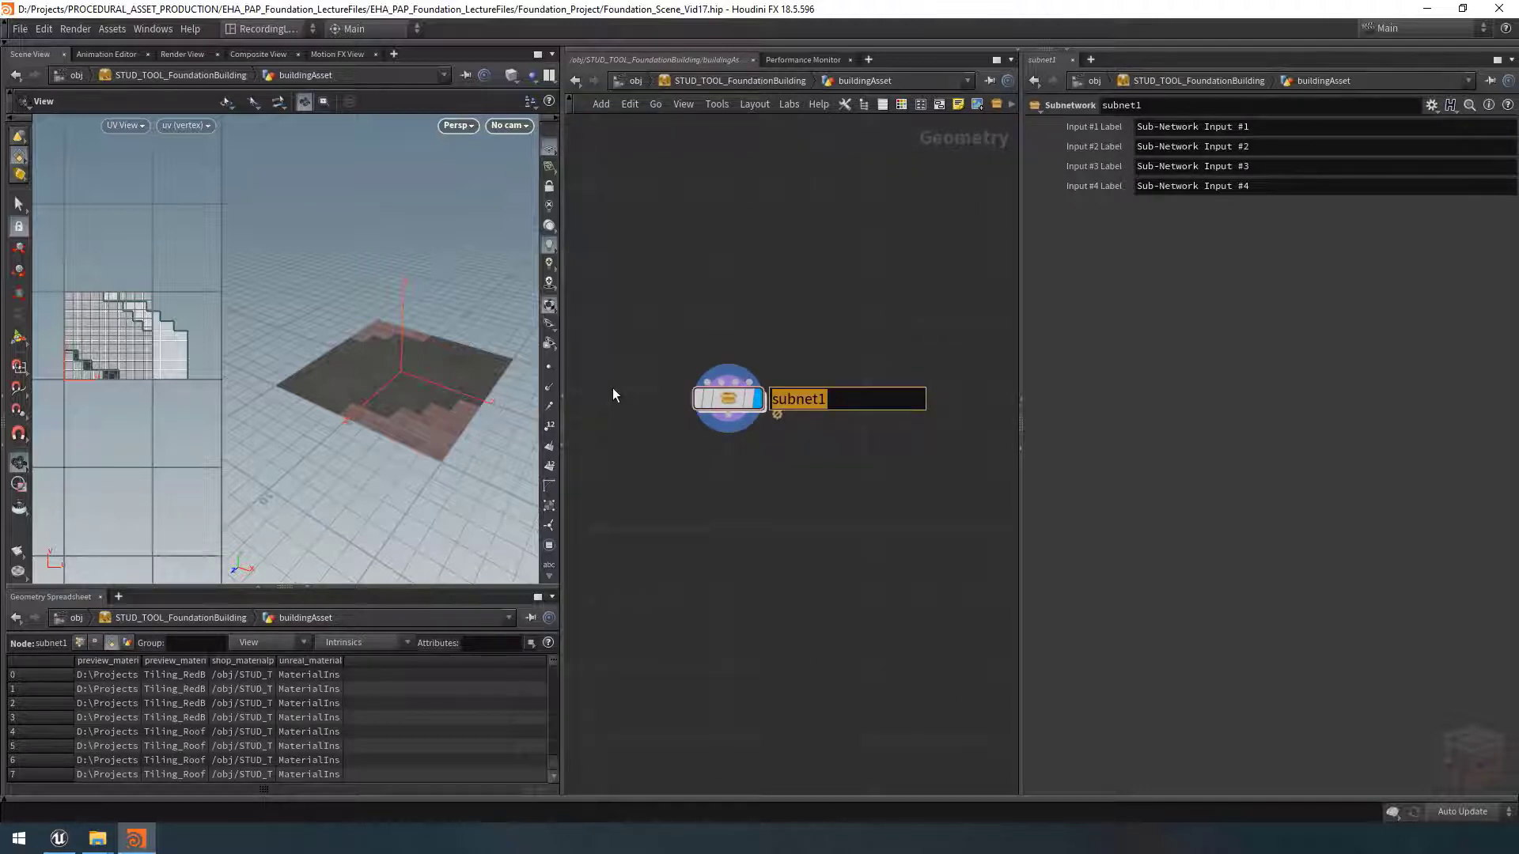
text(TEST_)
text(Mo)
key(BackSpace)
key(BackSpace)
text(SimpleT)
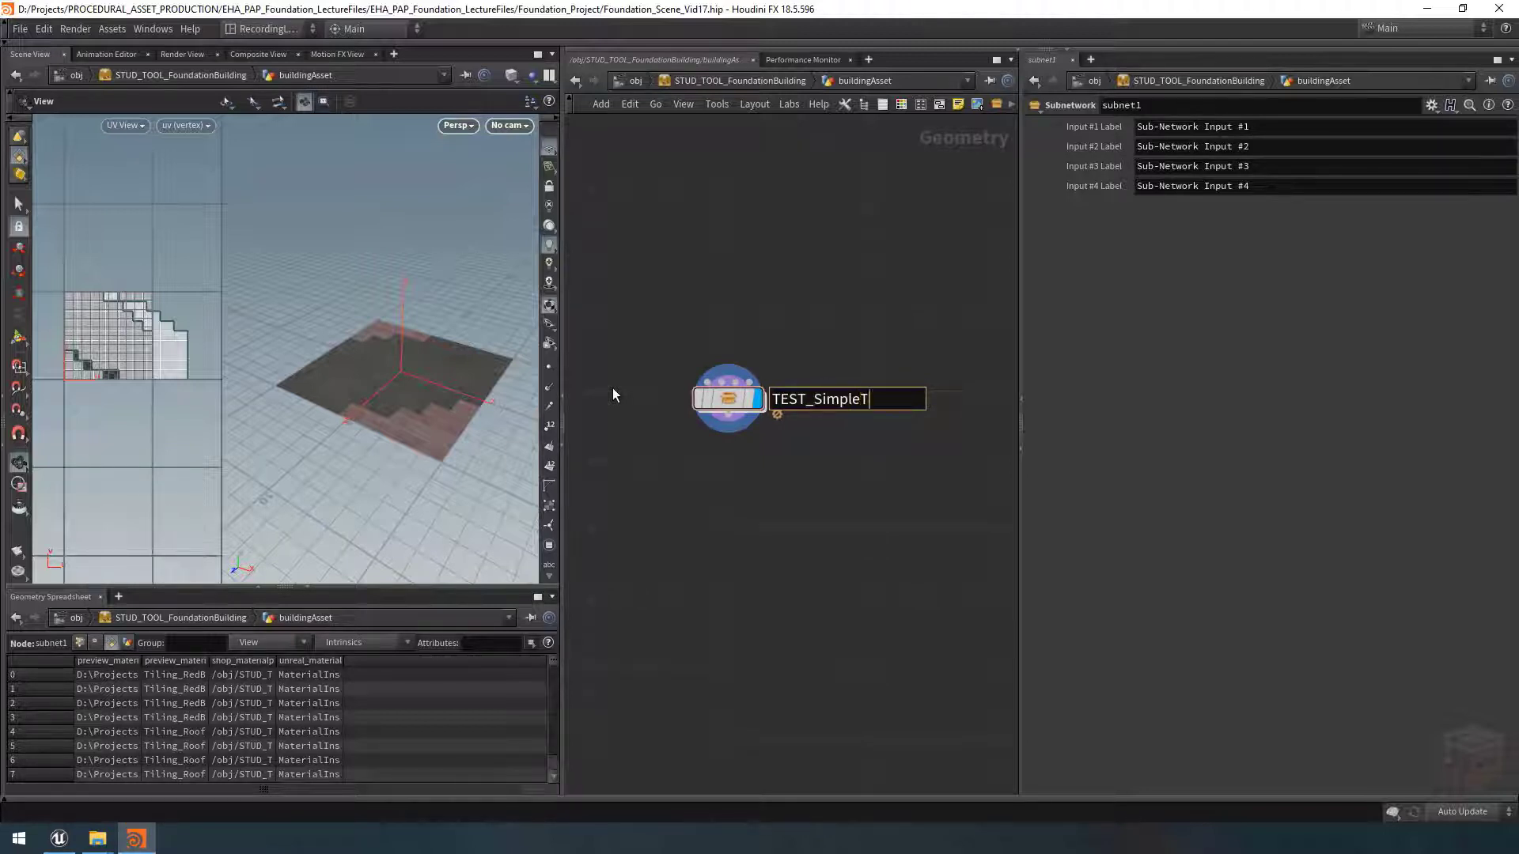
text(extureAsset)
key(Return)
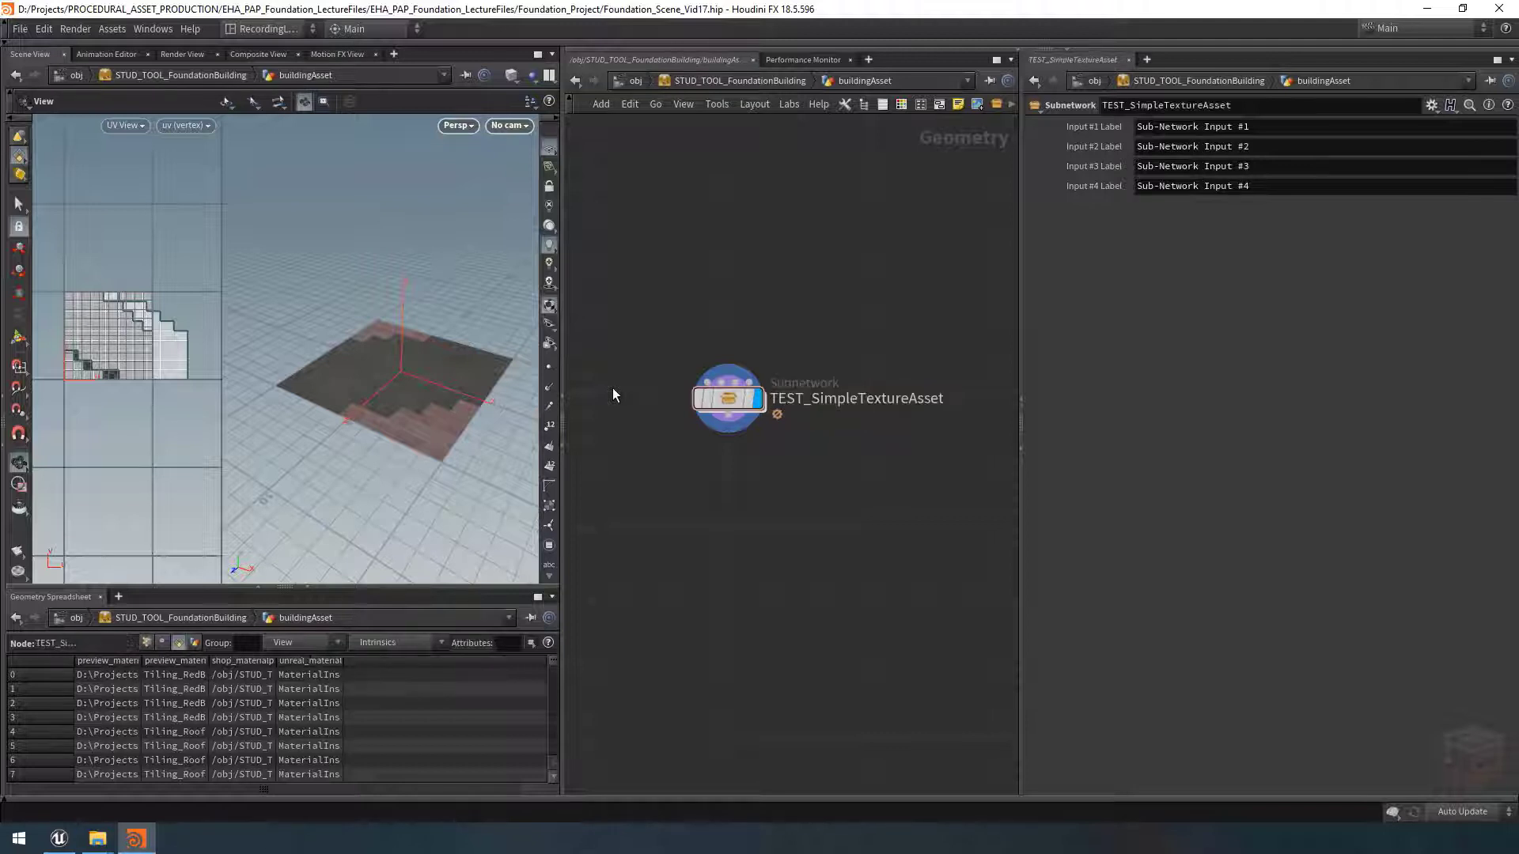
Step: Start creating a digital asset from the TEST_SimpleTextureAsset subnetwork, using TEST_SimpleTextureAsset as its operator name
scroll(830, 484, down, 2)
middle_drag(811, 543, 799, 593)
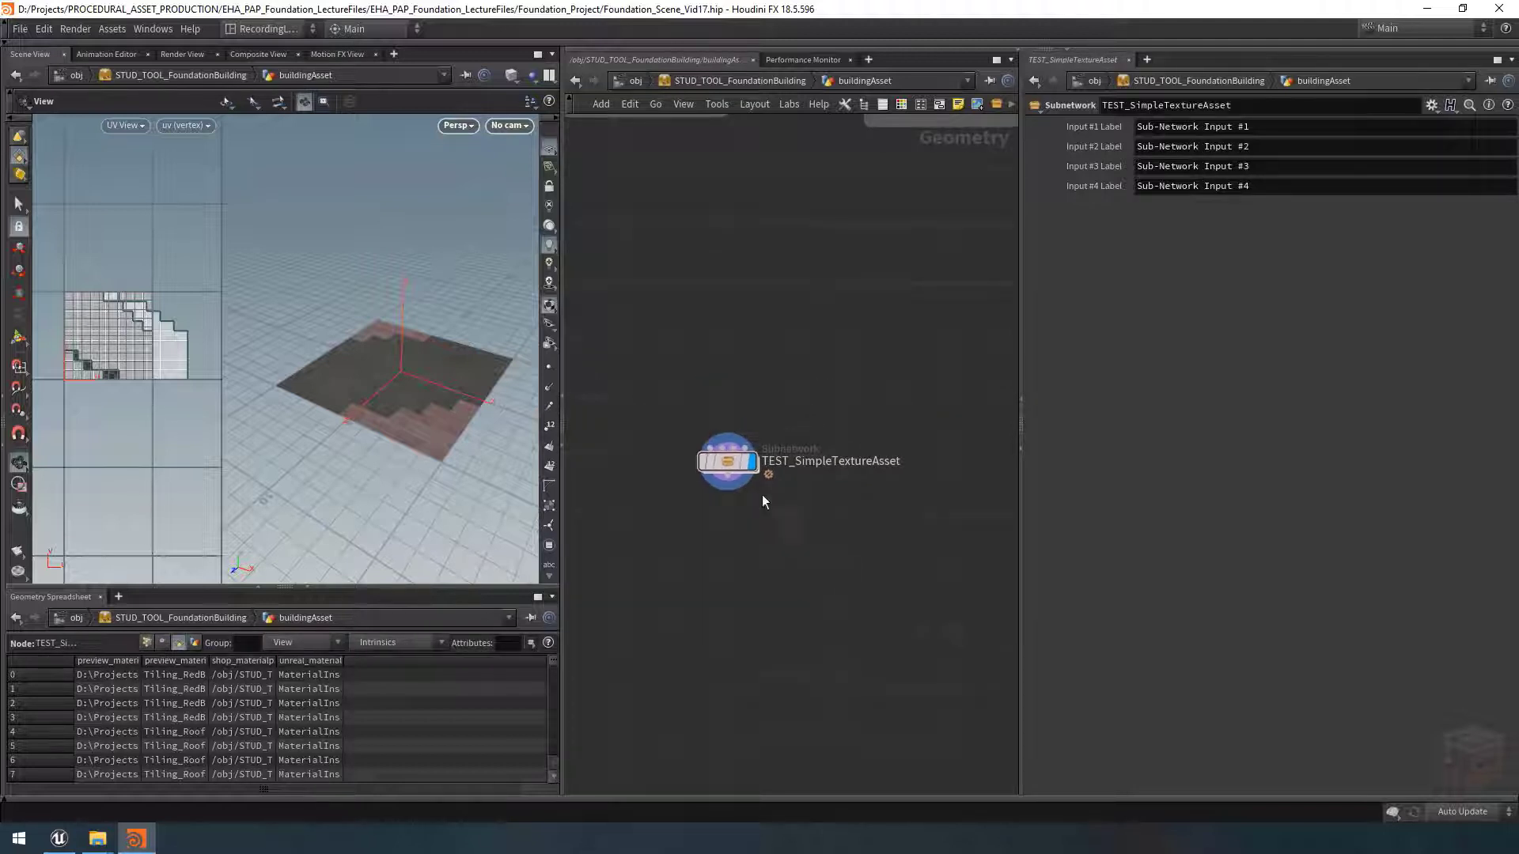
right_click(726, 462)
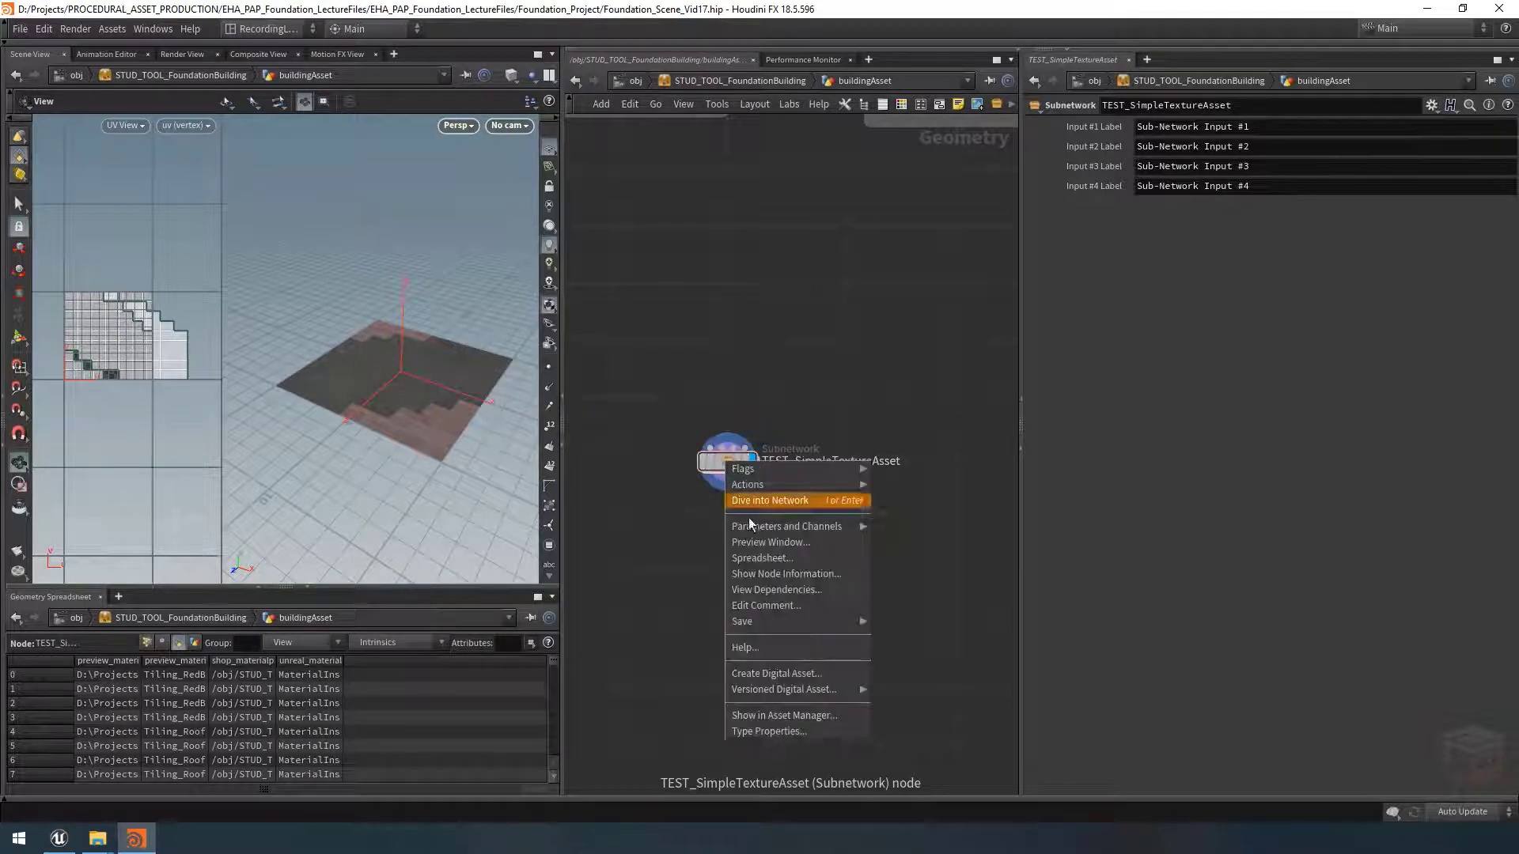
click(790, 674)
drag(899, 689, 580, 678)
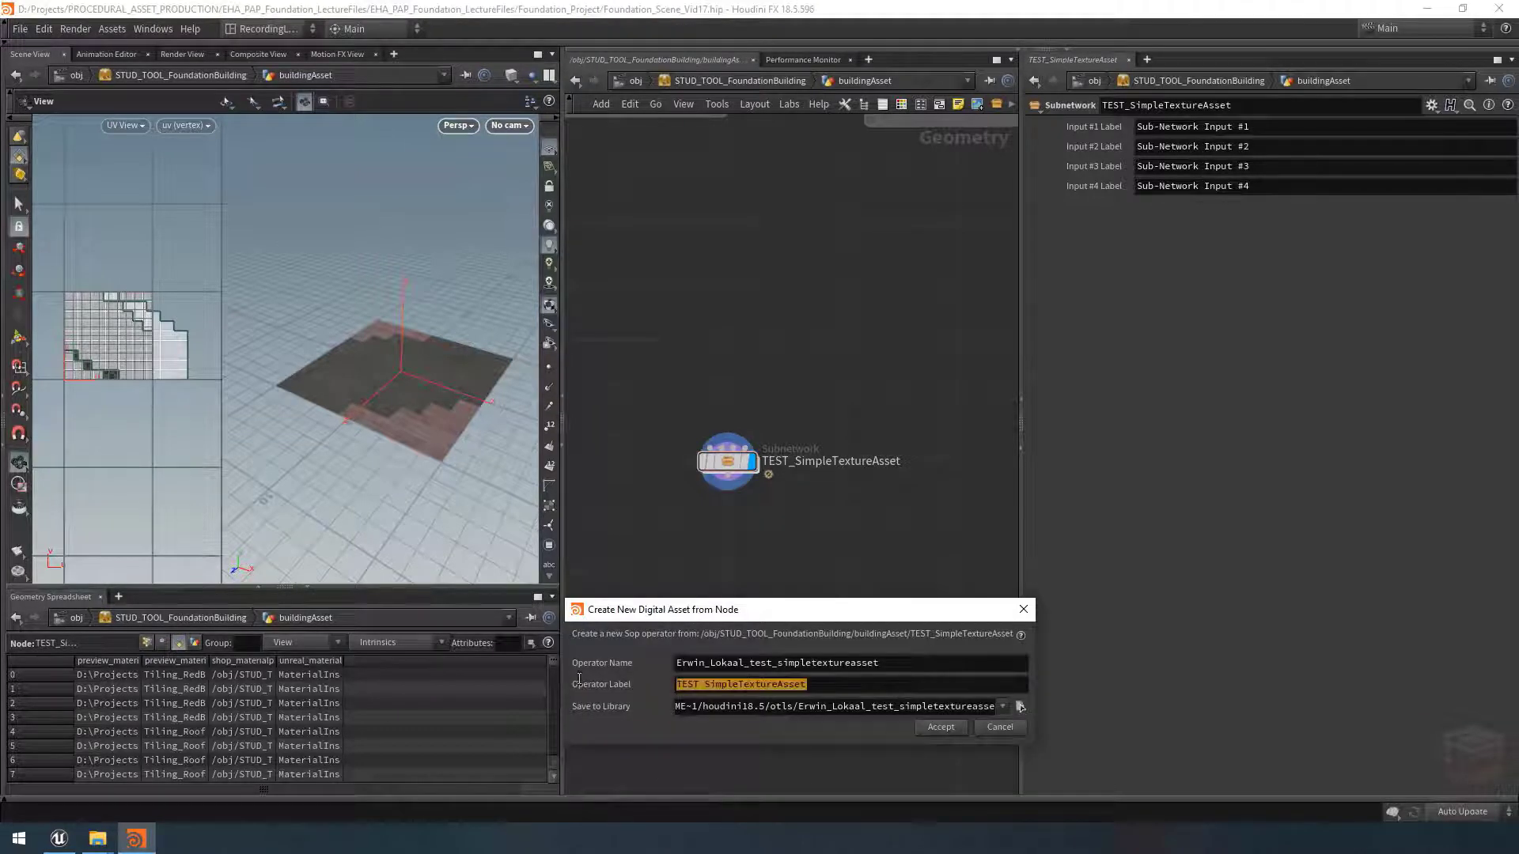
key(ctrl+c)
drag(891, 664, 664, 663)
key(ctrl+v)
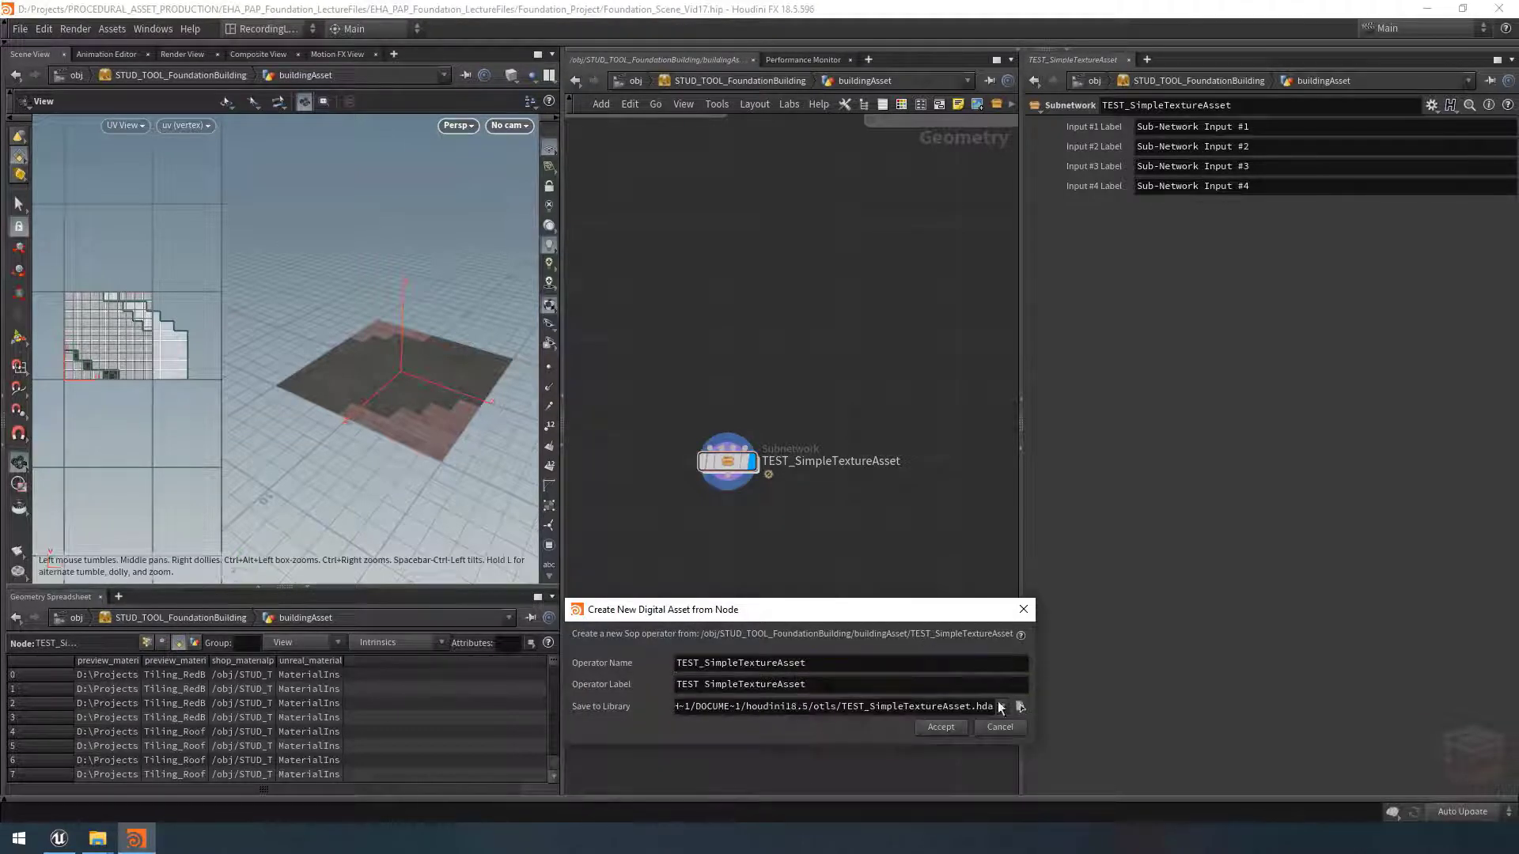
Step: Set the save library to $JOB/hda/TEST_SimpleTextureAsset.hda and create the digital asset
click(1025, 709)
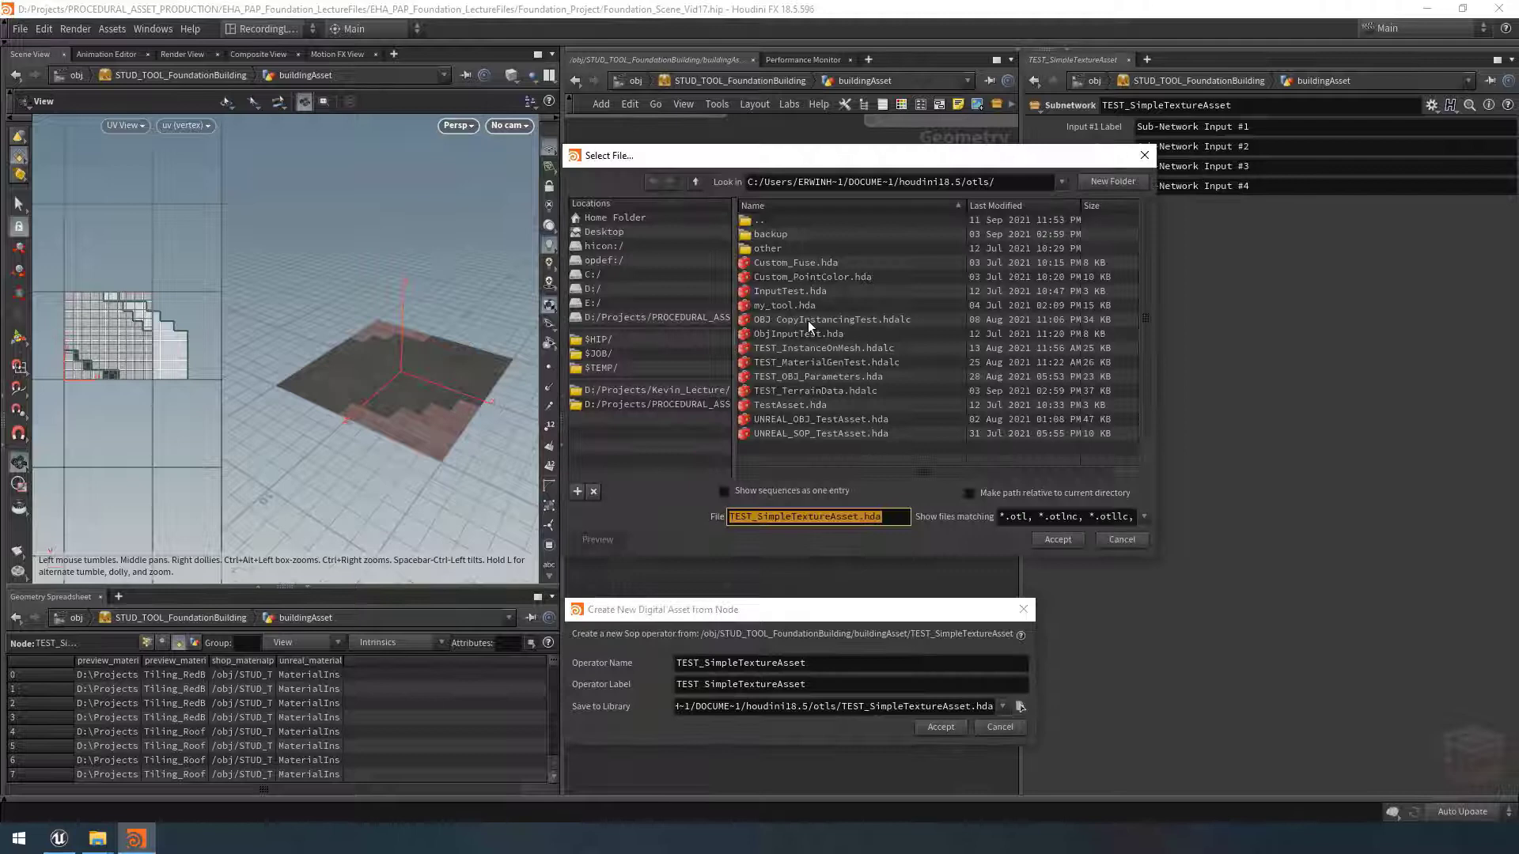
click(619, 354)
double_click(765, 333)
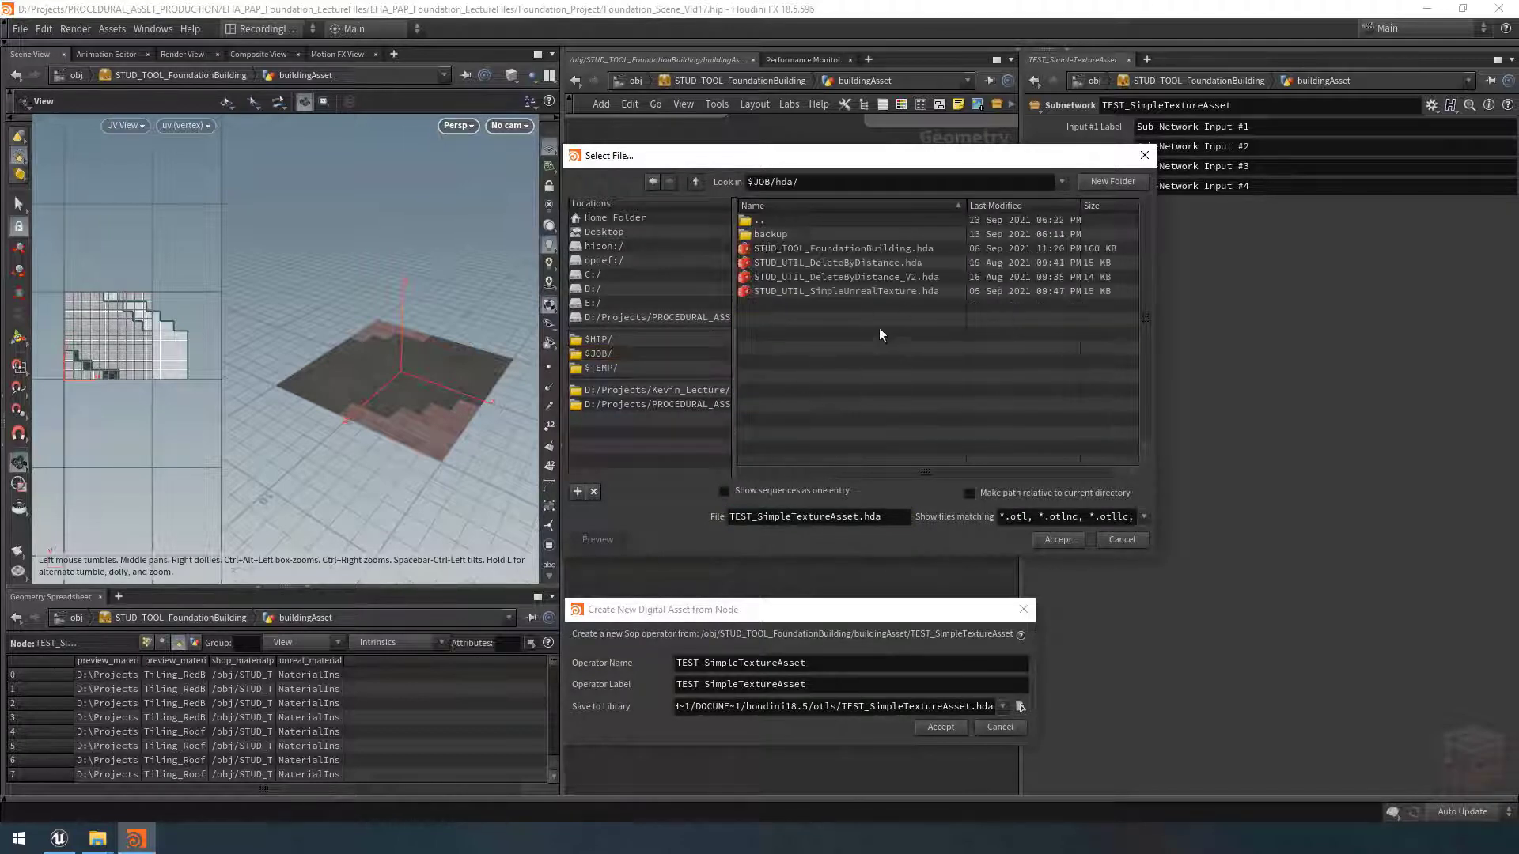
click(885, 516)
click(1058, 541)
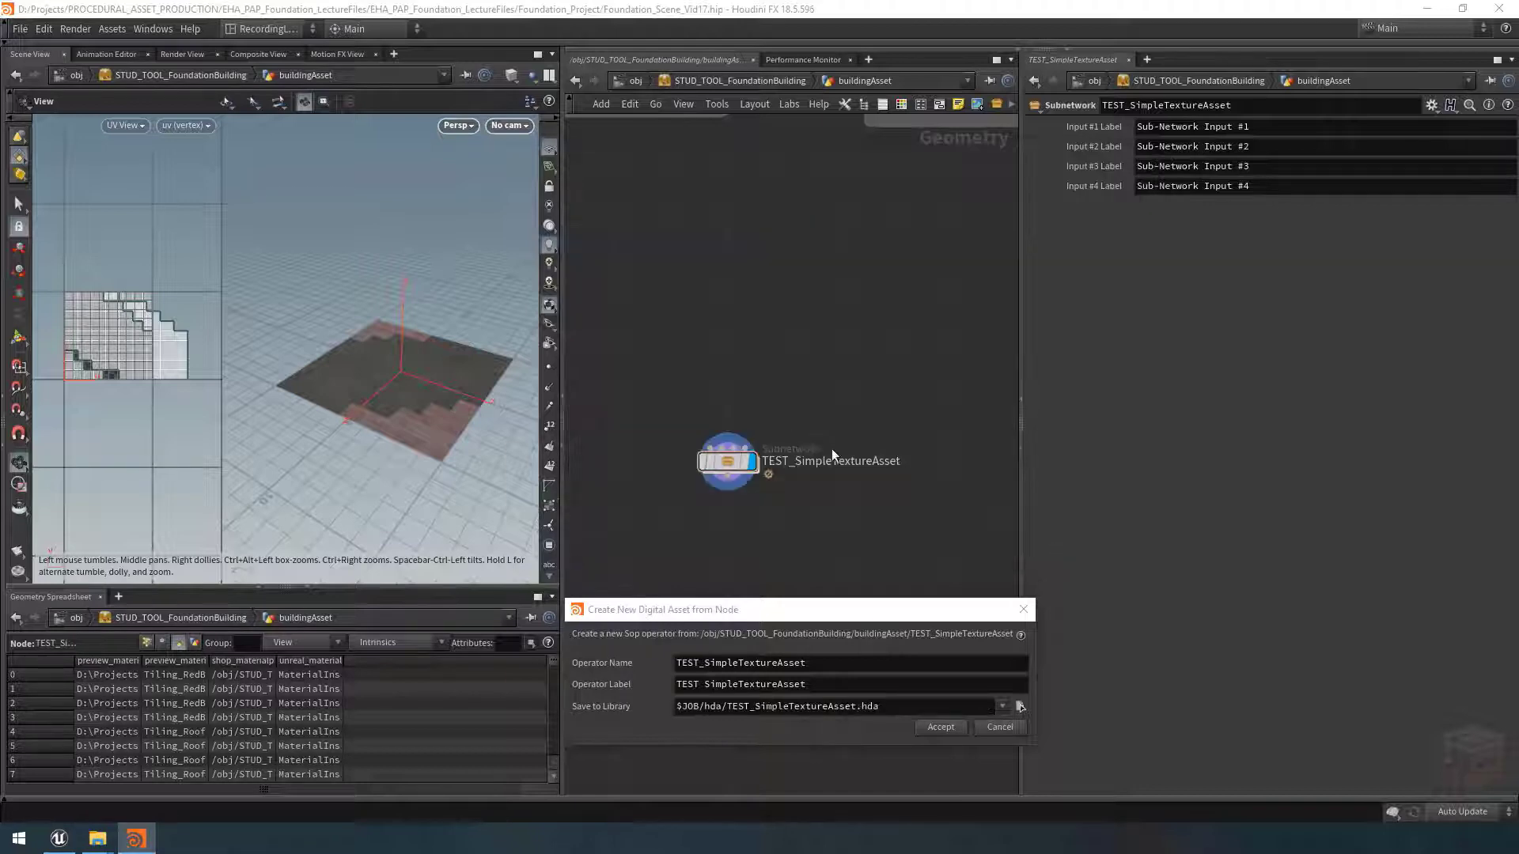
click(941, 727)
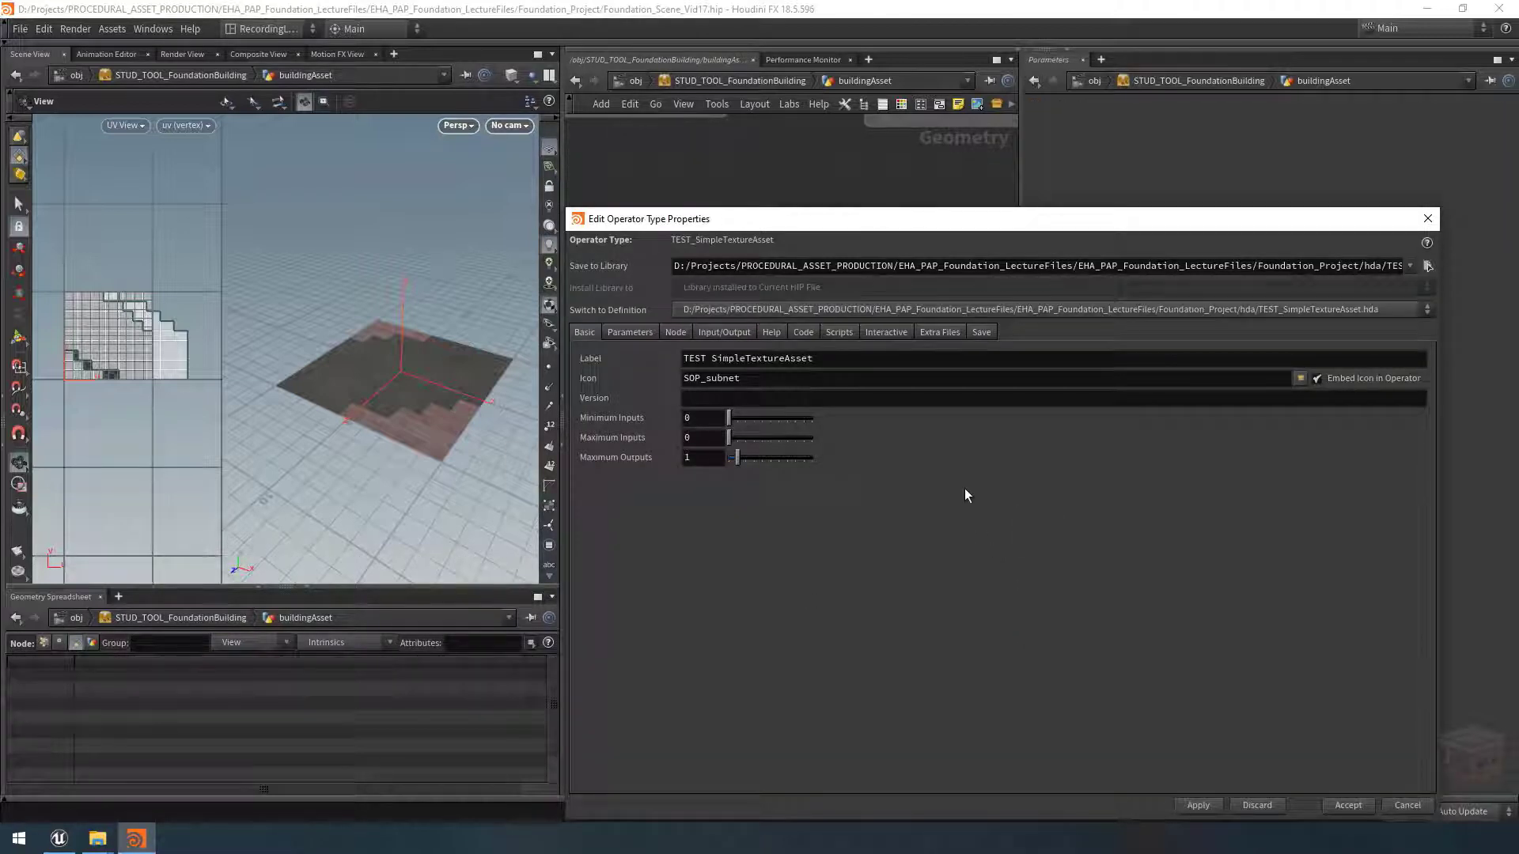
Step: Enter the TEST_SimpleTextureAsset network, select STUD_UTIL_SimpleUnrealTexture2 and show the new asset's parameter setup
drag(817, 227, 1209, 190)
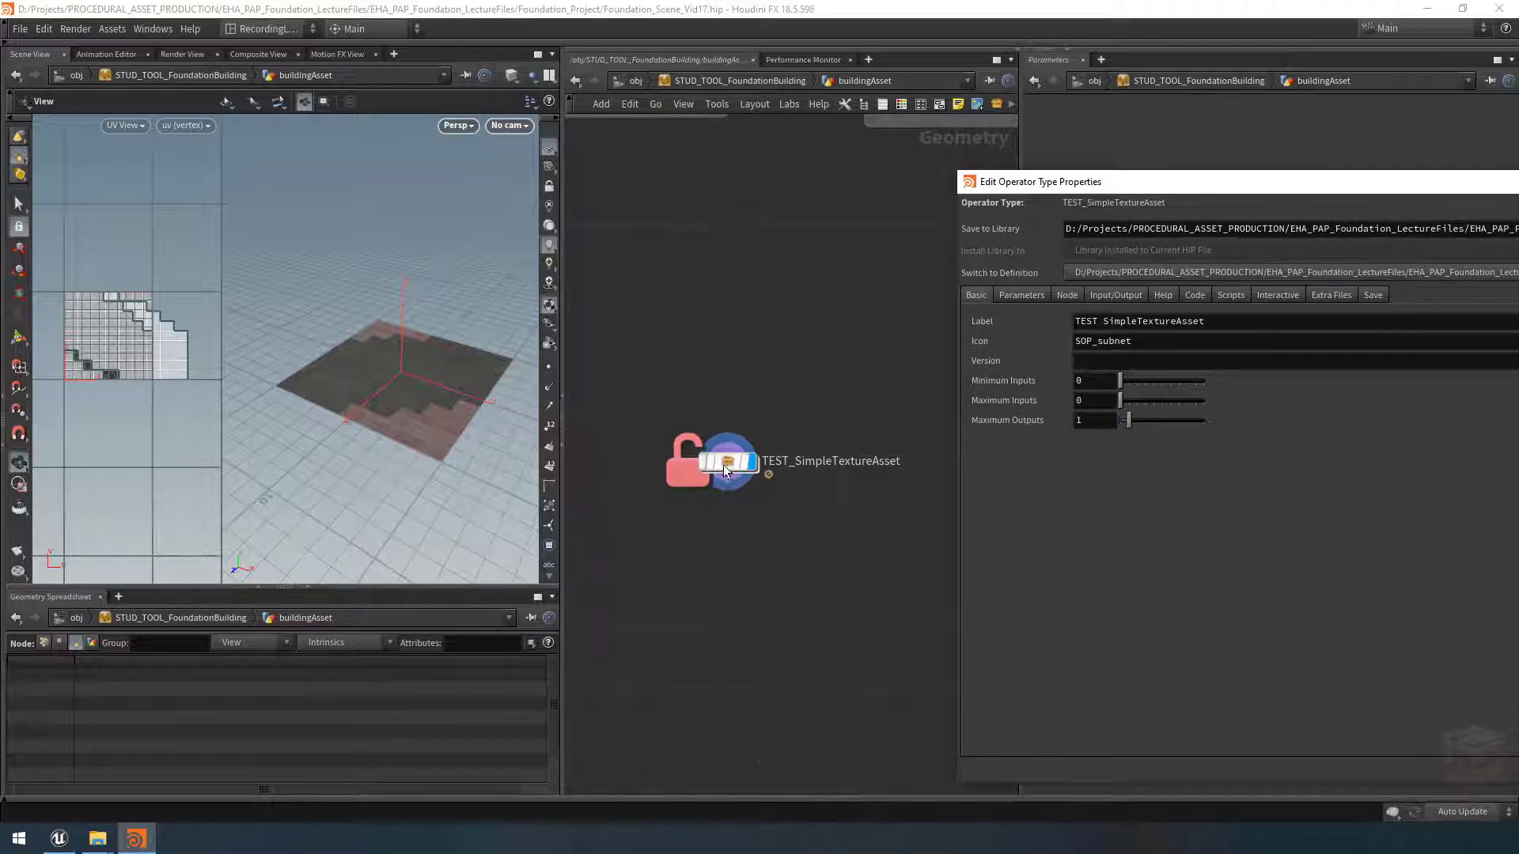
mouse_move(726, 466)
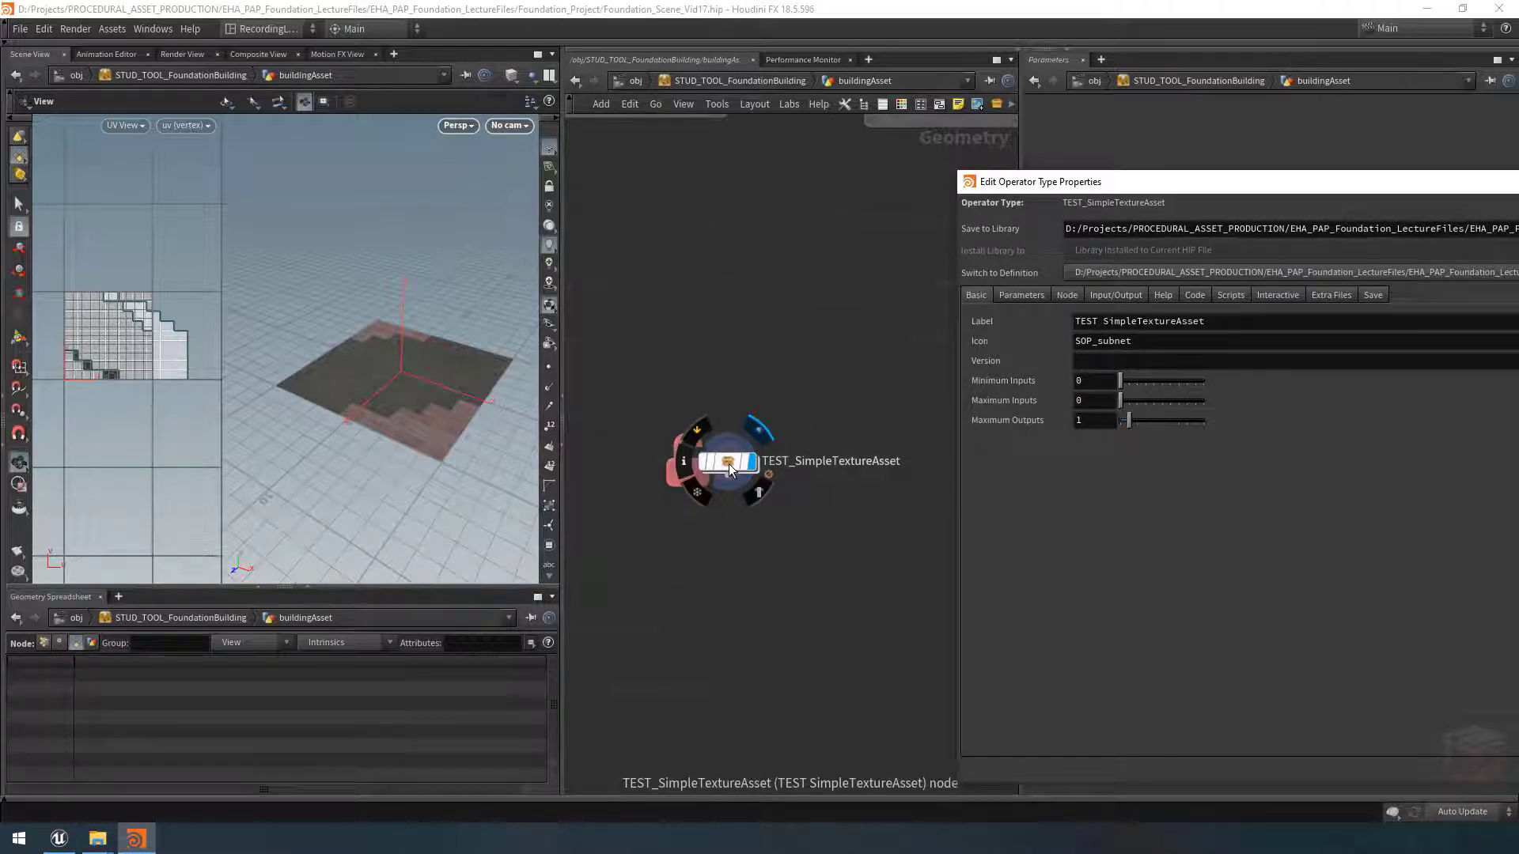
double_click(728, 463)
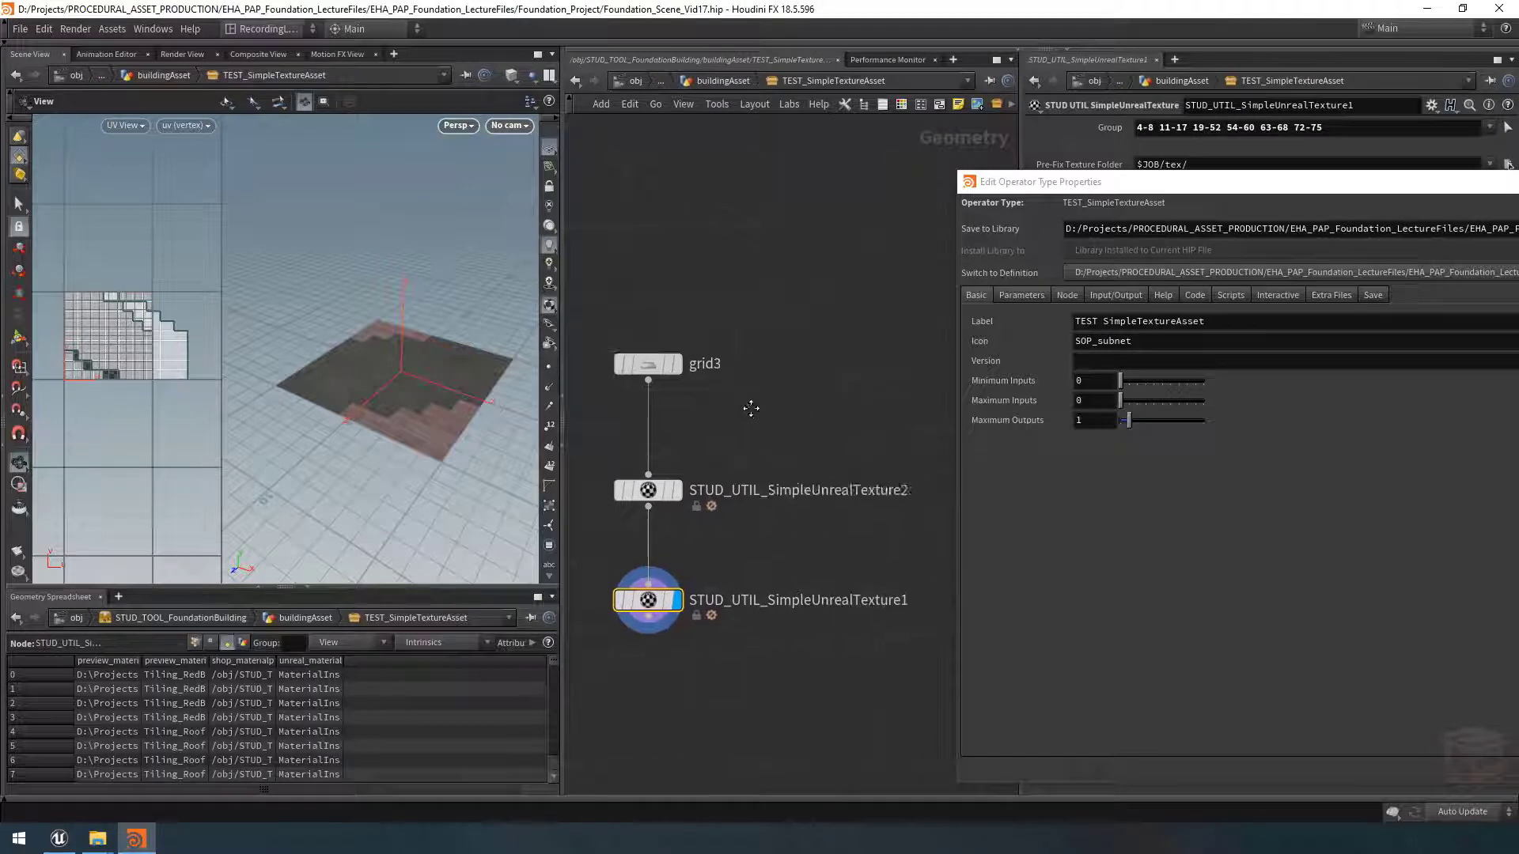
click(631, 491)
click(1024, 294)
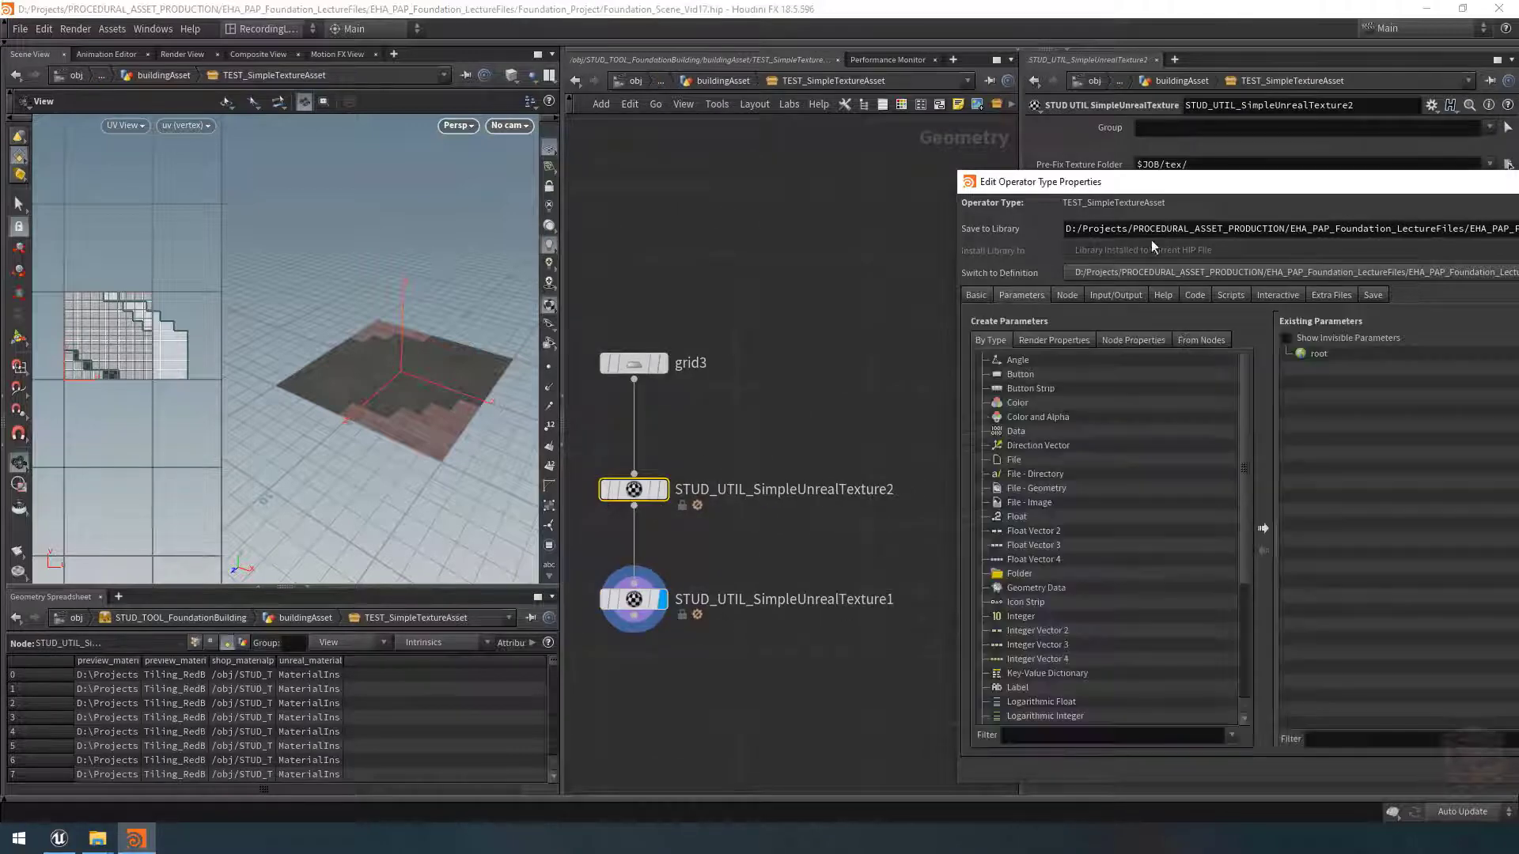
Step: Promote STUD_UTIL_SimpleUnrealTexture2's Unreal Mat Name parameter to the asset interface and label it "Unreal Mat Name A"
drag(1163, 189, 241, 123)
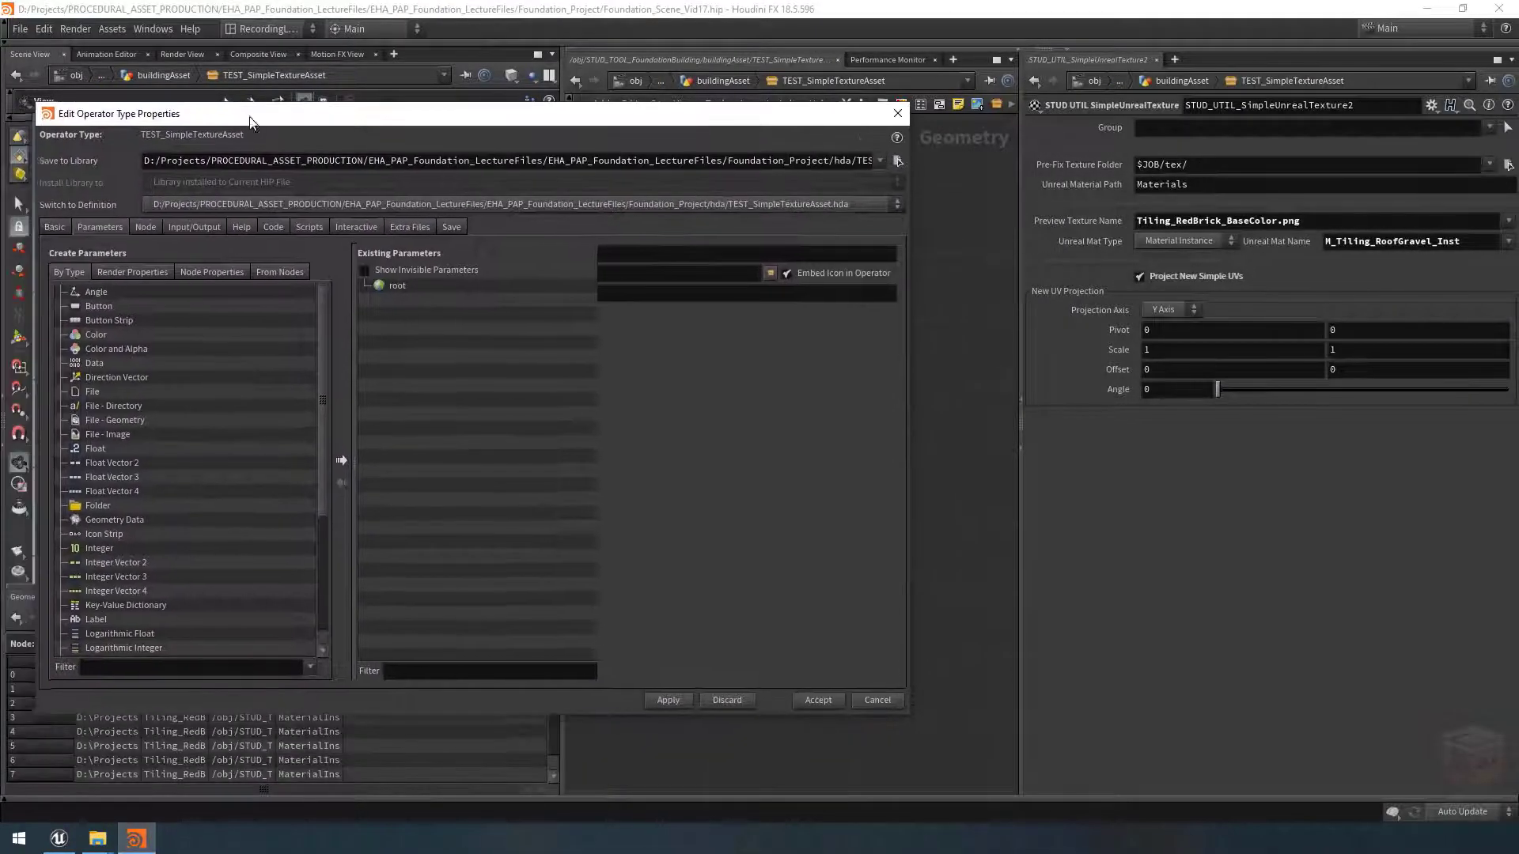
middle_drag(947, 467, 1271, 448)
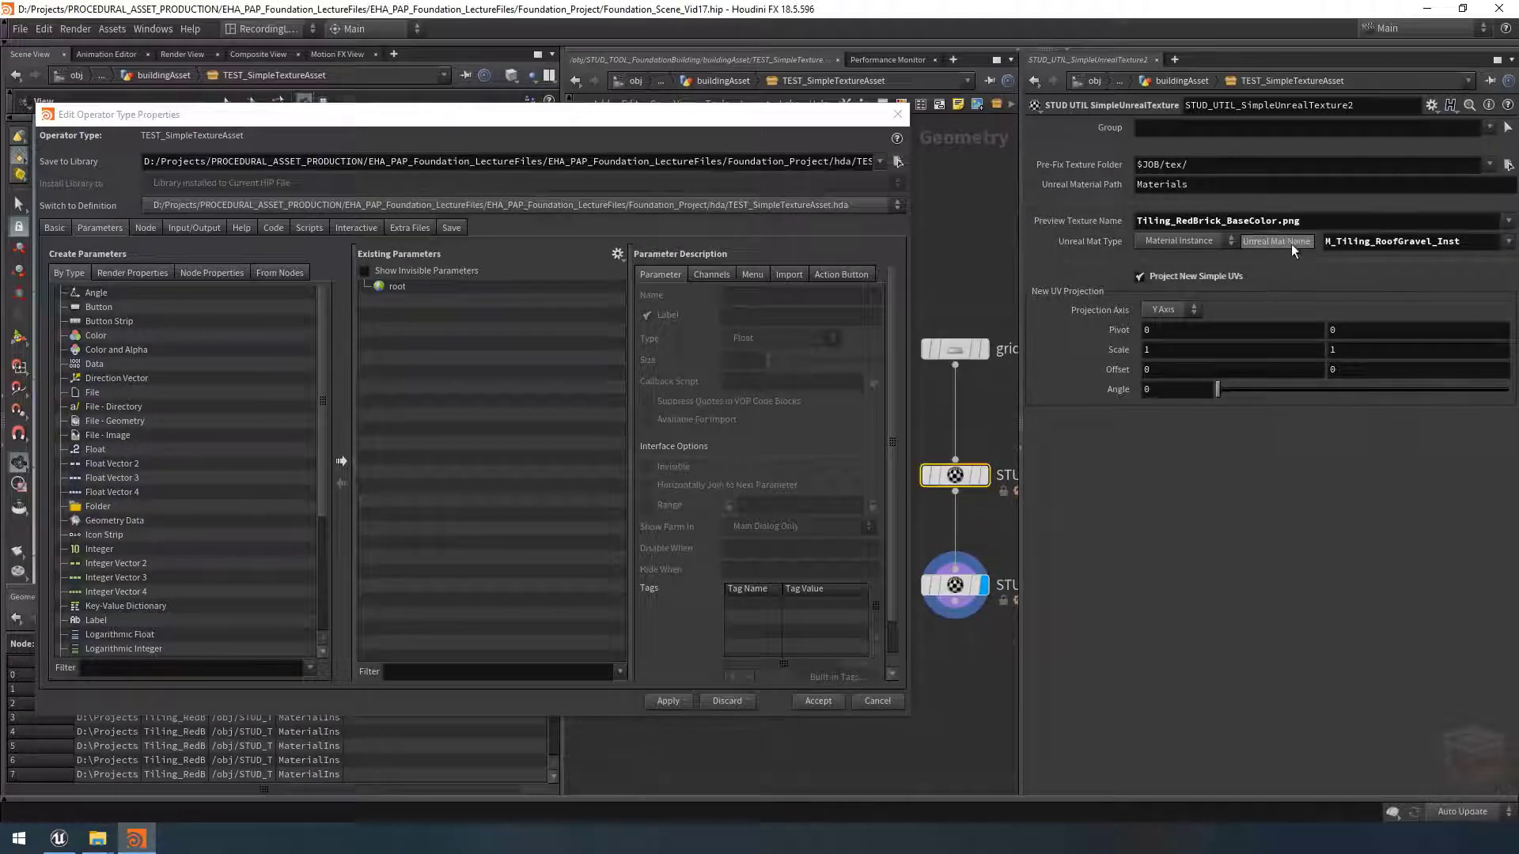
drag(1297, 240, 439, 323)
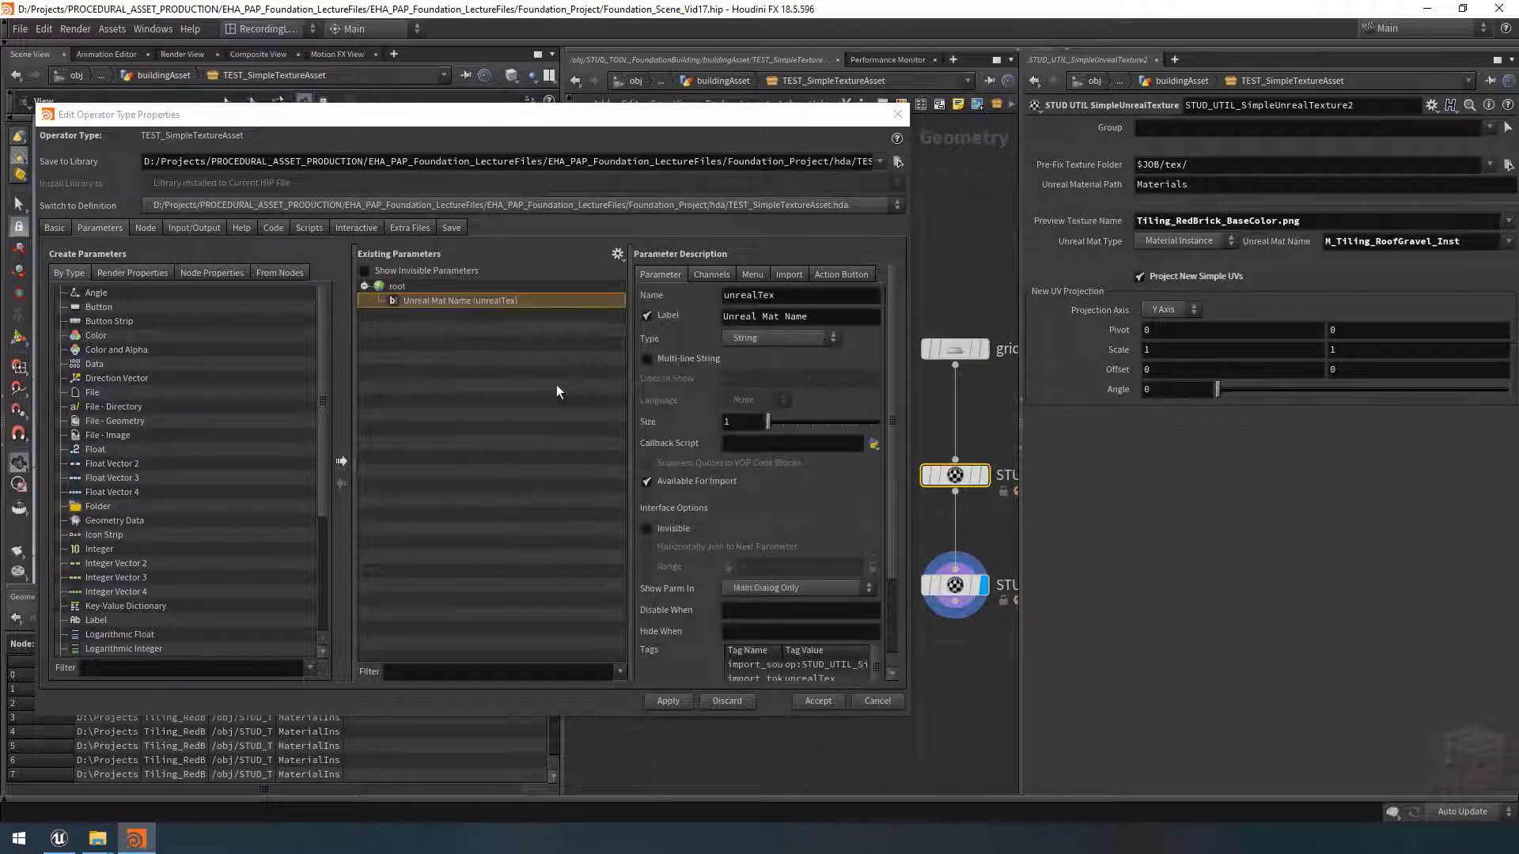
click(811, 323)
text(A)
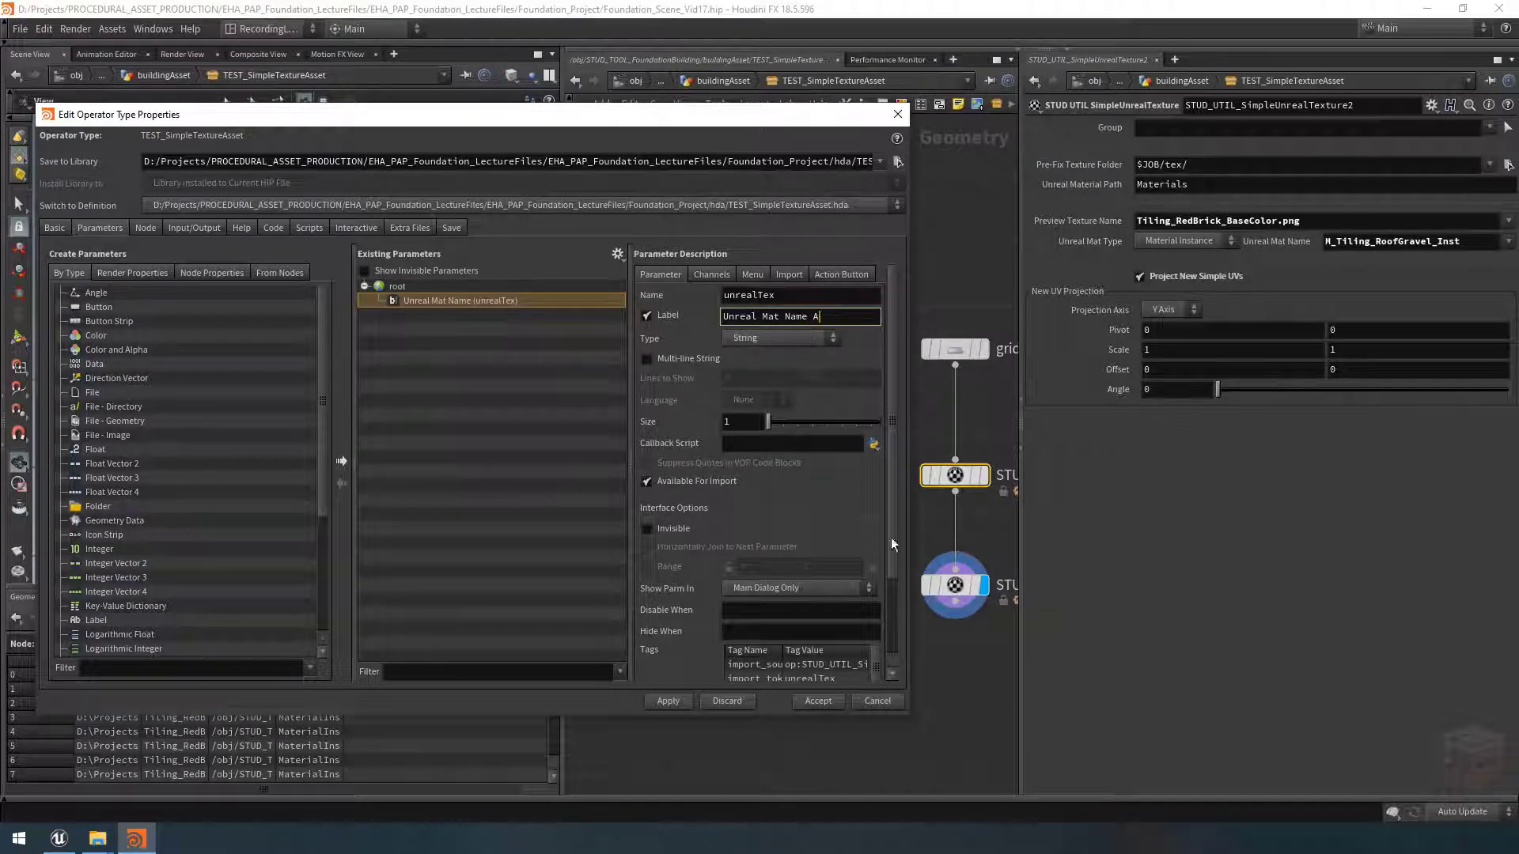
Step: Promote STUD_UTIL_SimpleUnrealTexture1's Unreal Mat Name parameter, label it "Unreal Mat Name B" and accept the asset's parameter setup
click(973, 431)
drag(912, 424, 817, 424)
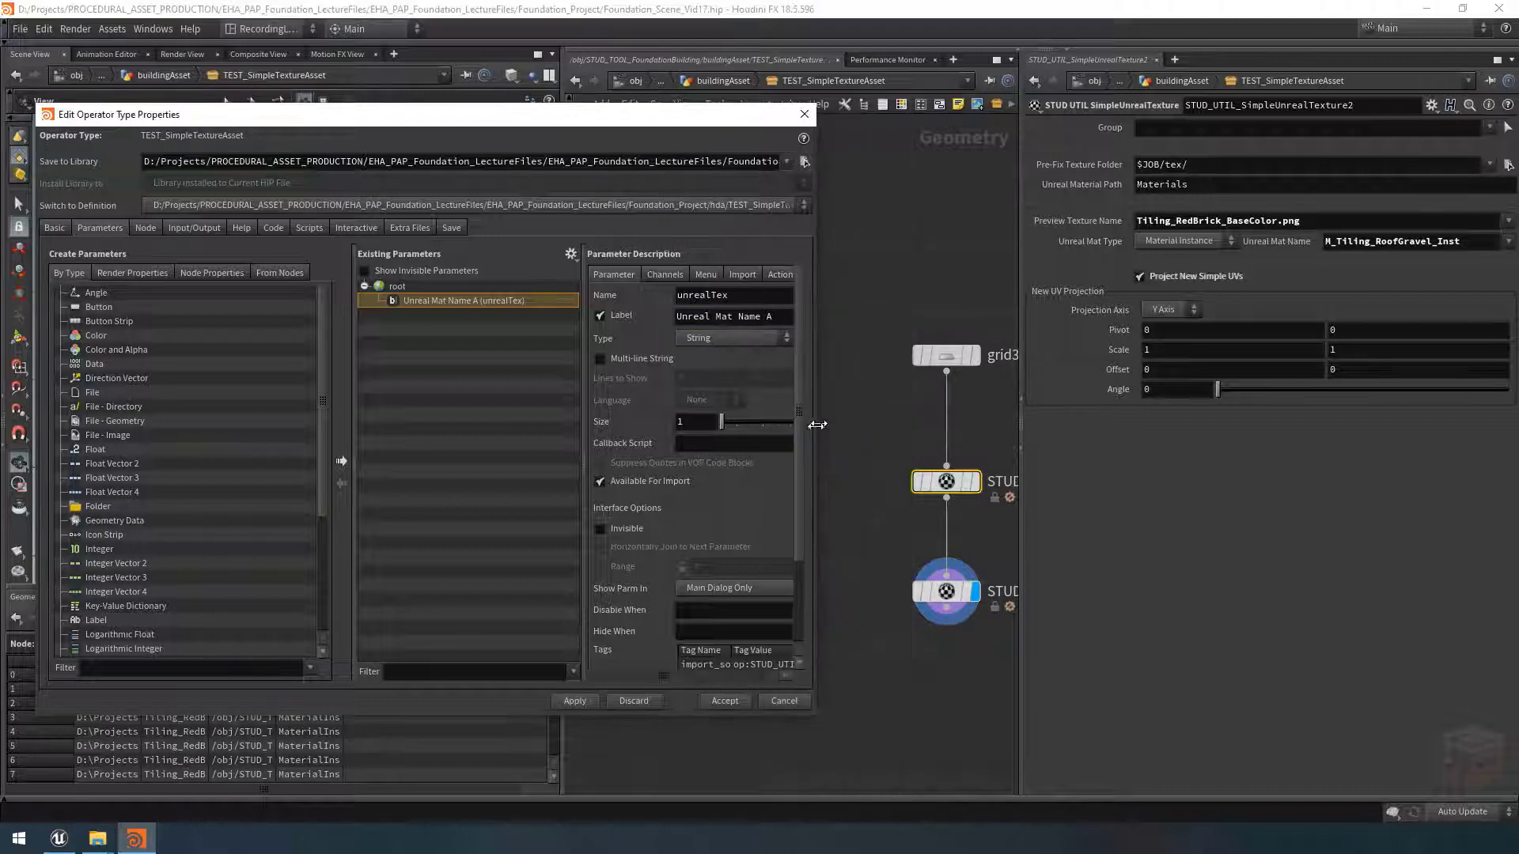
middle_drag(989, 548, 892, 545)
click(853, 592)
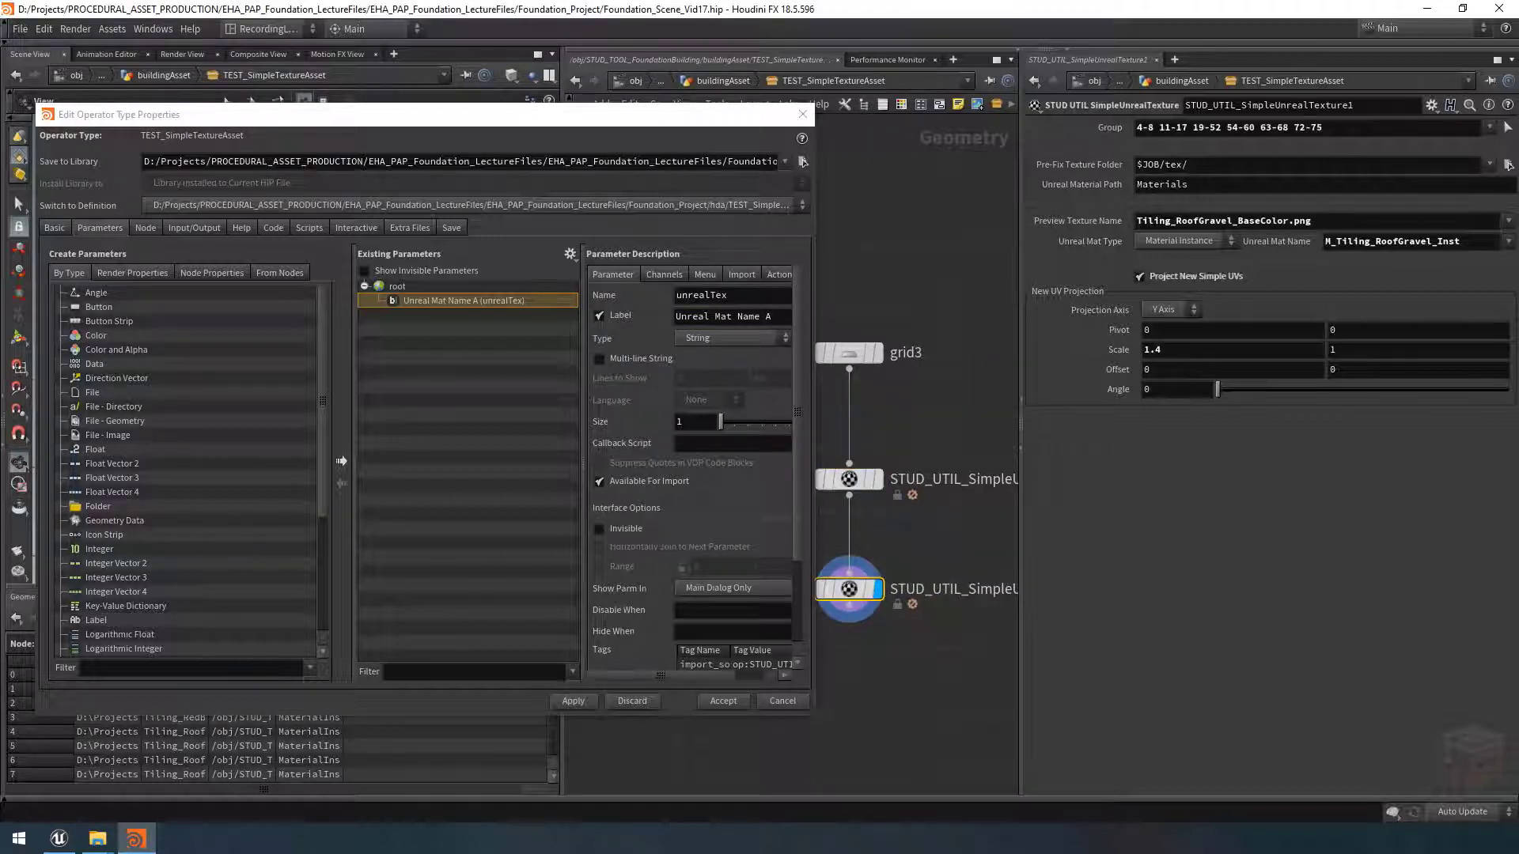
drag(1275, 241, 450, 332)
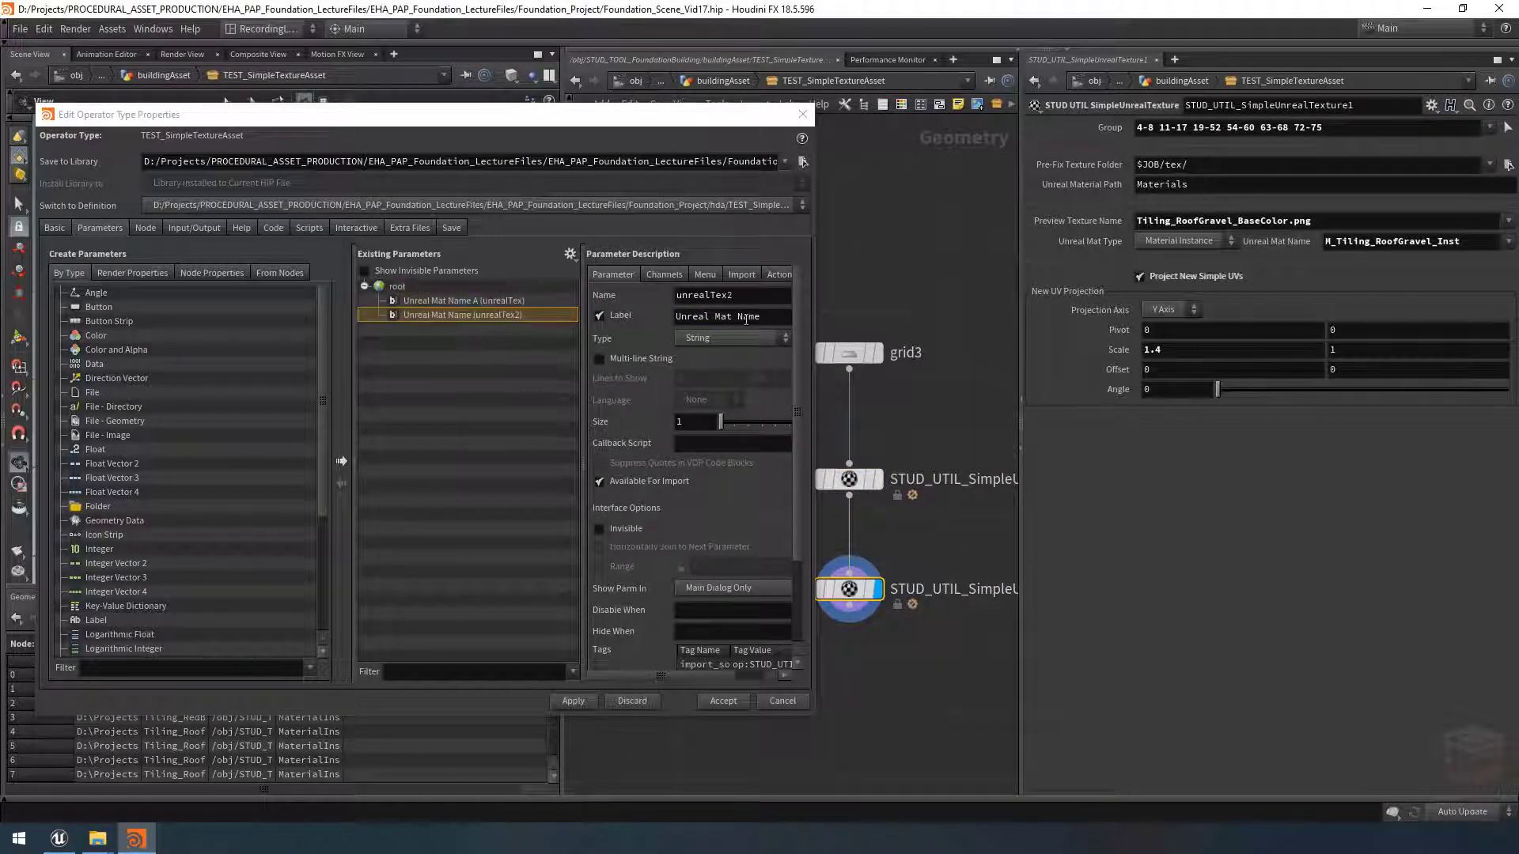
click(758, 315)
text(B)
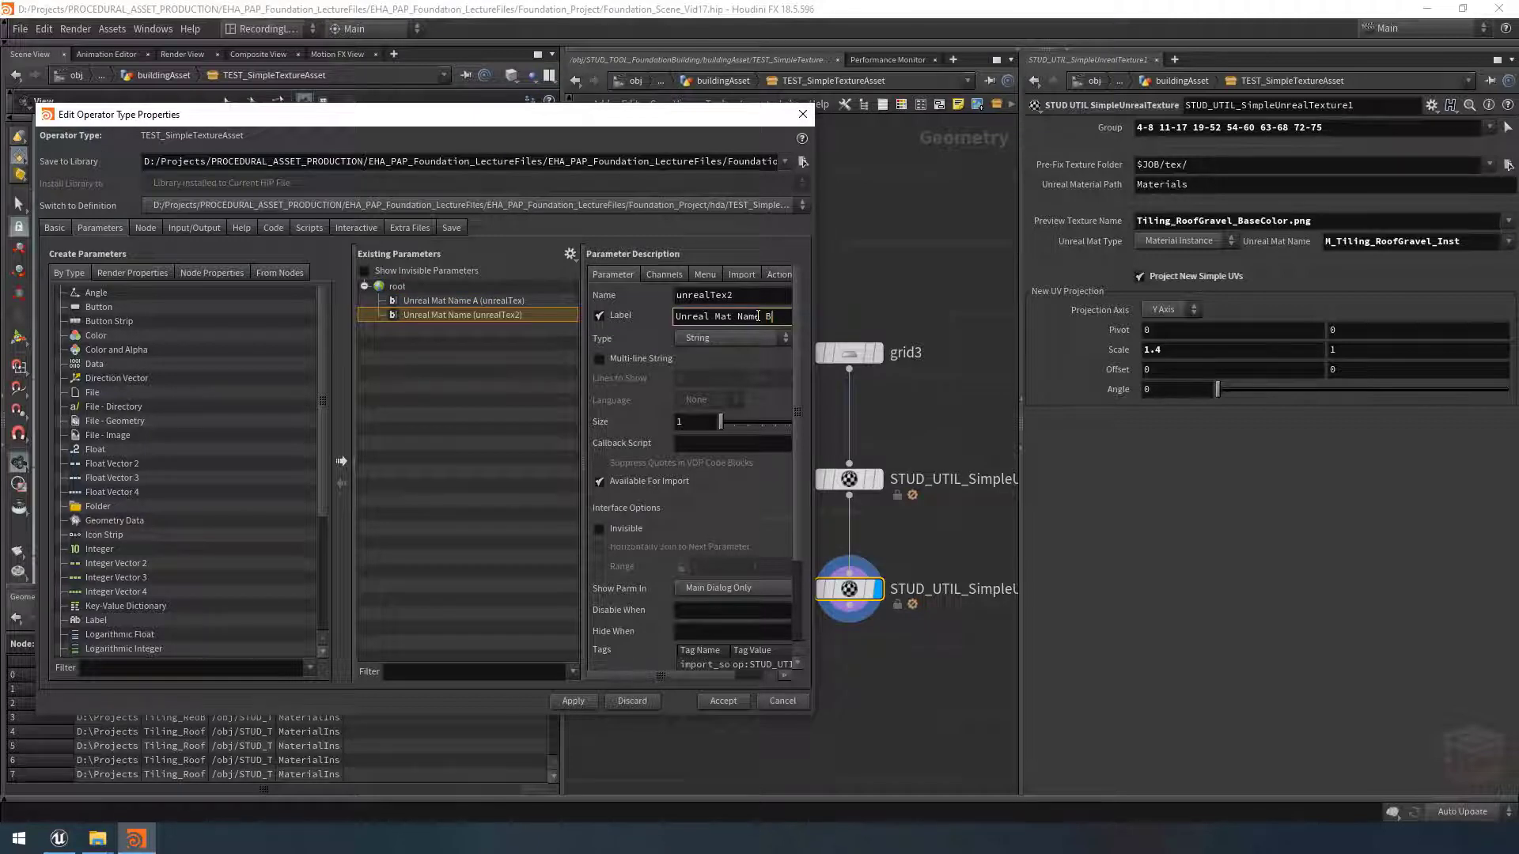
key(Return)
click(723, 701)
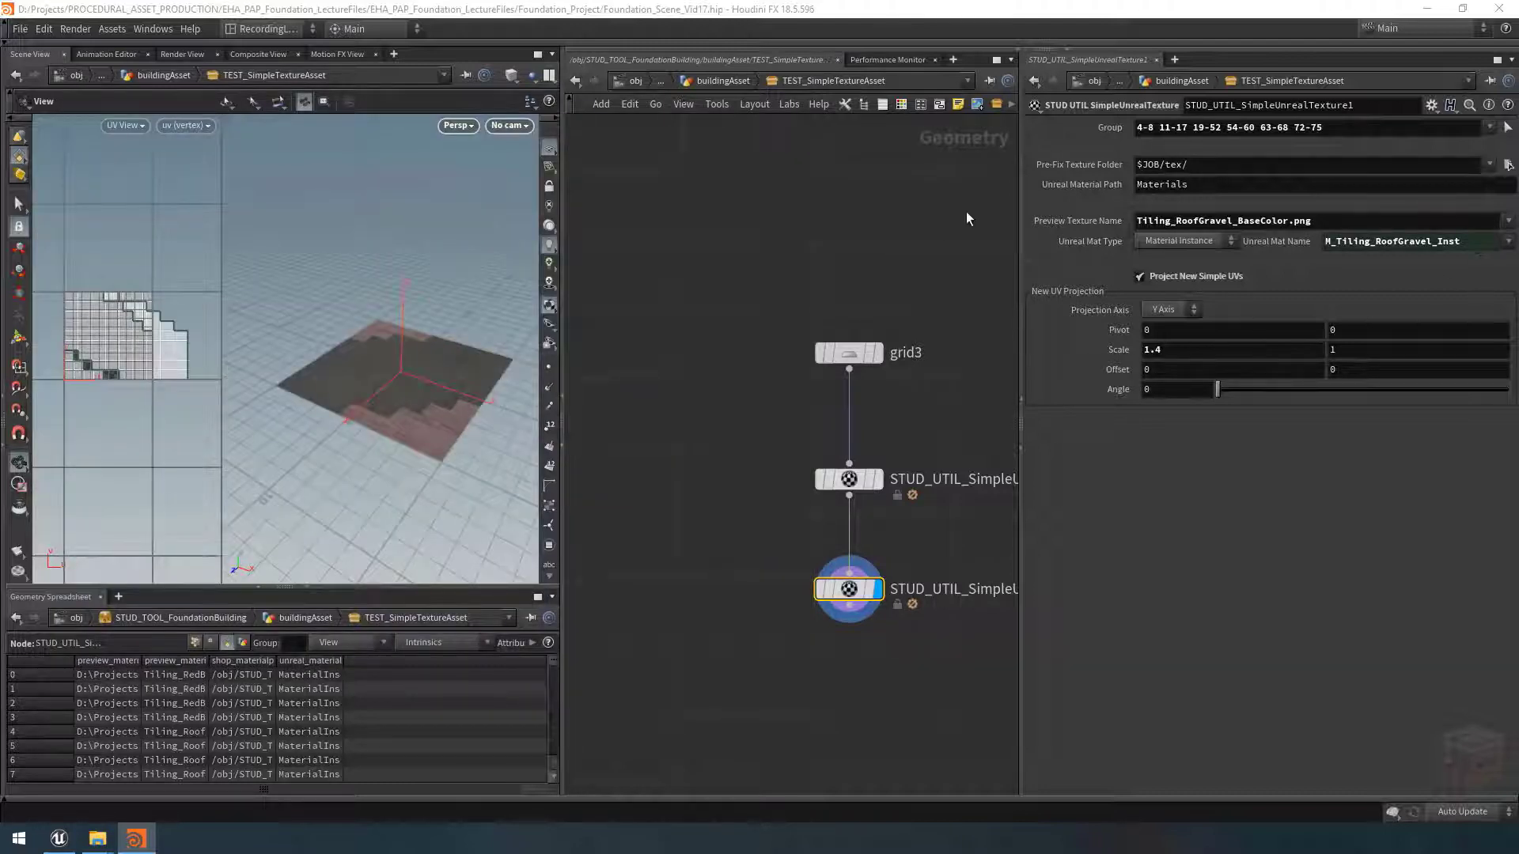
Step: Return to the buildingAsset network and check the material choices offered by Unreal Mat Name A on TEST_SimpleTextureAsset
key(h)
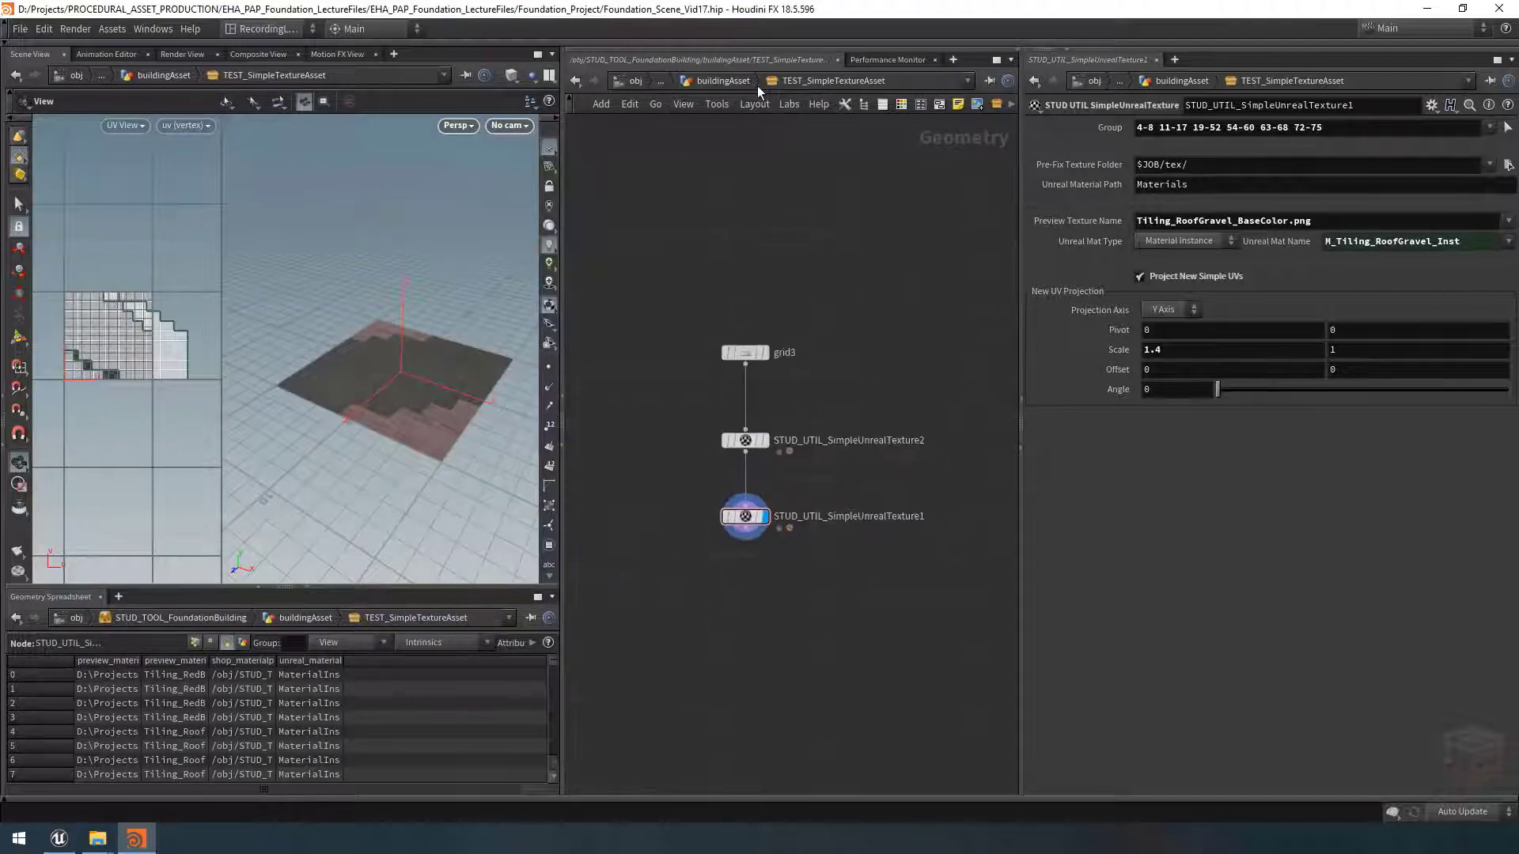
click(740, 82)
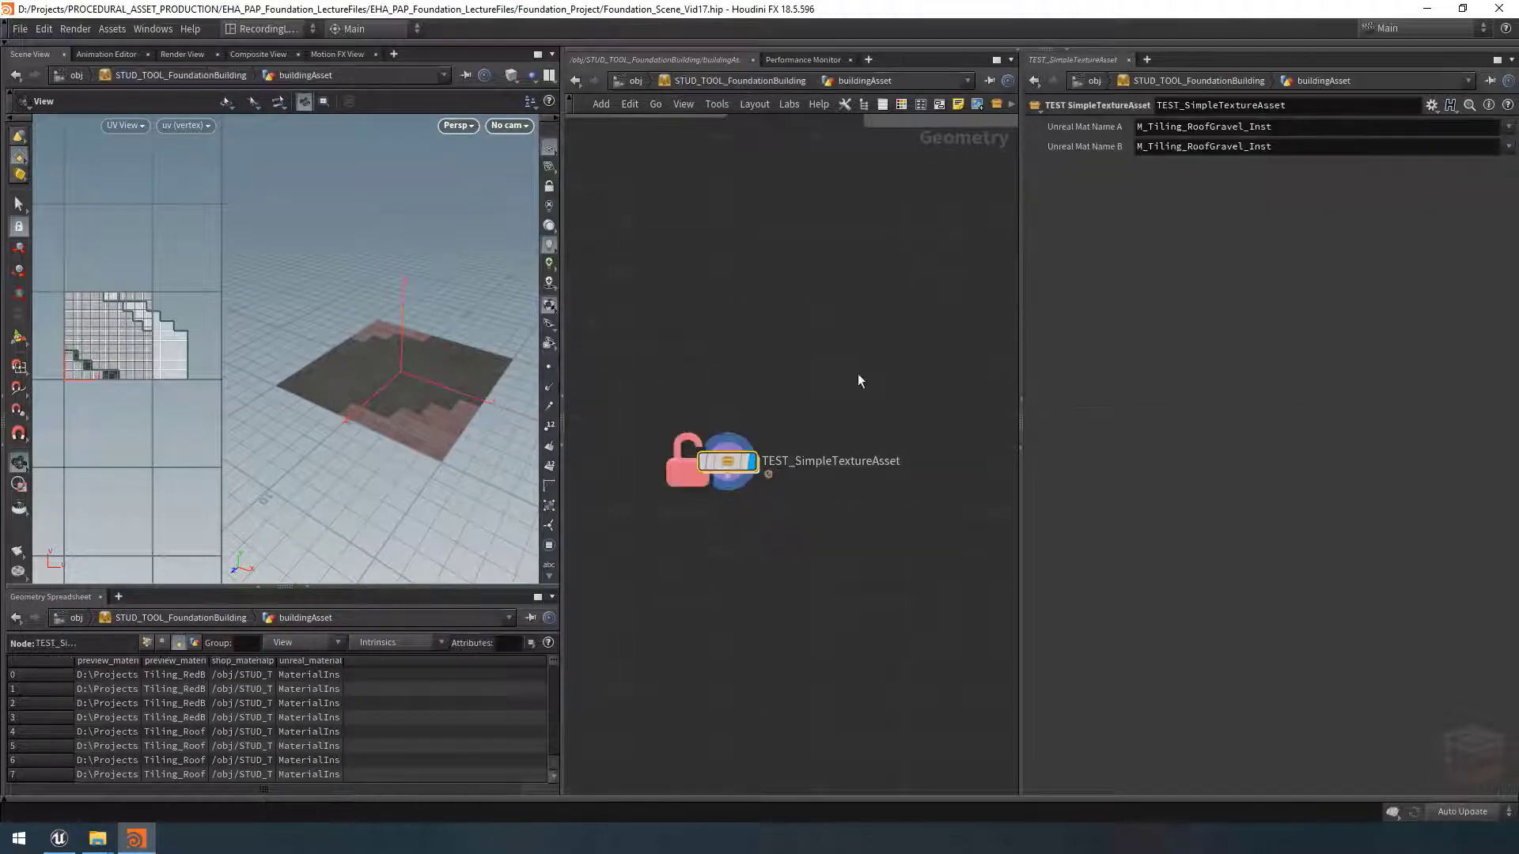
click(1509, 129)
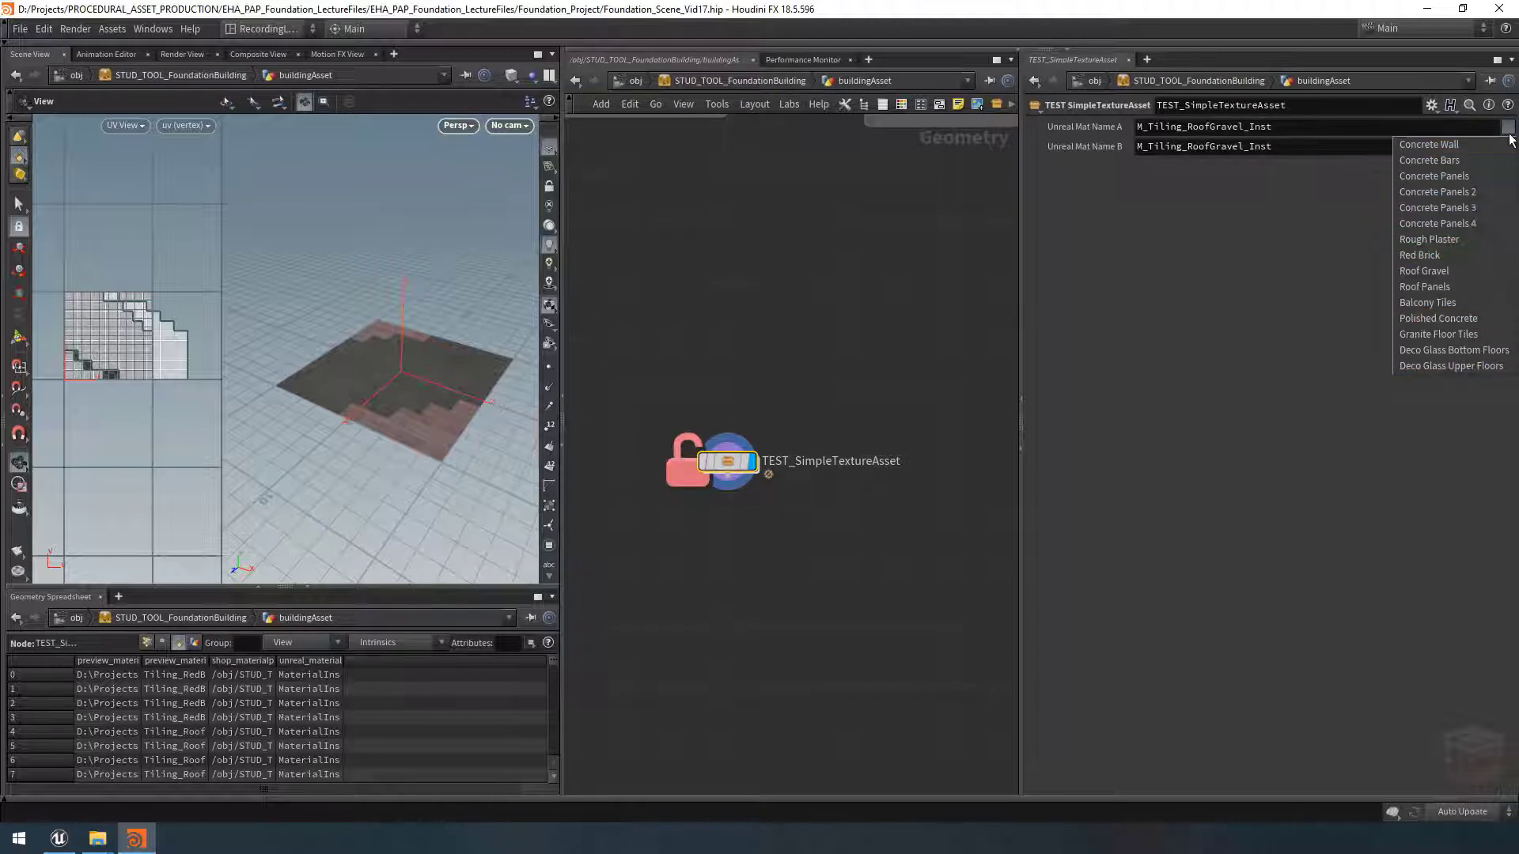
click(1509, 134)
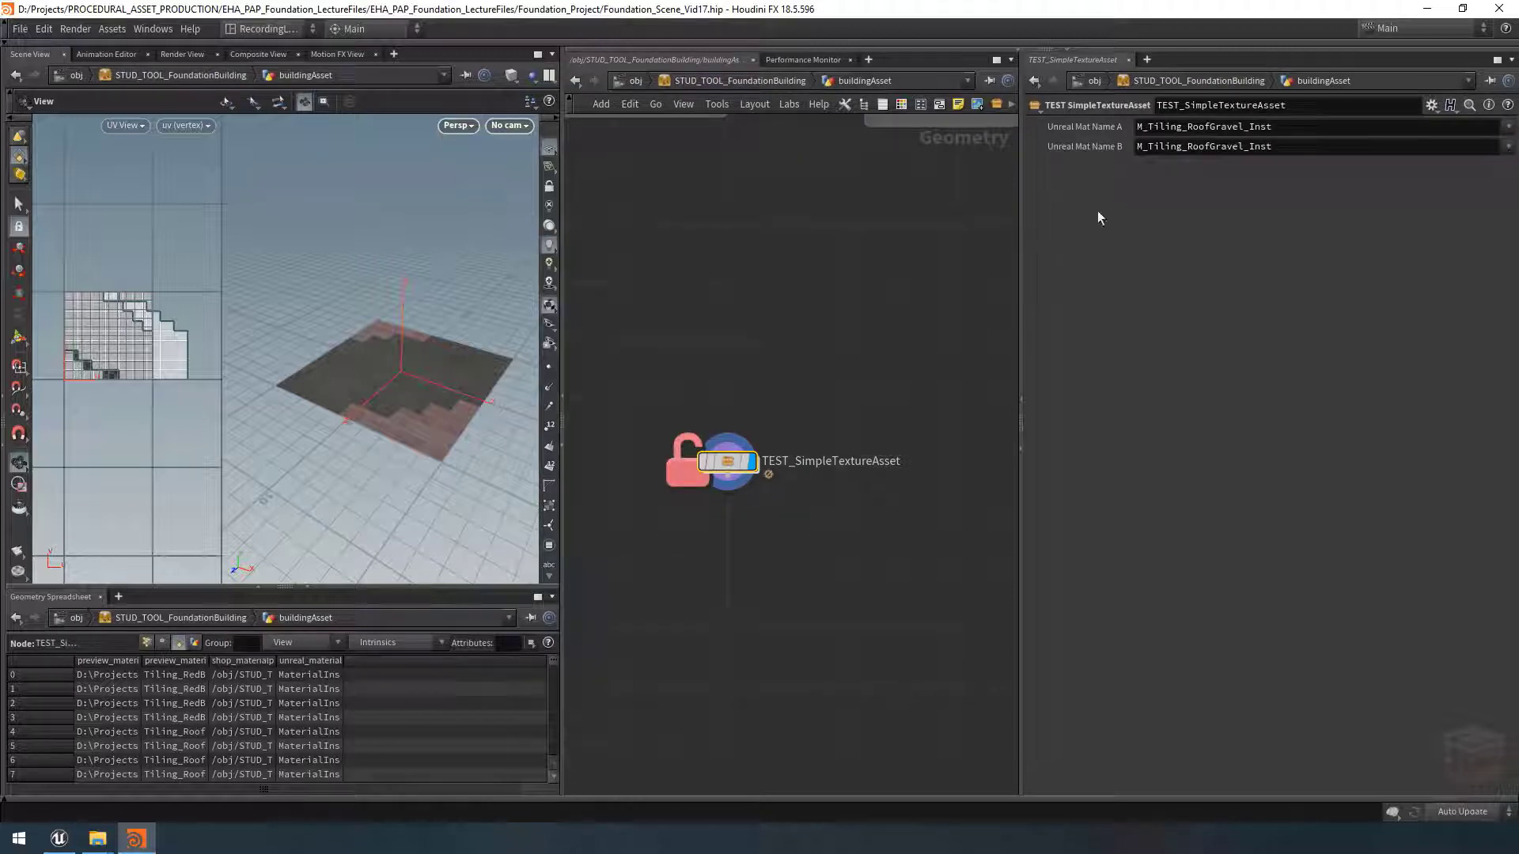
Step: Inside TEST_SimpleTextureAsset, set STUD_UTIL_SimpleUnrealTexture2's Unreal Mat Name to Red Brick
double_click(730, 462)
click(745, 440)
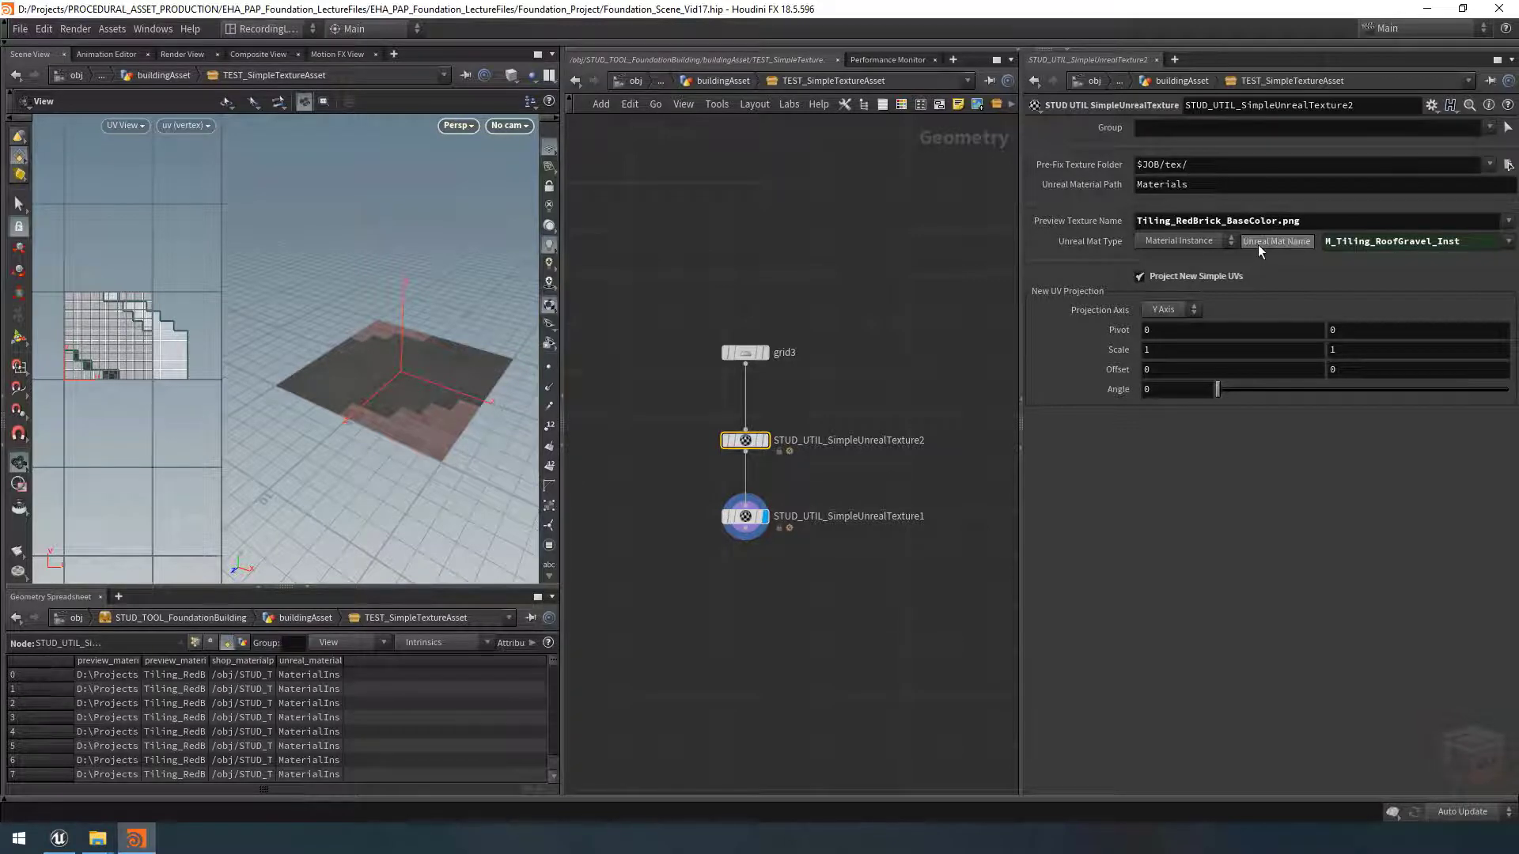
click(1507, 242)
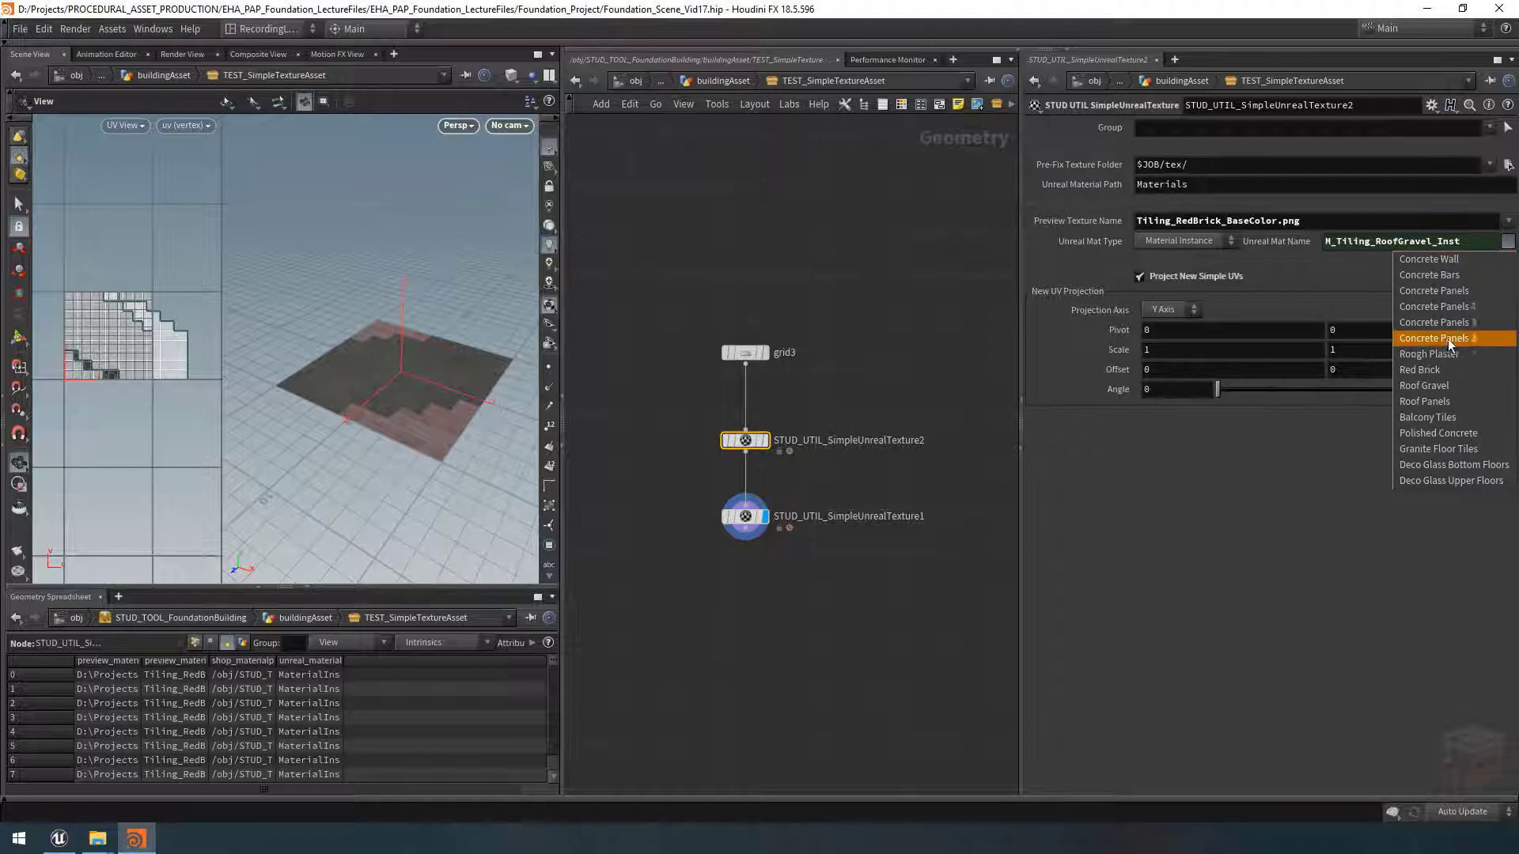
click(1429, 371)
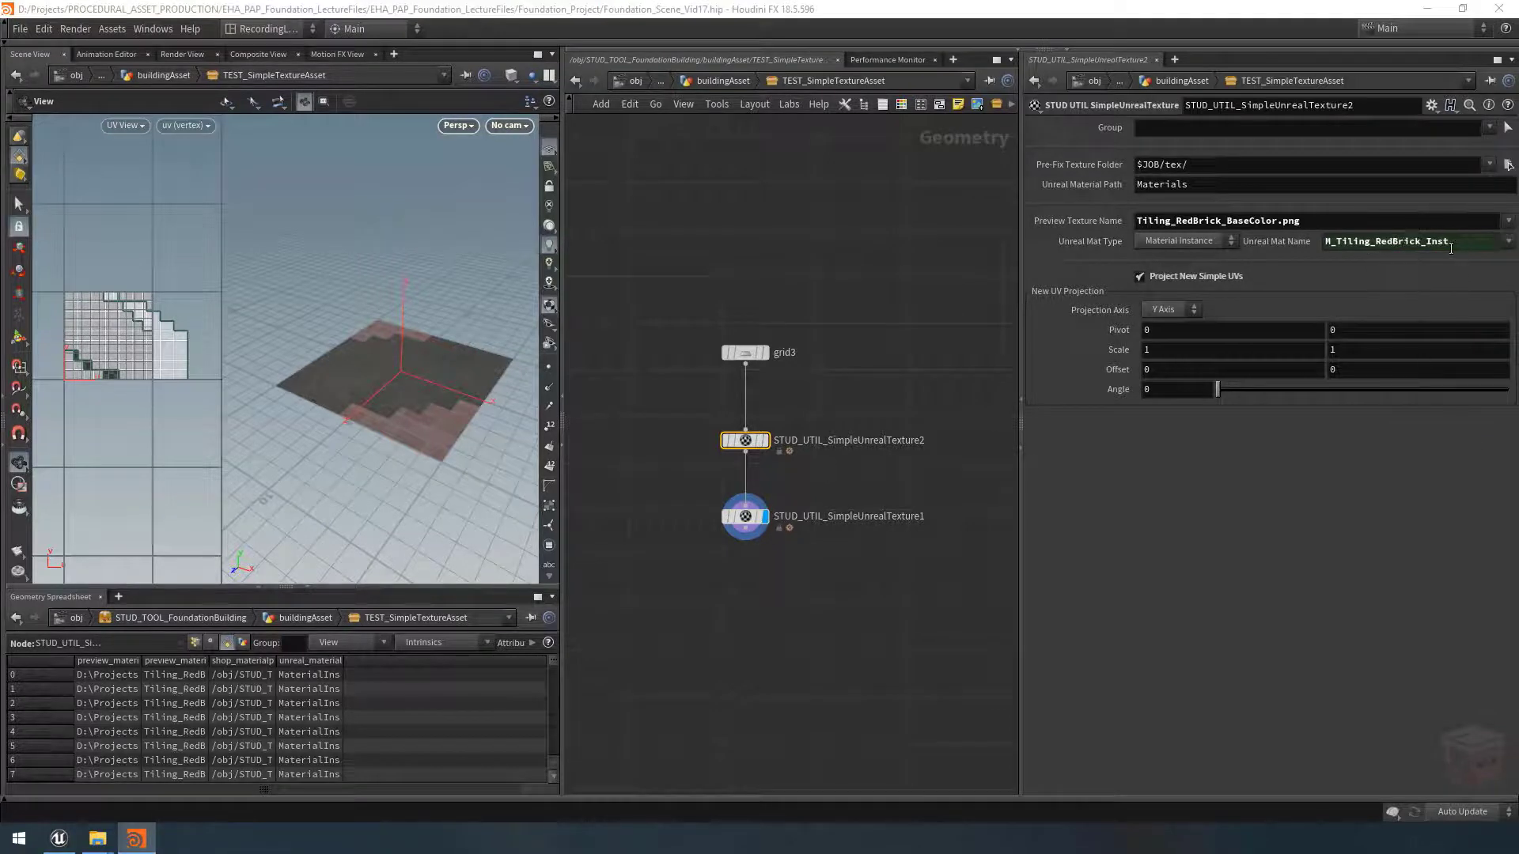
Step: Go back up to buildingAsset and save the node type of TEST_SimpleTextureAsset
click(715, 80)
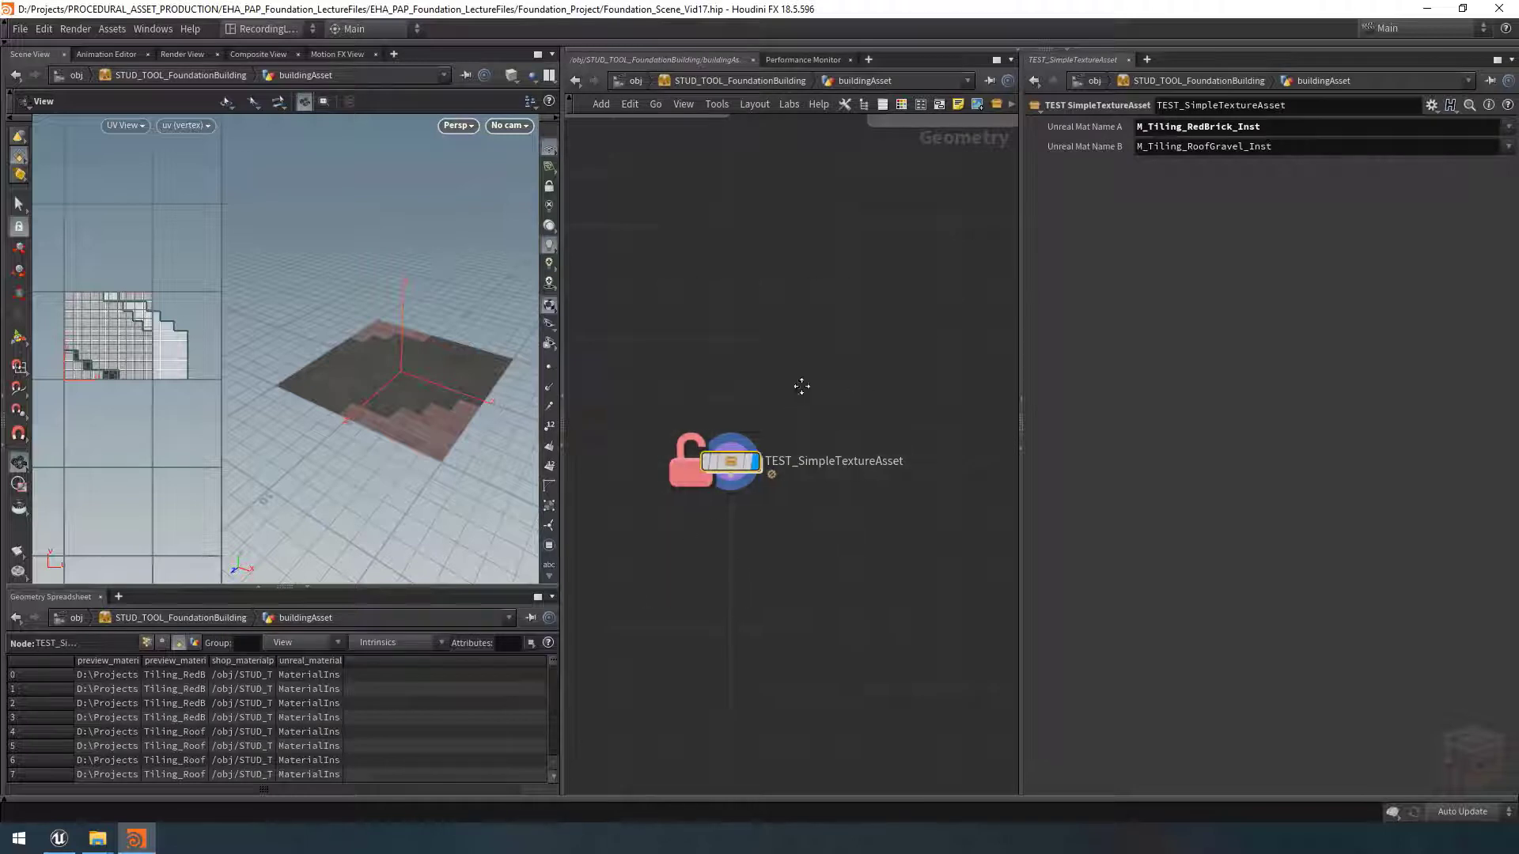
mouse_move(779, 468)
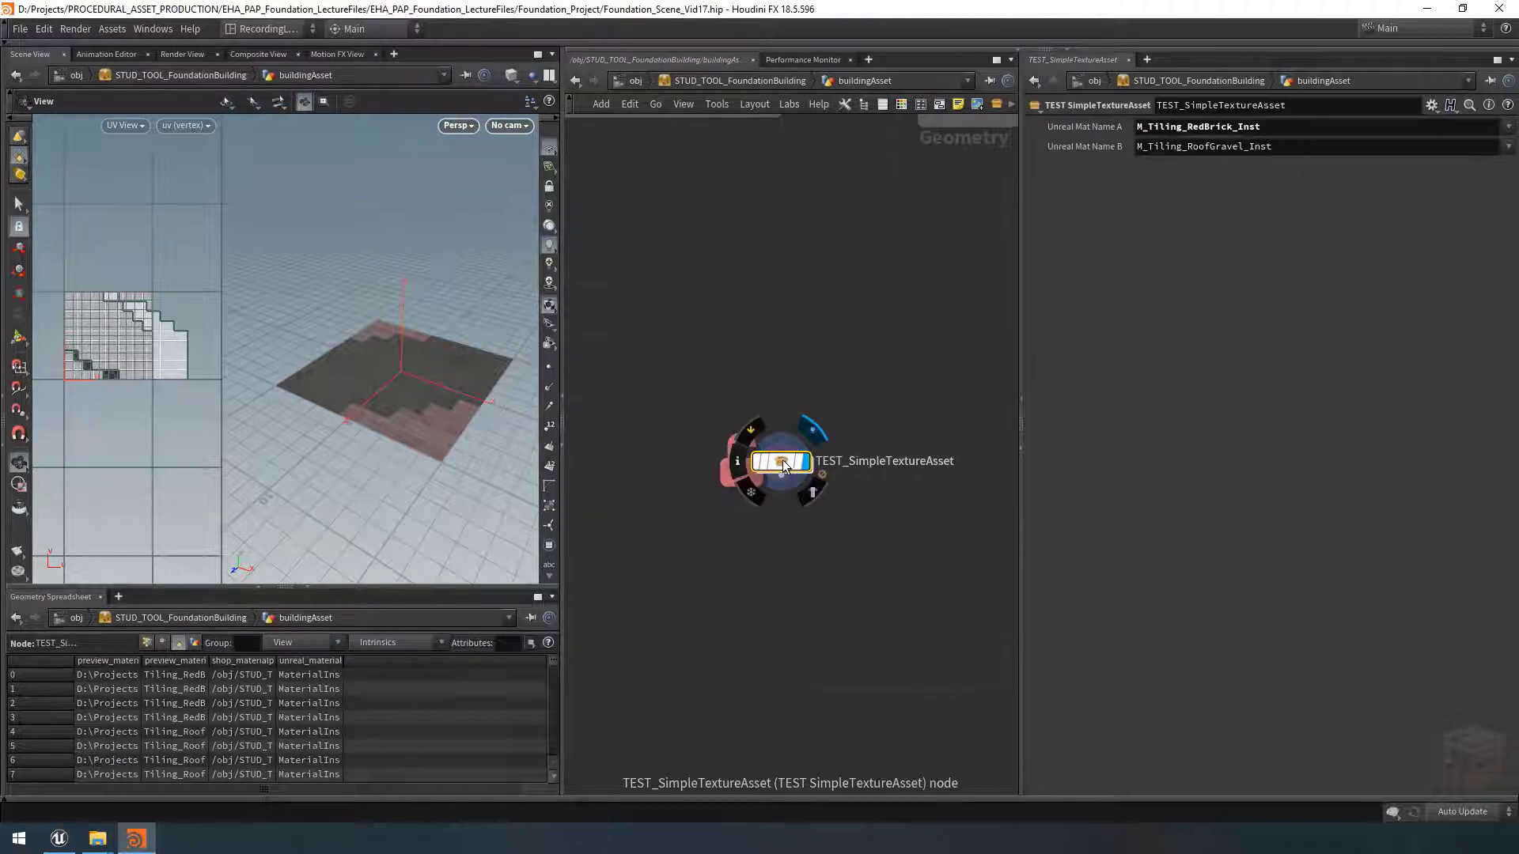
right_click(781, 462)
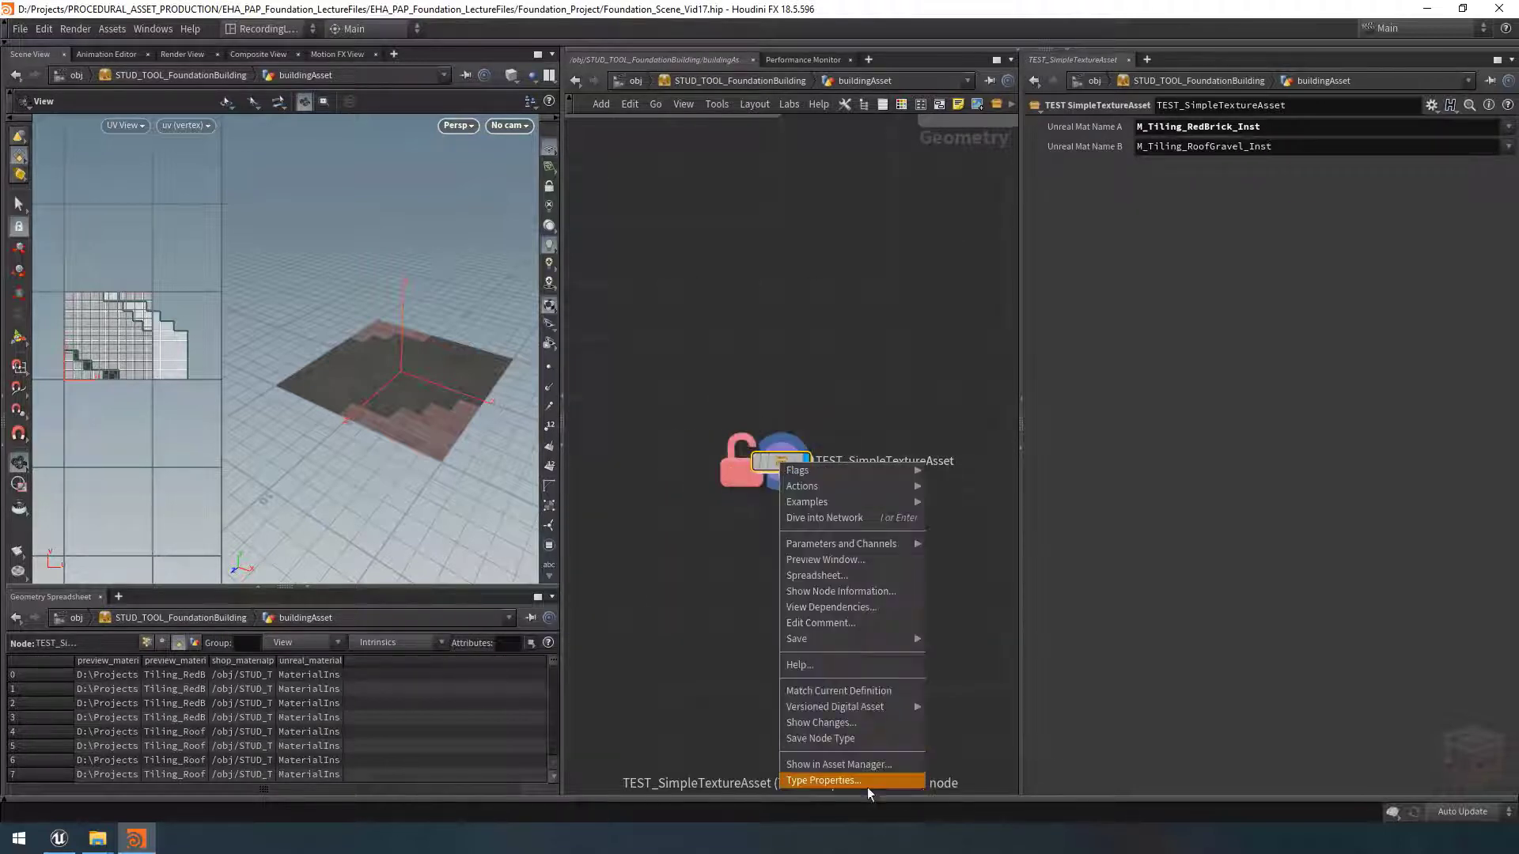
click(862, 739)
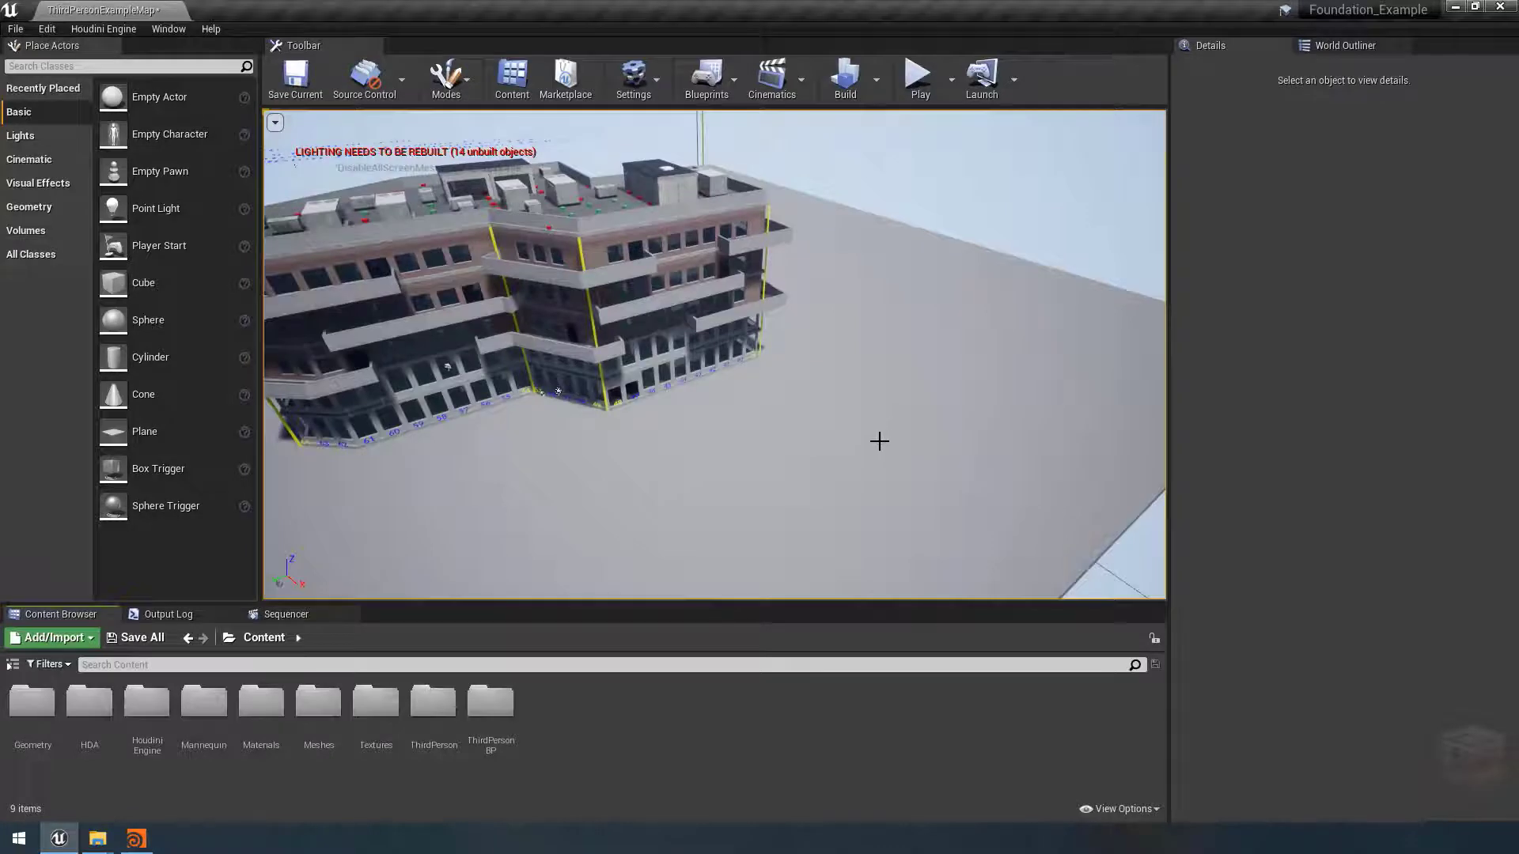
Step: Switch to Unreal and import STUD_UTIL_SimpleUnrealTexture.hda and TEST_SimpleTextureAsset.hda from the project's hda folder into the Content folder
key(w)
right_drag(878, 440, 904, 480)
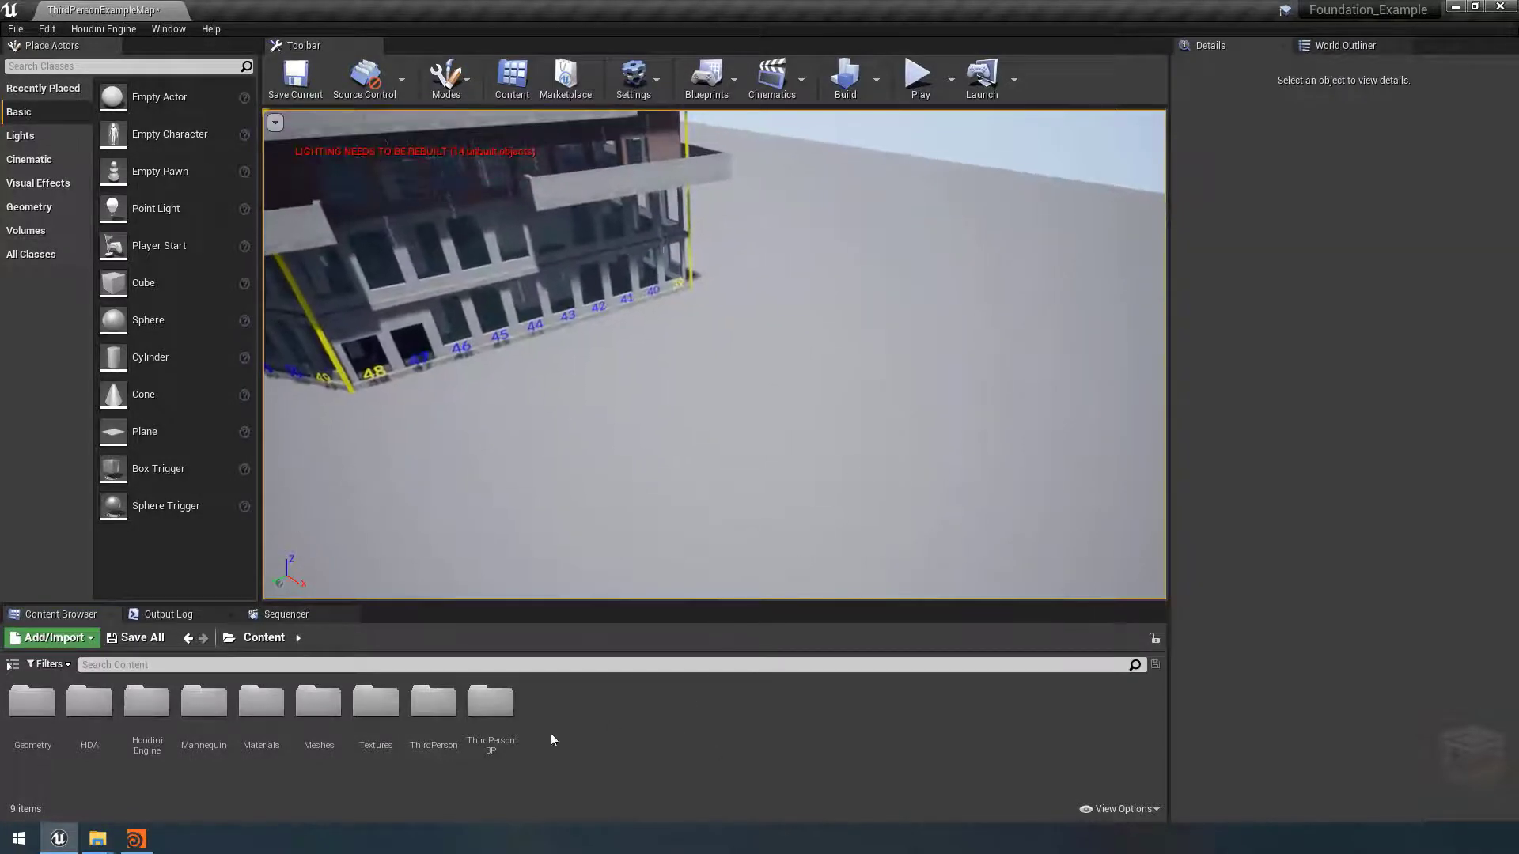
mouse_move(97, 839)
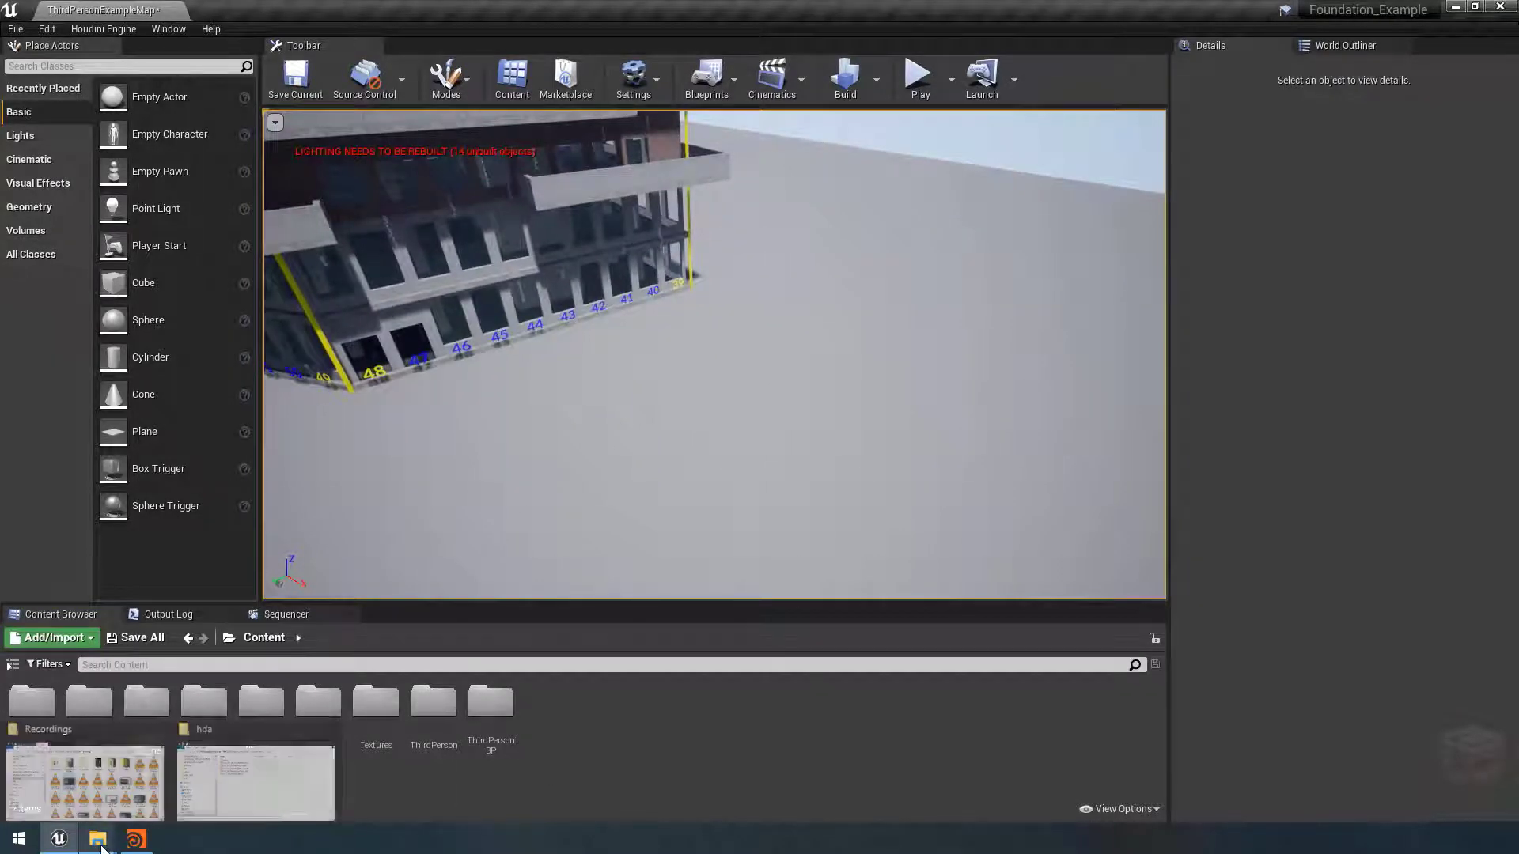
click(253, 767)
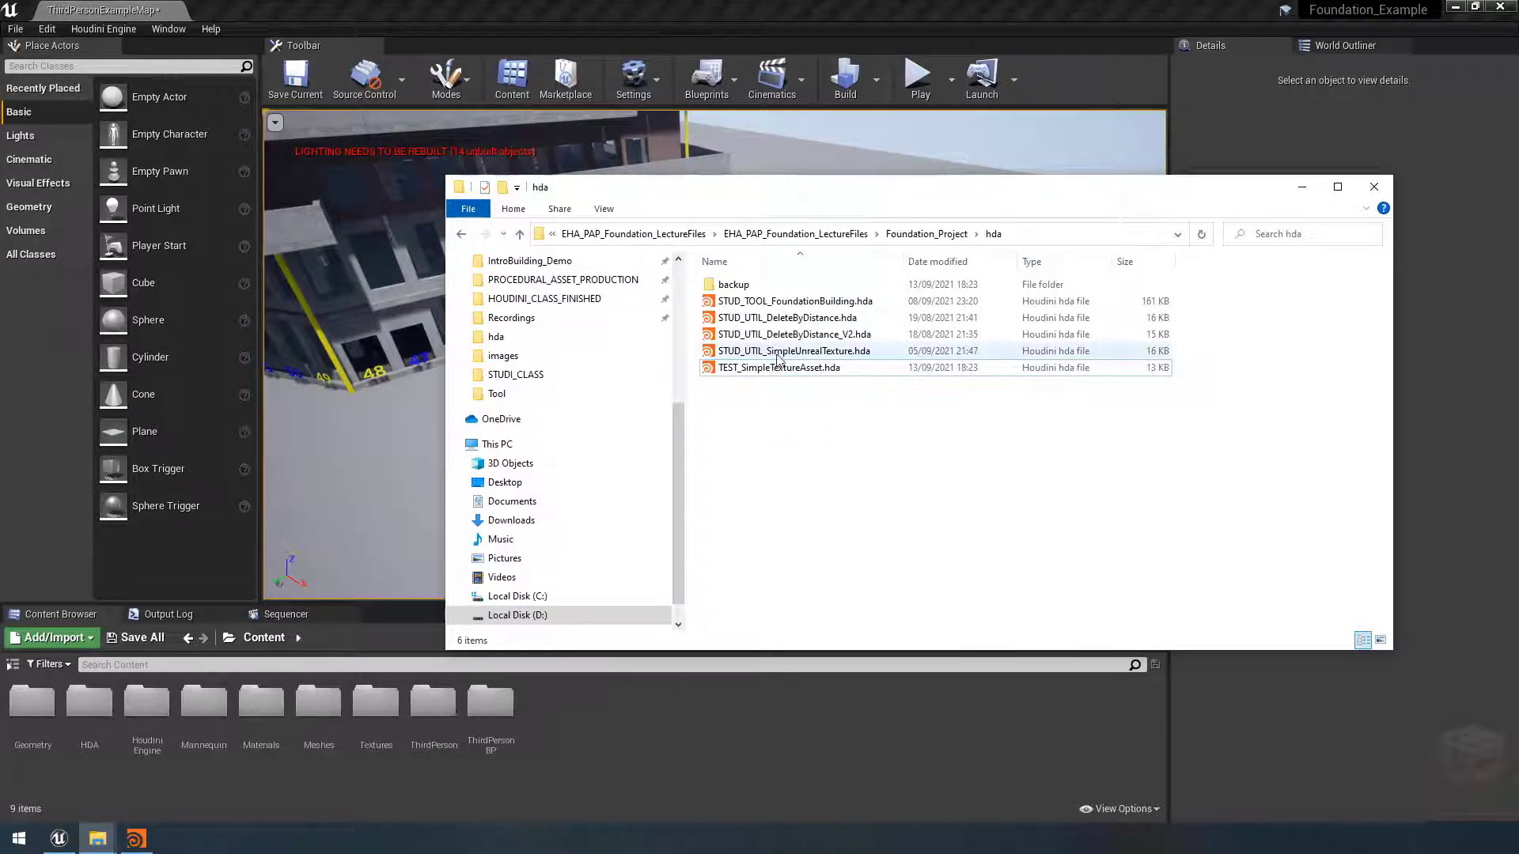
click(851, 353)
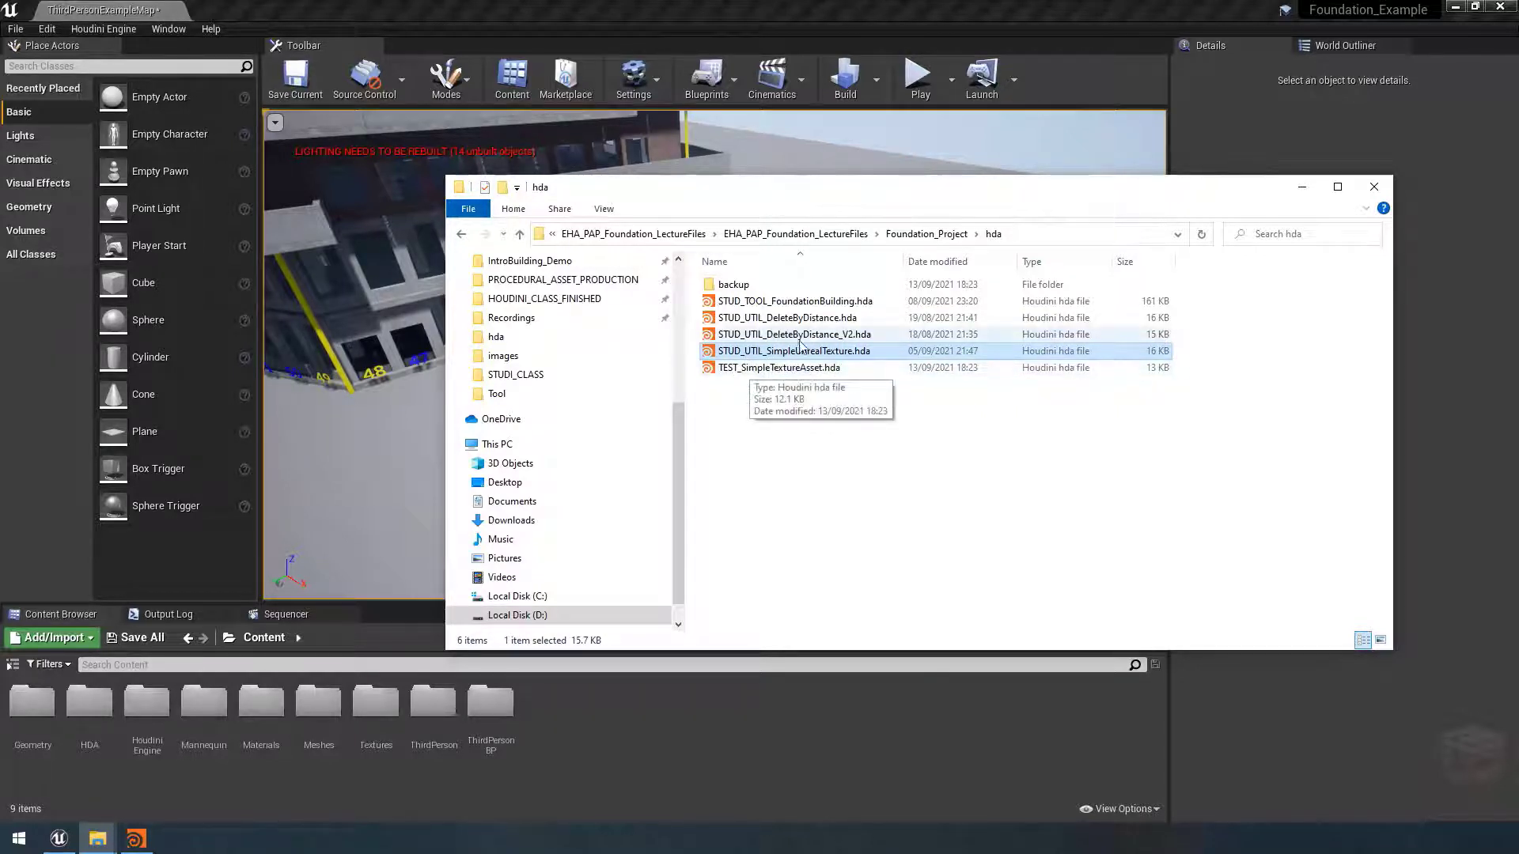
shift+click(799, 370)
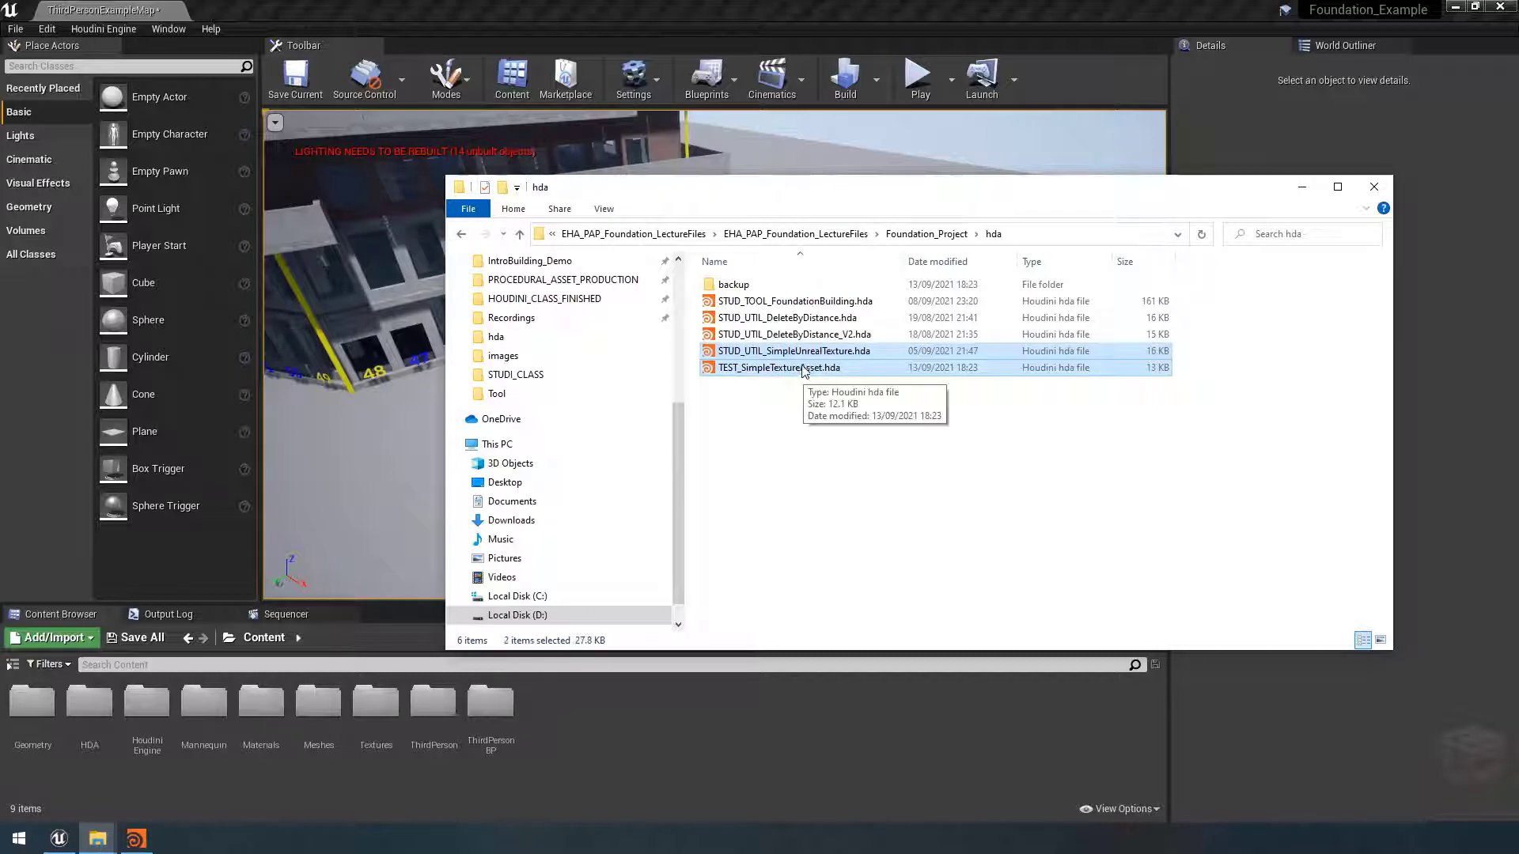
drag(795, 374, 633, 709)
click(1302, 187)
click(809, 726)
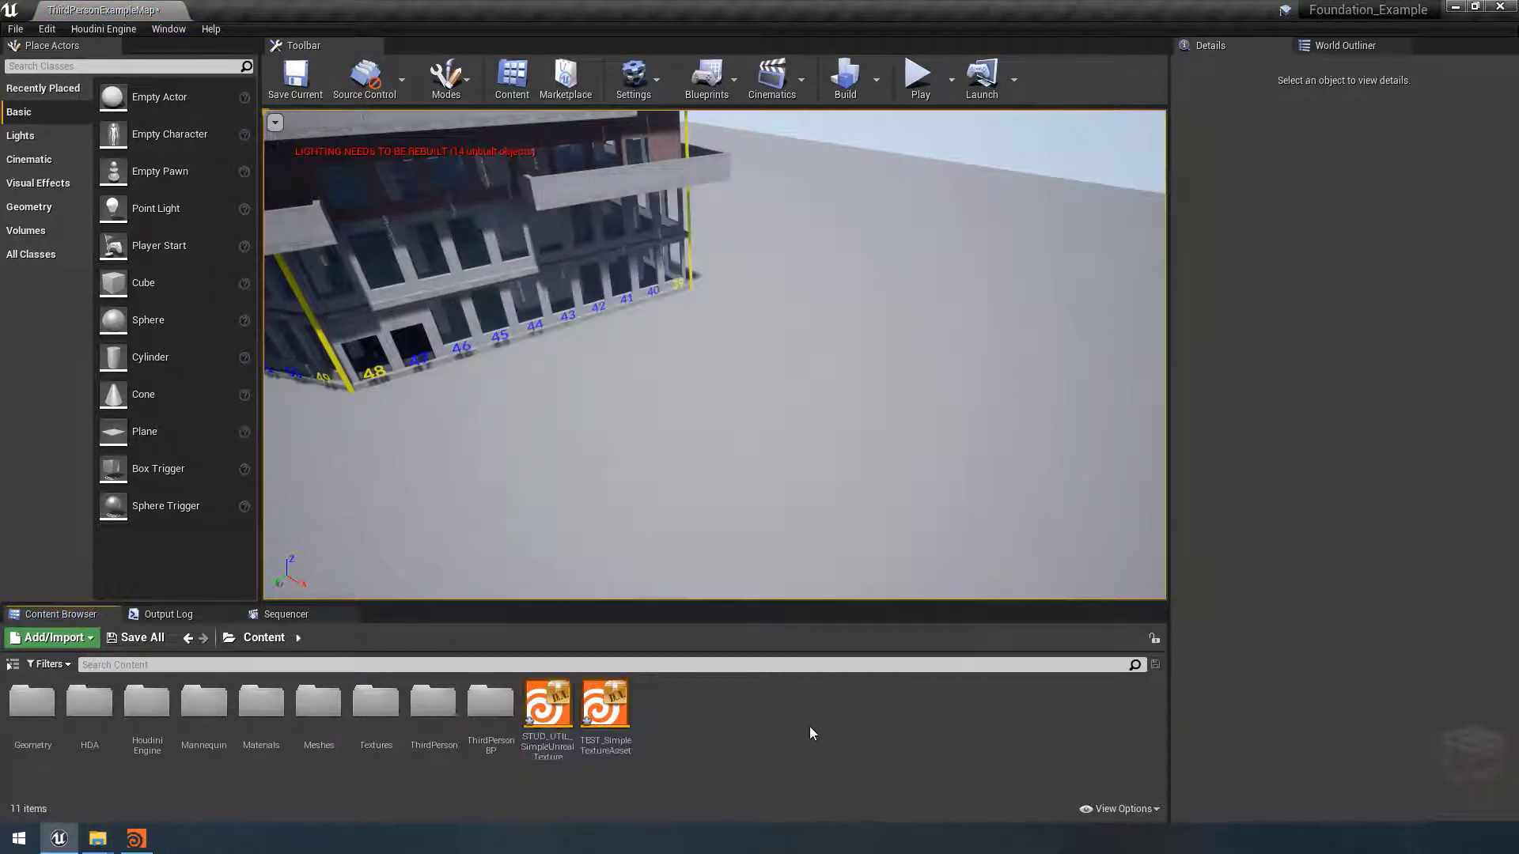
Step: Place TEST_SimpleTextureAsset in the level on the ground beside the building and set its Unreal Mat Name A to Red Brick
click(605, 707)
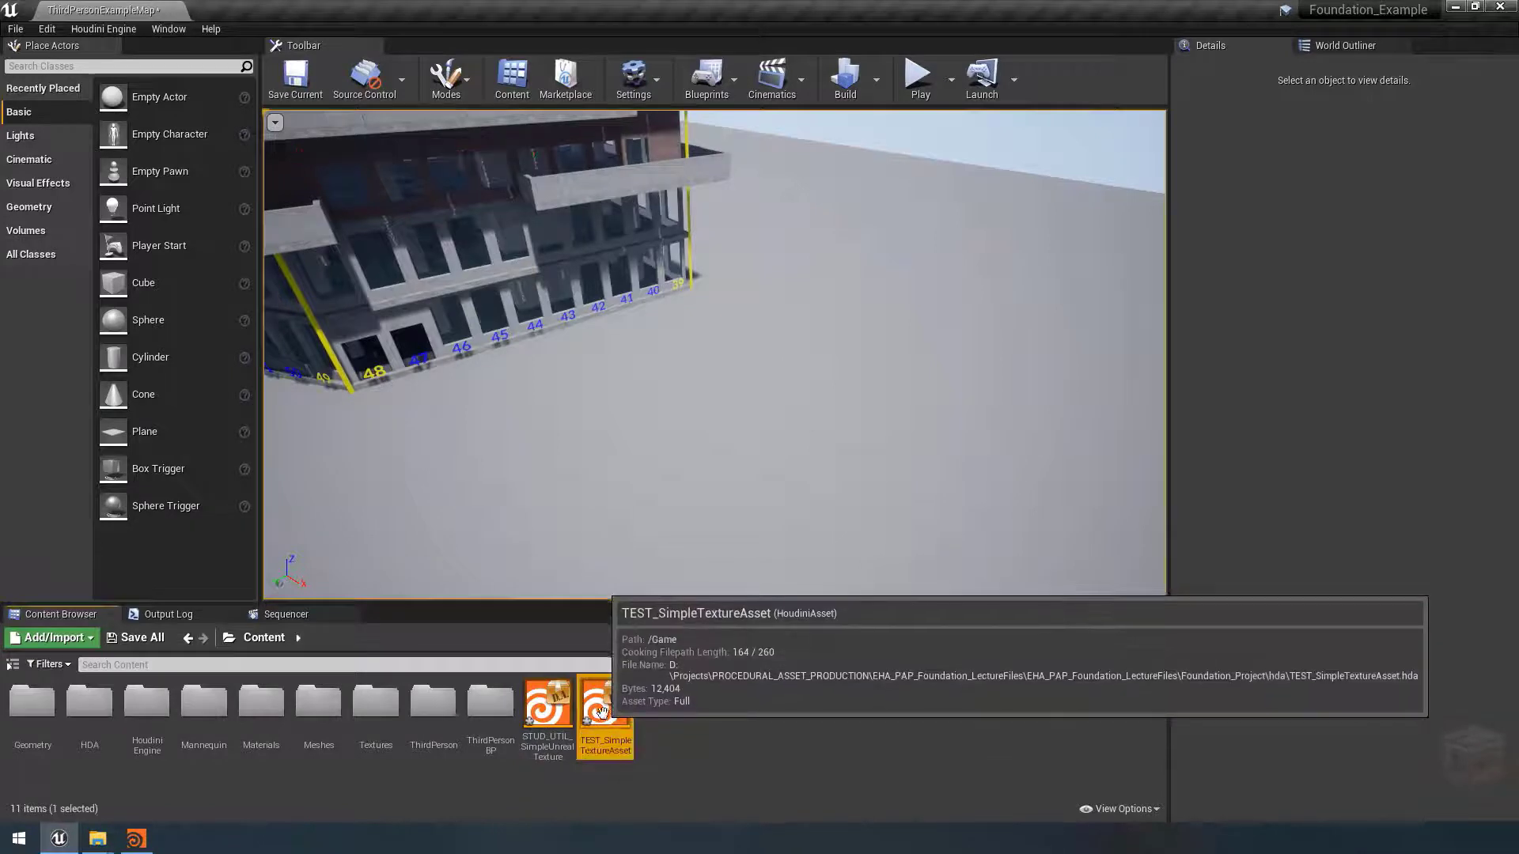
drag(605, 708, 747, 371)
mouse_move(972, 452)
right_down()
mouse_move(1005, 451)
mouse_move(980, 448)
right_up()
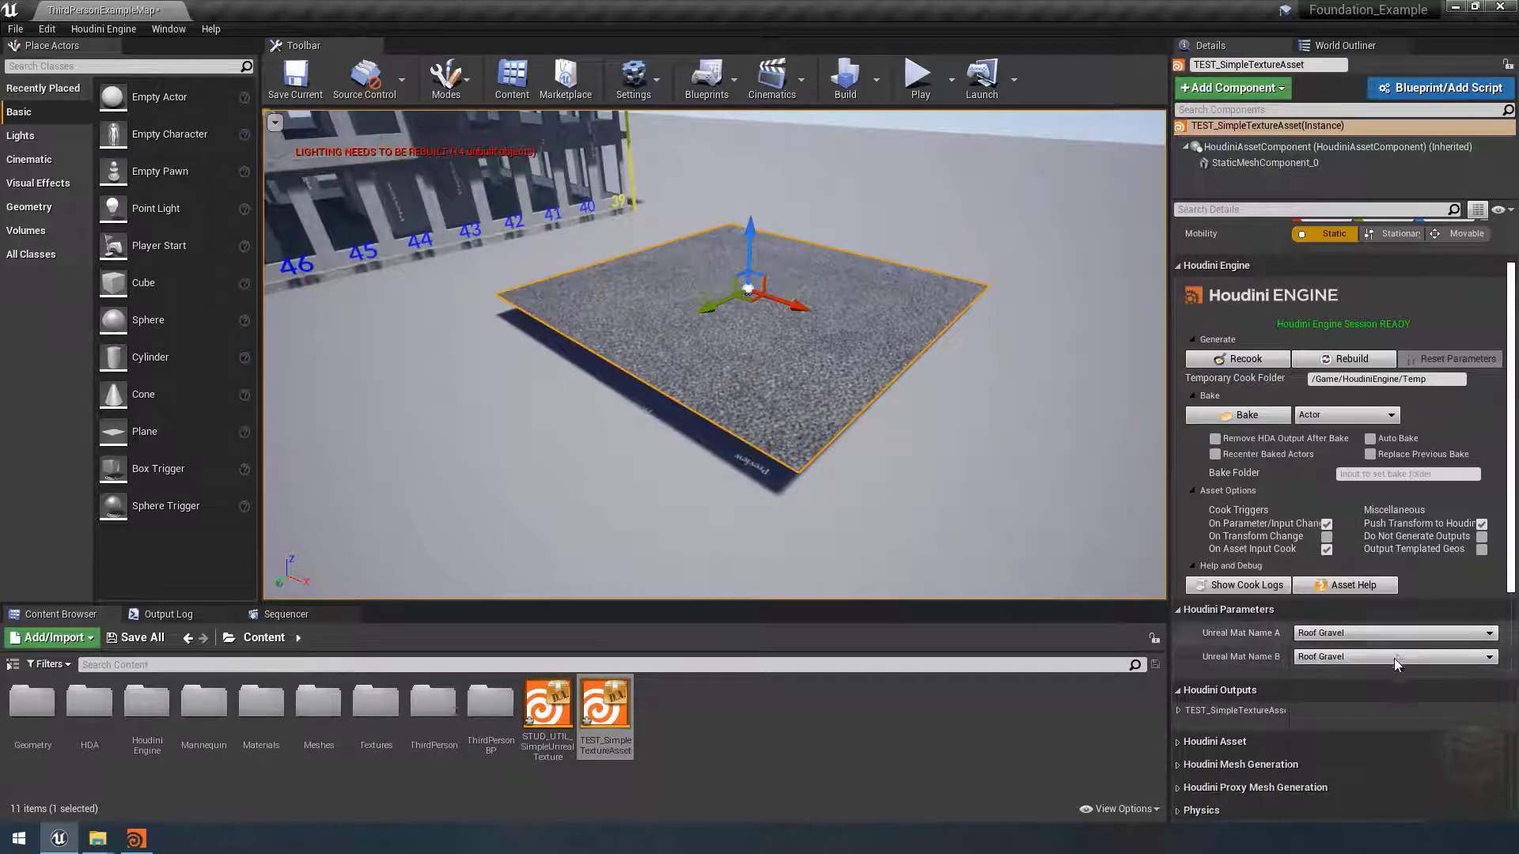
click(1485, 636)
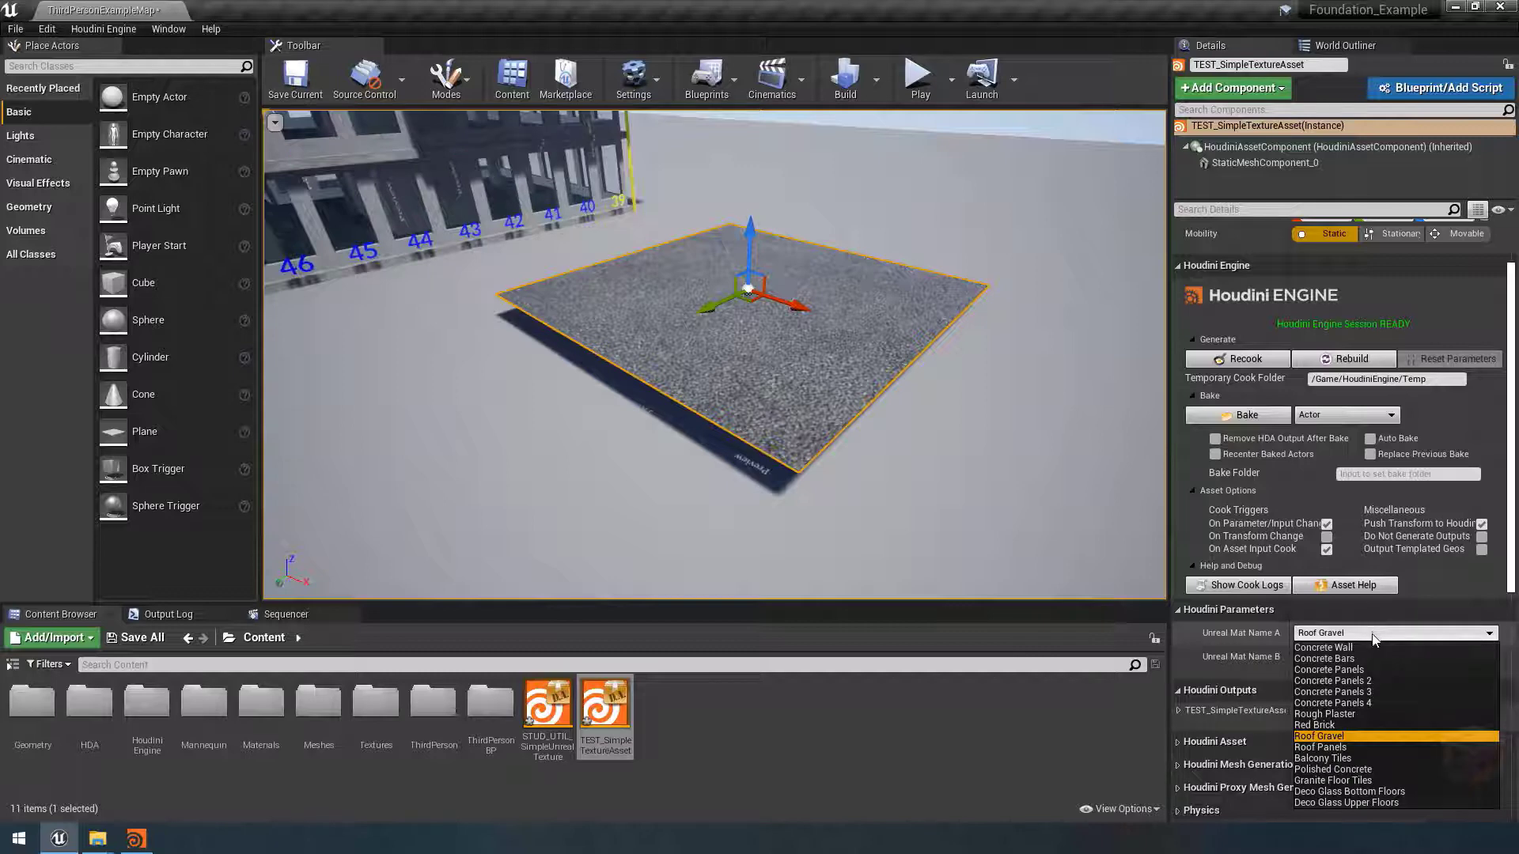
click(1335, 724)
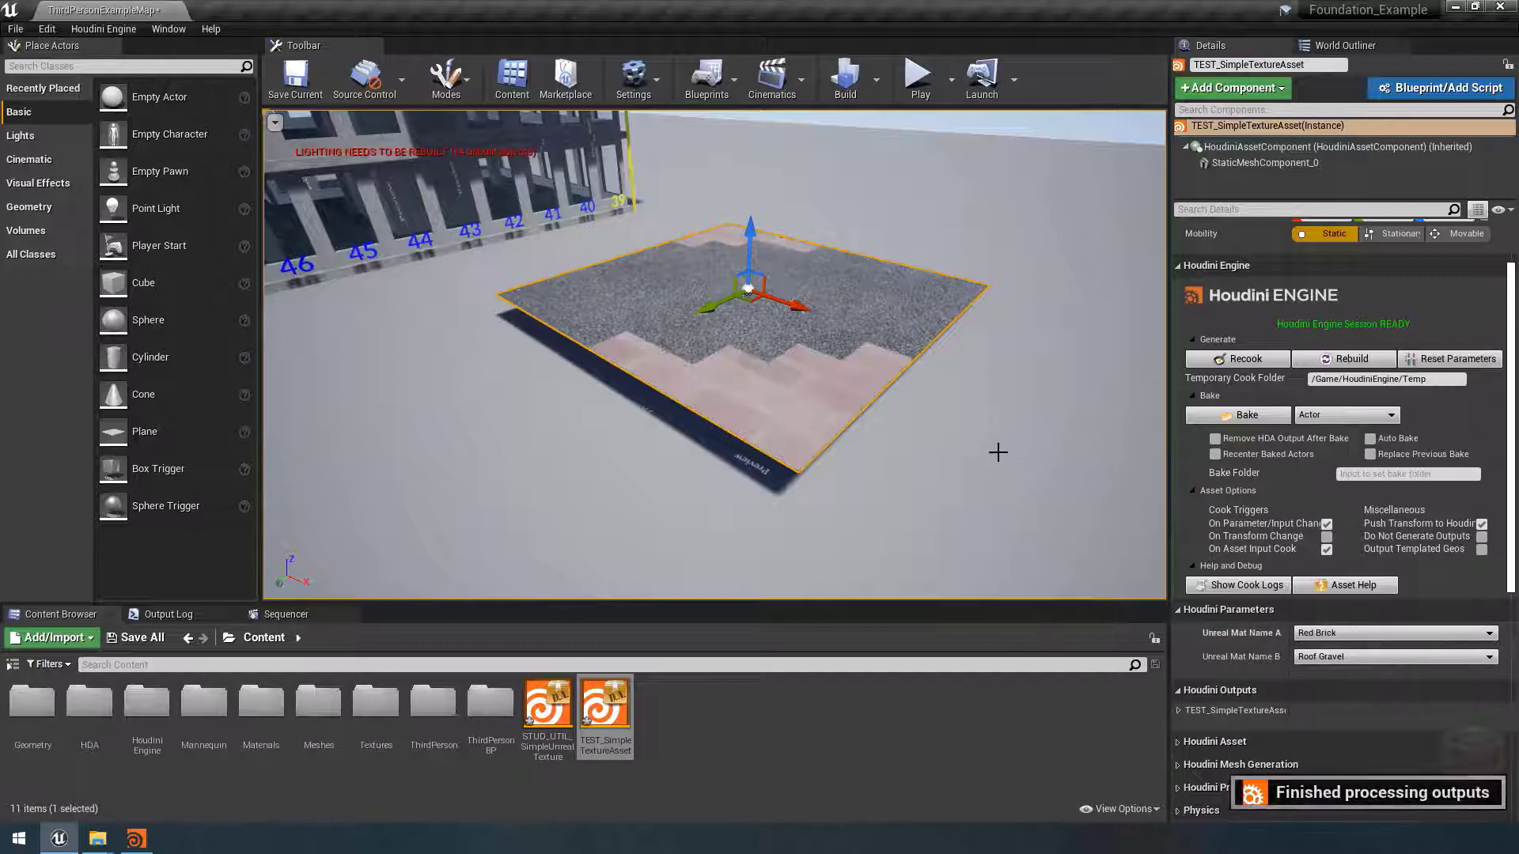
mouse_move(672, 340)
right_down()
mouse_move(682, 357)
mouse_move(672, 340)
right_up()
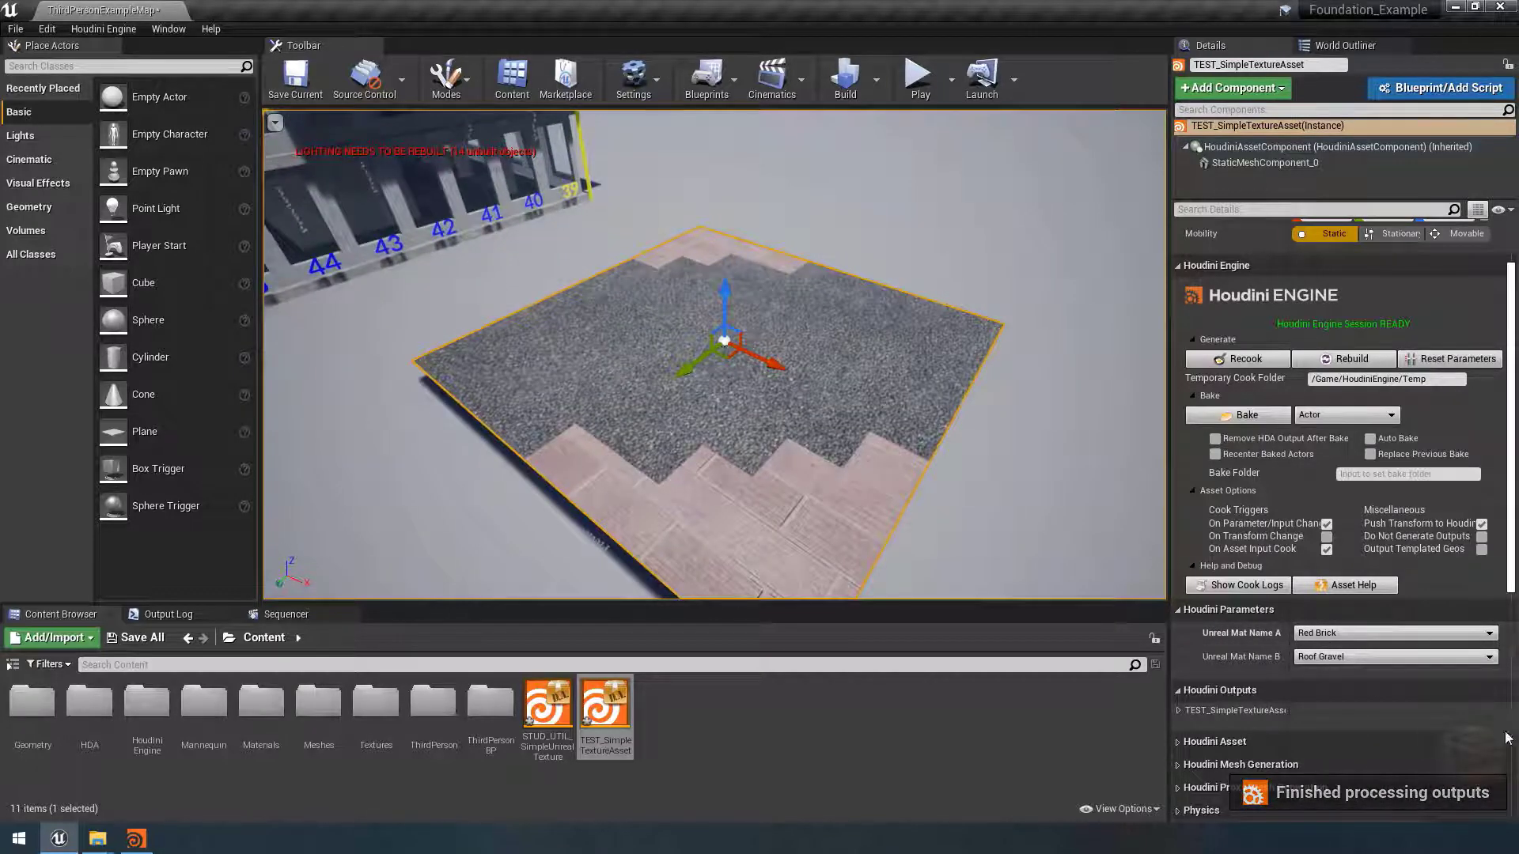
Step: Try Balcony Tiles, Granite Floor Tiles and Deco Glass Bottom Floors in turn as the asset's Unreal Mat Name B
click(1472, 657)
click(1345, 600)
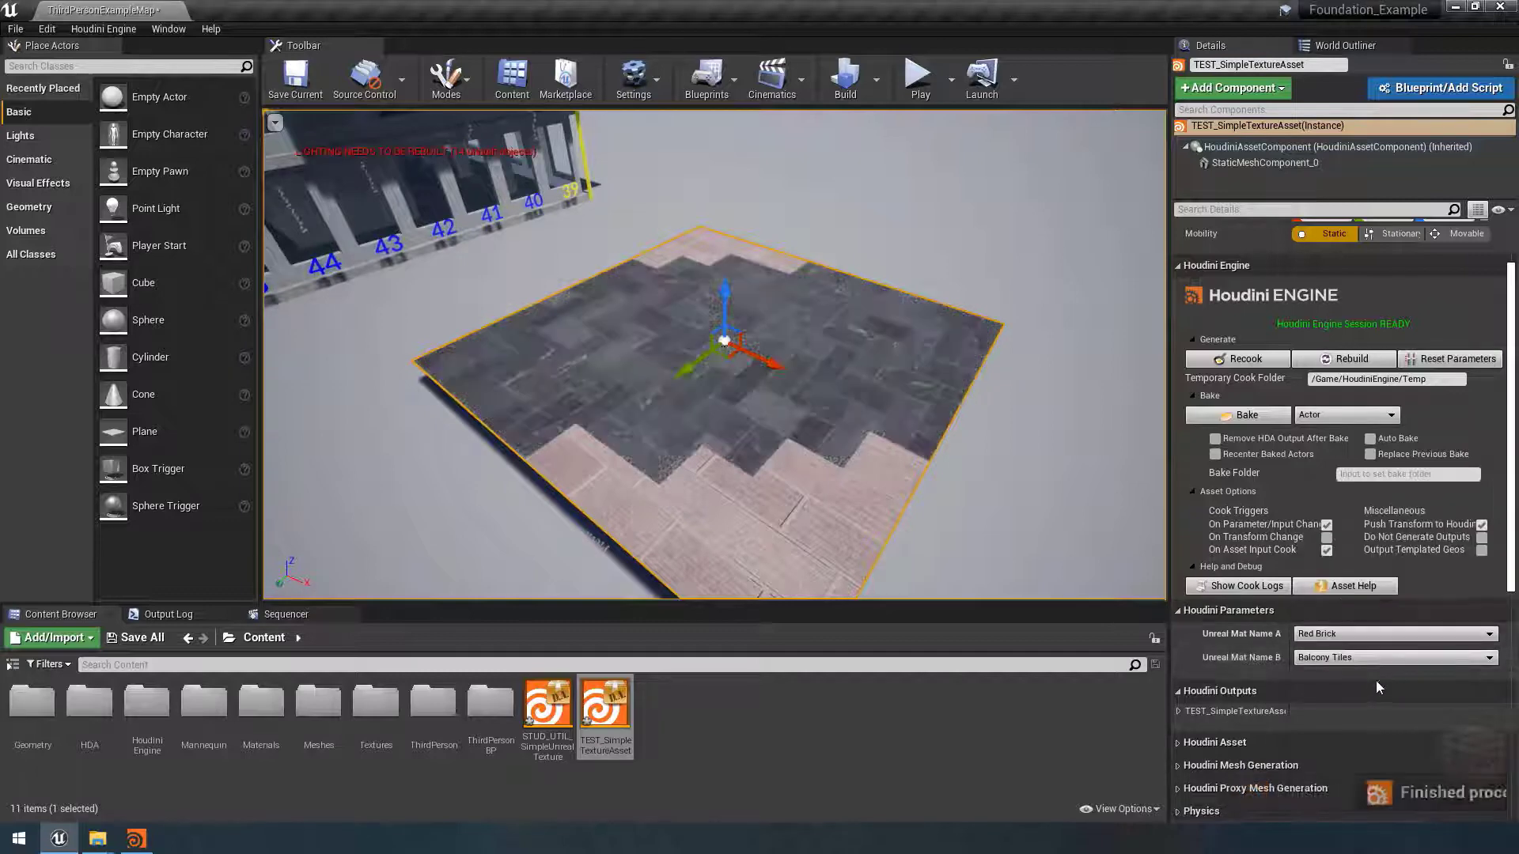
click(1392, 660)
click(1358, 631)
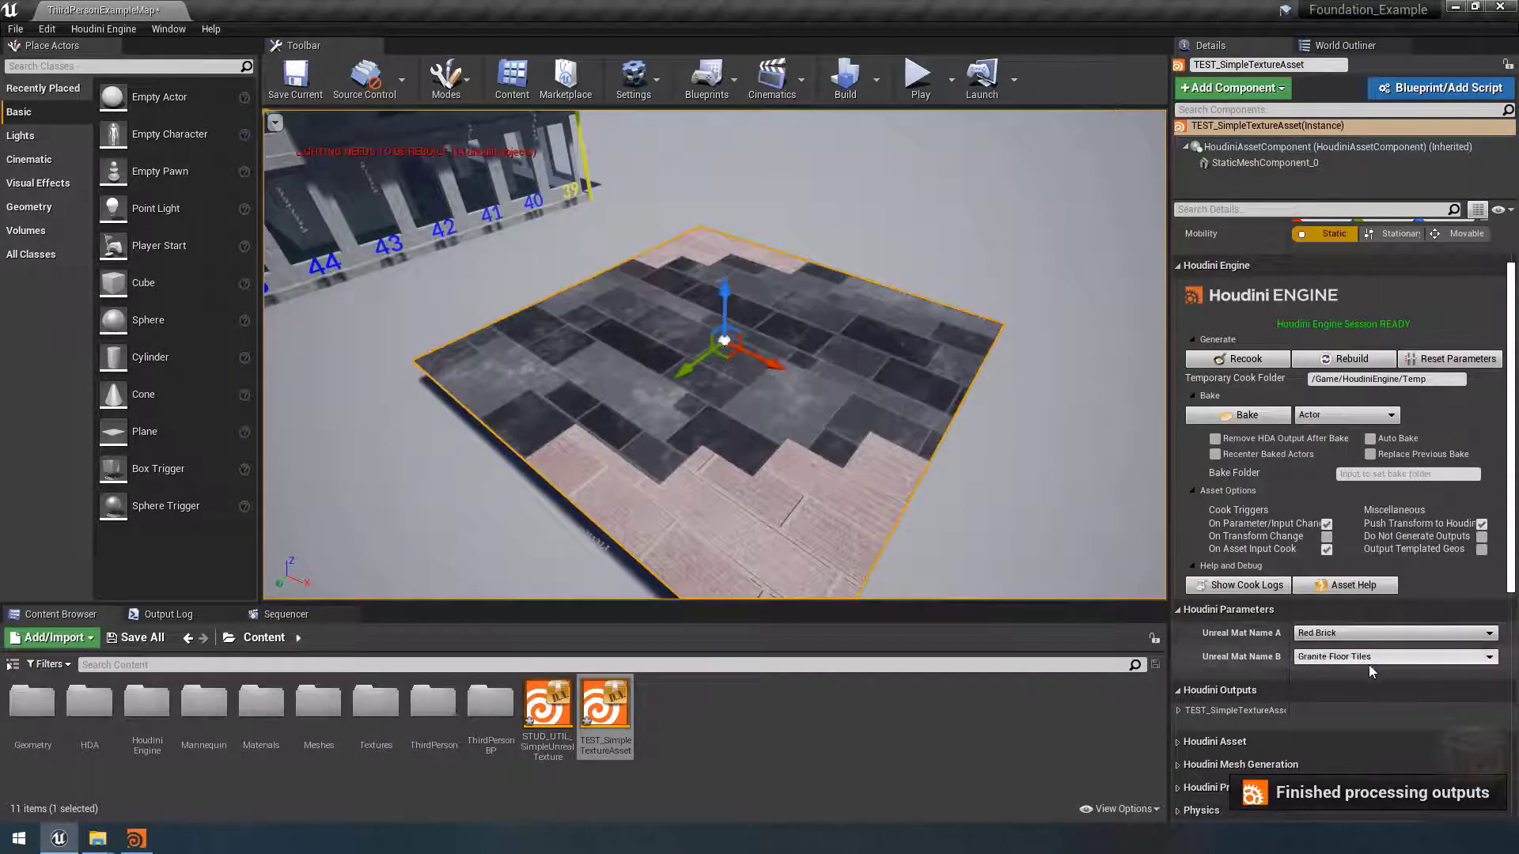
click(1393, 658)
click(1390, 642)
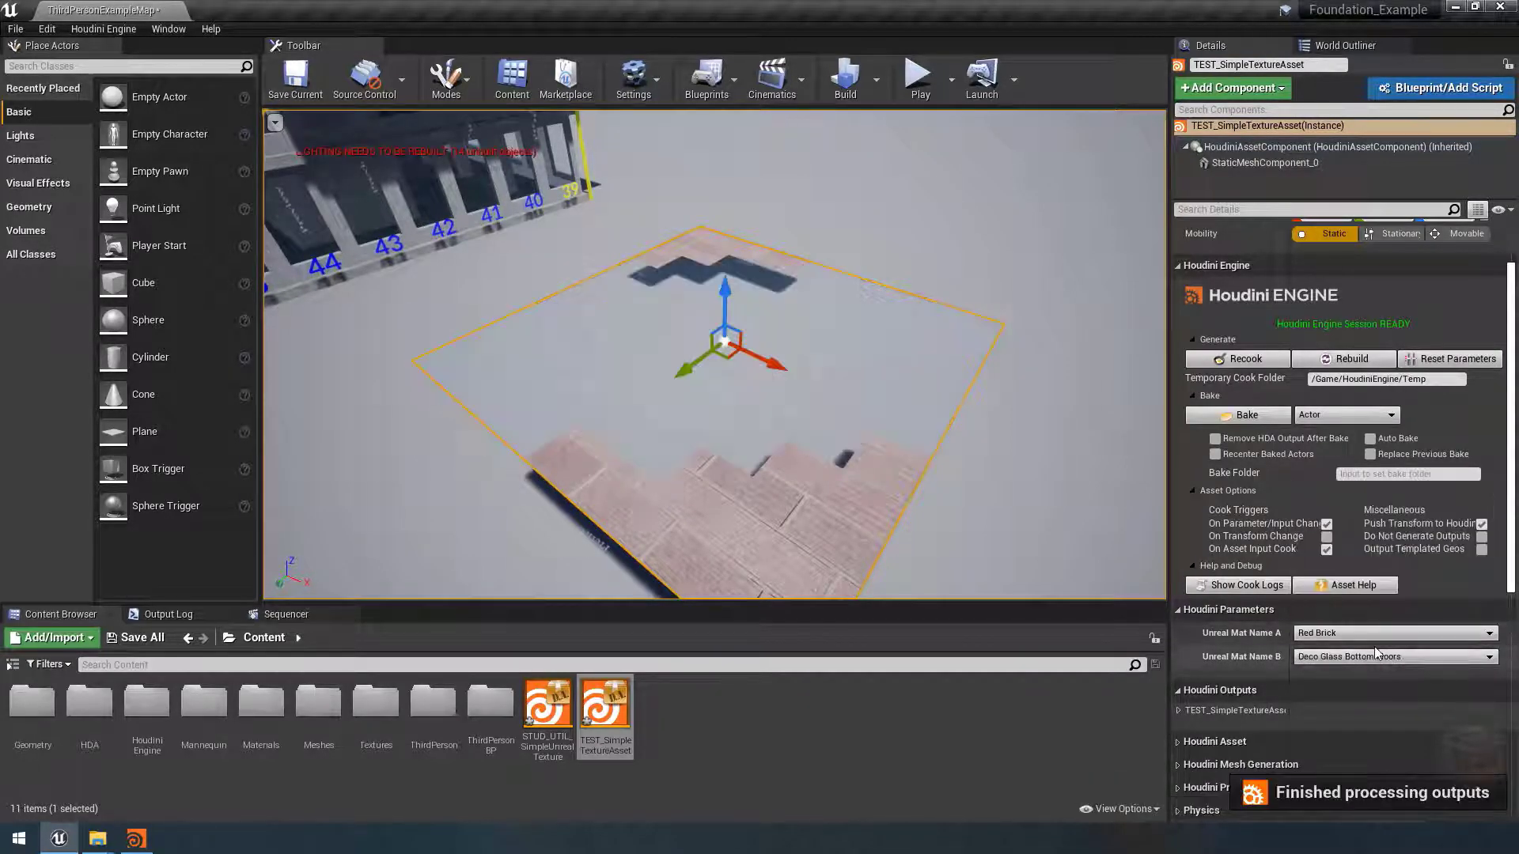
Step: Raise the placed TEST_SimpleTextureAsset above the ground and inspect its glass area from several angles
mouse_move(658, 350)
right_down()
mouse_move(668, 328)
mouse_move(658, 350)
right_up()
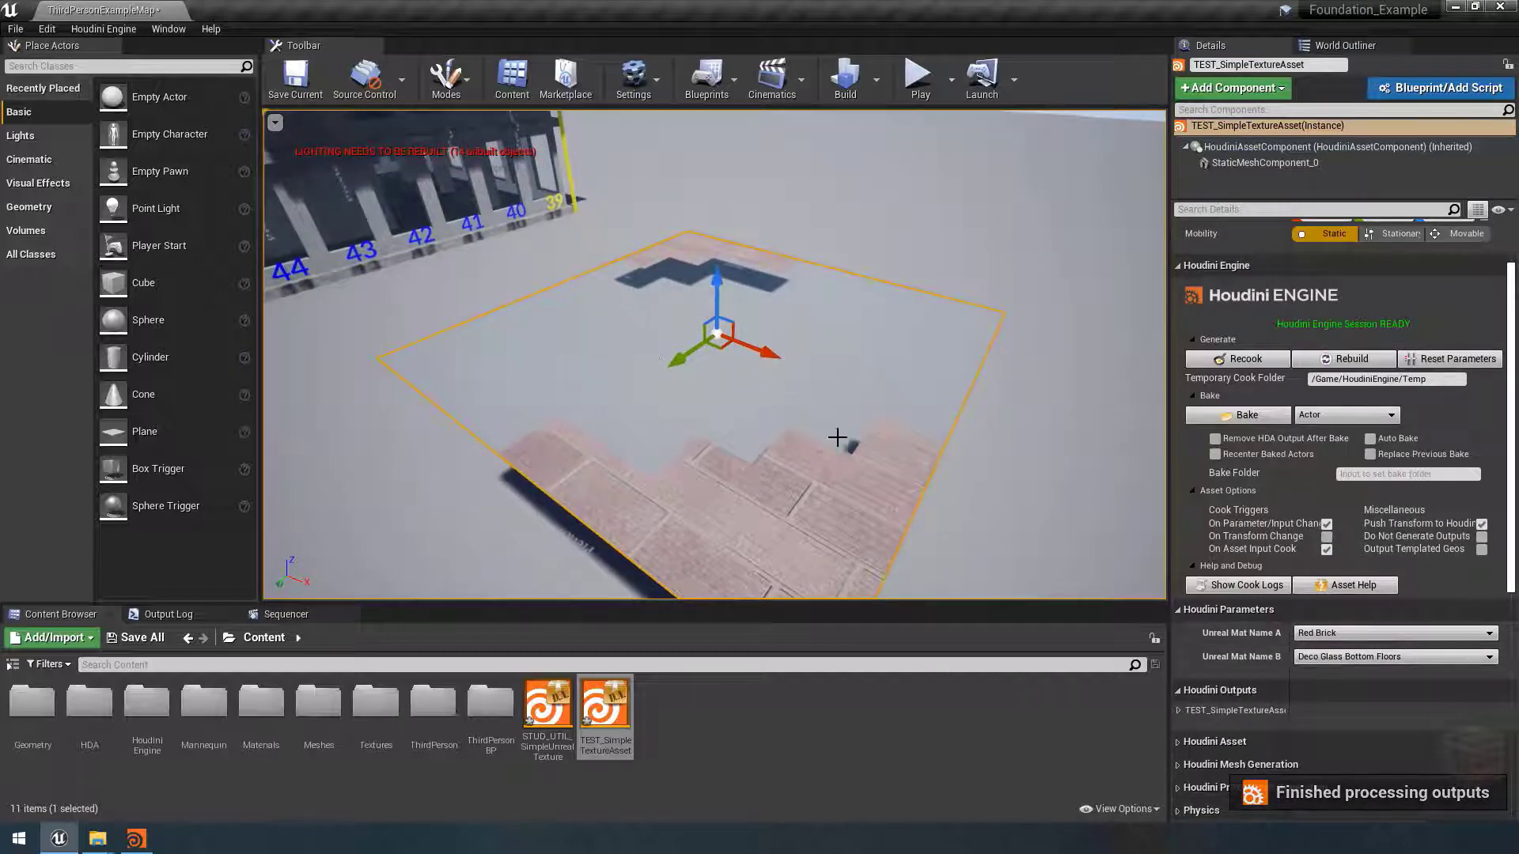
right_drag(837, 438, 832, 417)
drag(721, 312, 705, 195)
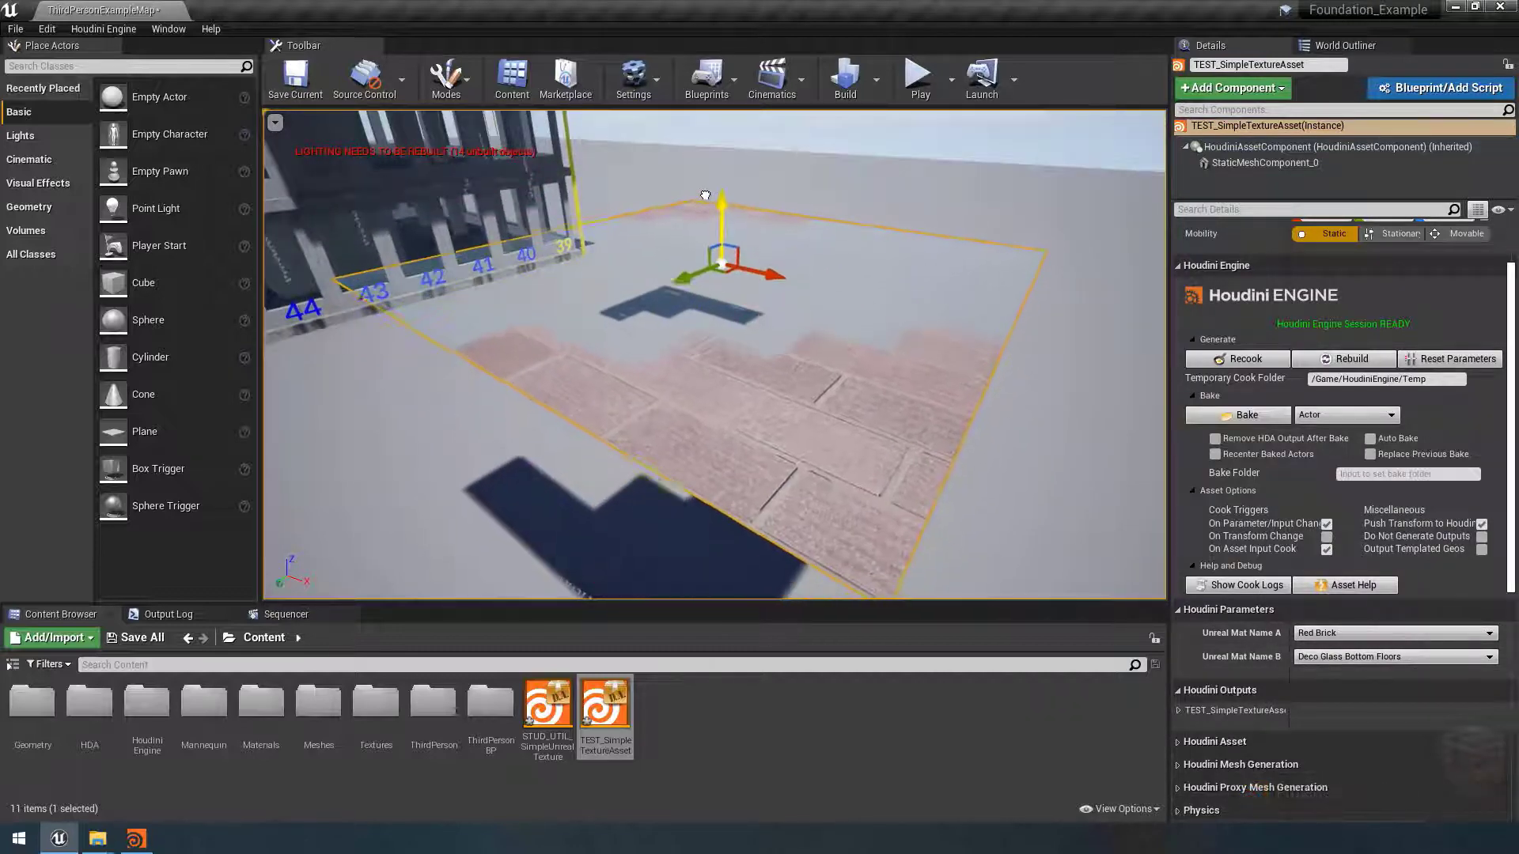
click(812, 136)
key(w)
right_drag(814, 416, 800, 426)
key(s)
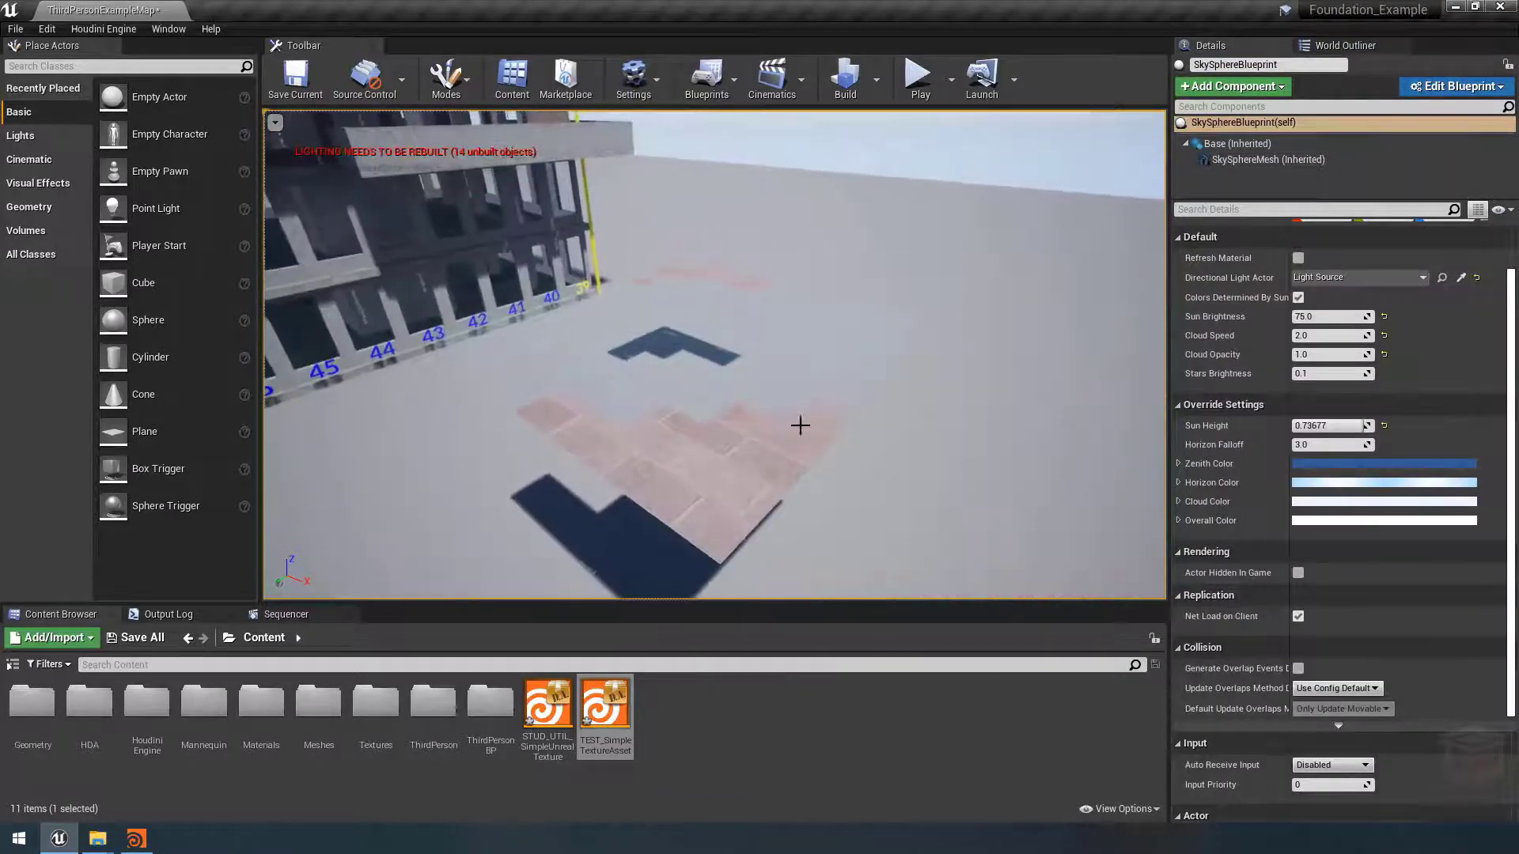
Step: Set the placed asset's Unreal Mat Name B to Concrete Panels 2 and Unreal Mat Name A to Concrete Bars
click(800, 426)
click(1393, 655)
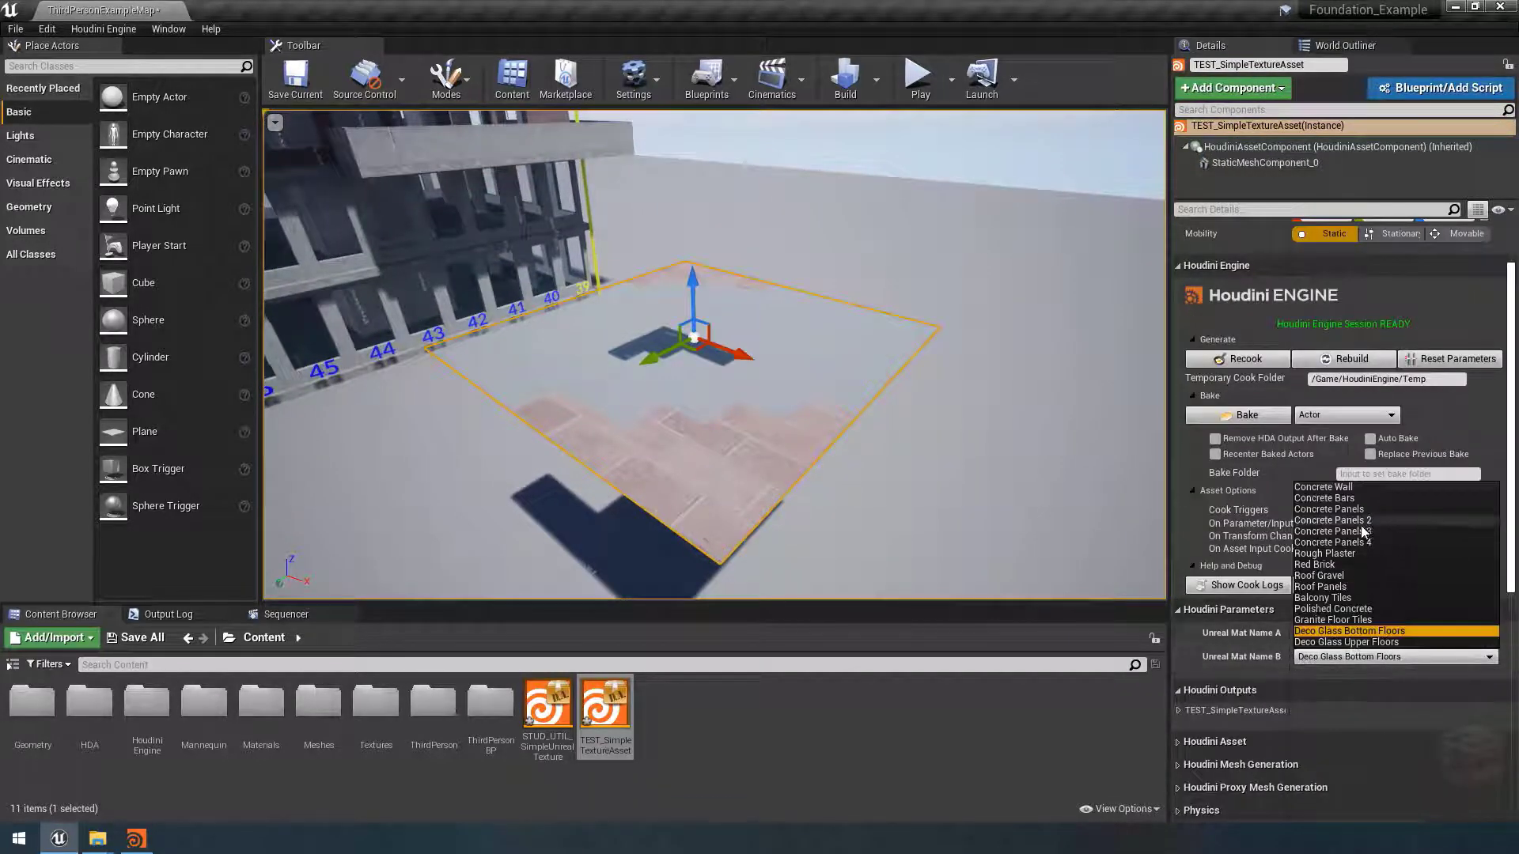
click(1361, 532)
click(1381, 633)
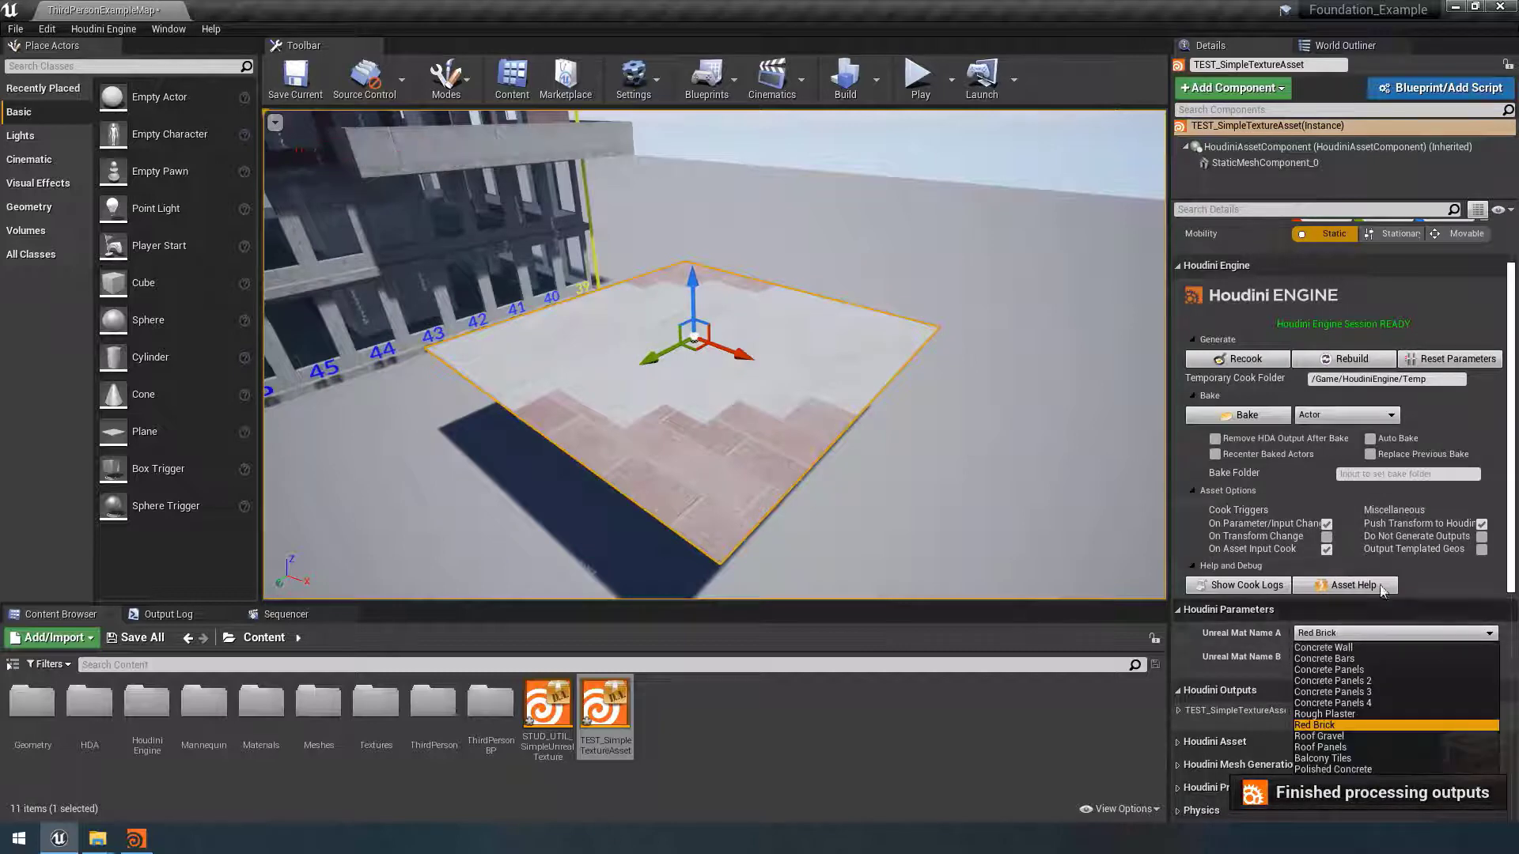
click(1374, 658)
drag(678, 409, 678, 395)
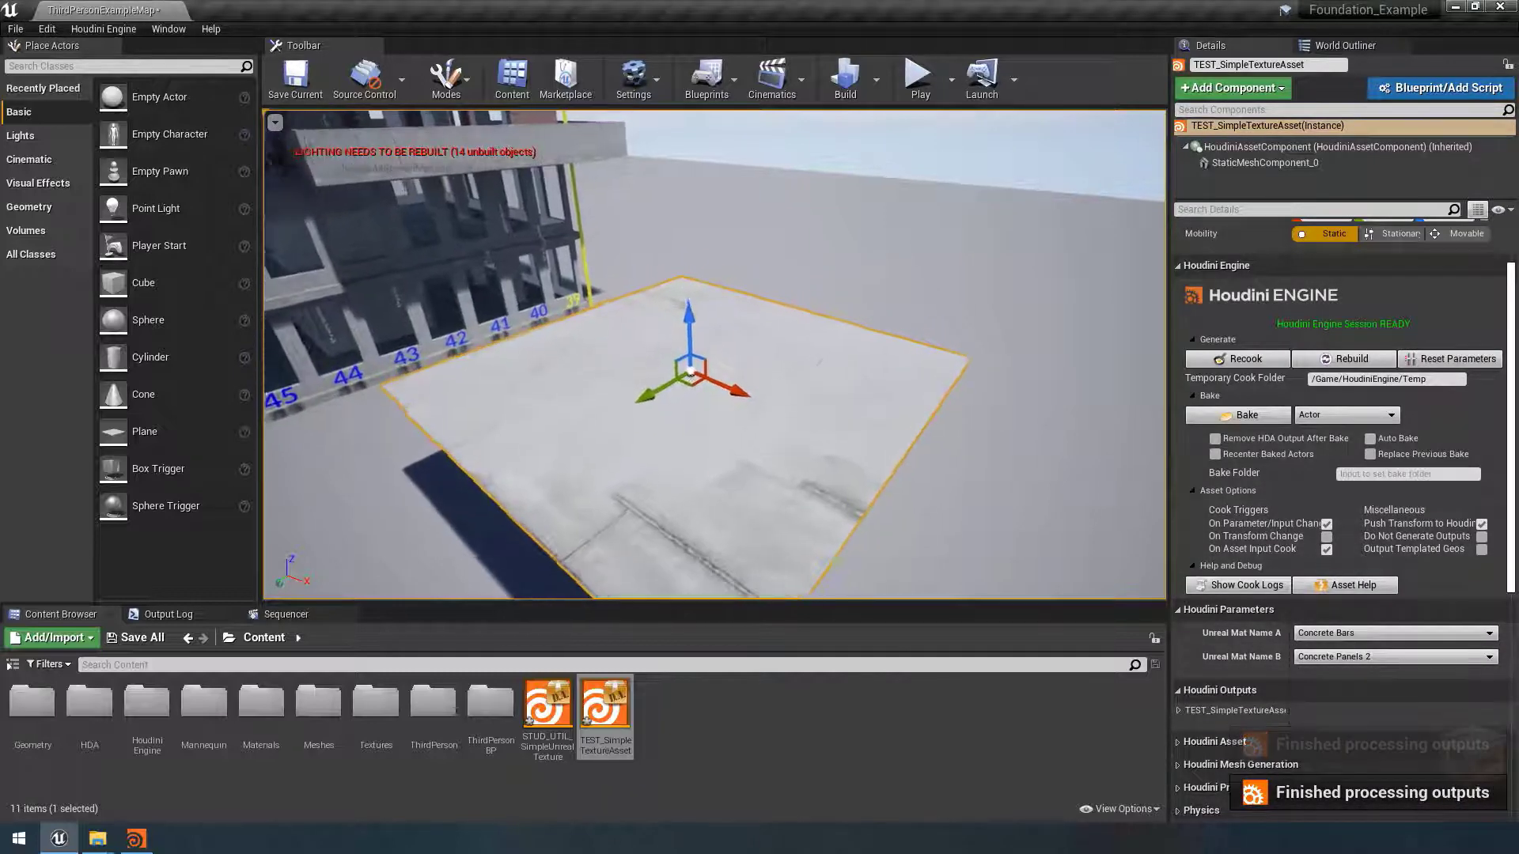
mouse_move(570, 345)
right_down()
mouse_move(570, 380)
mouse_move(570, 345)
right_up()
key(s)
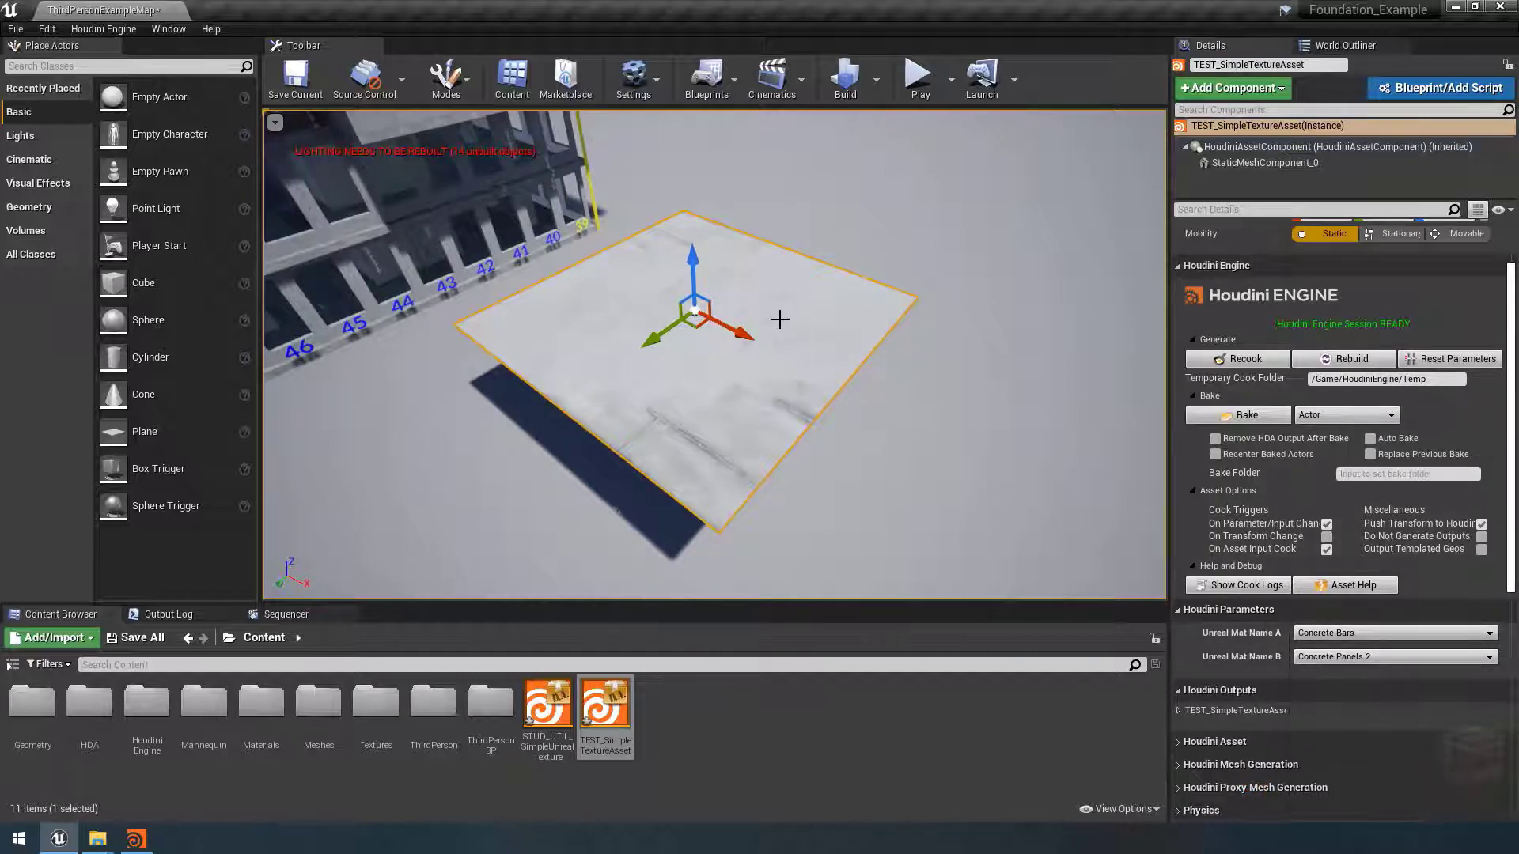
Step: Delete the placed asset from the level and both TEST_SimpleTextureAsset and STUD_UTIL_SimpleUnrealTexture from the Content folder
key(Delete)
click(581, 719)
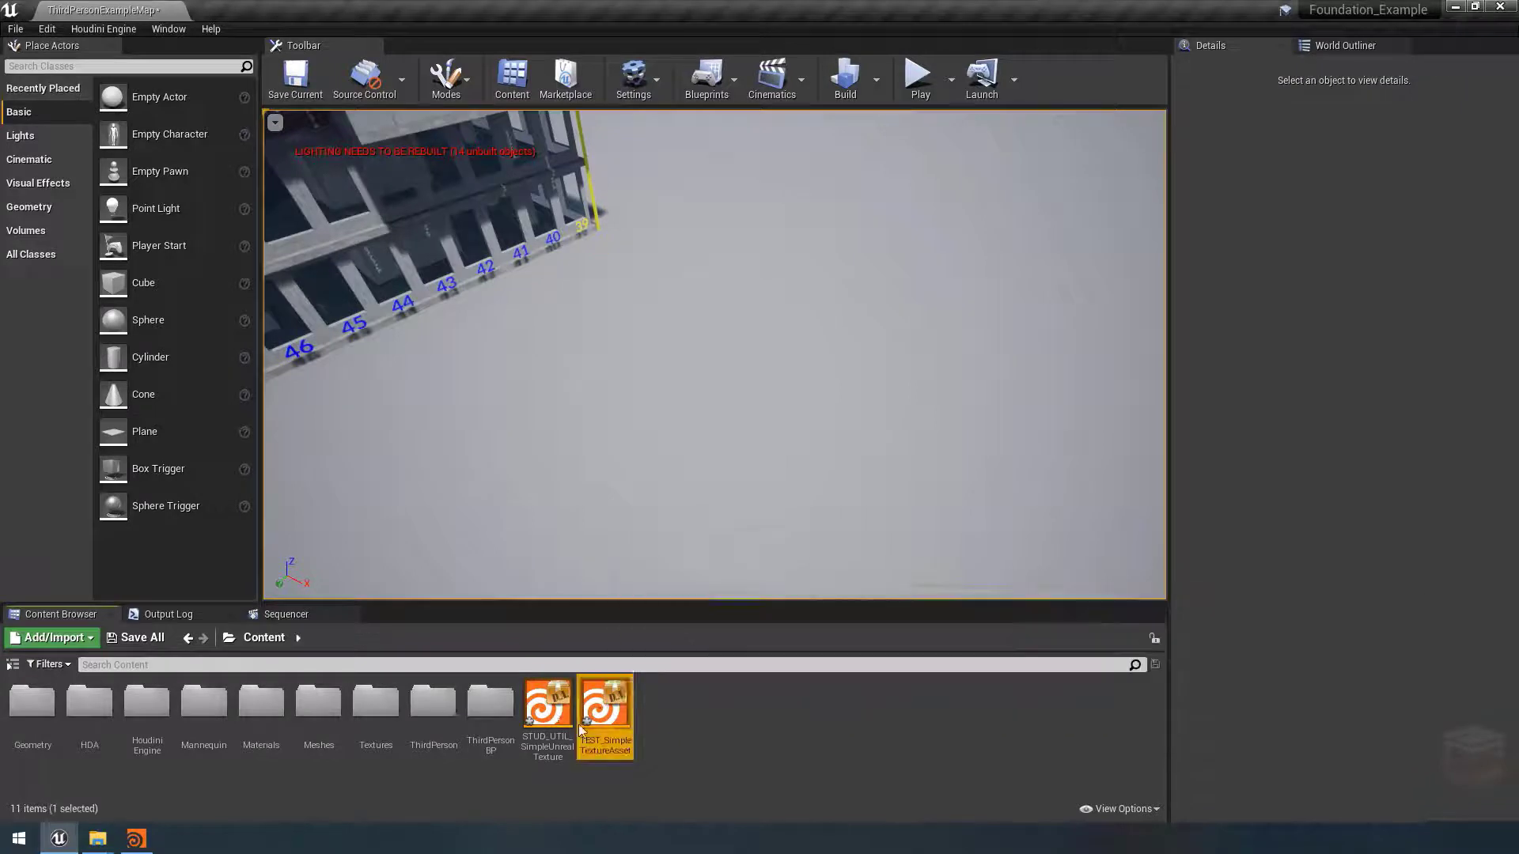
key(Delete)
click(732, 668)
key(Delete)
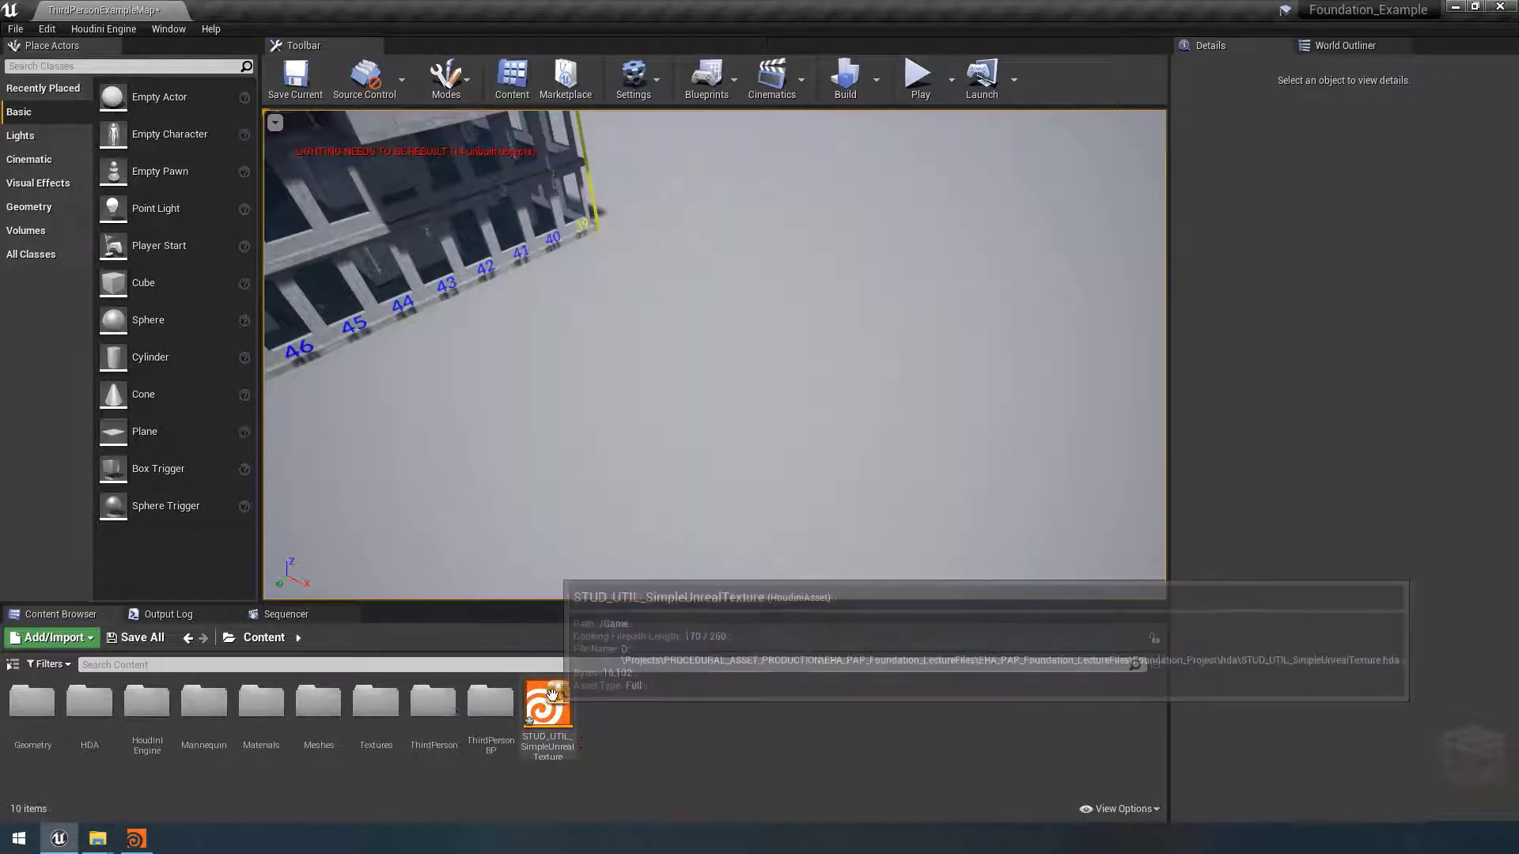
click(696, 669)
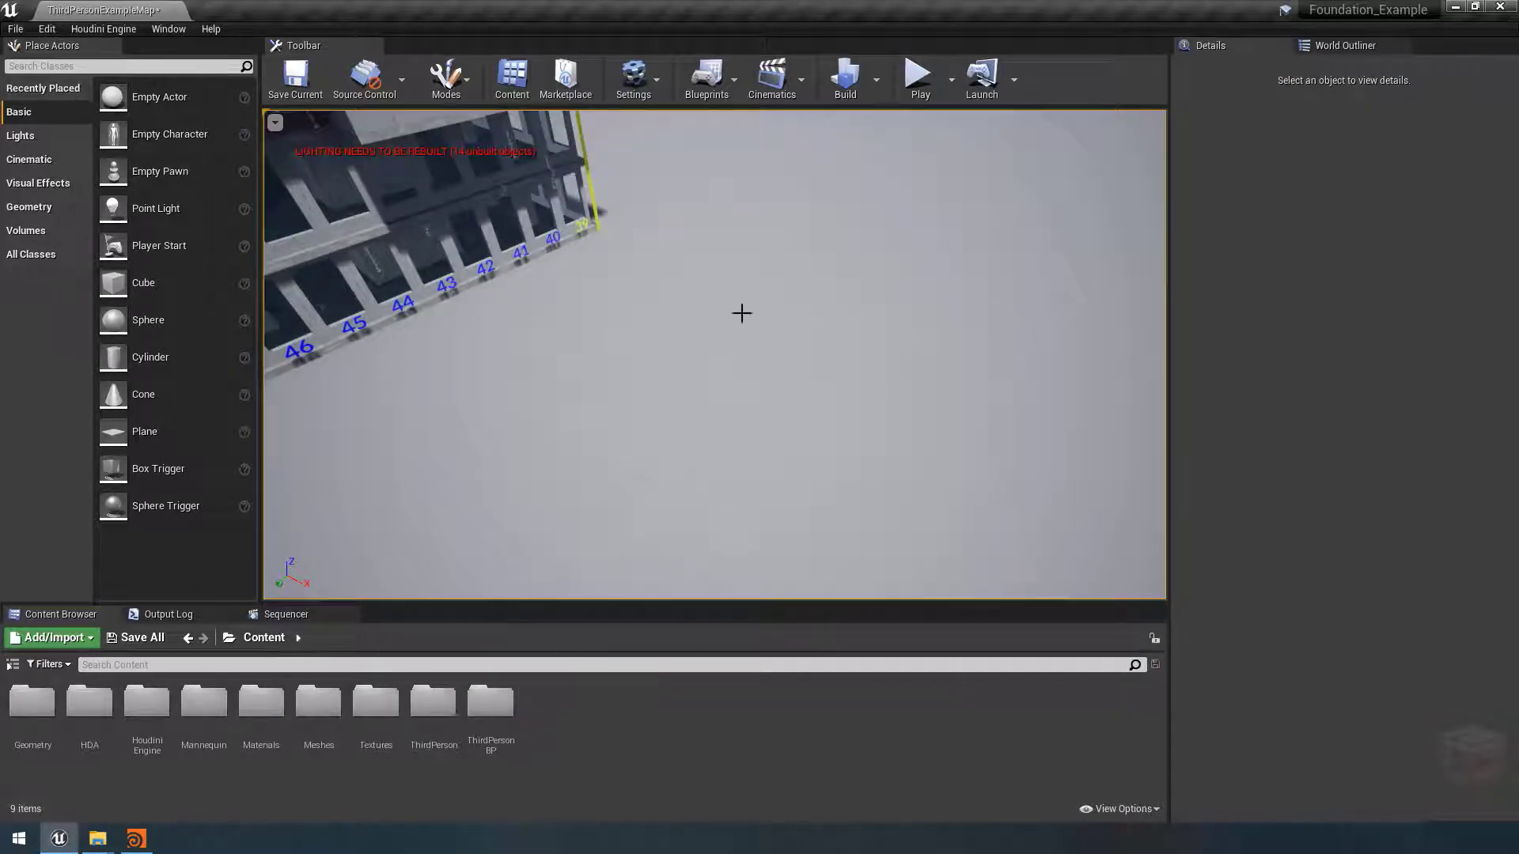
Step: Switch back to Houdini, to the buildingAsset network holding the TEST_SimpleTextureAsset node
right_drag(738, 312, 739, 312)
key(s)
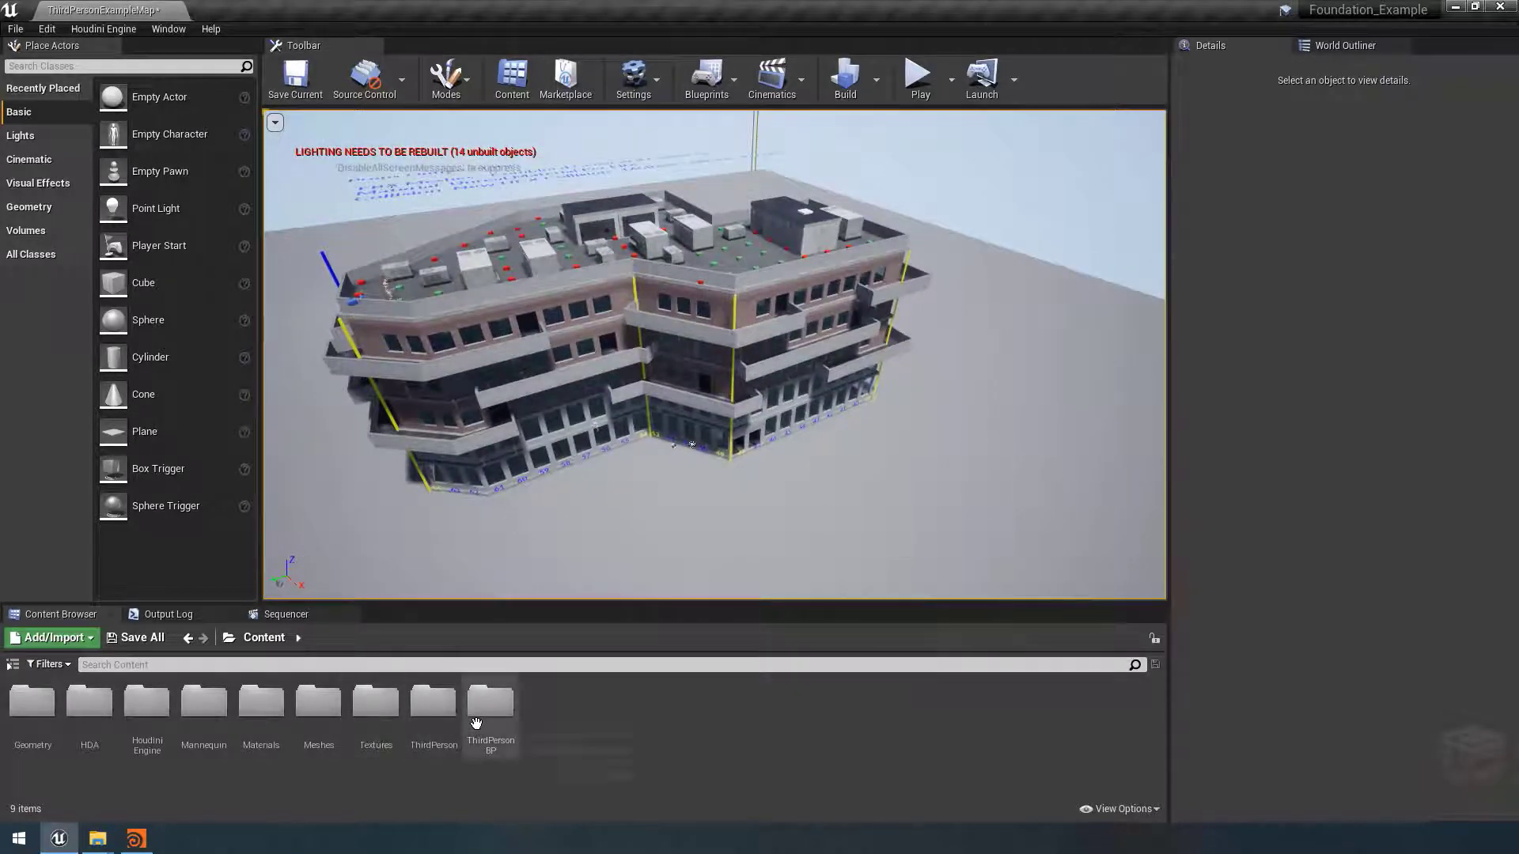
click(137, 839)
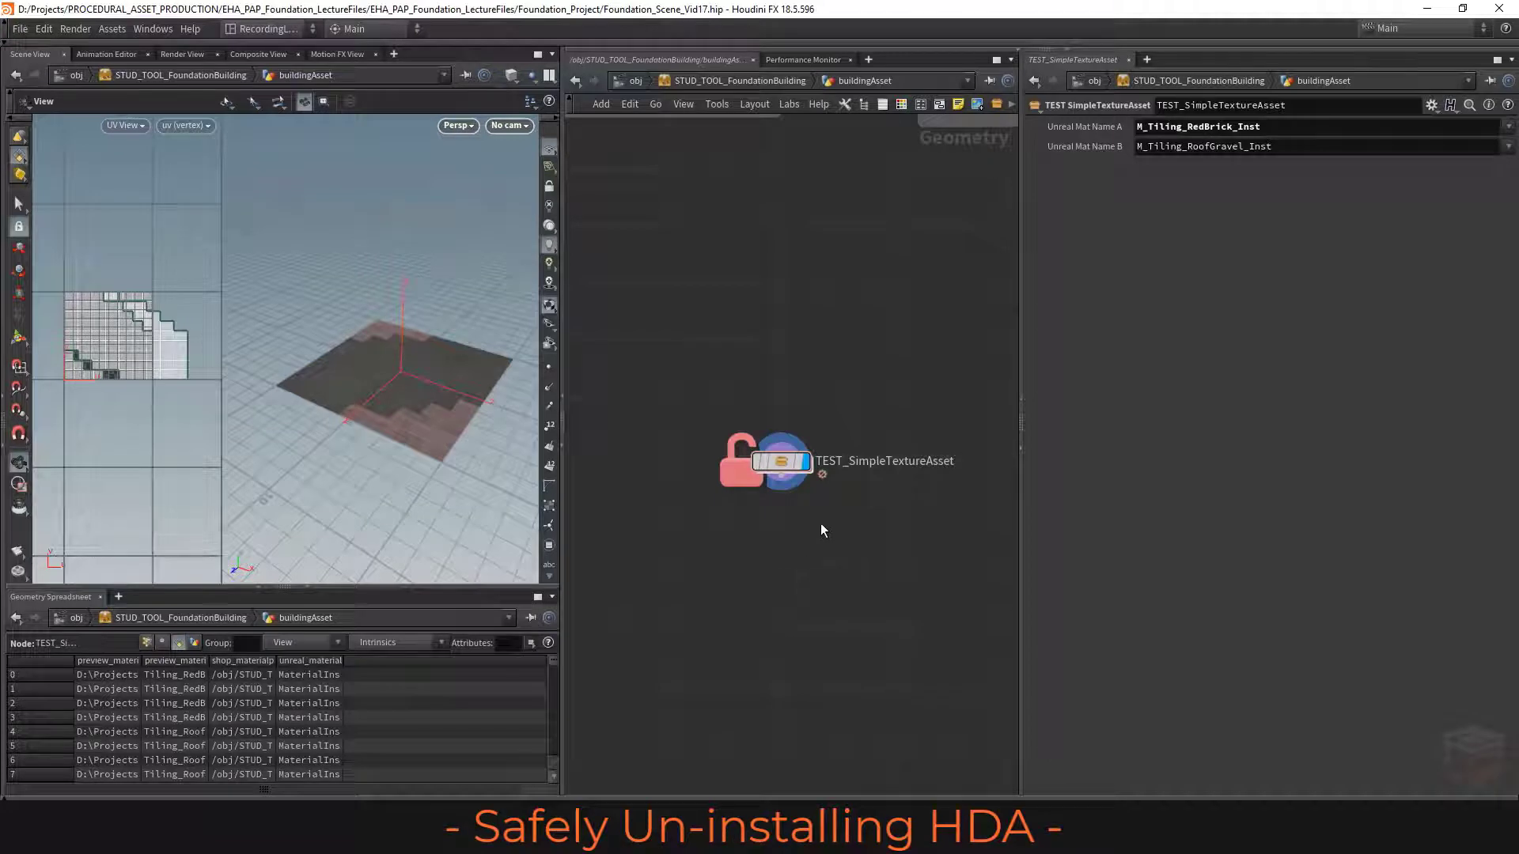
middle_drag(863, 546, 835, 552)
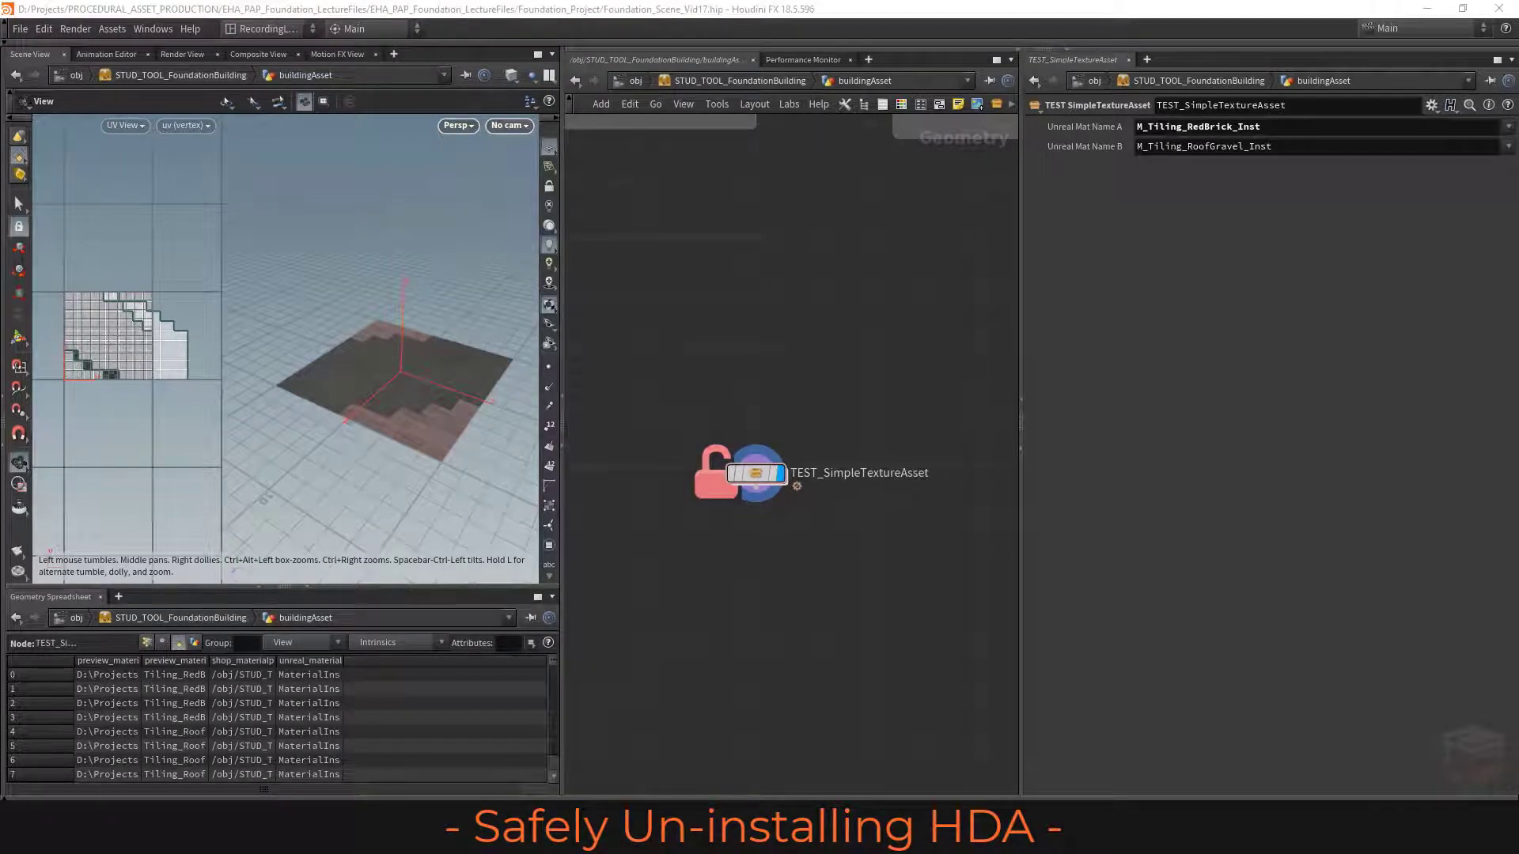
Step: Locate TEST_SimpleTextureAsset.hda in the project's hda folder on disk
drag(0, 274, 1172, 263)
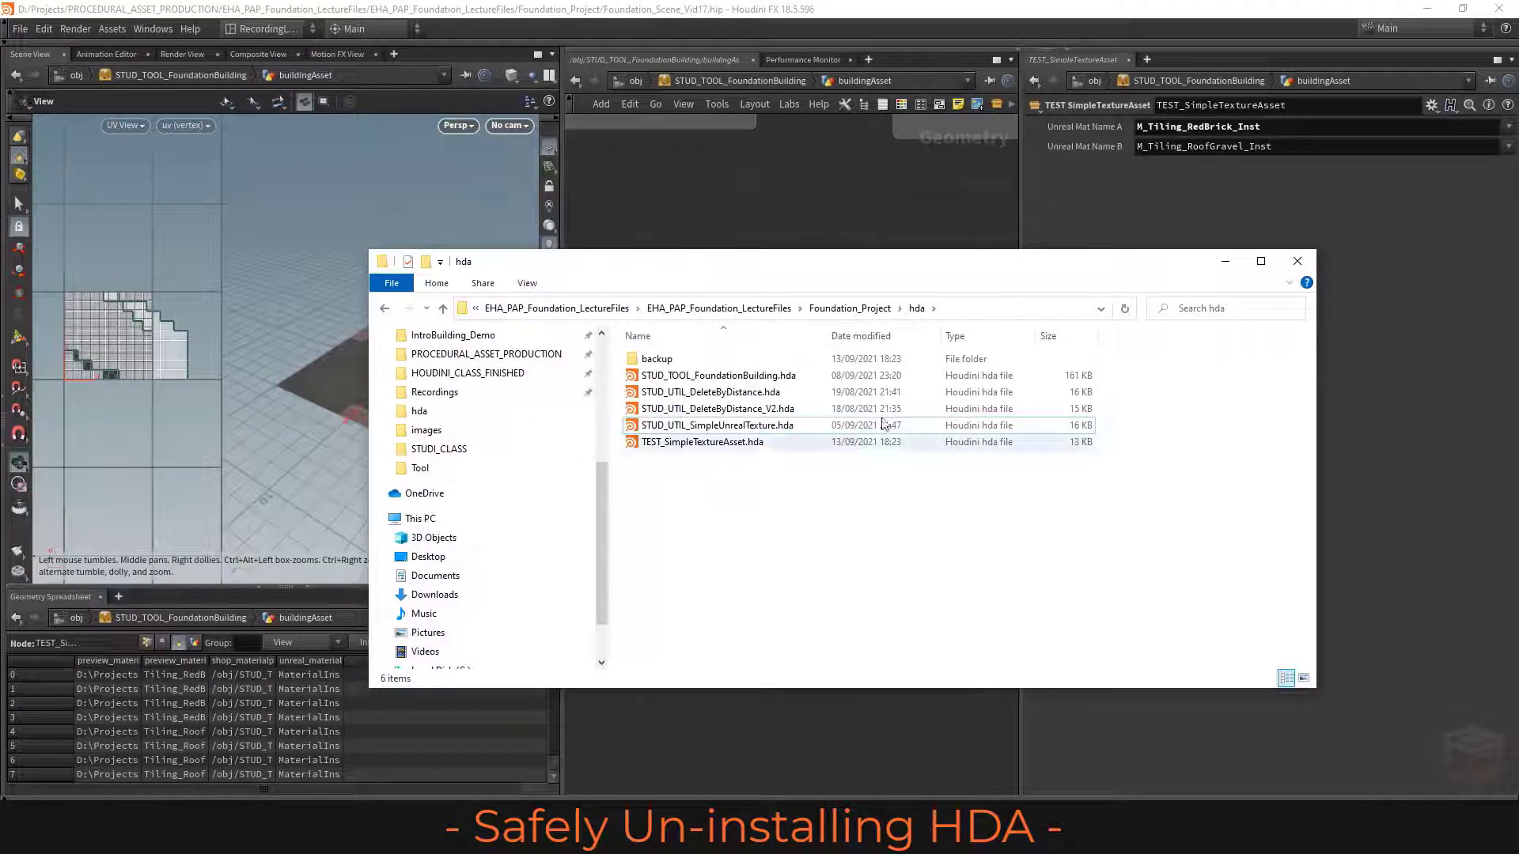
click(719, 444)
drag(958, 263, 0, 284)
scroll(863, 524, down, 3)
middle_drag(863, 524, 834, 509)
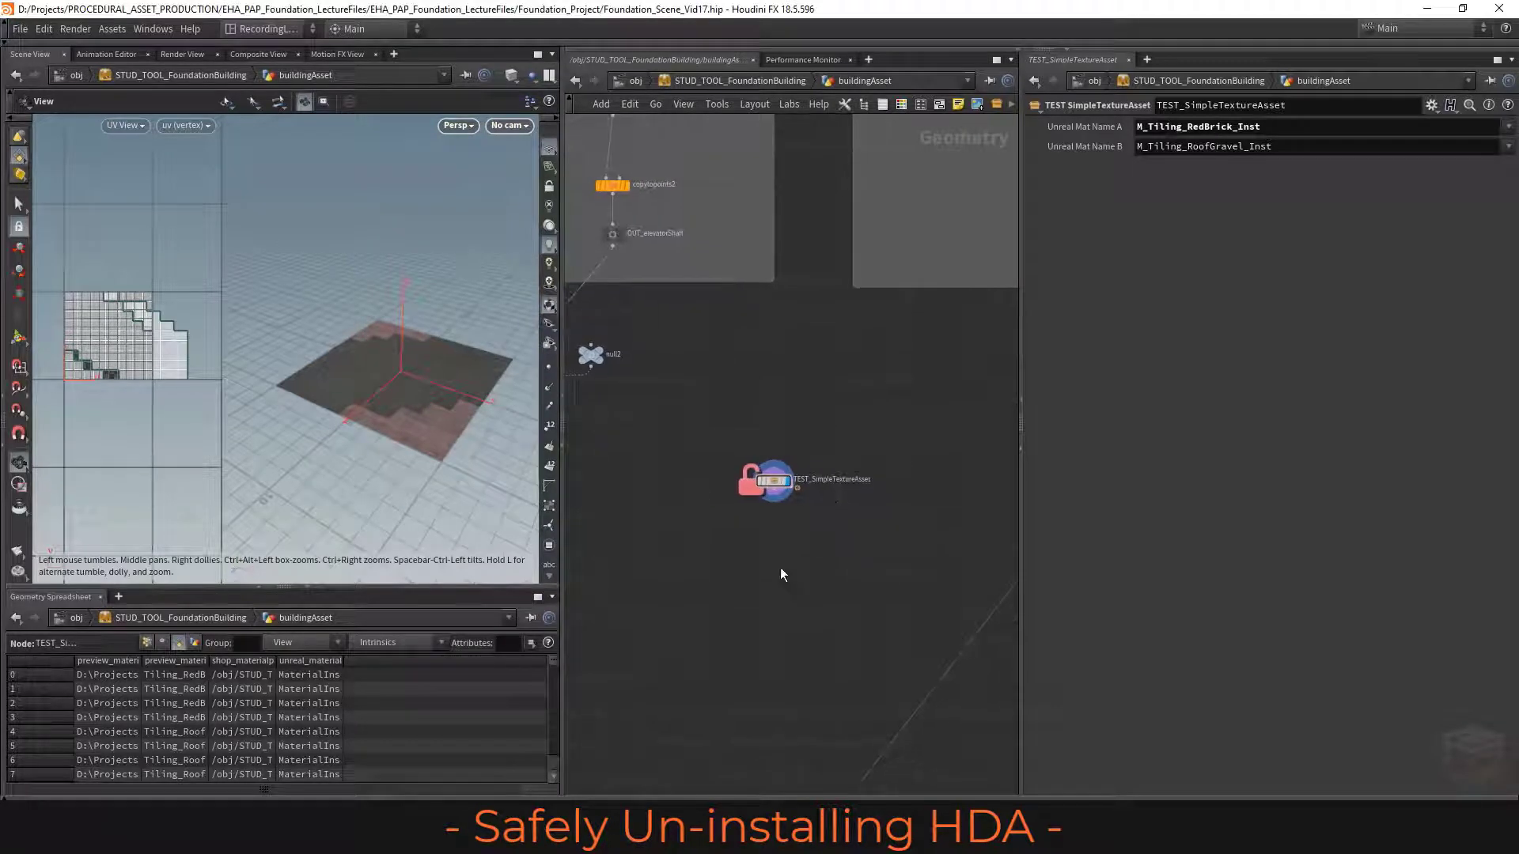
scroll(818, 520, up, 3)
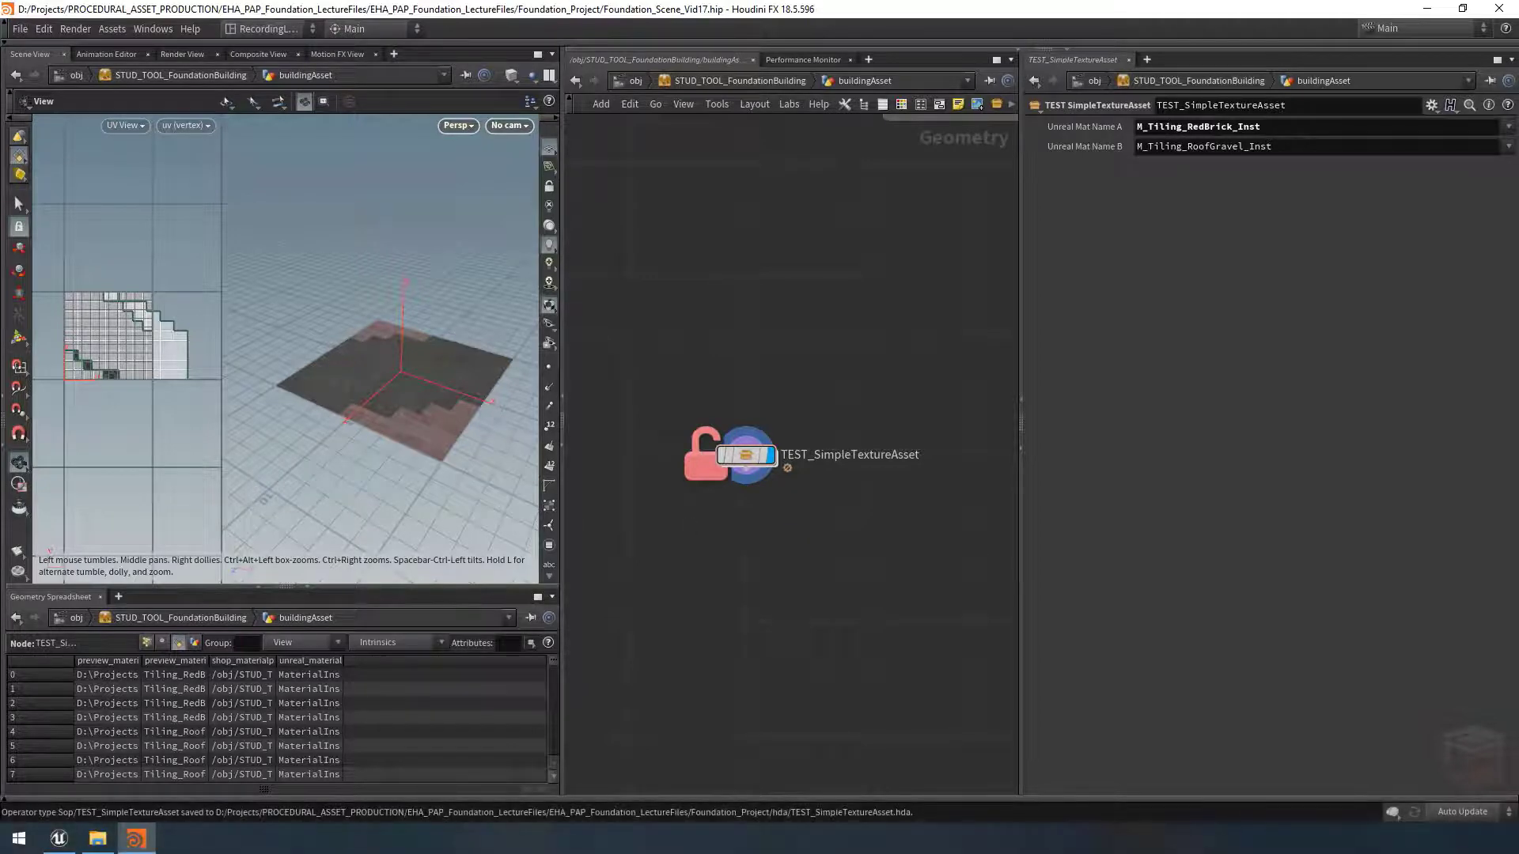
Step: Try deleting TEST_SimpleTextureAsset.hda directly from the project's hda folder while its node is still in the Houdini scene
drag(1518, 189, 1041, 203)
click(1022, 458)
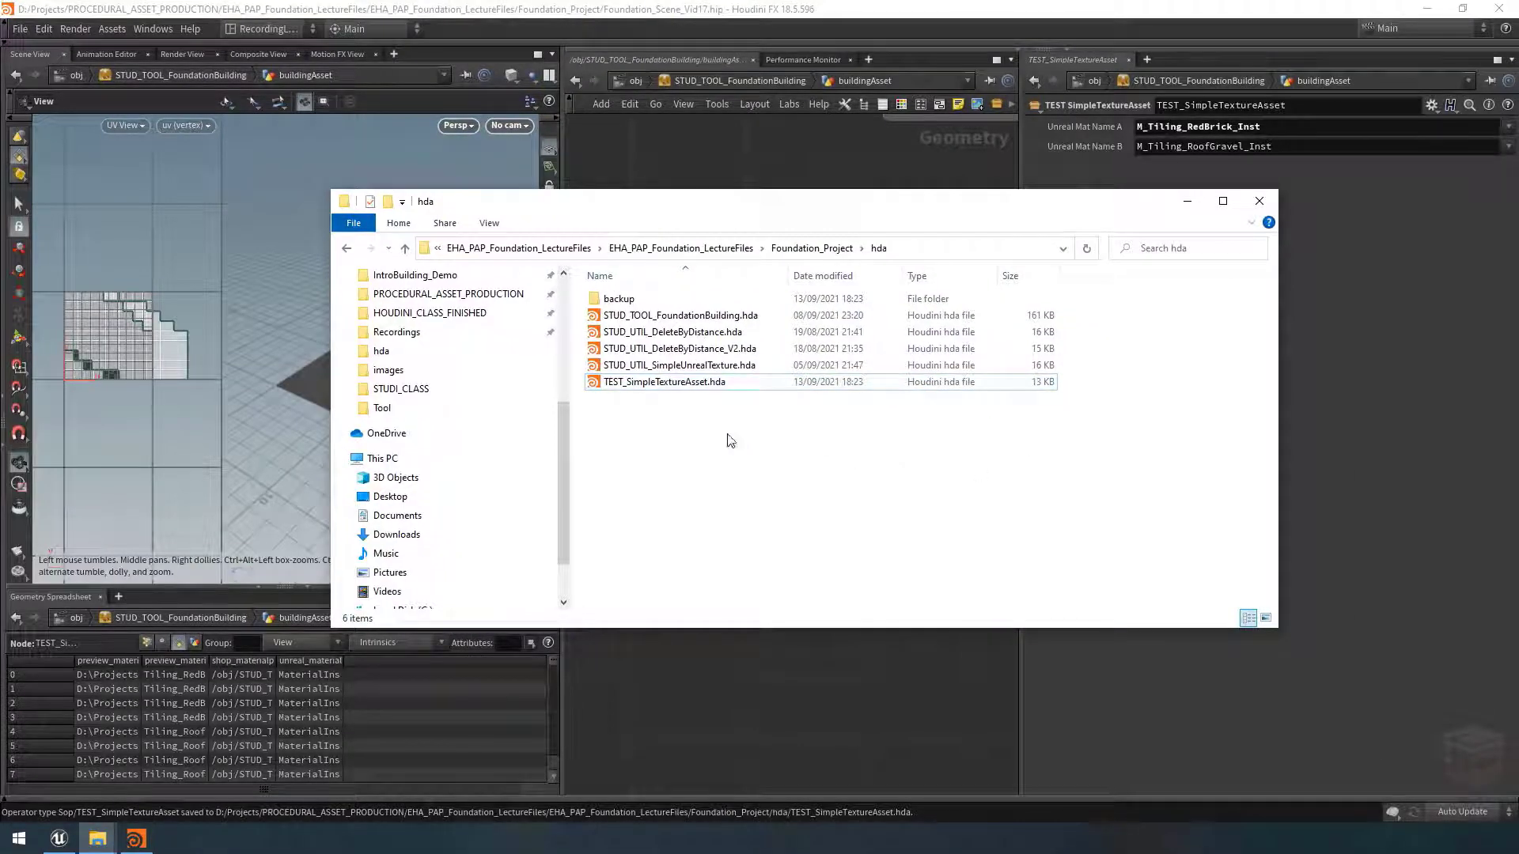
click(681, 383)
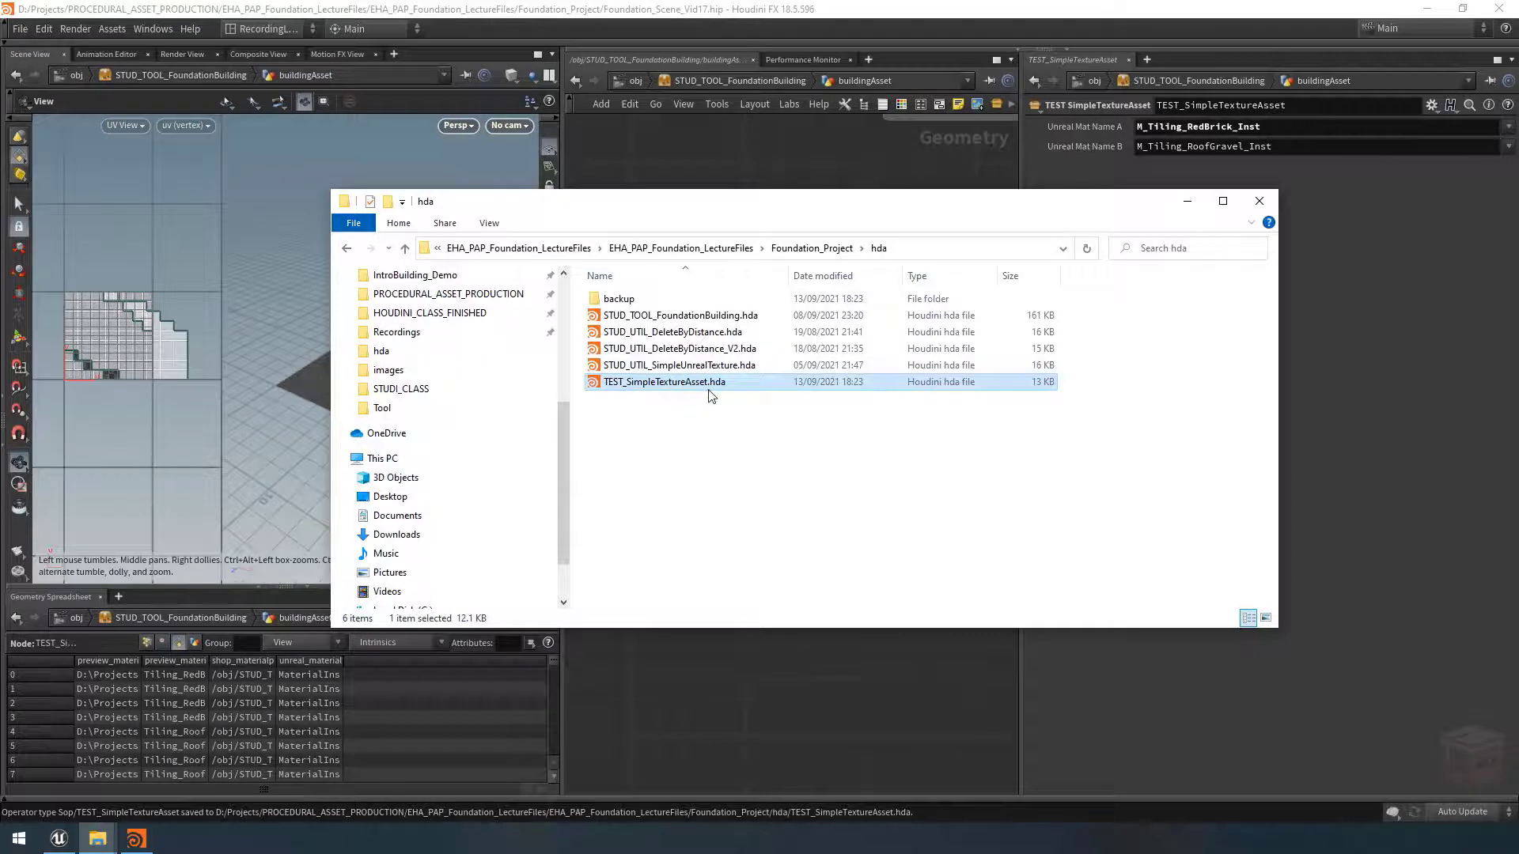
key(Delete)
drag(978, 205, 0, 242)
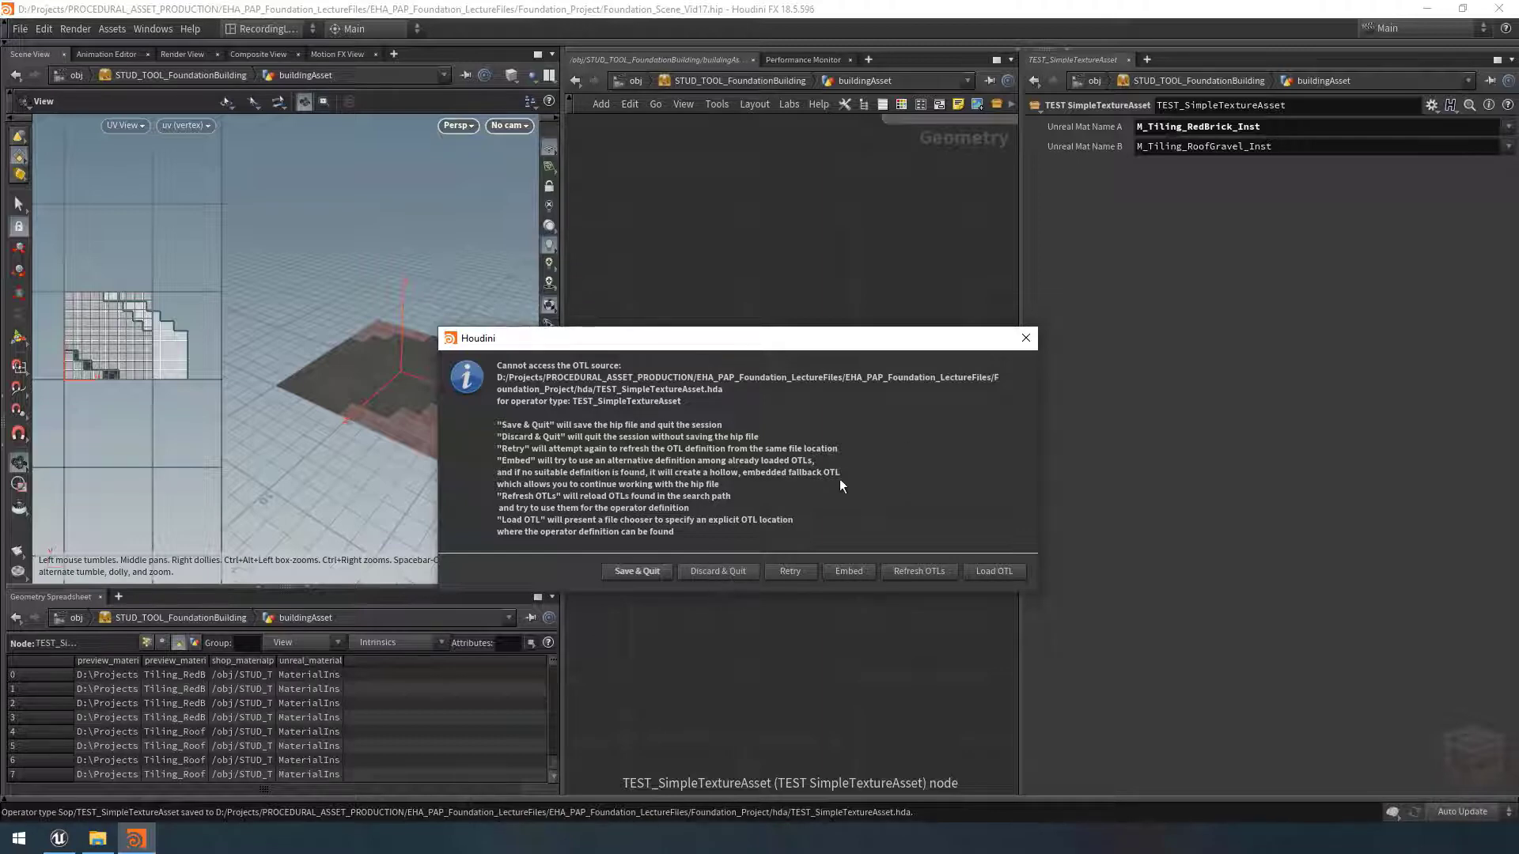
Step: Check the hda folder for TEST_SimpleTextureAsset.hda and retry loading the asset's OTL definition in Houdini
drag(937, 209, 892, 90)
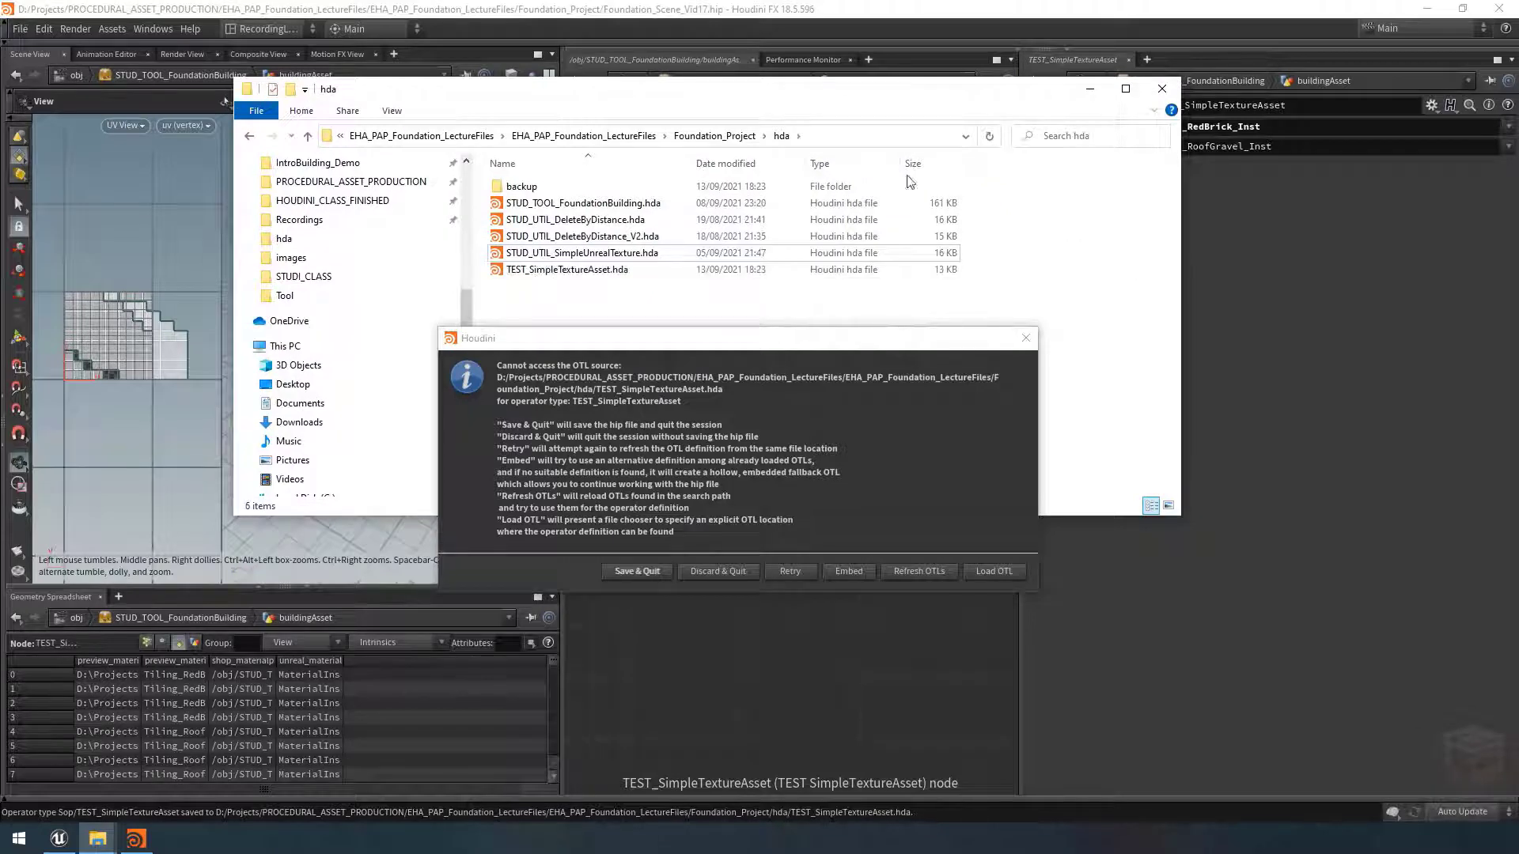
click(1090, 90)
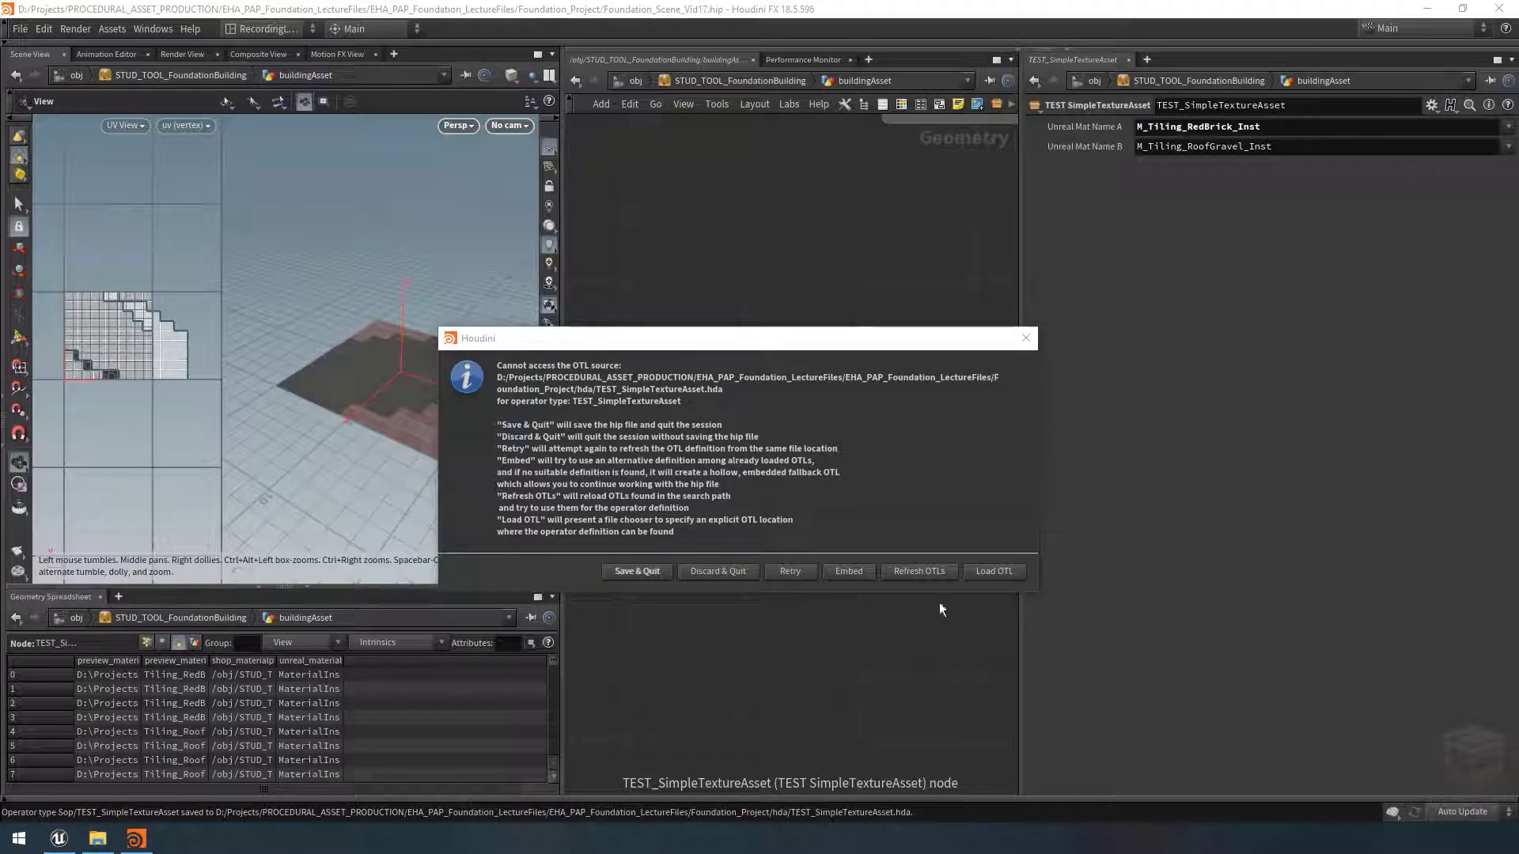
click(790, 571)
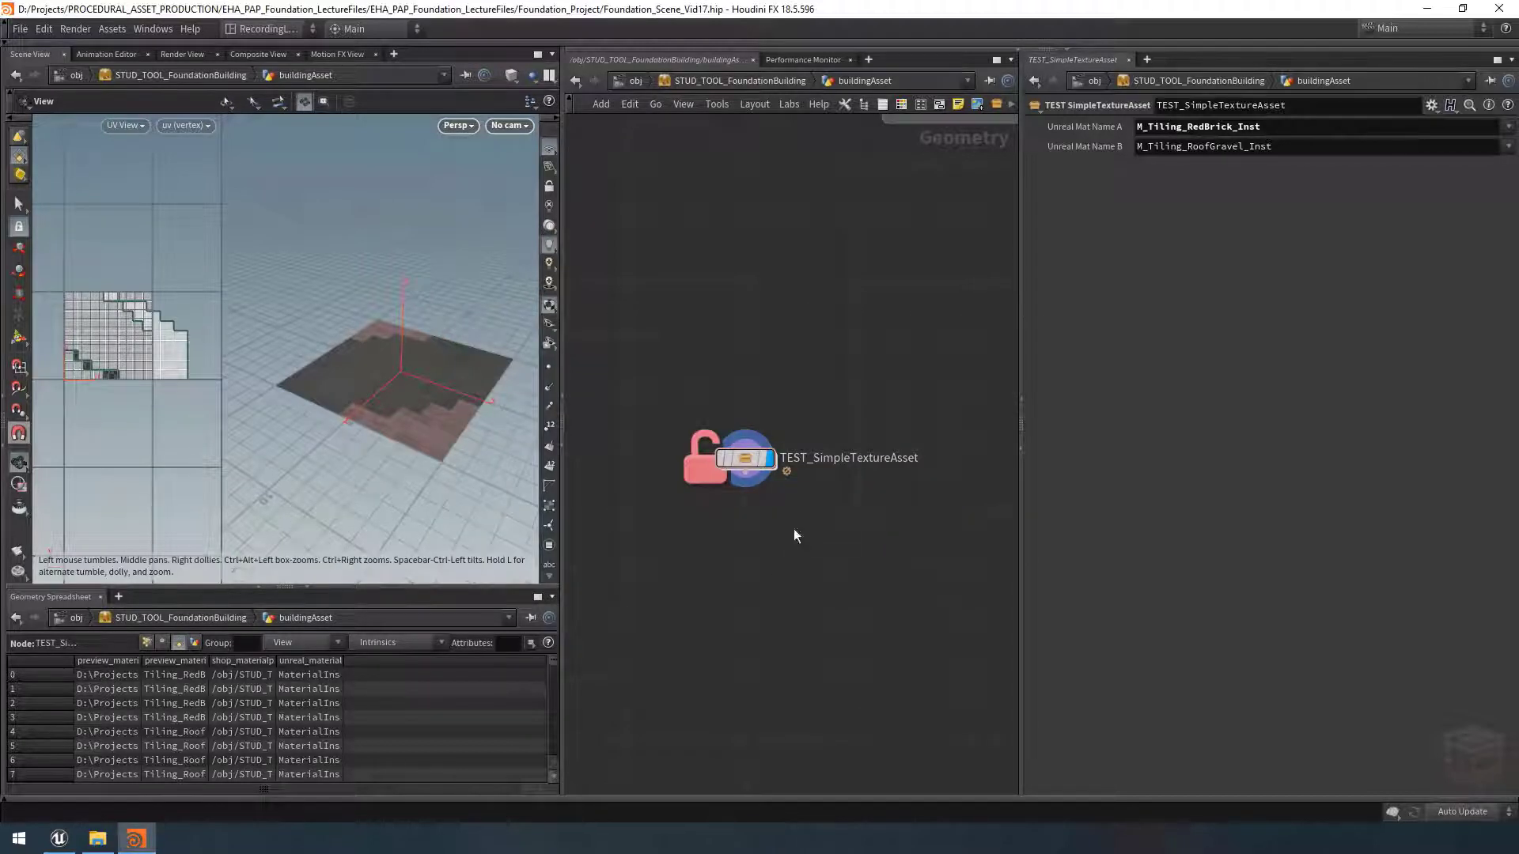
Step: Show the TEST_SimpleTextureAsset node's definition in the Asset Manager
scroll(878, 578, down, 7)
scroll(859, 550, up, 6)
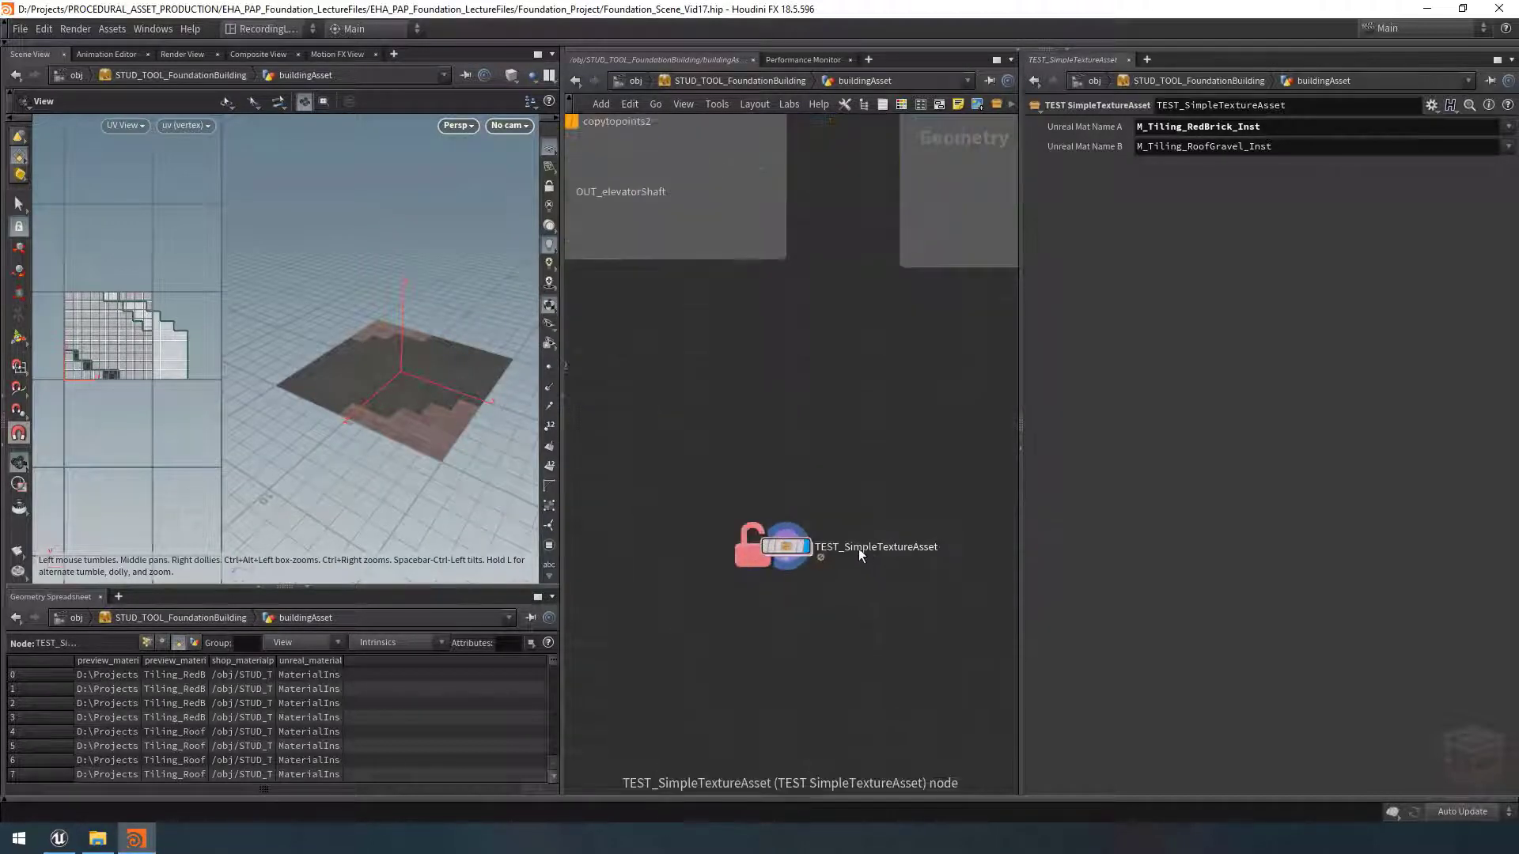
scroll(833, 604, up, 2)
middle_drag(833, 604, 820, 558)
scroll(783, 564, down, 2)
right_click(752, 488)
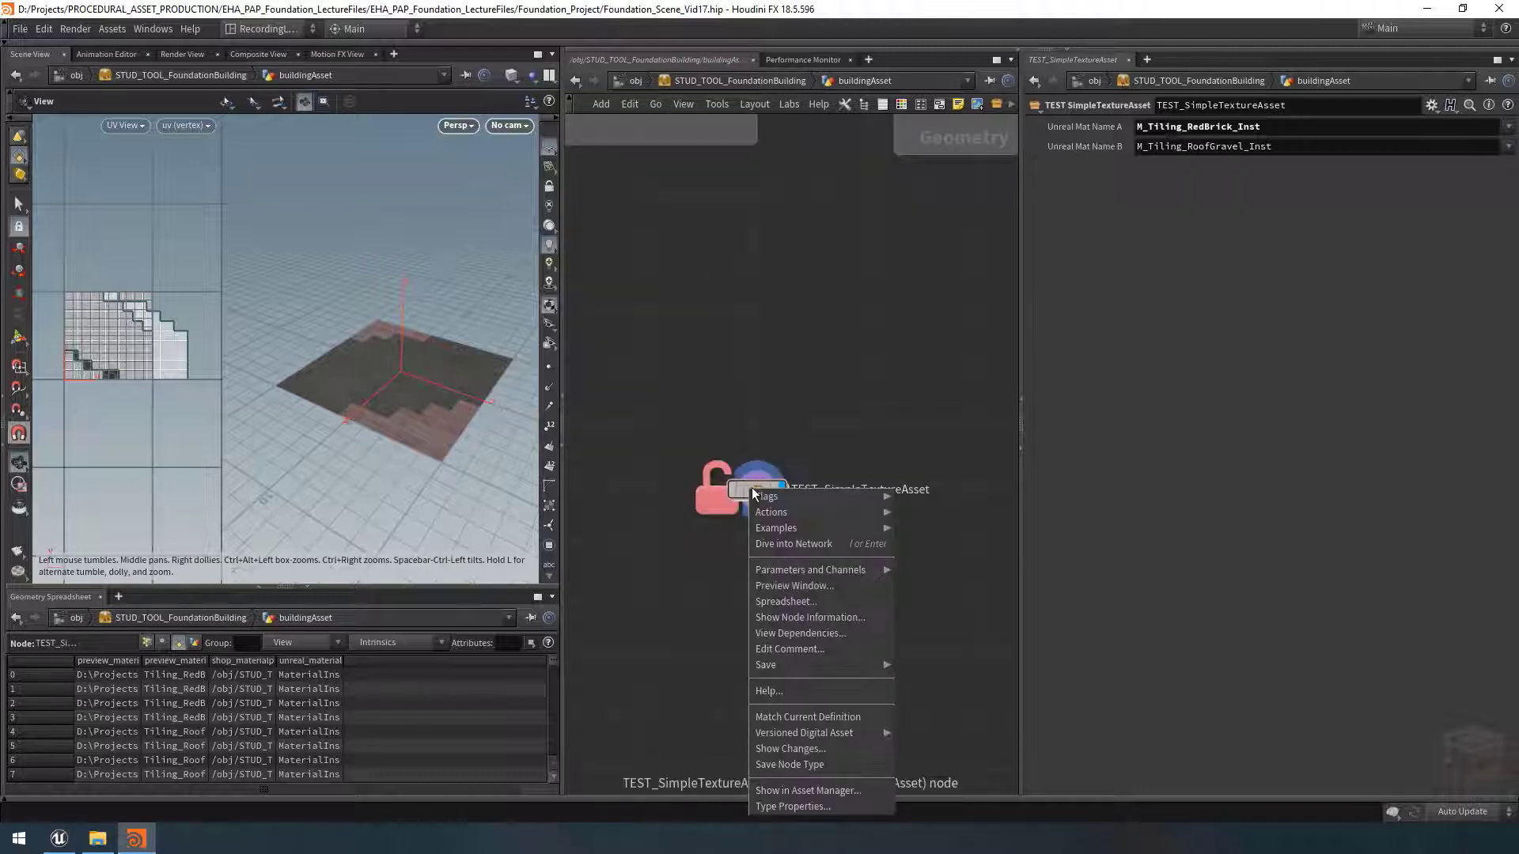
click(834, 791)
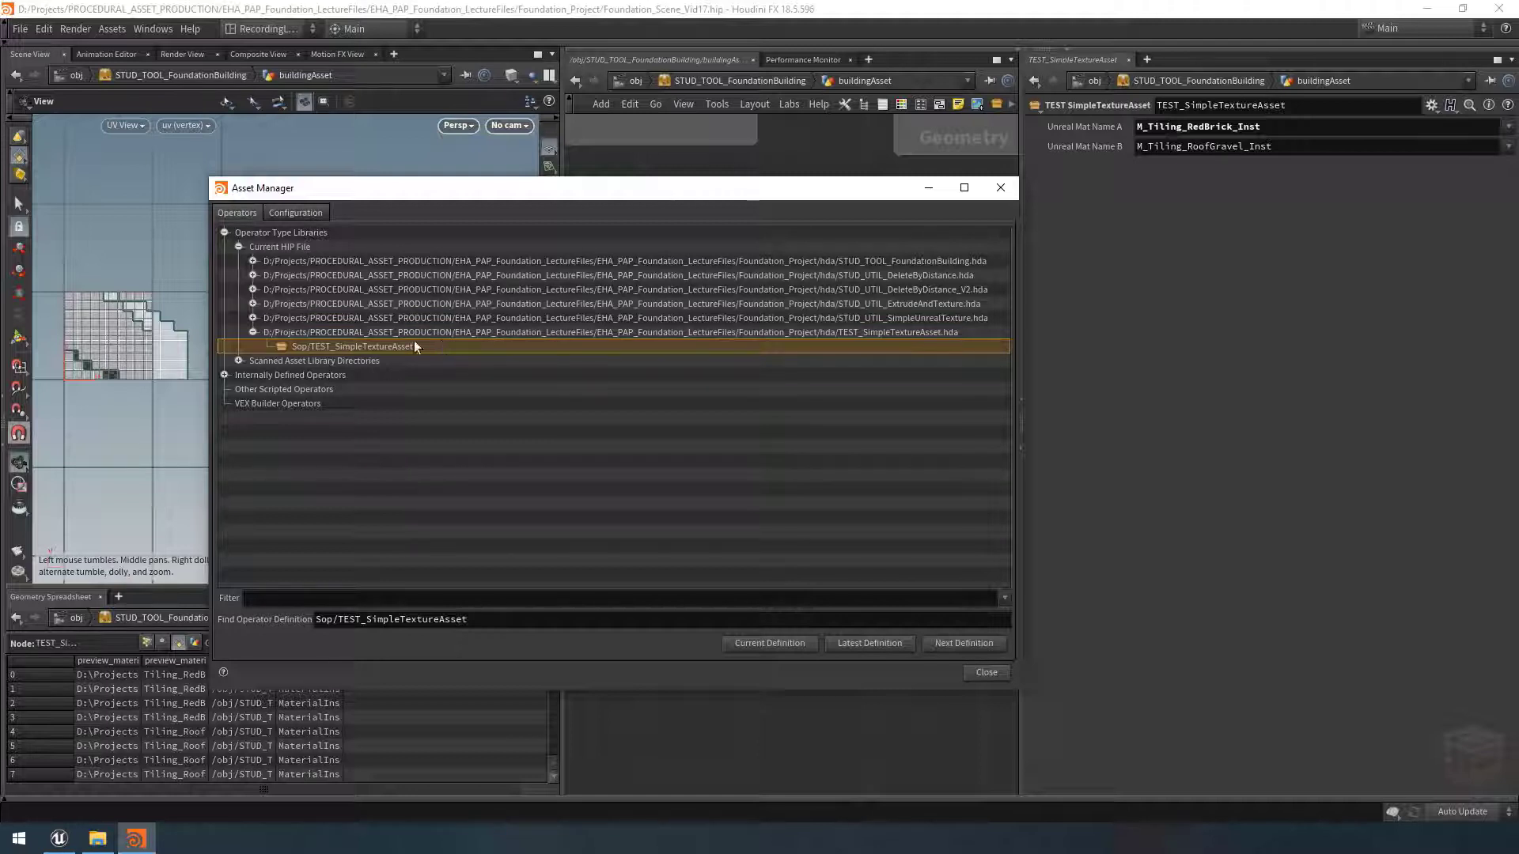
Step: Uninstall the TEST_SimpleTextureAsset.hda library from the Current HIP File
click(578, 384)
click(319, 350)
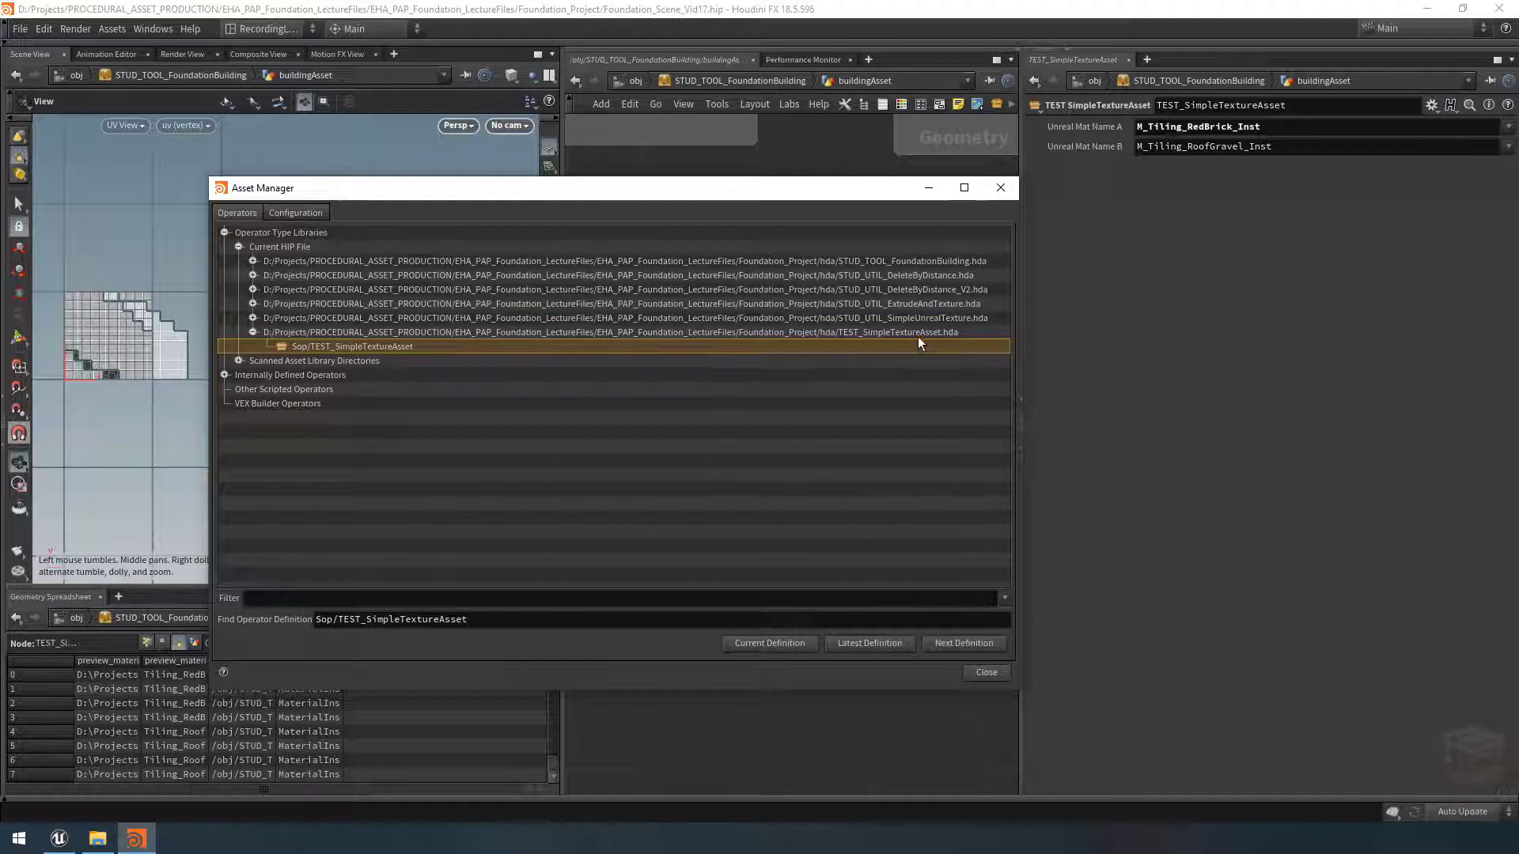
click(728, 333)
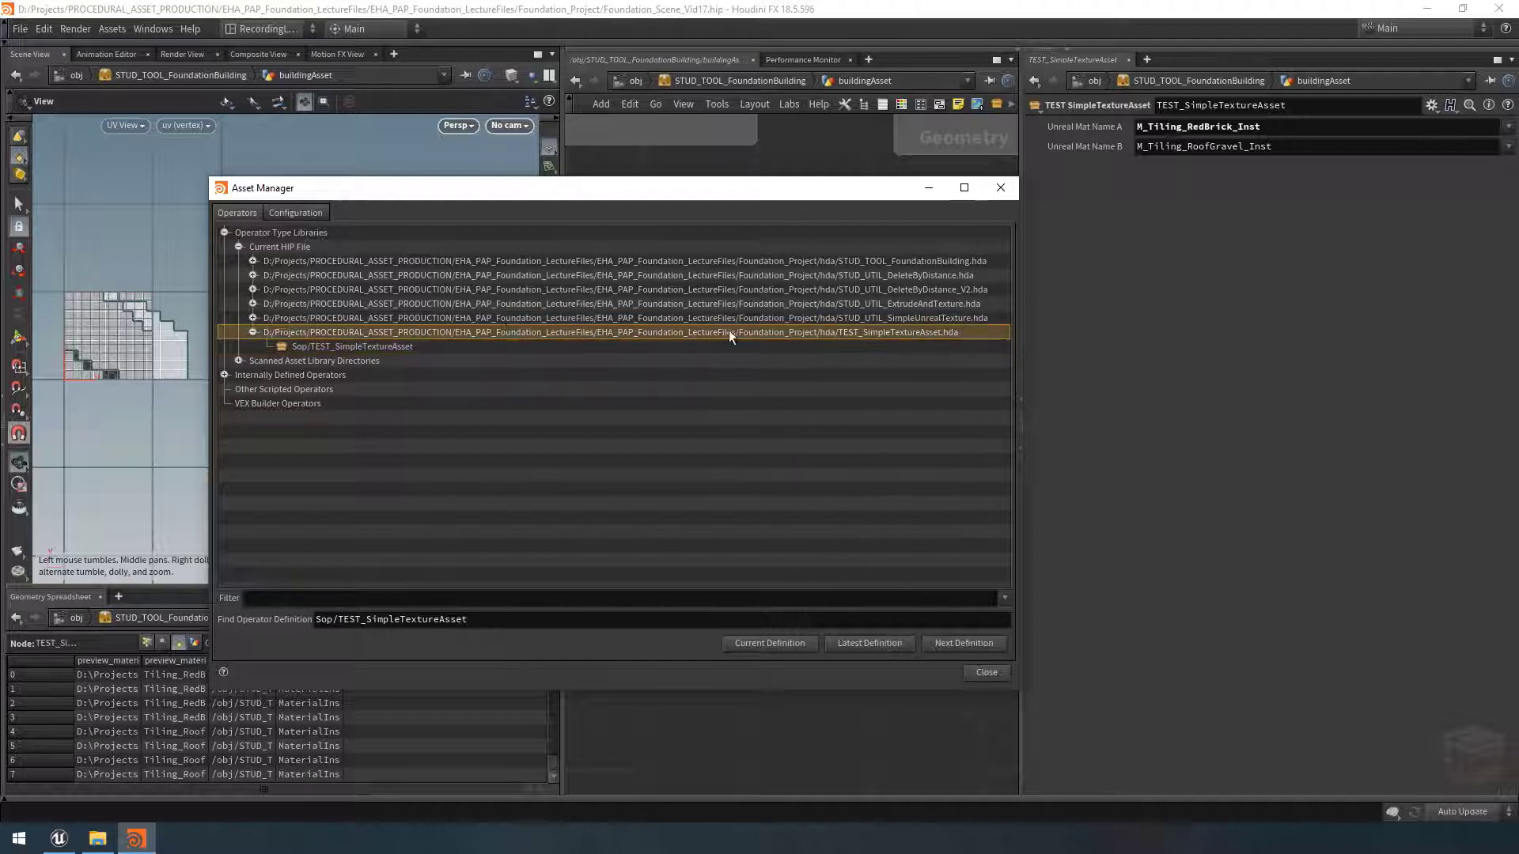
right_click(501, 336)
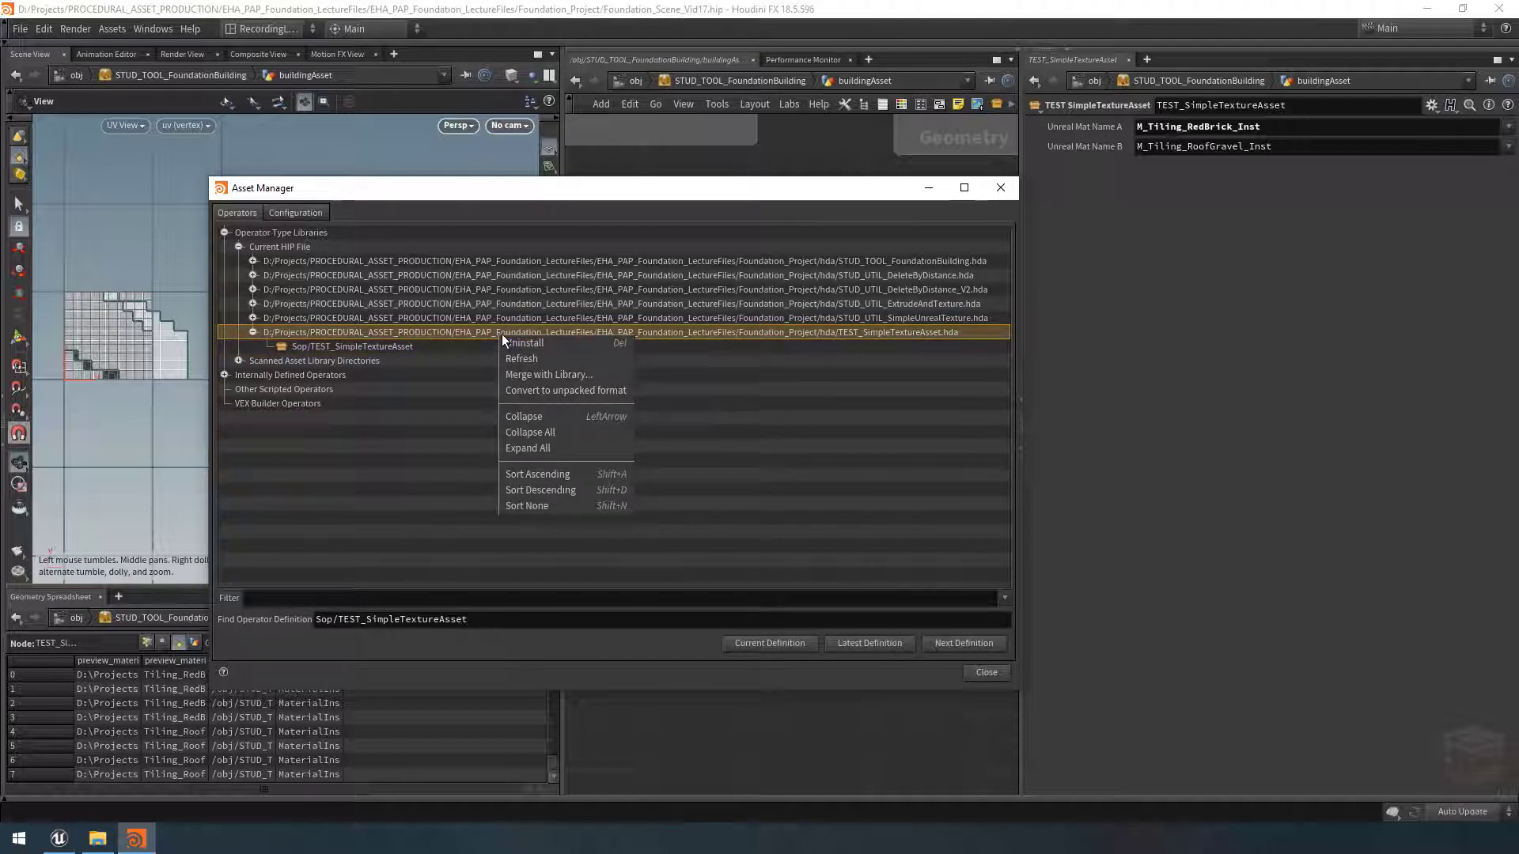
click(576, 344)
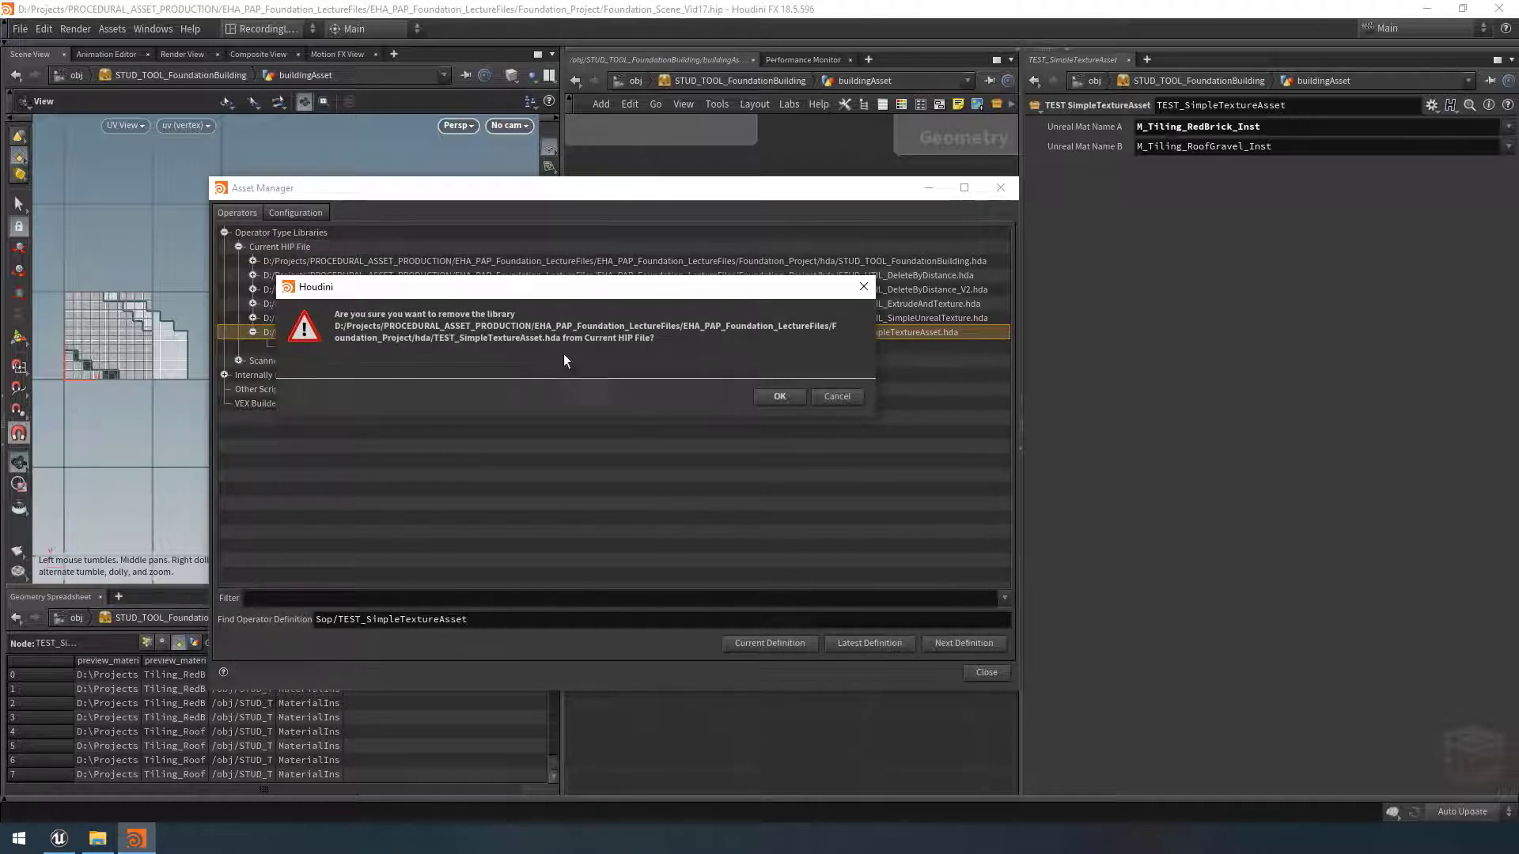
click(779, 397)
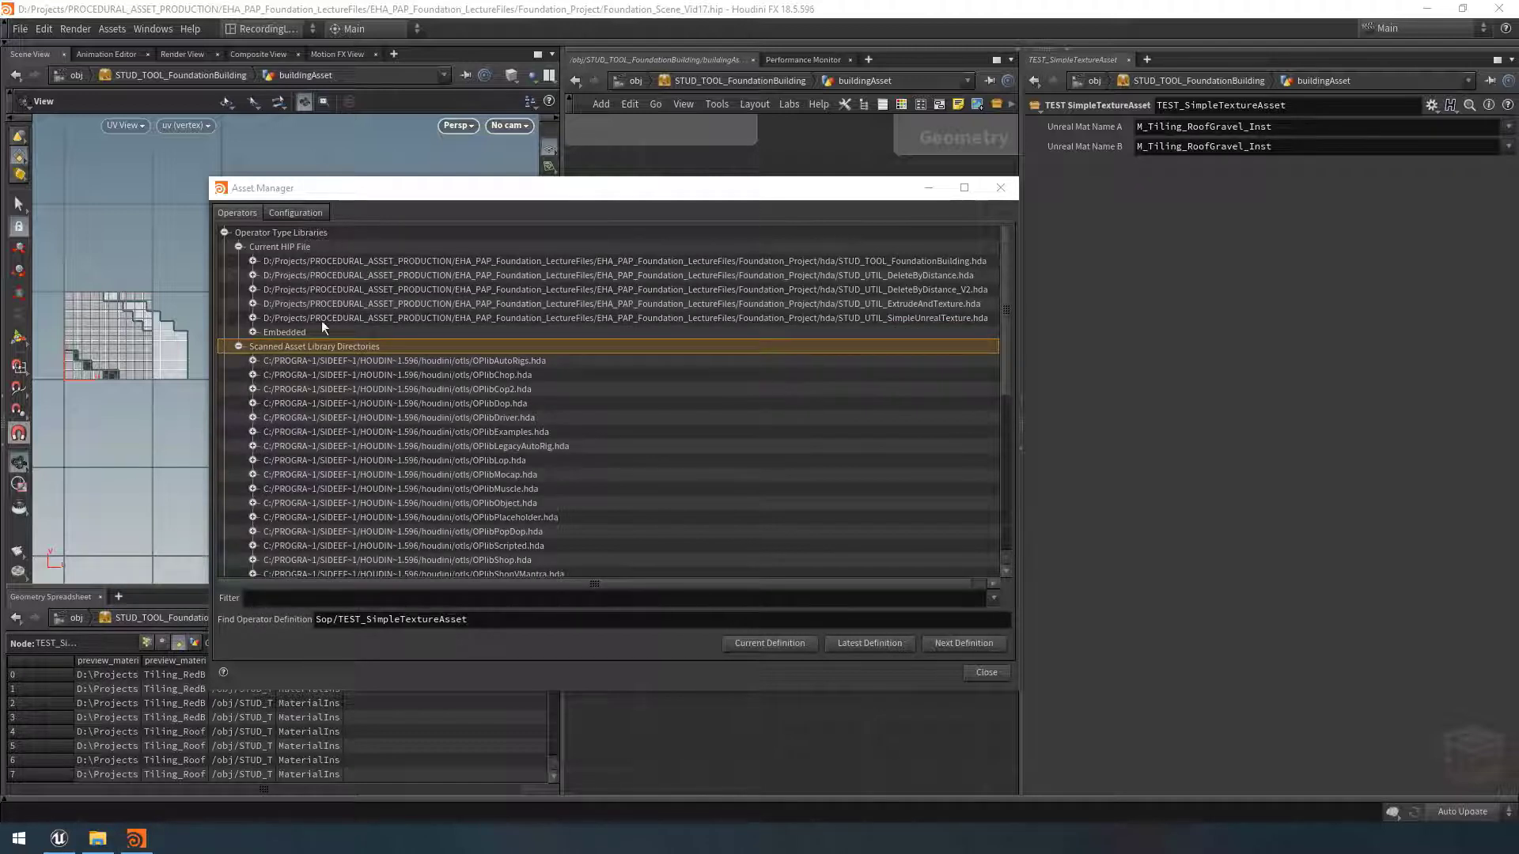
Step: Inspect the Embedded library's Sop/TEST_SimpleTextureAsset definition and delete the TEST_SimpleTextureAsset node from the buildingAsset network
click(252, 332)
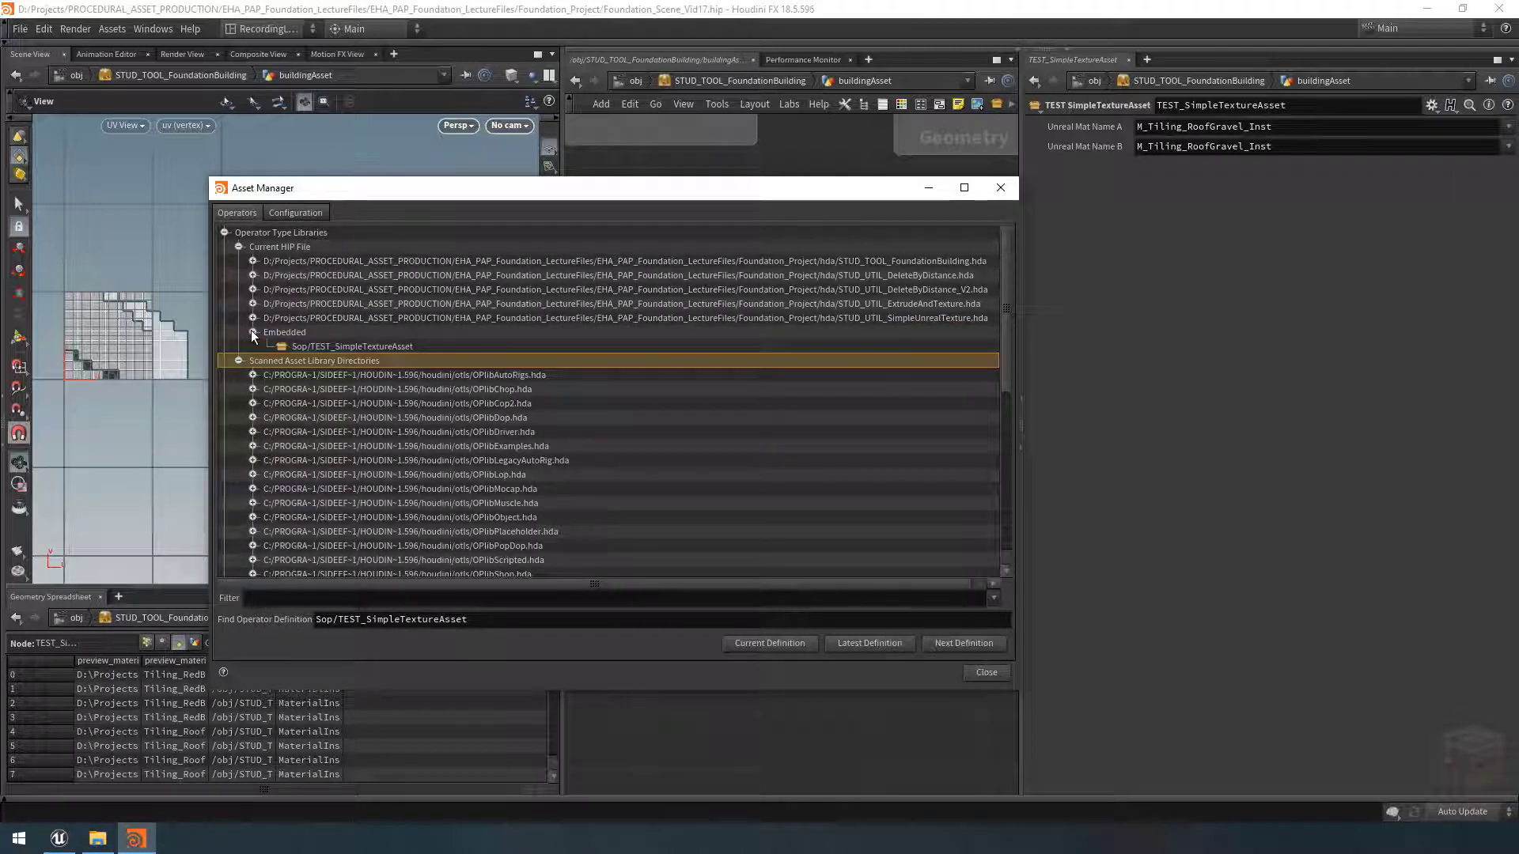
click(344, 346)
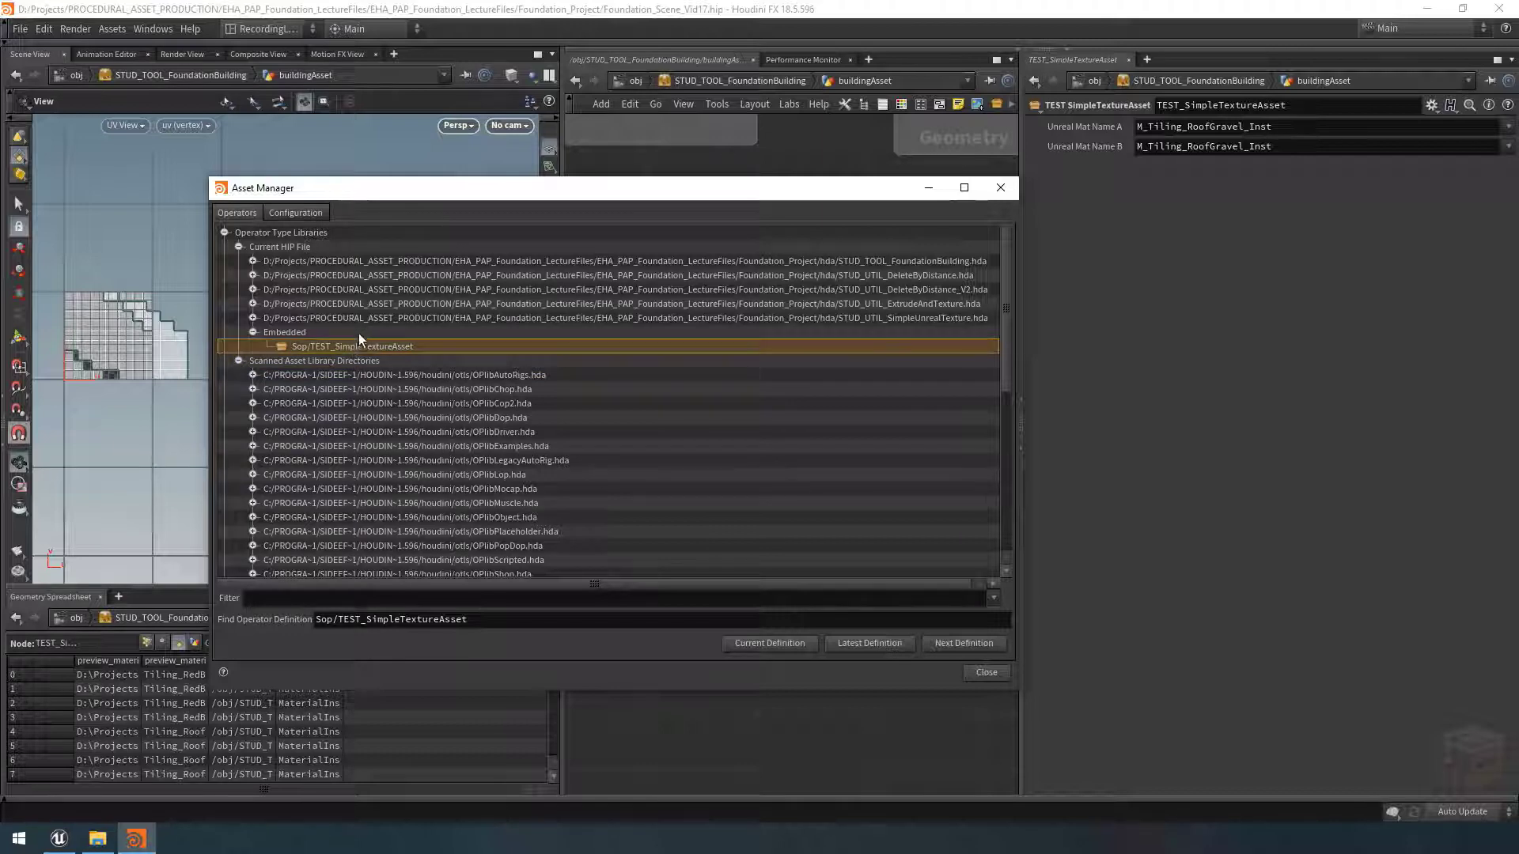
drag(577, 190, 1197, 188)
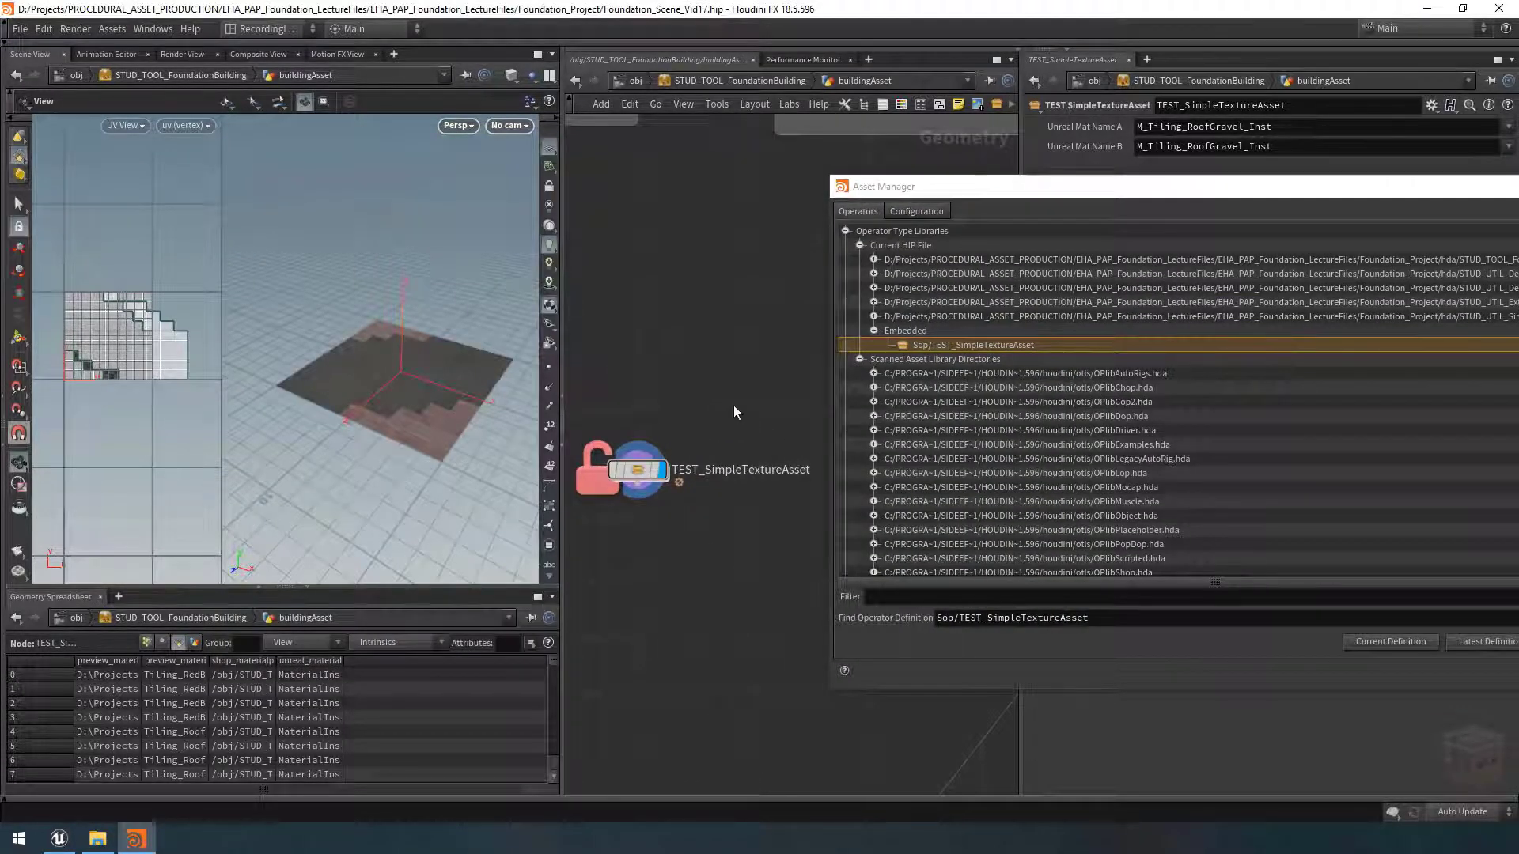
mouse_move(645, 477)
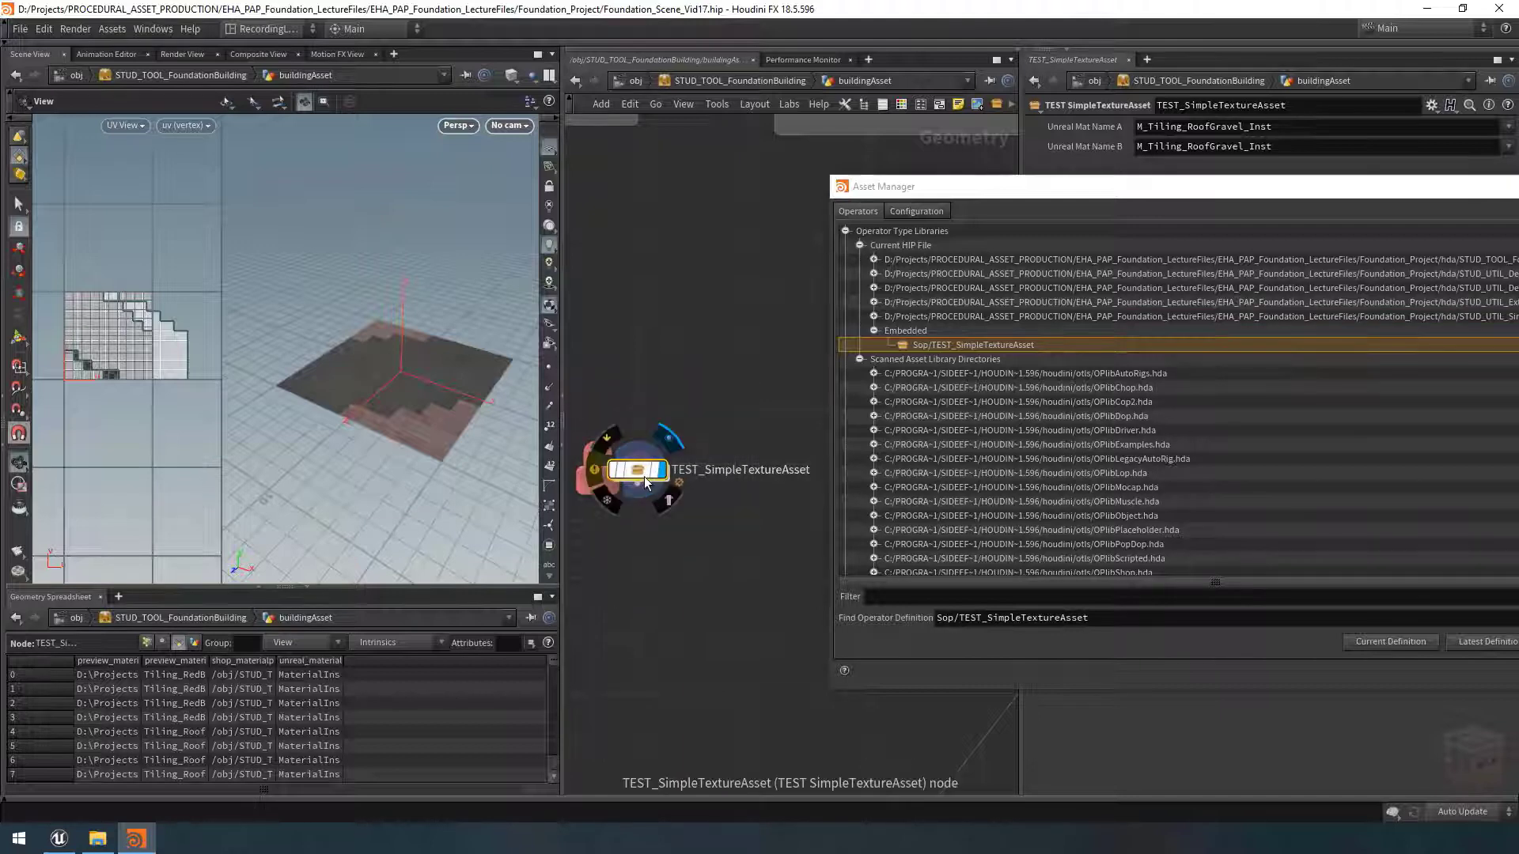
key(Delete)
Step: Uninstall the Embedded library from the Current HIP File and close the Asset Manager
drag(988, 187, 556, 194)
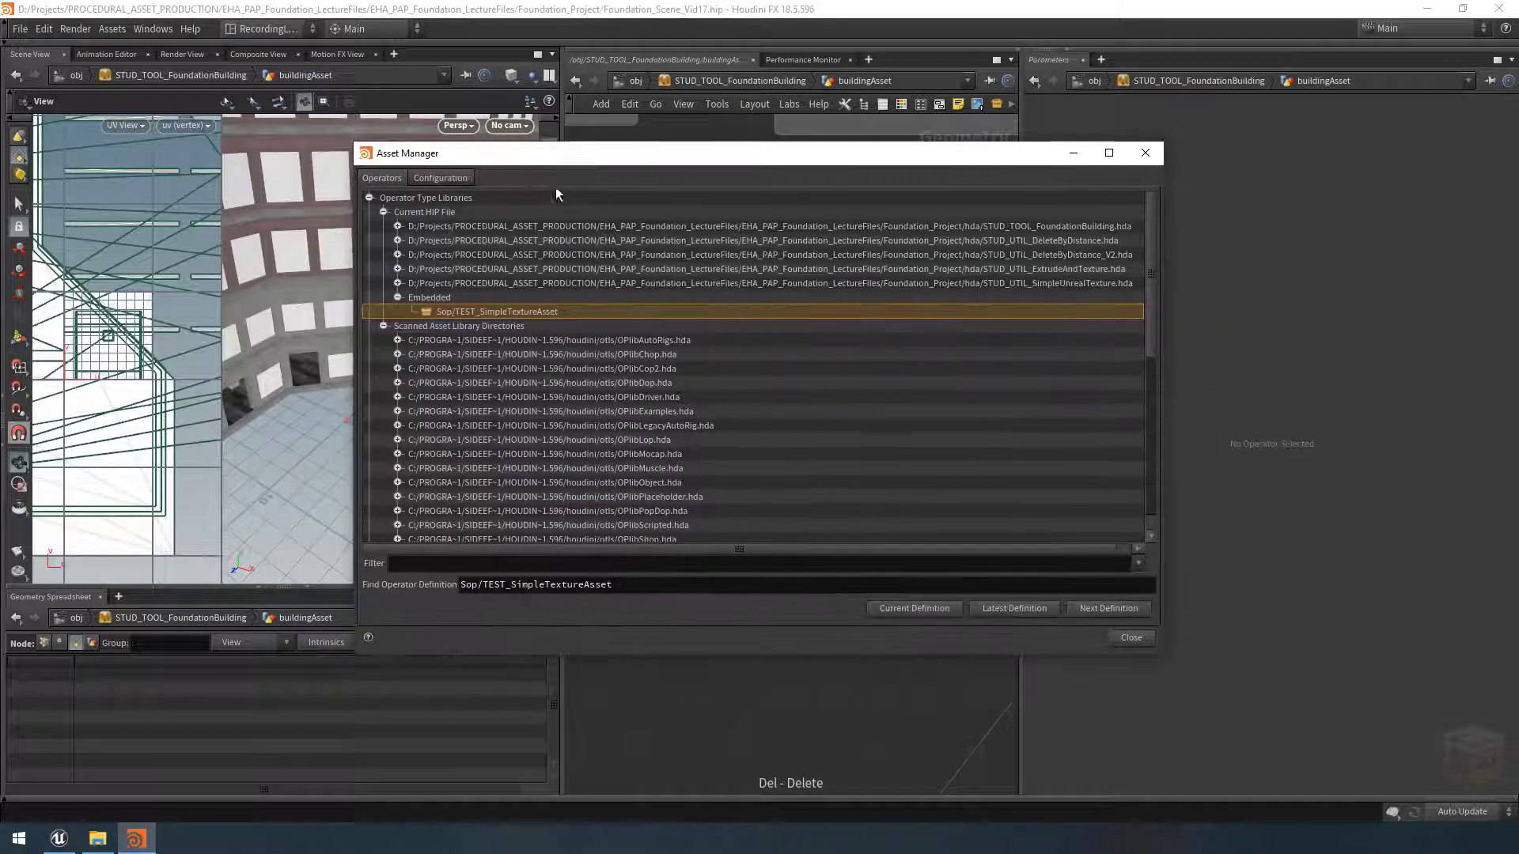
click(448, 296)
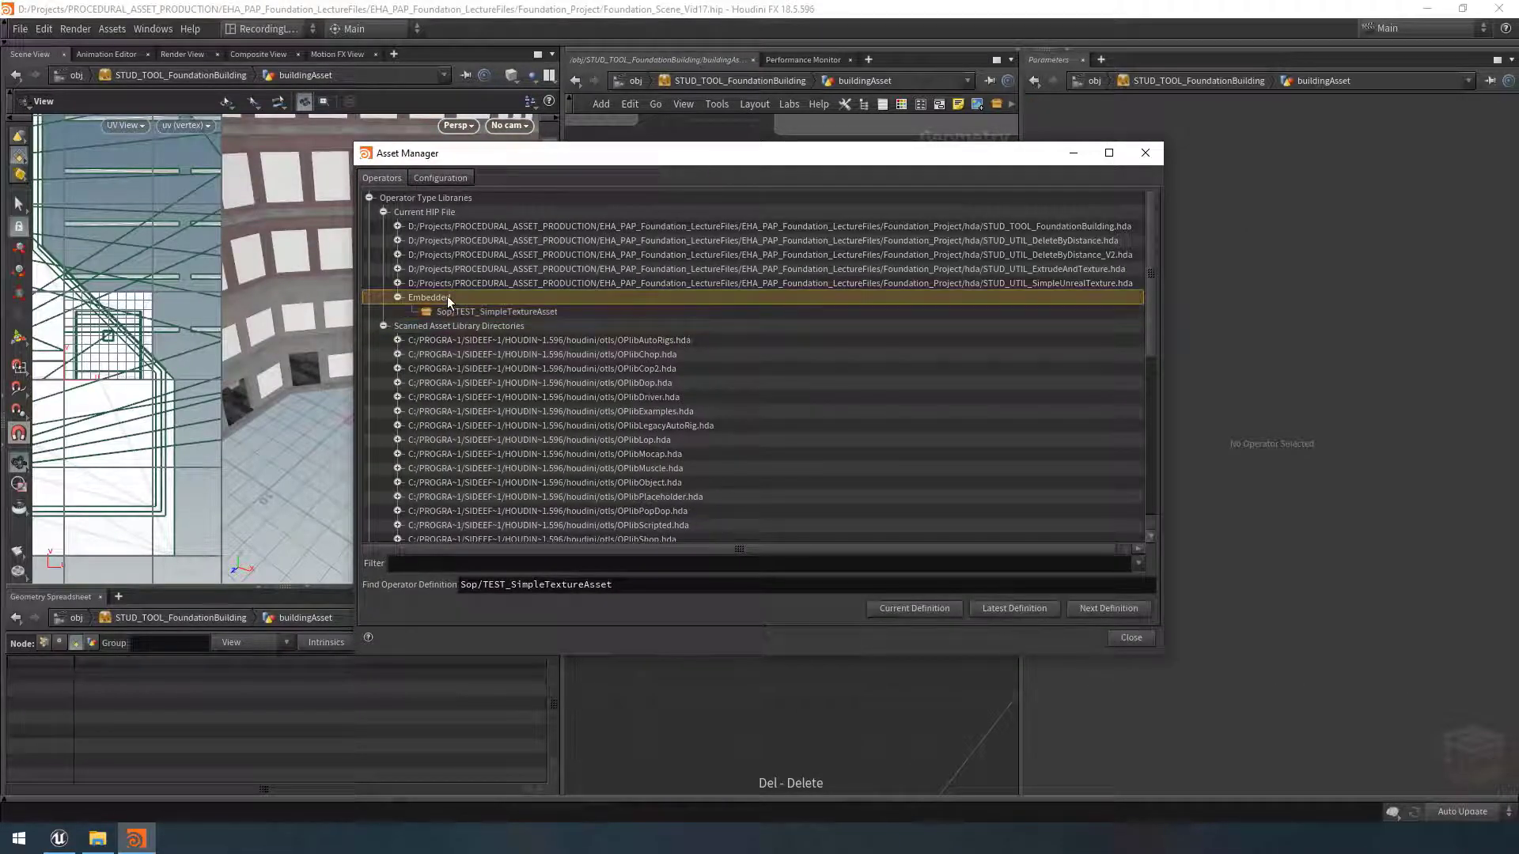
right_click(444, 298)
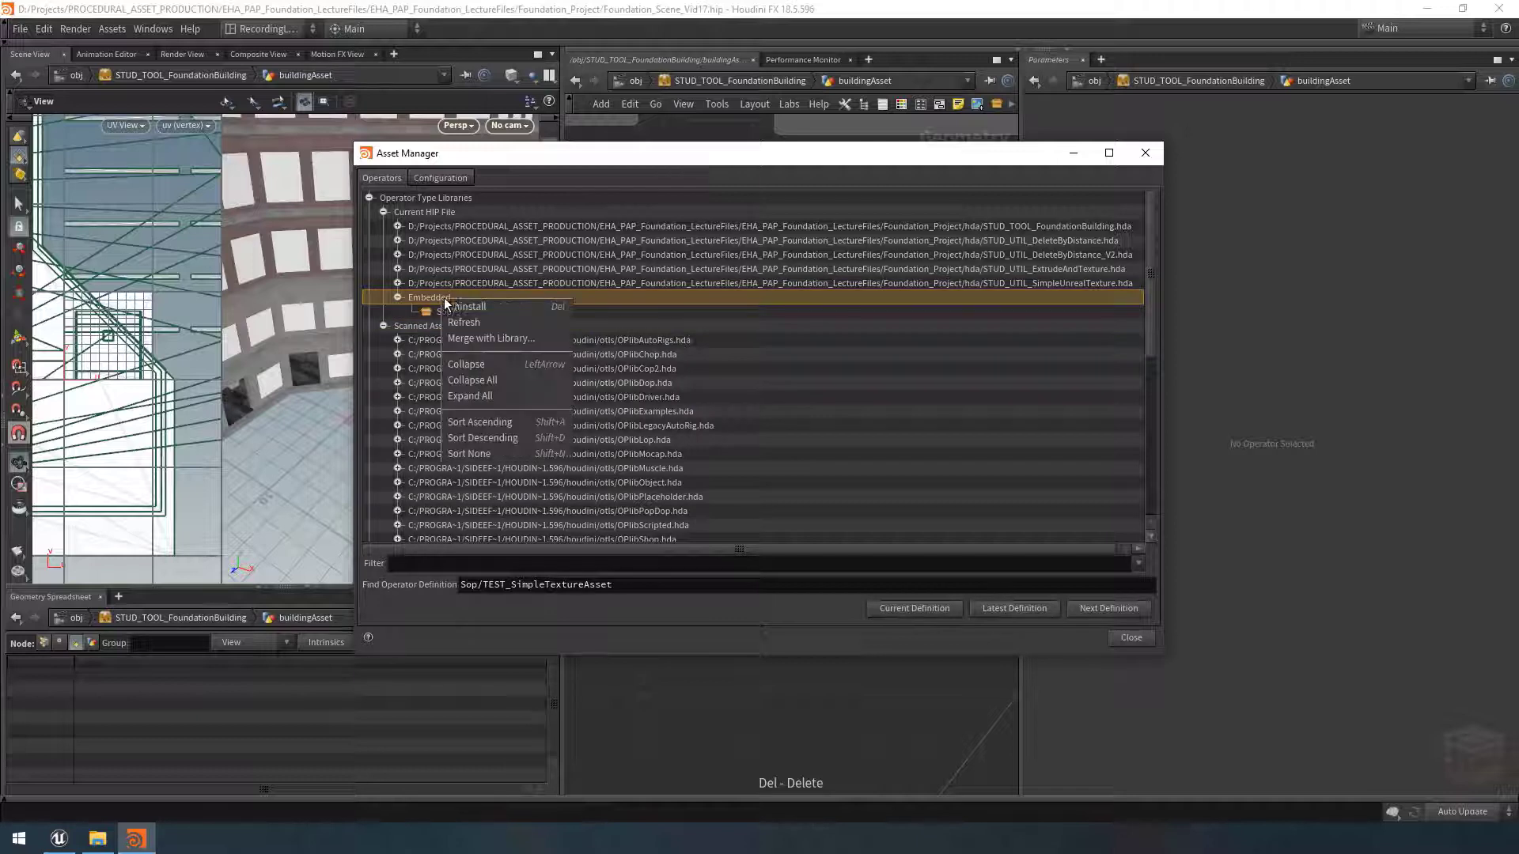
click(497, 311)
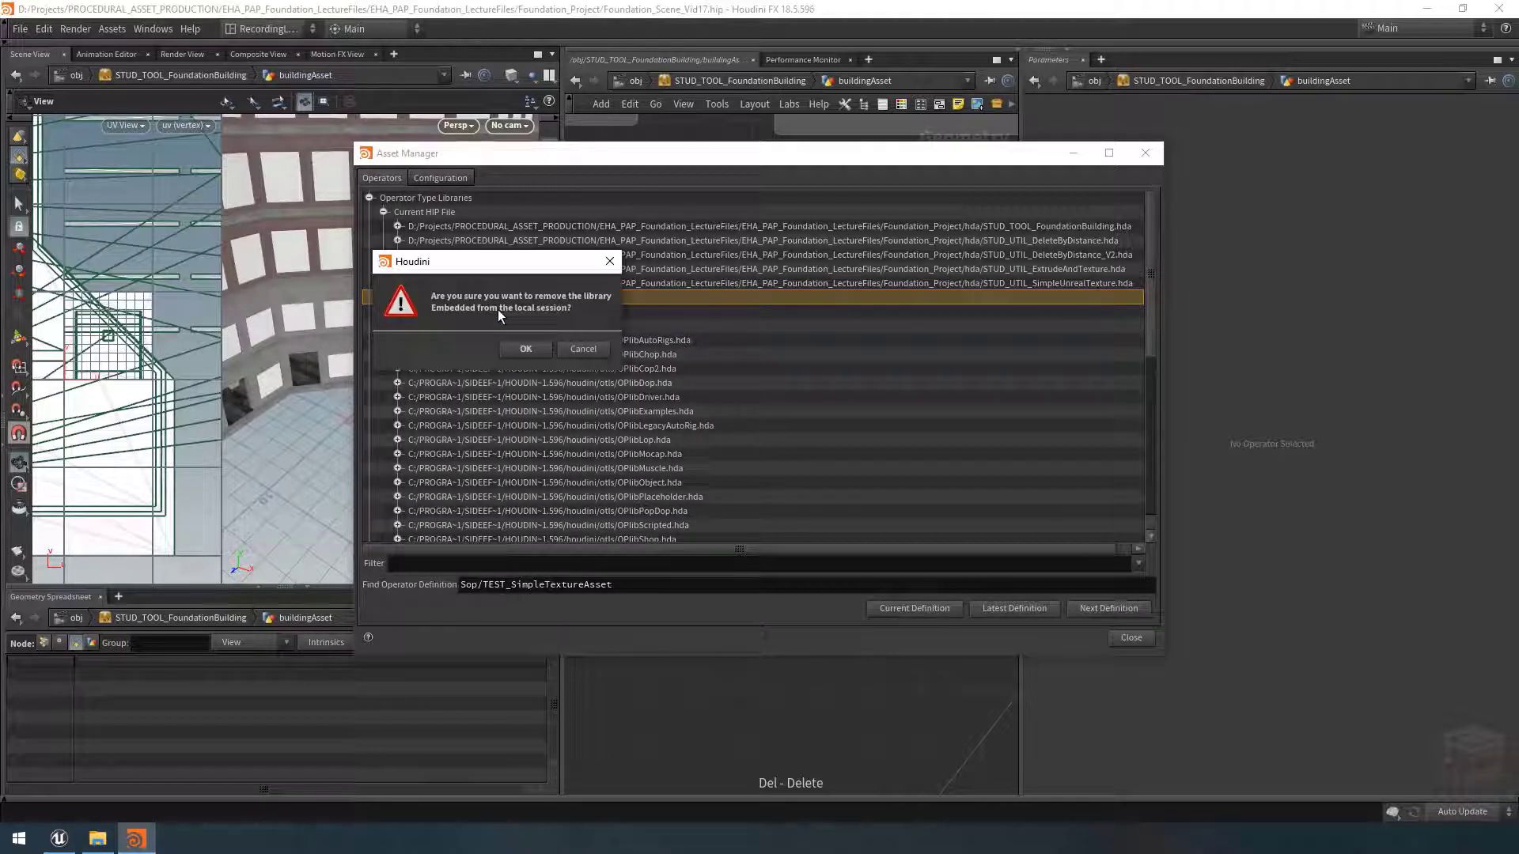
click(527, 349)
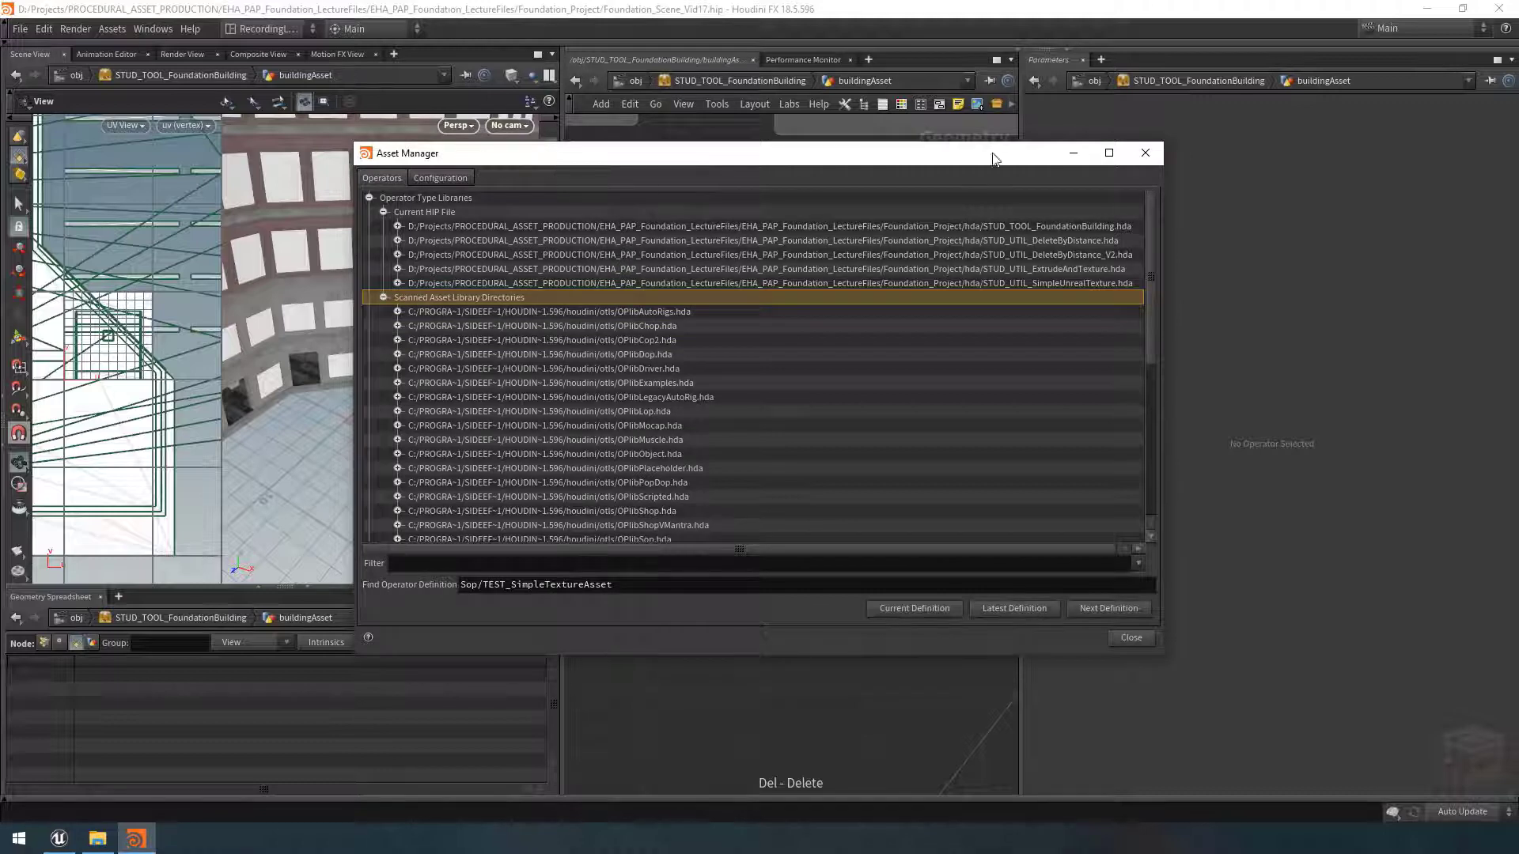
click(1145, 153)
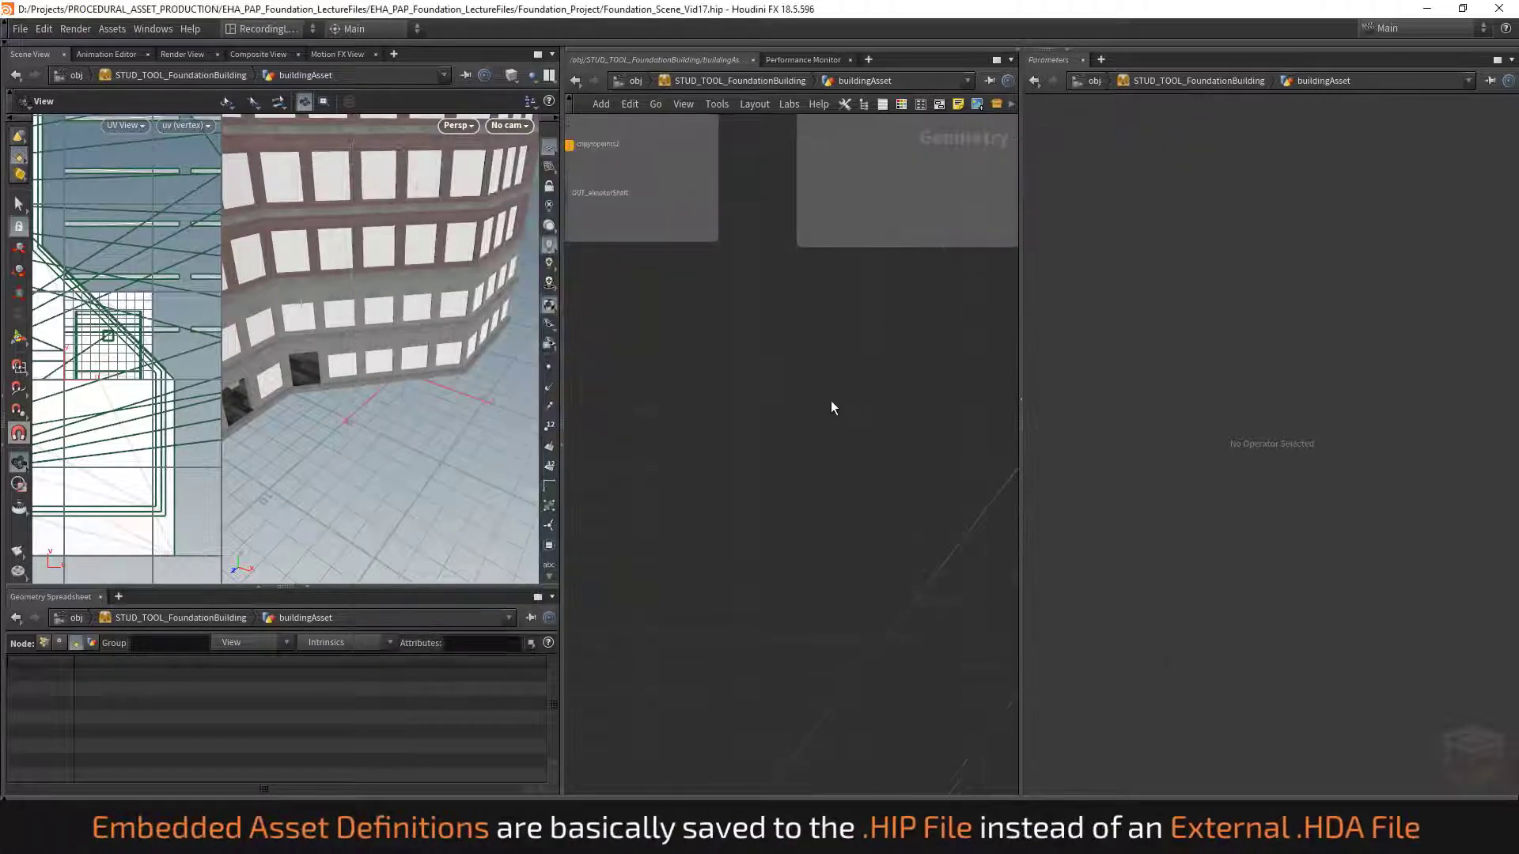
middle_drag(824, 458, 793, 450)
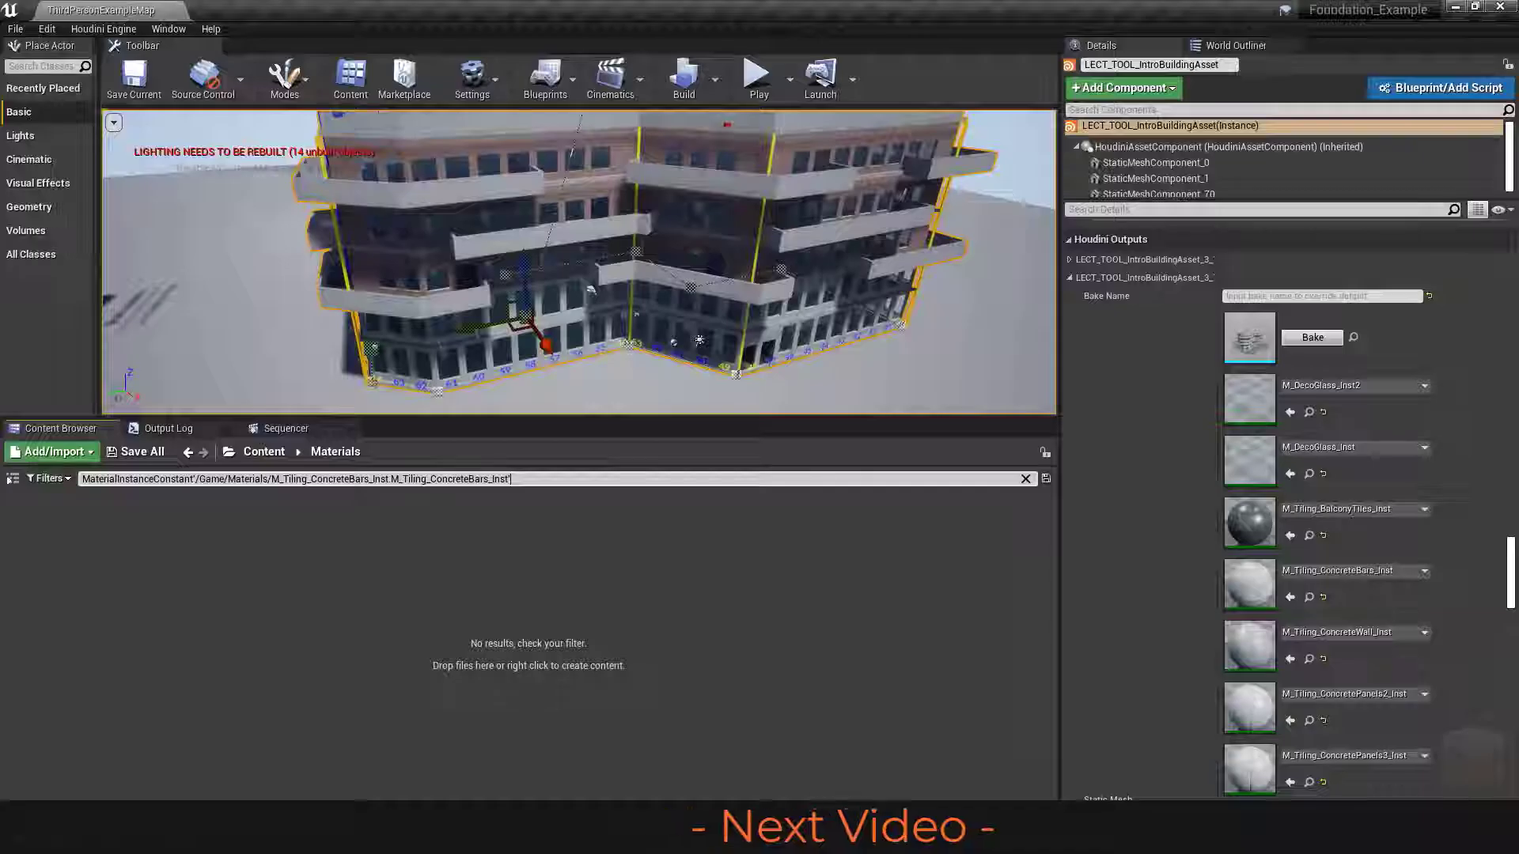
Step: In Unreal Editor, enlarge the level viewport and examine the LECT_TOOL_IntroBuildingAsset building's facade and balconies up close
right_drag(760, 317, 815, 241)
drag(794, 418, 784, 721)
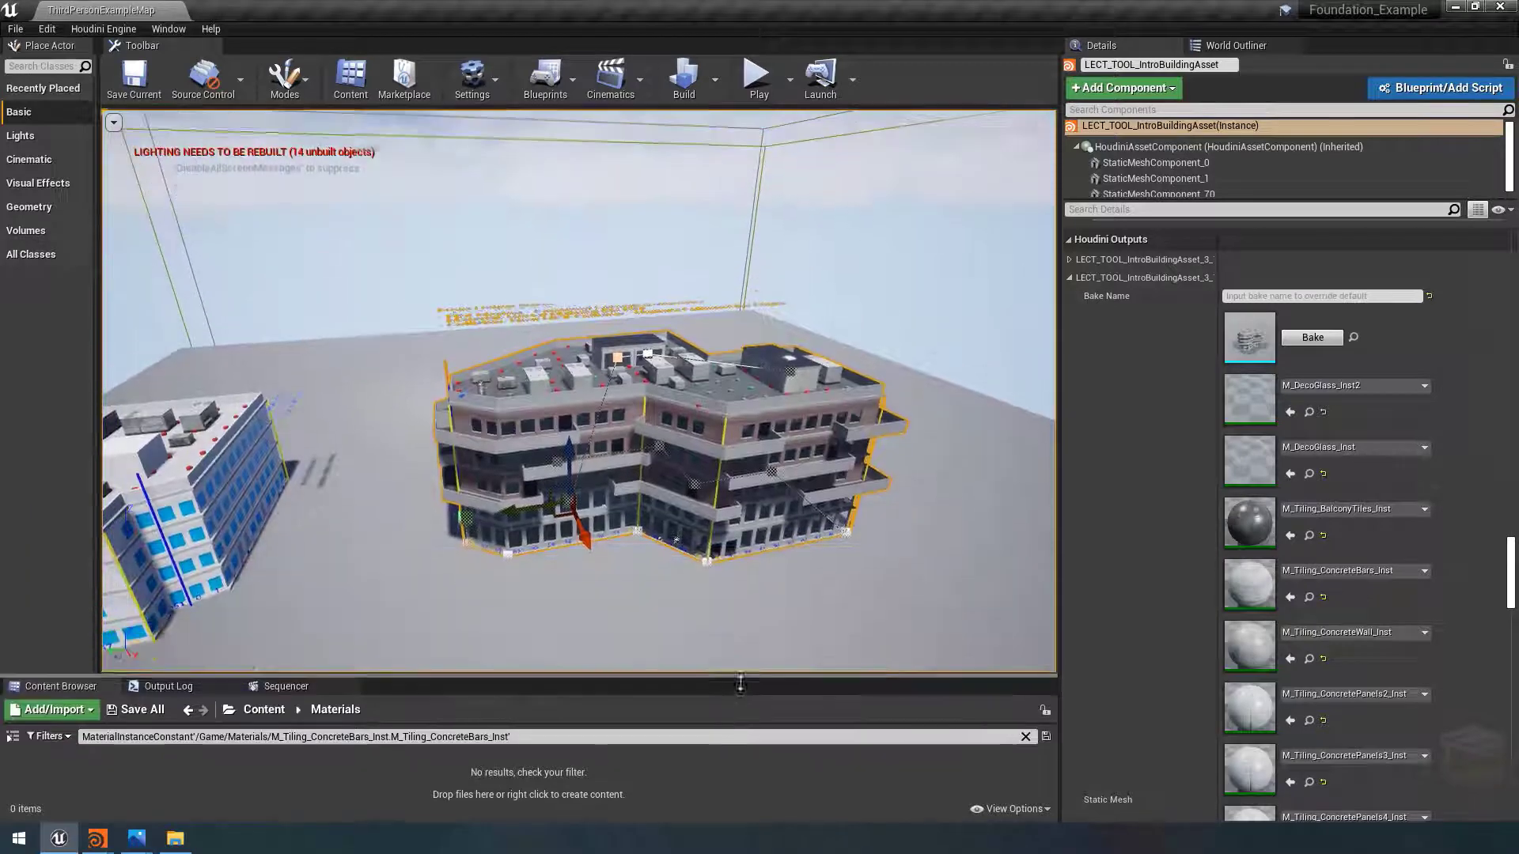
right_drag(749, 615, 747, 615)
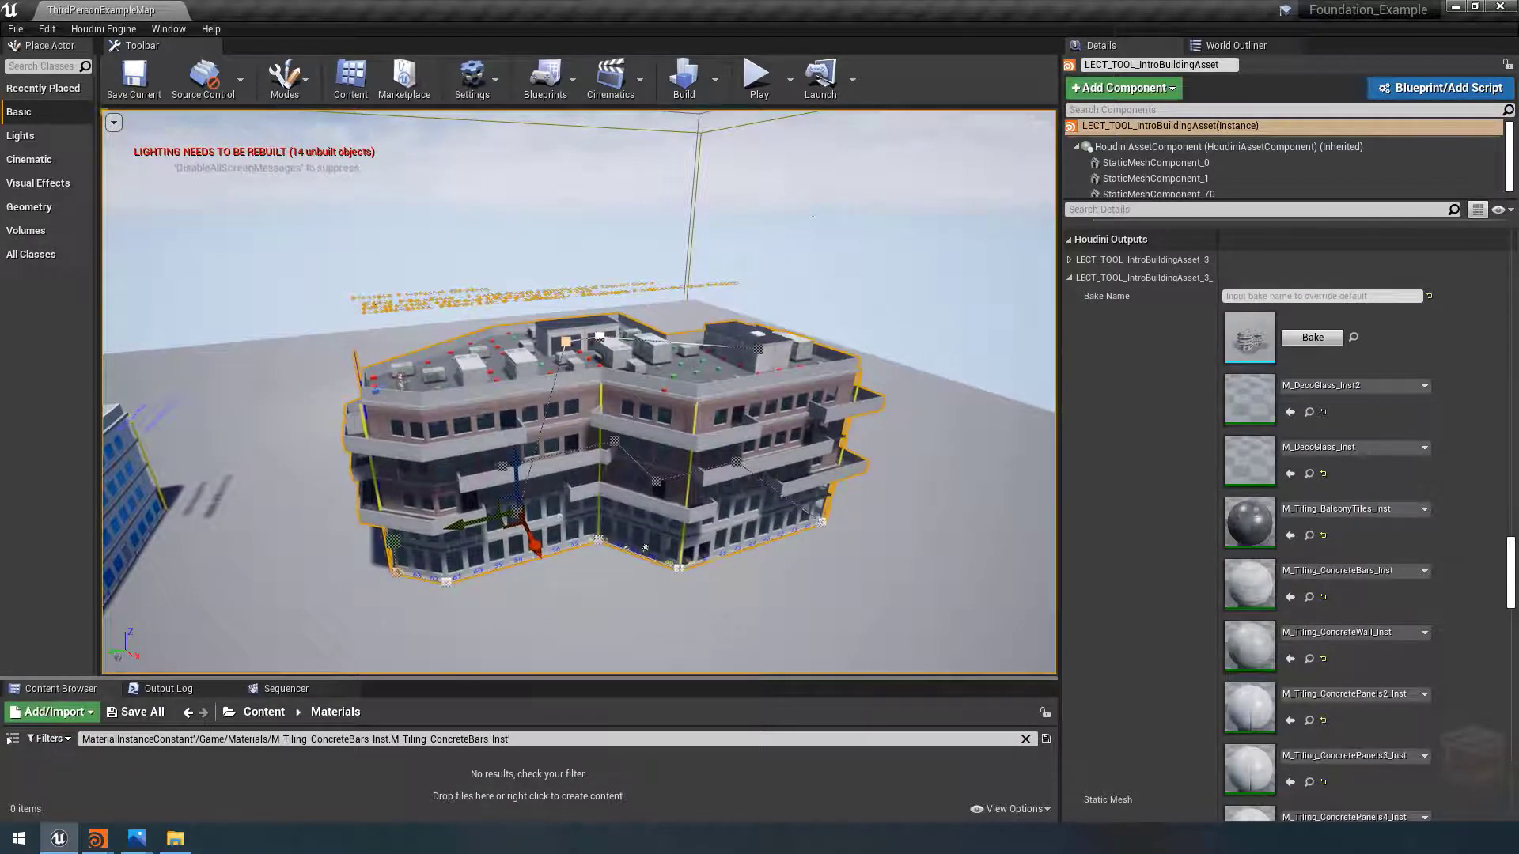
key(w)
mouse_move(714, 541)
right_down()
mouse_move(739, 534)
mouse_move(737, 550)
right_up()
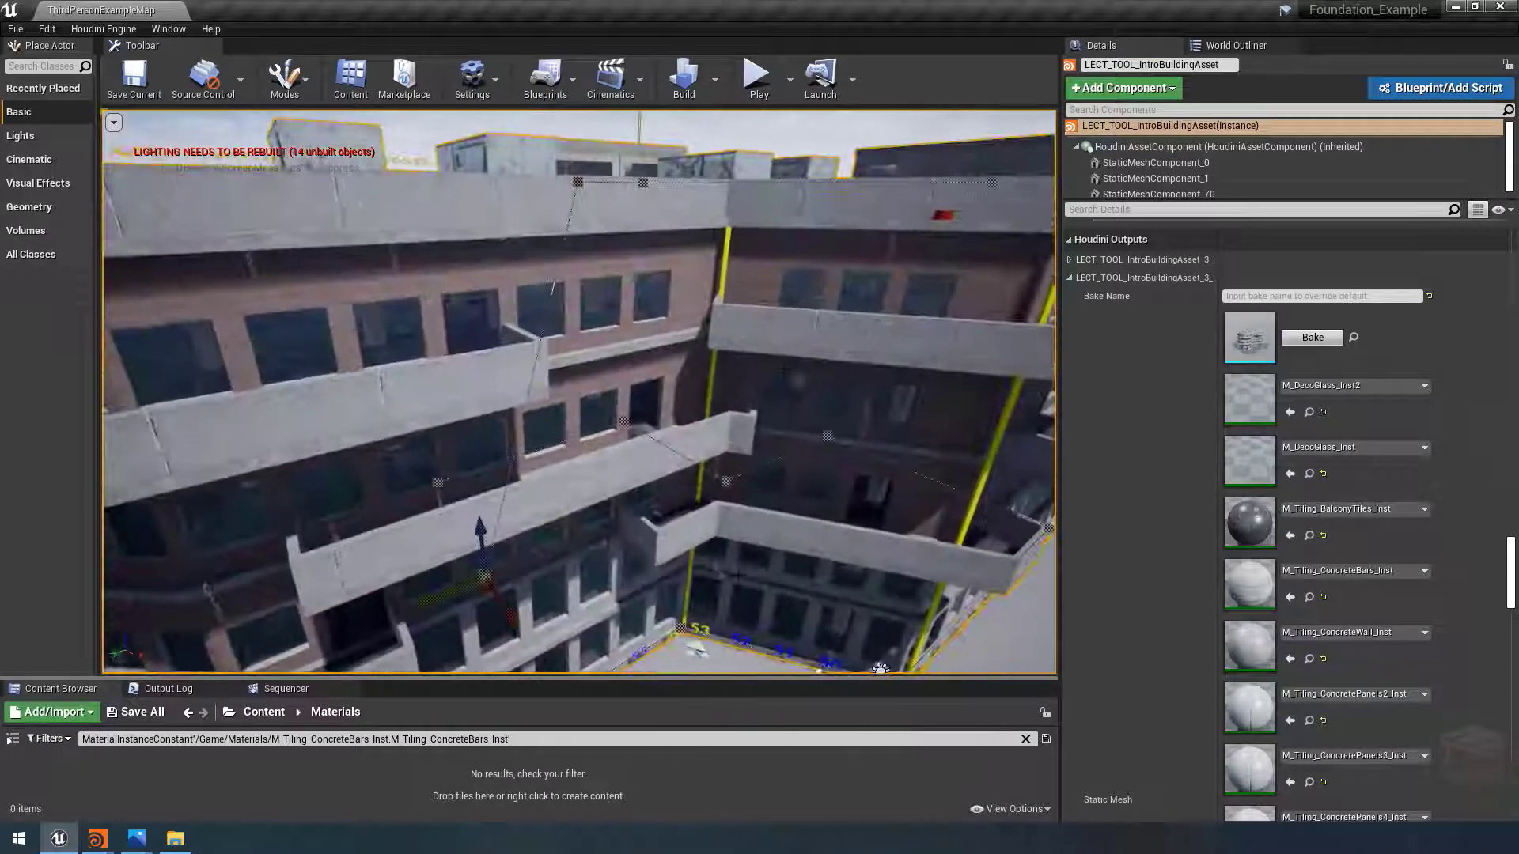